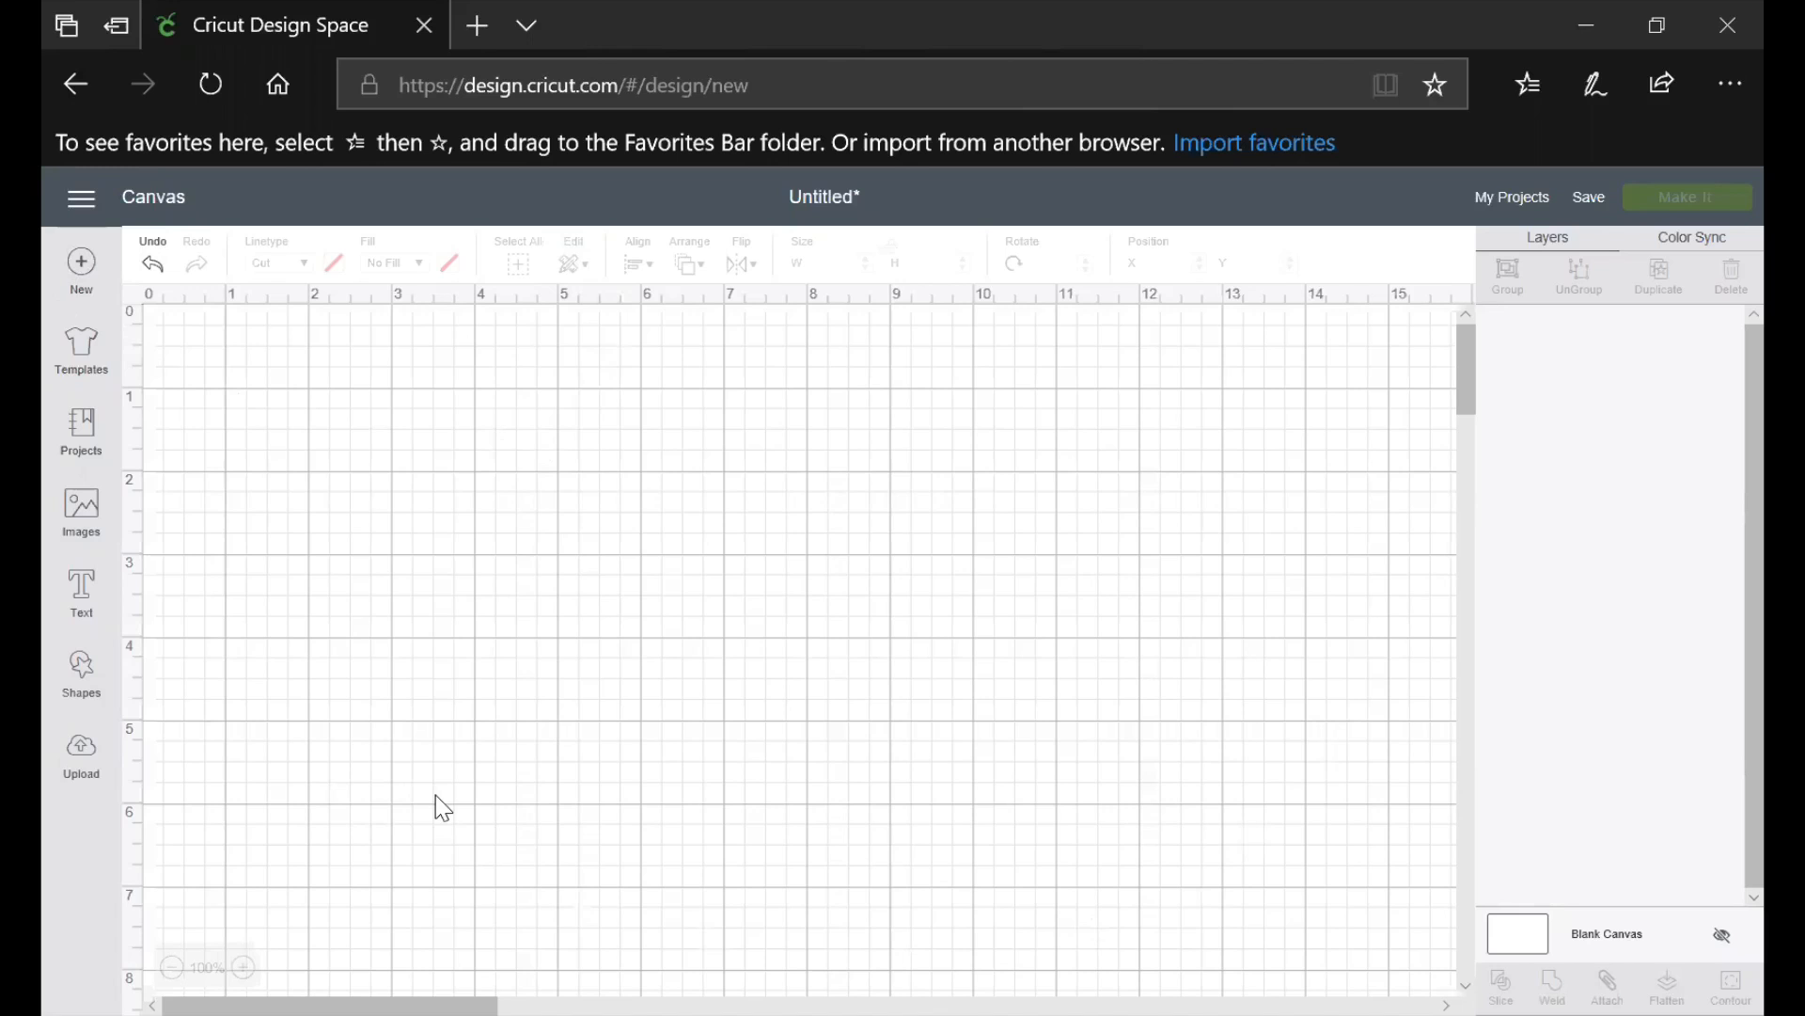
pyautogui.click(82, 199)
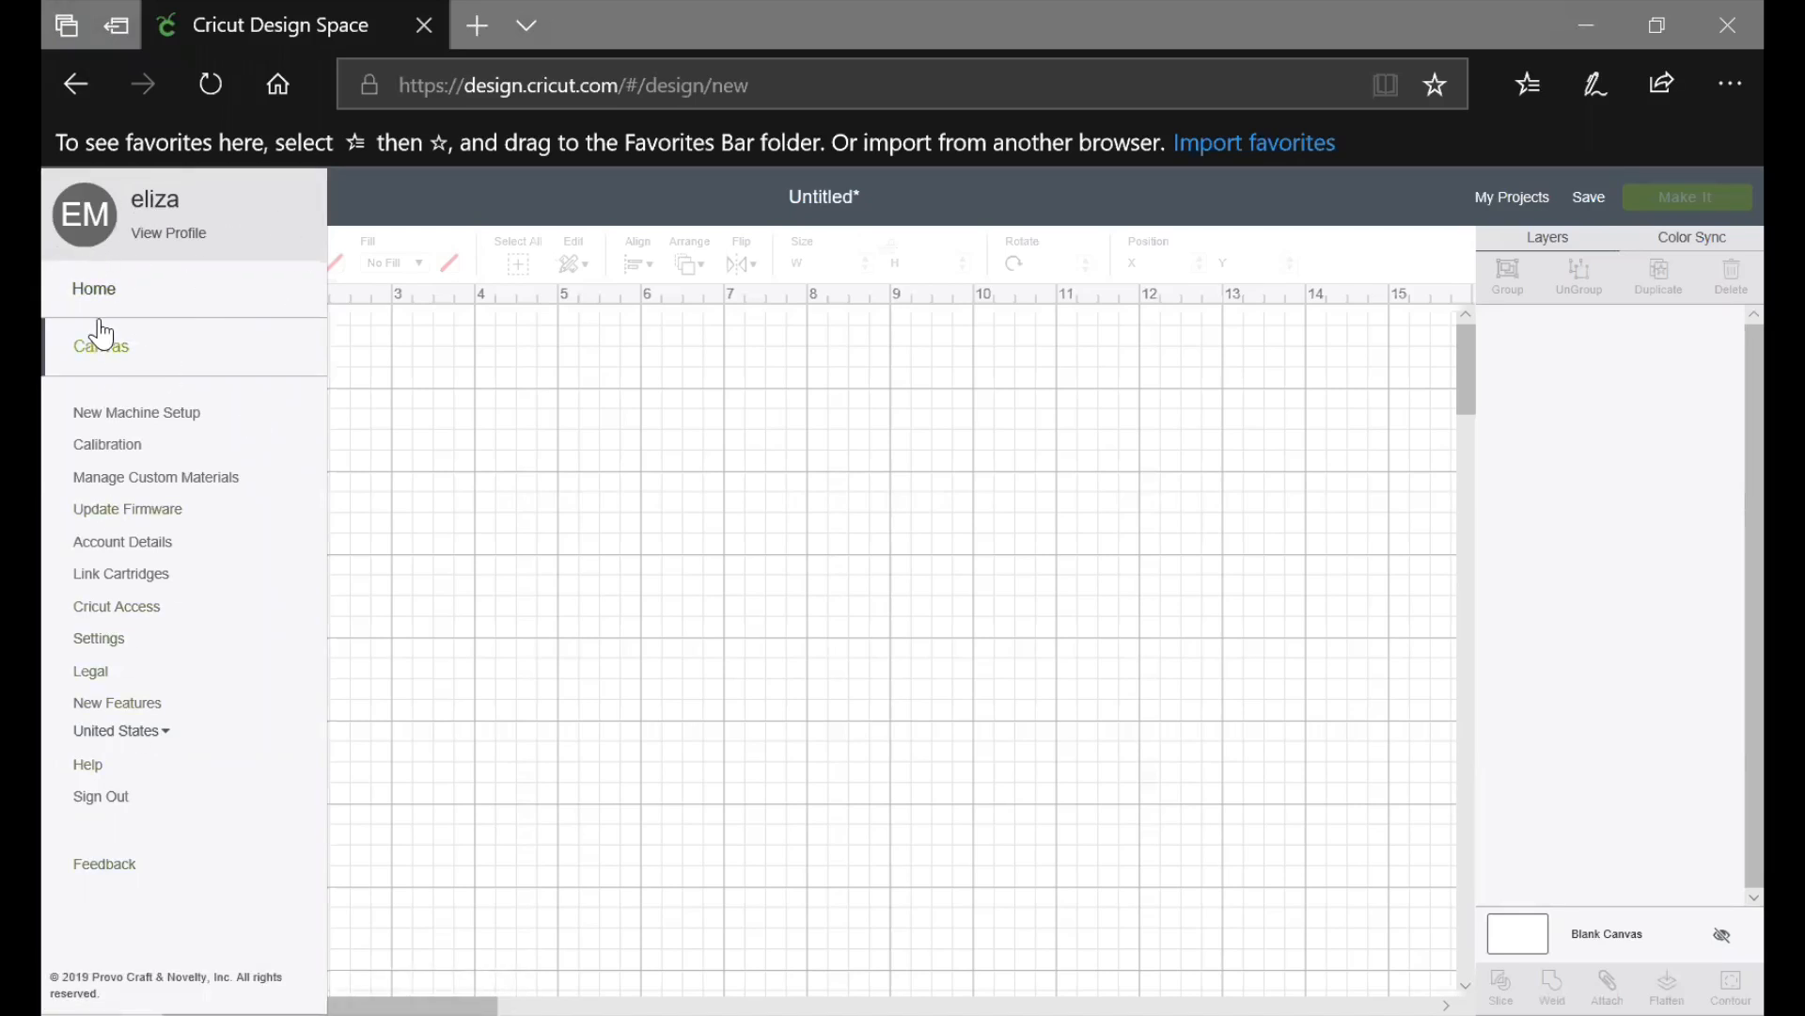
pyautogui.click(370, 201)
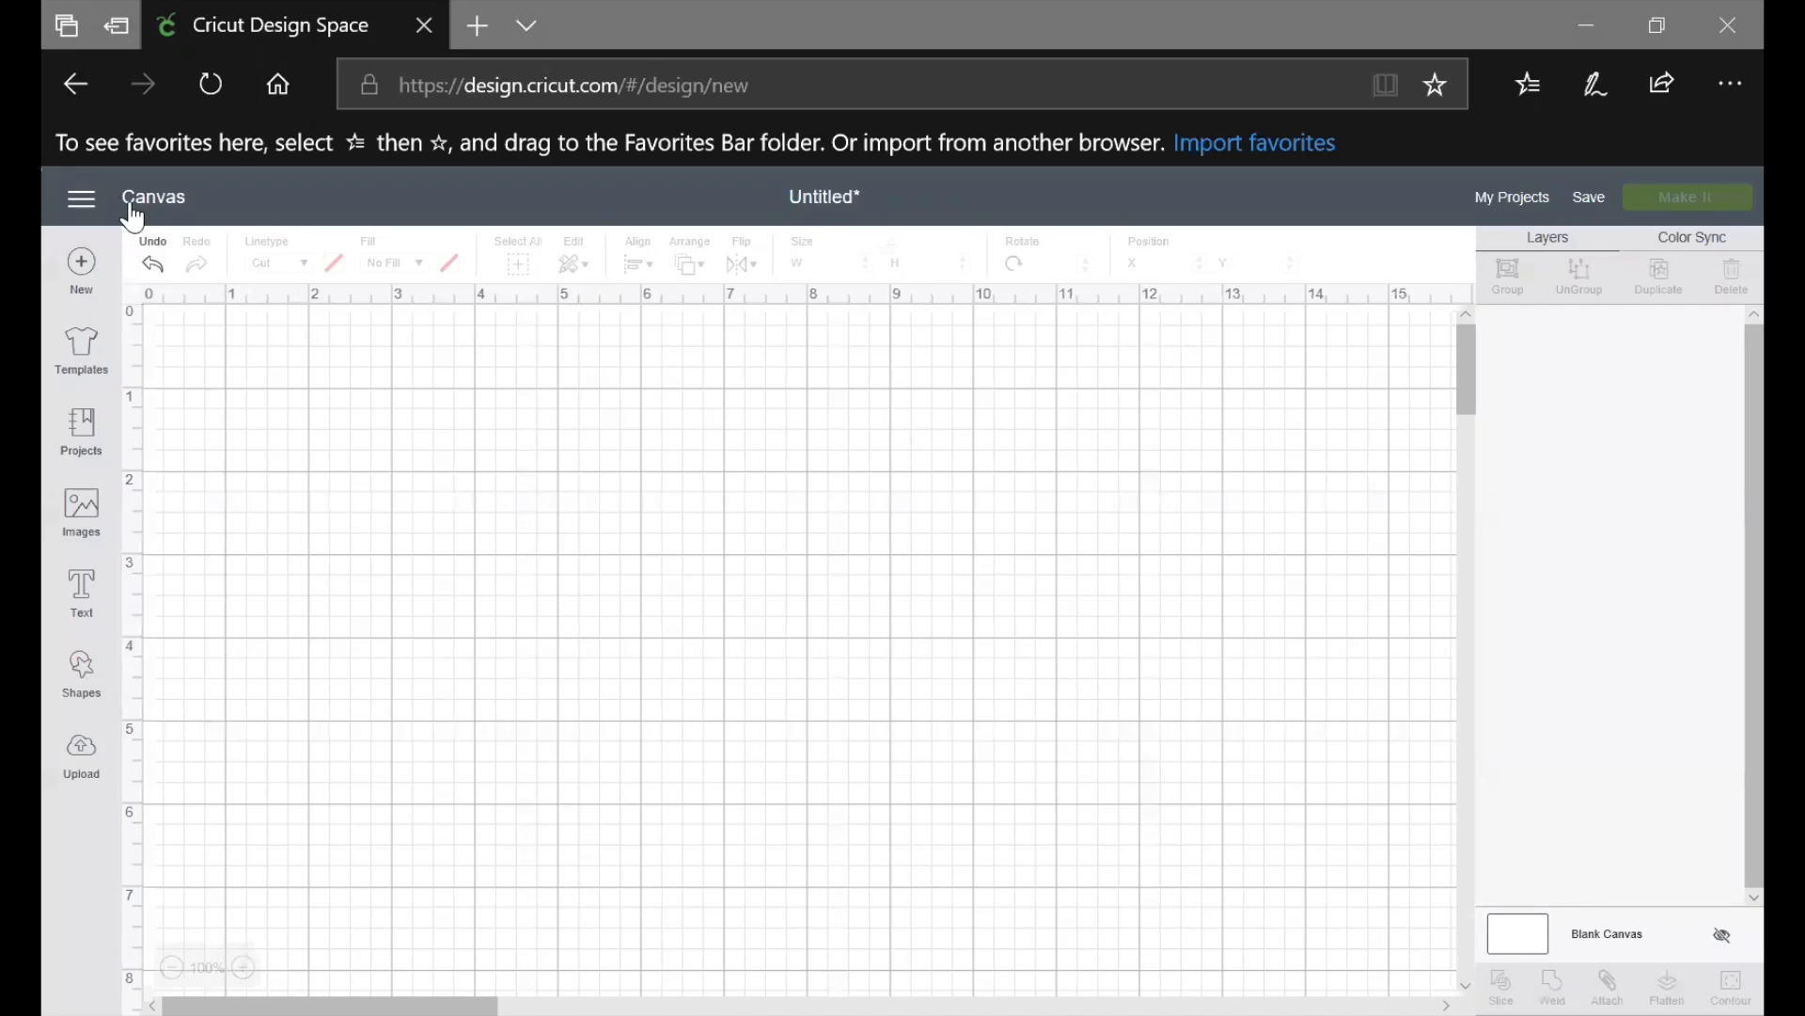
pyautogui.click(79, 352)
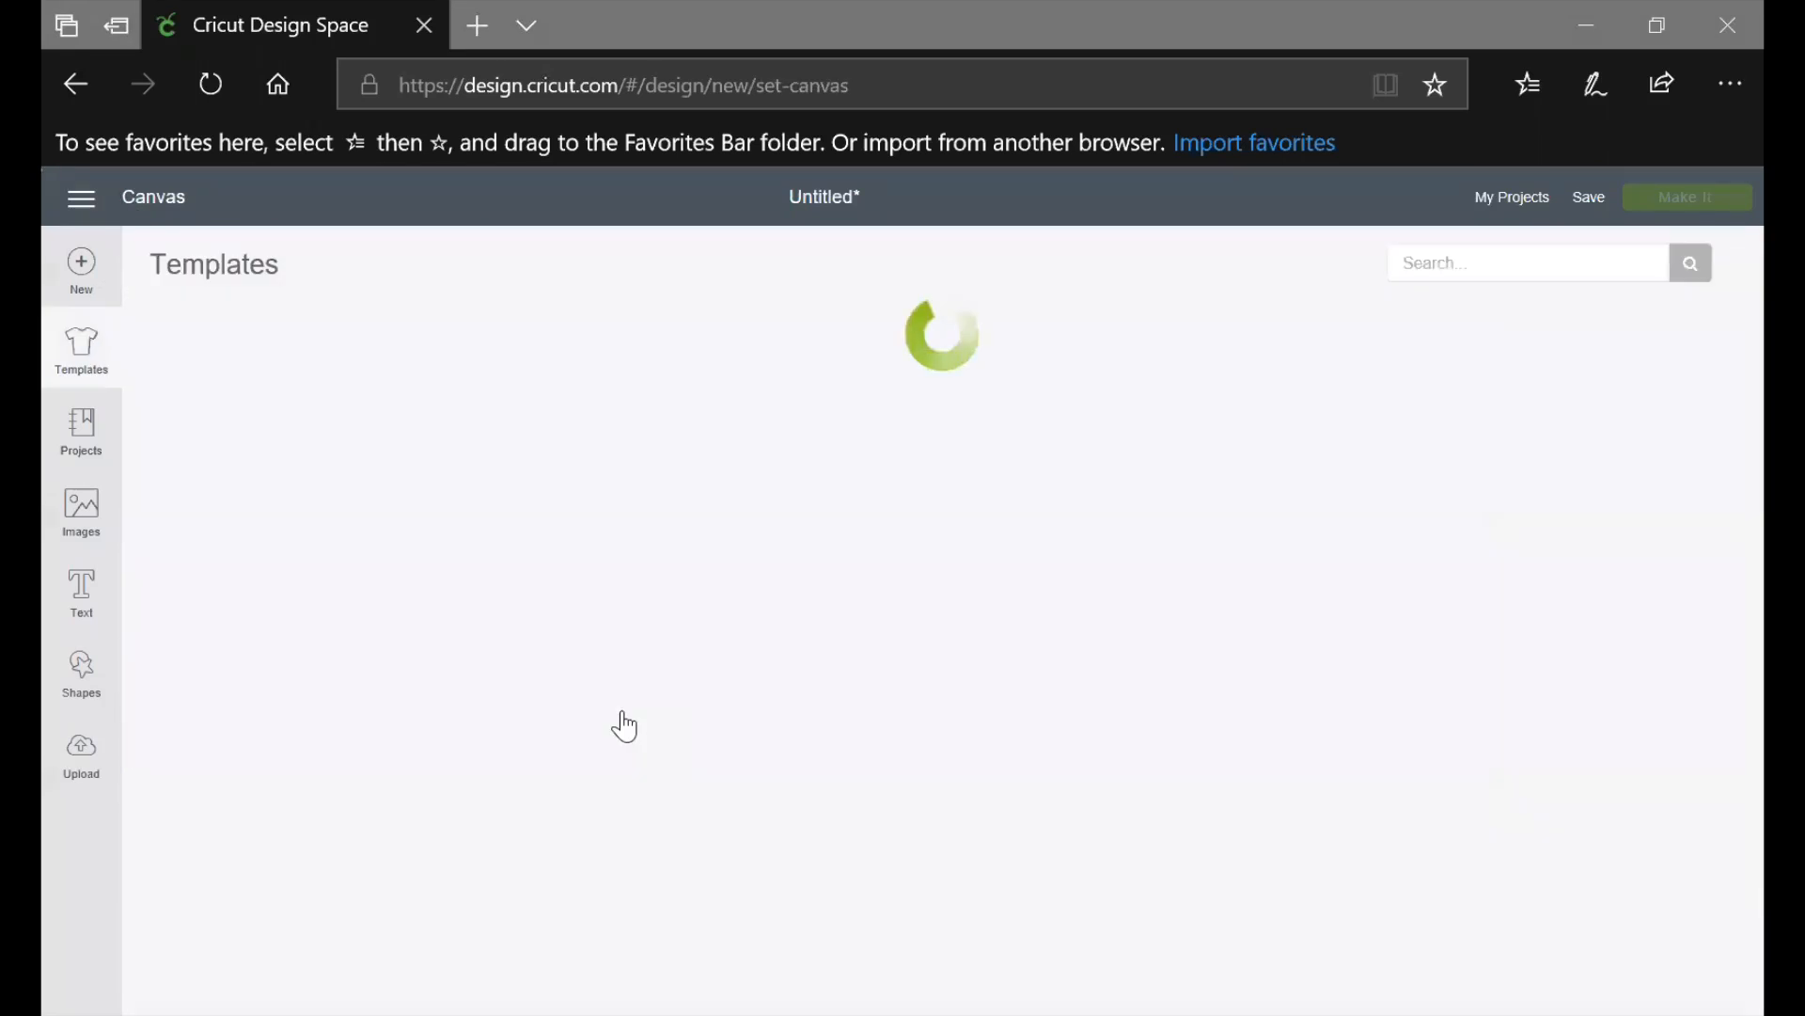
pyautogui.click(154, 198)
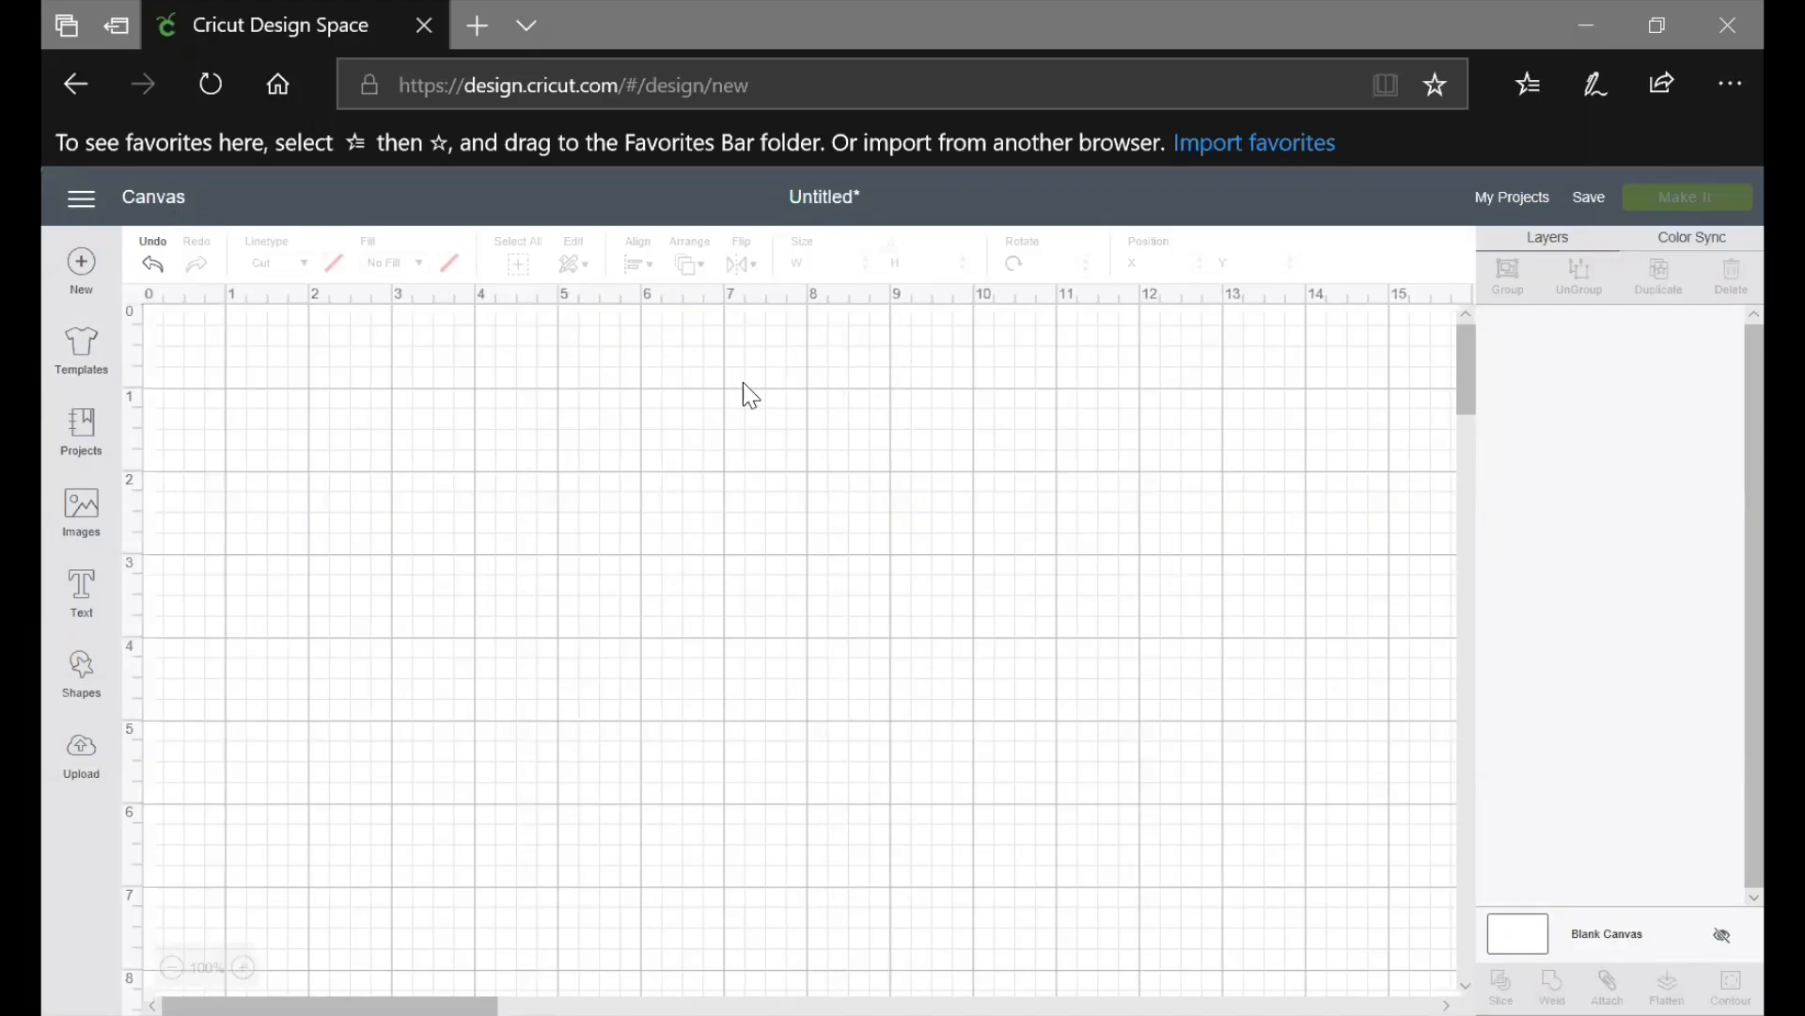
# Browse the saved projects and return to the blank canvas
pyautogui.click(1518, 205)
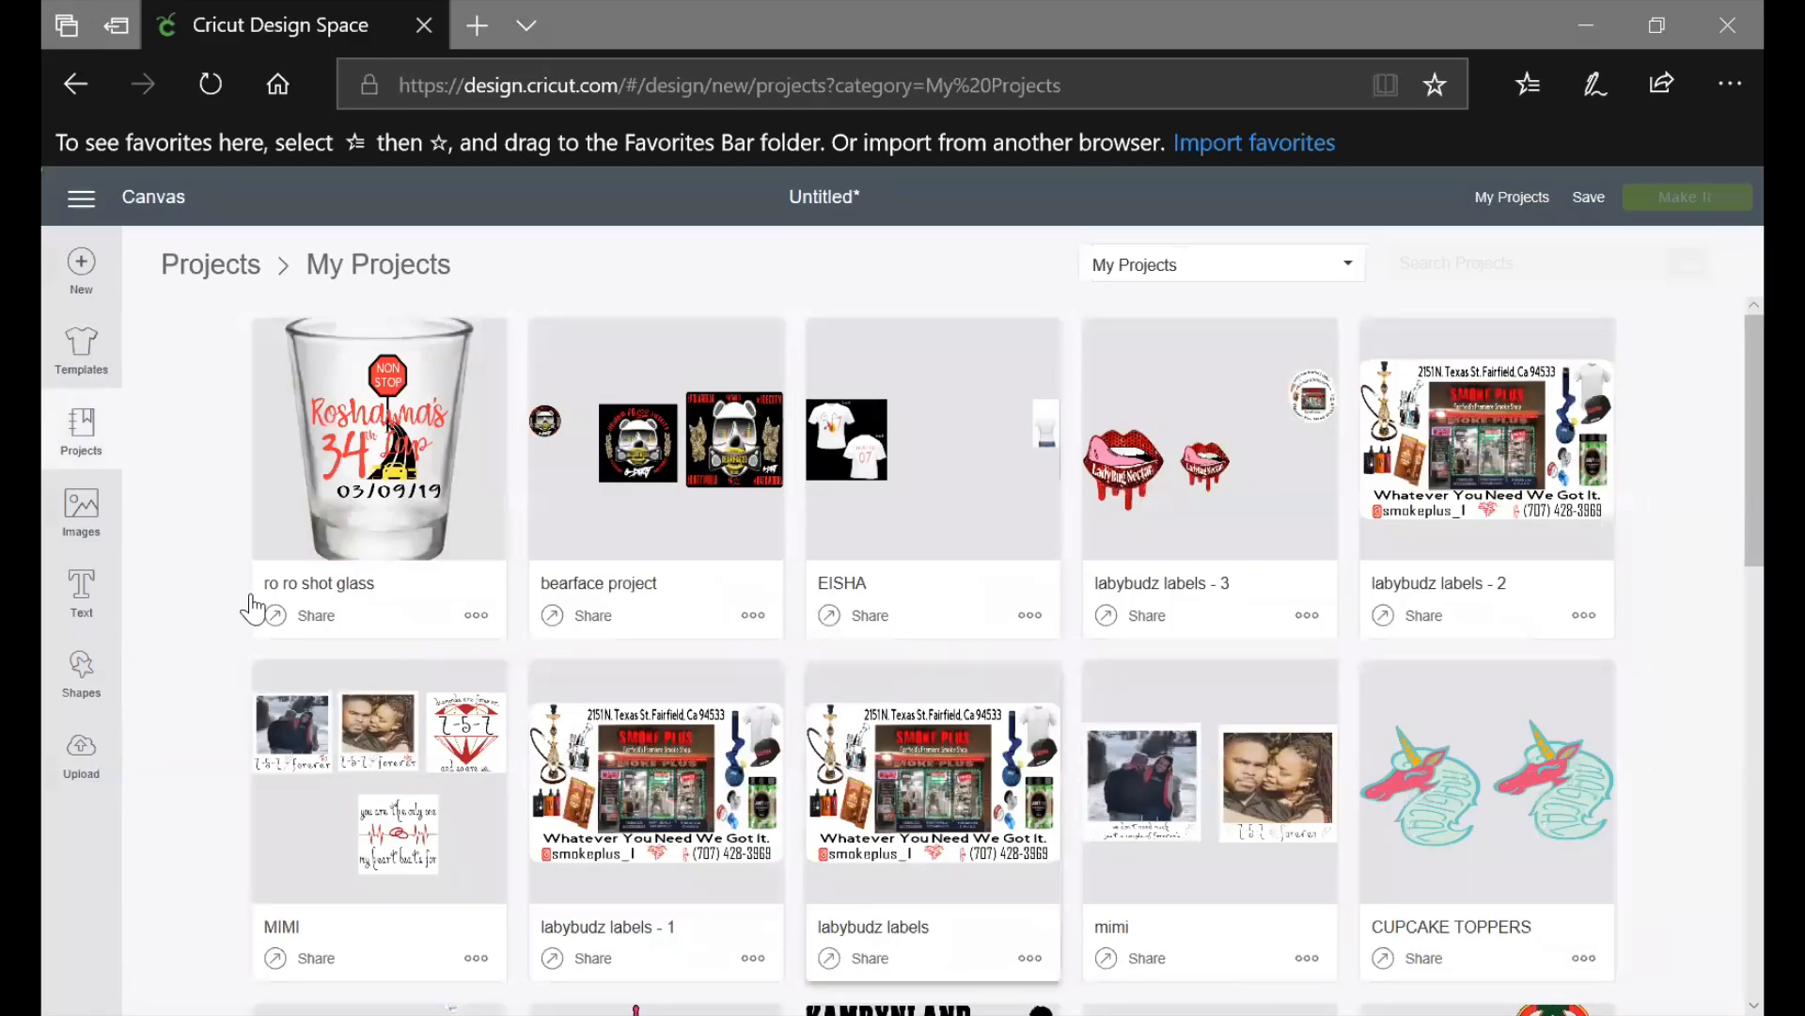
pyautogui.scroll(-7, 684, 617)
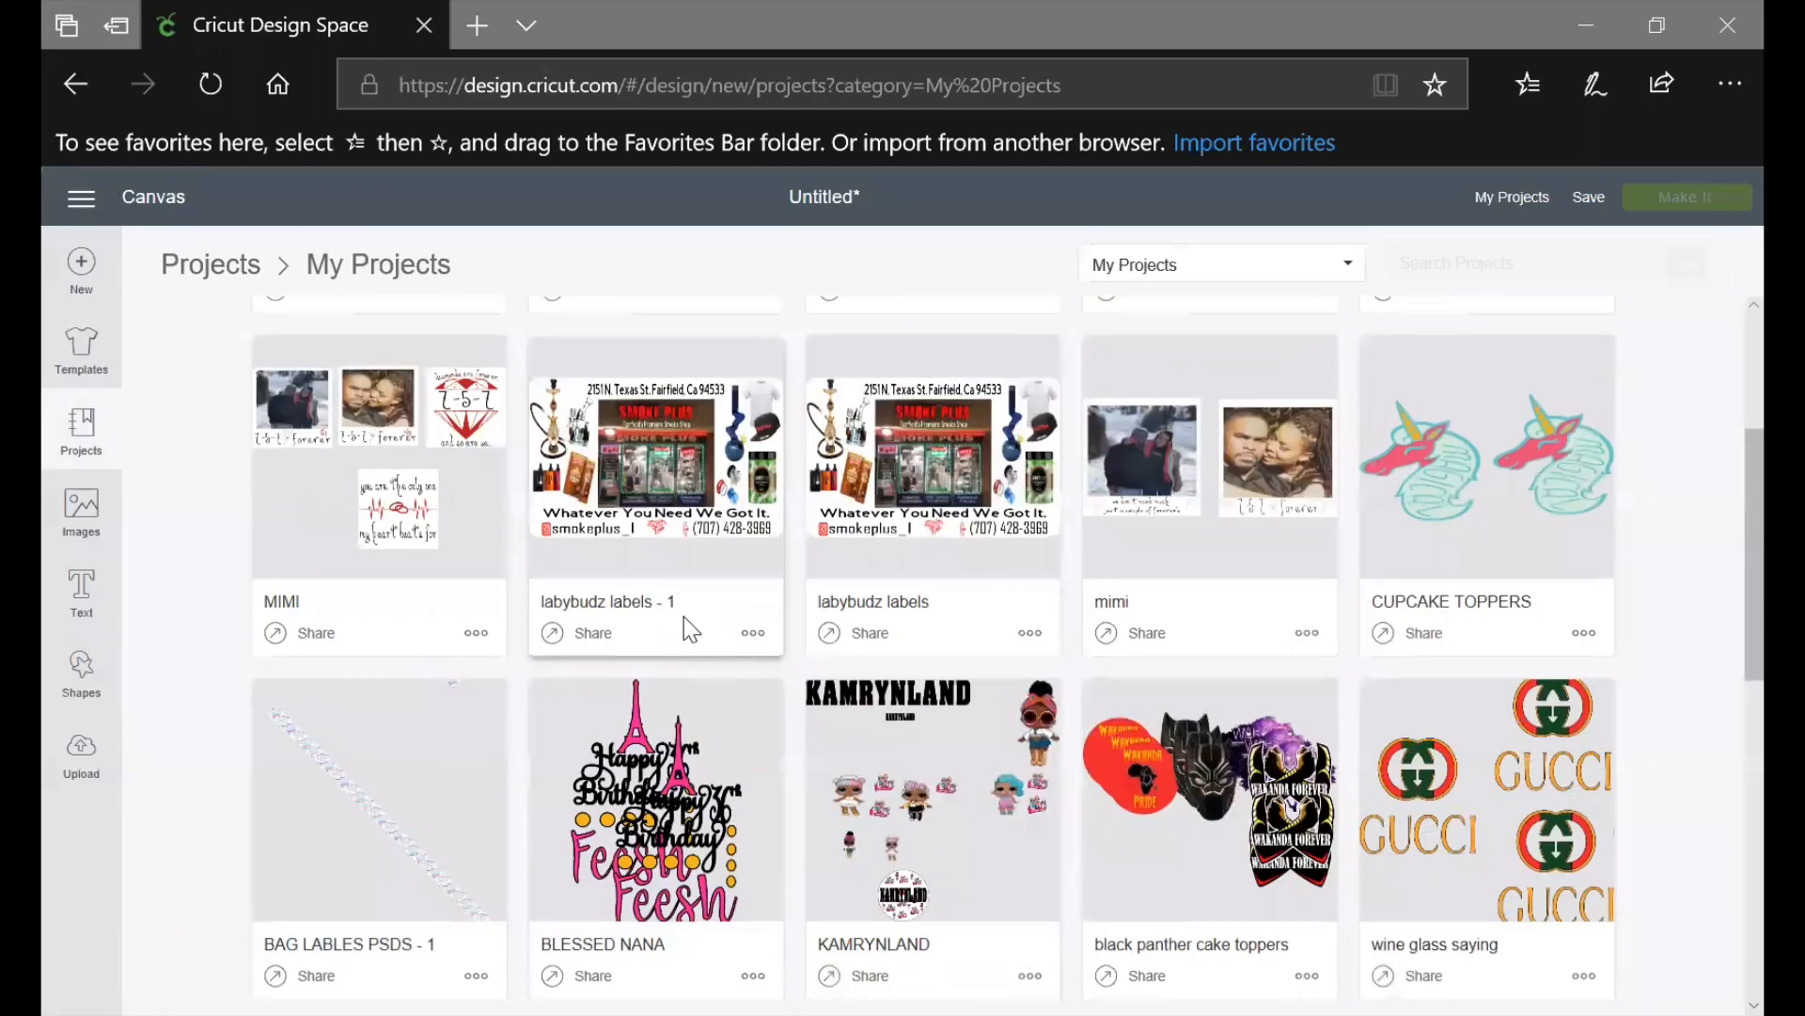
pyautogui.scroll(7, 708, 626)
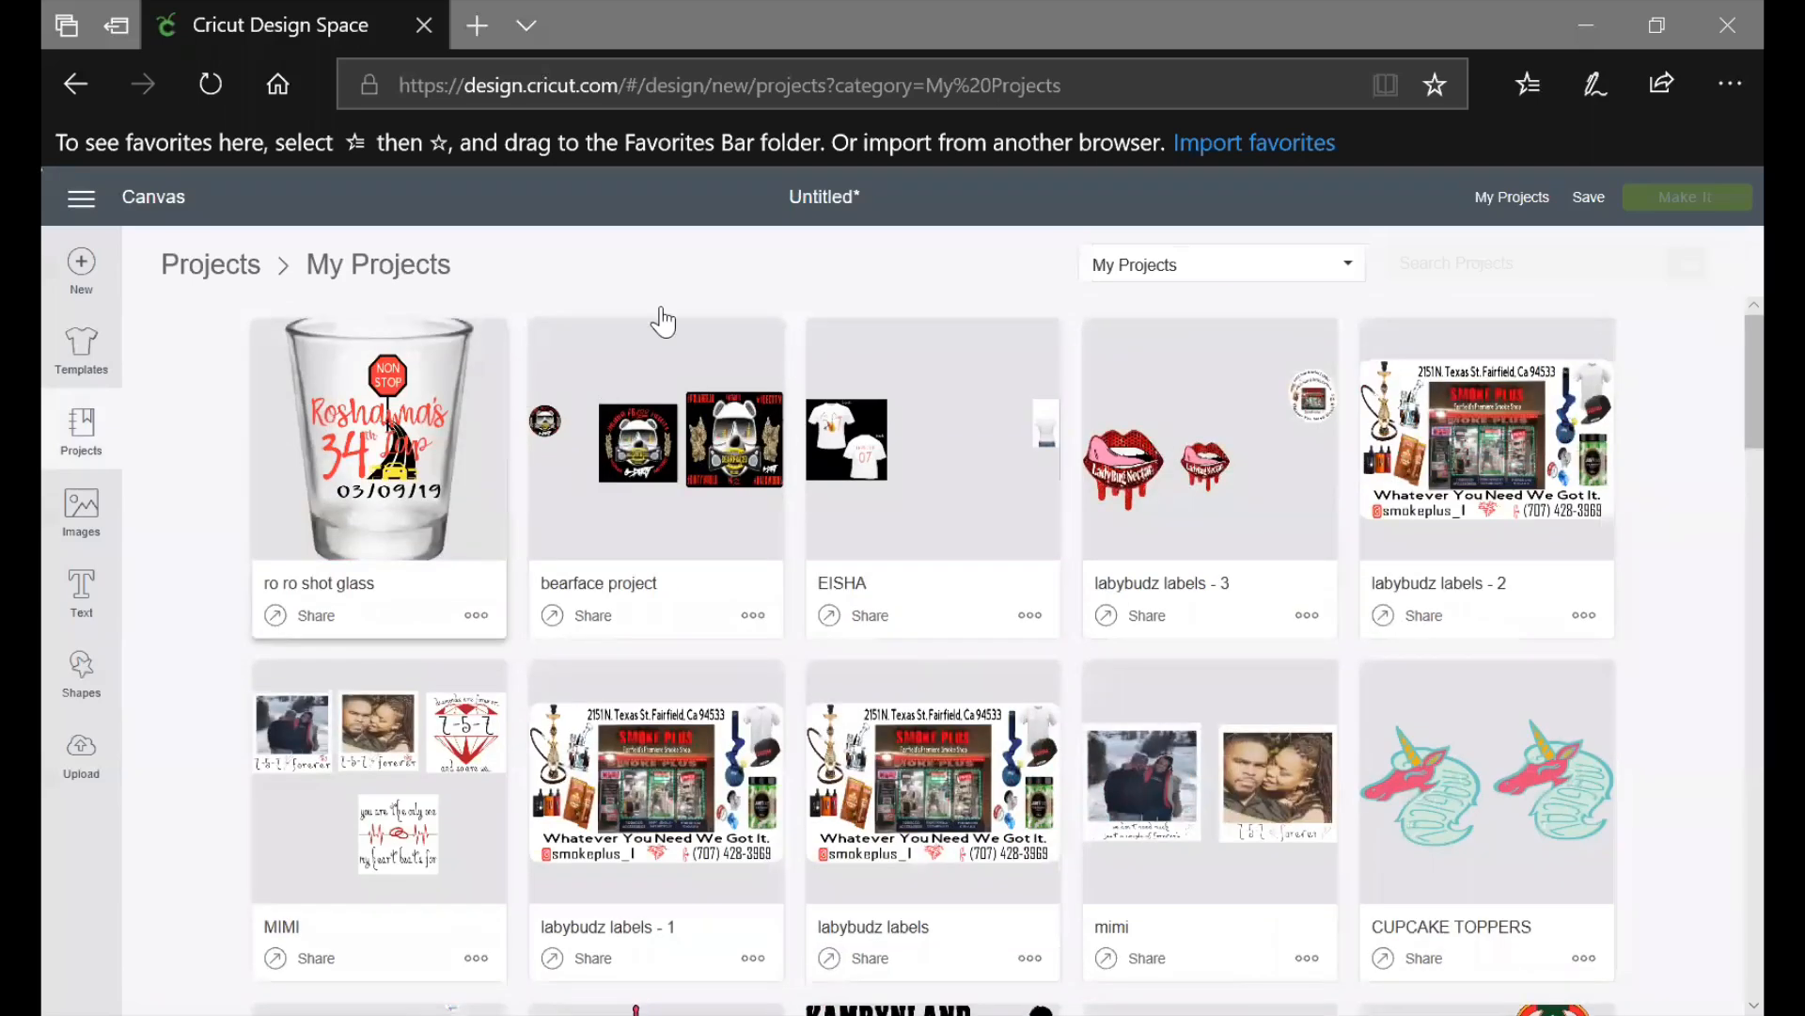
pyautogui.click(155, 199)
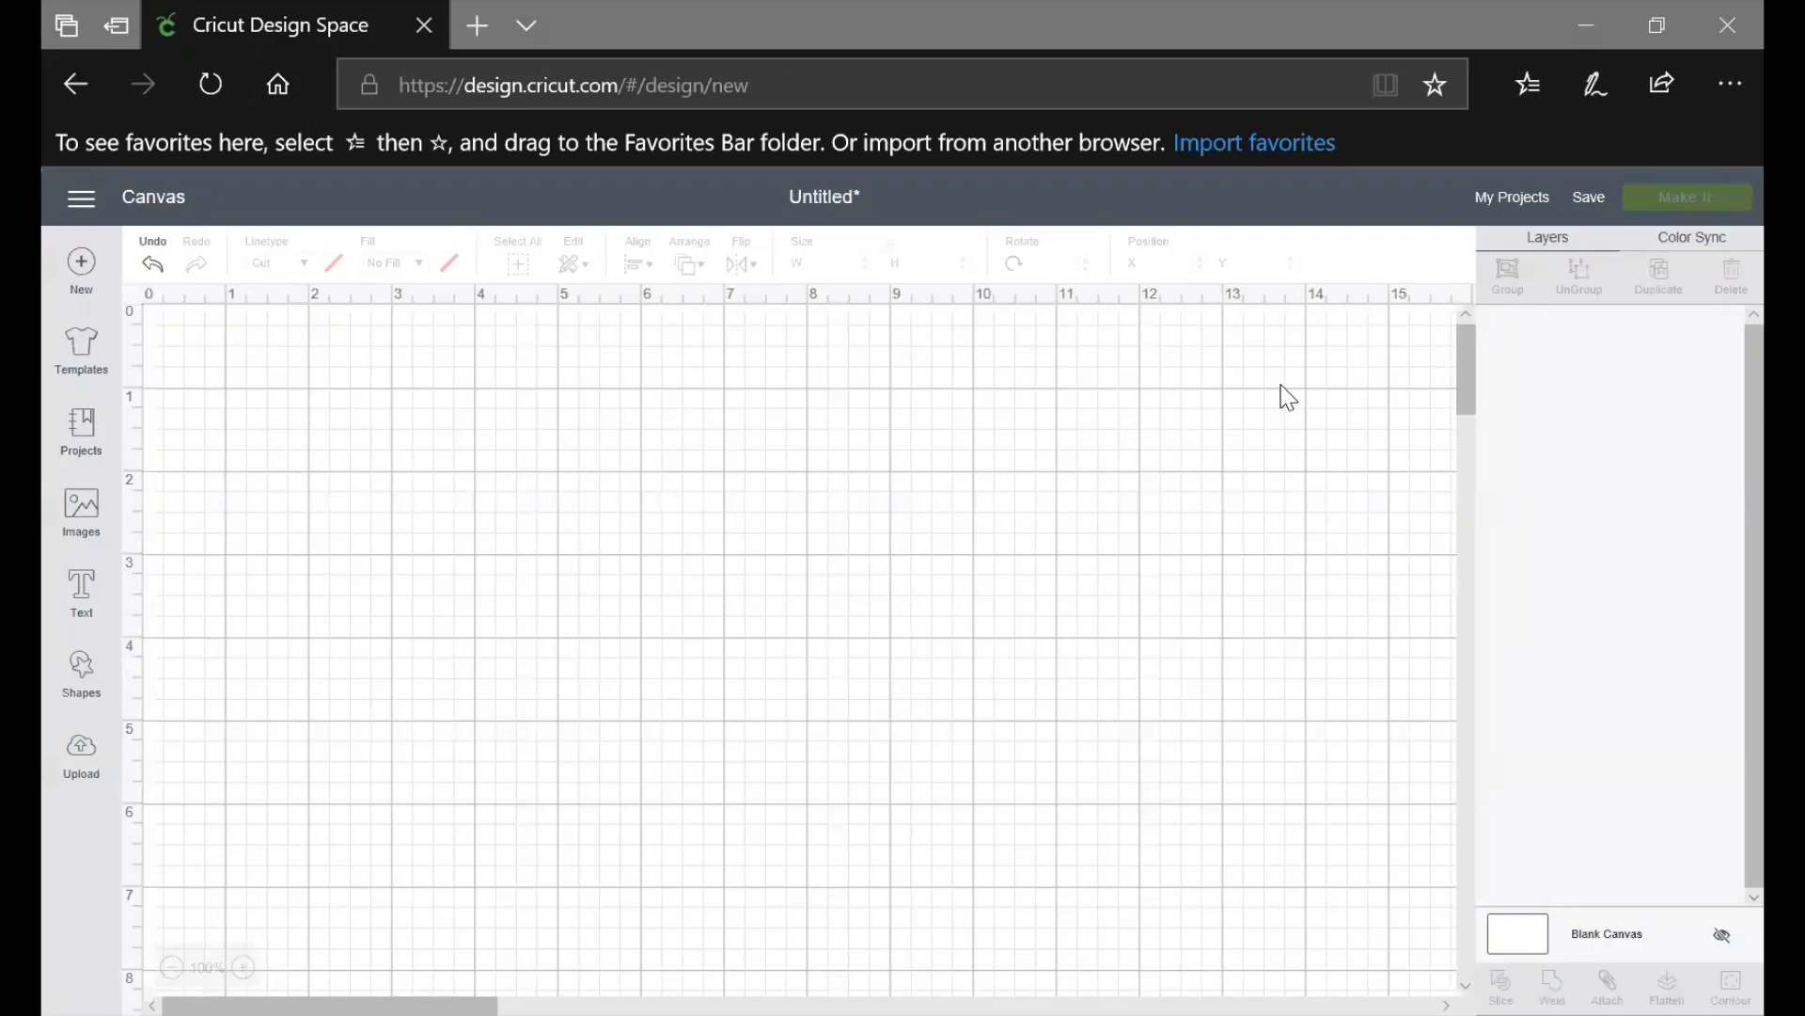
# Save the blank project as "DS tut" with the Public option turned off
pyautogui.click(1592, 198)
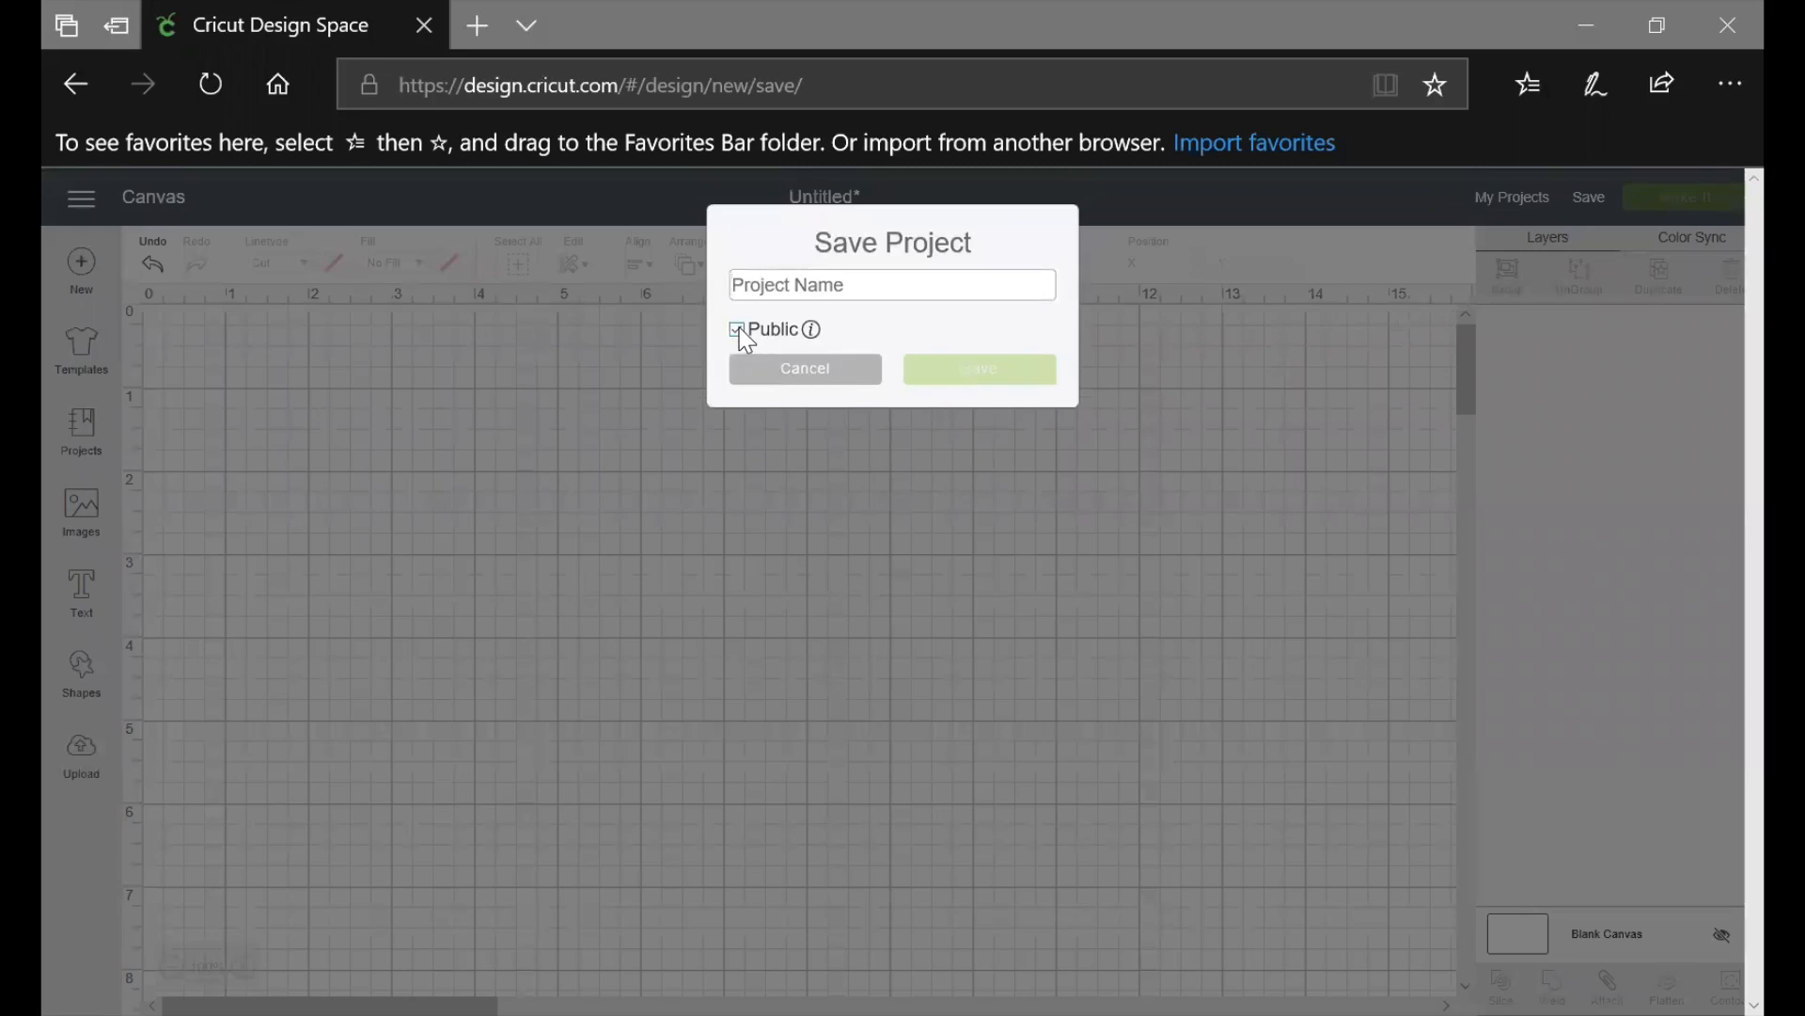
pyautogui.moveTo(839, 332)
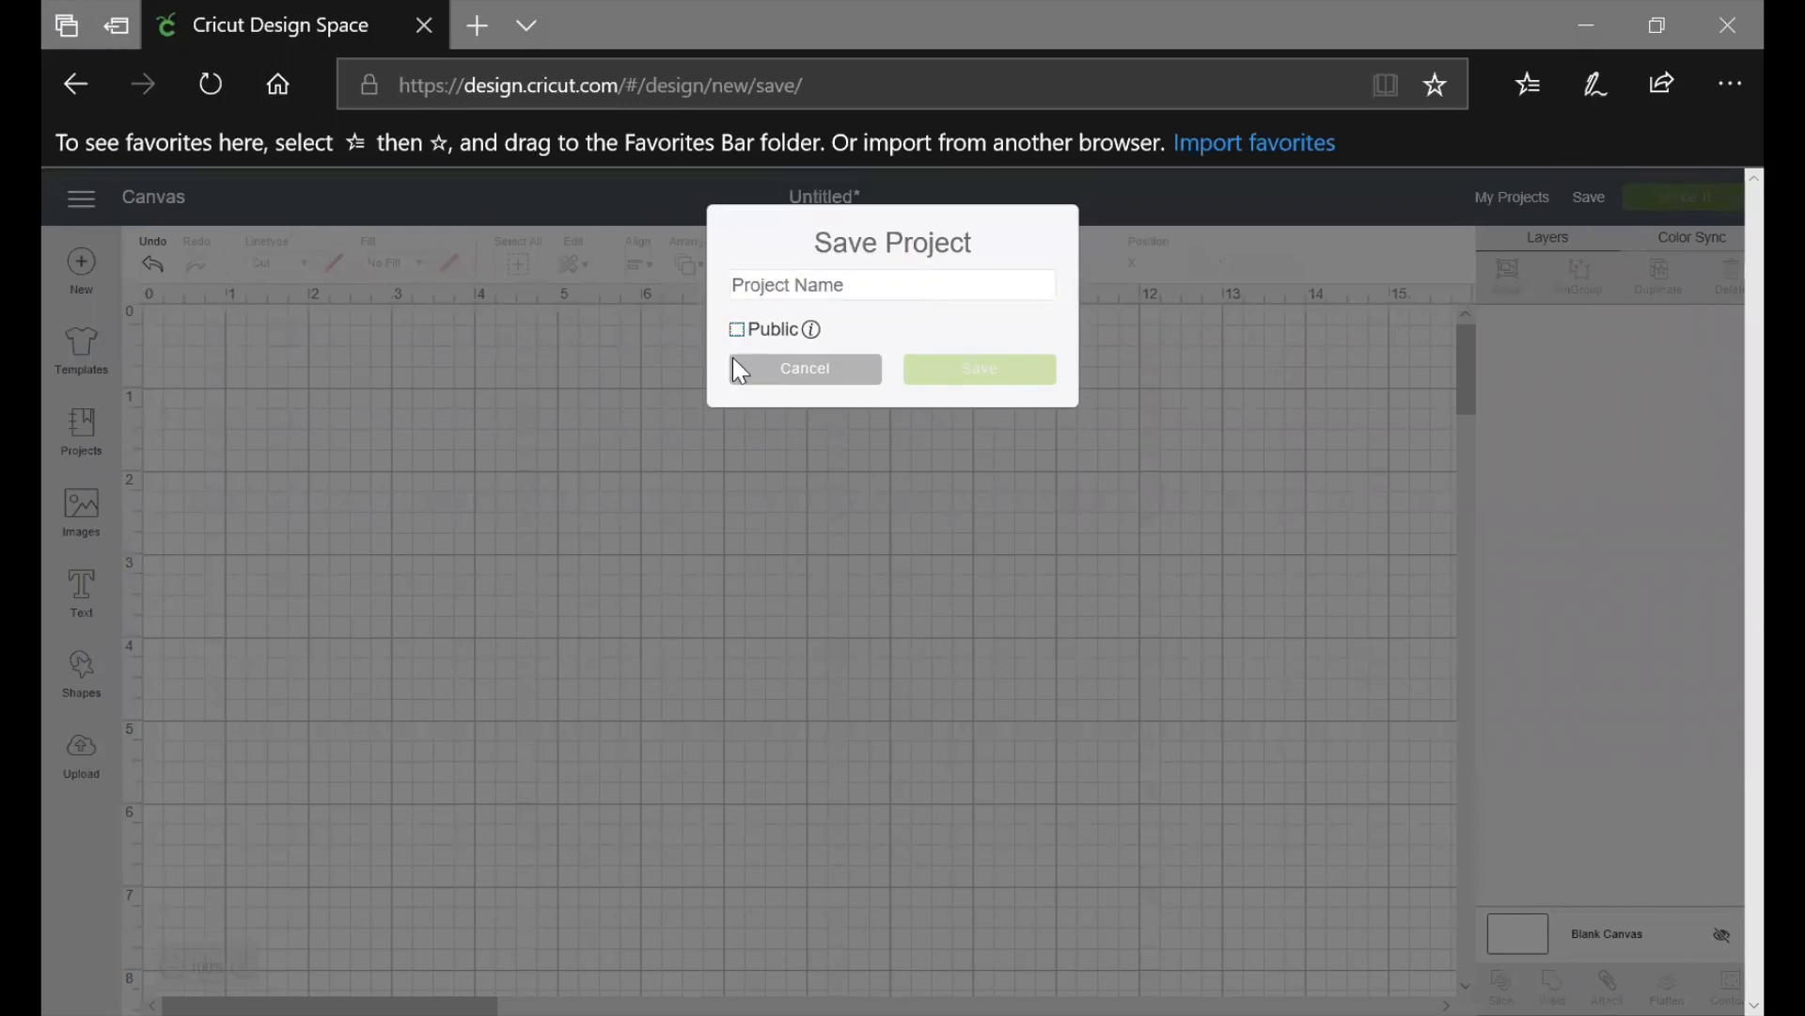
pyautogui.click(760, 288)
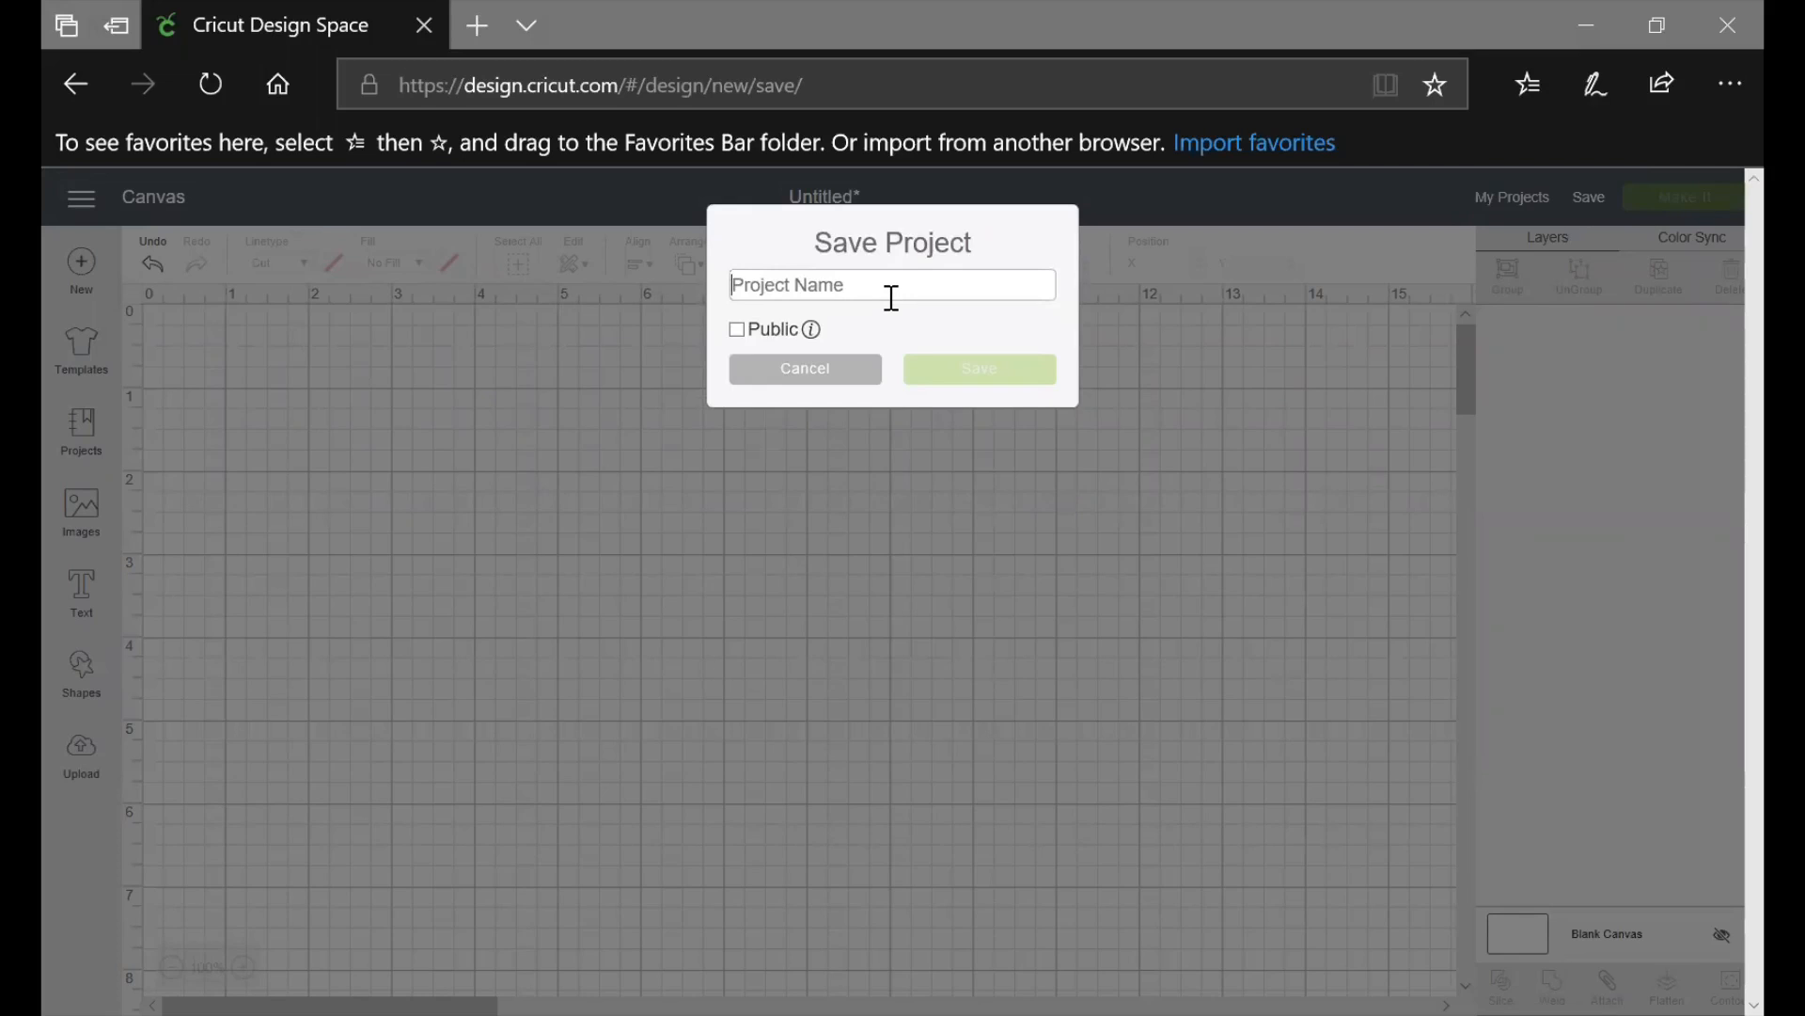
pyautogui.write('DS tut')
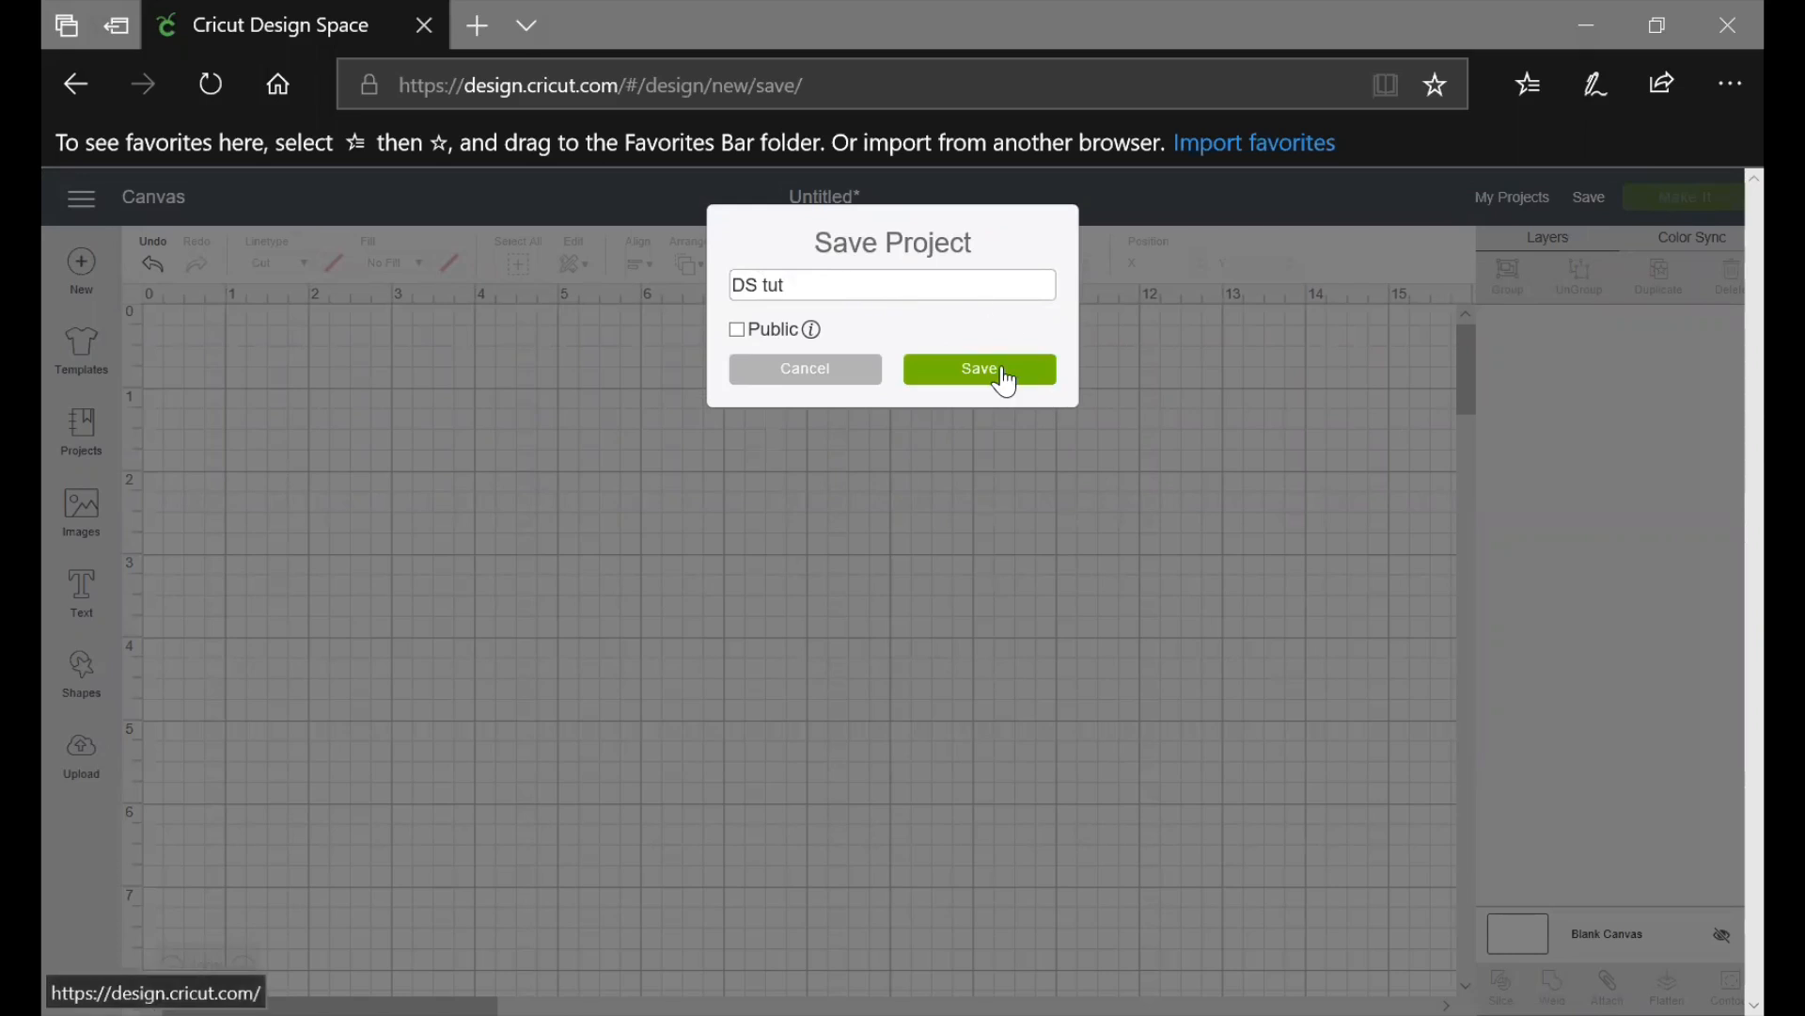
pyautogui.click(1047, 391)
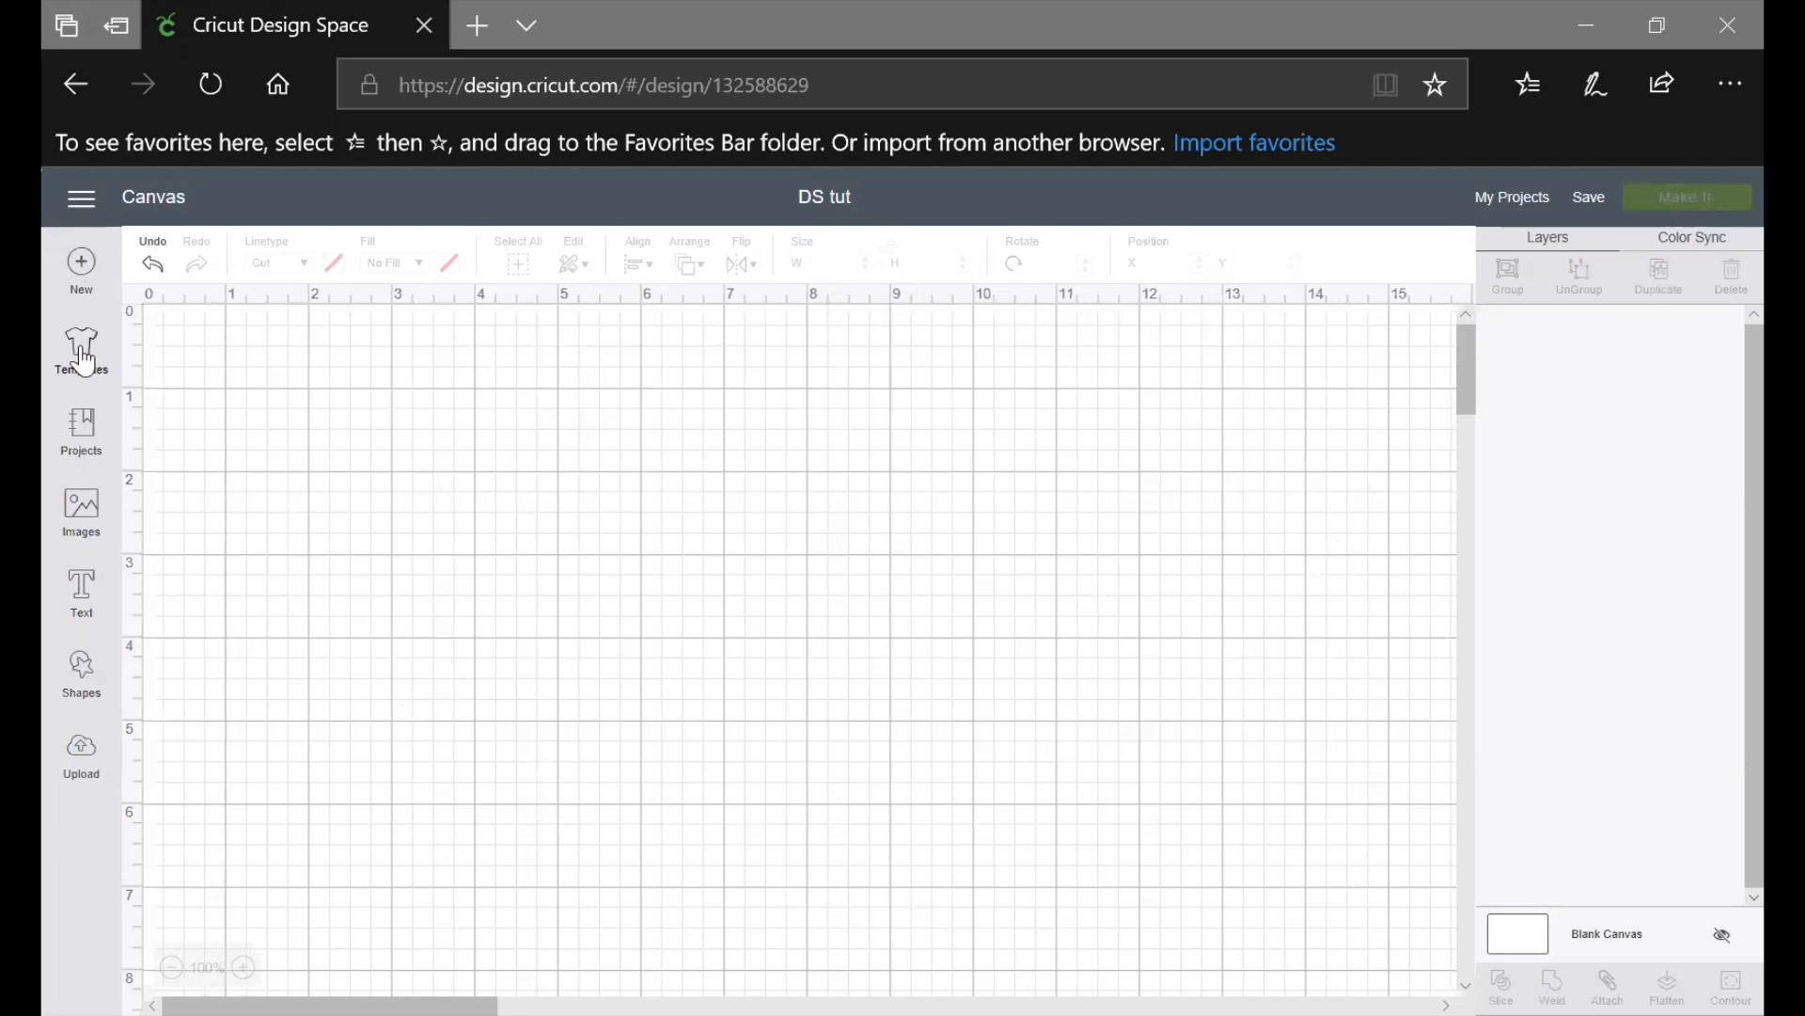
# Start a new project and reopen the saved project "DS tut" on the canvas
pyautogui.click(80, 273)
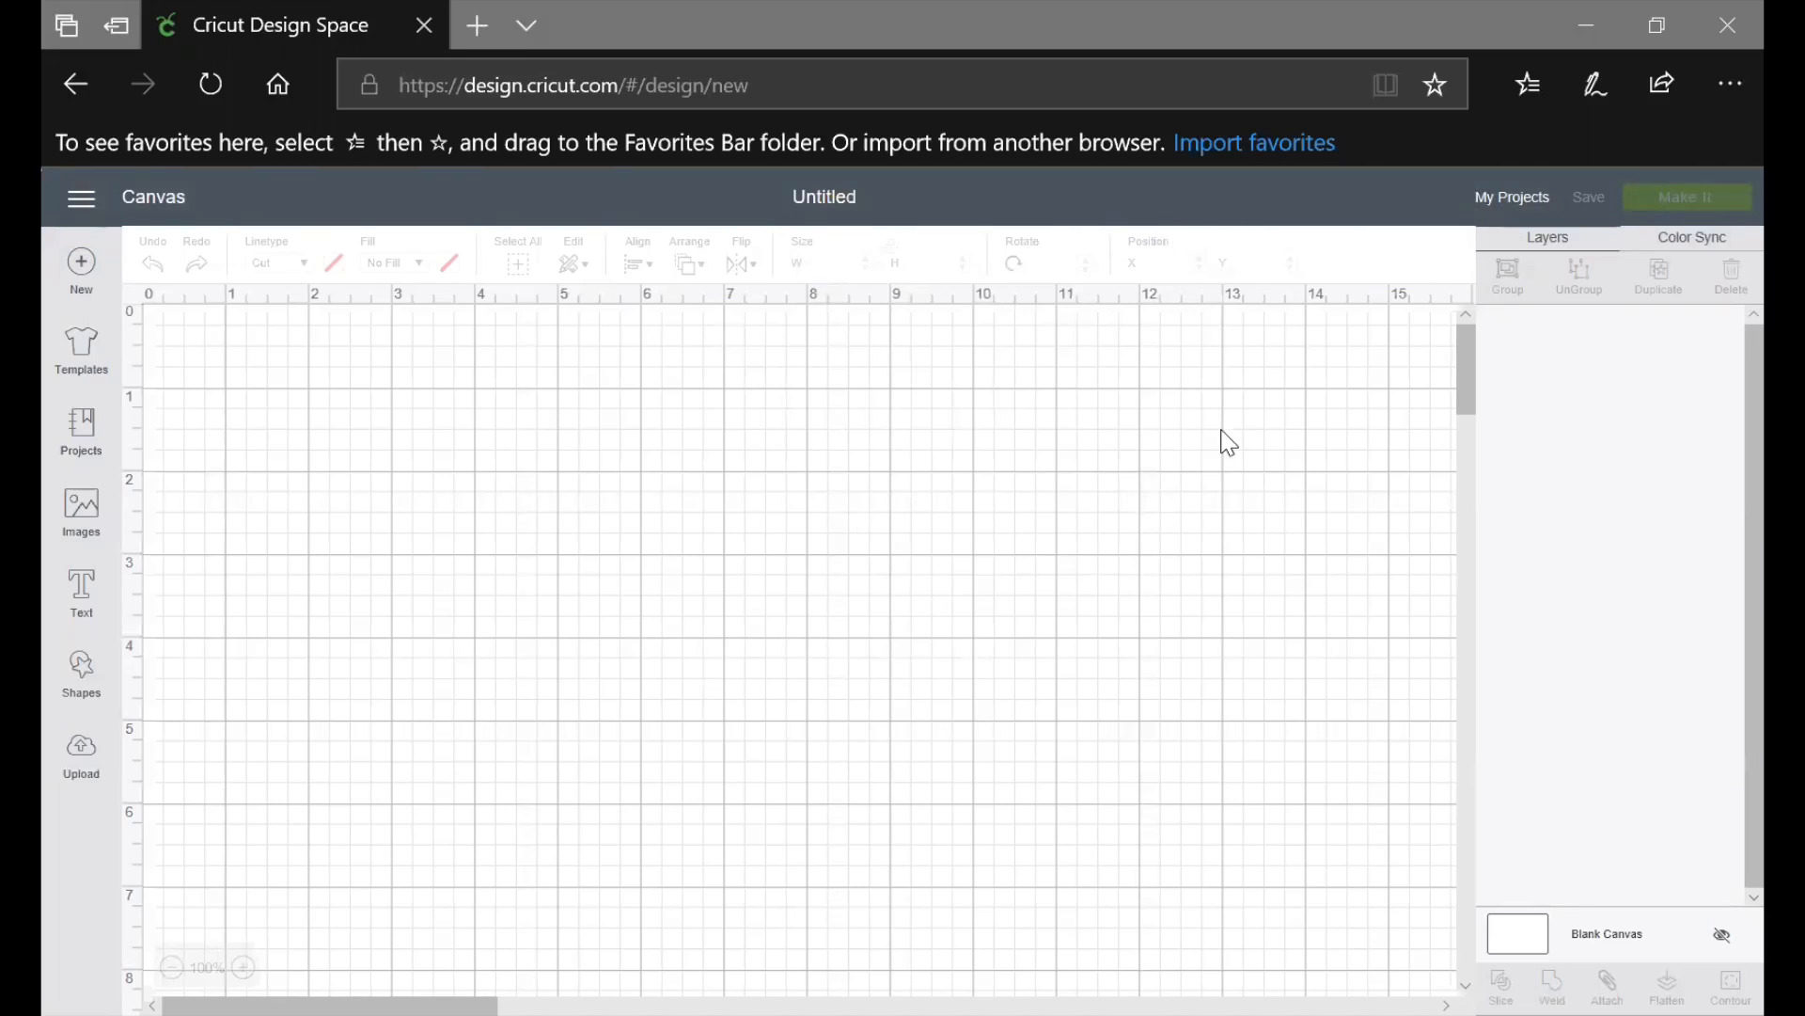
pyautogui.click(1484, 197)
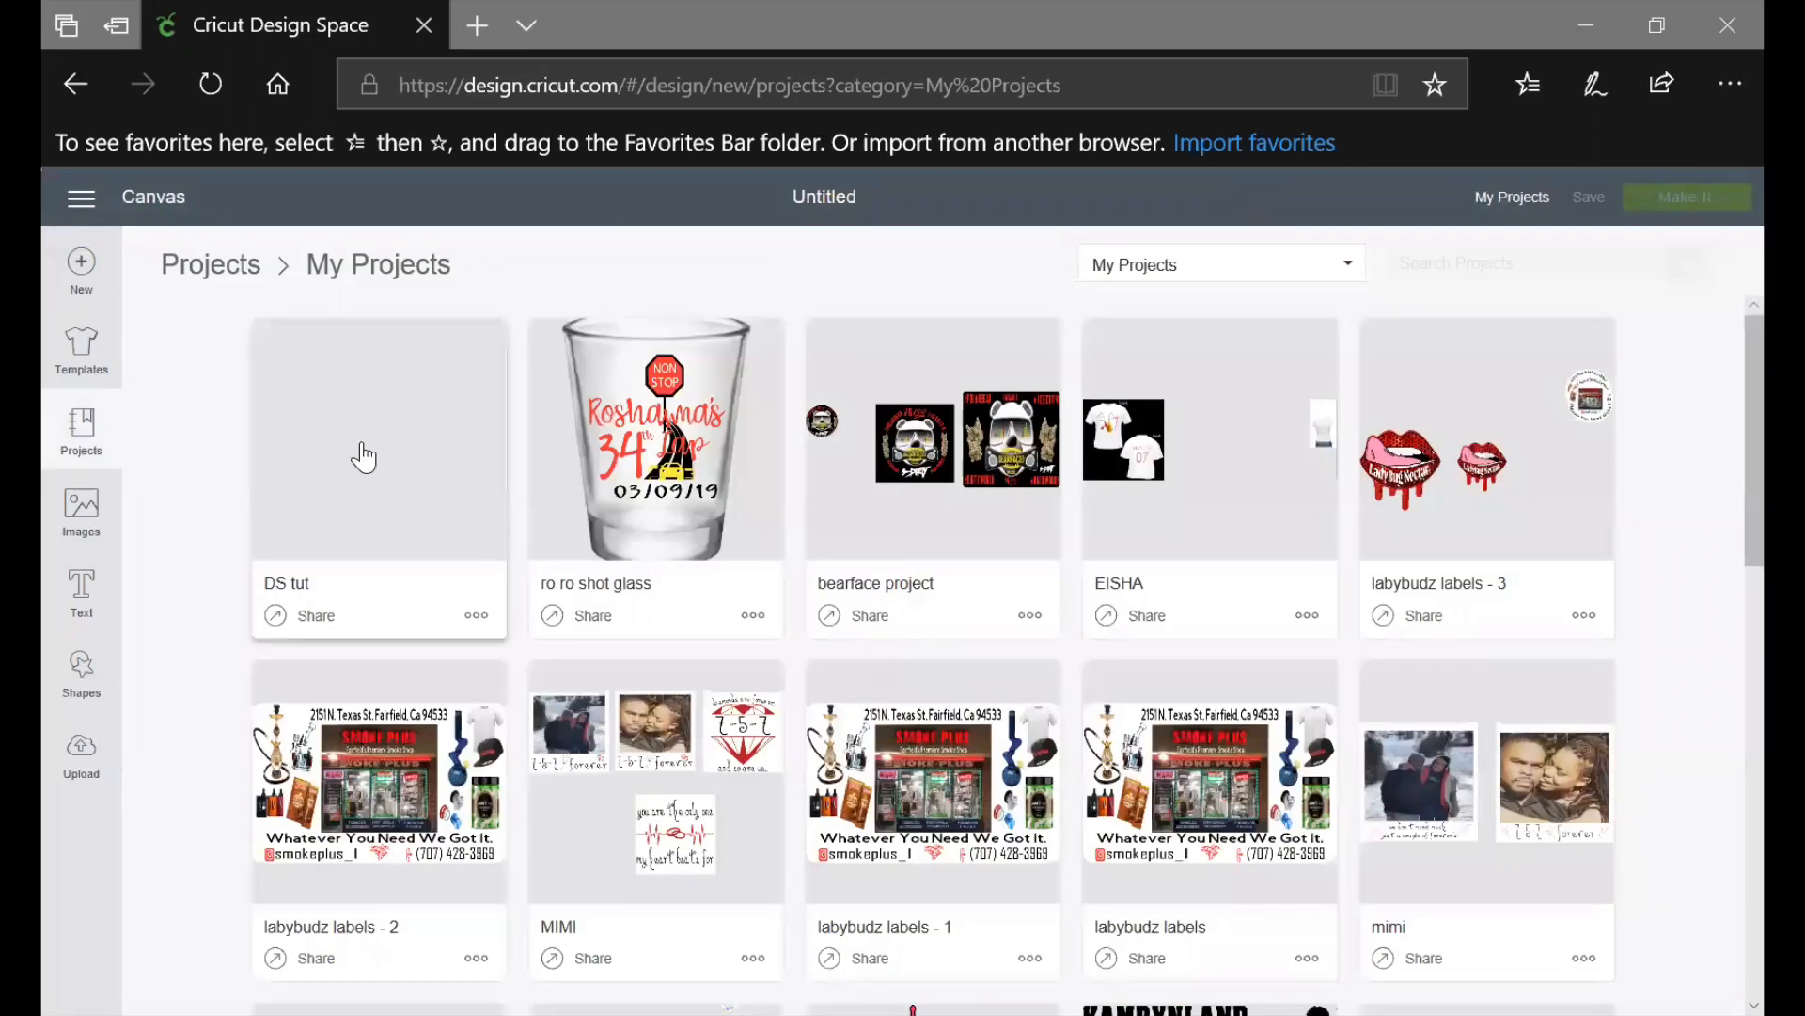
pyautogui.click(363, 444)
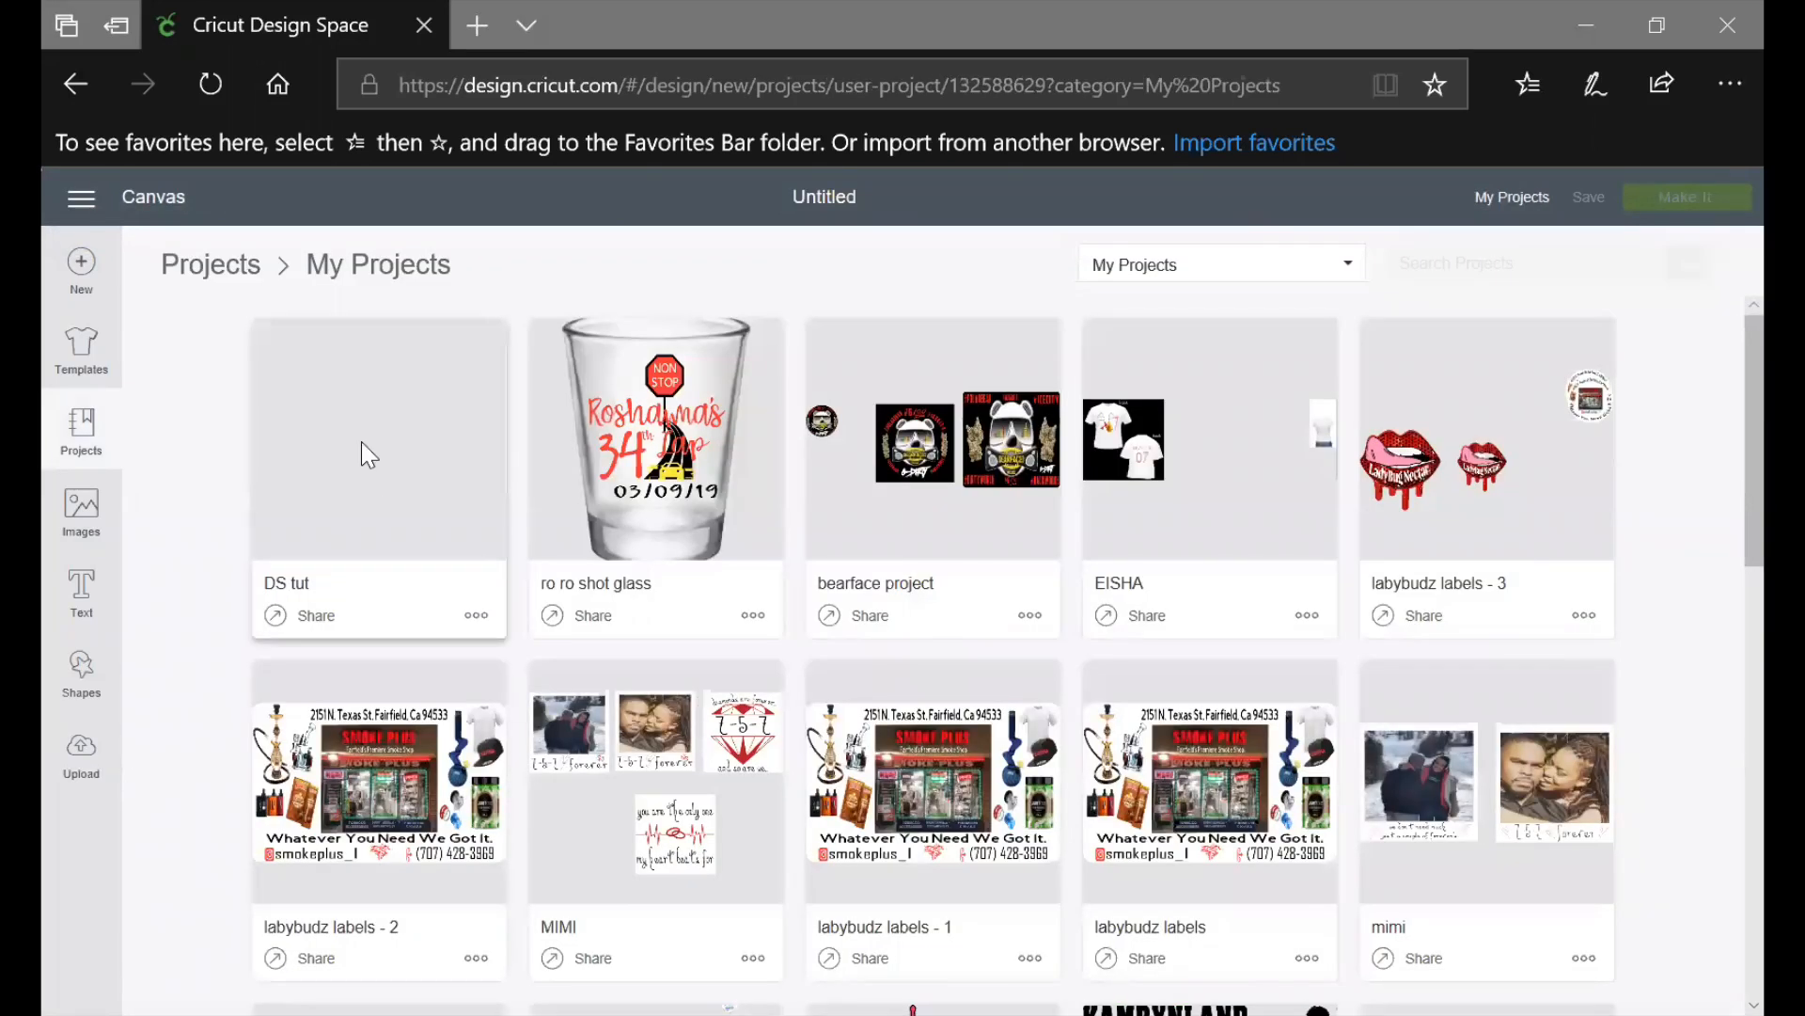
pyautogui.click(512, 986)
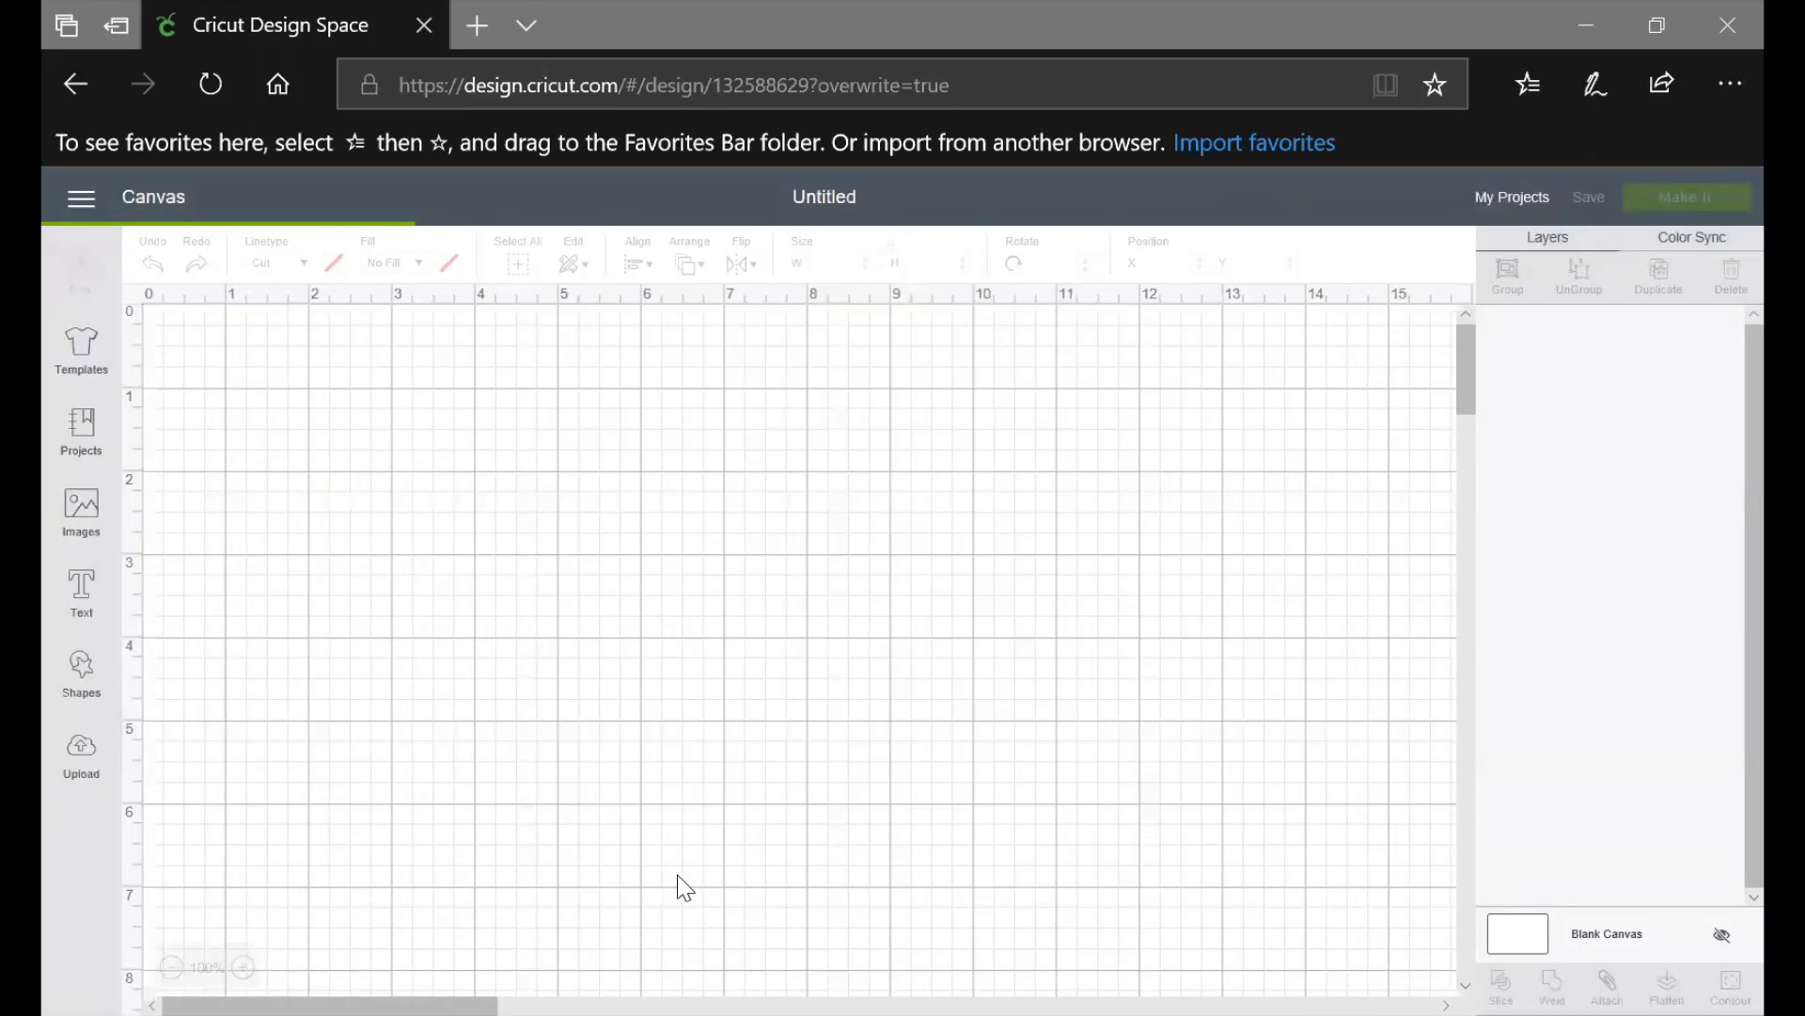
# Insert a circle shape and move it to about X 4.75, Y 2.64 on the canvas
pyautogui.click(83, 693)
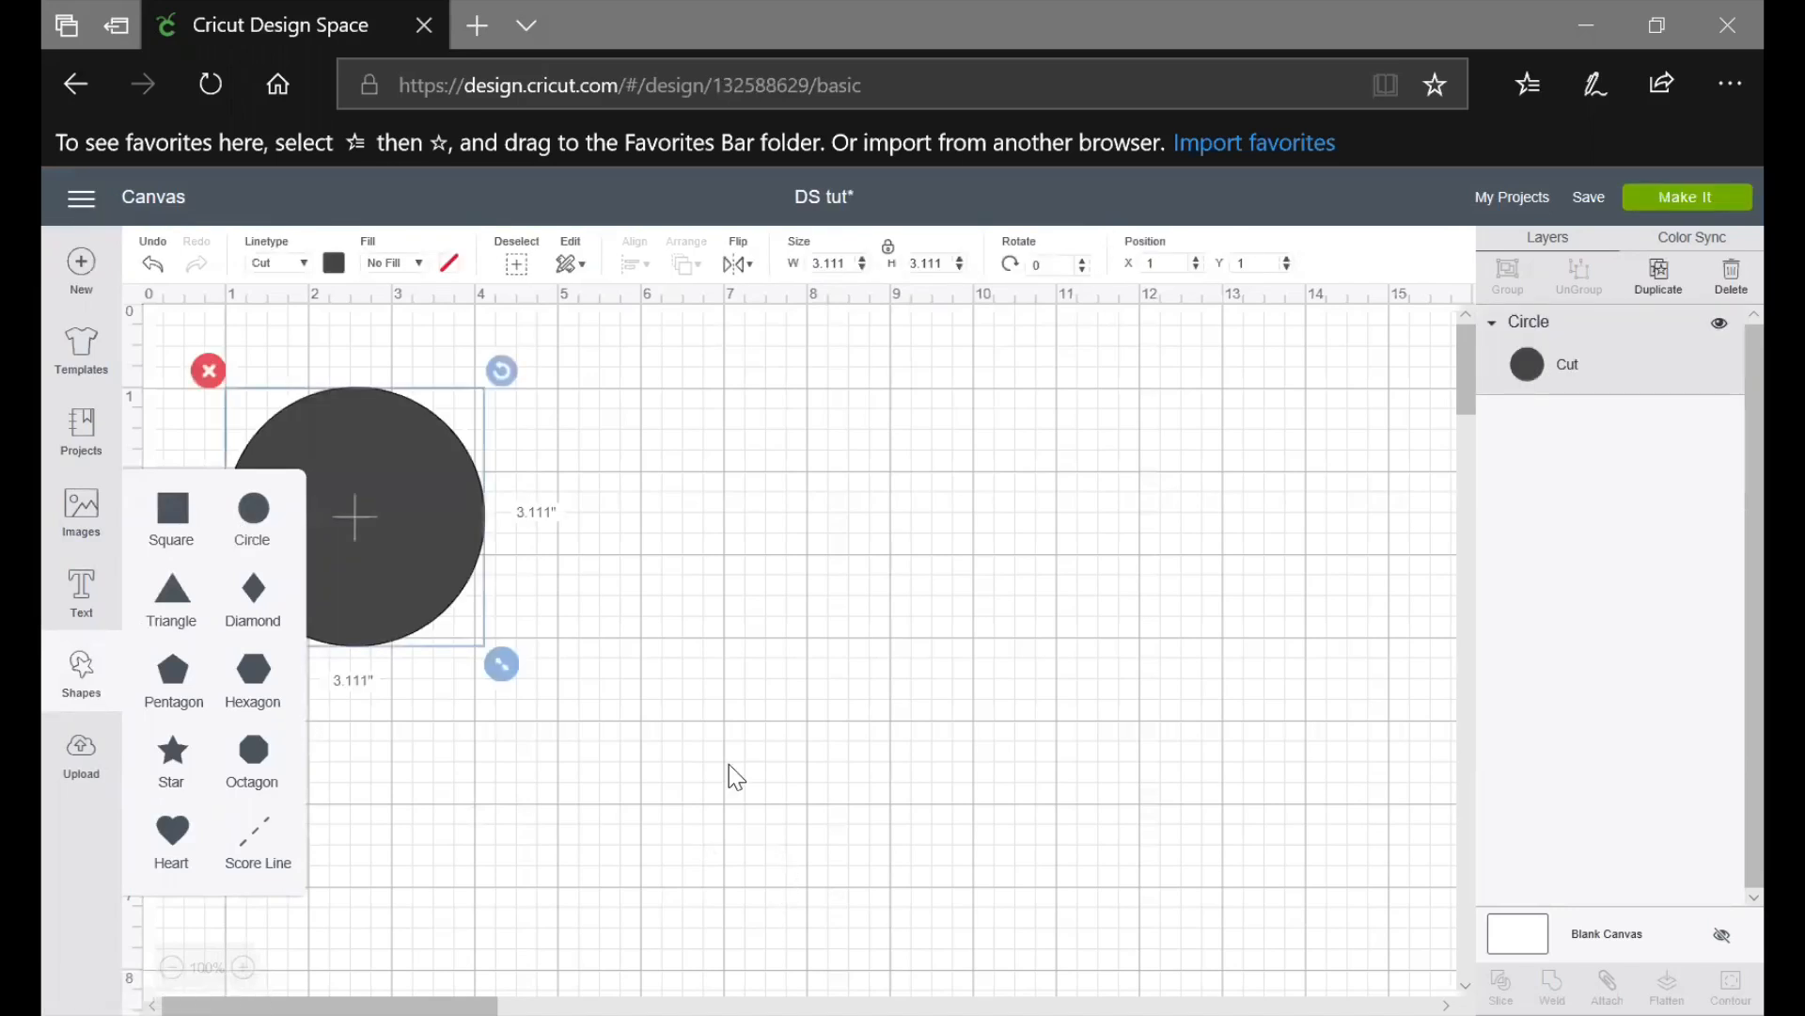
pyautogui.moveTo(448, 560); pyautogui.dragTo(854, 725)
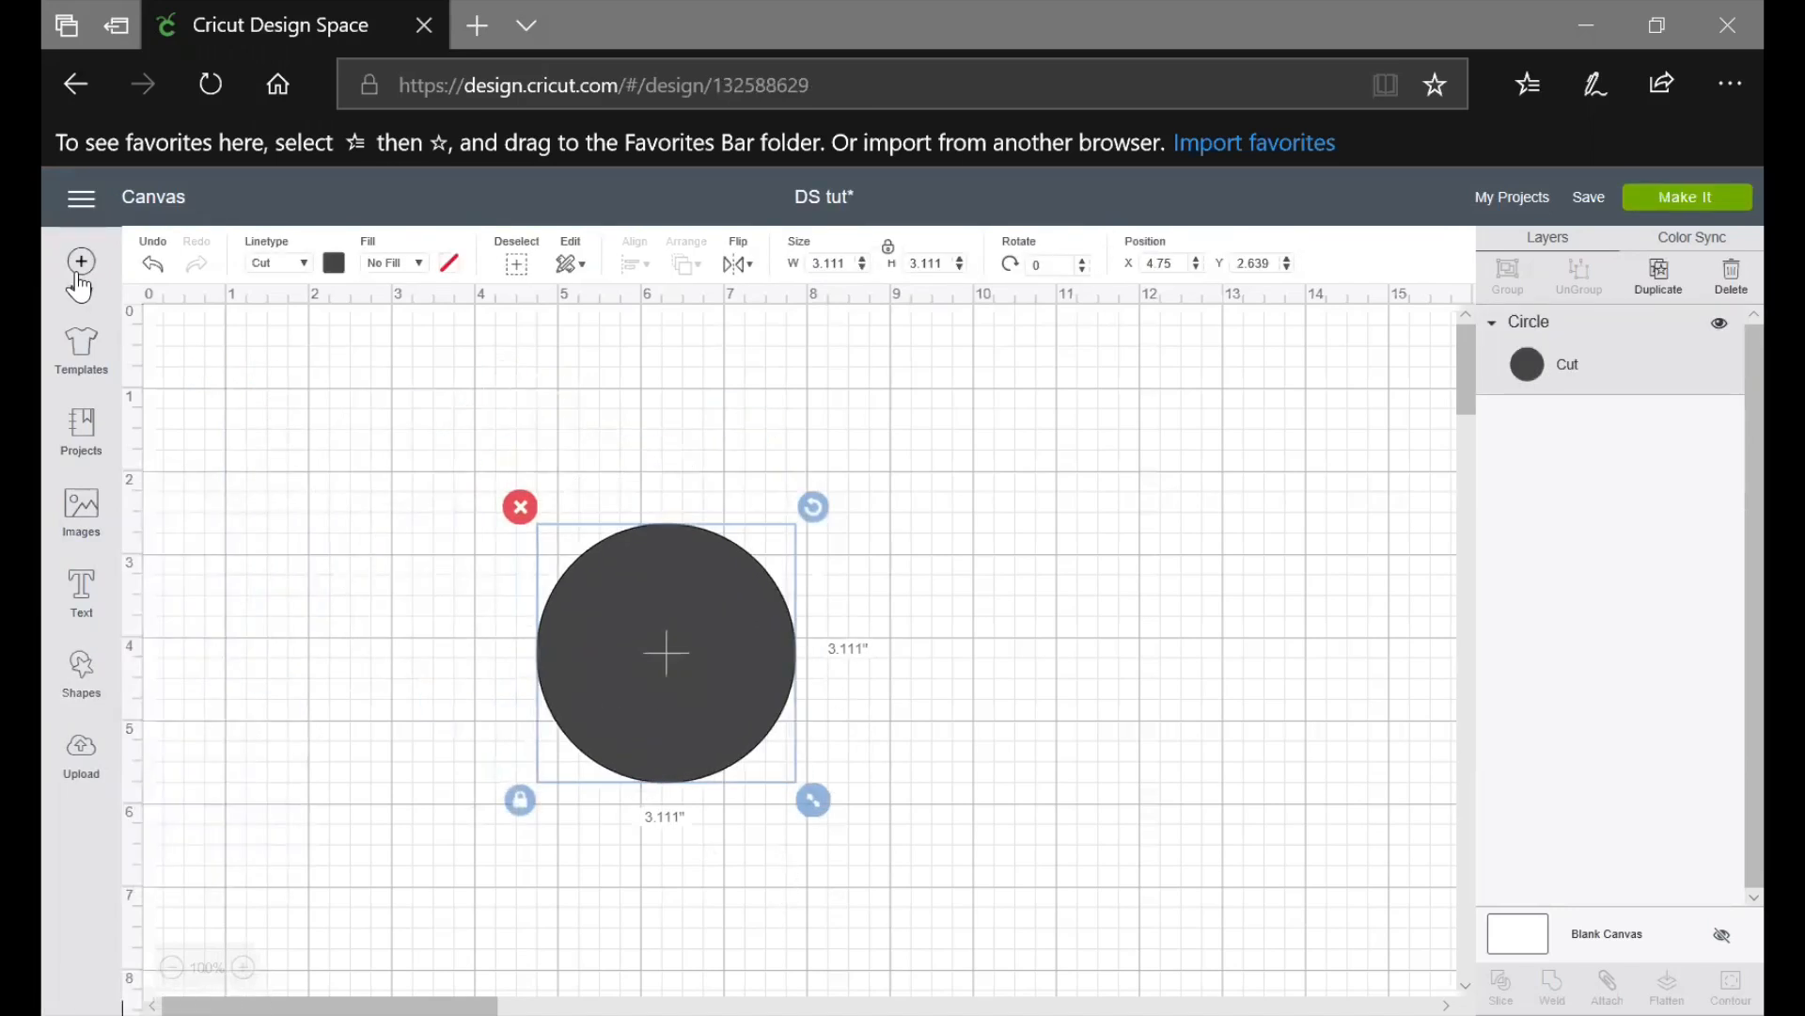
# Try to start a new project, cancel the replacement, and move the circle to about X 8.18, Y 3.51
pyautogui.click(81, 263)
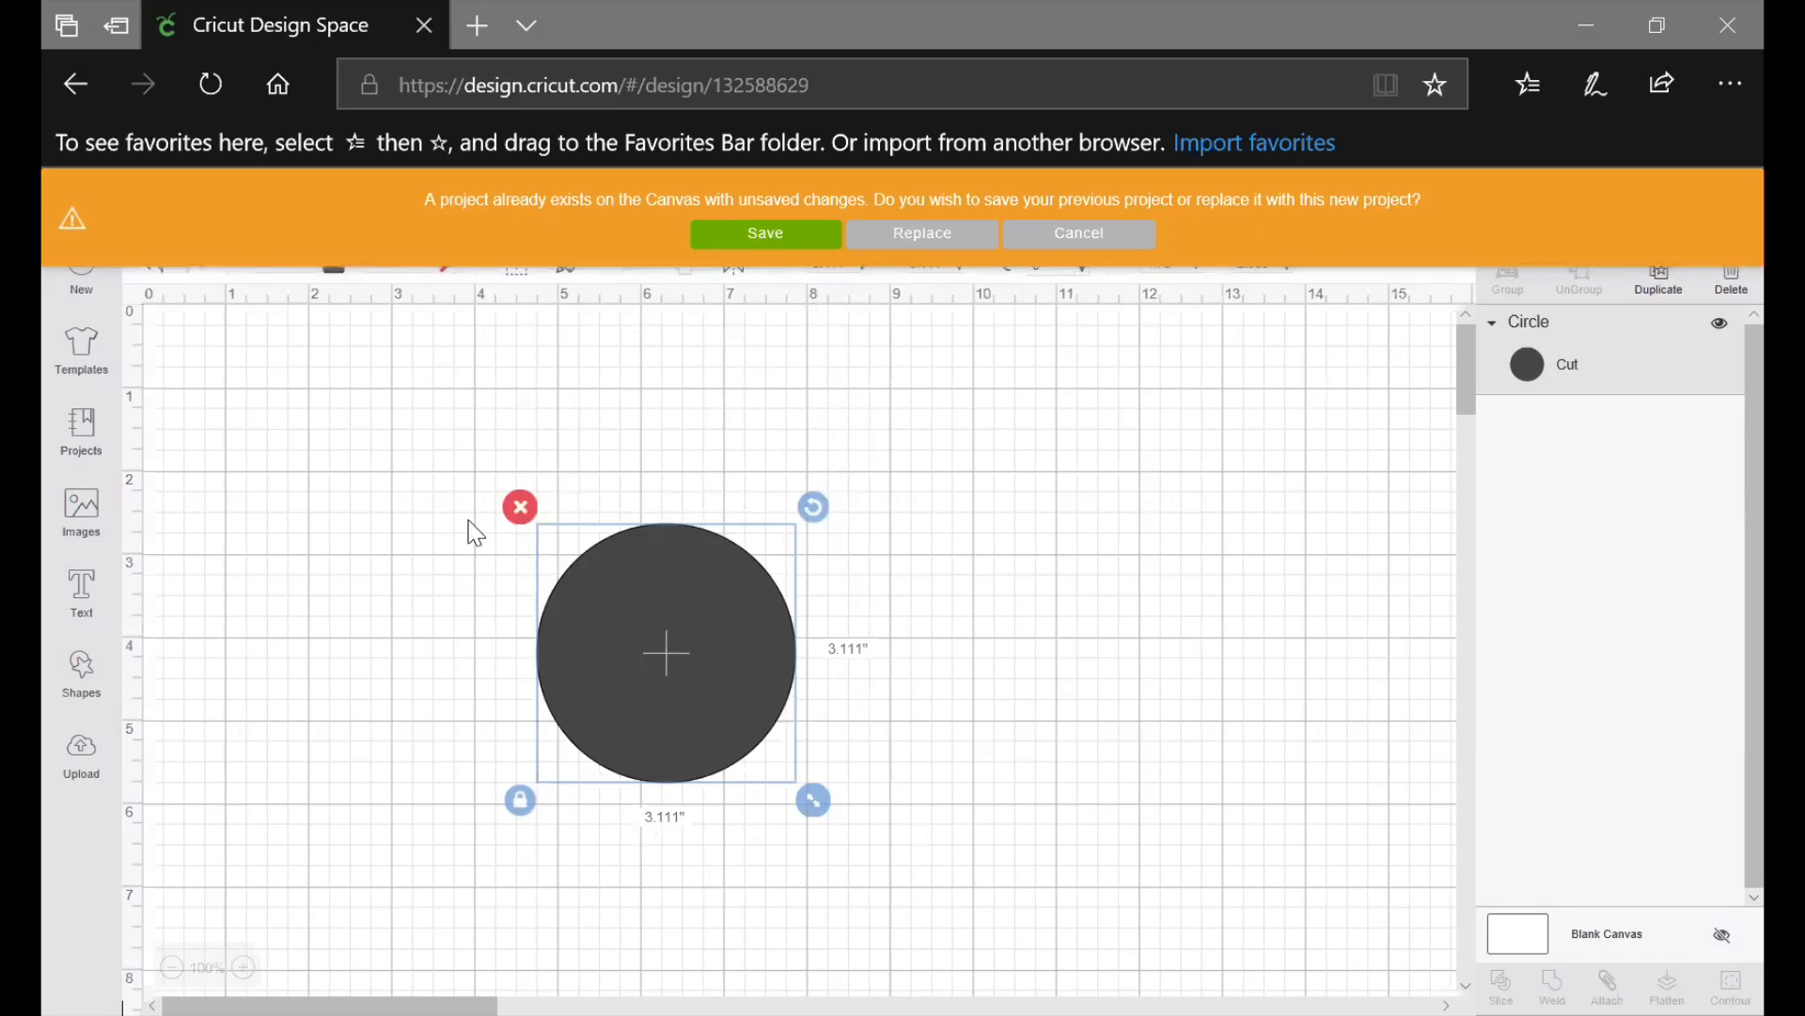
pyautogui.click(1107, 235)
pyautogui.moveTo(708, 712); pyautogui.dragTo(993, 784)
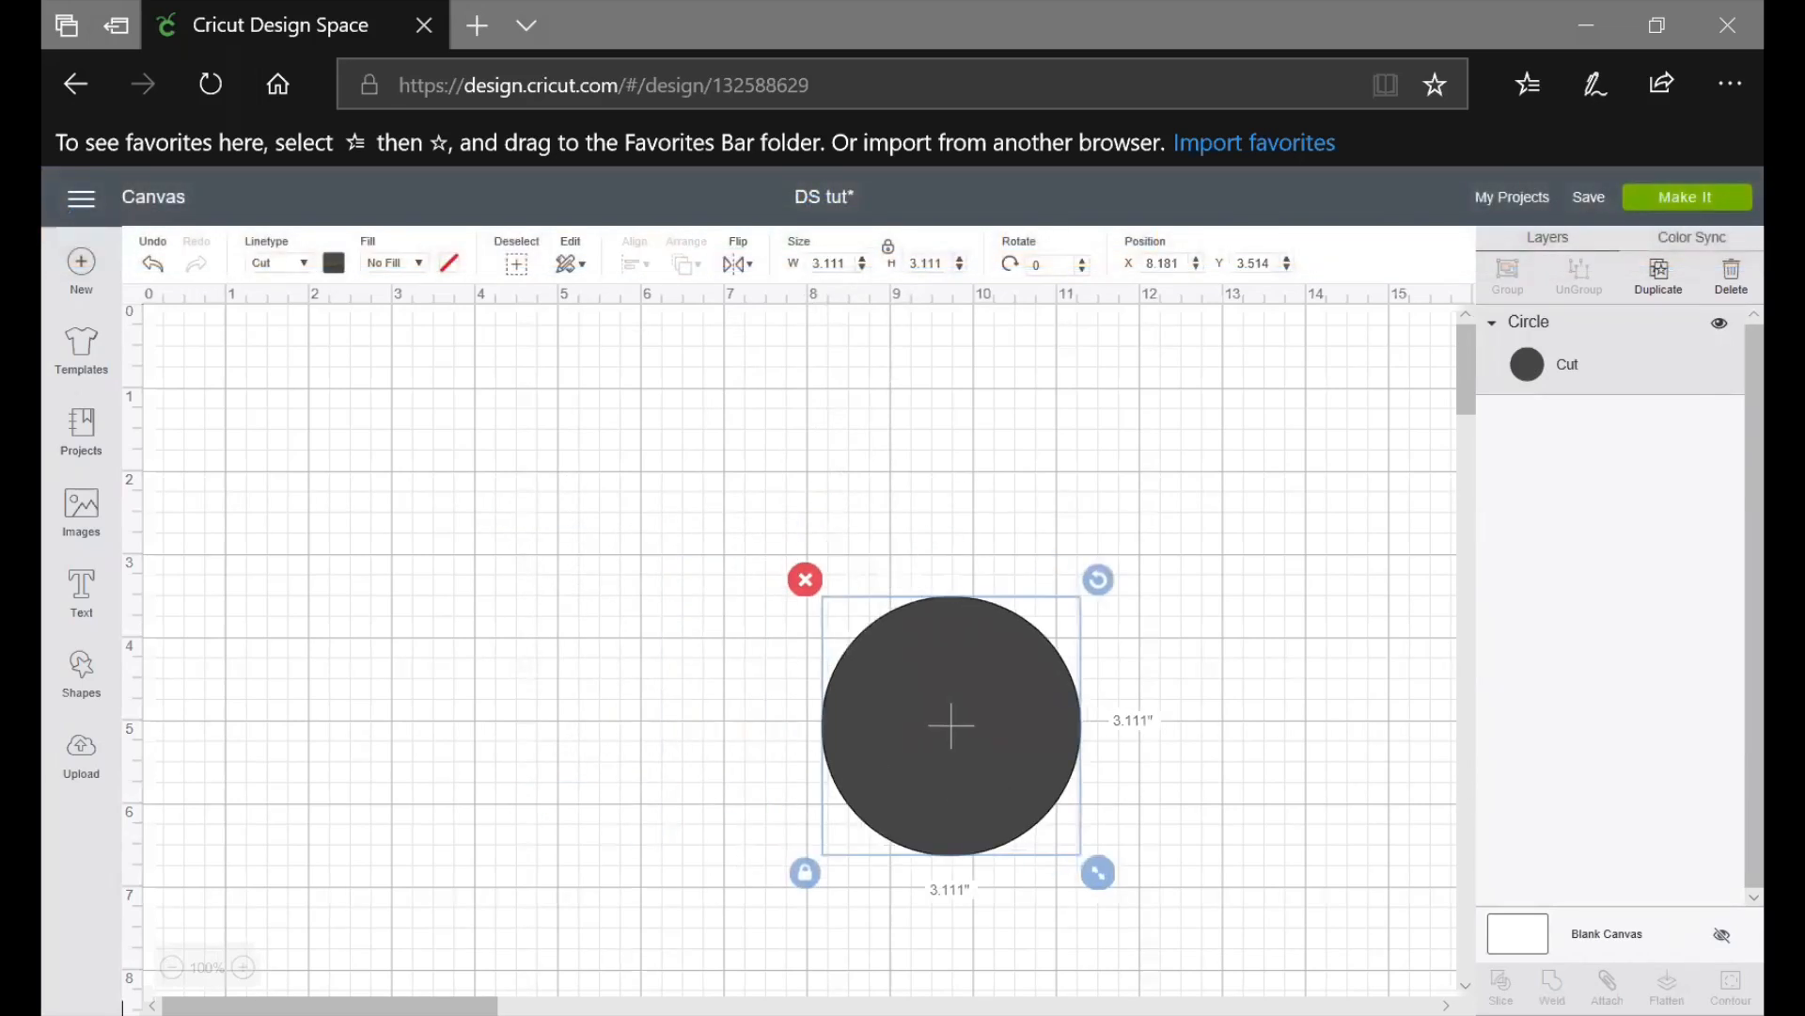
# Place the Backpacks template on the canvas behind the circle
pyautogui.click(90, 363)
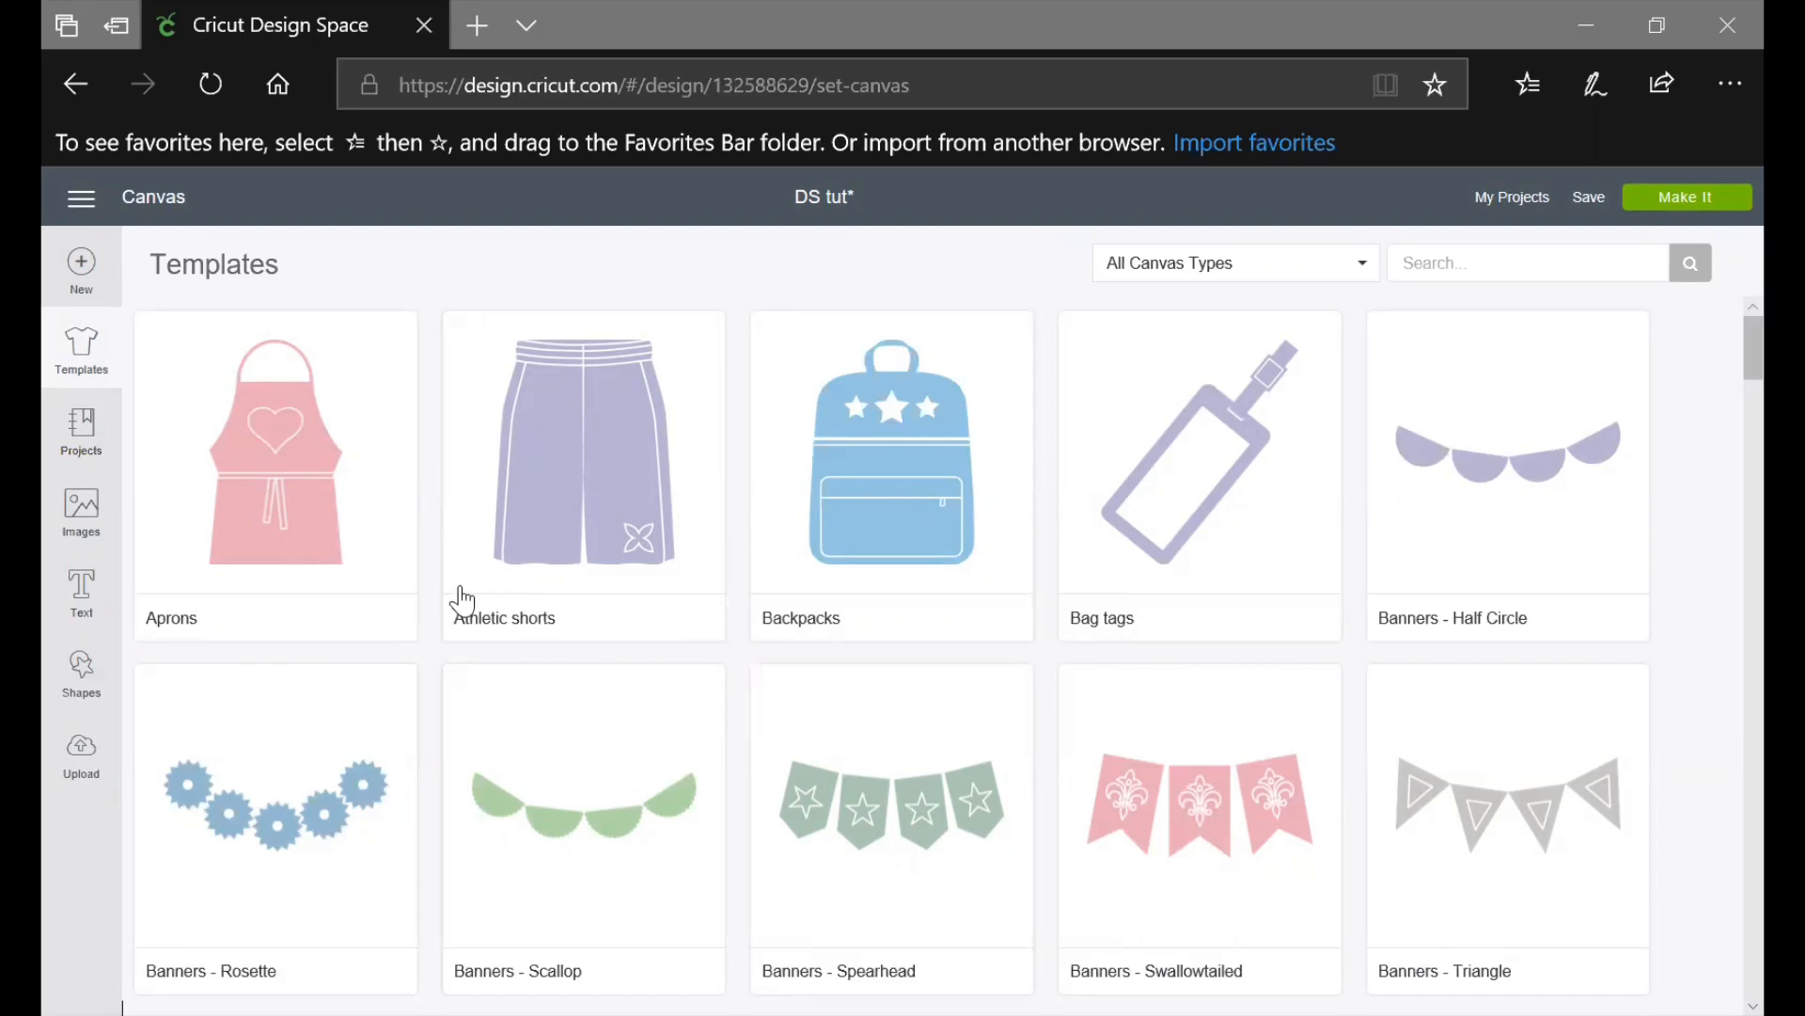
pyautogui.scroll(-1, 460, 598)
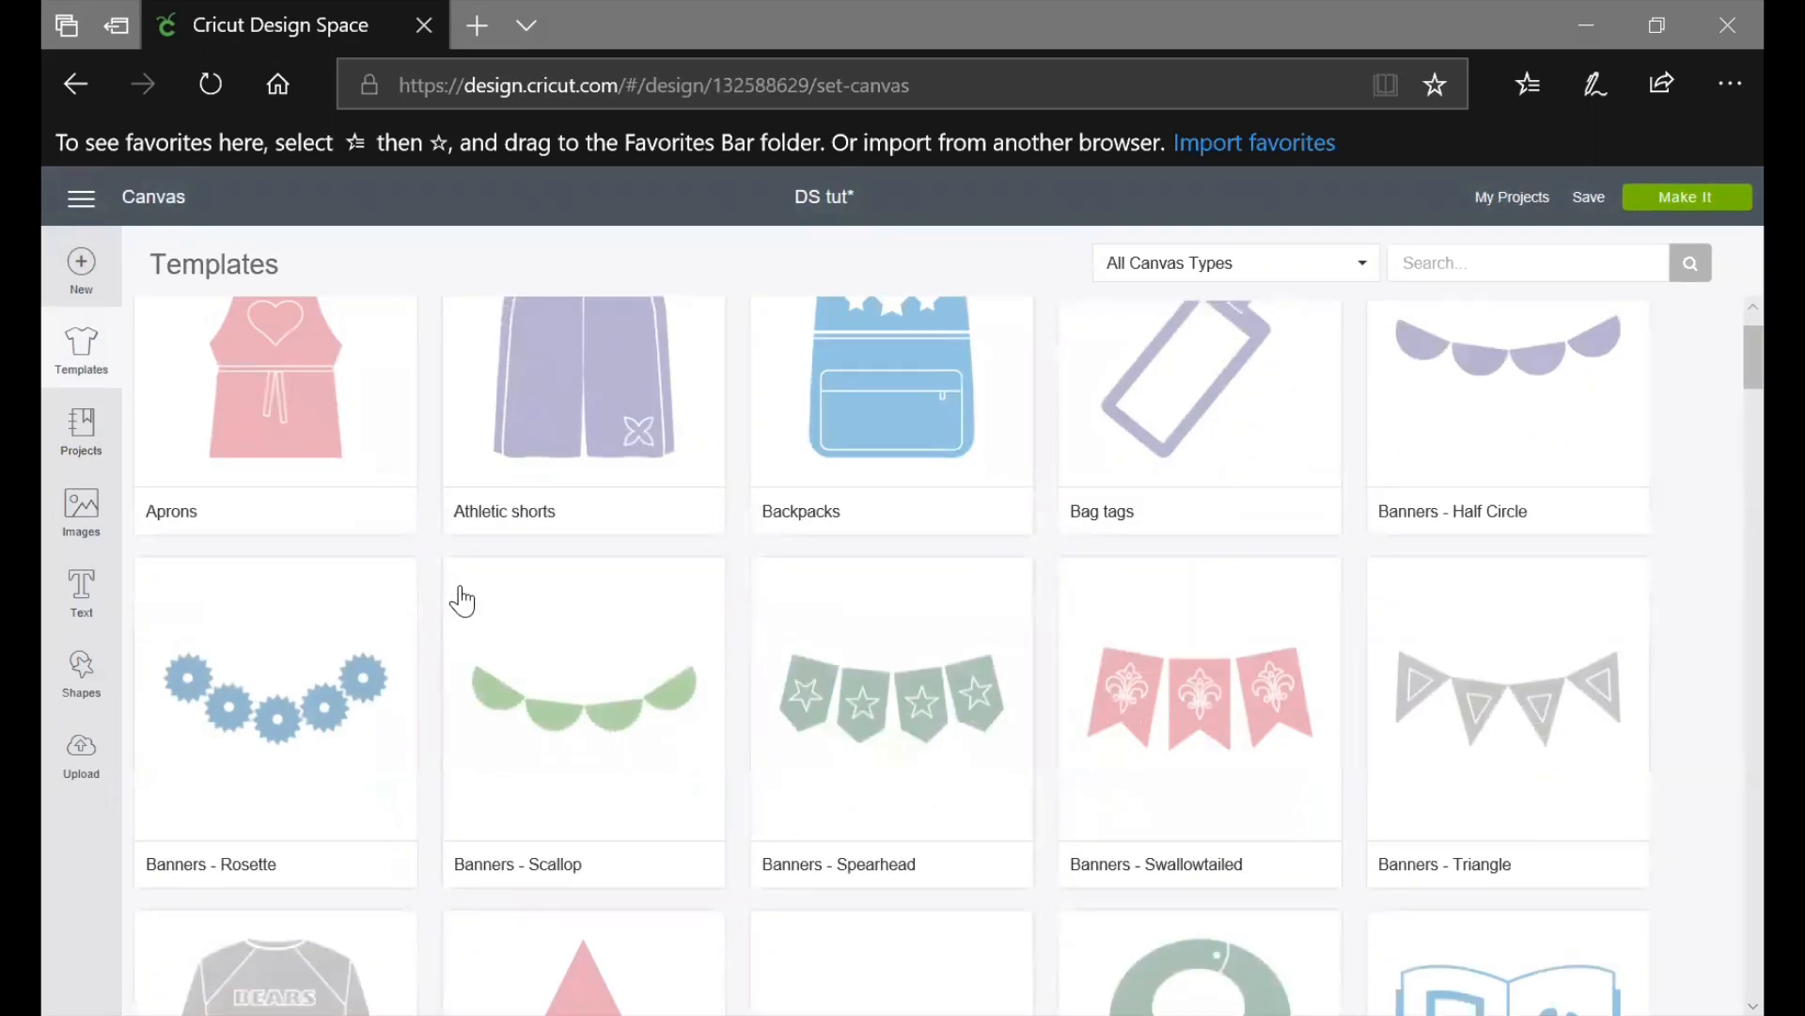
pyautogui.scroll(1, 461, 592)
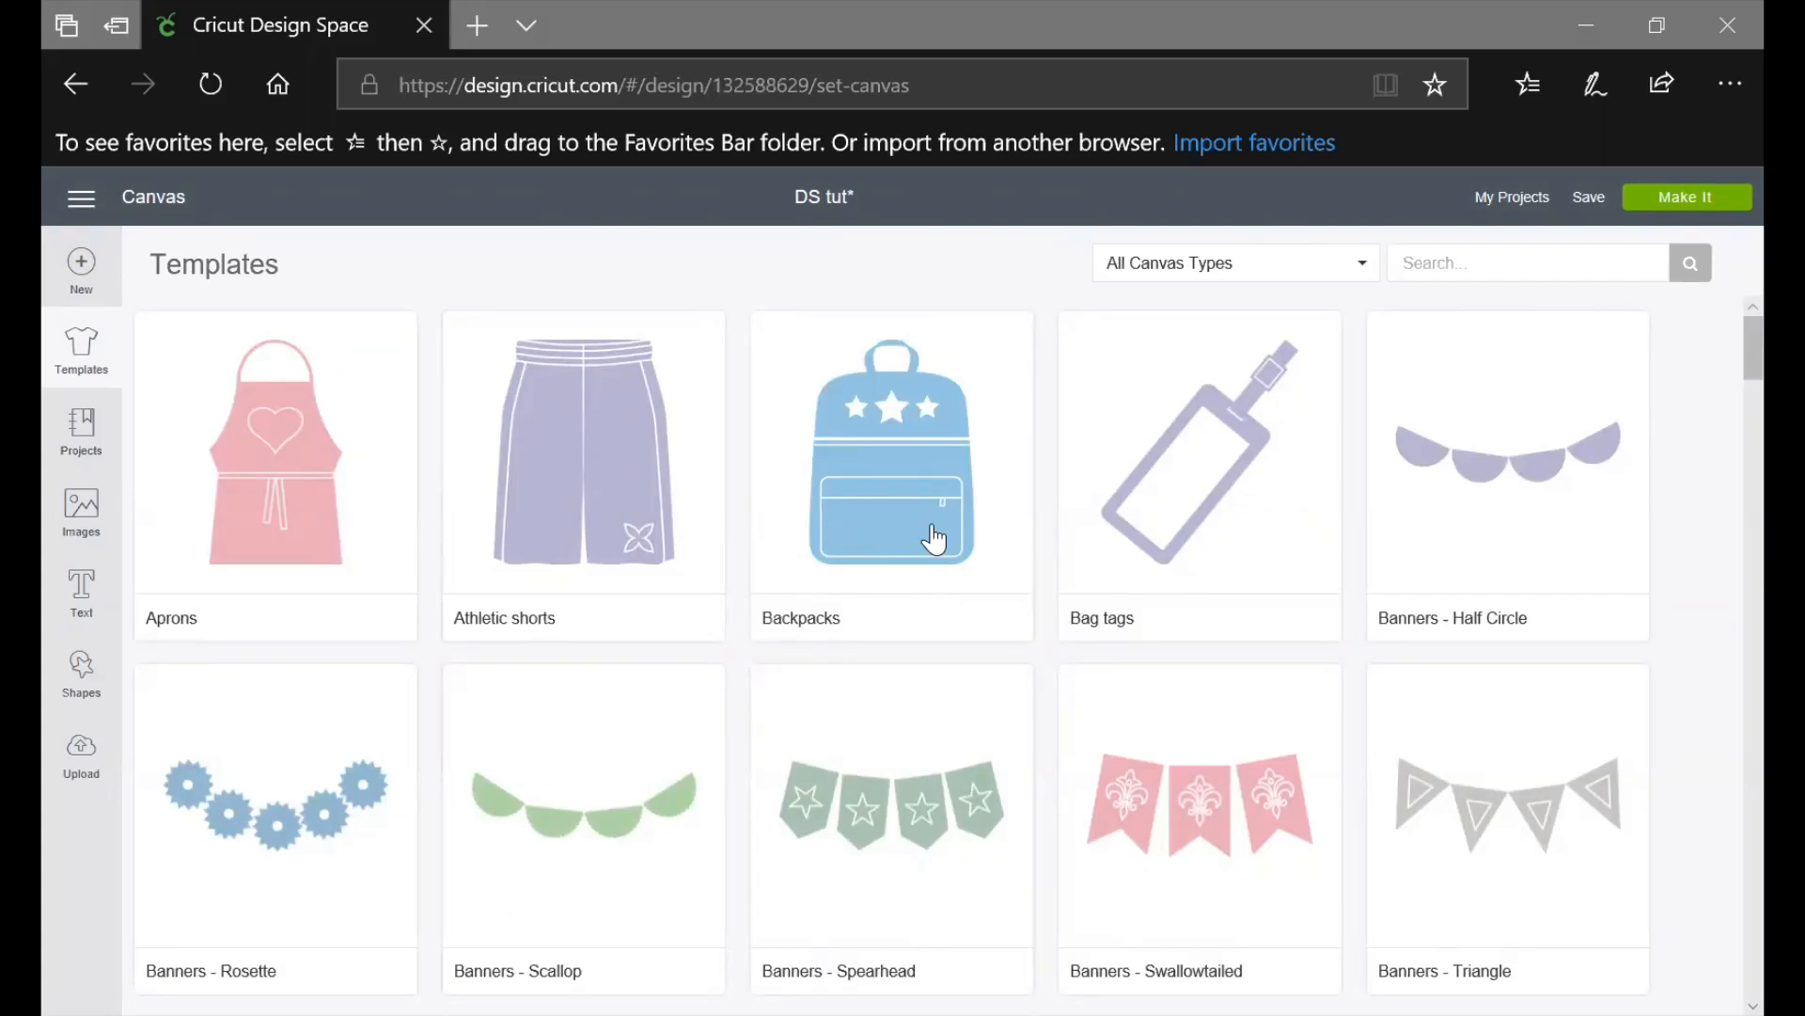
pyautogui.click(856, 518)
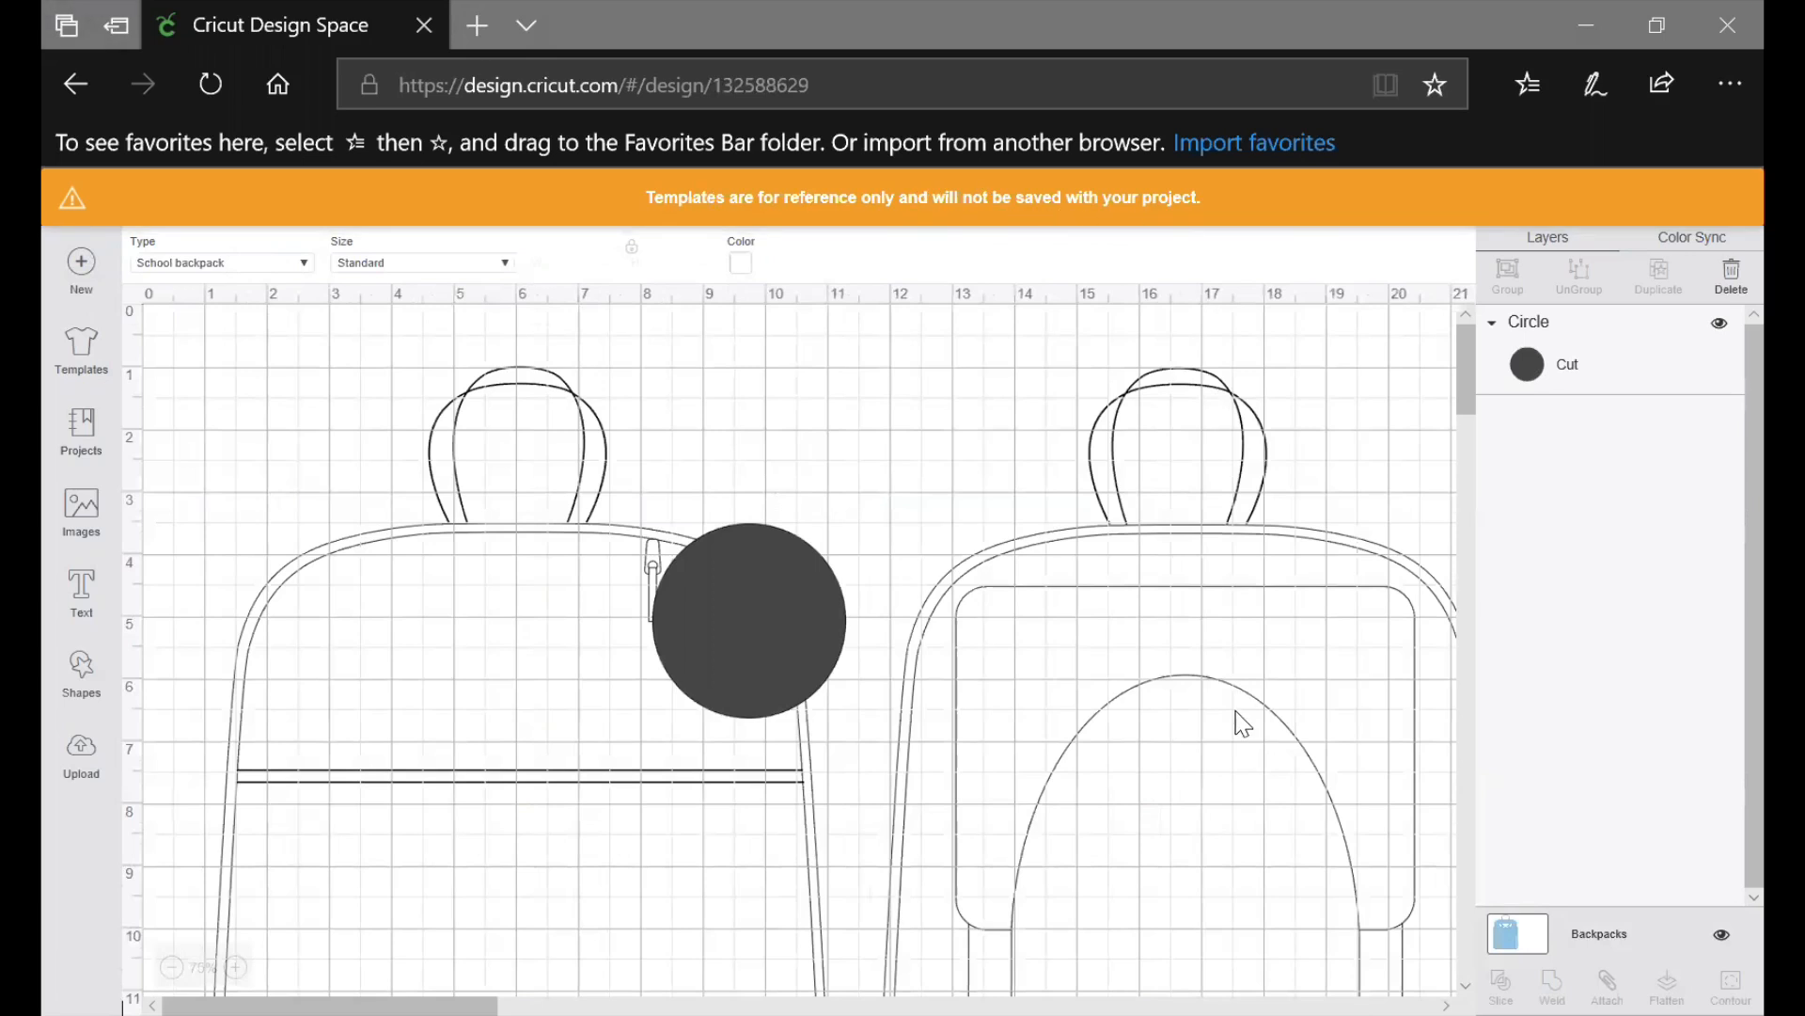
# Examine the front and back outlines of the backpack template from the handles down to the base
pyautogui.moveTo(1243, 730); pyautogui.dragTo(1155, 652)
pyautogui.scroll(-3, 1133, 635)
pyautogui.scroll(-5, 1129, 628)
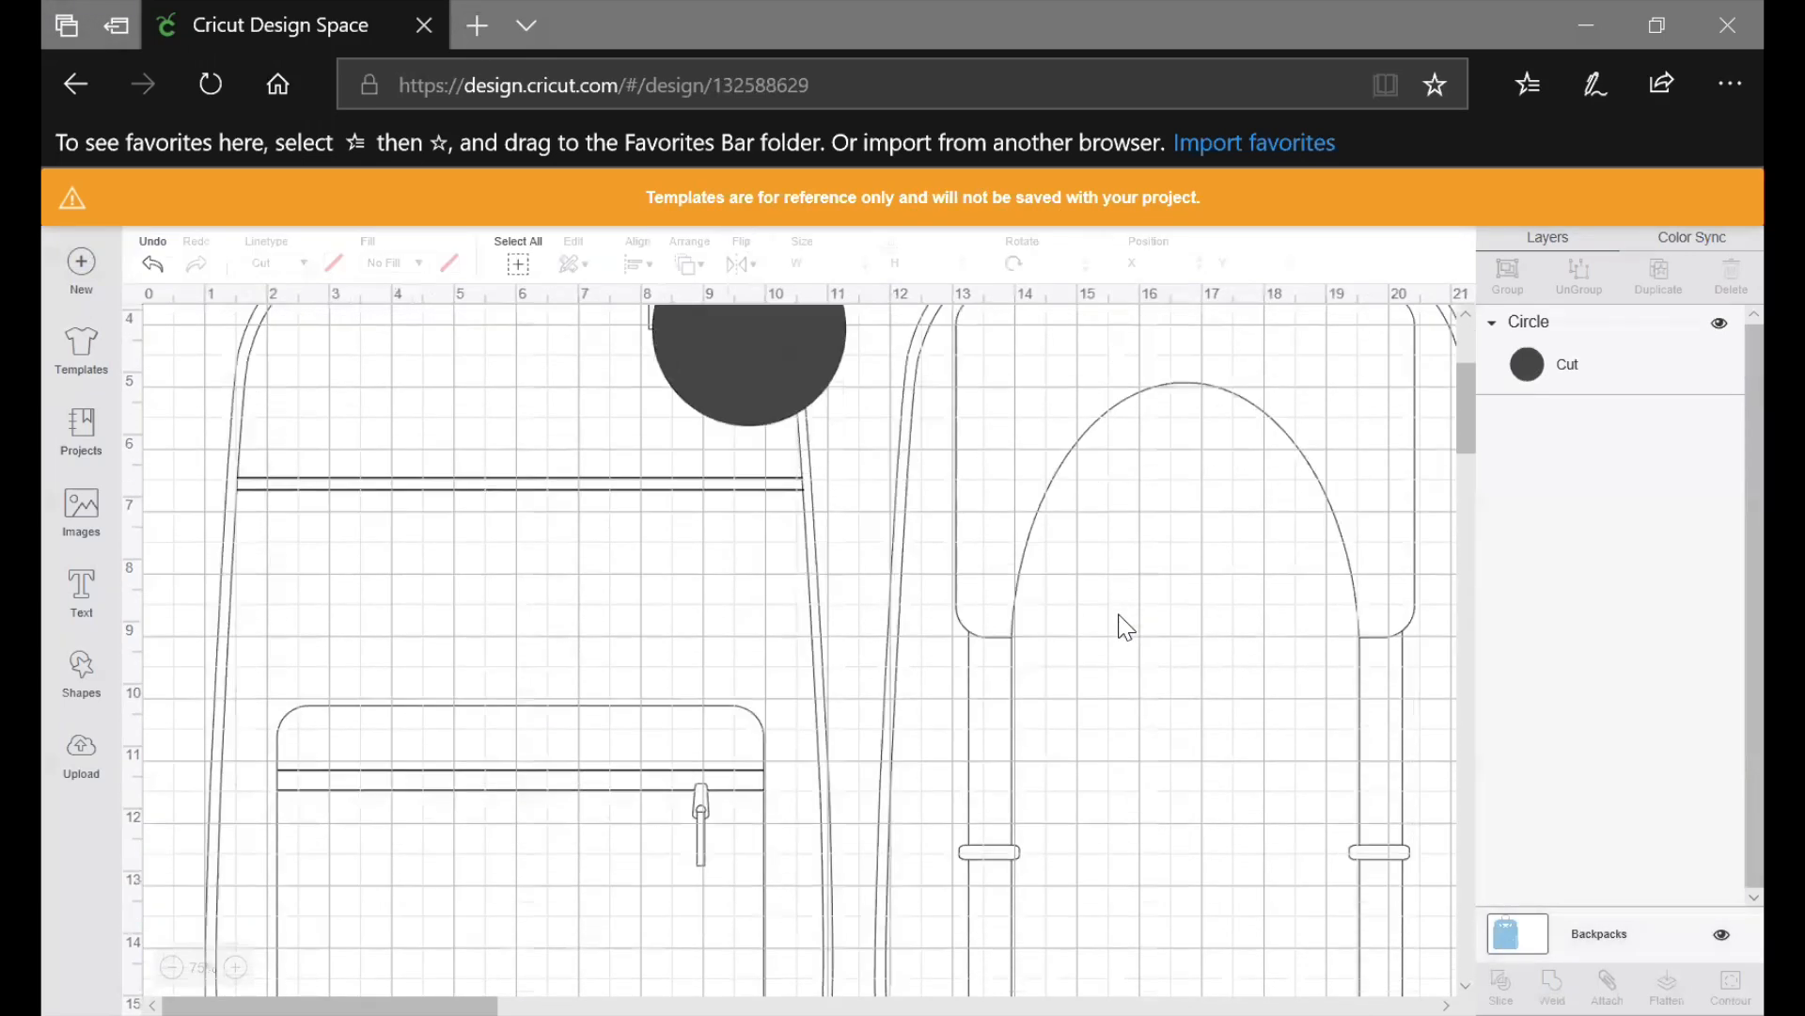
pyautogui.scroll(5, 1127, 627)
pyautogui.scroll(1, 1125, 626)
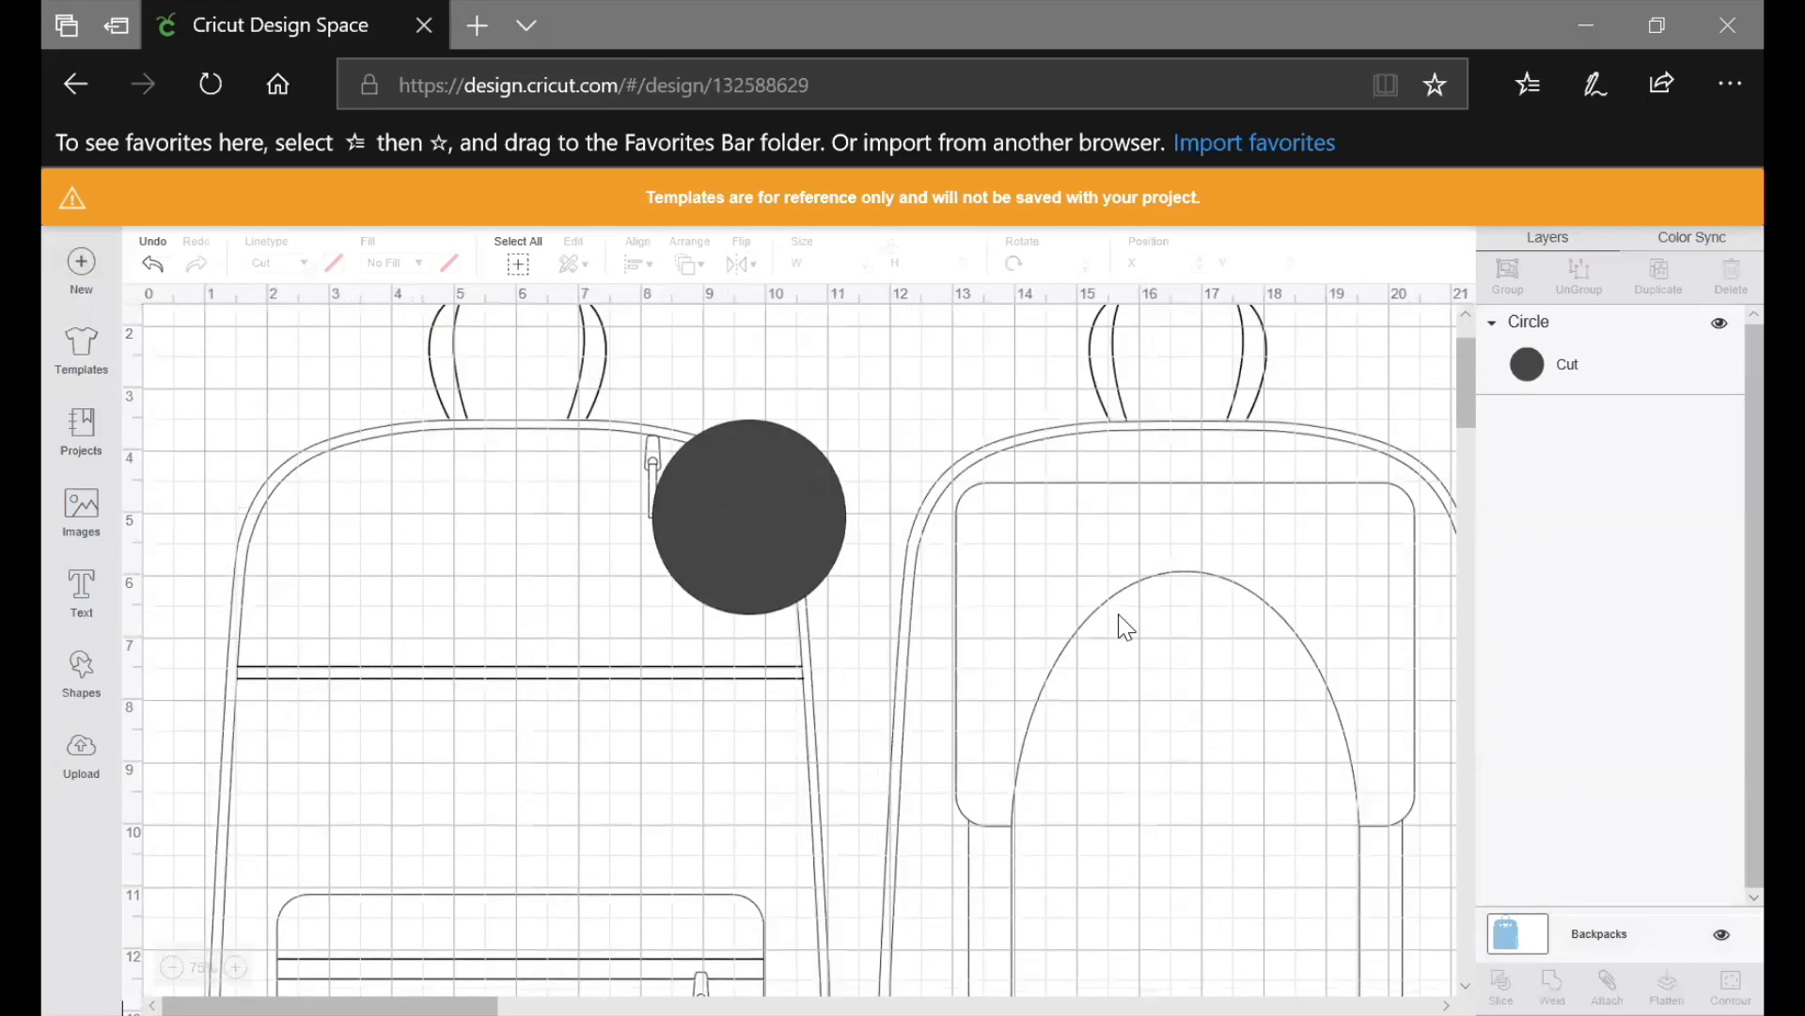
pyautogui.scroll(-3, 1124, 625)
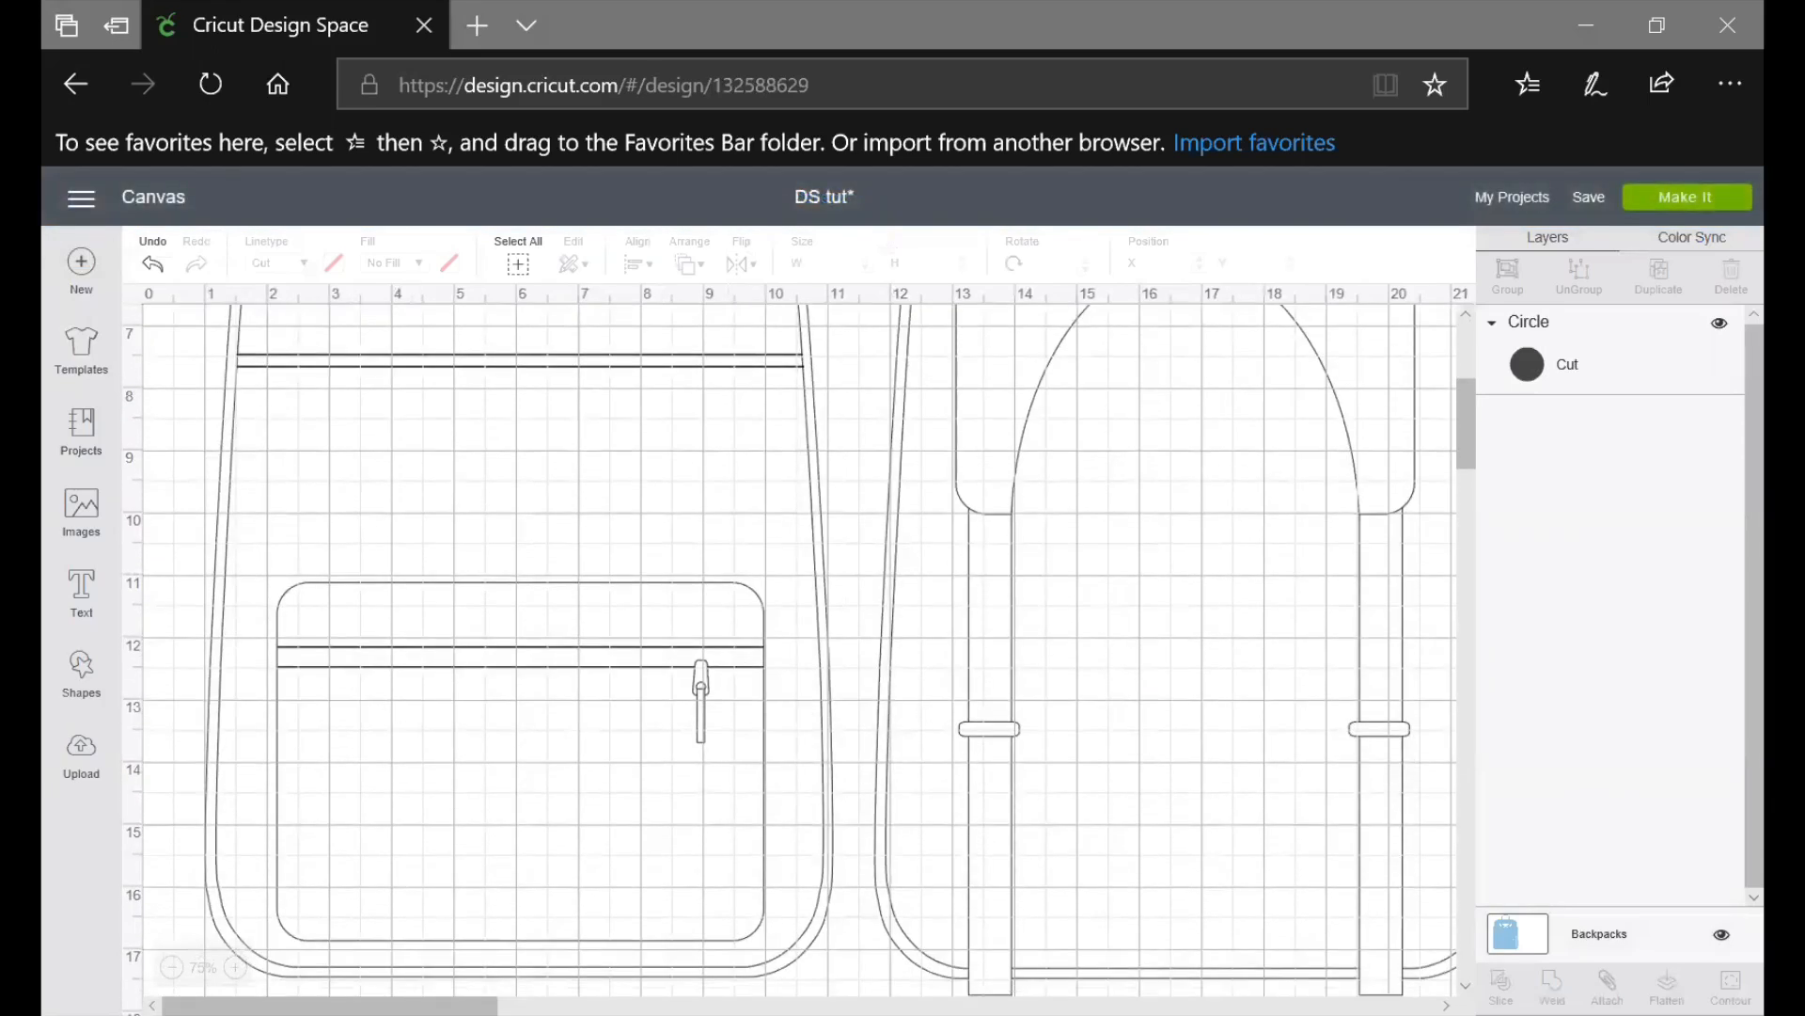
pyautogui.scroll(3, 945, 903)
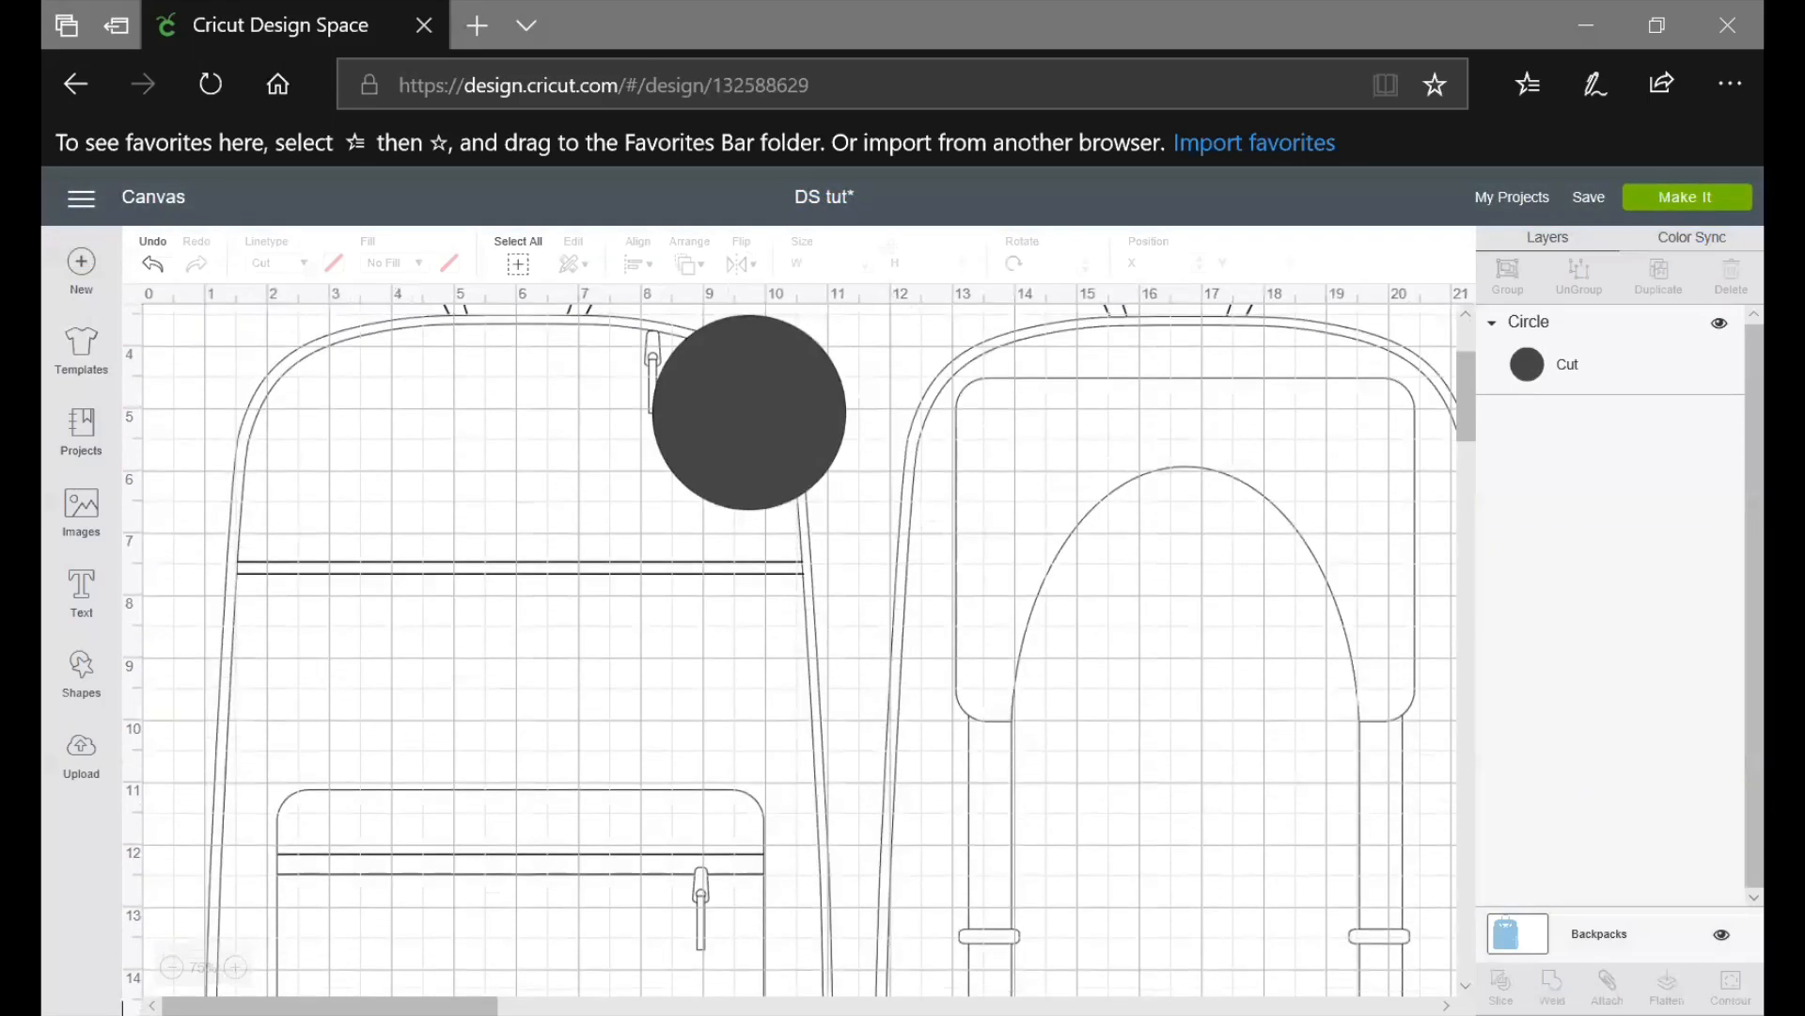
pyautogui.scroll(3, 391, 776)
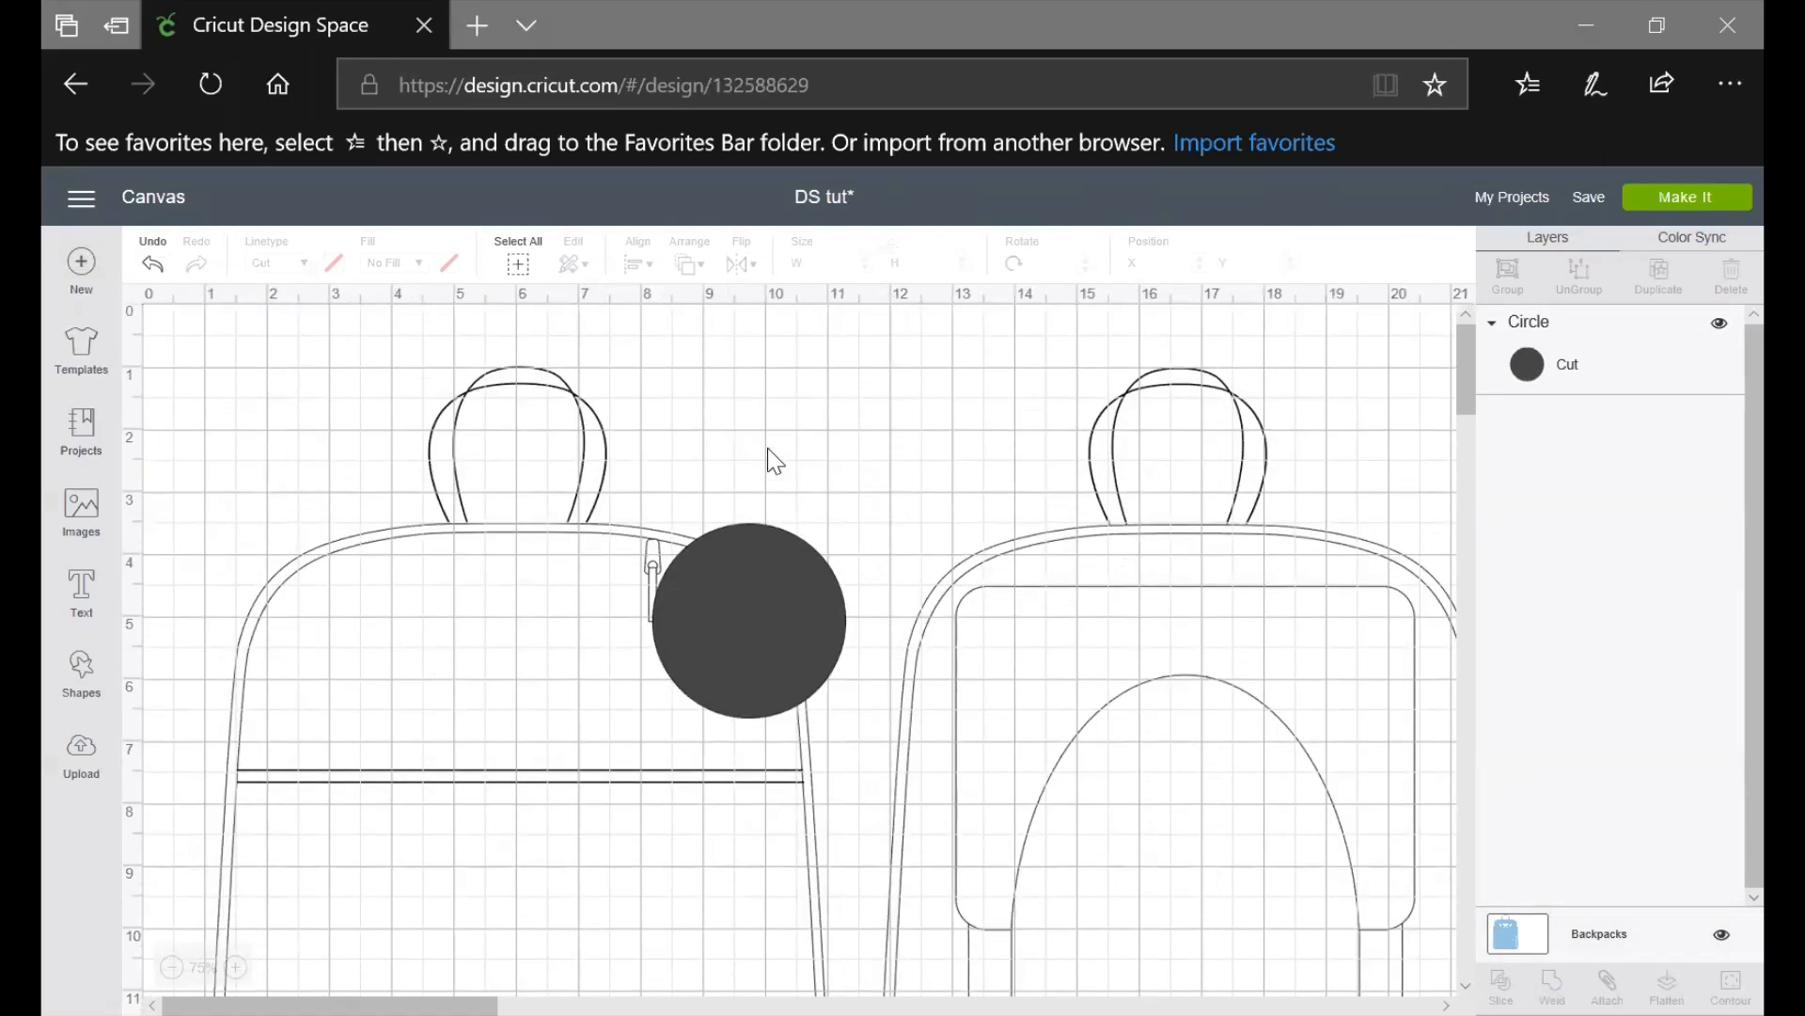
pyautogui.scroll(-5, 771, 444)
pyautogui.scroll(-5, 592, 621)
pyautogui.scroll(6, 624, 738)
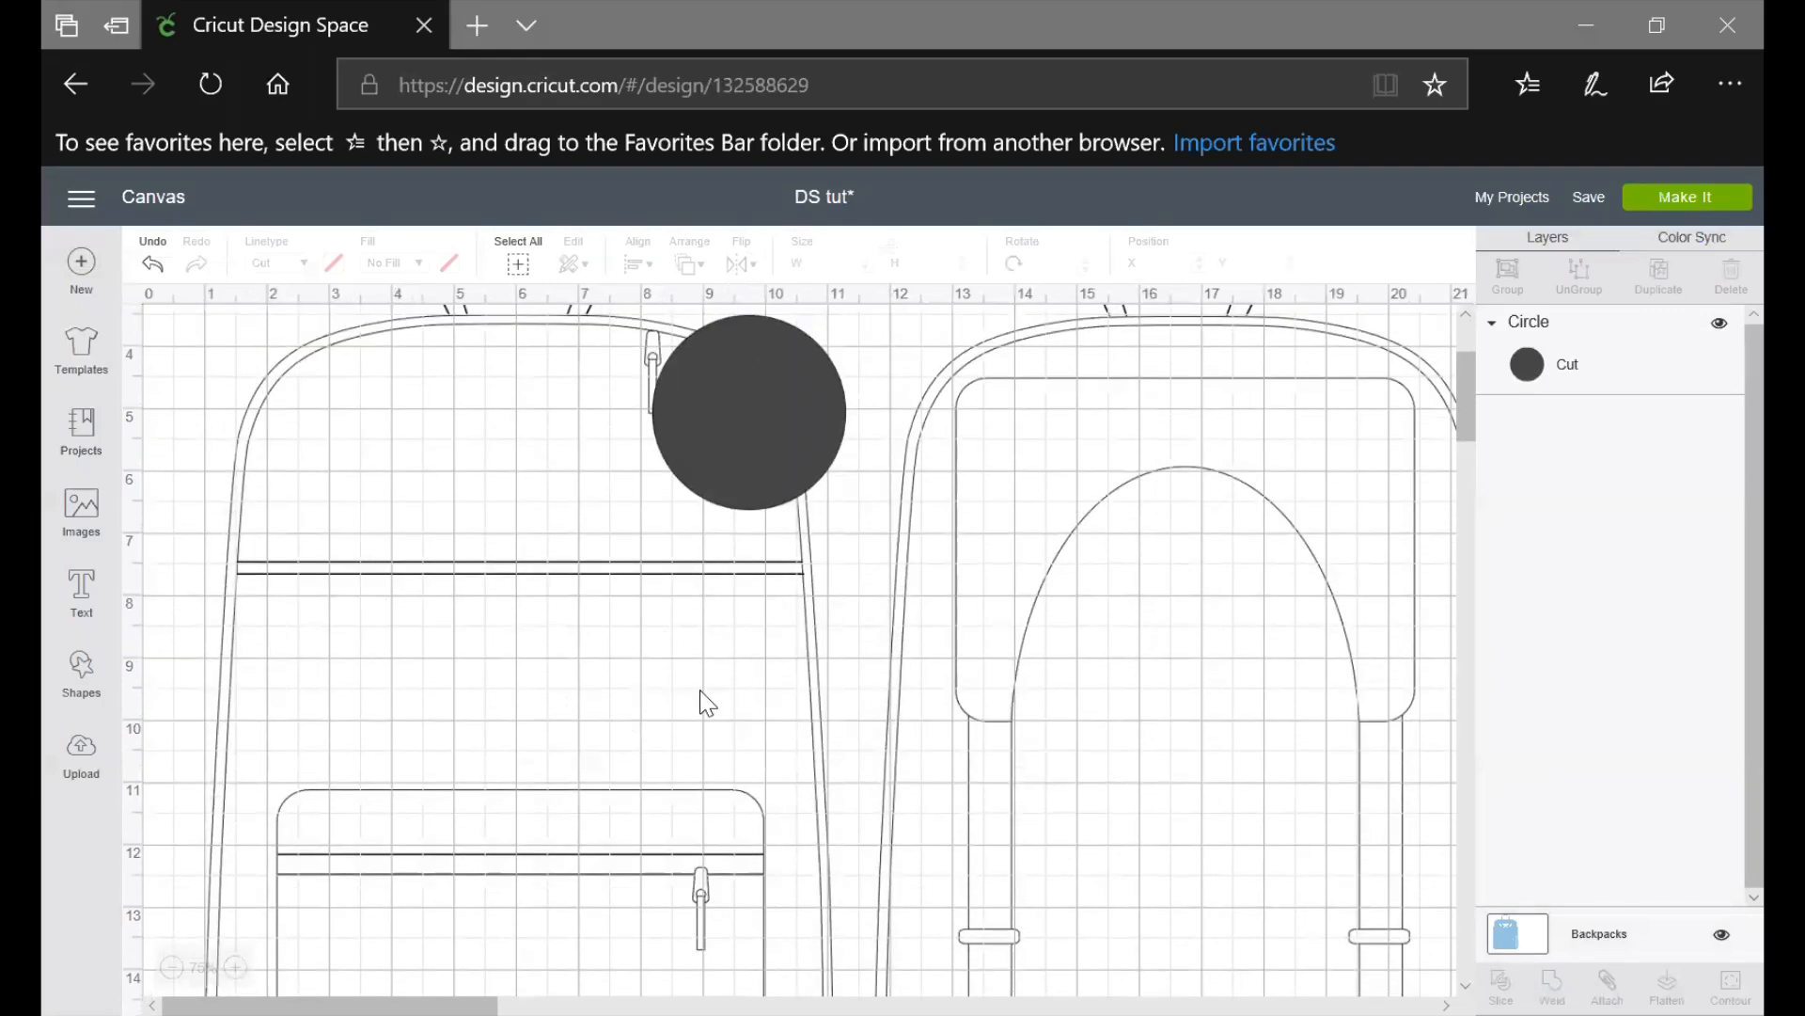
pyautogui.scroll(4, 696, 673)
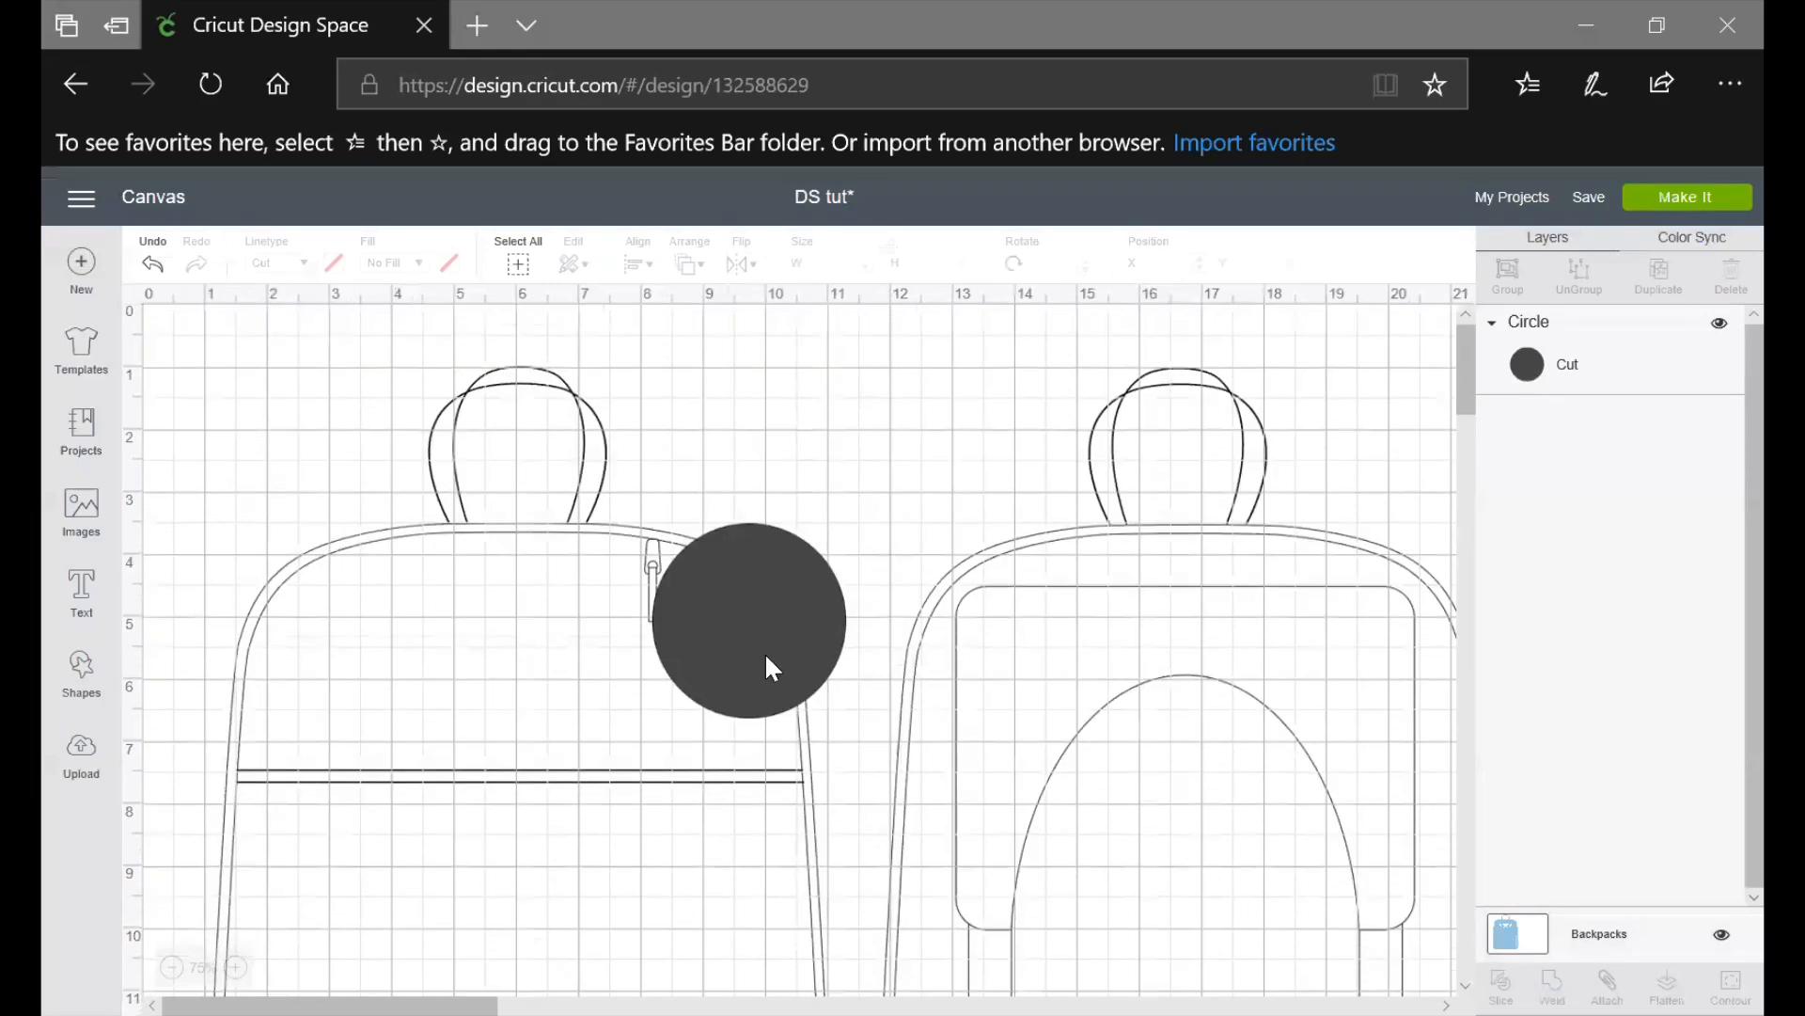
# Move the circle between the two backpack outlines to about X 10.2, Y 0.2, and toggle the template's visibility off and on
pyautogui.moveTo(814, 626); pyautogui.dragTo(944, 416)
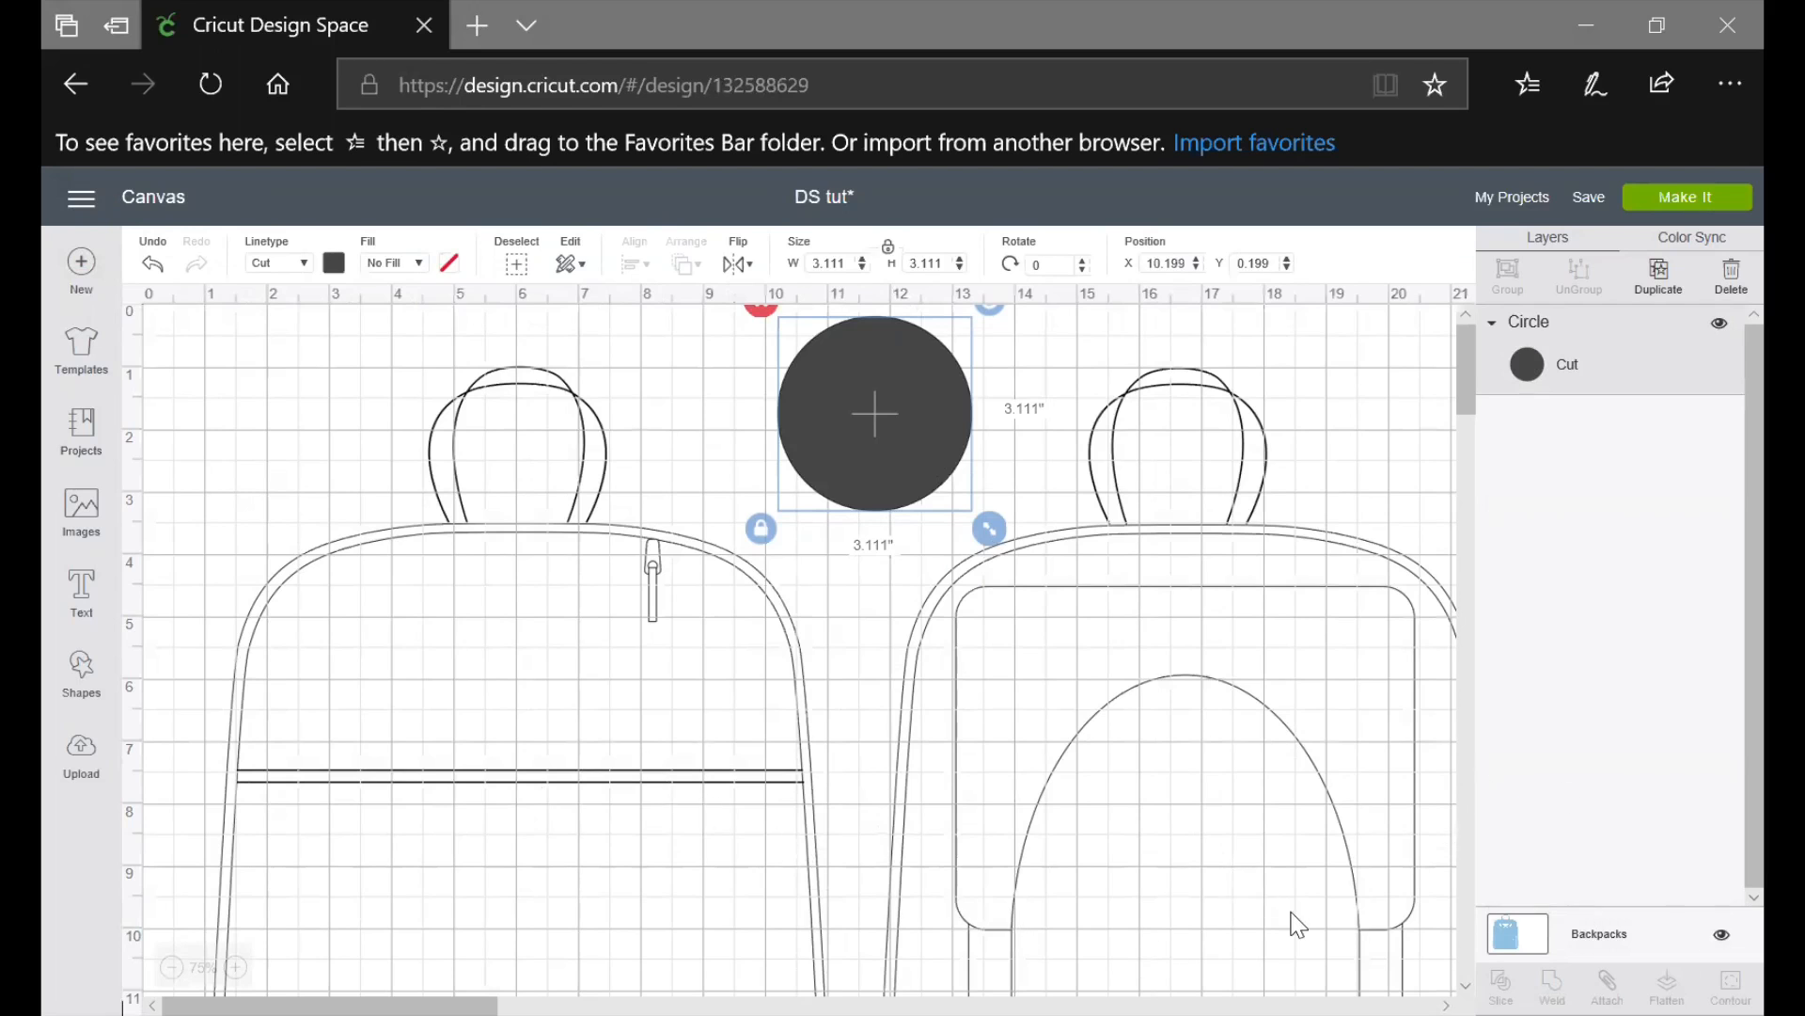
pyautogui.click(1722, 937)
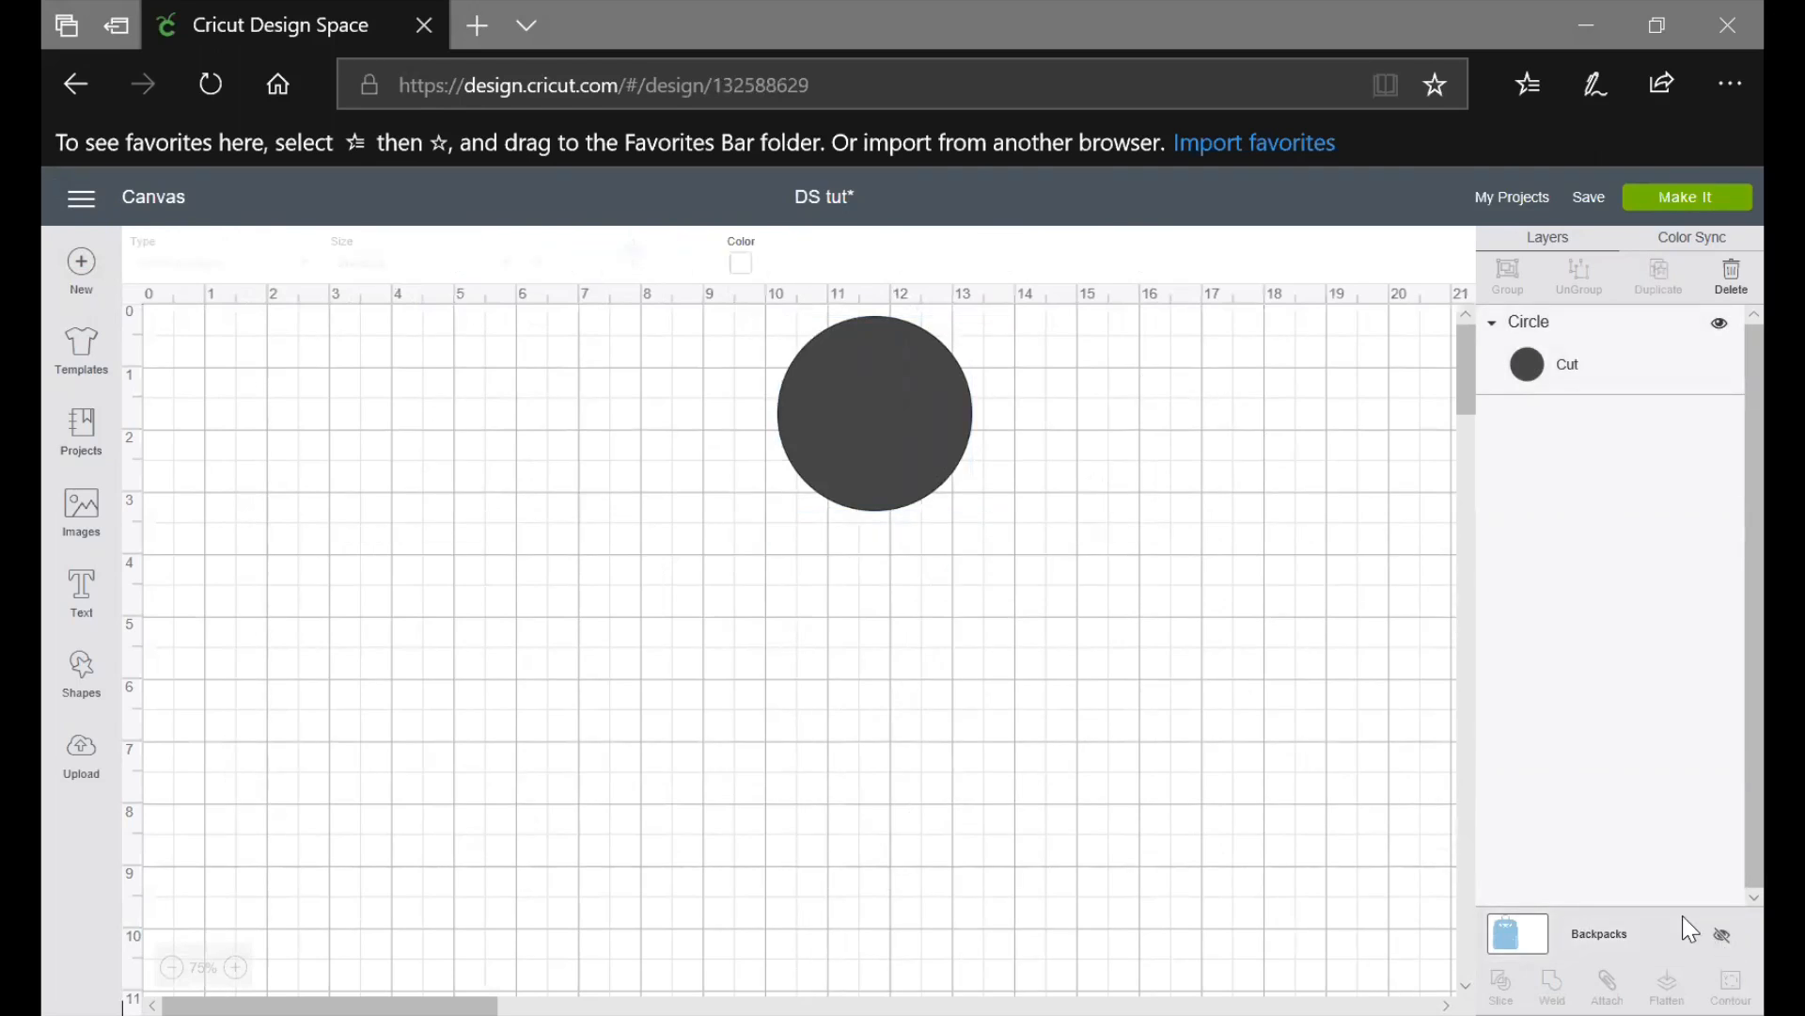
pyautogui.click(1722, 936)
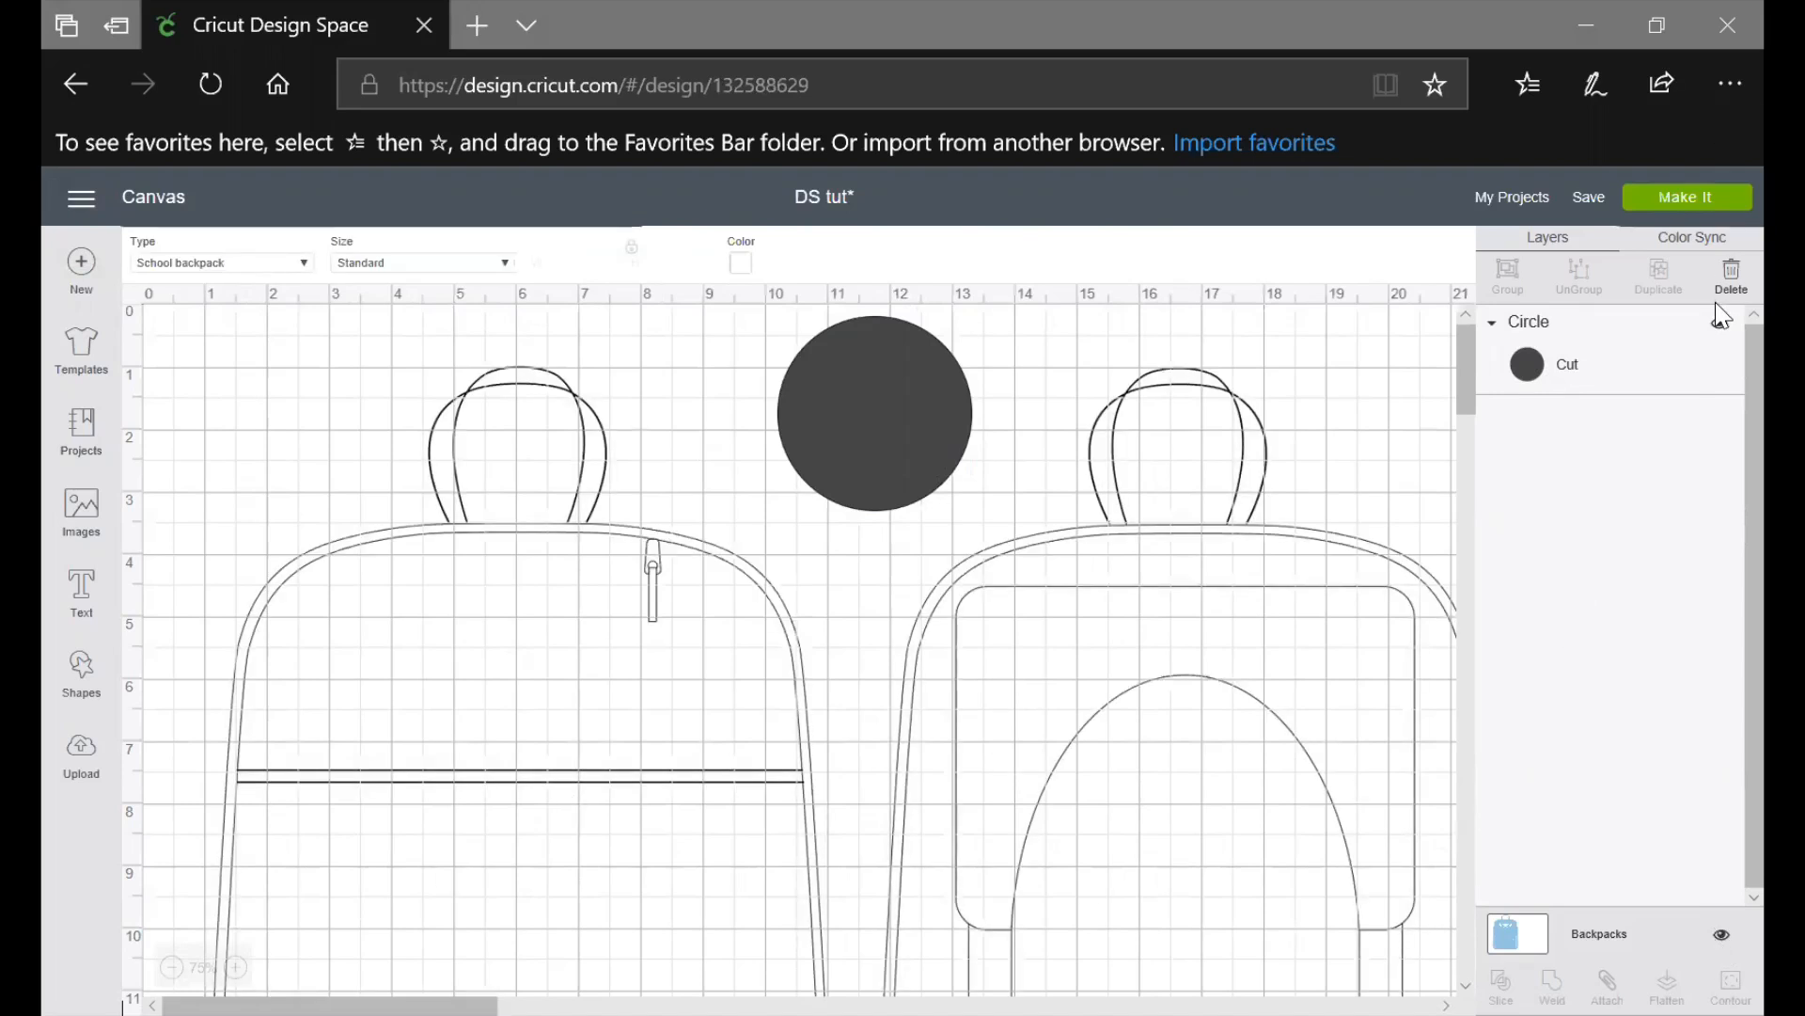
# Remove the backpack template from the canvas and move the circle to about X 7.68, Y 4.07
pyautogui.click(1608, 366)
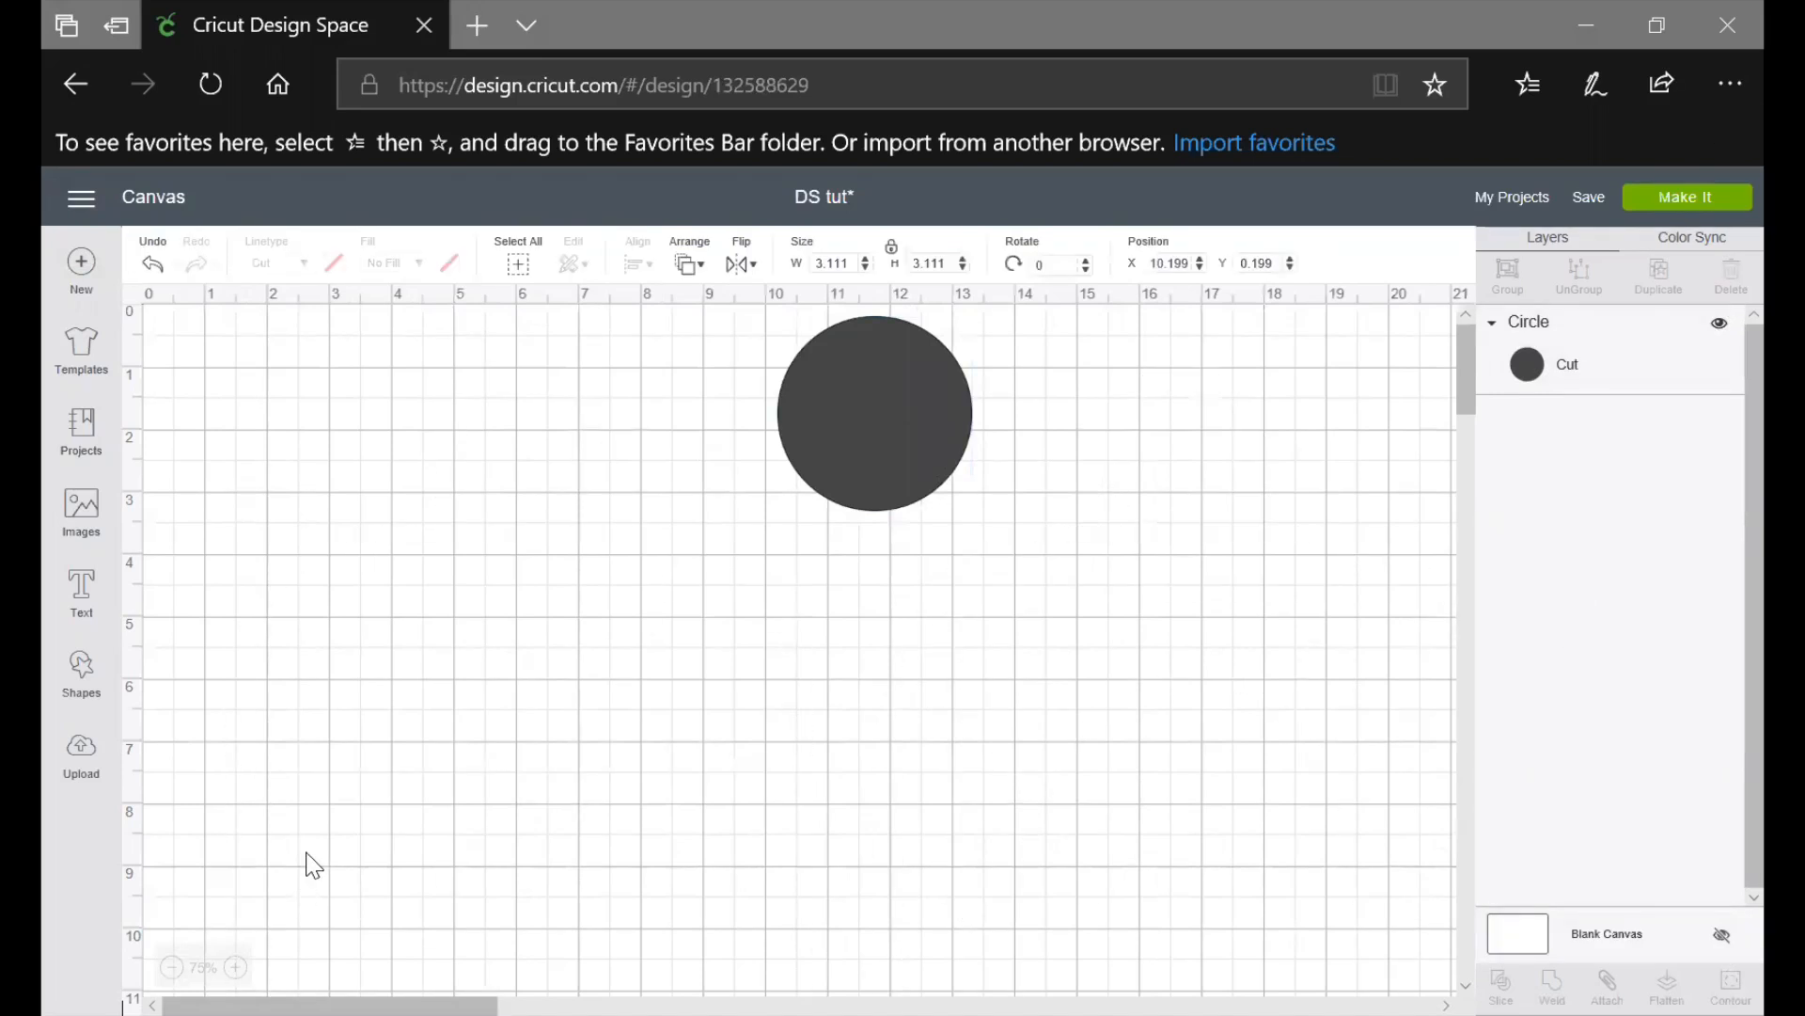
pyautogui.moveTo(865, 414); pyautogui.dragTo(709, 641)
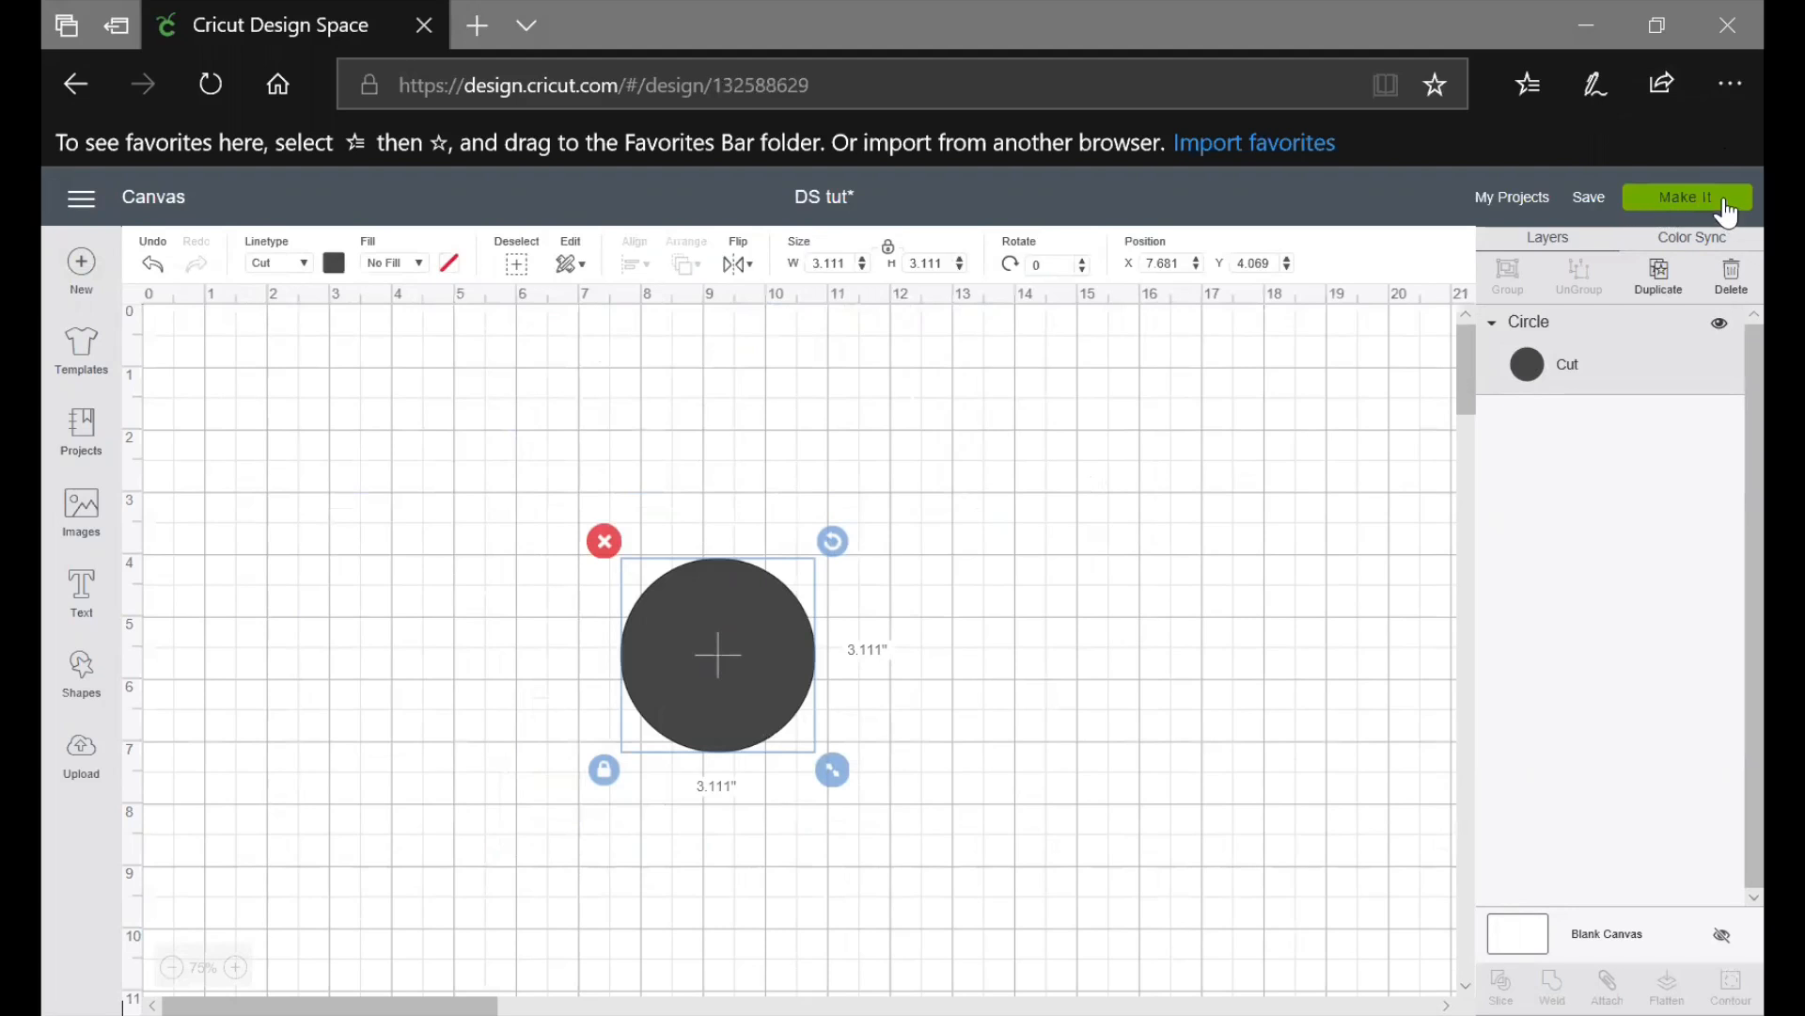
pyautogui.click(1653, 208)
# Open the ready-made projects library and view the photos of the Crafter in Training Baby Bodysuit project
pyautogui.click(81, 442)
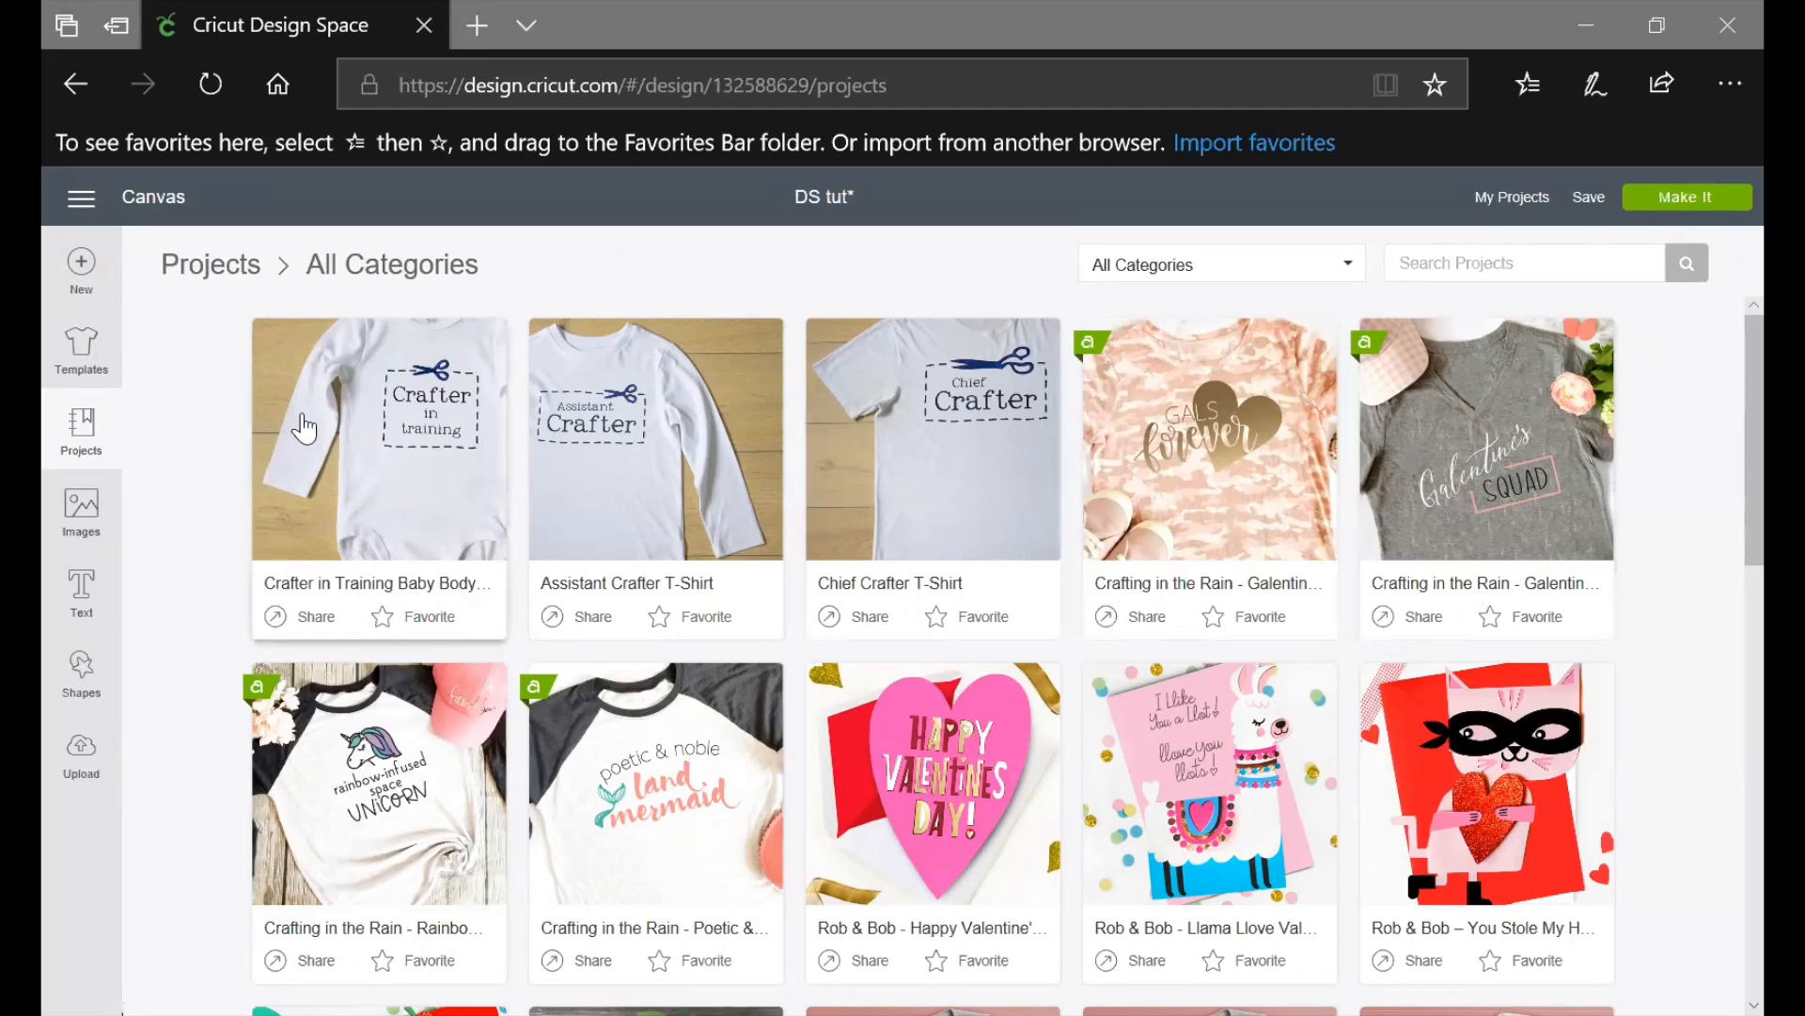
pyautogui.click(299, 459)
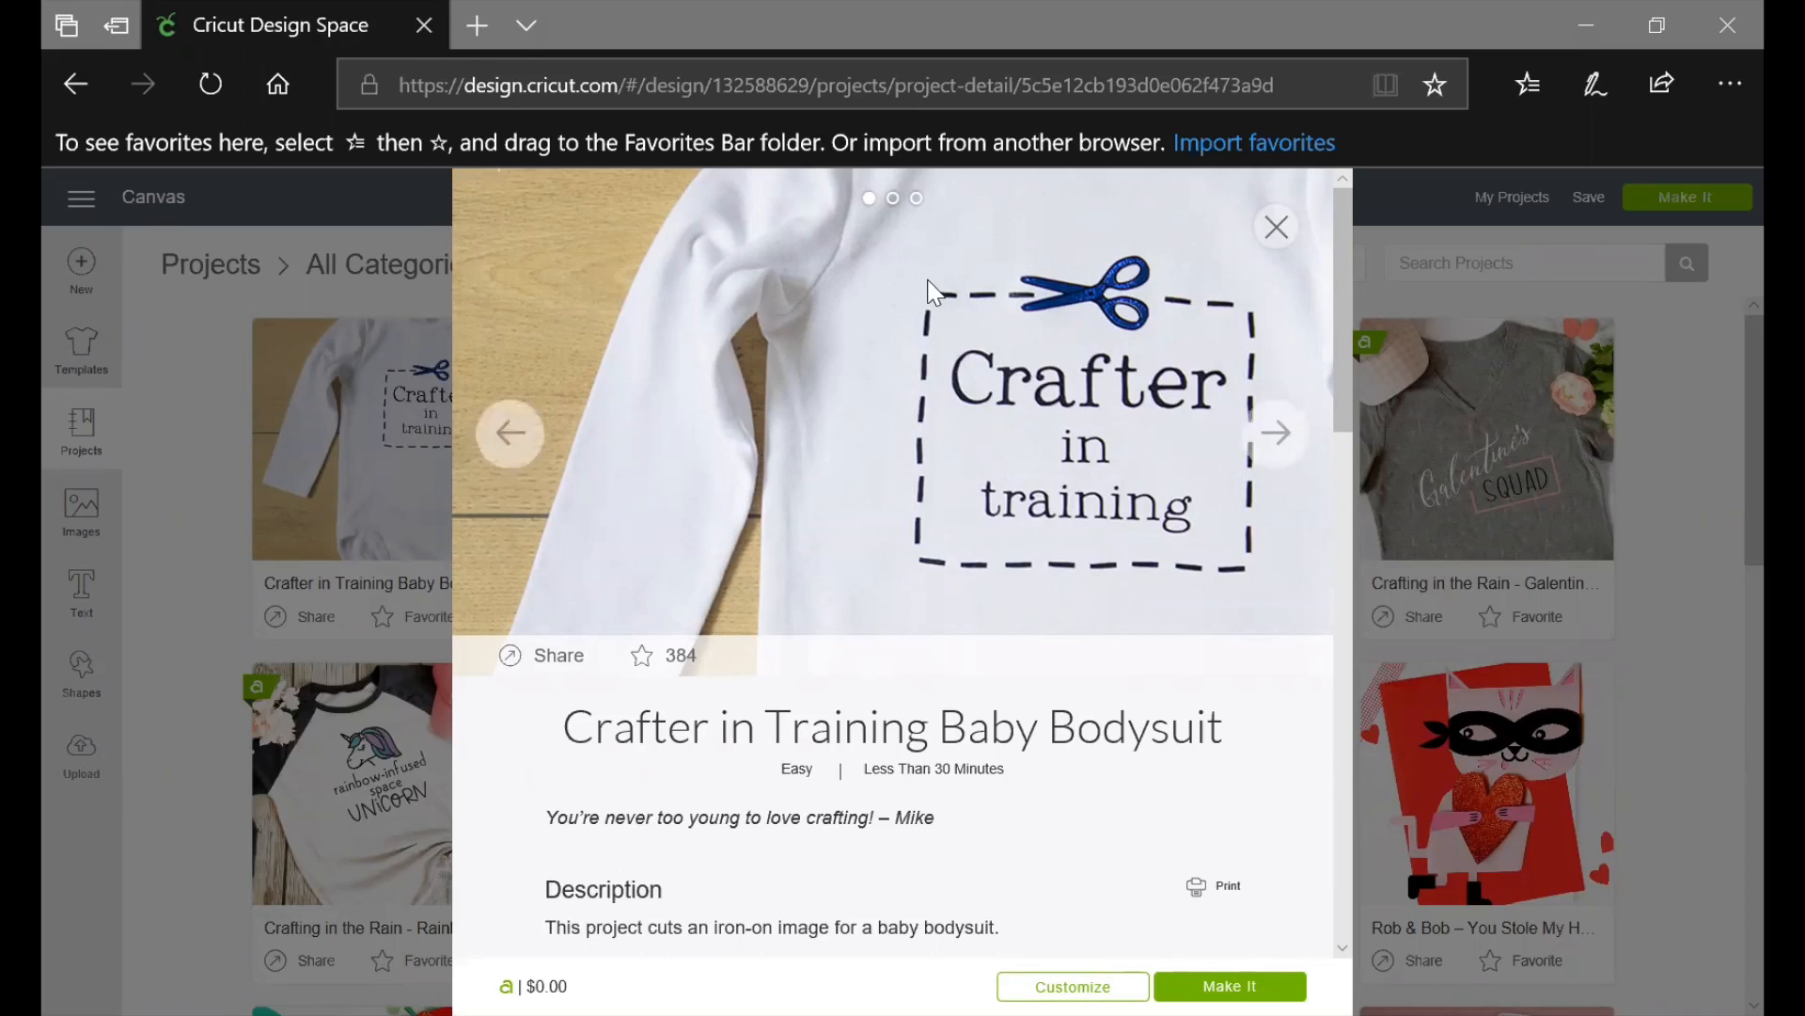
pyautogui.click(895, 200)
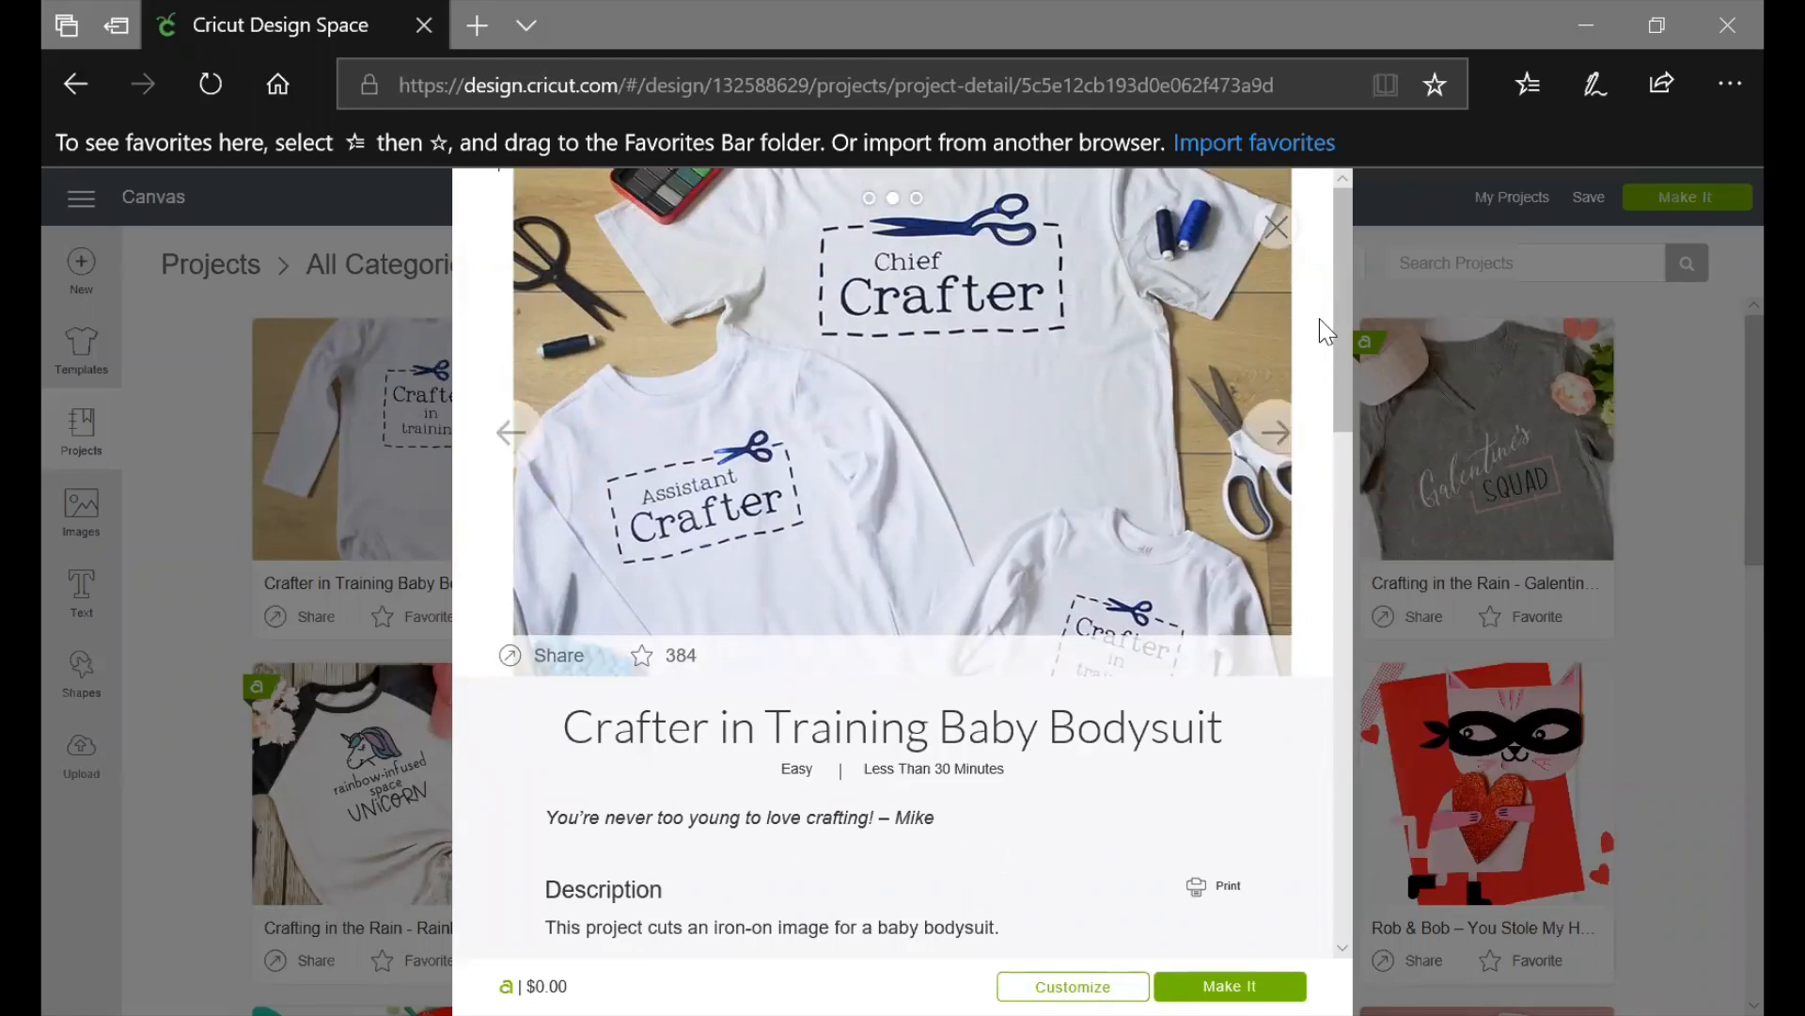
pyautogui.click(1278, 228)
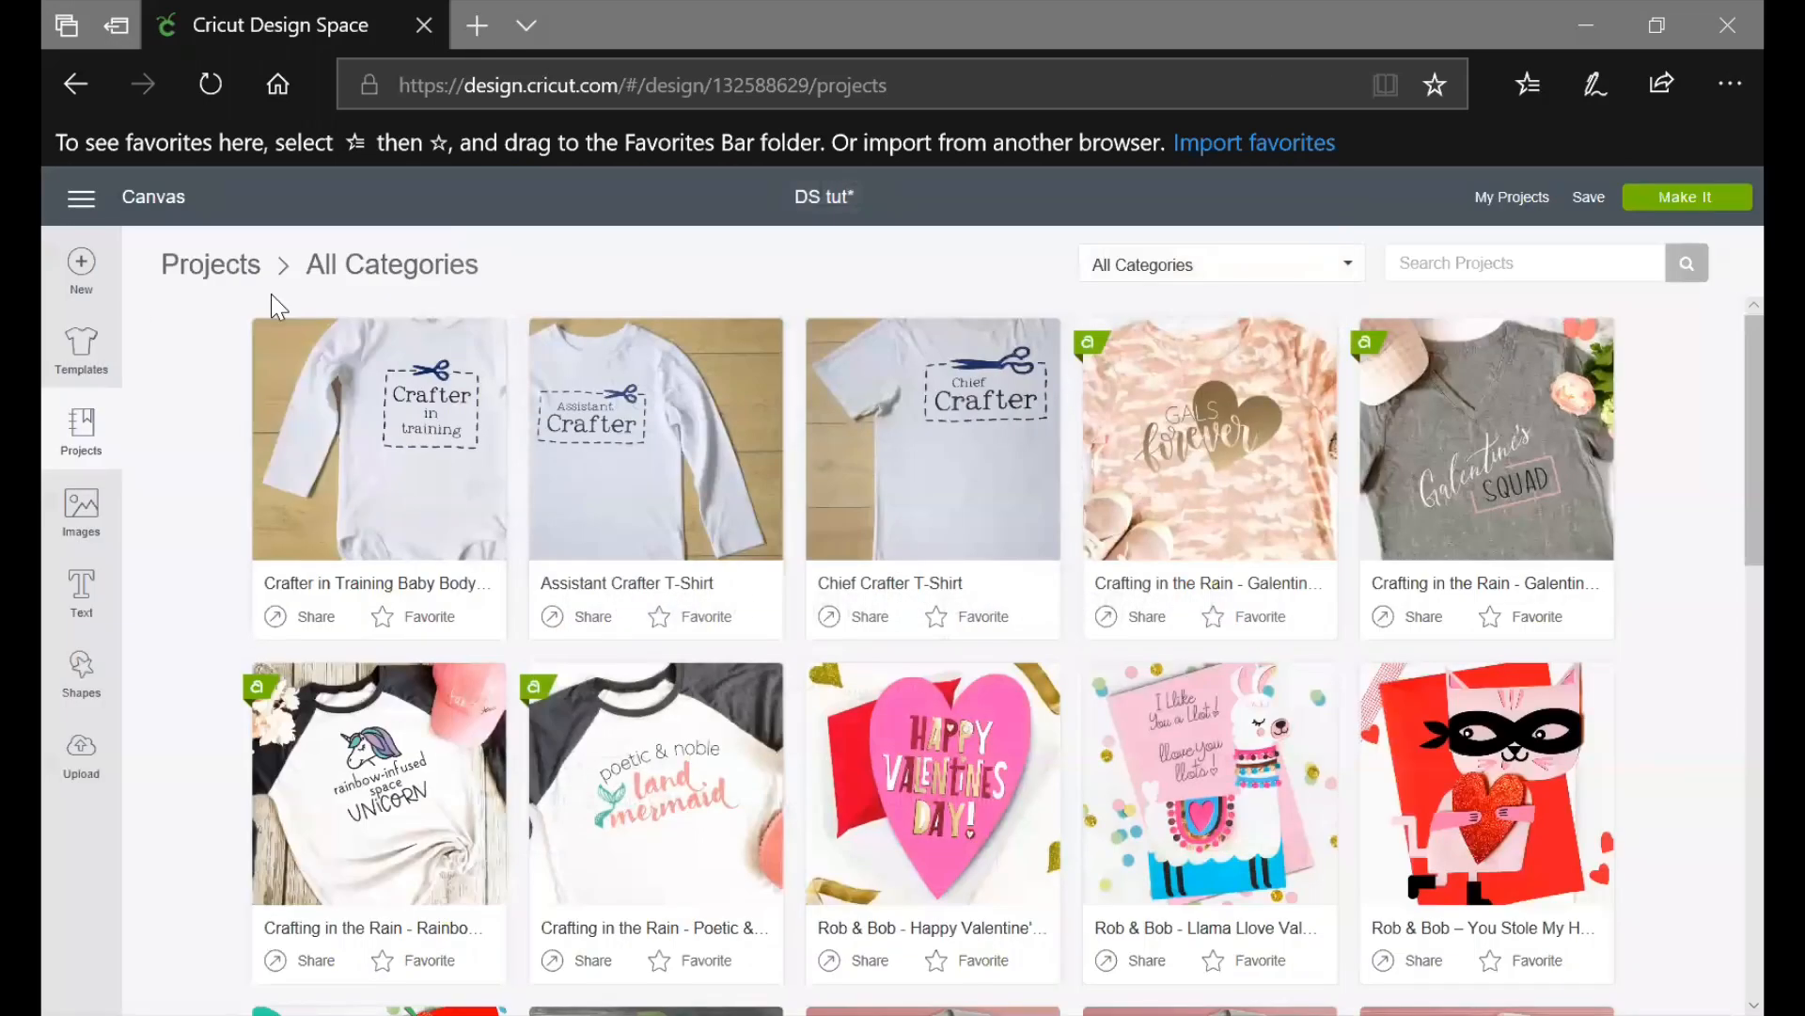
# View the details of the Rob & Bob Happy Valentine's Day Heart Card project, and close them
pyautogui.scroll(-1, 842, 432)
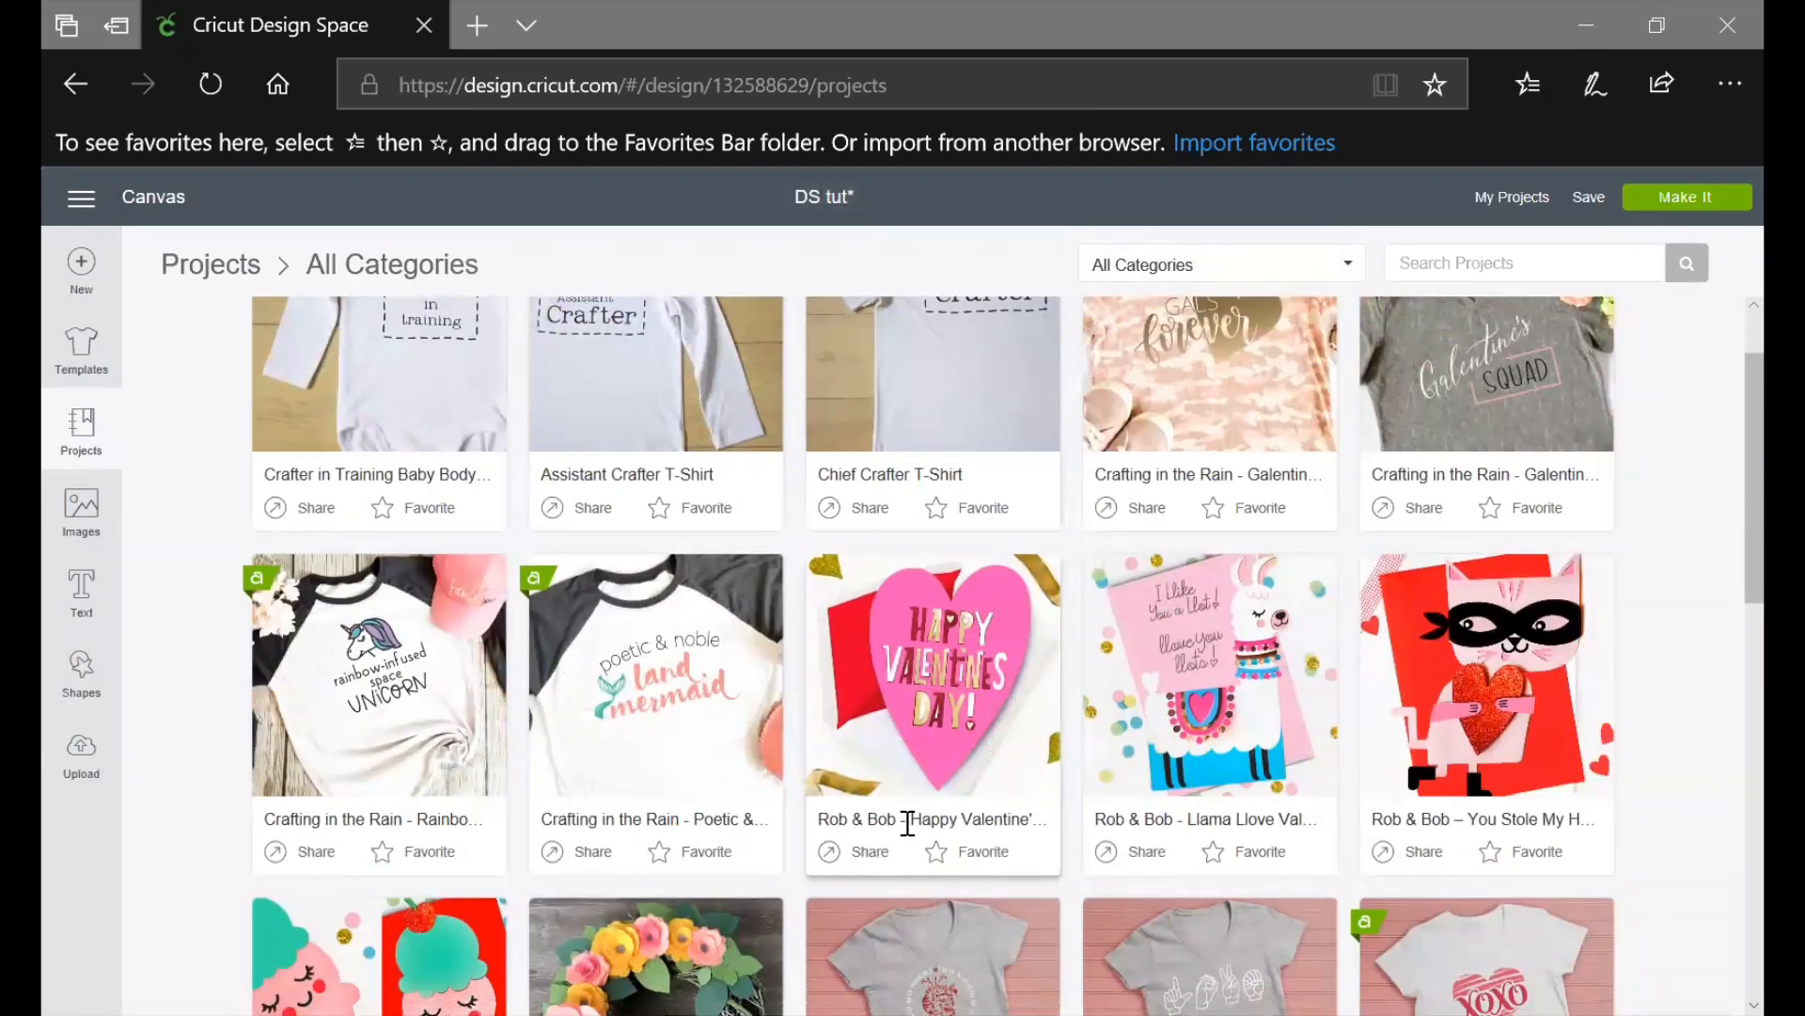
pyautogui.click(968, 673)
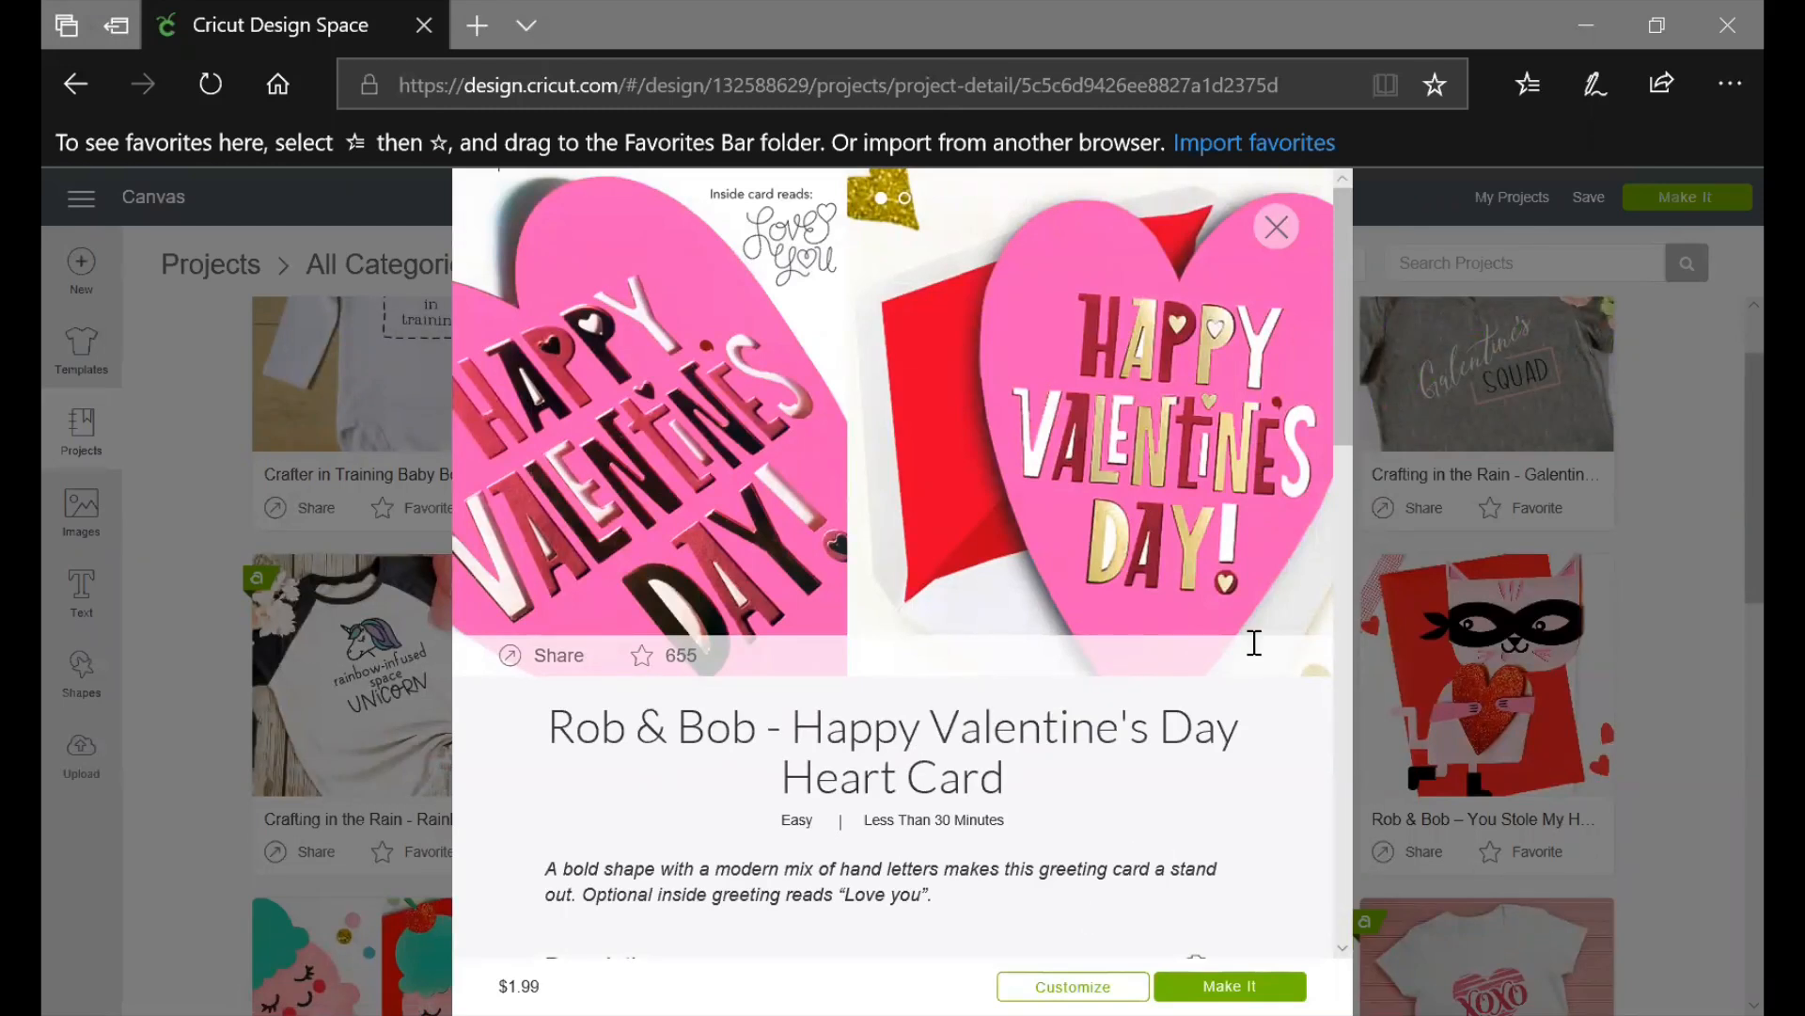
pyautogui.click(1277, 228)
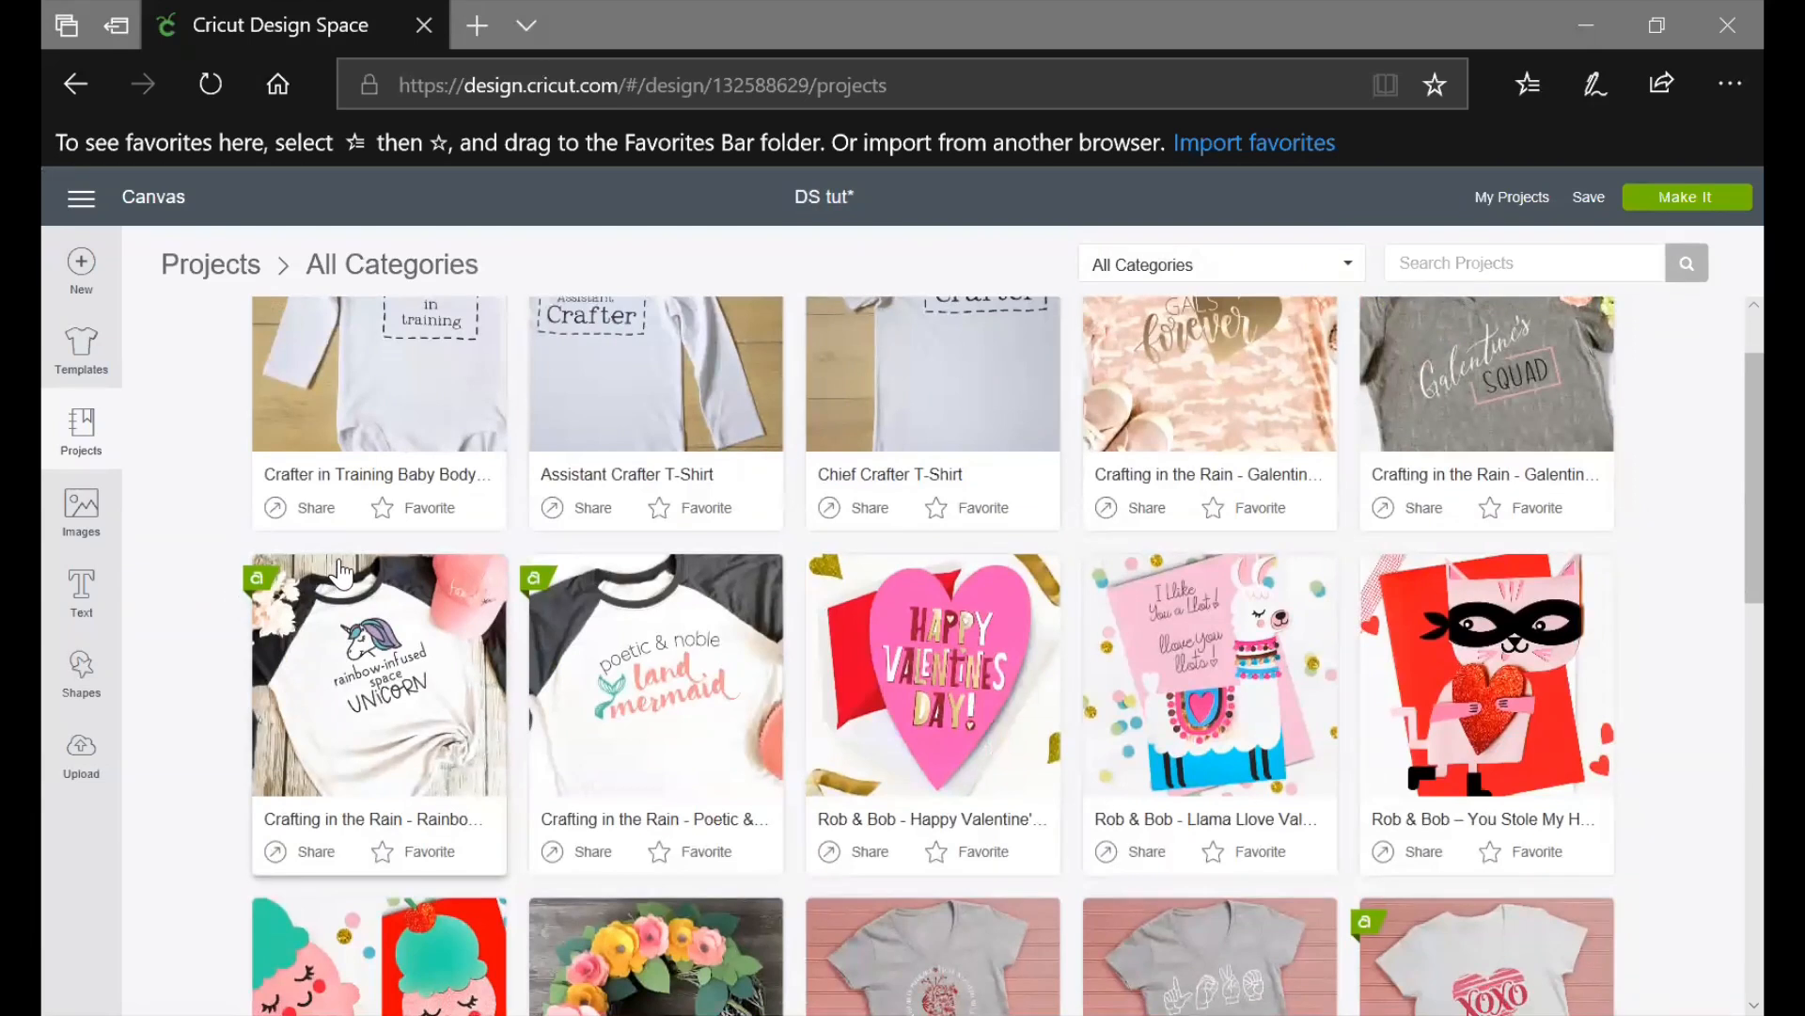
# Find the I Love You With All Of My Heart T-Shirt project, look through its photos, and close its details
pyautogui.scroll(1, 346, 570)
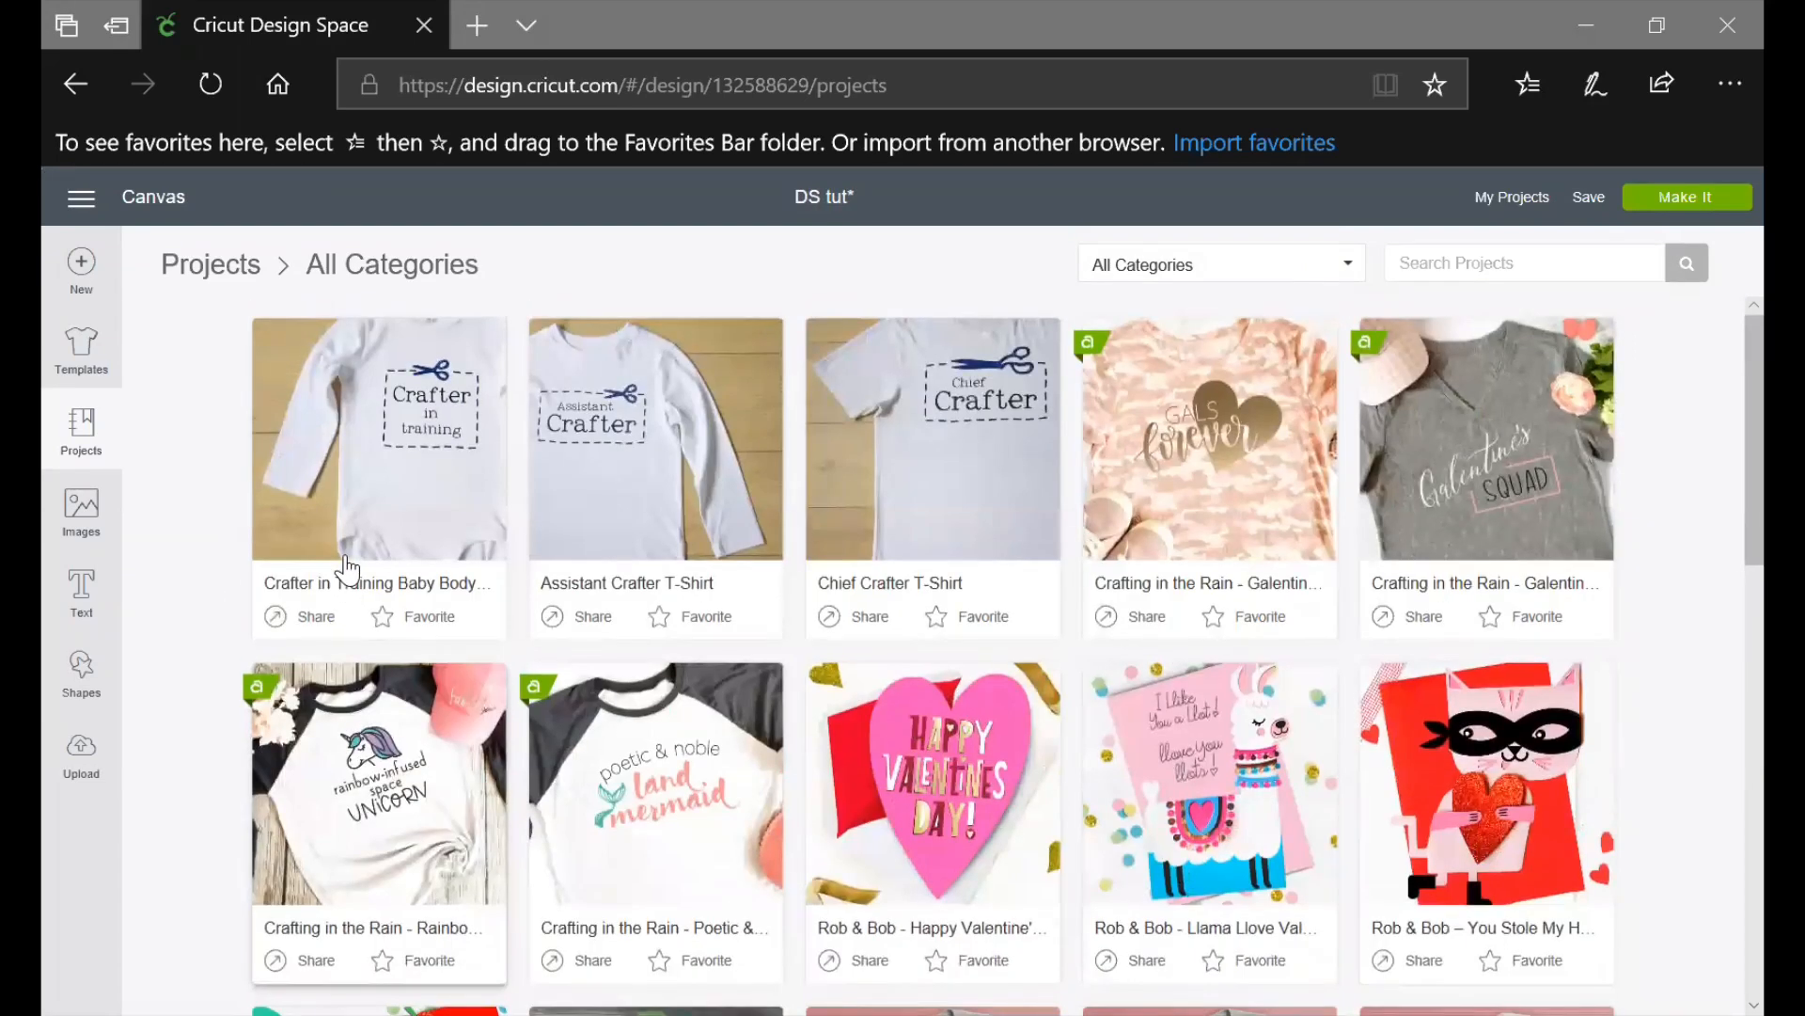
pyautogui.scroll(-3, 346, 568)
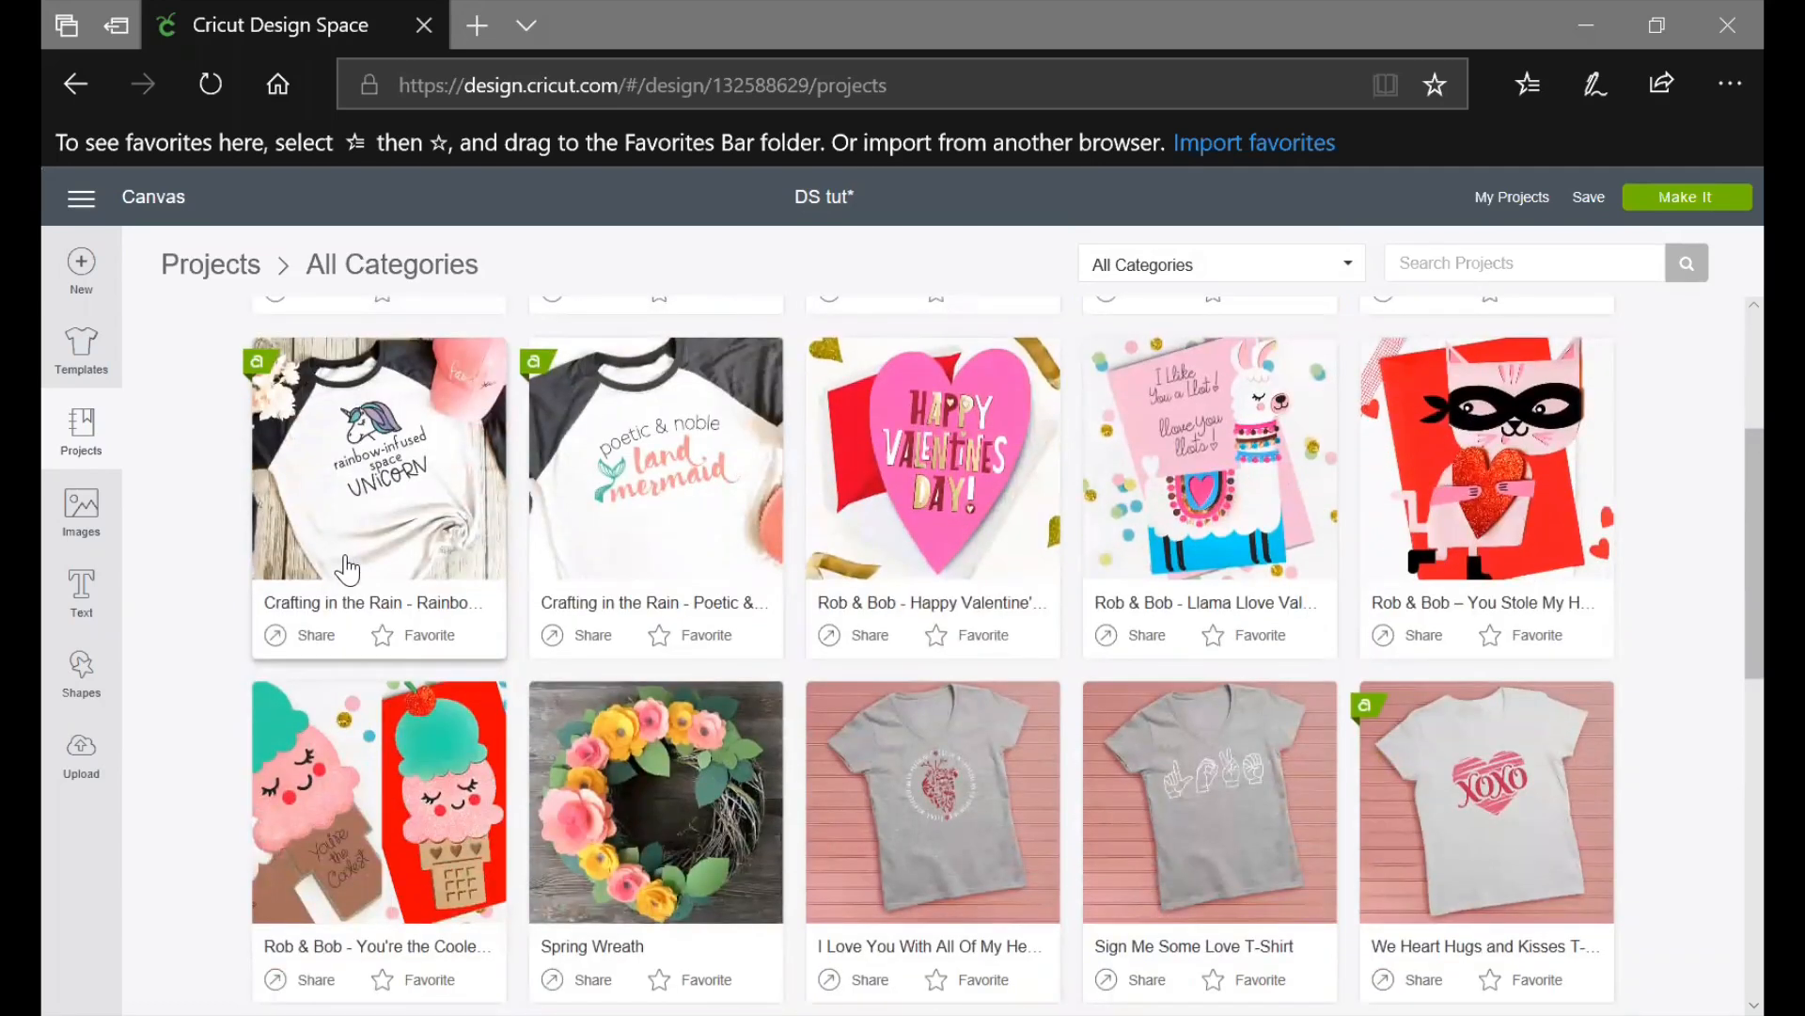
pyautogui.scroll(-2, 346, 568)
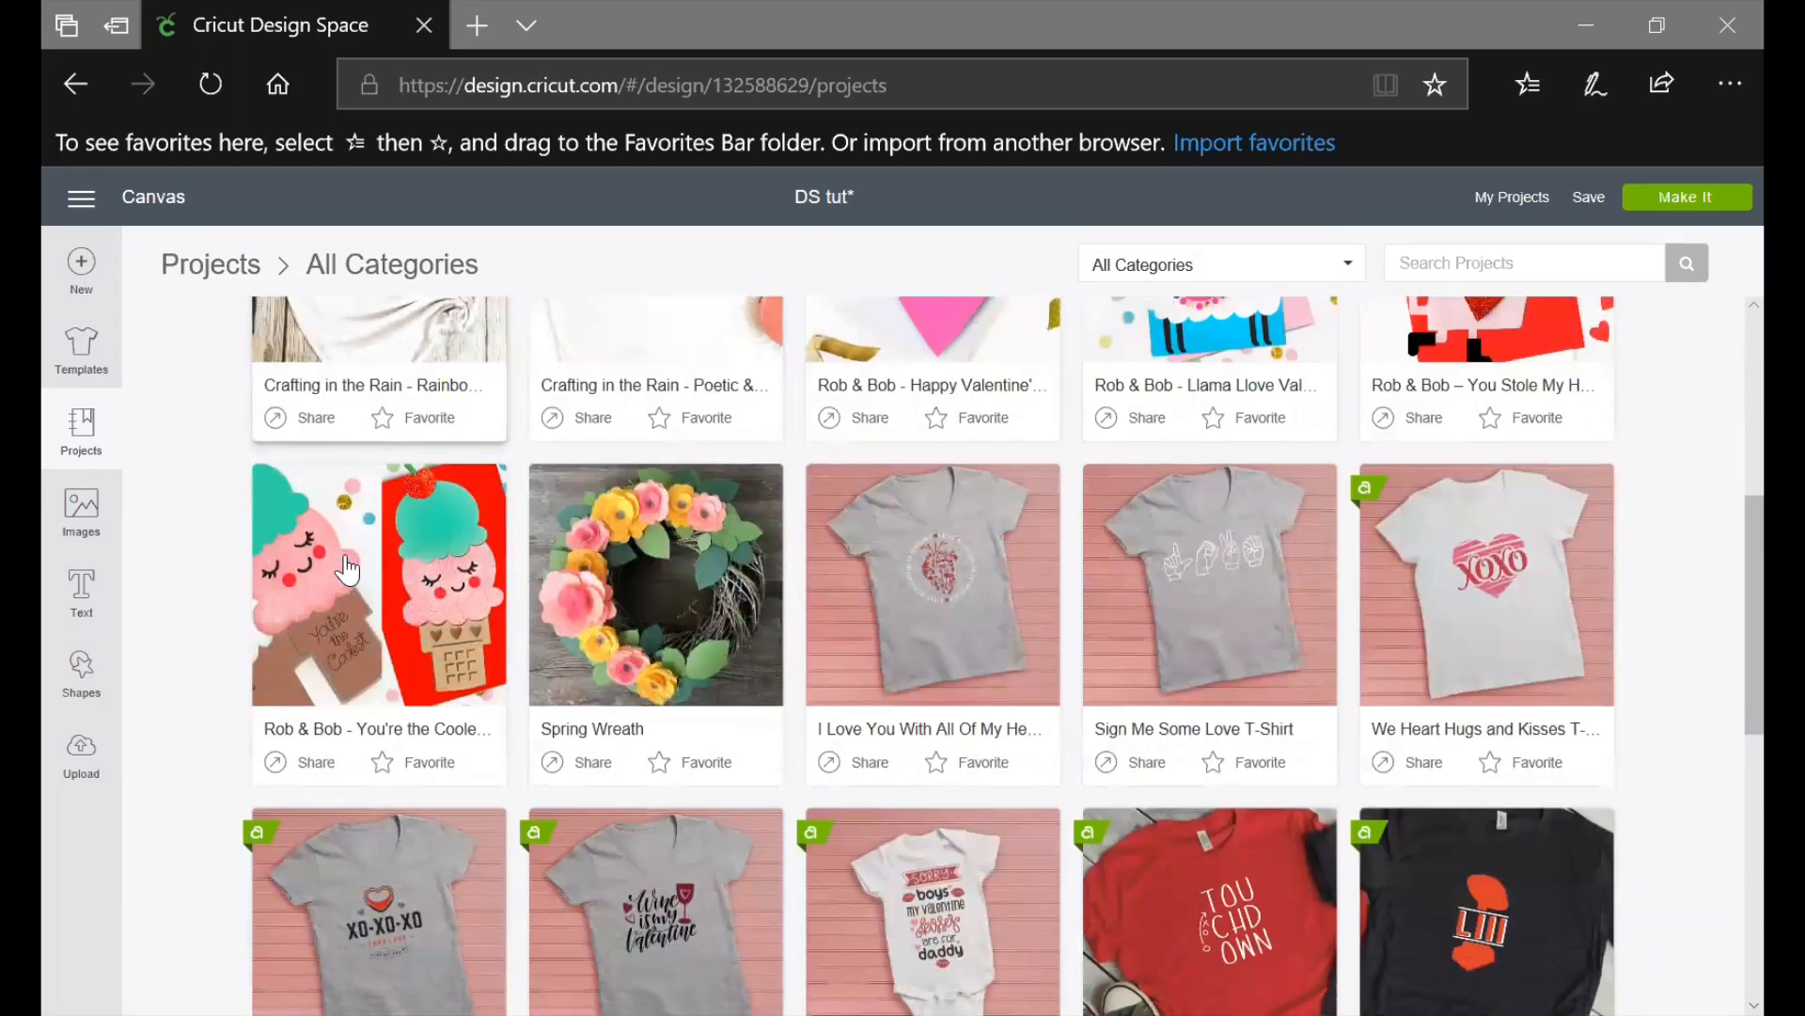
pyautogui.scroll(-2, 348, 569)
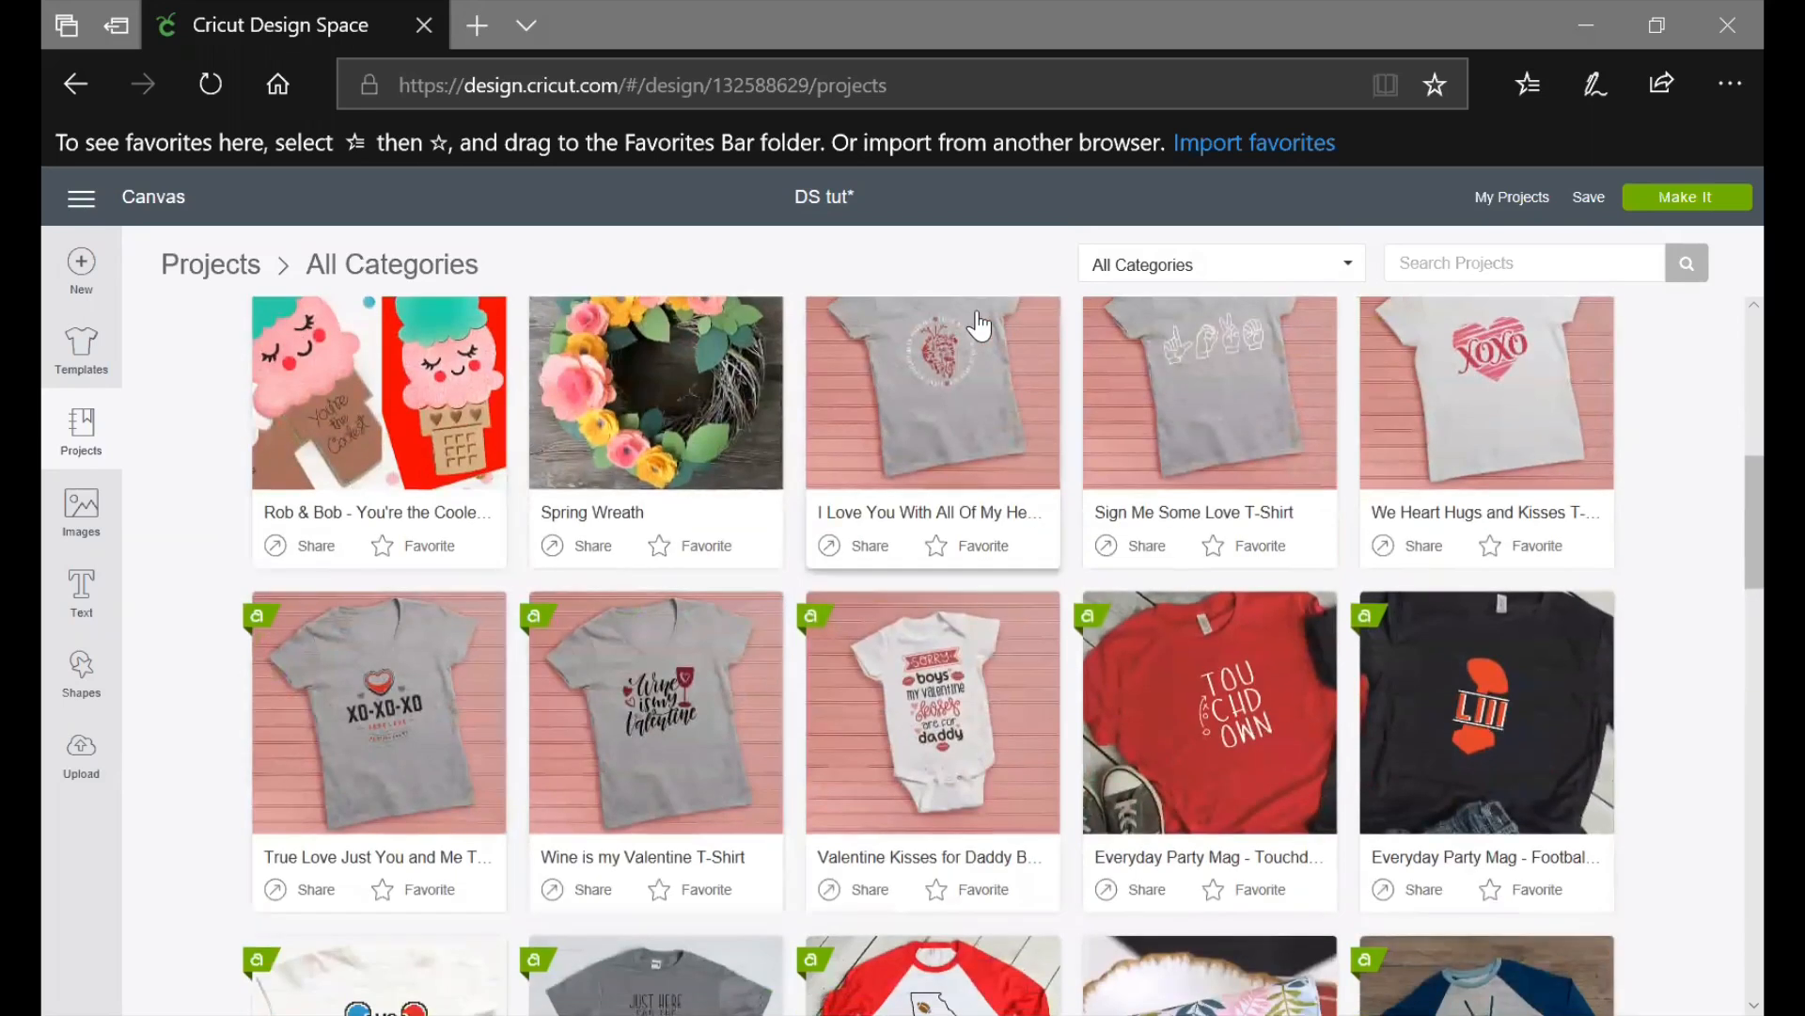
pyautogui.scroll(2, 934, 465)
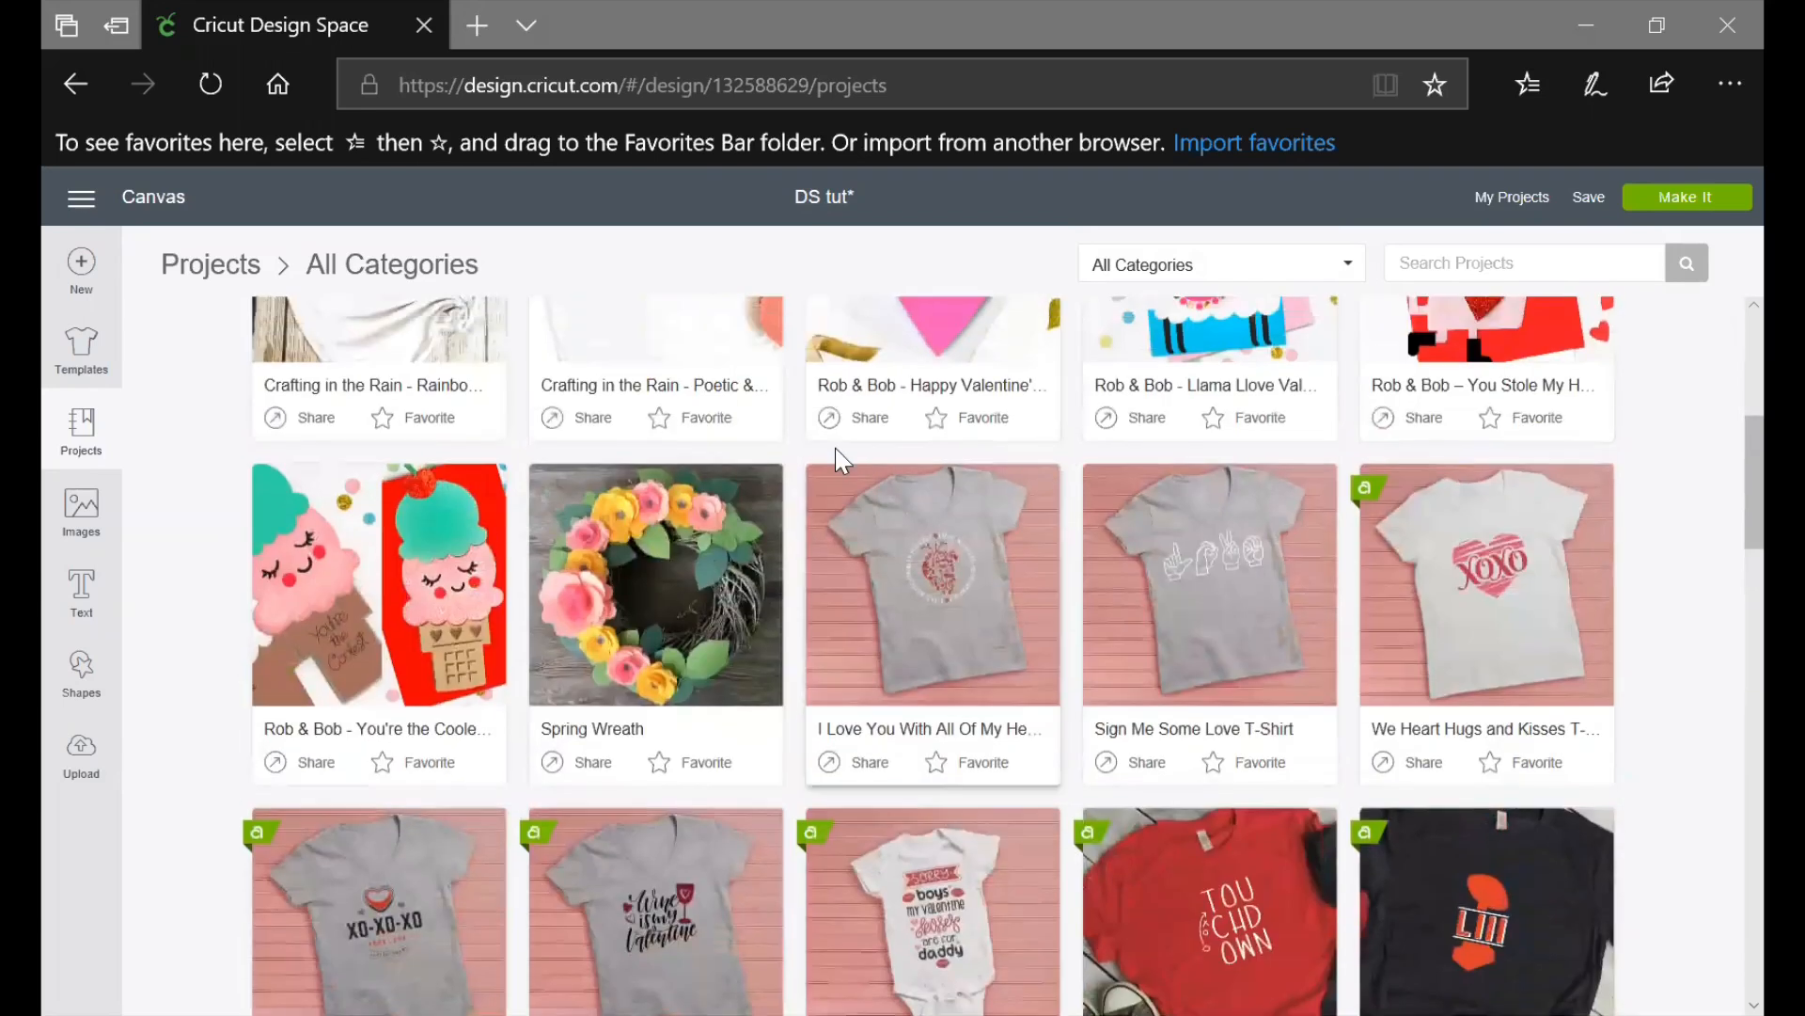
pyautogui.click(936, 565)
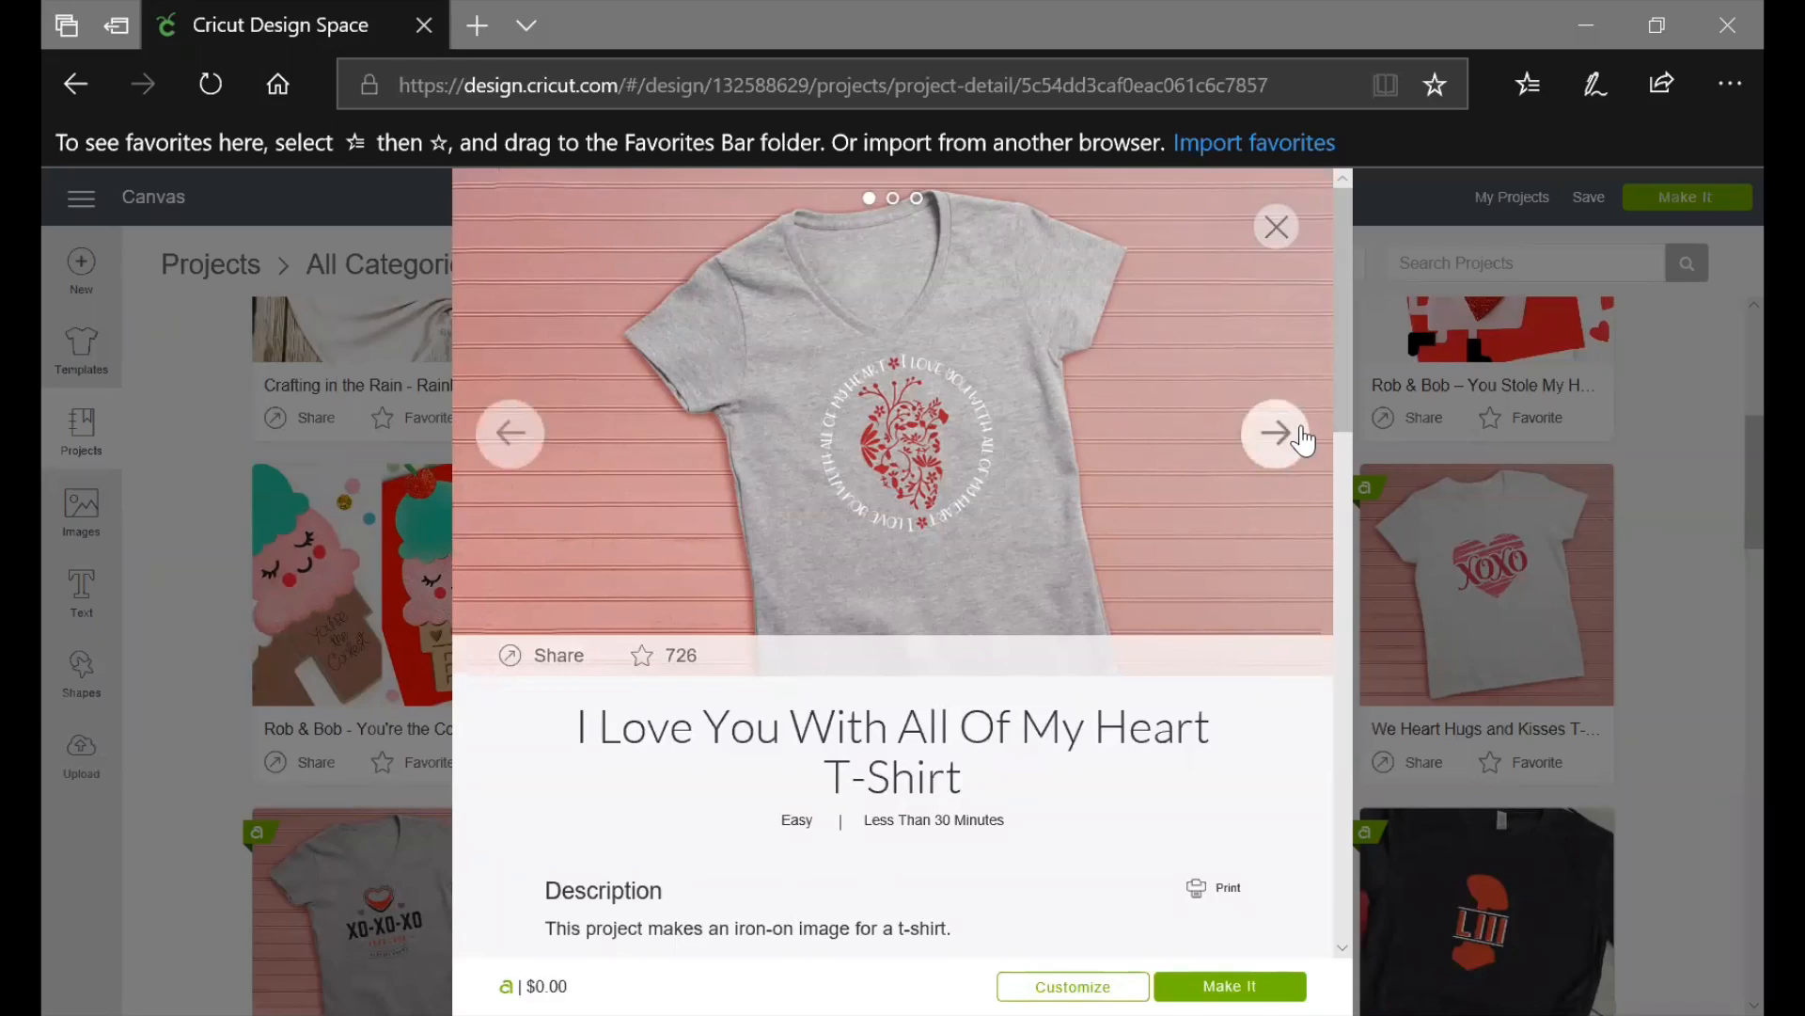
pyautogui.click(1295, 436)
pyautogui.click(1290, 423)
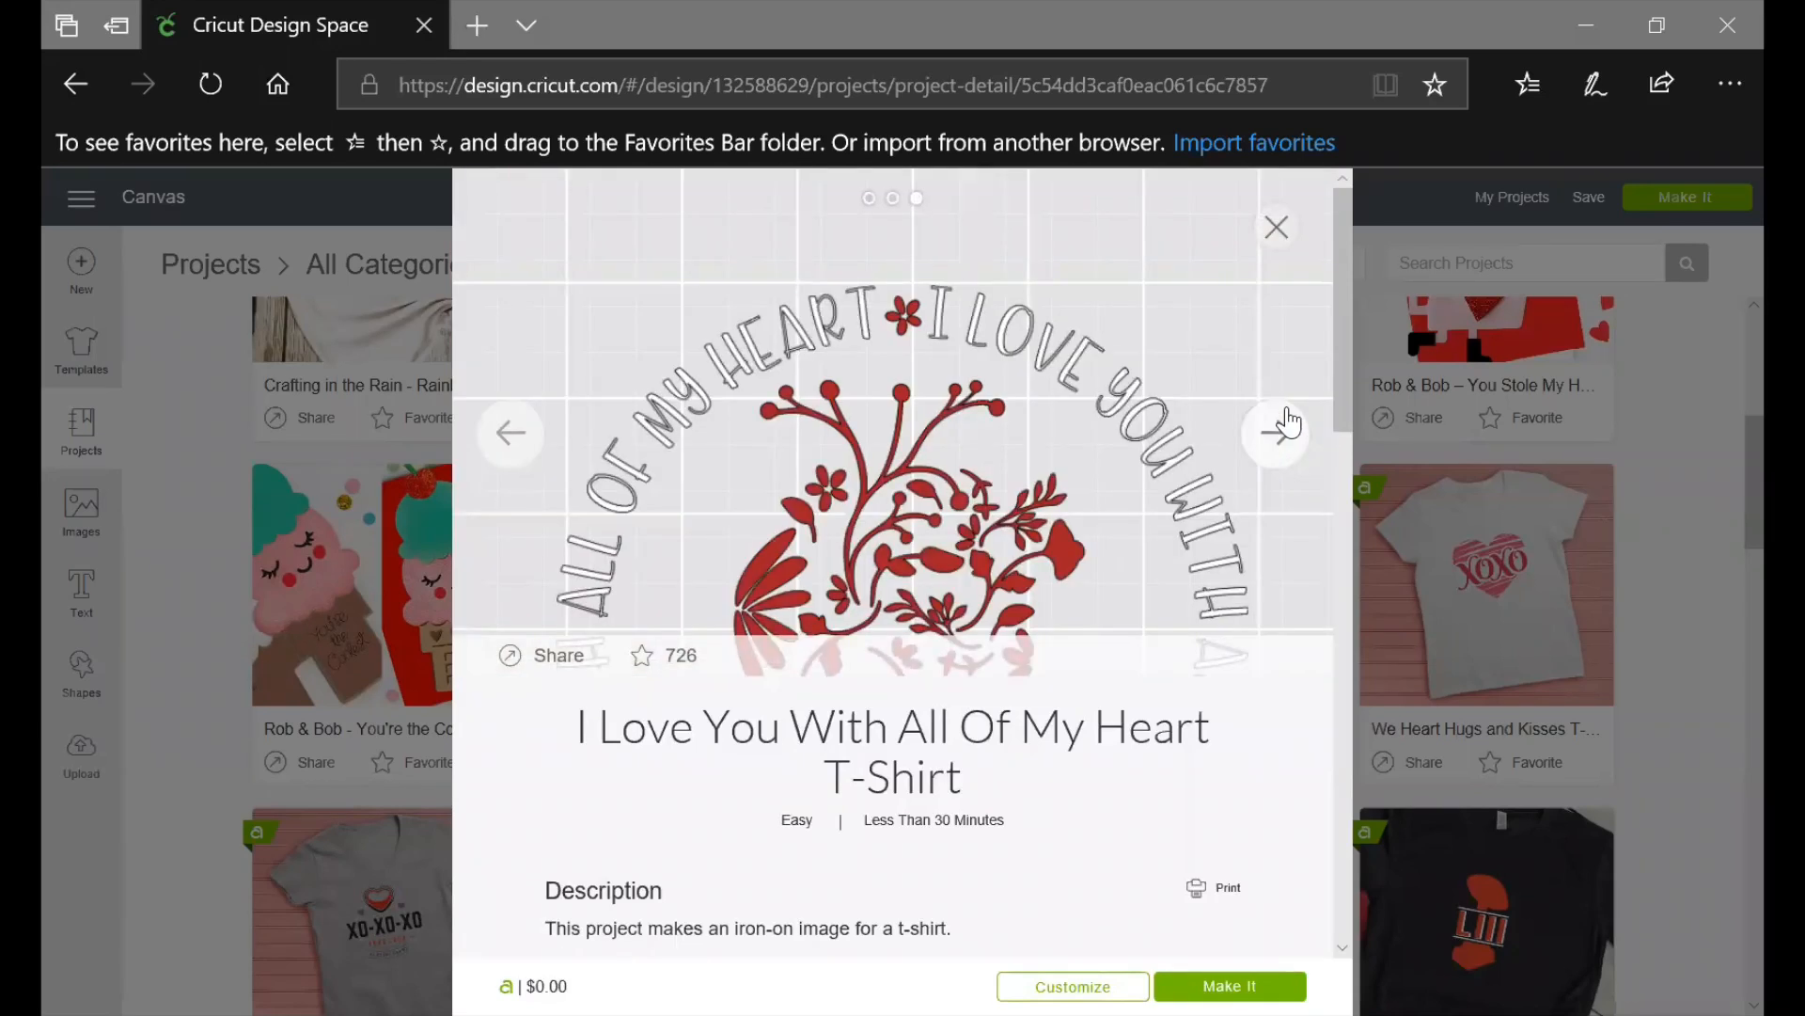
pyautogui.click(1290, 423)
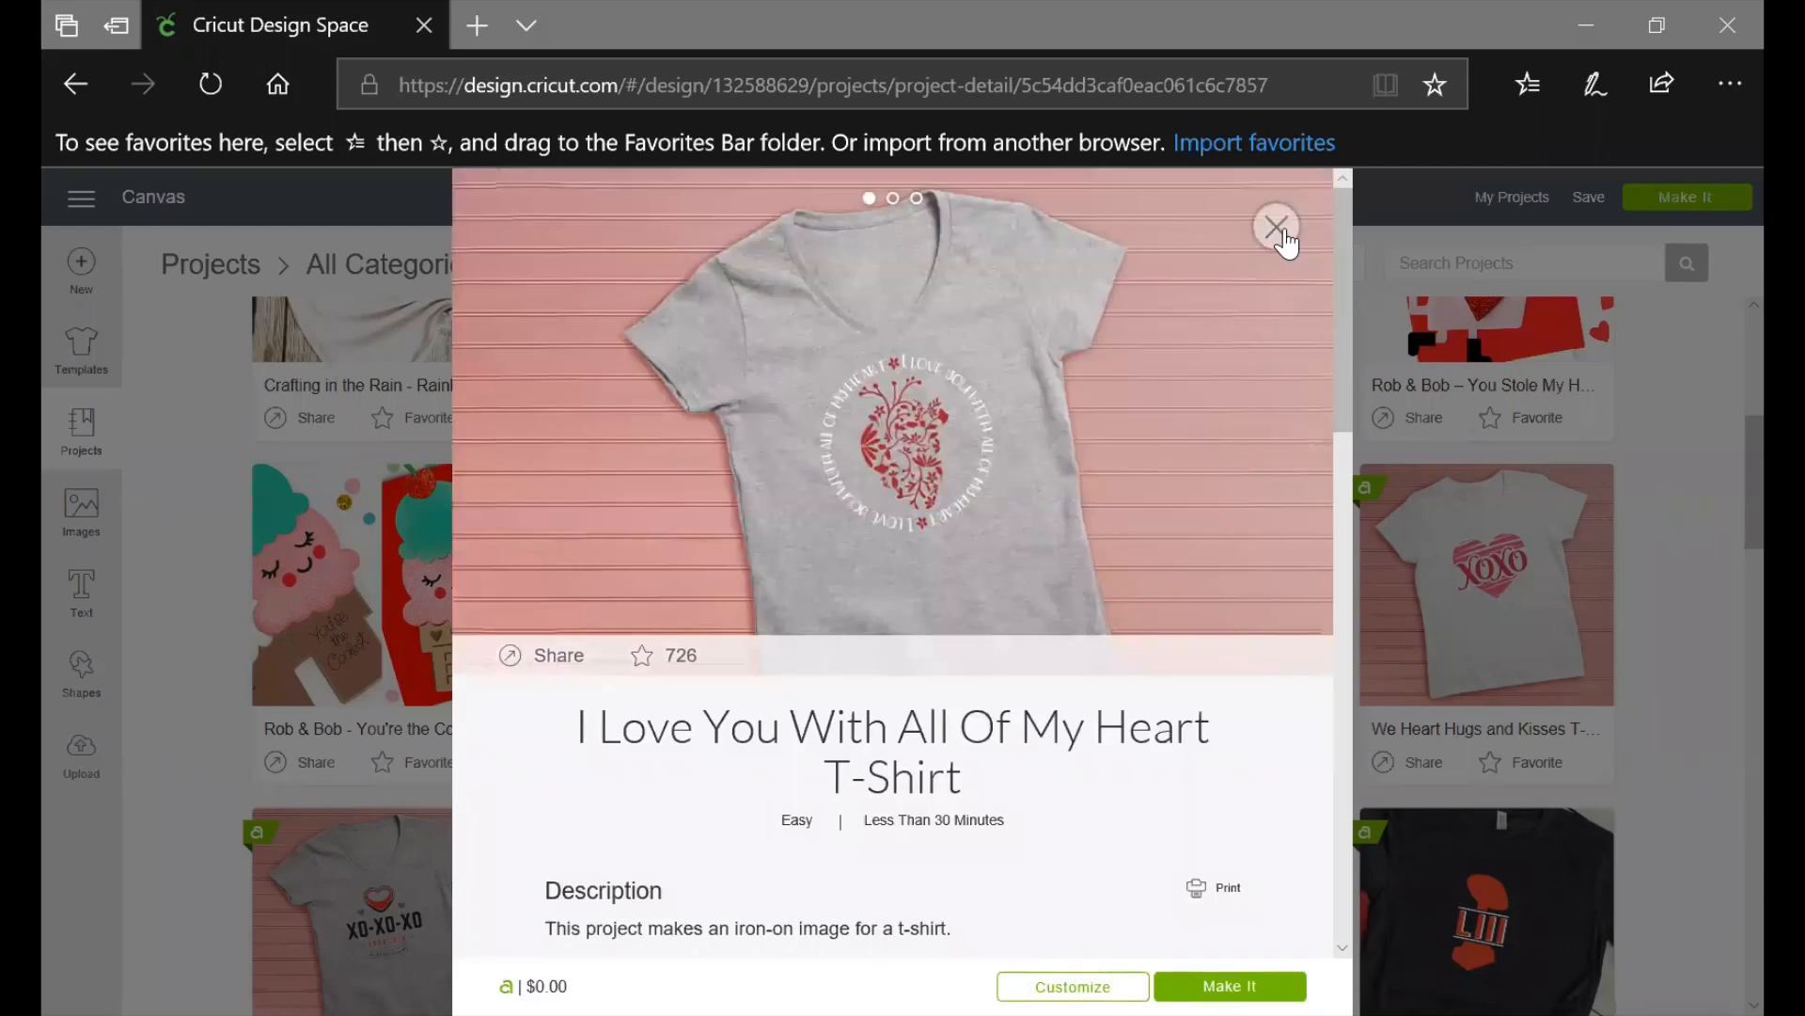
pyautogui.click(1276, 228)
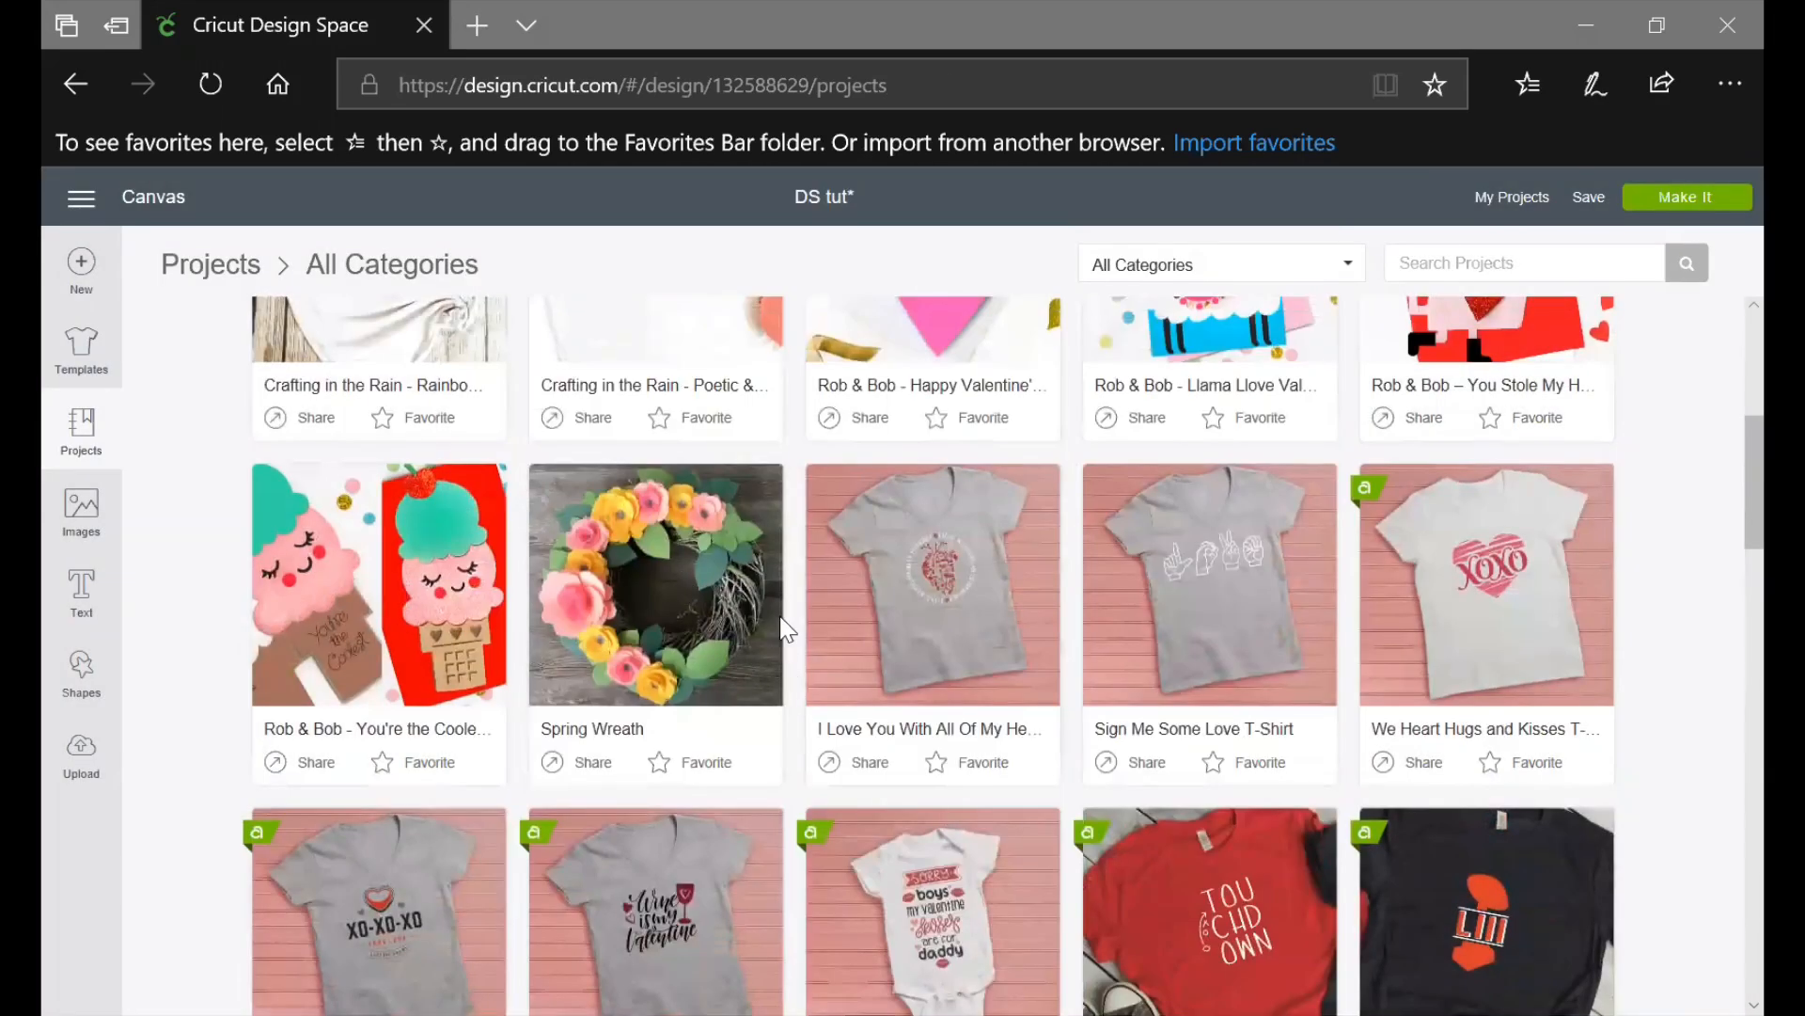
# Browse the project library past the Valentine and coffee T-shirts down to the Wit & Delight storage projects
pyautogui.scroll(-6, 786, 578)
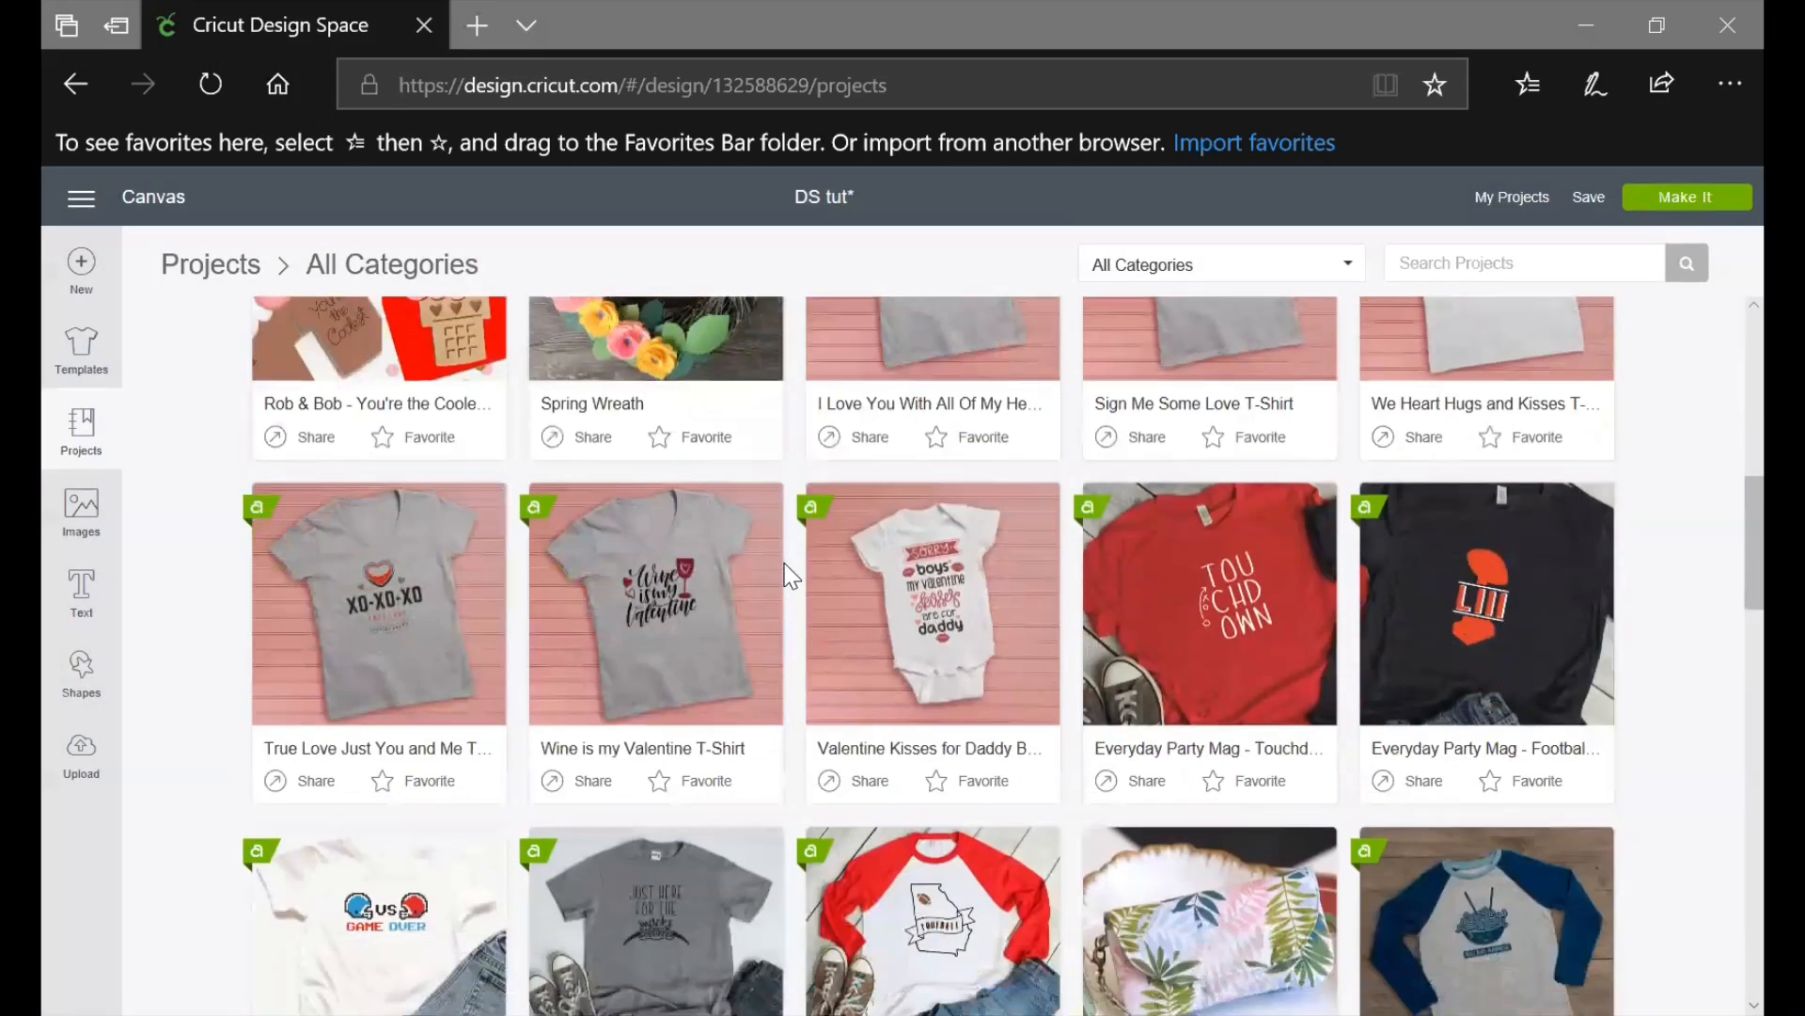
pyautogui.scroll(-5, 754, 491)
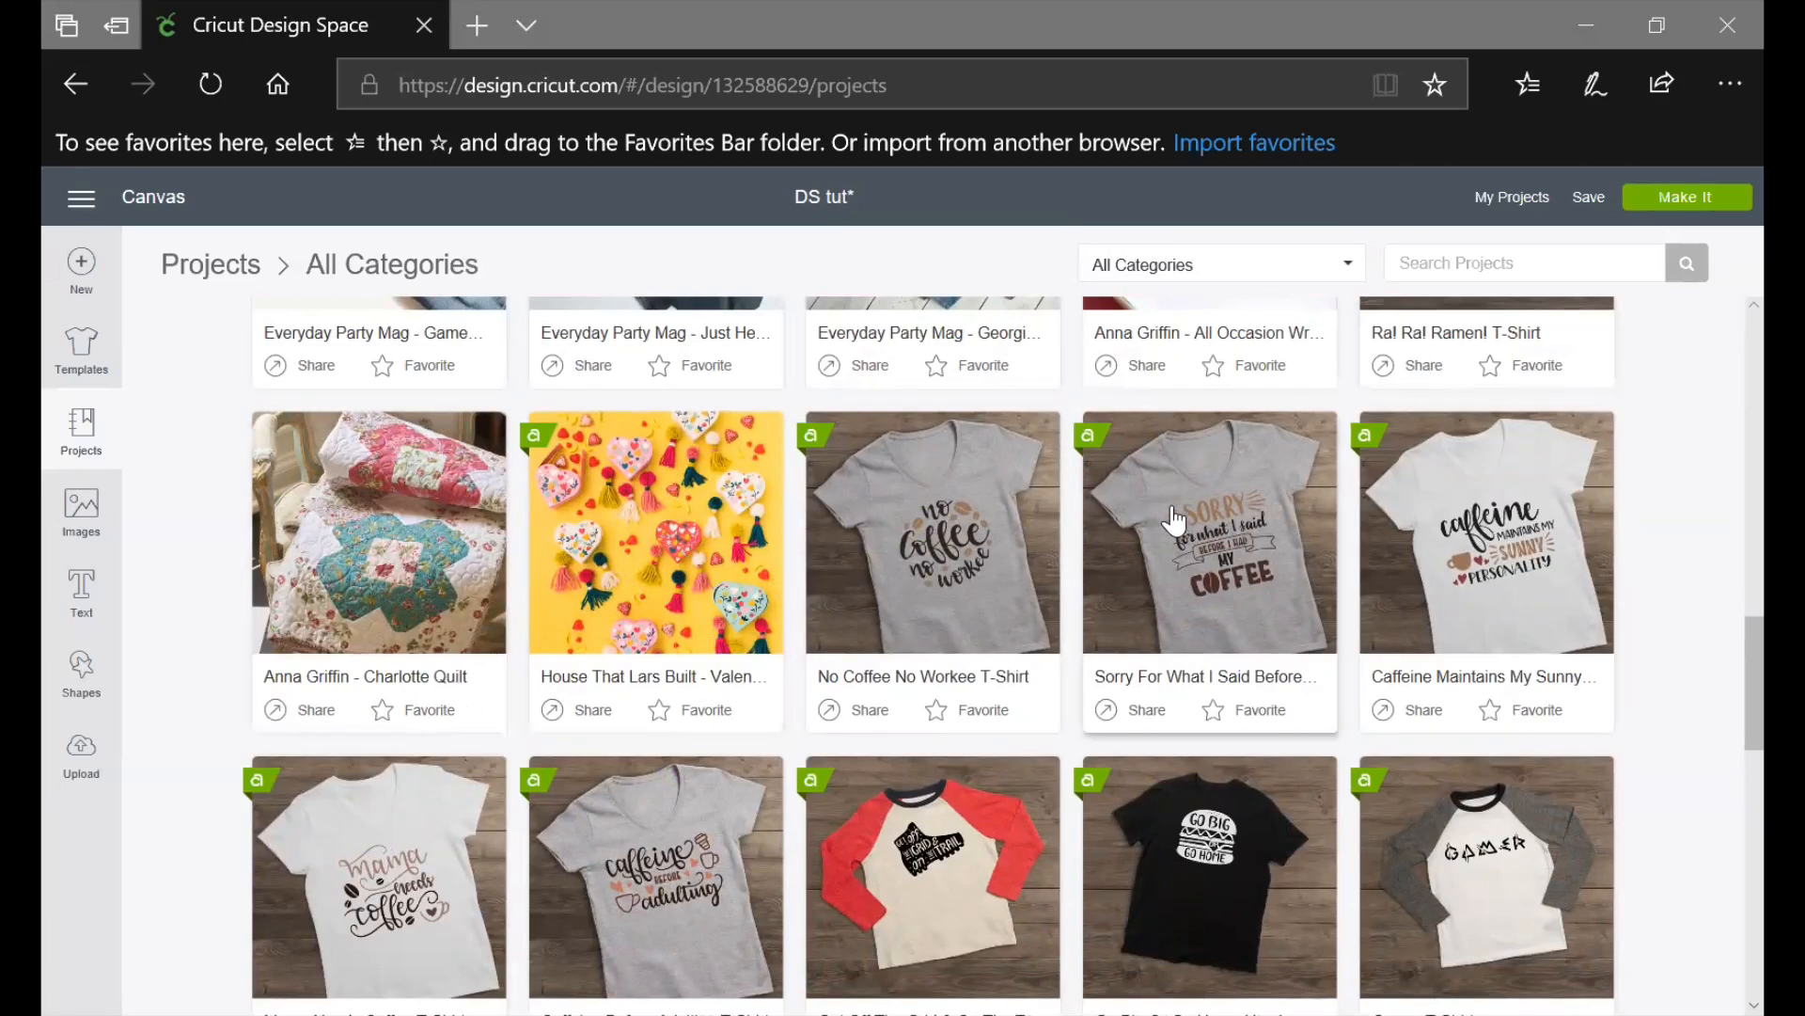
pyautogui.scroll(-2, 1175, 517)
pyautogui.scroll(-2, 1177, 514)
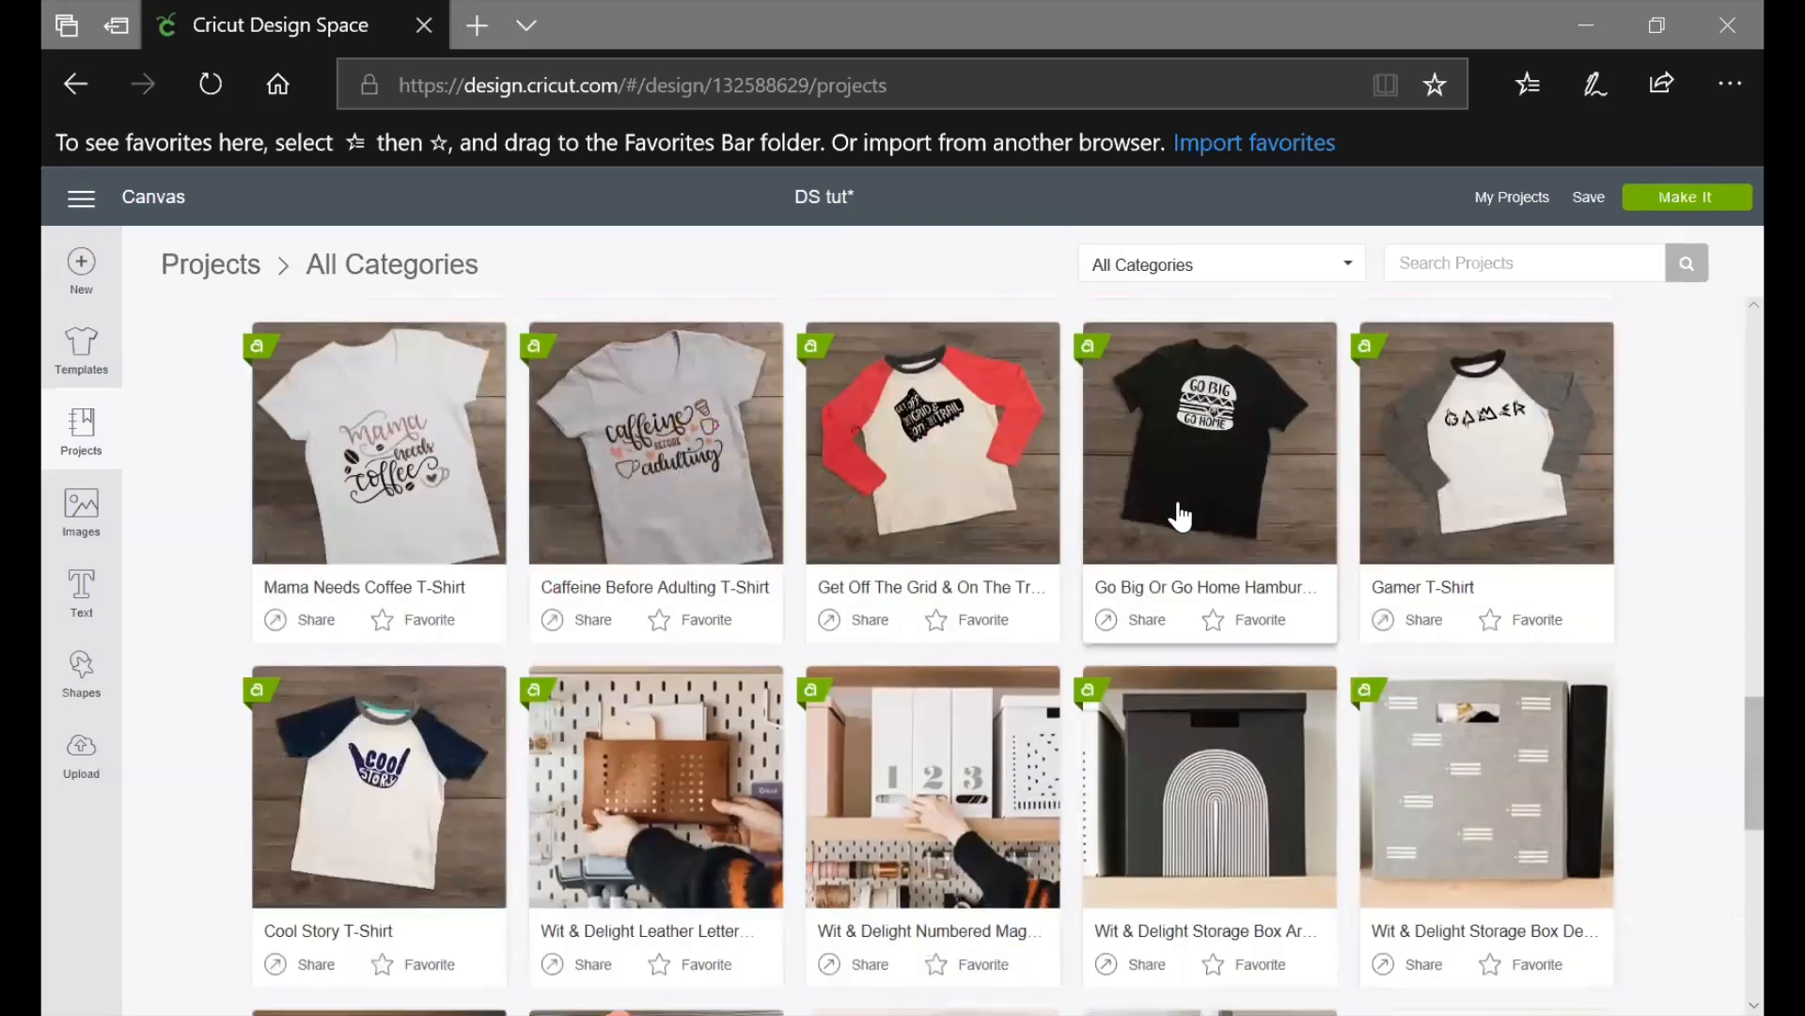
pyautogui.scroll(3, 1189, 504)
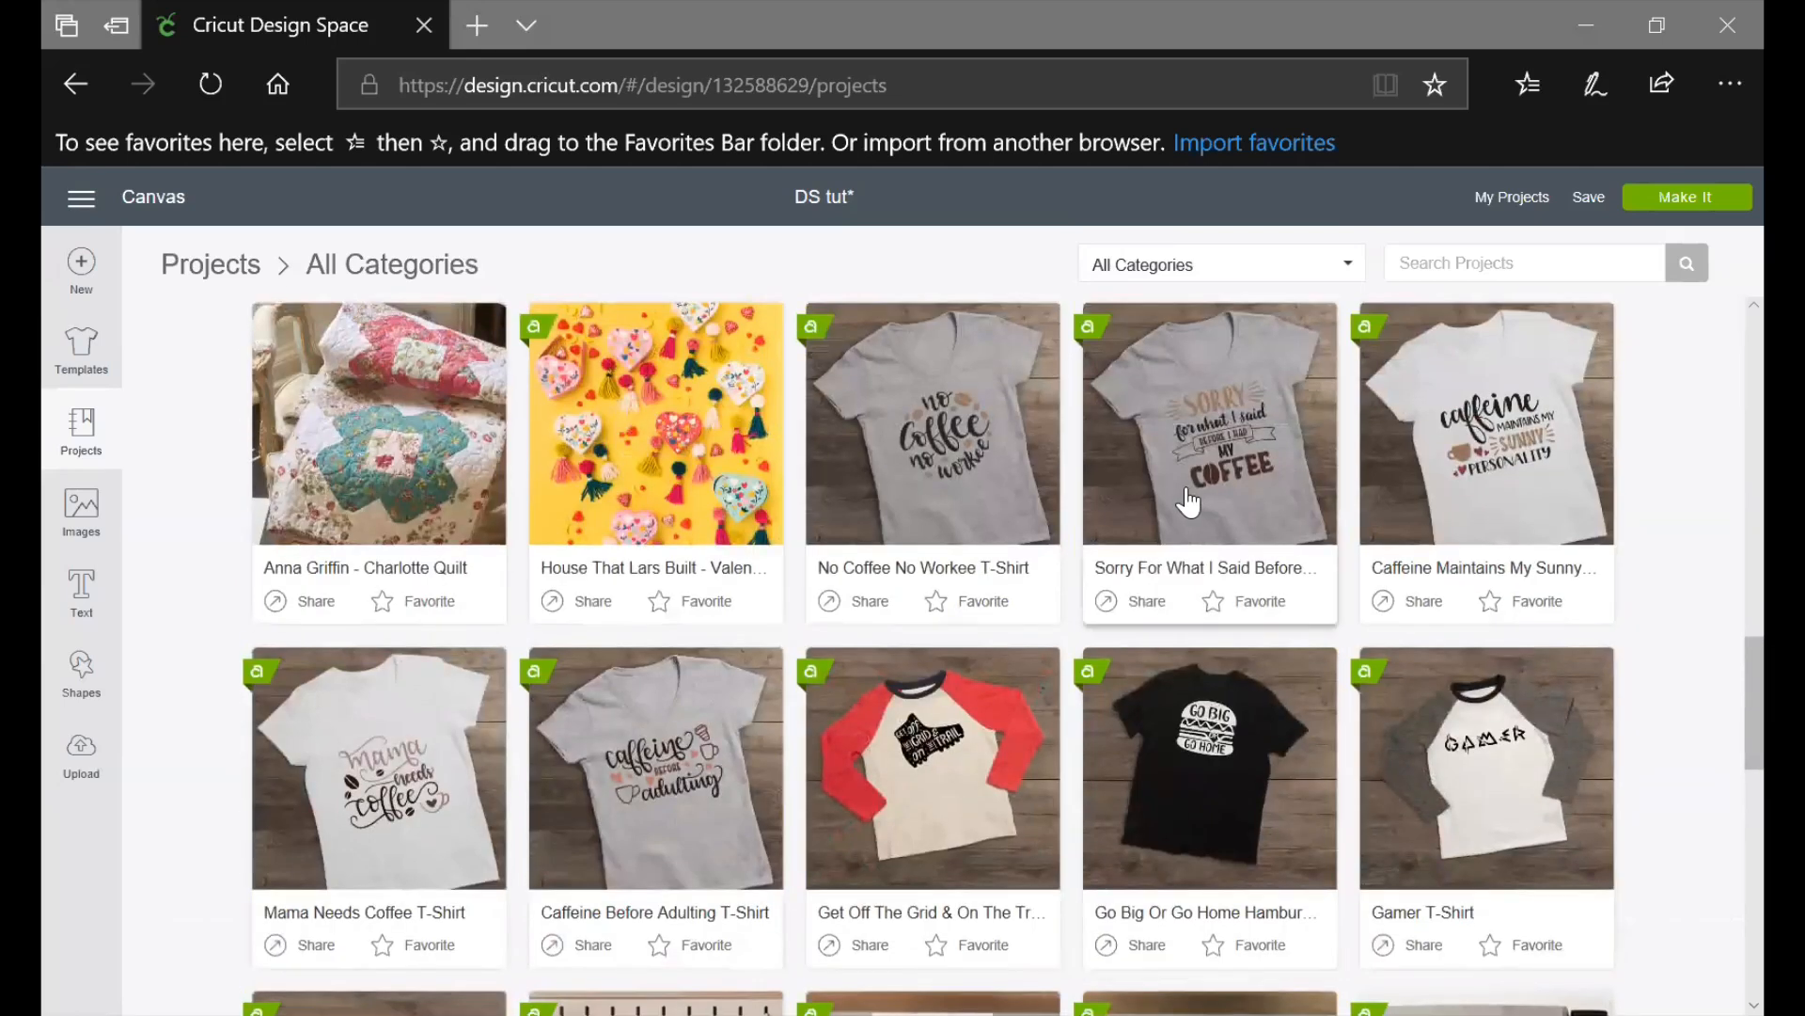
pyautogui.scroll(1, 658, 564)
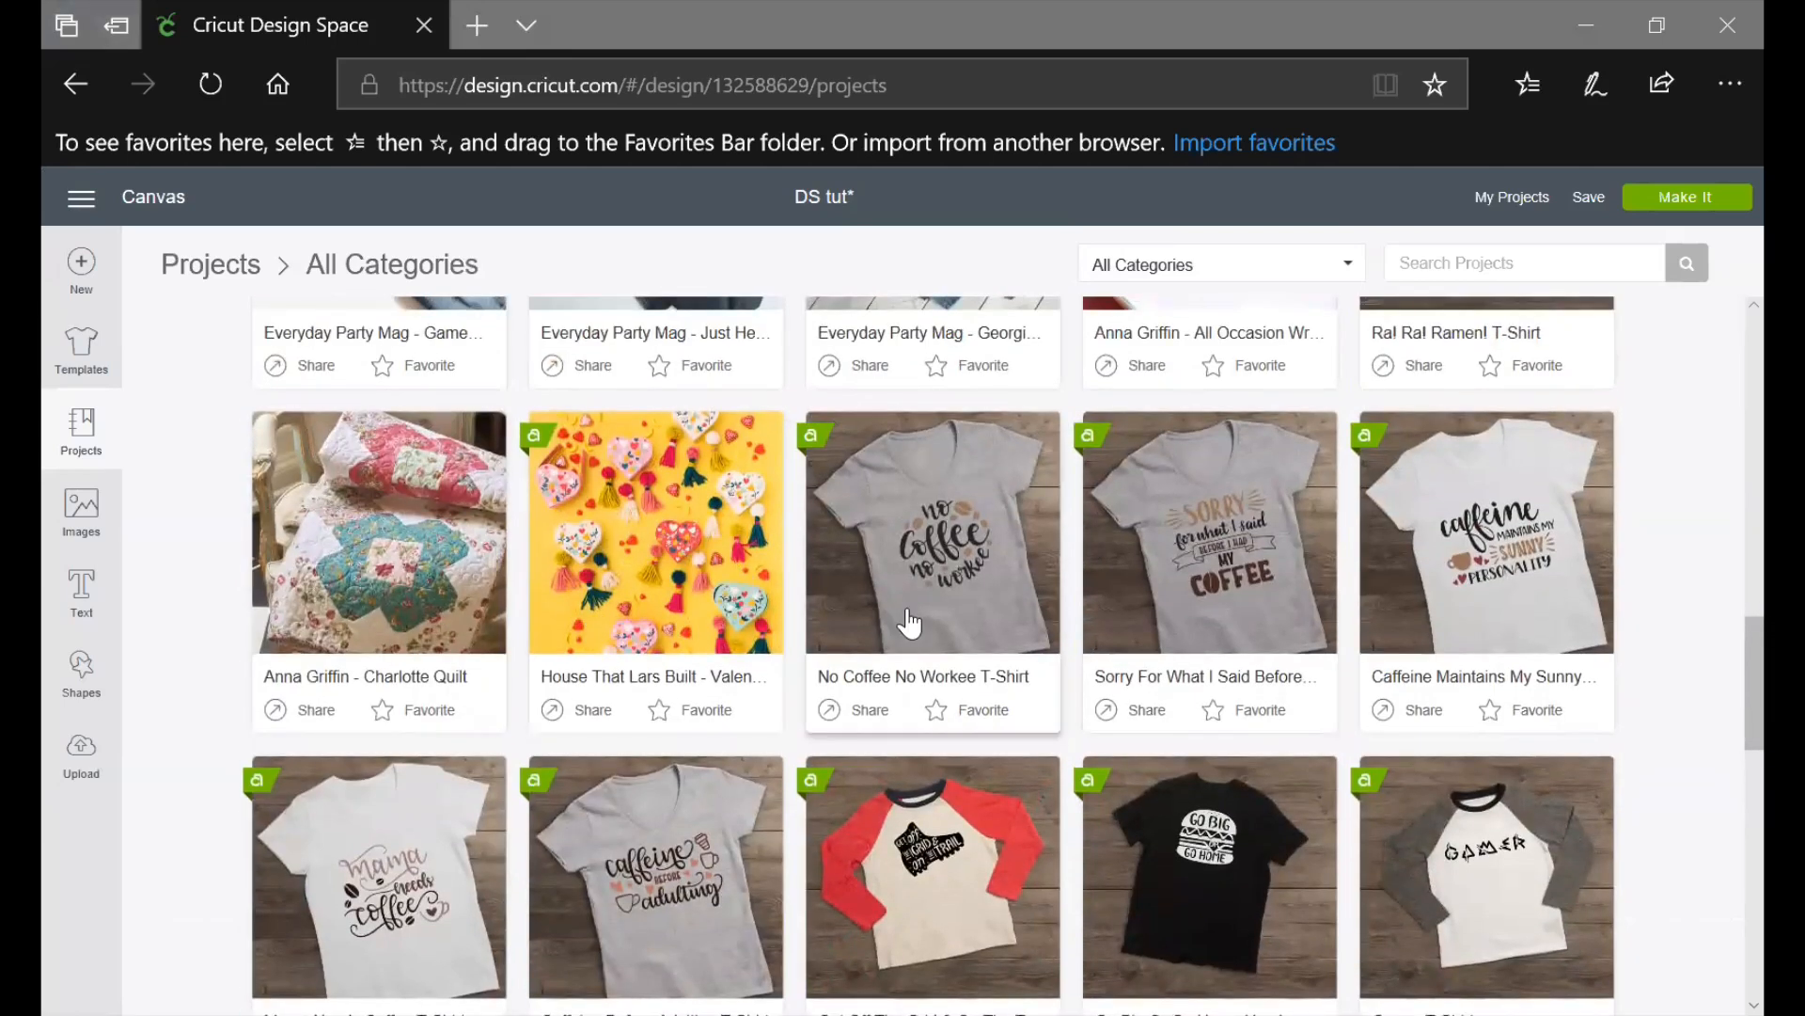
pyautogui.scroll(-5, 908, 620)
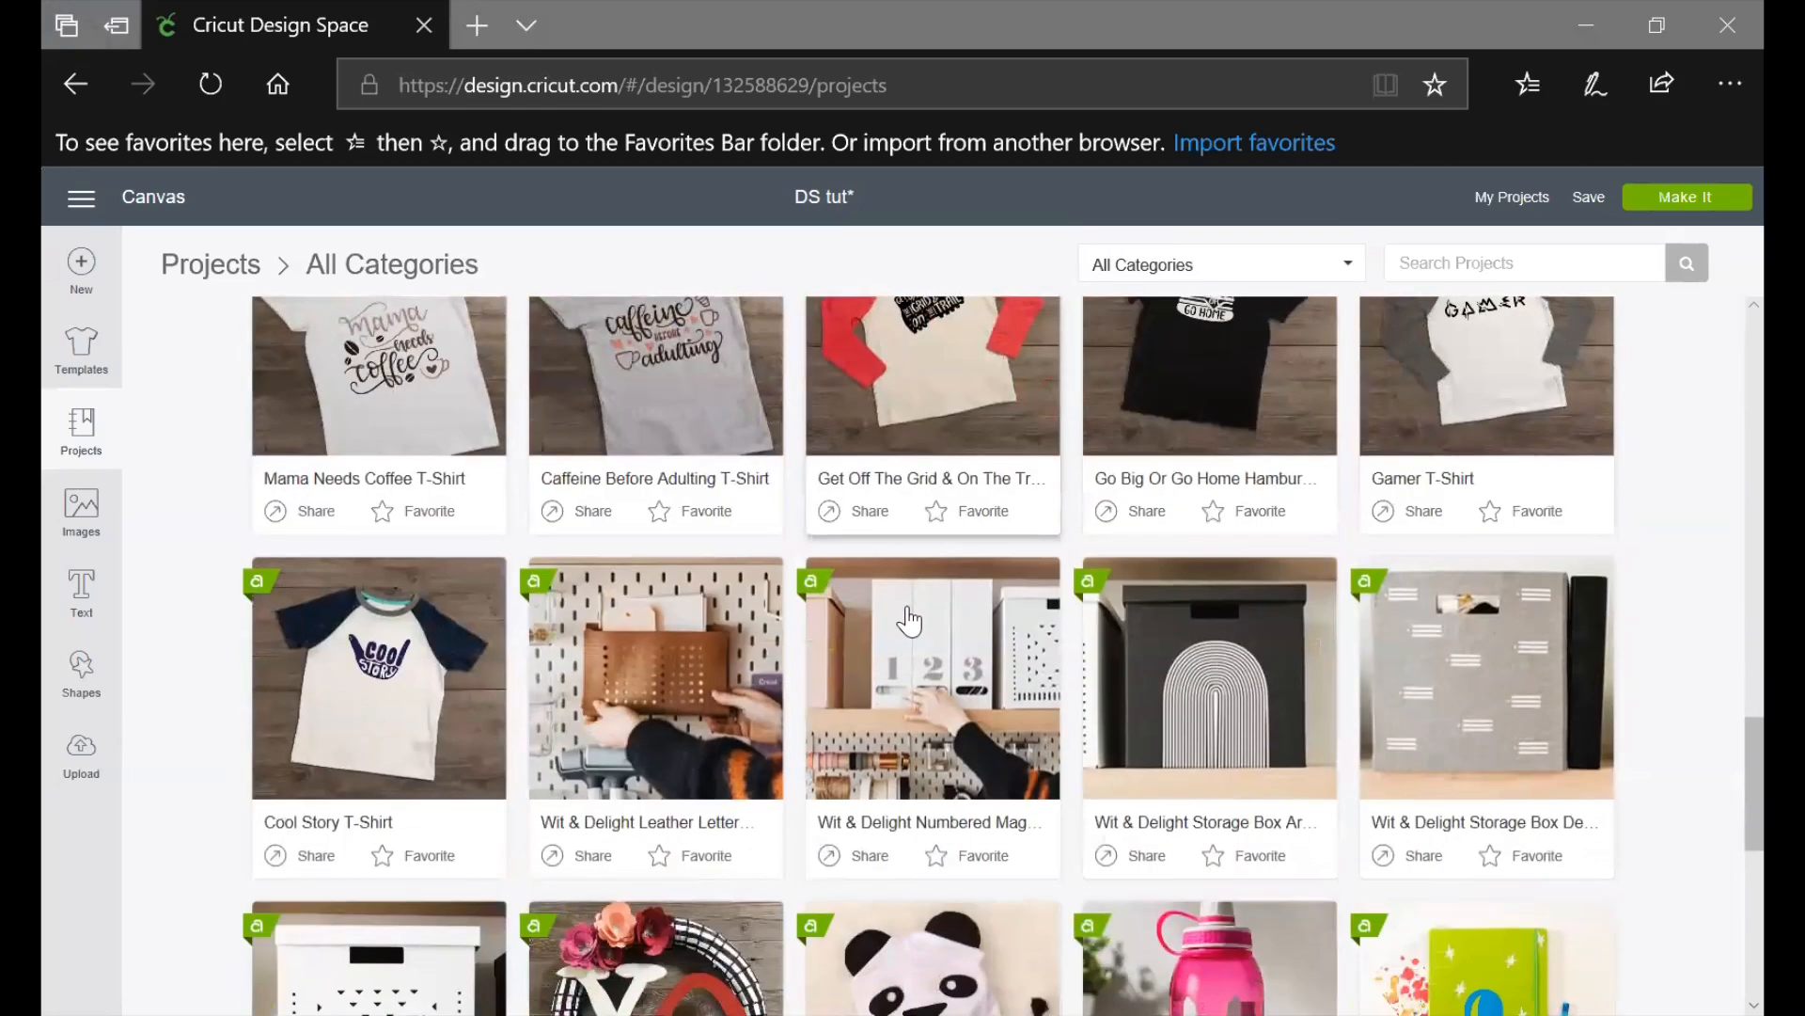
pyautogui.scroll(-1, 909, 620)
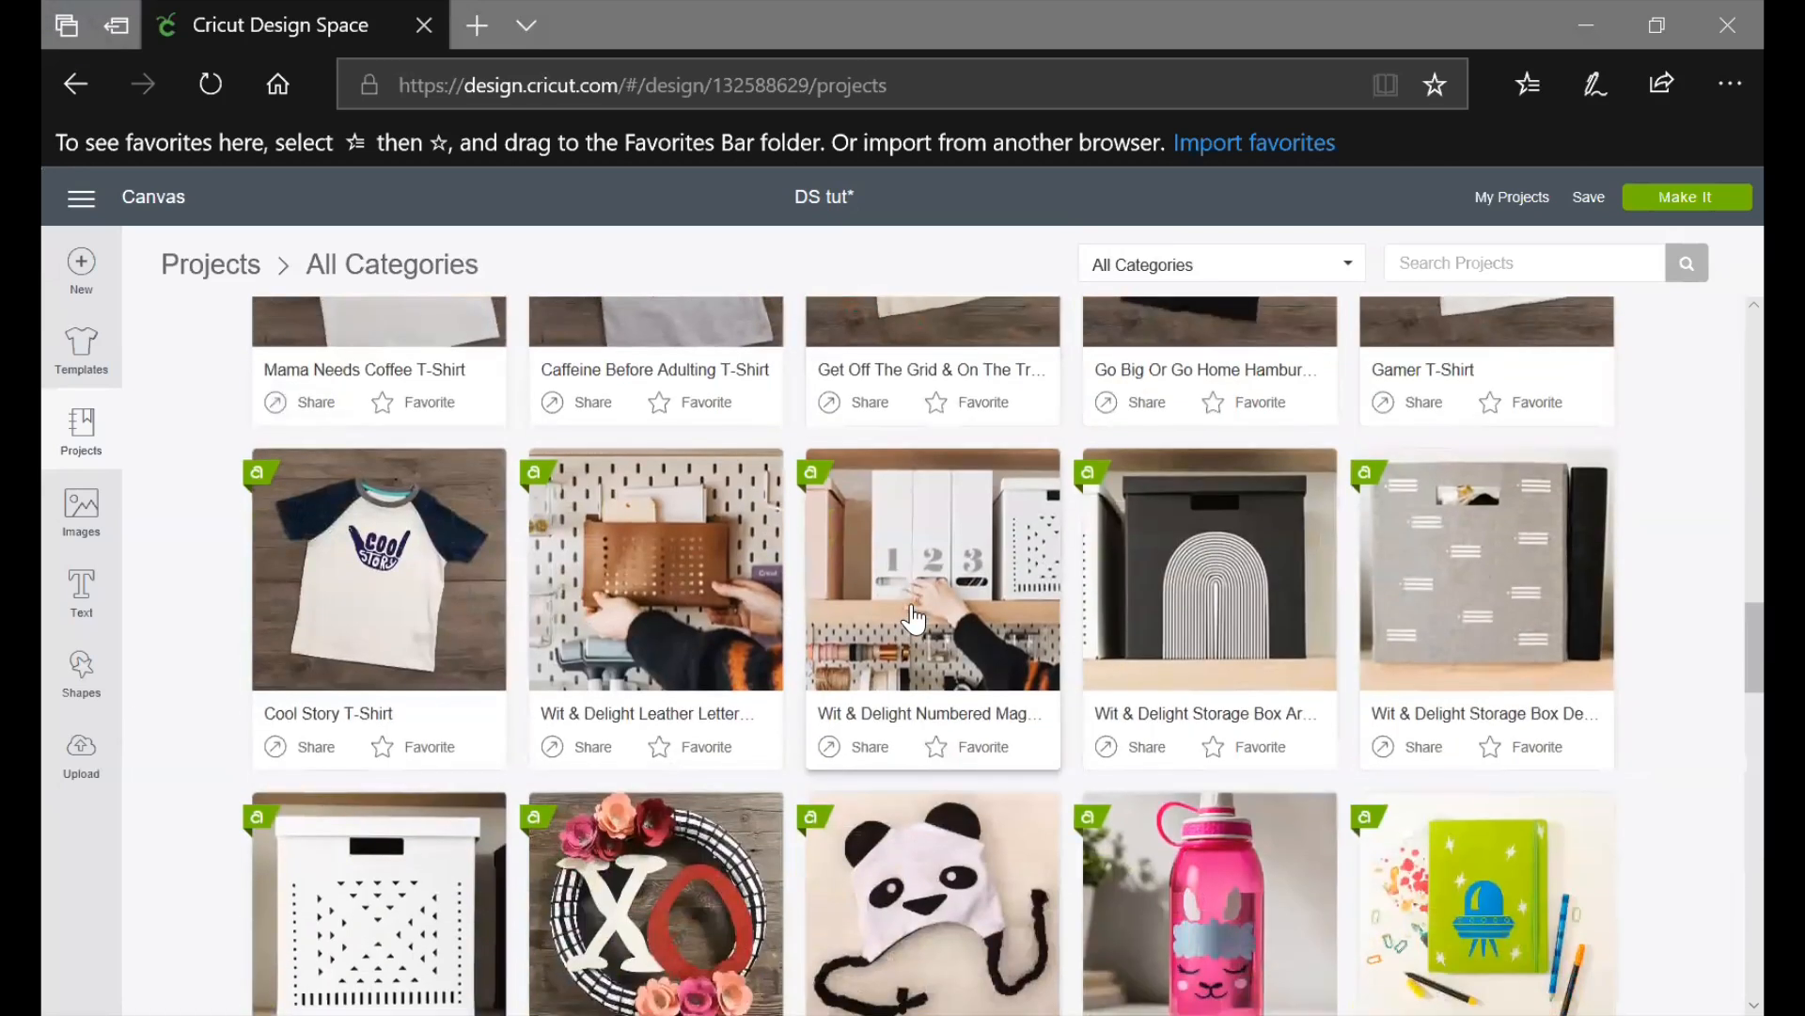
# View the details of the Wit & Delight Leather Letter Holder project, close them, and look at the projects further down
pyautogui.click(670, 623)
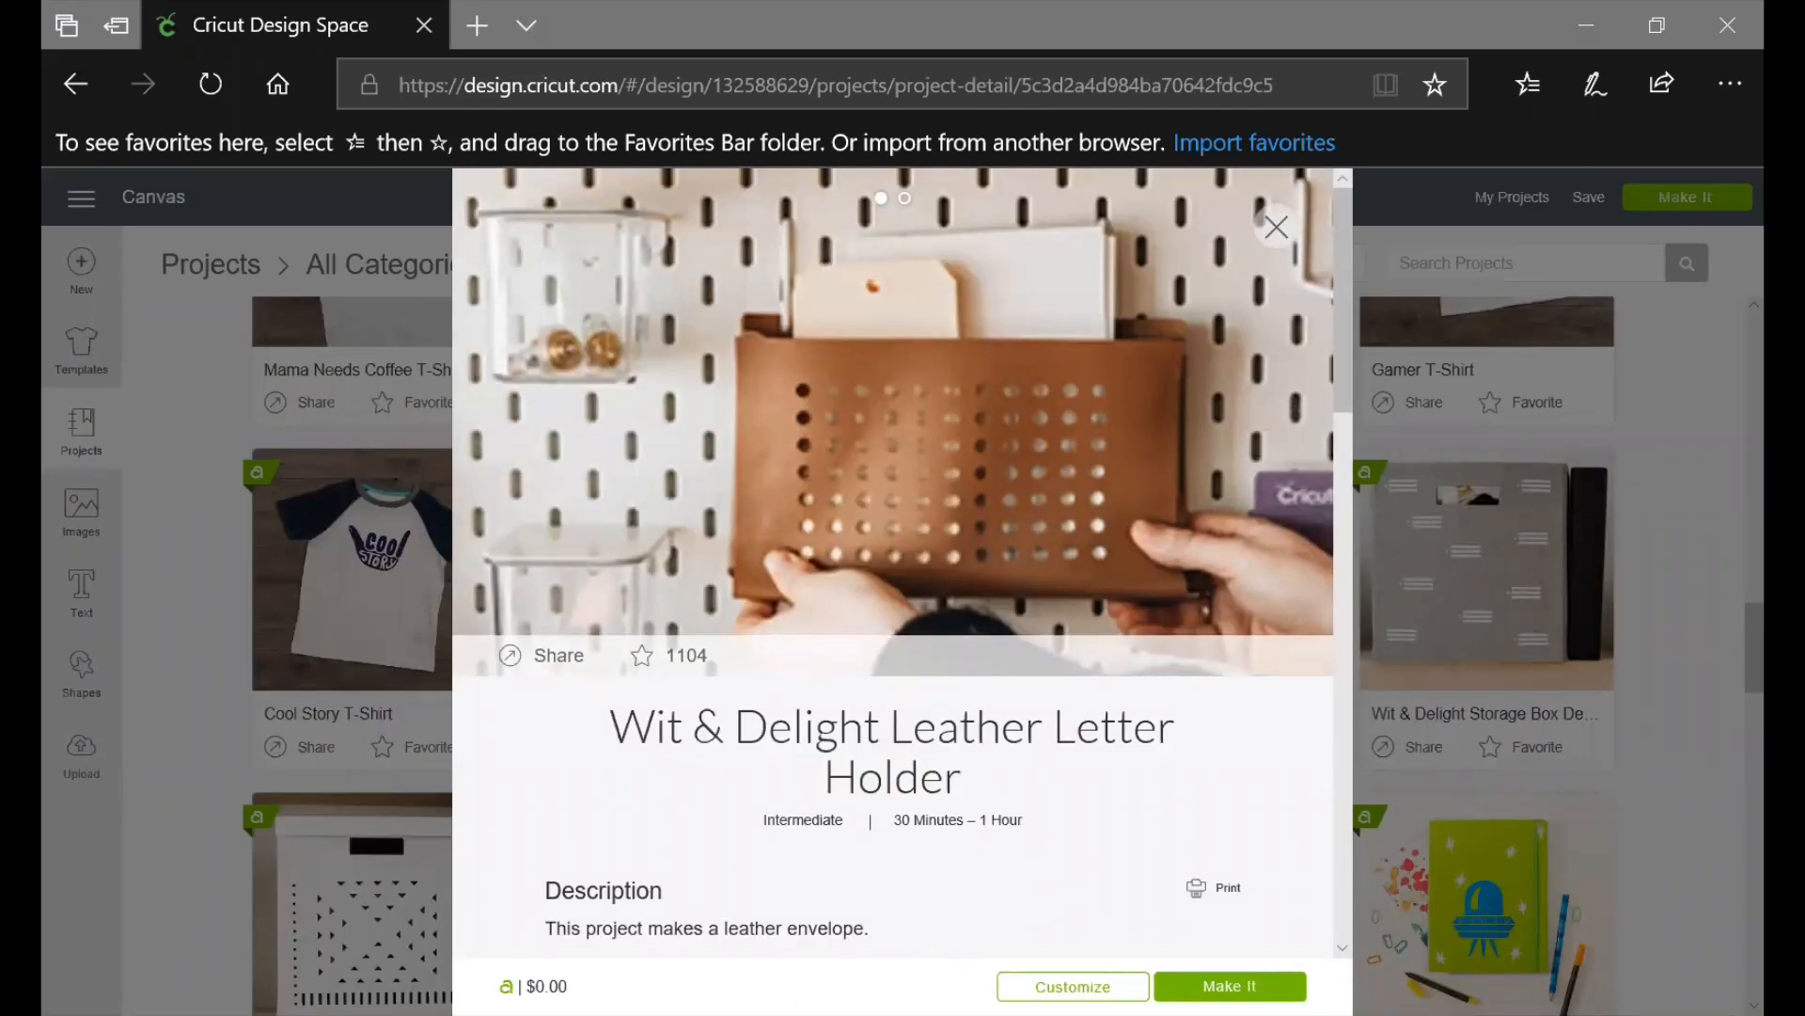
pyautogui.click(1276, 226)
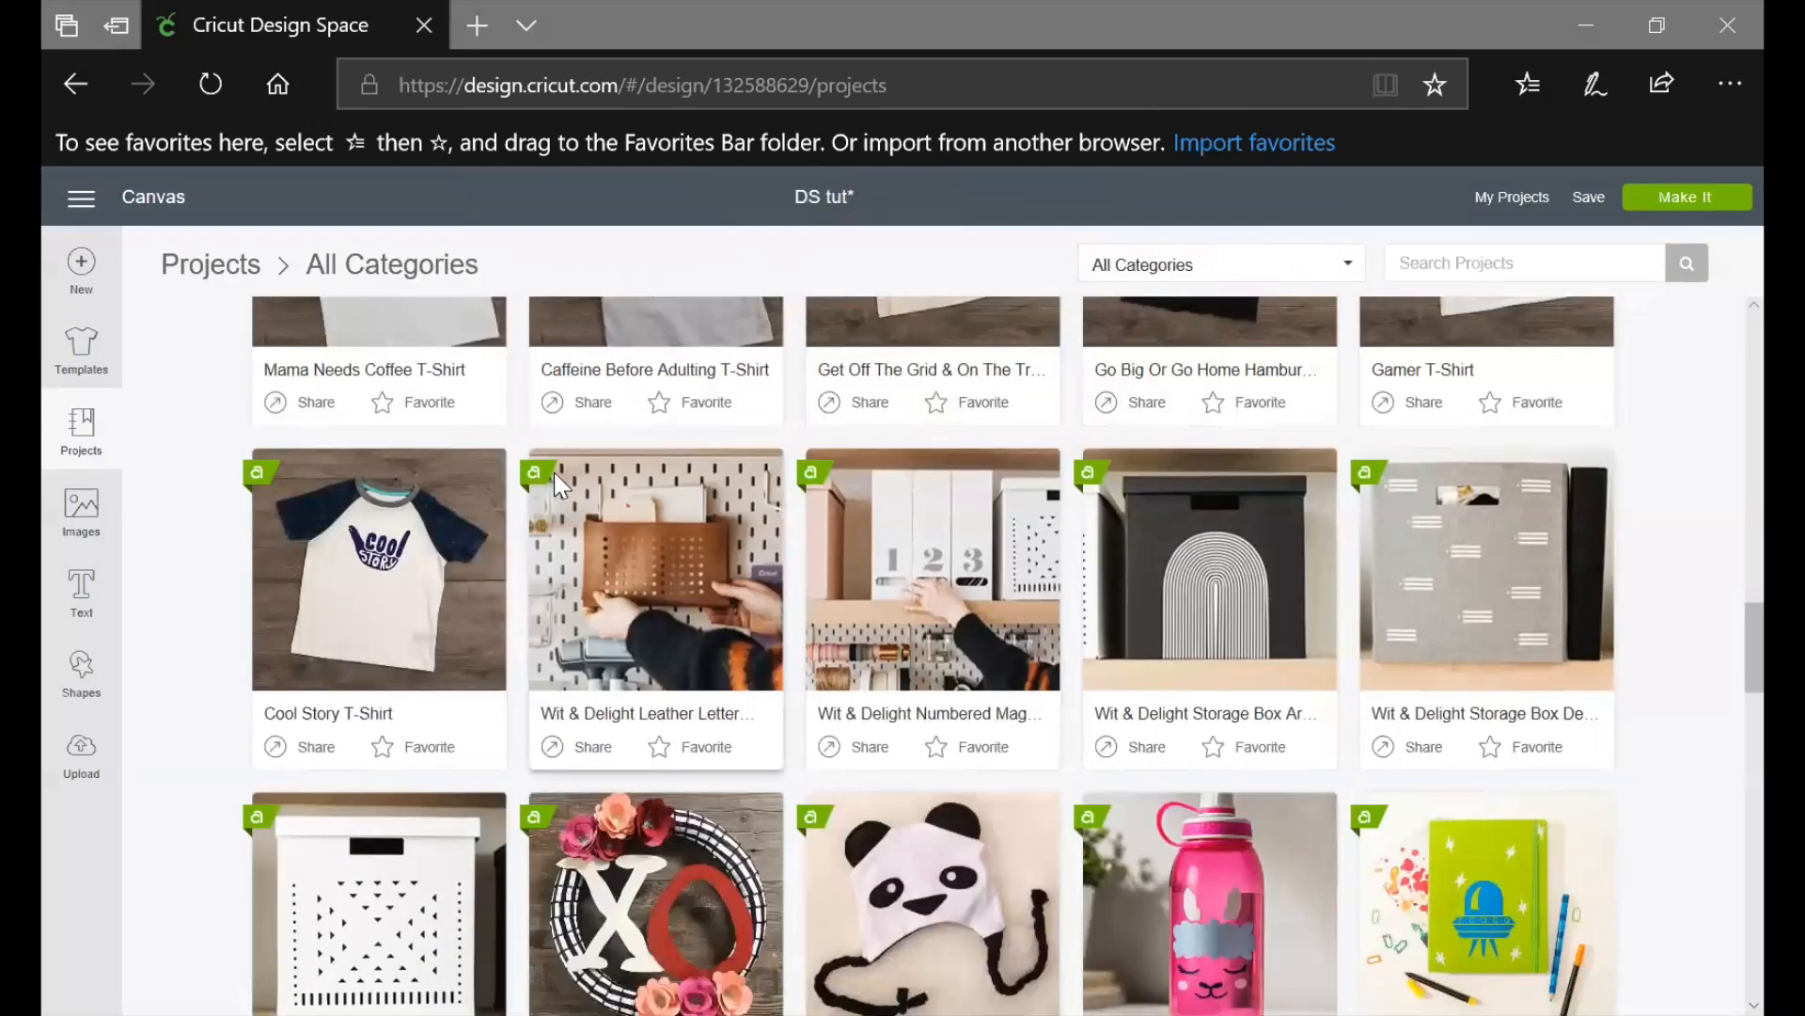
pyautogui.scroll(-5, 1273, 576)
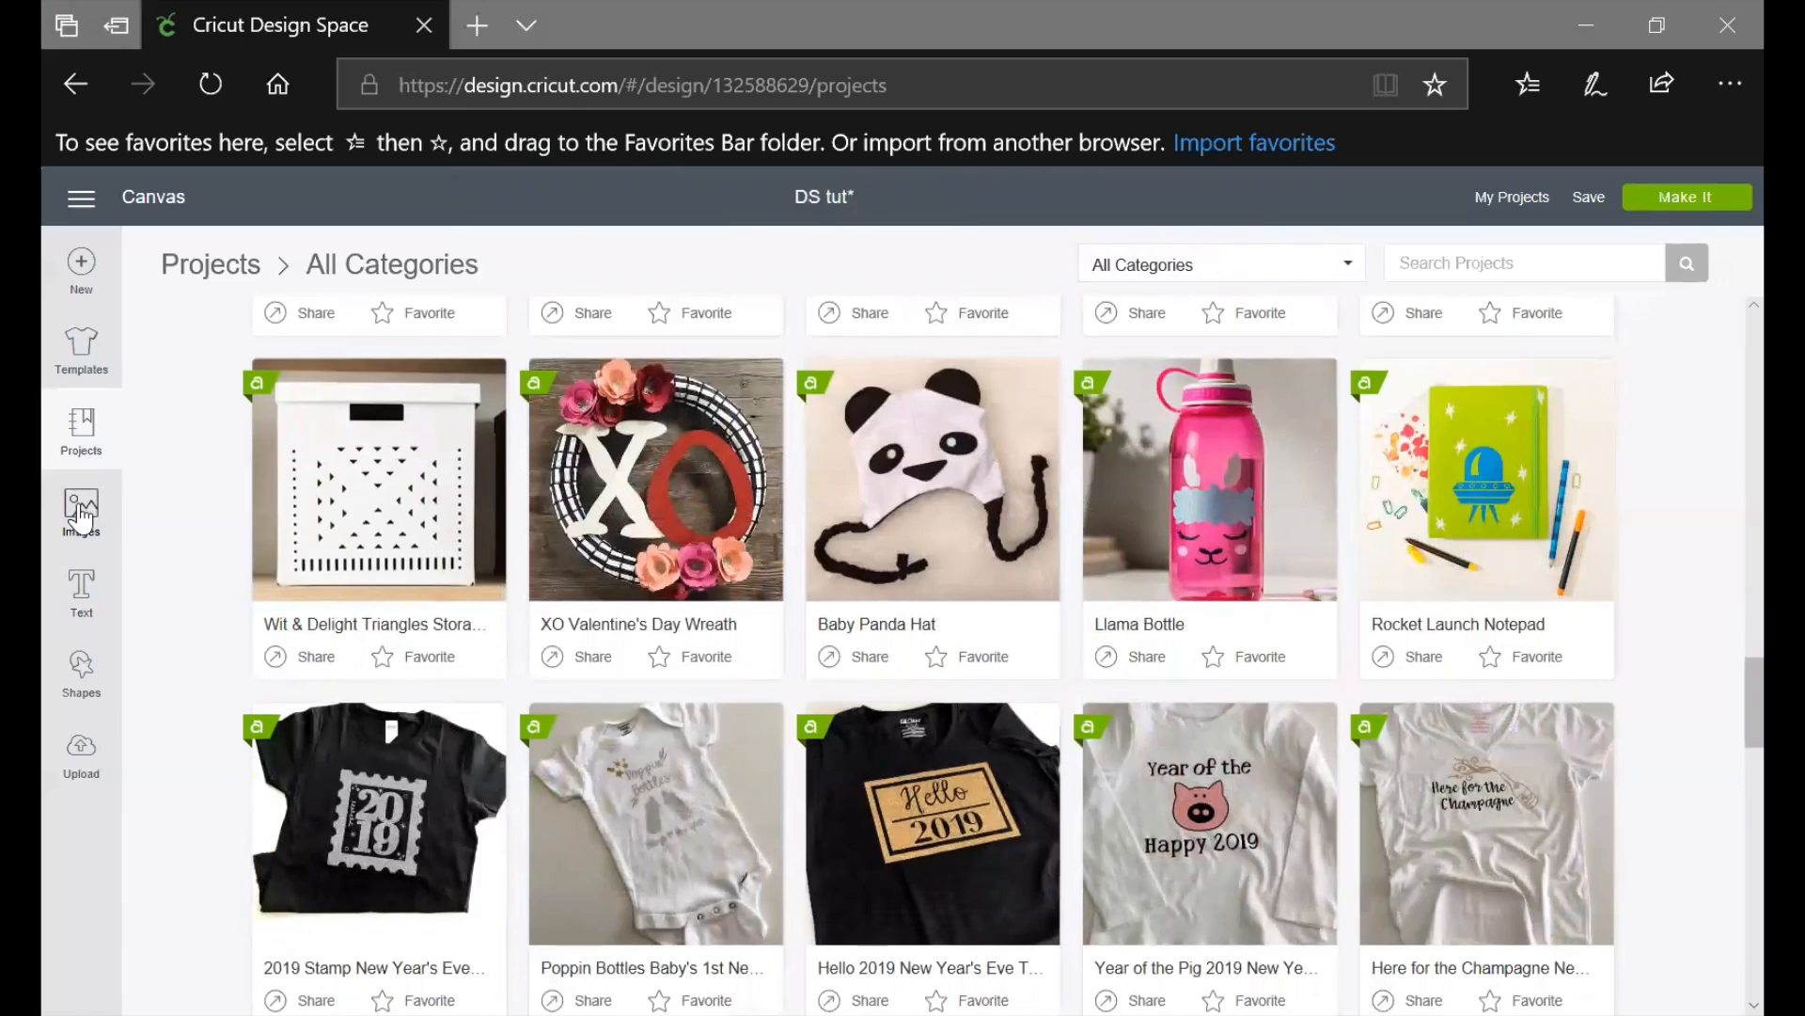
# Open the image library and browse the featured images, examining the range of designs and their Free or Subscribed labels
pyautogui.click(82, 518)
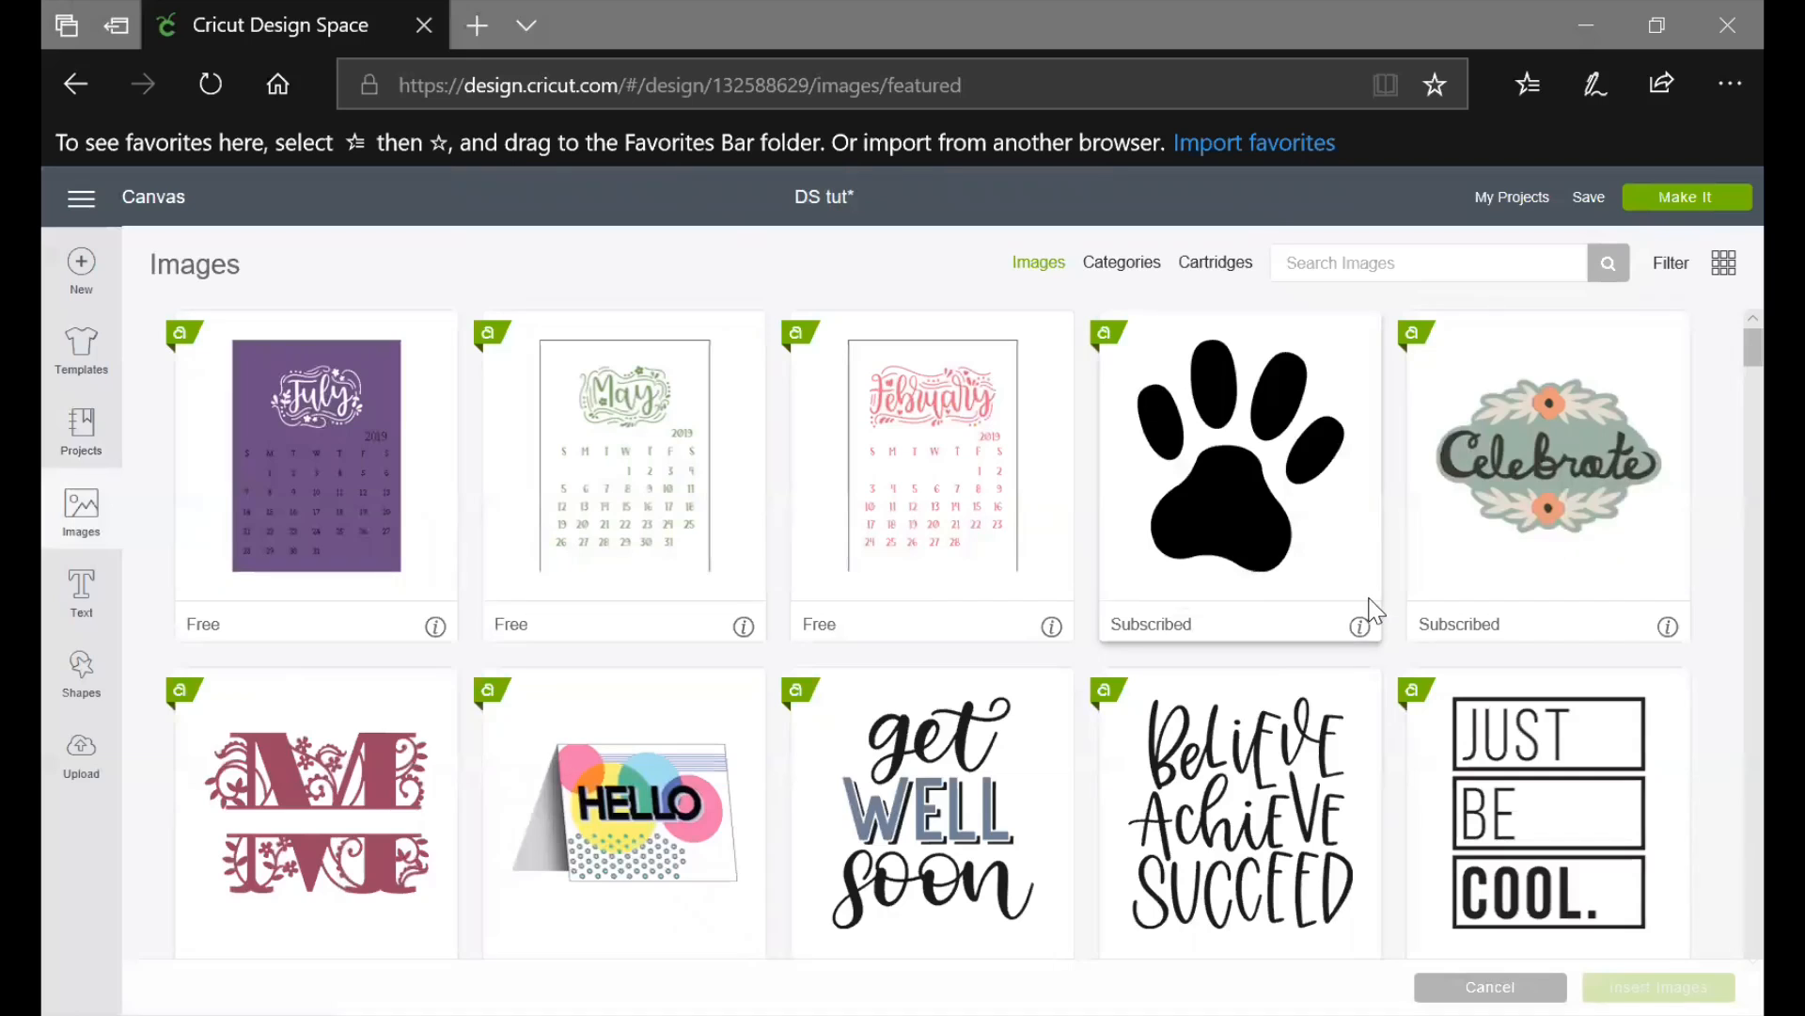
pyautogui.scroll(-1, 1324, 578)
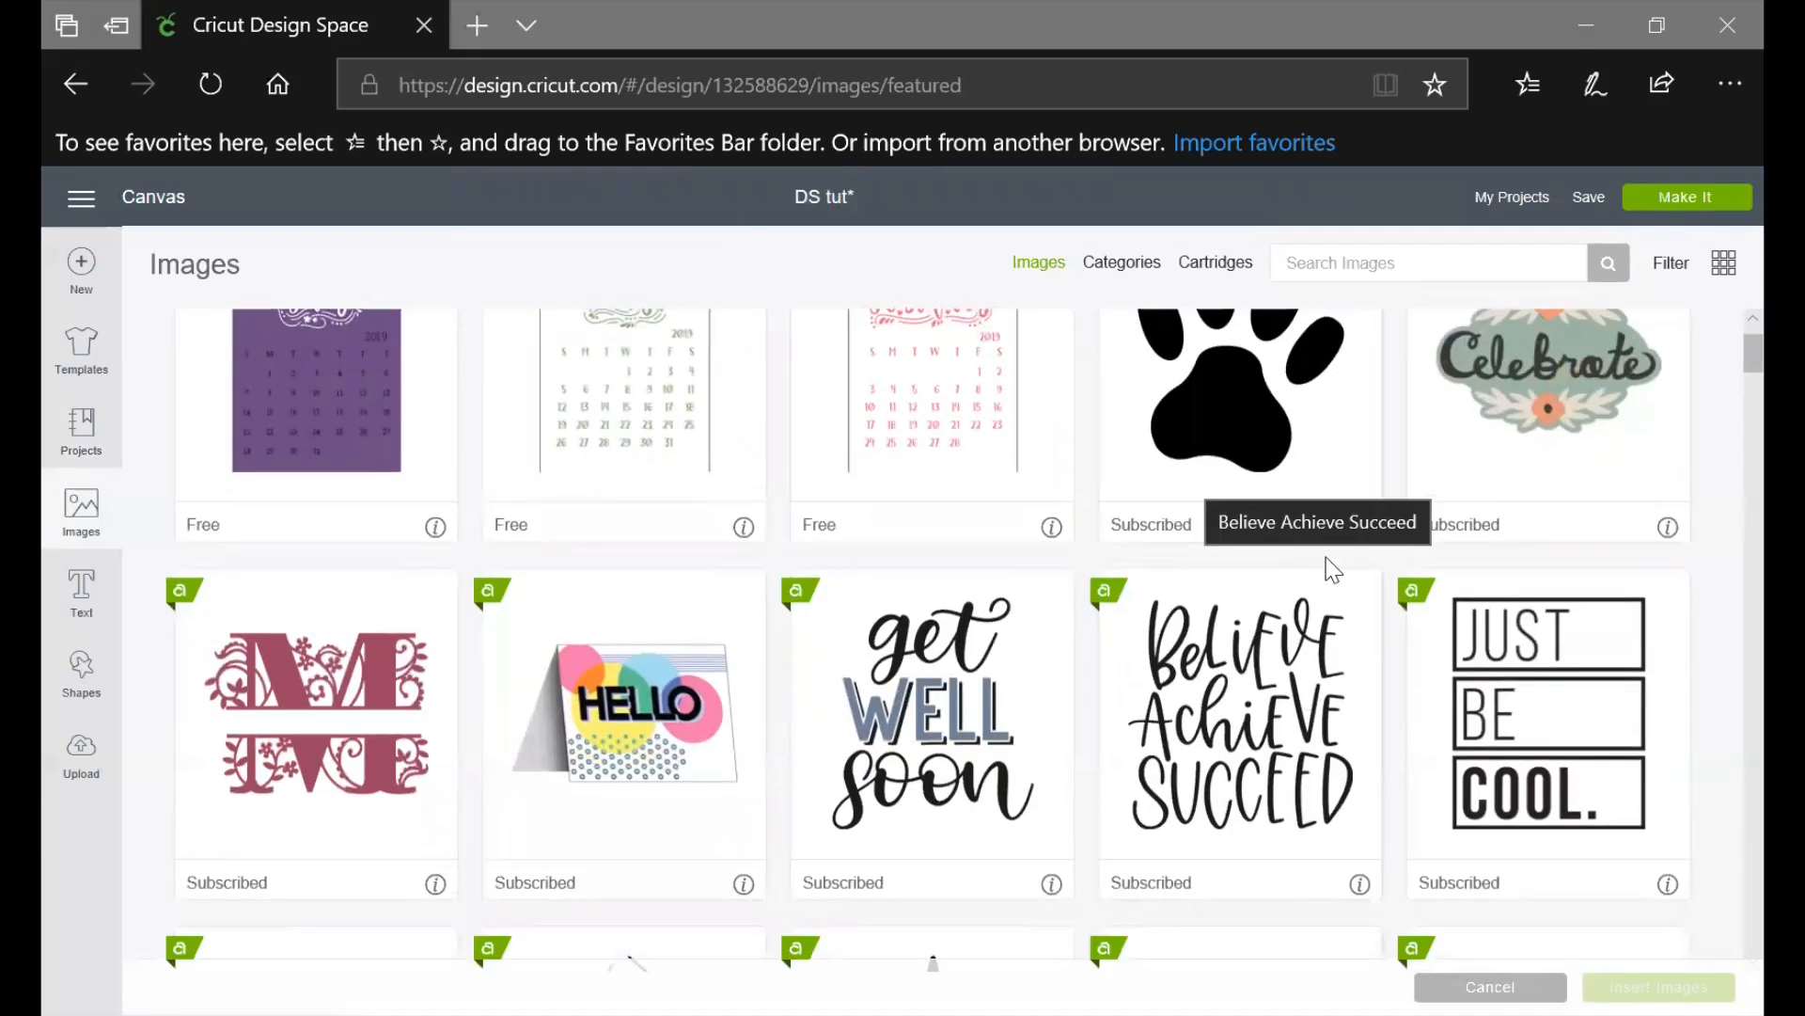
pyautogui.scroll(1, 1328, 564)
pyautogui.scroll(-2, 1487, 602)
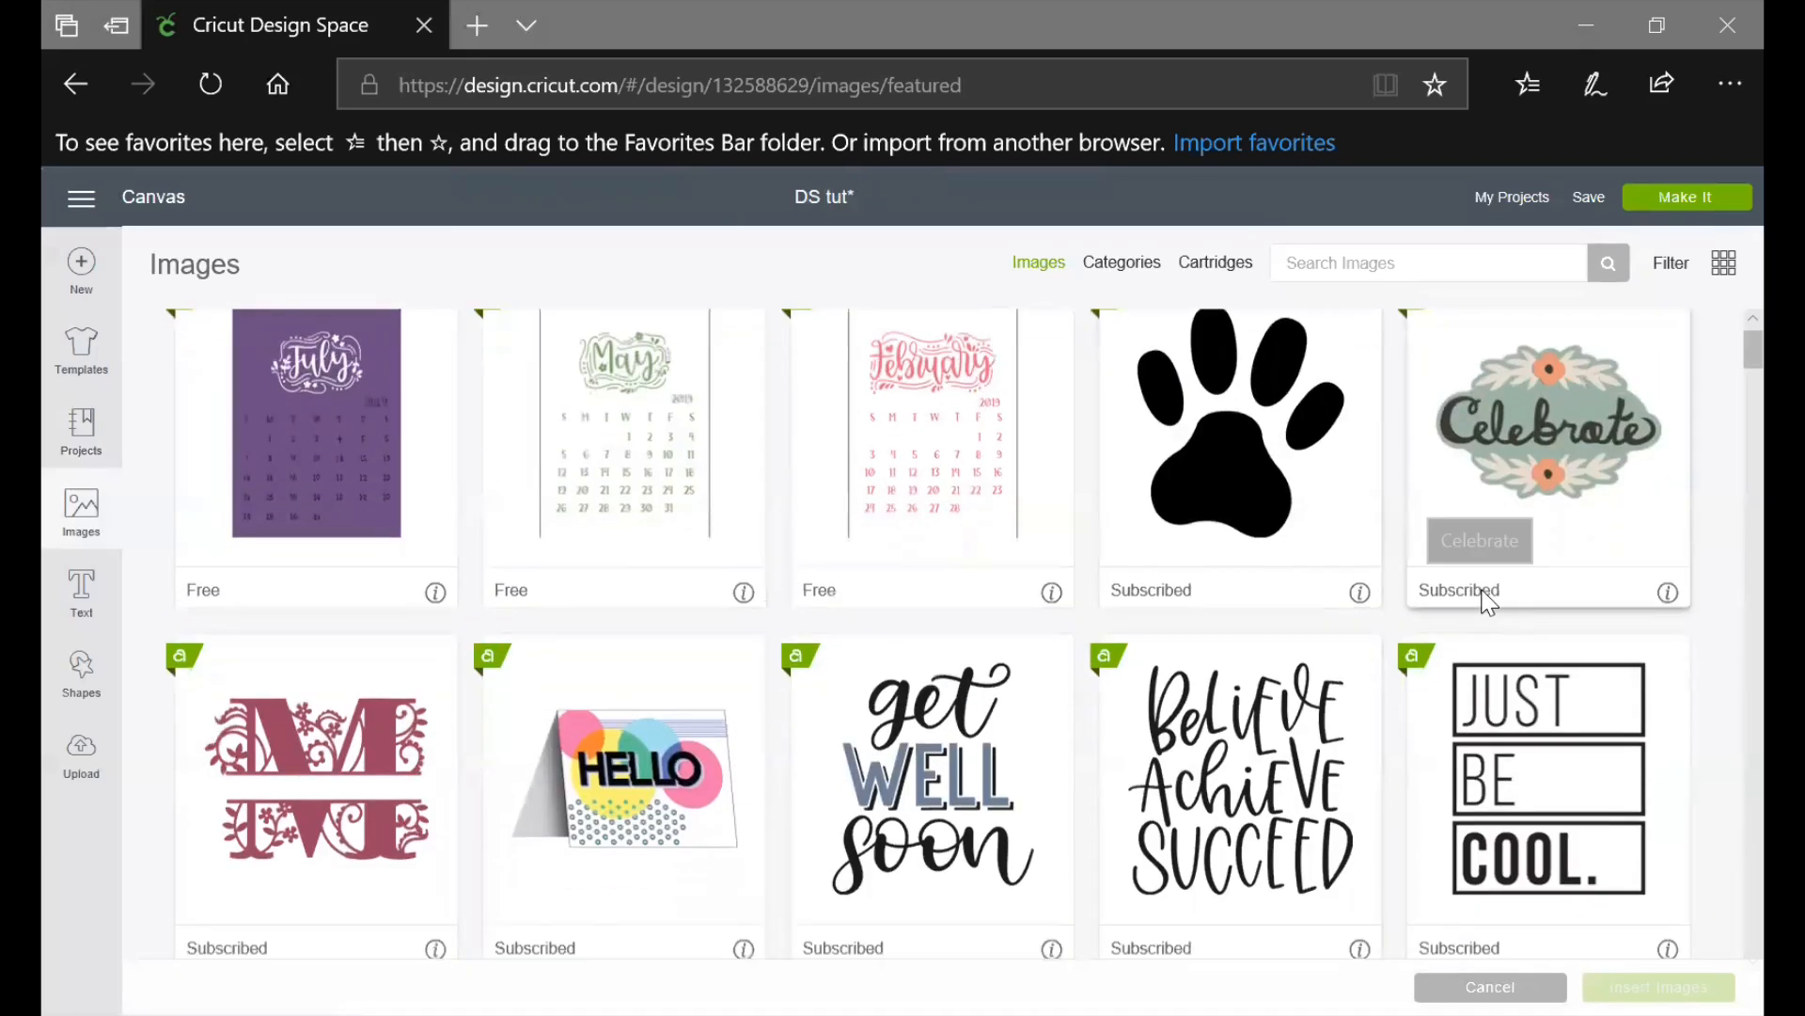
pyautogui.scroll(-2, 1485, 602)
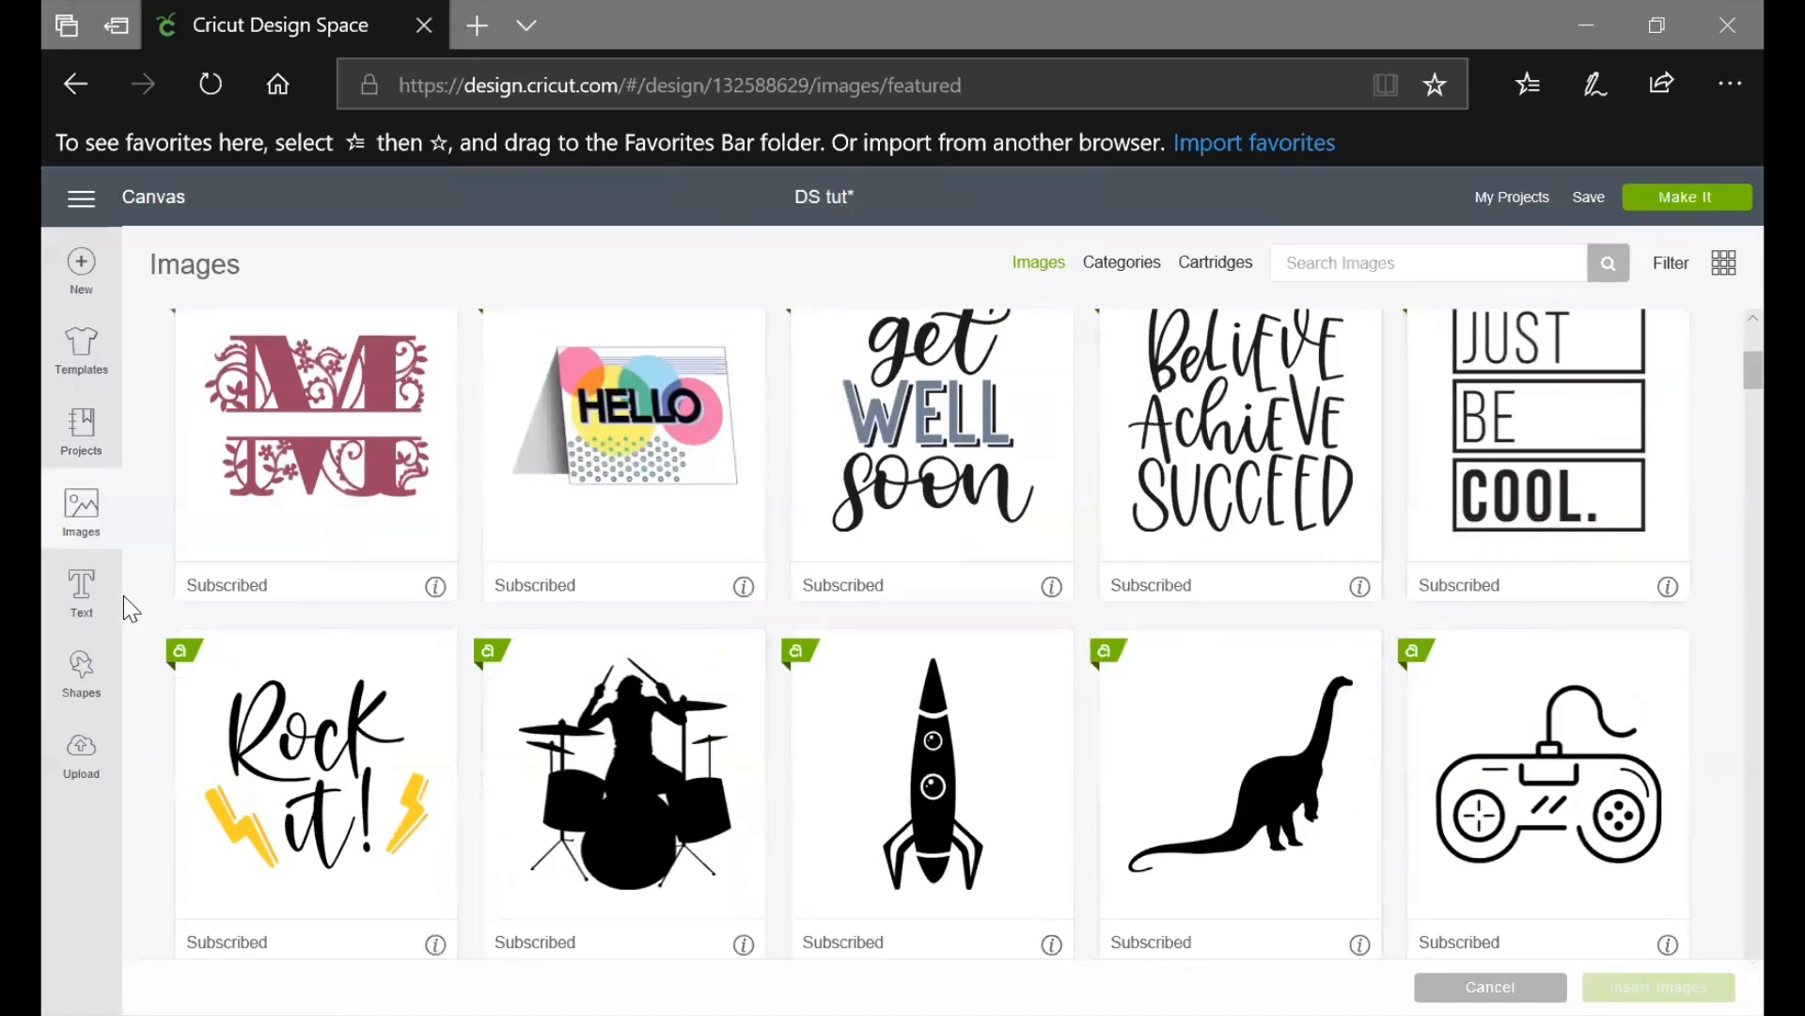
pyautogui.scroll(-2, 1540, 661)
pyautogui.scroll(-3, 1545, 664)
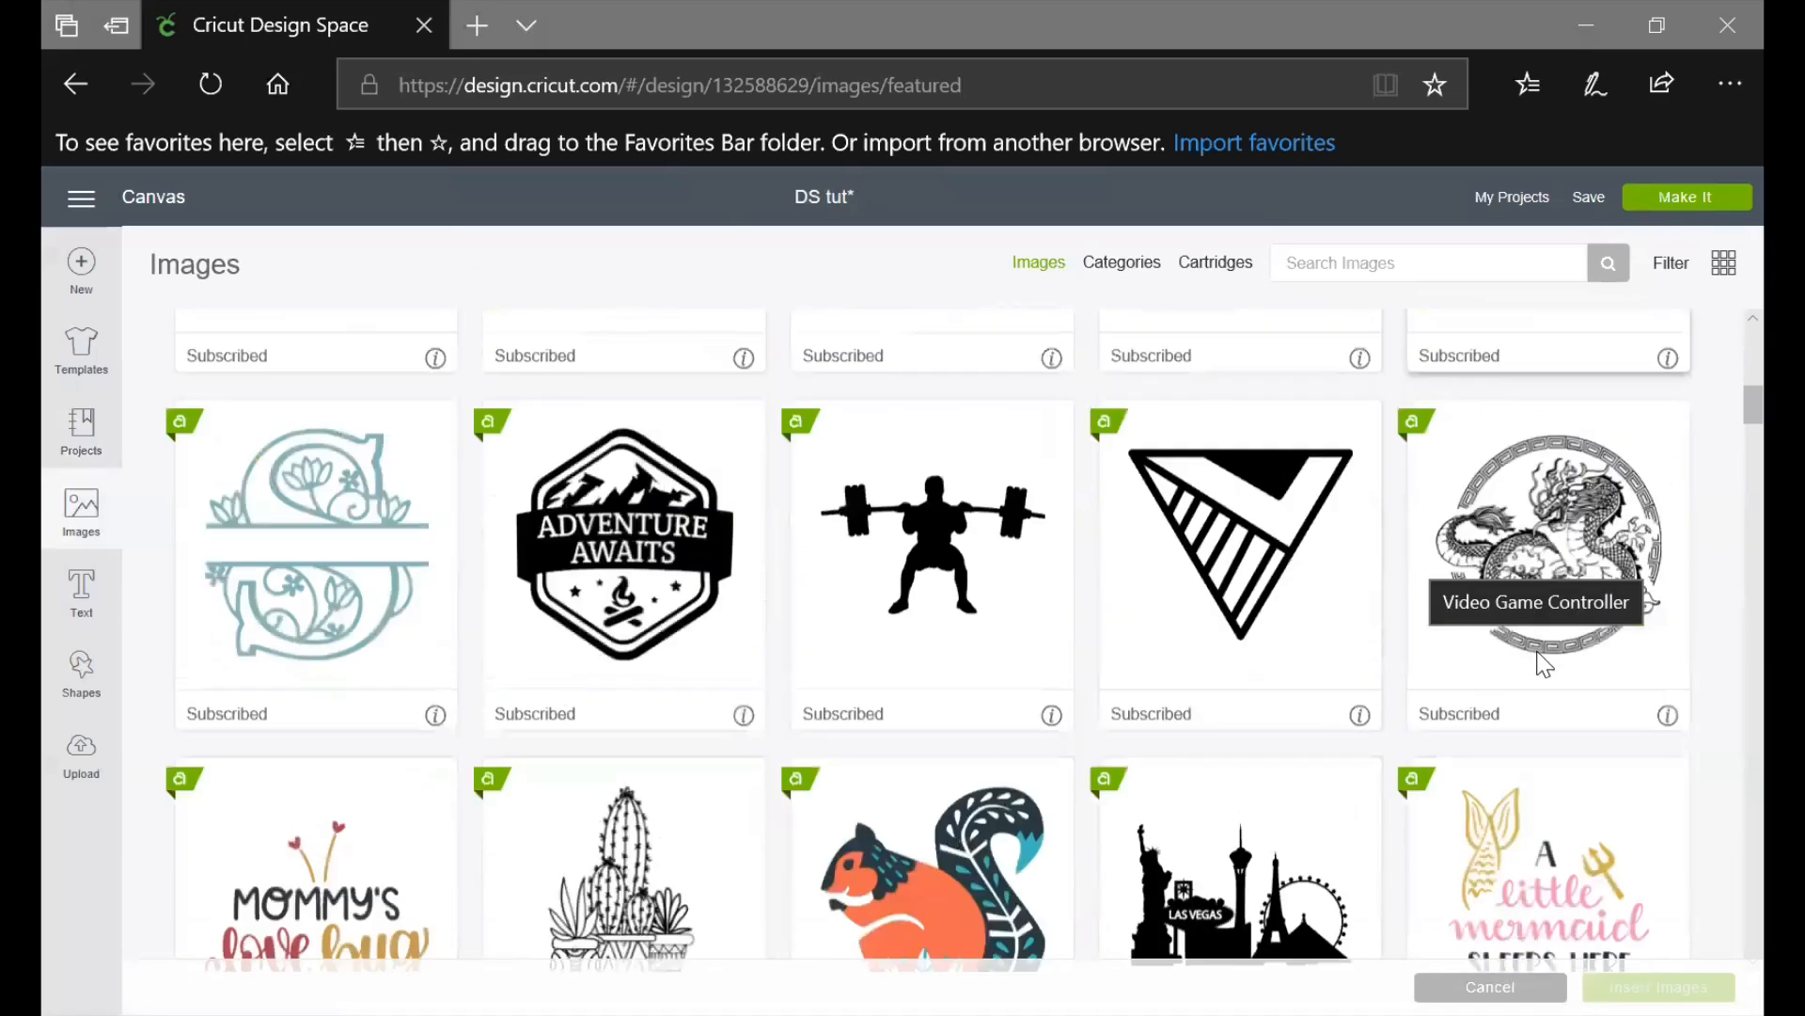
pyautogui.scroll(-6, 1545, 664)
pyautogui.scroll(-4, 1540, 658)
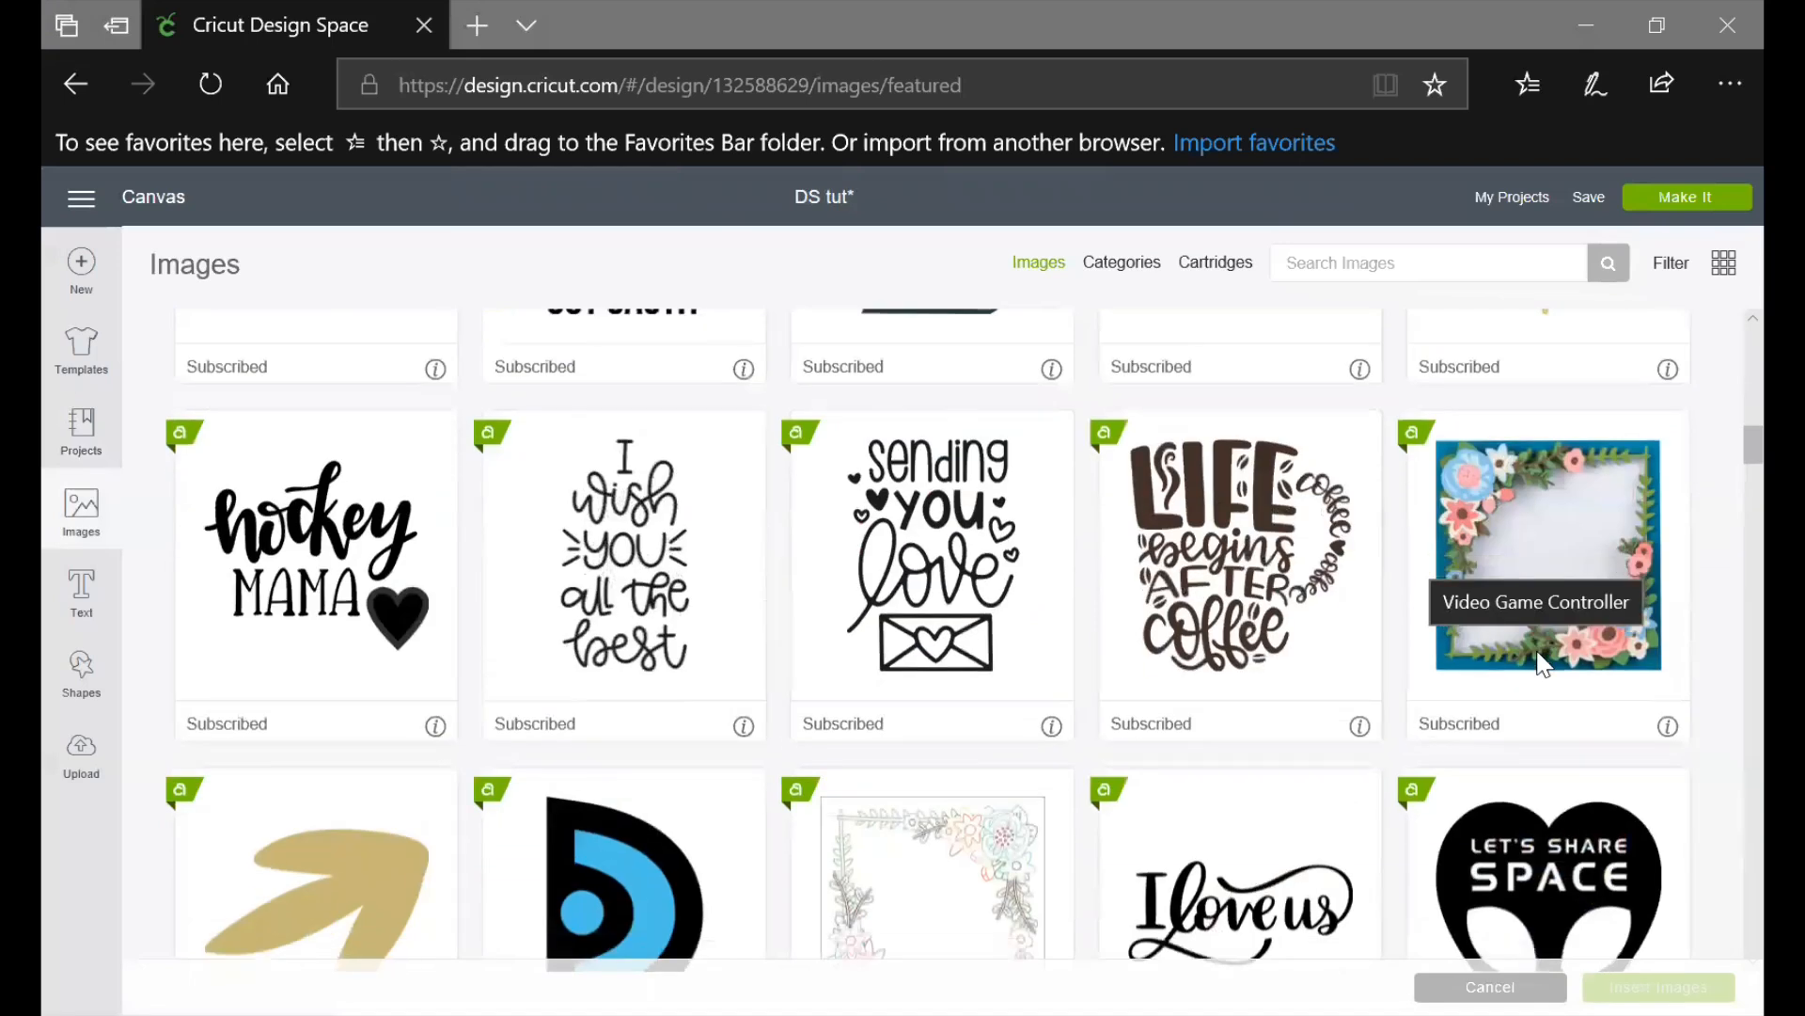
pyautogui.scroll(-3, 1539, 658)
pyautogui.scroll(-3, 1539, 654)
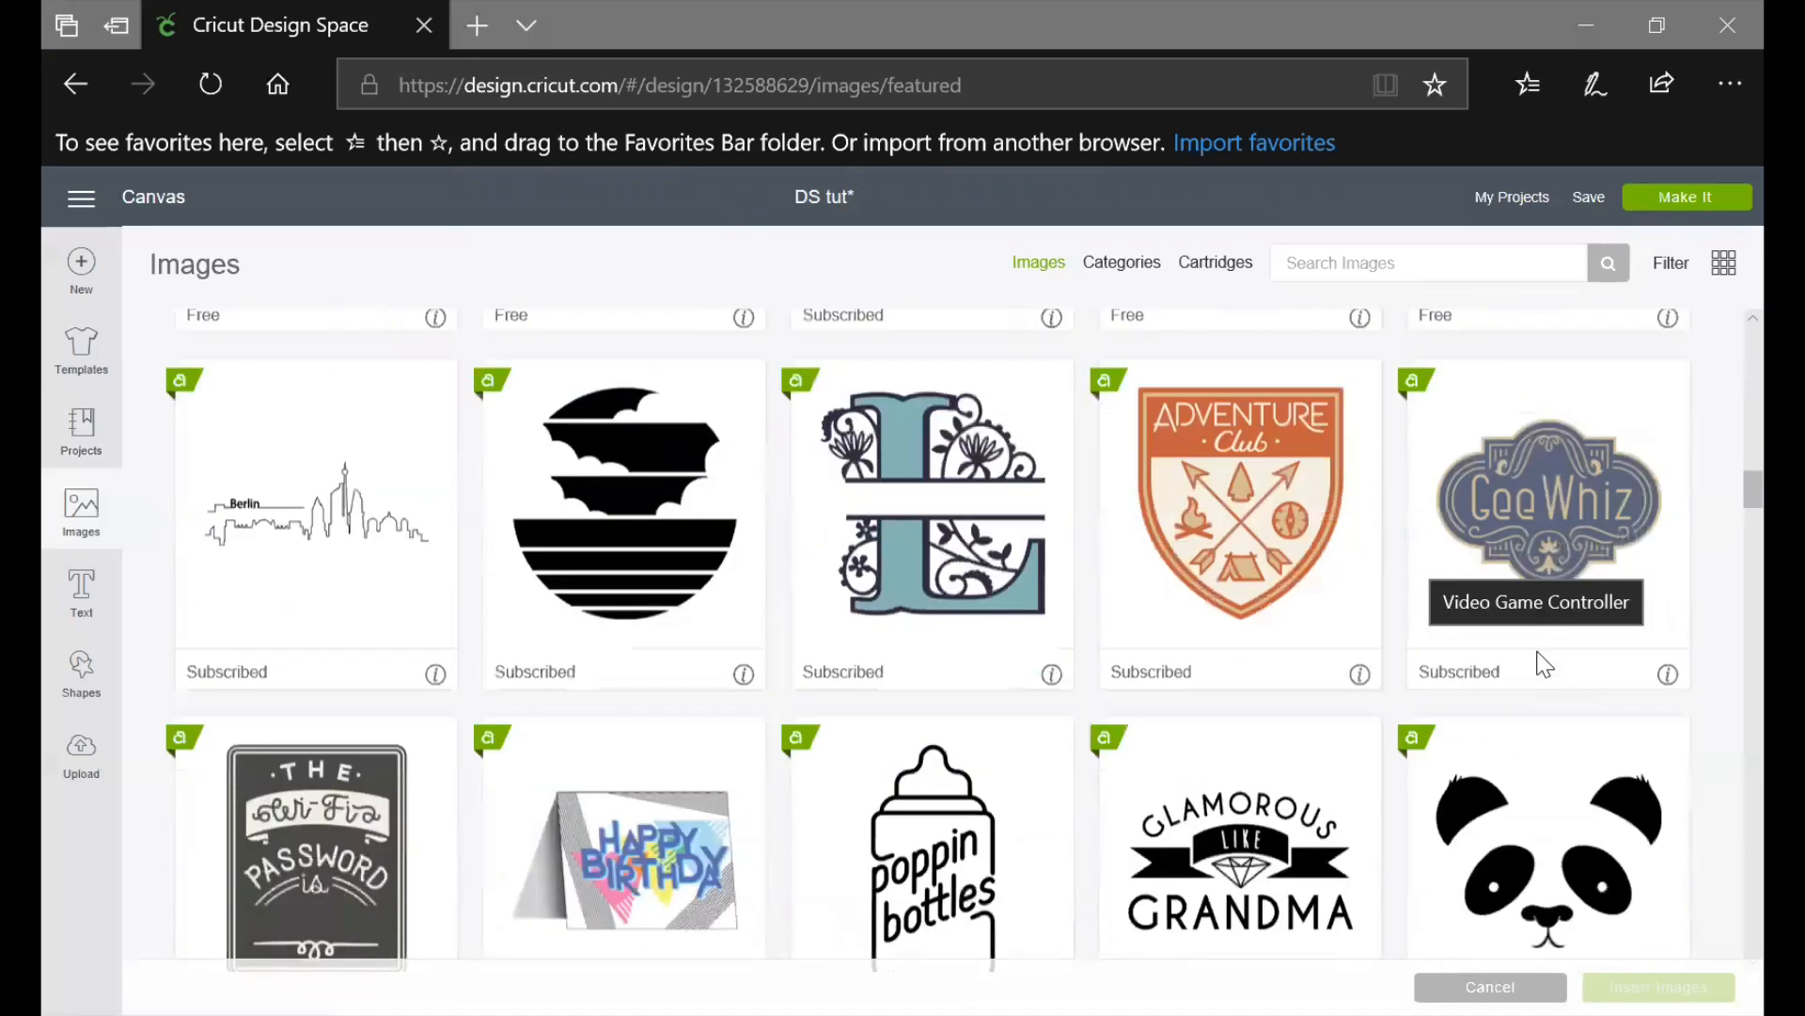
# Return to the start of the featured images, view the black paw print's details, and open its Footprints cartridge
pyautogui.scroll(8, 1538, 654)
pyautogui.scroll(13, 1545, 664)
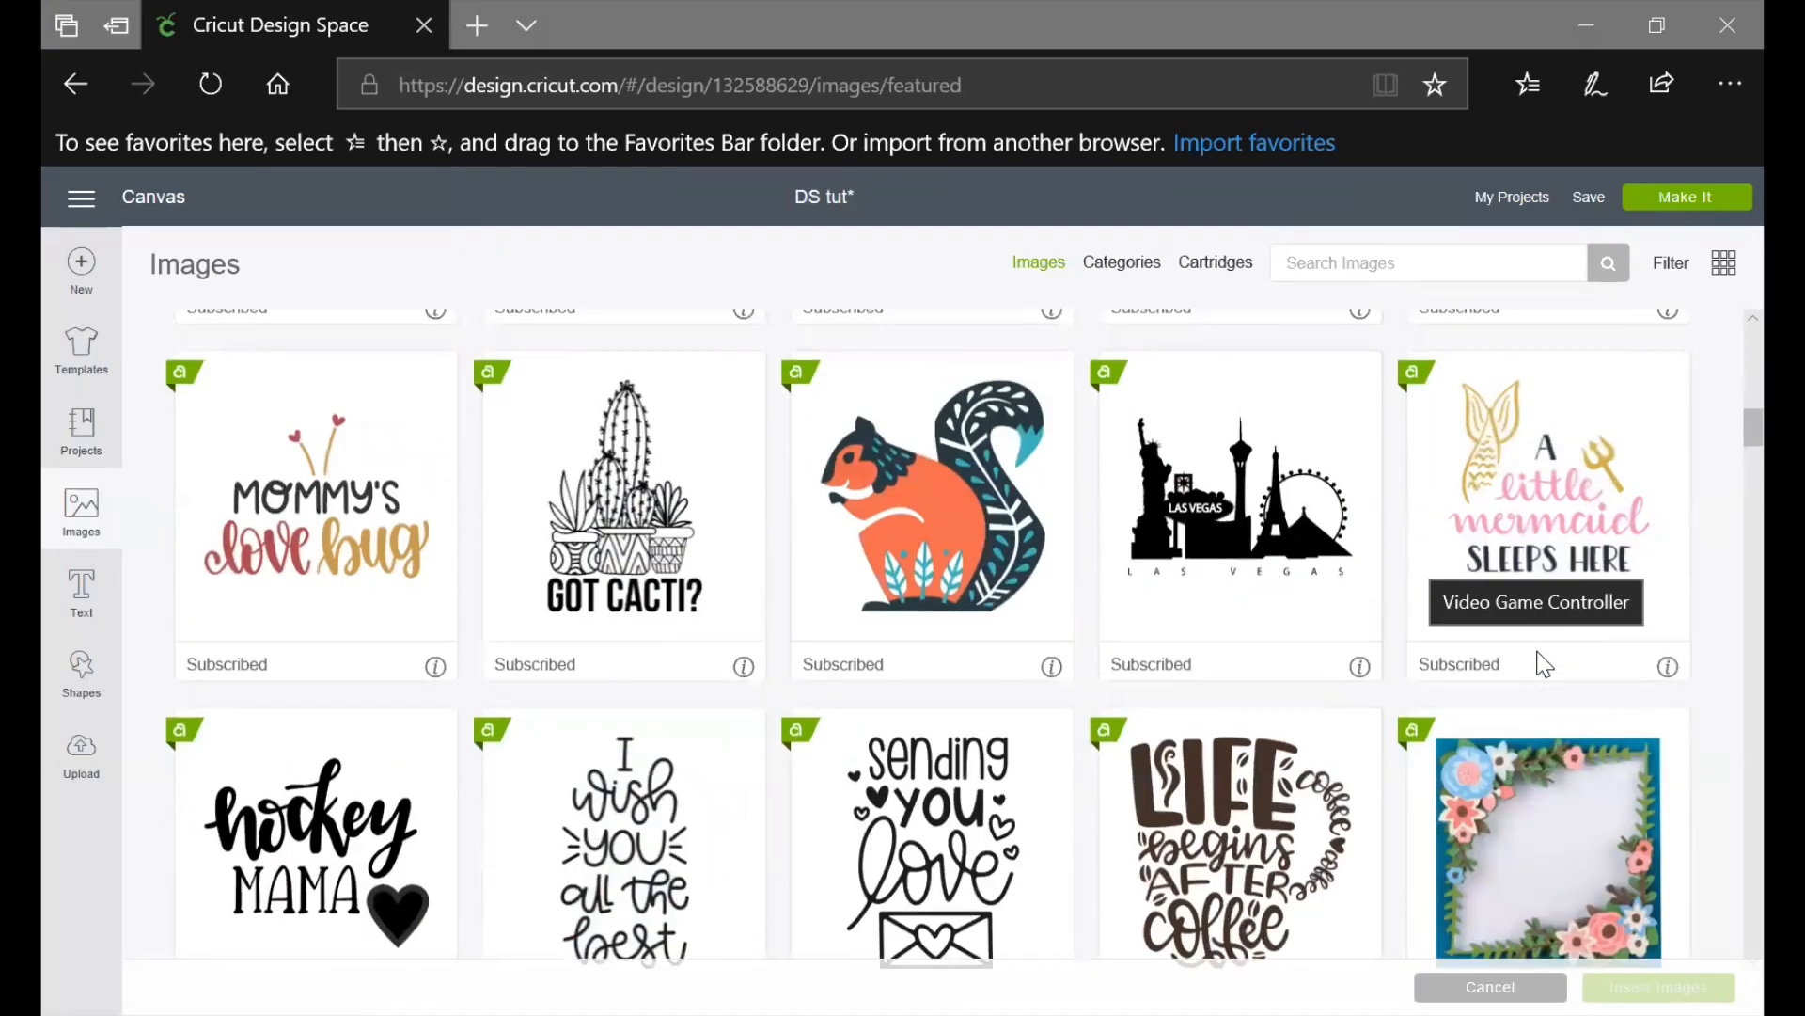
pyautogui.scroll(4, 1542, 661)
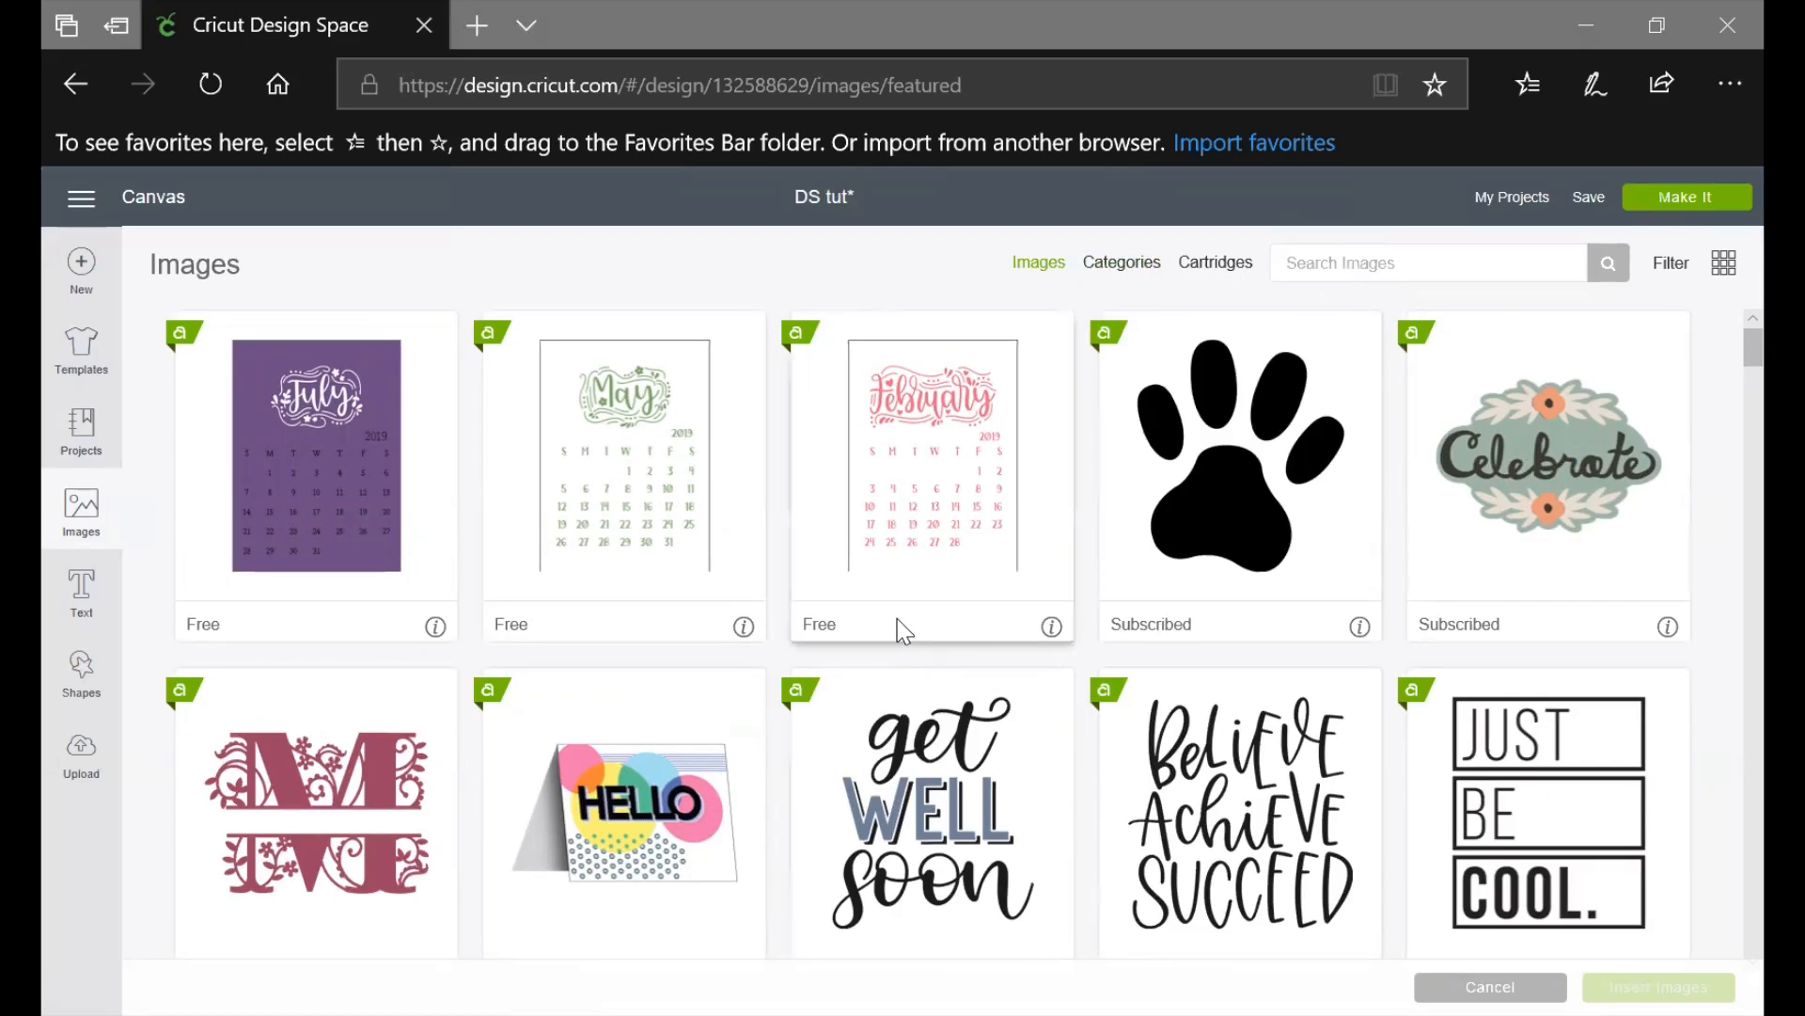
pyautogui.scroll(-1, 903, 630)
pyautogui.scroll(1, 903, 630)
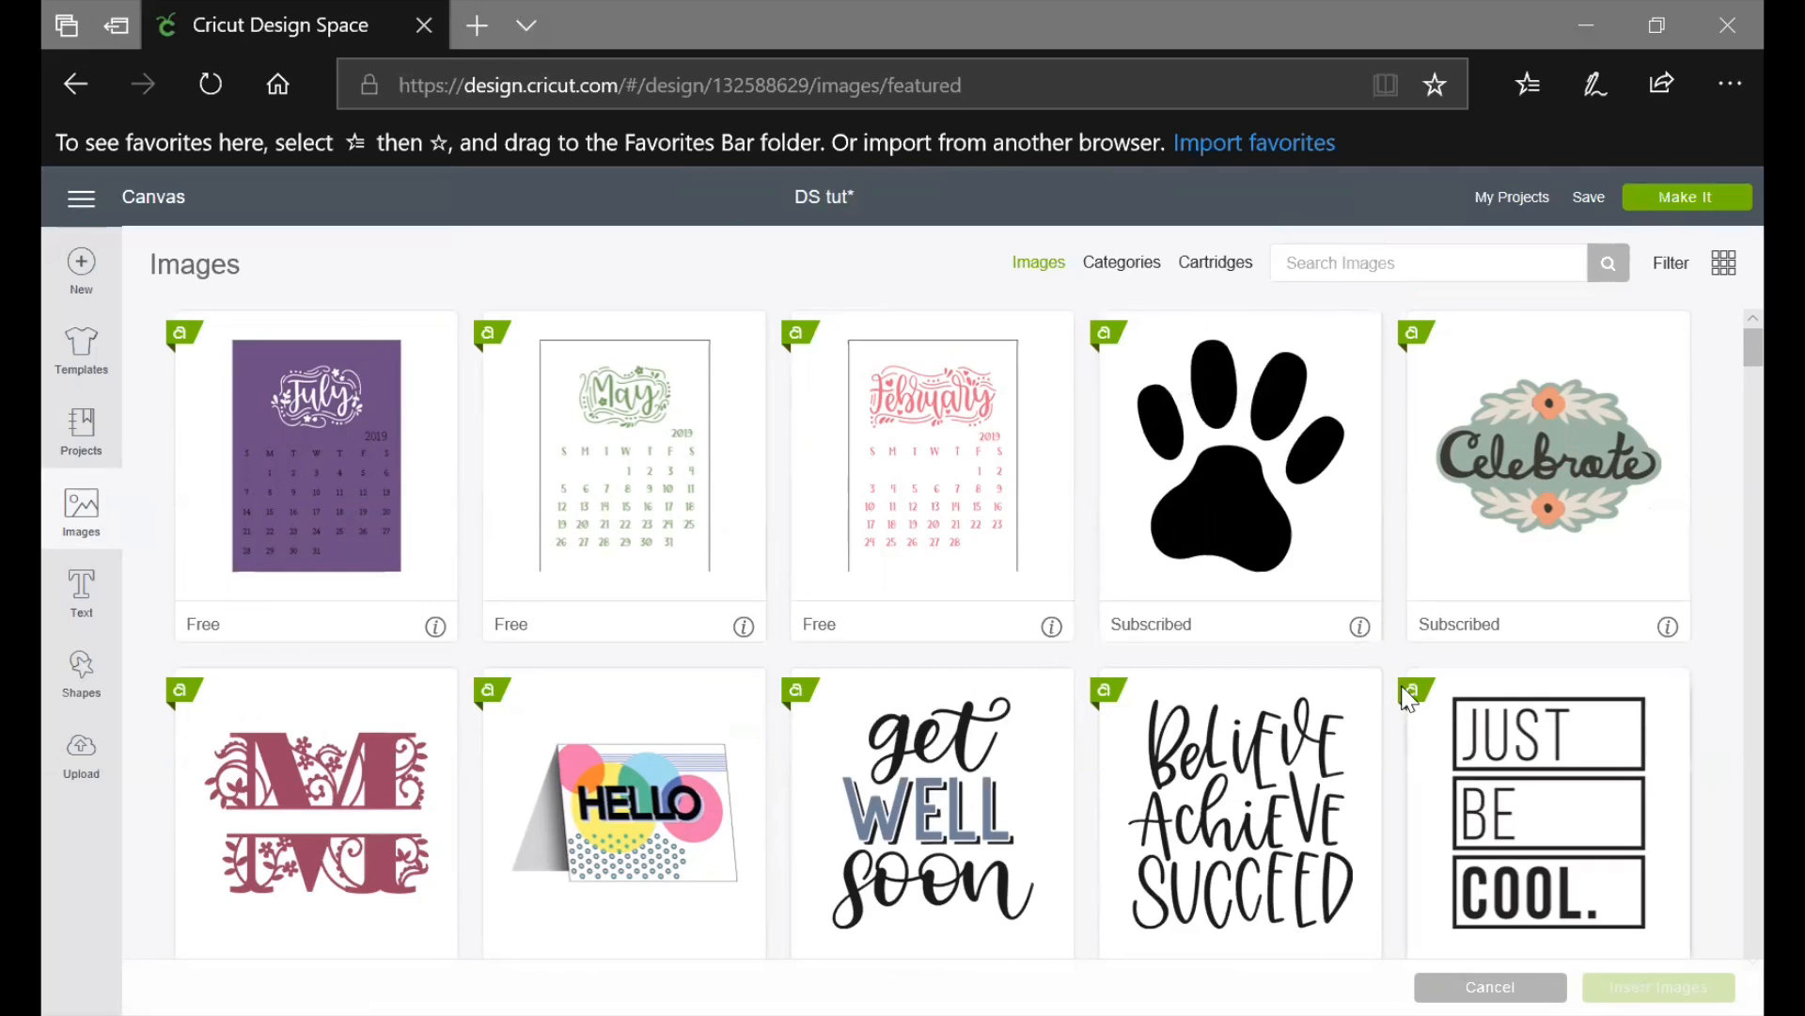
pyautogui.click(1360, 630)
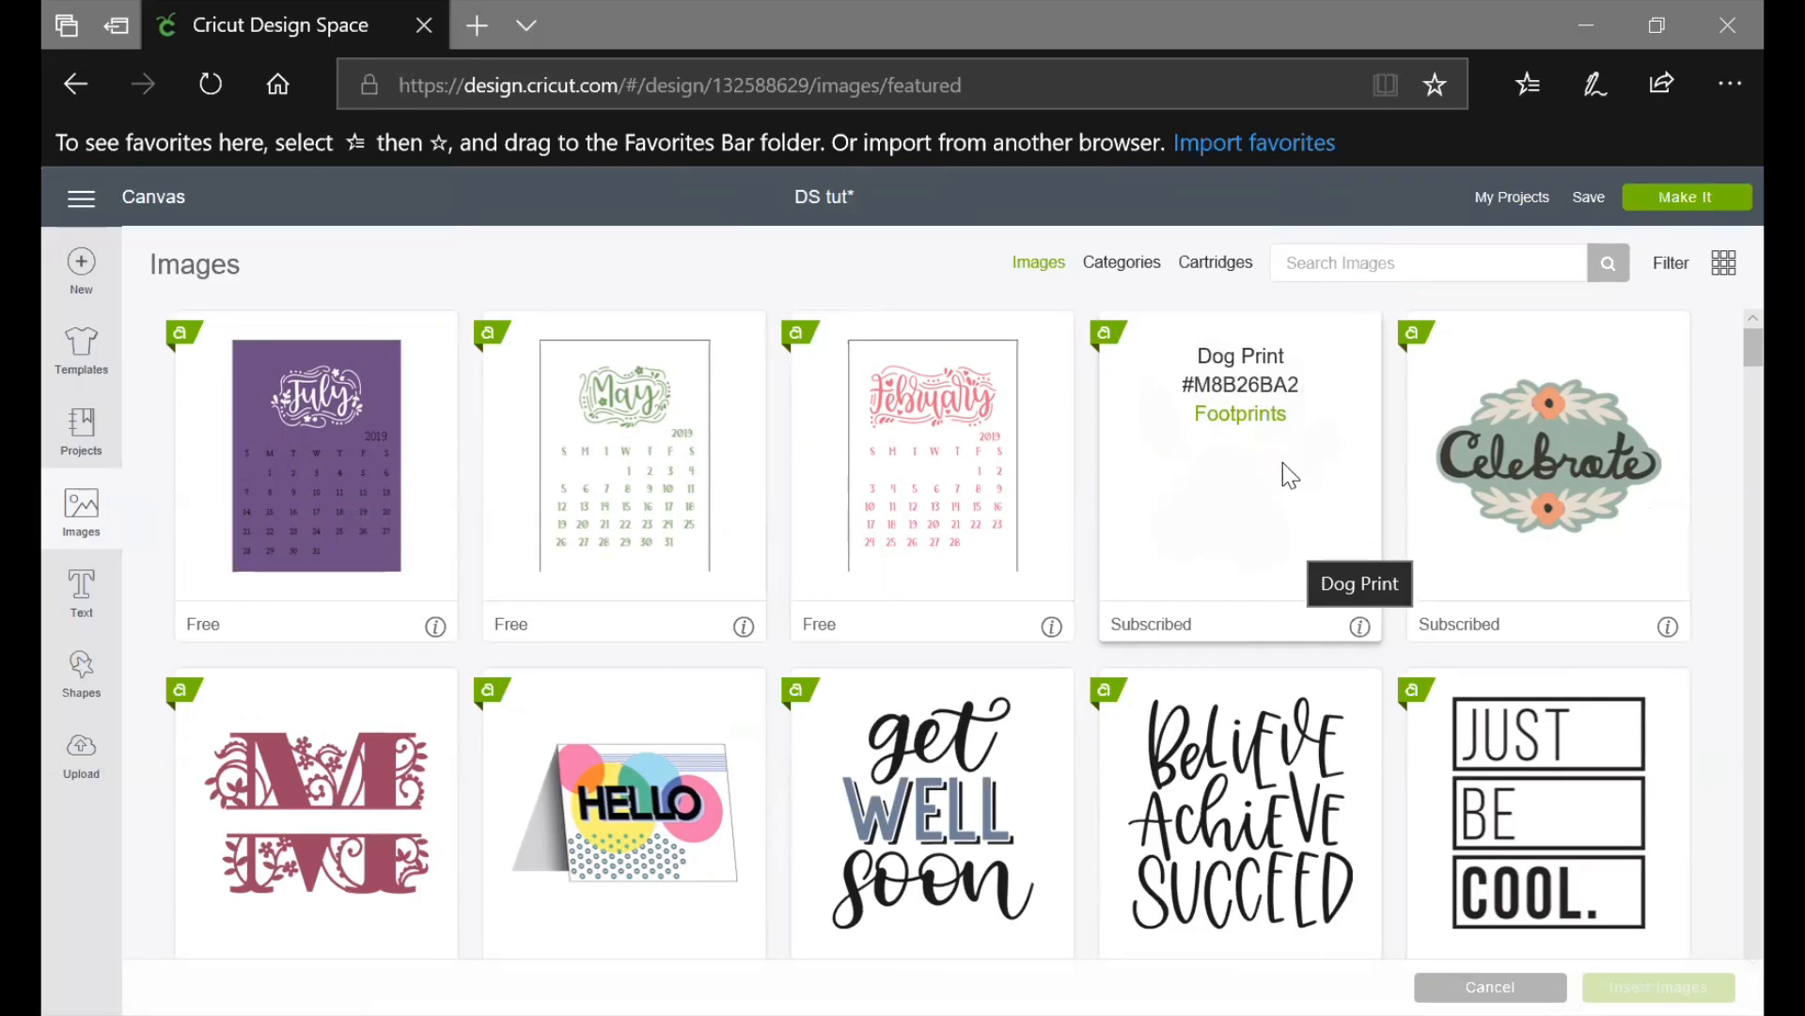
pyautogui.click(1241, 418)
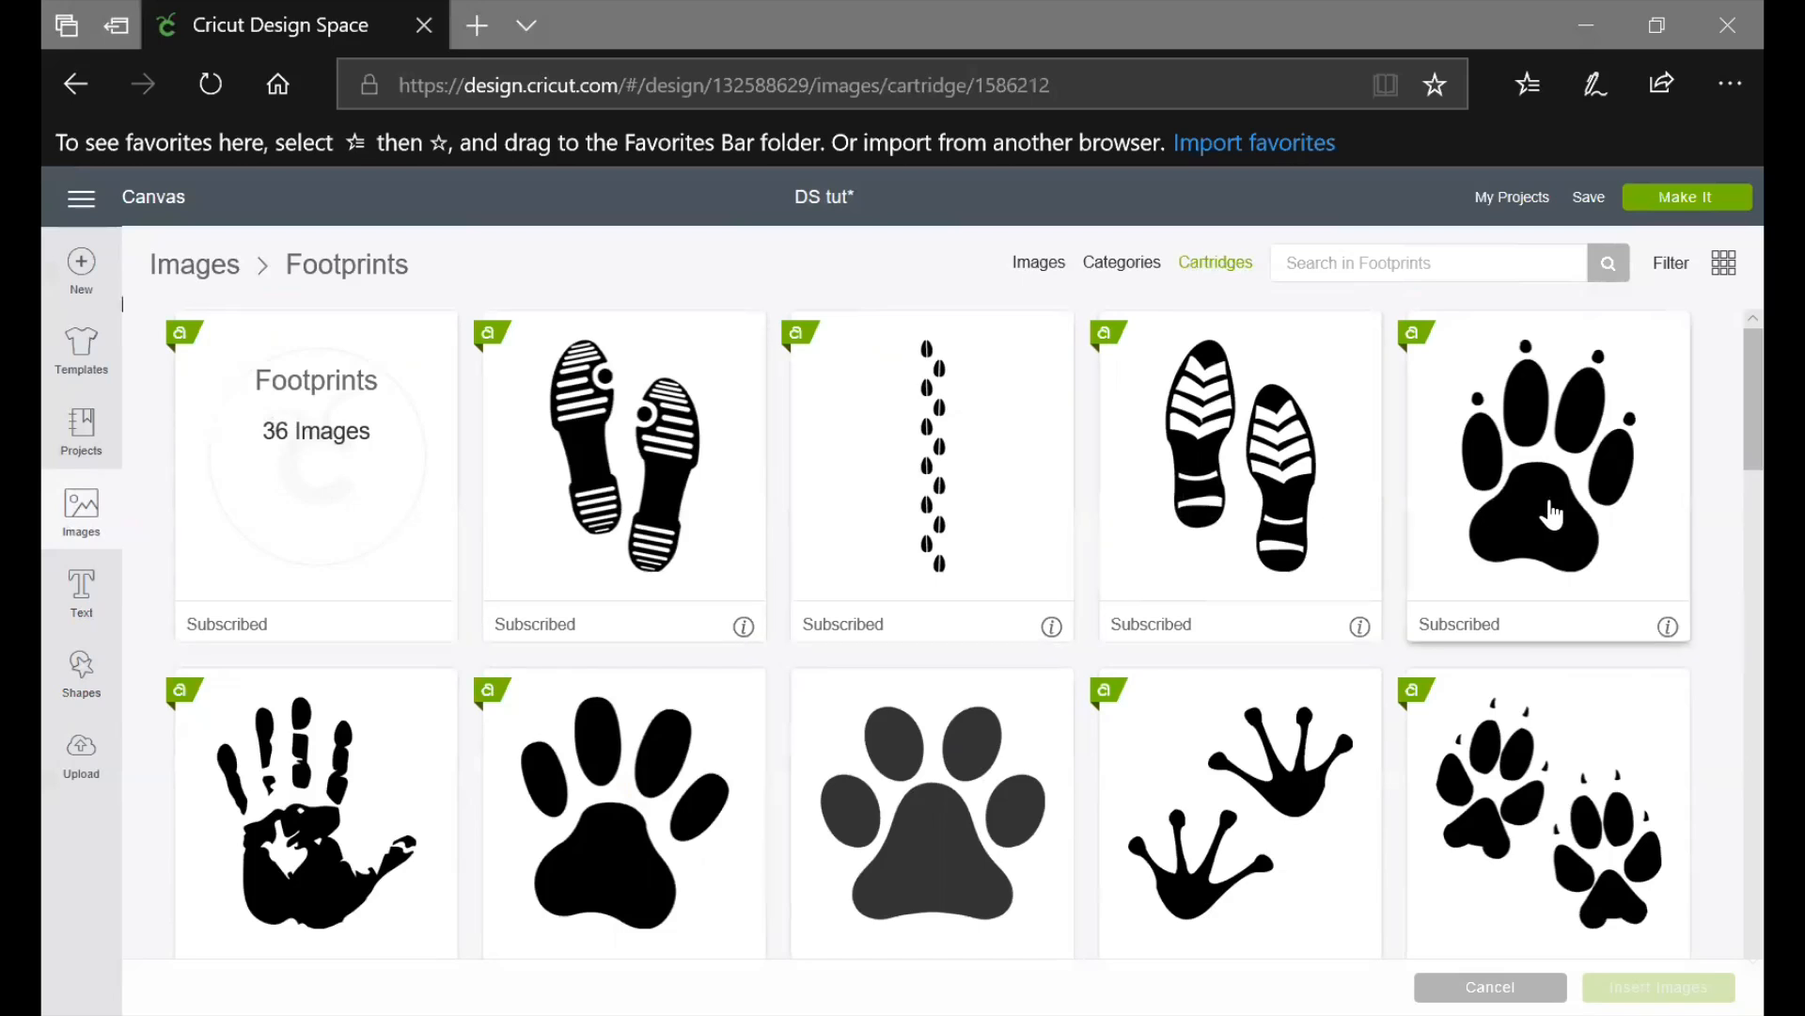
# Look through all the images in the Footprints cartridge and go back to the featured images
pyautogui.scroll(-3, 1547, 512)
pyautogui.scroll(-10, 1552, 512)
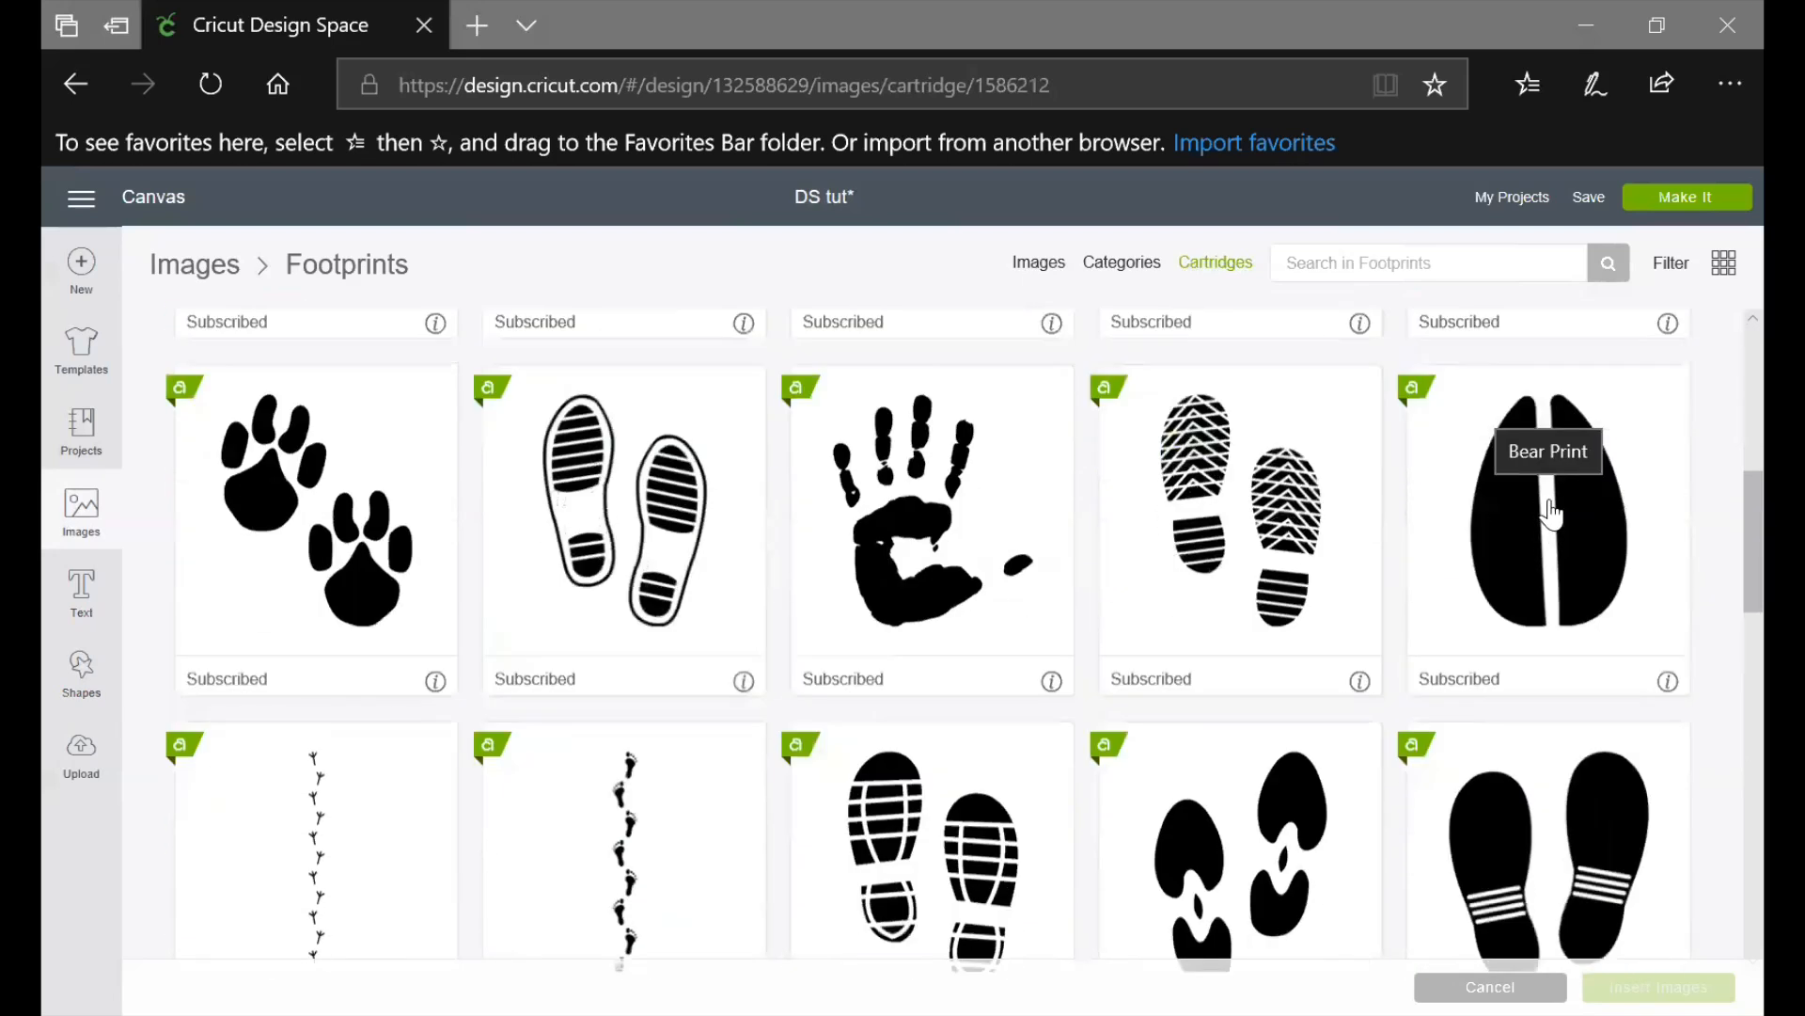
pyautogui.scroll(-3, 1552, 514)
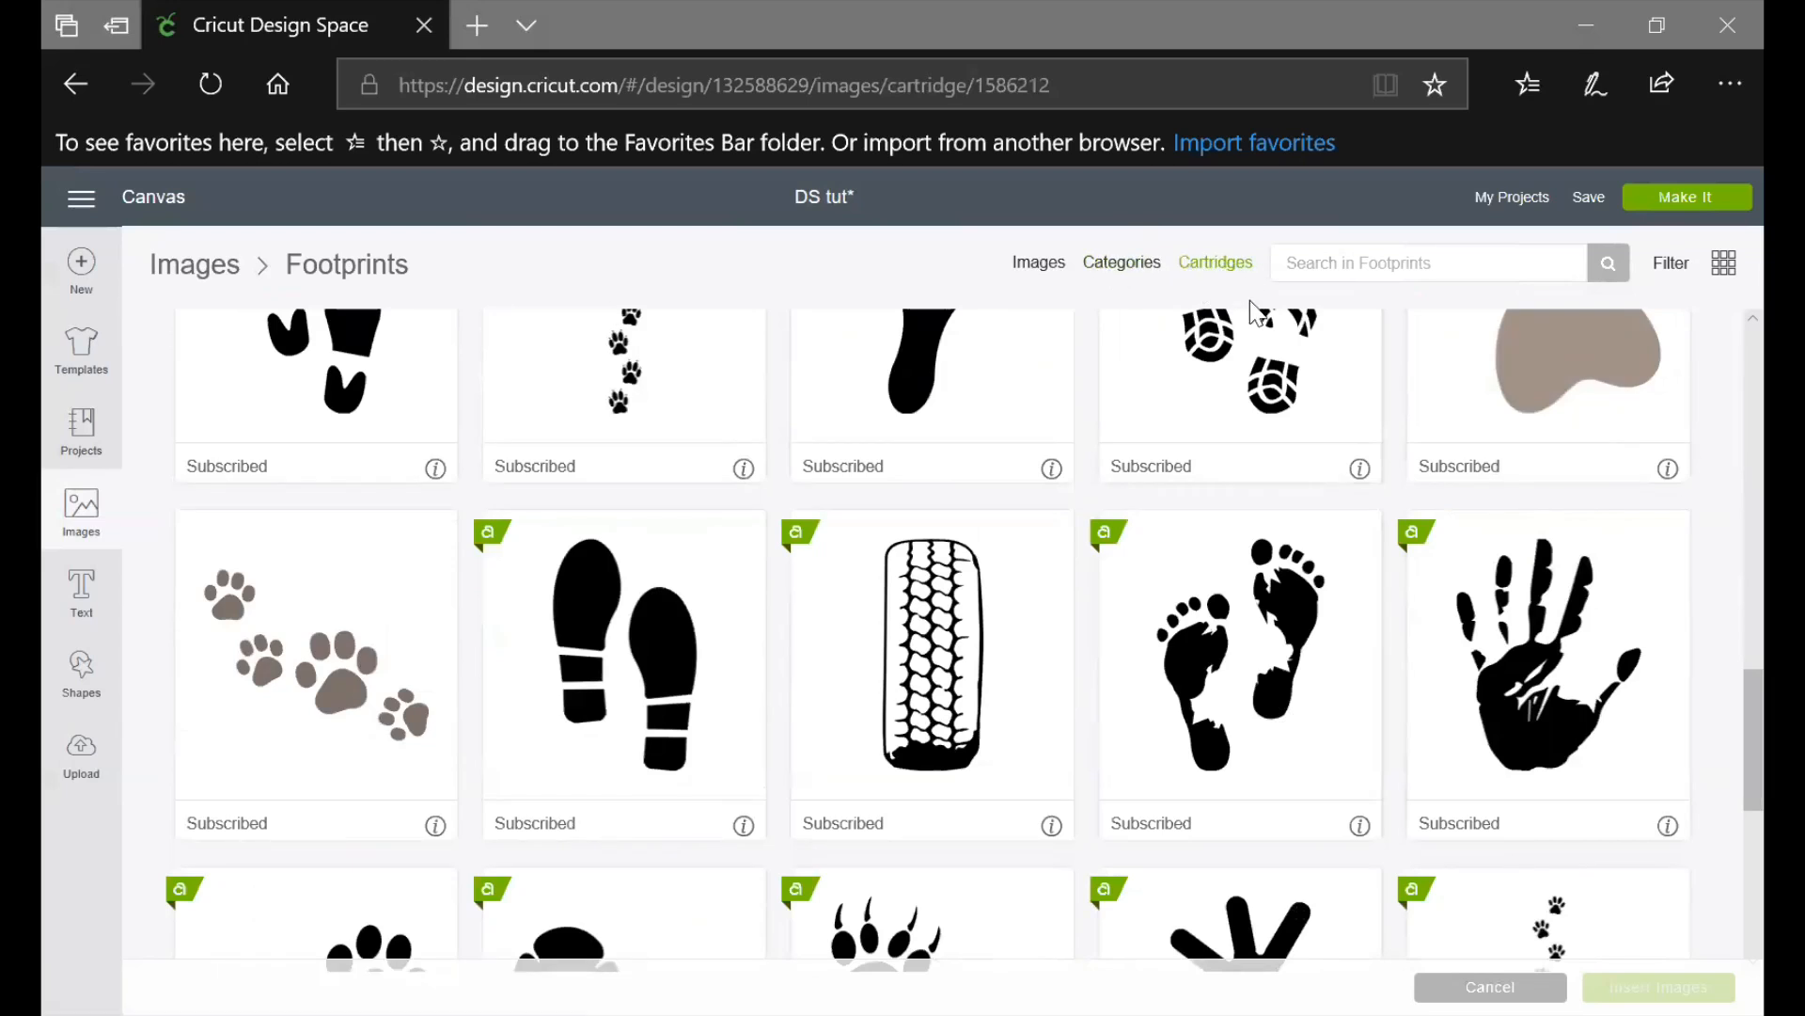
pyautogui.scroll(-2, 1186, 459)
pyautogui.scroll(-10, 1187, 459)
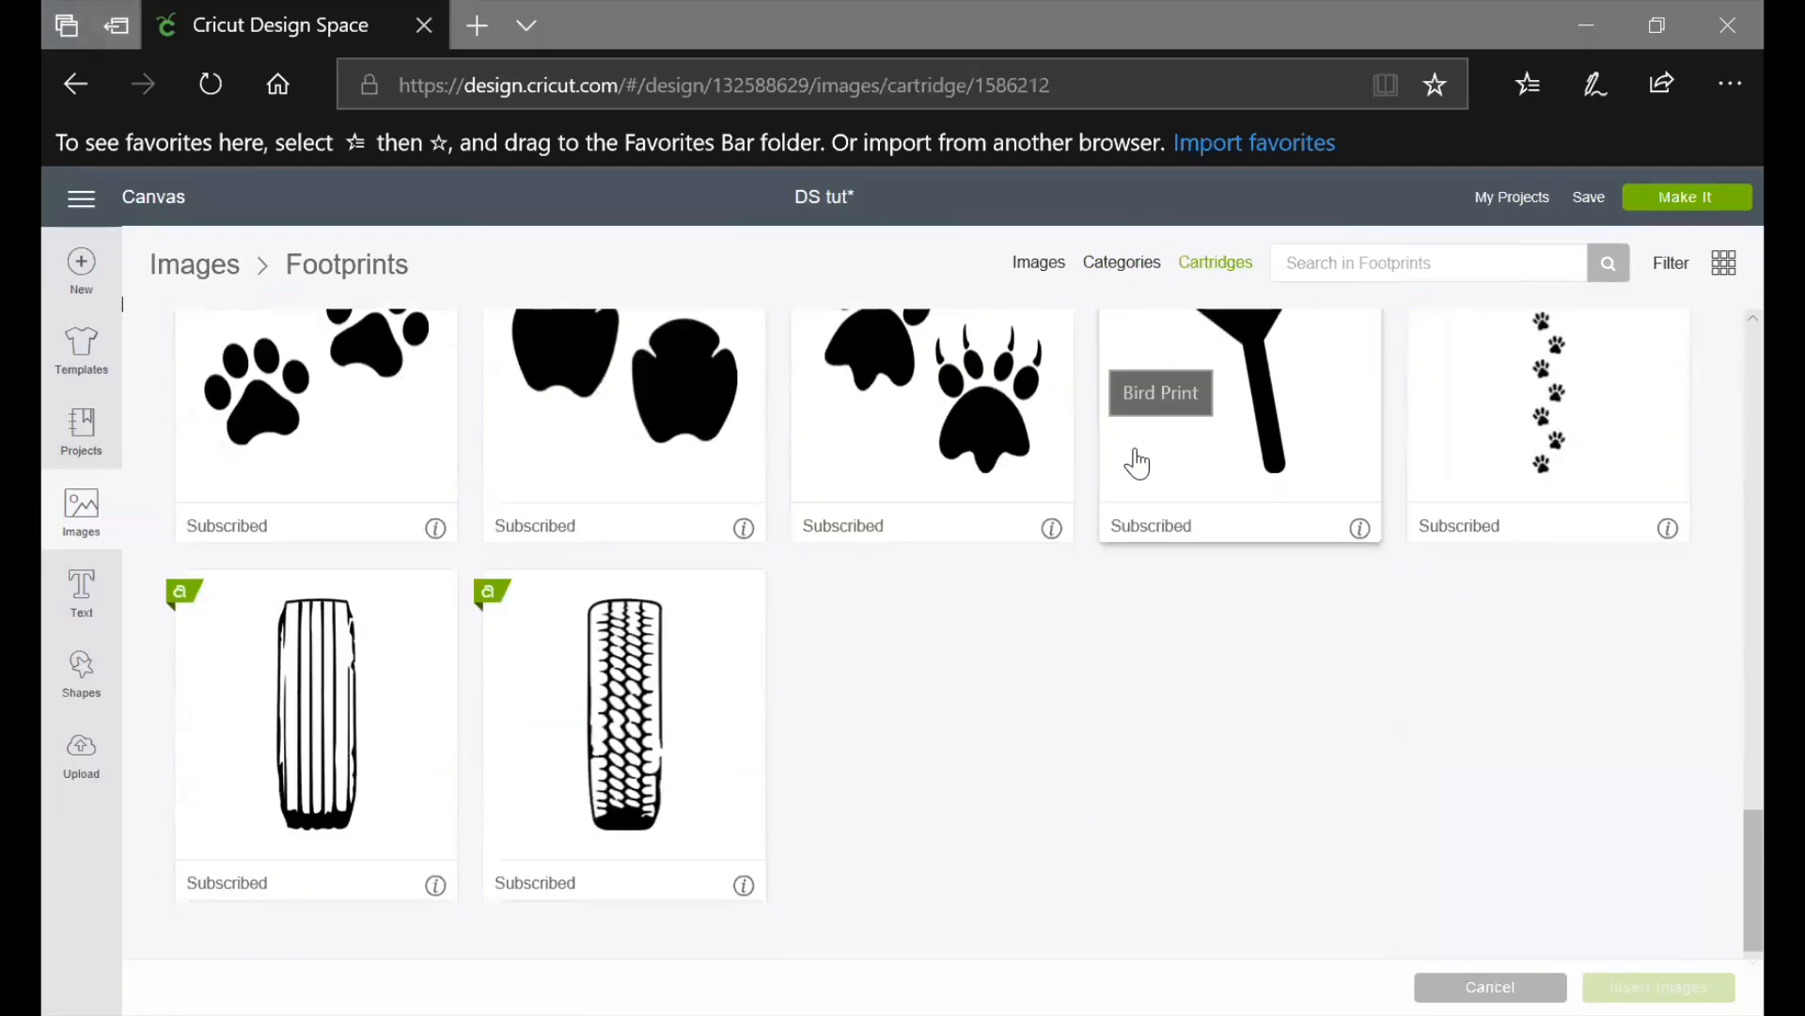
pyautogui.scroll(15, 1129, 456)
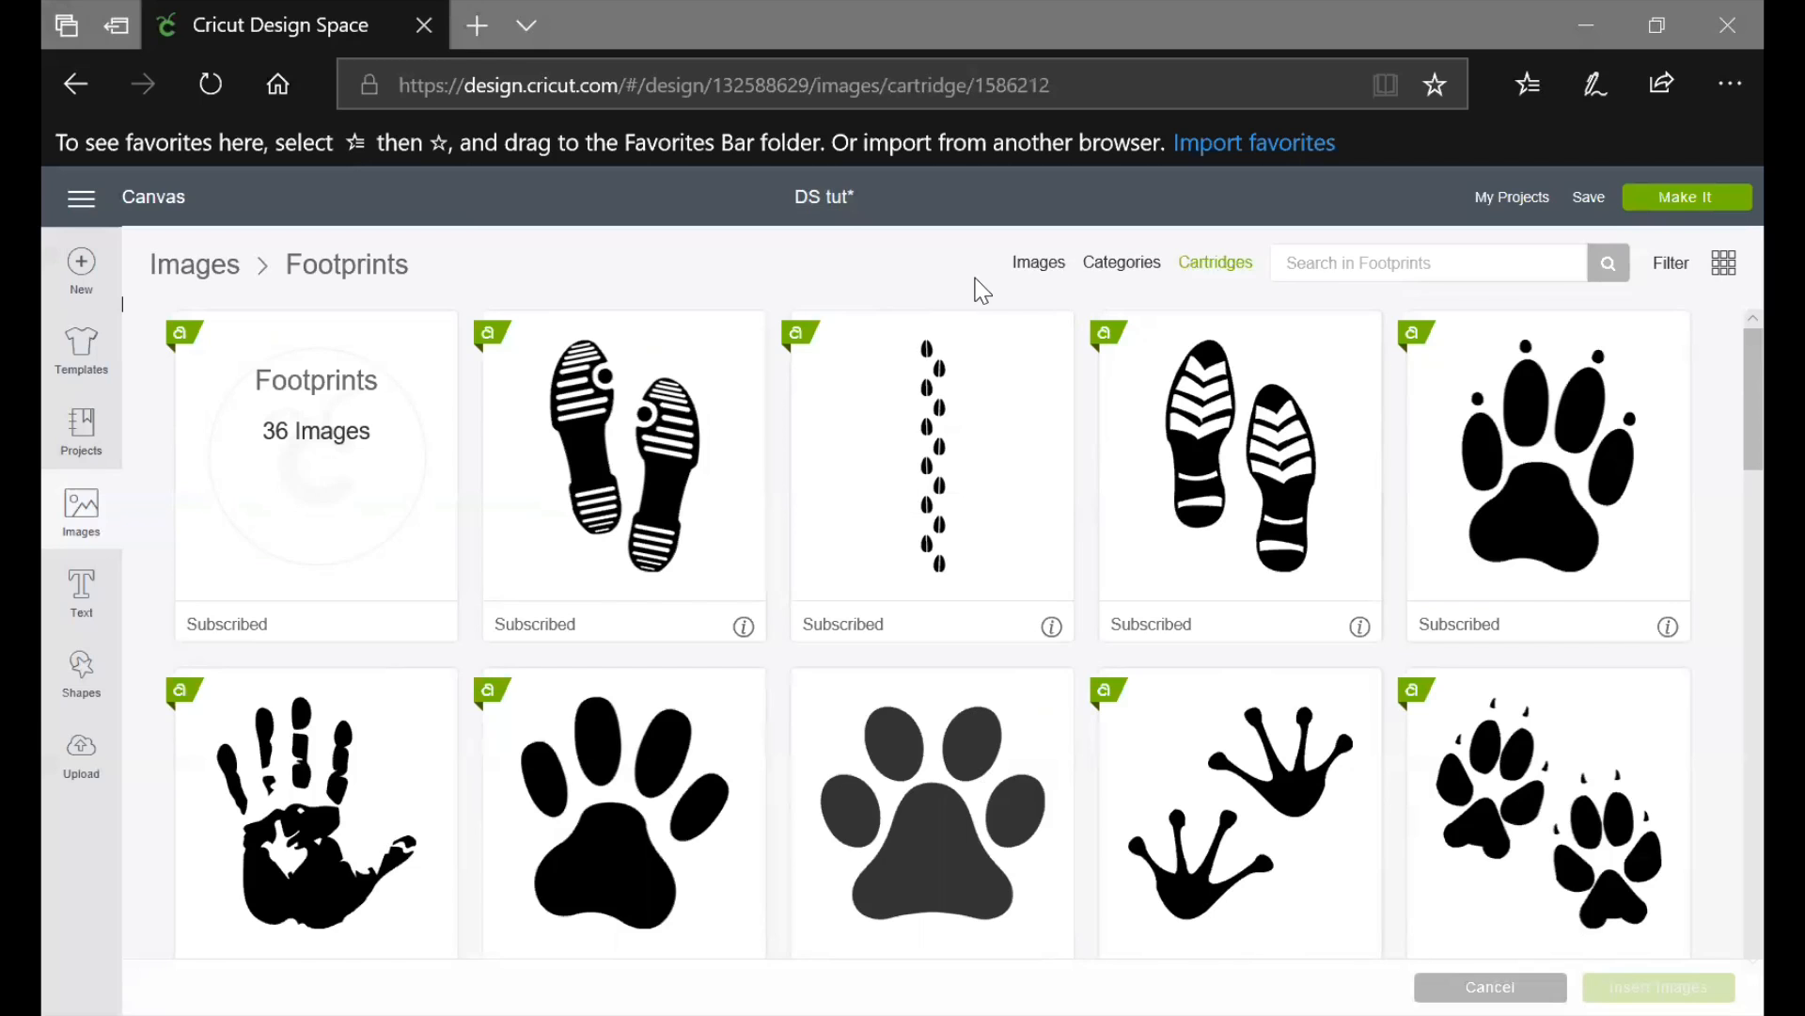
pyautogui.click(1041, 270)
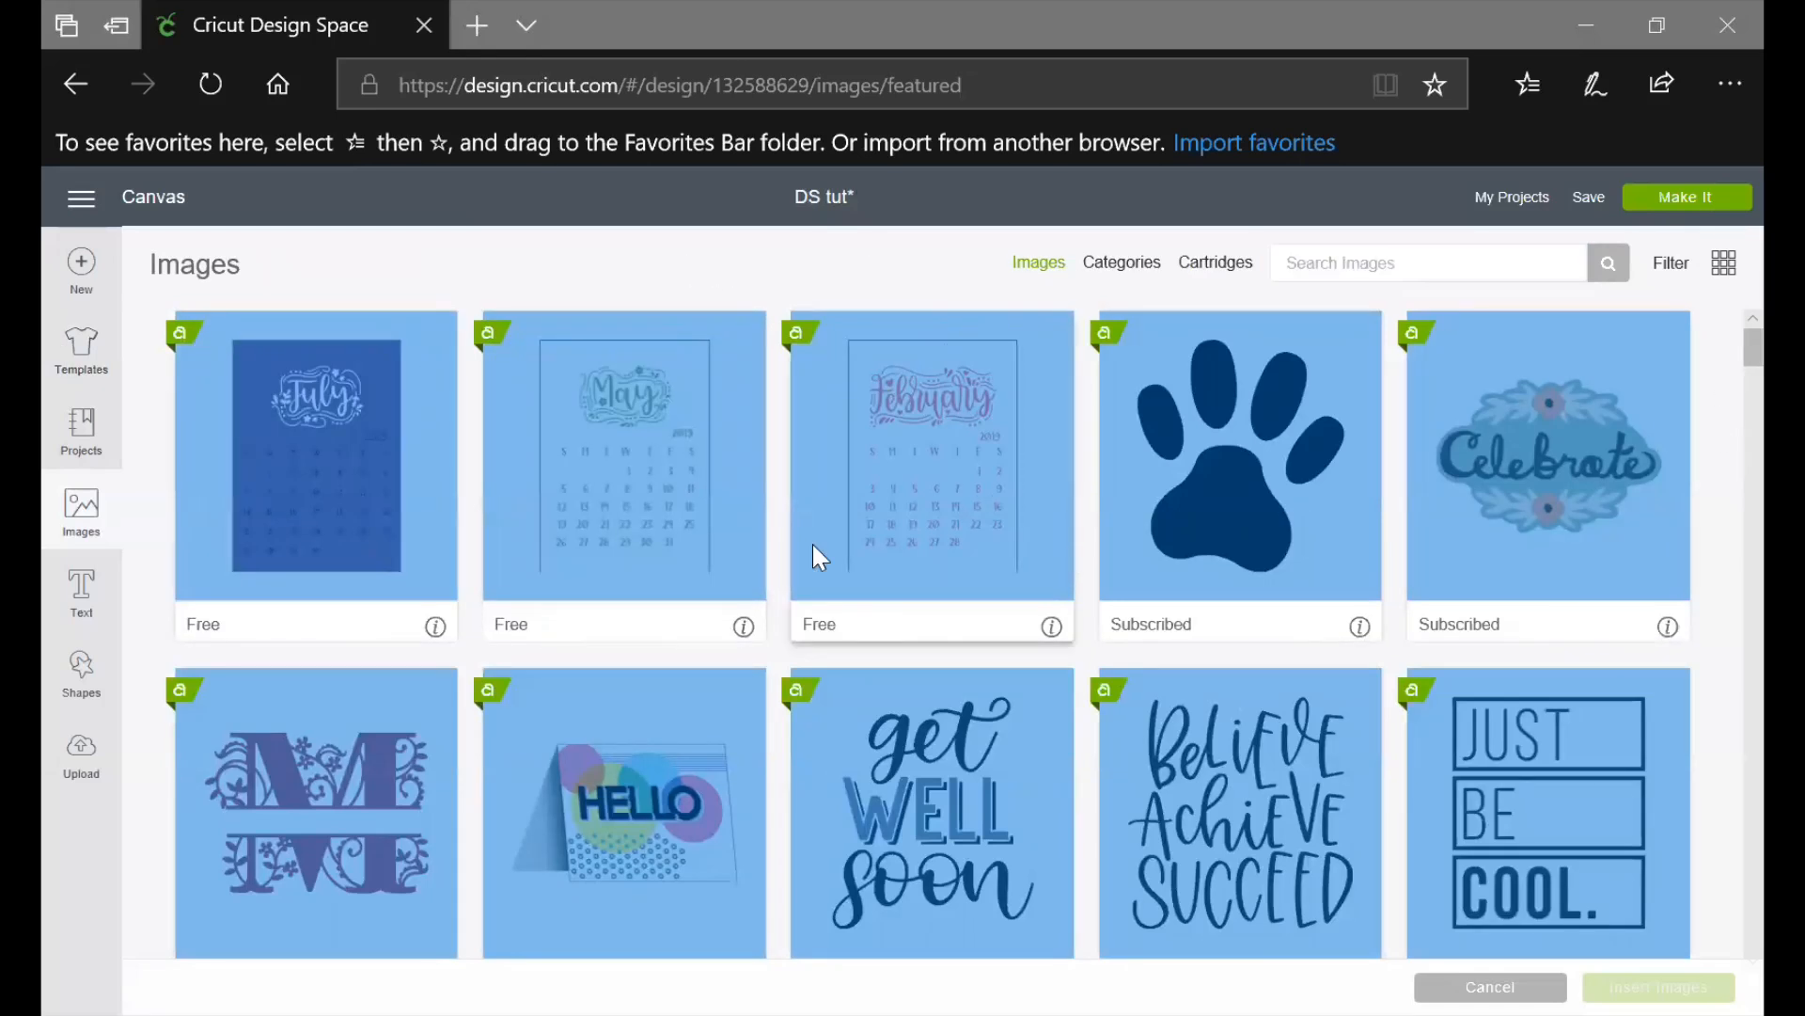
# Search the image library for "wine" and look through the matching designs down to the wine glass silhouettes
pyautogui.click(1352, 264)
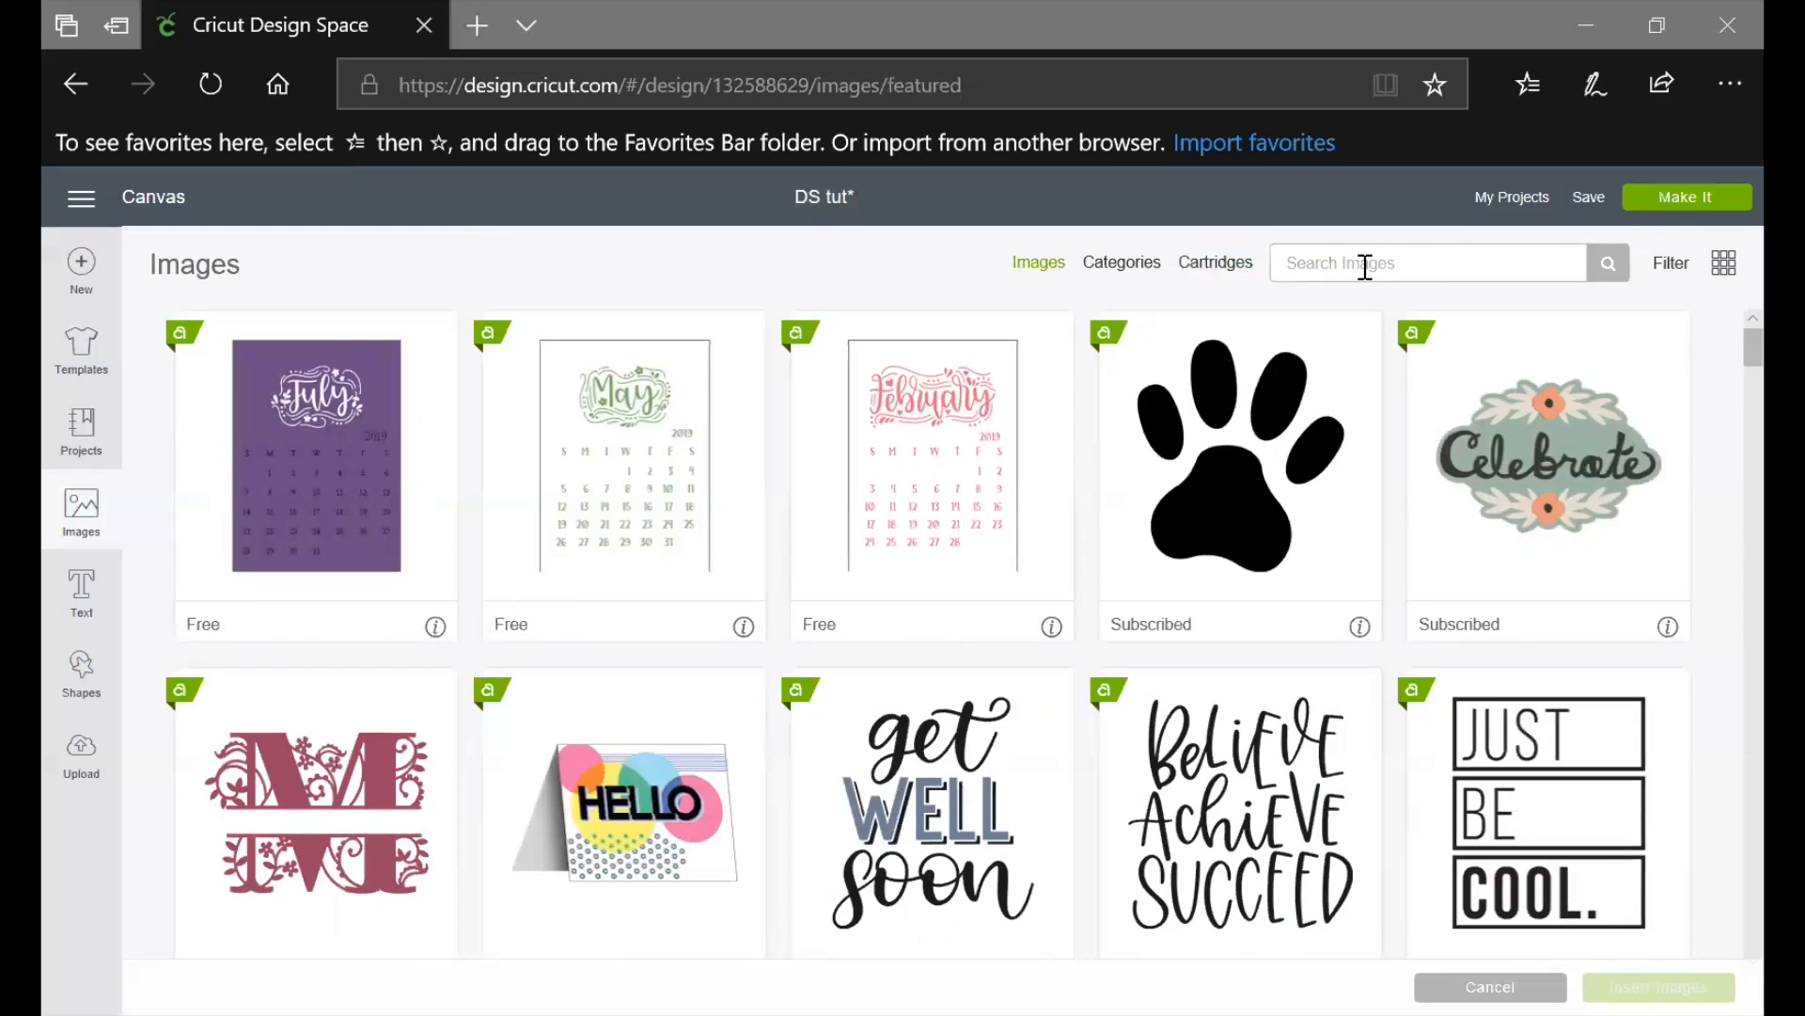
pyautogui.write('wine')
pyautogui.press('Return')
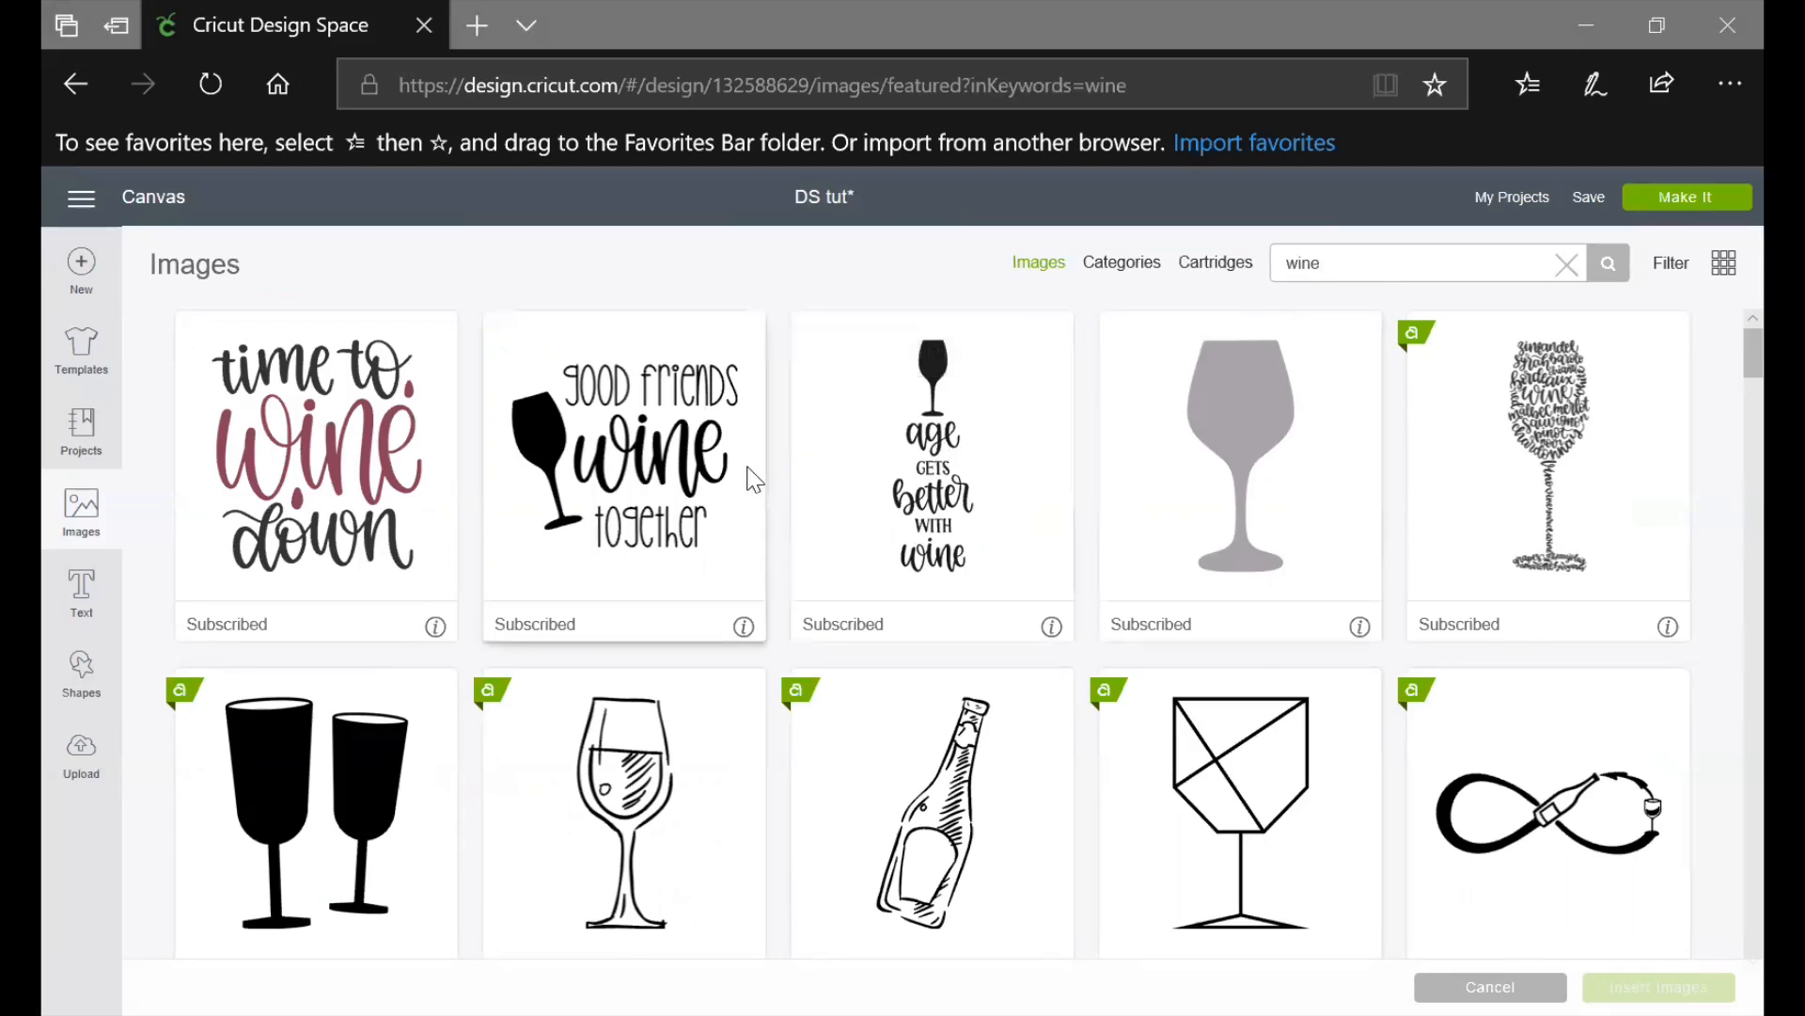
pyautogui.scroll(-4, 685, 487)
pyautogui.scroll(-15, 685, 488)
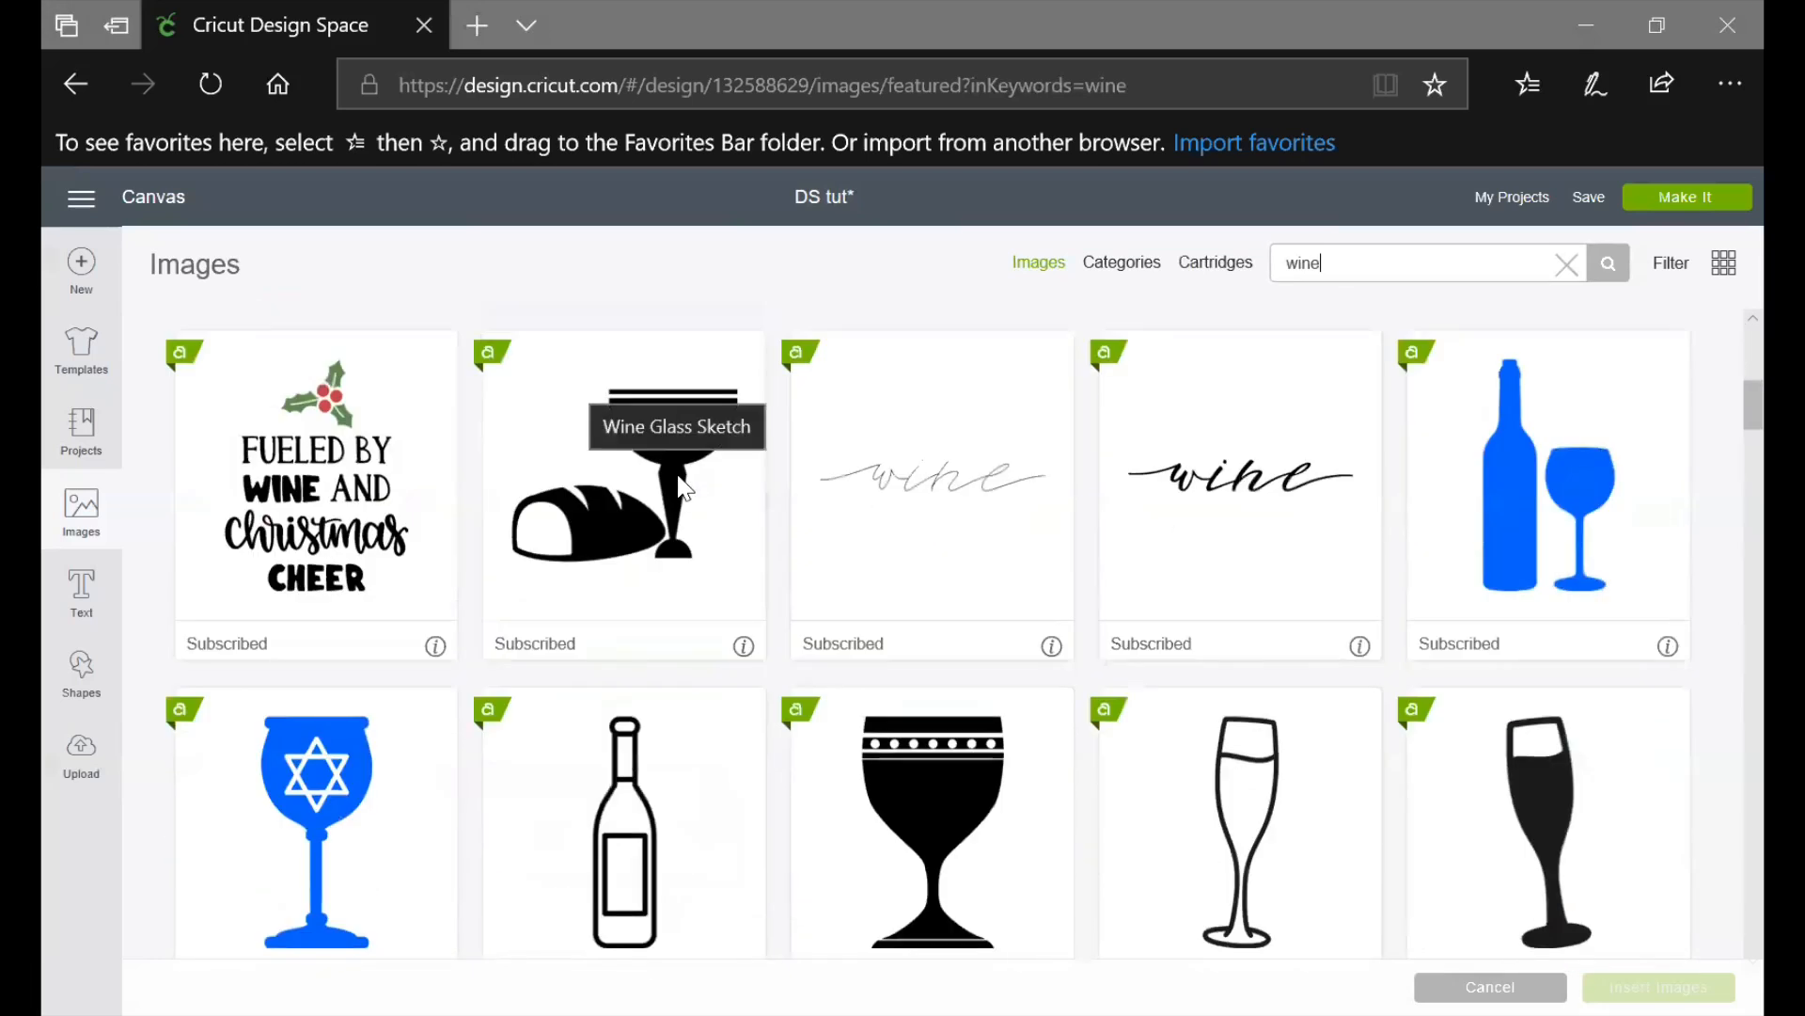
pyautogui.scroll(-8, 684, 487)
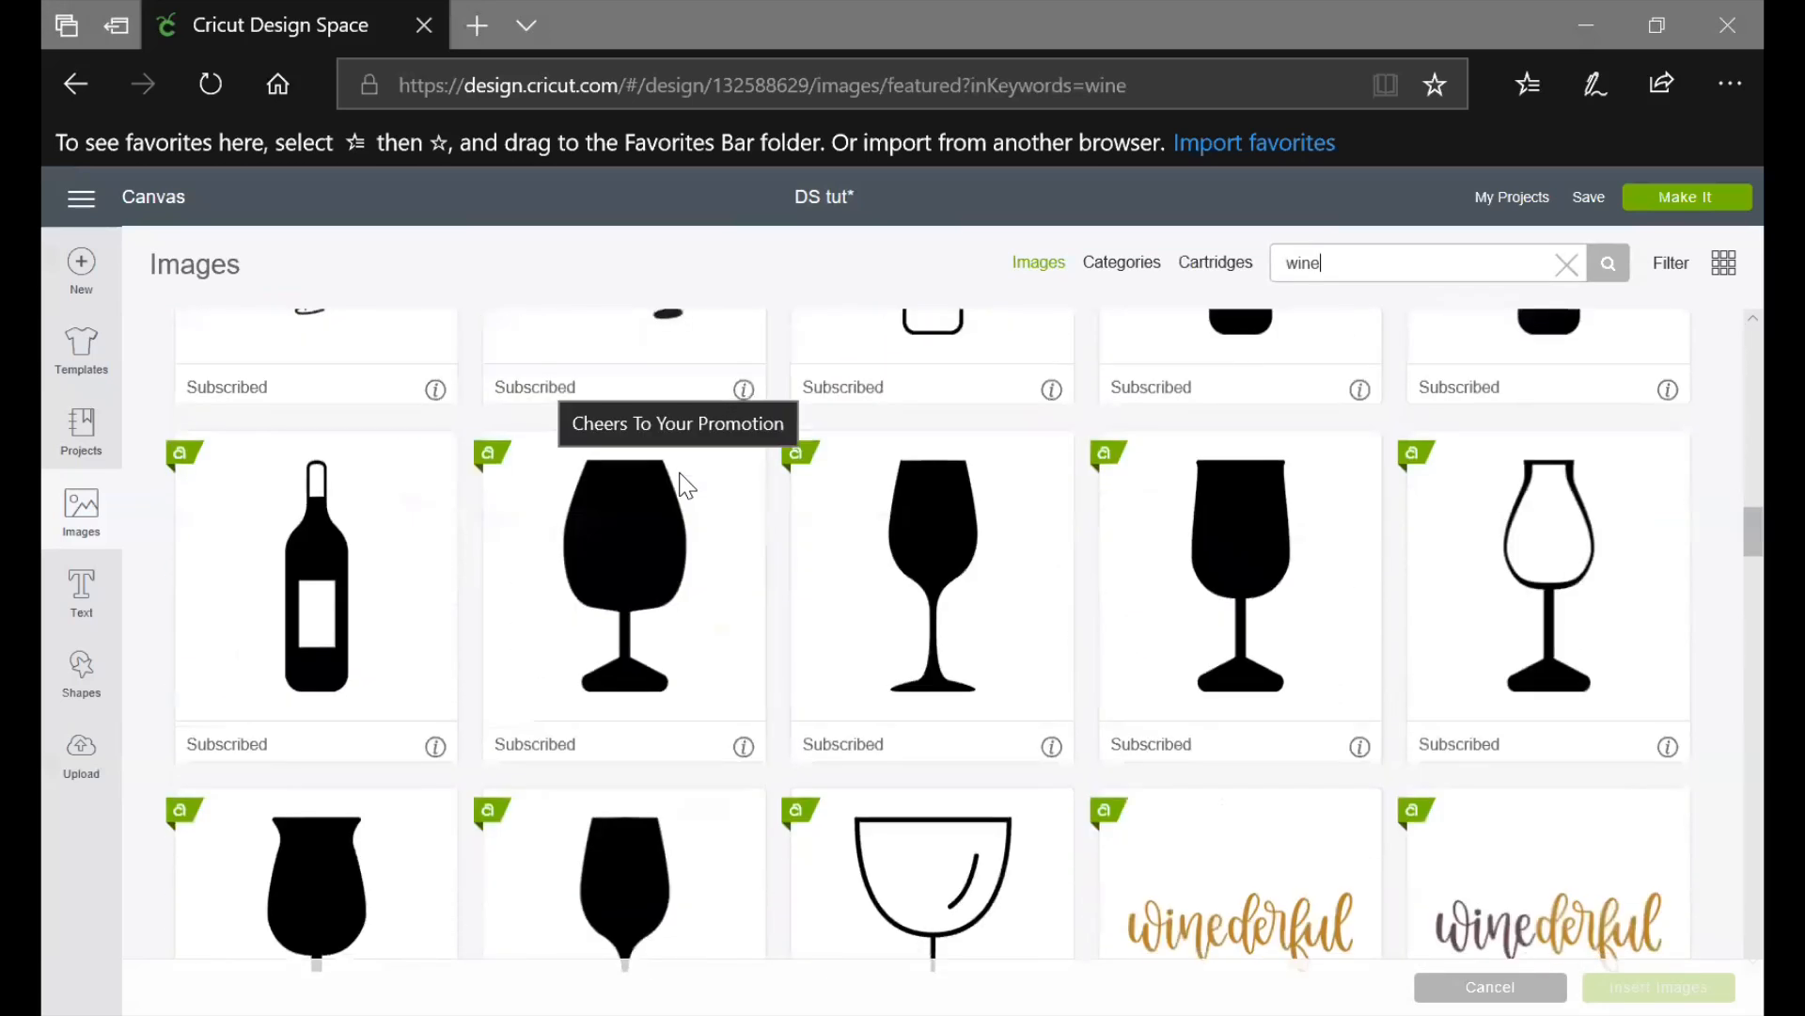
pyautogui.scroll(3, 730, 439)
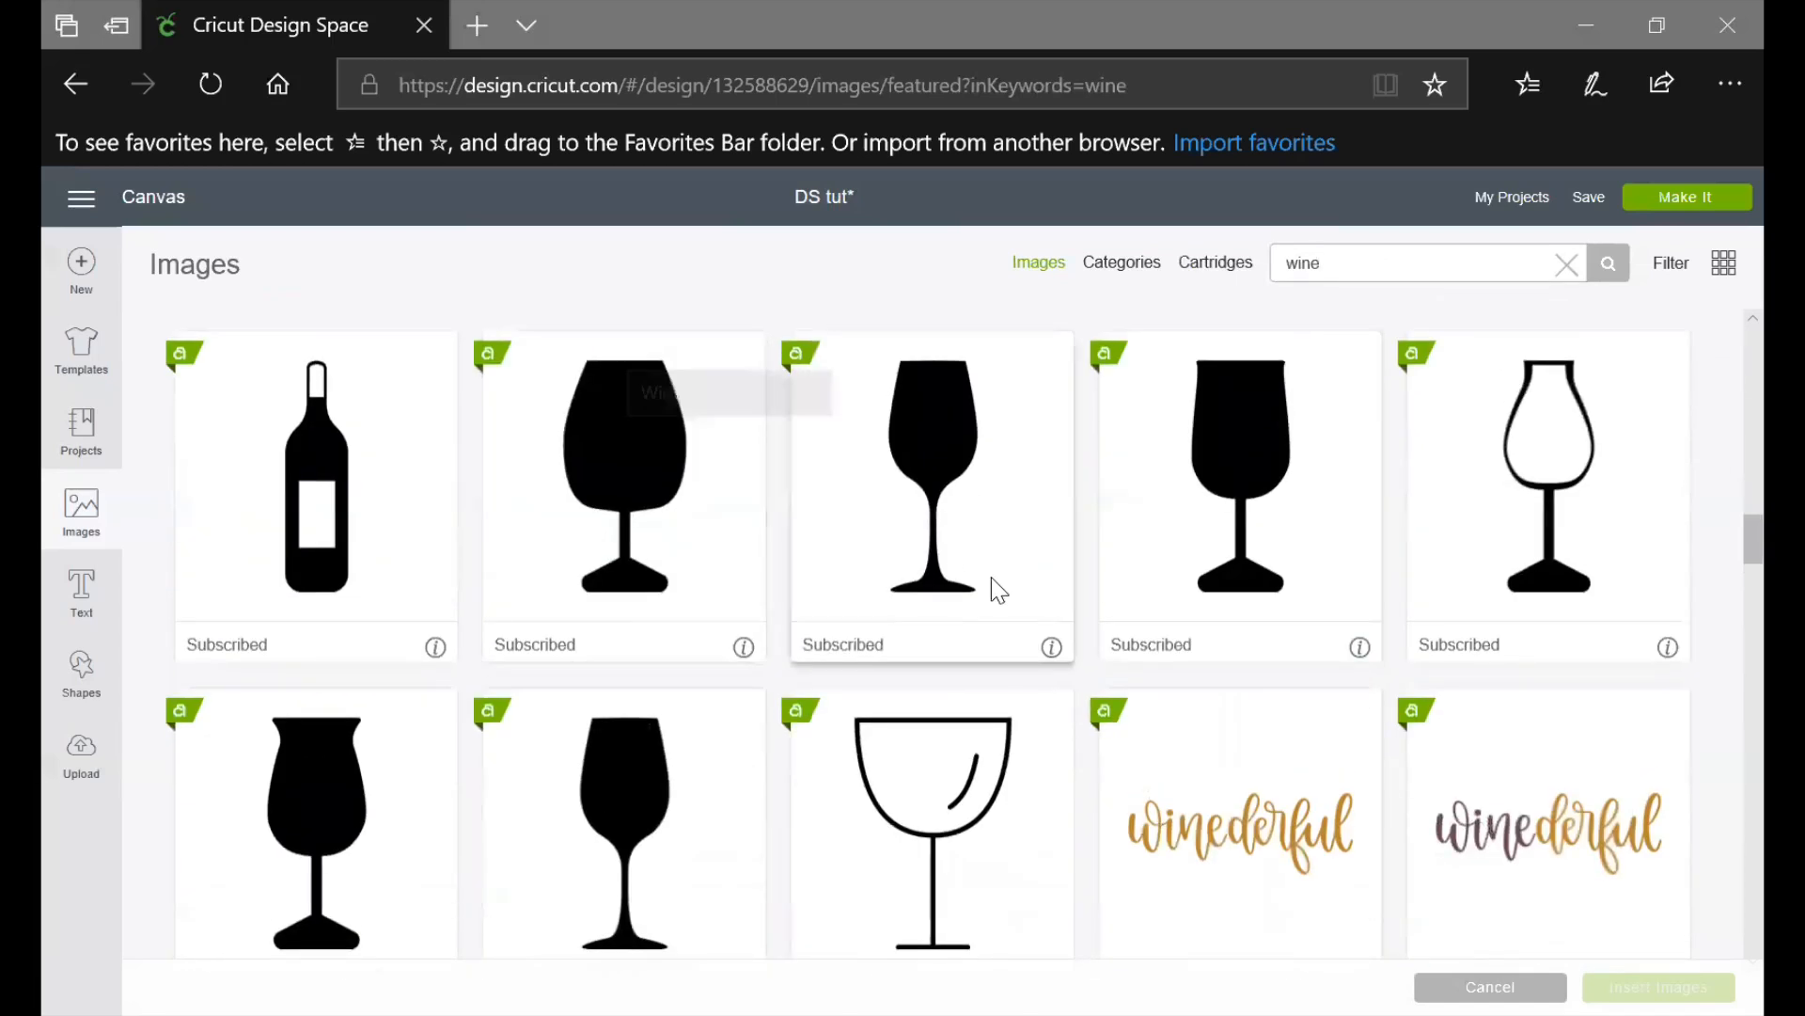
# Open the Restaurant Icons cartridge from the wine glass silhouette's details, look through its images, and go back to the wine search
pyautogui.moveTo(1059, 656)
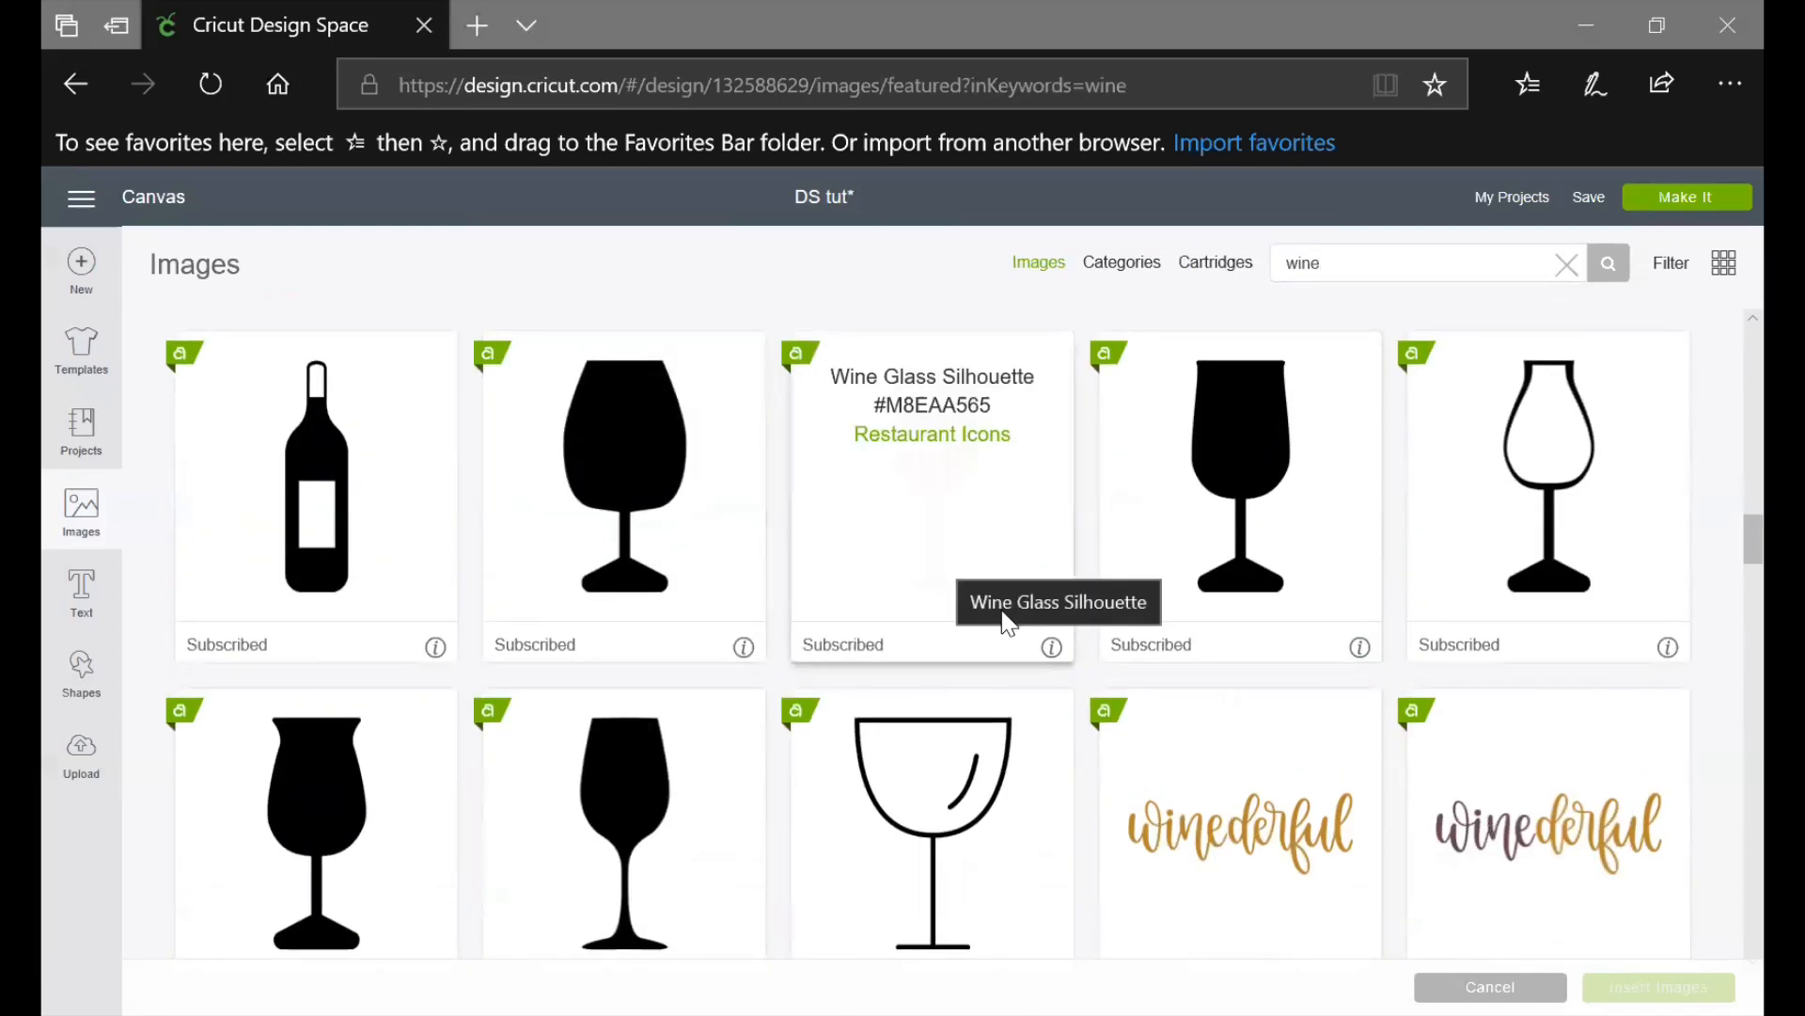
pyautogui.click(957, 436)
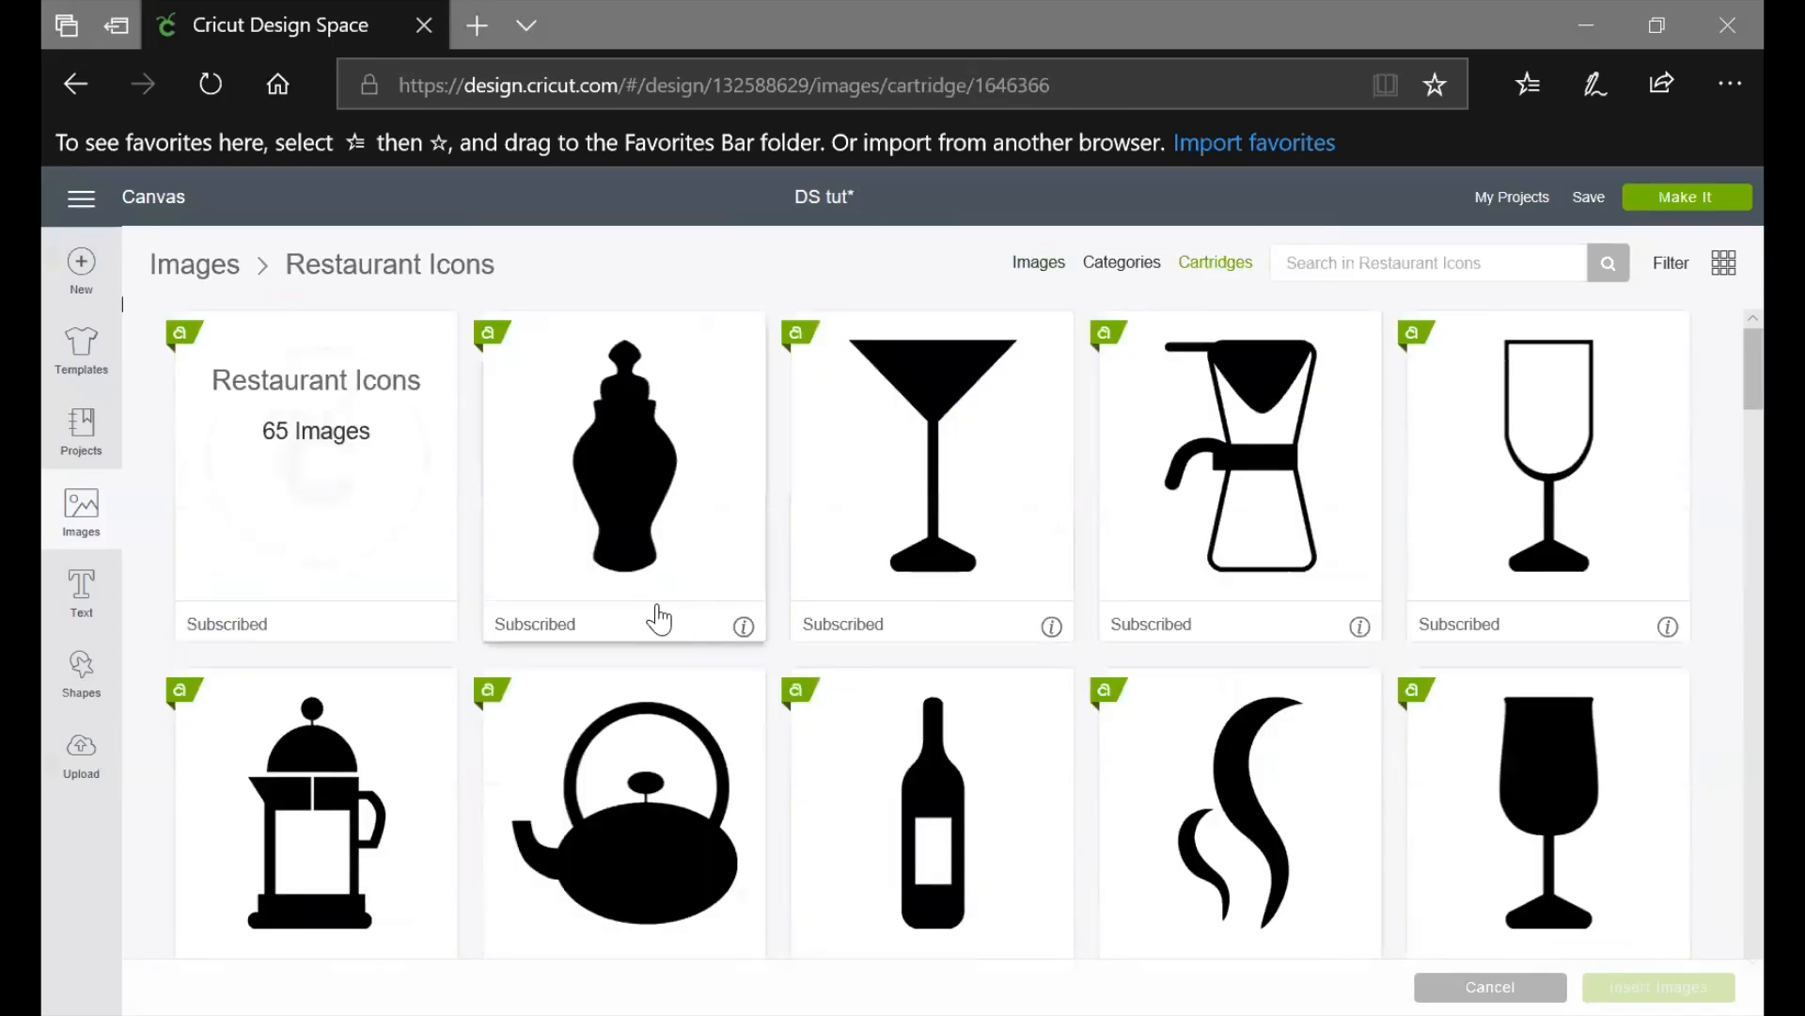
pyautogui.scroll(-10, 997, 596)
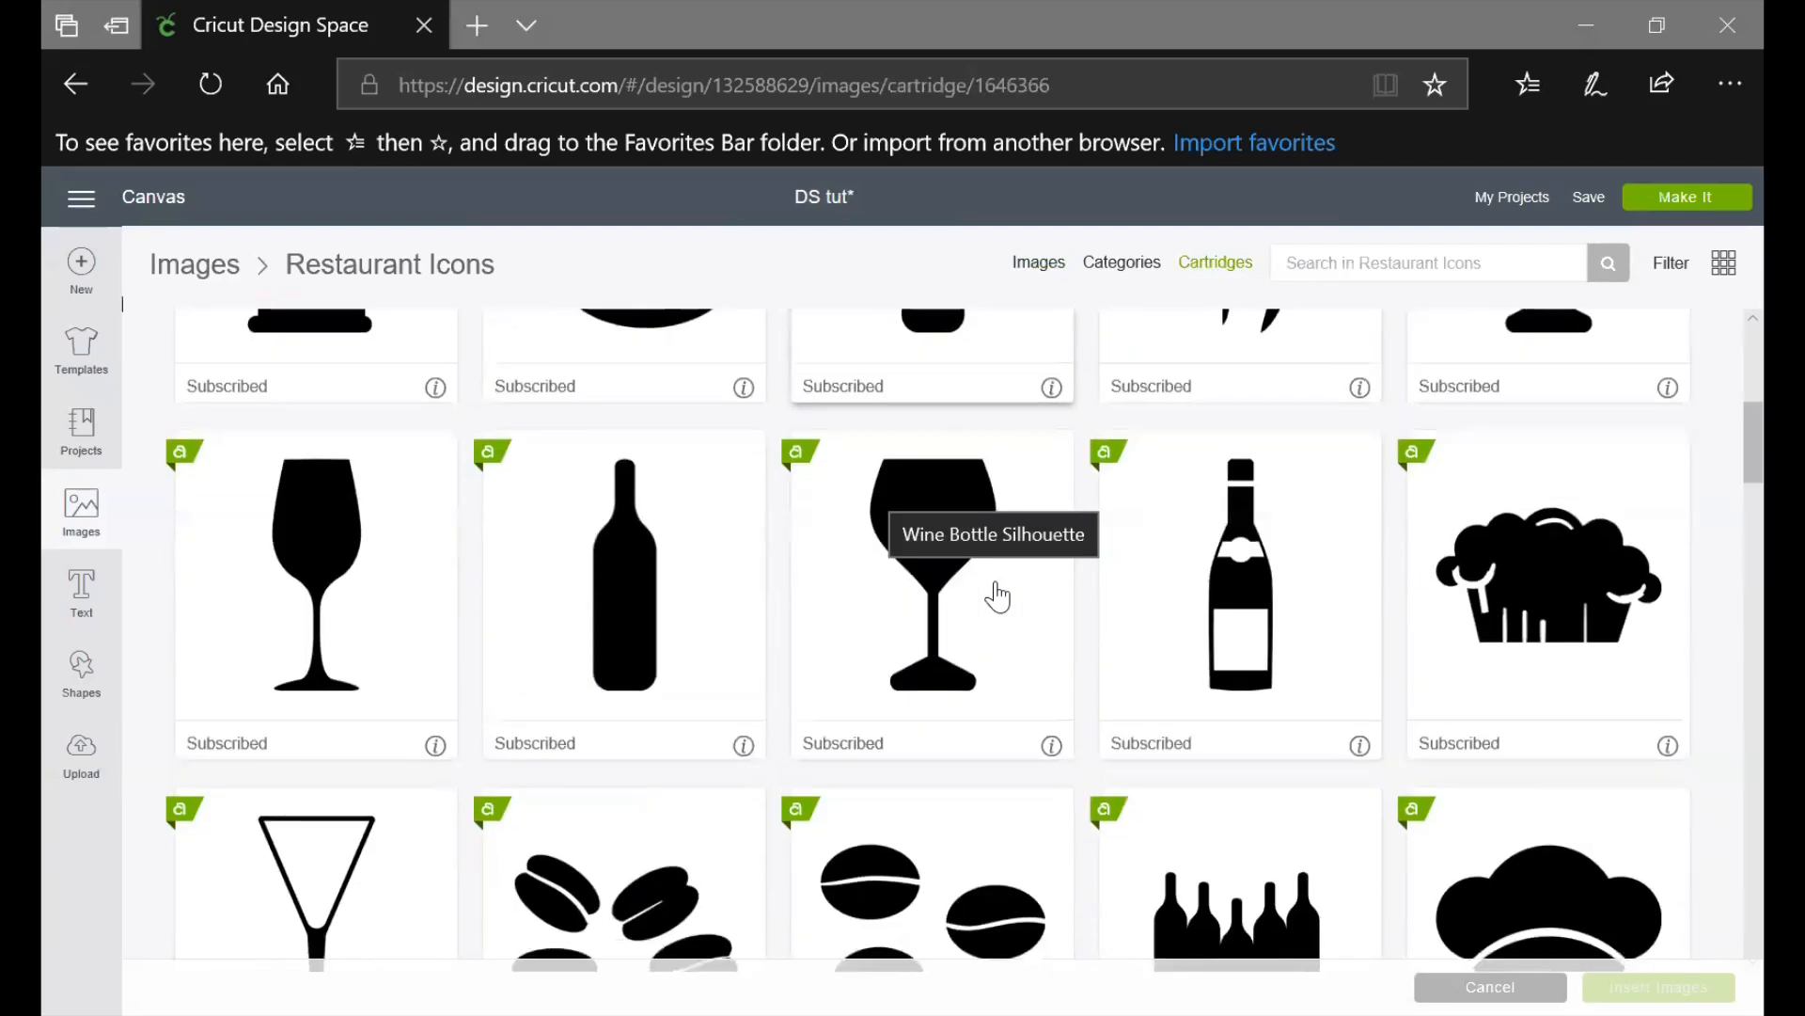
pyautogui.scroll(10, 998, 595)
pyautogui.hotkey('alt', 'Left')
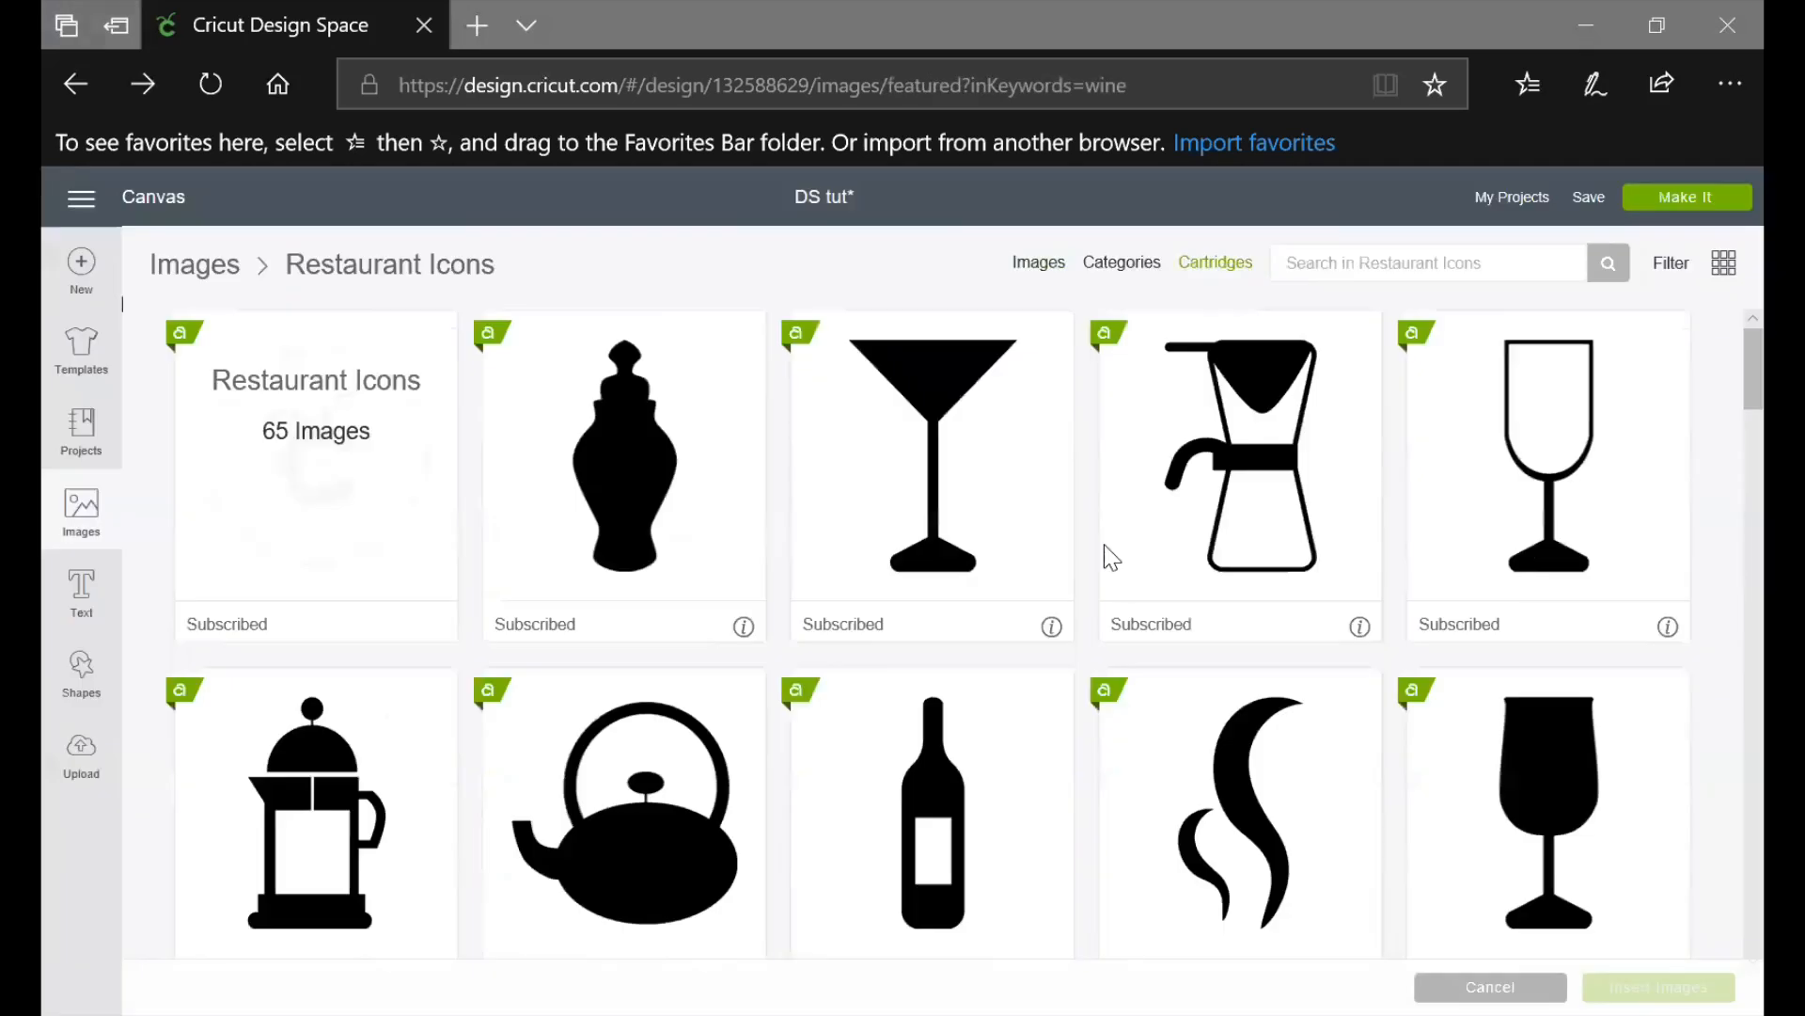
# Open the Free this Week image category, clear the "wine" keyword from its search, and return to the image categories
pyautogui.click(1115, 276)
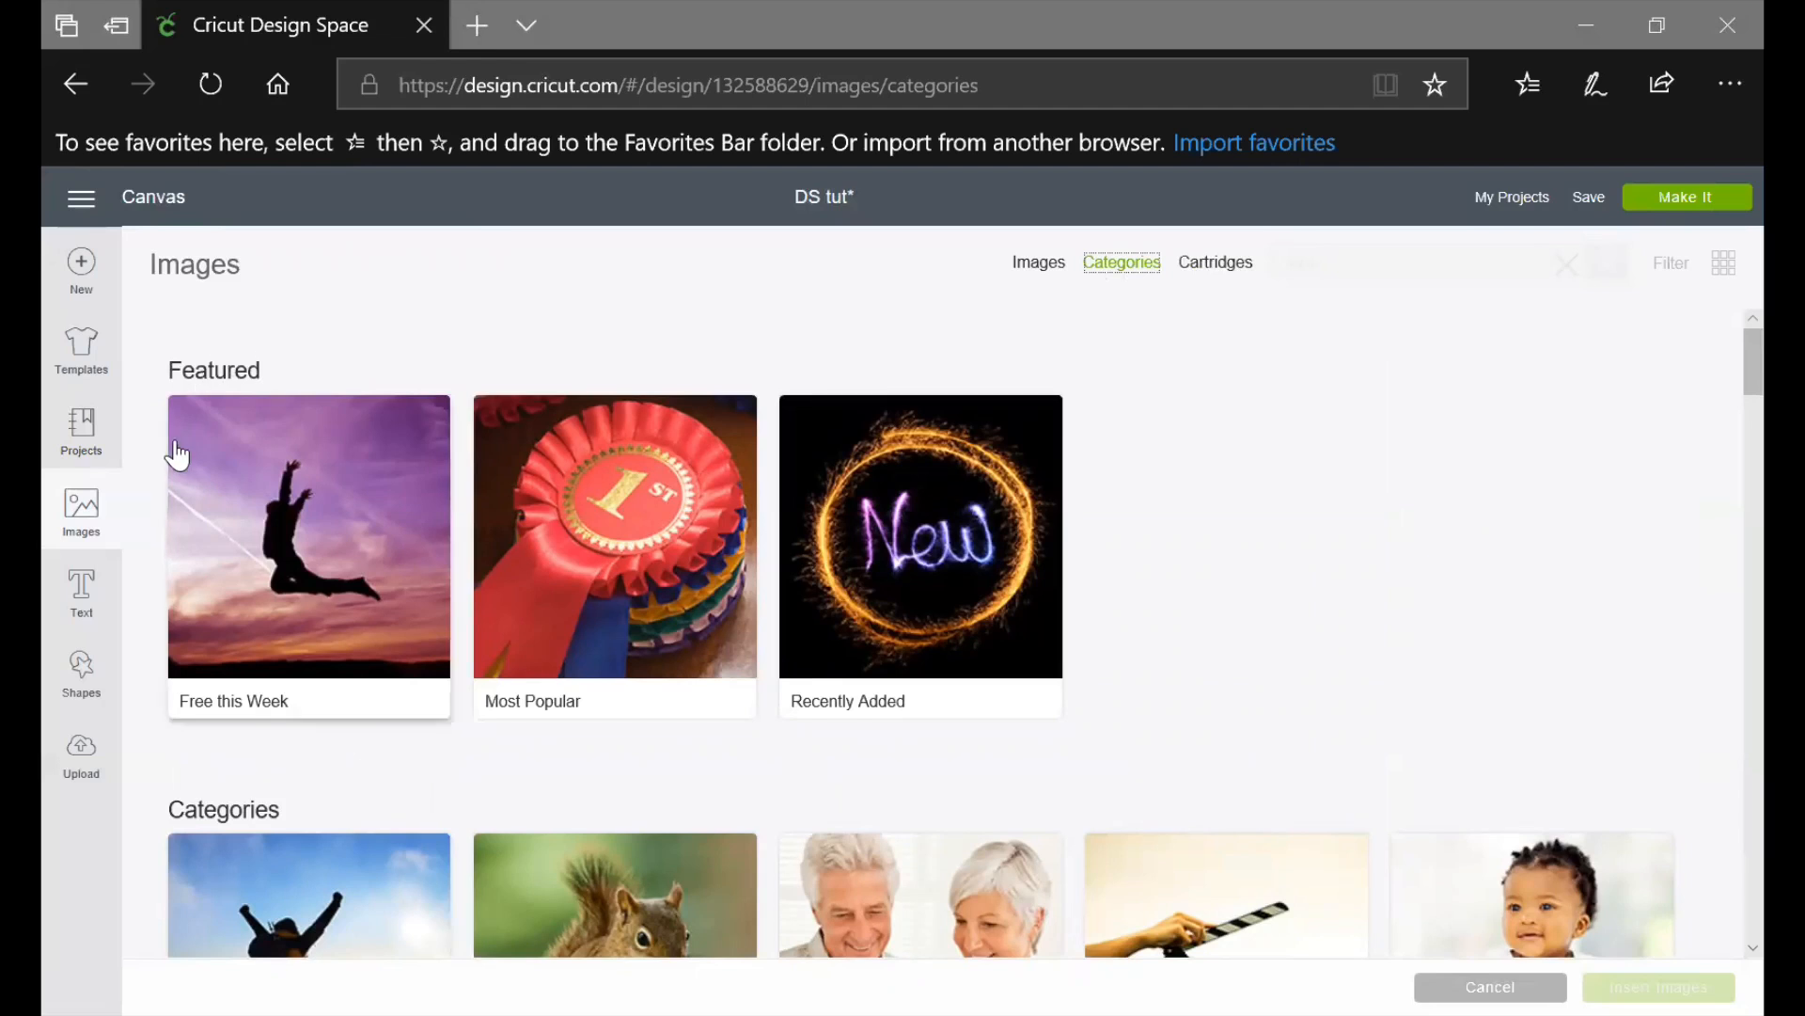
pyautogui.click(260, 647)
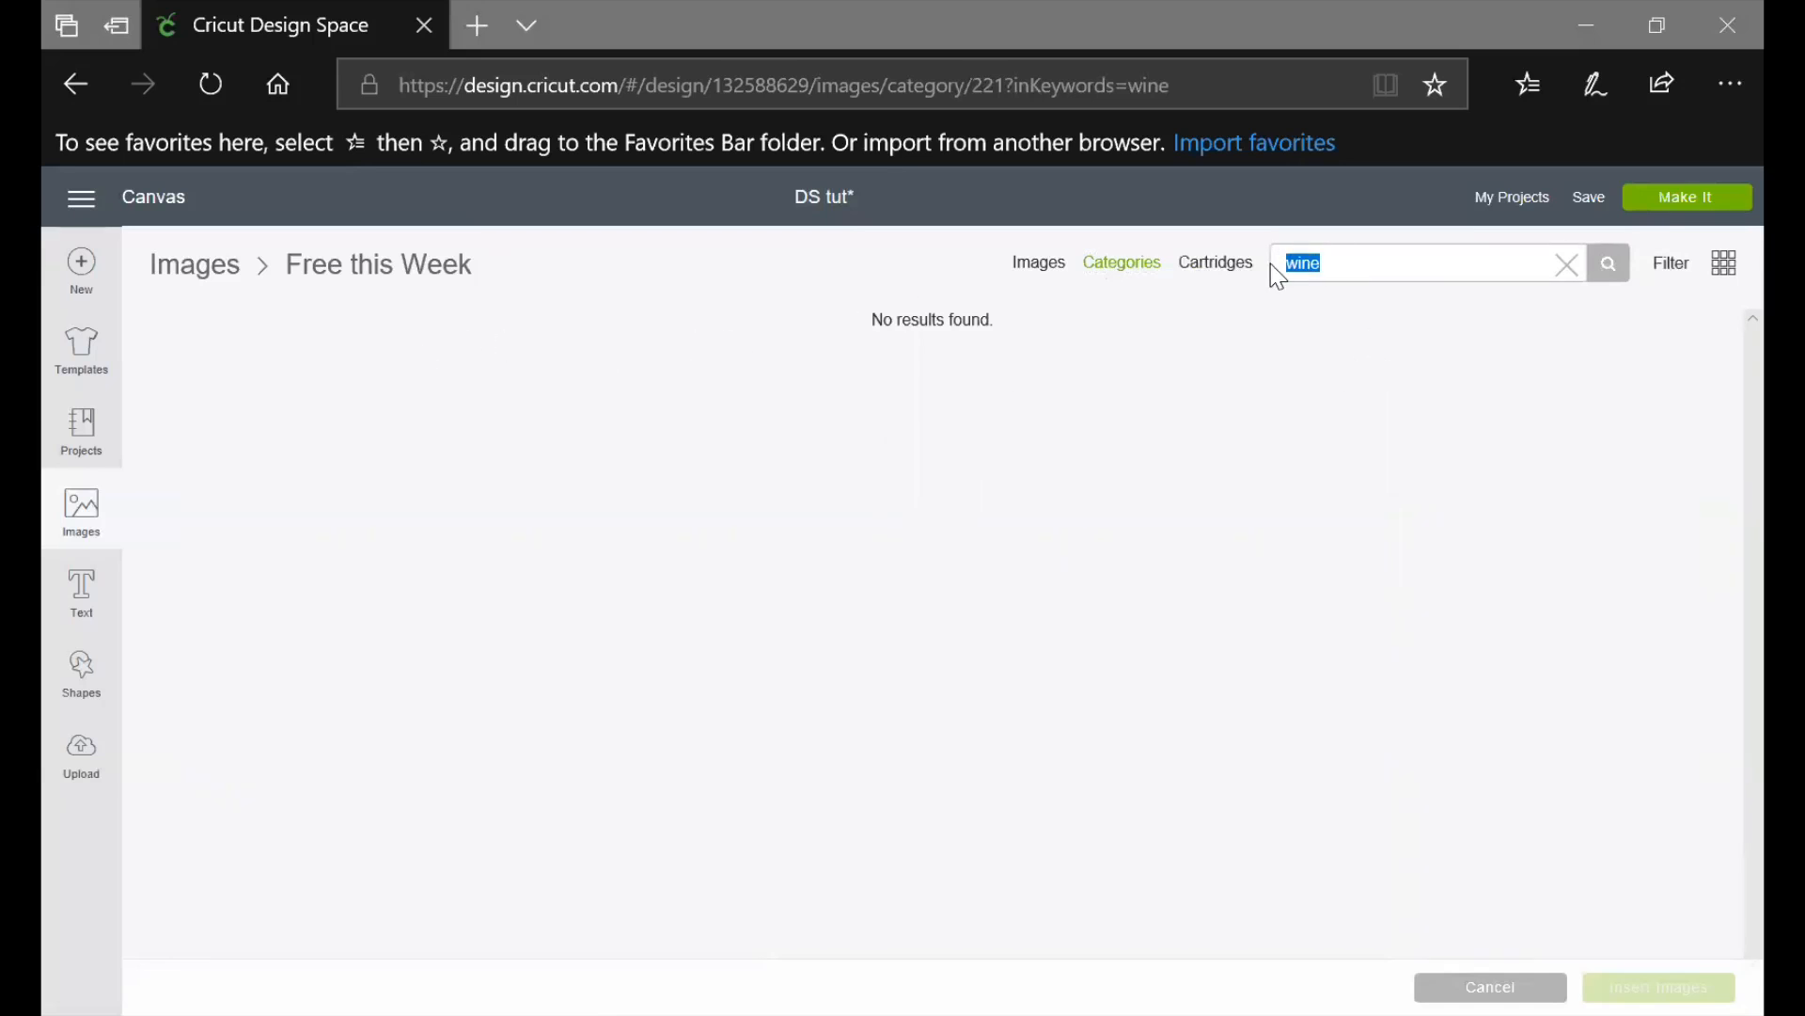
pyautogui.press('BackSpace')
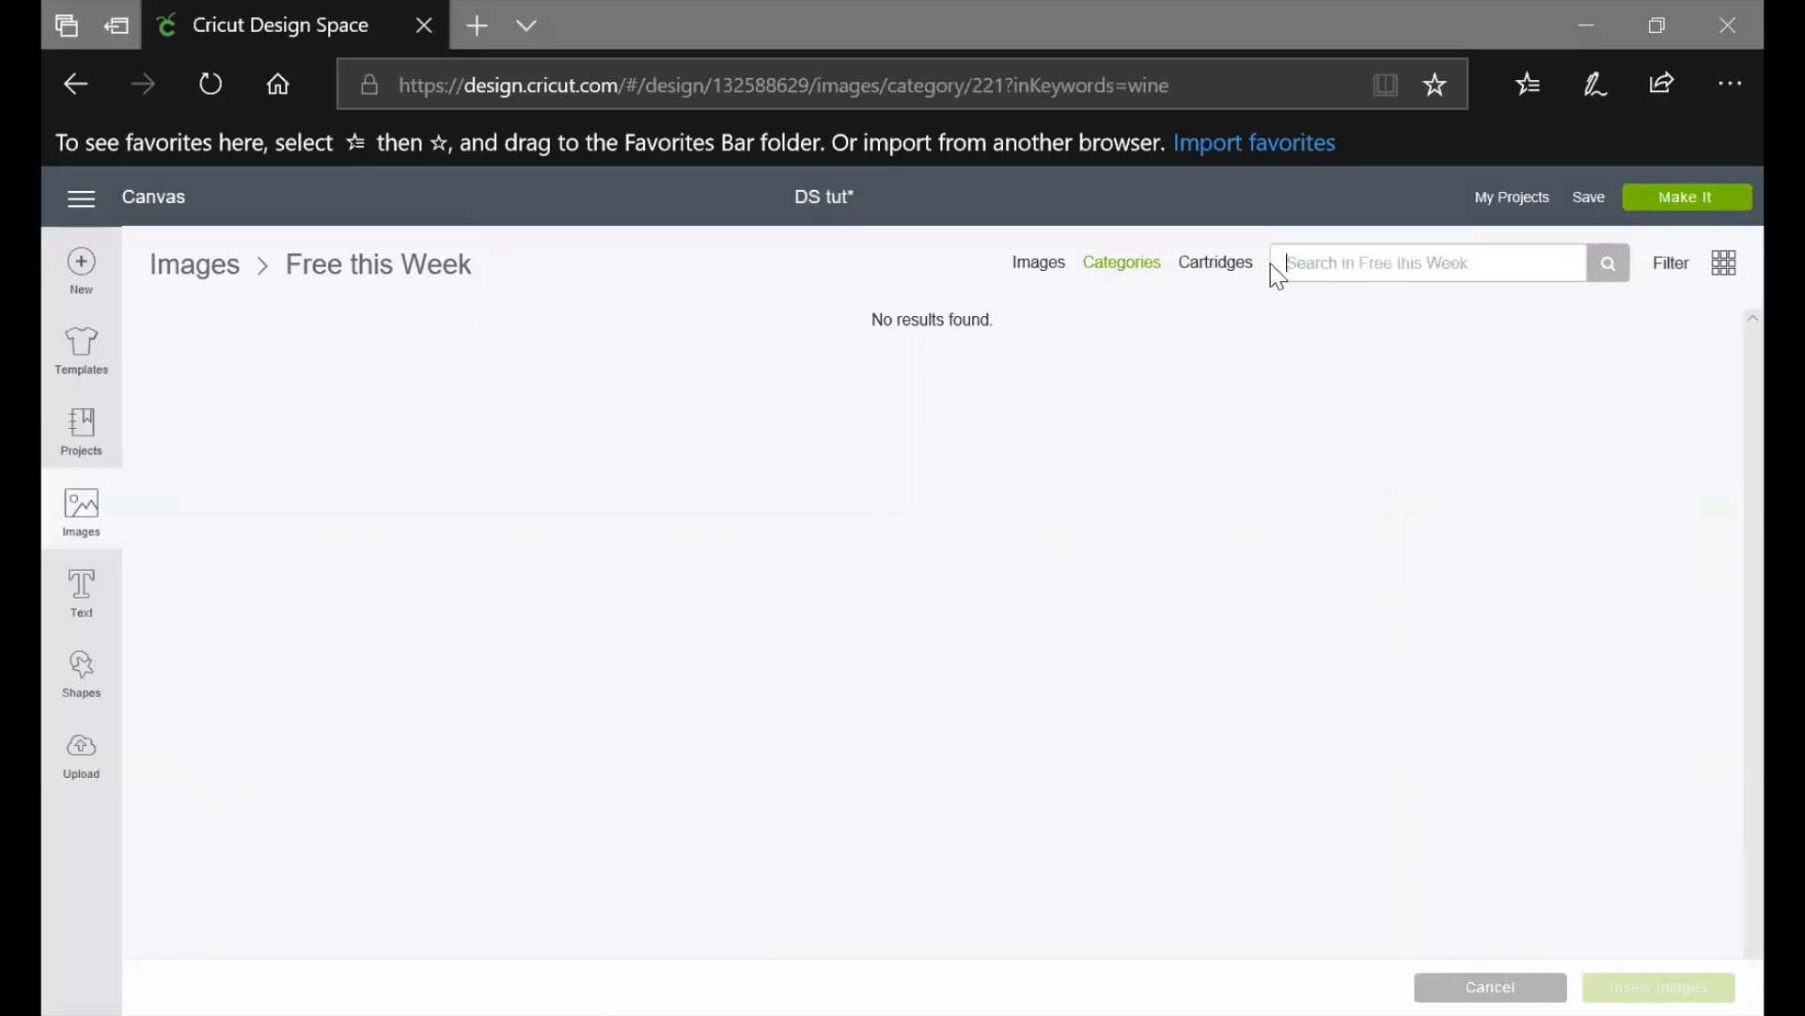
pyautogui.click(1114, 268)
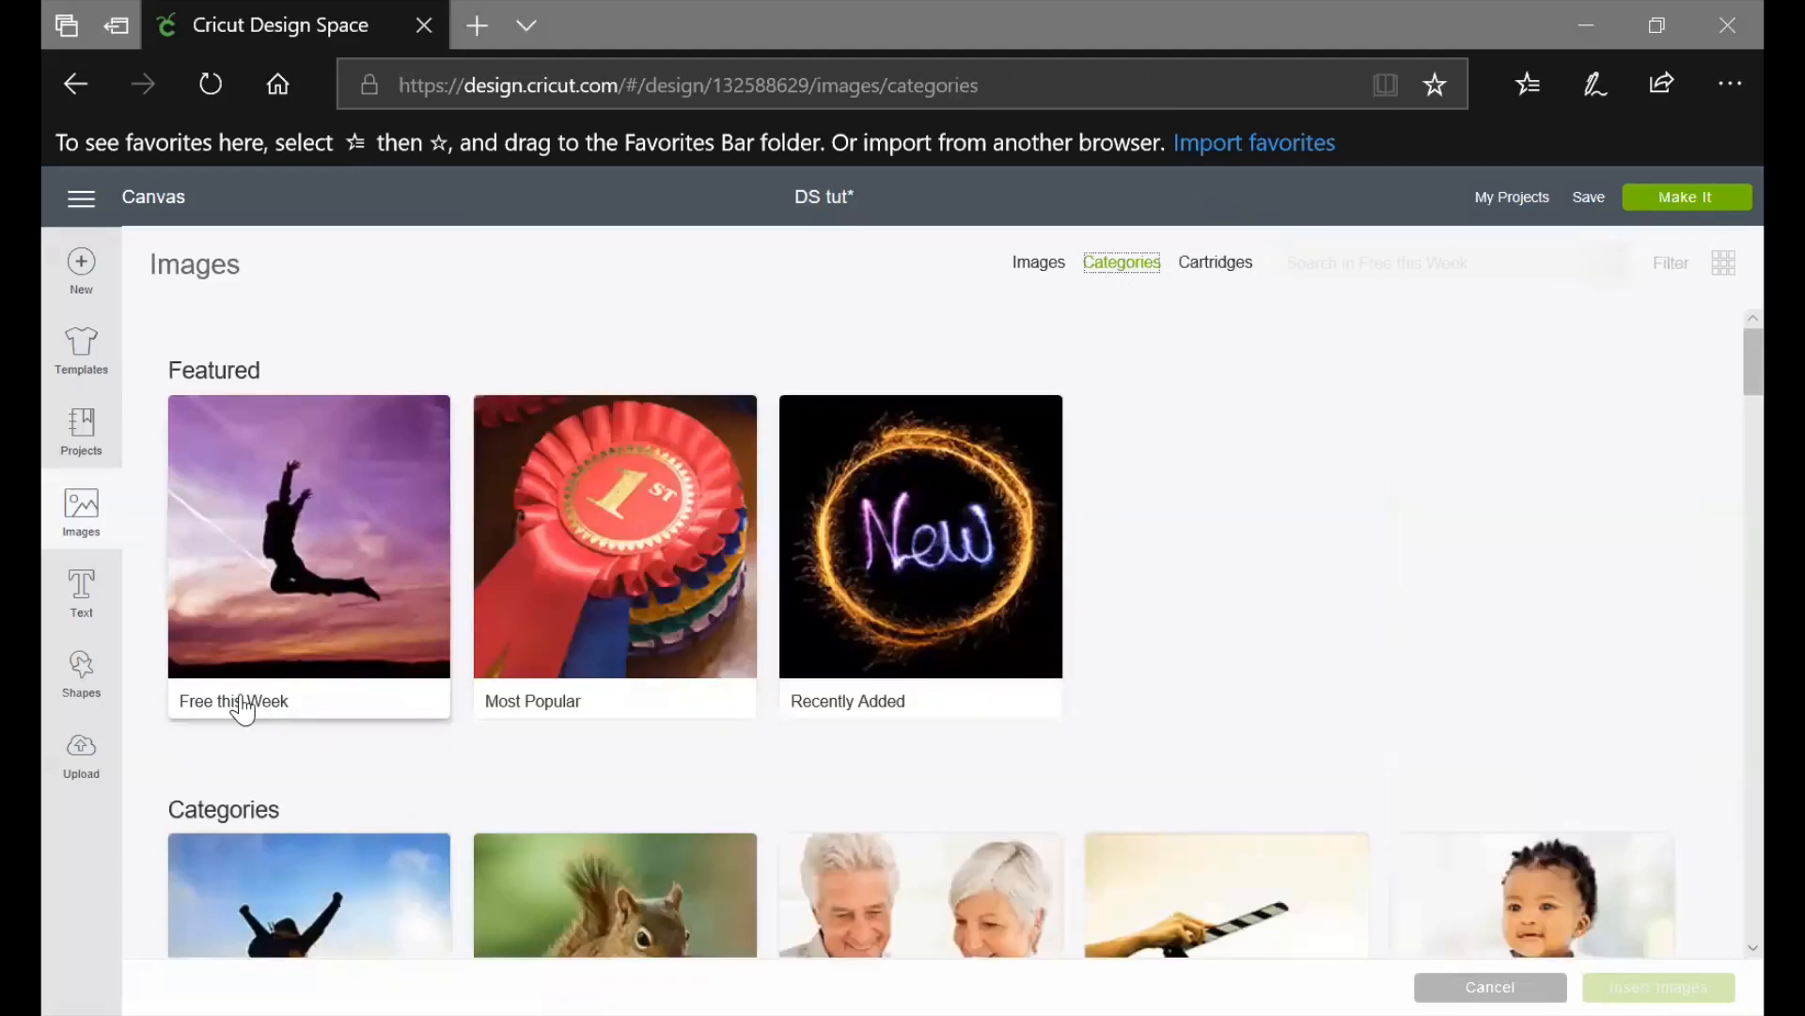
# Look through the images offered in the Free this Week category and go back to the category overview
pyautogui.click(241, 710)
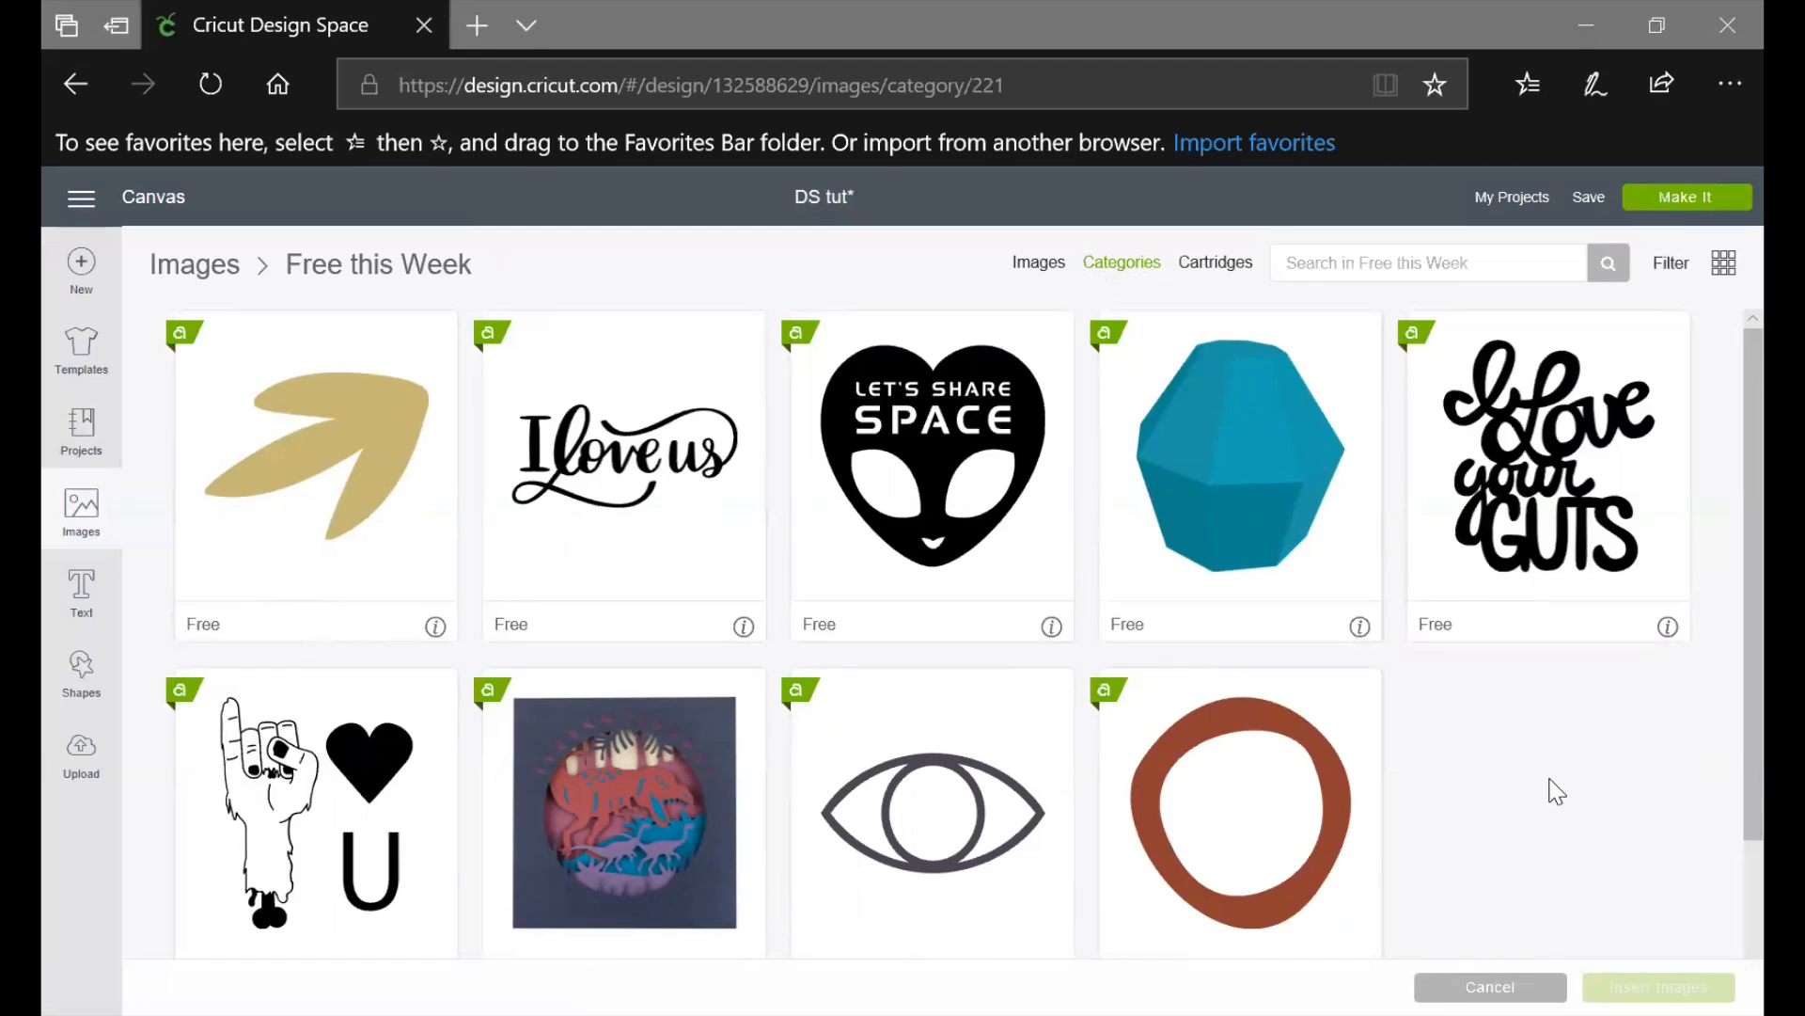
pyautogui.scroll(-2, 1554, 788)
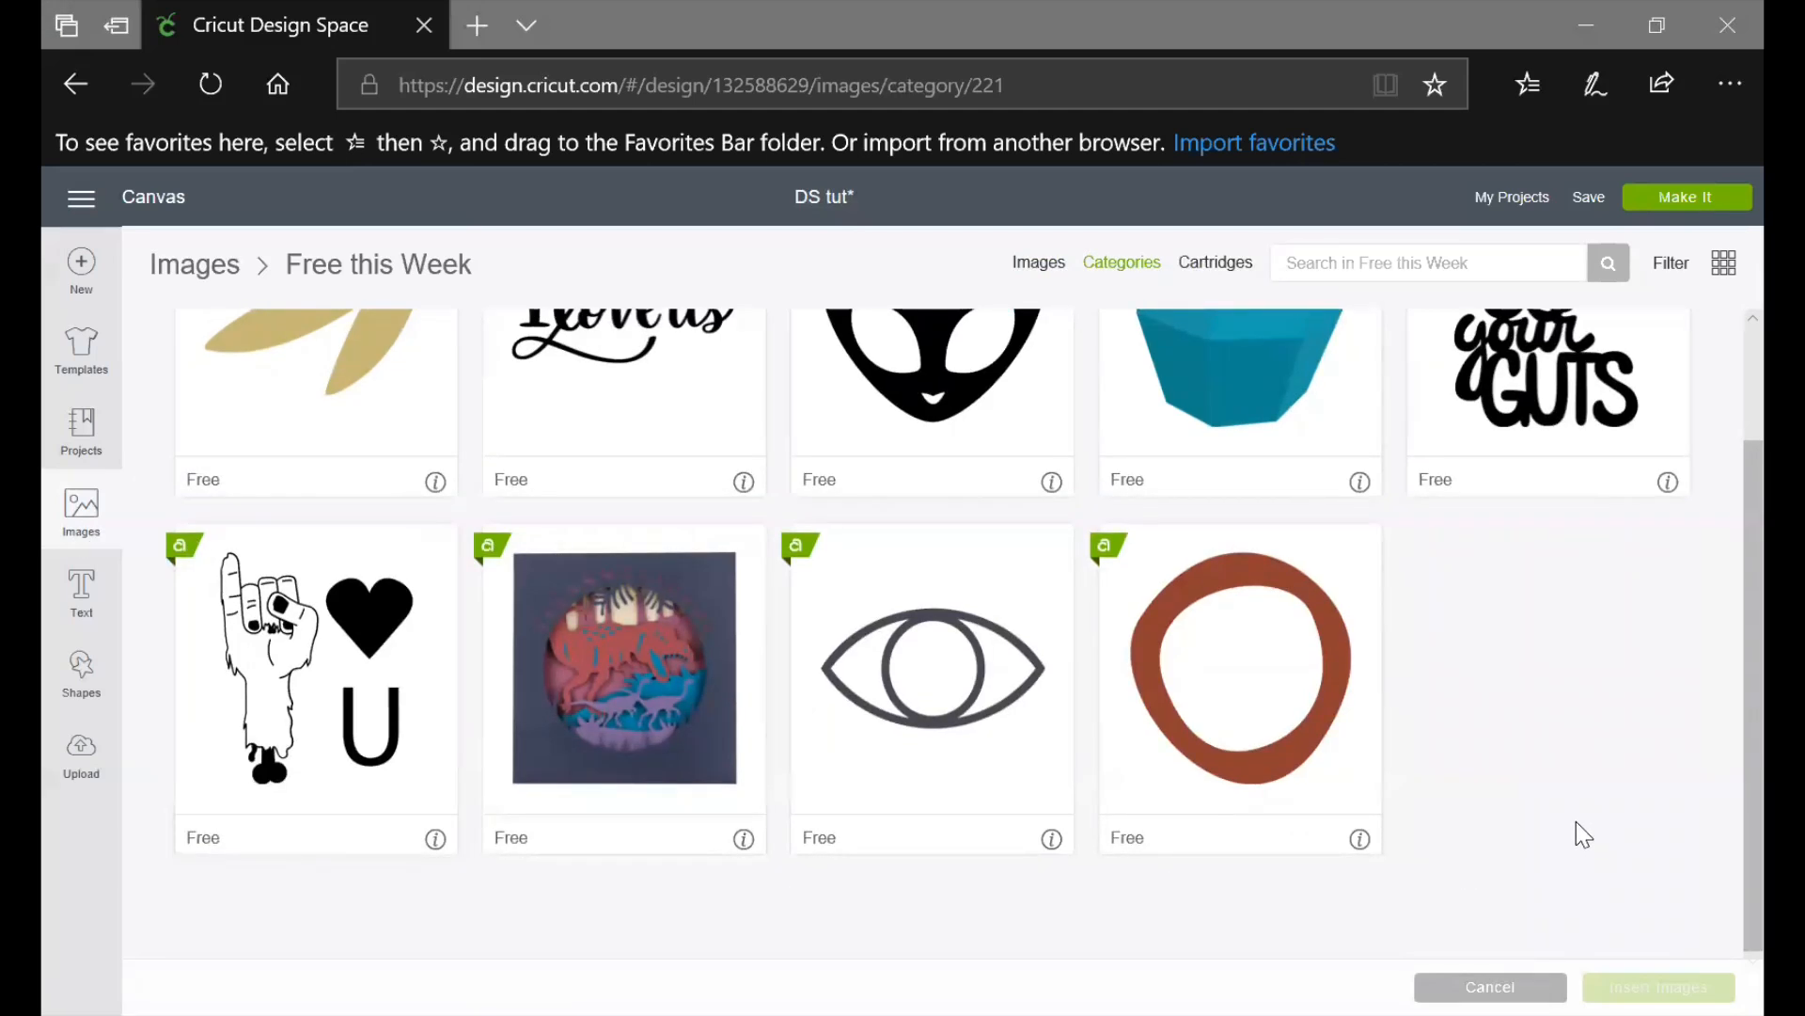
pyautogui.scroll(2, 1576, 834)
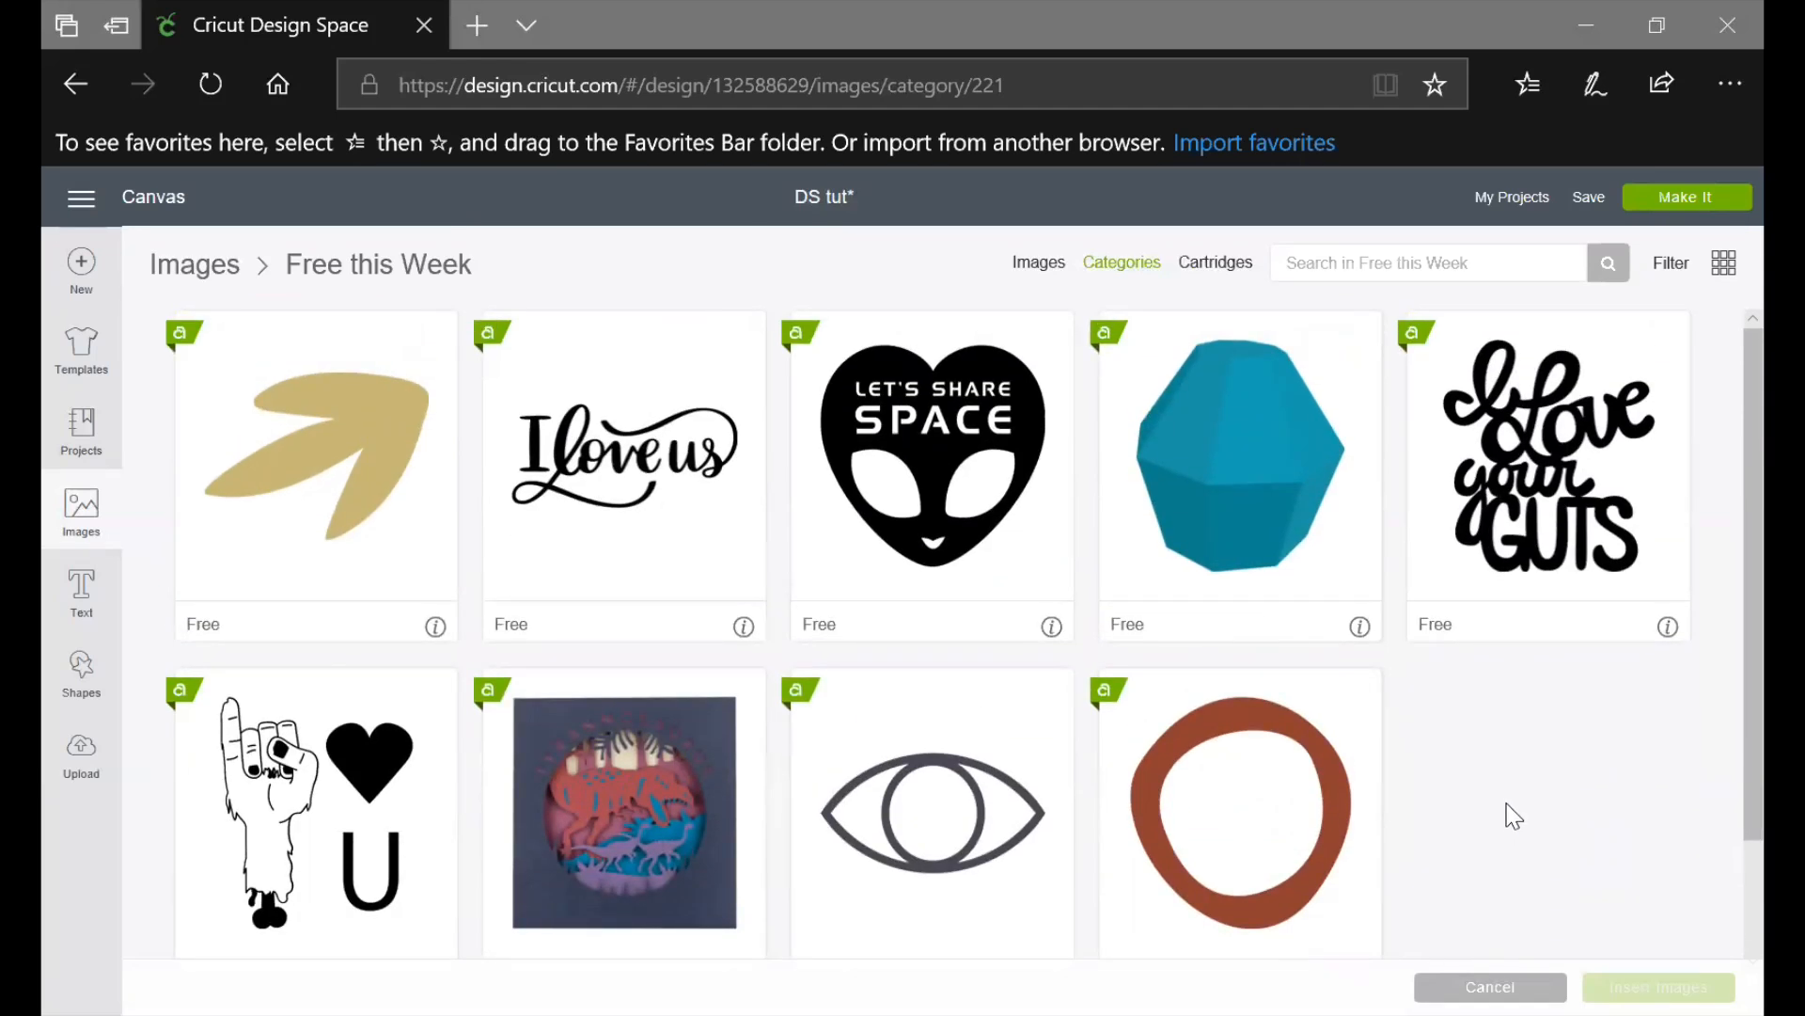
pyautogui.click(1124, 273)
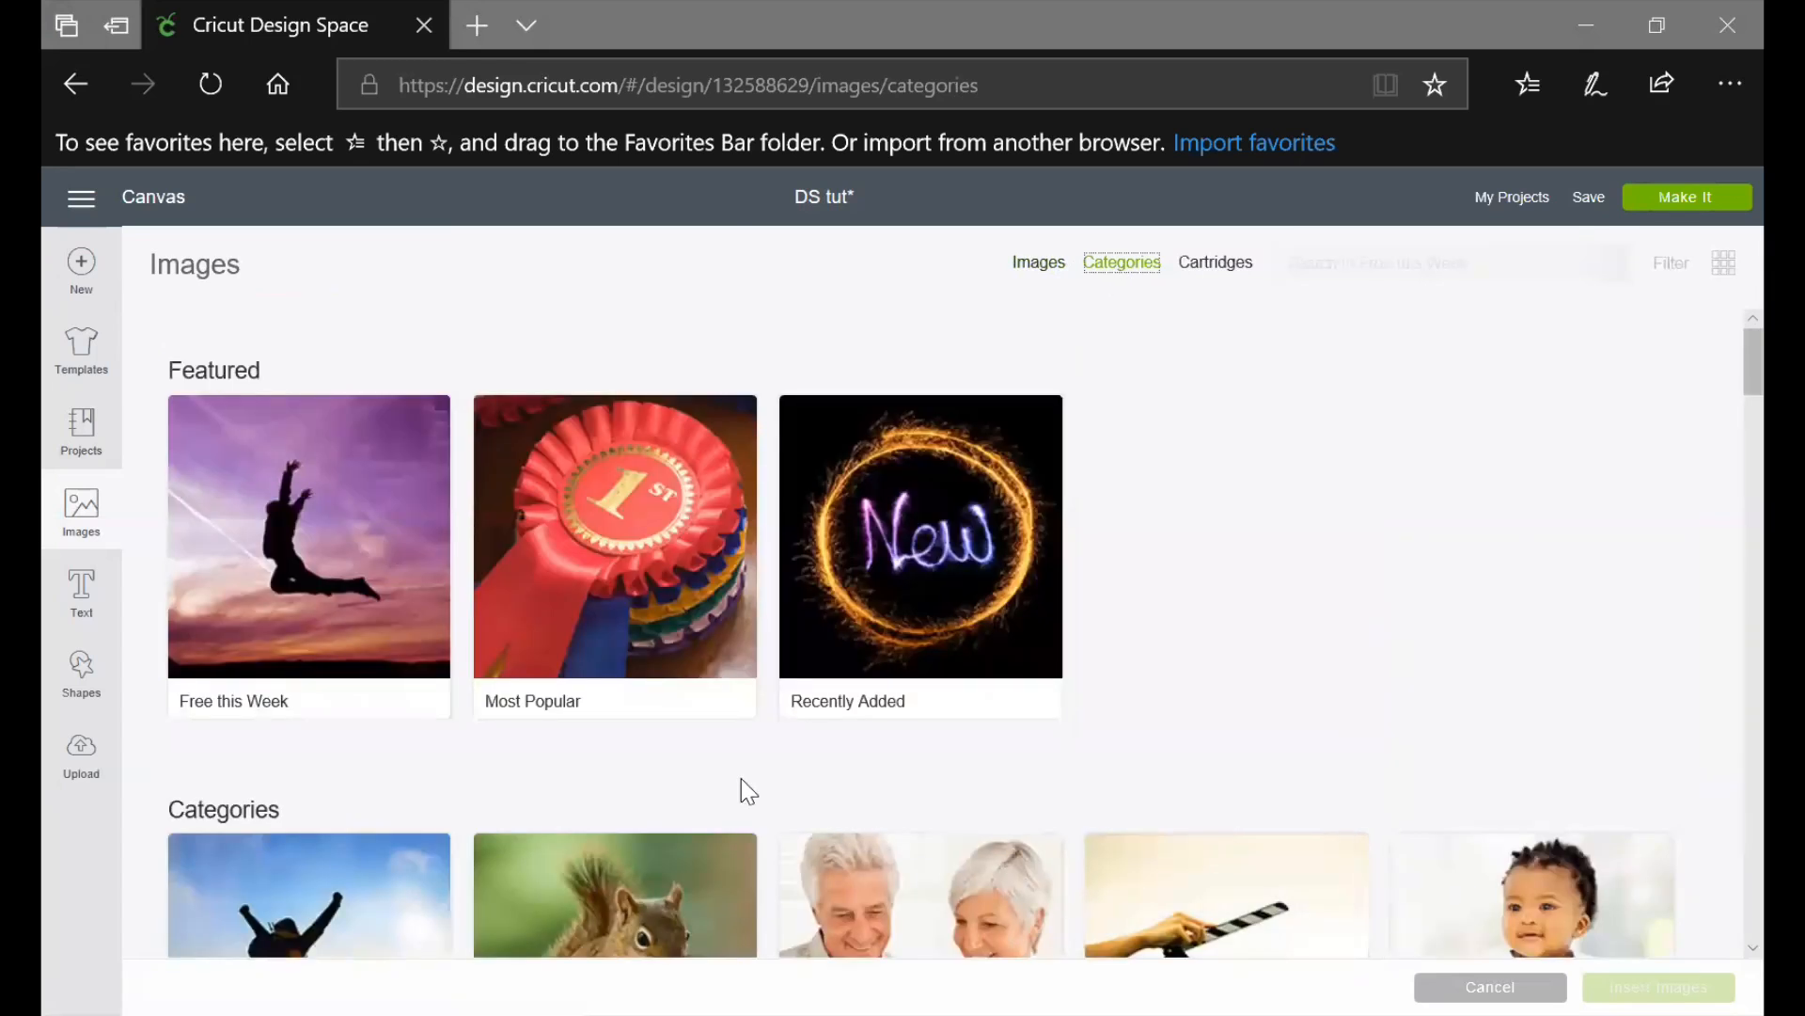
# Browse the Most Popular image category, examining its designs and their price or subscription labels, and return to the image categories
pyautogui.click(588, 592)
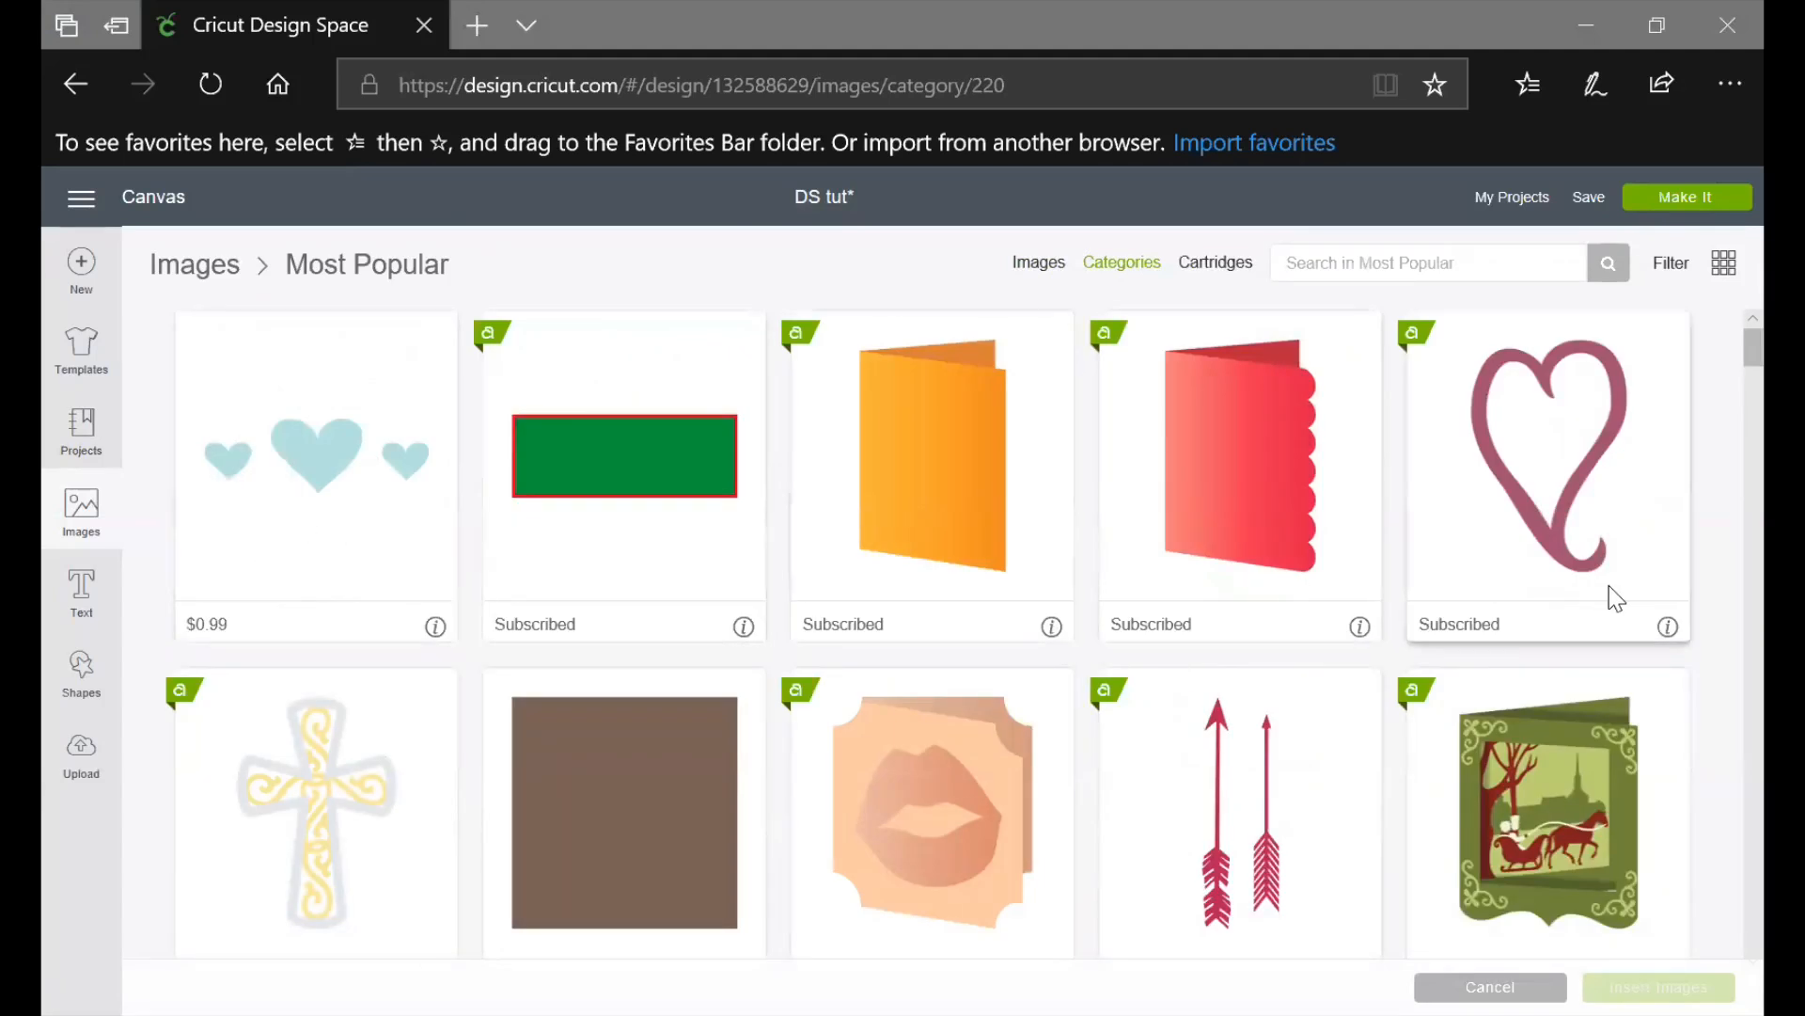
pyautogui.scroll(-2, 1545, 567)
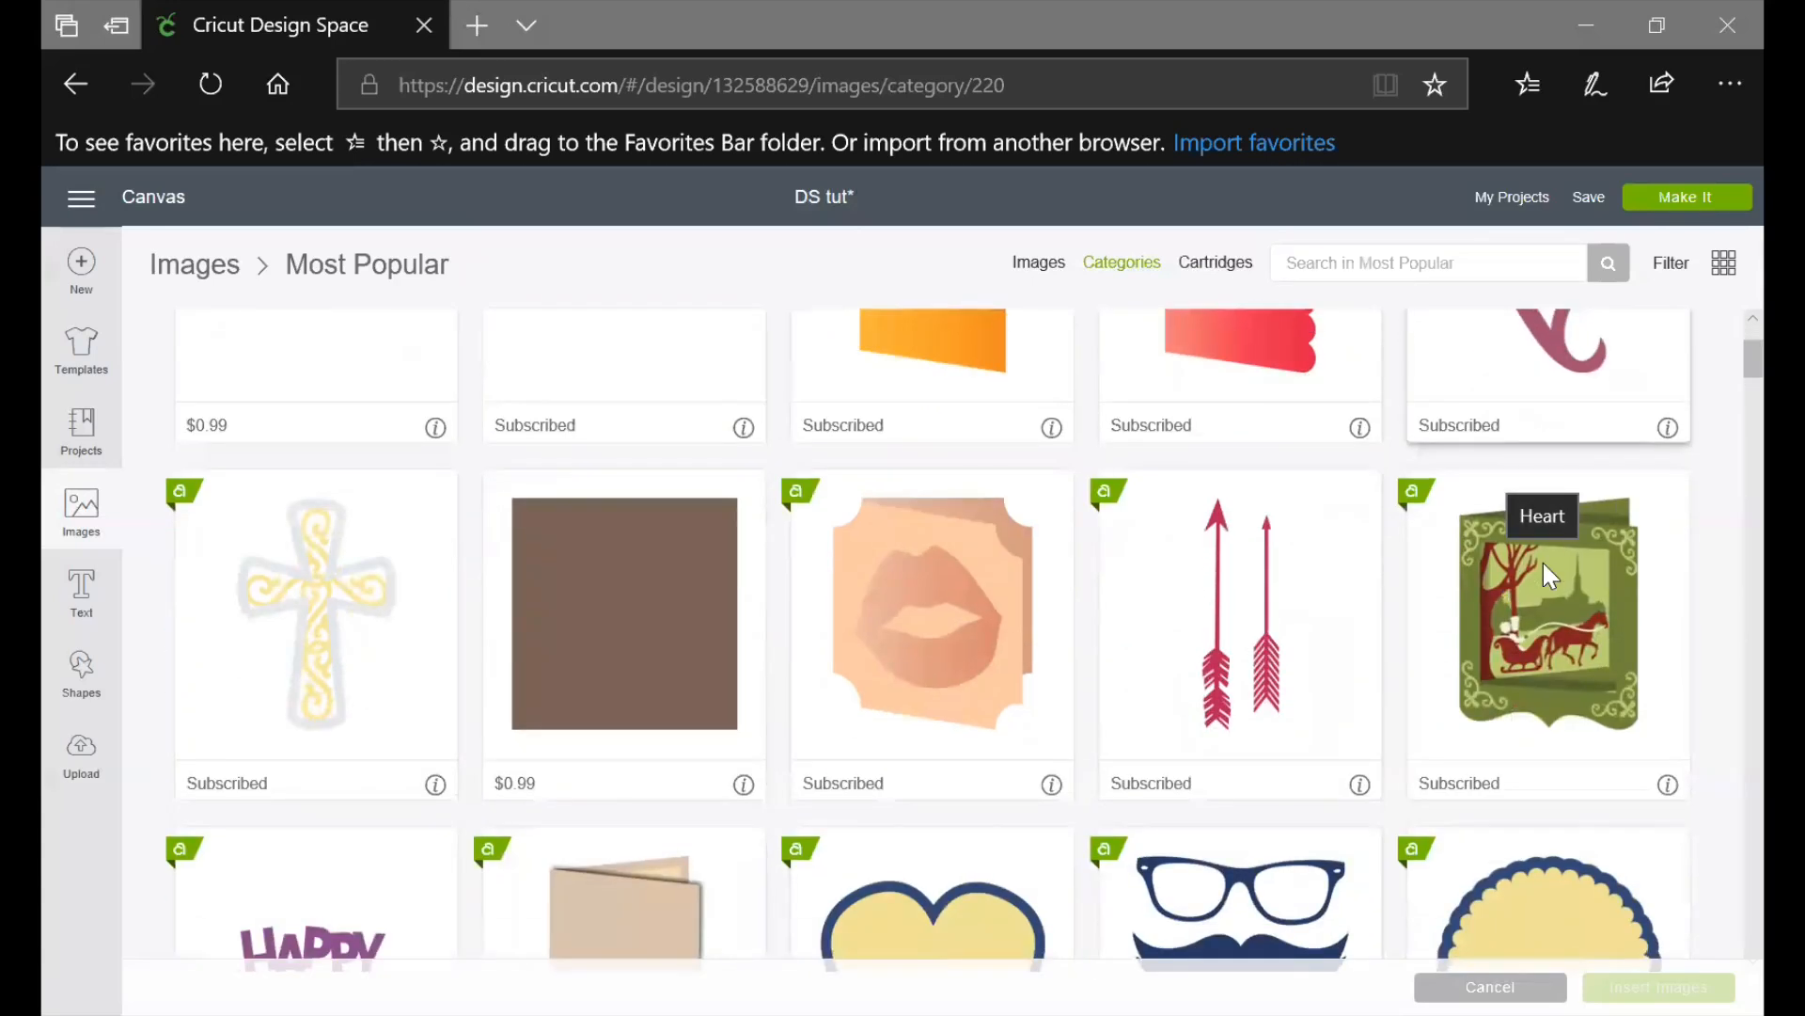
pyautogui.scroll(-2, 1544, 565)
pyautogui.scroll(-3, 1543, 562)
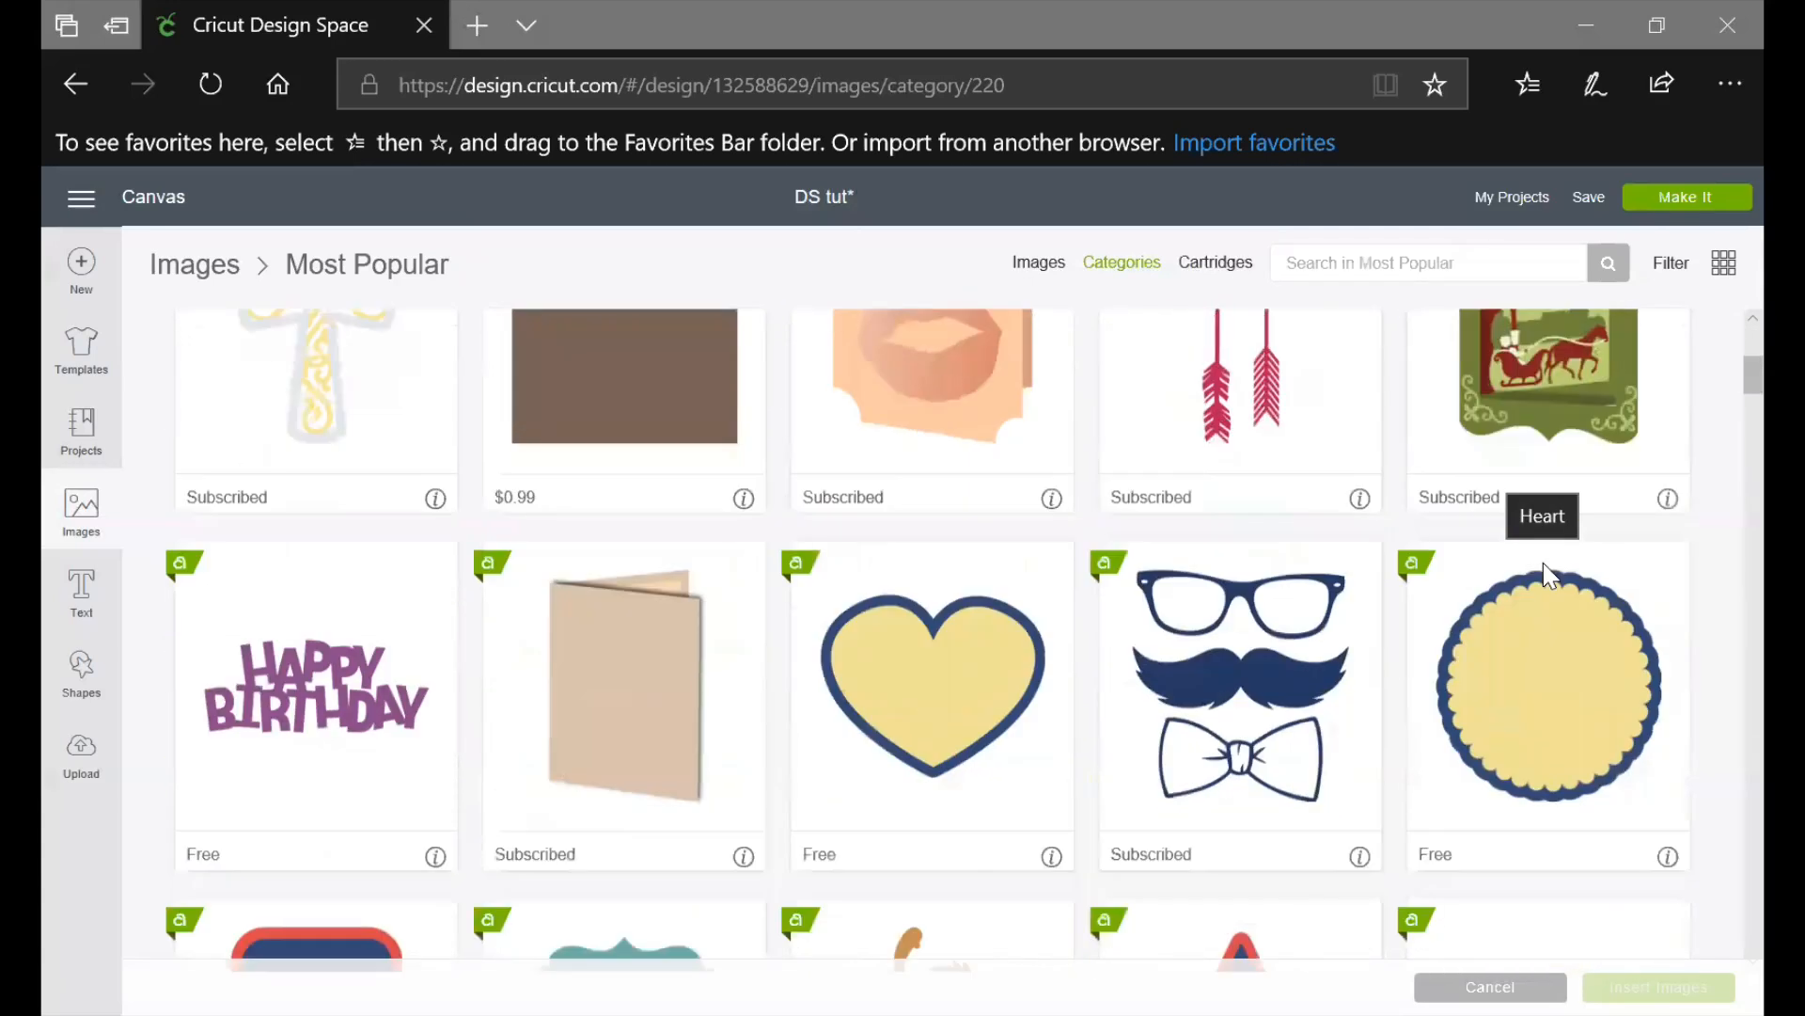
pyautogui.scroll(-3, 1309, 380)
pyautogui.scroll(-3, 1309, 382)
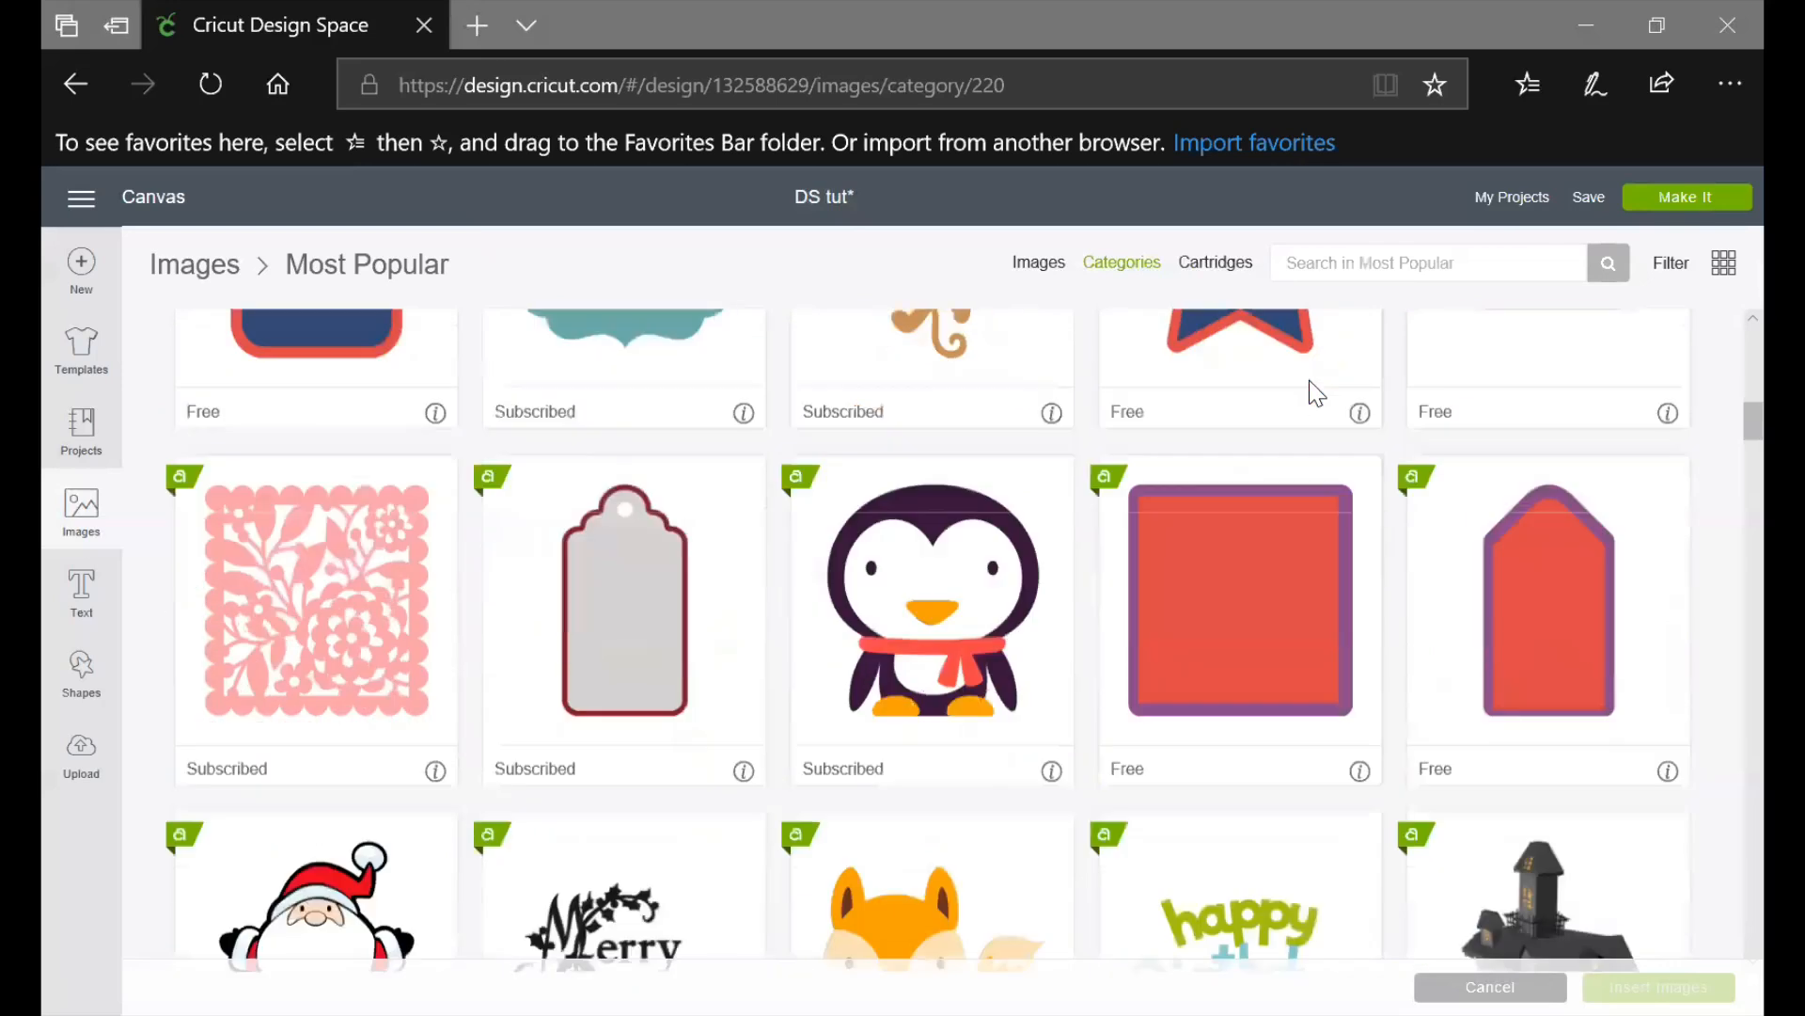
pyautogui.scroll(-3, 1309, 382)
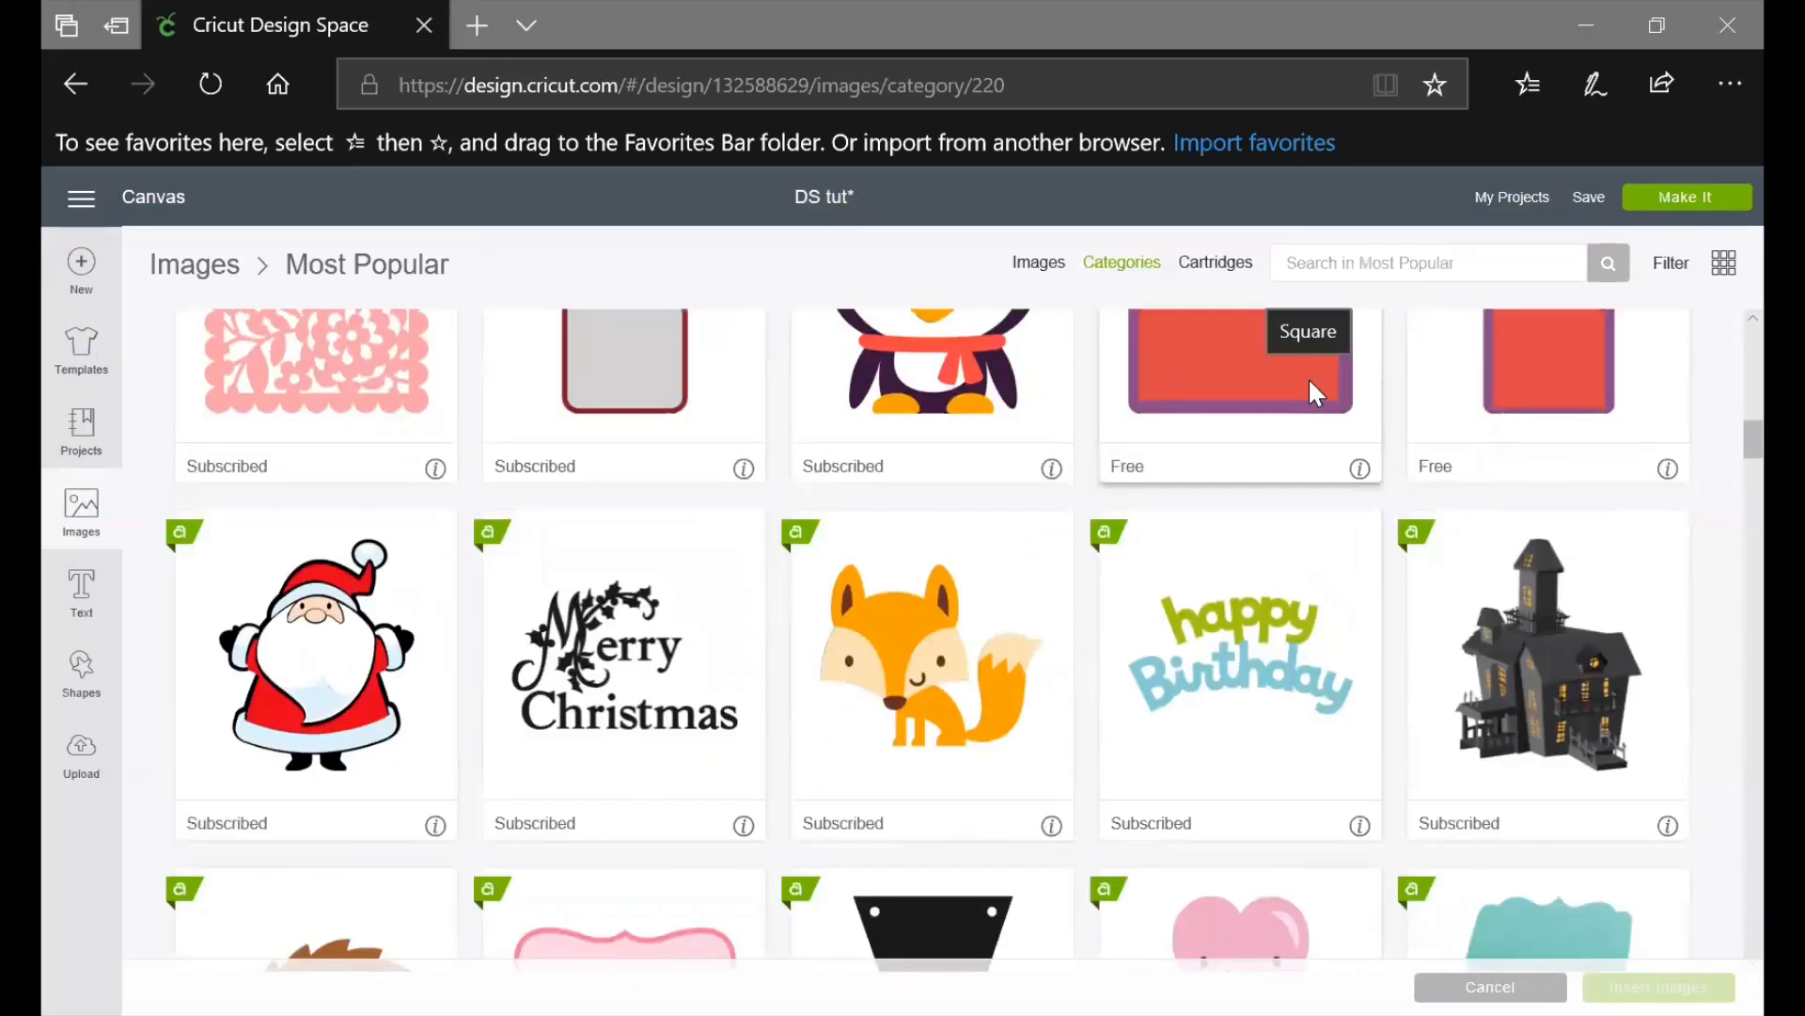
pyautogui.scroll(-2, 1307, 377)
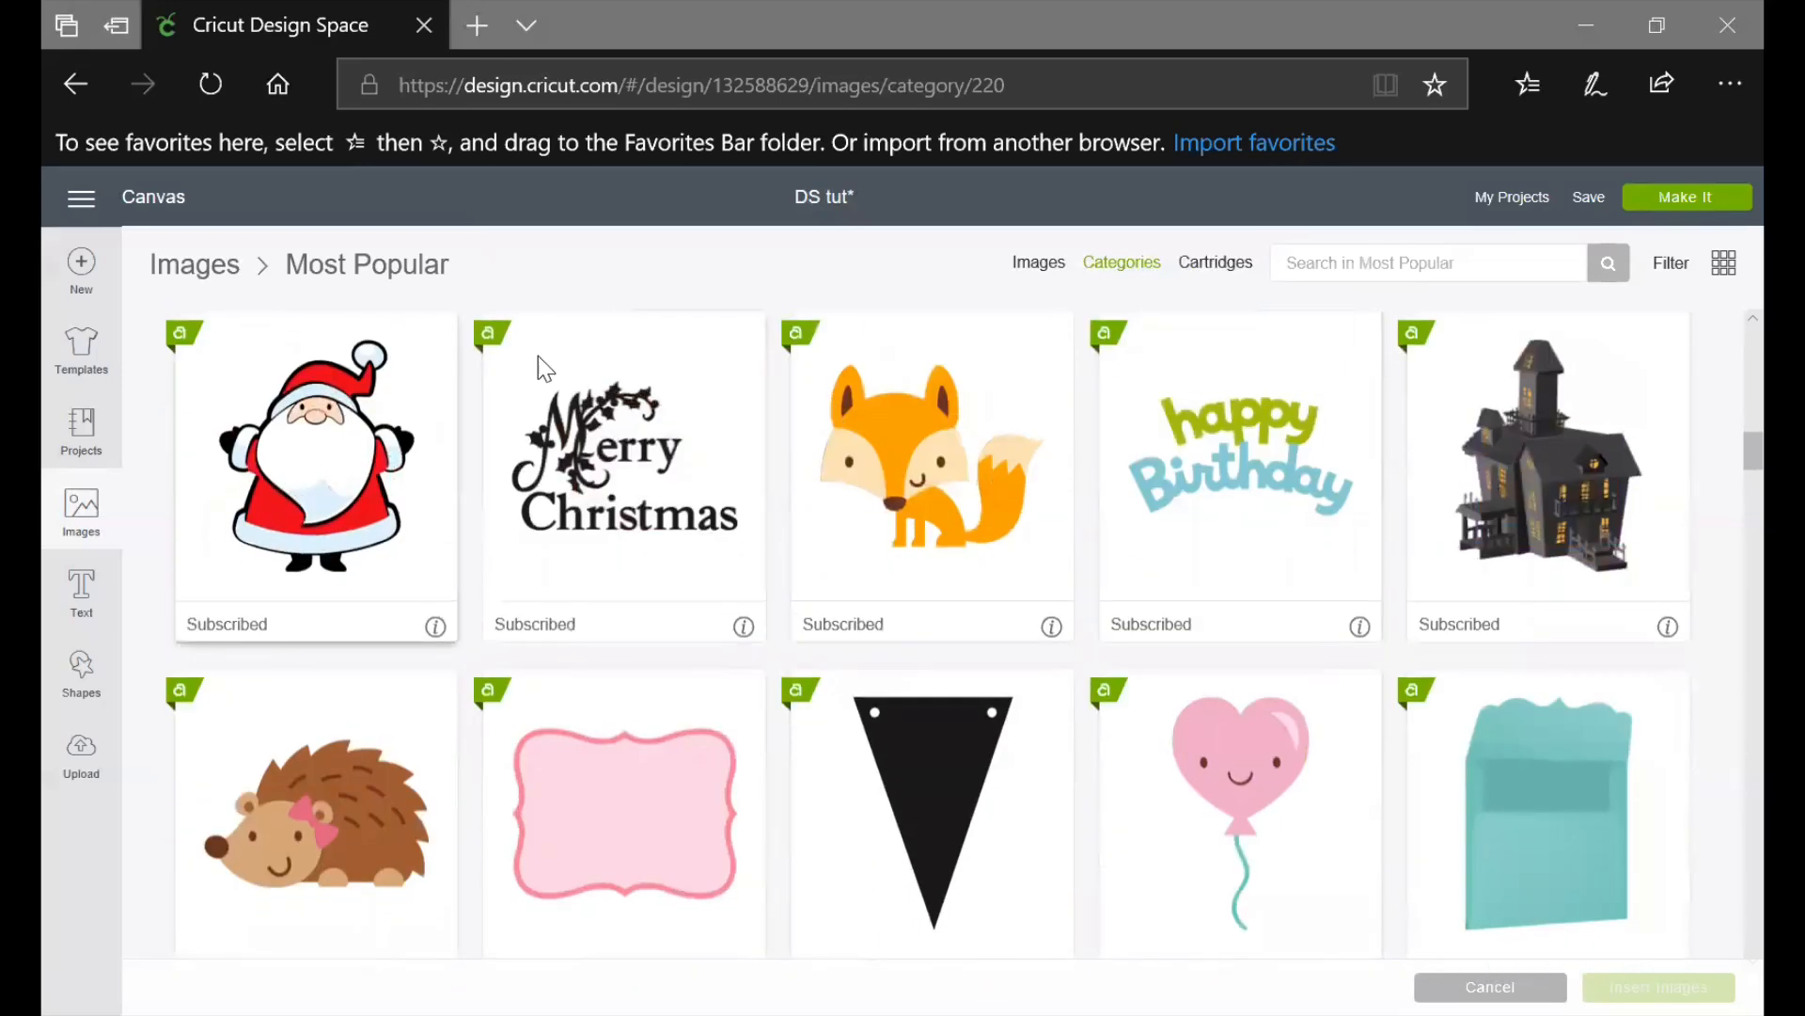
pyautogui.scroll(5, 1040, 564)
pyautogui.scroll(4, 1040, 499)
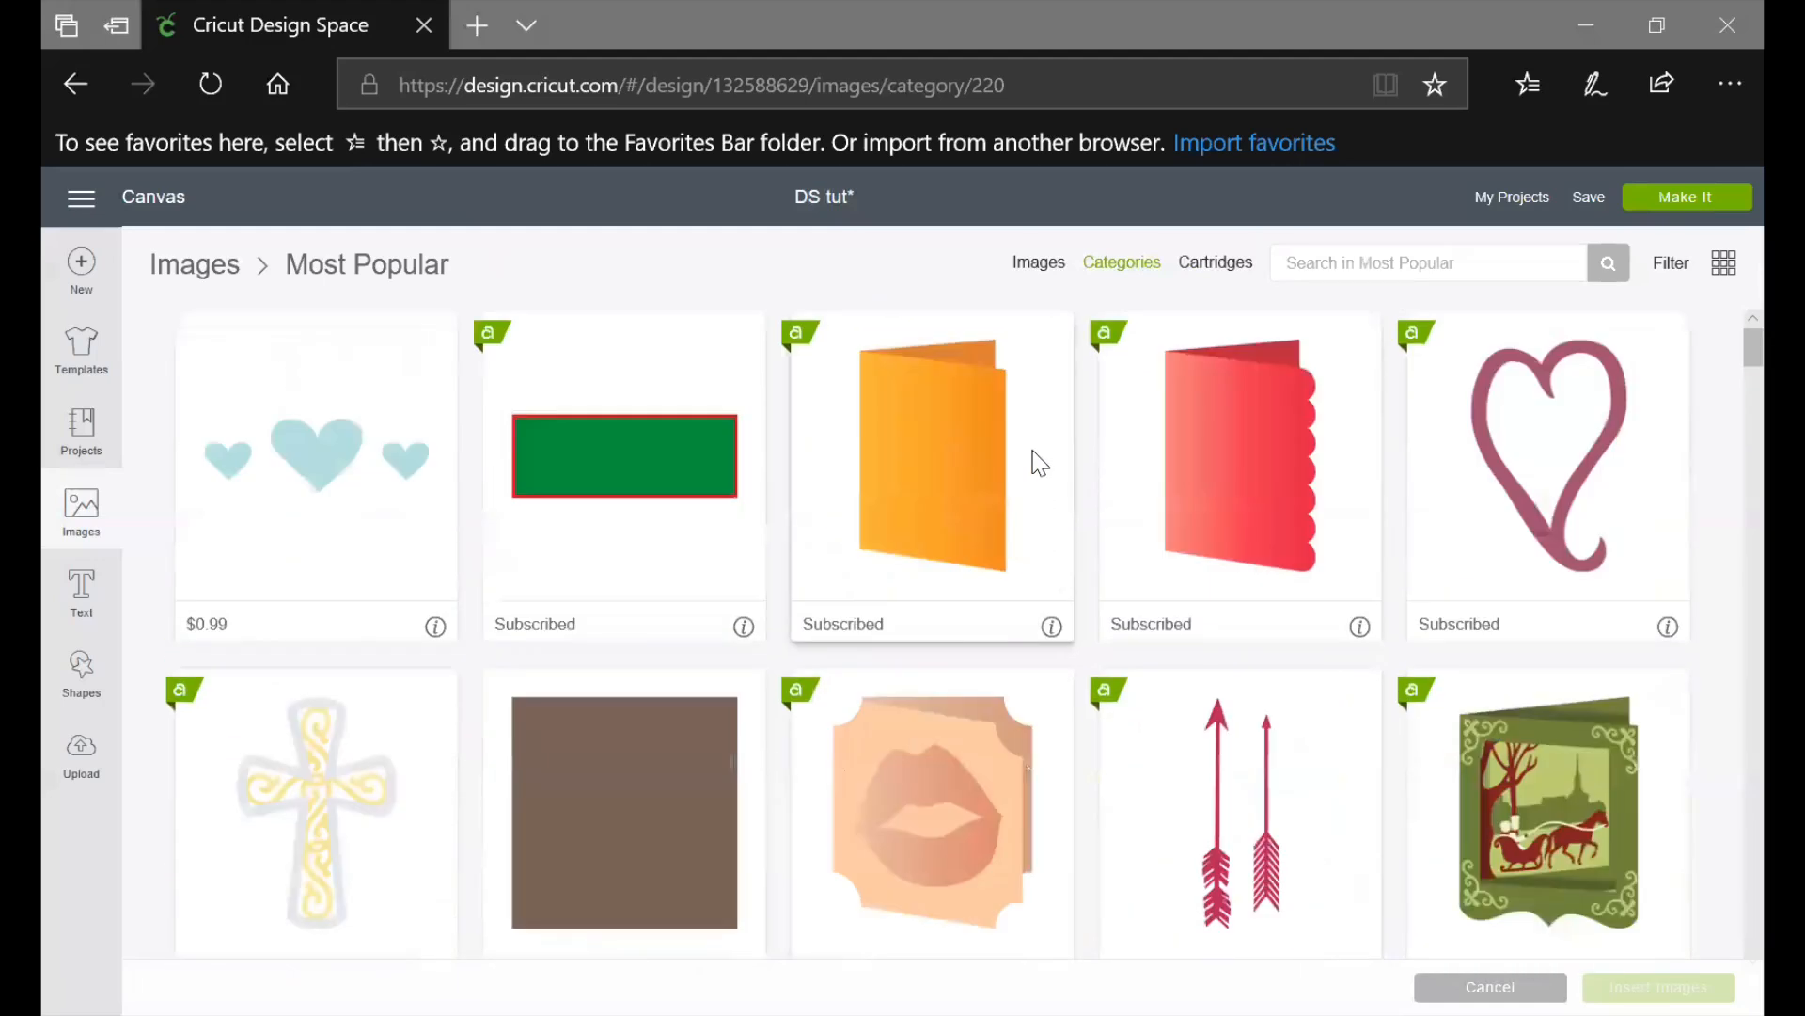
pyautogui.click(1119, 263)
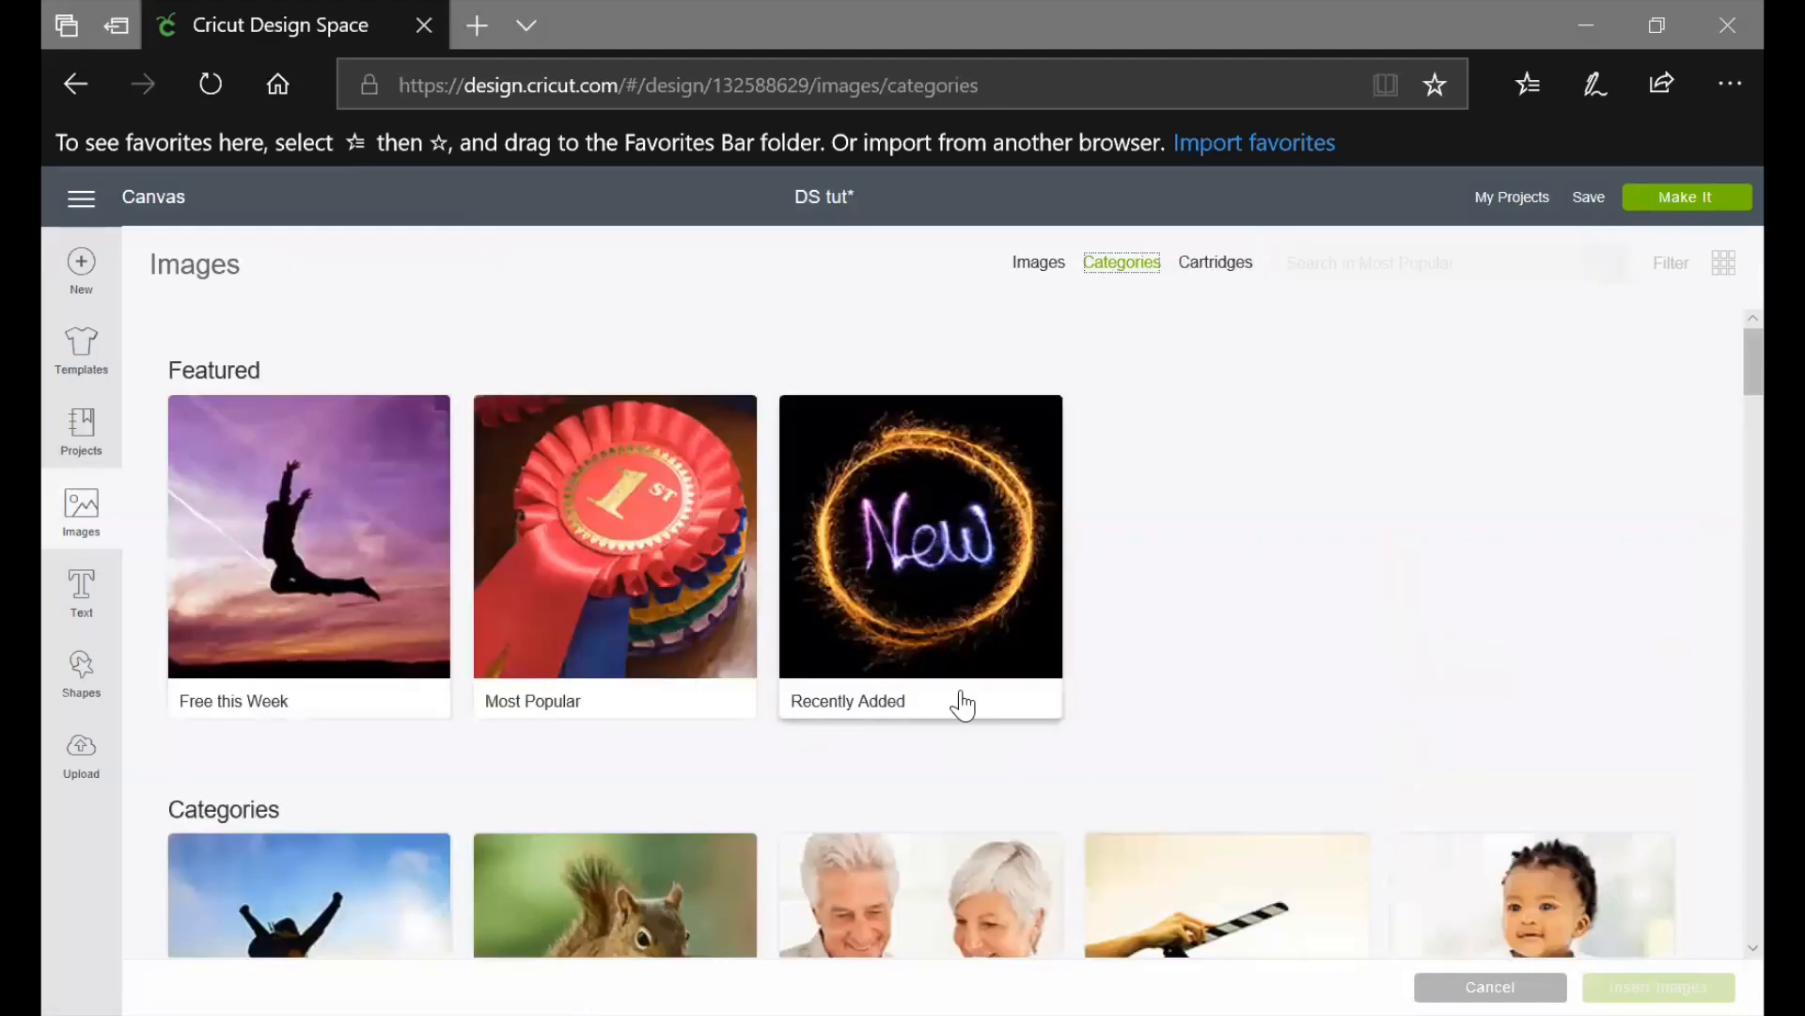
# Open the Recently Added image category and look through its newest designs and their subscription labels
pyautogui.click(950, 557)
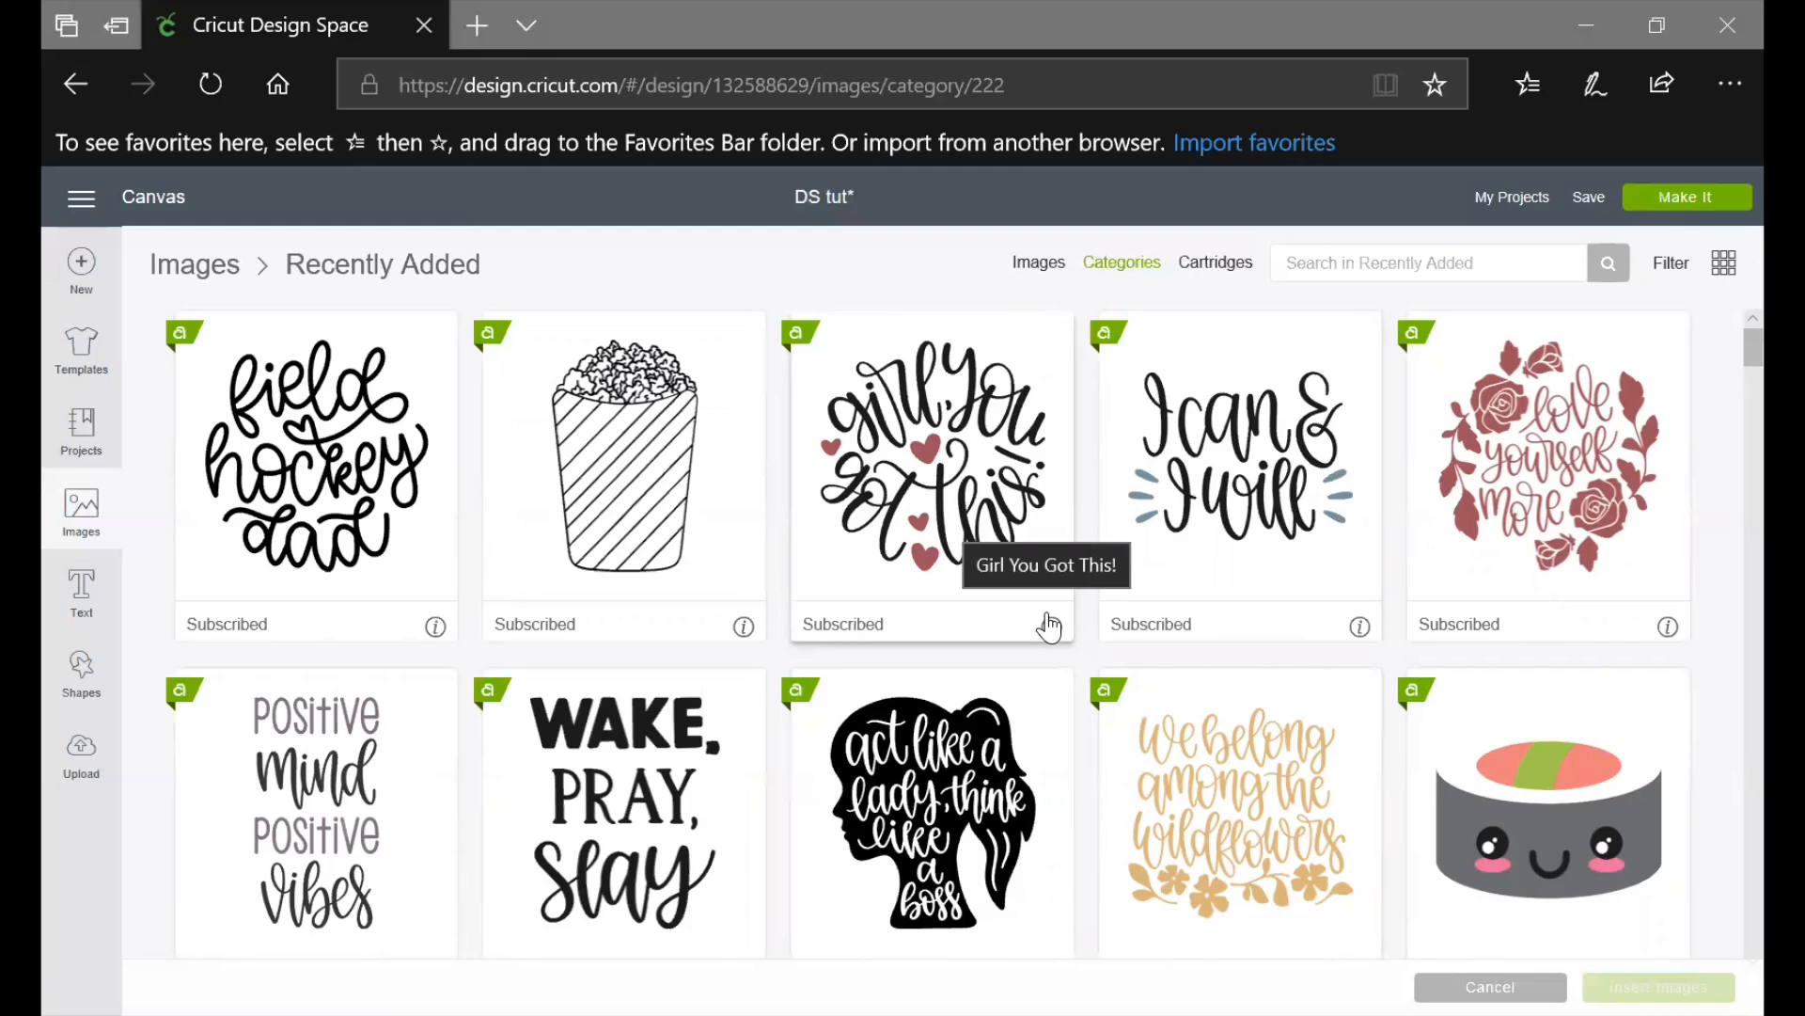
pyautogui.scroll(-1, 1050, 626)
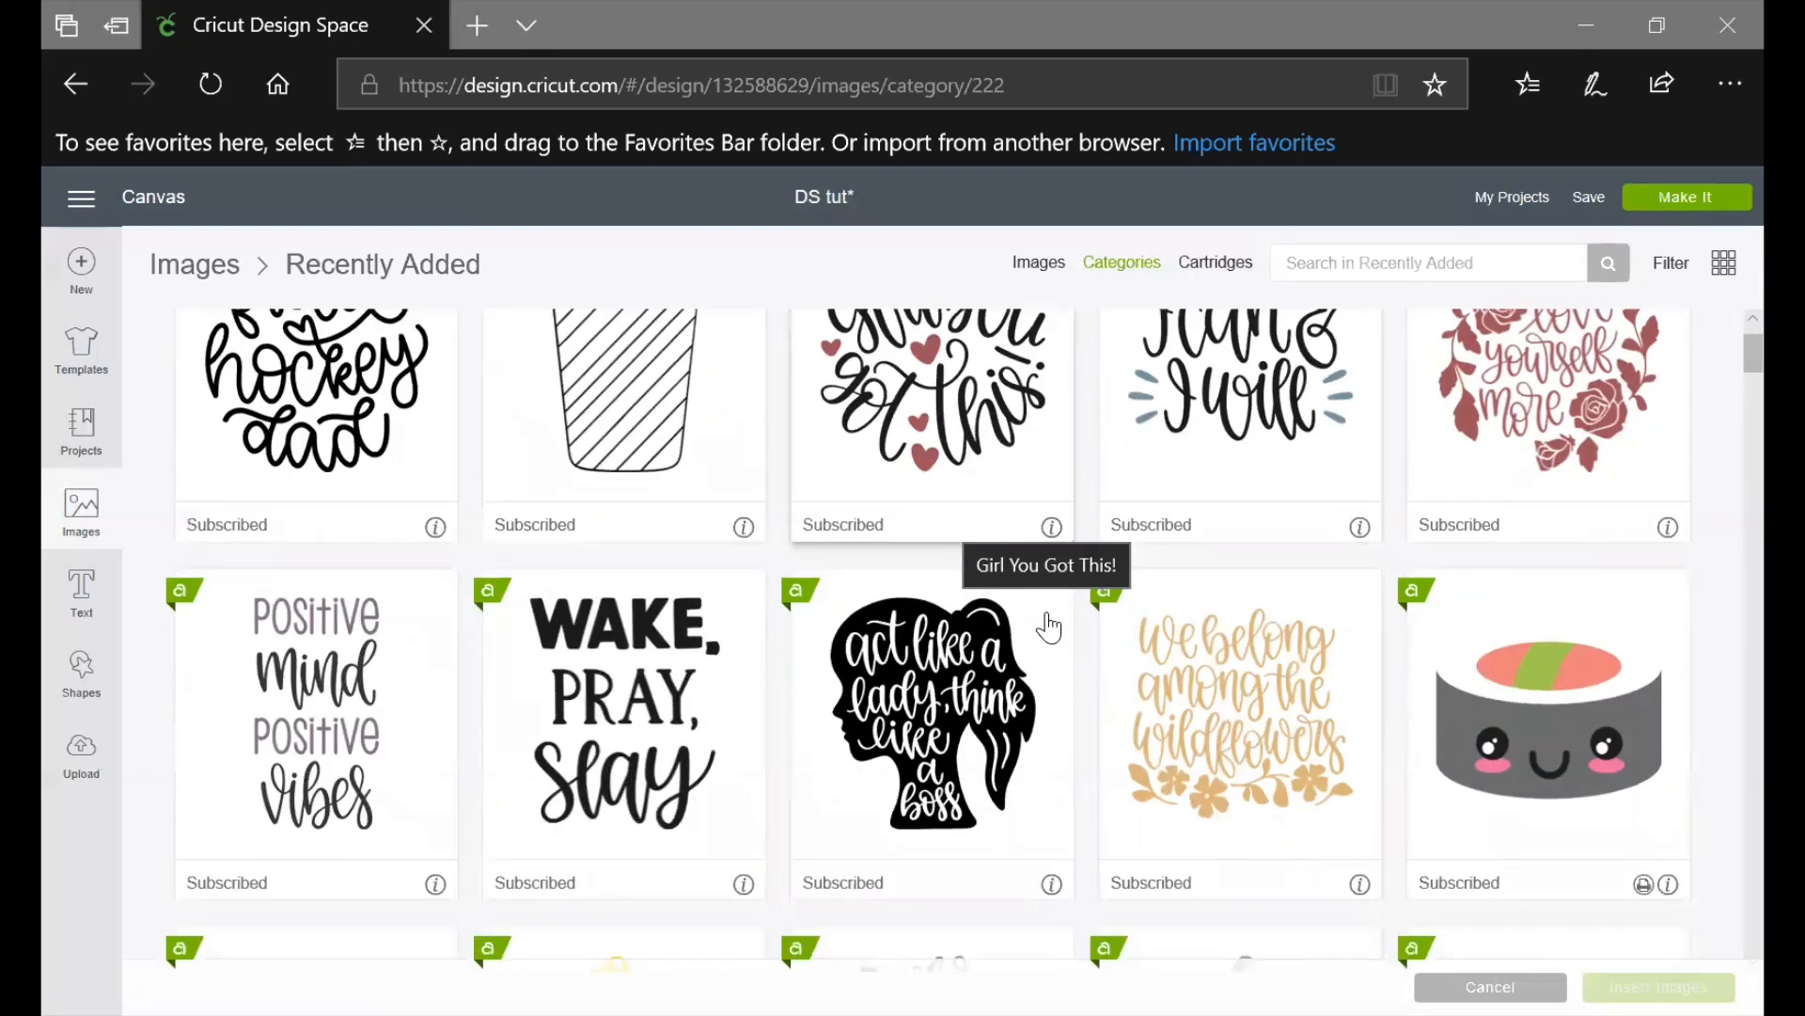
pyautogui.scroll(-3, 1050, 626)
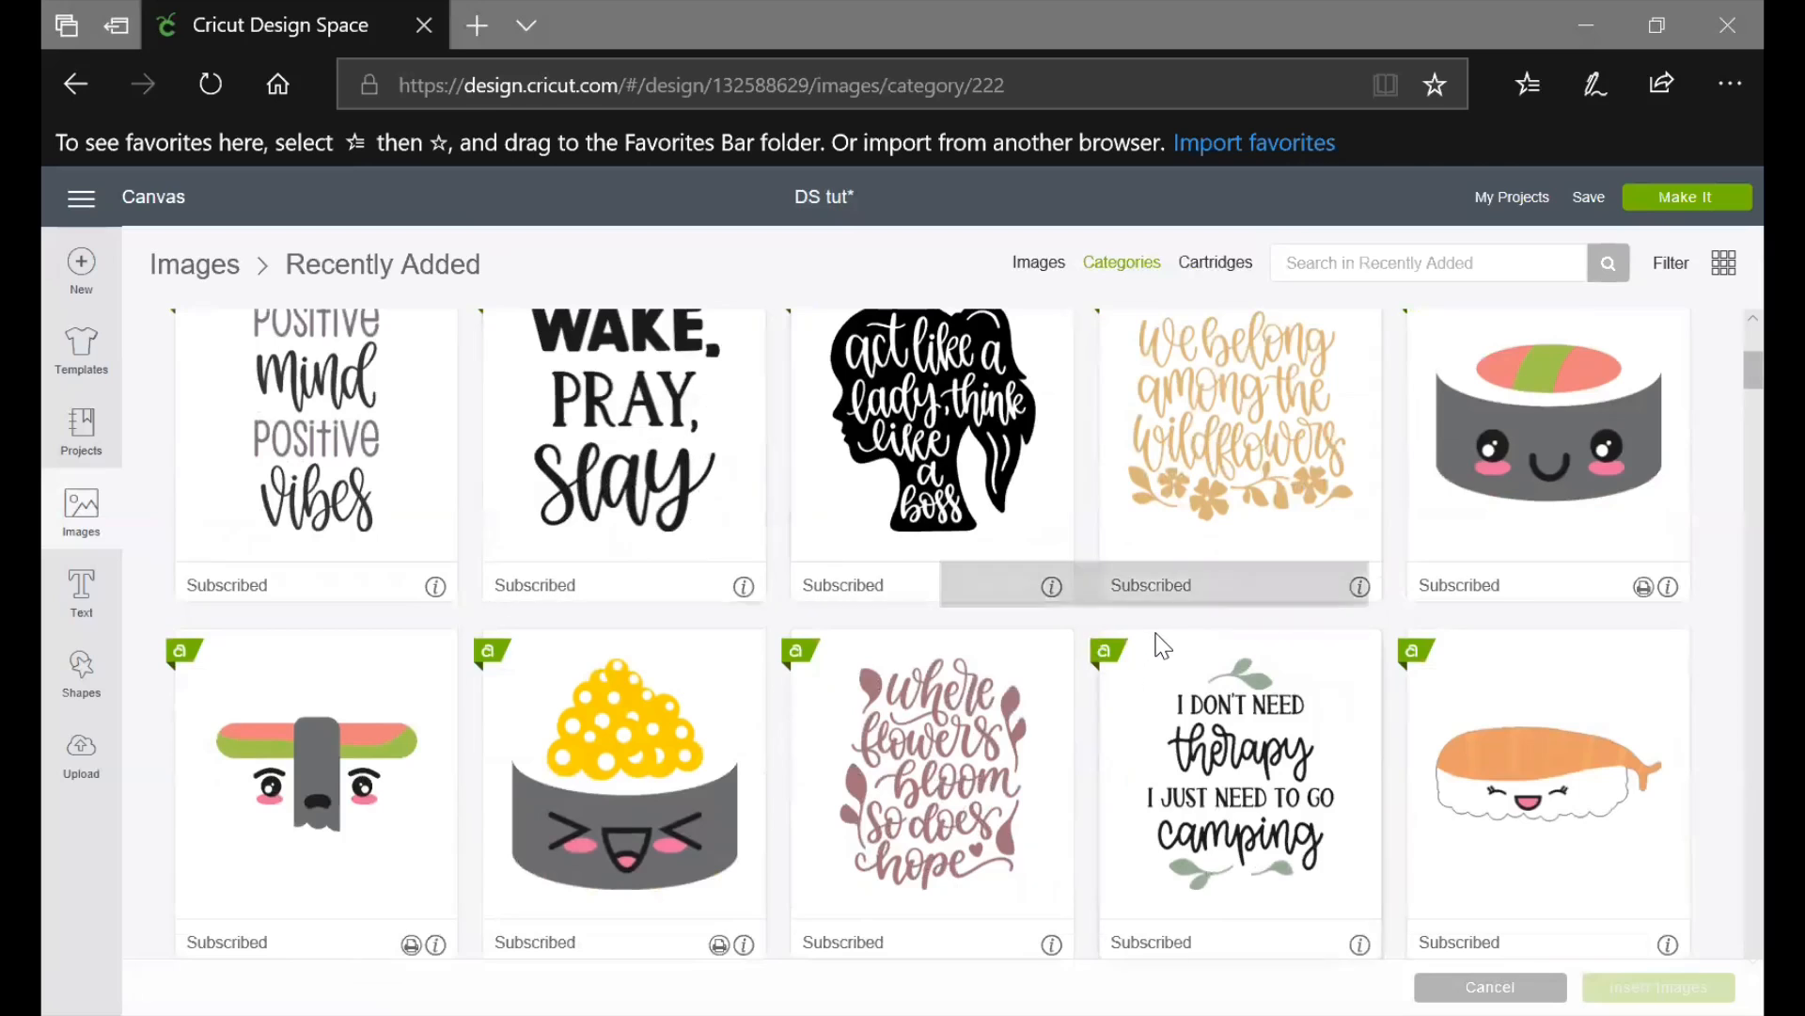
pyautogui.scroll(-1, 1169, 638)
pyautogui.scroll(-1, 1169, 638)
pyautogui.scroll(3, 1169, 639)
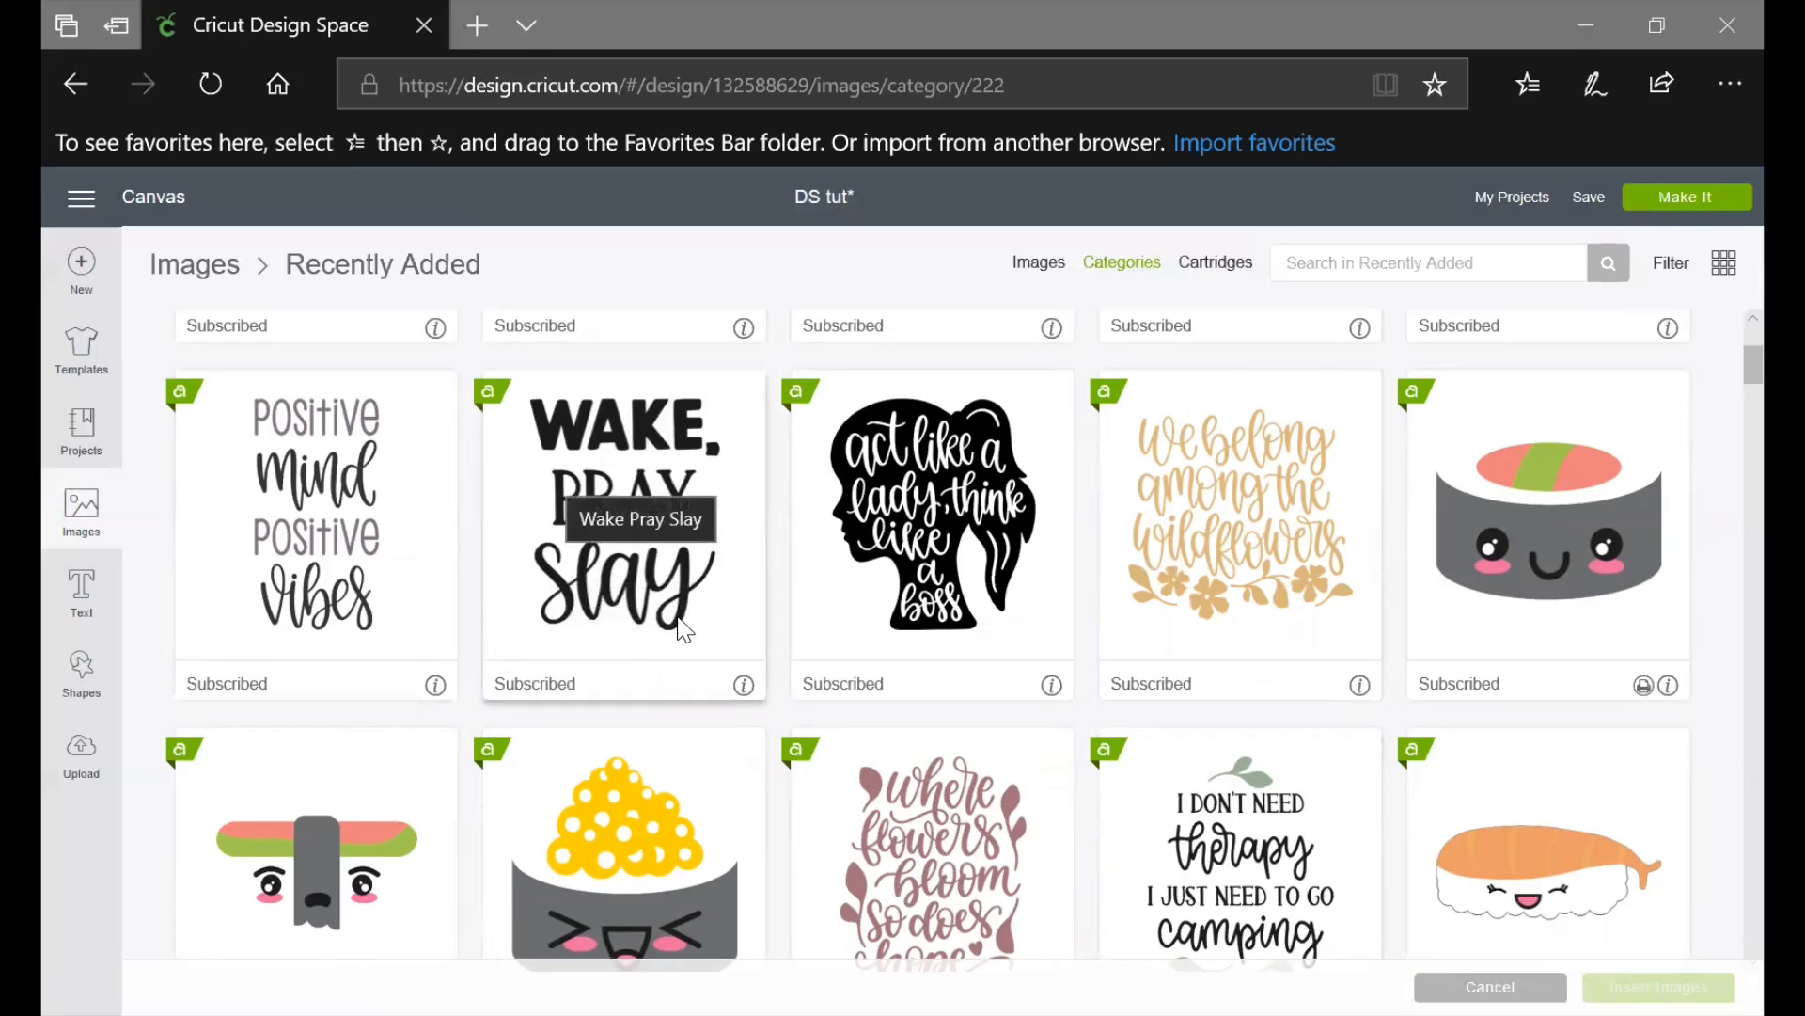
pyautogui.scroll(-3, 1119, 722)
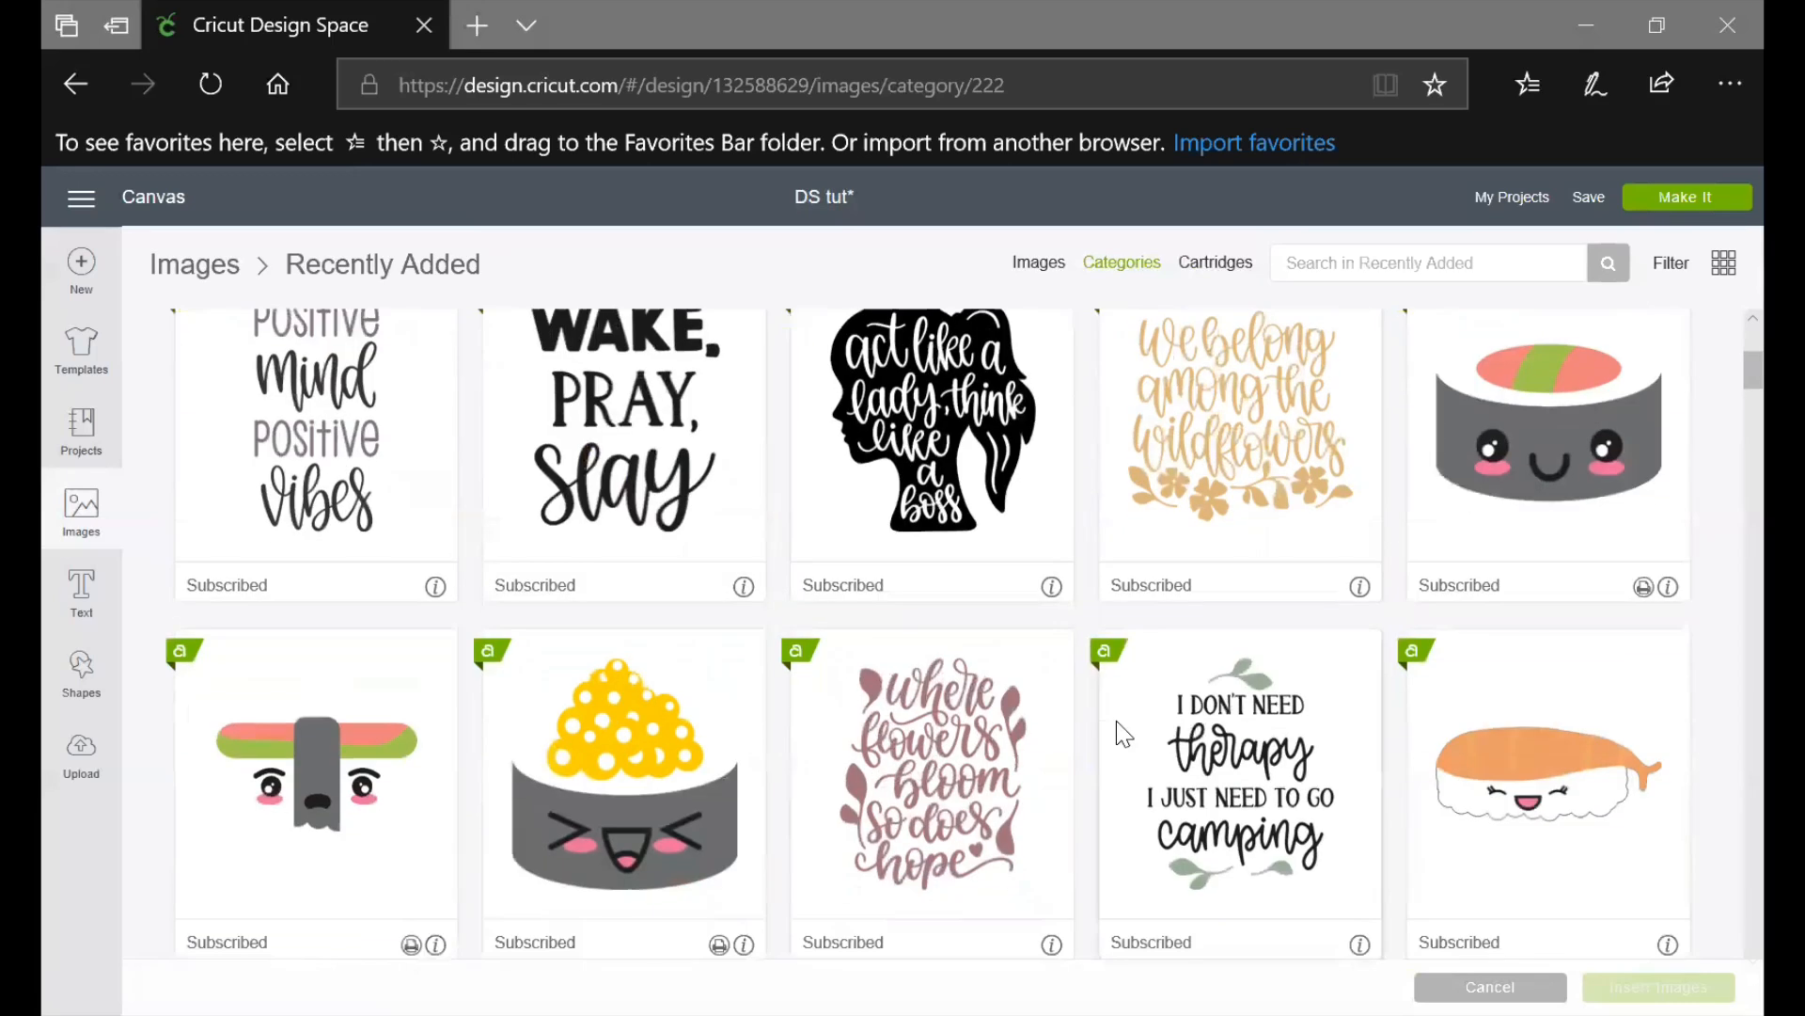
pyautogui.scroll(-4, 1115, 721)
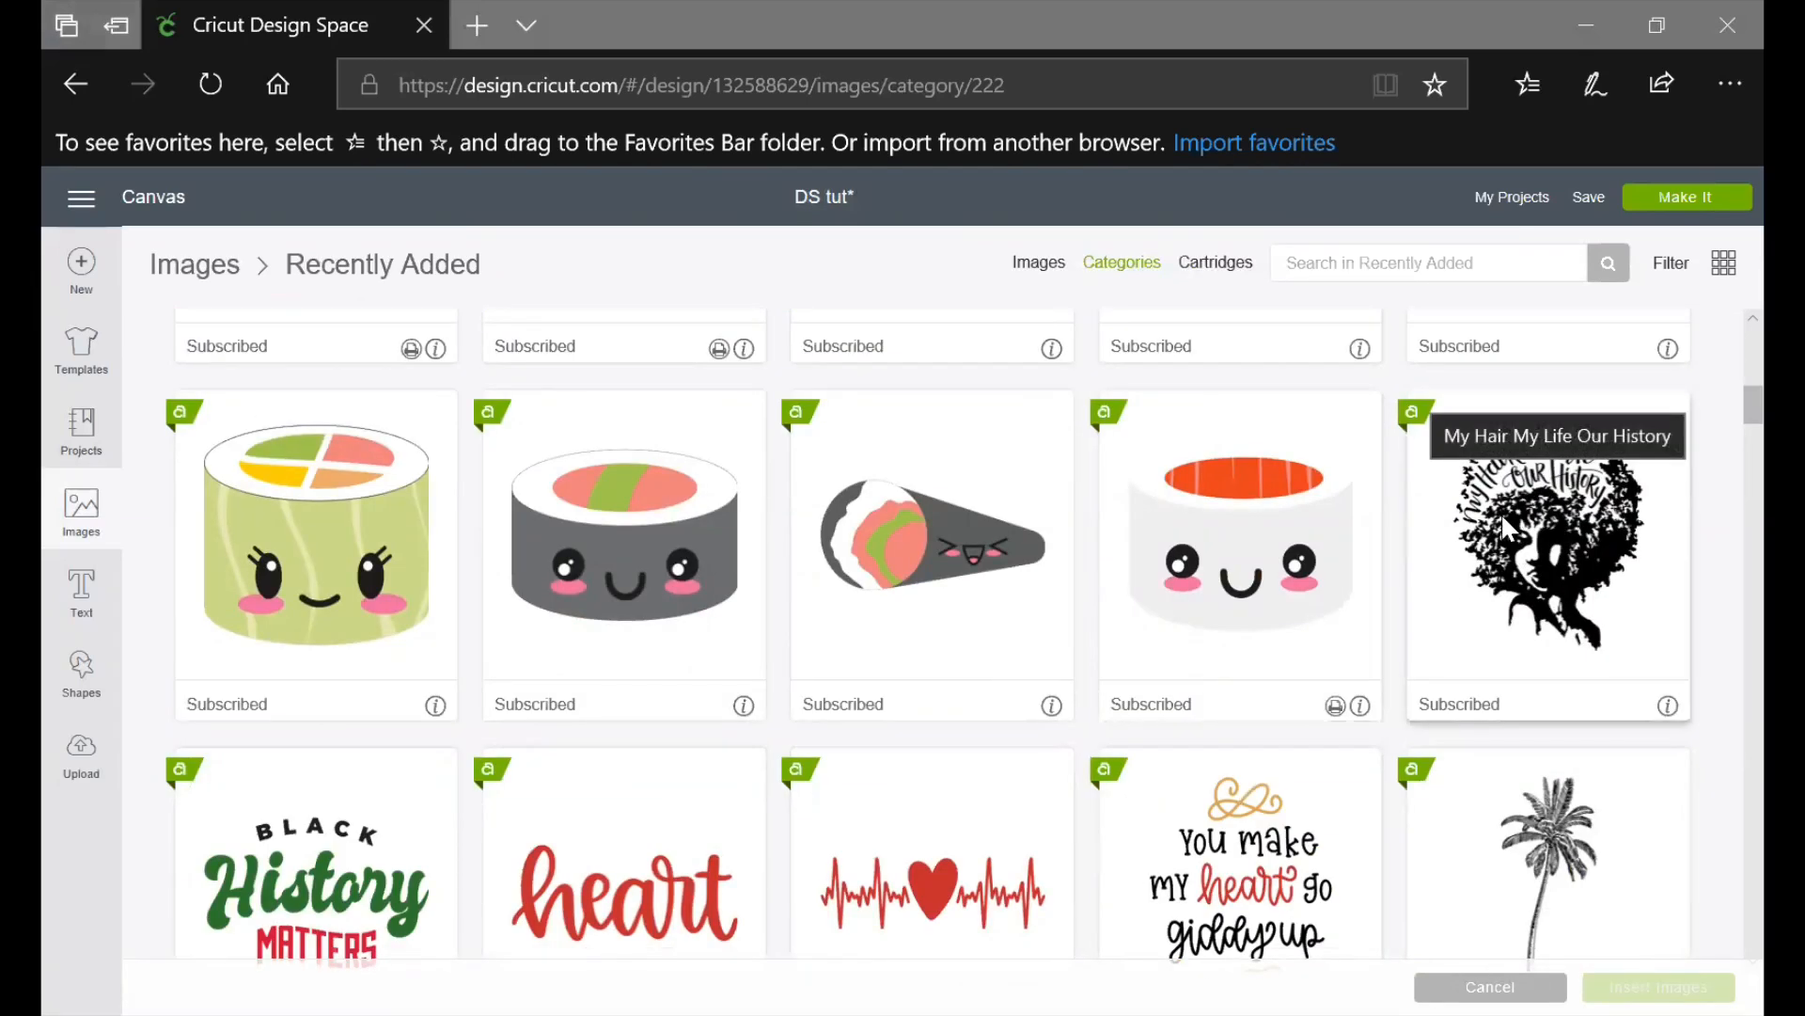
pyautogui.scroll(-3, 1487, 526)
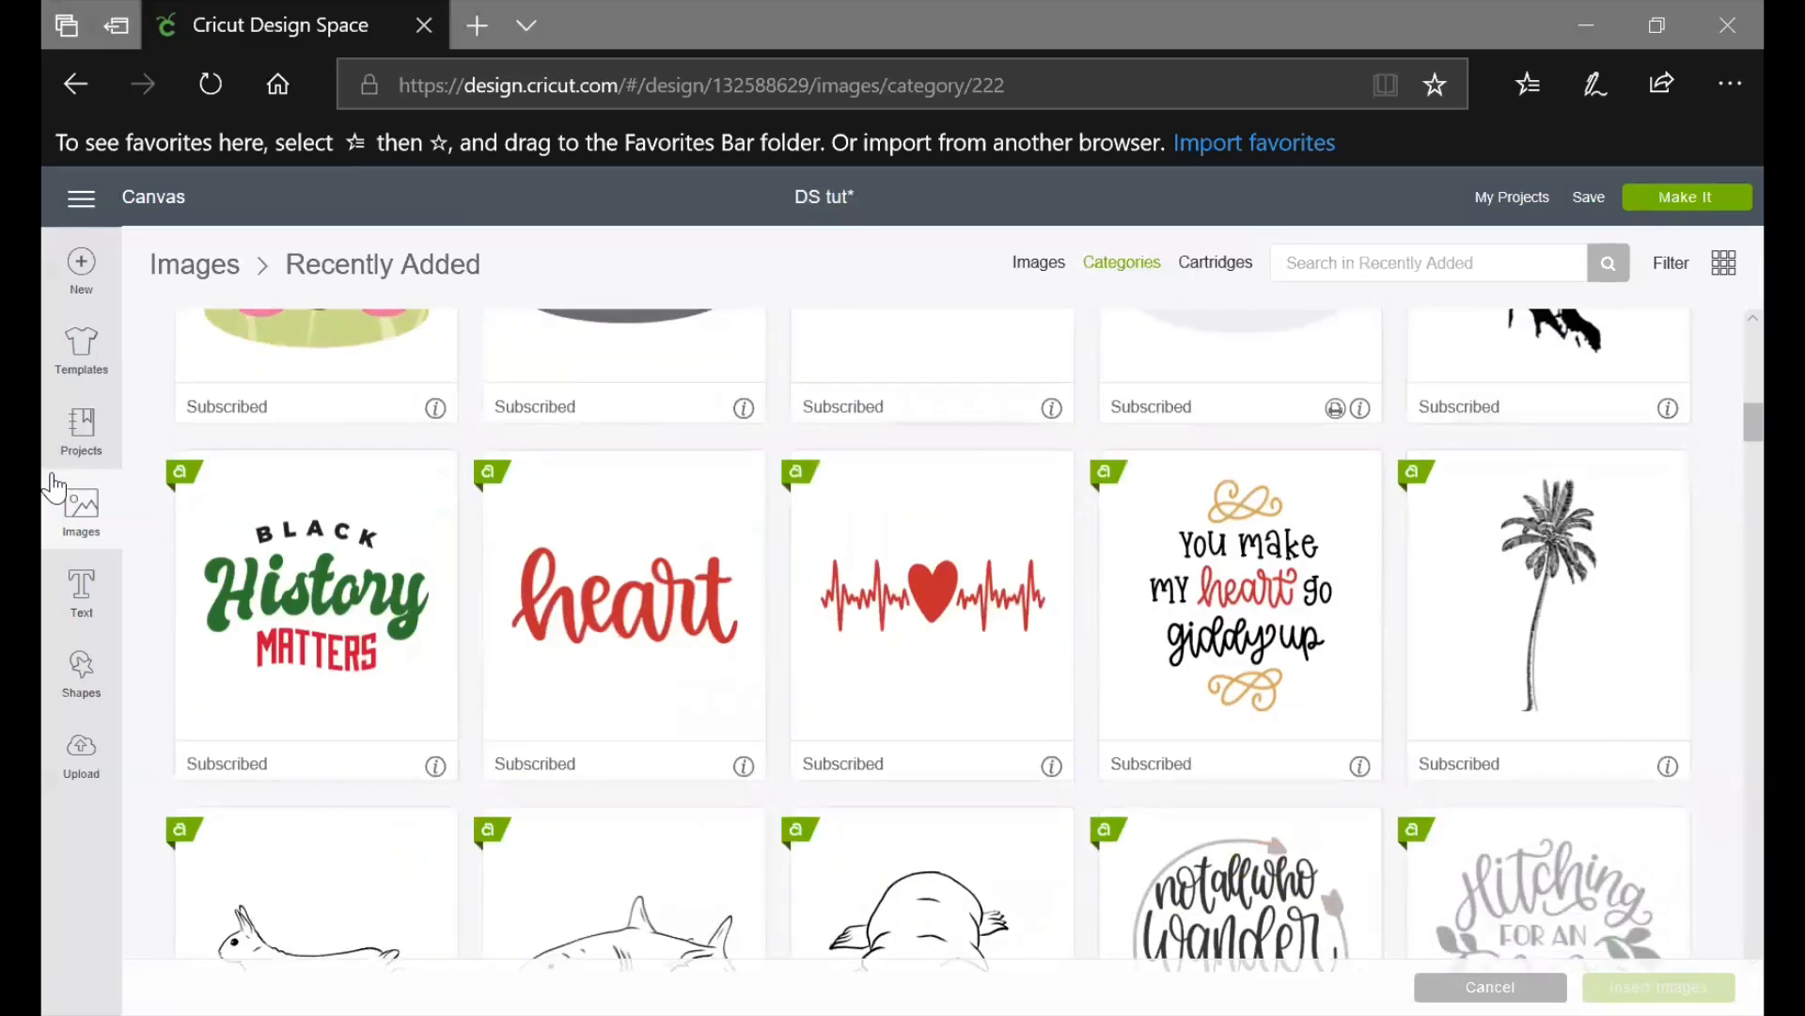
pyautogui.scroll(-8, 481, 446)
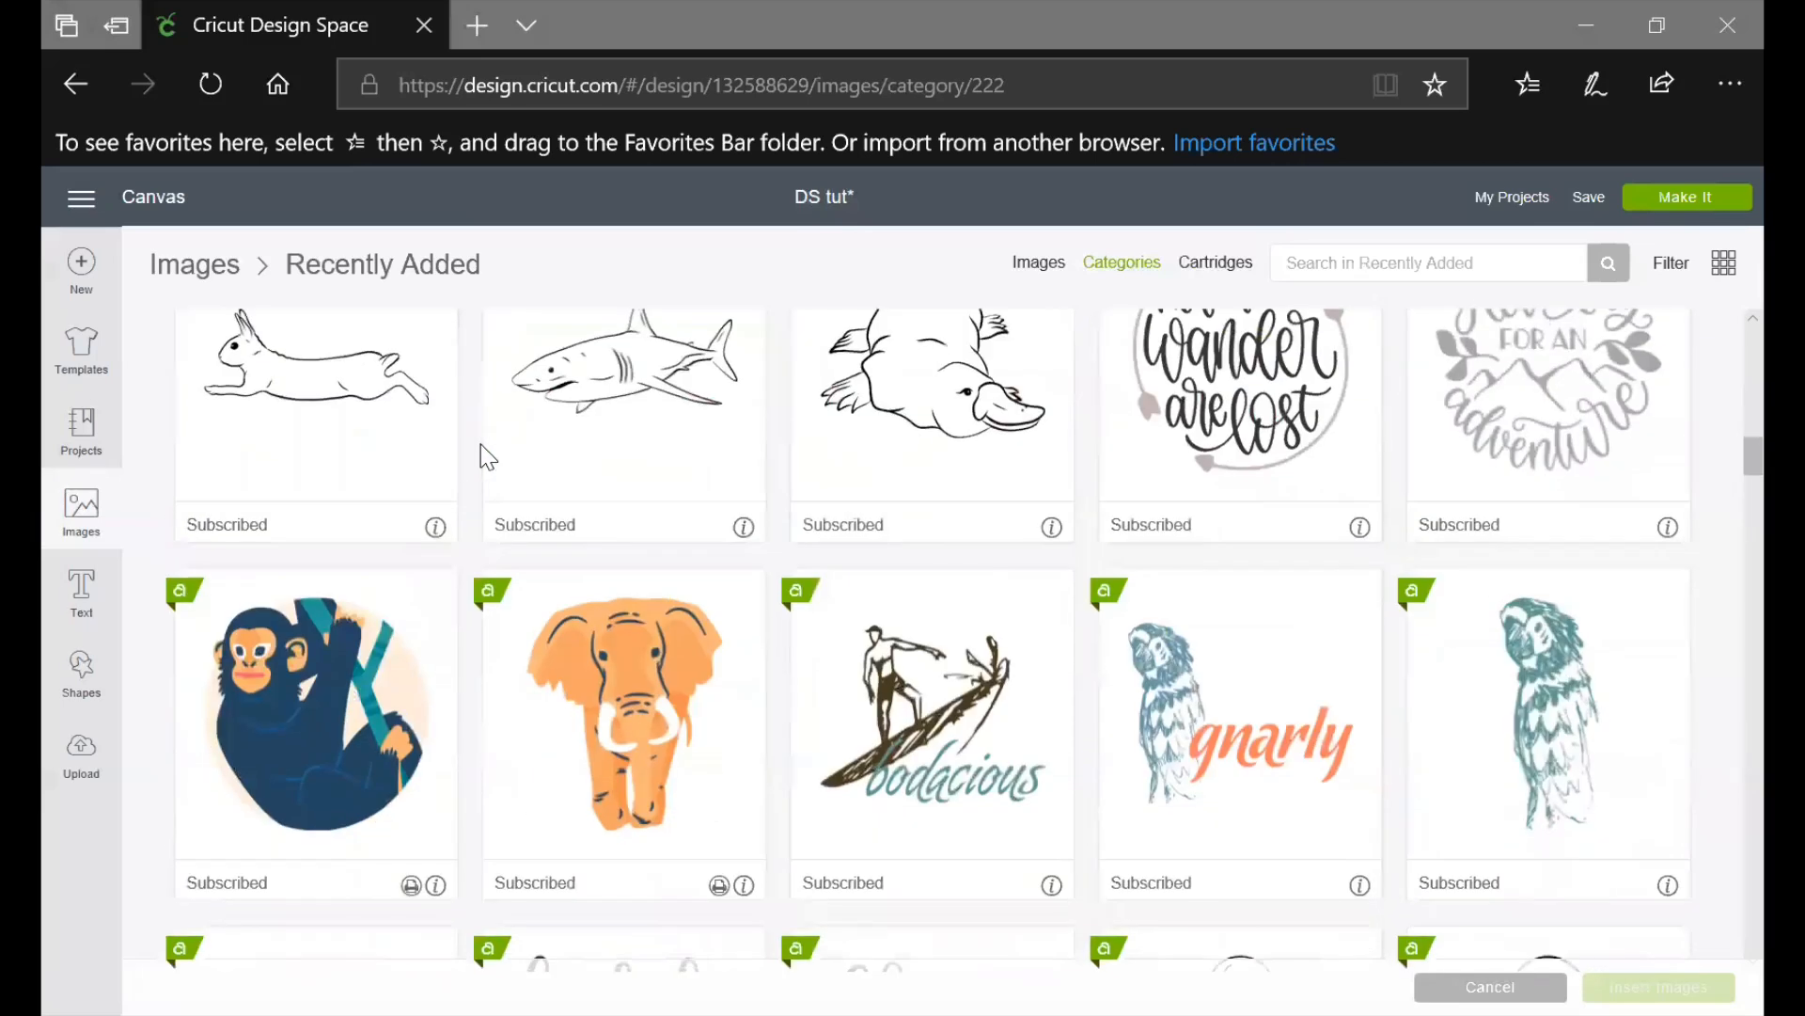
pyautogui.scroll(-10, 481, 445)
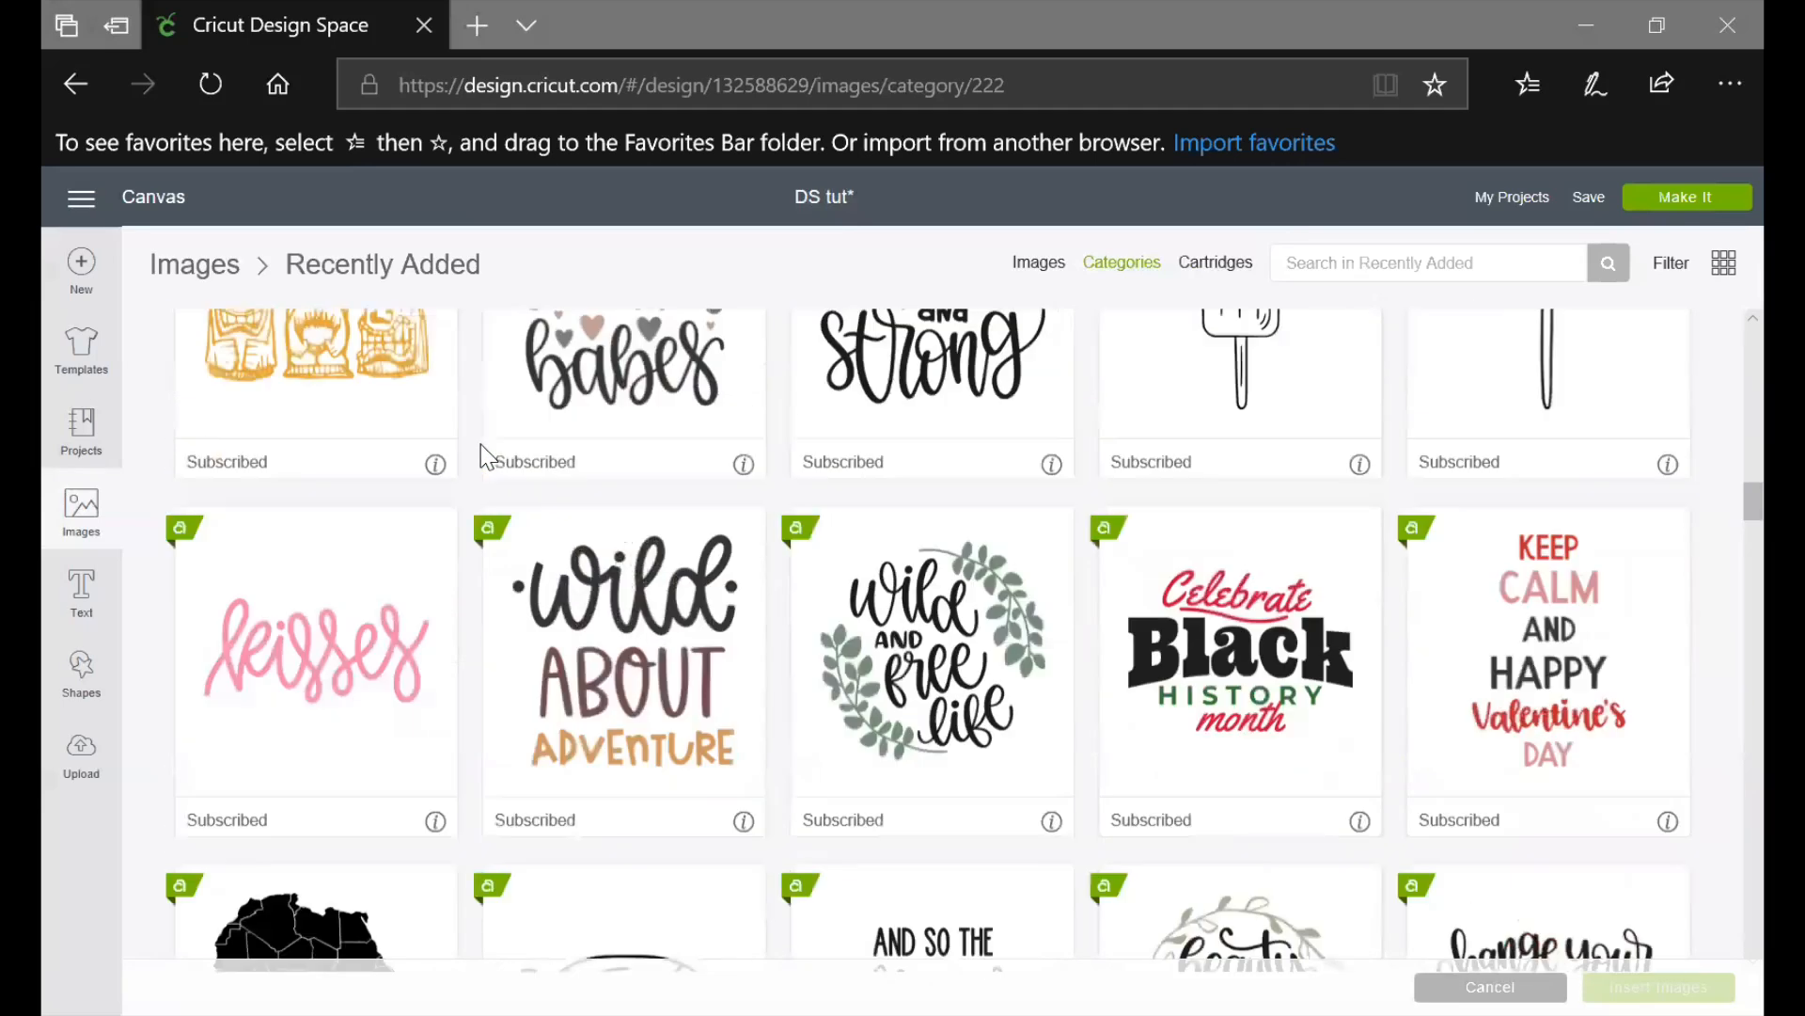
pyautogui.scroll(-3, 481, 443)
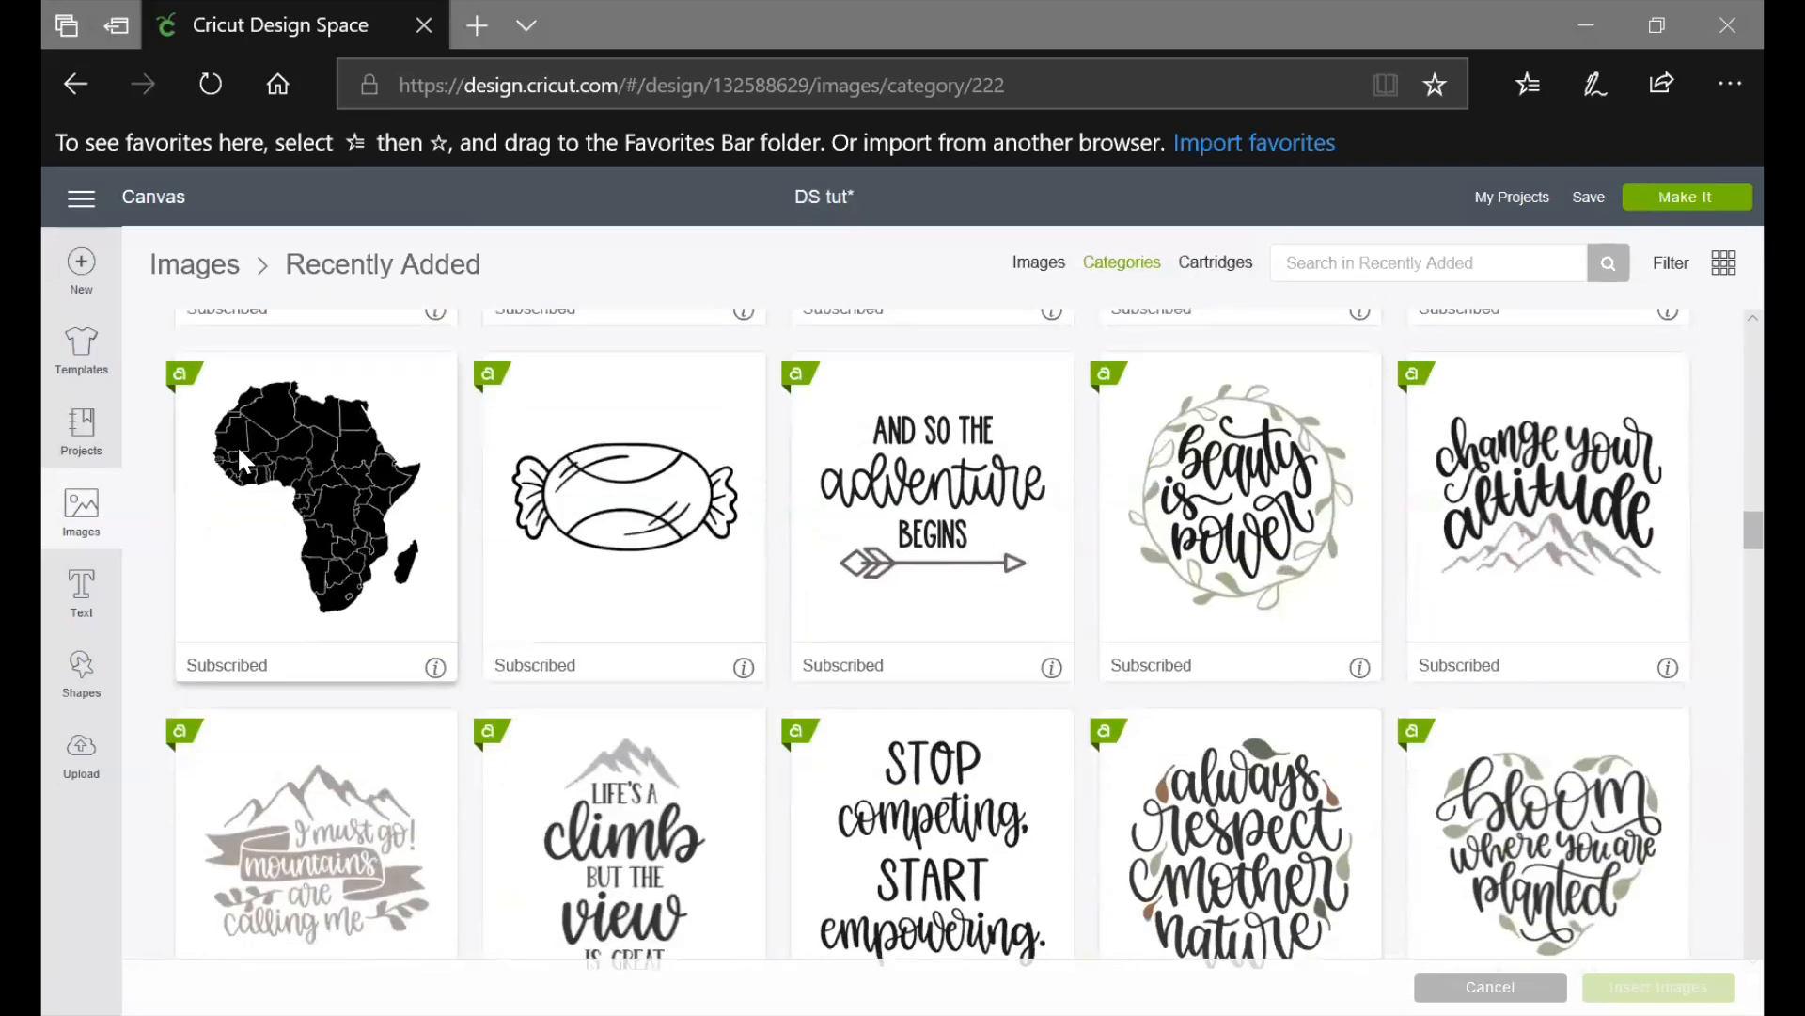
# Go back to the start of the Recently Added designs and return to the image category overview
pyautogui.scroll(20, 1164, 805)
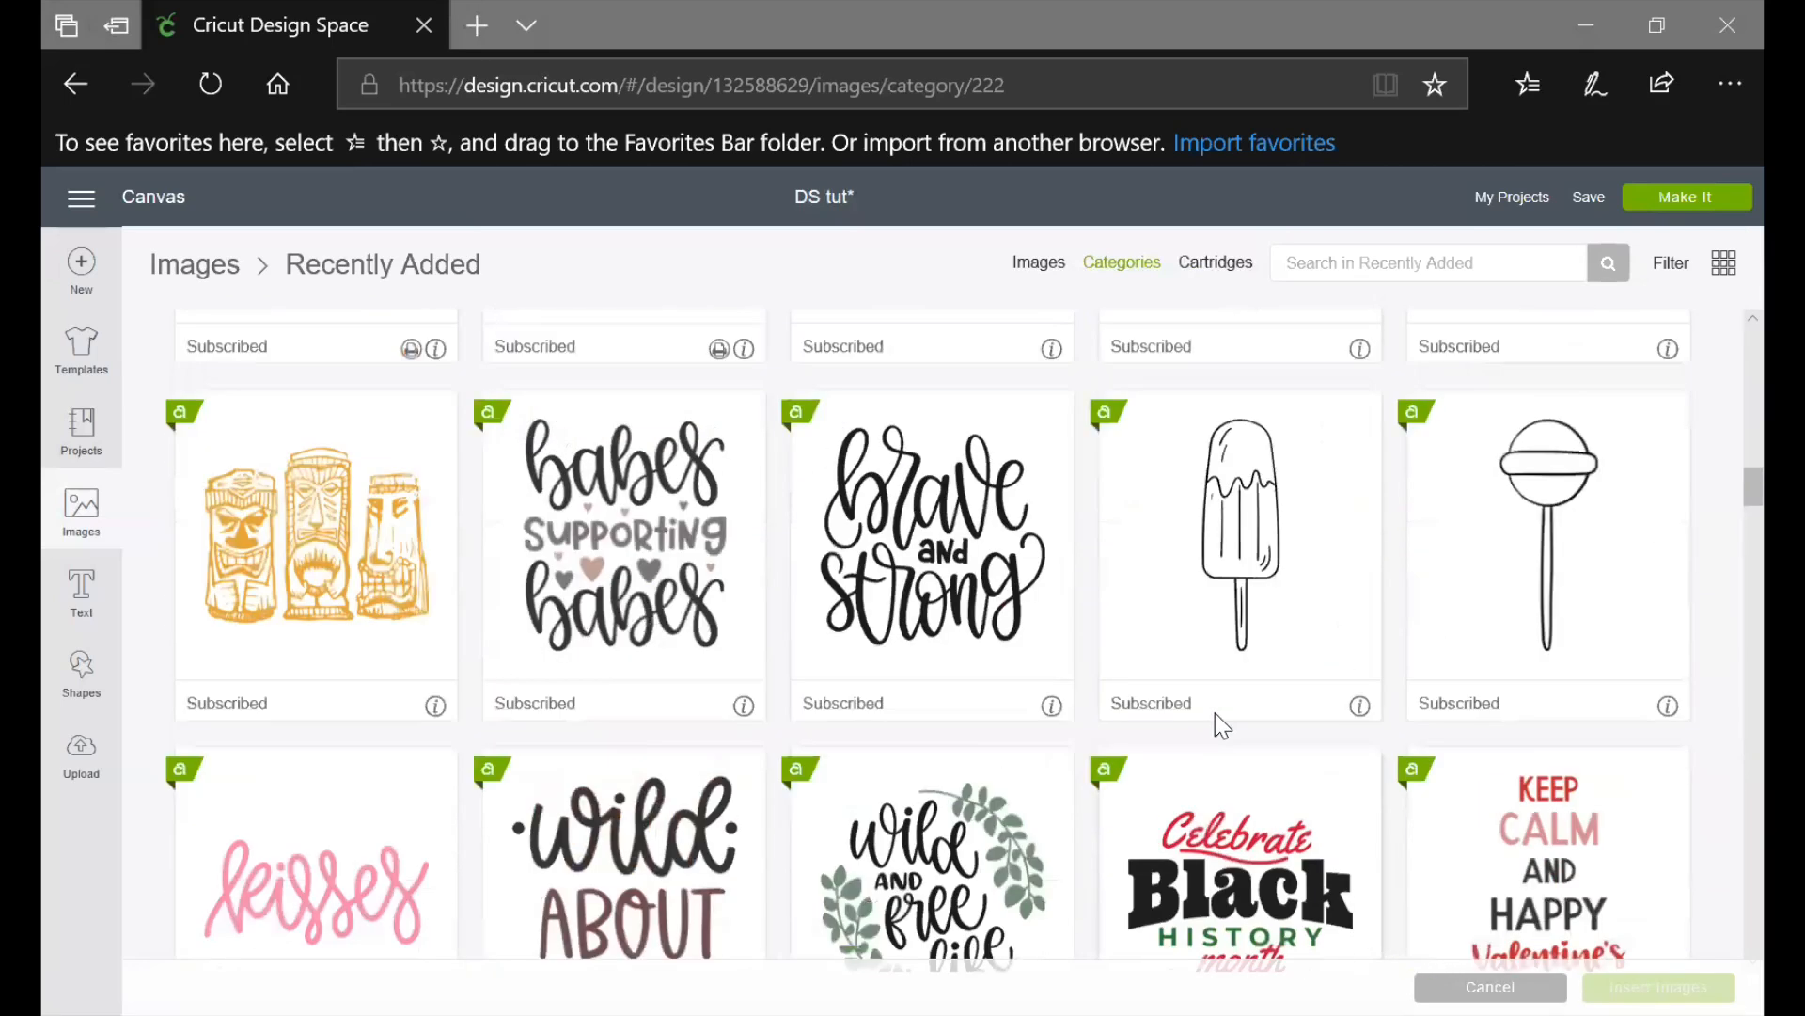
pyautogui.scroll(10, 1220, 656)
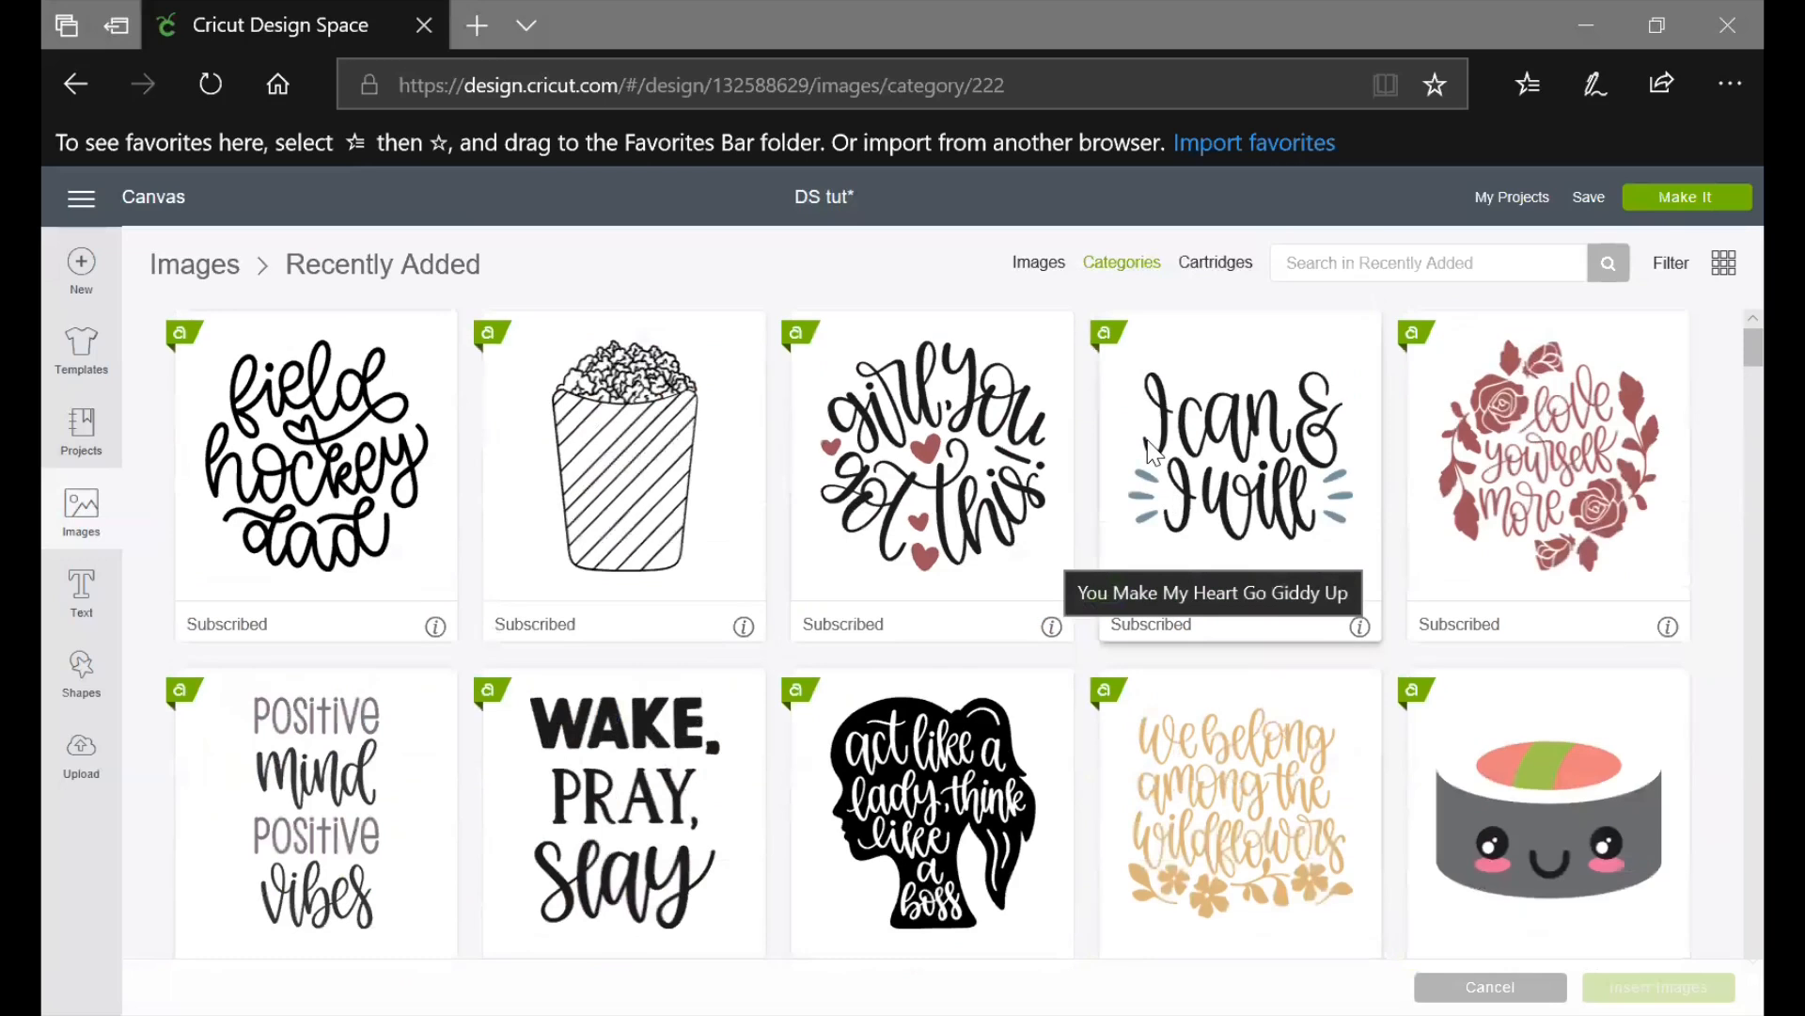
pyautogui.click(1127, 266)
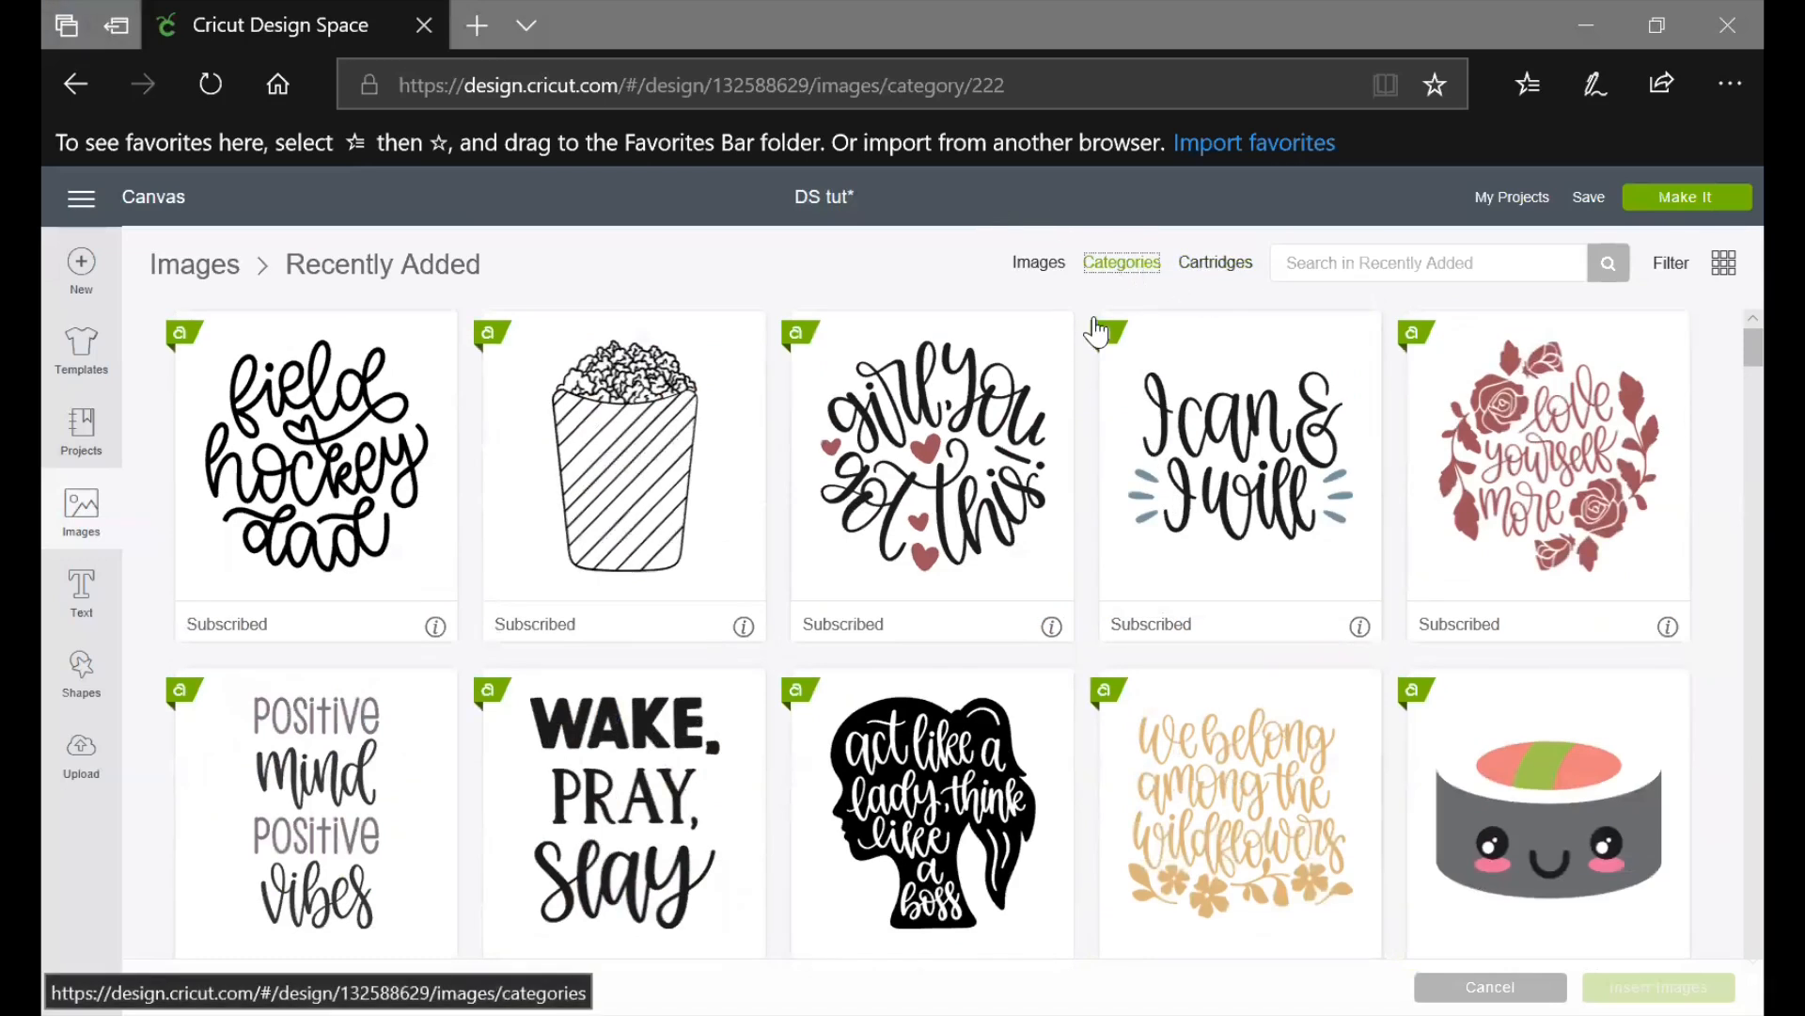
# Look through the themed image categories from Achievement to Winter, including the holiday and season themes
pyautogui.scroll(-5, 1182, 508)
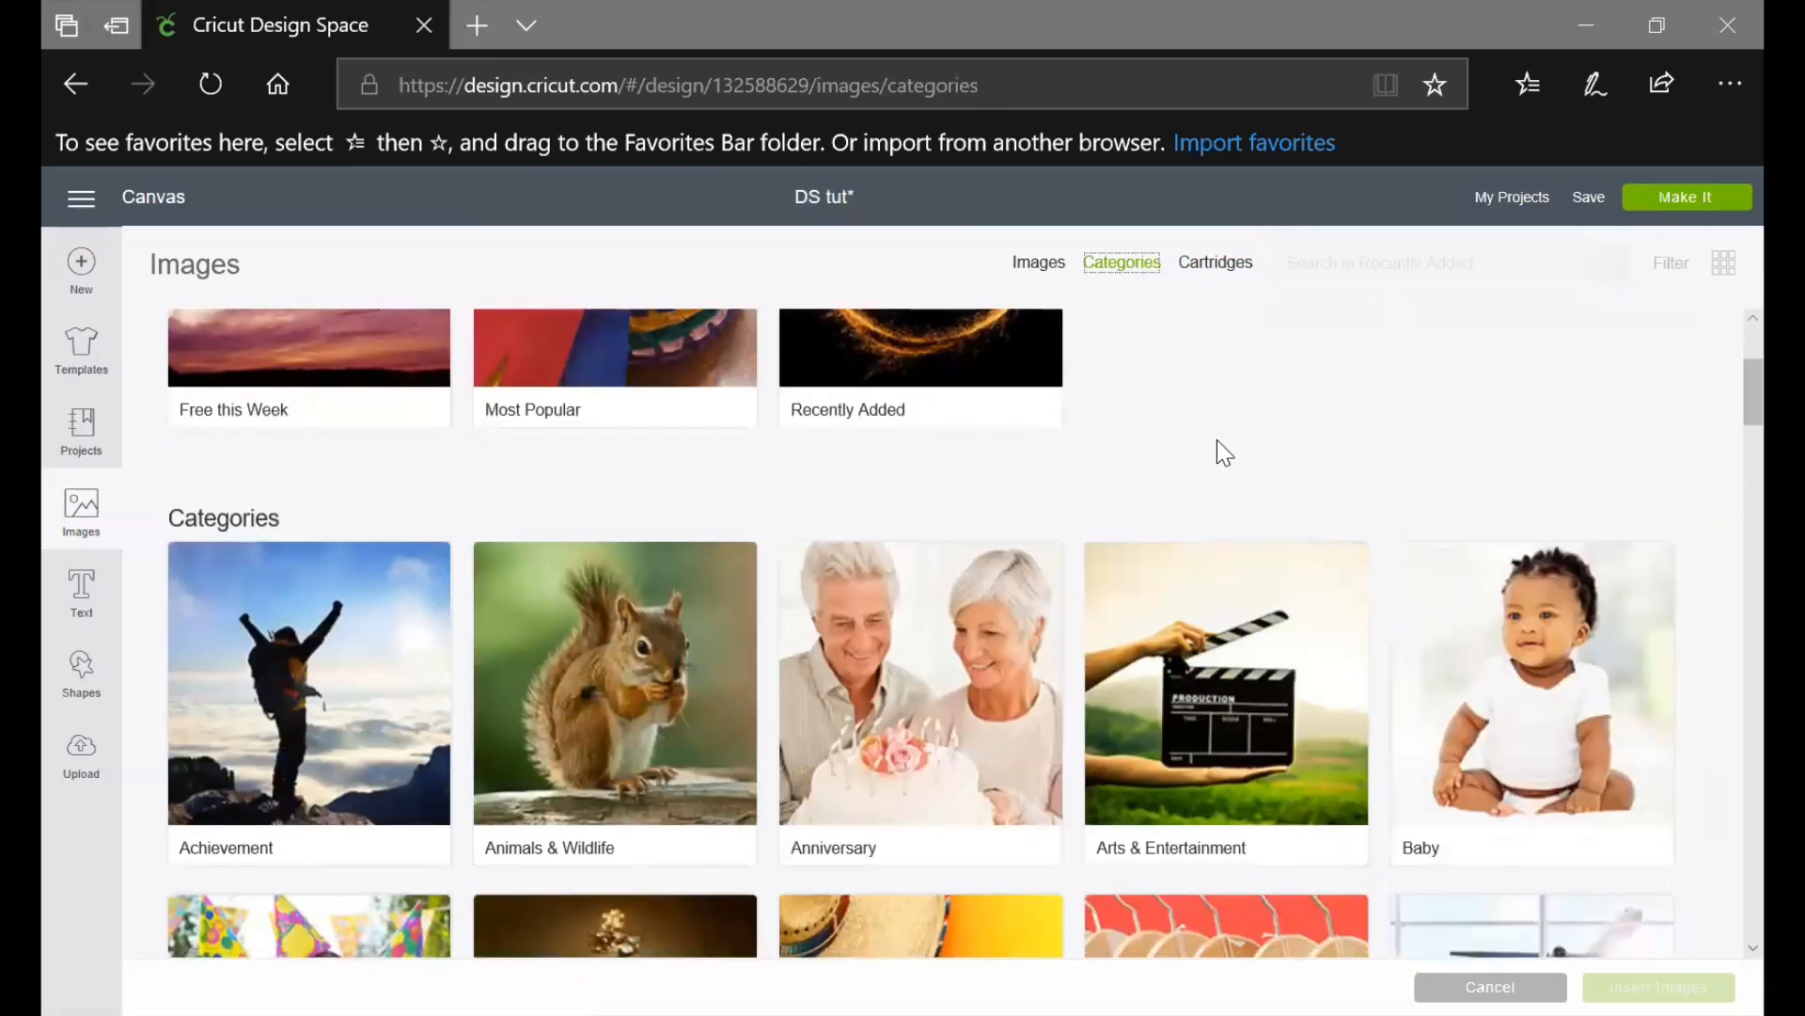
pyautogui.scroll(-2, 1220, 454)
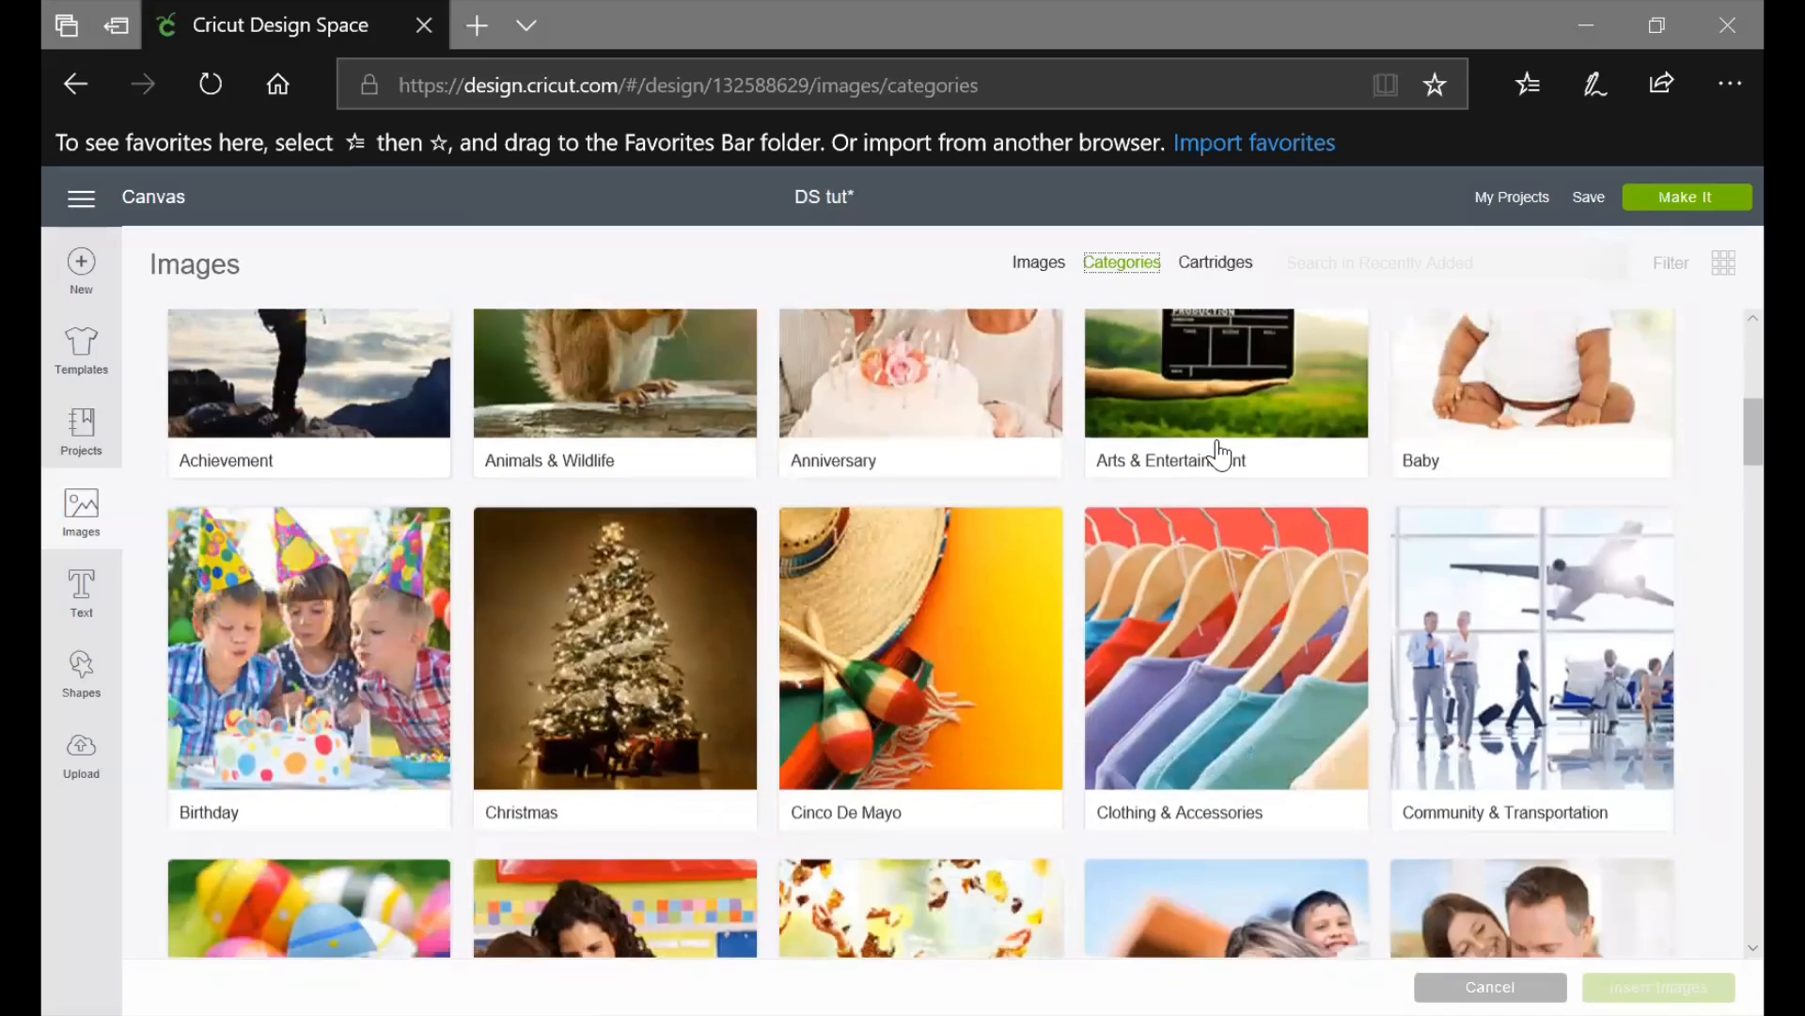
pyautogui.scroll(1, 1220, 455)
pyautogui.scroll(-3, 1219, 454)
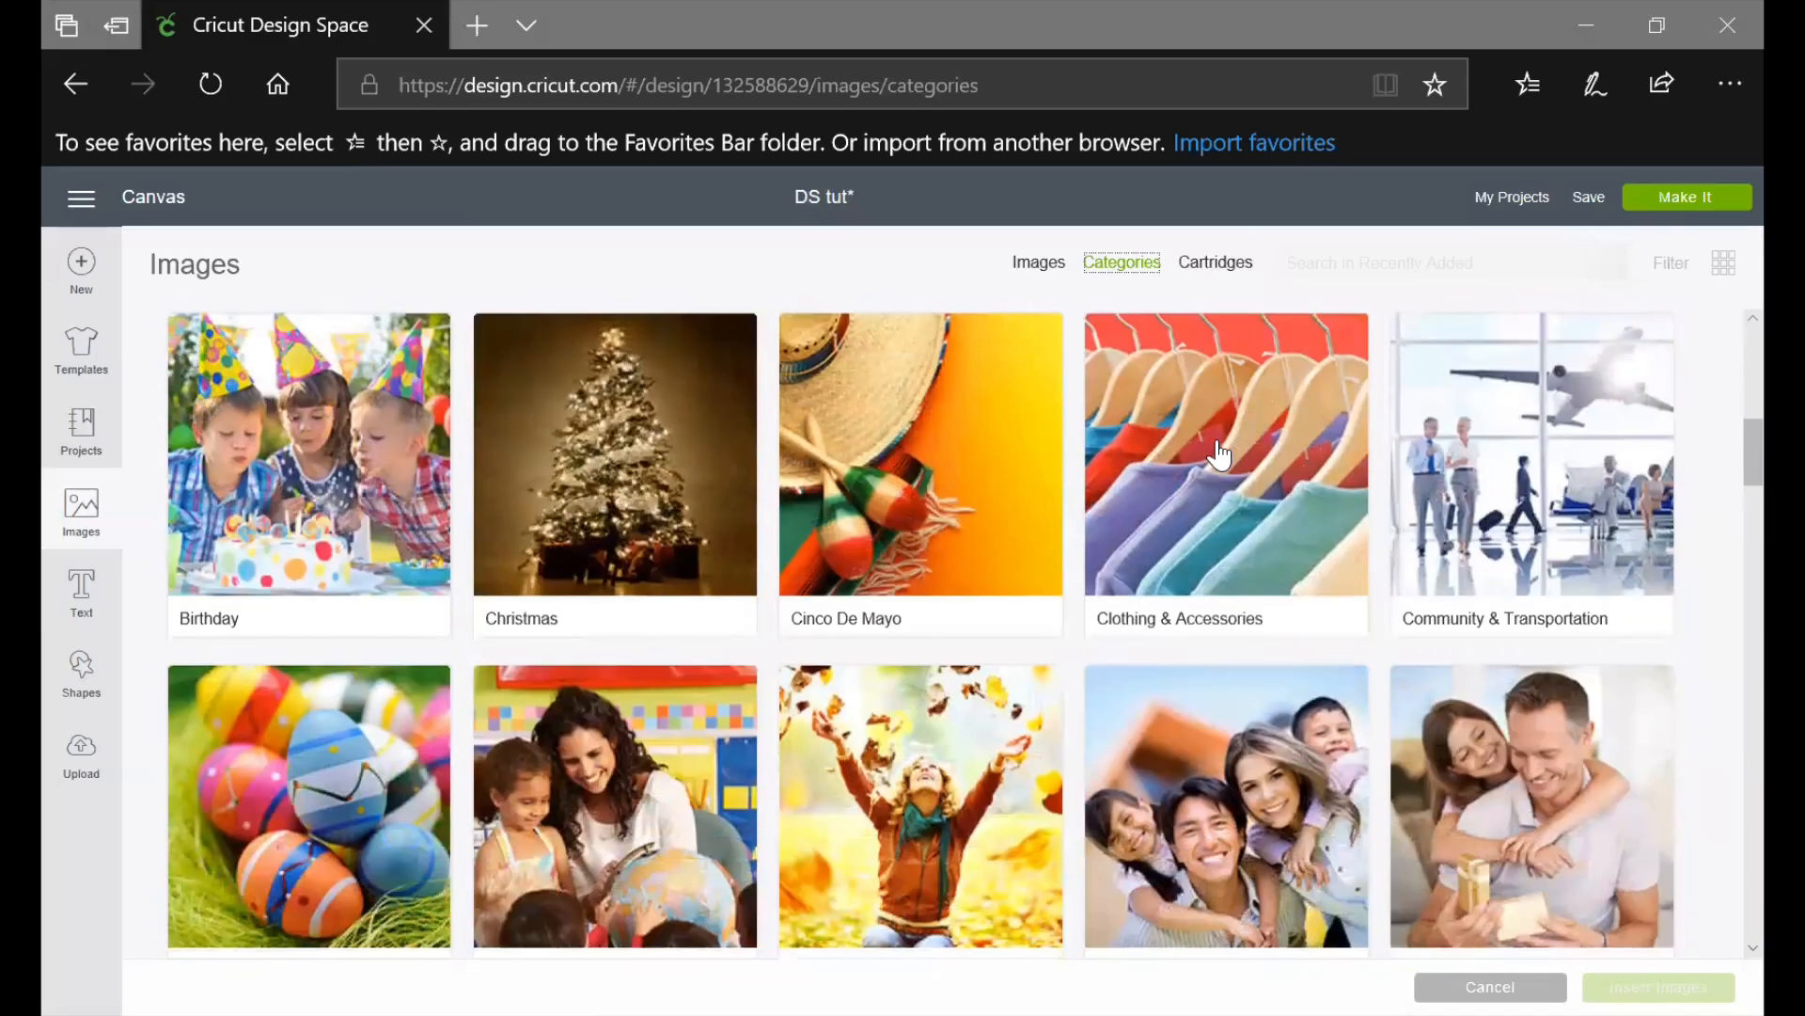
pyautogui.scroll(-5, 1220, 454)
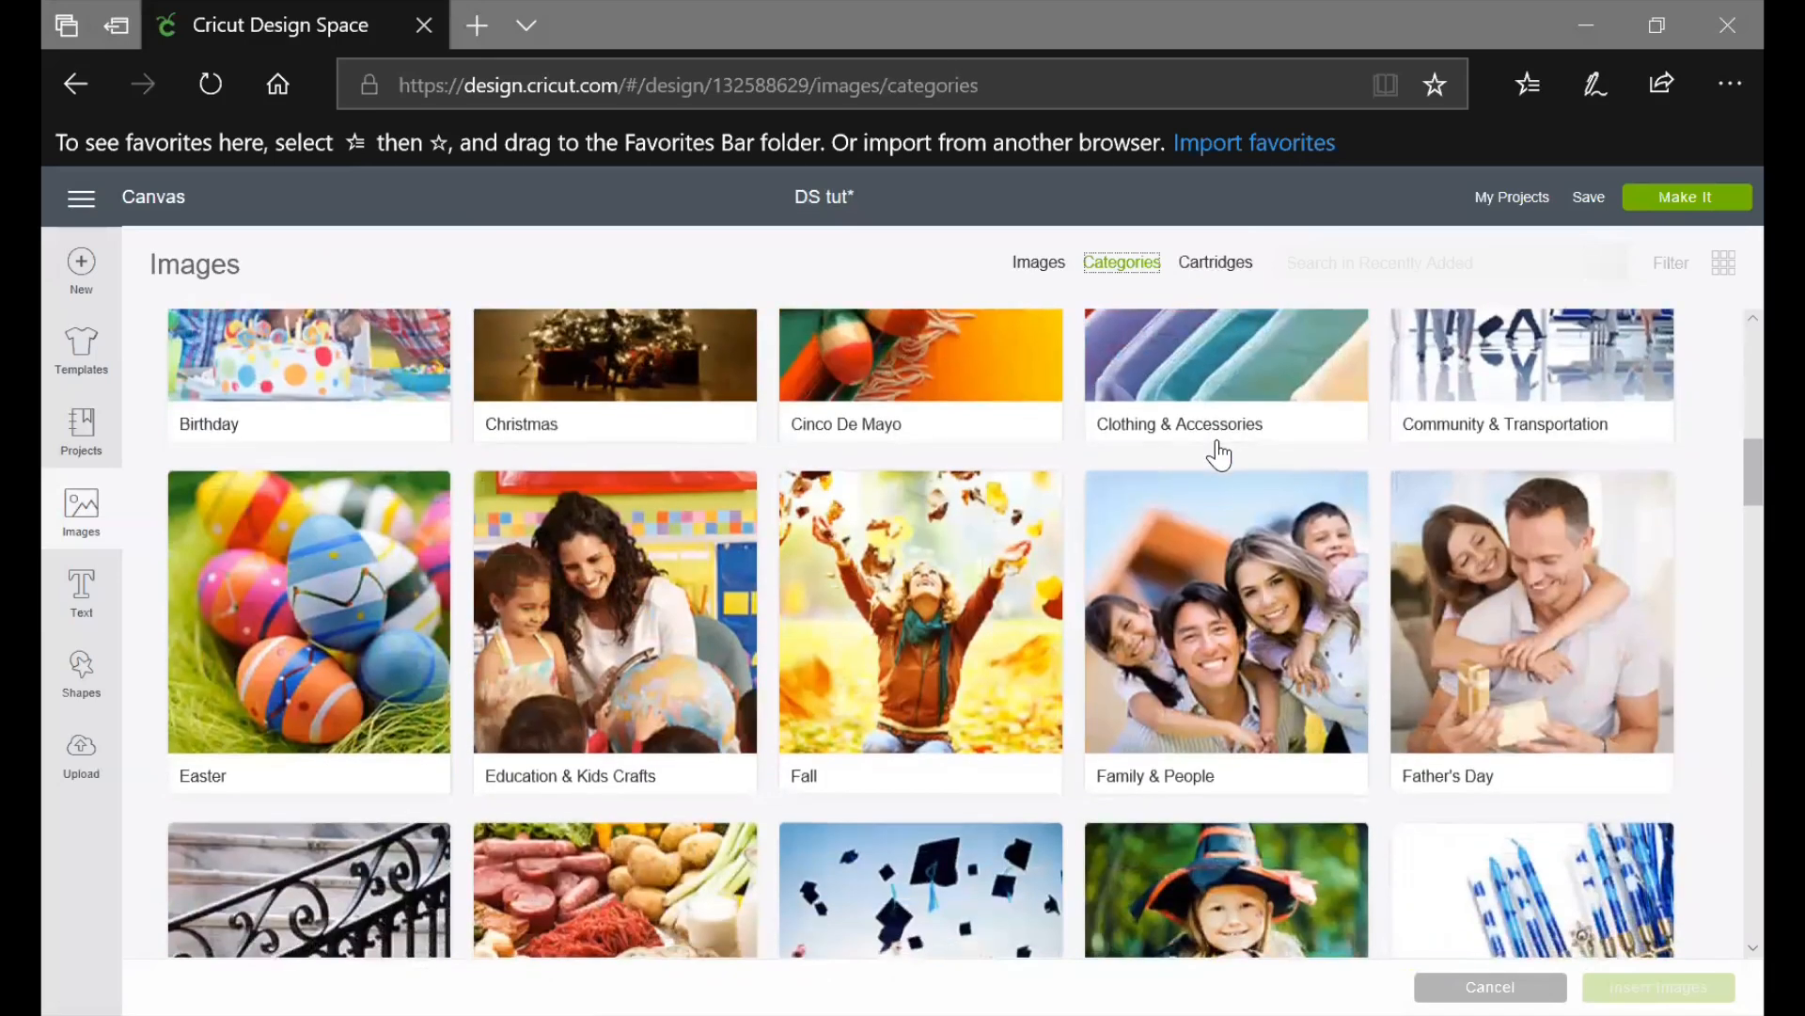
pyautogui.scroll(-1, 1219, 454)
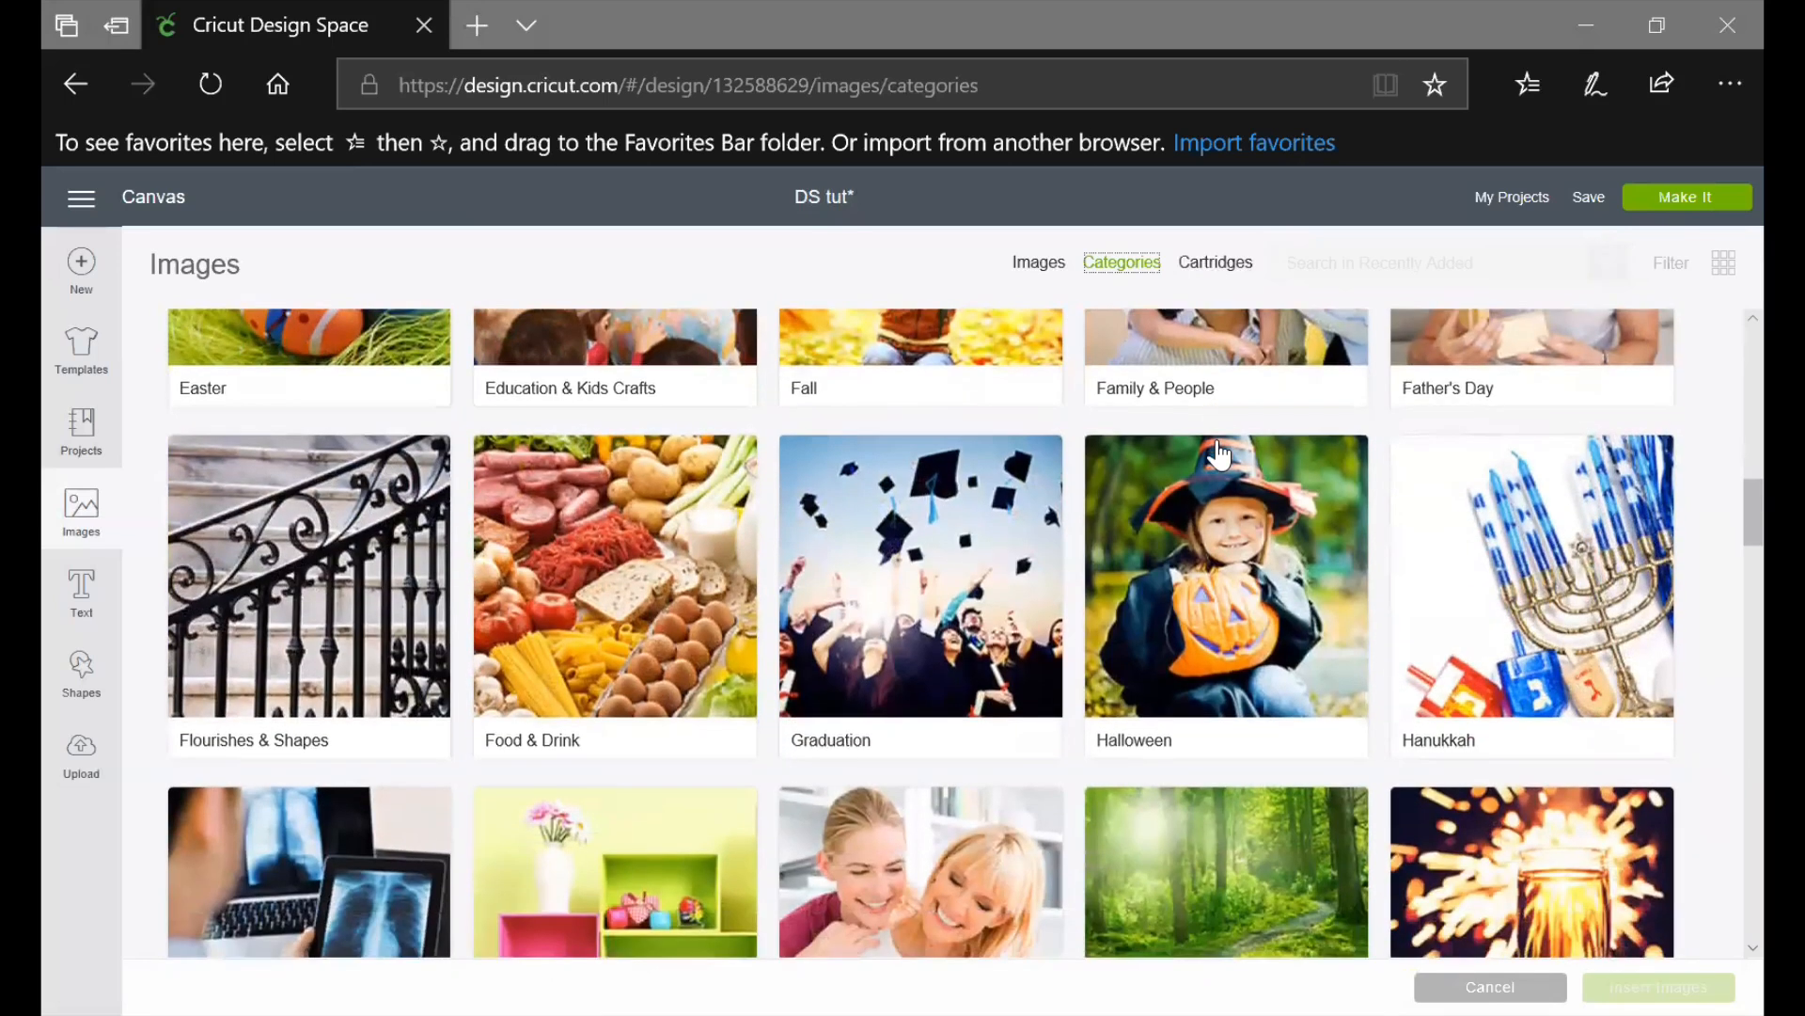
pyautogui.scroll(-1, 1220, 454)
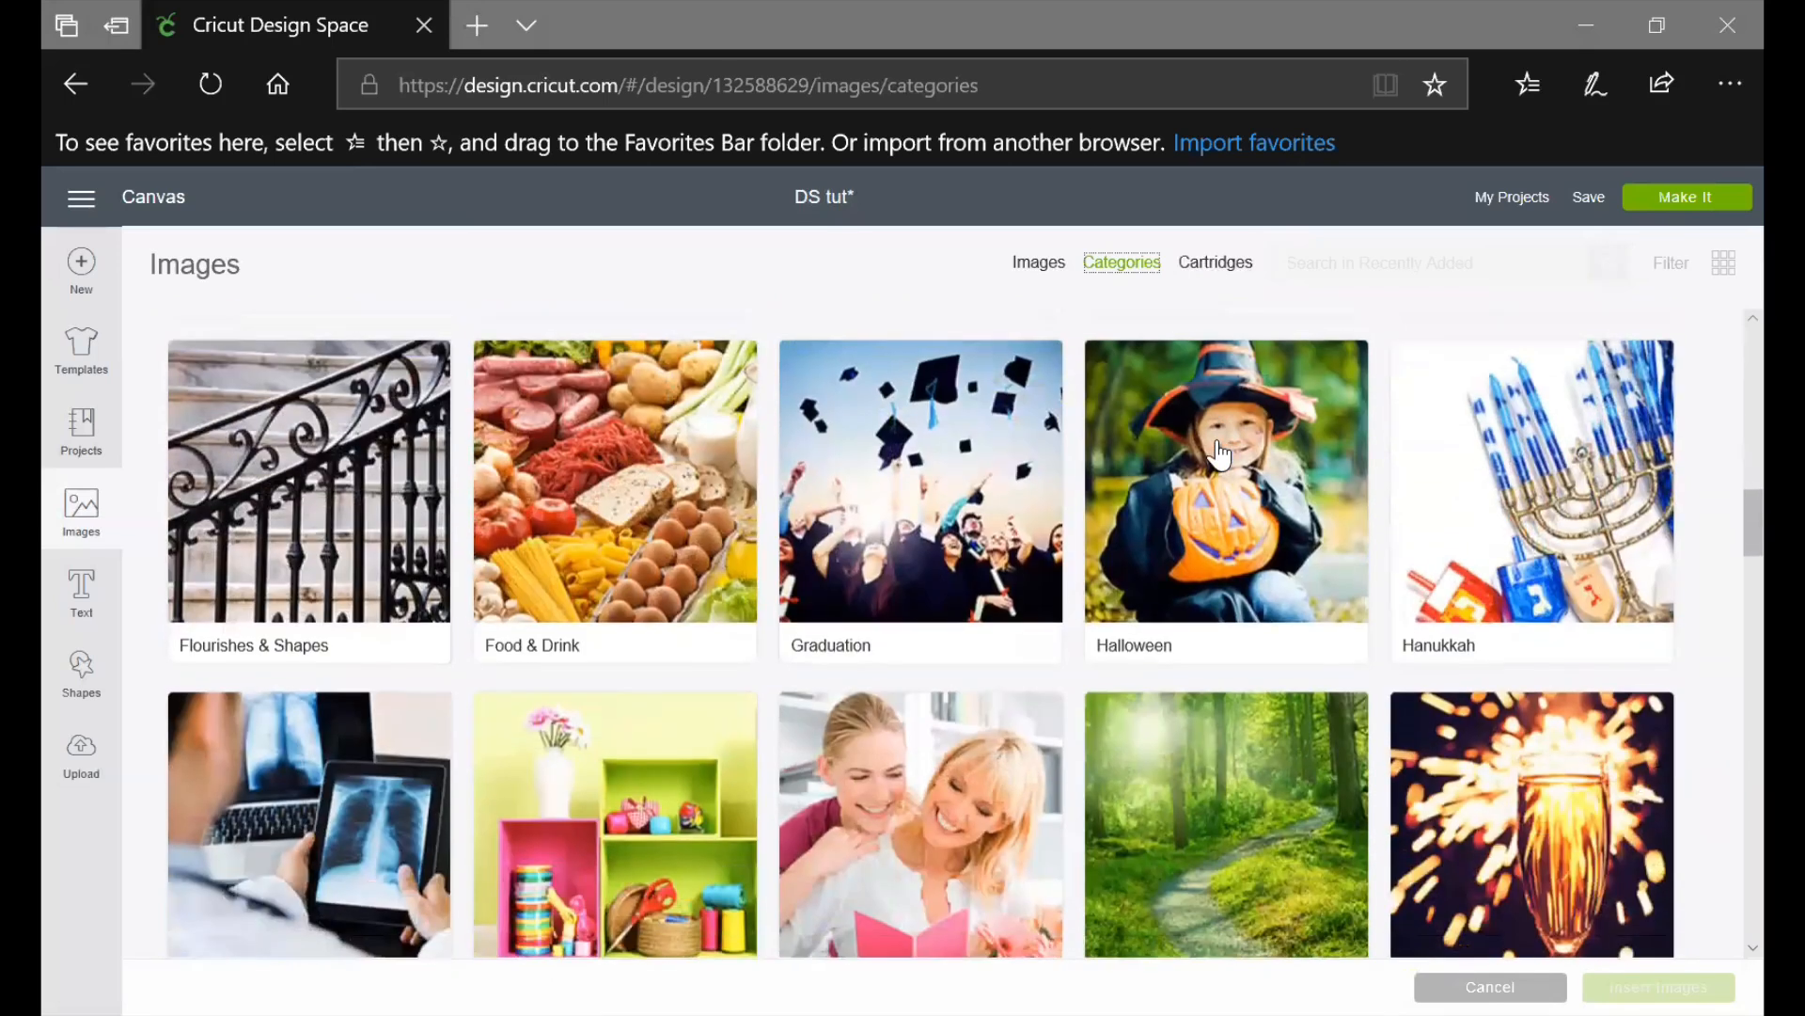
pyautogui.scroll(2, 598, 595)
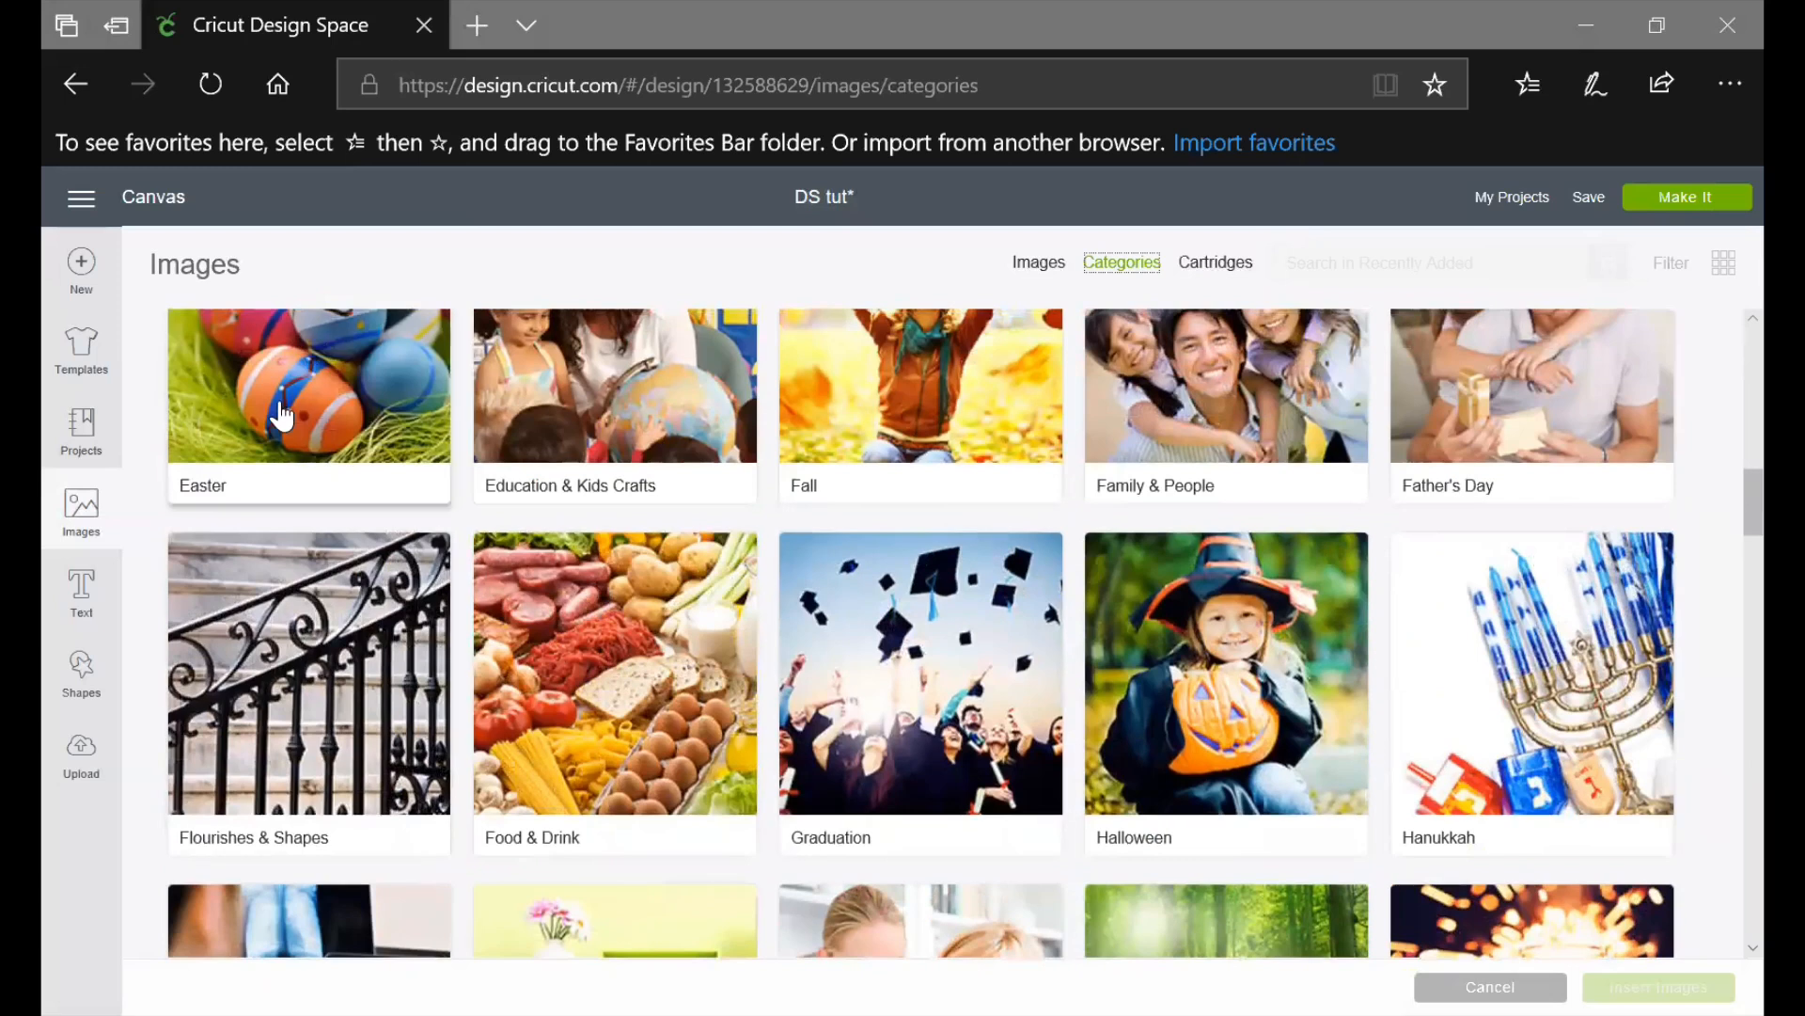
pyautogui.scroll(-3, 1598, 714)
pyautogui.scroll(-9, 1566, 767)
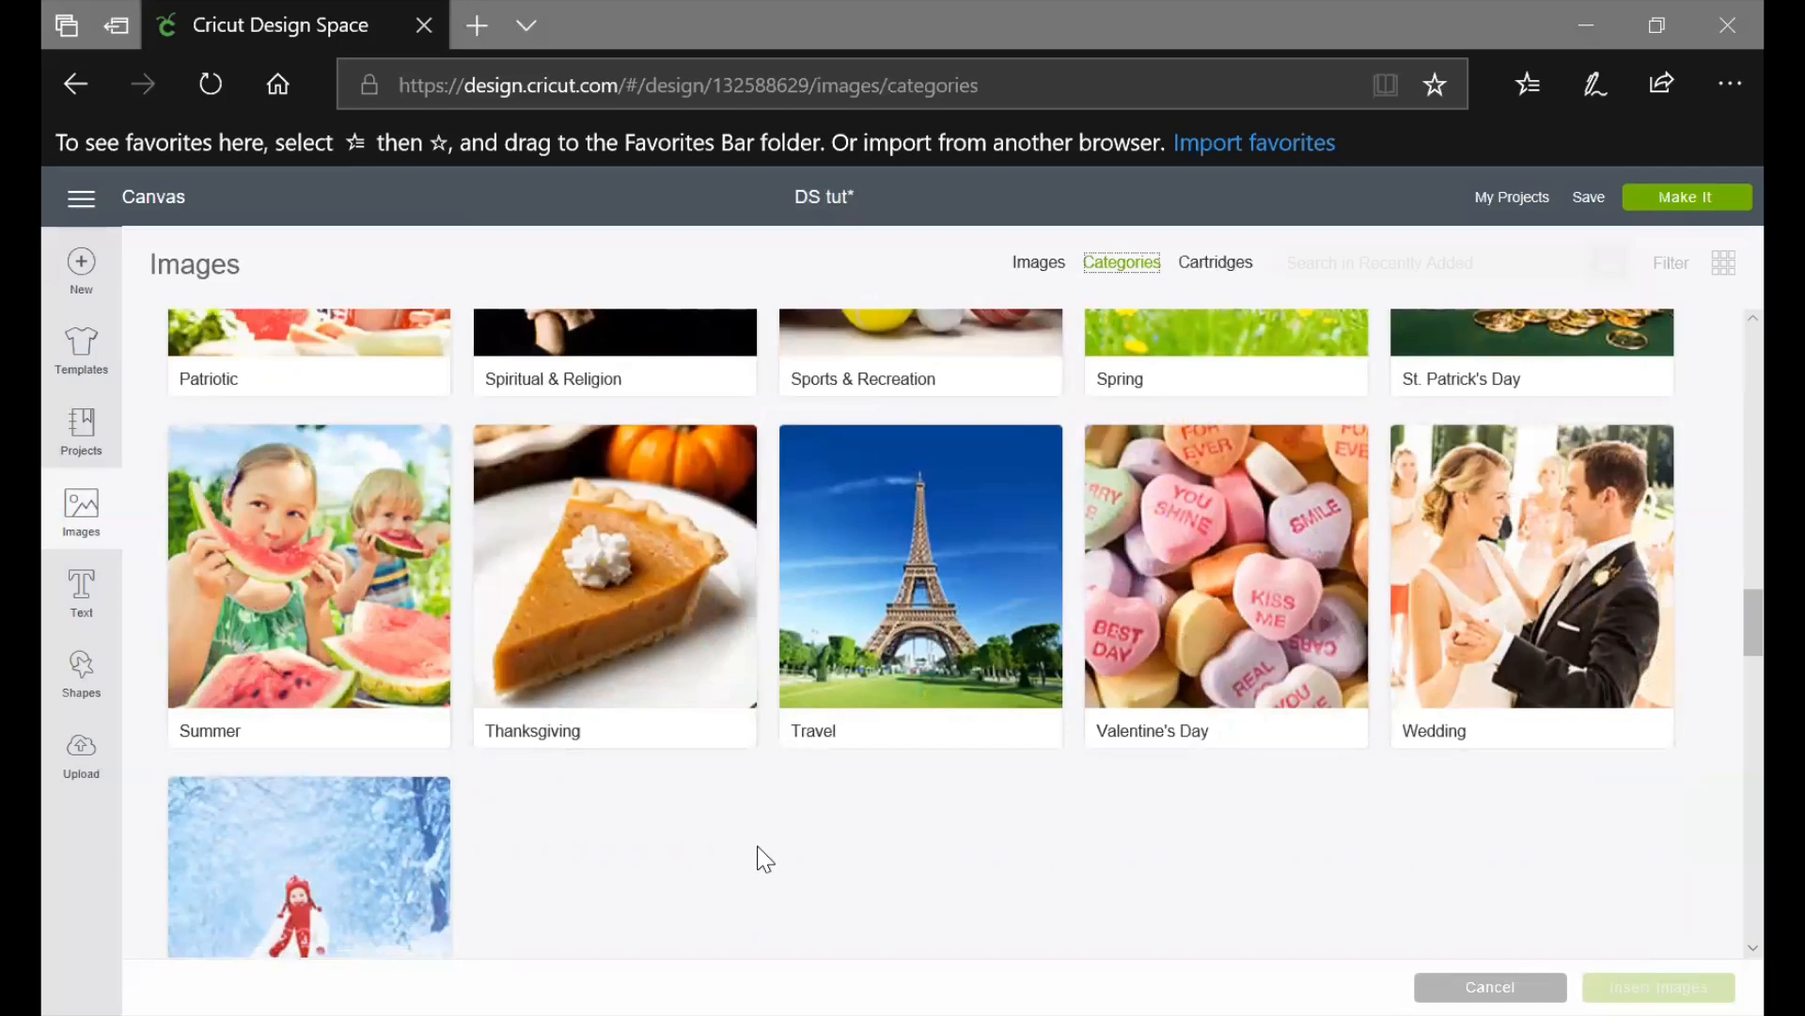
pyautogui.scroll(-2, 765, 858)
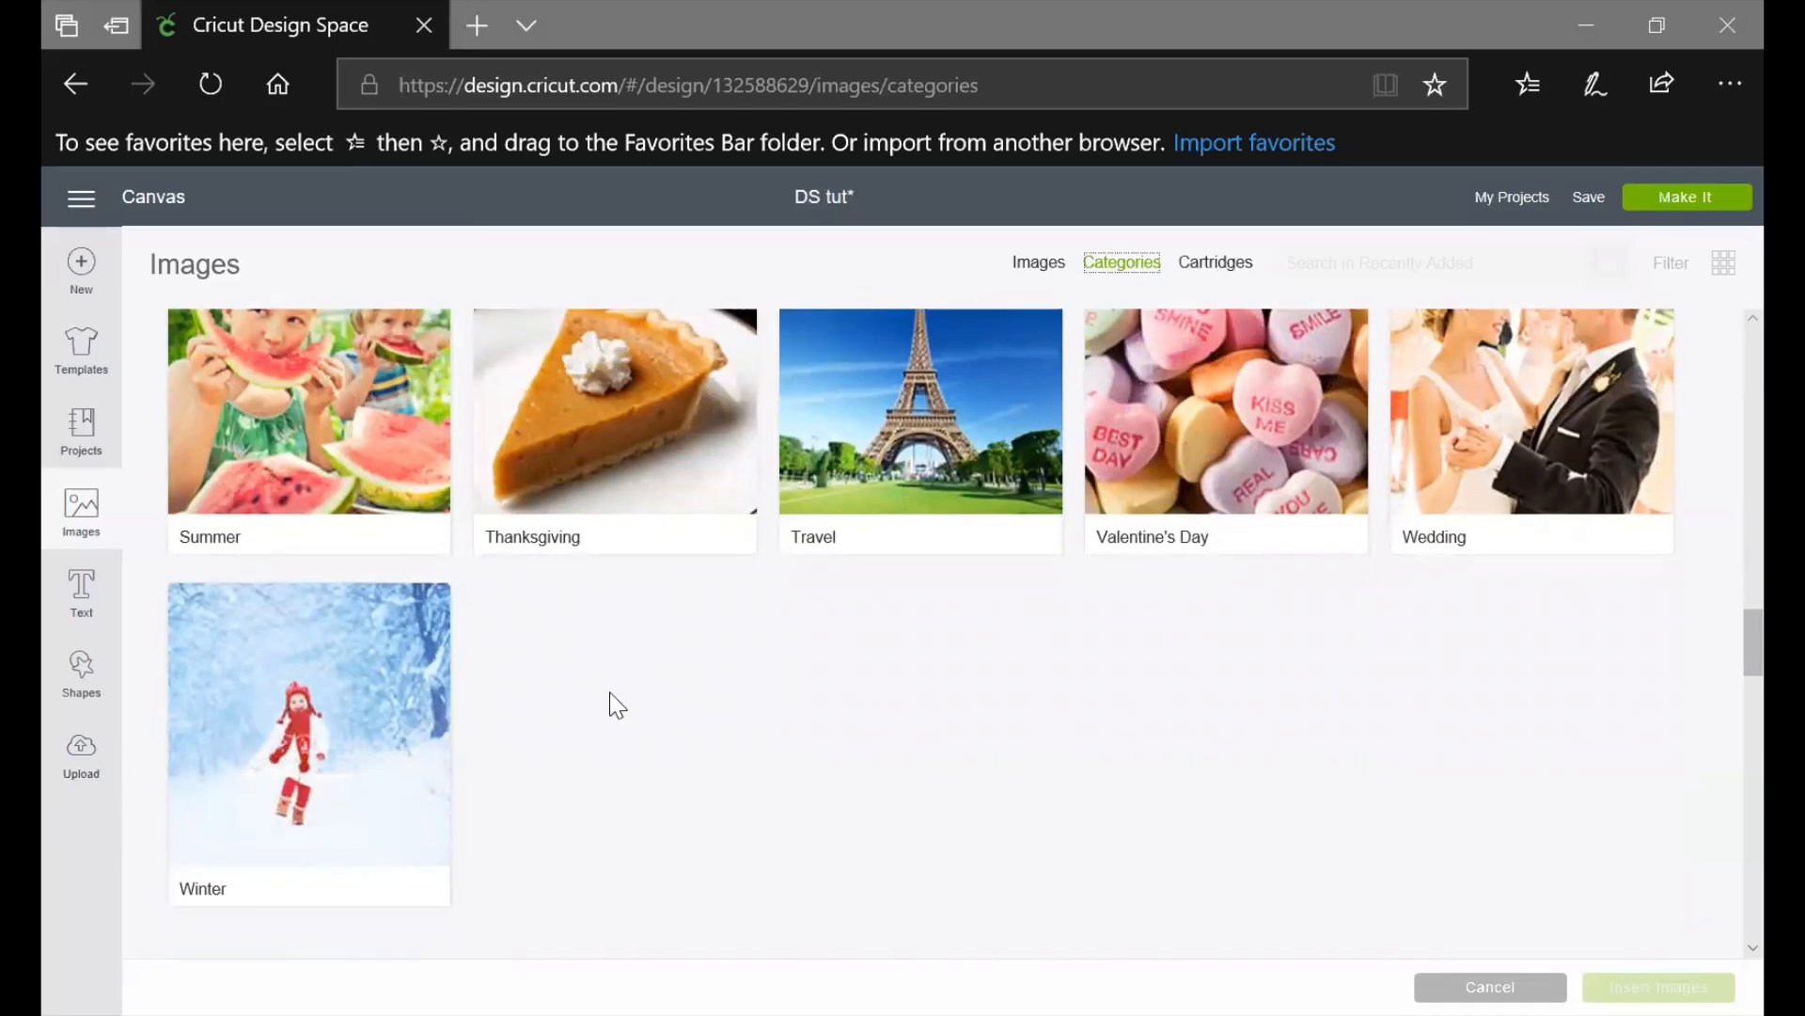
# Review the themed categories in reverse order, from Winter back to the Featured categories
pyautogui.scroll(3, 1100, 930)
pyautogui.scroll(2, 200, 496)
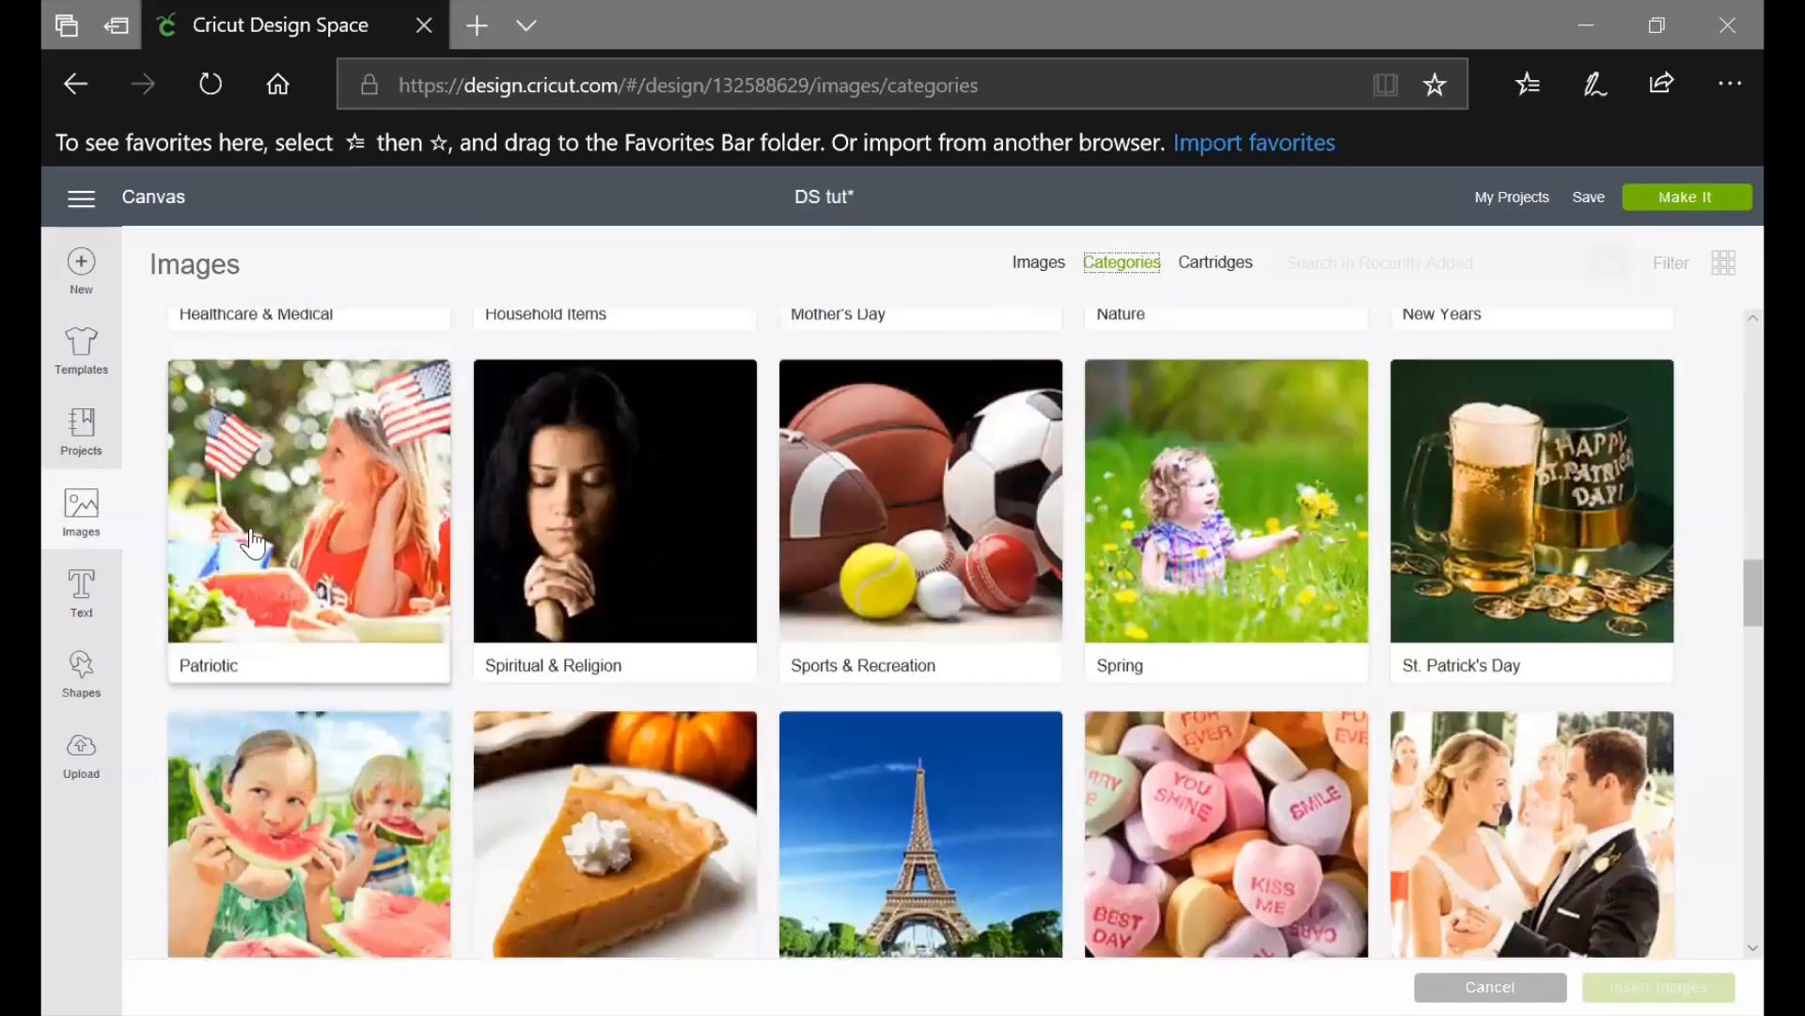
pyautogui.scroll(7, 1297, 723)
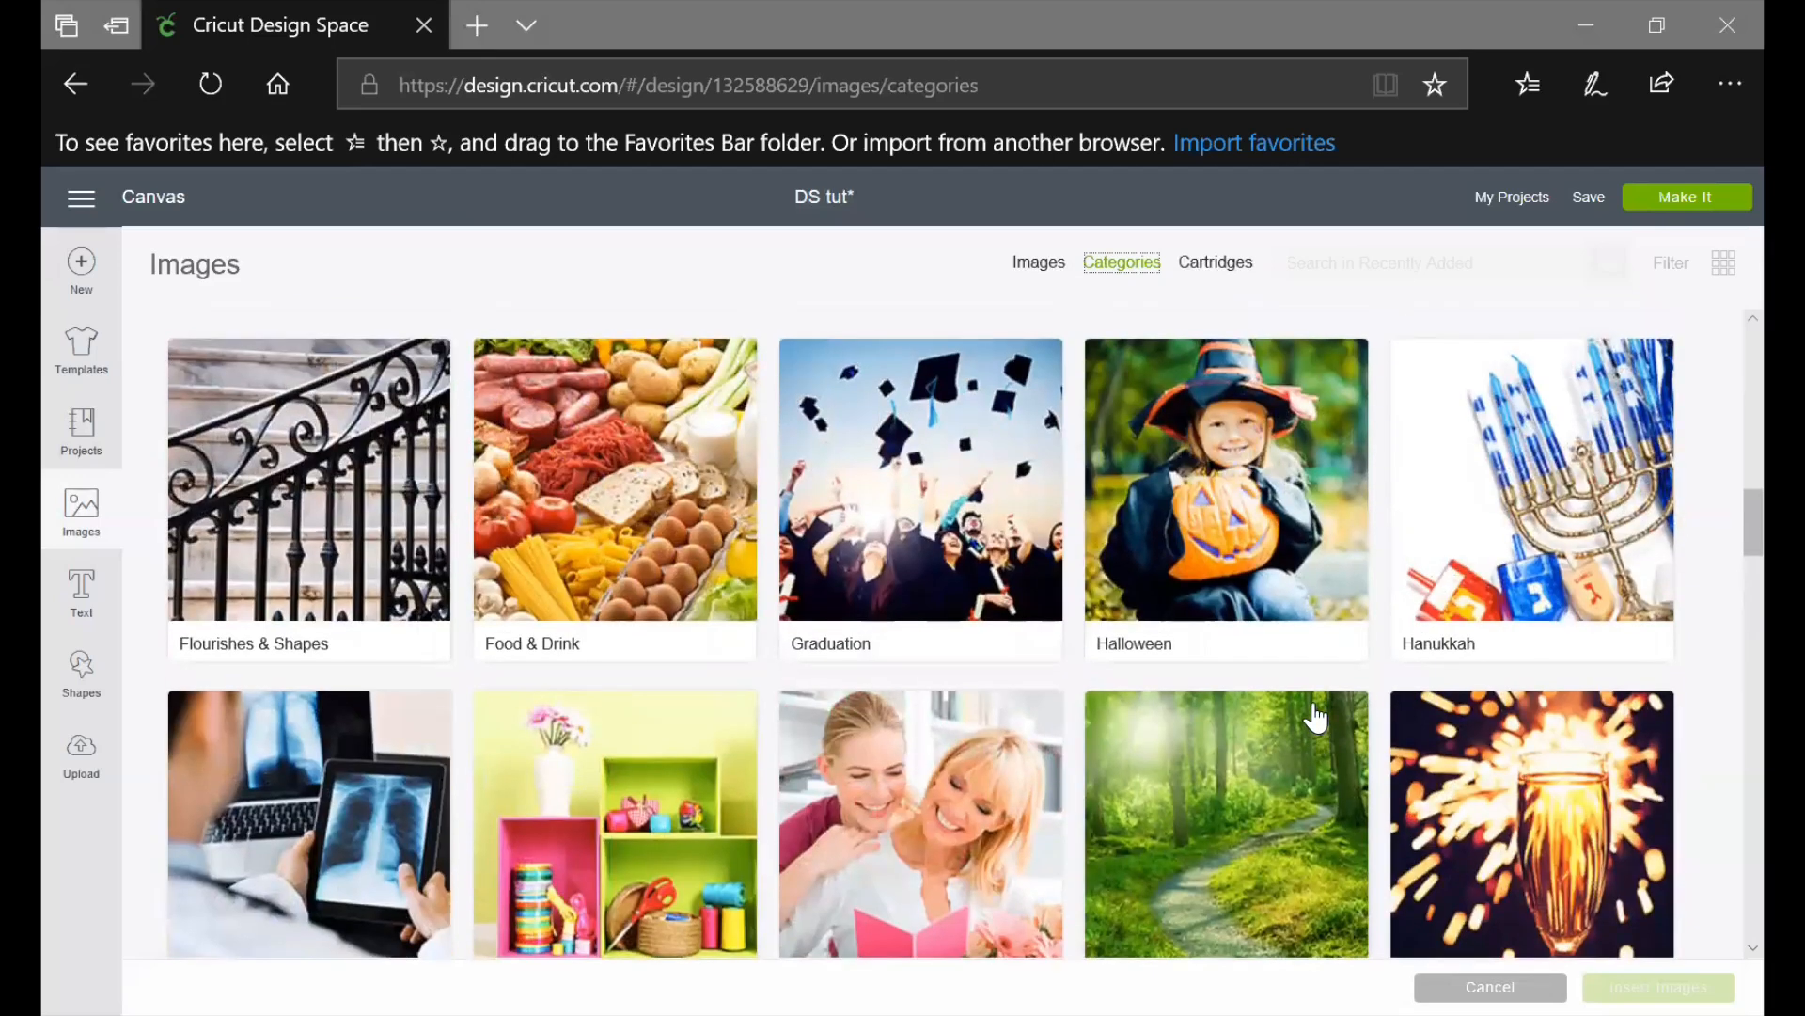
pyautogui.scroll(7, 1316, 717)
pyautogui.scroll(5, 1315, 717)
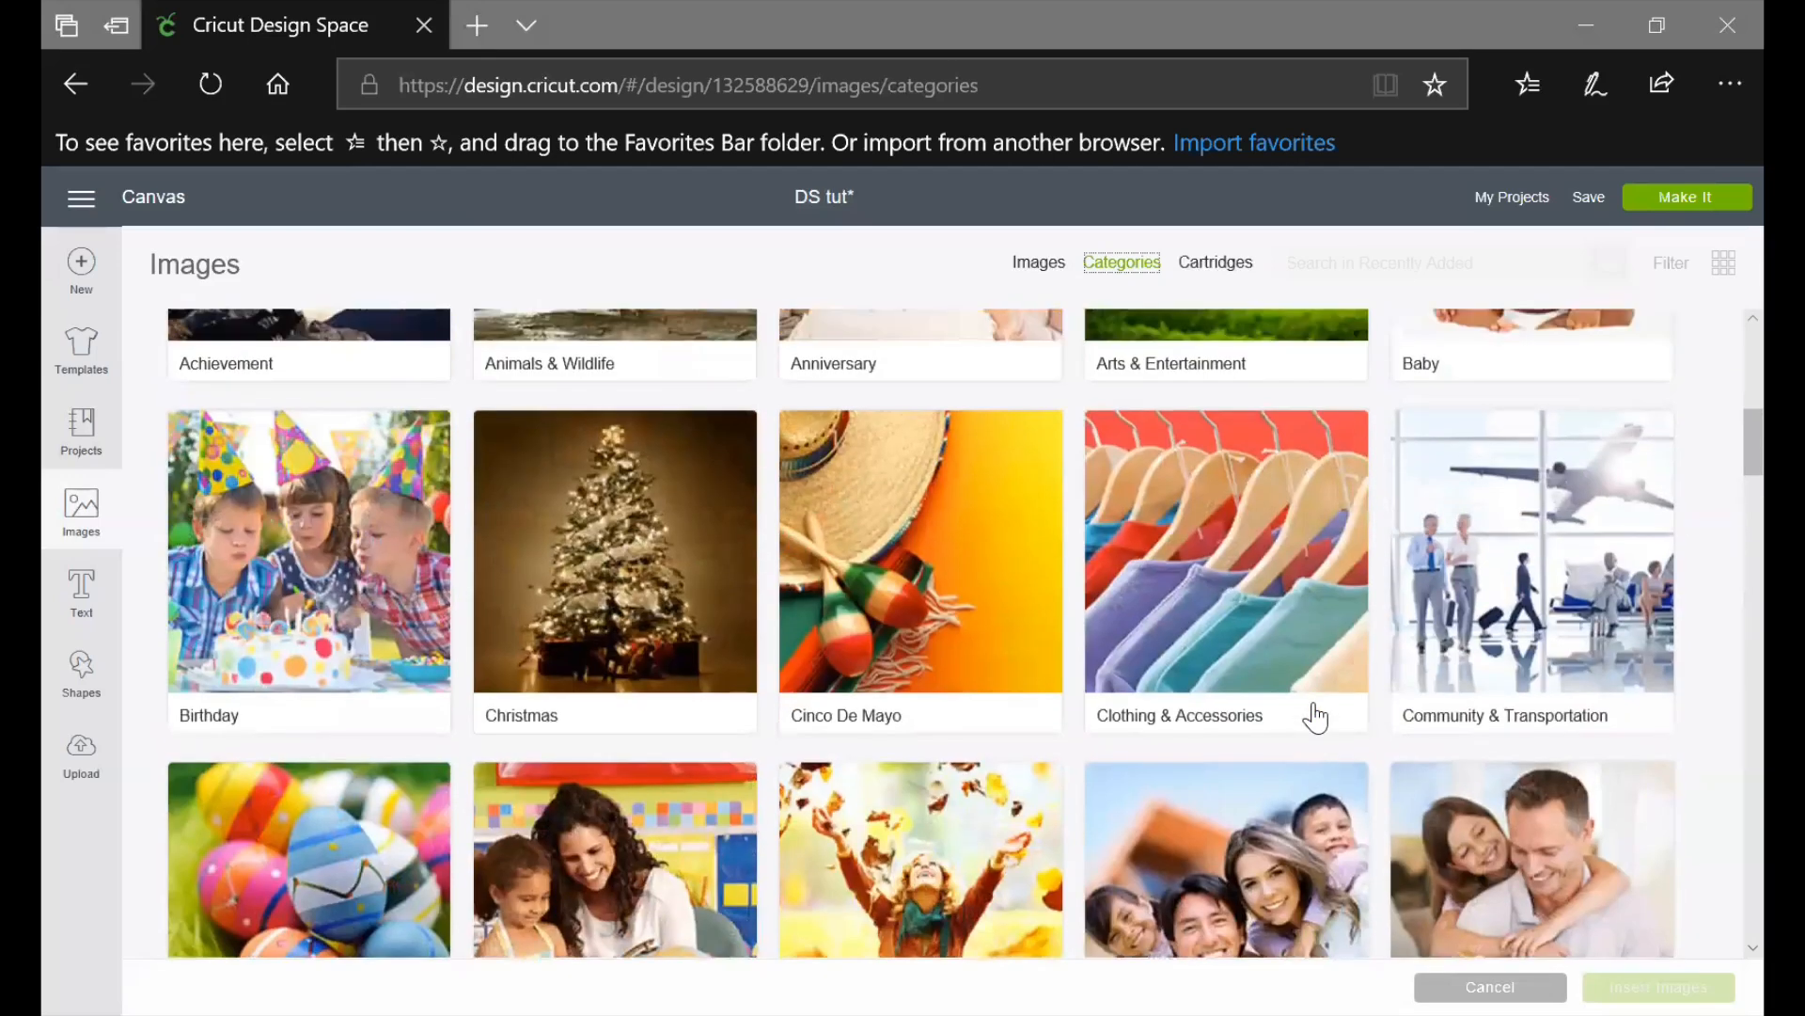
pyautogui.scroll(4, 1315, 718)
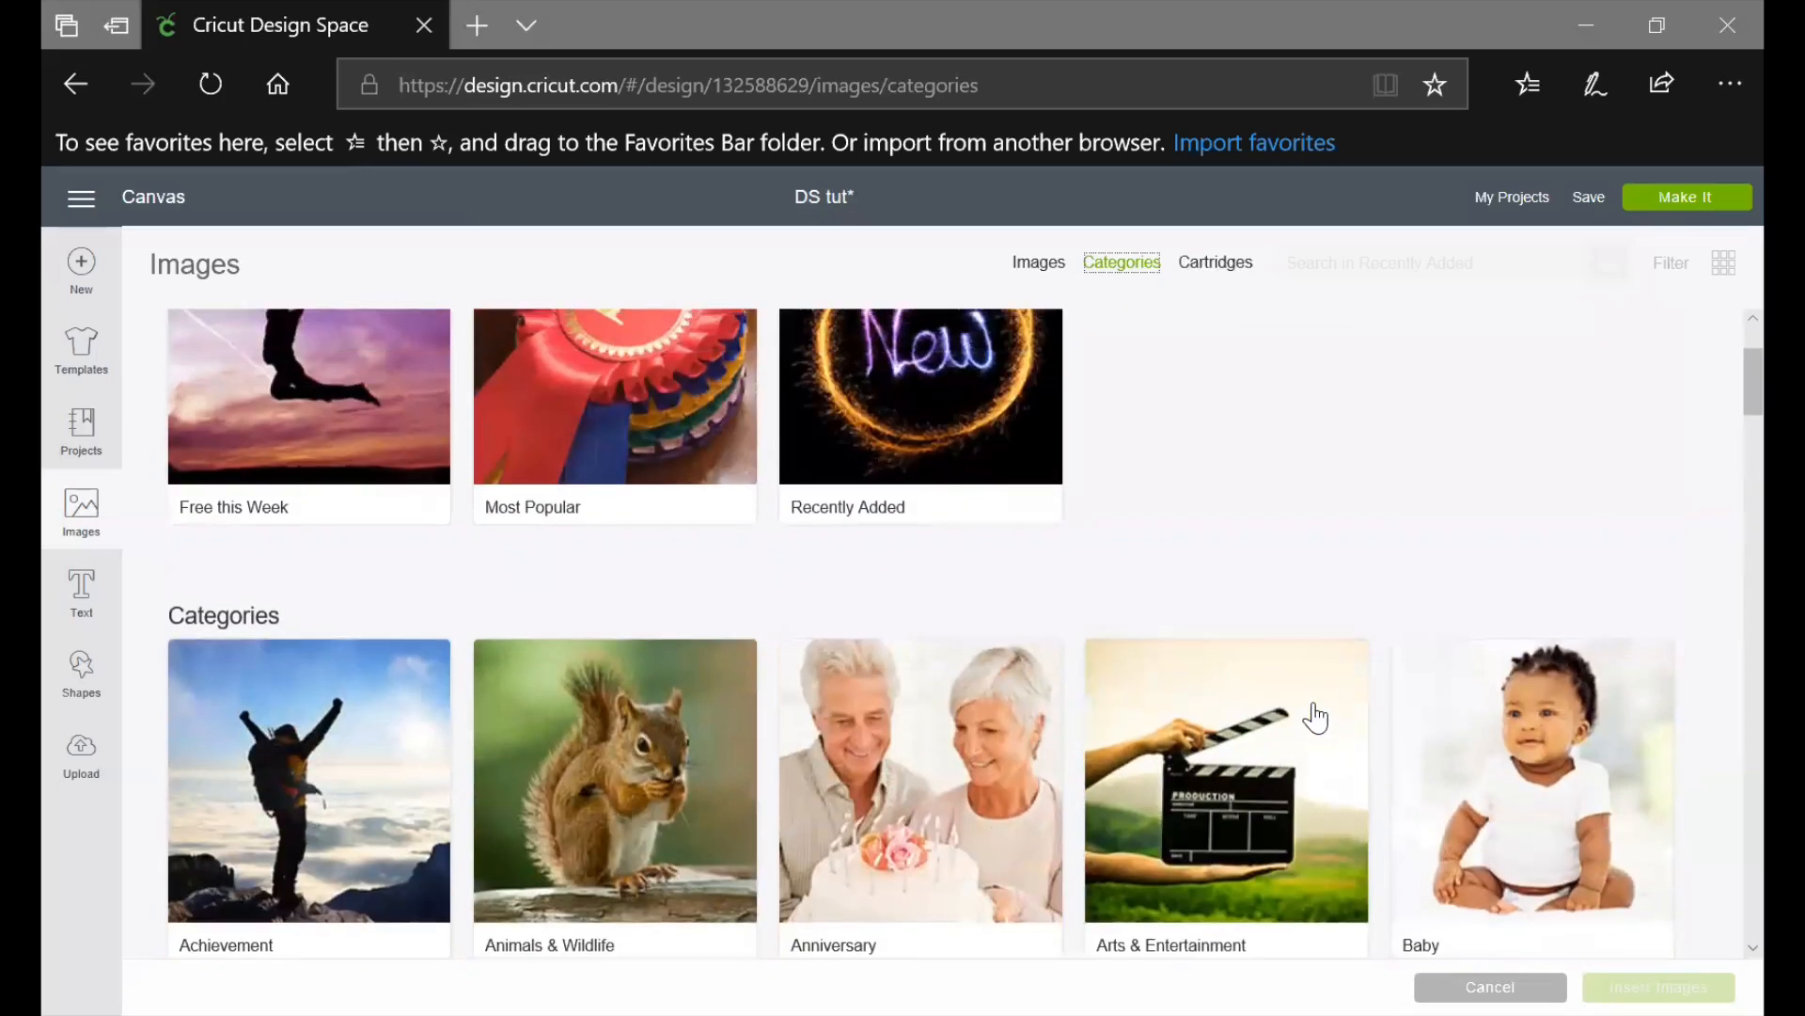
pyautogui.scroll(-1, 1315, 718)
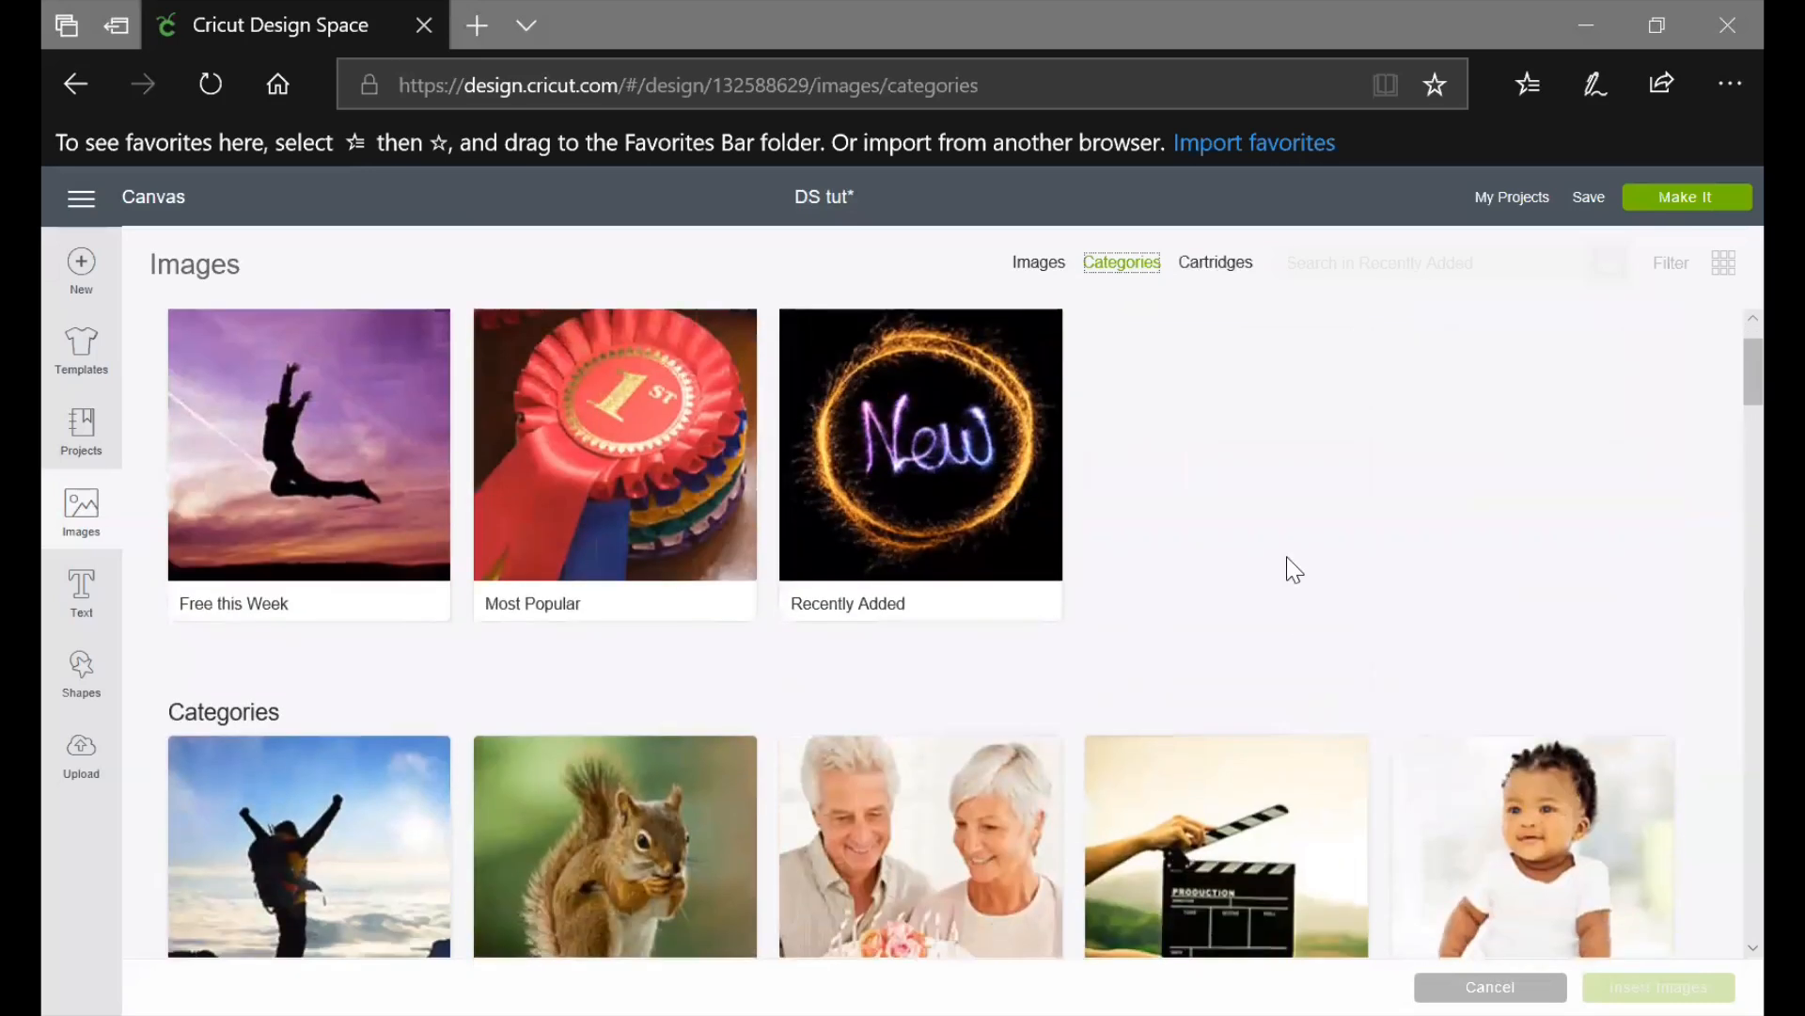
# Open the image cartridges and look through the sets from 'Tis the Season to A Child's Year, including their image counts and prices
pyautogui.click(1200, 271)
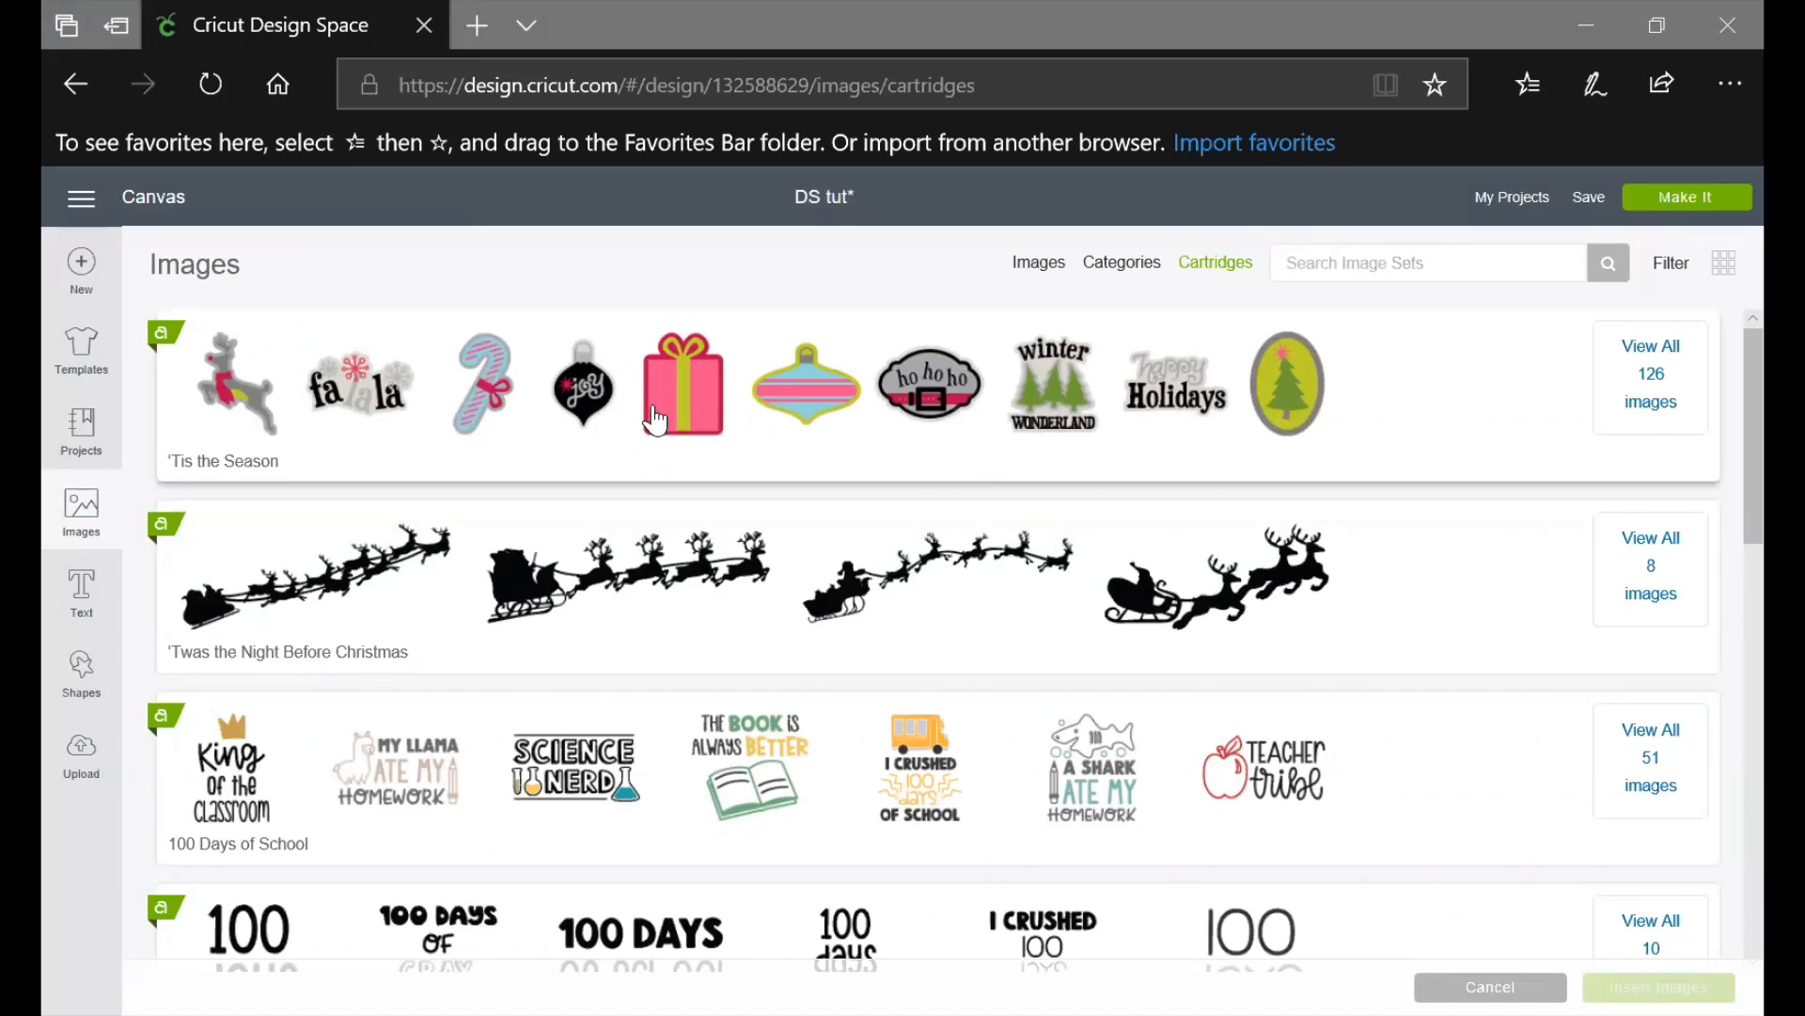
pyautogui.scroll(-2, 658, 414)
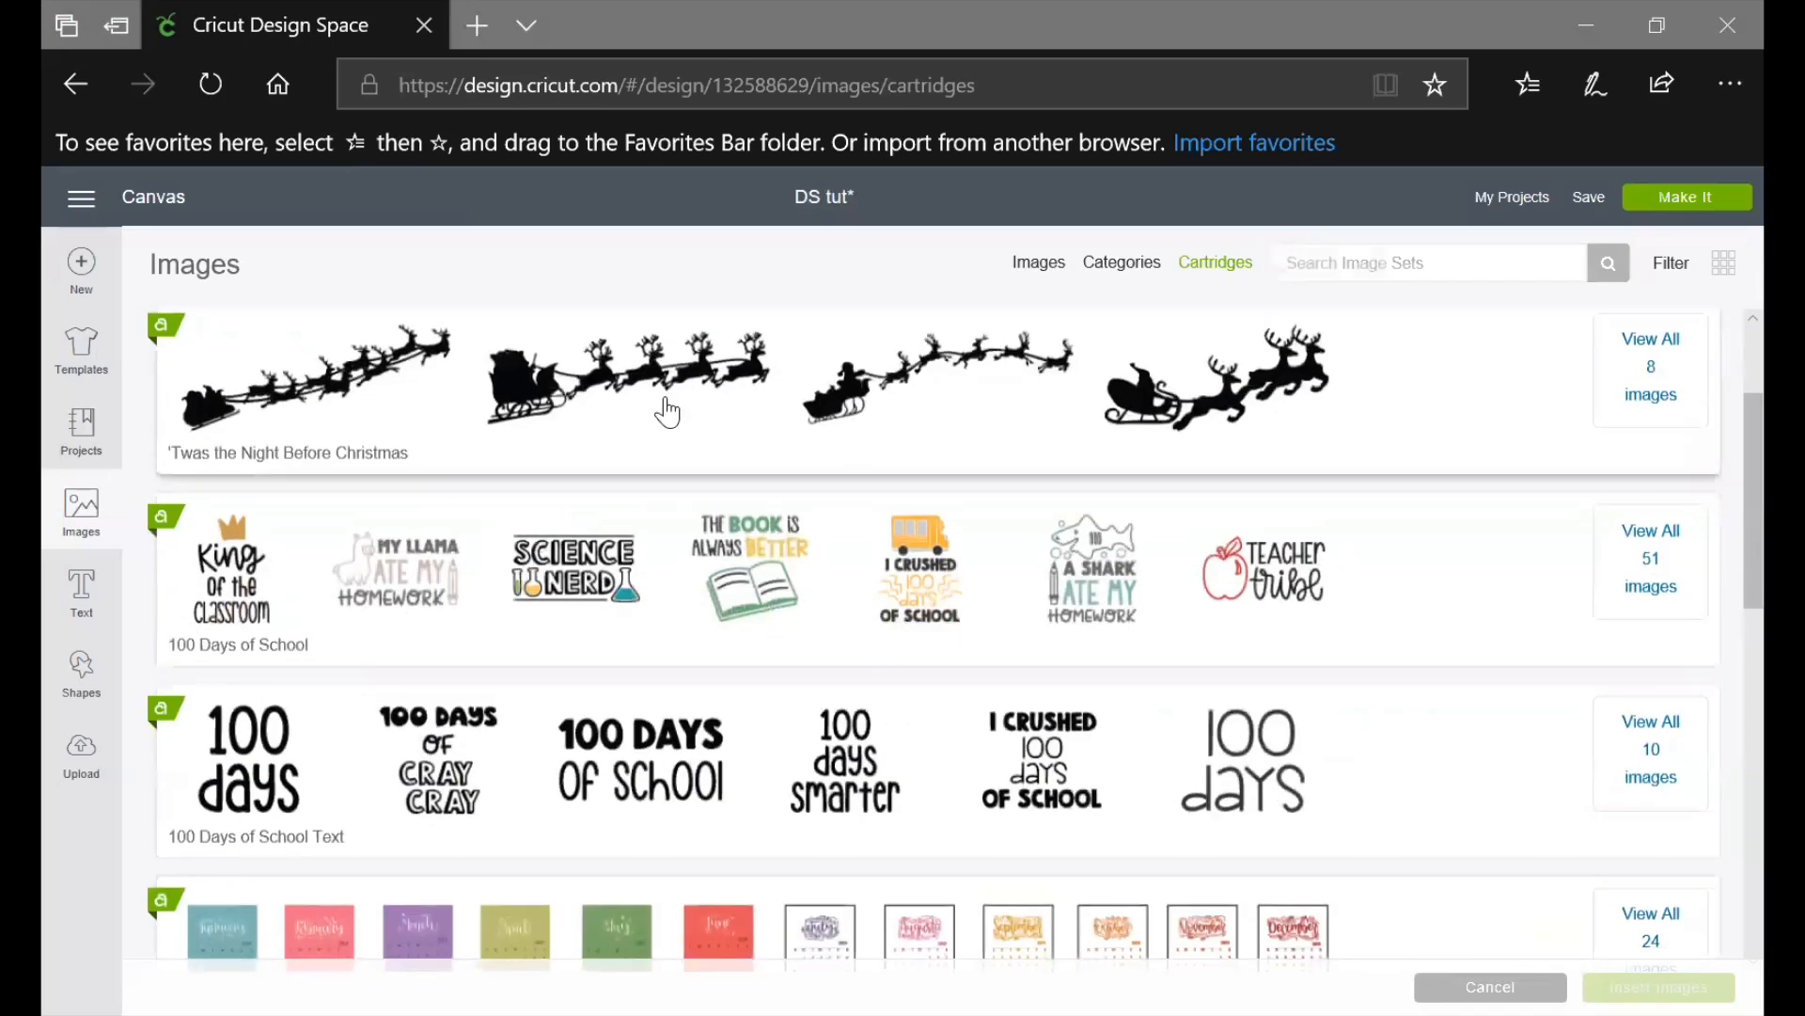
pyautogui.scroll(-1, 664, 411)
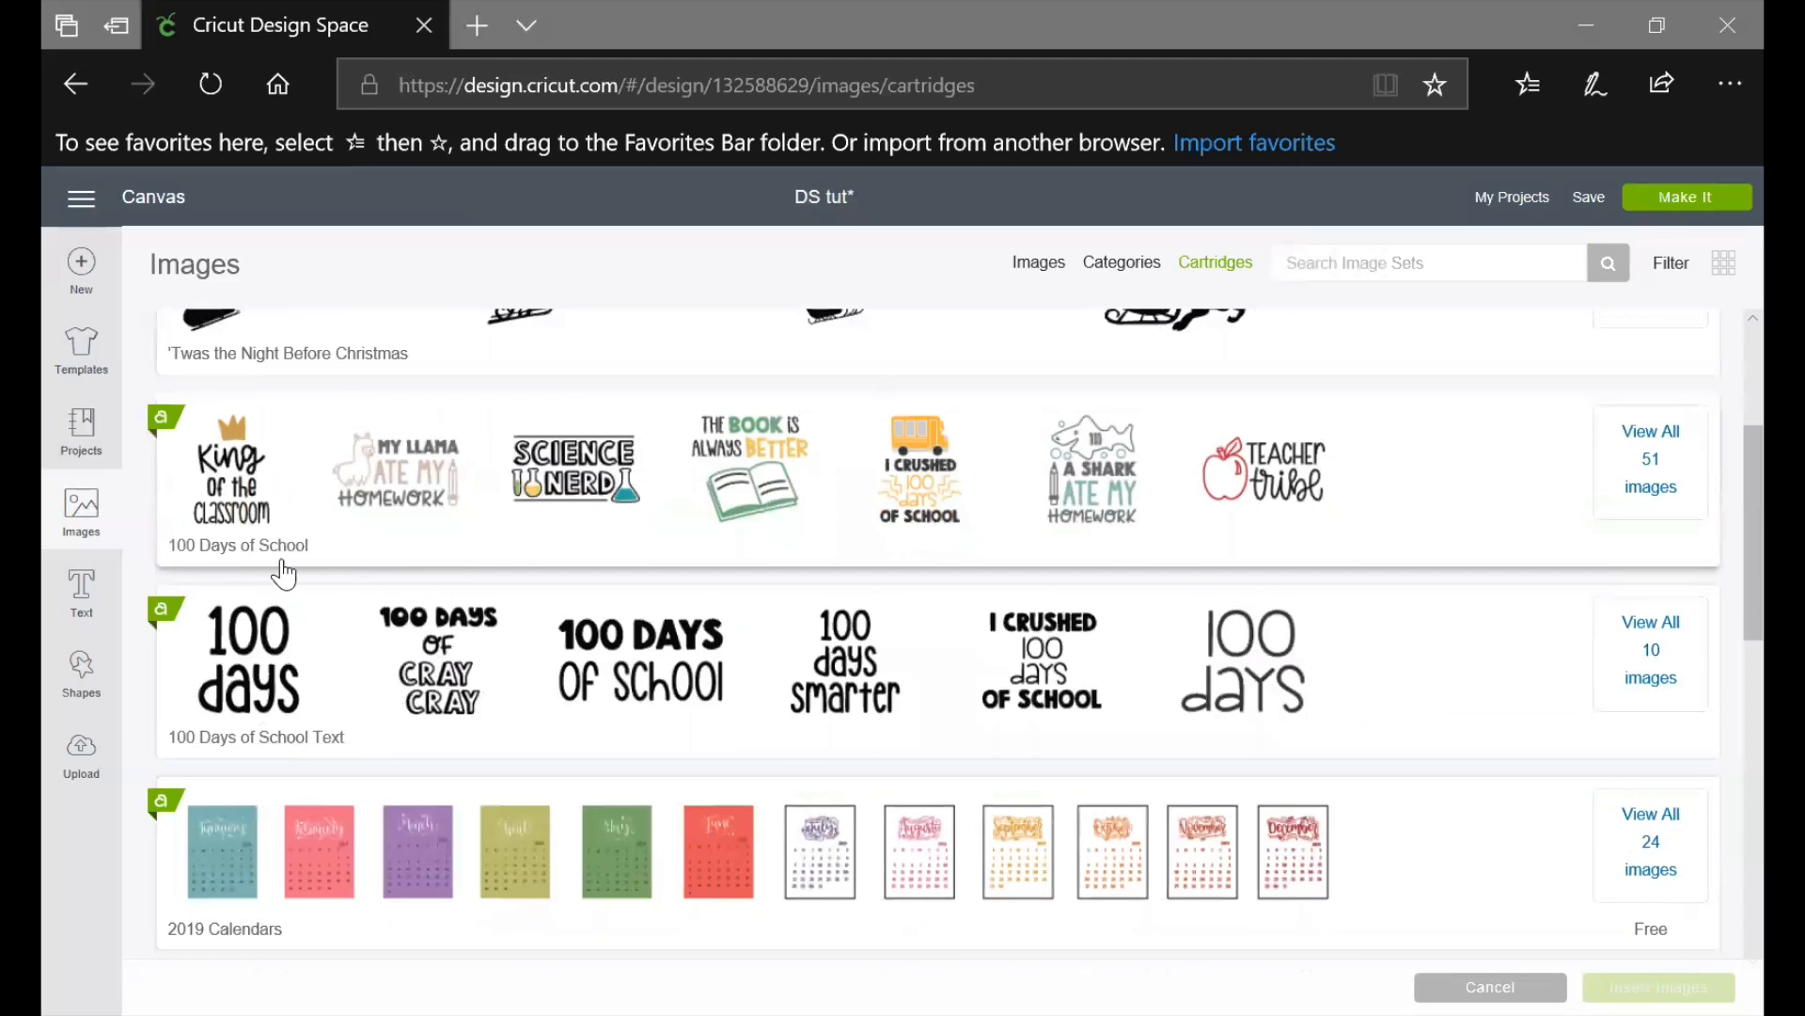
pyautogui.scroll(-1, 482, 575)
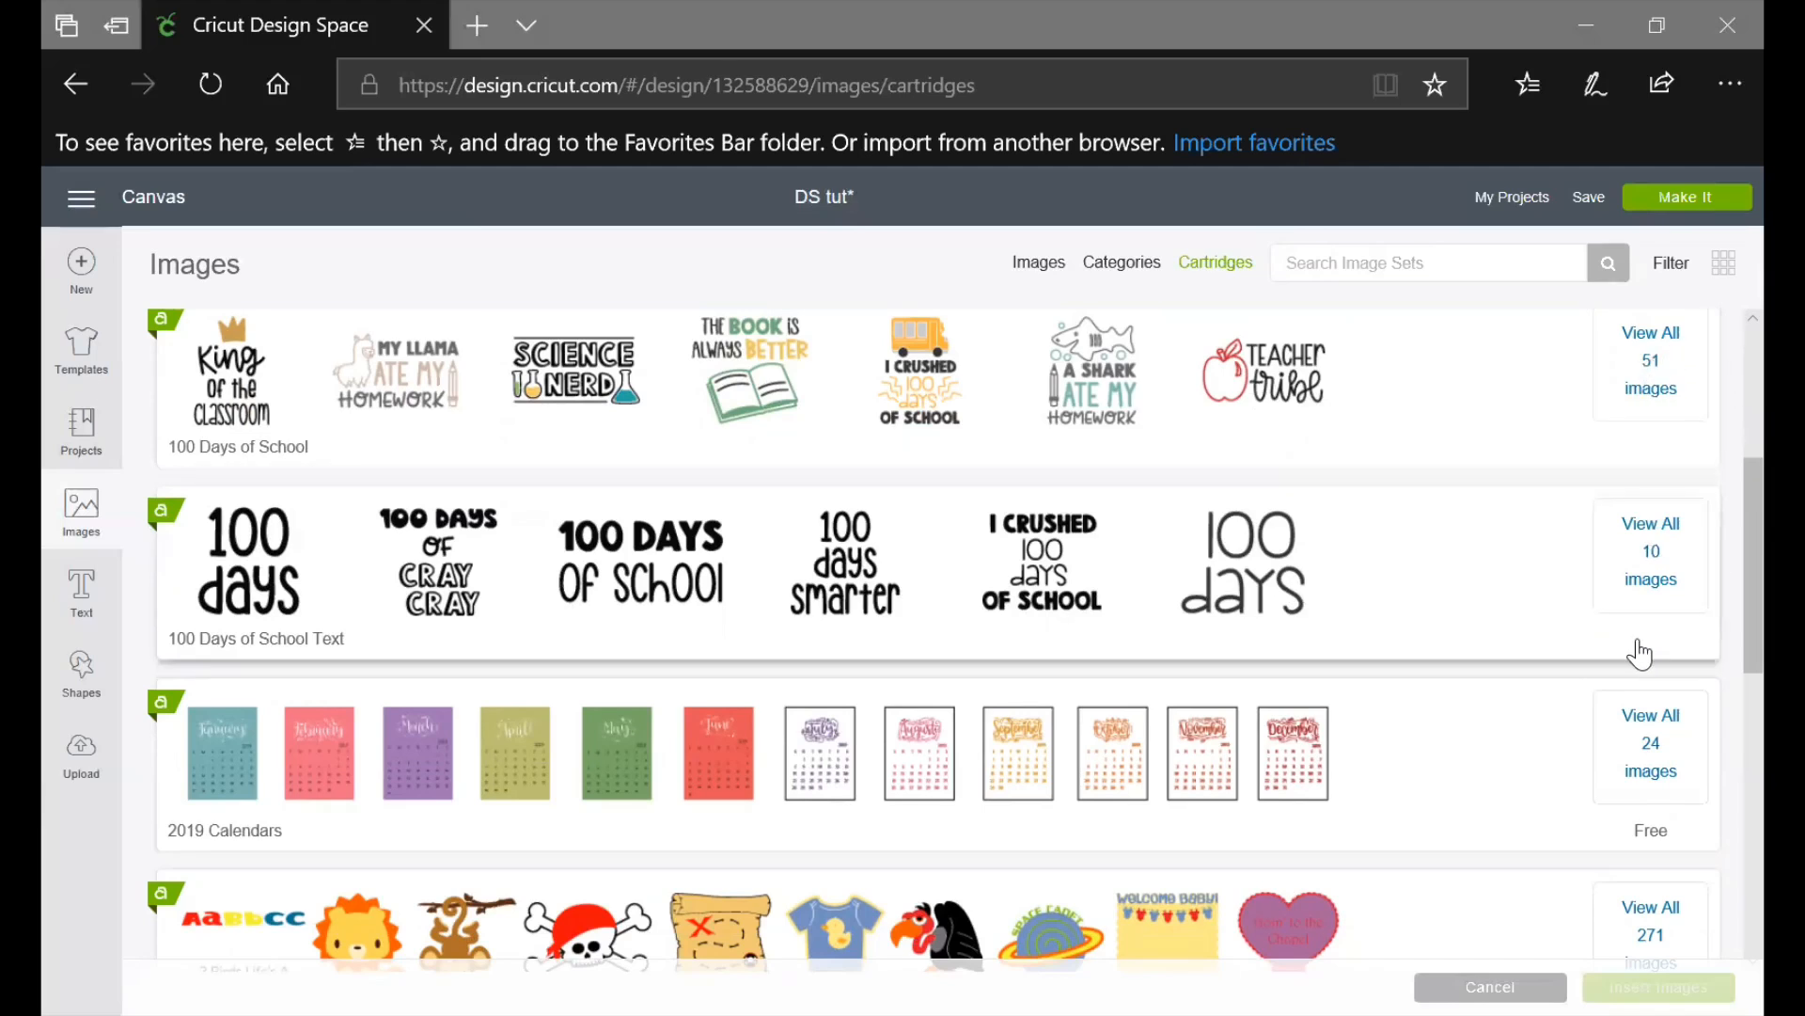
pyautogui.scroll(-2, 1636, 653)
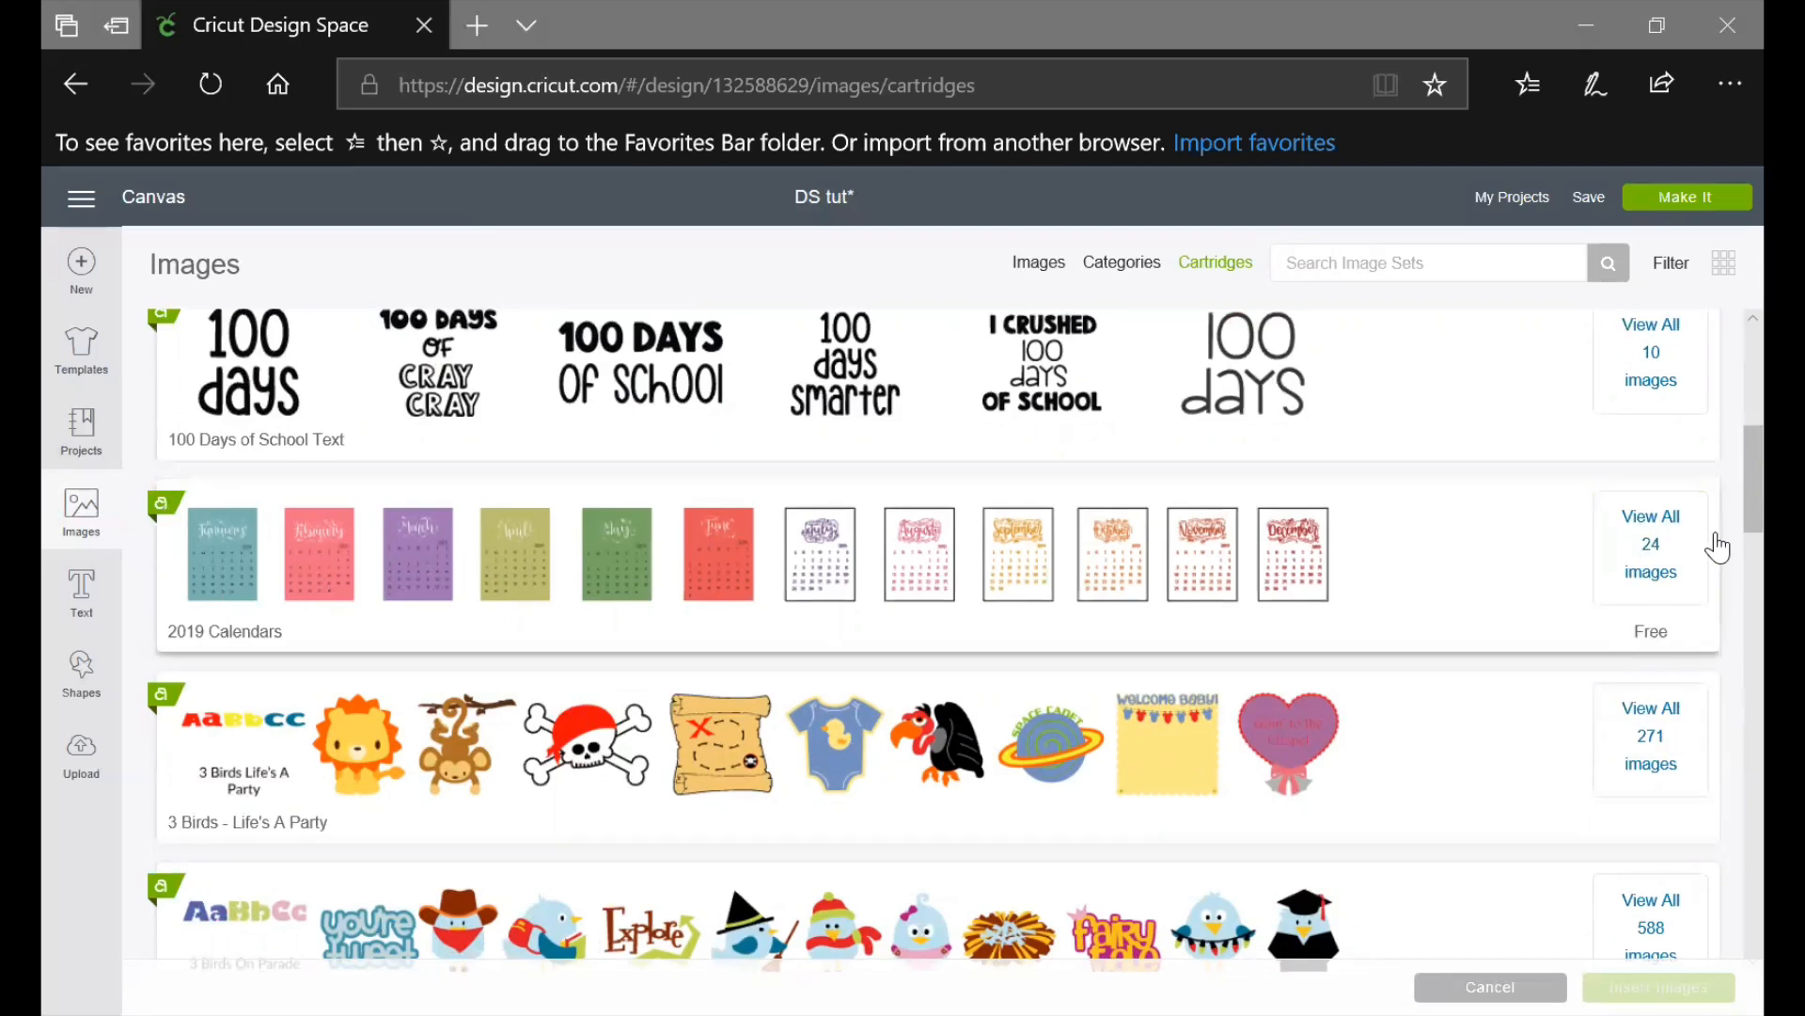
pyautogui.scroll(-6, 1487, 603)
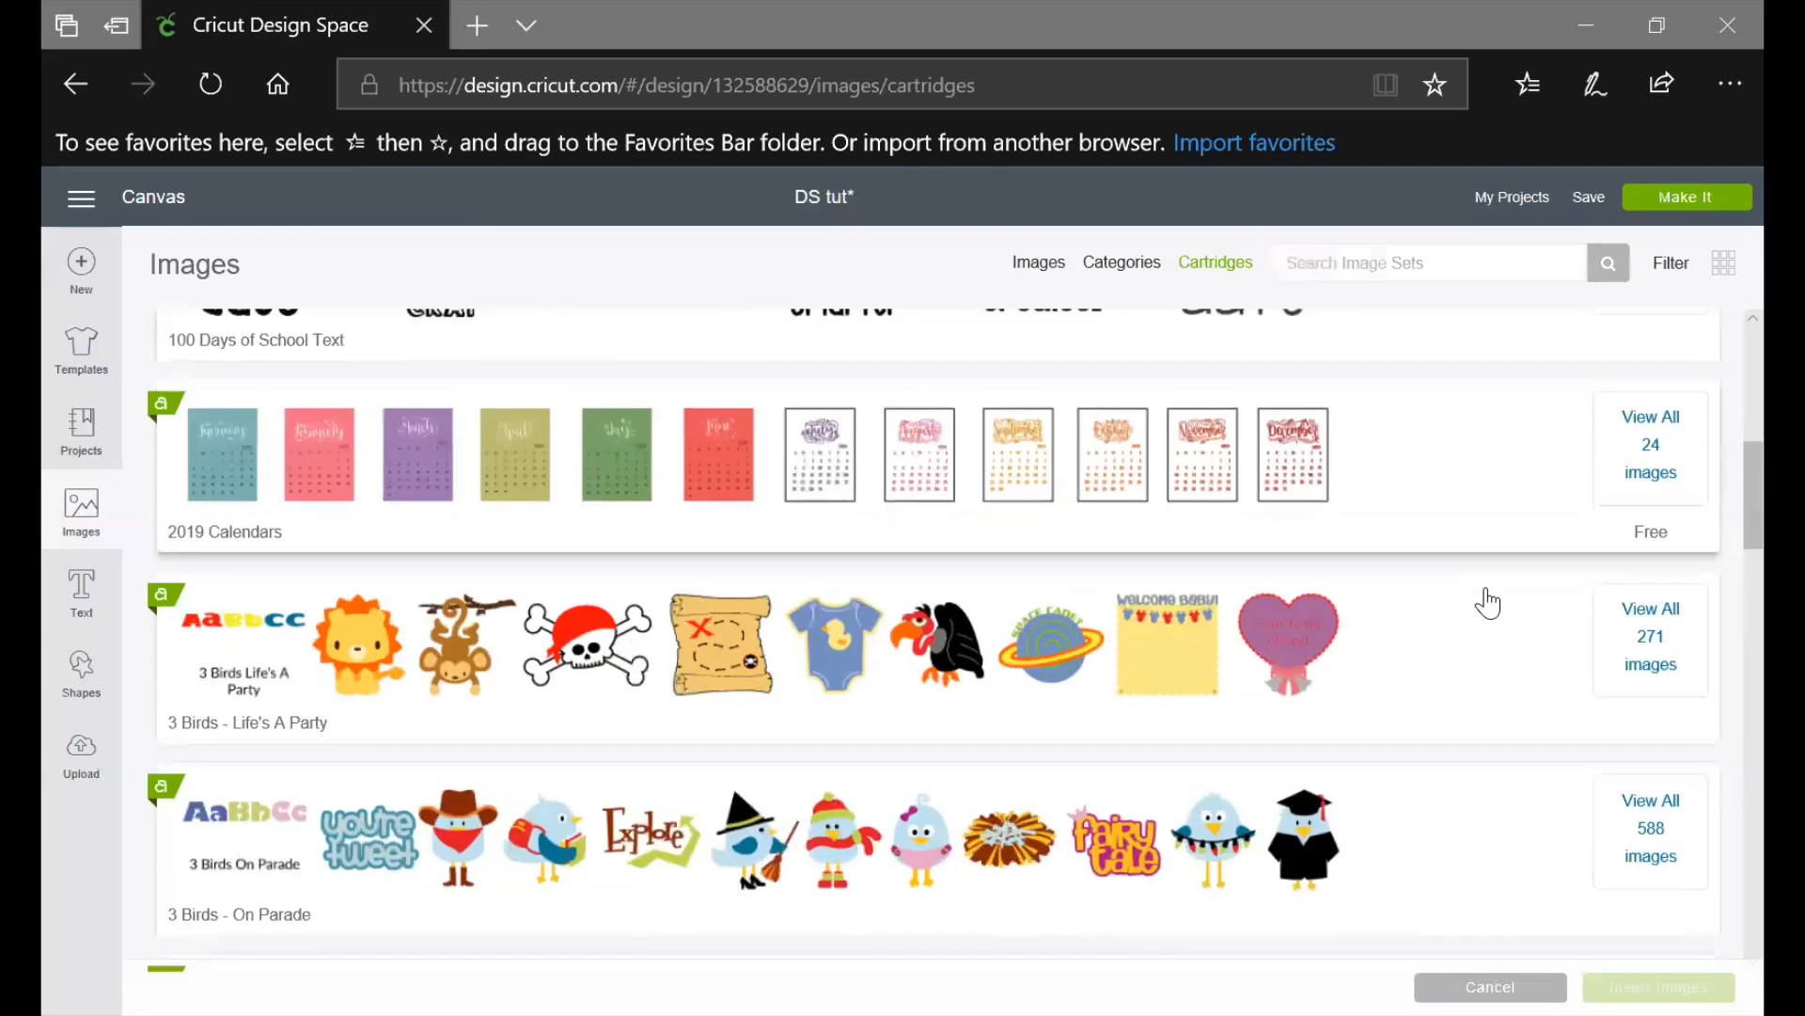
pyautogui.scroll(-8, 1493, 600)
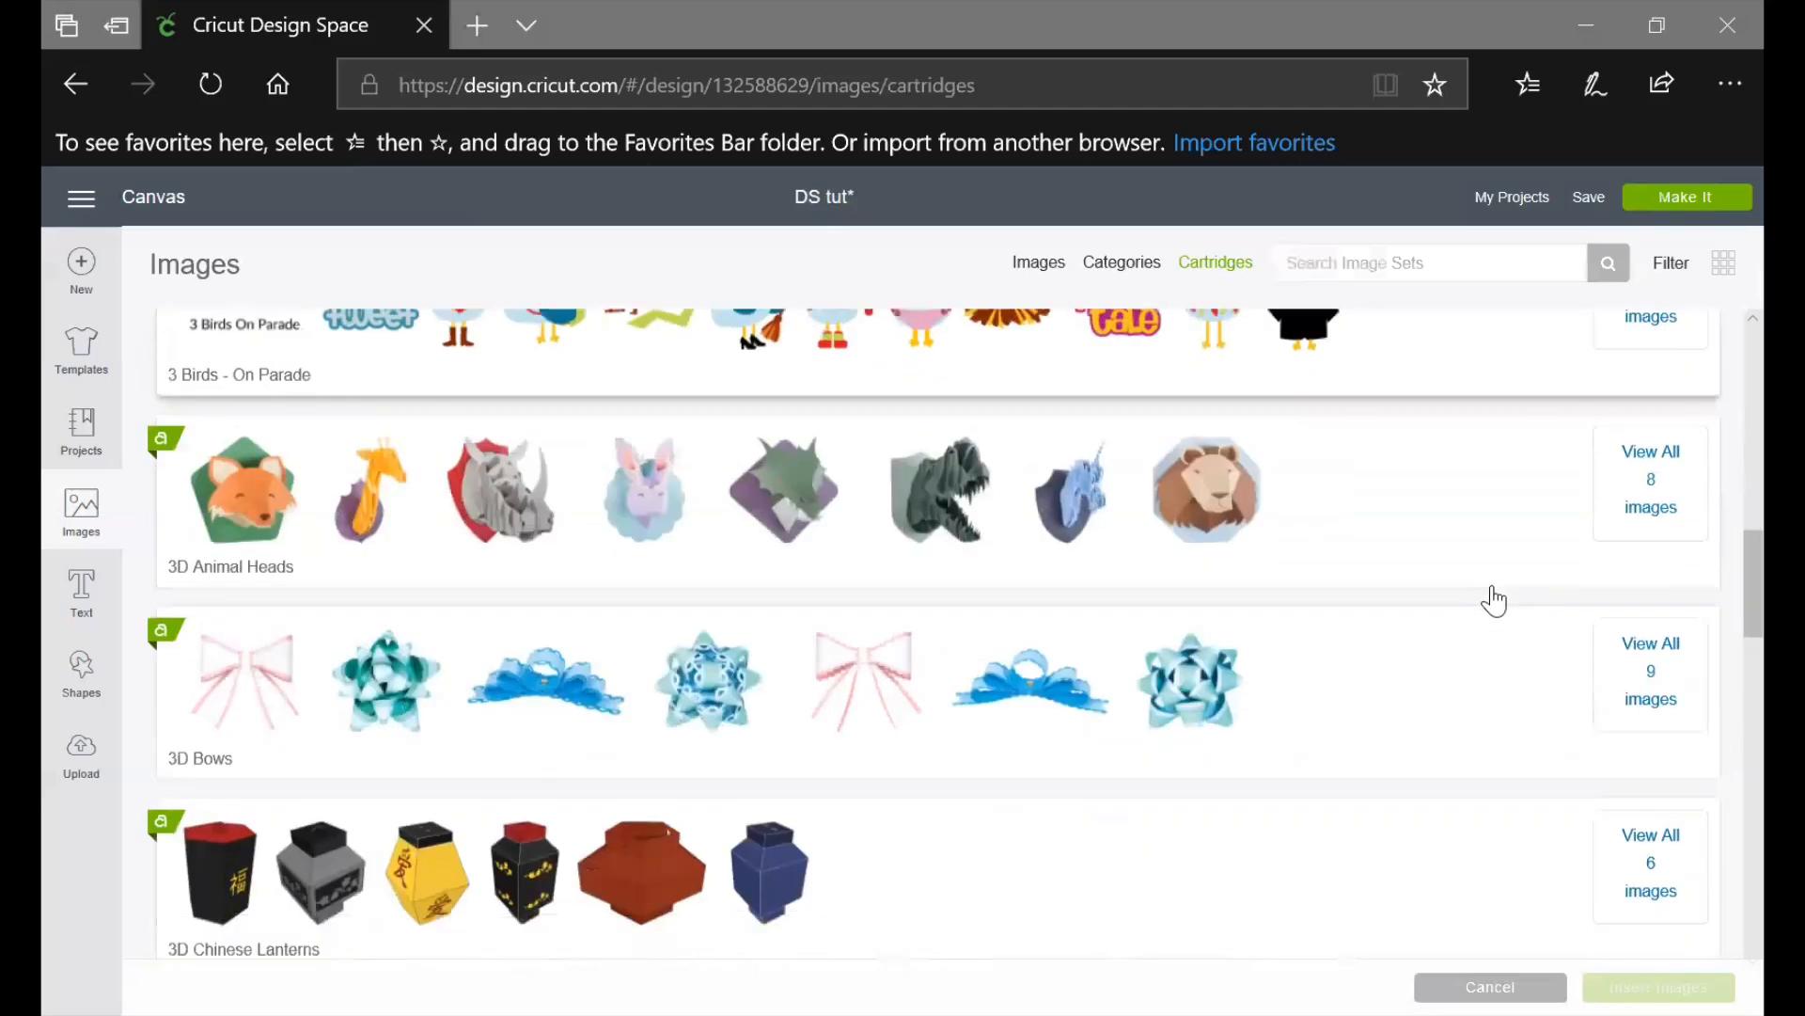
pyautogui.scroll(-7, 1493, 600)
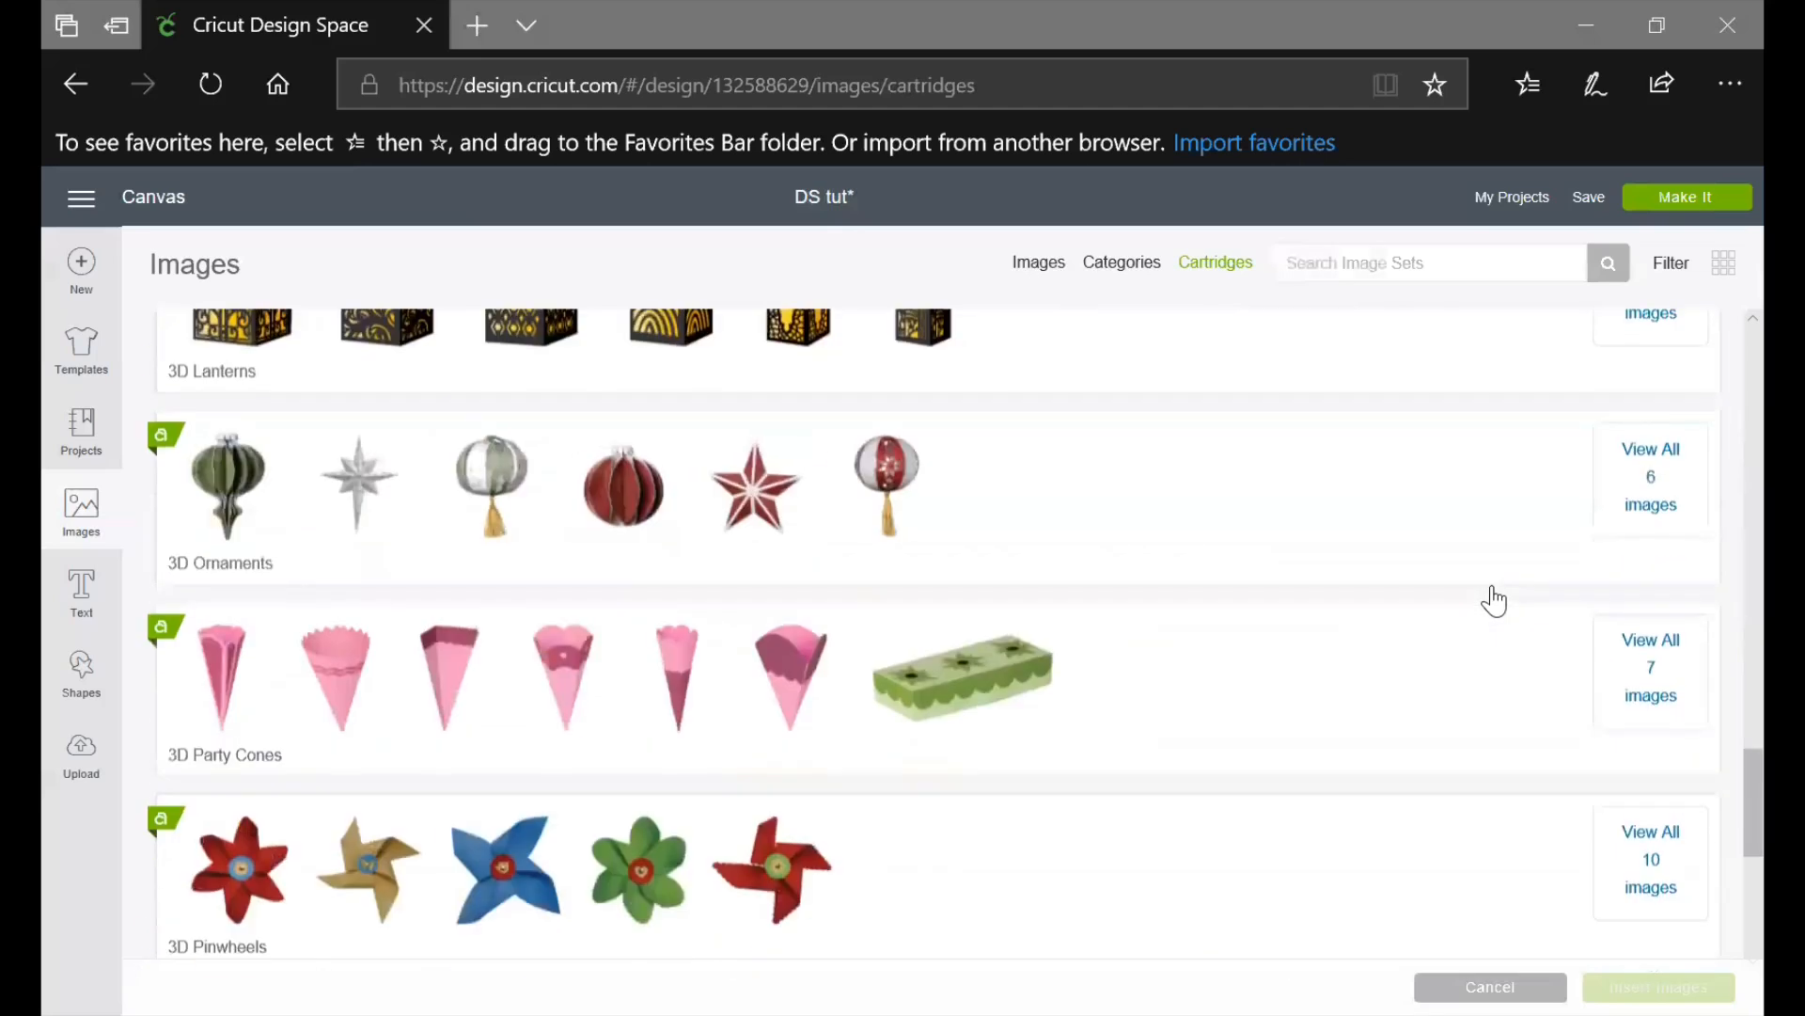
pyautogui.scroll(-6, 1497, 594)
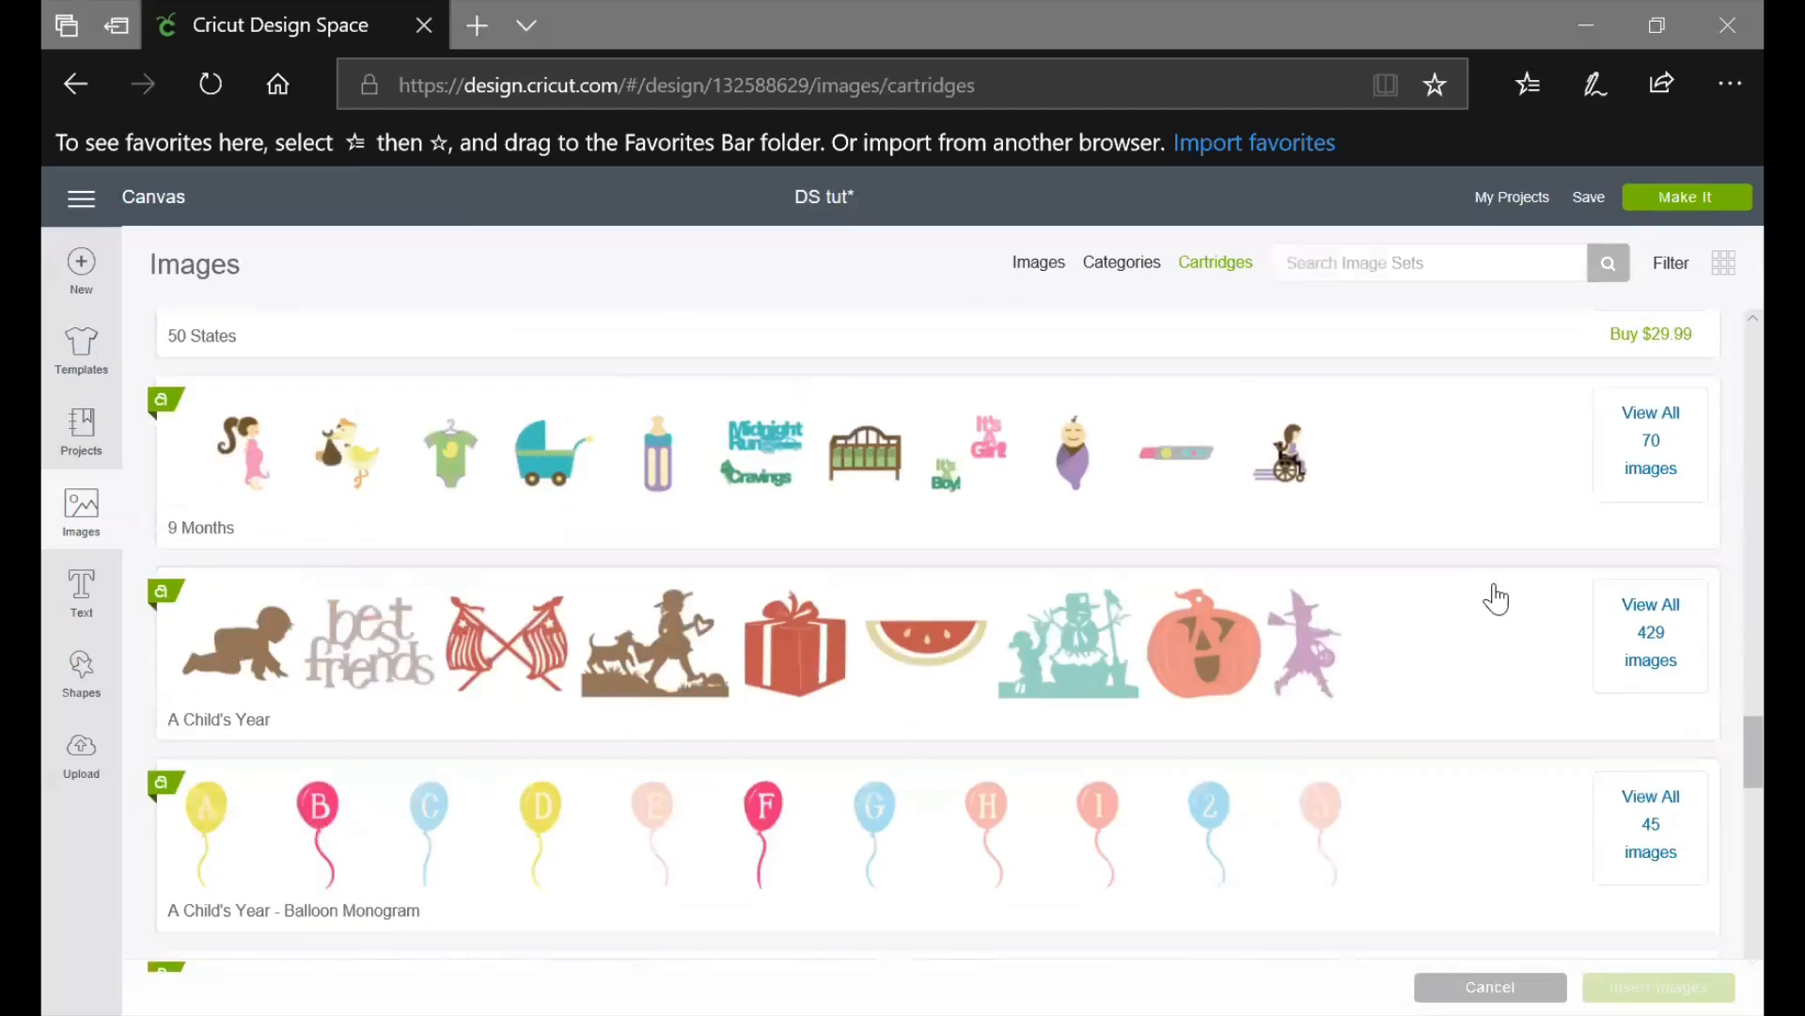
pyautogui.scroll(9, 1514, 578)
pyautogui.scroll(4, 1372, 440)
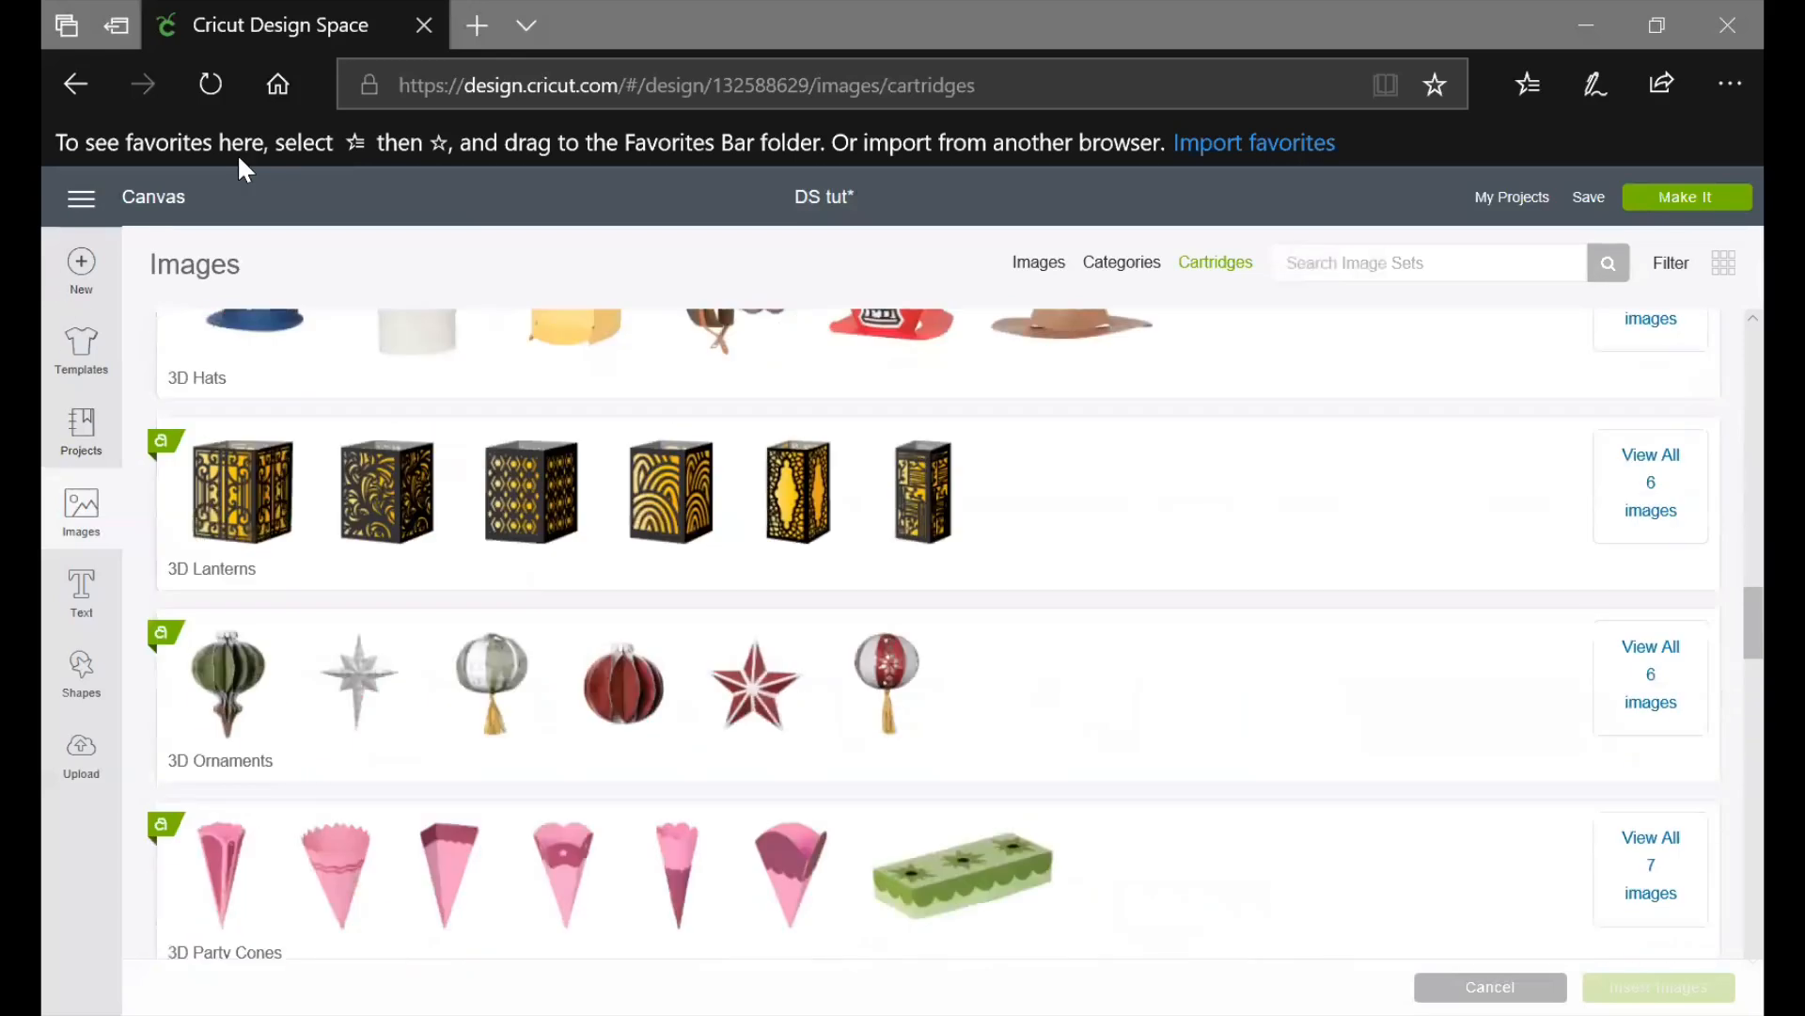
# Return to the canvas, leave the circle deselected, and add an empty text box below it
pyautogui.click(158, 200)
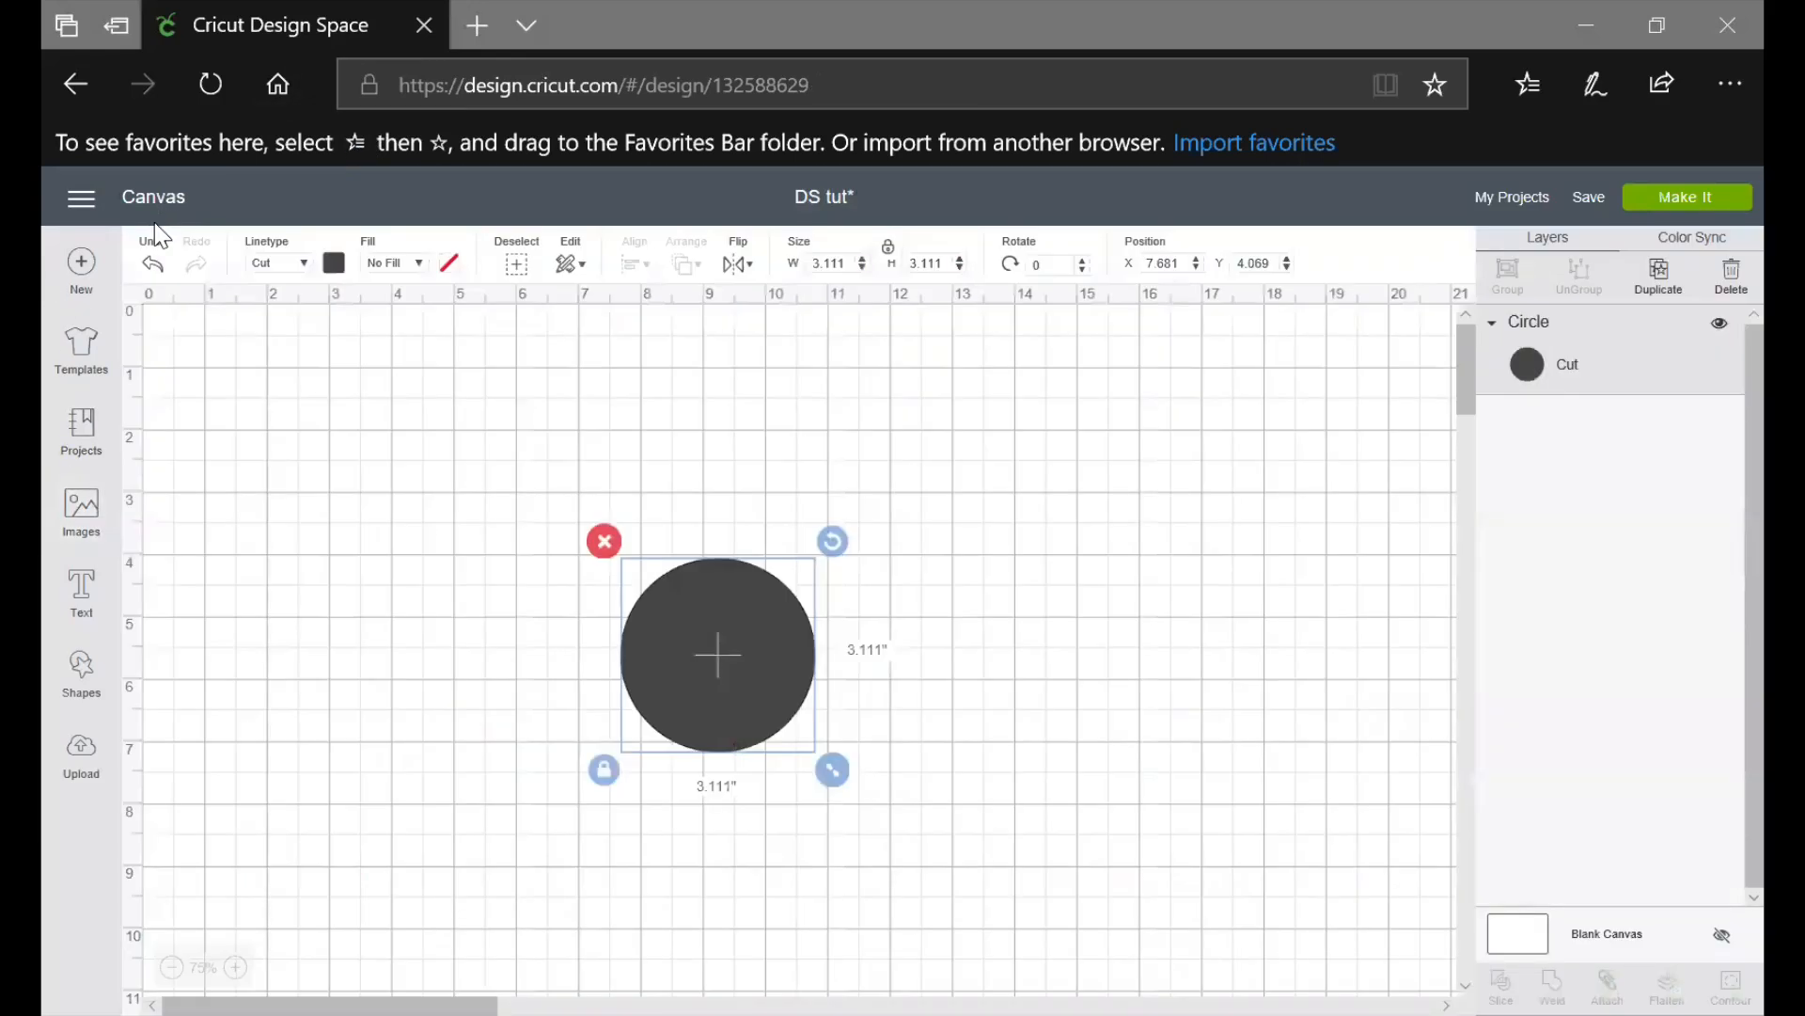
pyautogui.click(490, 692)
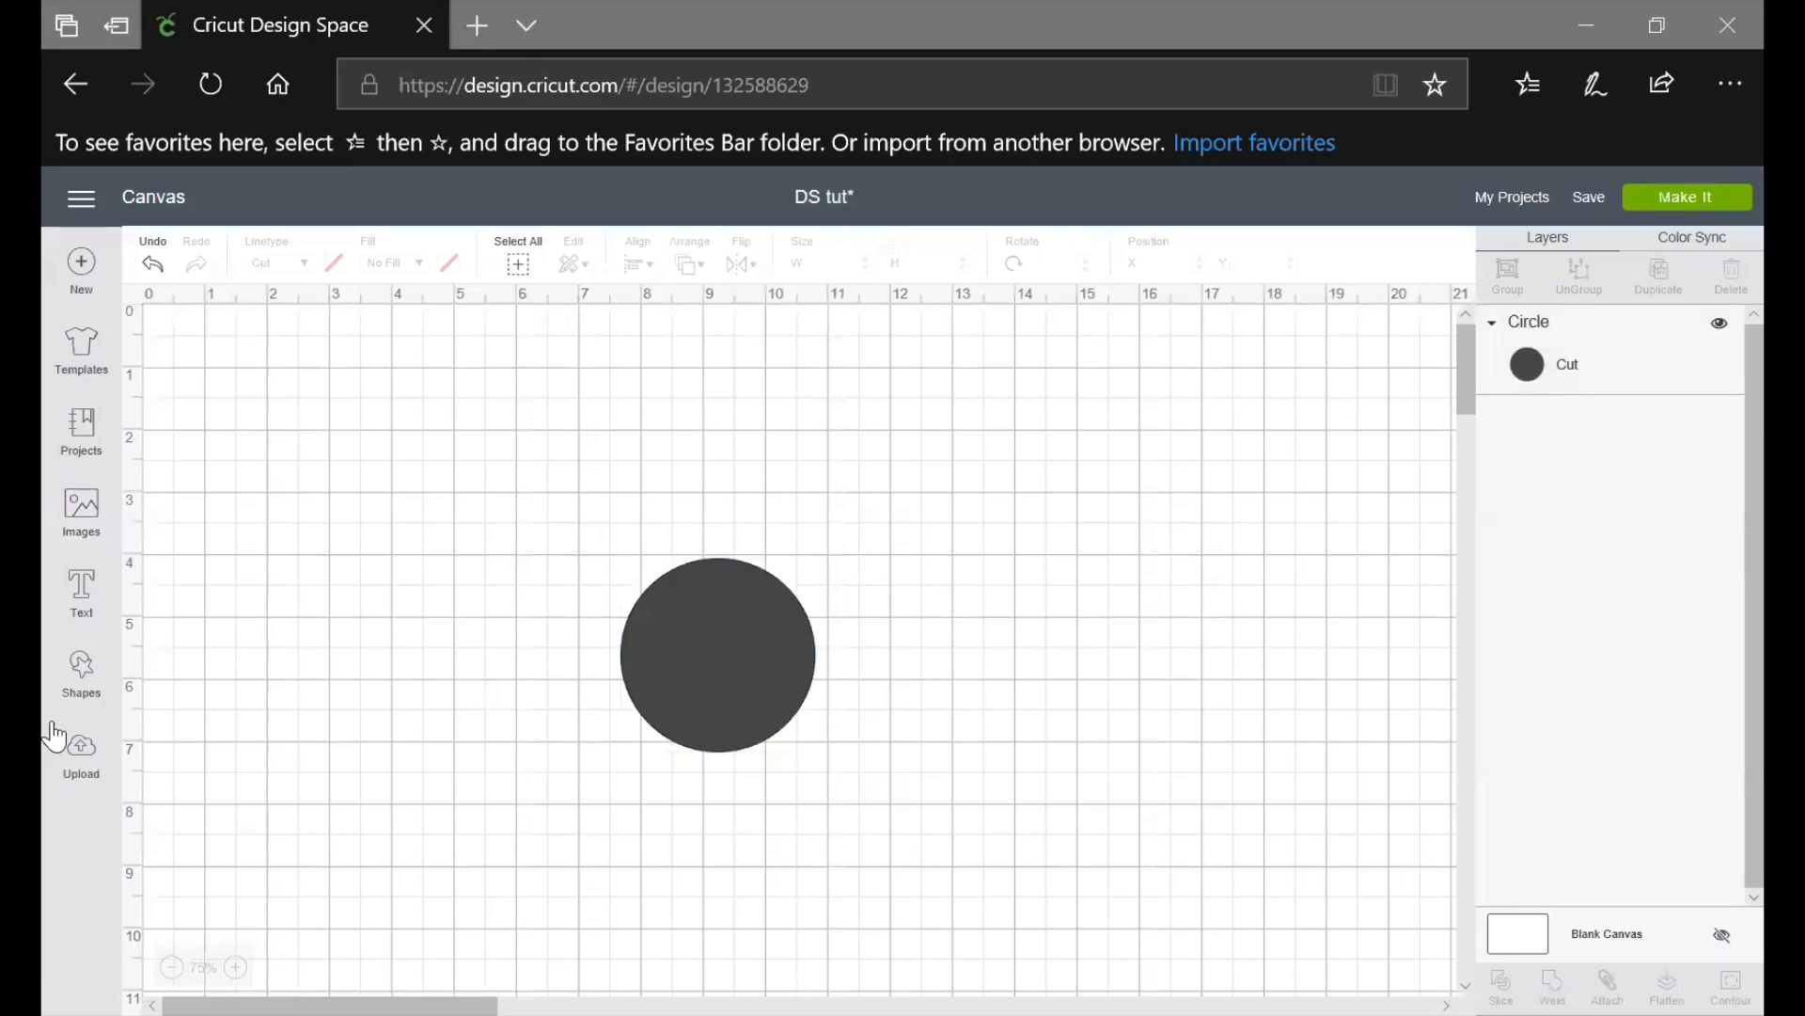
pyautogui.click(85, 602)
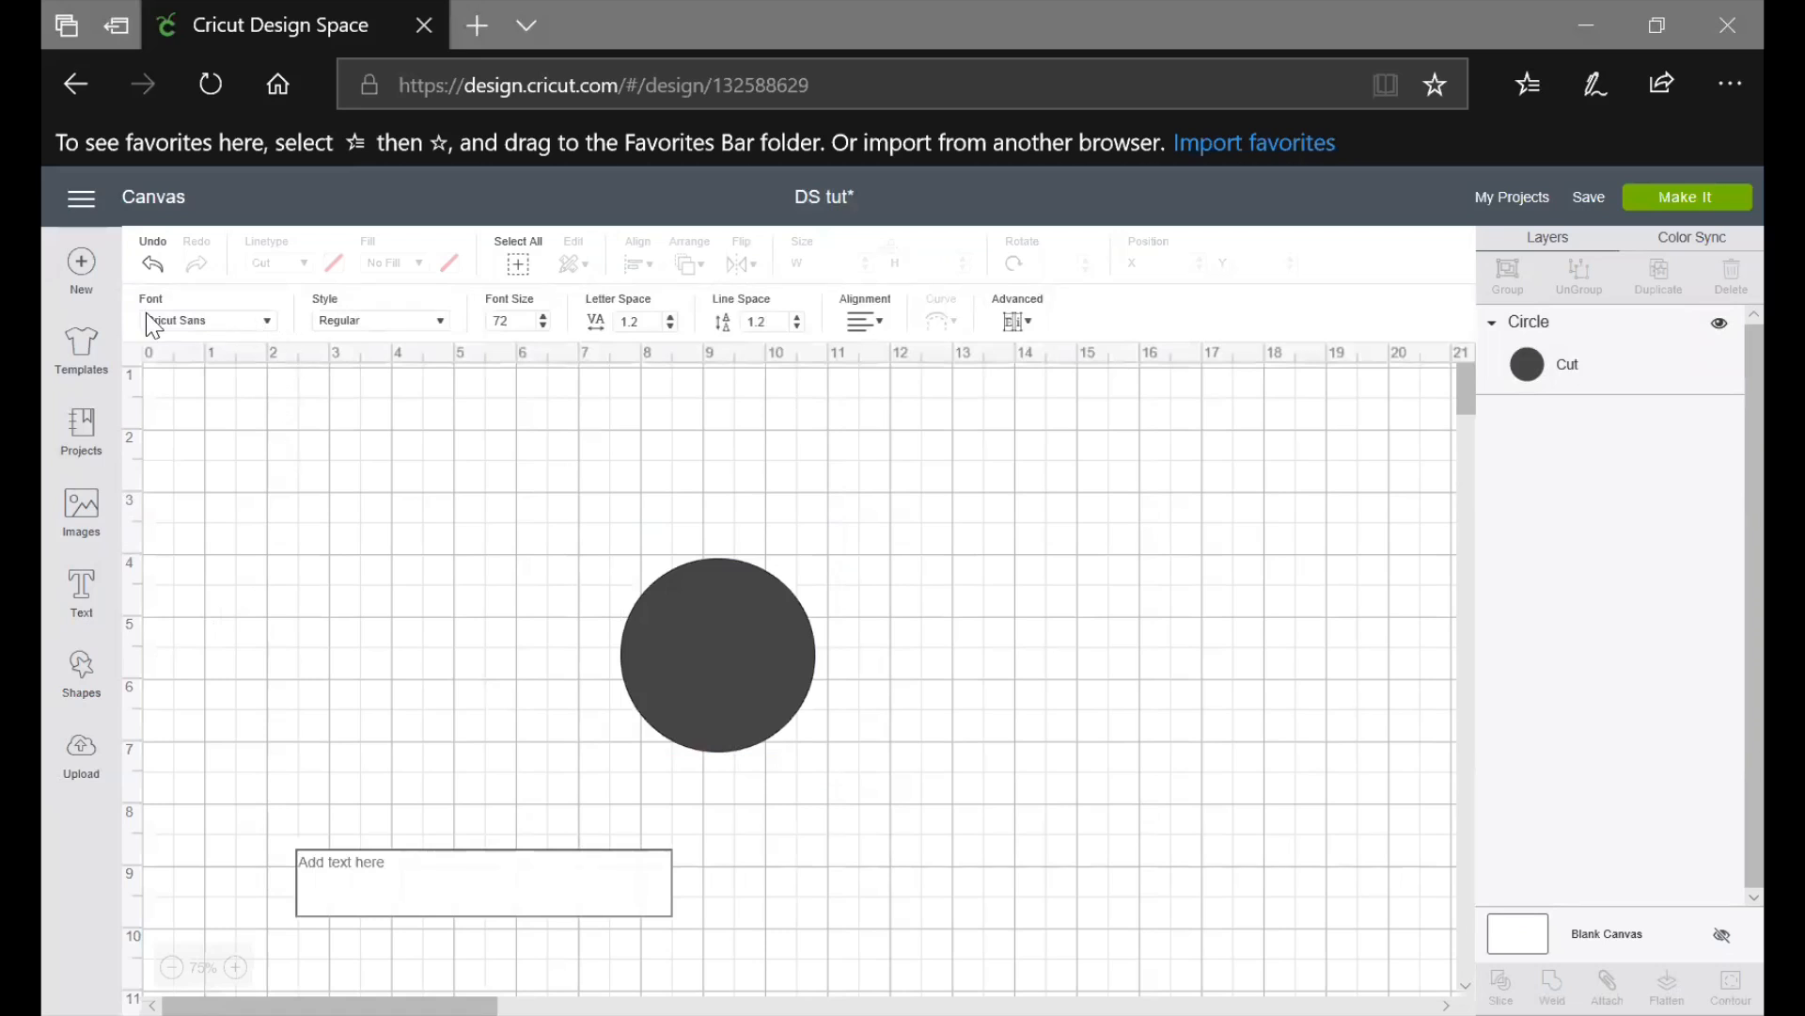
# Open the font choices for the text box and look through all fonts, comparing their cutting, writing and price labels
pyautogui.click(270, 325)
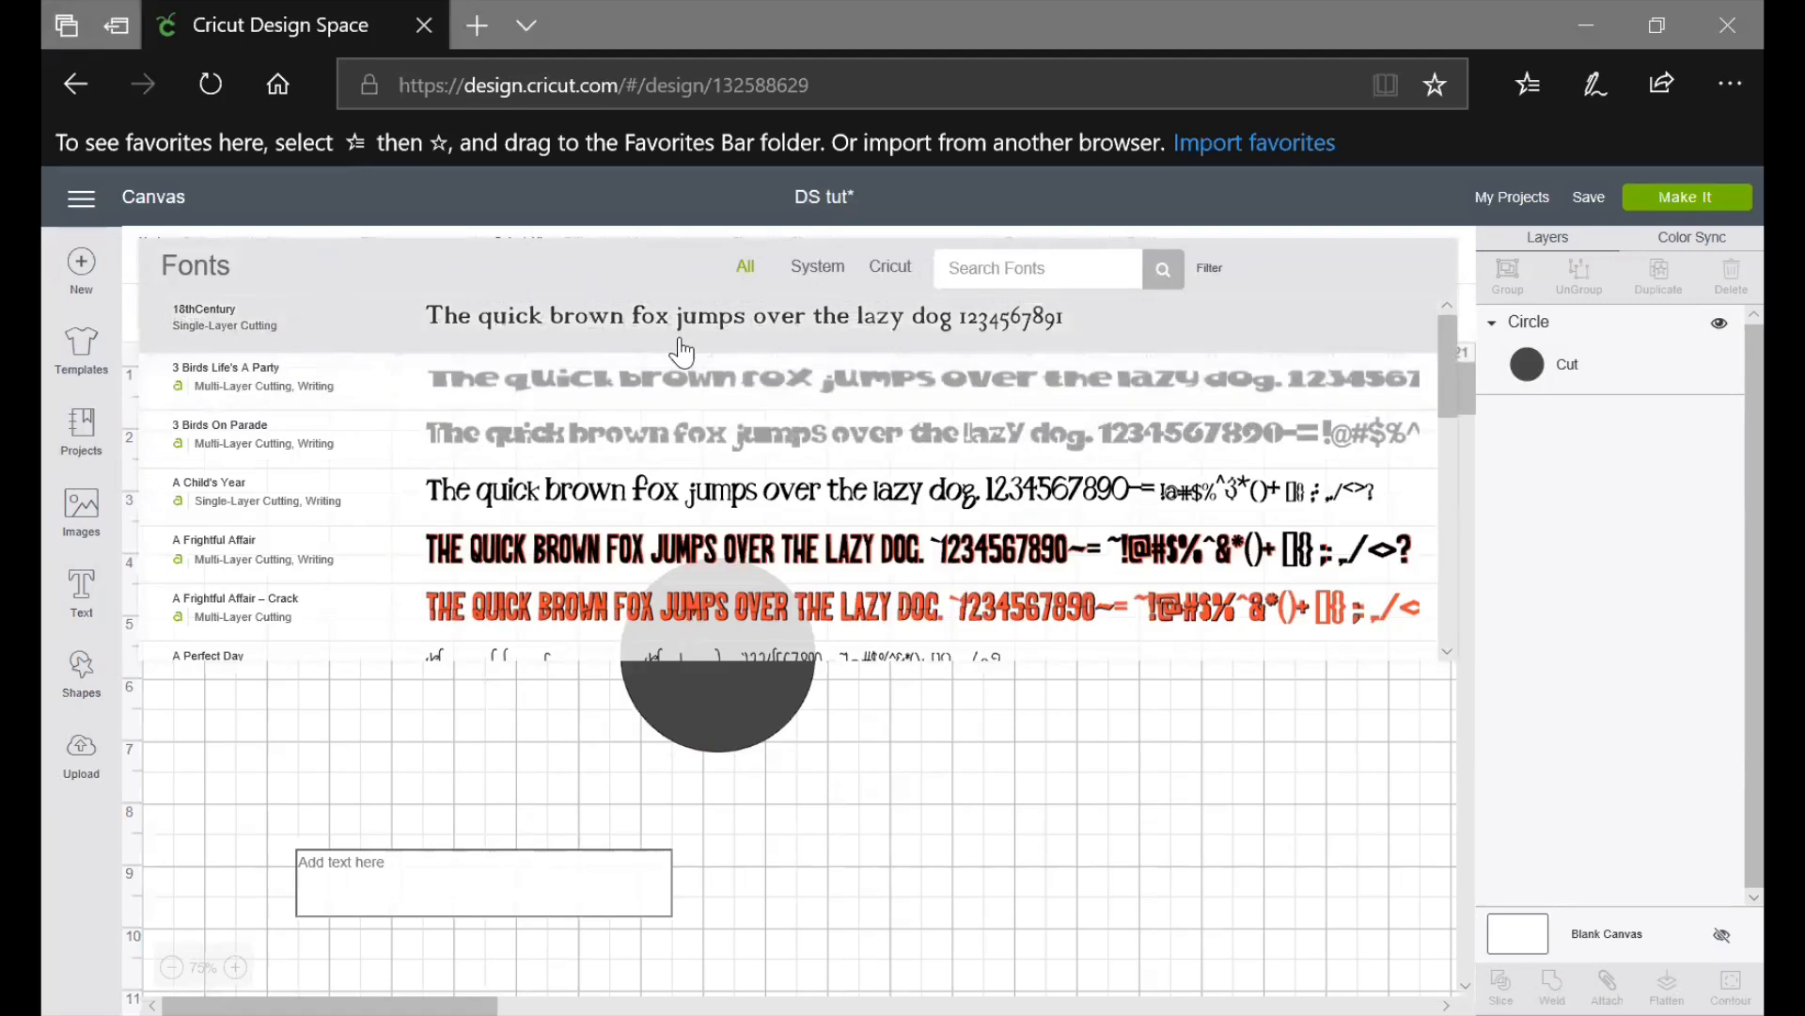
pyautogui.scroll(-2, 682, 353)
pyautogui.scroll(-8, 683, 353)
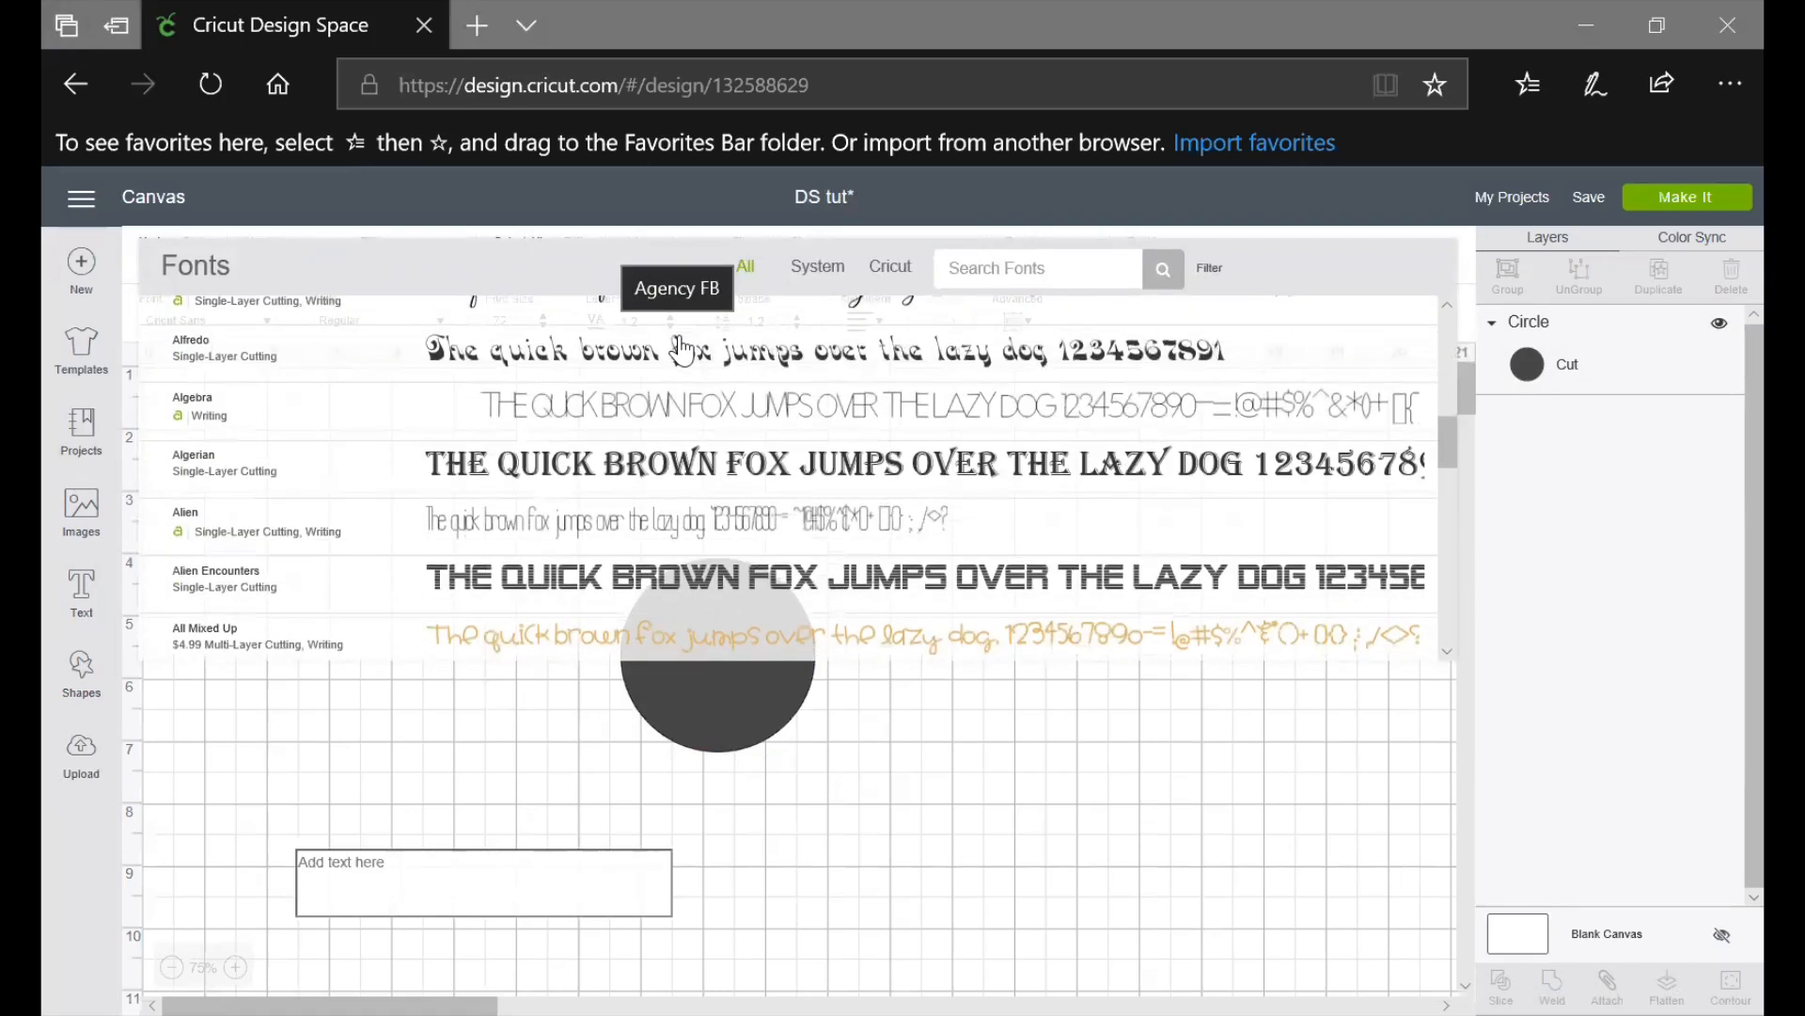
pyautogui.scroll(-1, 683, 353)
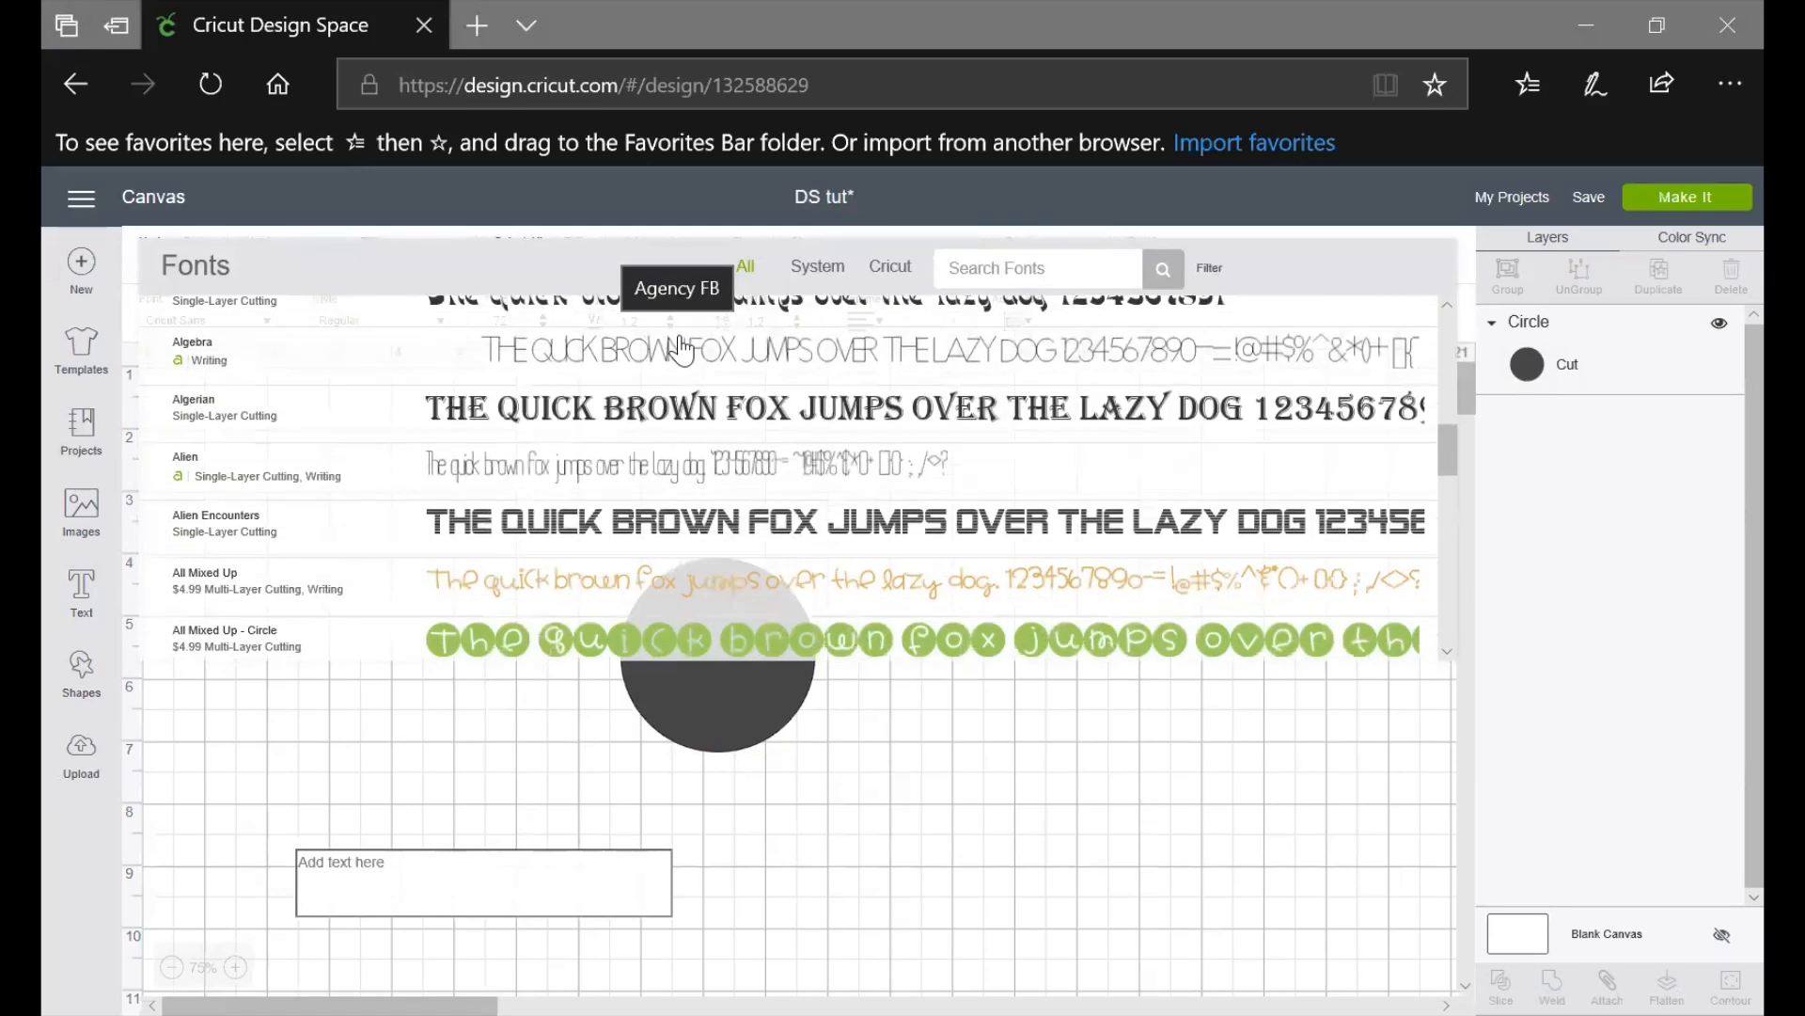
pyautogui.scroll(-3, 683, 352)
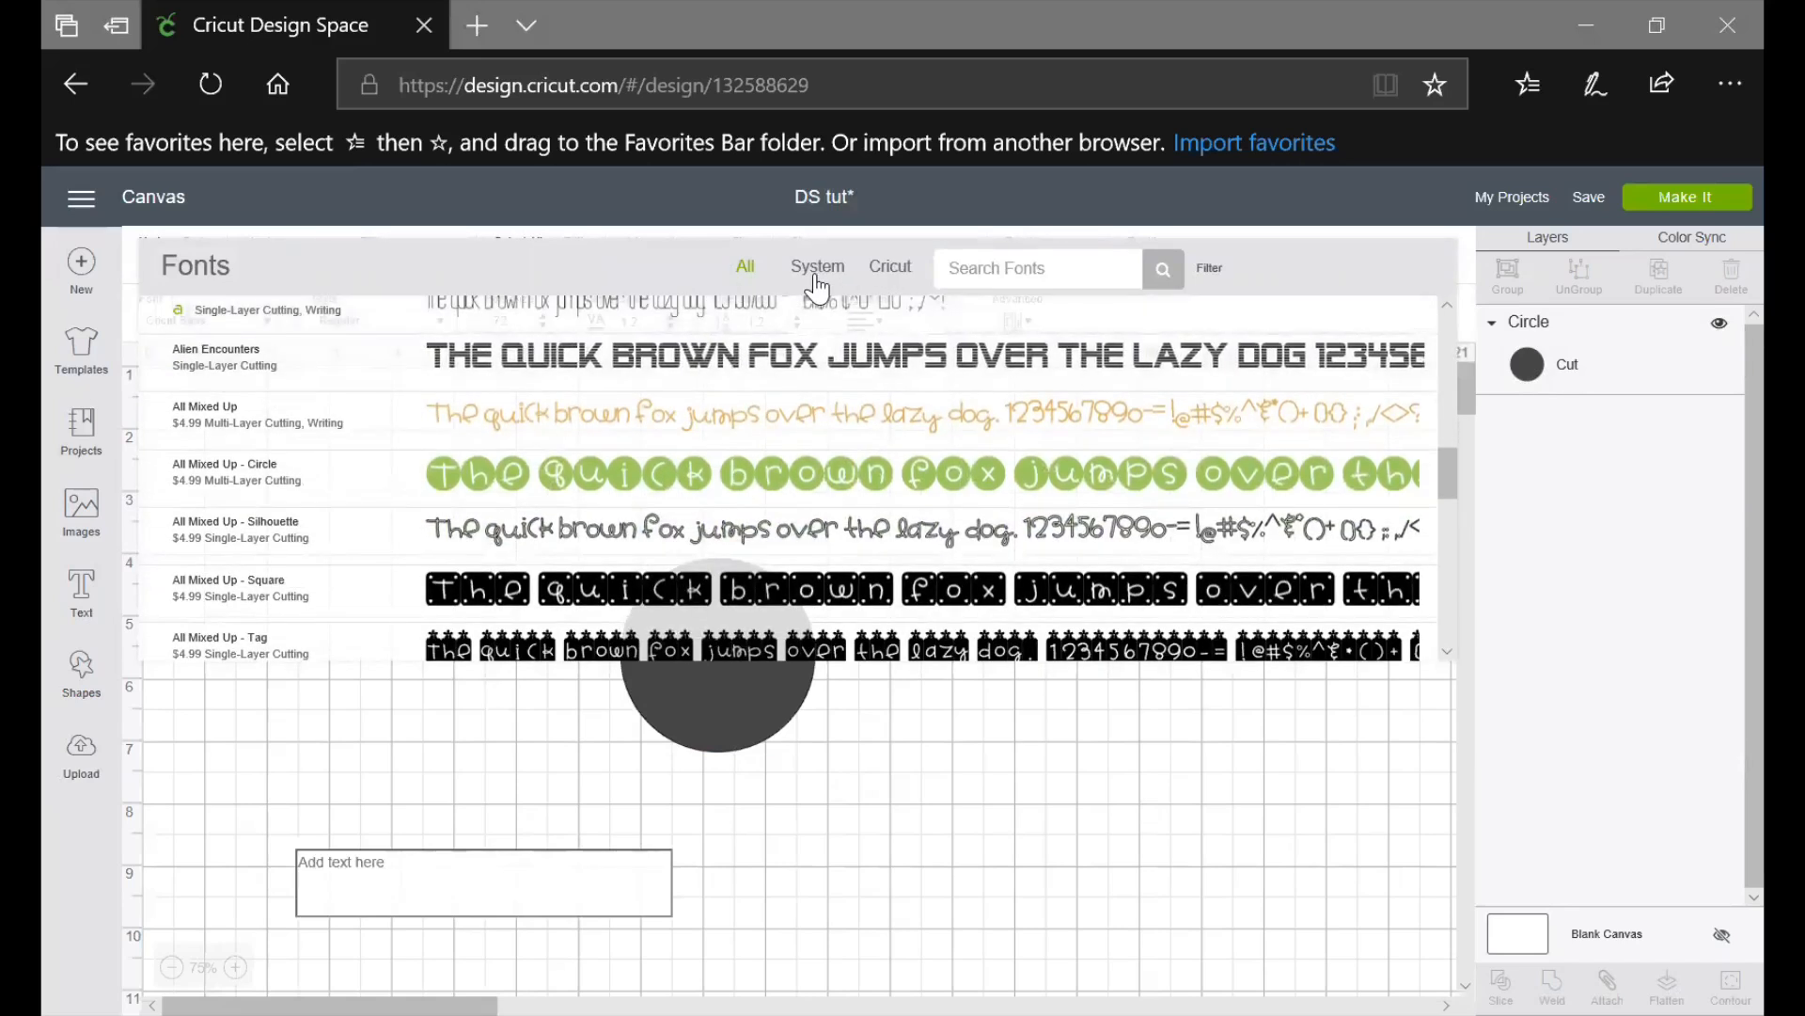
pyautogui.scroll(-4, 594, 400)
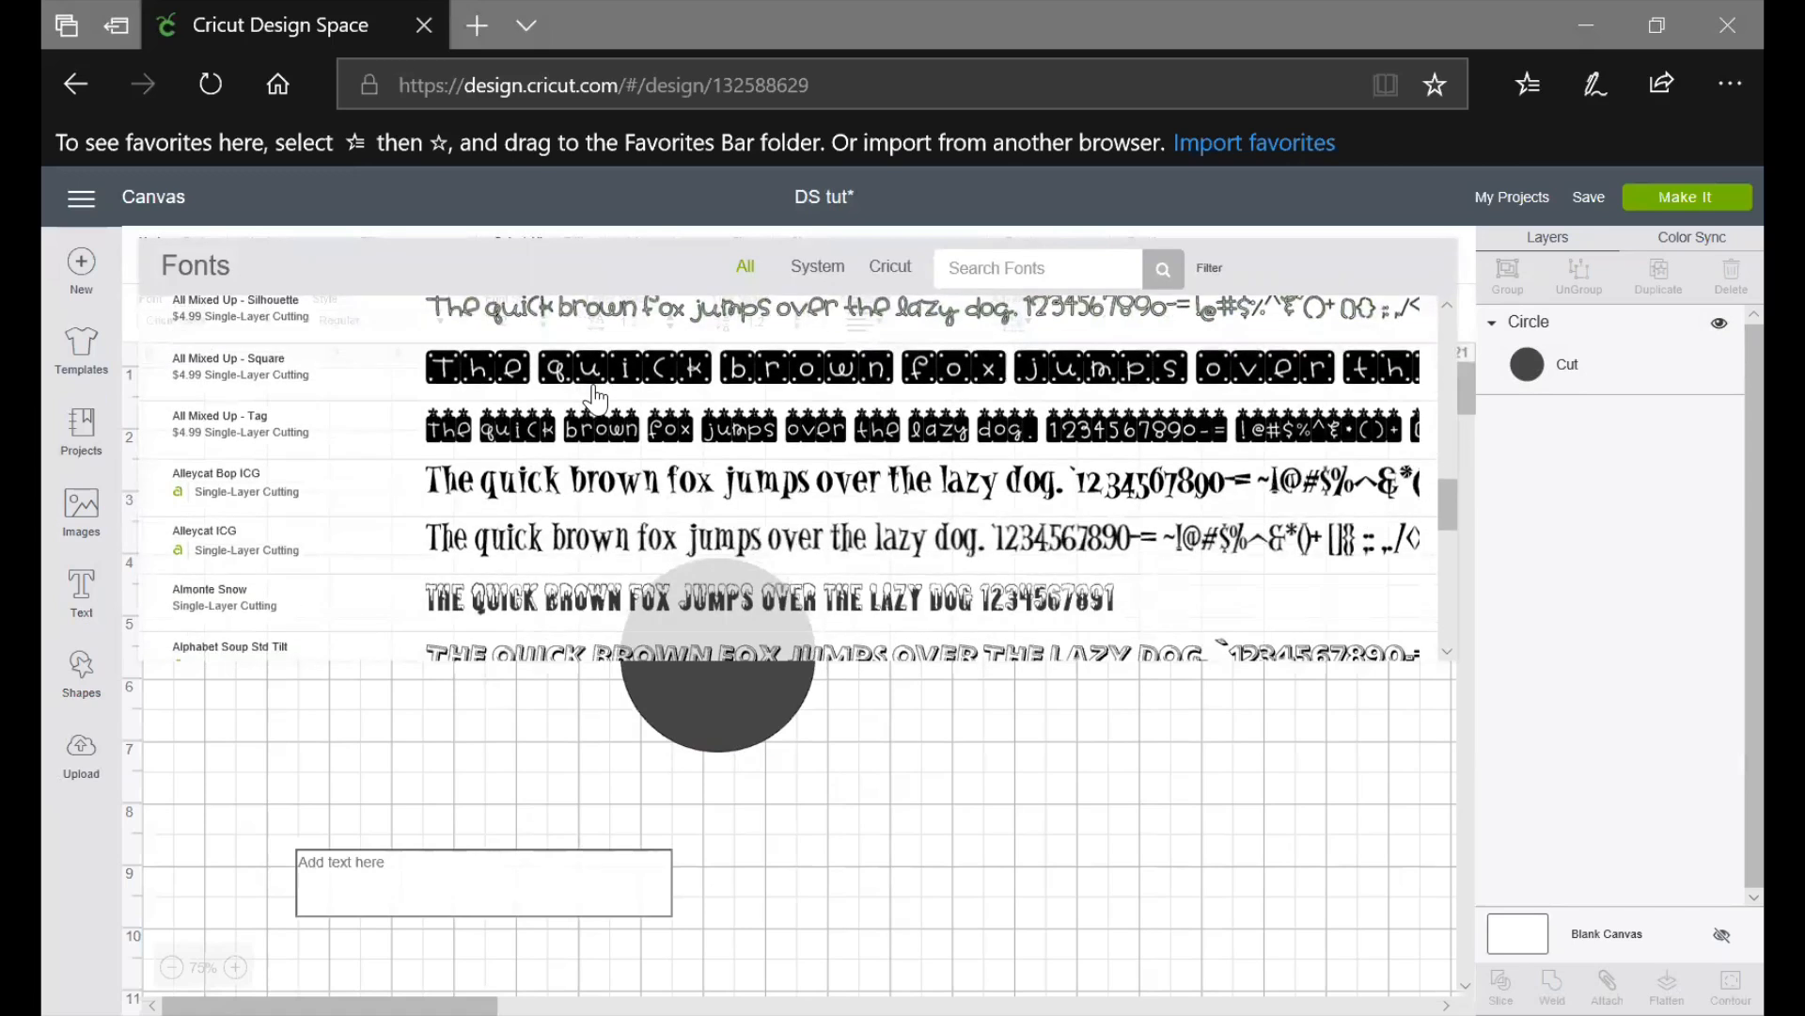
pyautogui.scroll(-1, 594, 400)
pyautogui.scroll(-1, 596, 400)
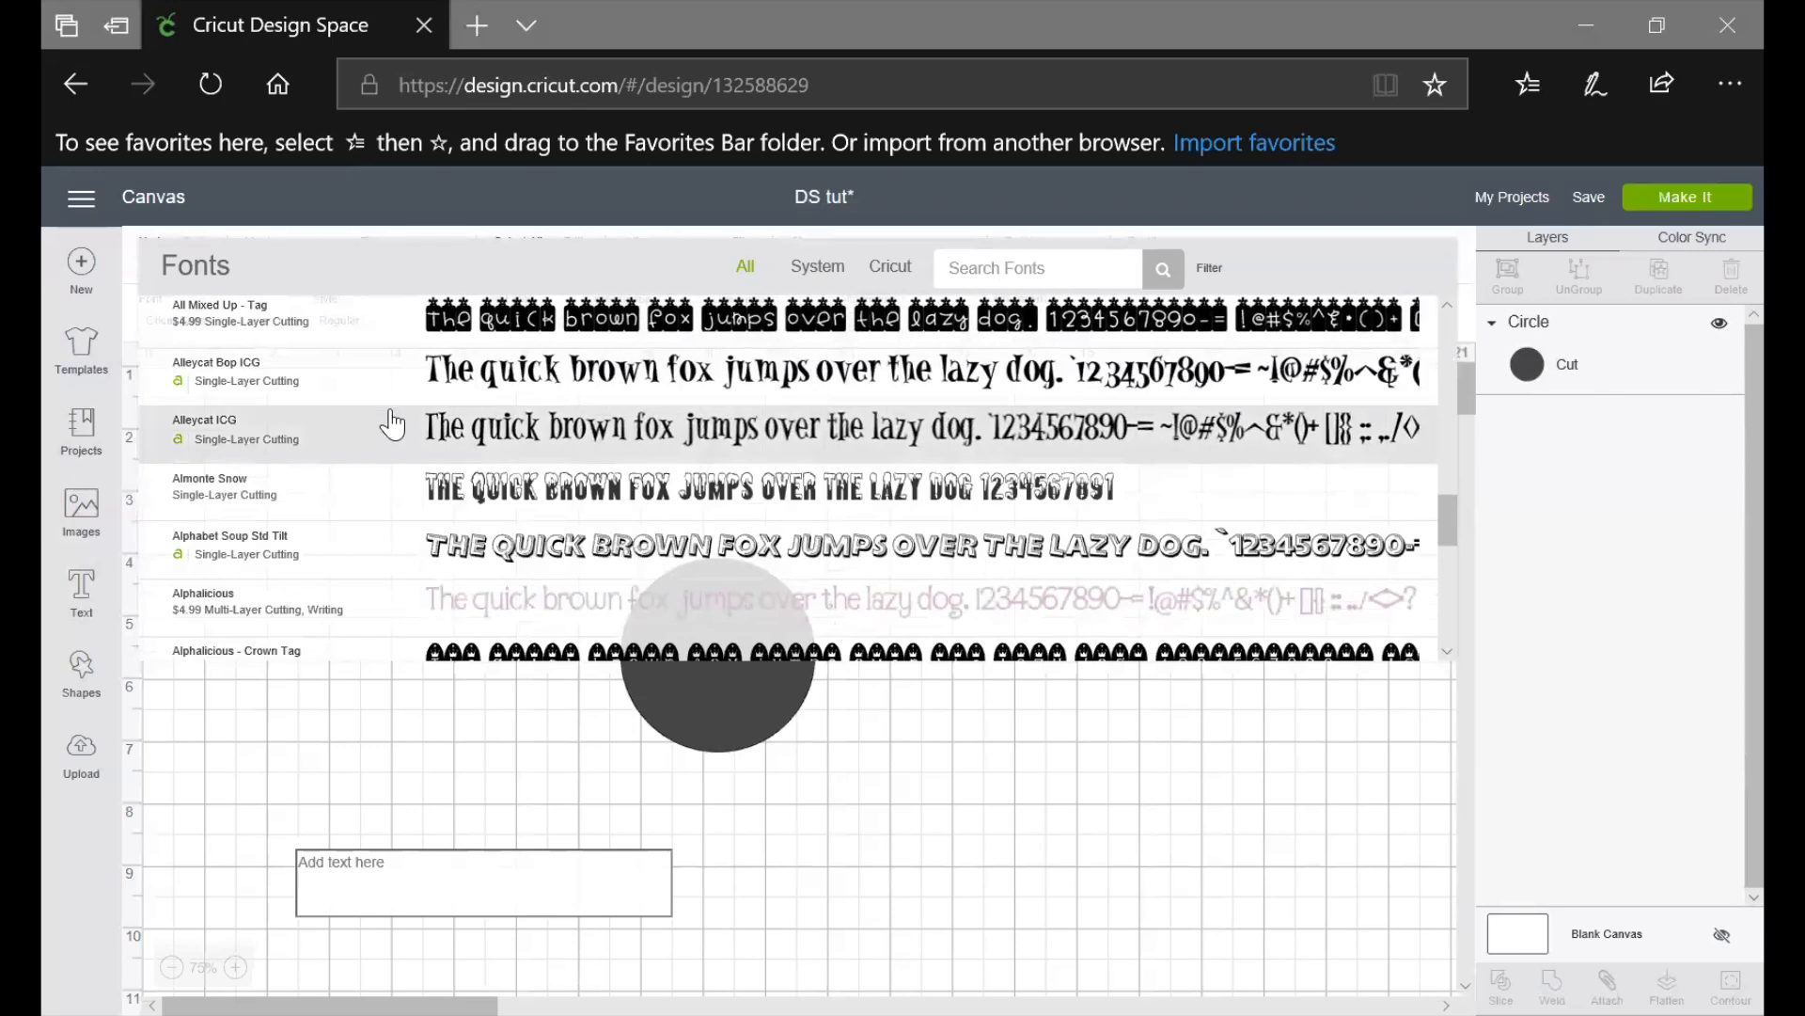
pyautogui.scroll(5, 392, 424)
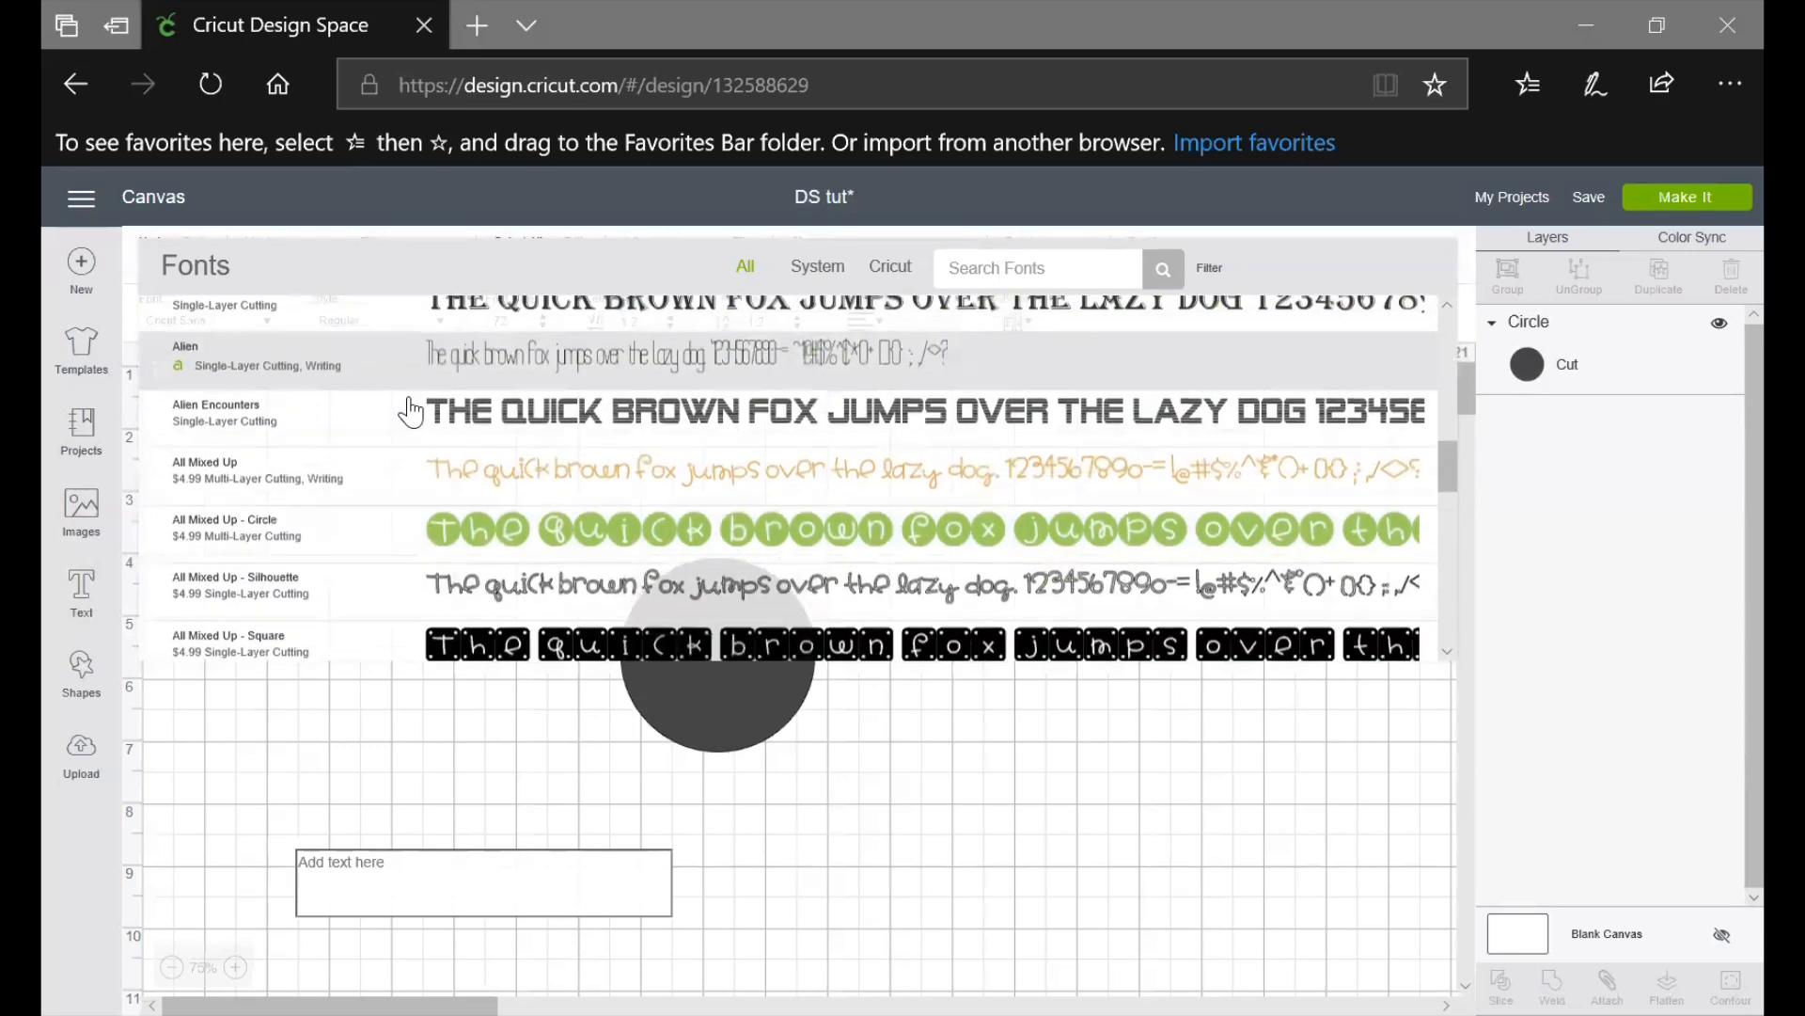
pyautogui.scroll(-1, 429, 407)
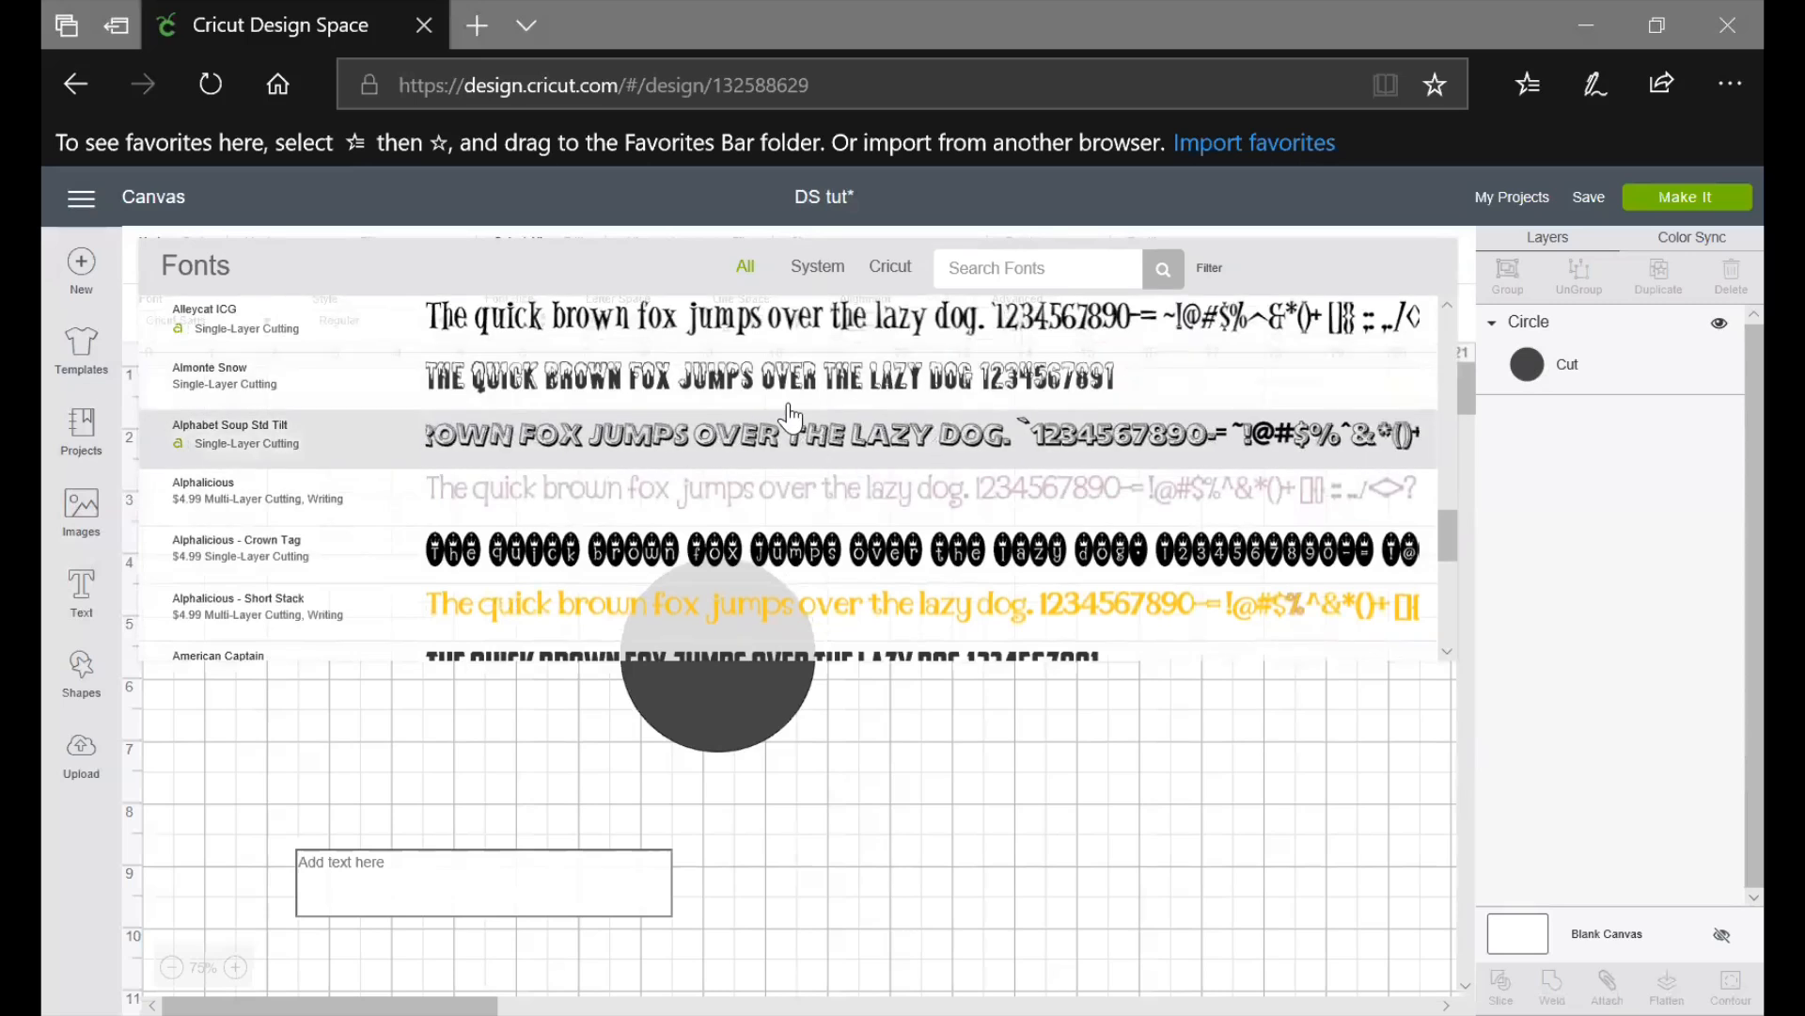
# Limit the font list to System fonts and look through the samples from Arial Rounded to Californian FB
pyautogui.click(814, 269)
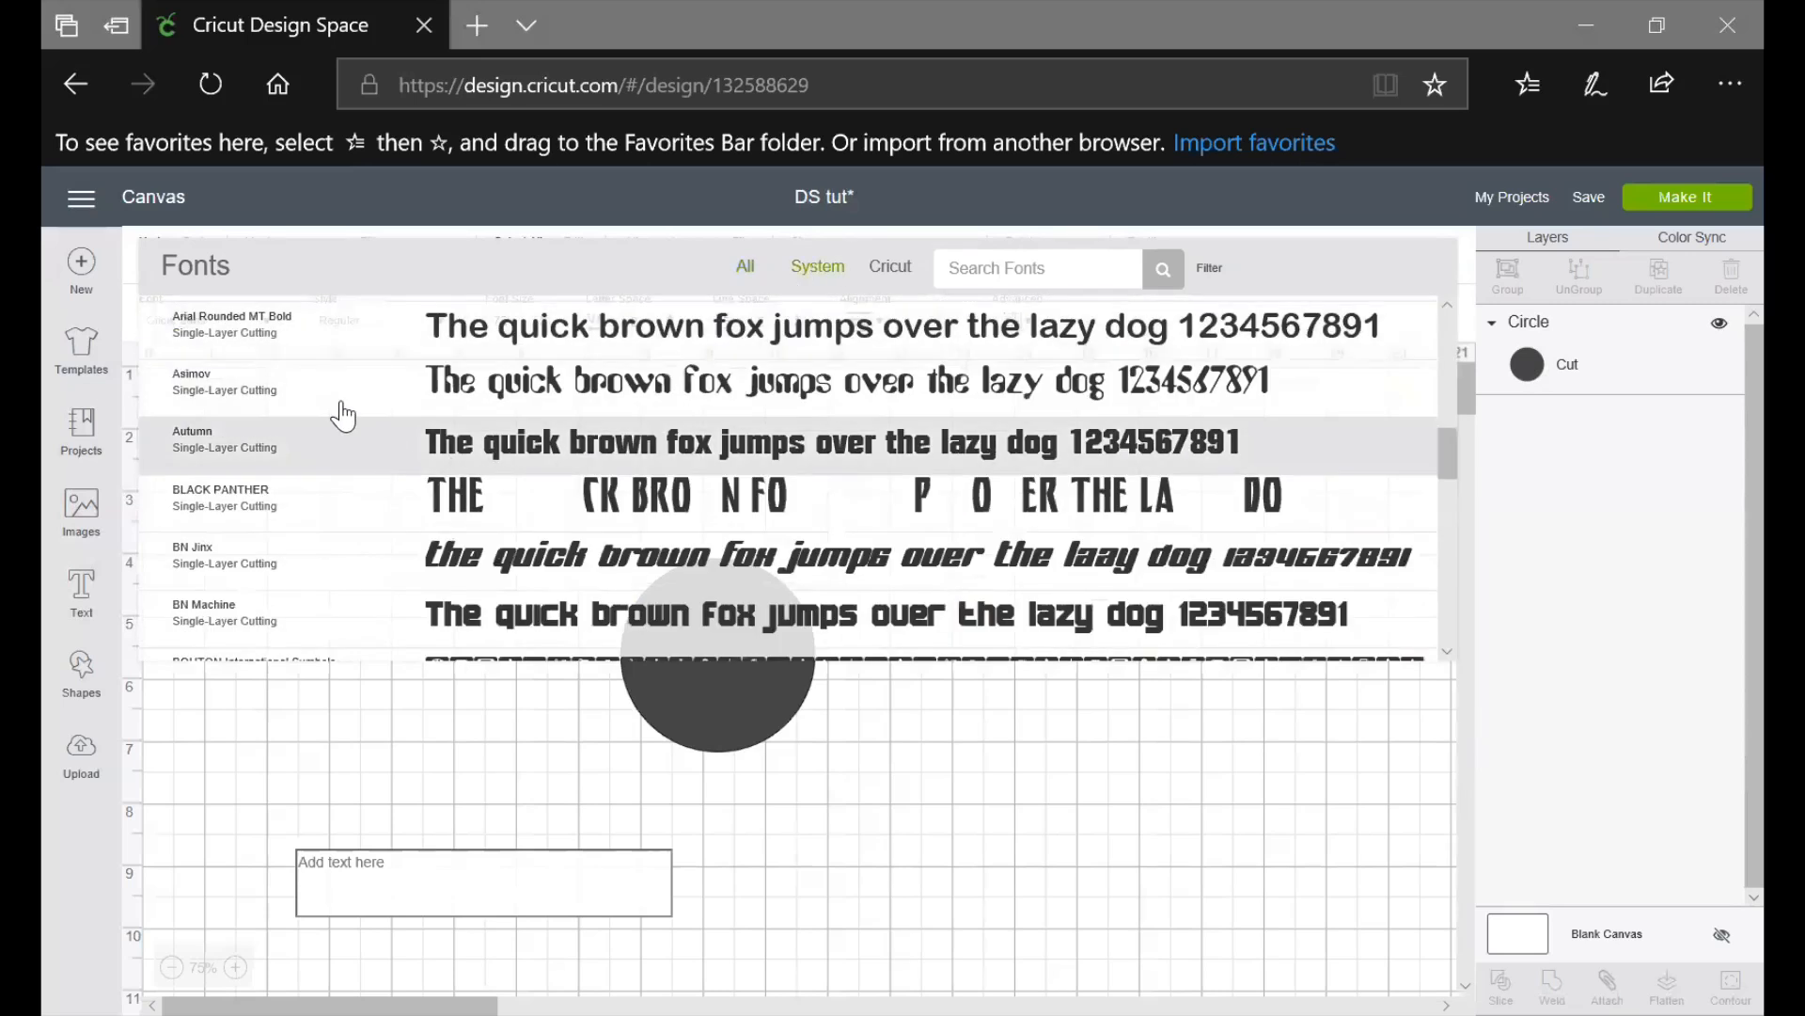
pyautogui.scroll(-4, 413, 324)
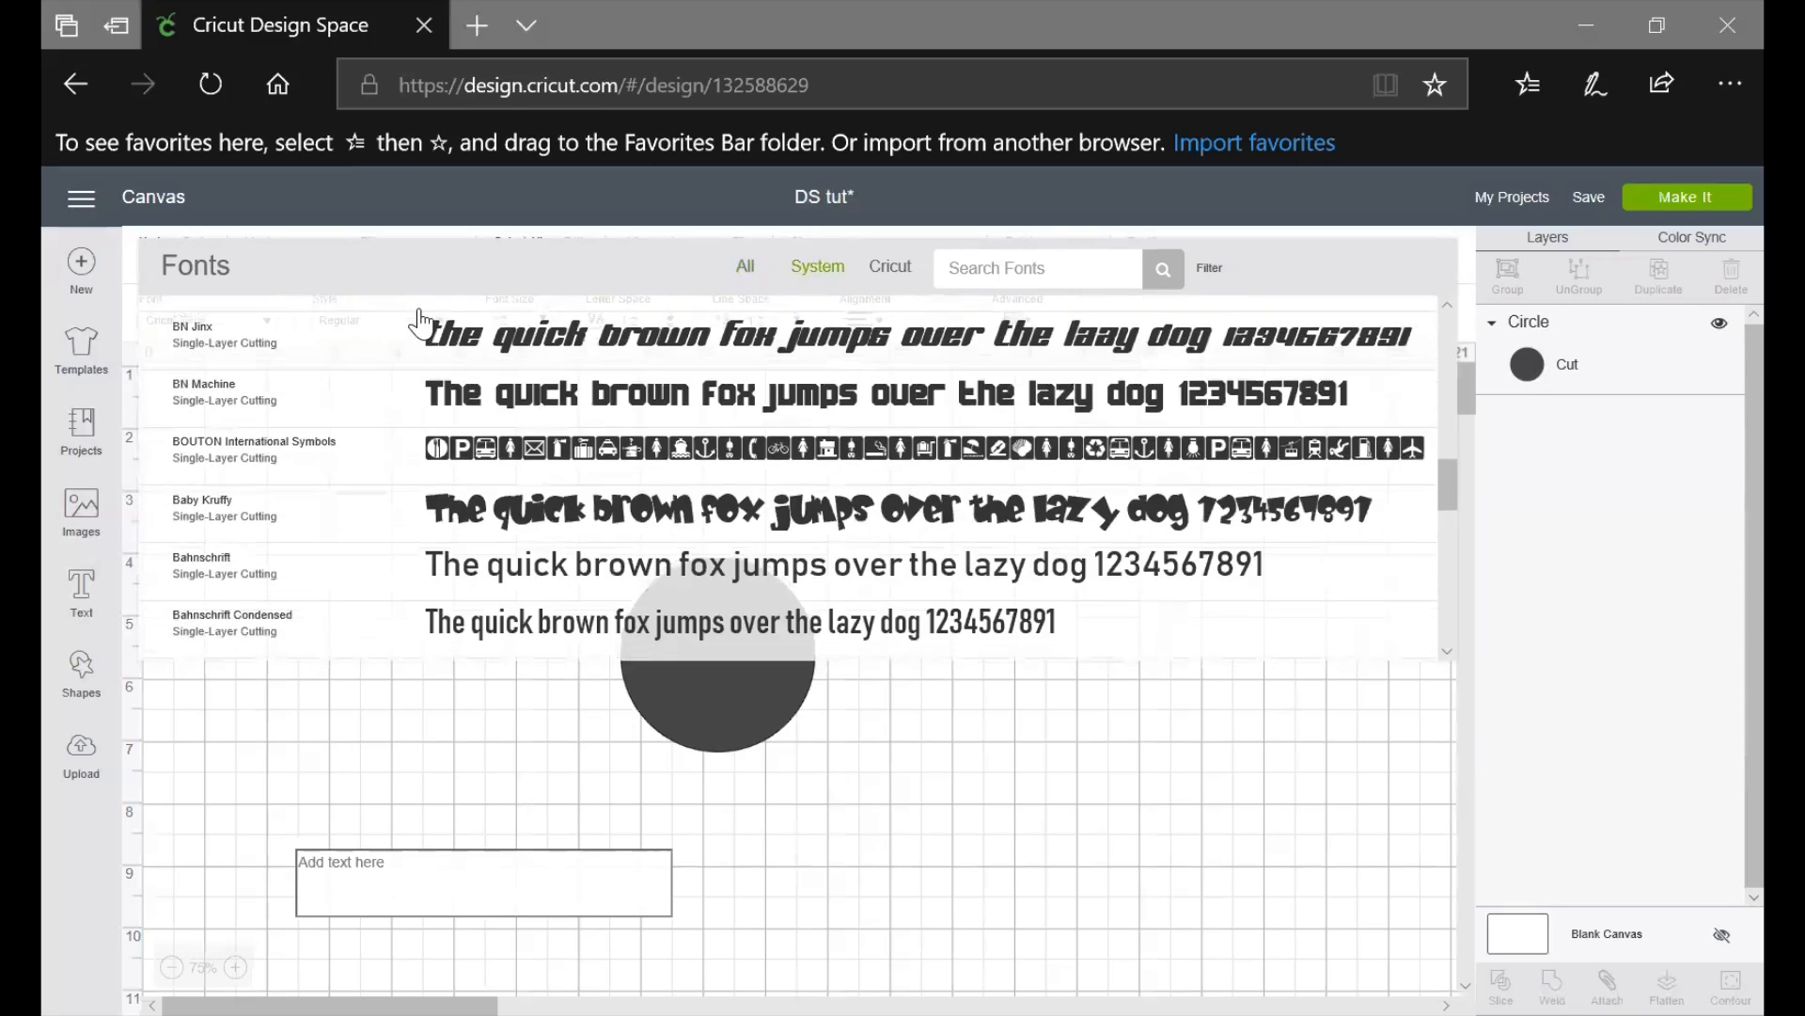
pyautogui.scroll(-10, 421, 323)
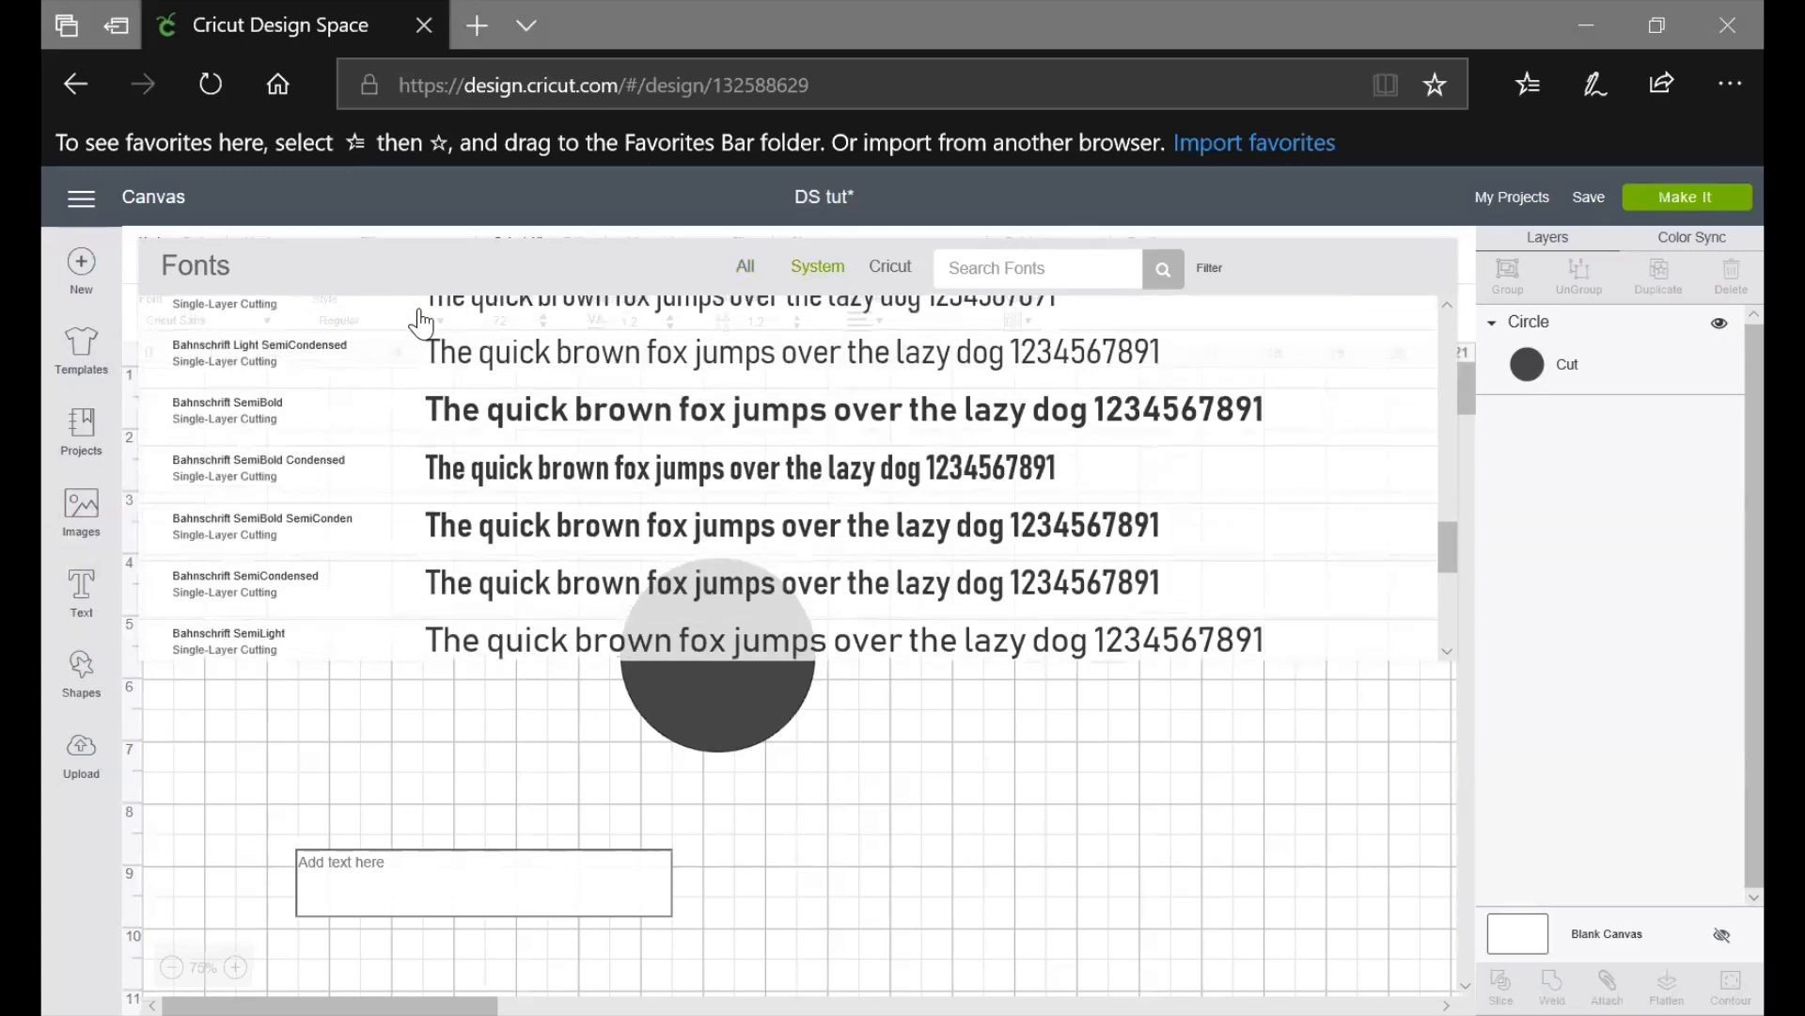
pyautogui.scroll(-7, 420, 323)
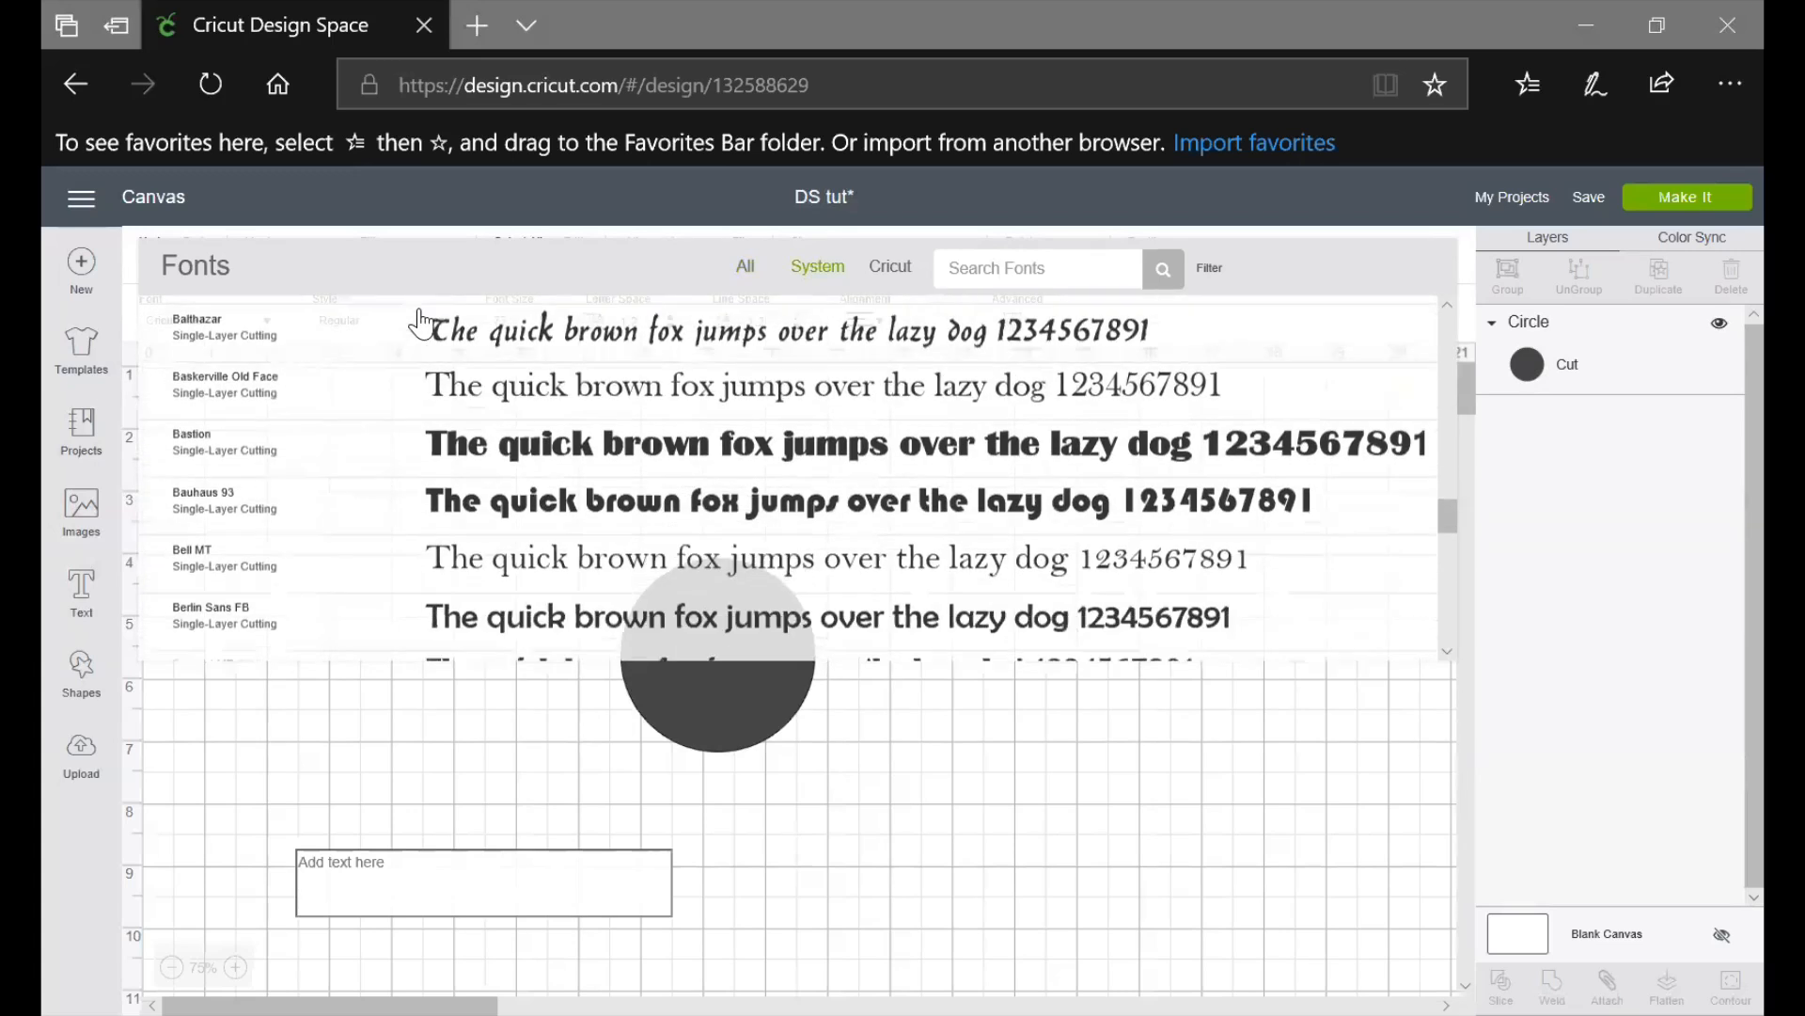
pyautogui.scroll(-9, 420, 322)
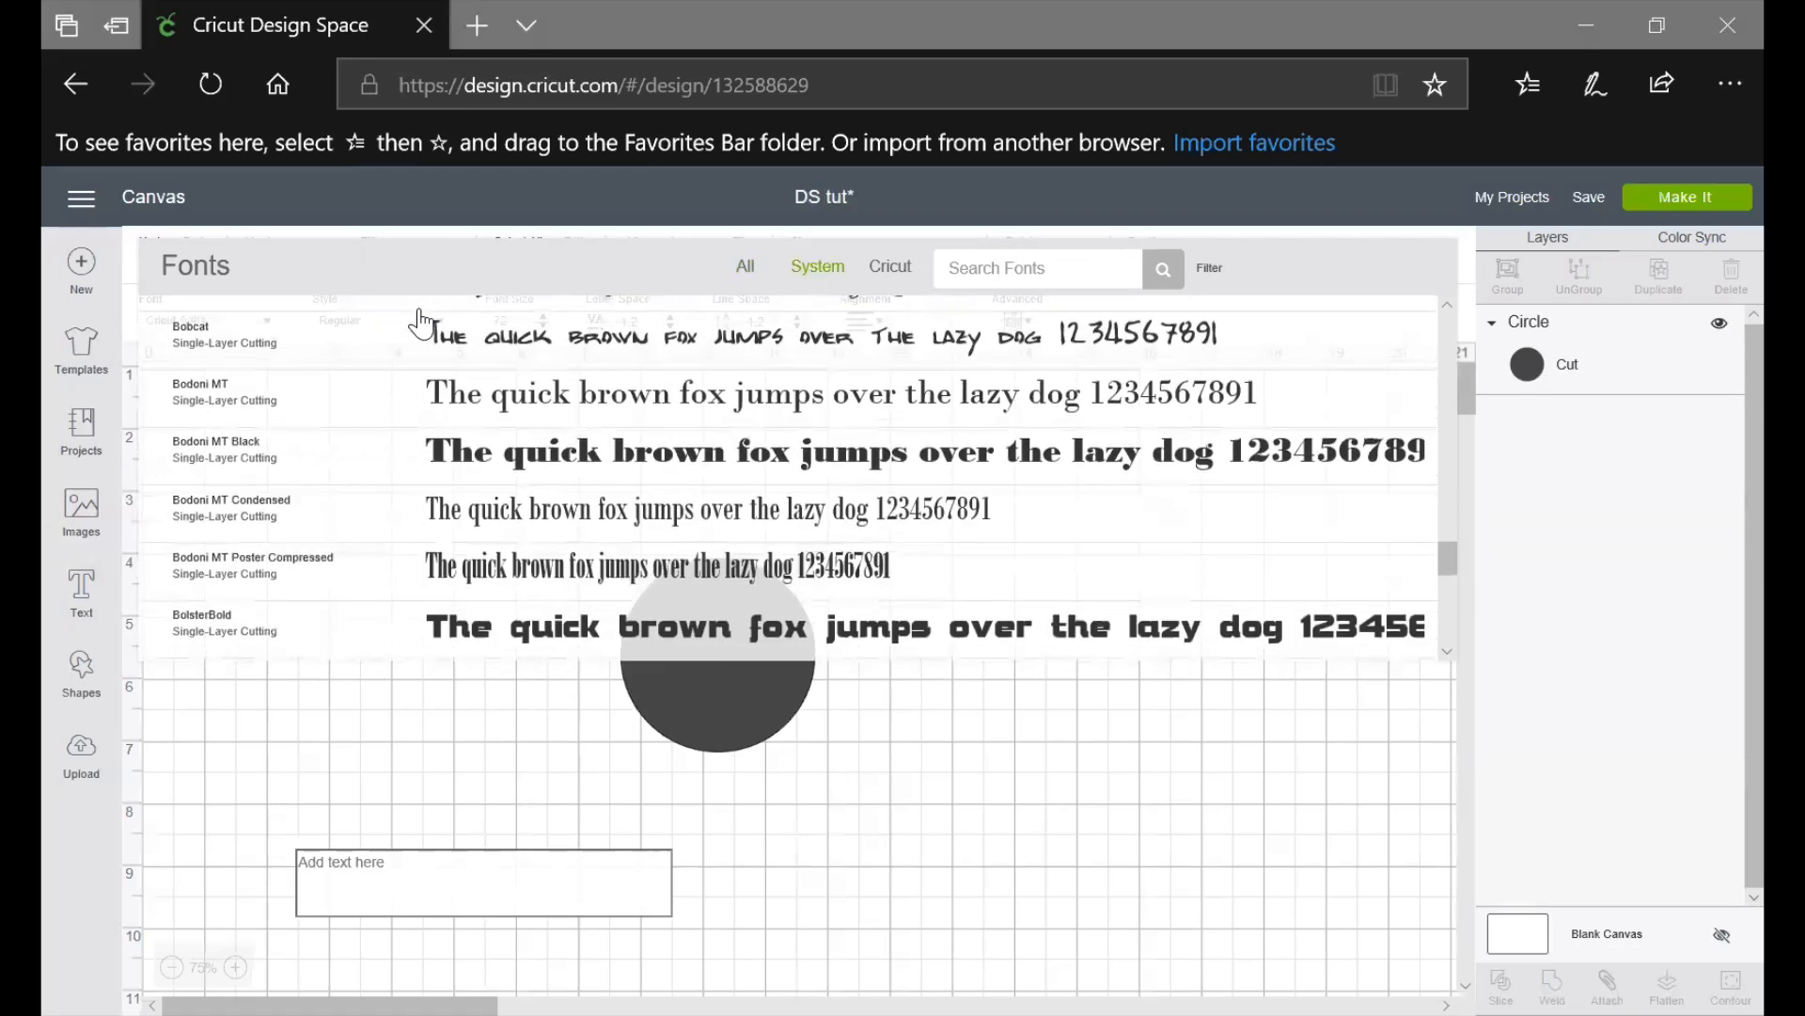
pyautogui.scroll(-10, 421, 322)
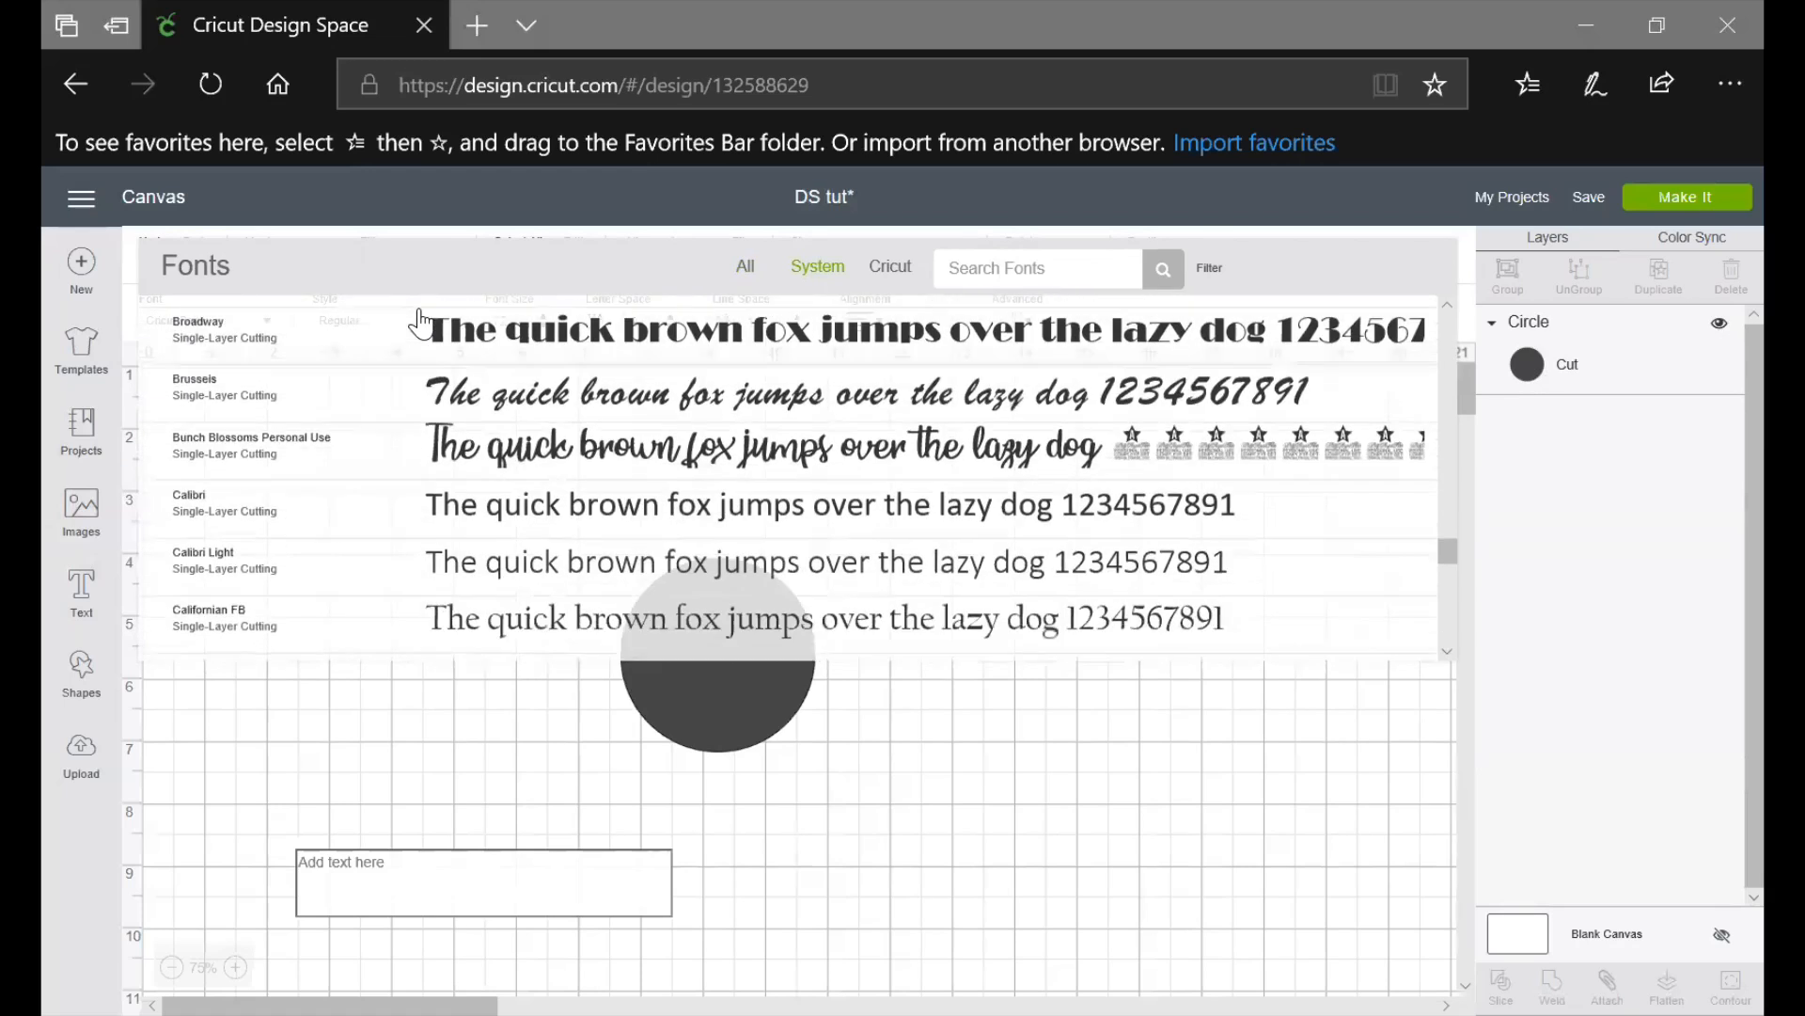
pyautogui.scroll(5, 457, 428)
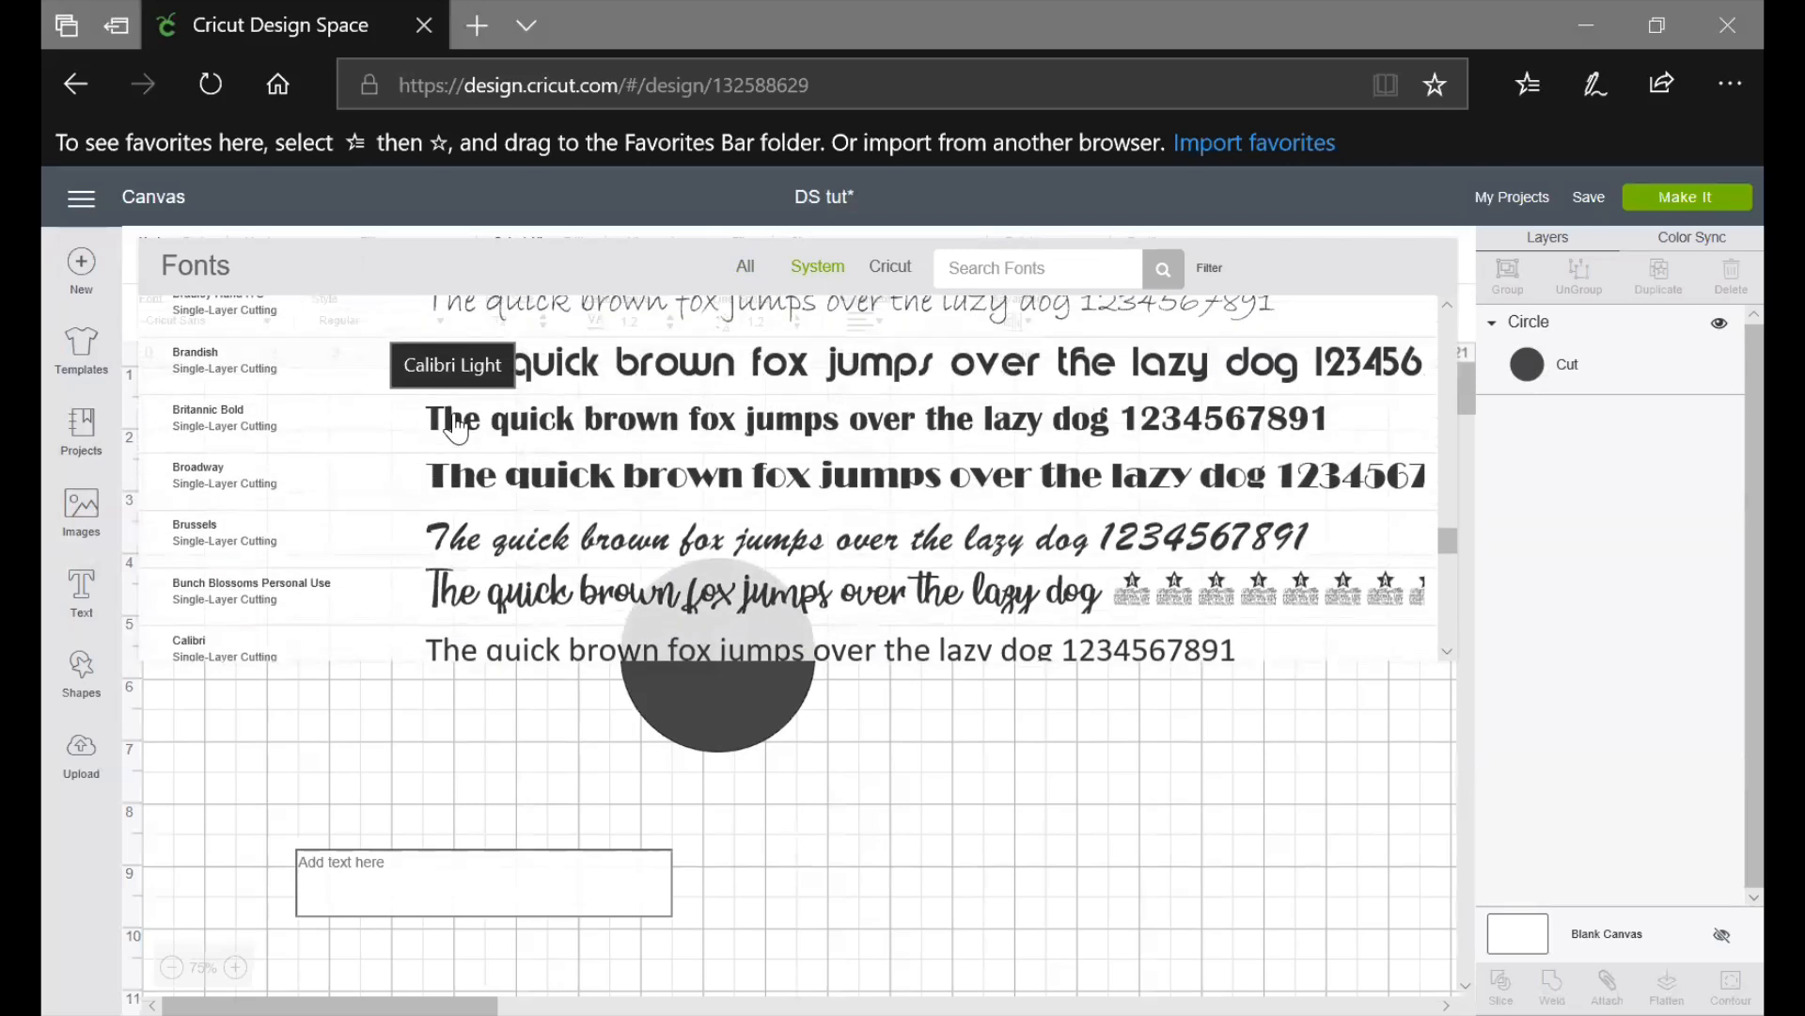
pyautogui.scroll(3, 457, 428)
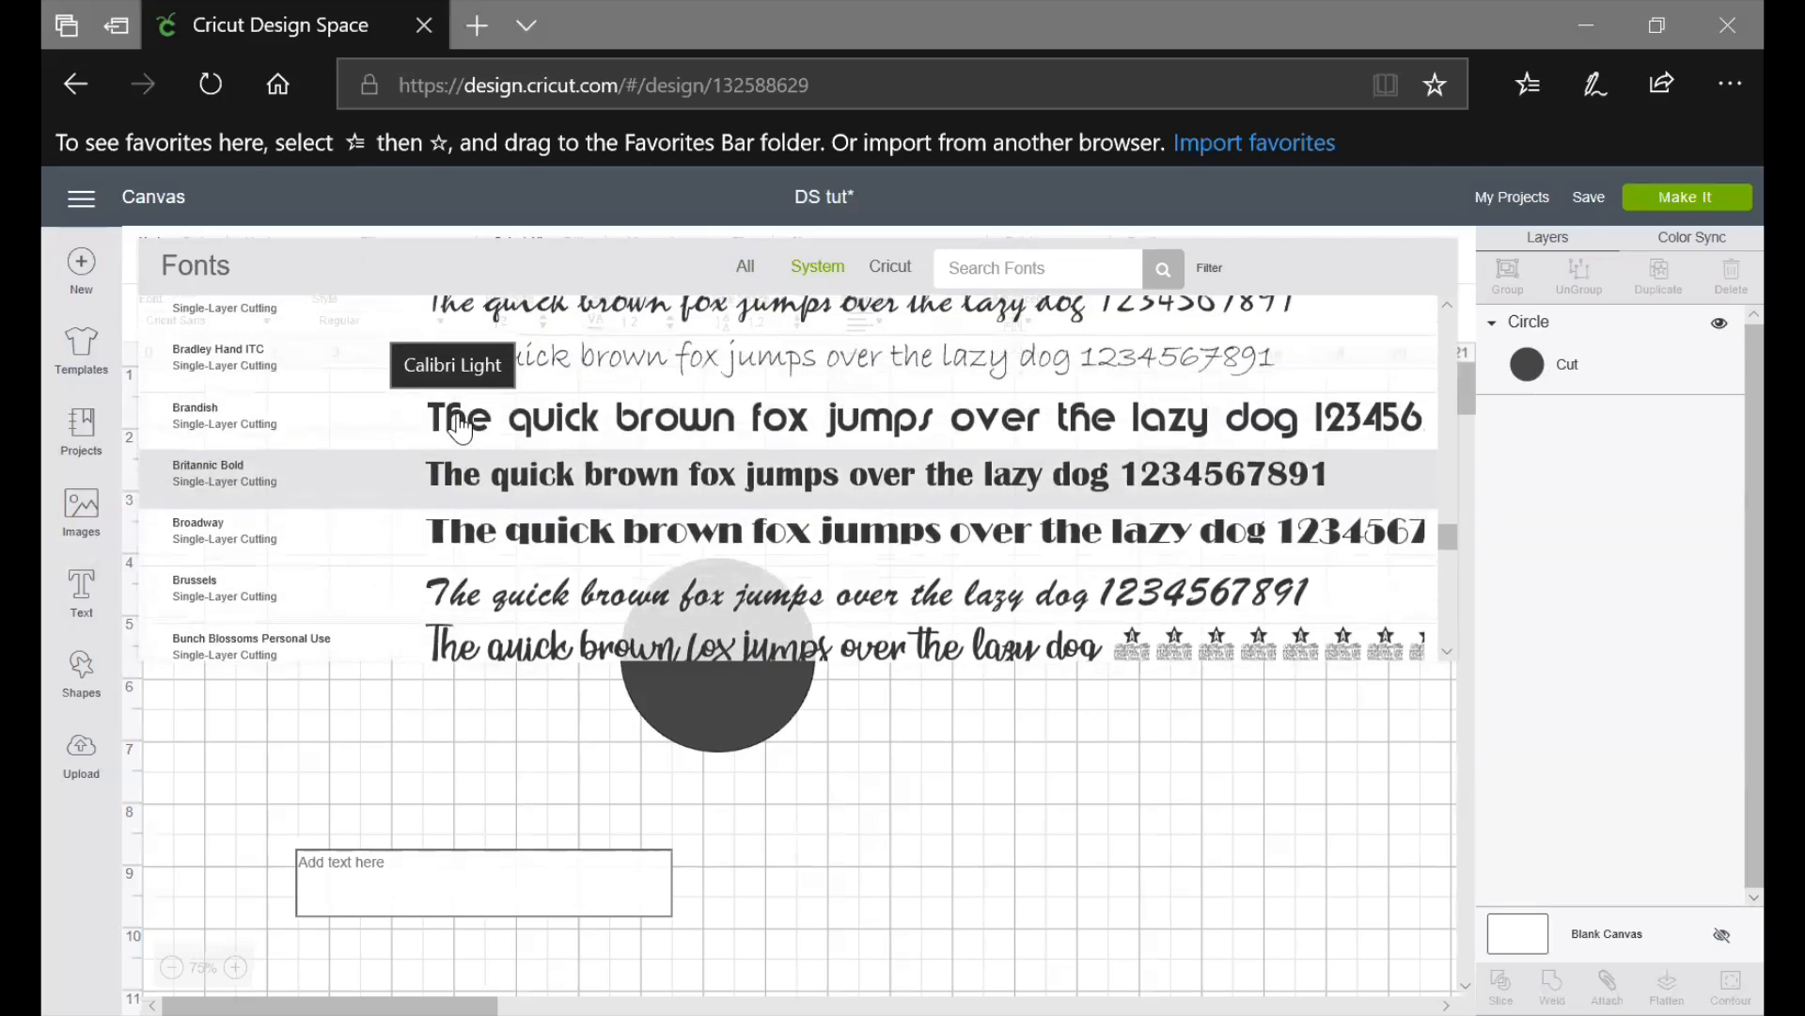
# Search the System fonts for "bun", and clear the search to restore the full list
pyautogui.click(974, 270)
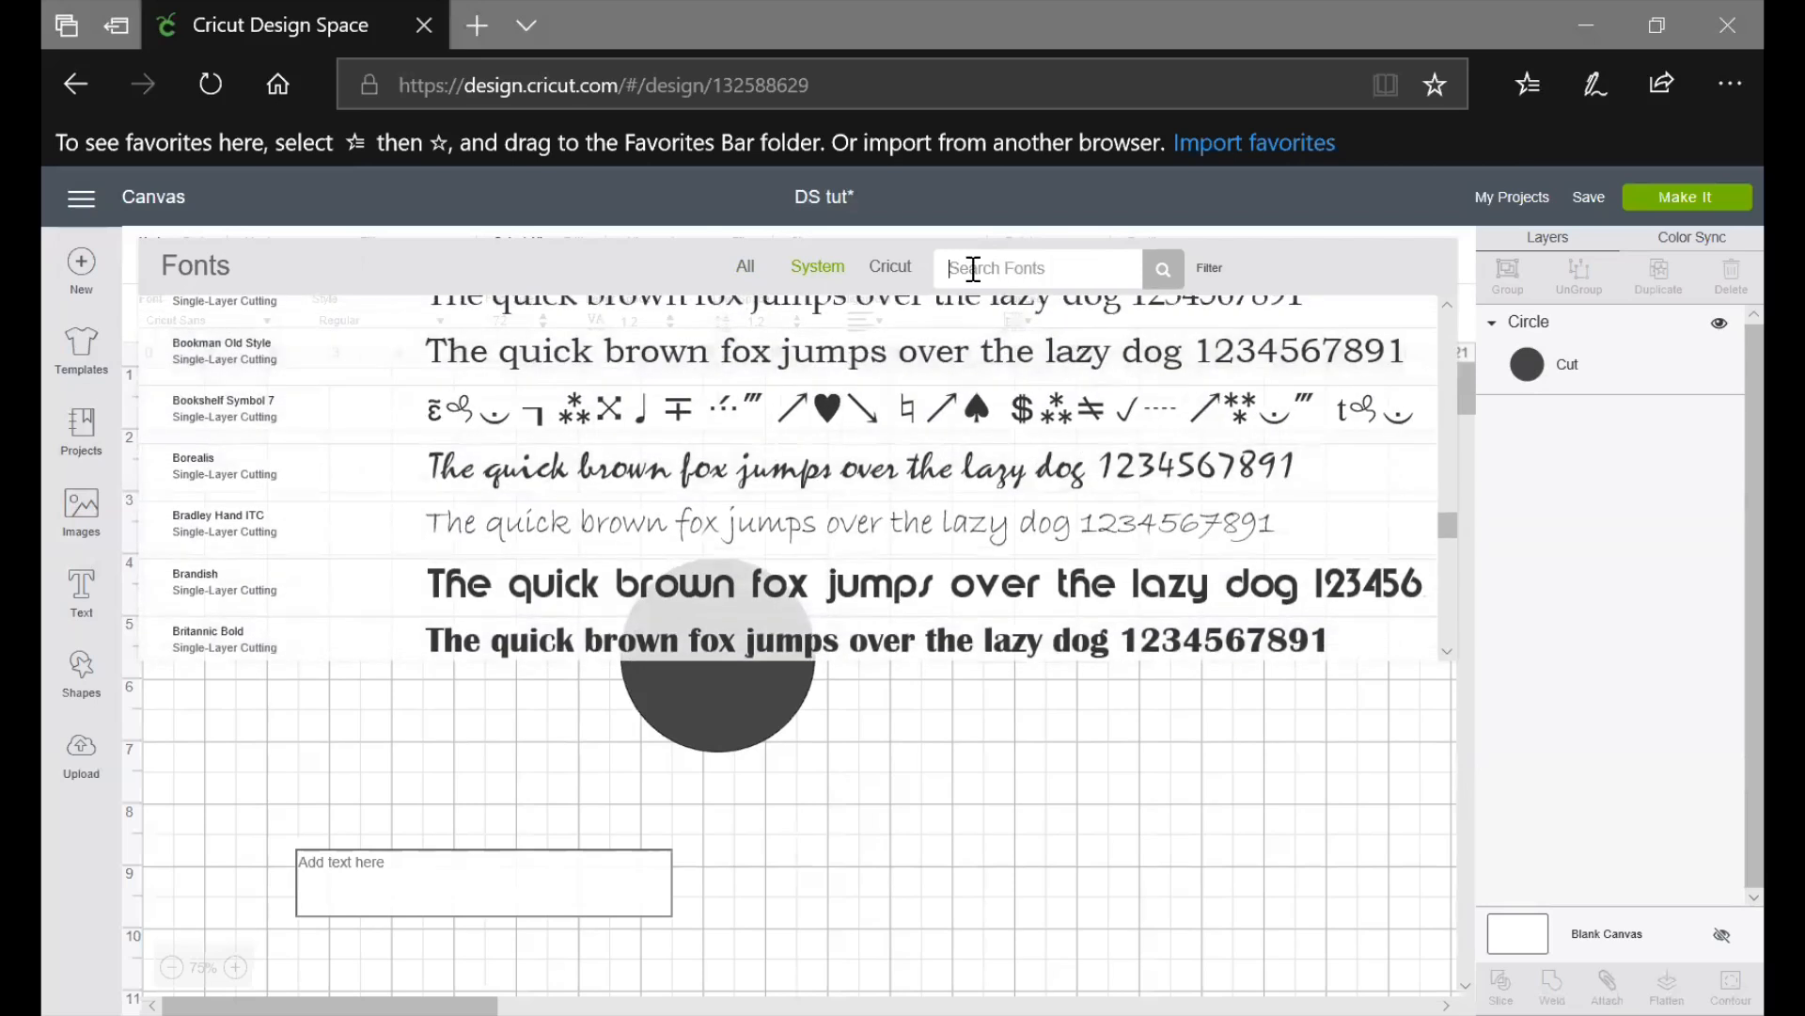
pyautogui.write('bun')
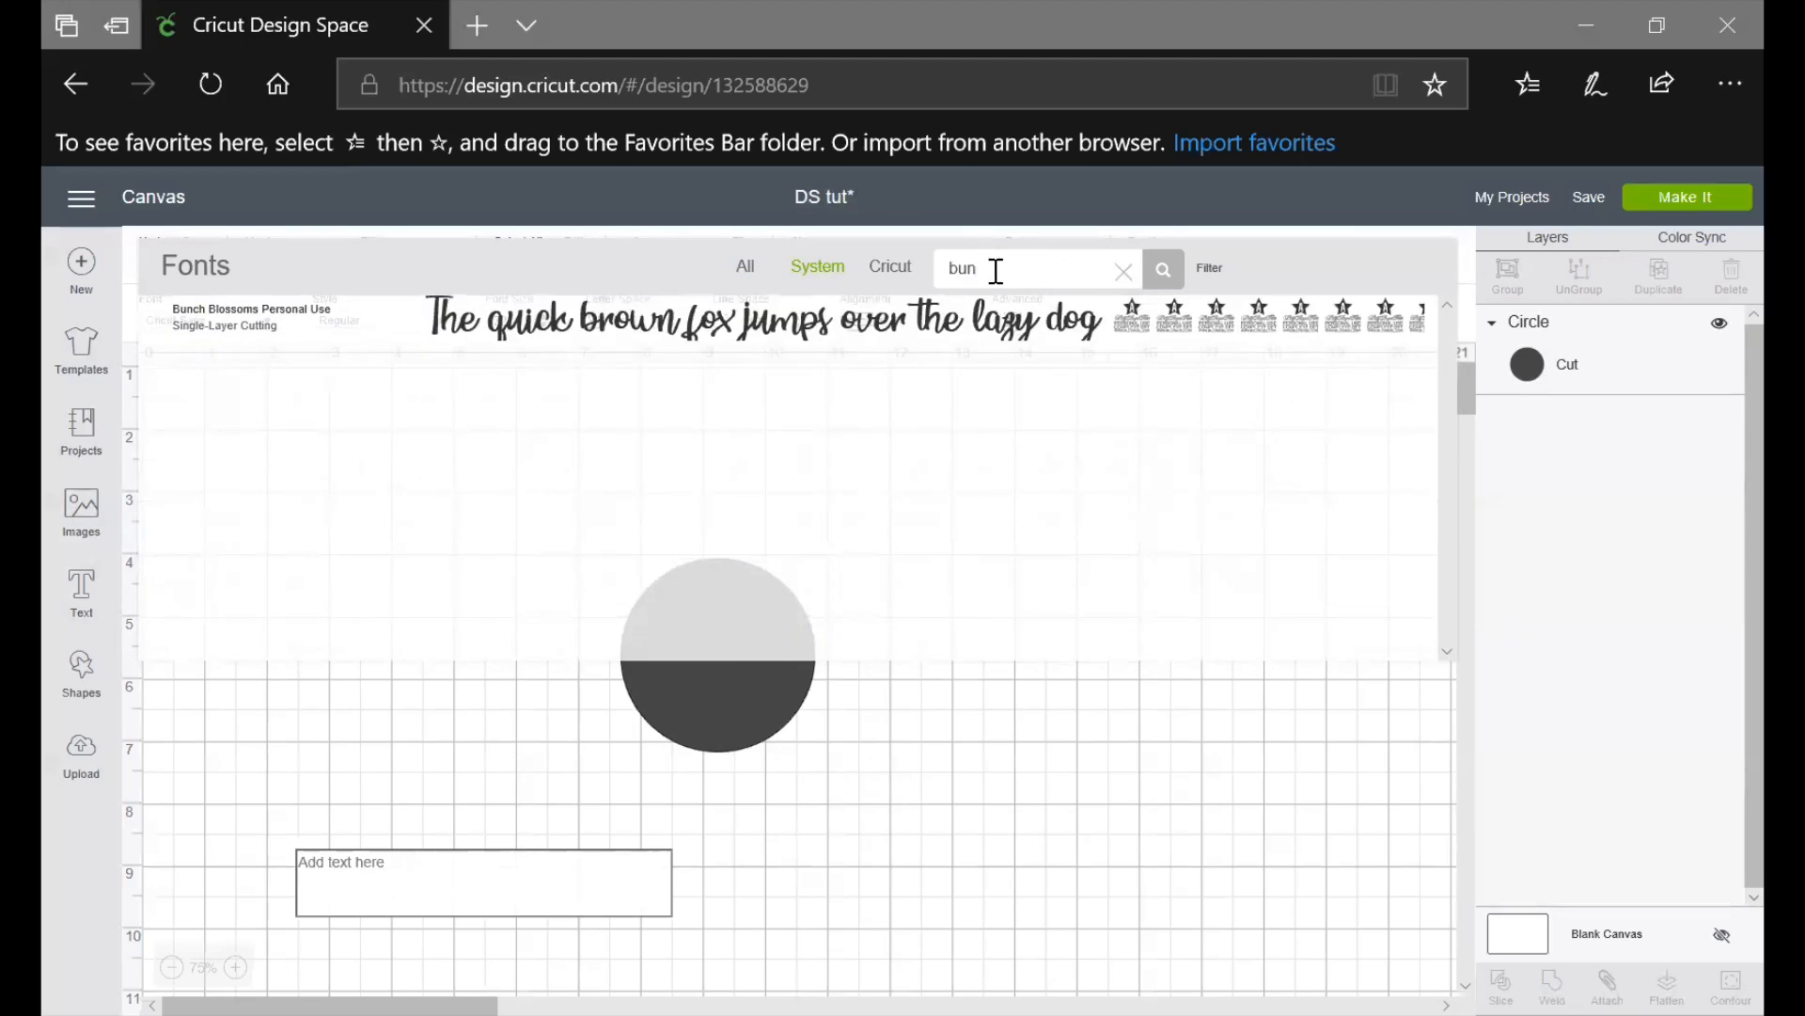
pyautogui.doubleClick(995, 270)
pyautogui.press('BackSpace')
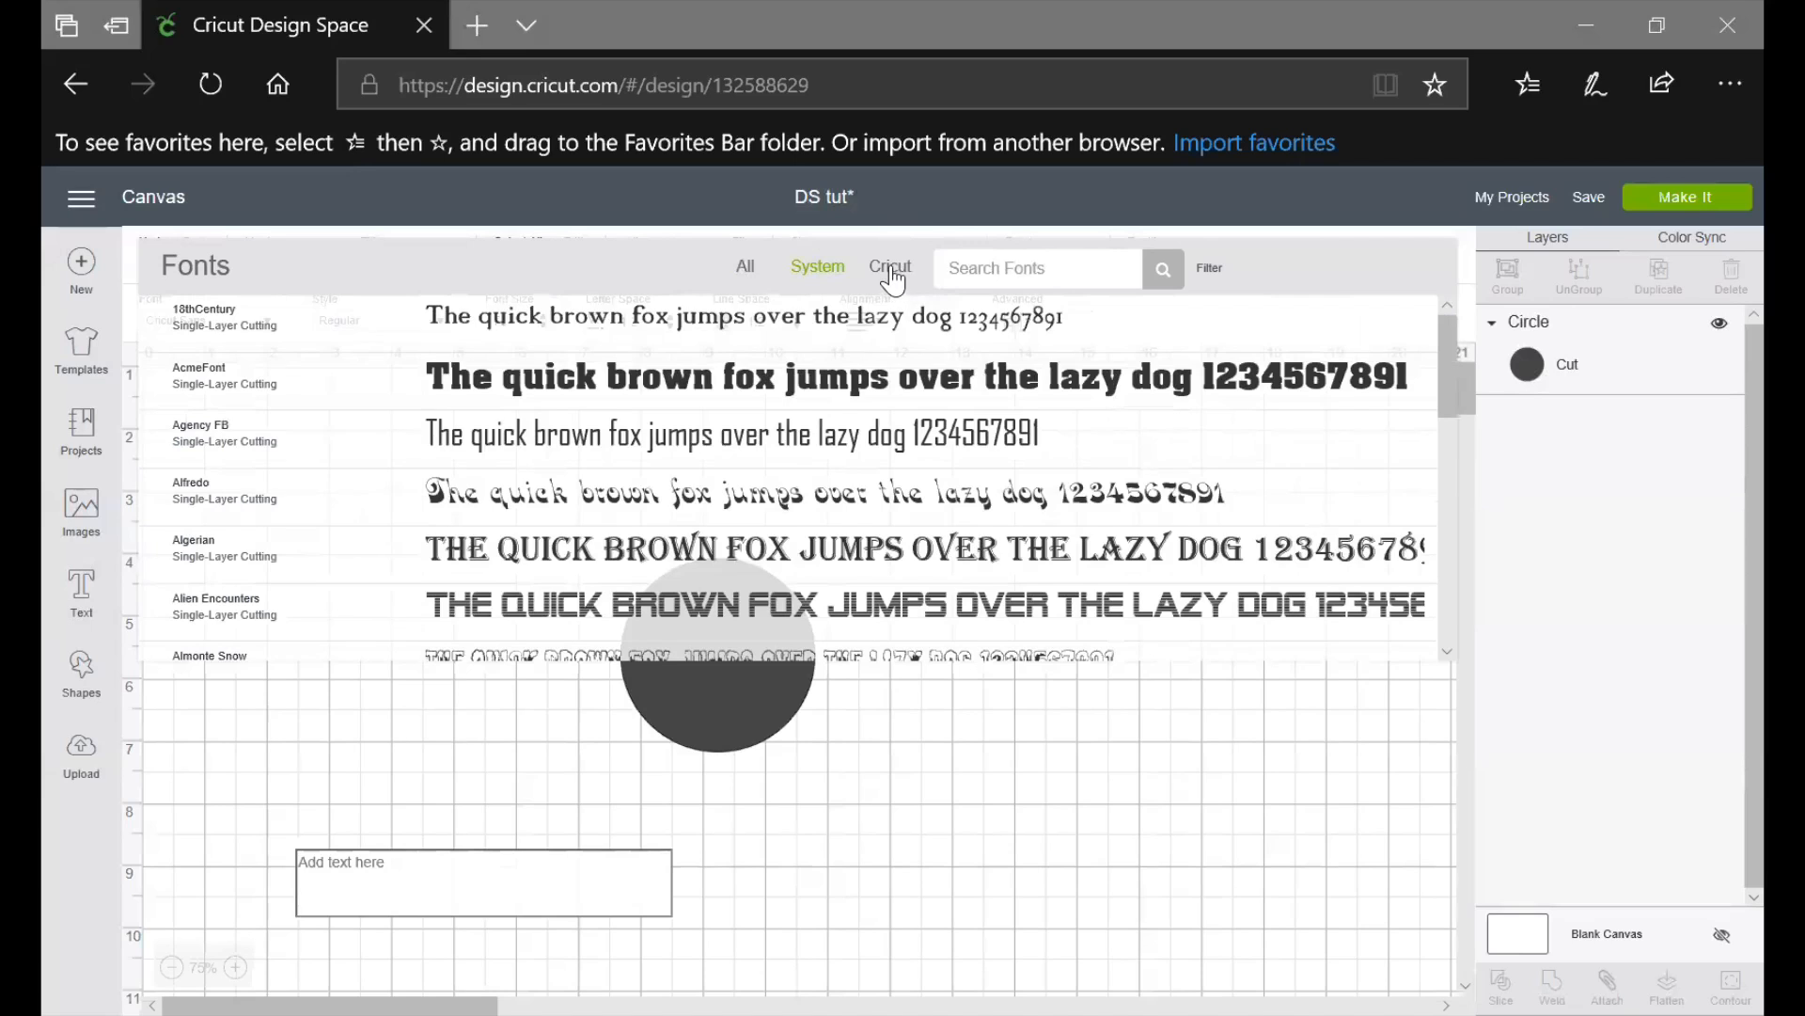
# Switch the font list to Cricut fonts and examine their layer, writing and price labels
pyautogui.click(890, 271)
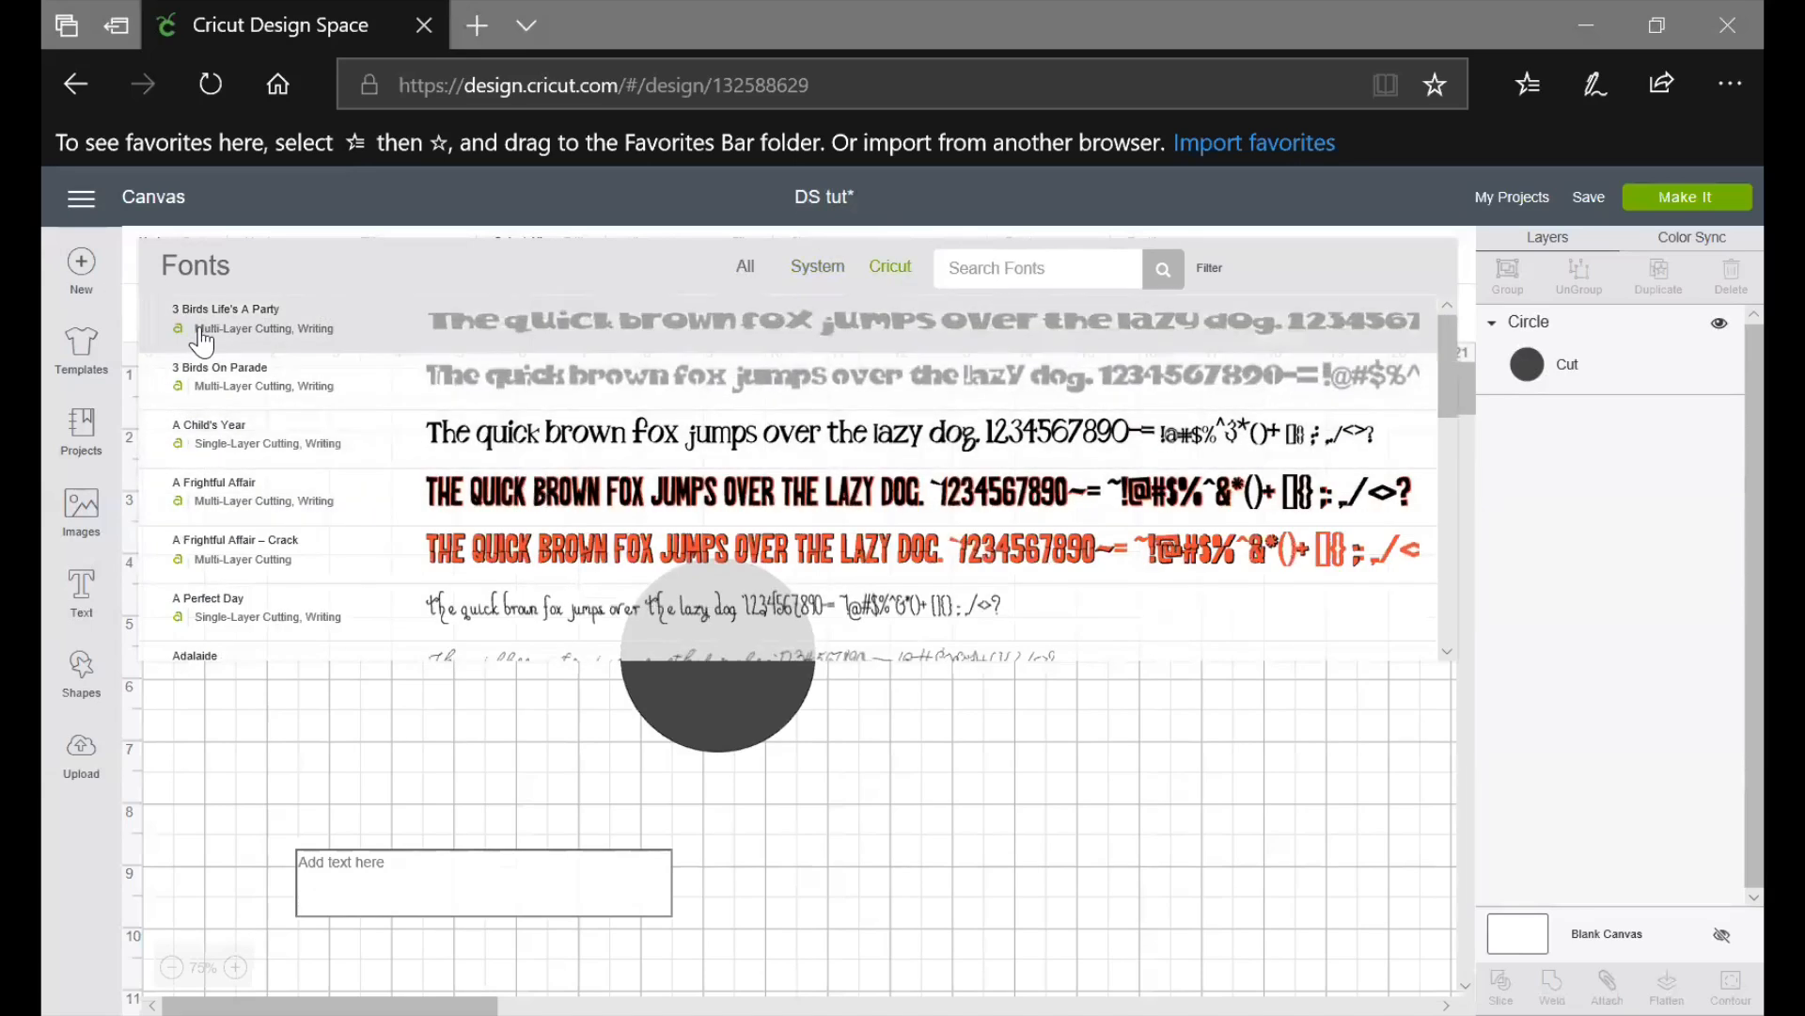
pyautogui.scroll(-5, 299, 504)
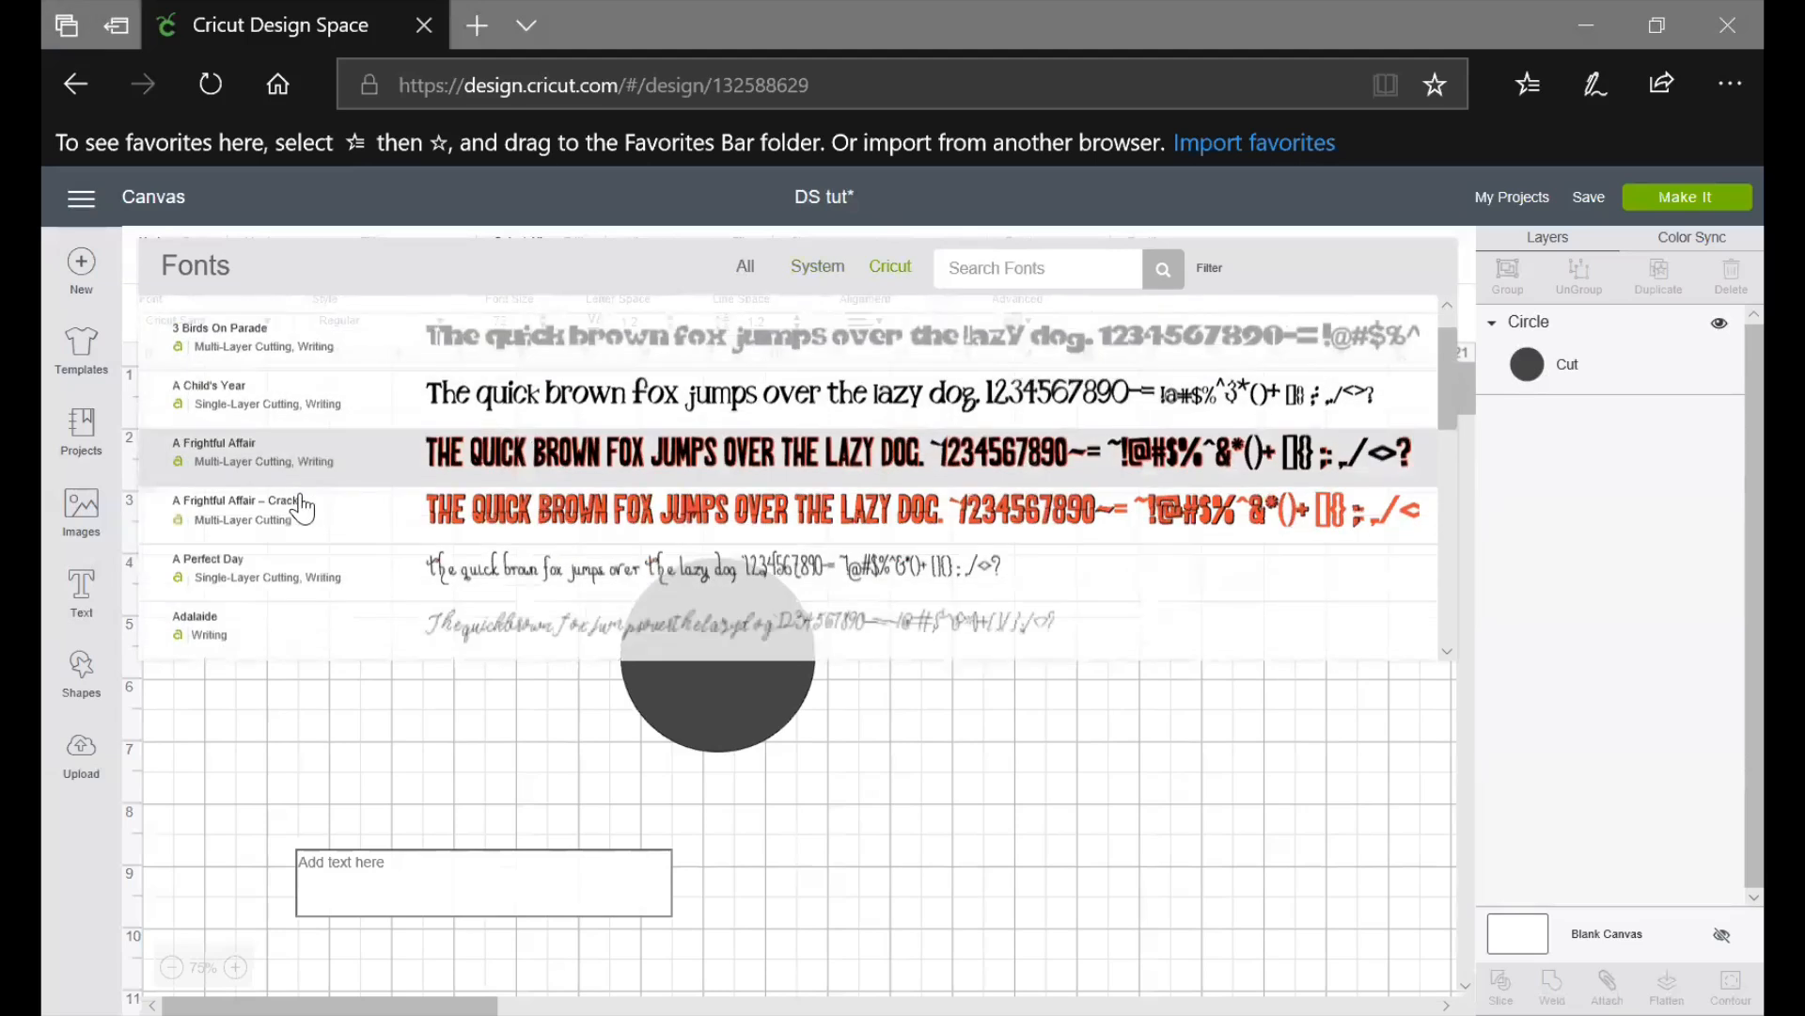
pyautogui.scroll(-4, 303, 507)
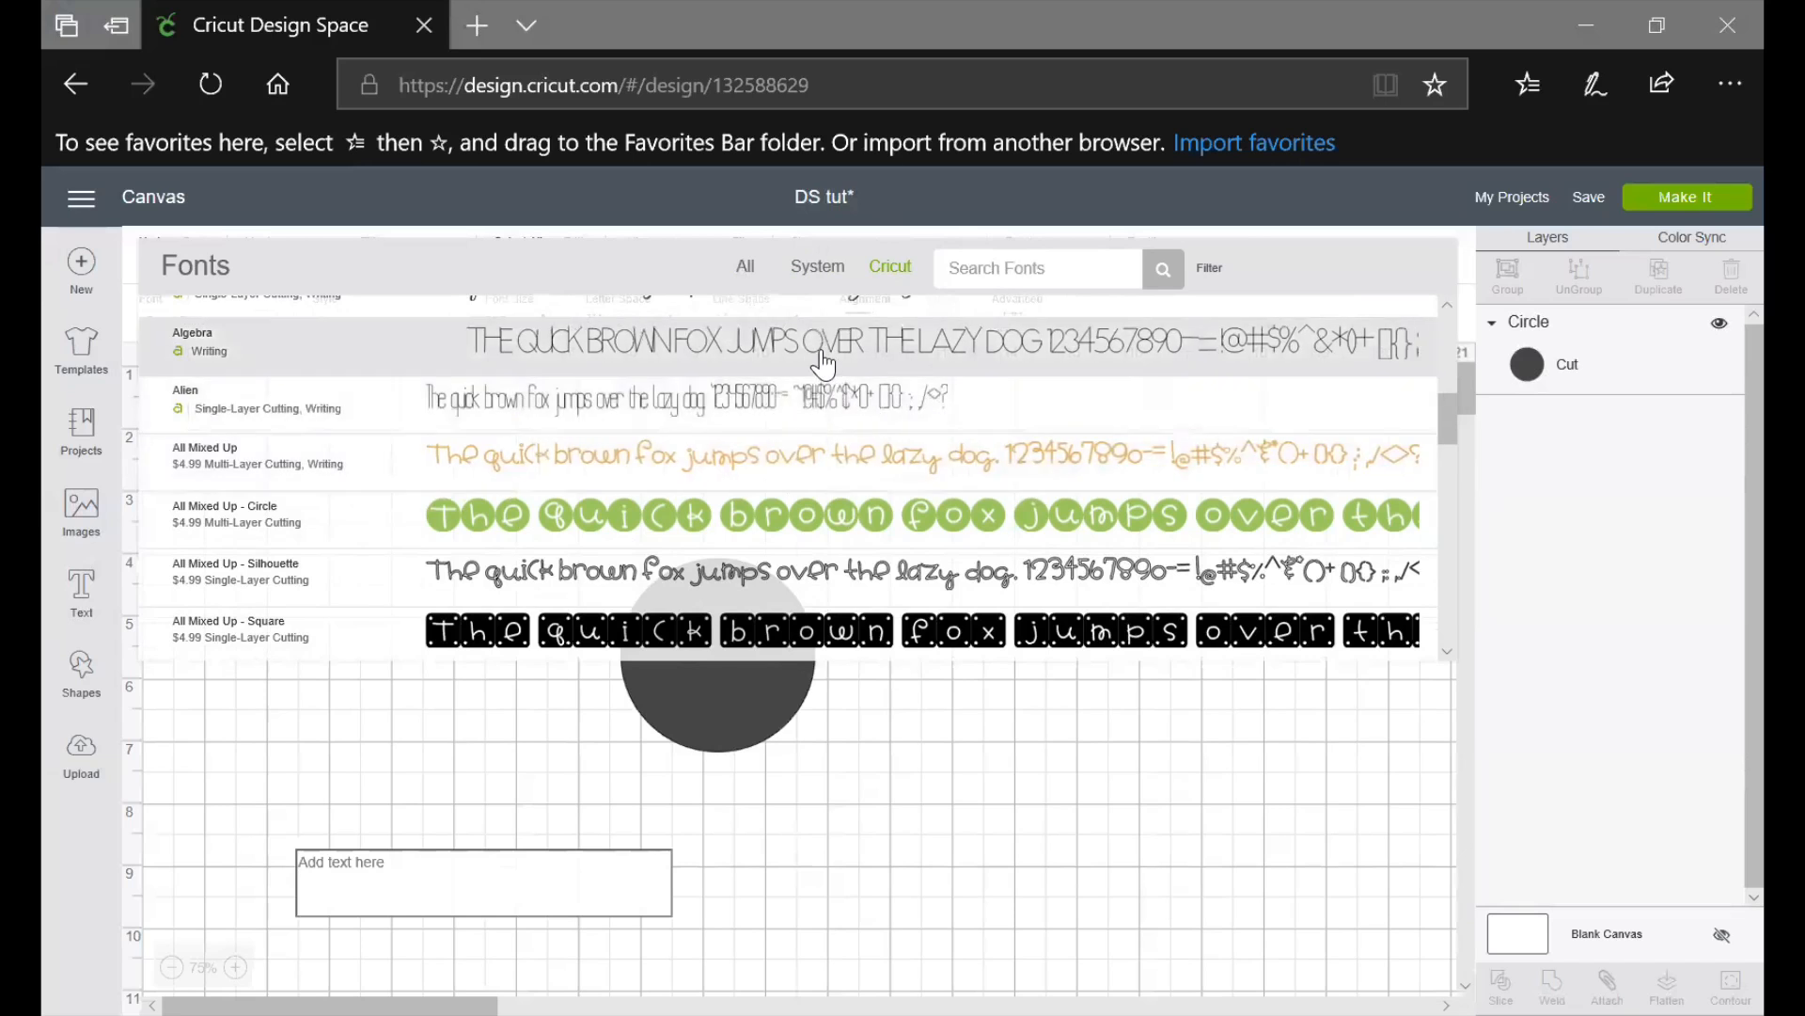
# Choose the Agent Q font from the full font list for the text box, and discard the empty box
pyautogui.click(745, 270)
pyautogui.click(542, 358)
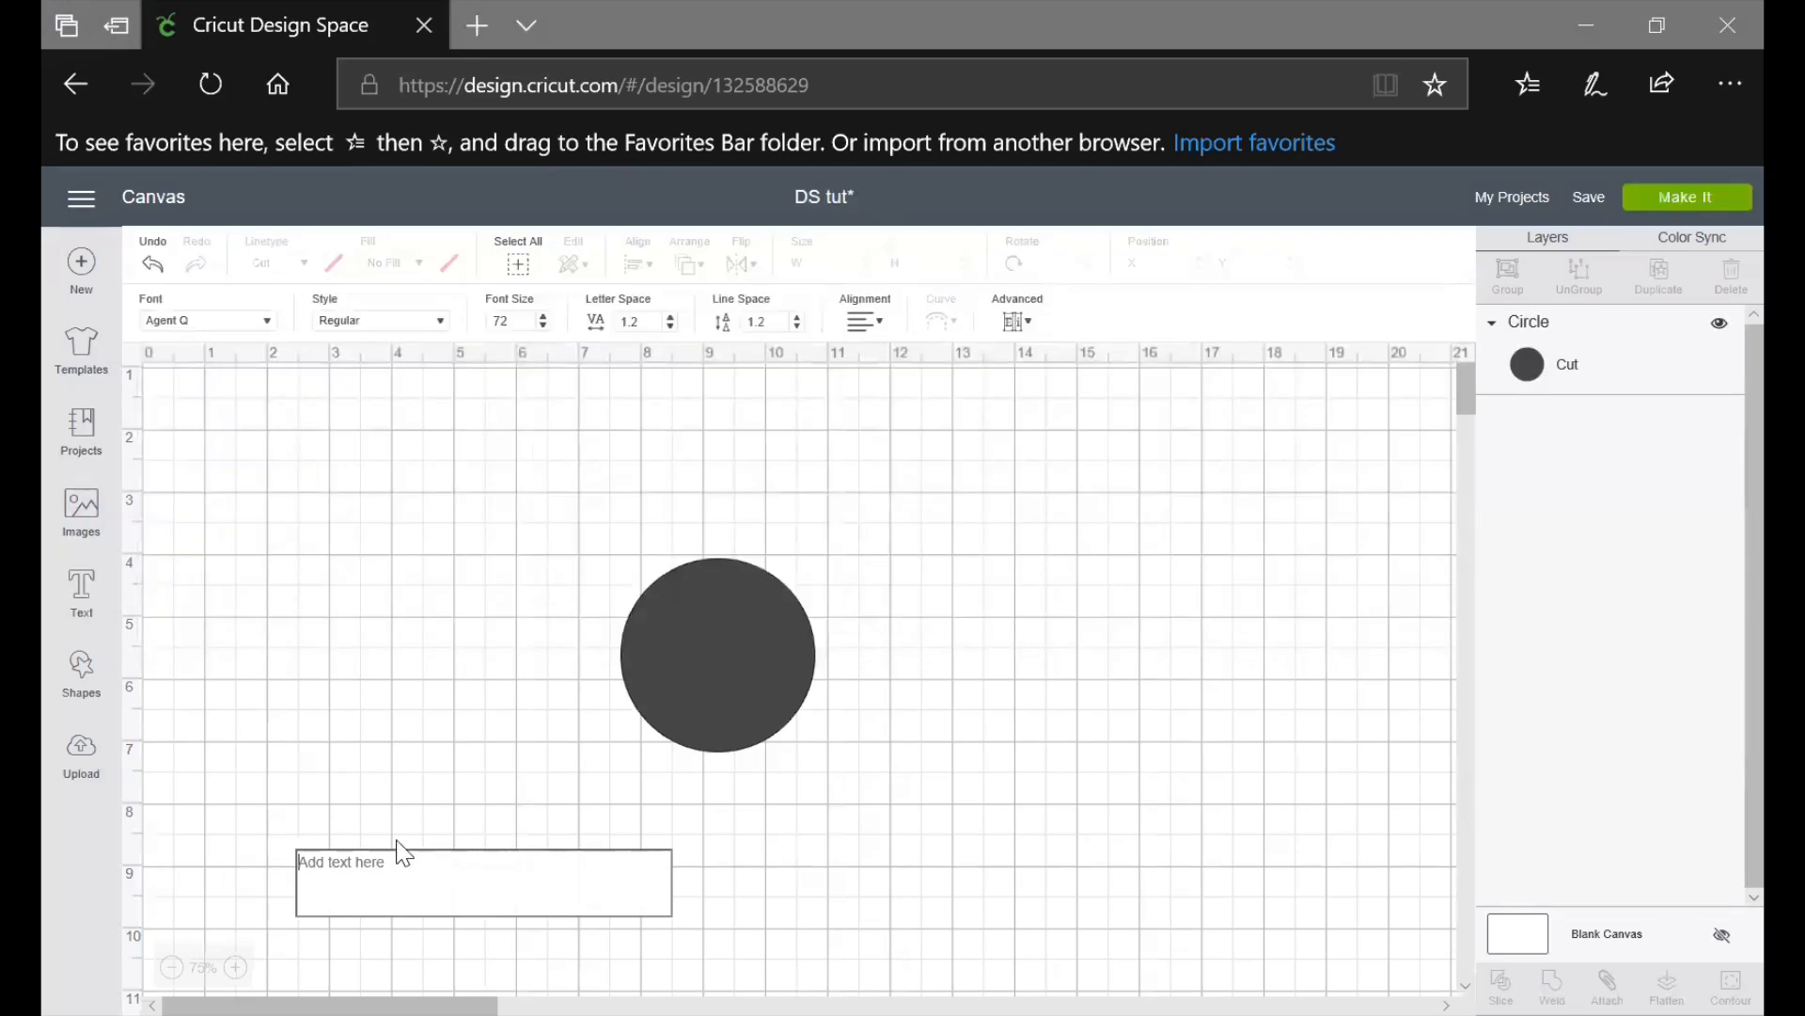
pyautogui.click(271, 642)
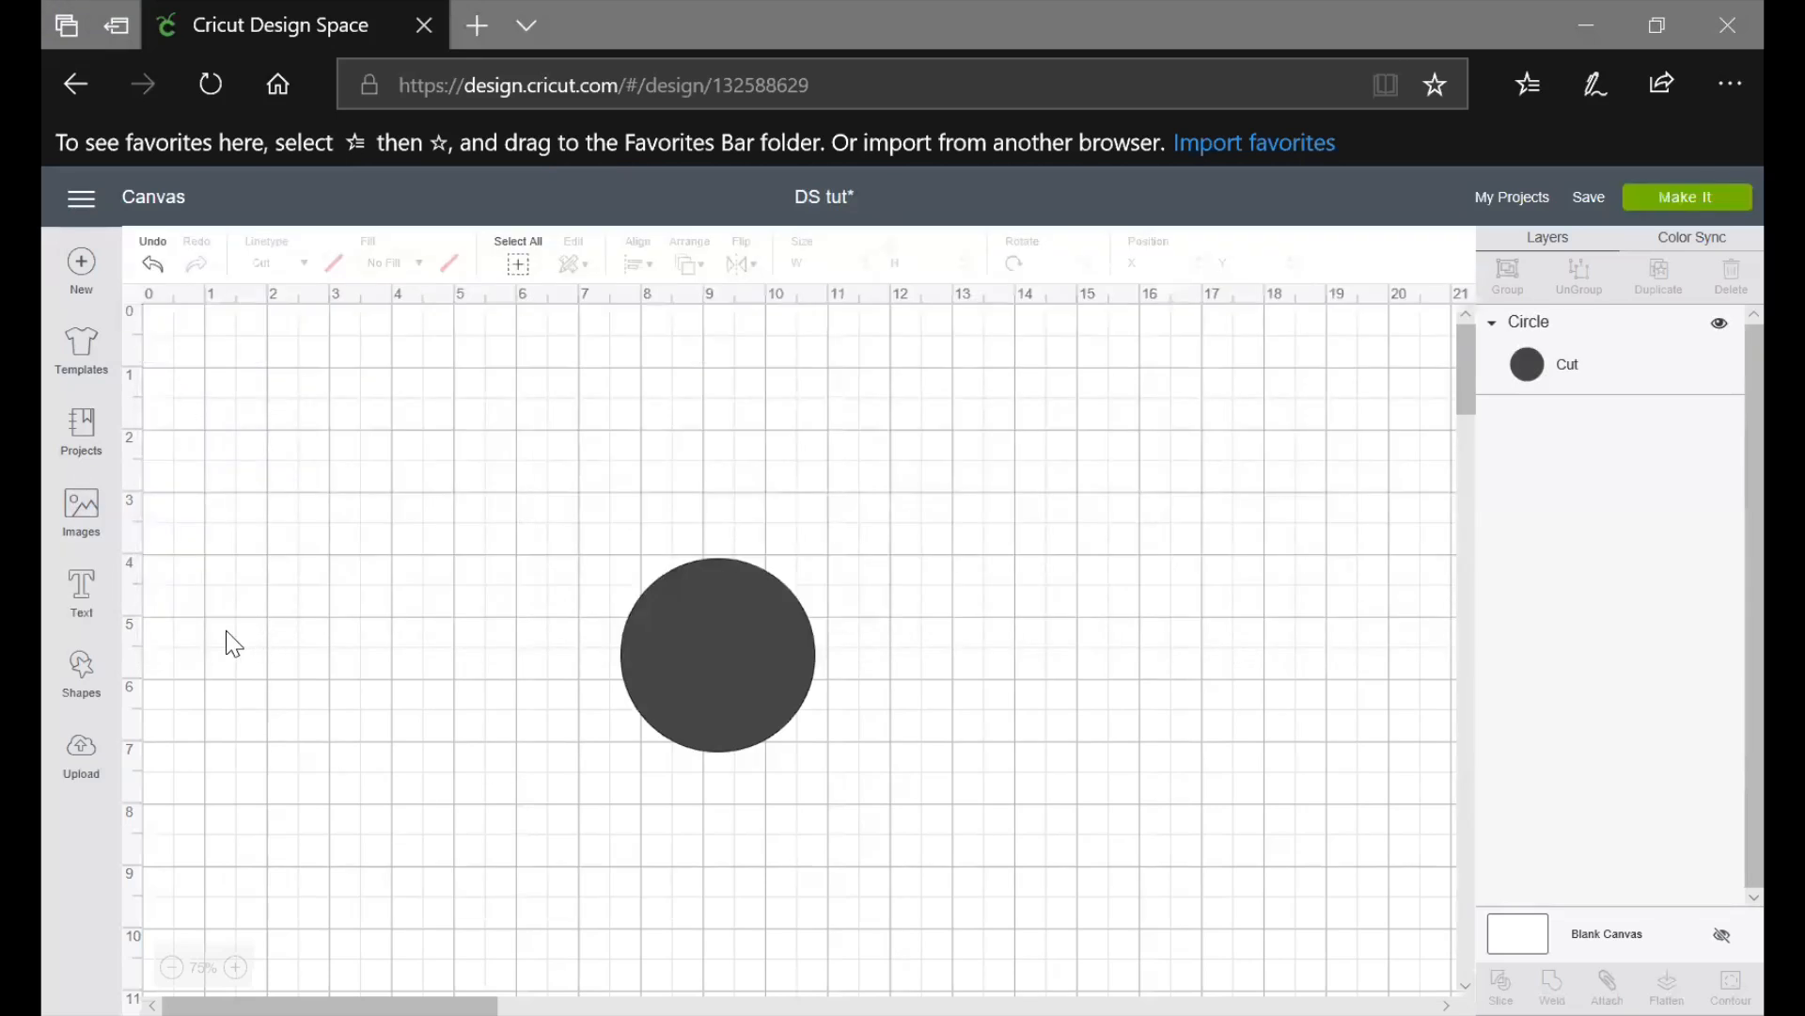
pyautogui.click(81, 592)
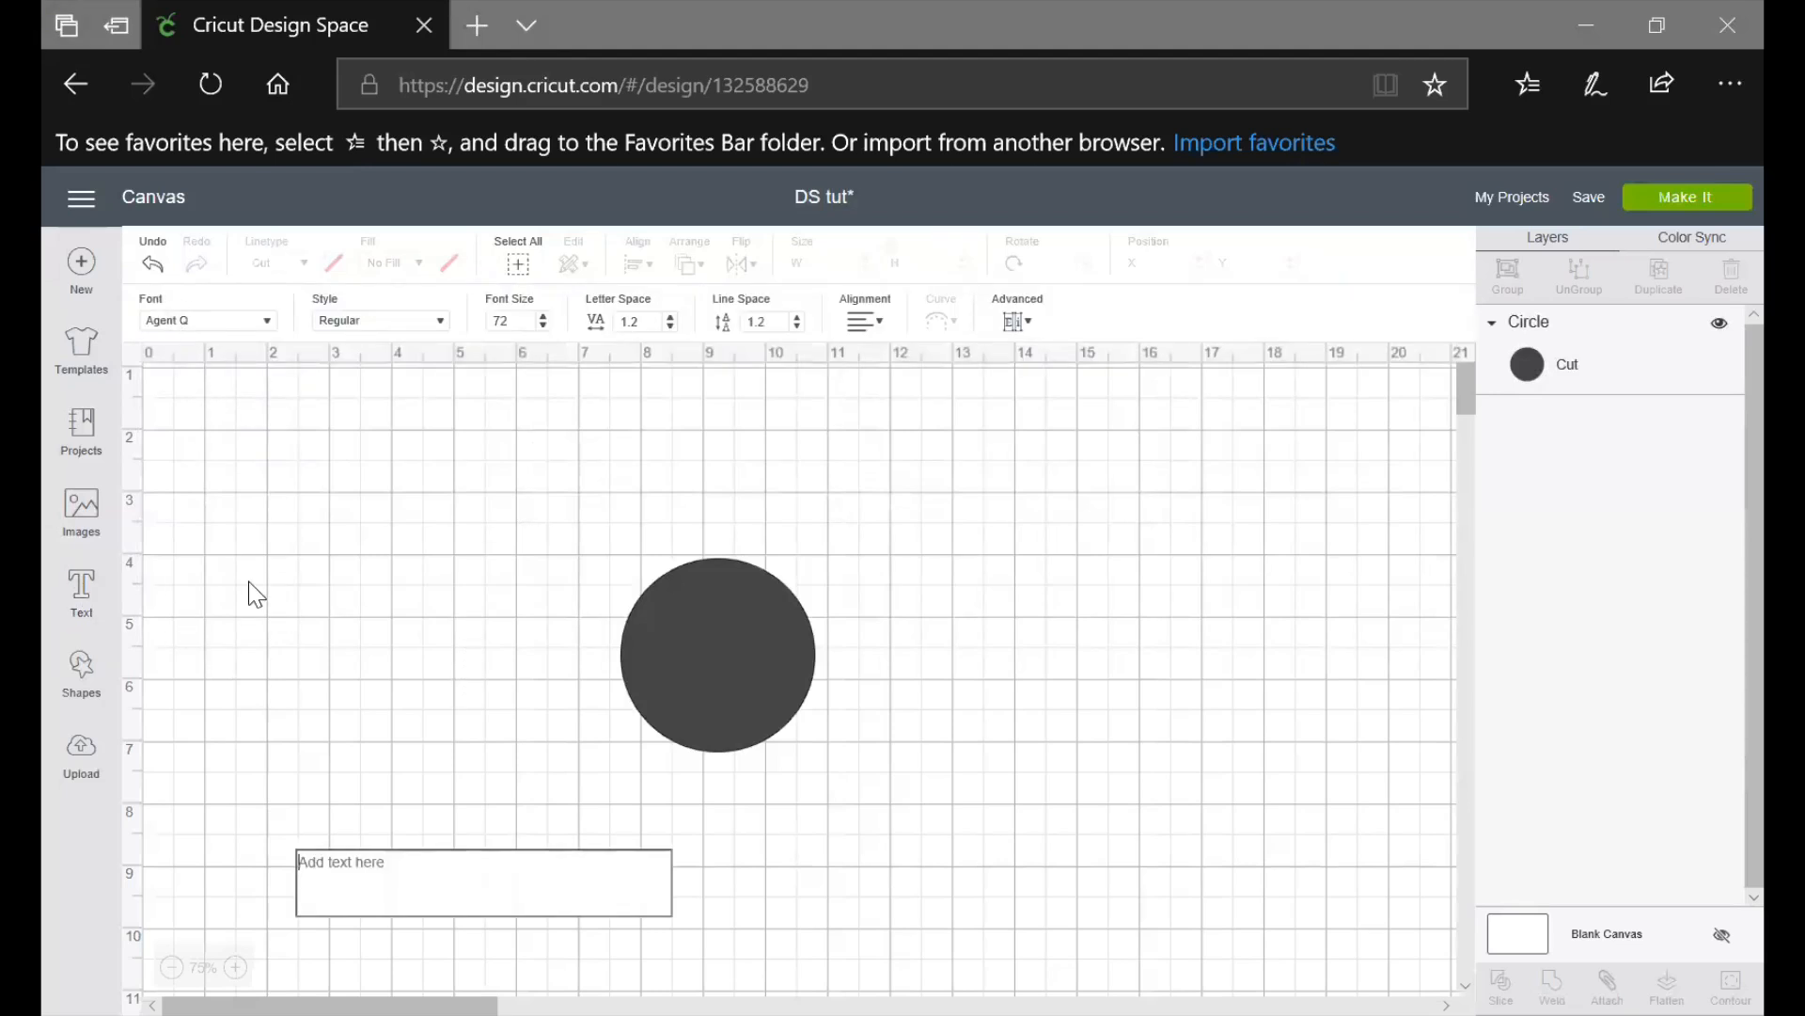
pyautogui.click(310, 649)
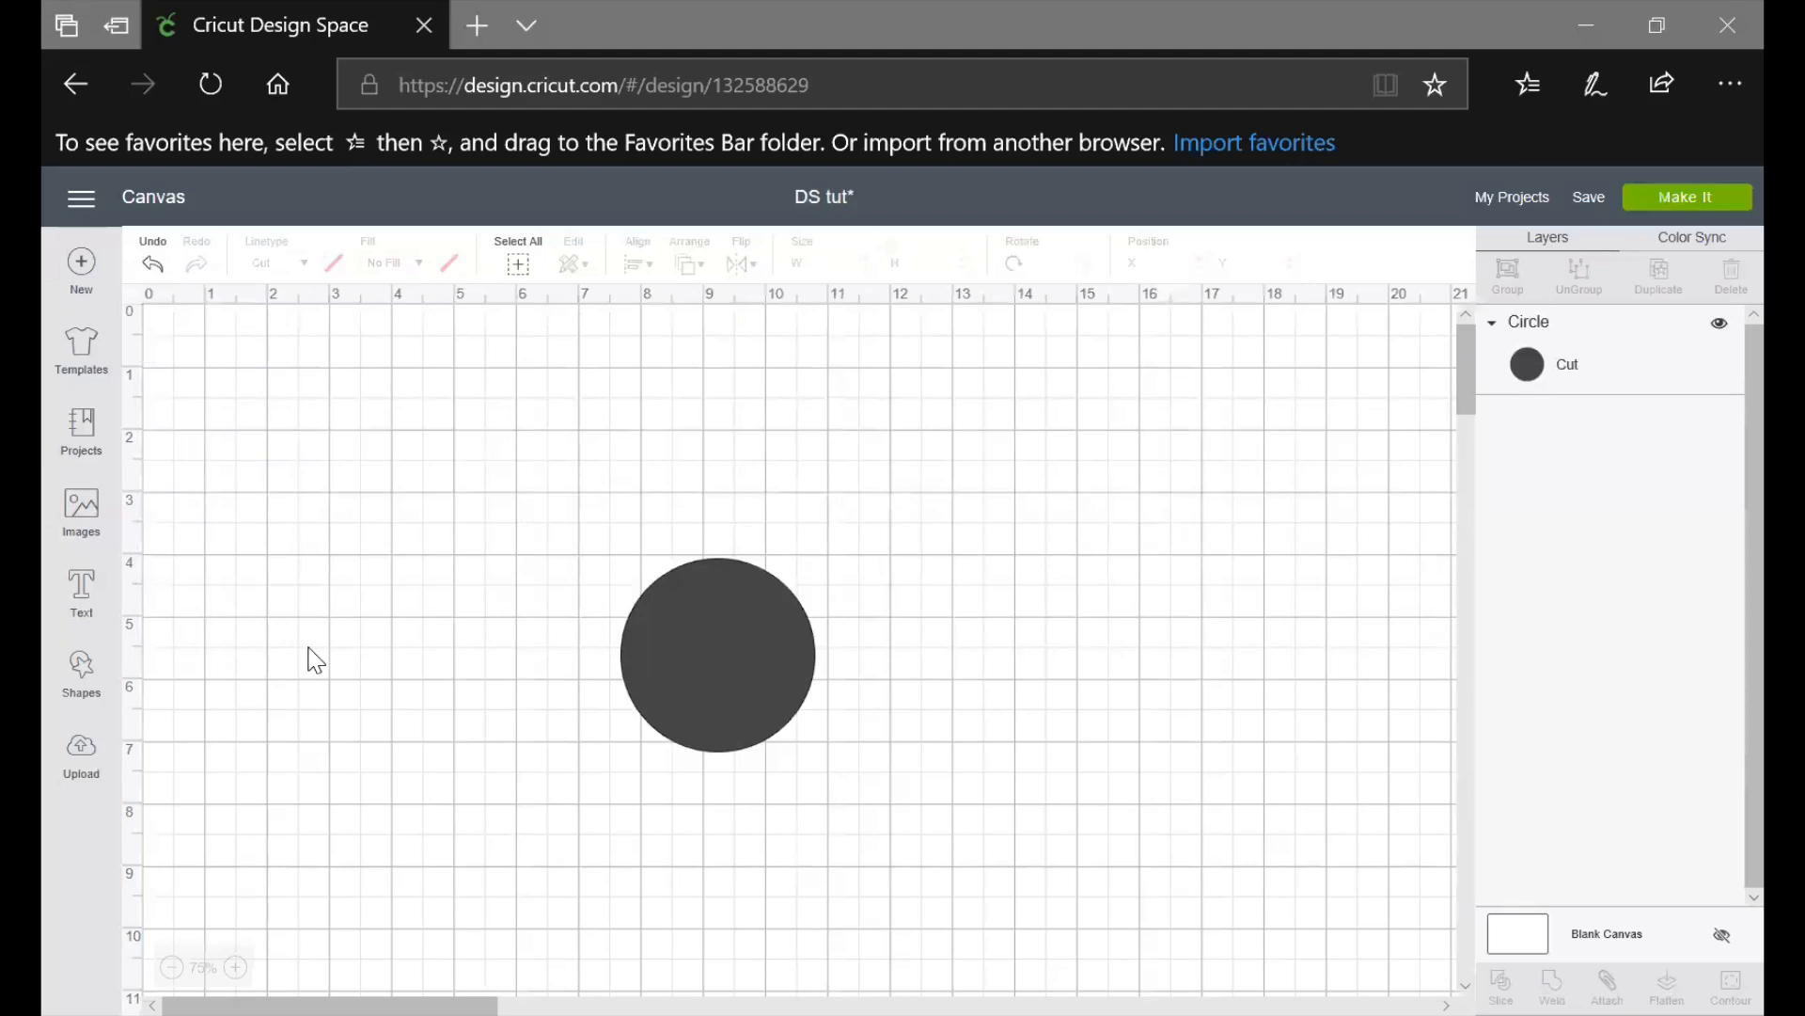
# Move the circle to about X 5.458, Y 2.329 and try out proportional resizing on it
pyautogui.click(82, 675)
pyautogui.moveTo(696, 611); pyautogui.dragTo(687, 581)
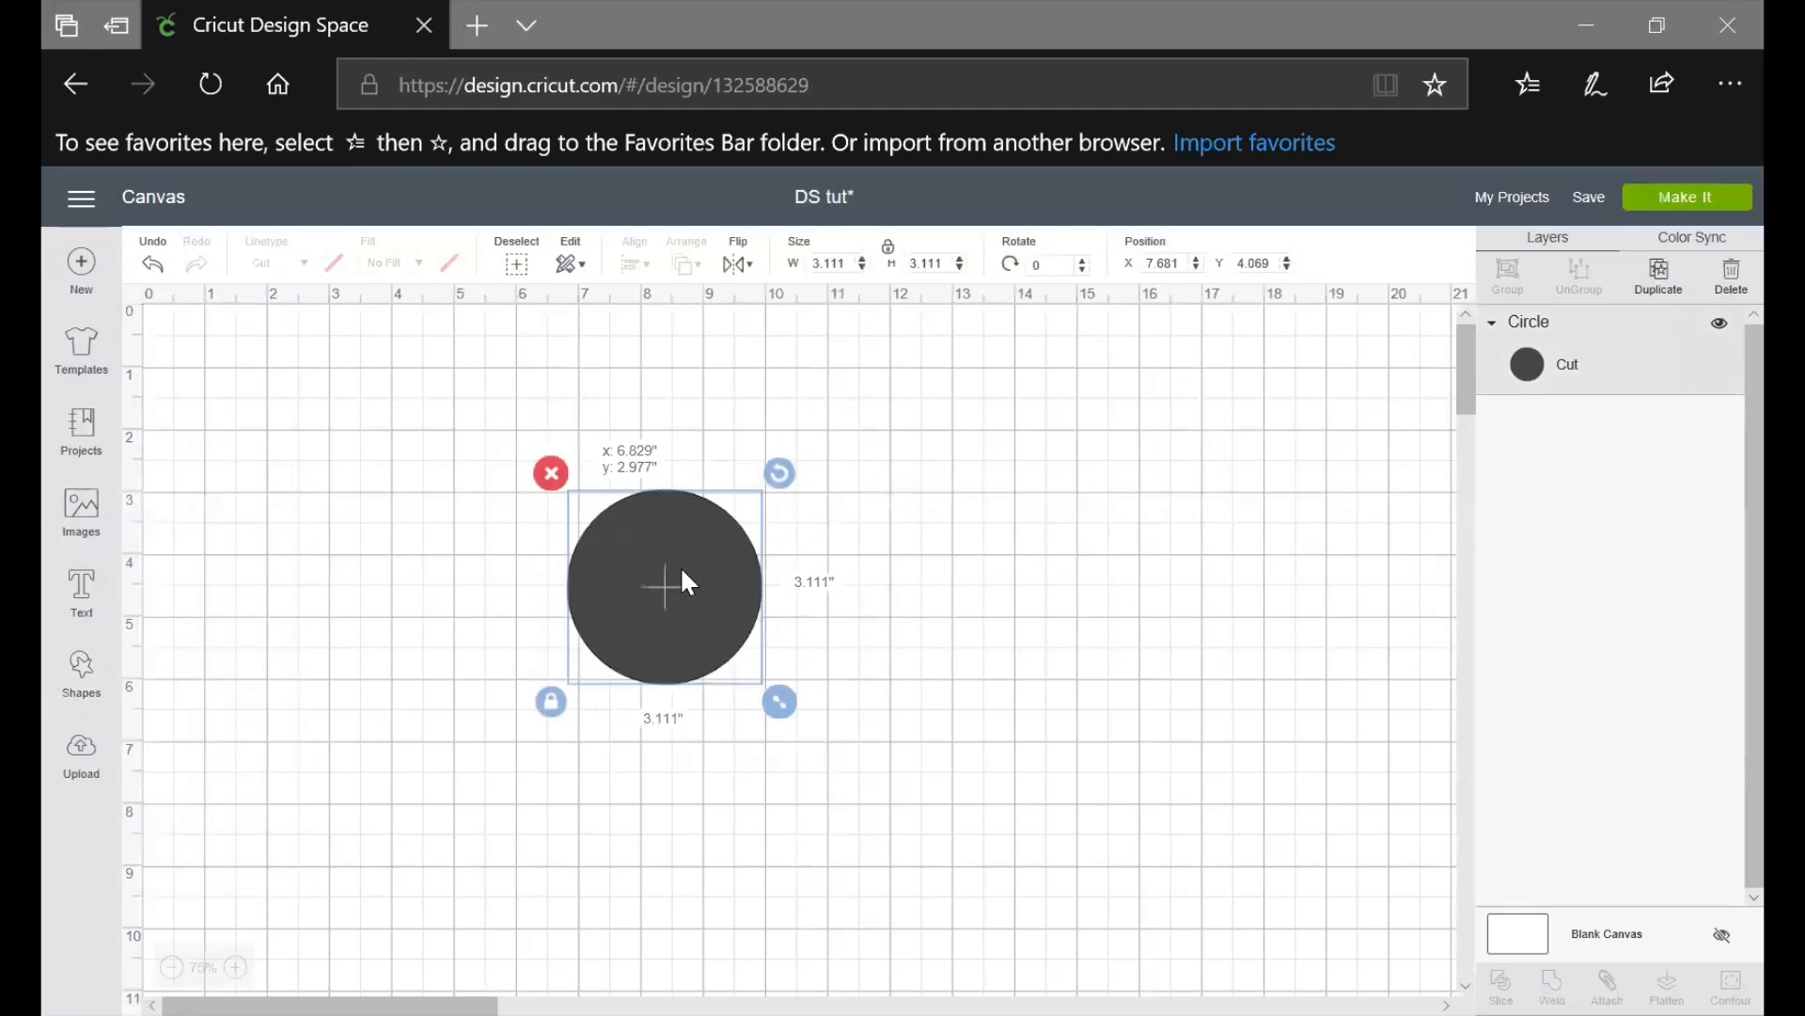
pyautogui.click(80, 672)
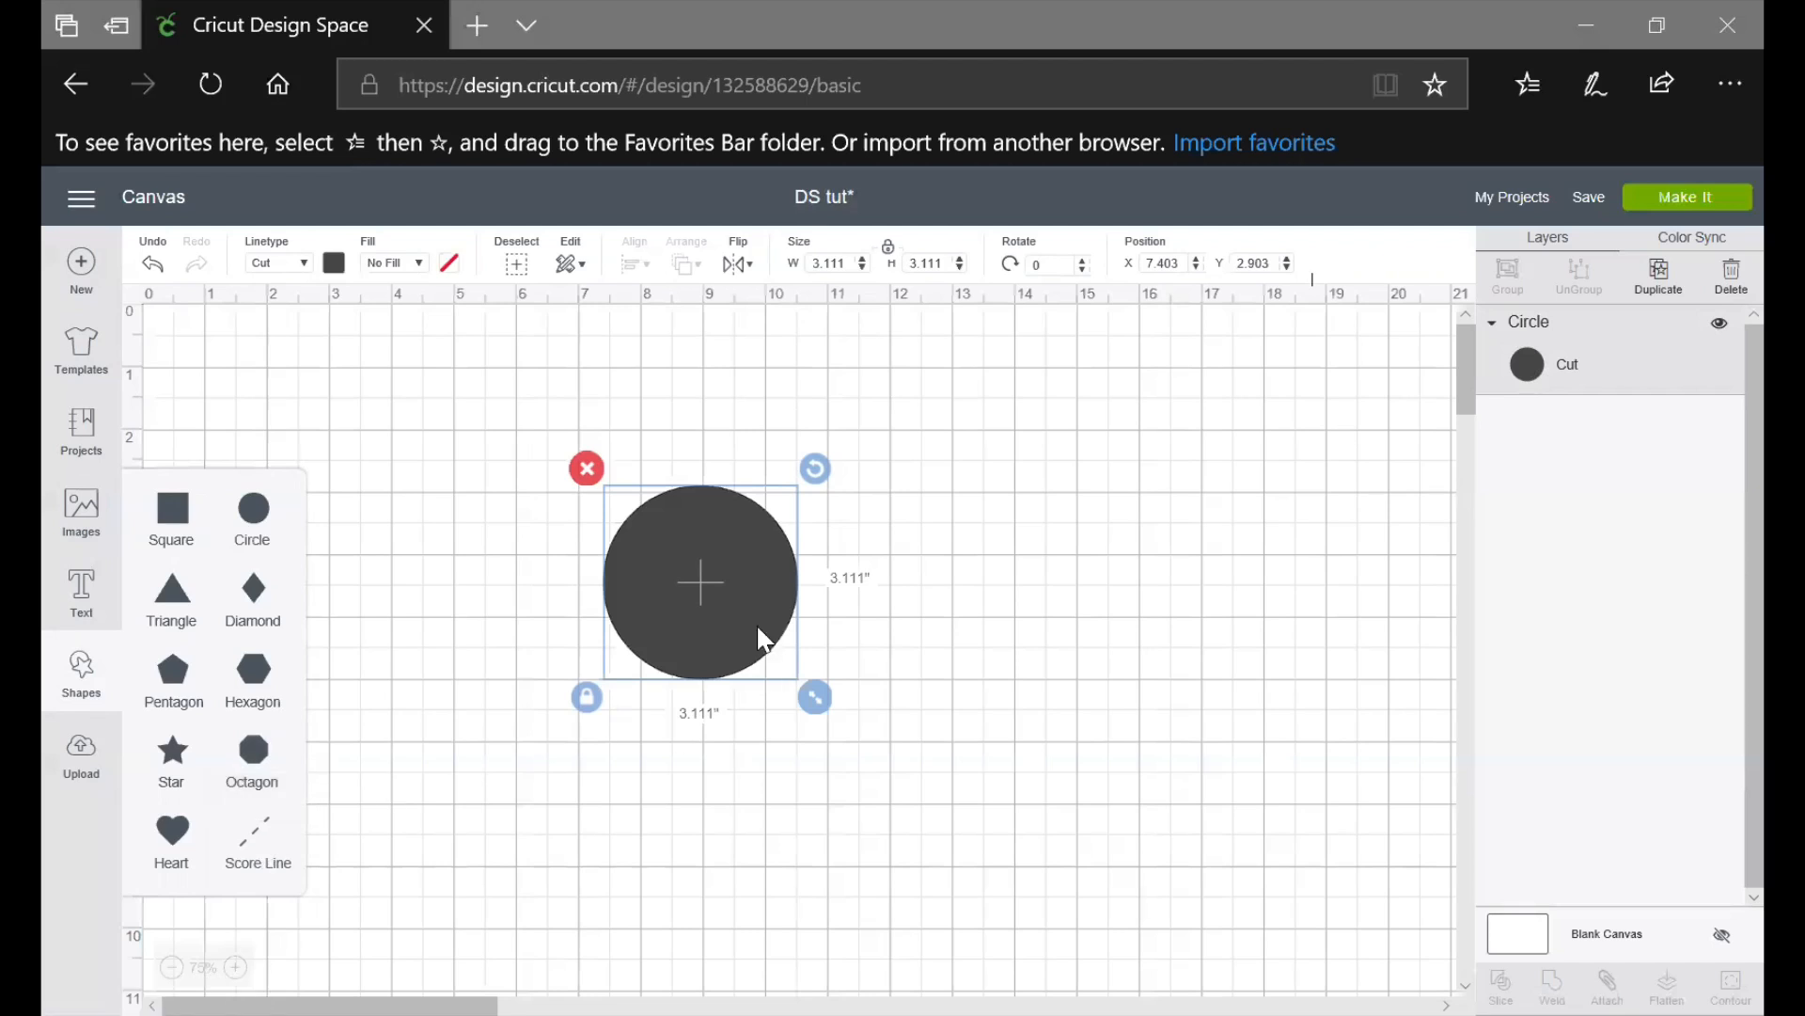
pyautogui.moveTo(757, 629); pyautogui.dragTo(636, 593)
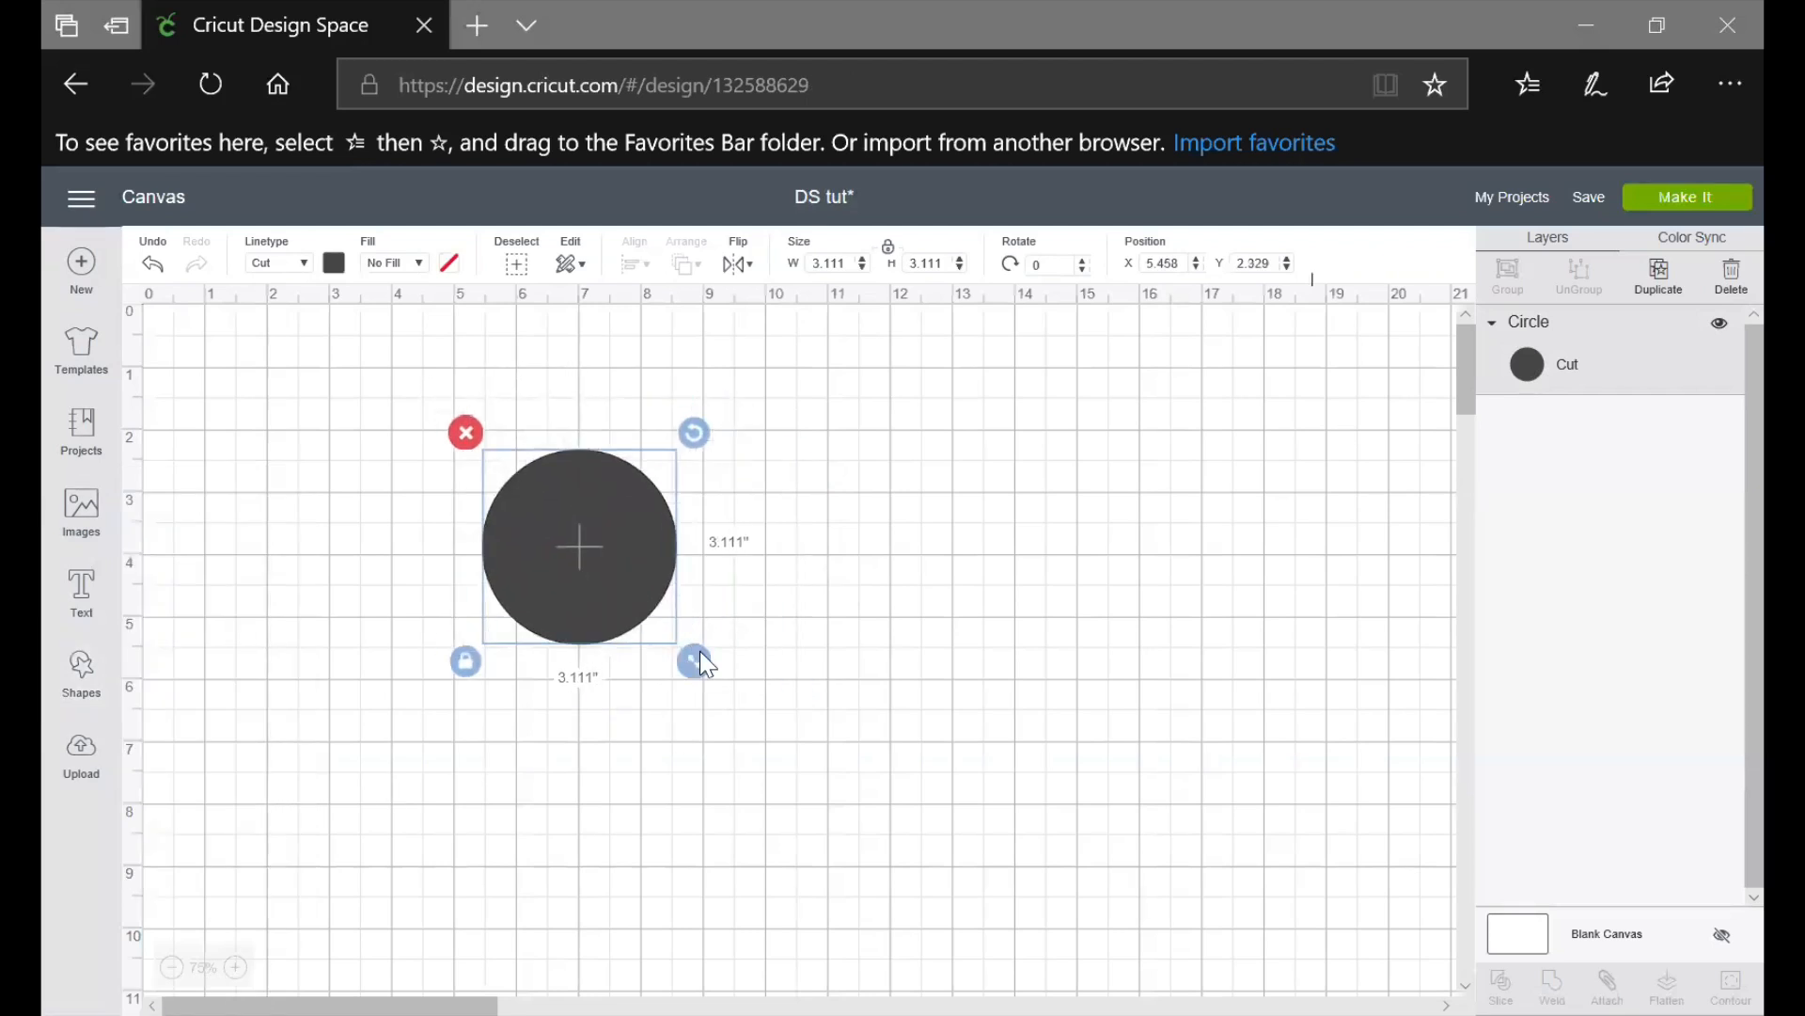
pyautogui.click(733, 698)
pyautogui.moveTo(733, 697); pyautogui.dragTo(941, 780)
pyautogui.click(551, 568)
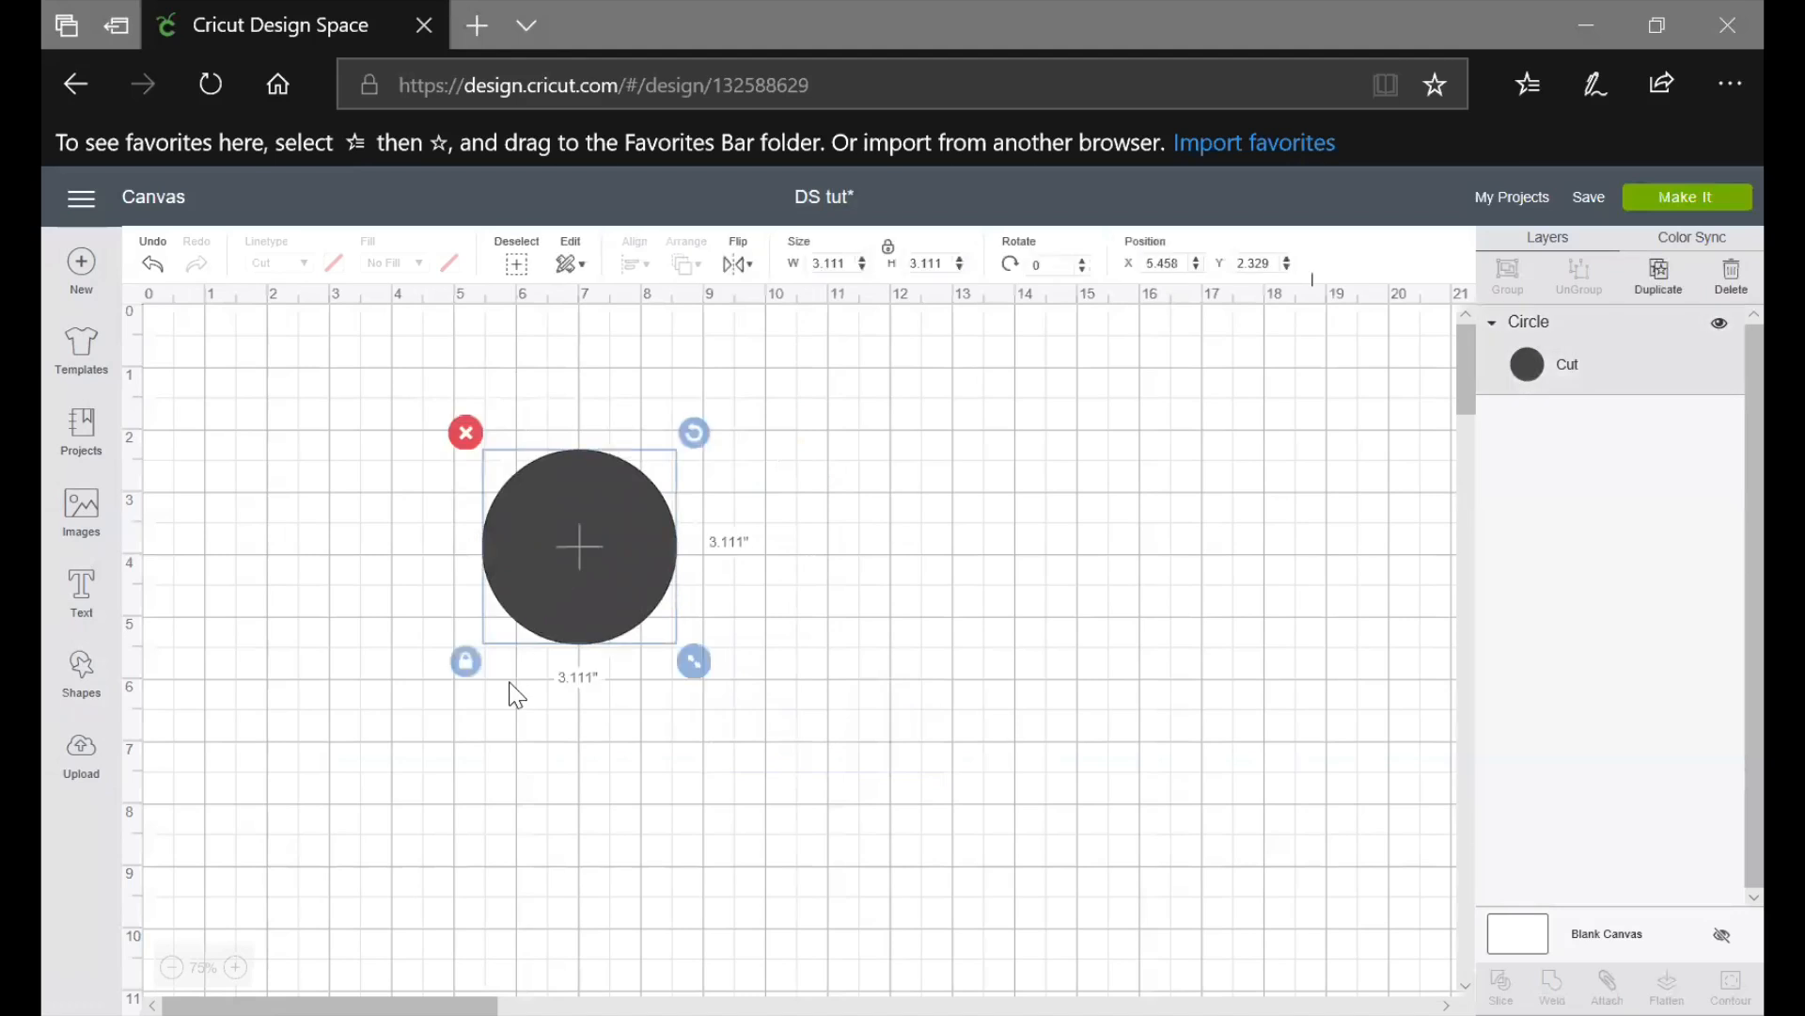
# Unlock the circle's proportions, stretch it horizontally, and delete it from the canvas
pyautogui.click(466, 663)
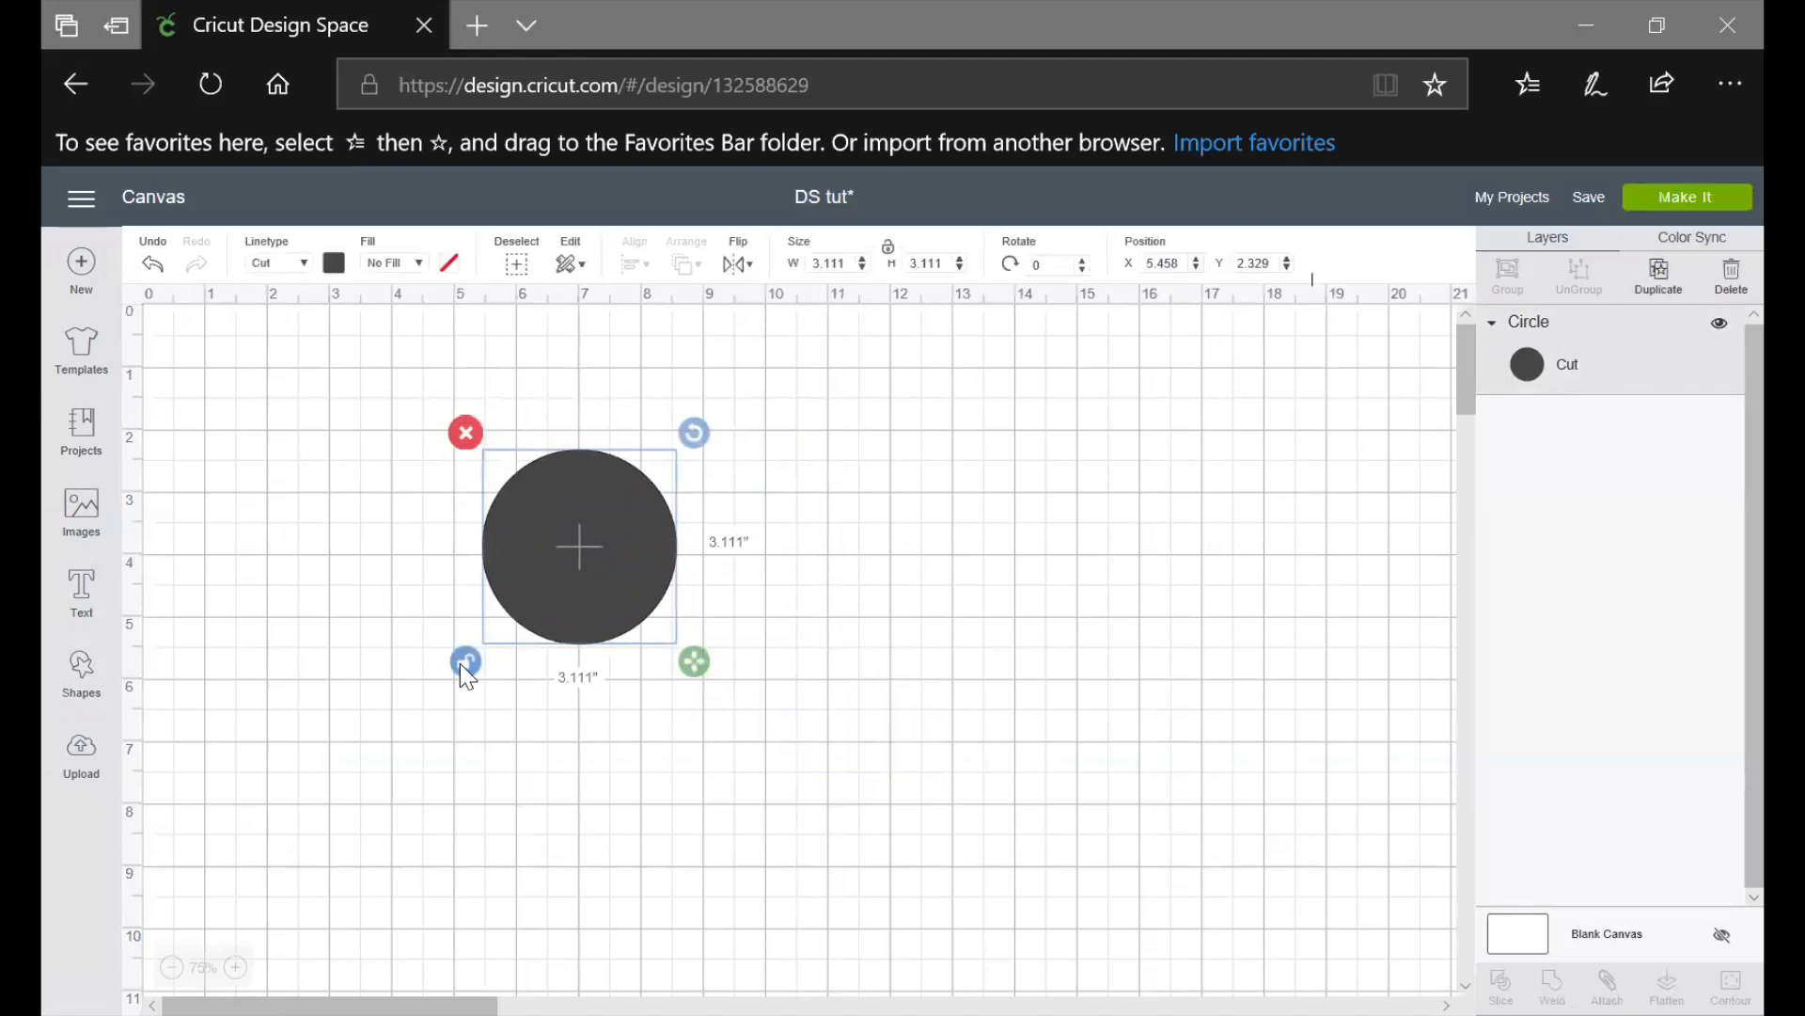
pyautogui.moveTo(705, 674); pyautogui.dragTo(1264, 757)
pyautogui.click(465, 432)
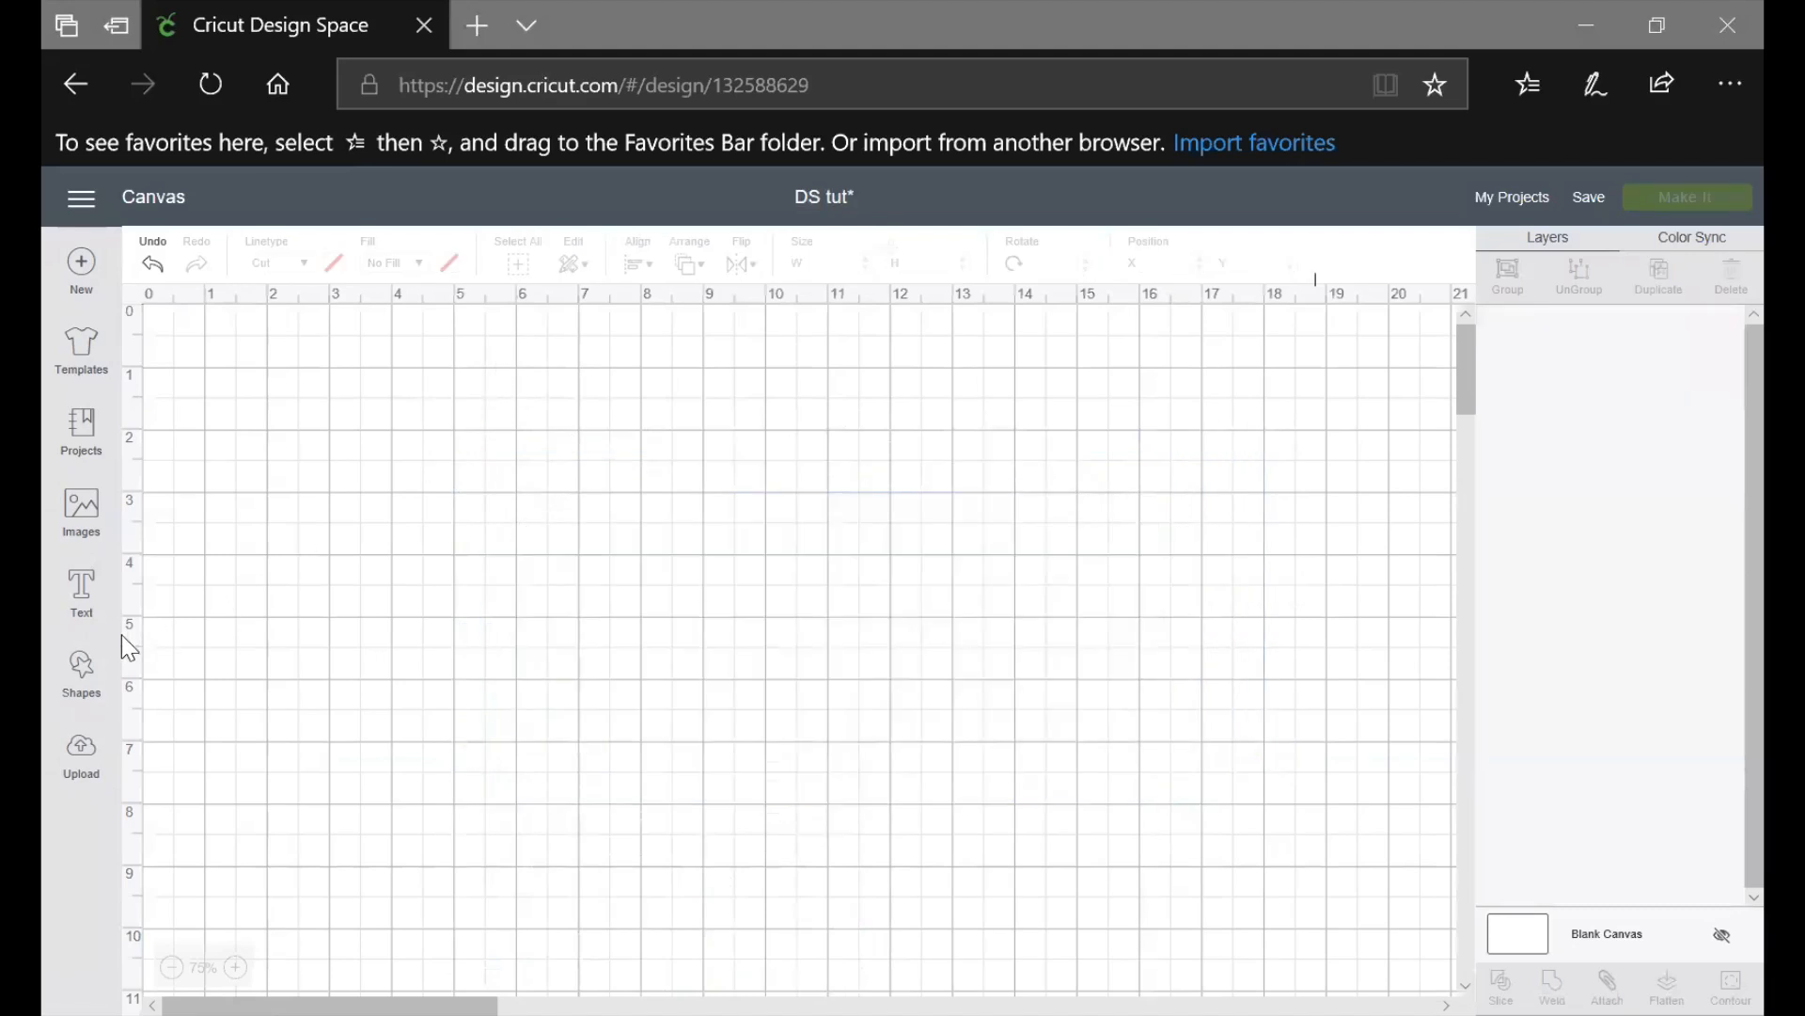
# Insert a heart shape and enlarge it to about 8.5 × 8.05 inches, placed at about X 5.389, Y 1.408
pyautogui.click(81, 673)
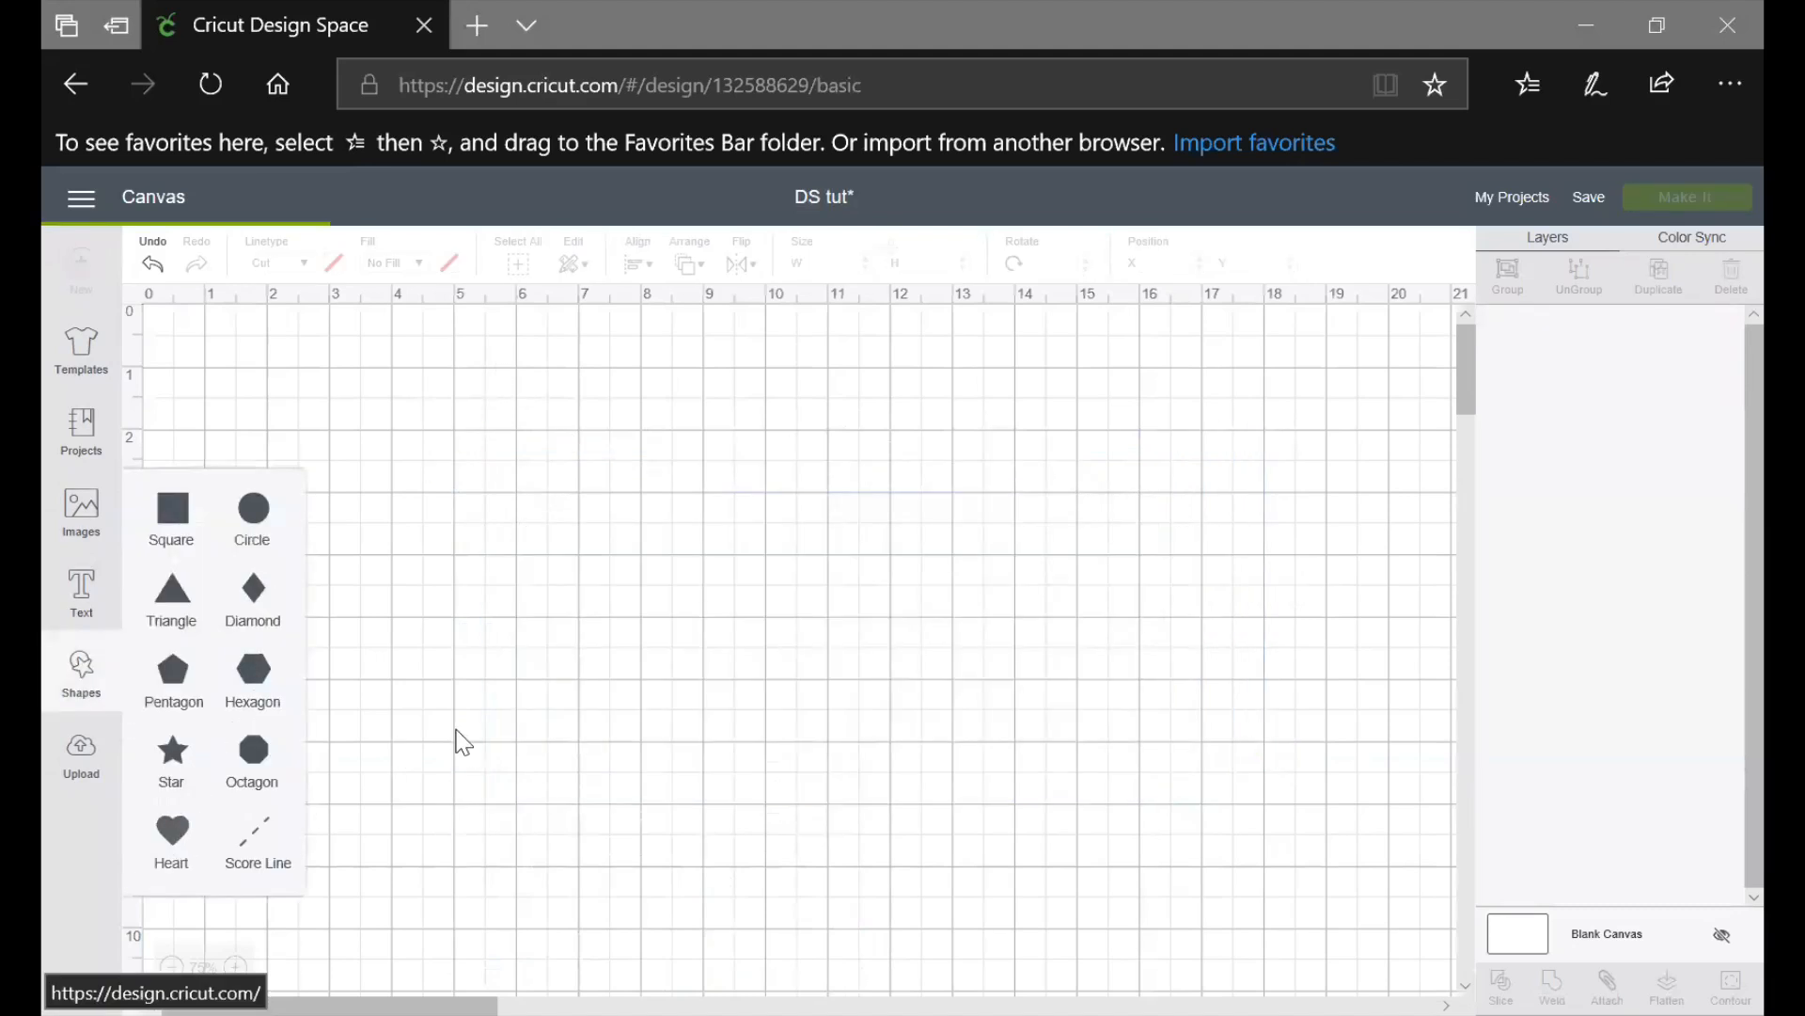
pyautogui.click(172, 830)
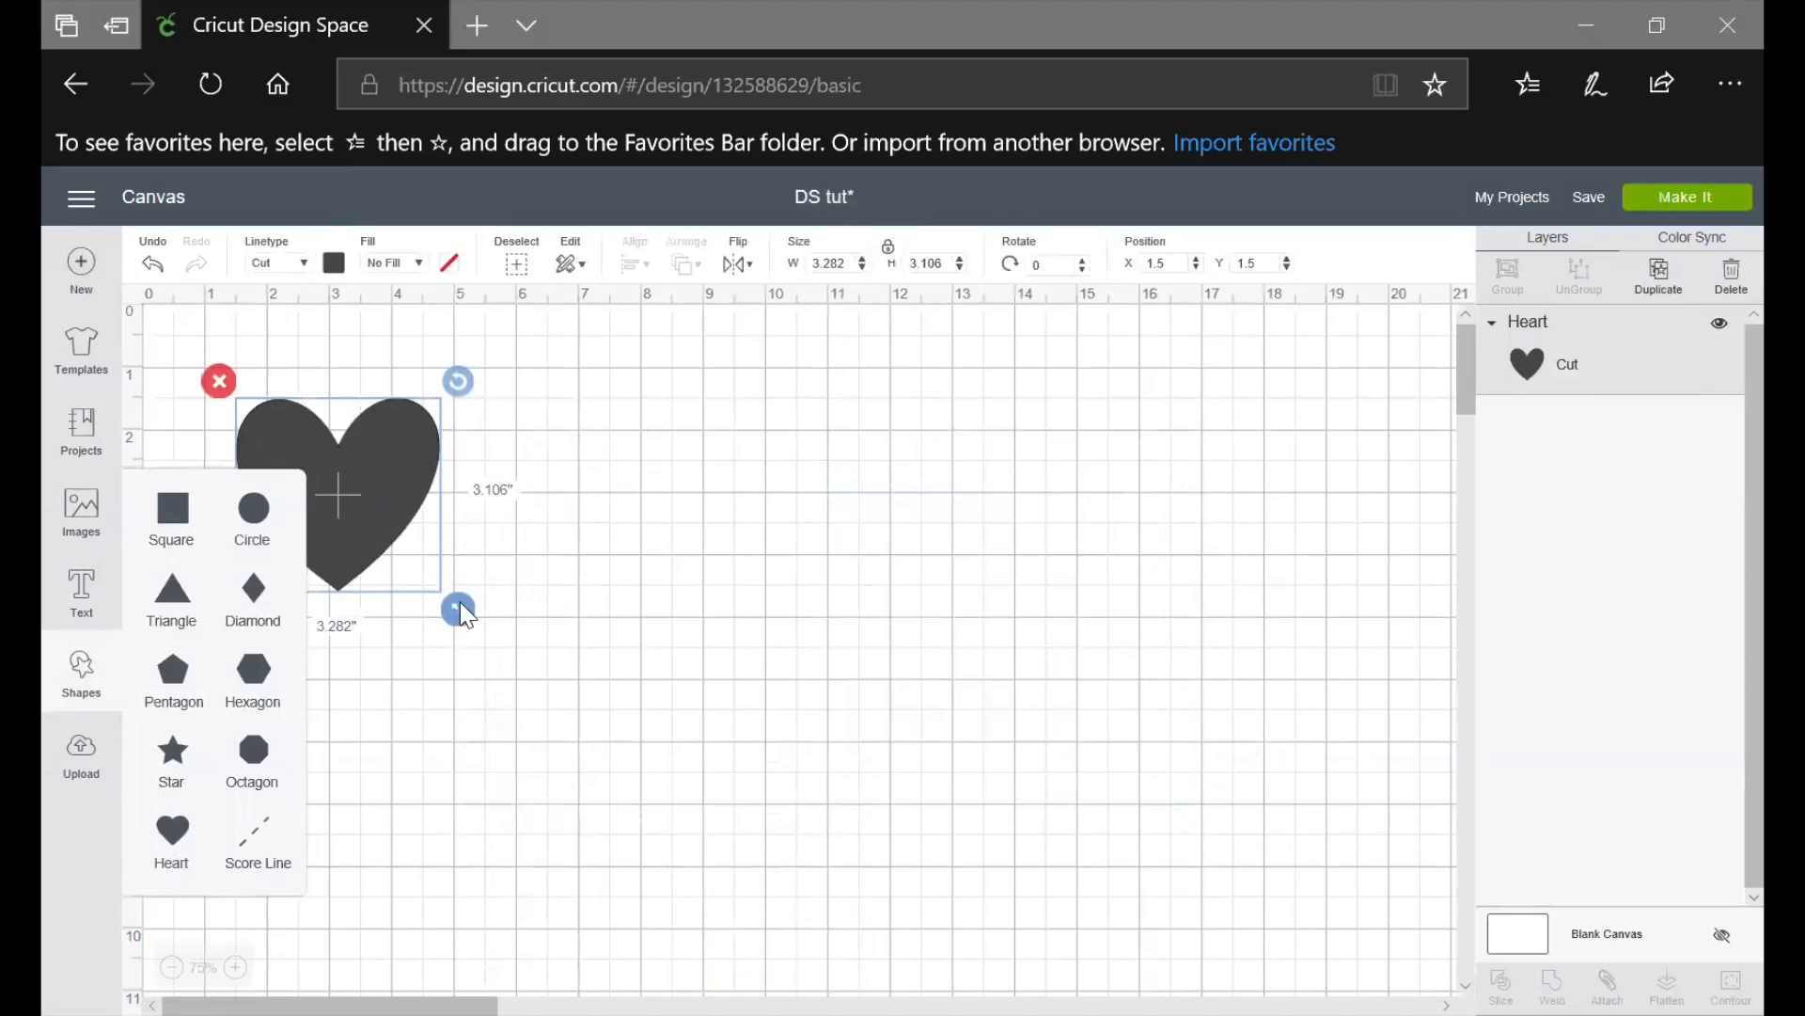
pyautogui.moveTo(589, 684); pyautogui.dragTo(831, 677)
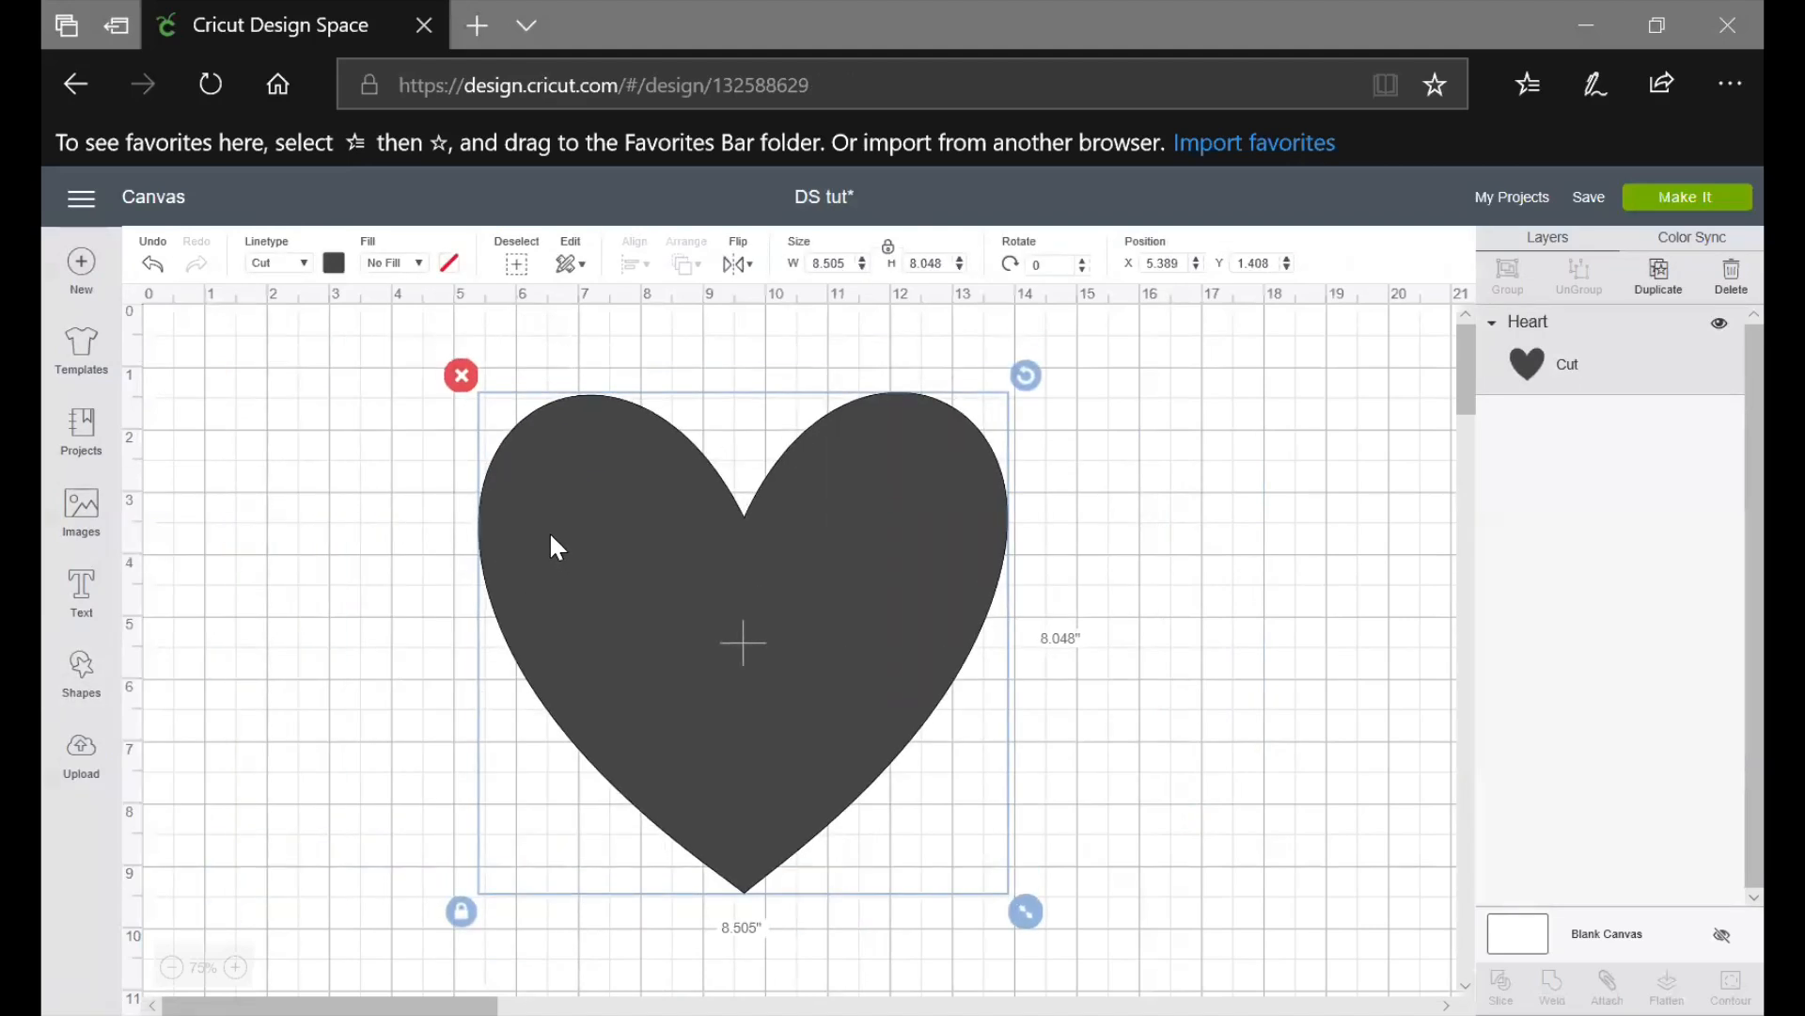
# Delete the large heart from the canvas
pyautogui.click(462, 377)
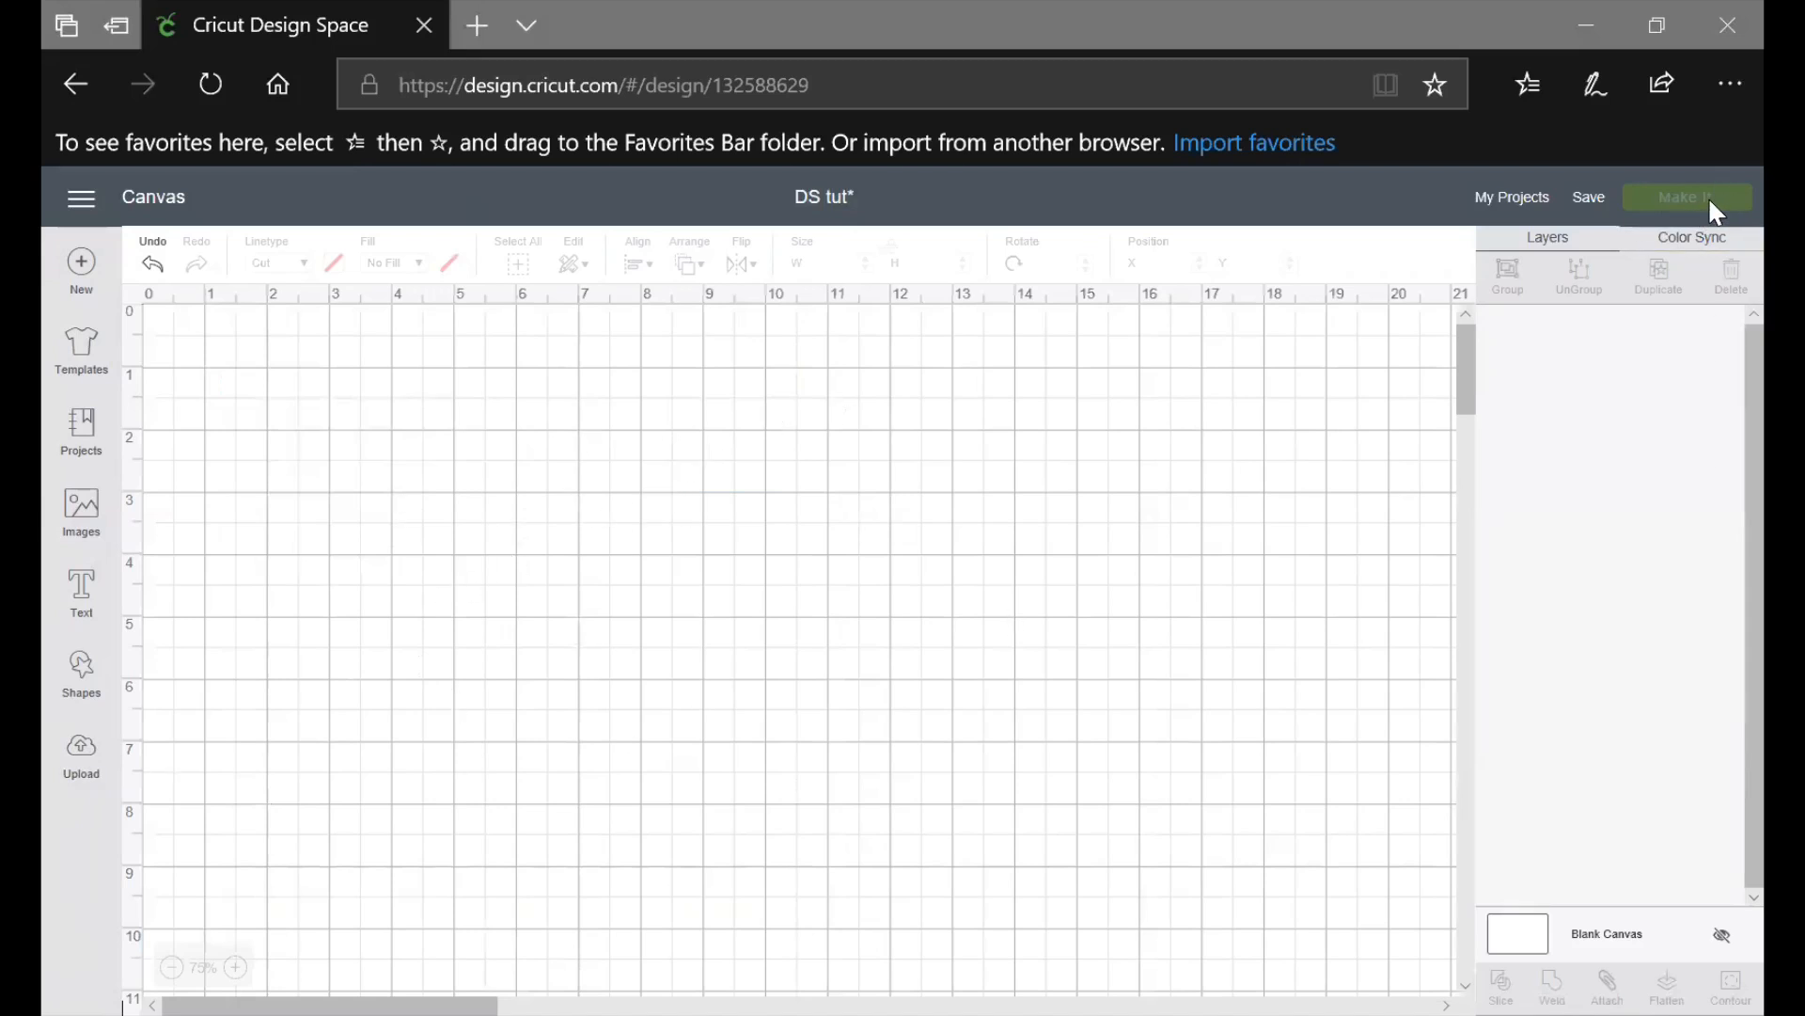
pyautogui.moveTo(235, 369); pyautogui.dragTo(964, 743)
# Open the upload page, look through the recently uploaded images, and browse the full list of uploaded images
pyautogui.click(78, 778)
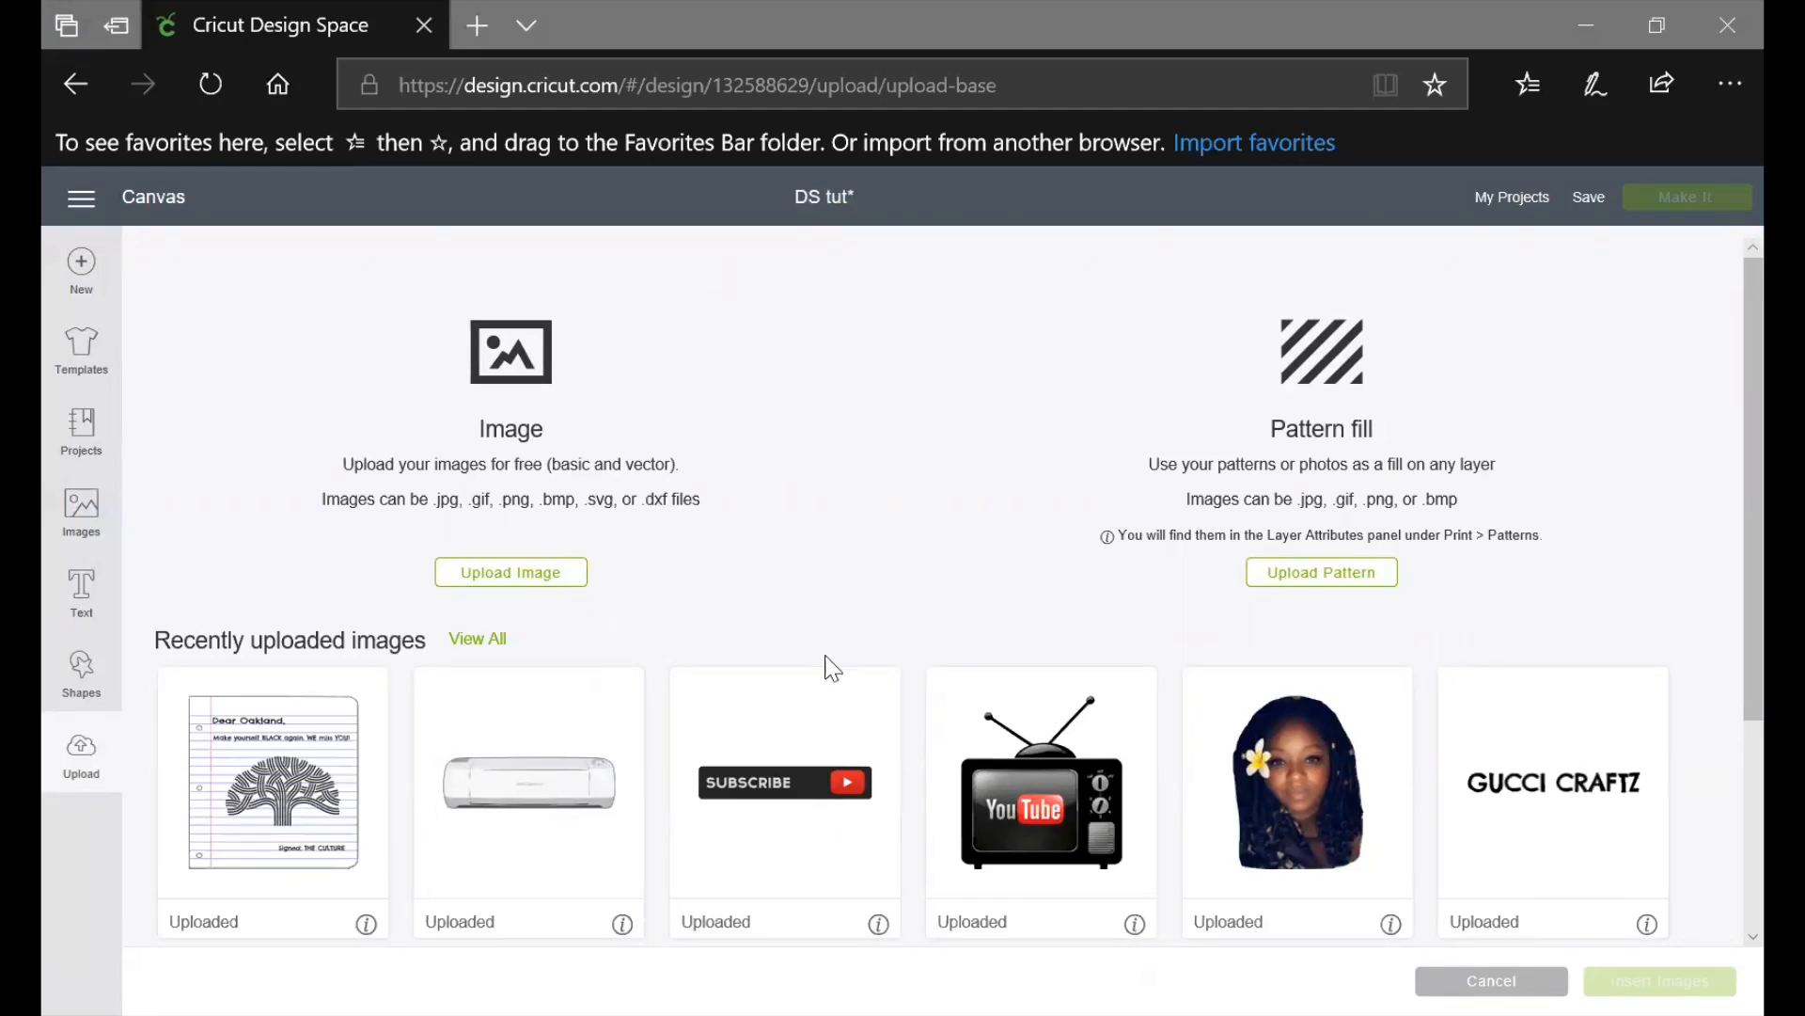
pyautogui.scroll(-2, 256, 717)
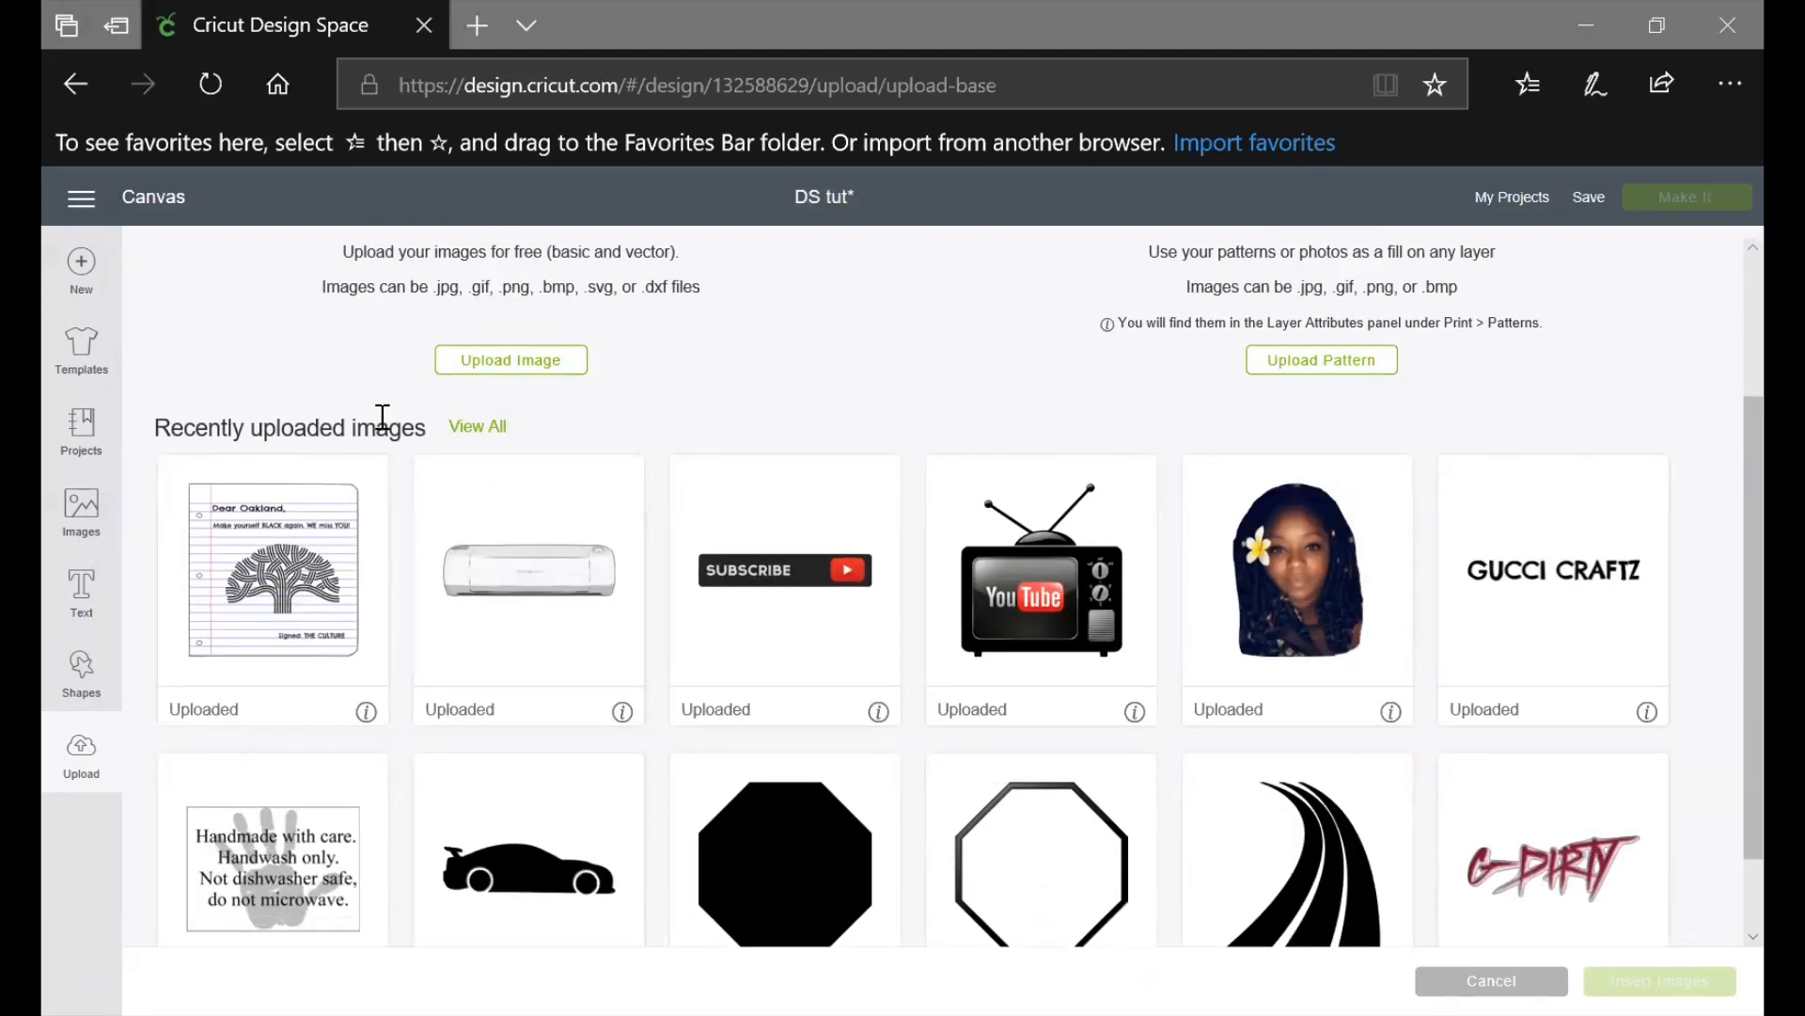
pyautogui.scroll(-1, 376, 416)
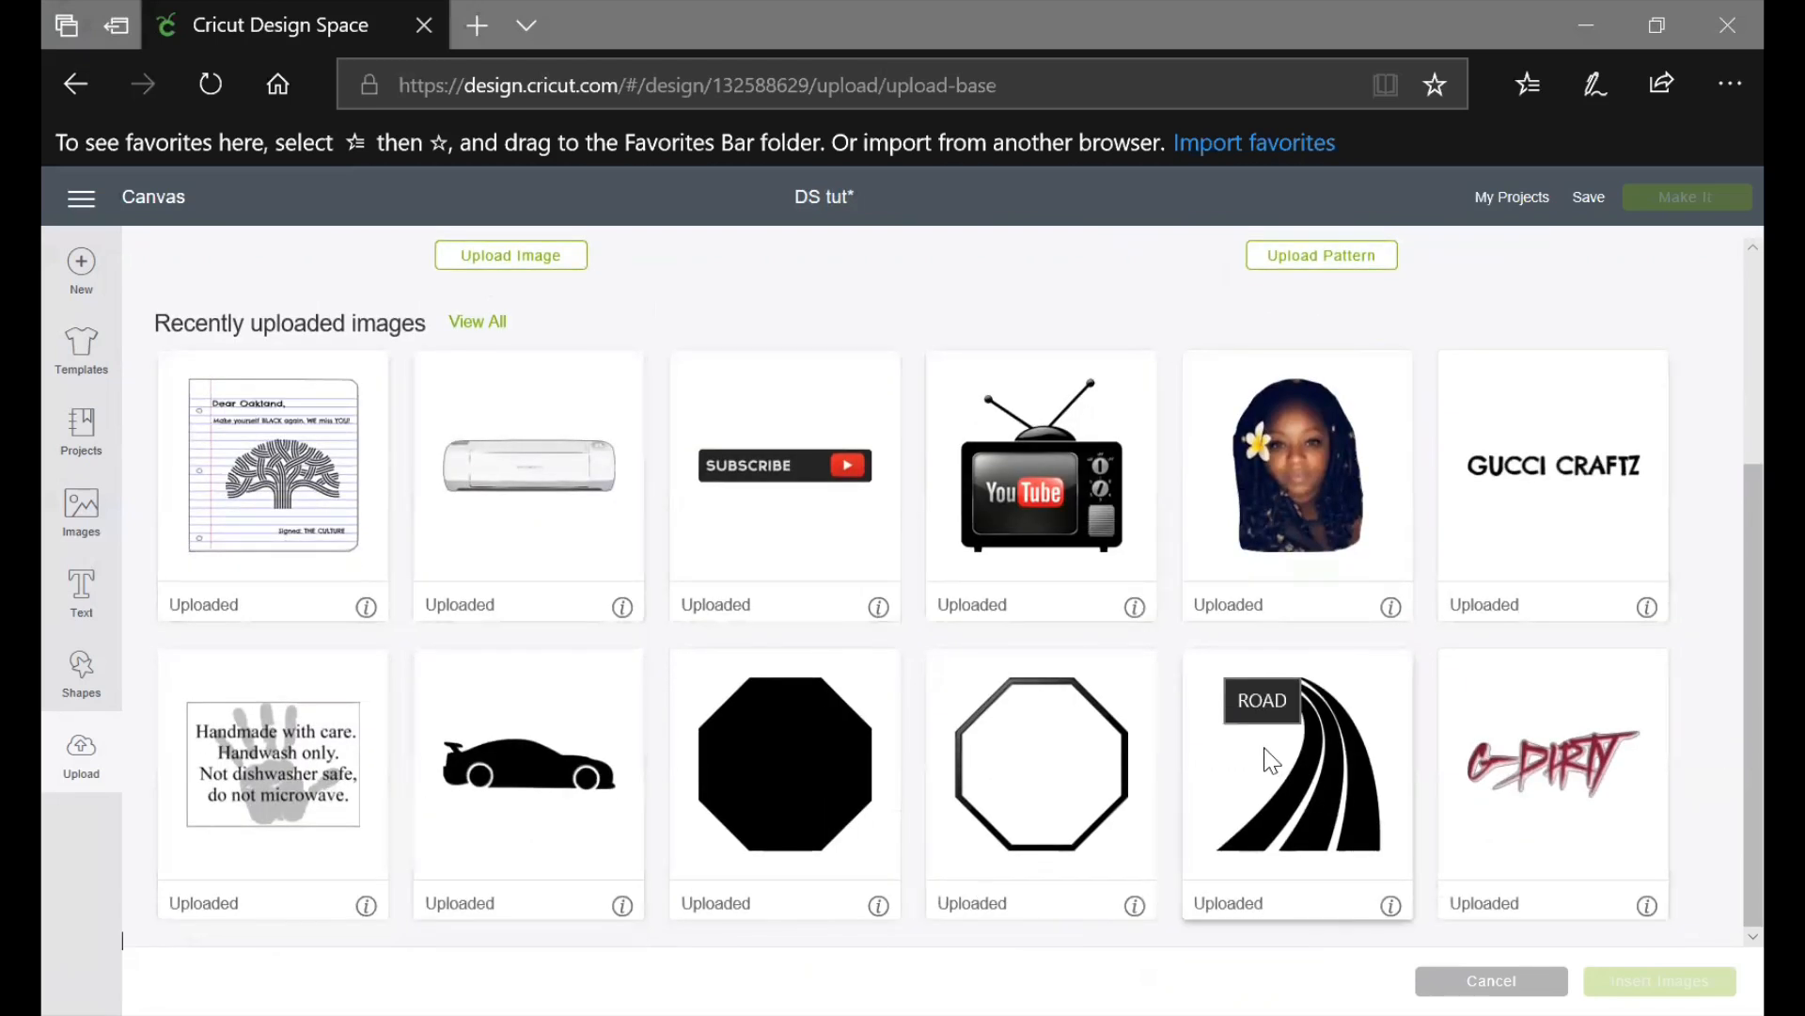
pyautogui.click(488, 325)
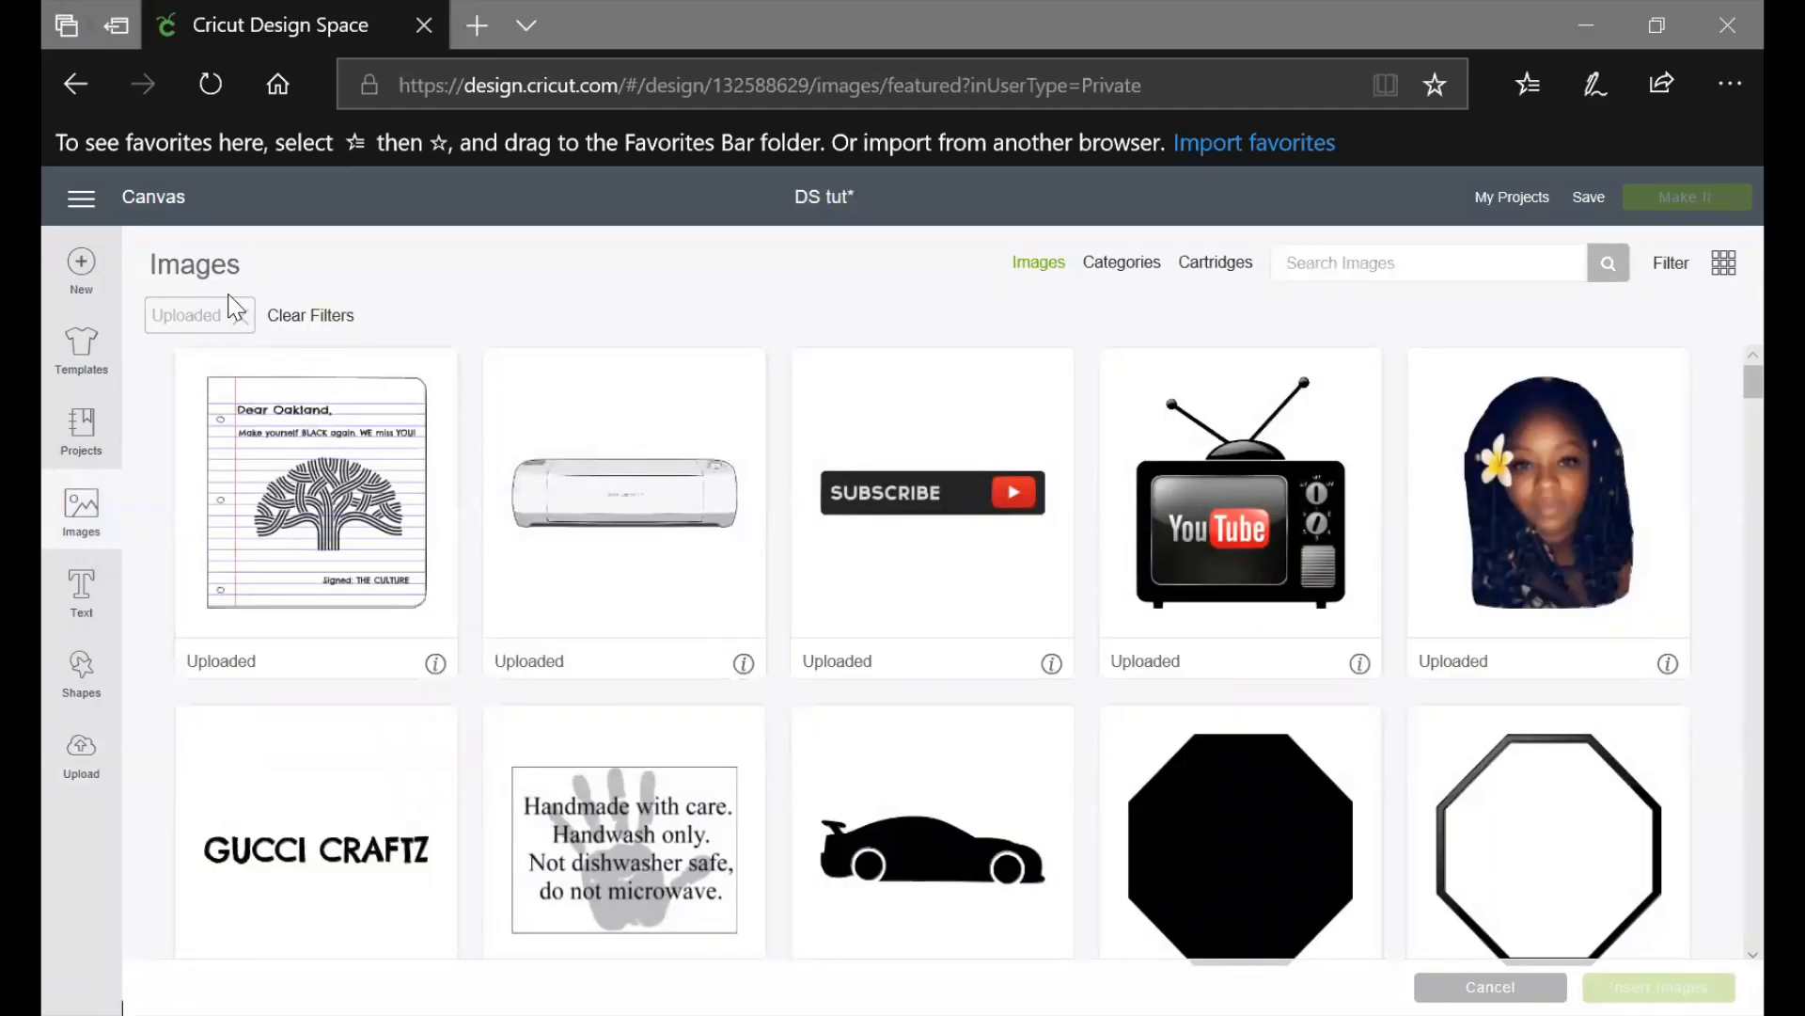
pyautogui.scroll(-5, 894, 415)
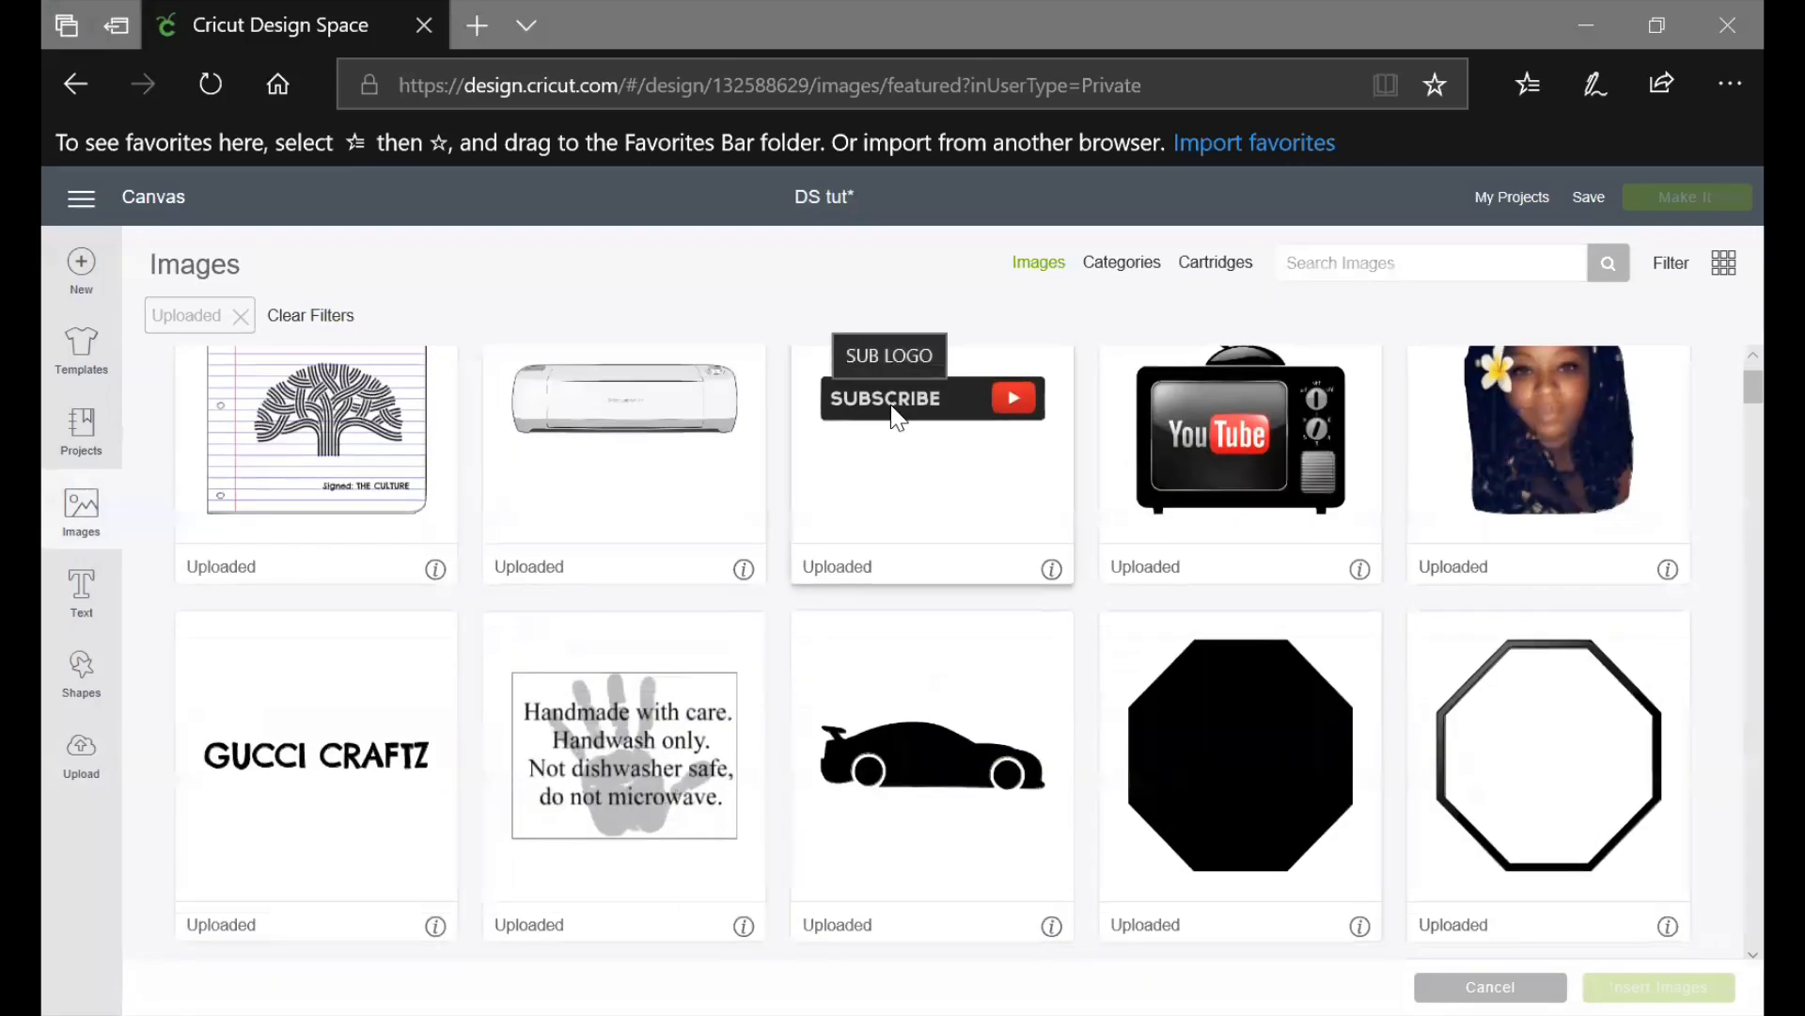
pyautogui.scroll(-15, 712, 671)
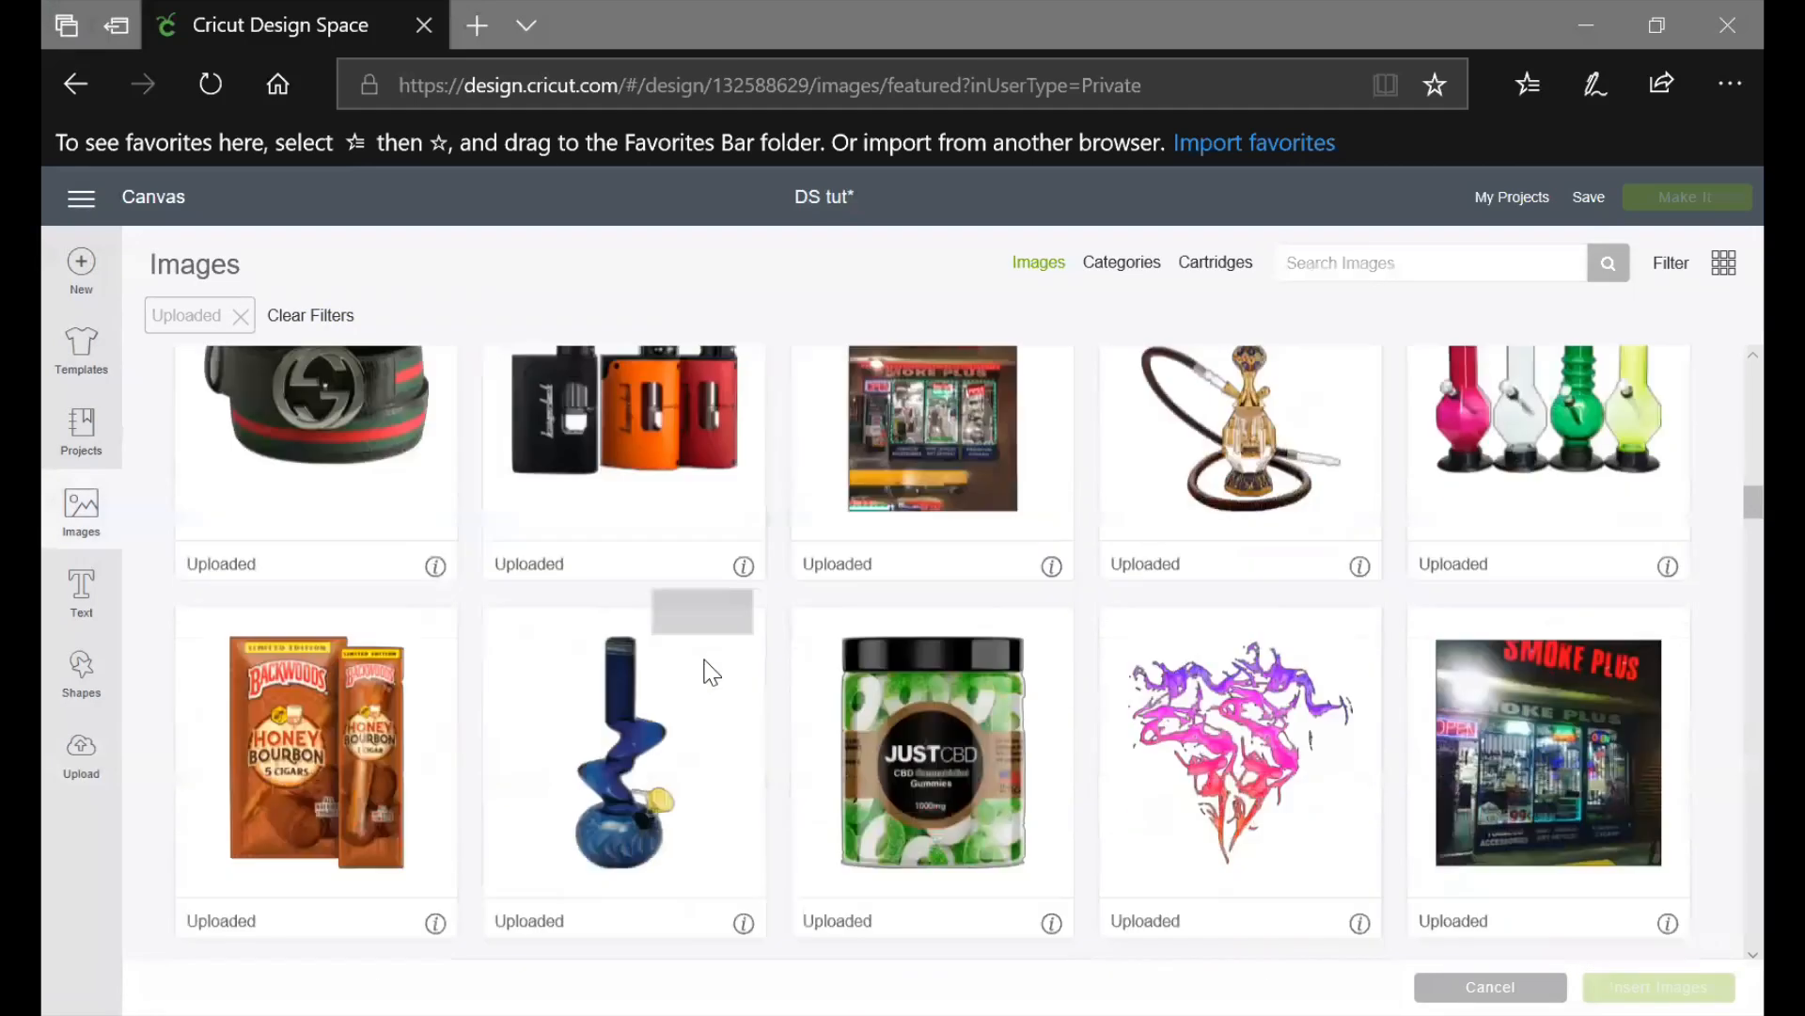
pyautogui.scroll(10, 712, 671)
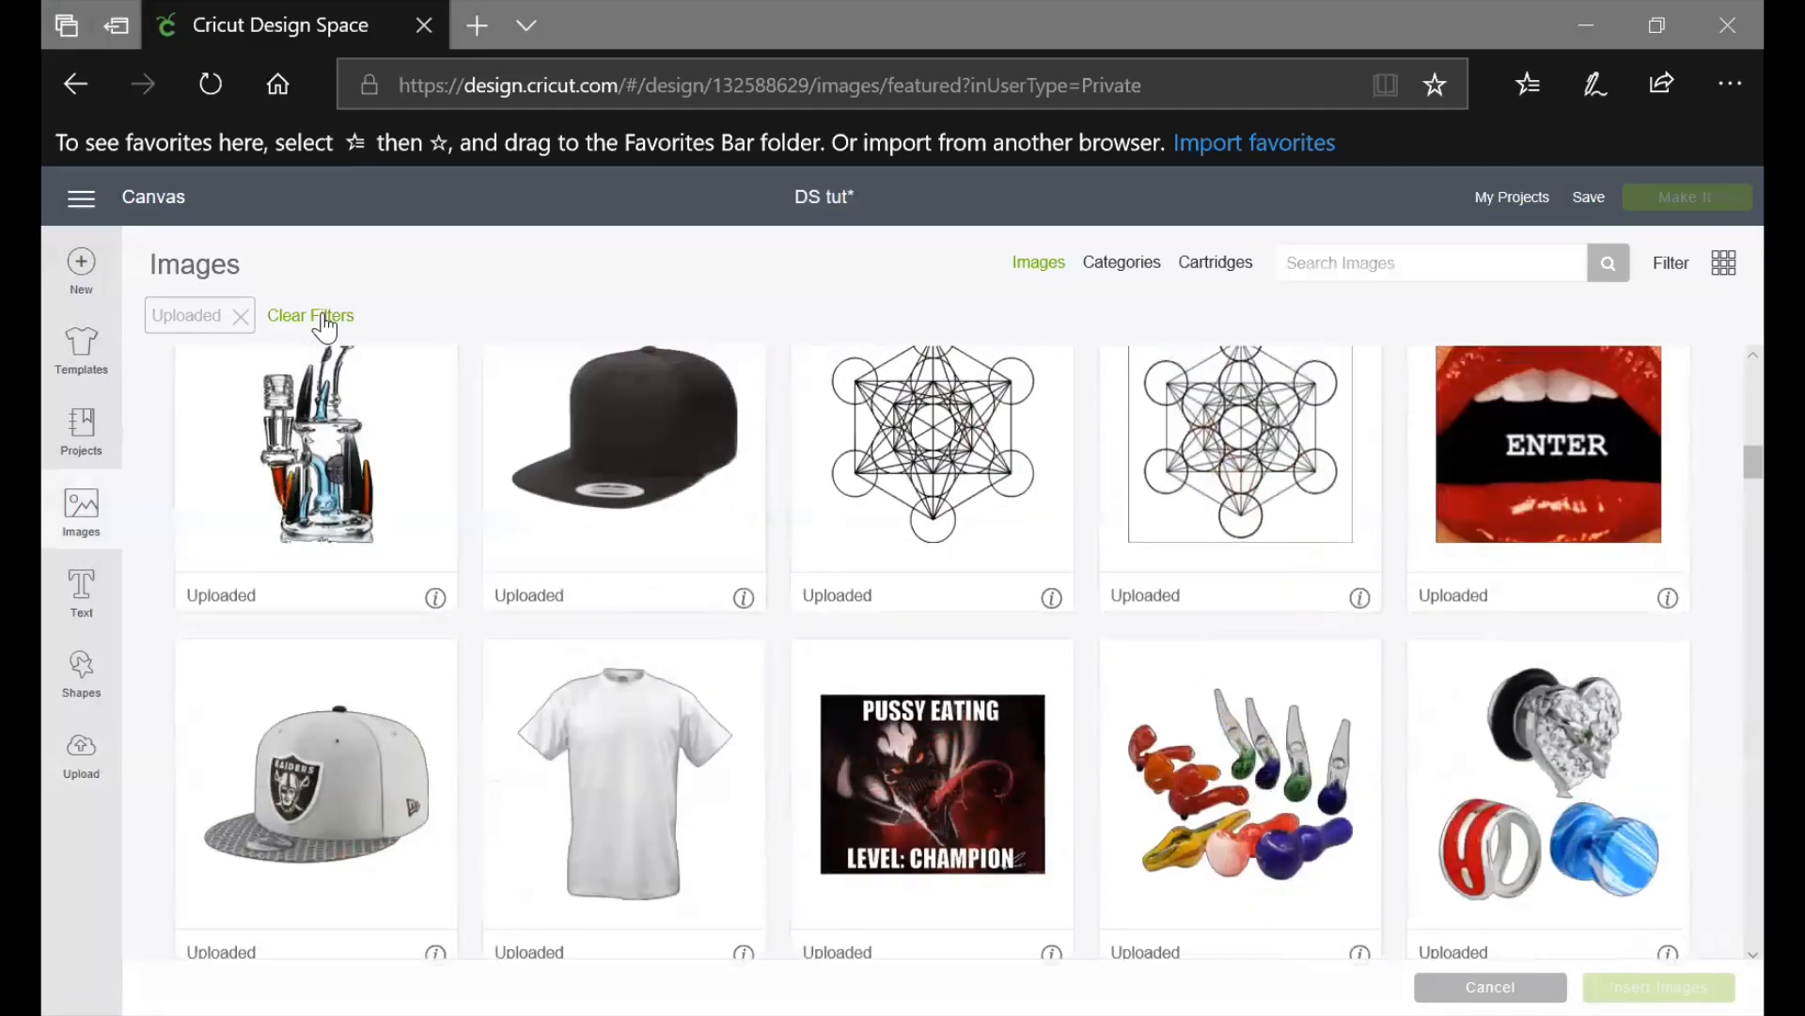
# Clear the Uploaded filter to show the whole image library, and return to the canvas
pyautogui.click(331, 317)
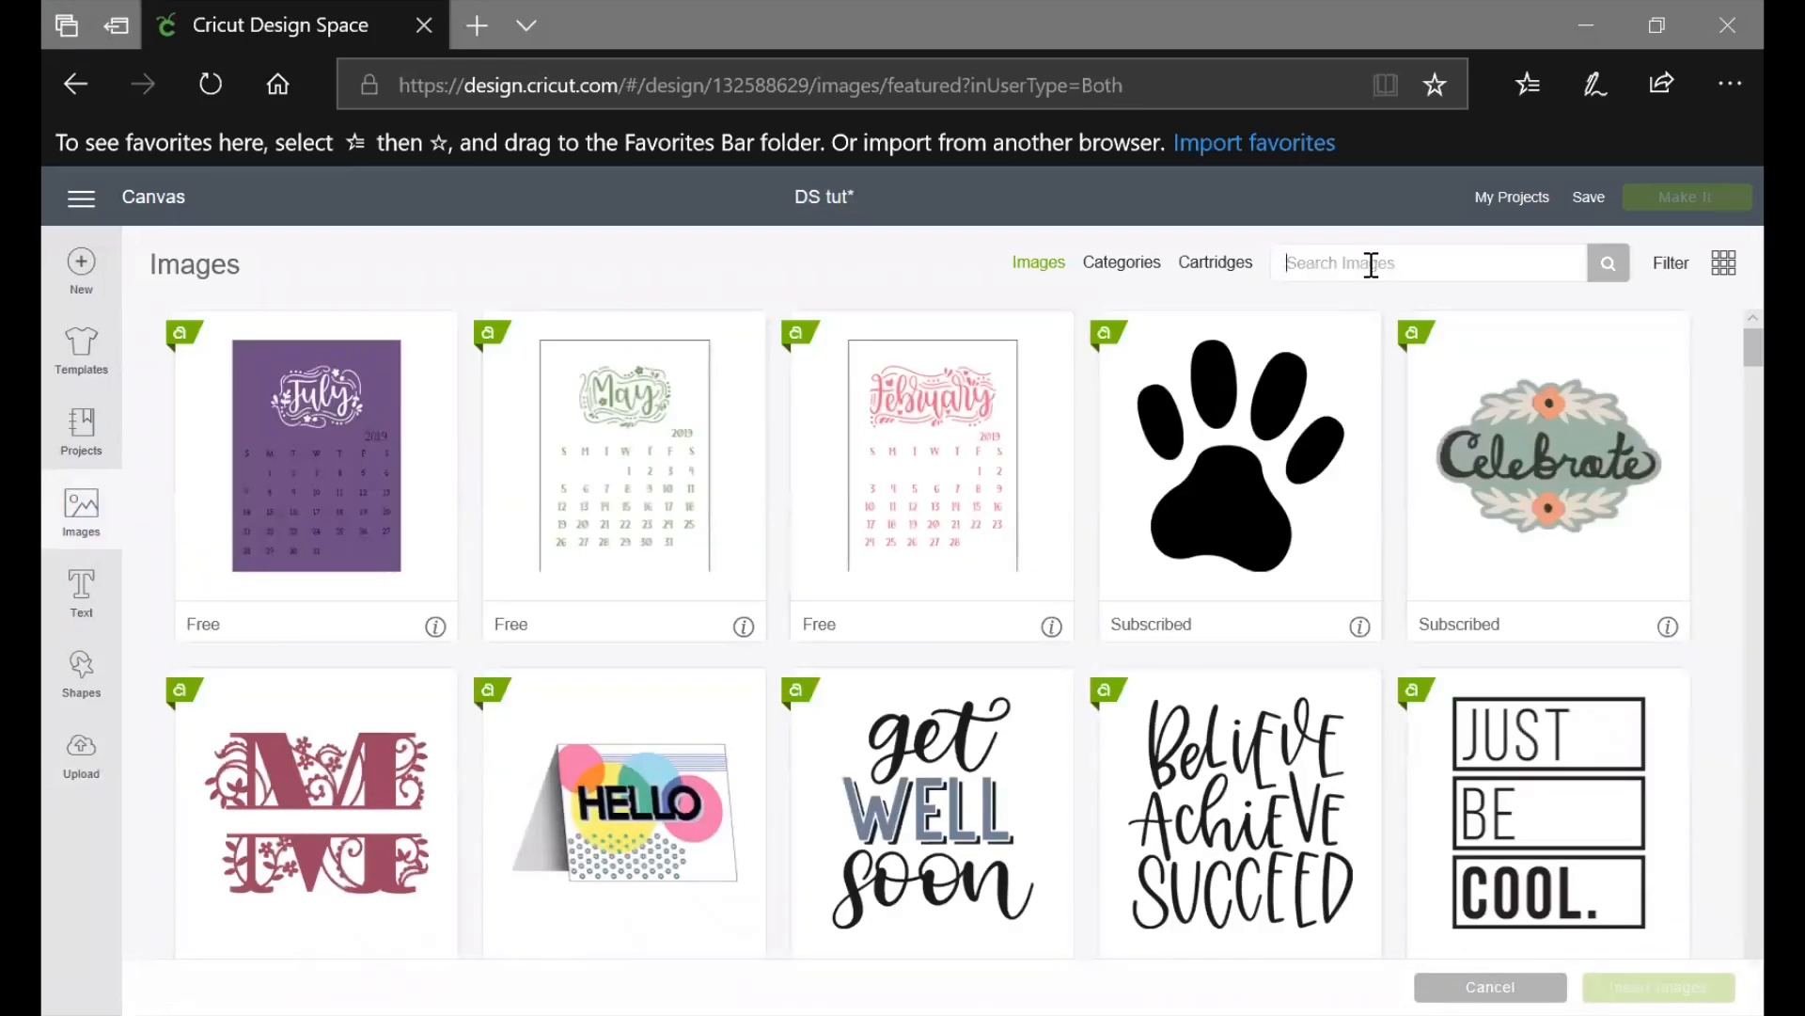
pyautogui.click(1371, 265)
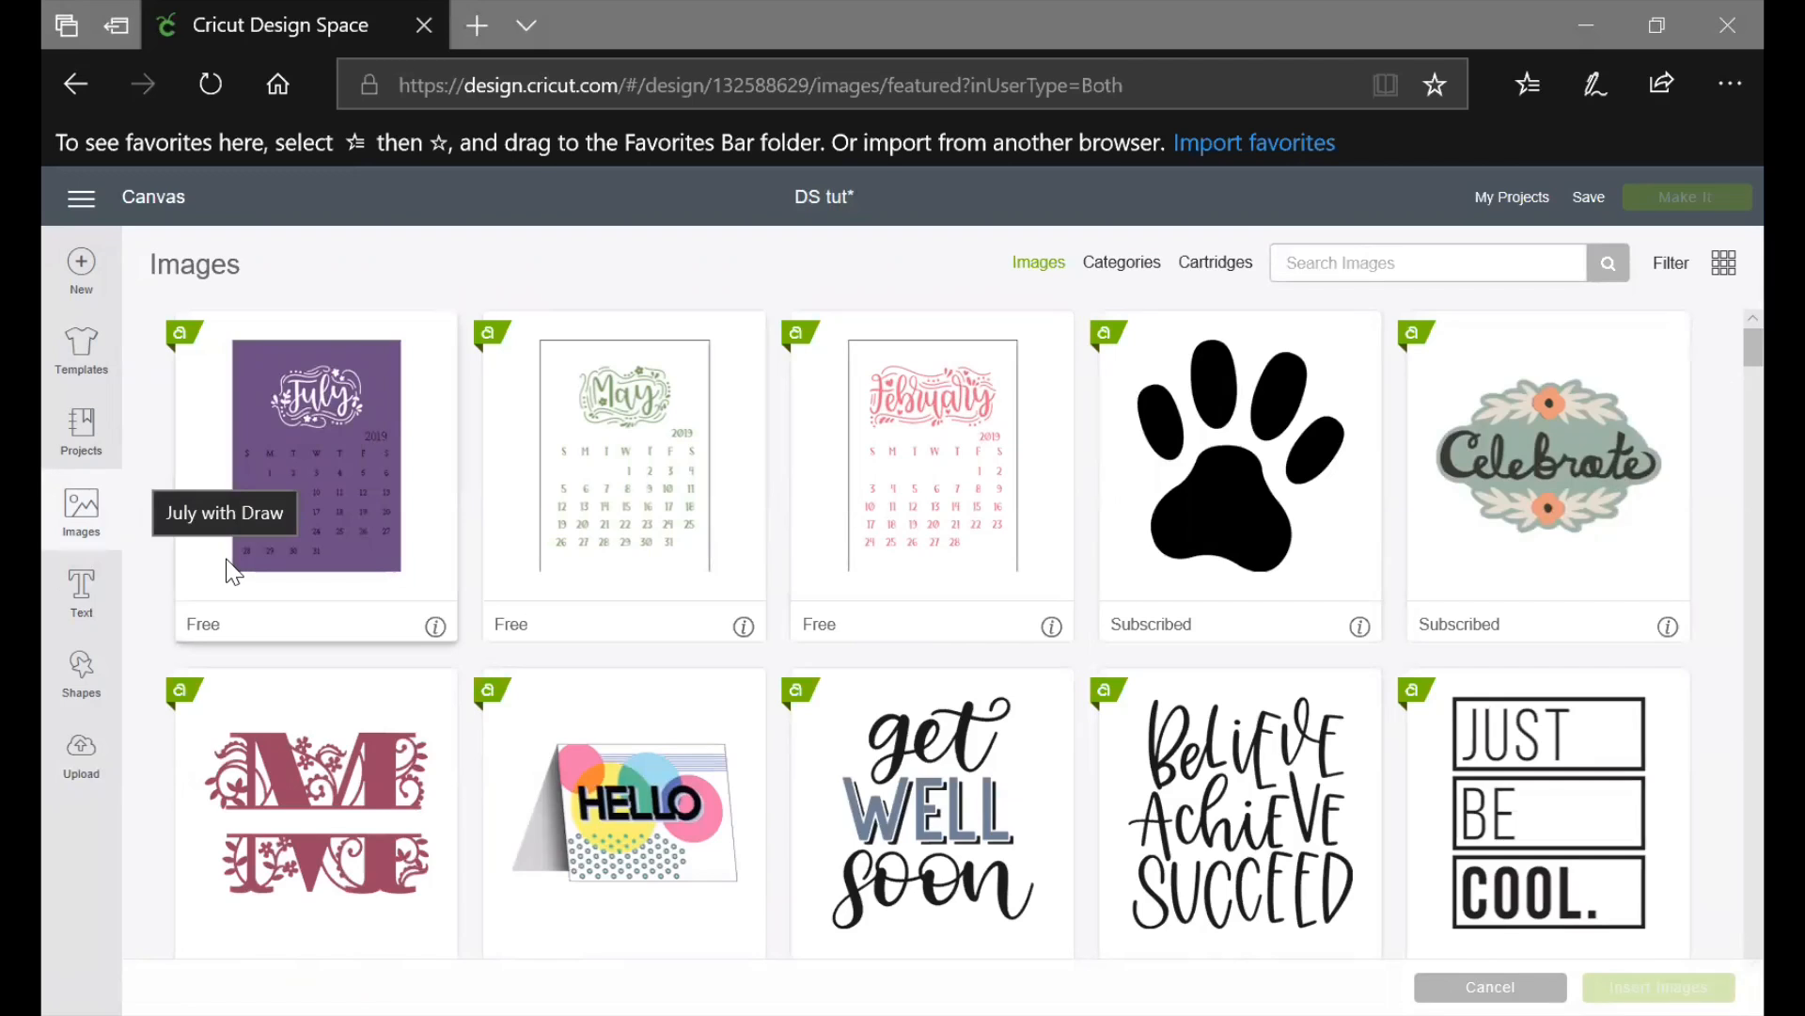
pyautogui.click(166, 199)
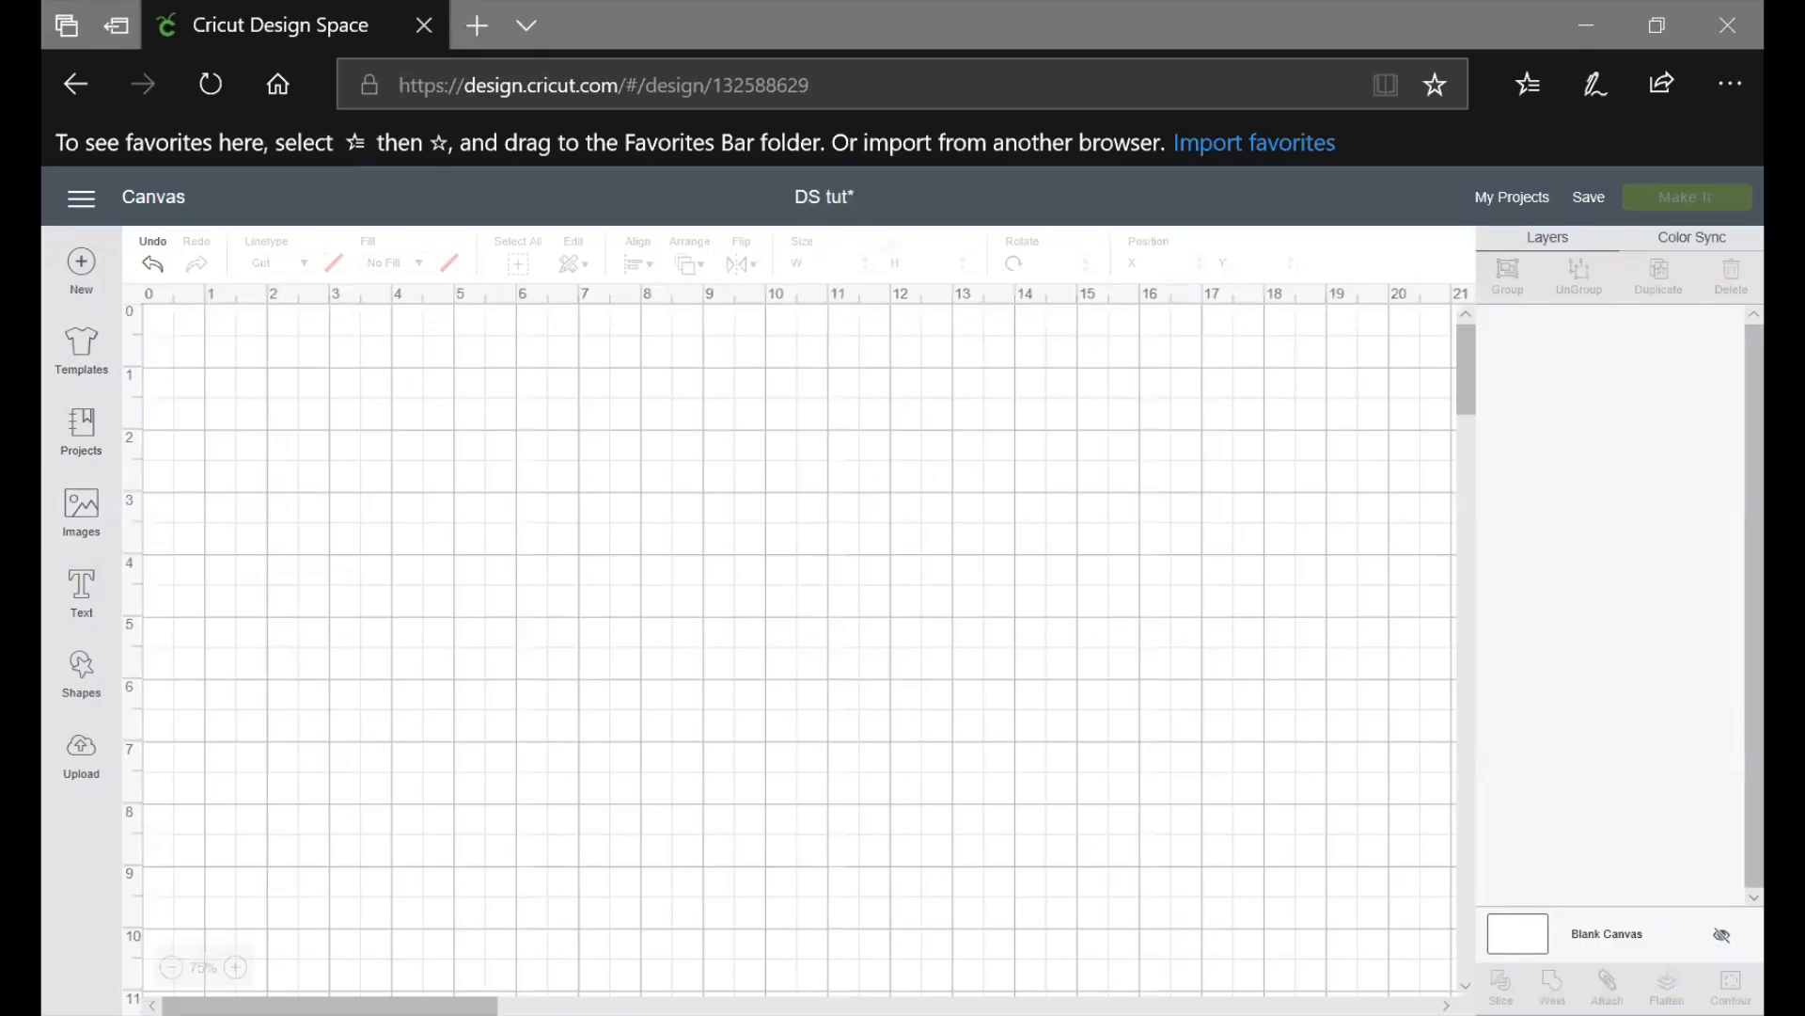
# Review the image and pattern fill upload options once more, and return to the canvas
pyautogui.click(79, 752)
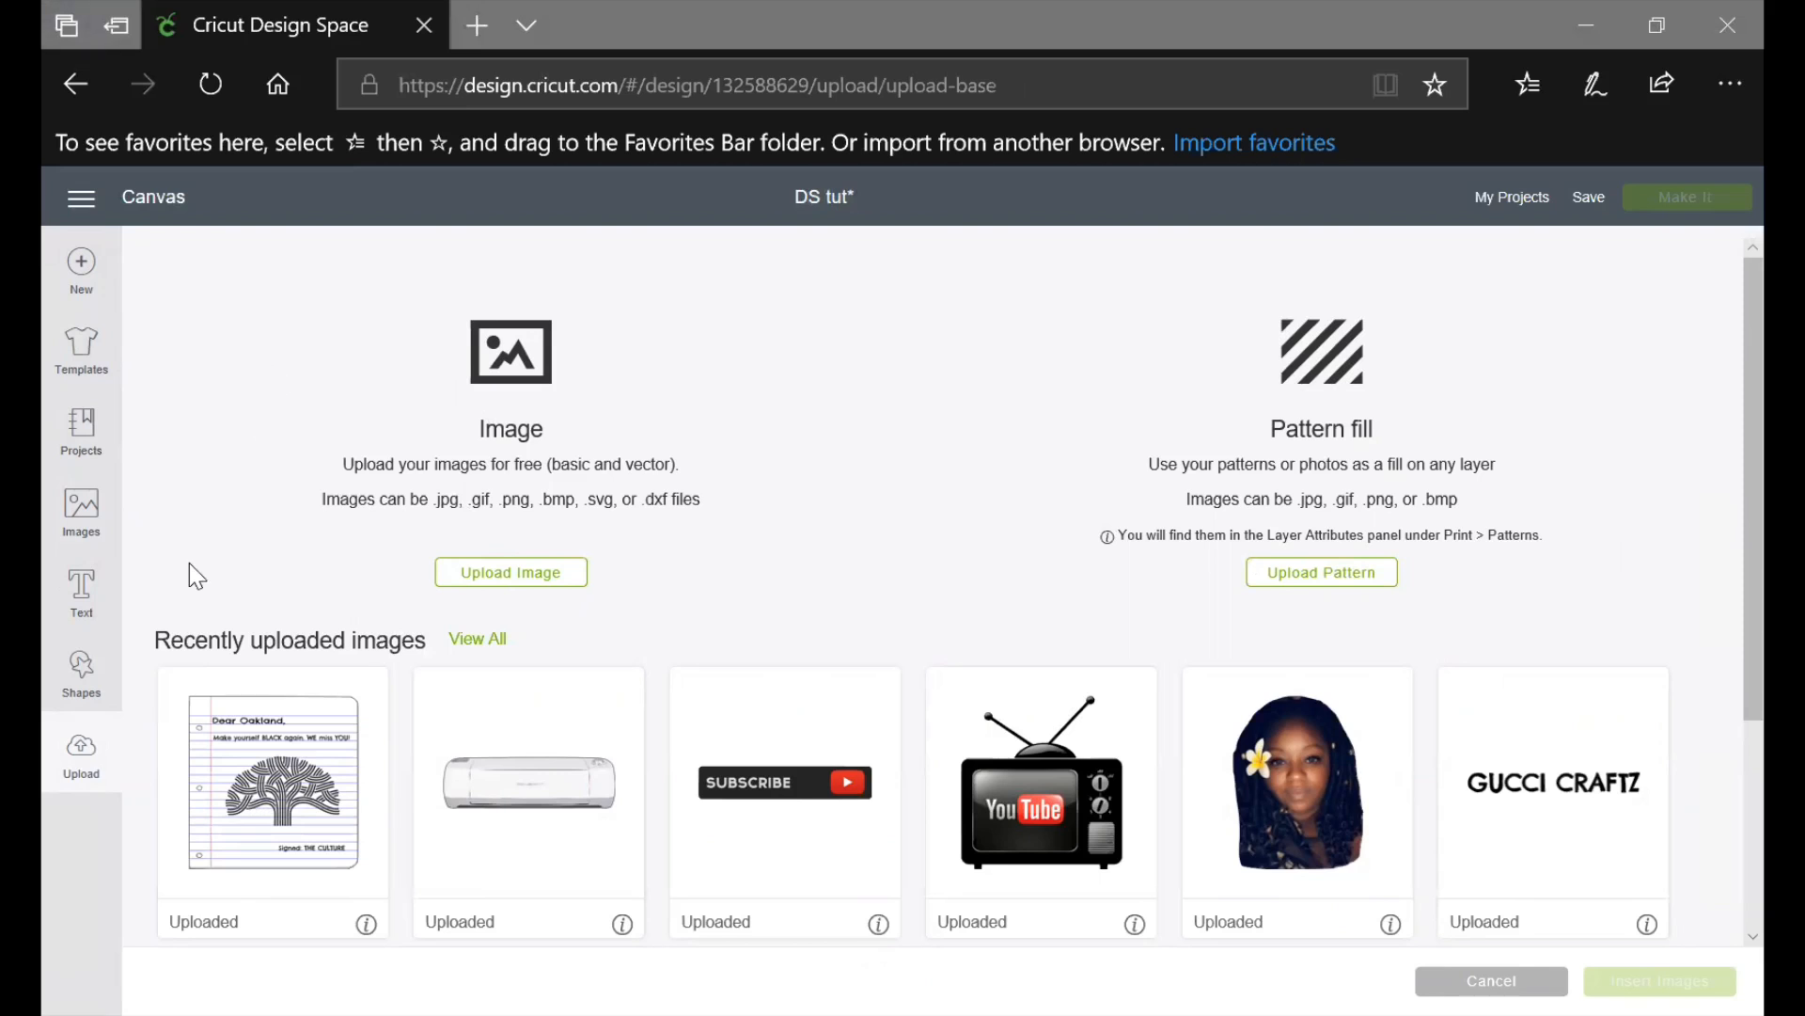
pyautogui.click(152, 199)
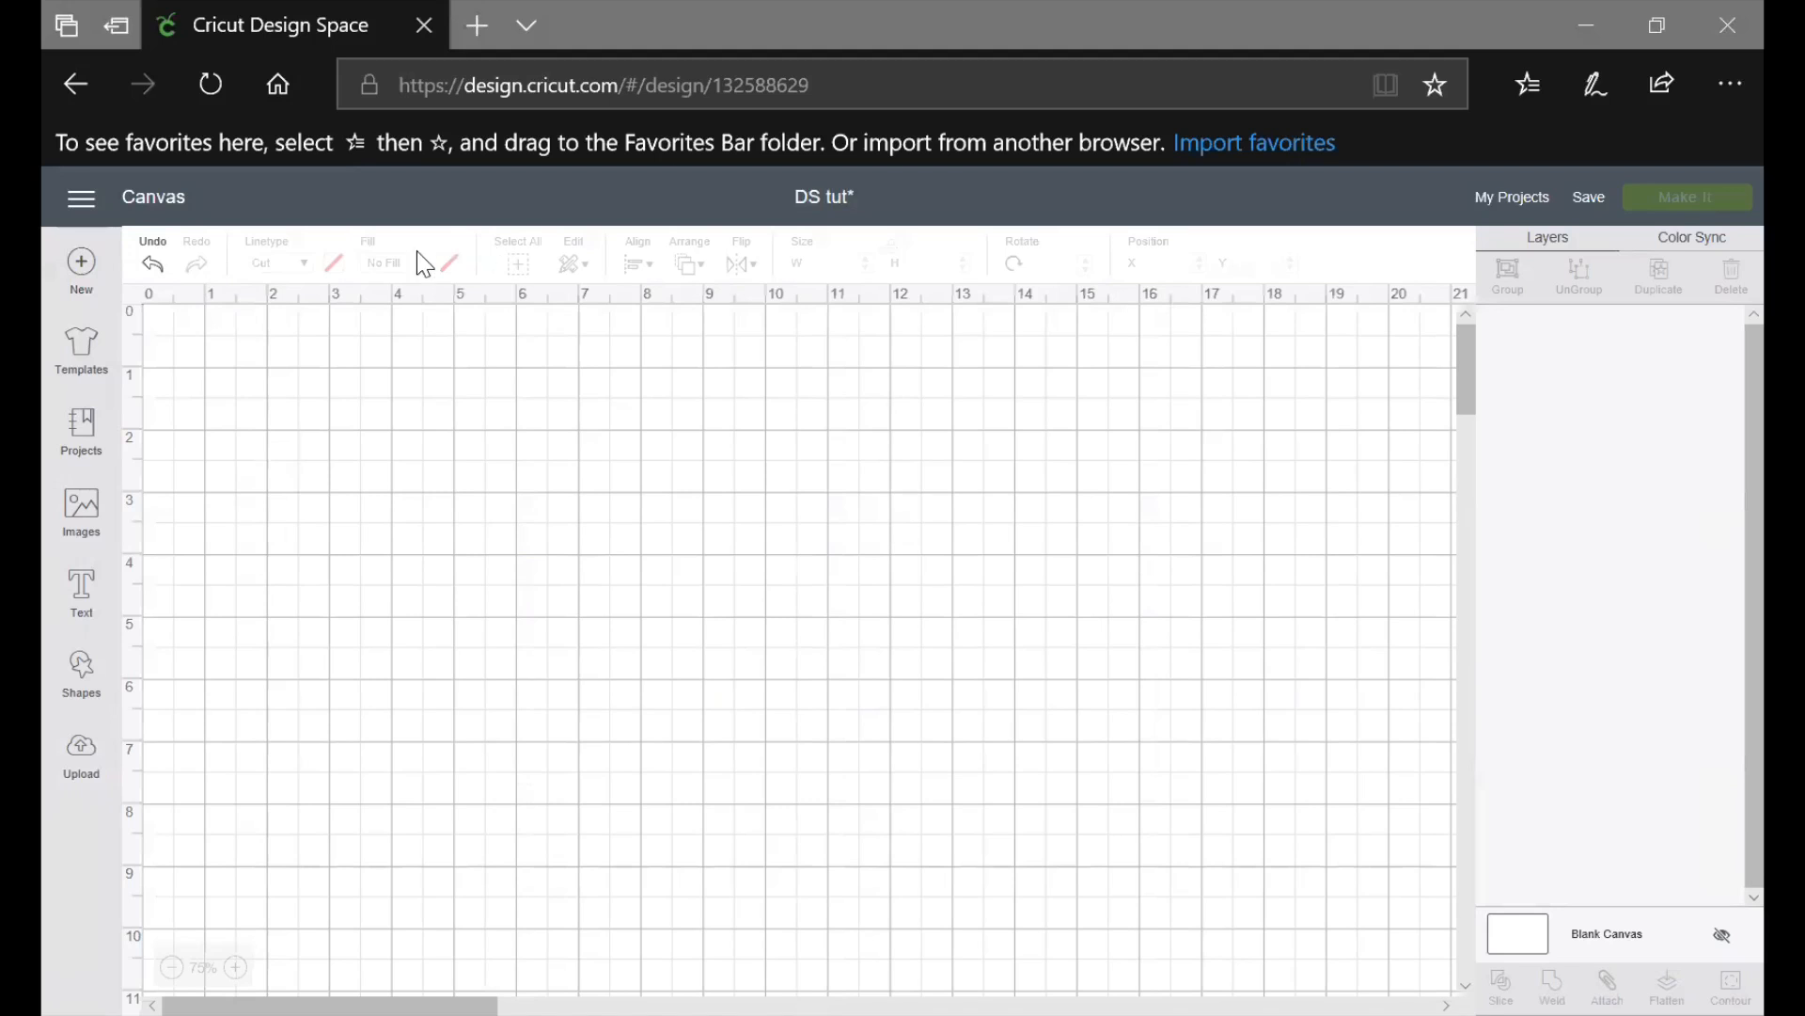
# Undo the heart's deletion, move it to about X 3.445, Y 2.482, and shrink it to about 5.47 × 5.17 inches
pyautogui.click(157, 270)
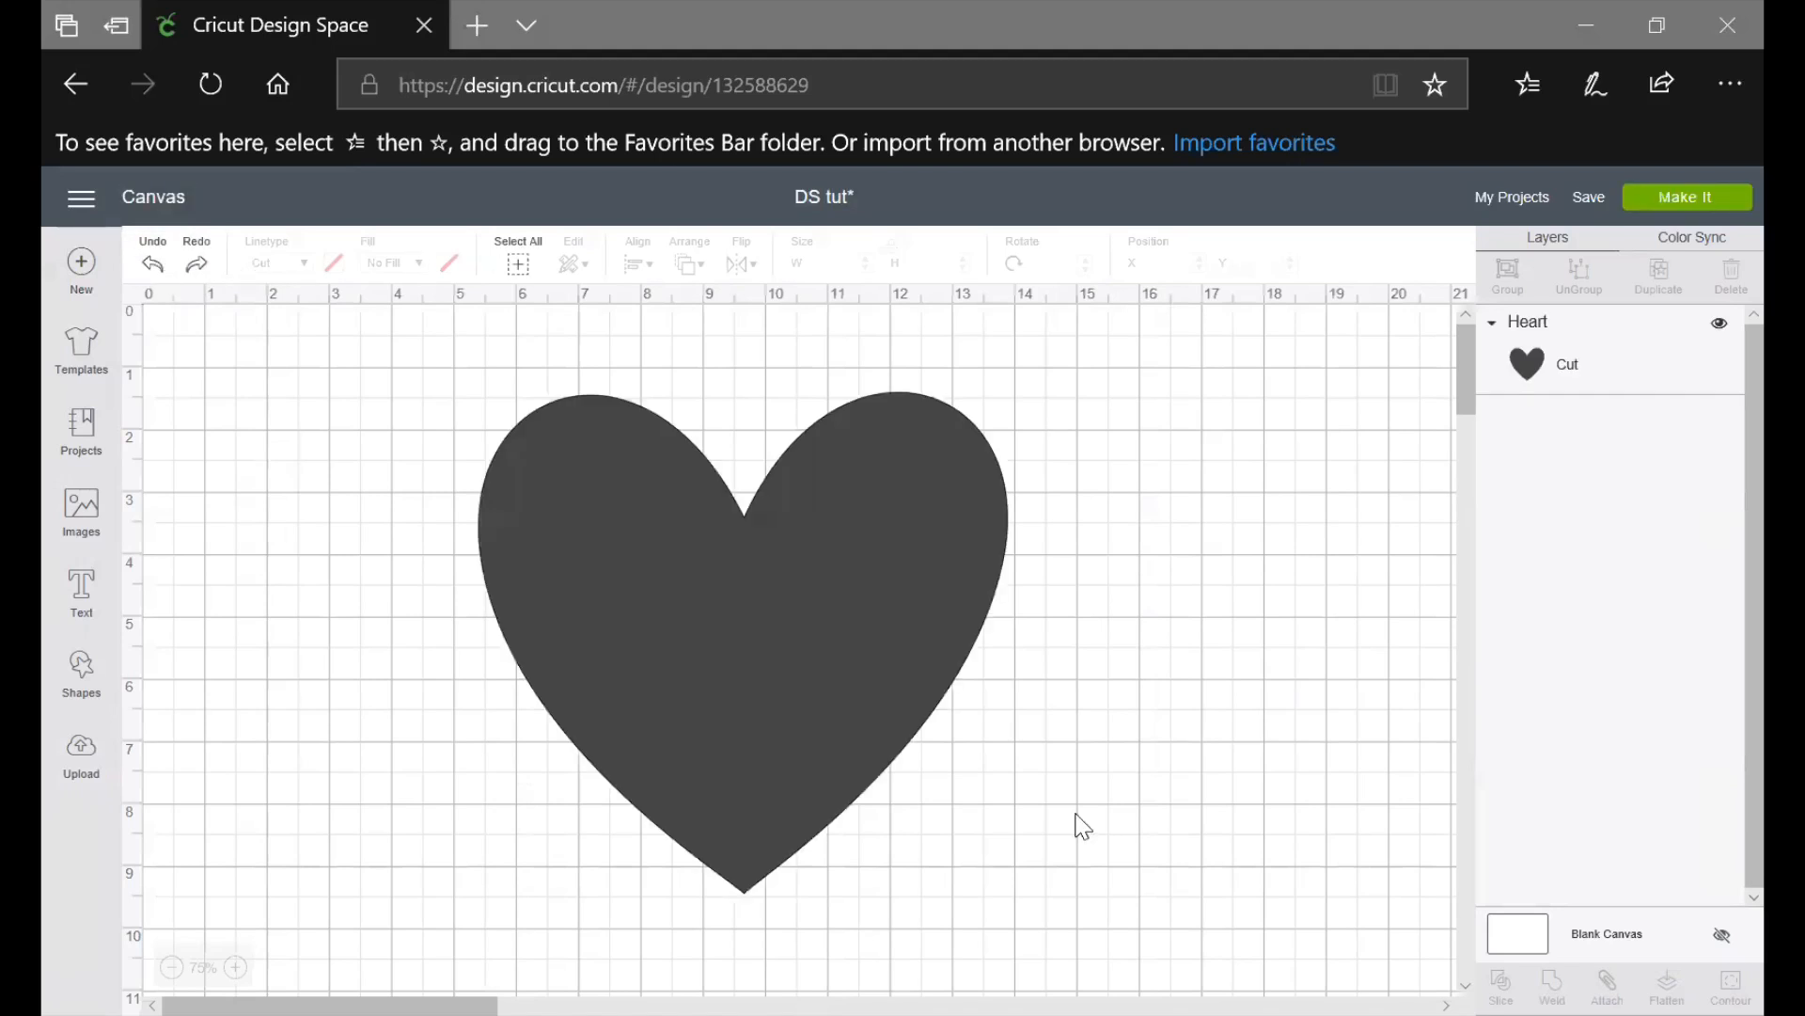
pyautogui.moveTo(733, 638); pyautogui.dragTo(602, 720)
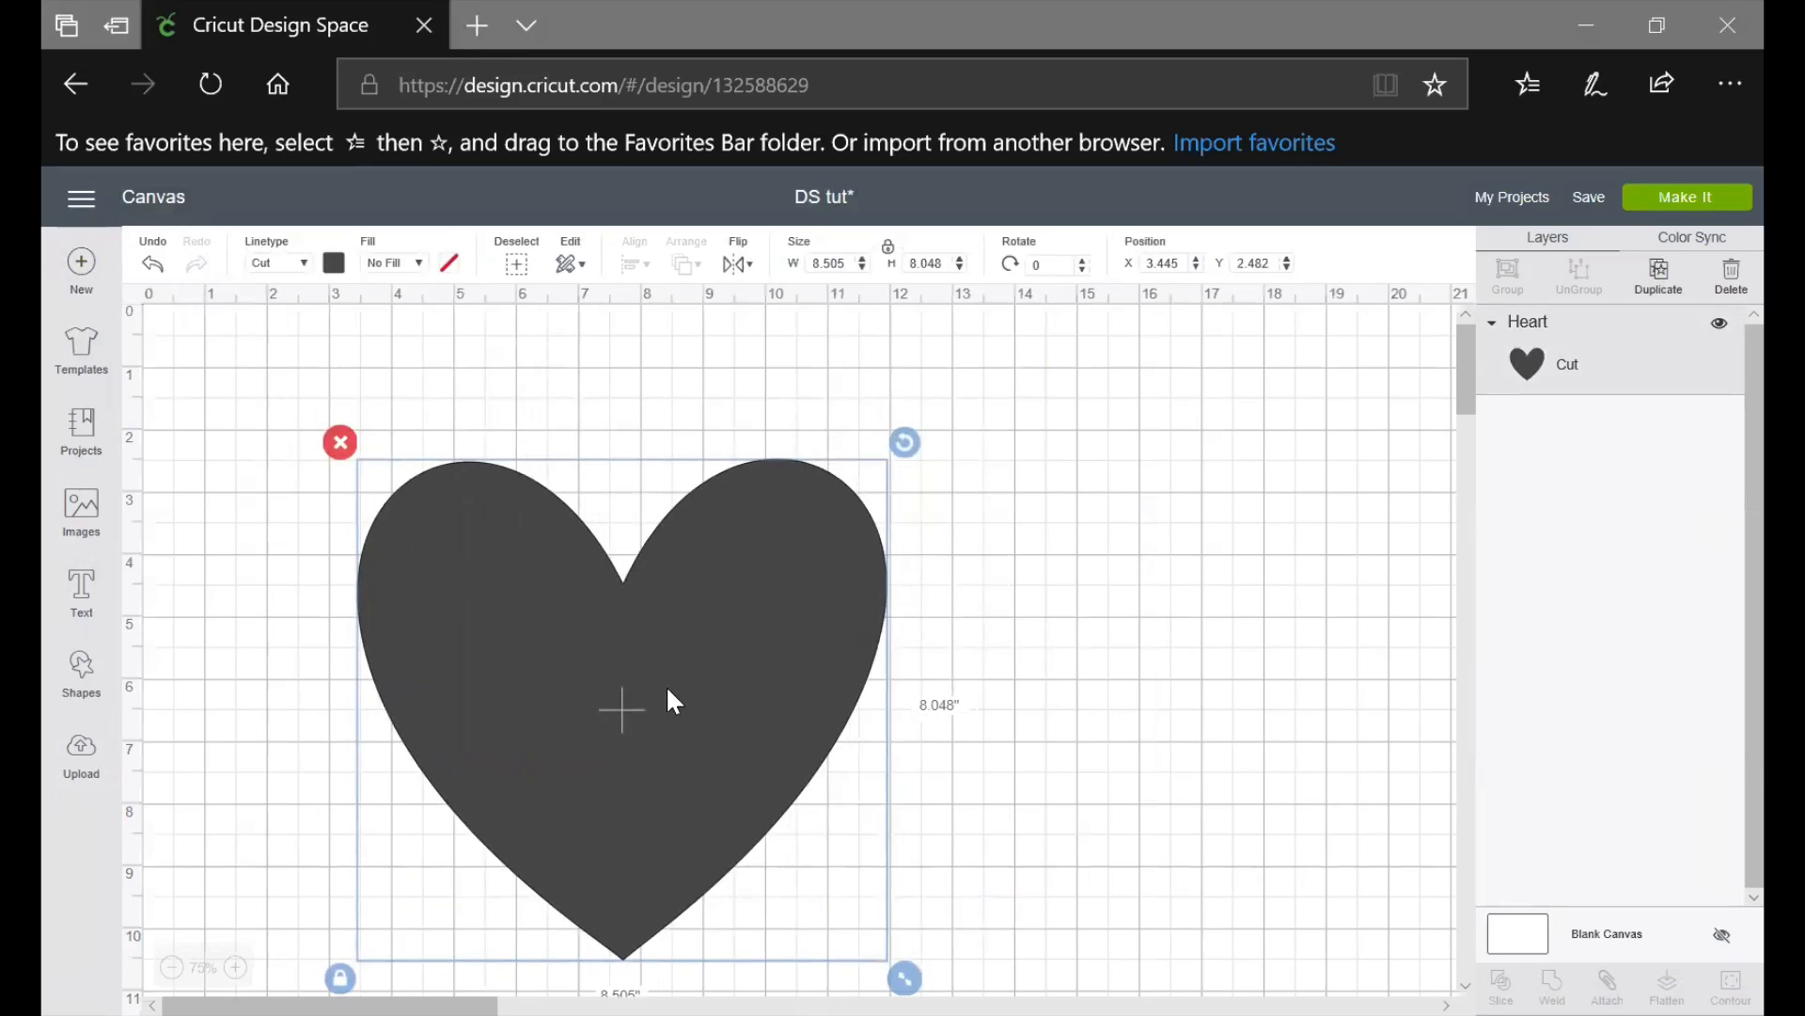
pyautogui.moveTo(905, 978); pyautogui.dragTo(715, 799)
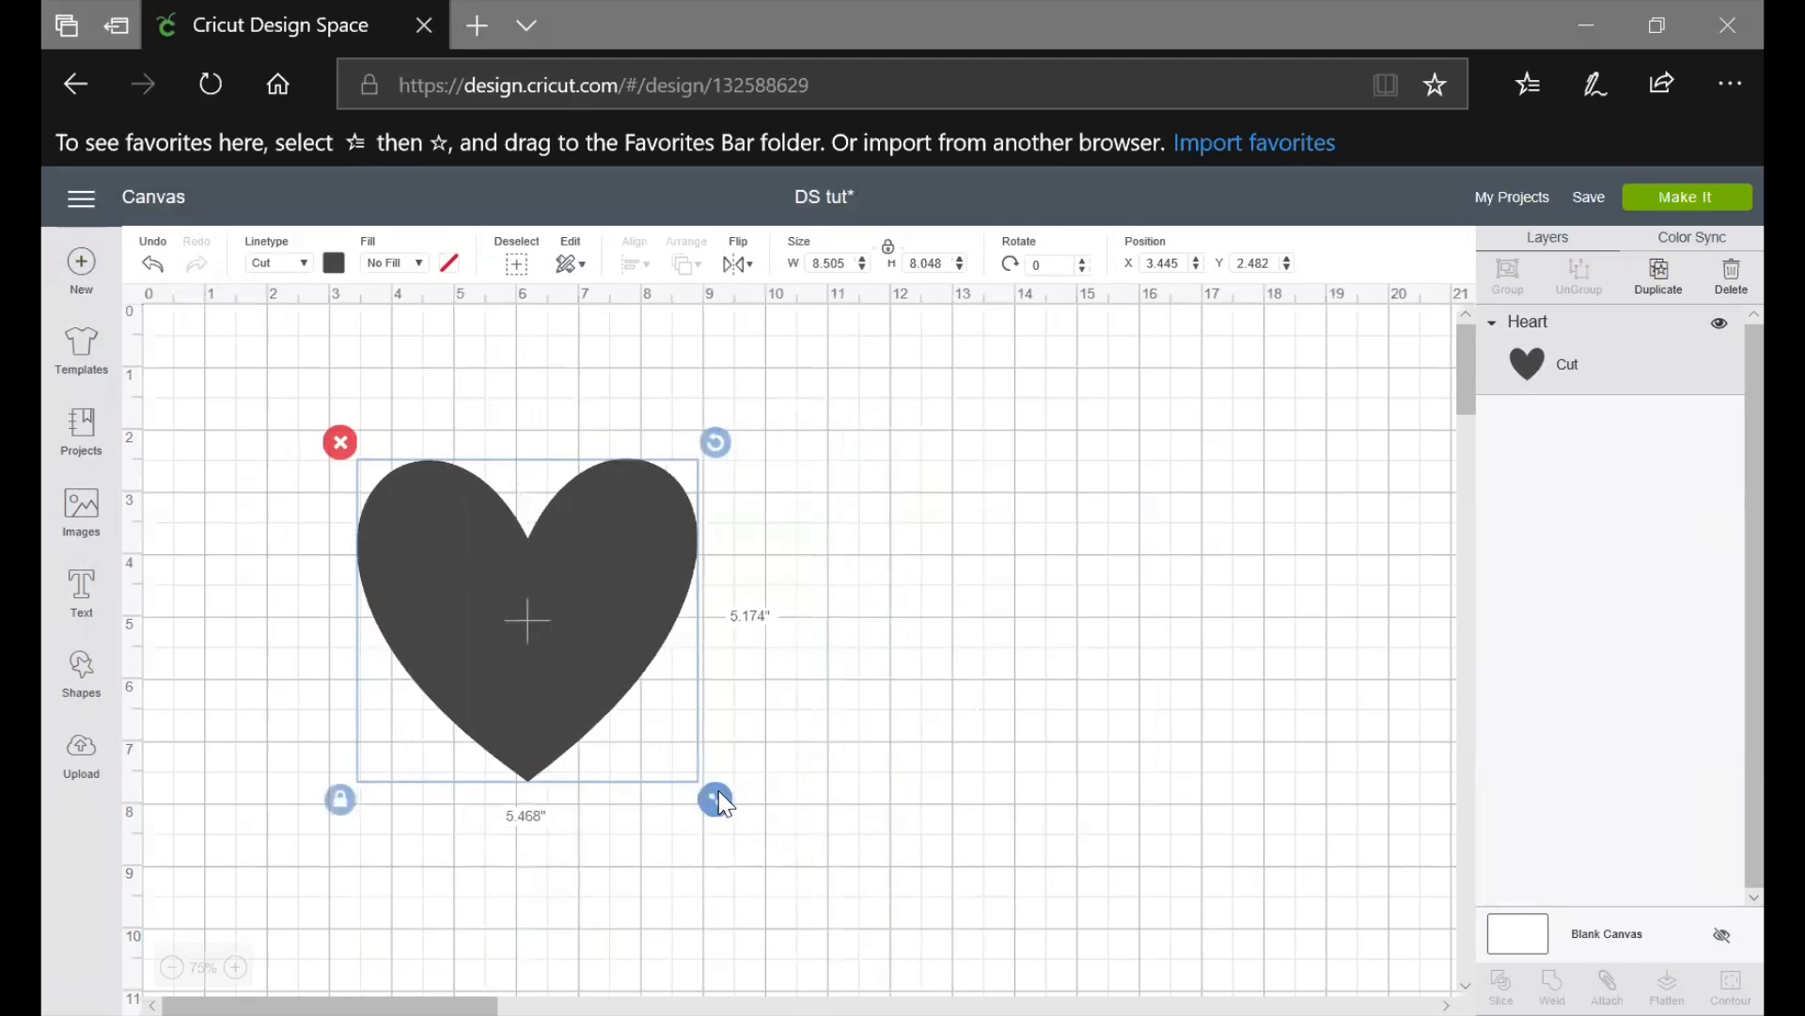
# Undo and redo the heart's resizing, and move the heart to about X 5.611, Y 2.667
pyautogui.click(152, 266)
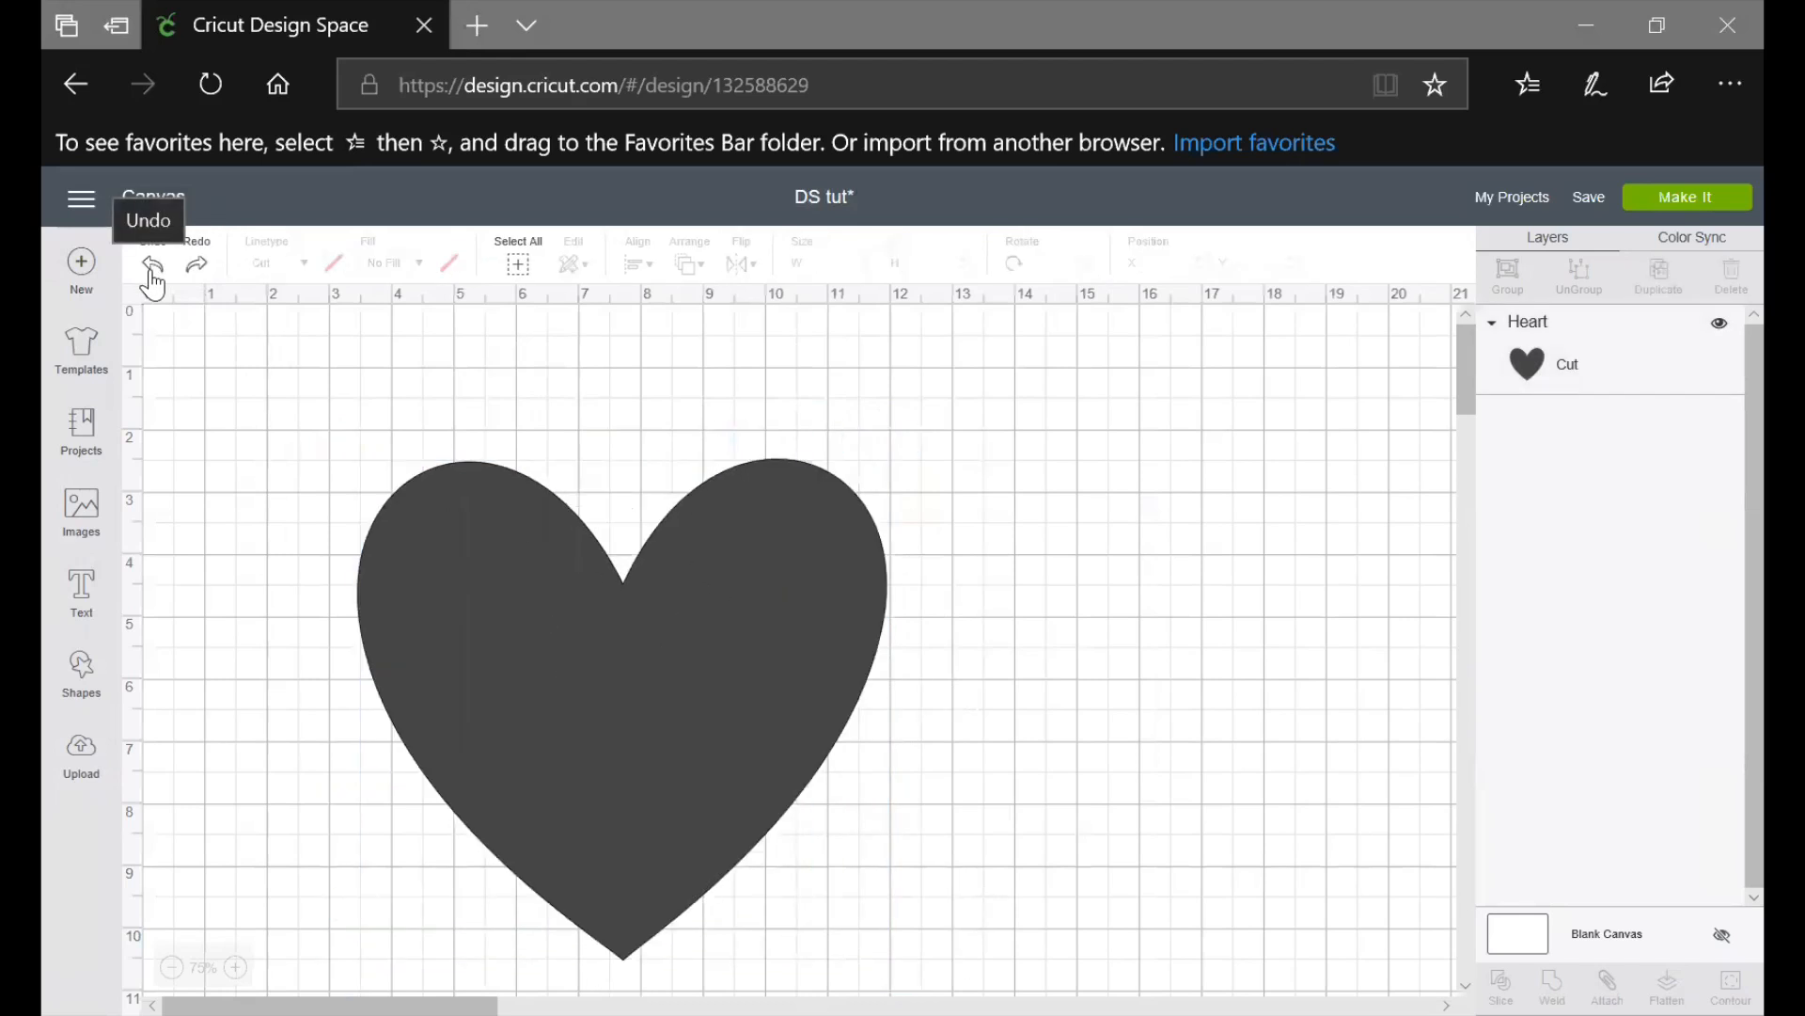
pyautogui.click(196, 266)
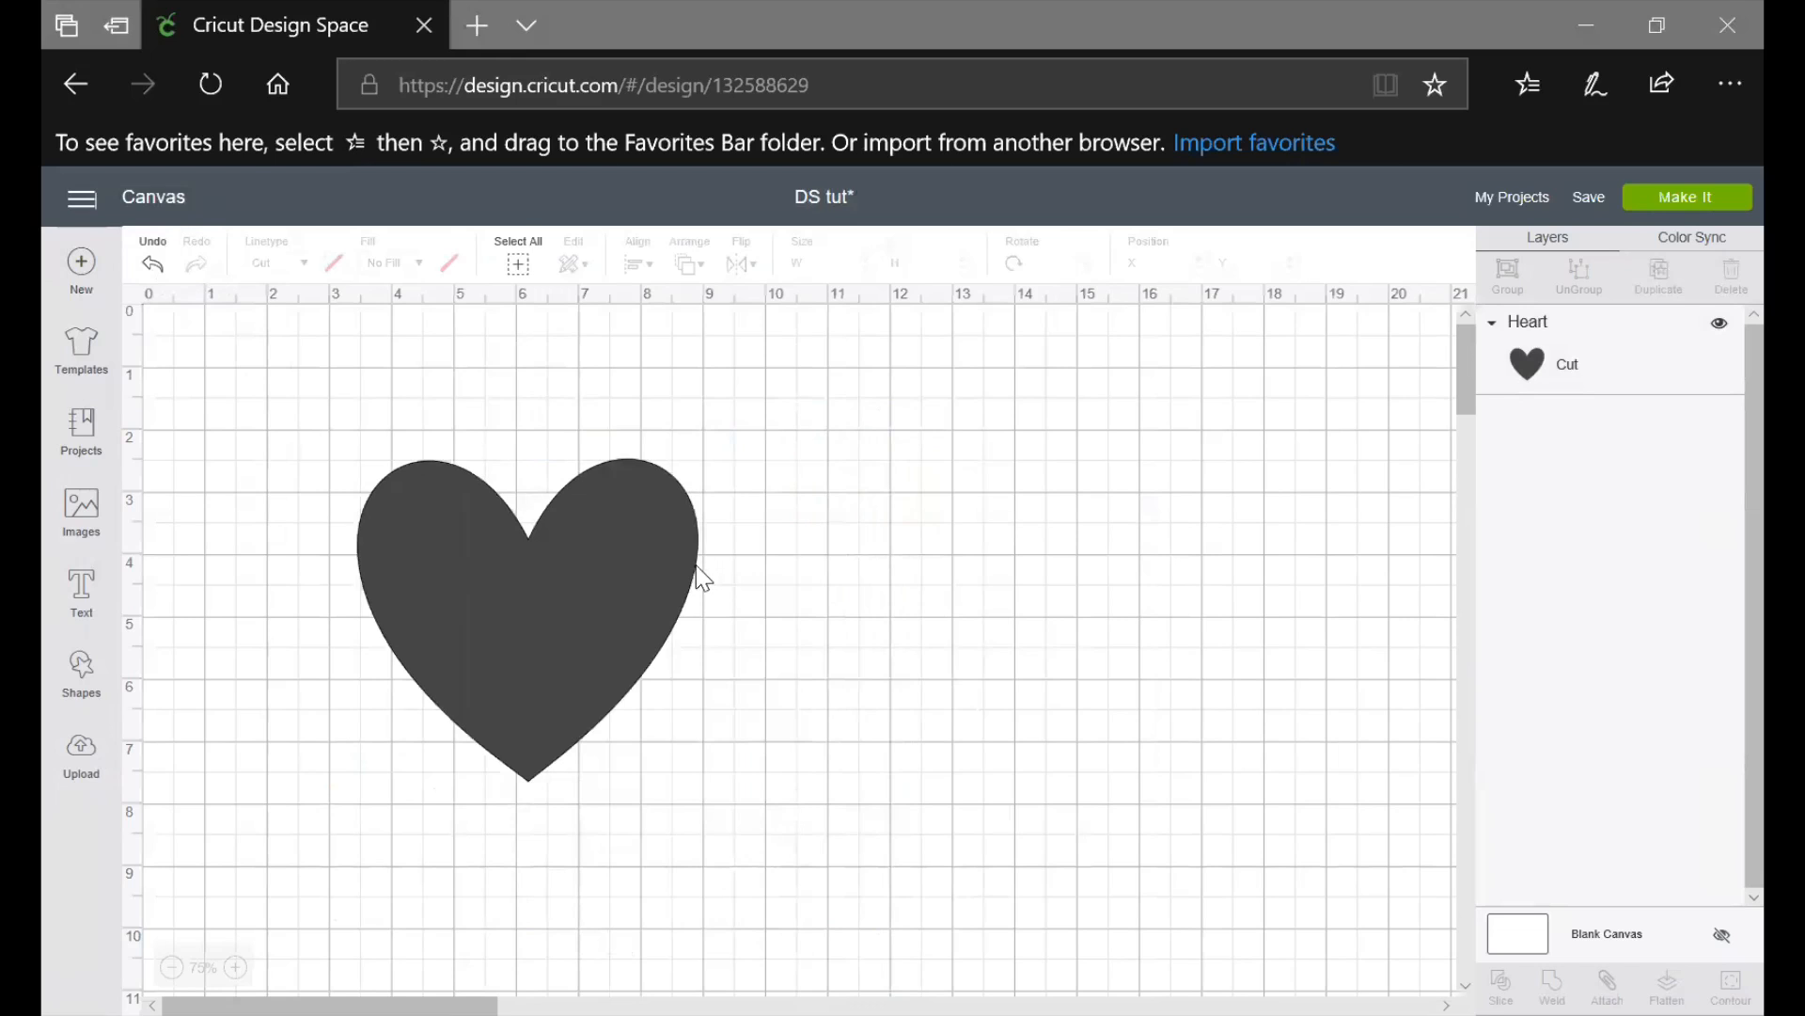
pyautogui.moveTo(555, 597); pyautogui.dragTo(692, 612)
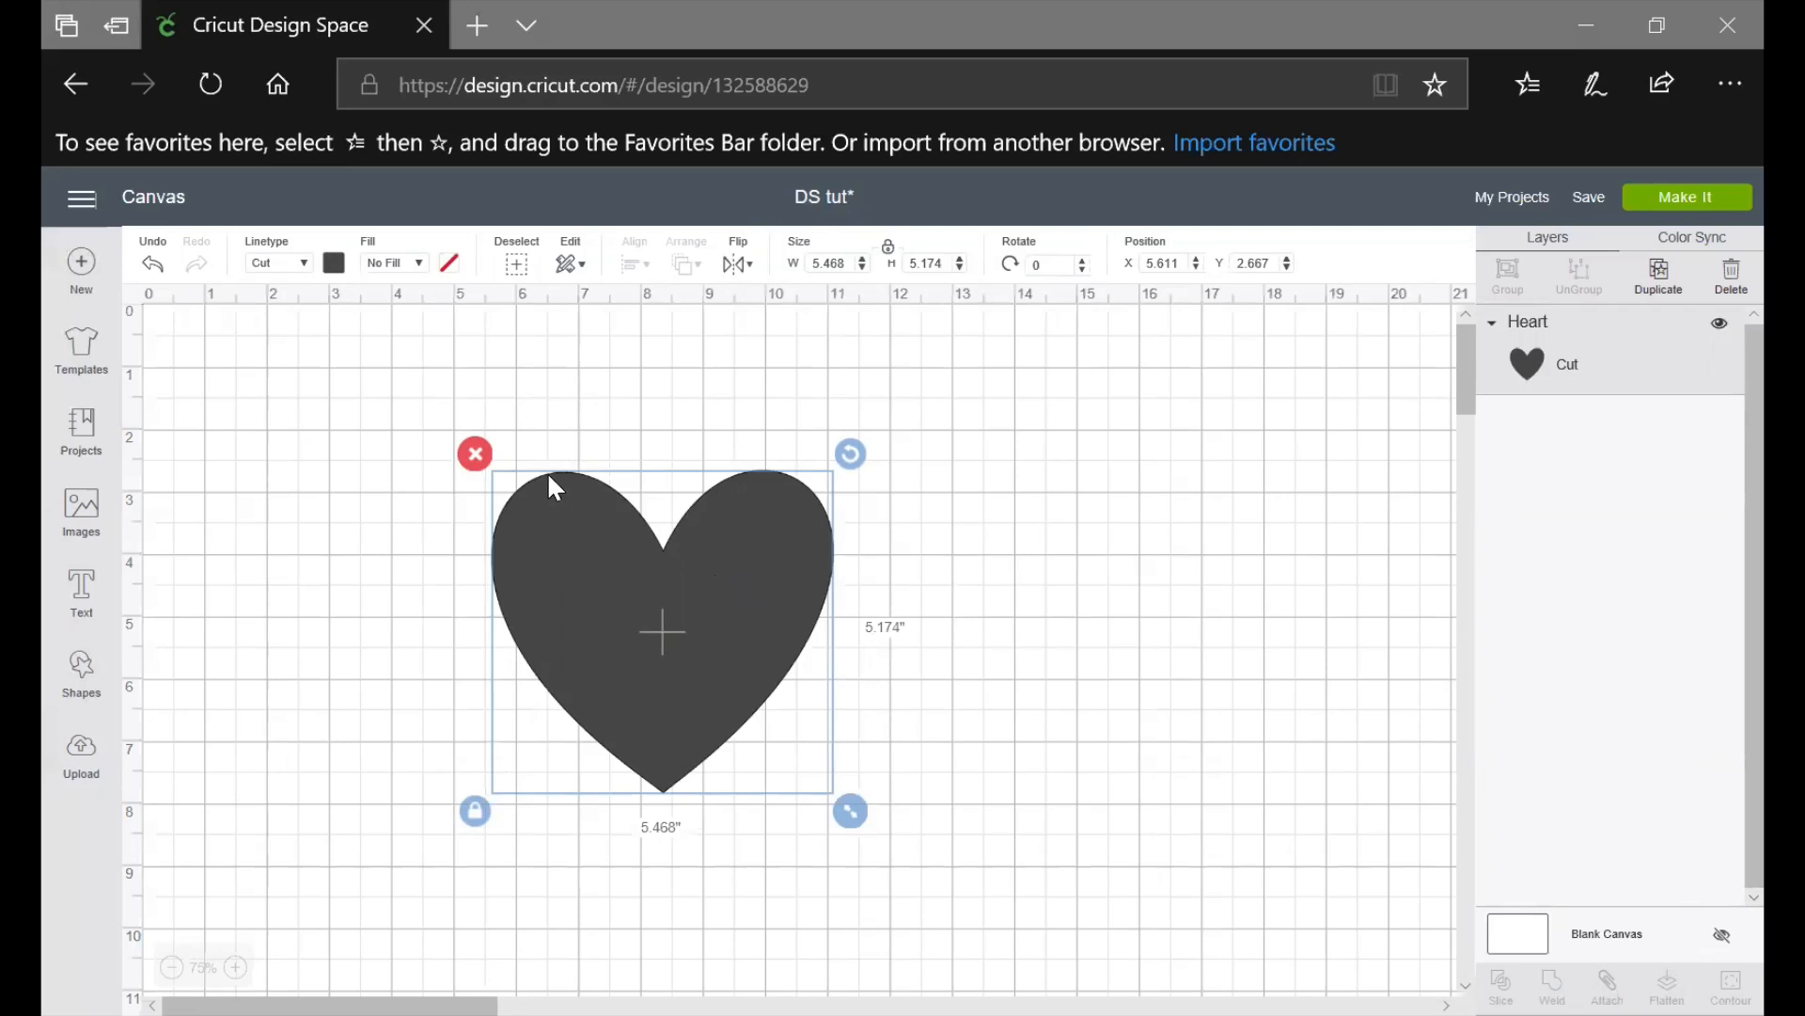
# Switch the heart's linetype to Draw and Score, and return it to Cut
pyautogui.click(310, 270)
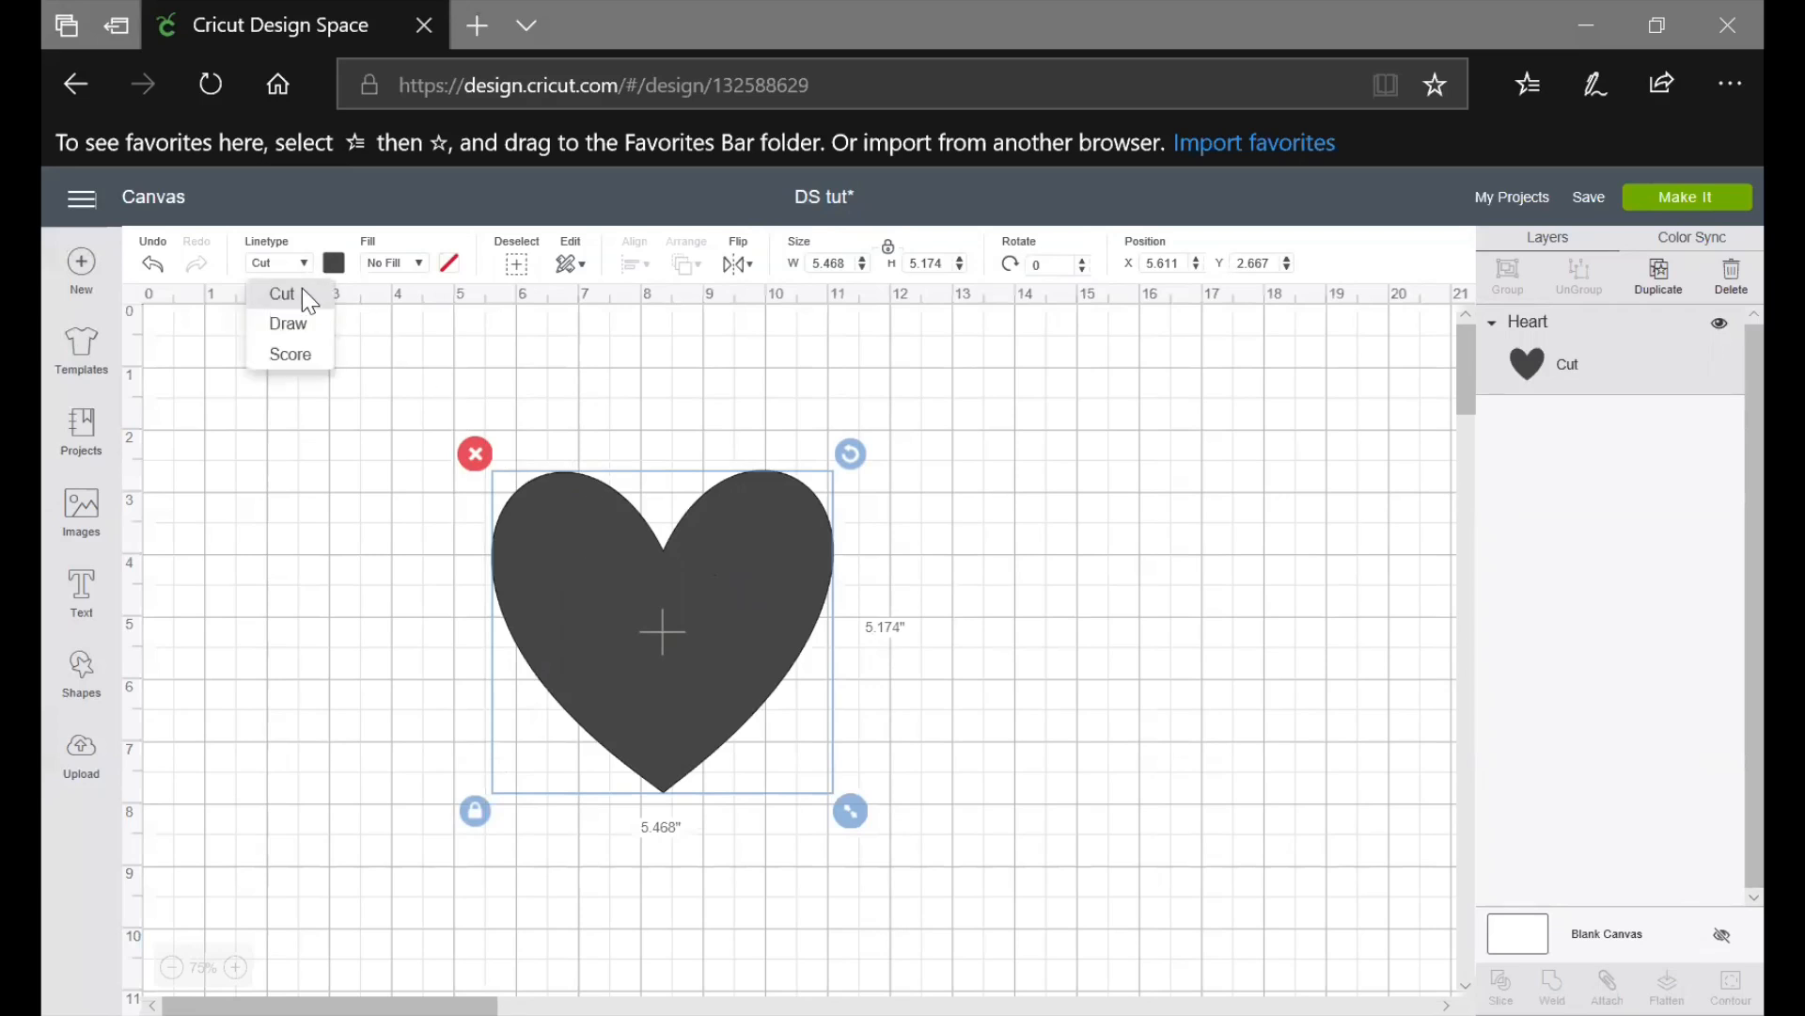
pyautogui.click(288, 323)
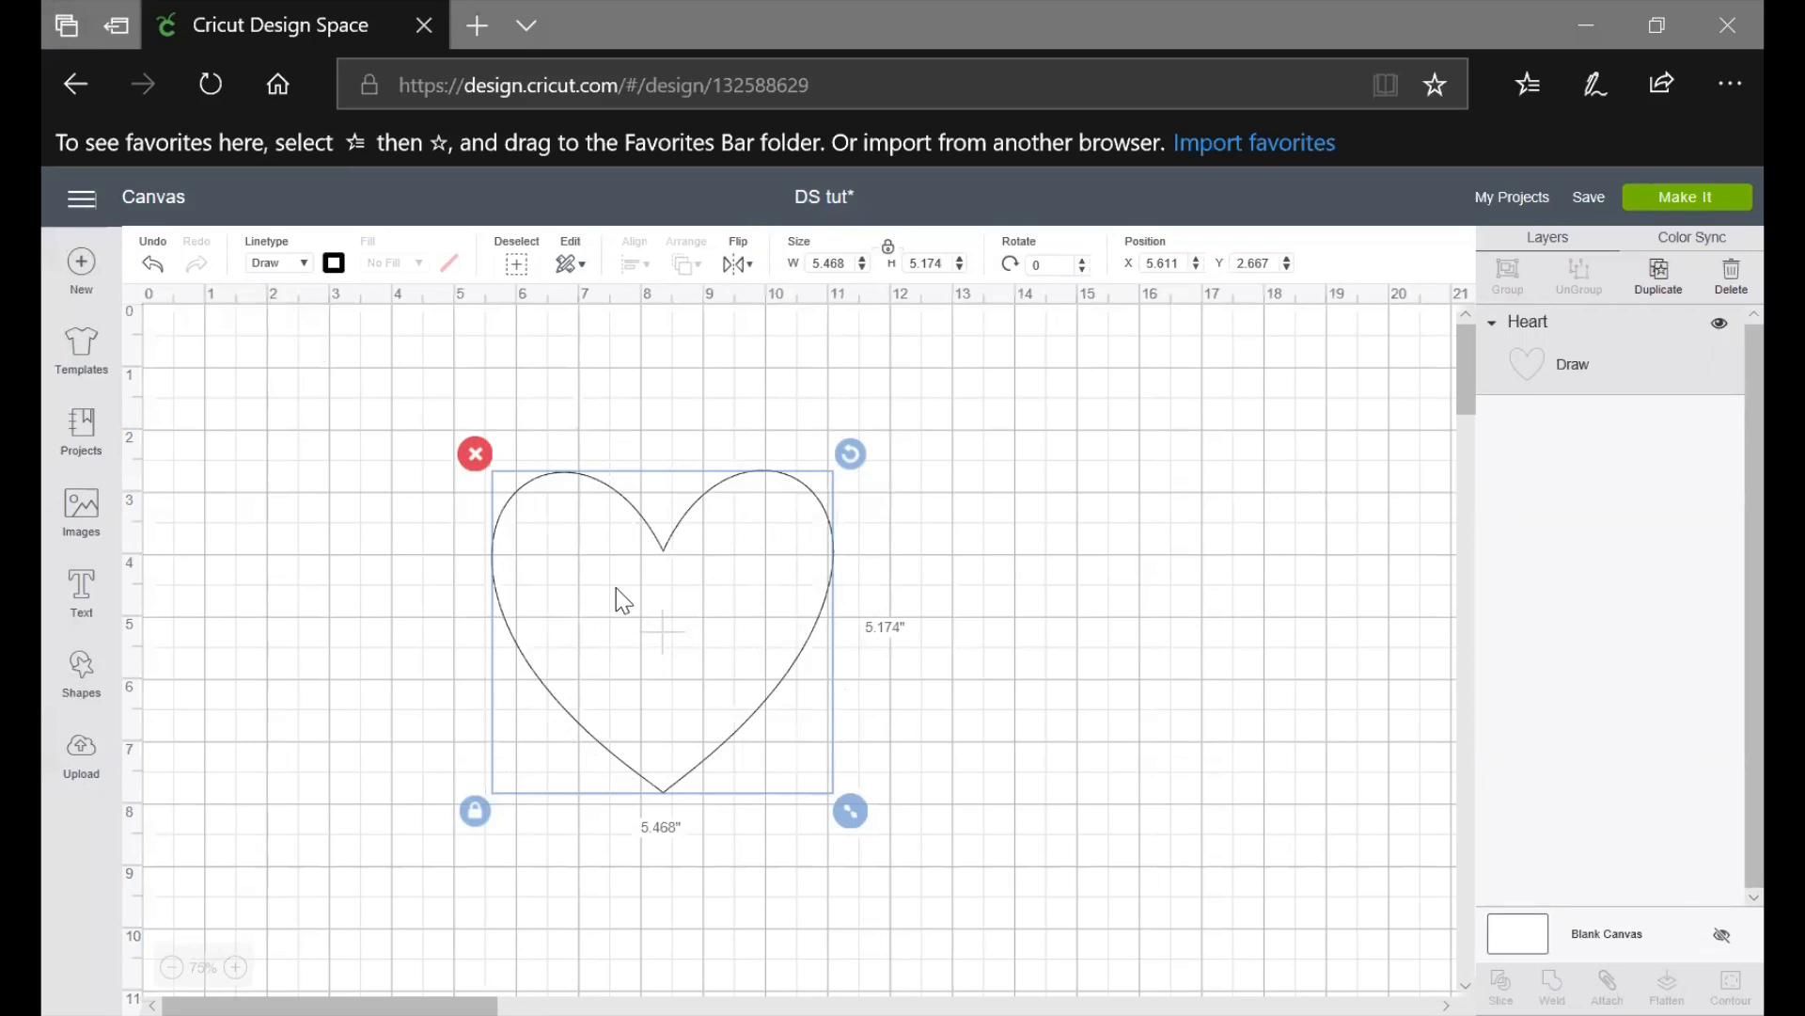
pyautogui.click(302, 264)
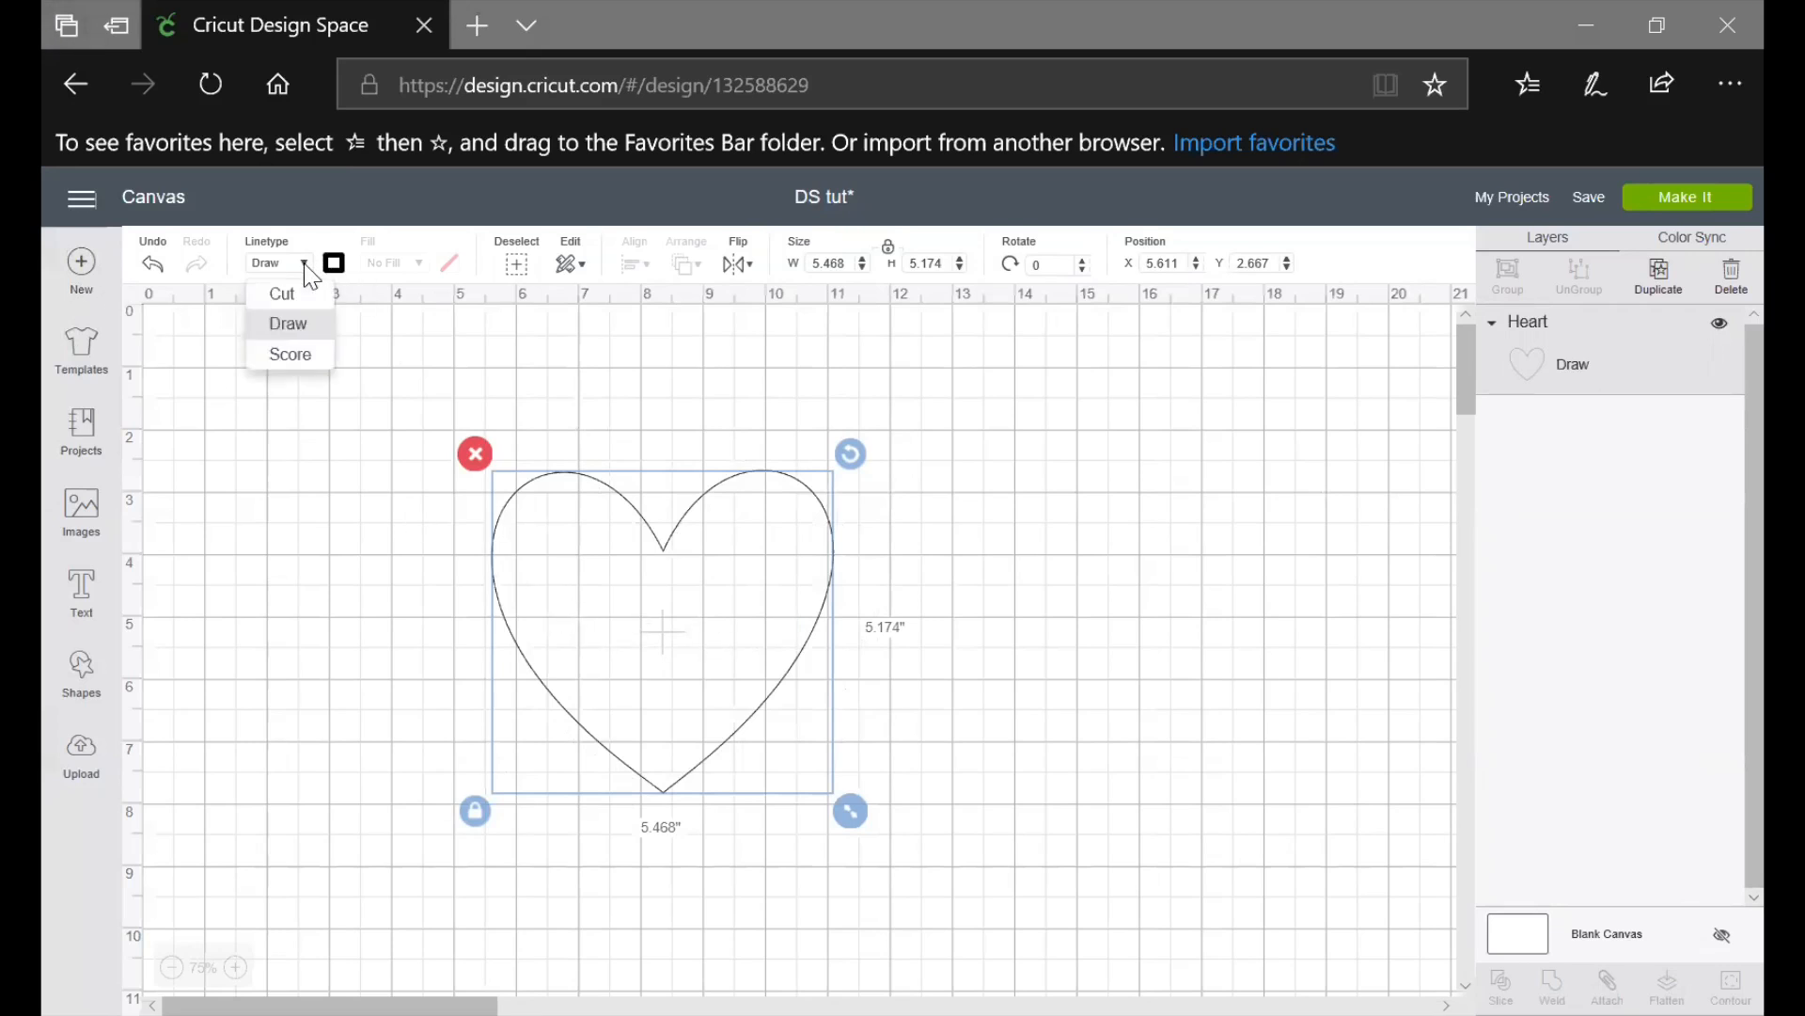
pyautogui.click(298, 366)
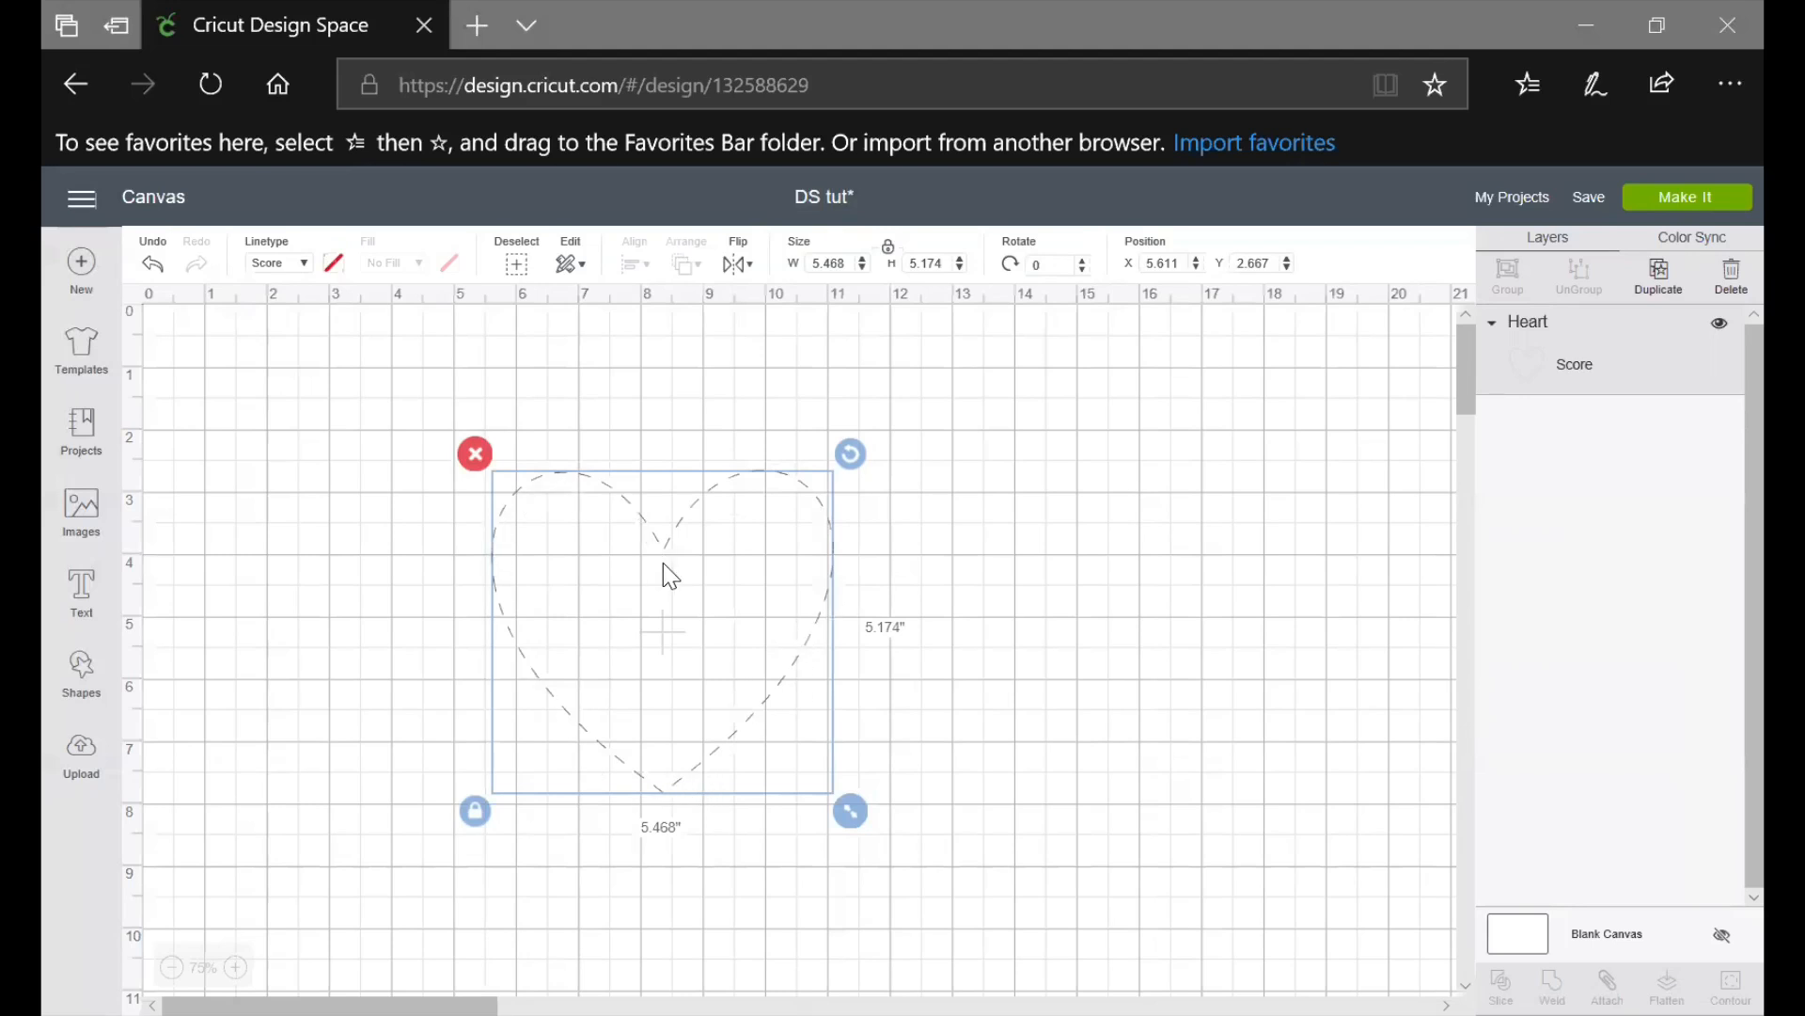
pyautogui.click(302, 263)
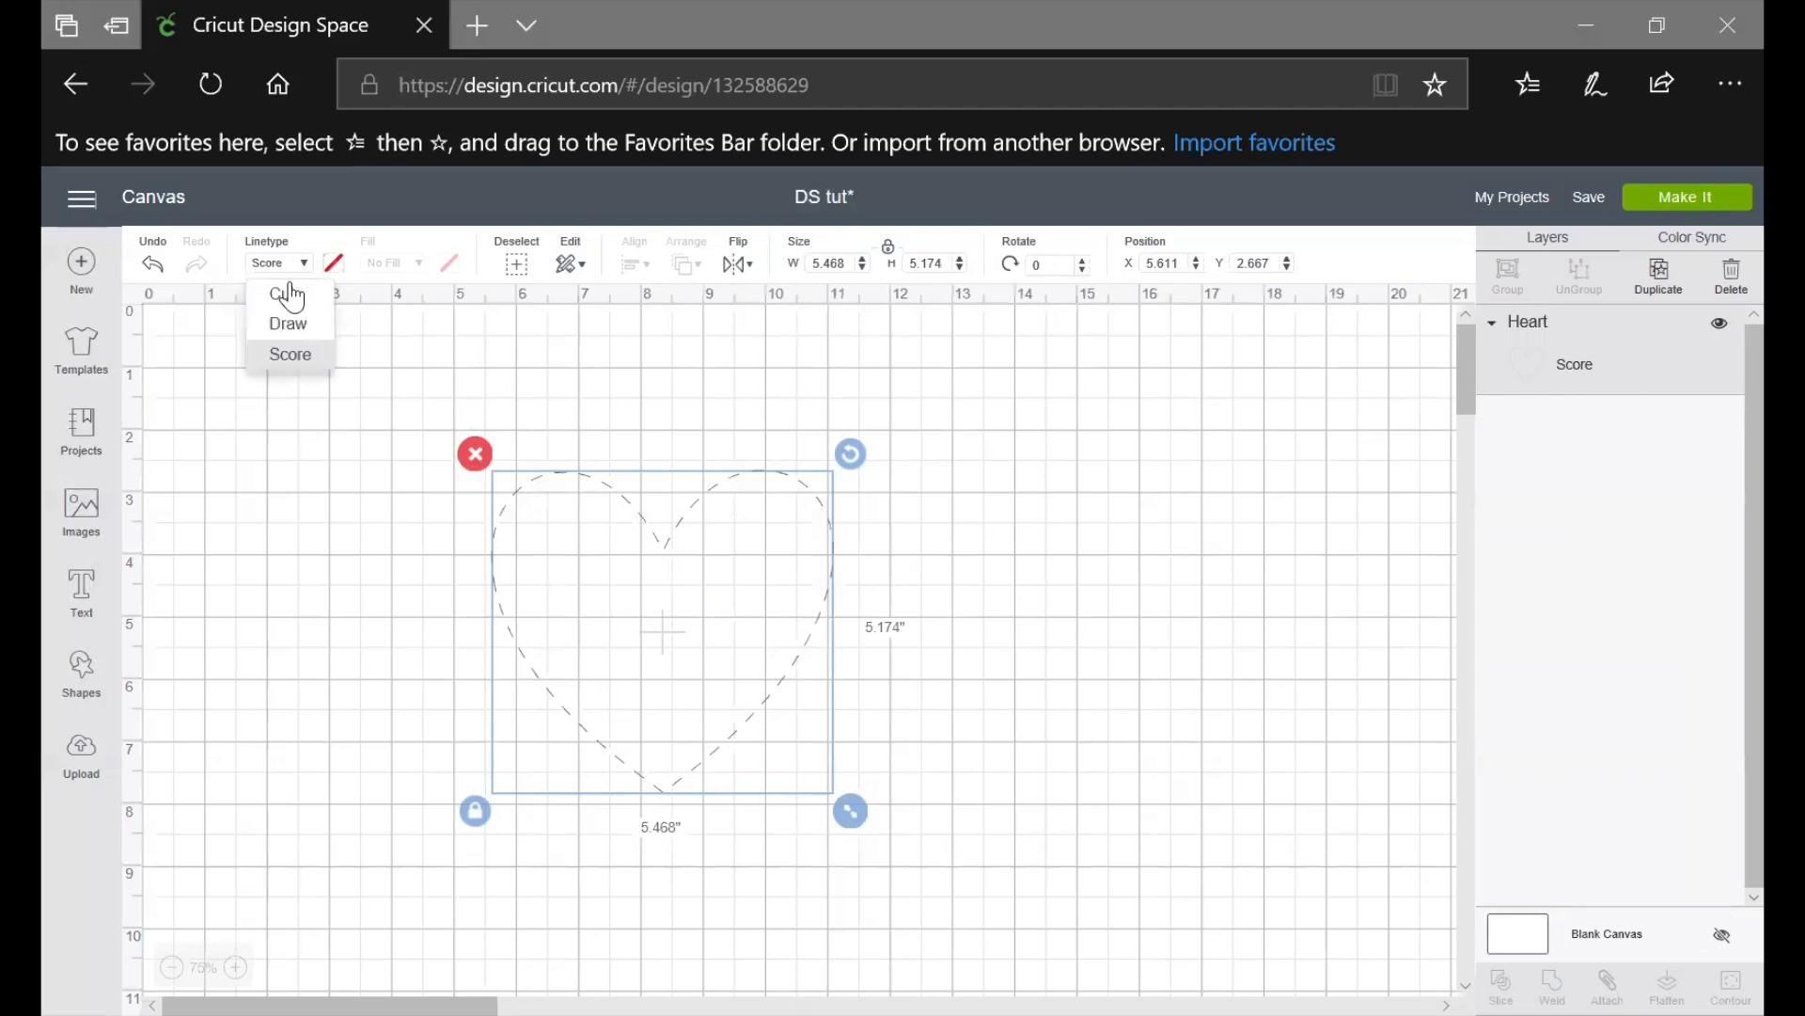
pyautogui.click(287, 295)
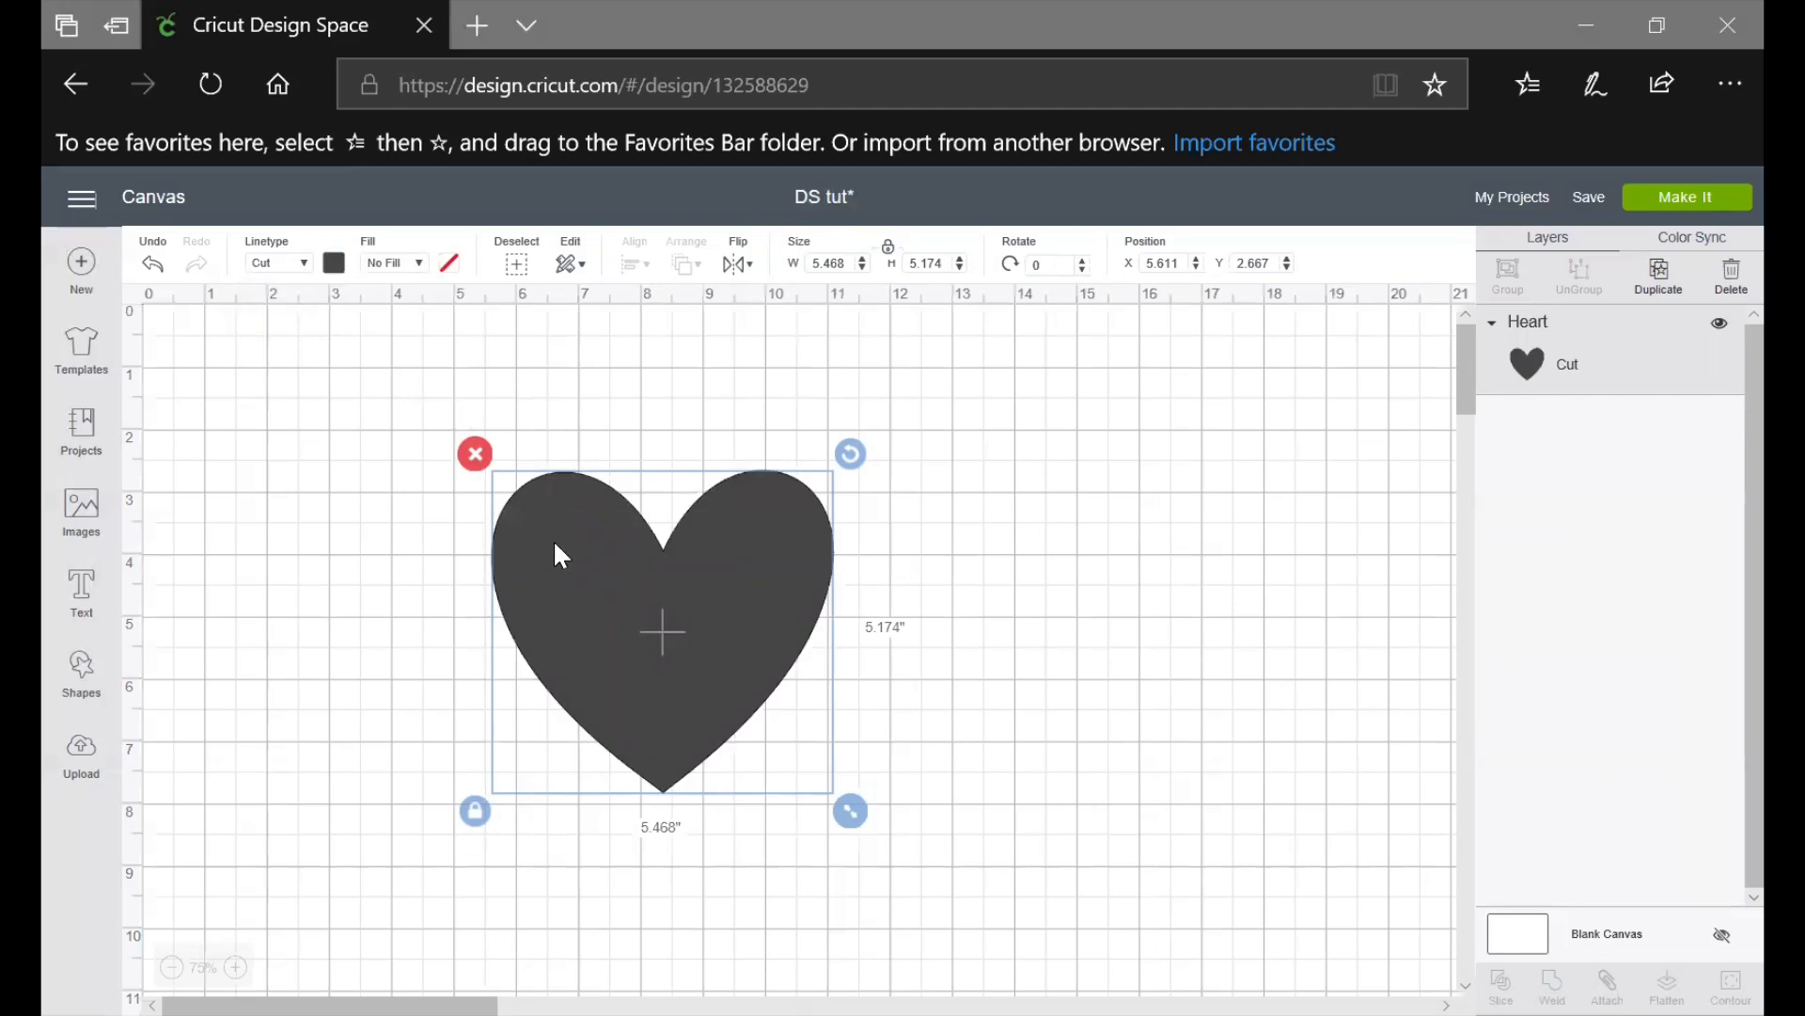
# Recolor the heart purple from the material colors and try several custom purple shades, ending on #6F1183
pyautogui.click(335, 263)
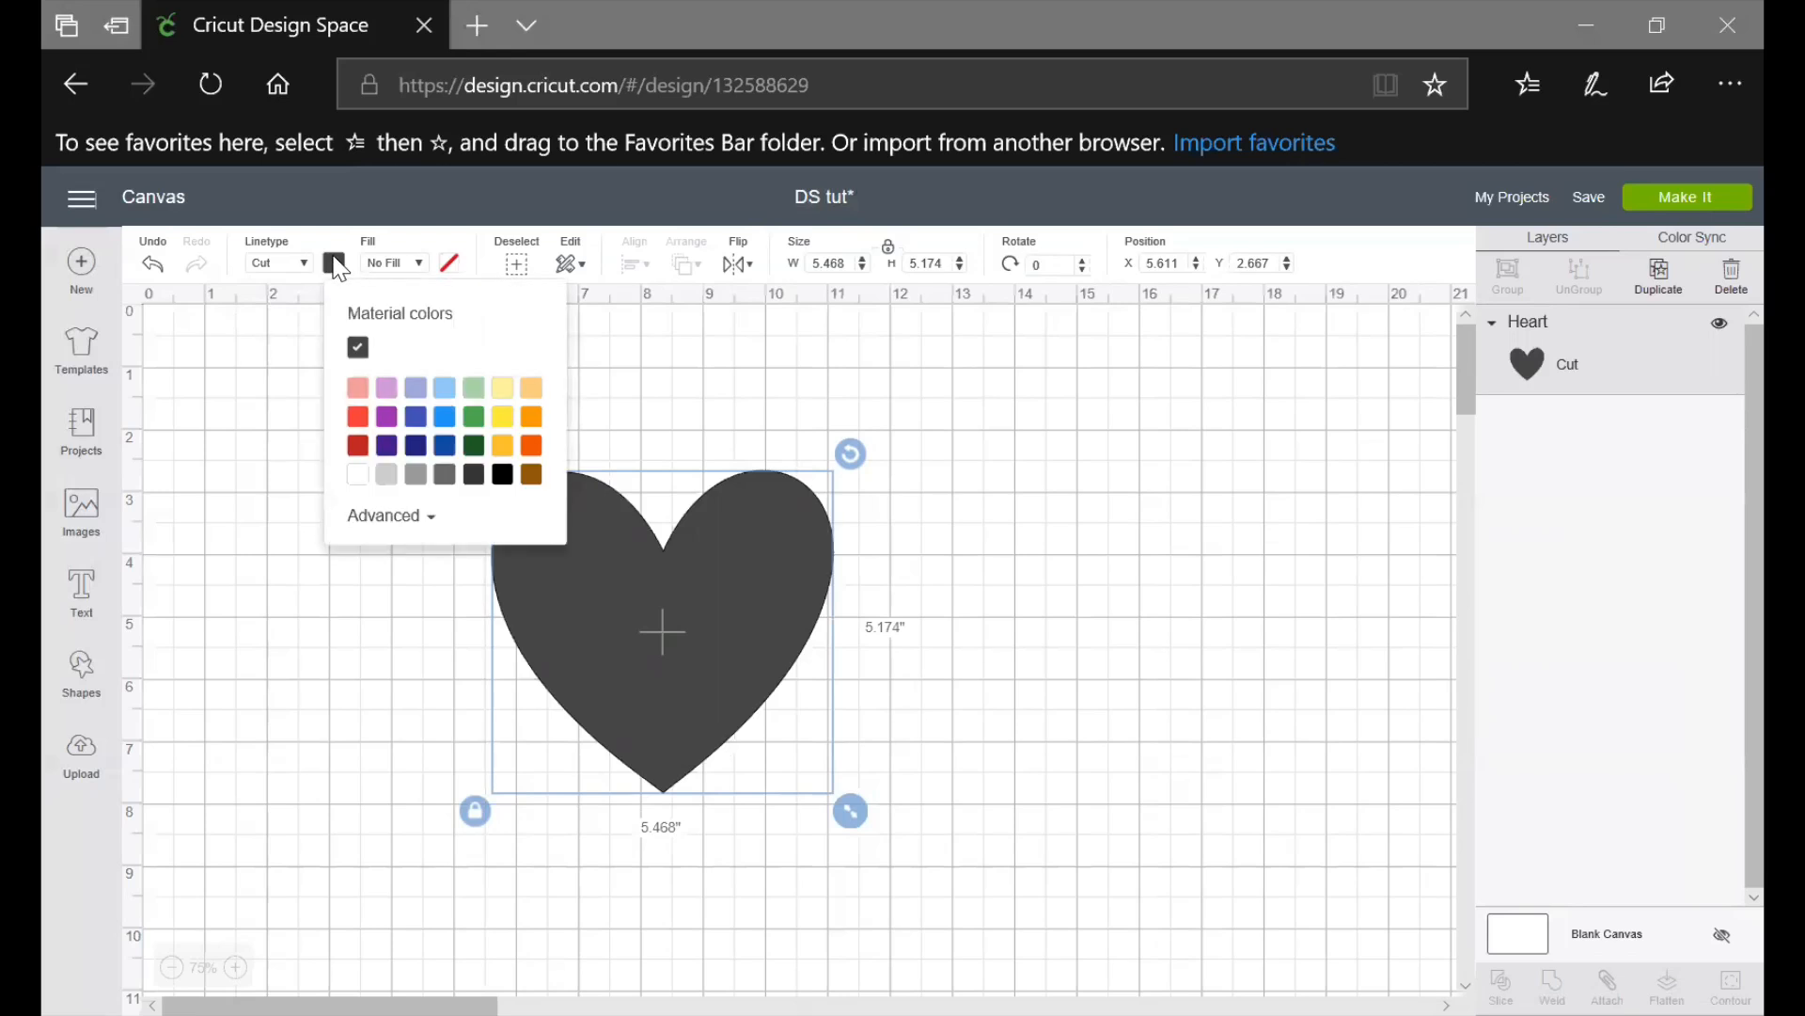
pyautogui.click(387, 417)
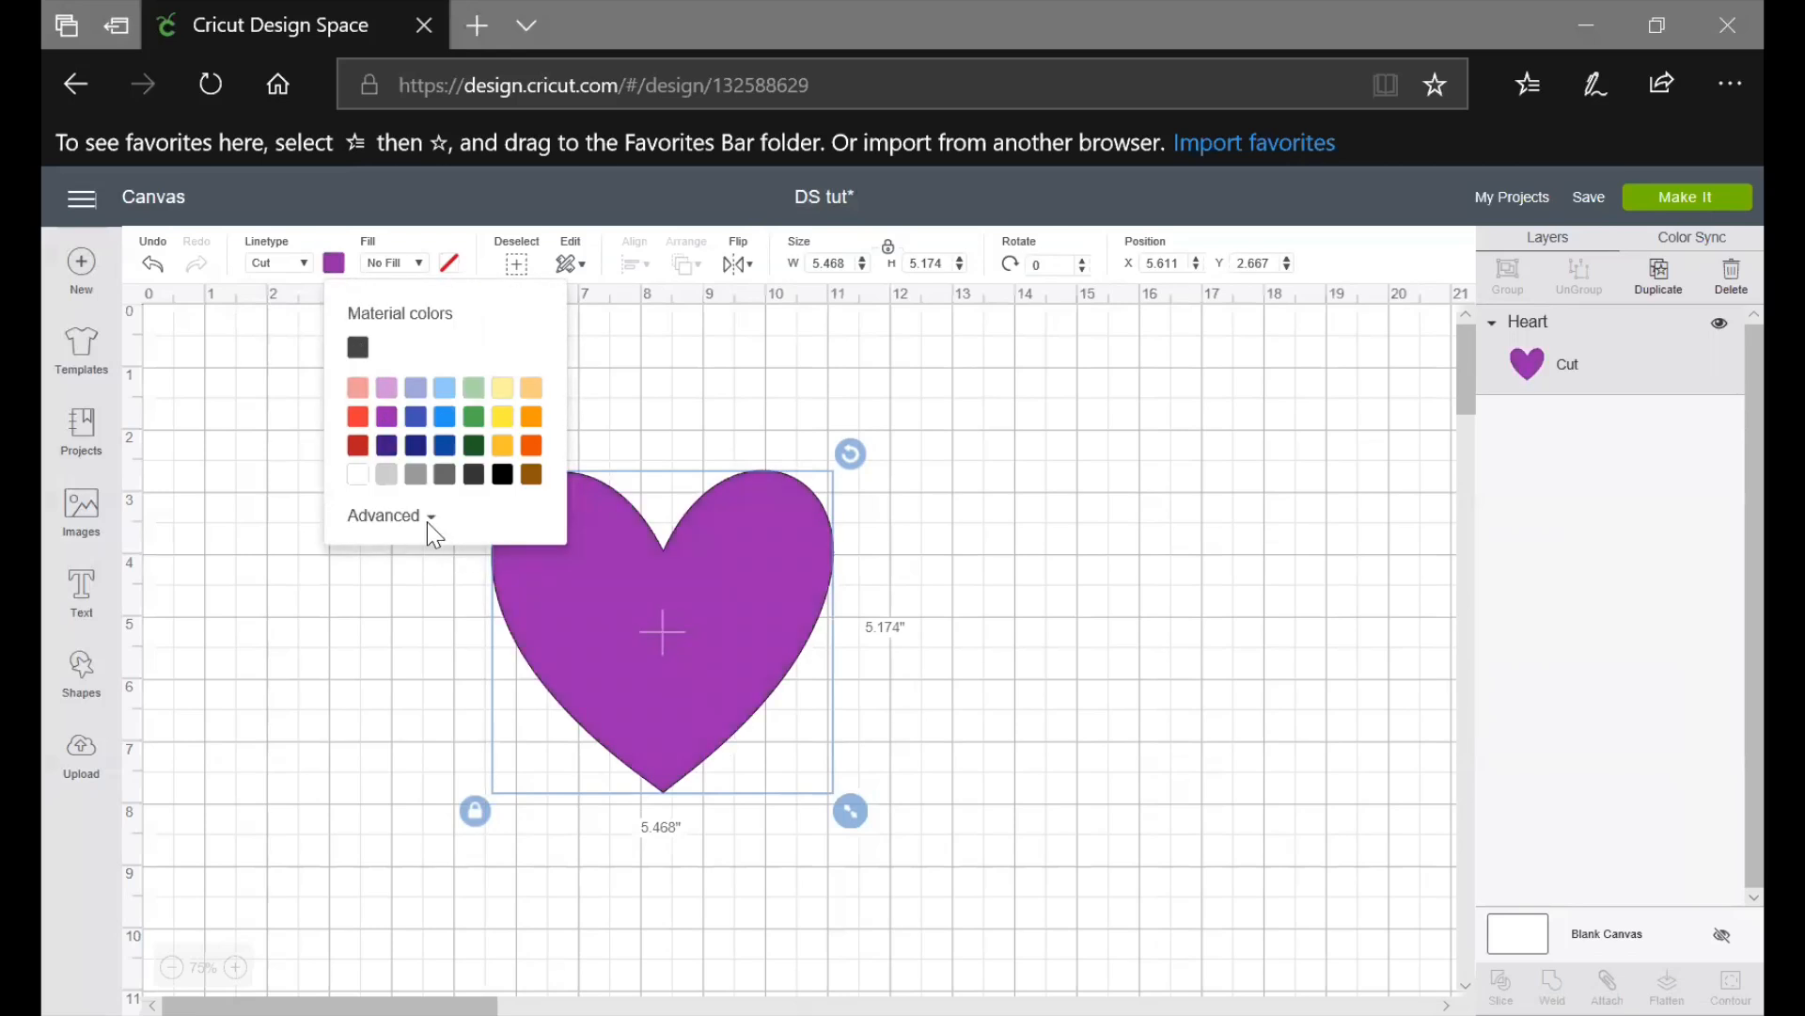
pyautogui.click(428, 517)
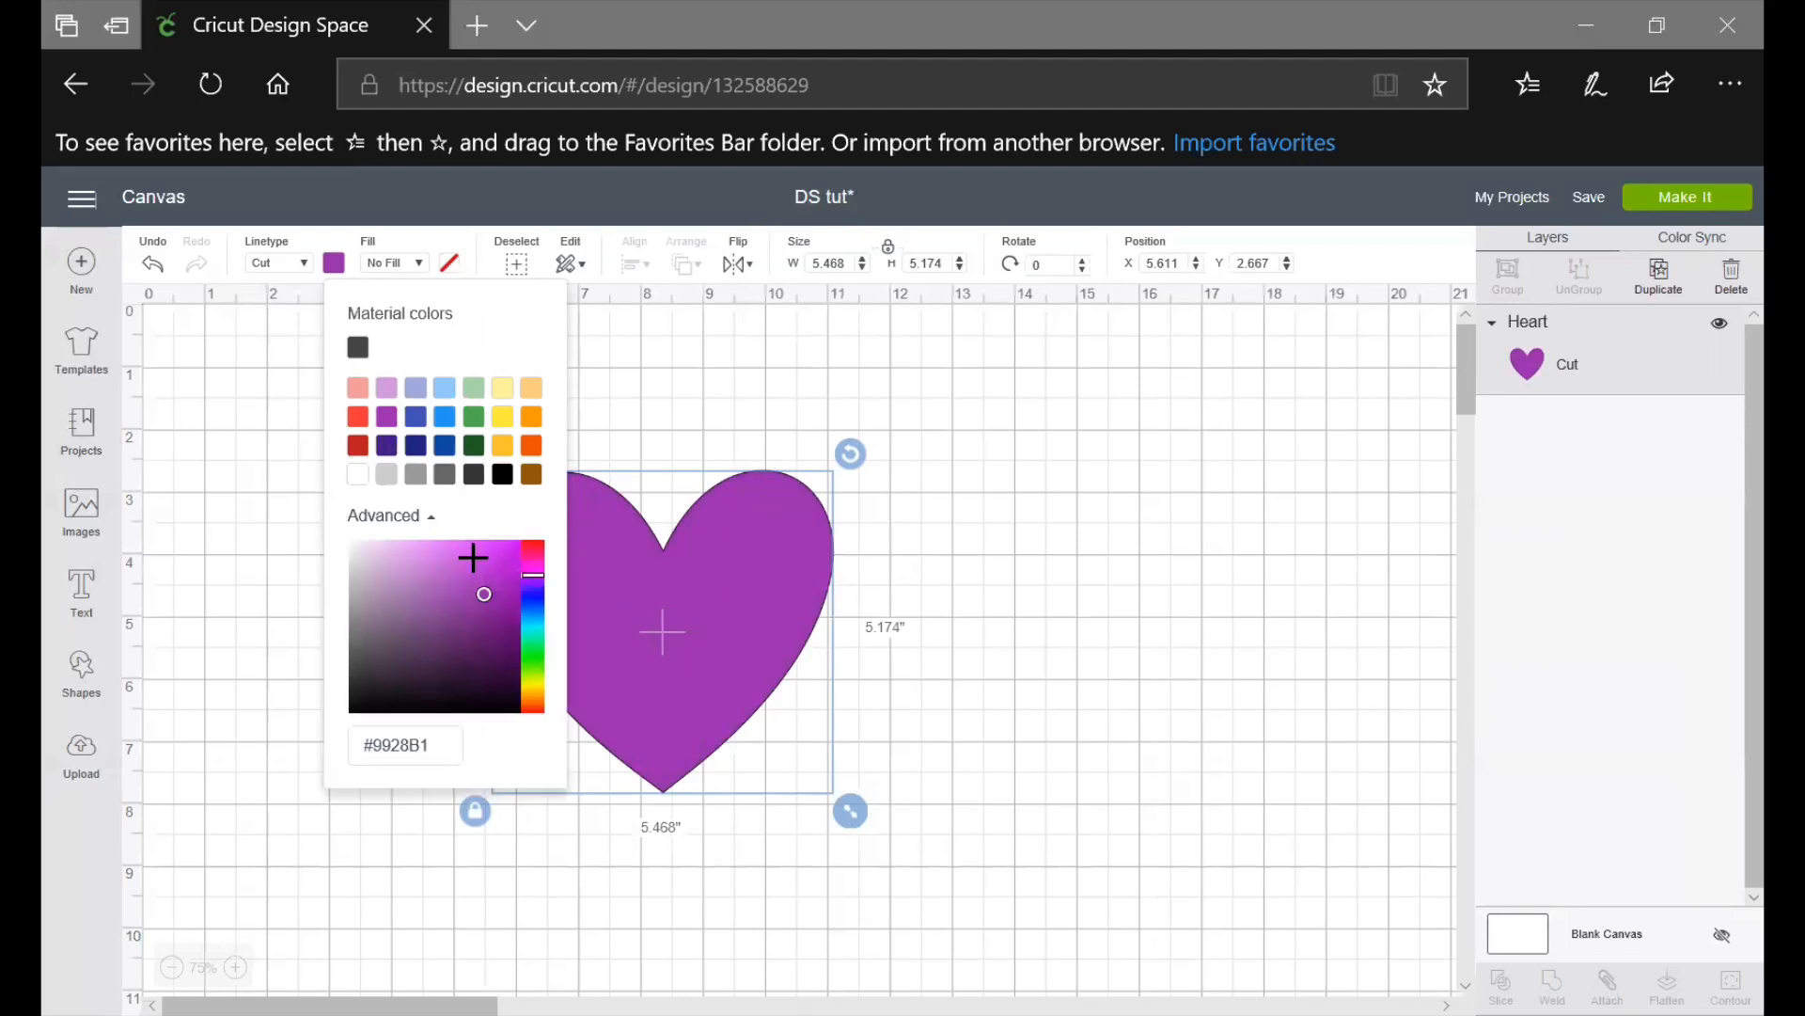
pyautogui.click(501, 559)
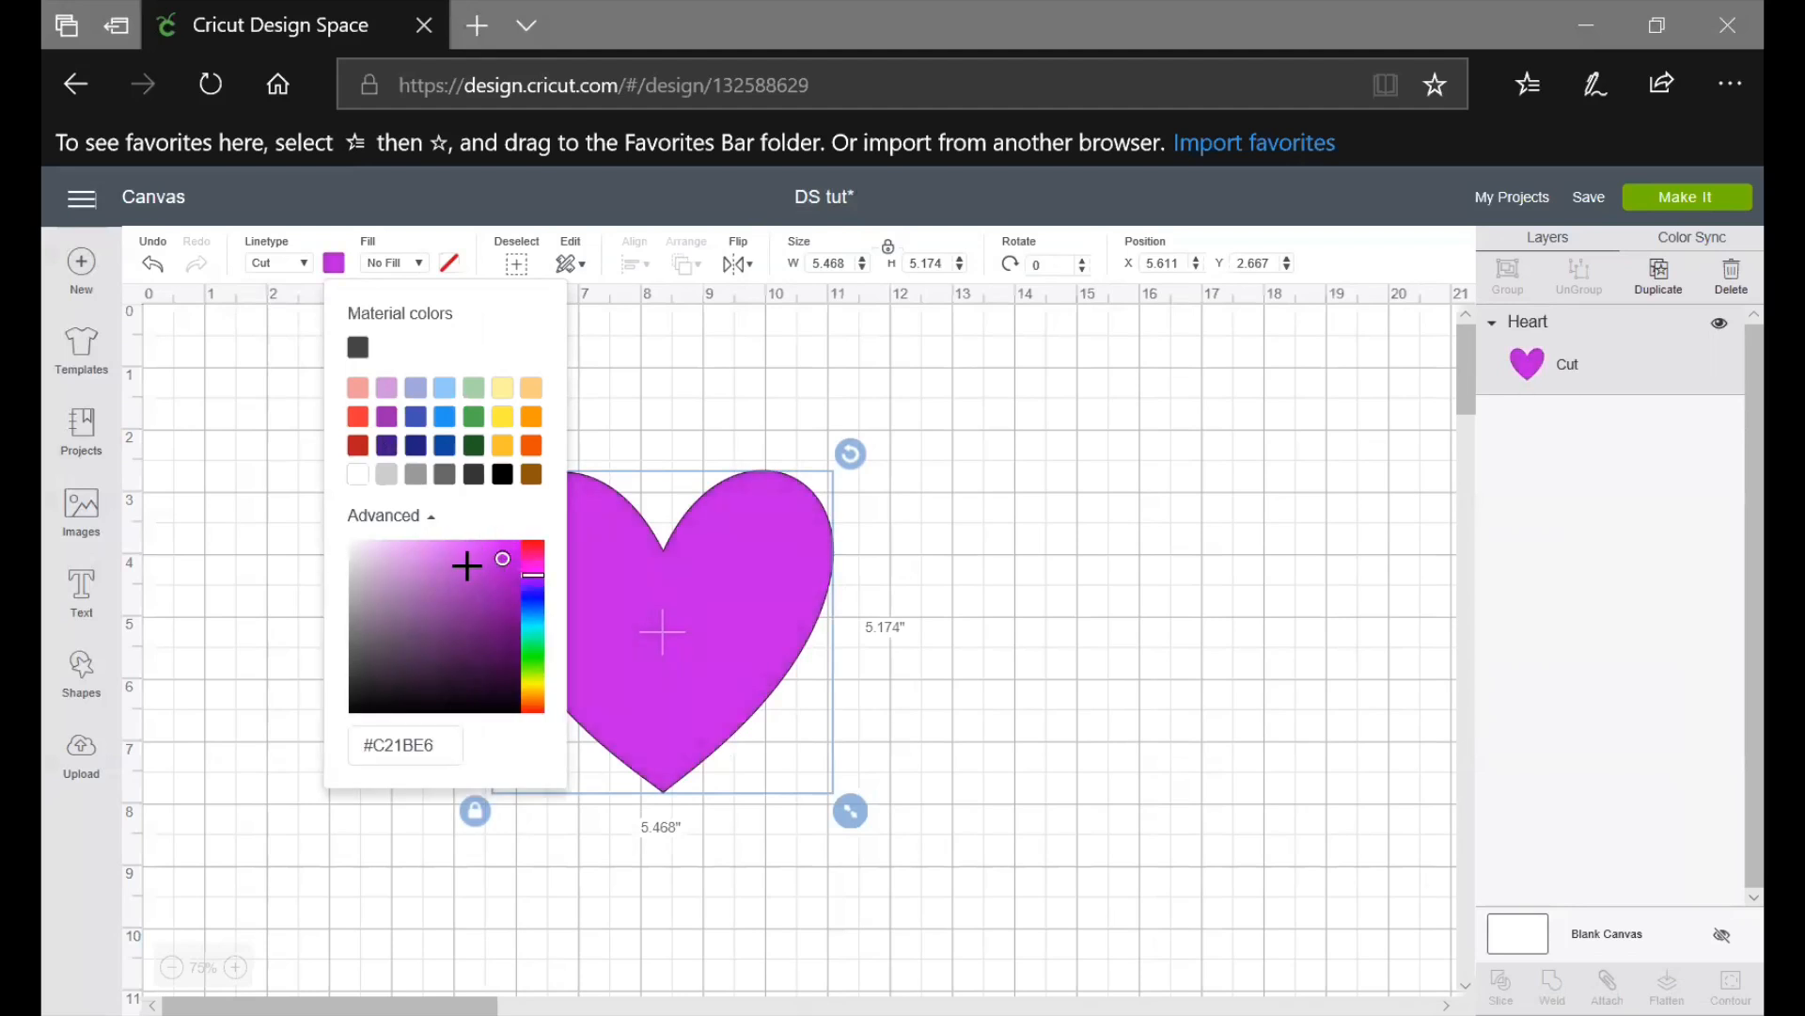
pyautogui.moveTo(467, 565); pyautogui.dragTo(375, 571)
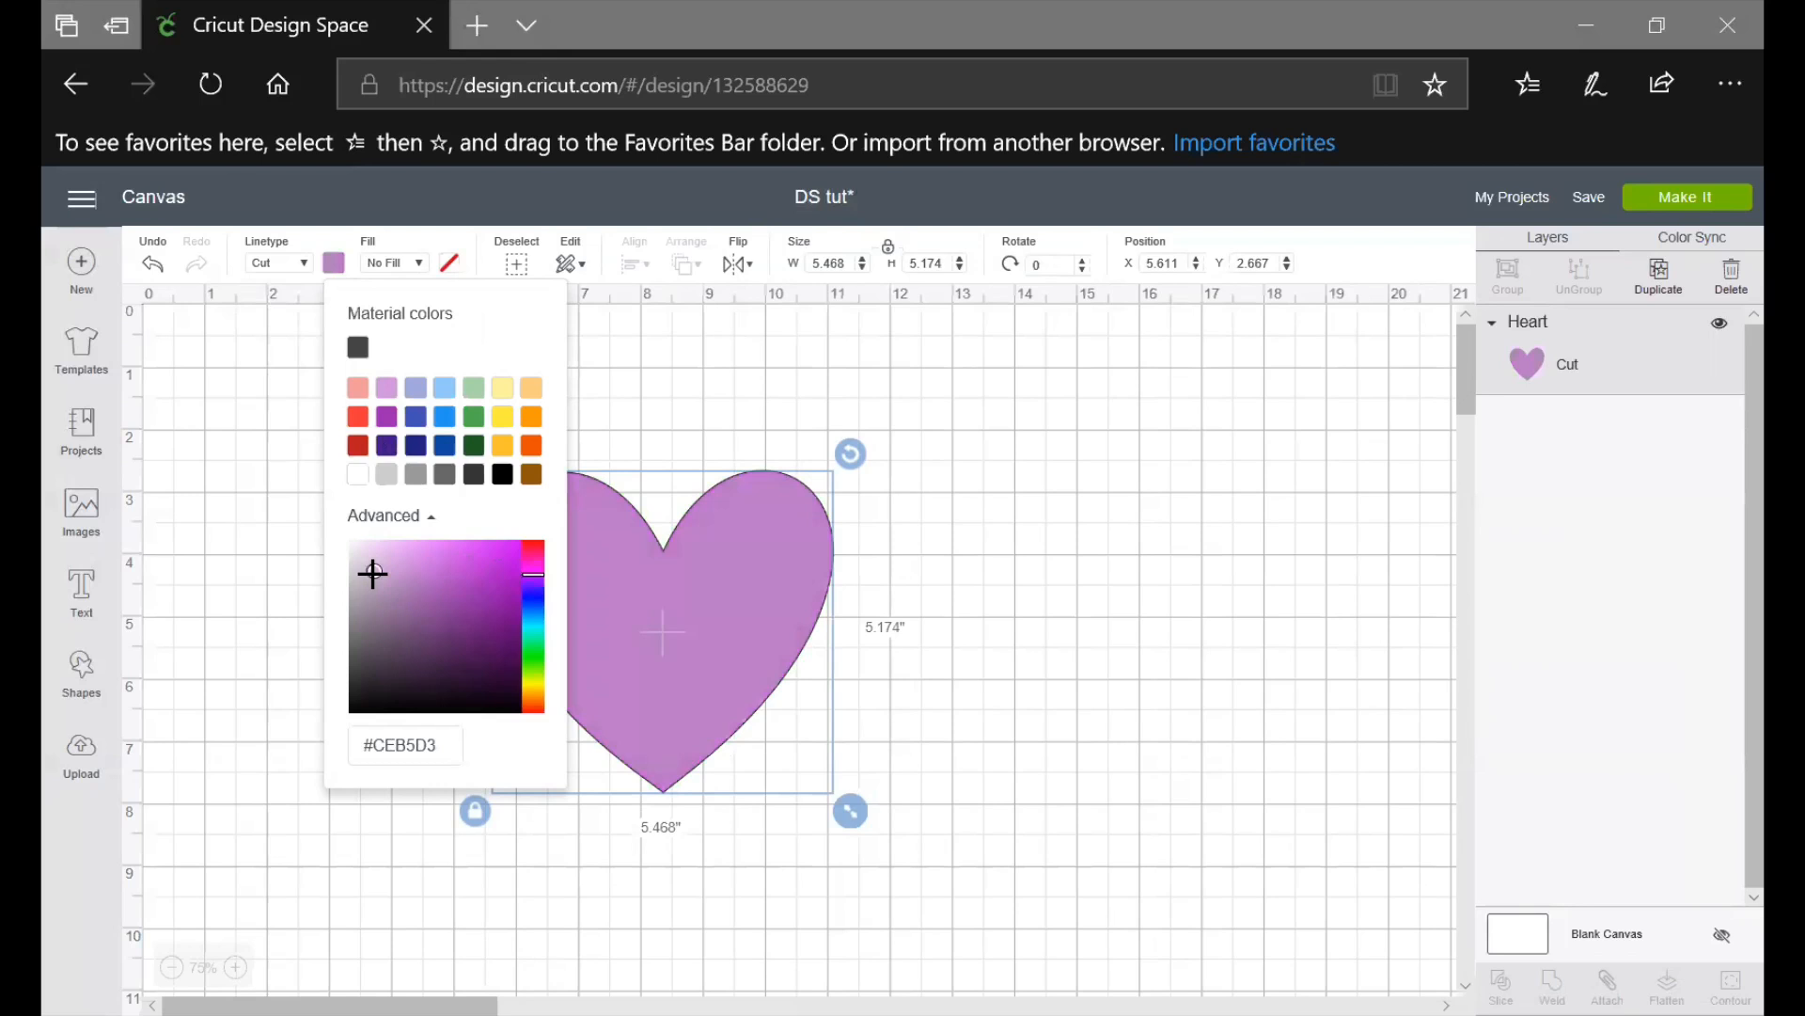
pyautogui.click(387, 657)
pyautogui.click(444, 662)
pyautogui.click(500, 625)
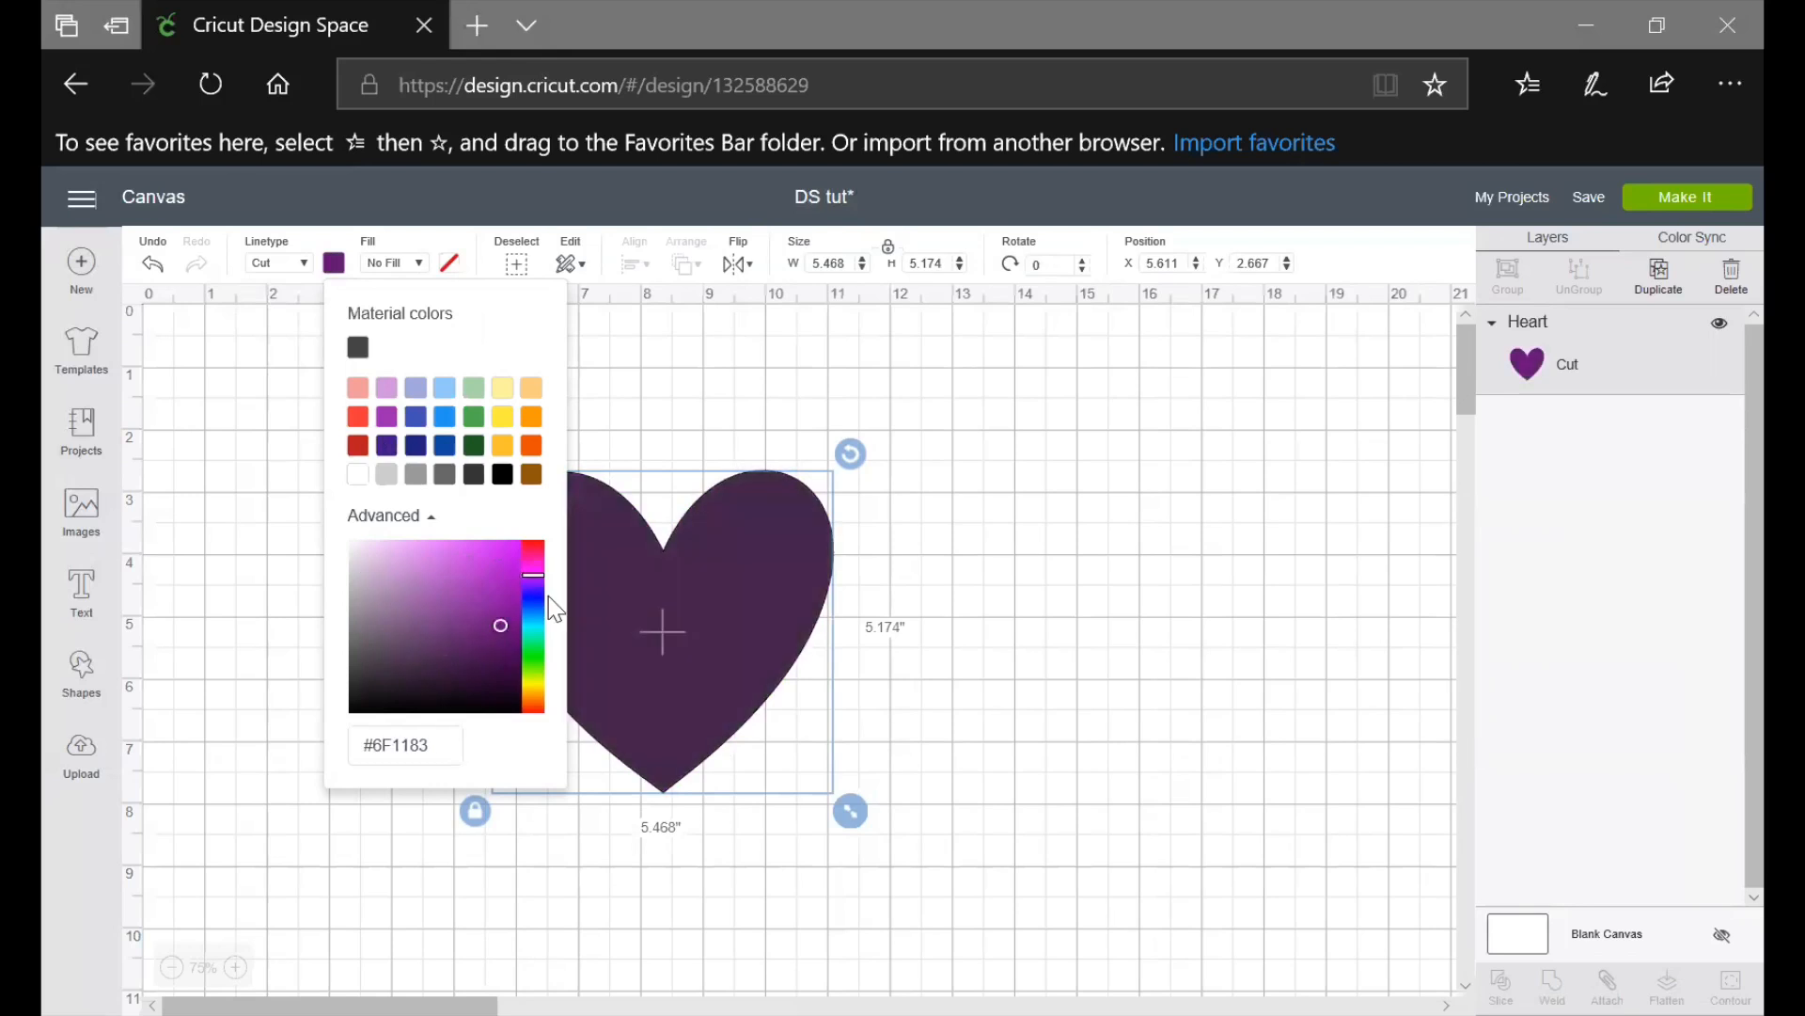
# Shift the heart's custom color to a blue hue and set it to the bright blue #2815F6
pyautogui.click(534, 596)
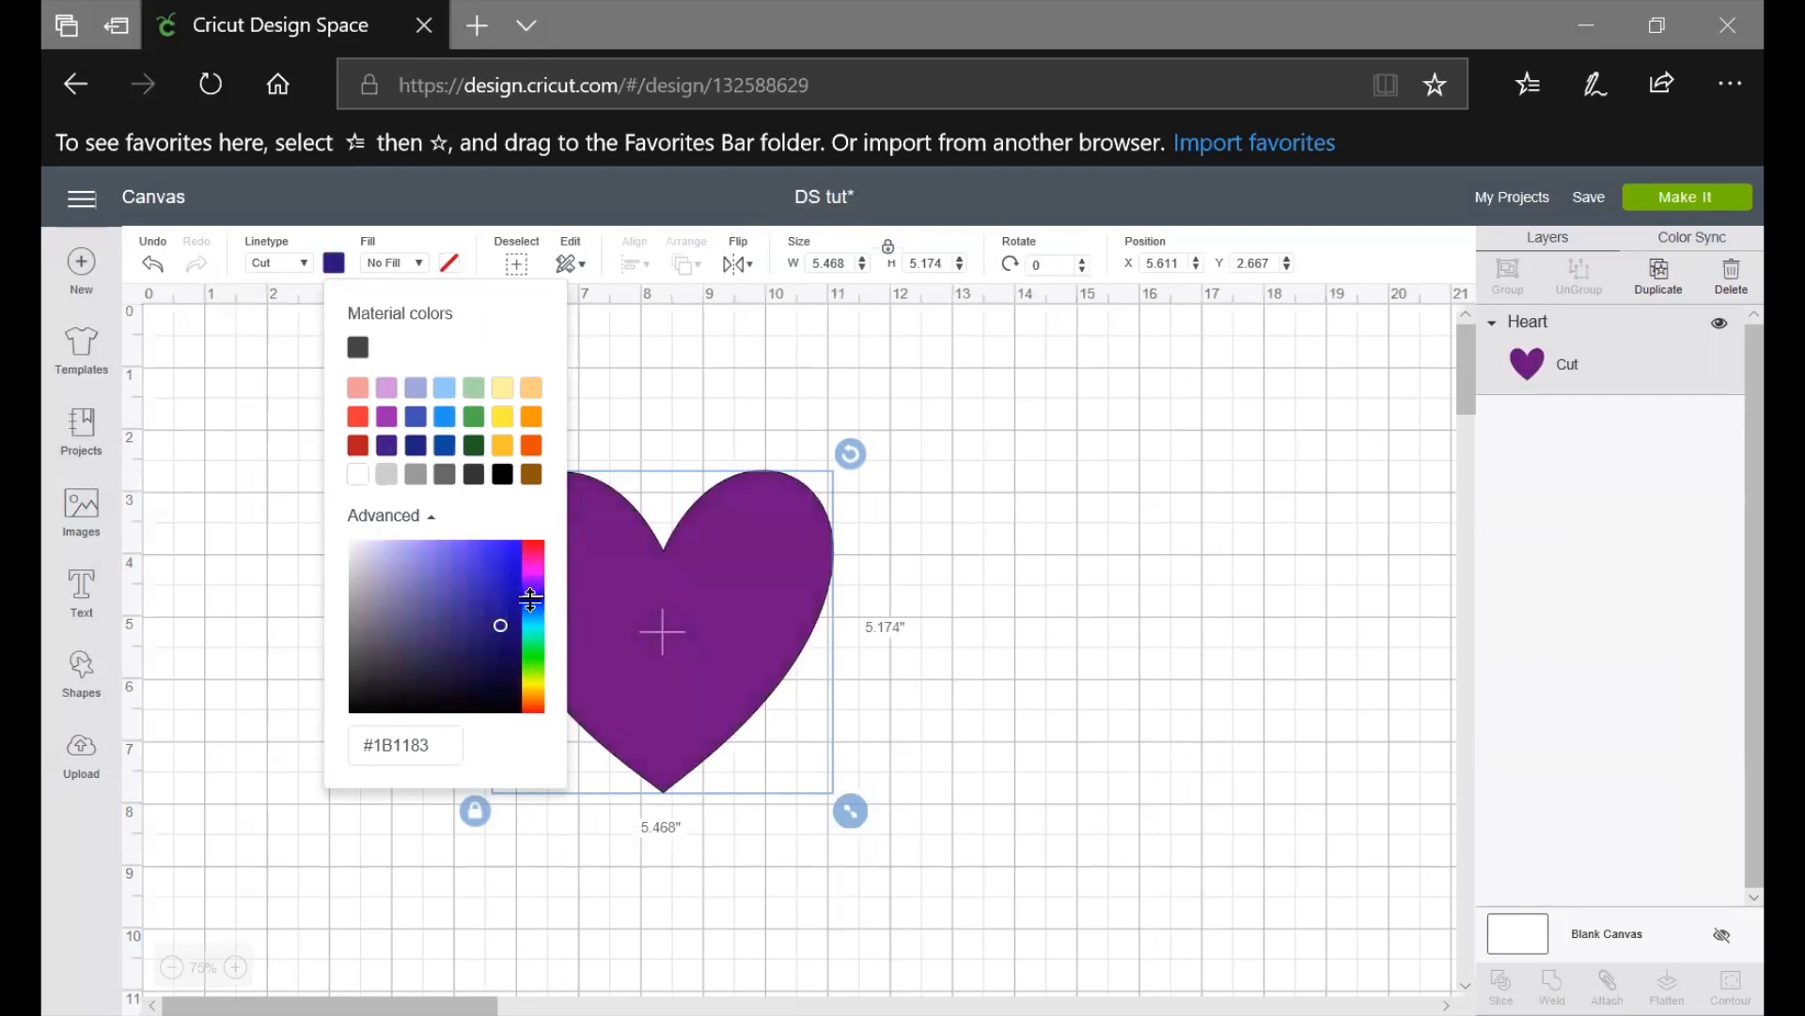
pyautogui.click(471, 631)
pyautogui.click(483, 568)
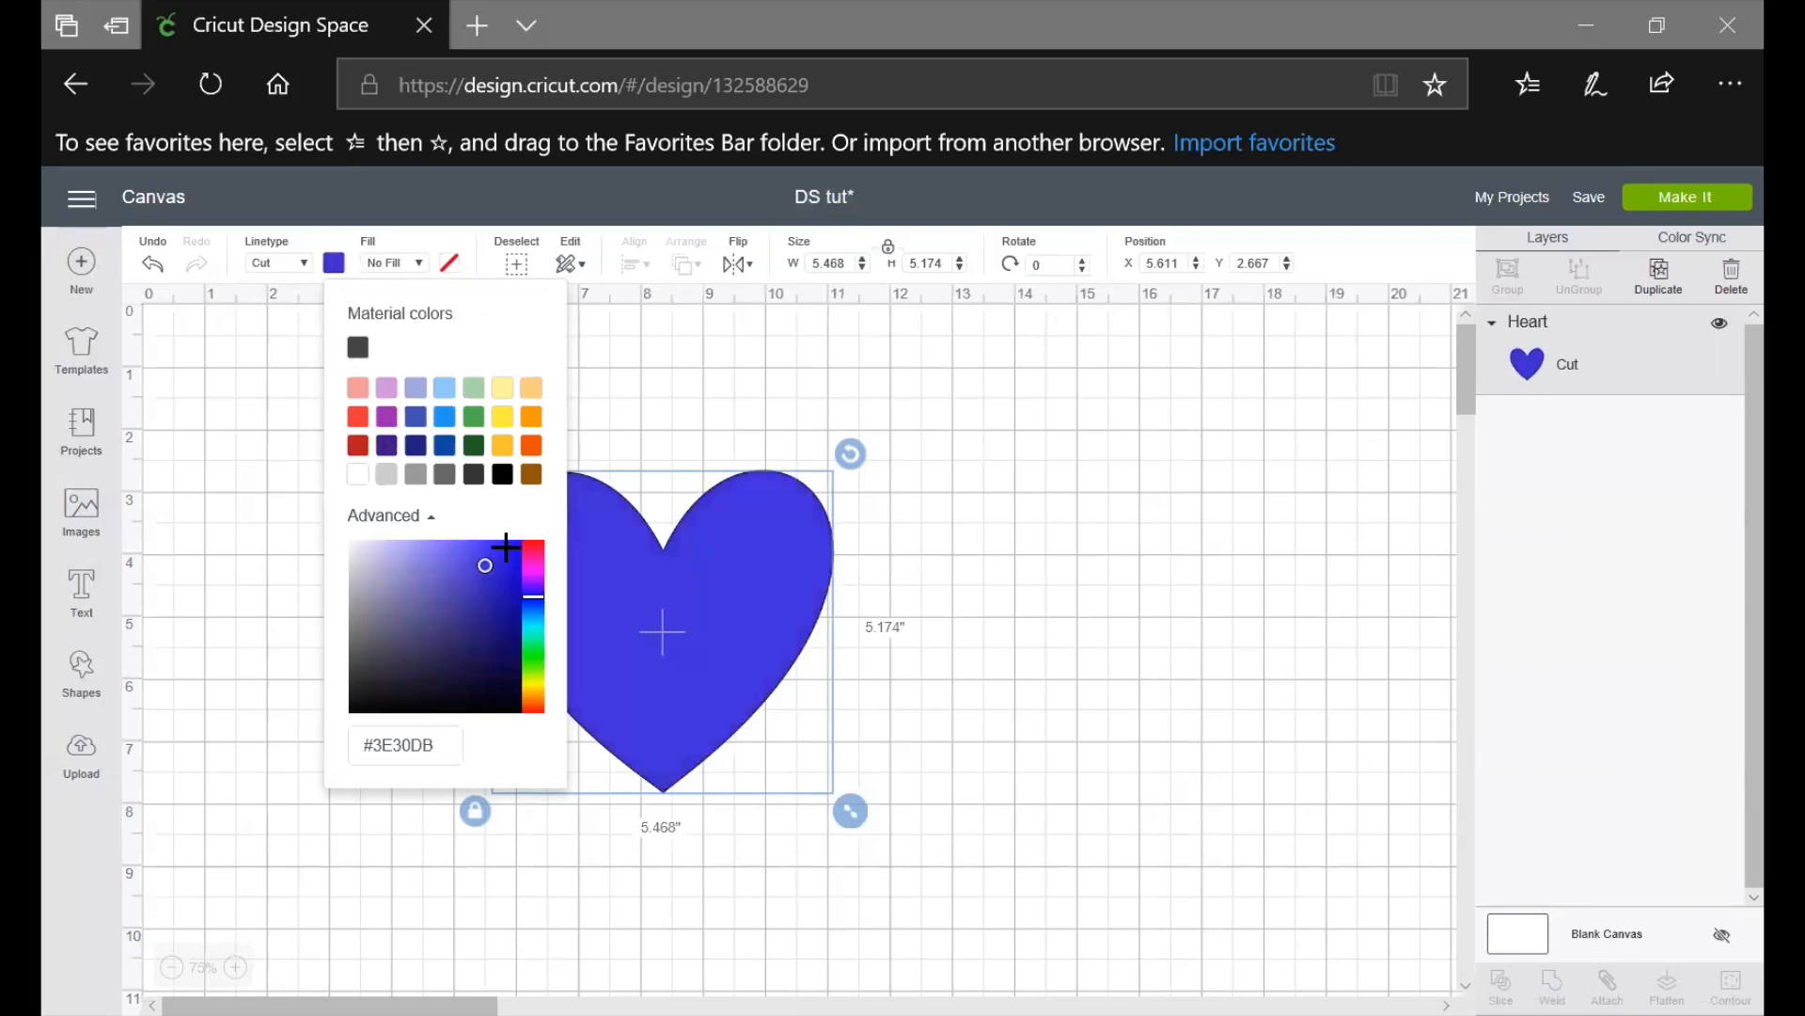
pyautogui.click(508, 547)
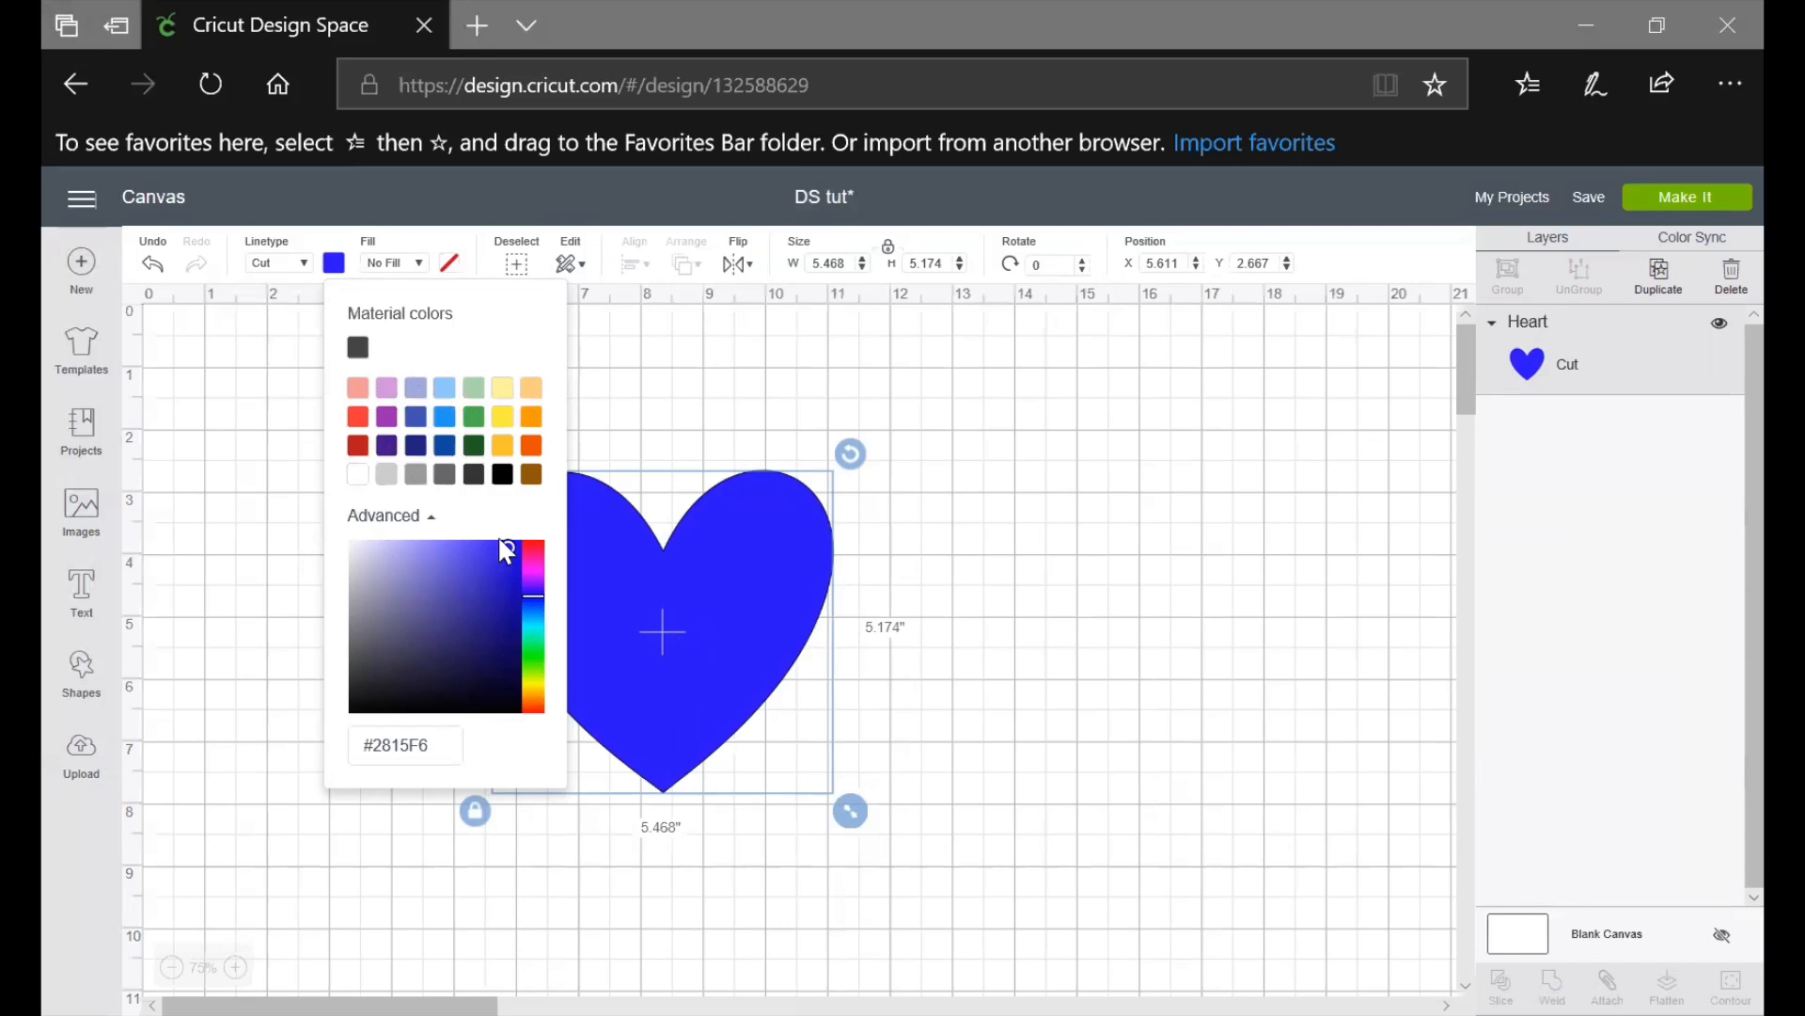
# Move the heart to about X 3.945, Y 2.074, and shrink it to about 5.12 × 4.84 inches
pyautogui.click(633, 610)
pyautogui.moveTo(633, 609); pyautogui.dragTo(537, 580)
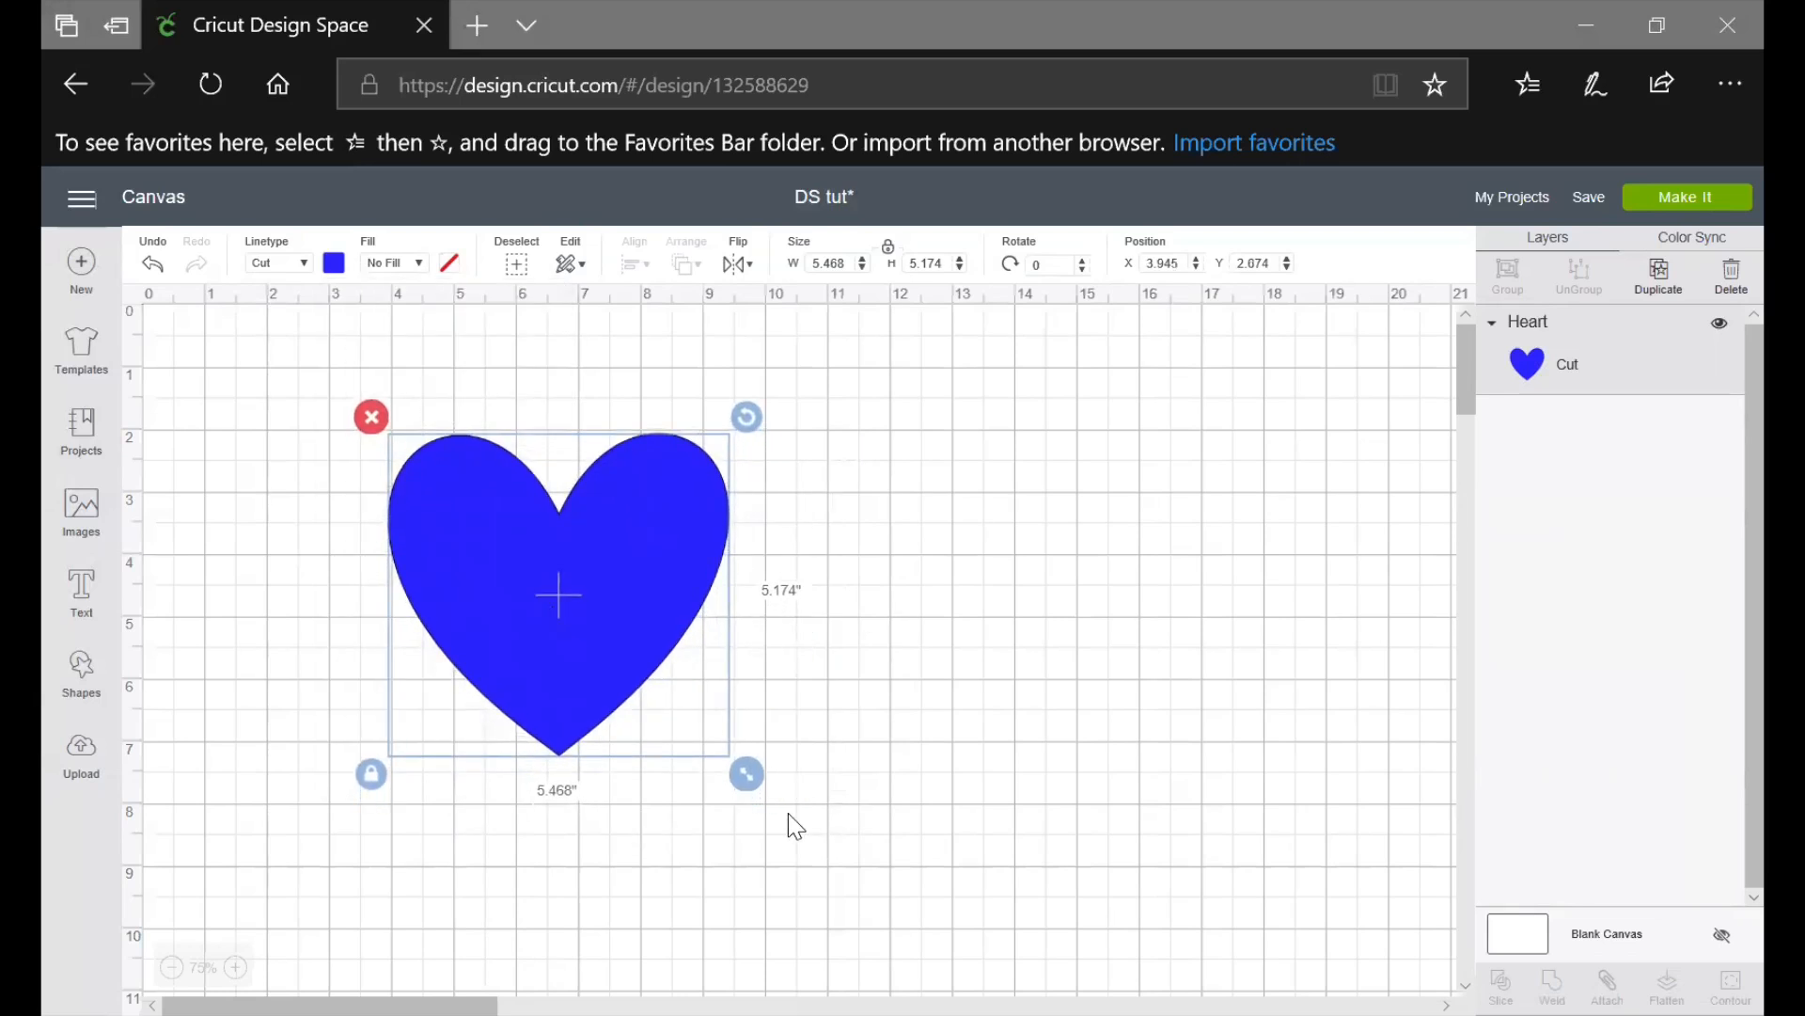
pyautogui.moveTo(719, 750)
pyautogui.mouseDown()
pyautogui.moveTo(560, 669)
pyautogui.moveTo(650, 714)
pyautogui.moveTo(725, 790)
pyautogui.moveTo(718, 777)
pyautogui.mouseUp()
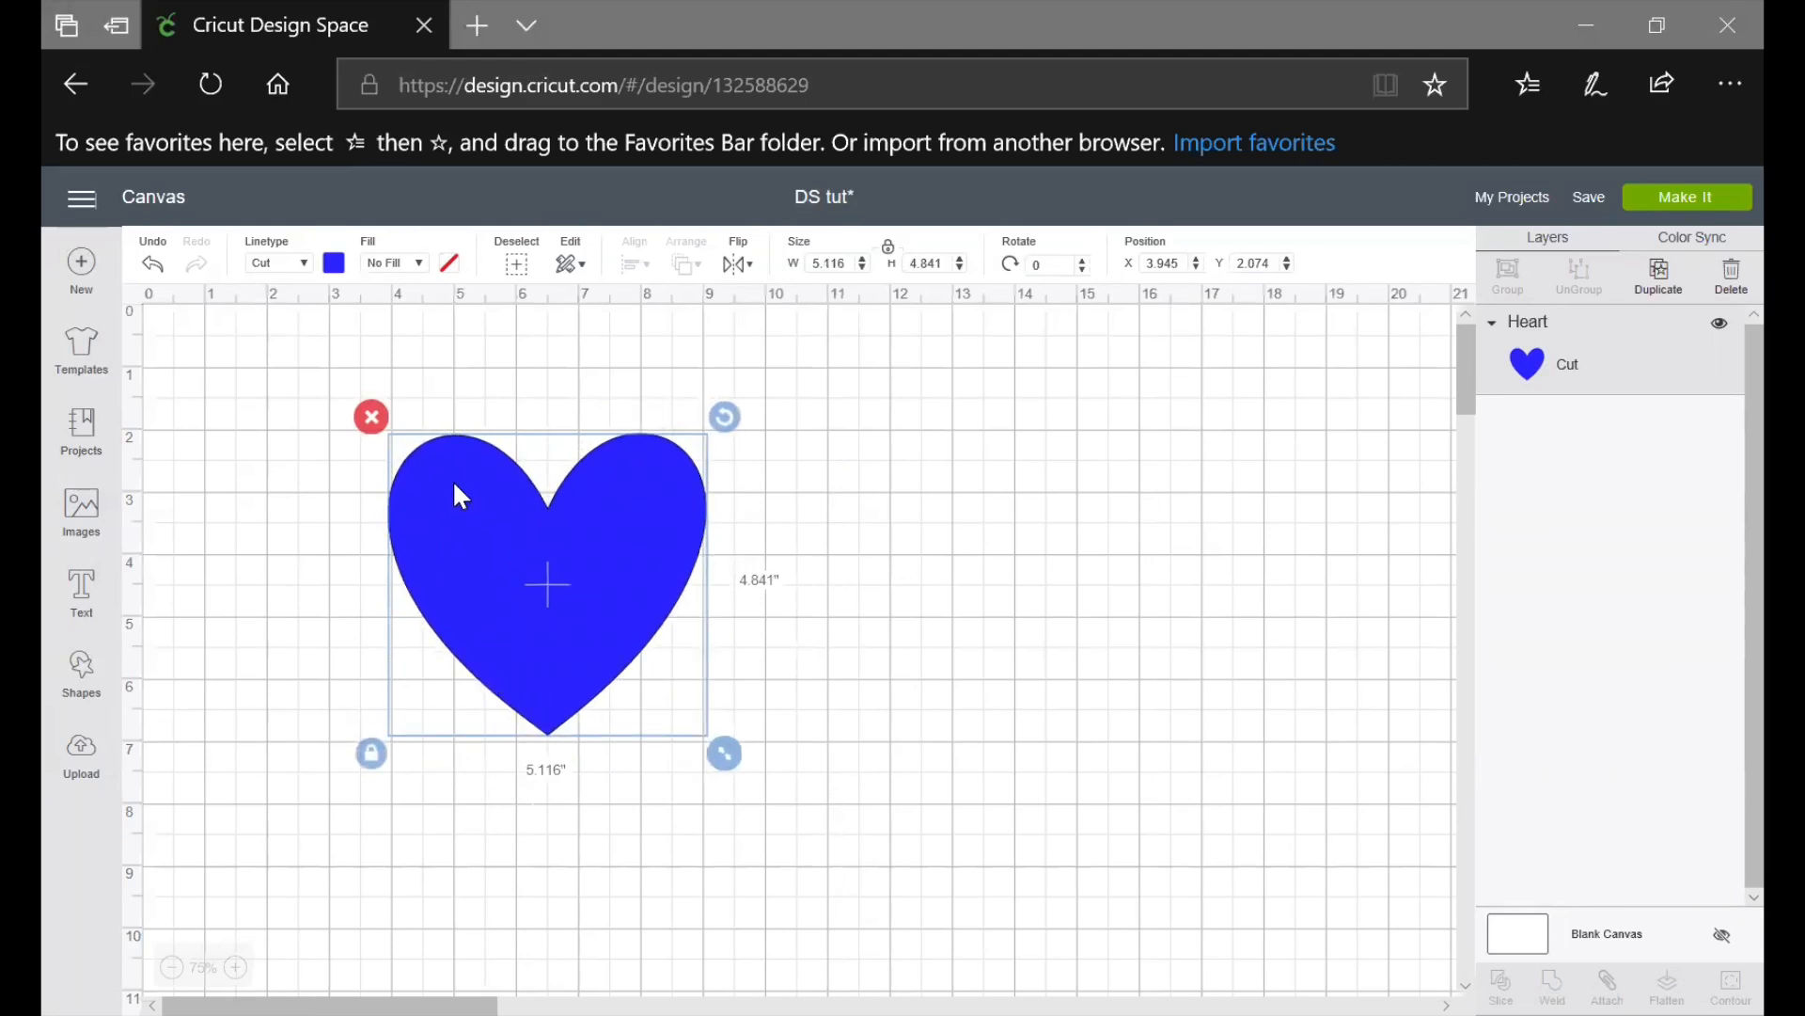
# Set the heart's fill to Print and apply the multicolored paint-splatter pattern as its print type
pyautogui.click(421, 268)
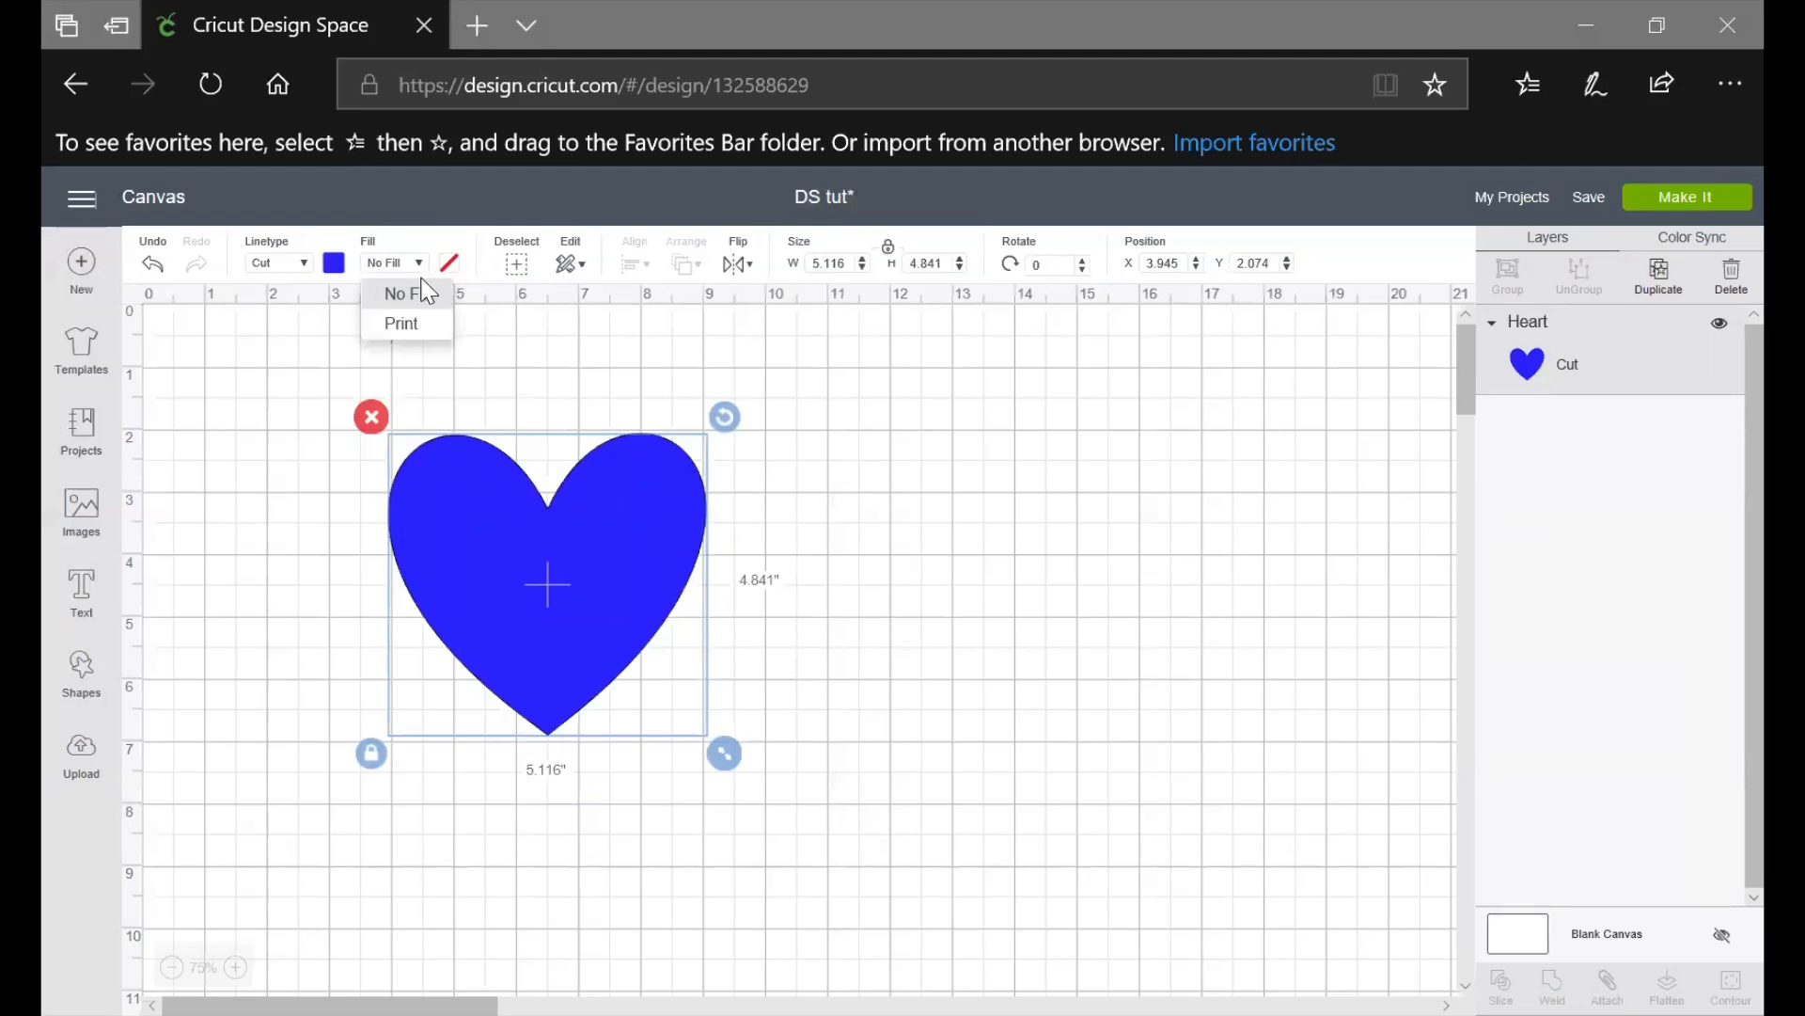
pyautogui.click(421, 334)
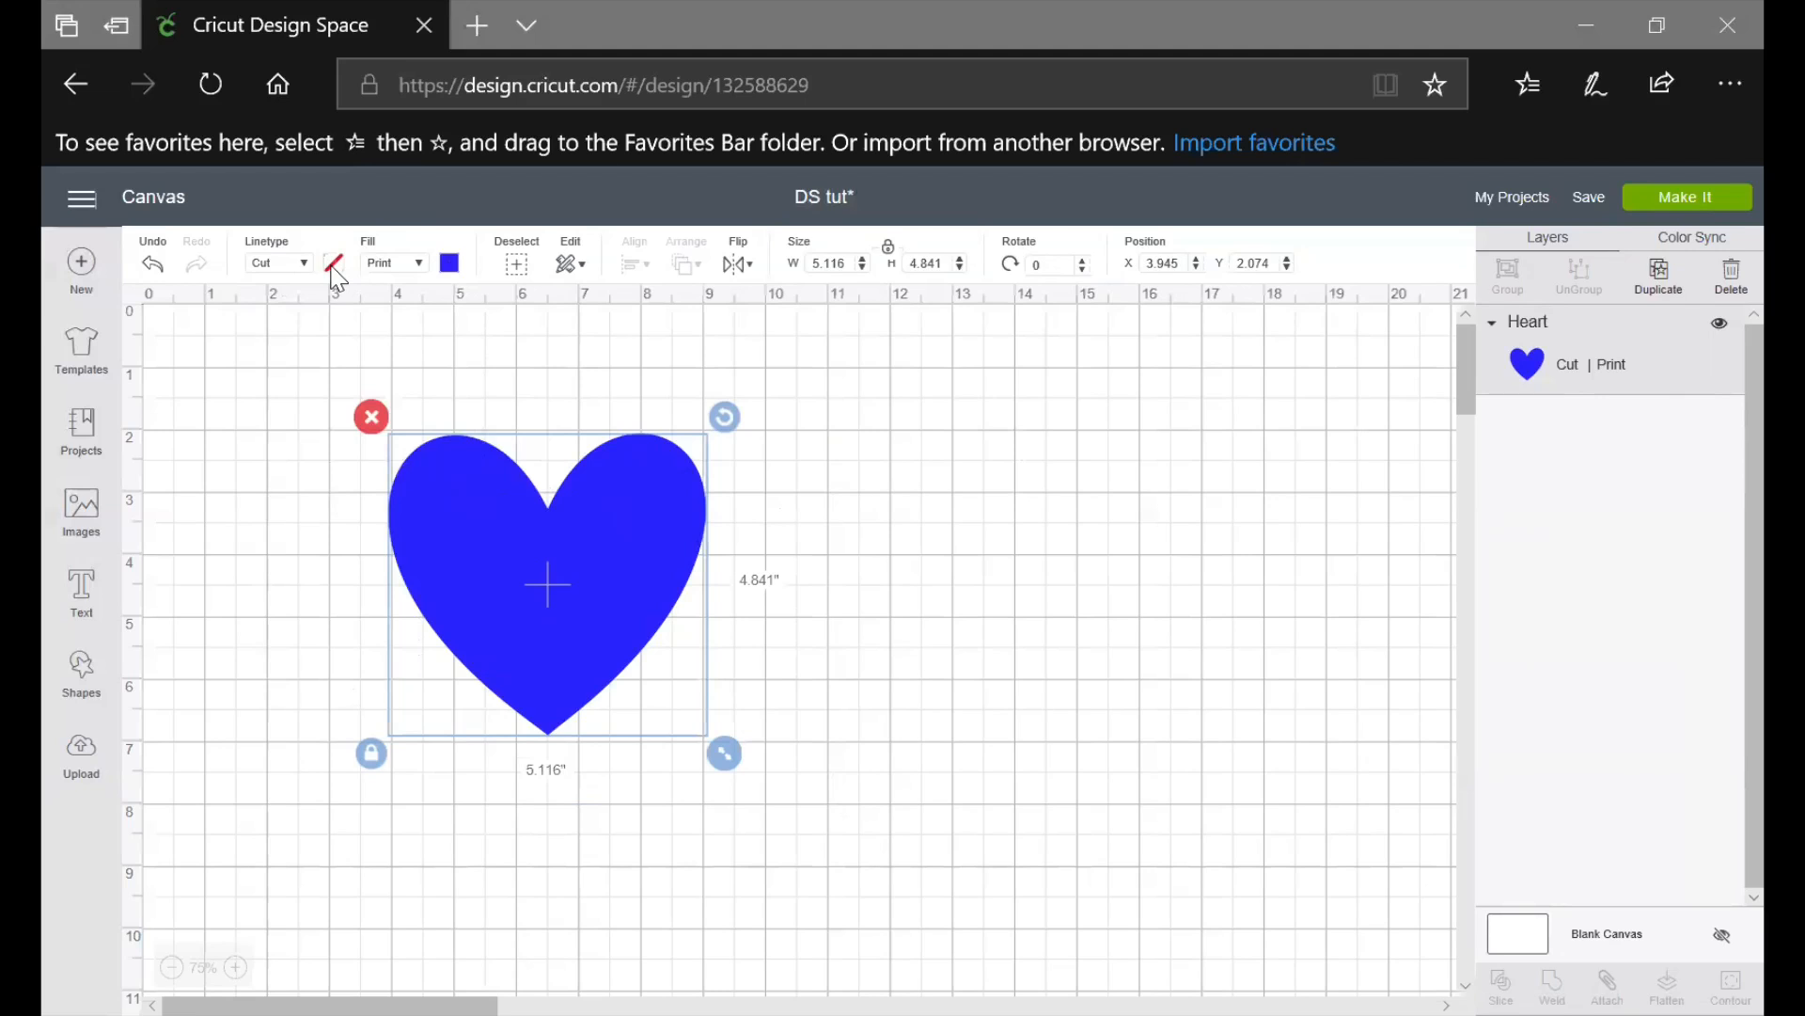
pyautogui.click(450, 264)
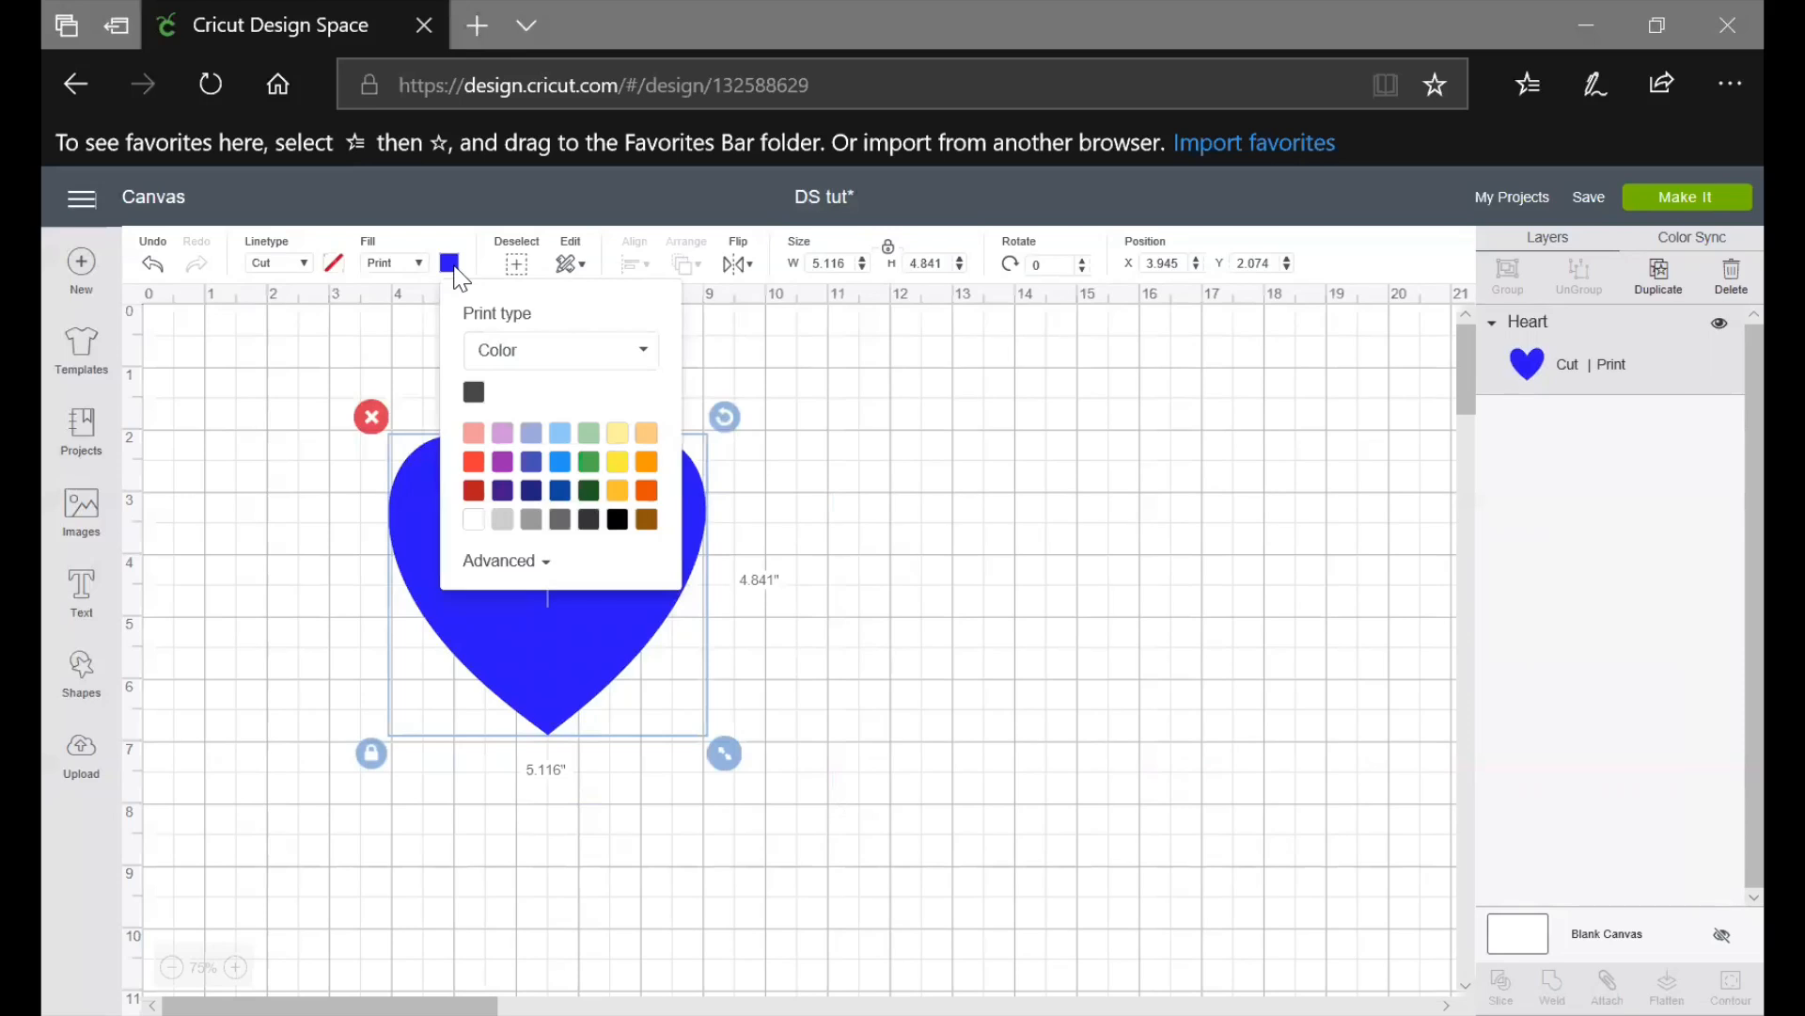
pyautogui.click(518, 364)
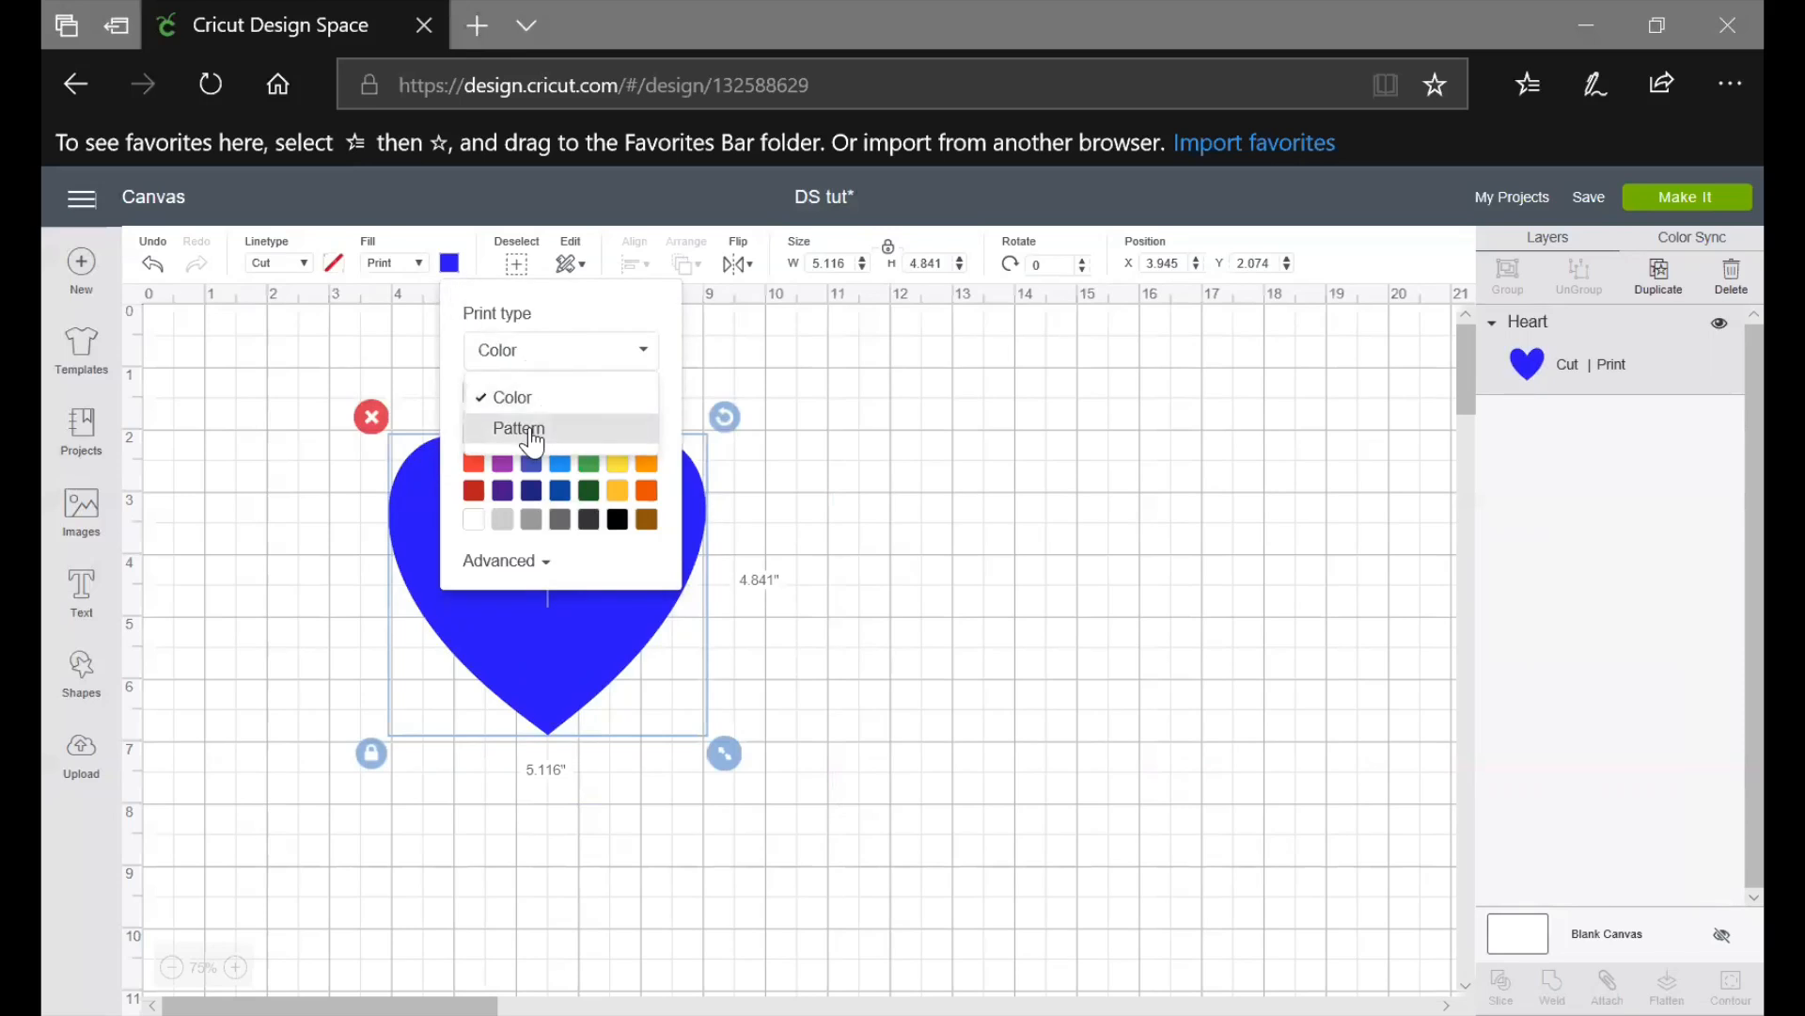
pyautogui.click(531, 430)
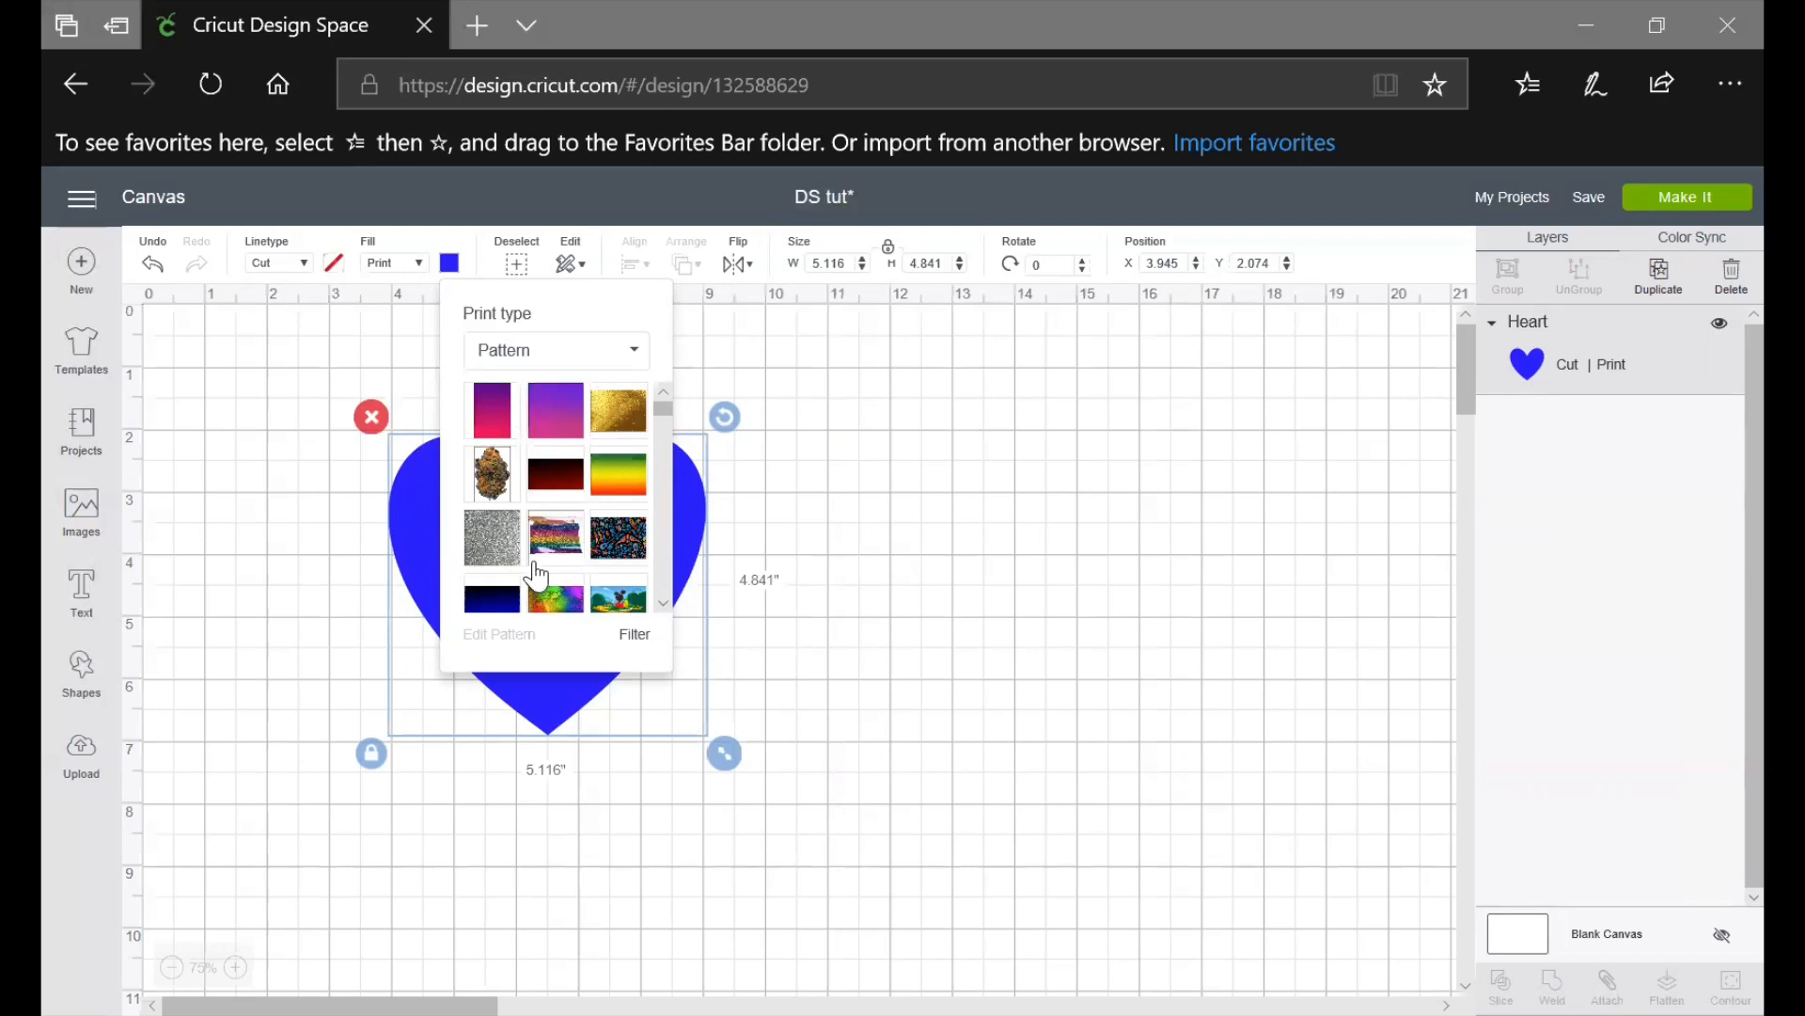
pyautogui.scroll(-1, 583, 545)
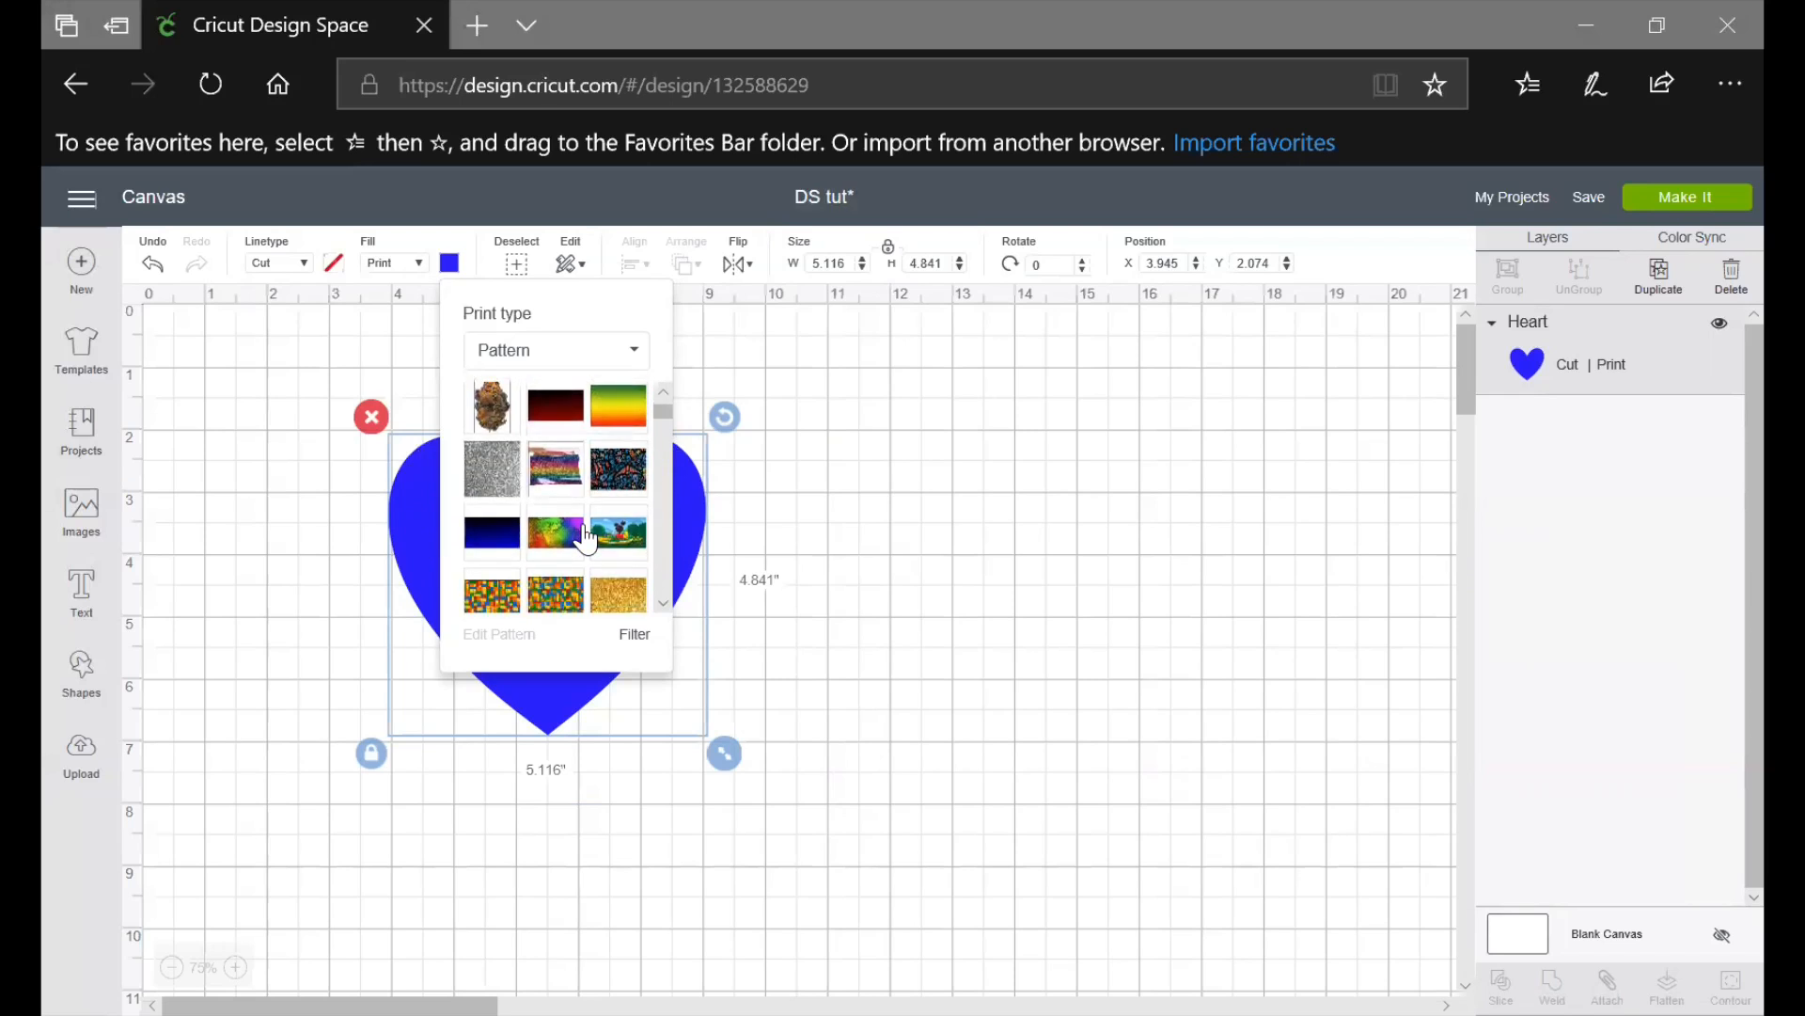
pyautogui.click(558, 540)
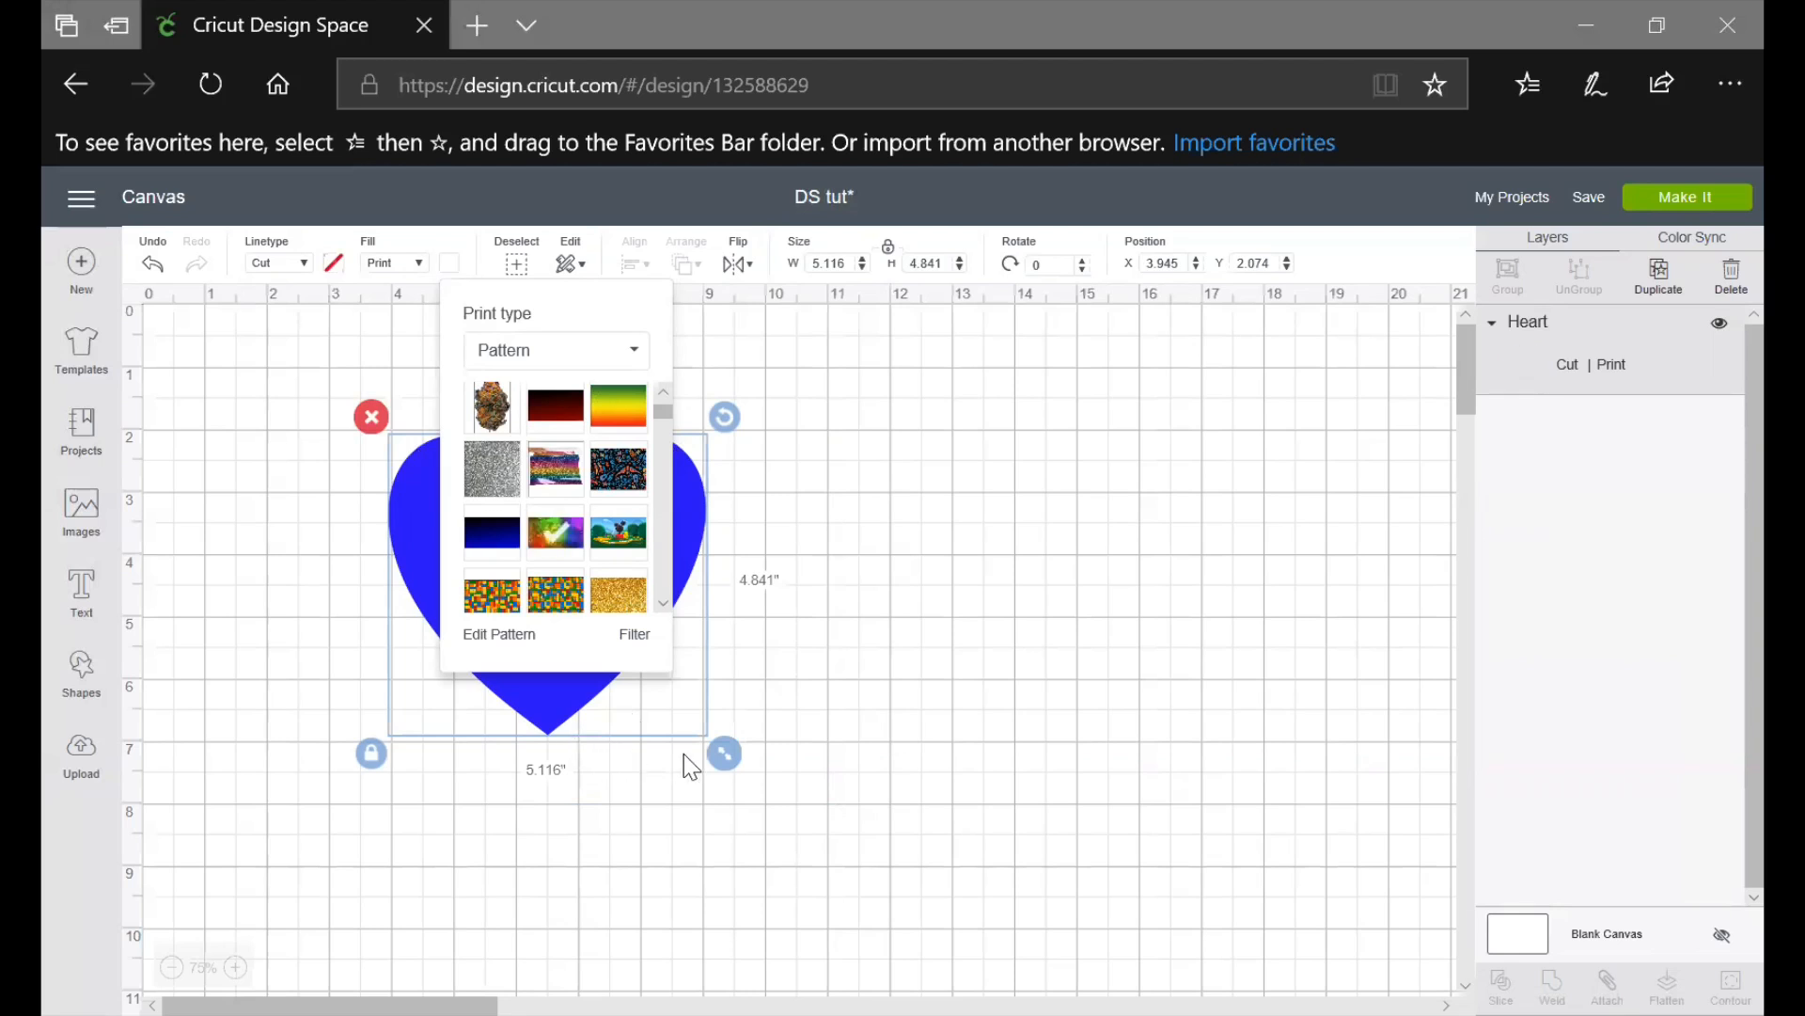
pyautogui.click(811, 705)
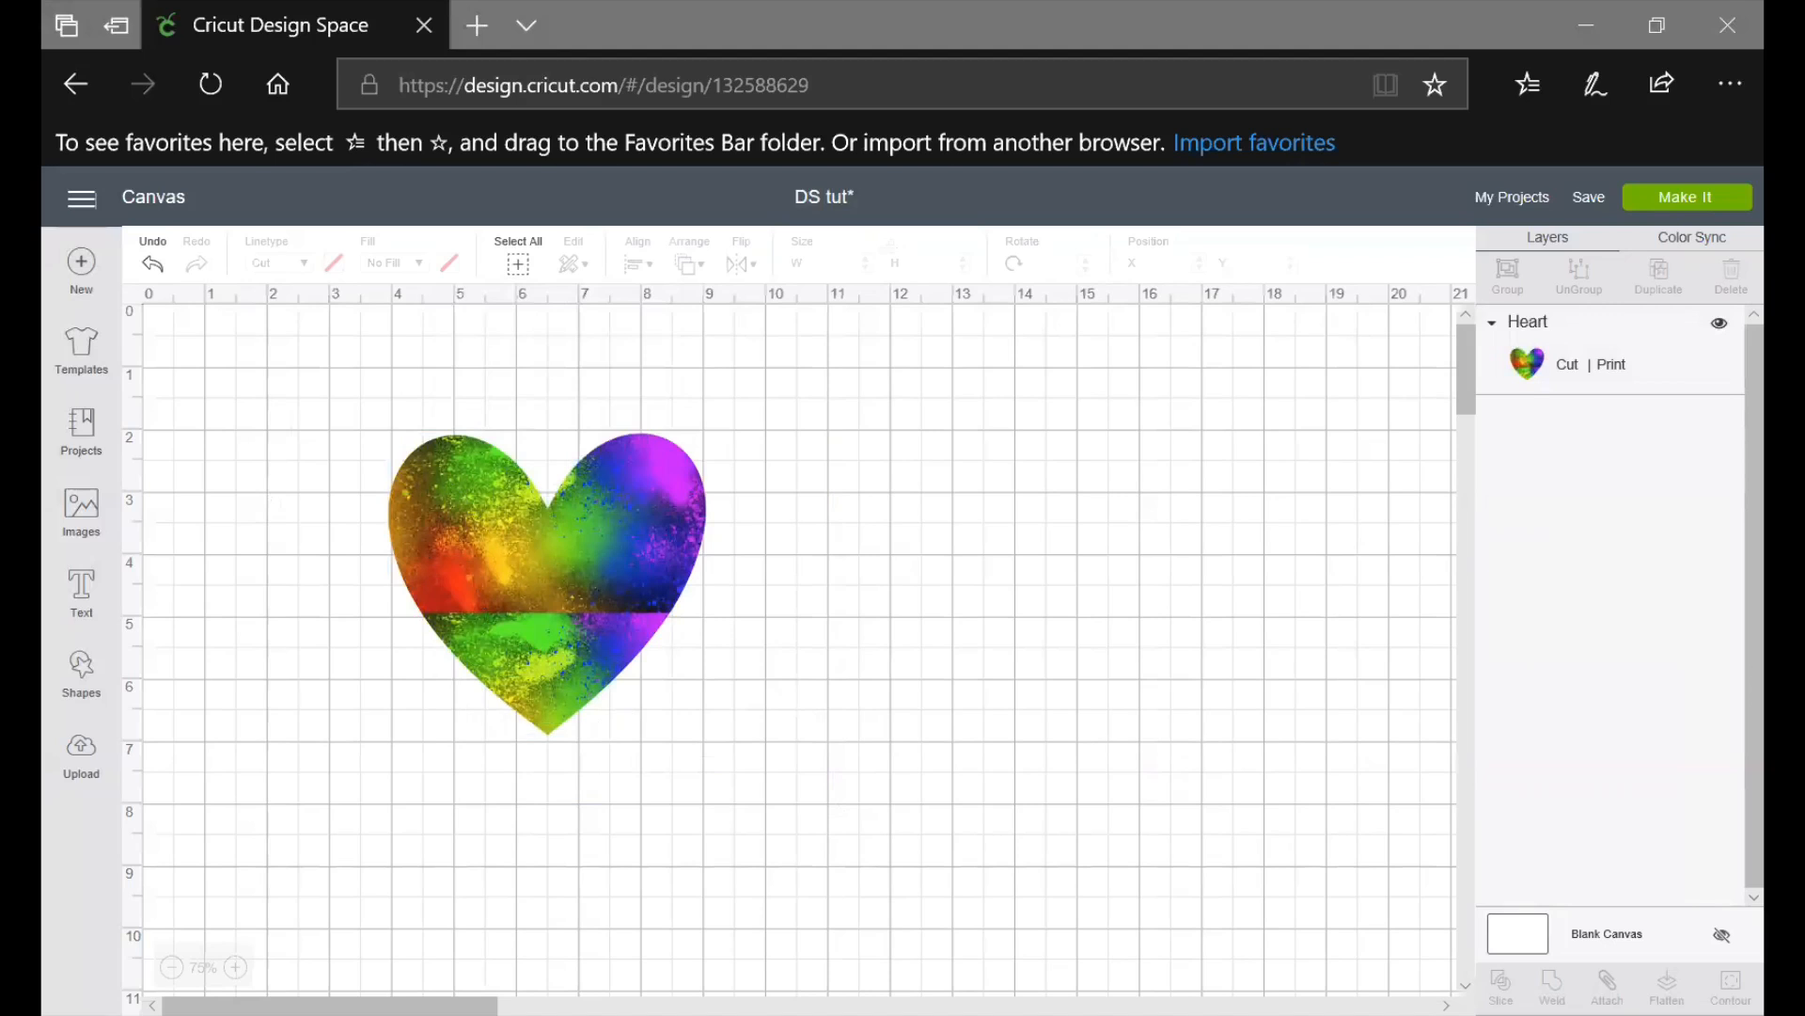
# Select the heart, and alternate twice between deselecting it and selecting everything on the canvas
pyautogui.click(576, 683)
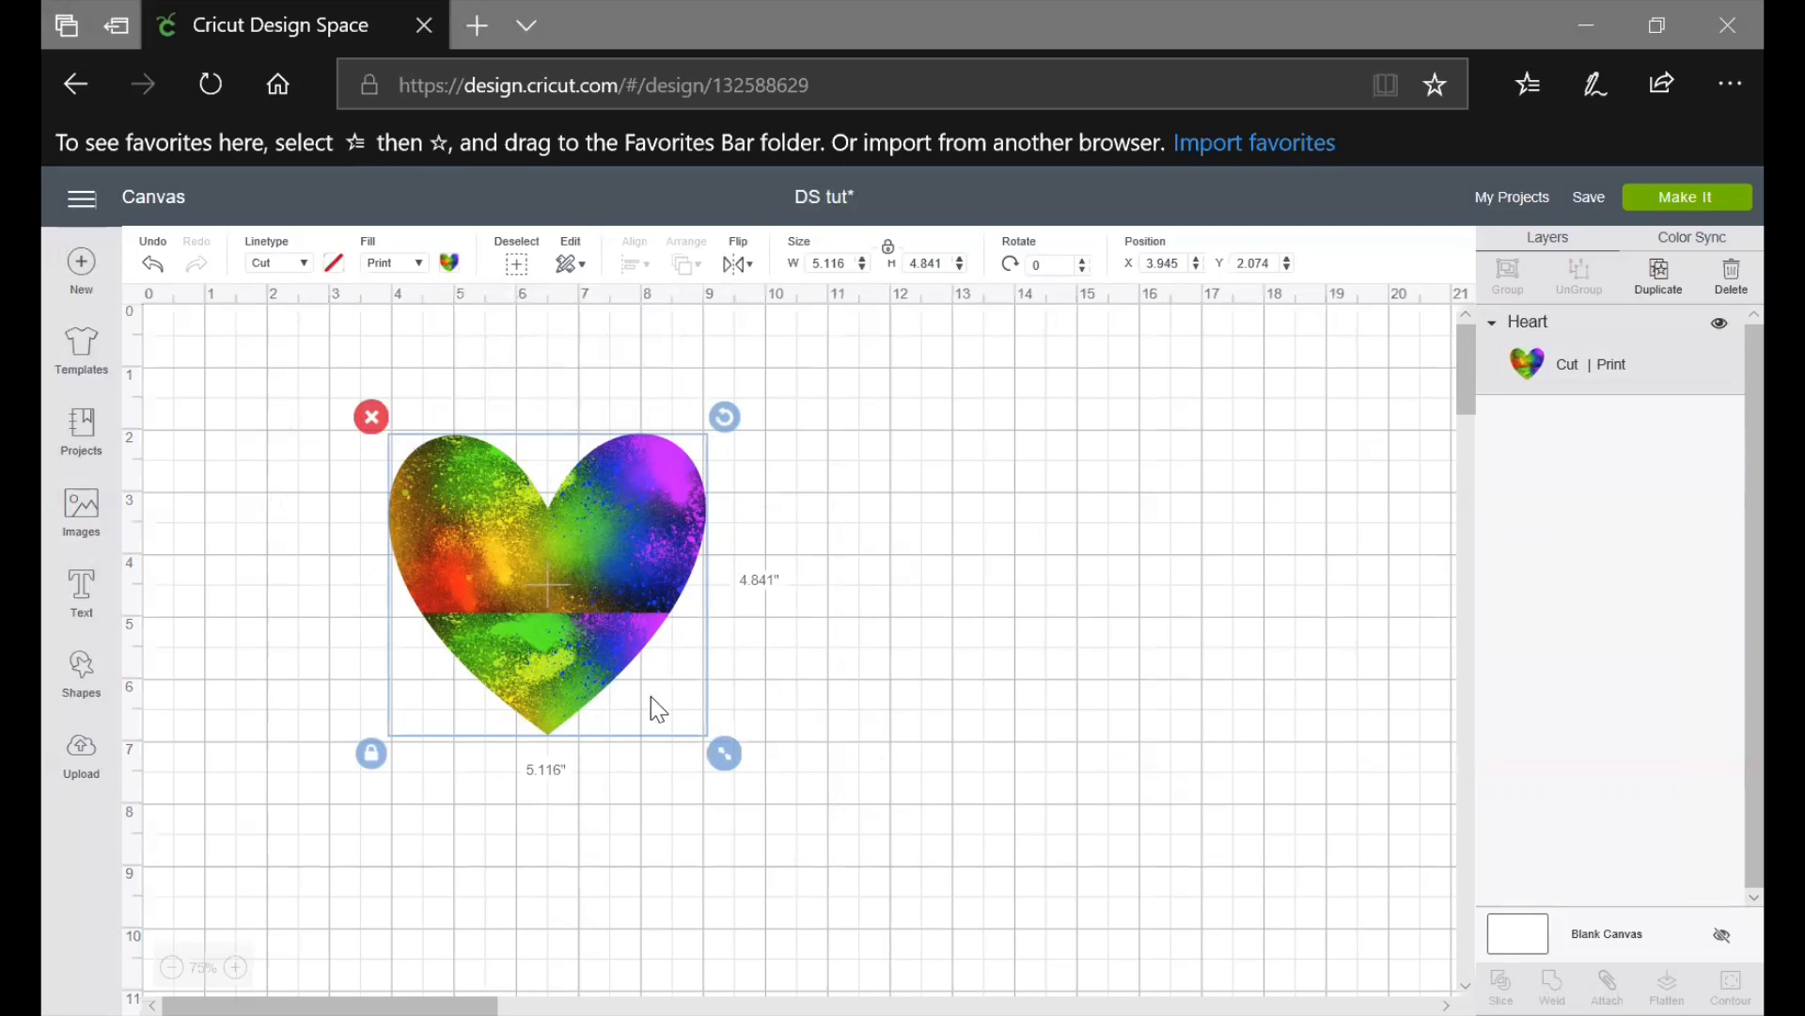
pyautogui.click(517, 266)
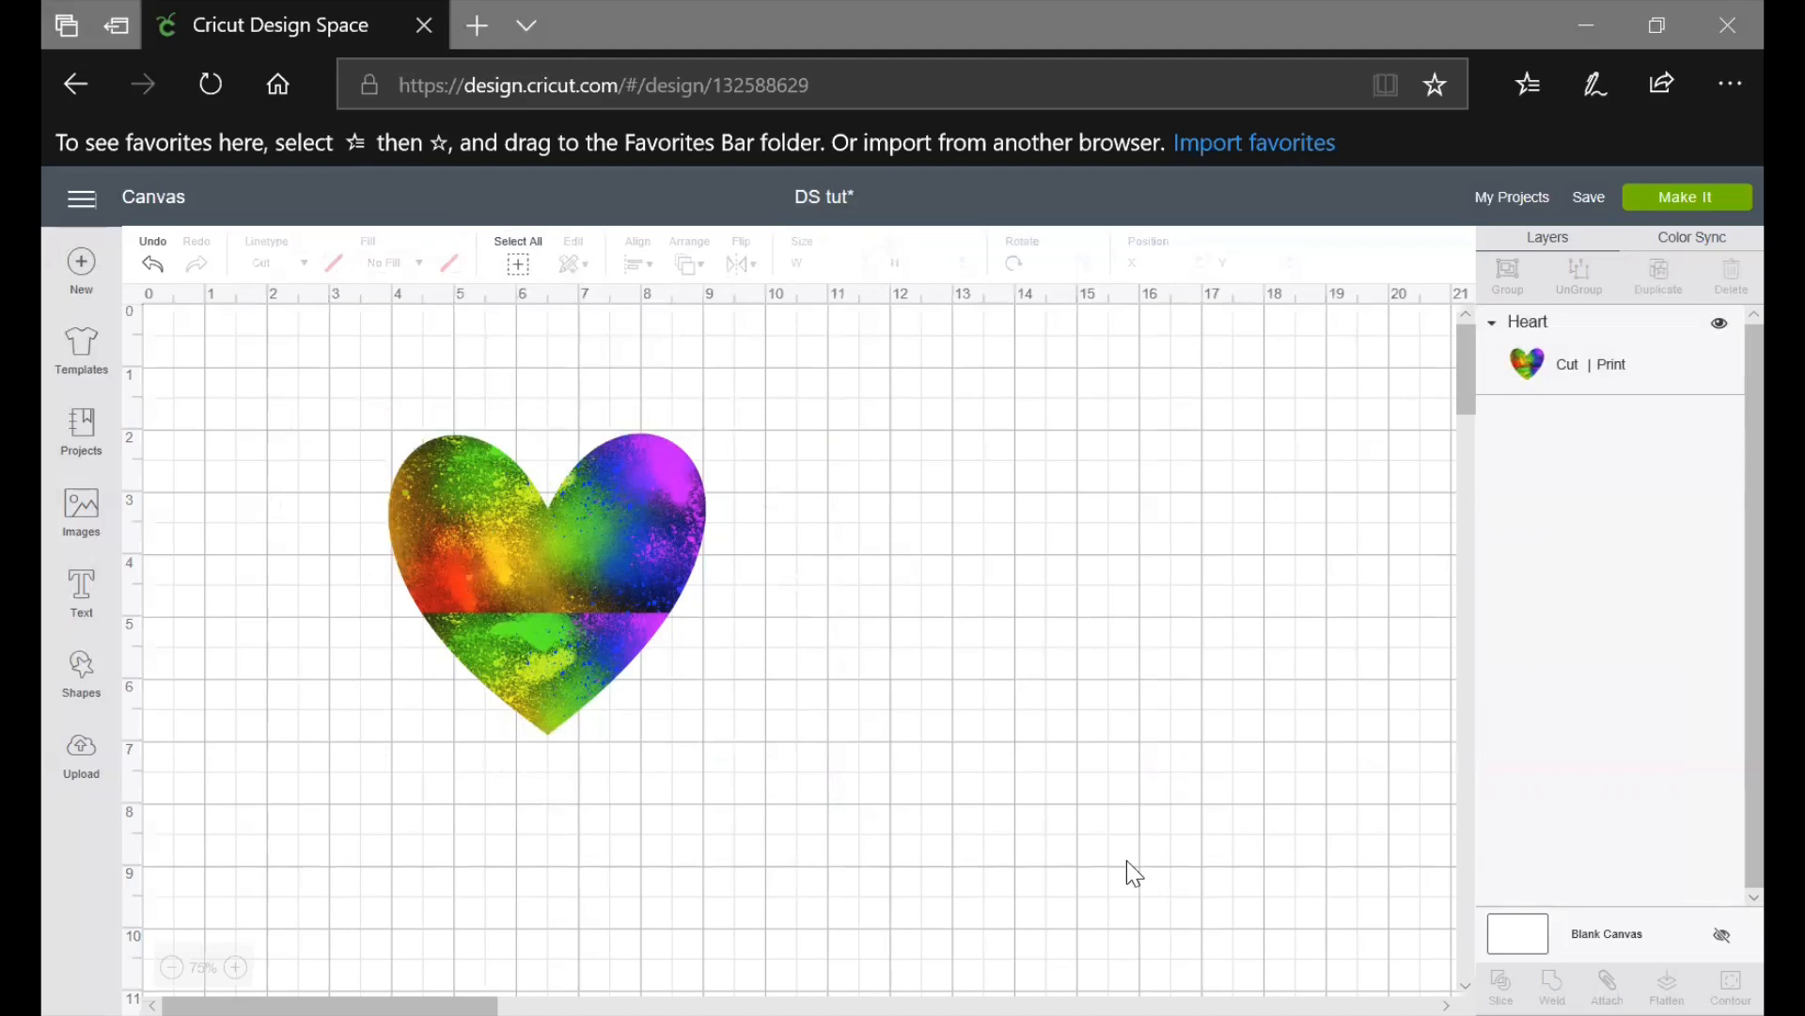
pyautogui.click(517, 266)
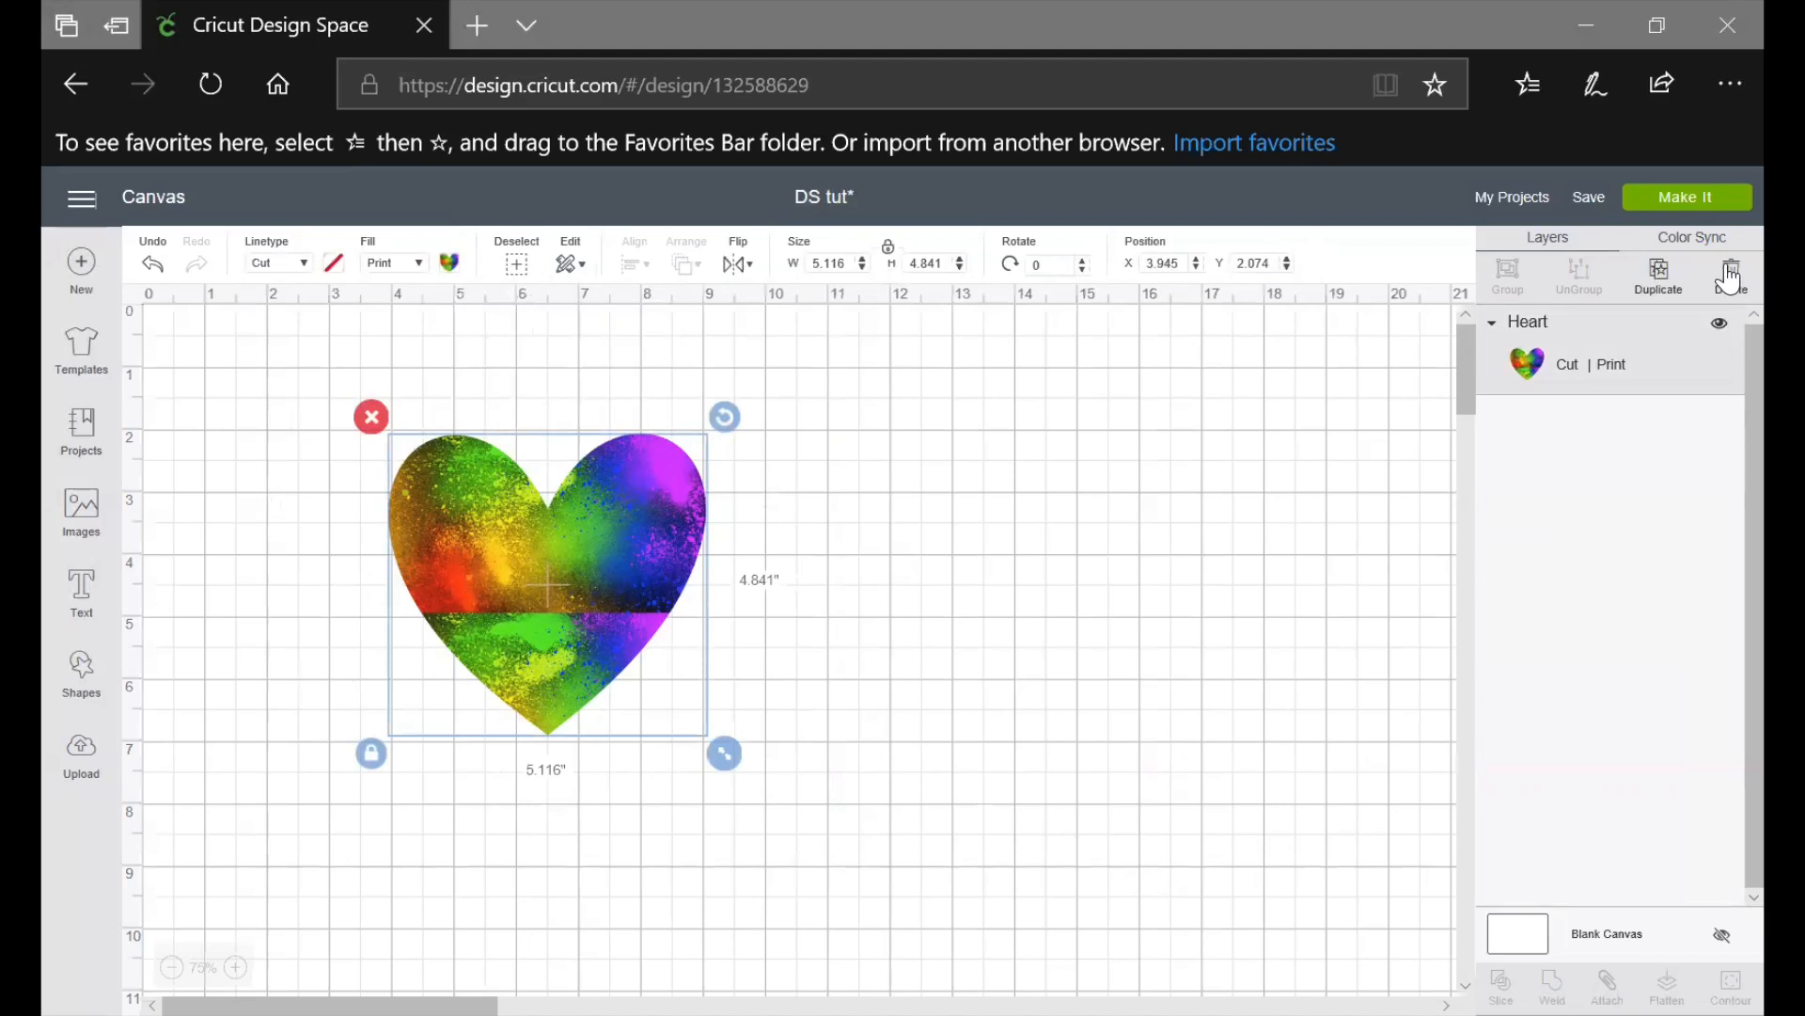
pyautogui.click(515, 266)
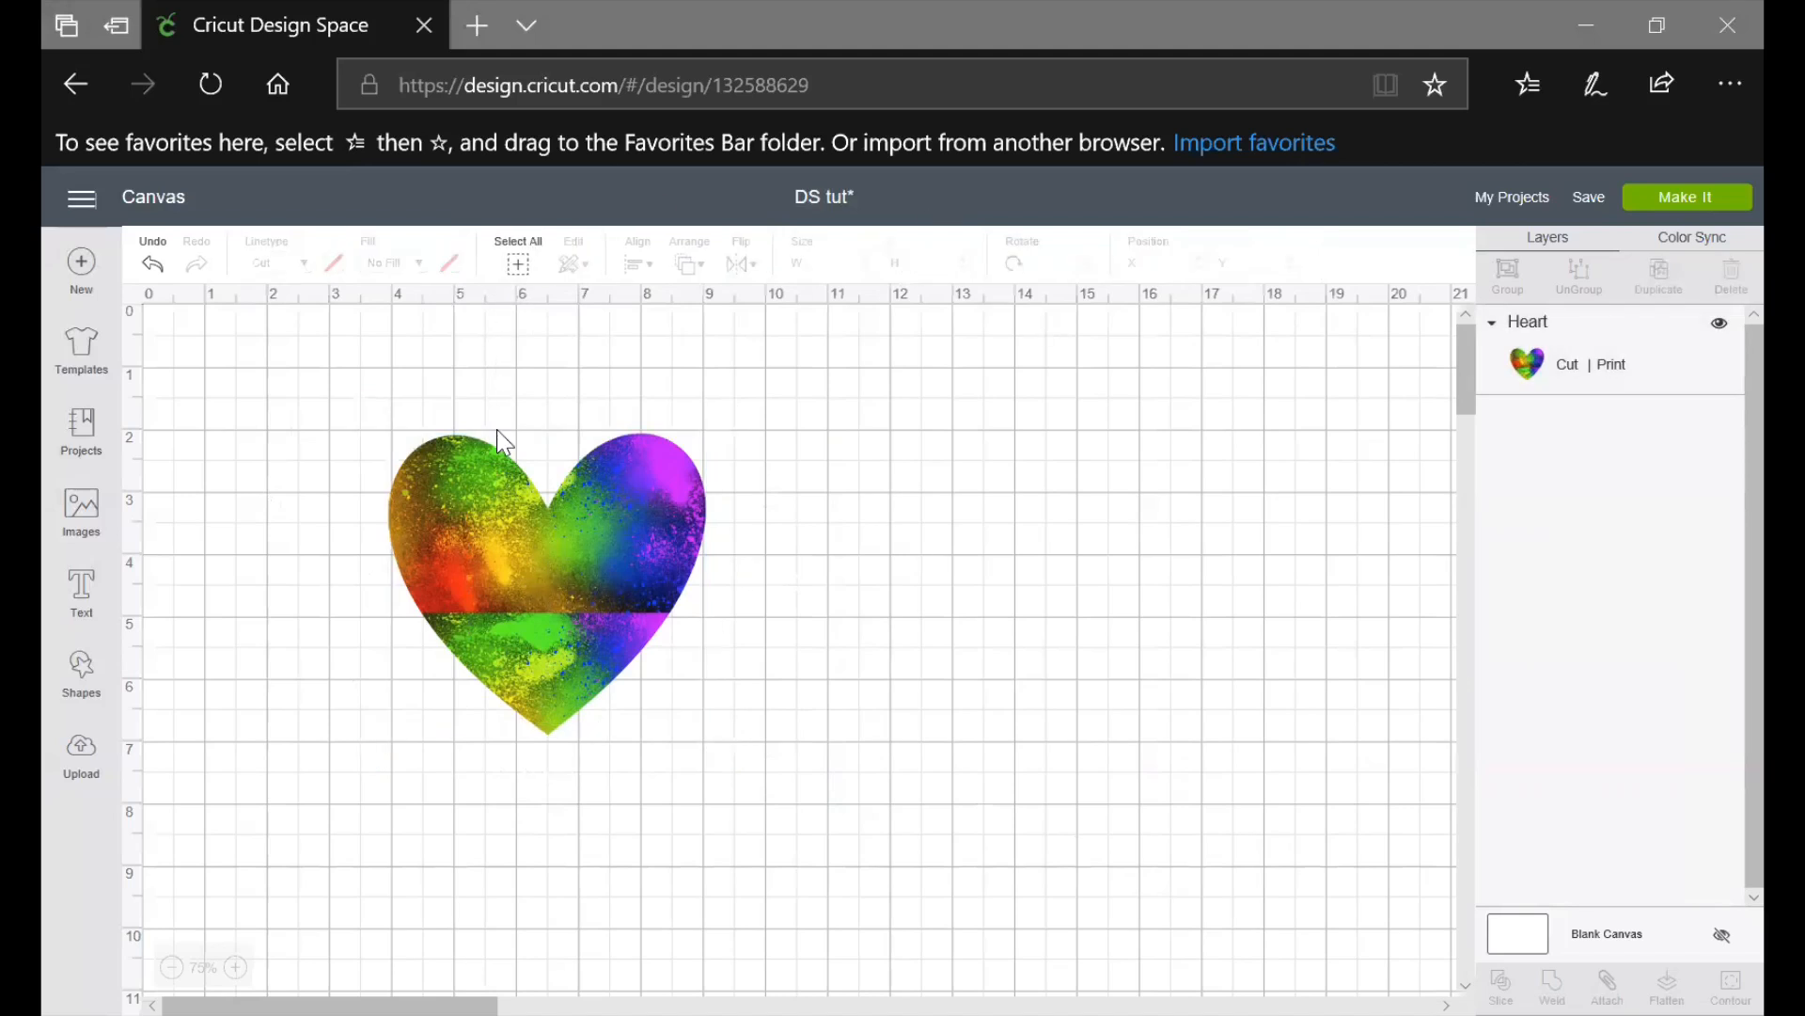
pyautogui.click(518, 266)
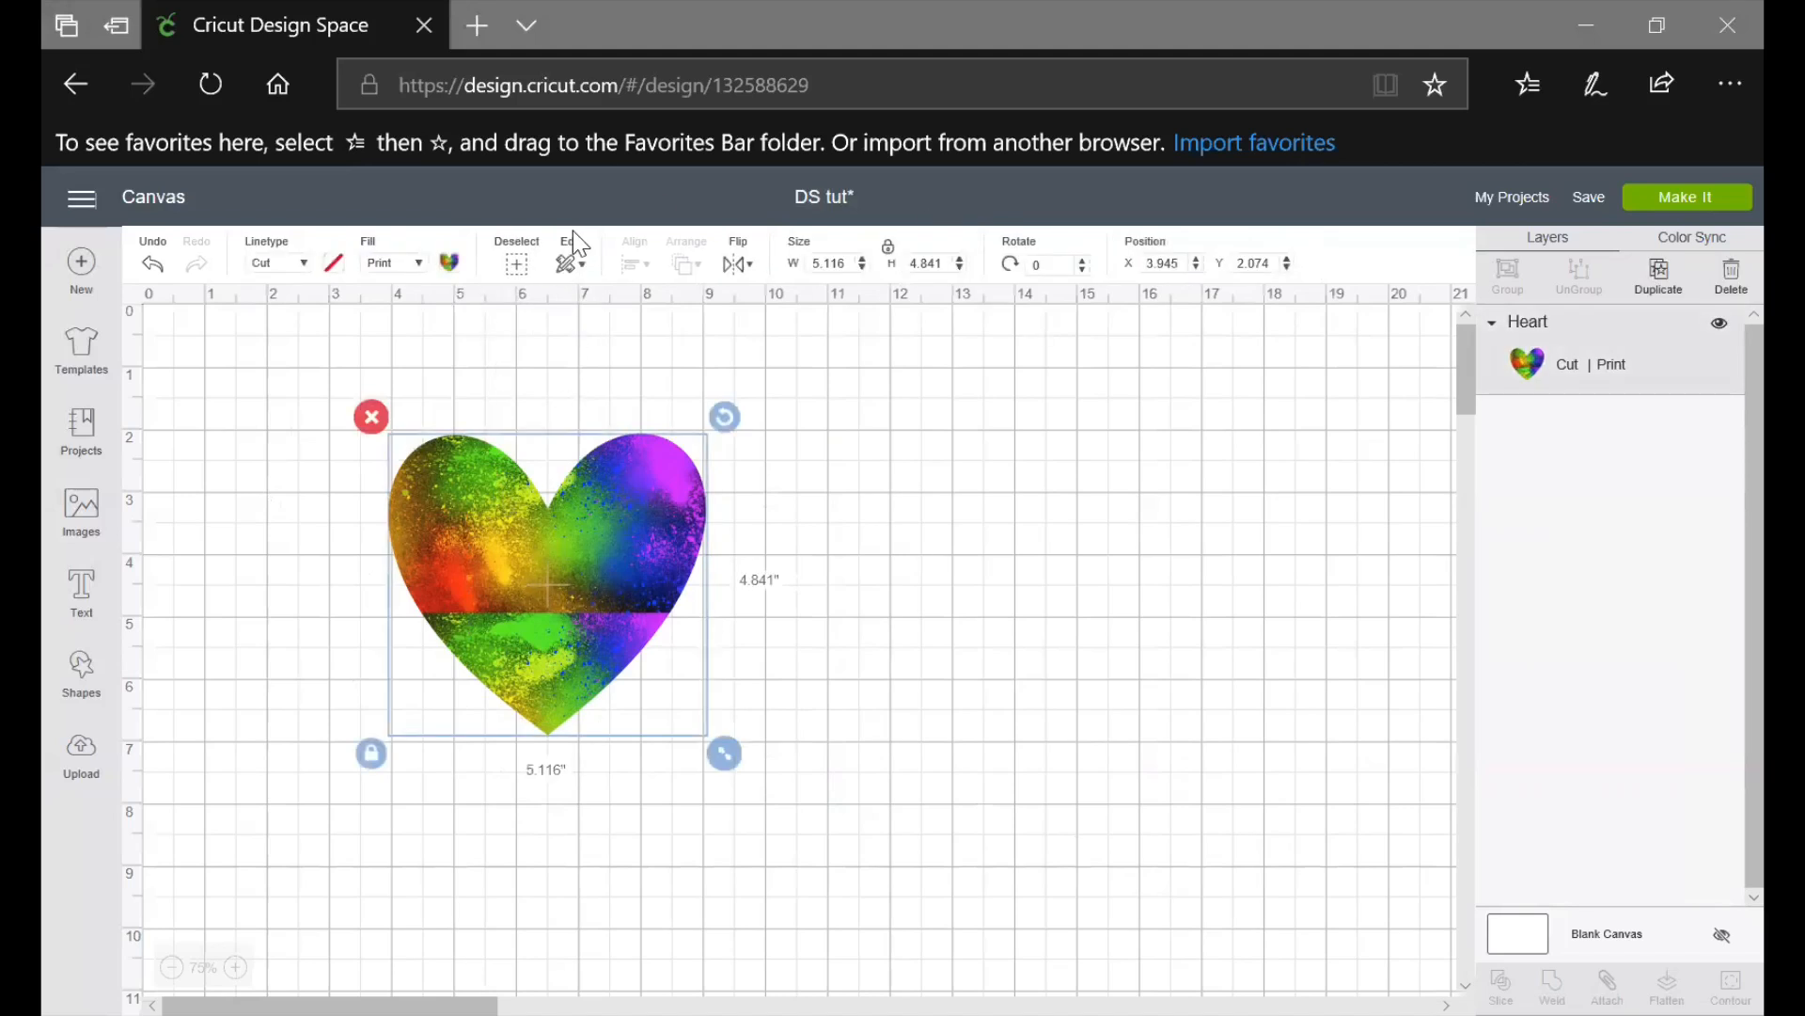
# Open the cut, copy and paste options for the selected heart
pyautogui.click(582, 271)
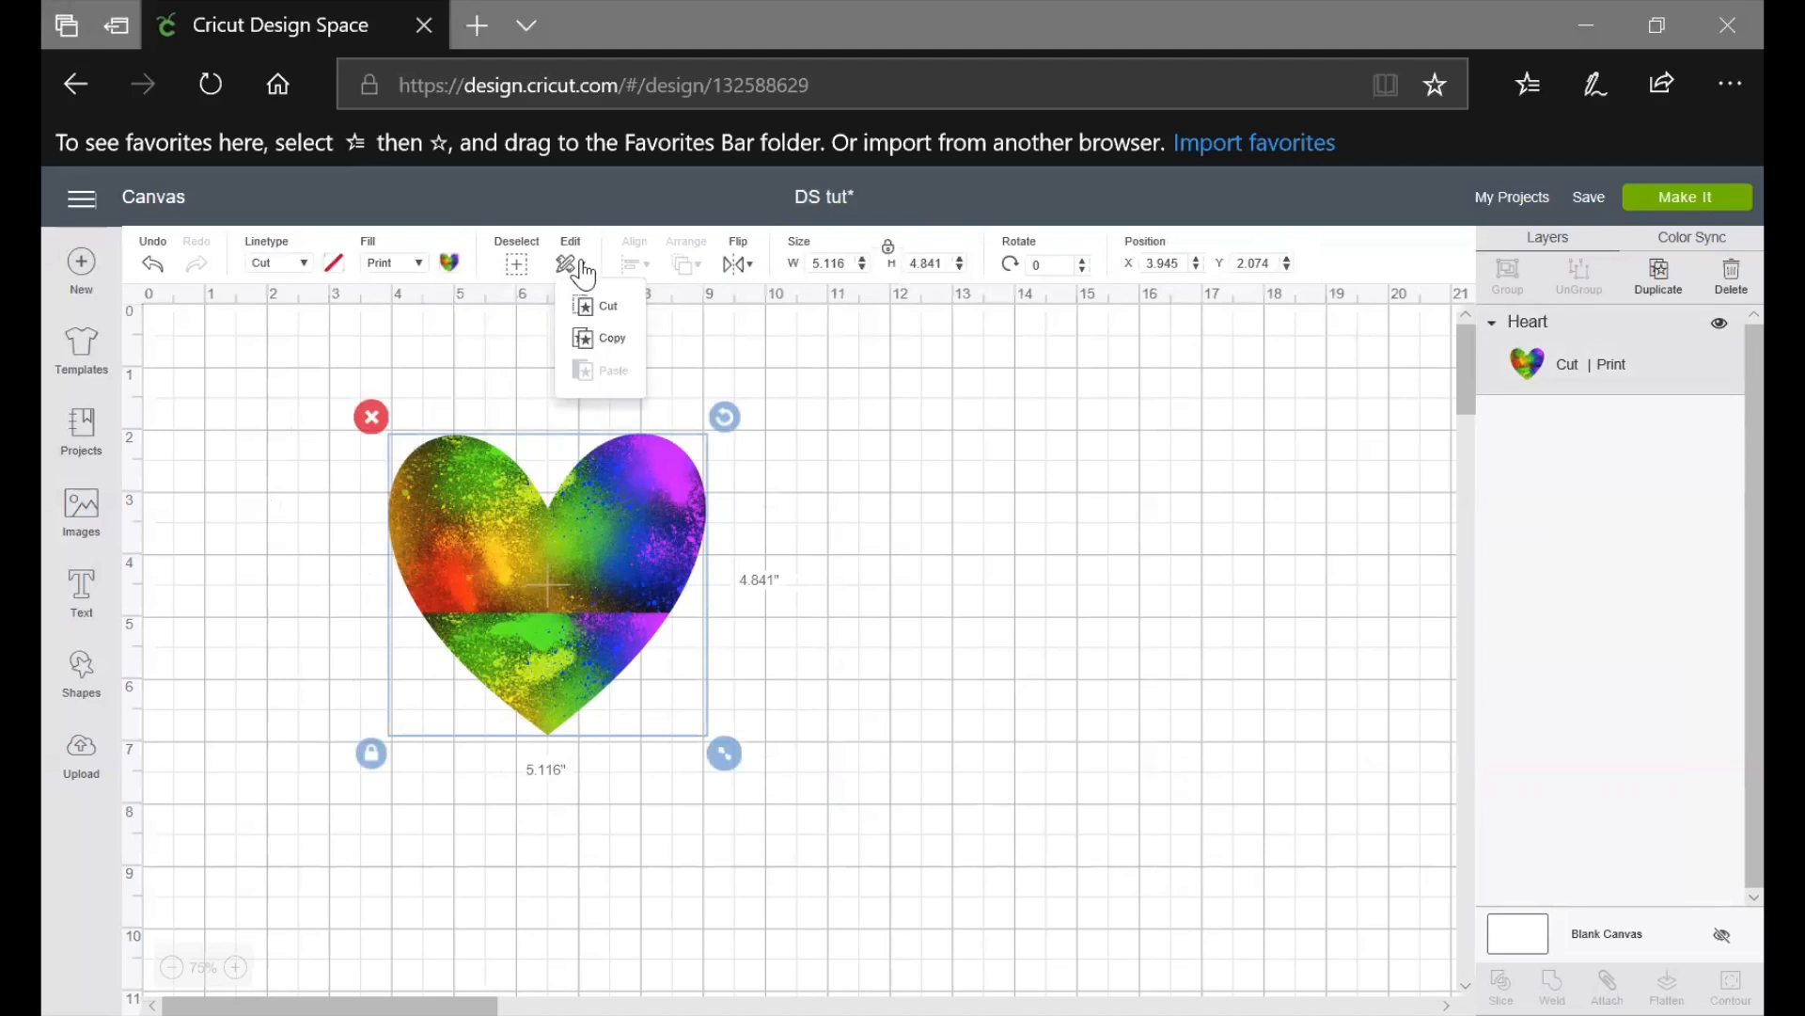
# Cut the rainbow heart from the canvas and paste it back
pyautogui.click(609, 309)
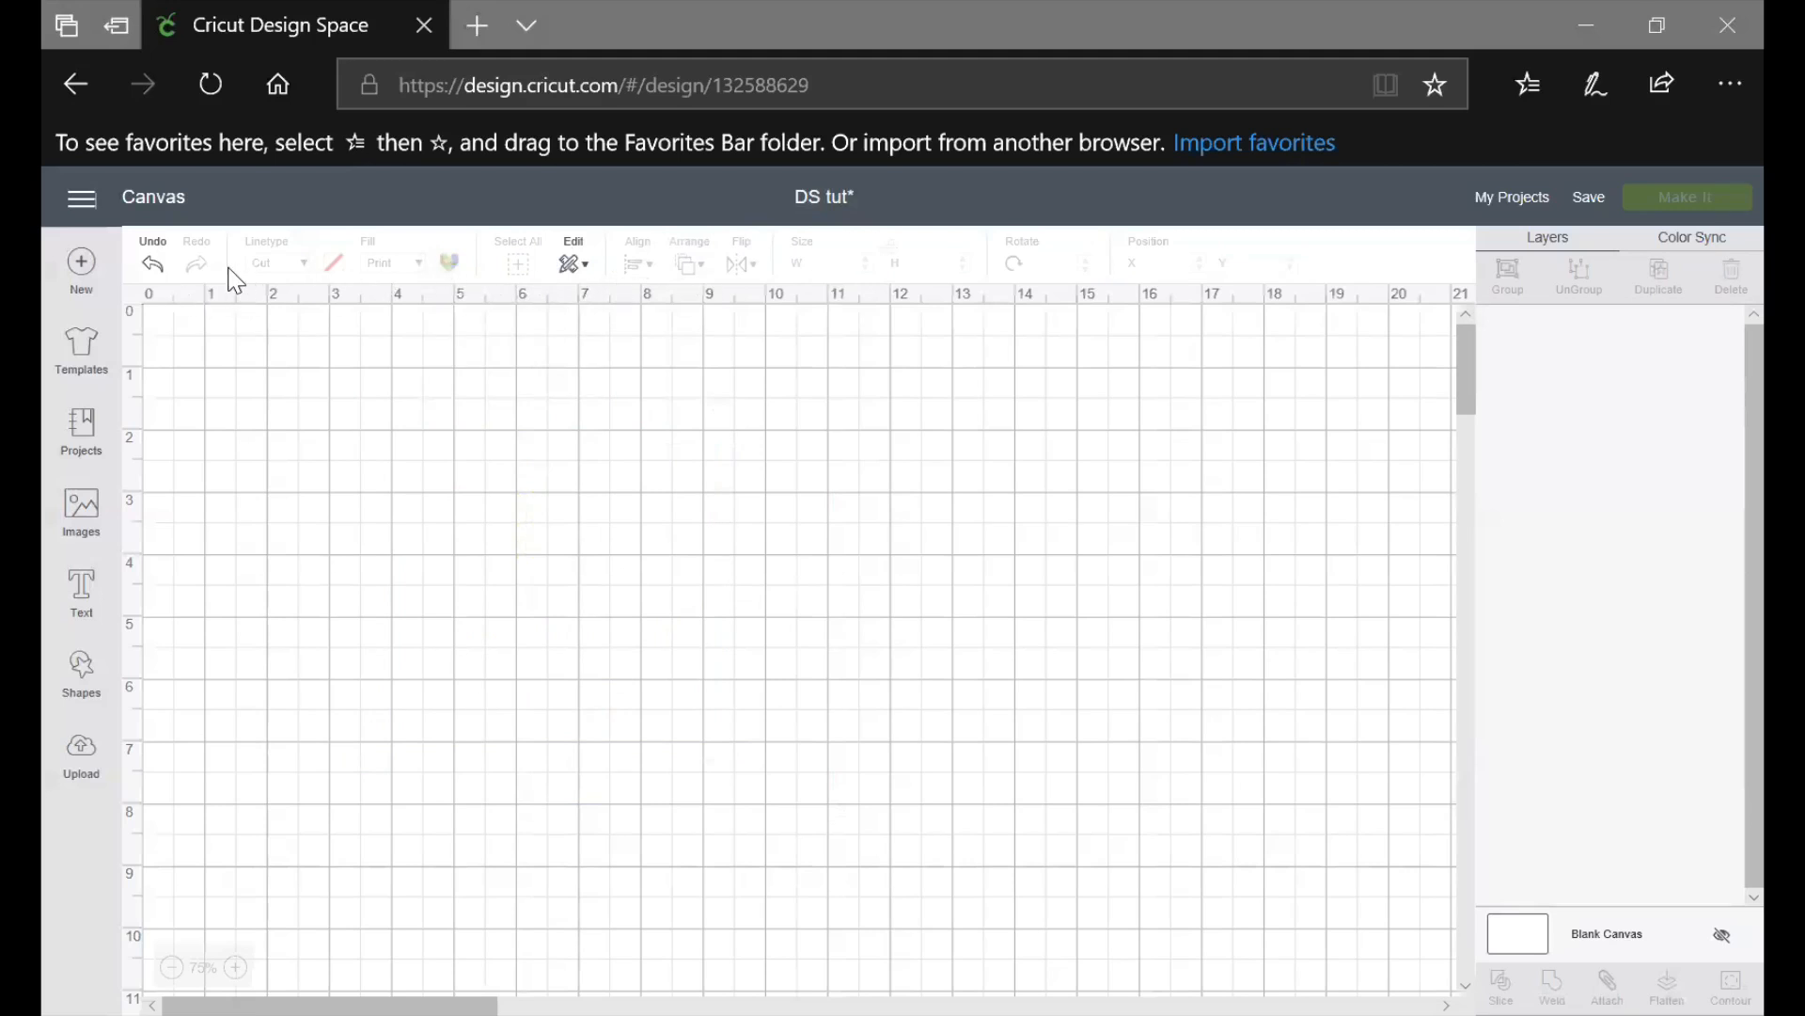
pyautogui.click(575, 267)
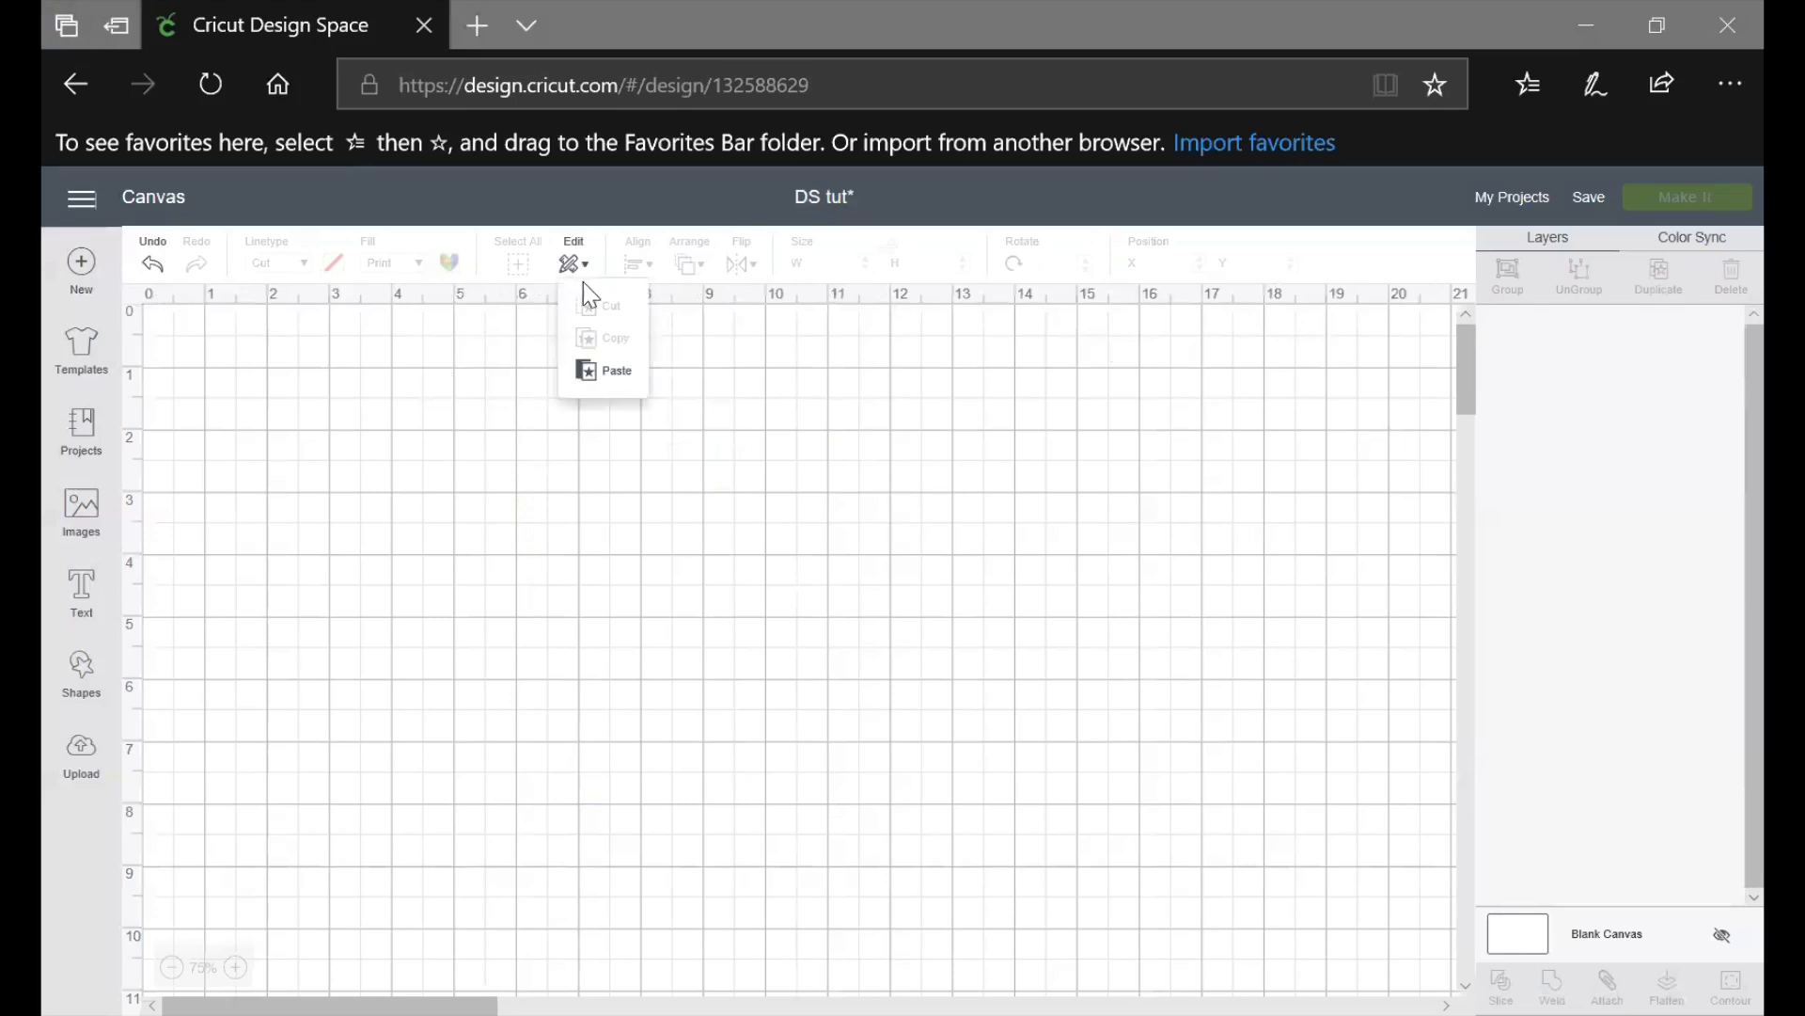
pyautogui.click(596, 376)
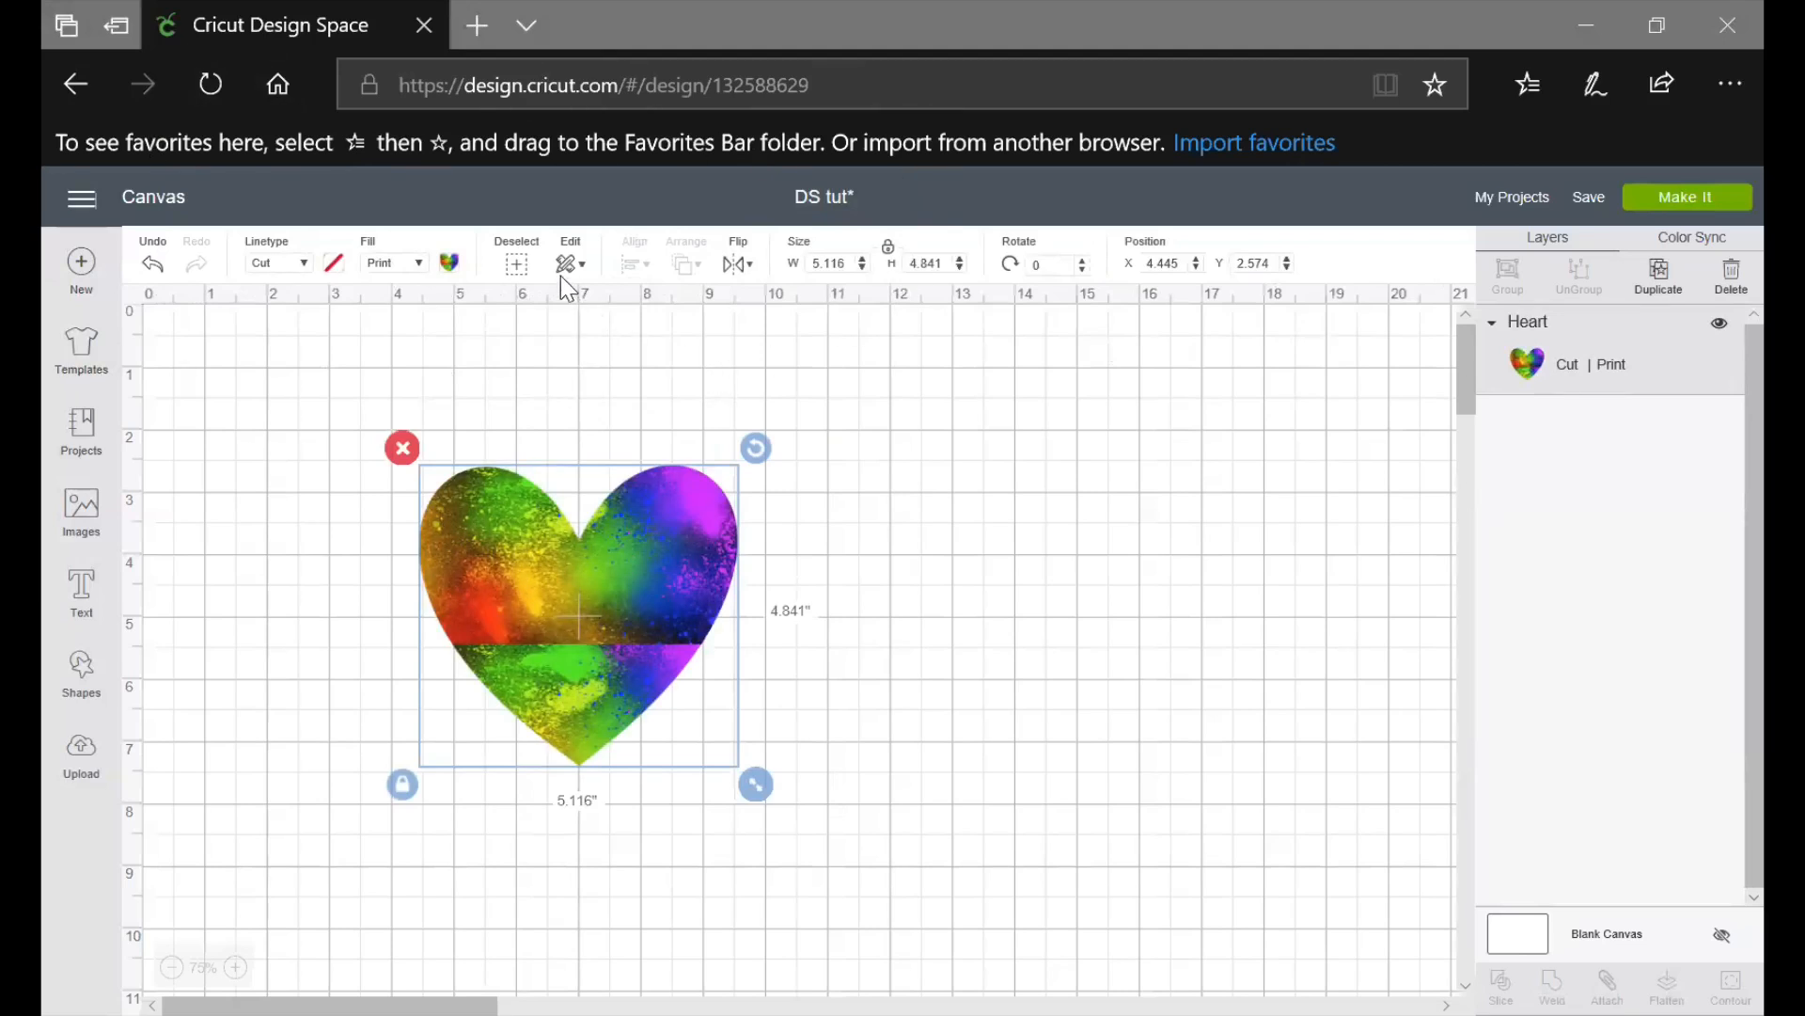
# Copy the heart, paste the copy beside the original, and delete the pasted heart
pyautogui.click(584, 271)
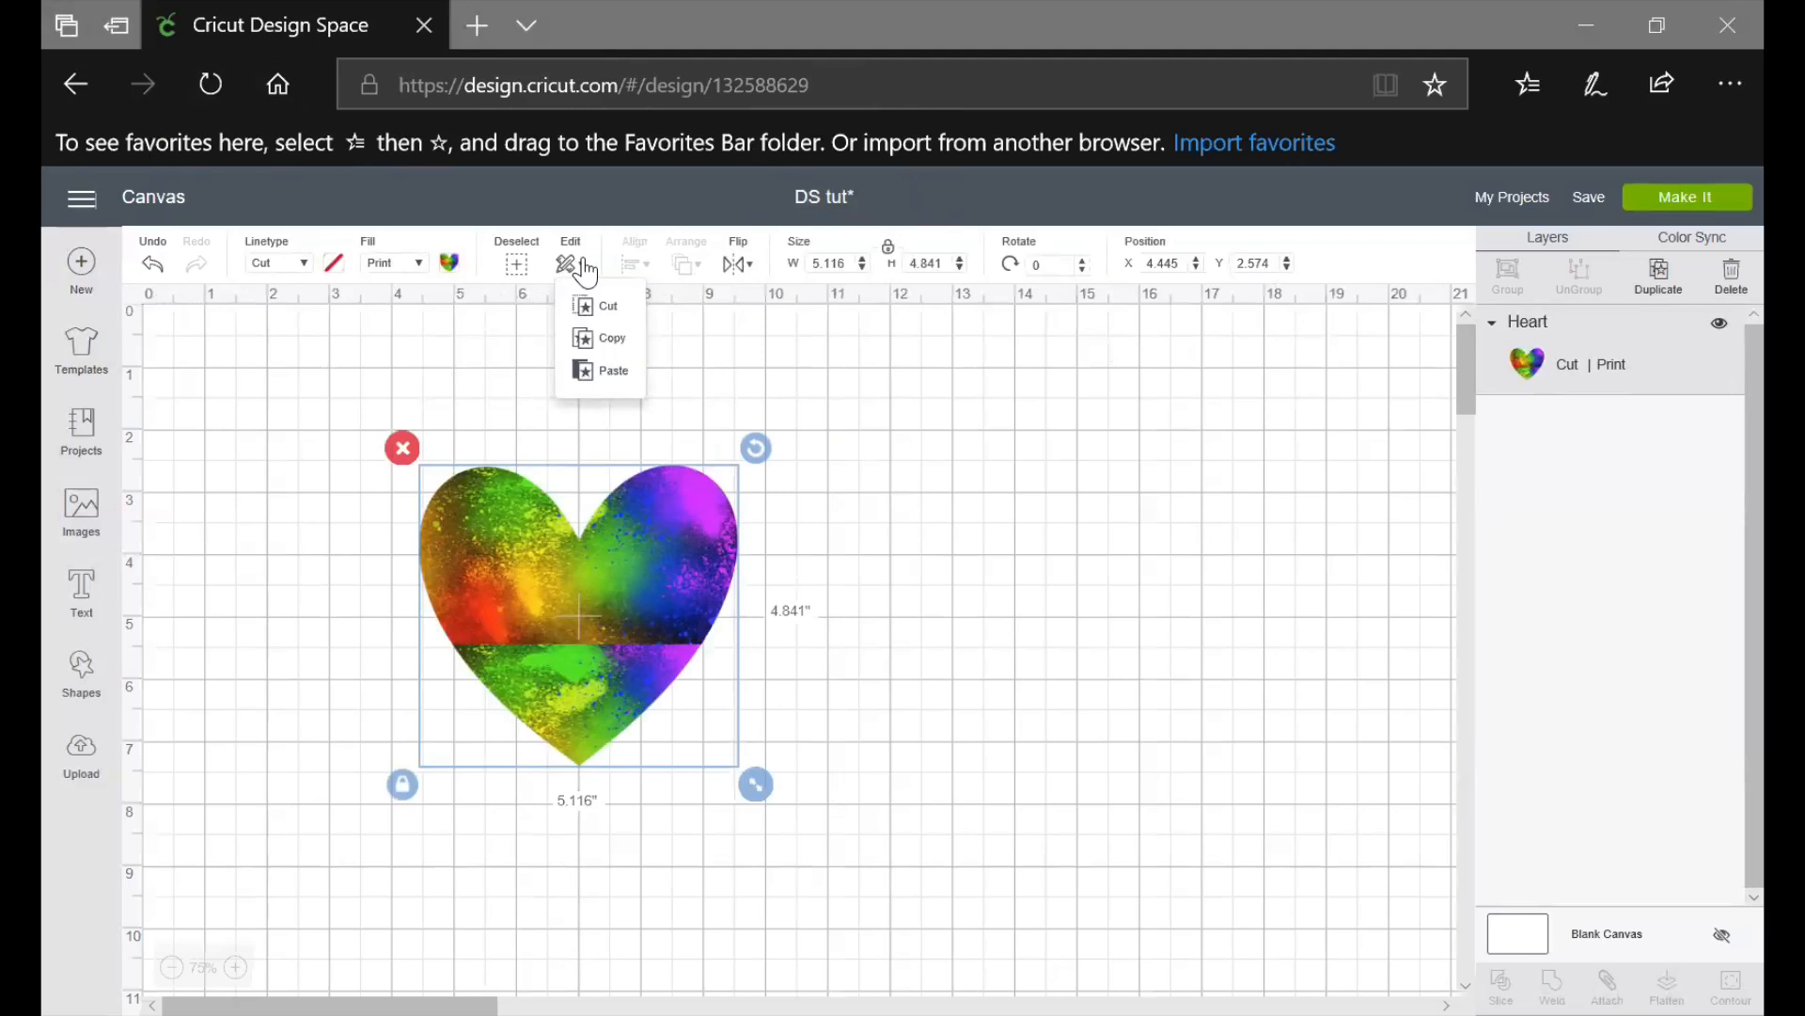
pyautogui.click(627, 336)
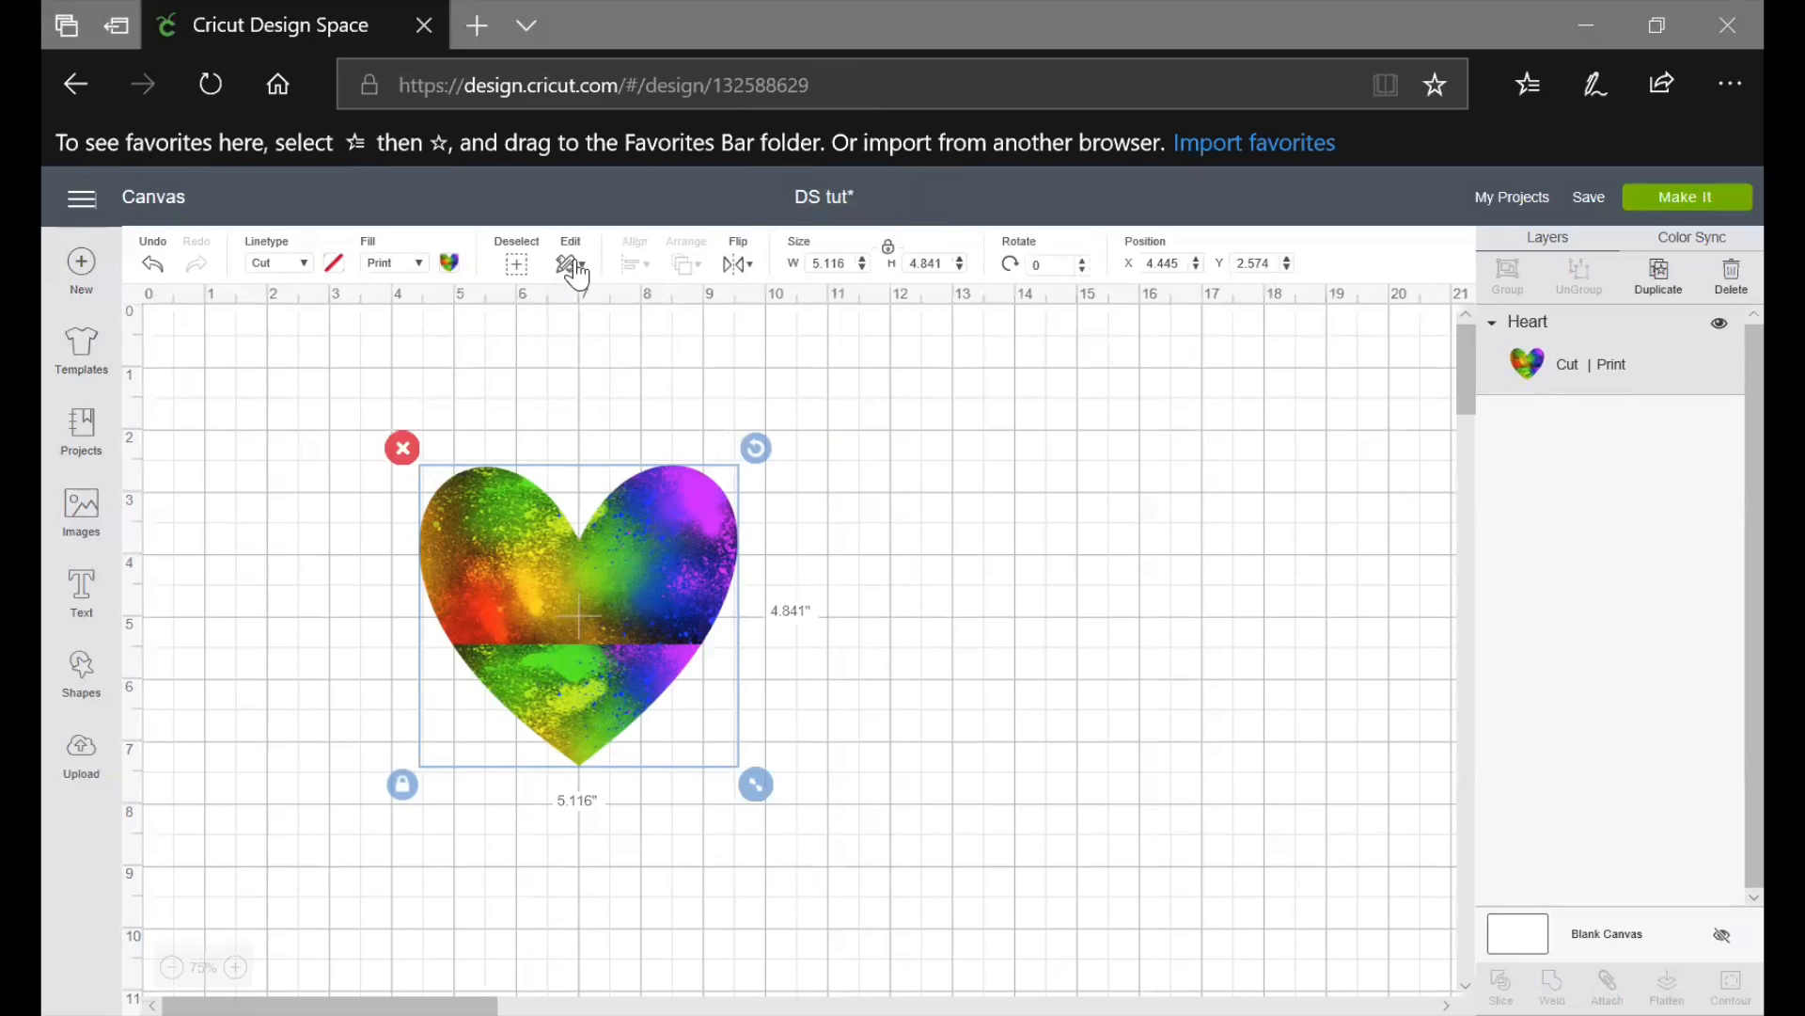
pyautogui.click(571, 265)
pyautogui.click(606, 370)
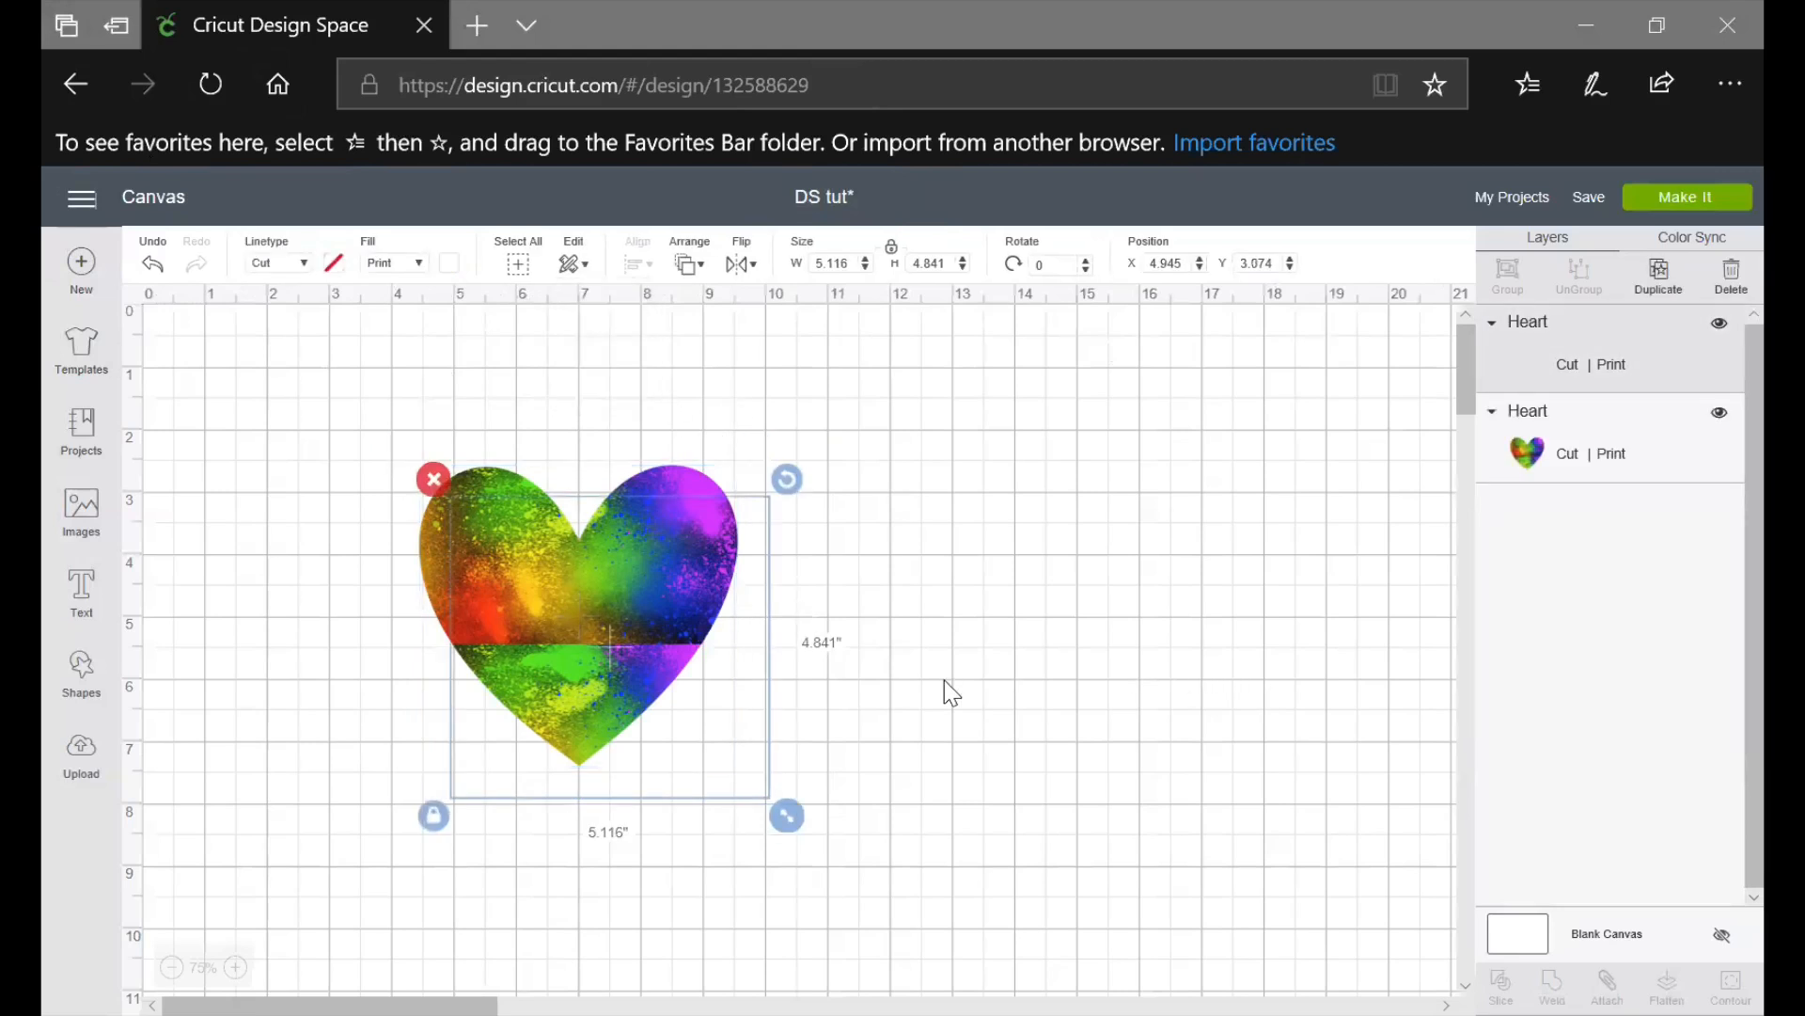
pyautogui.moveTo(764, 643); pyautogui.dragTo(969, 607)
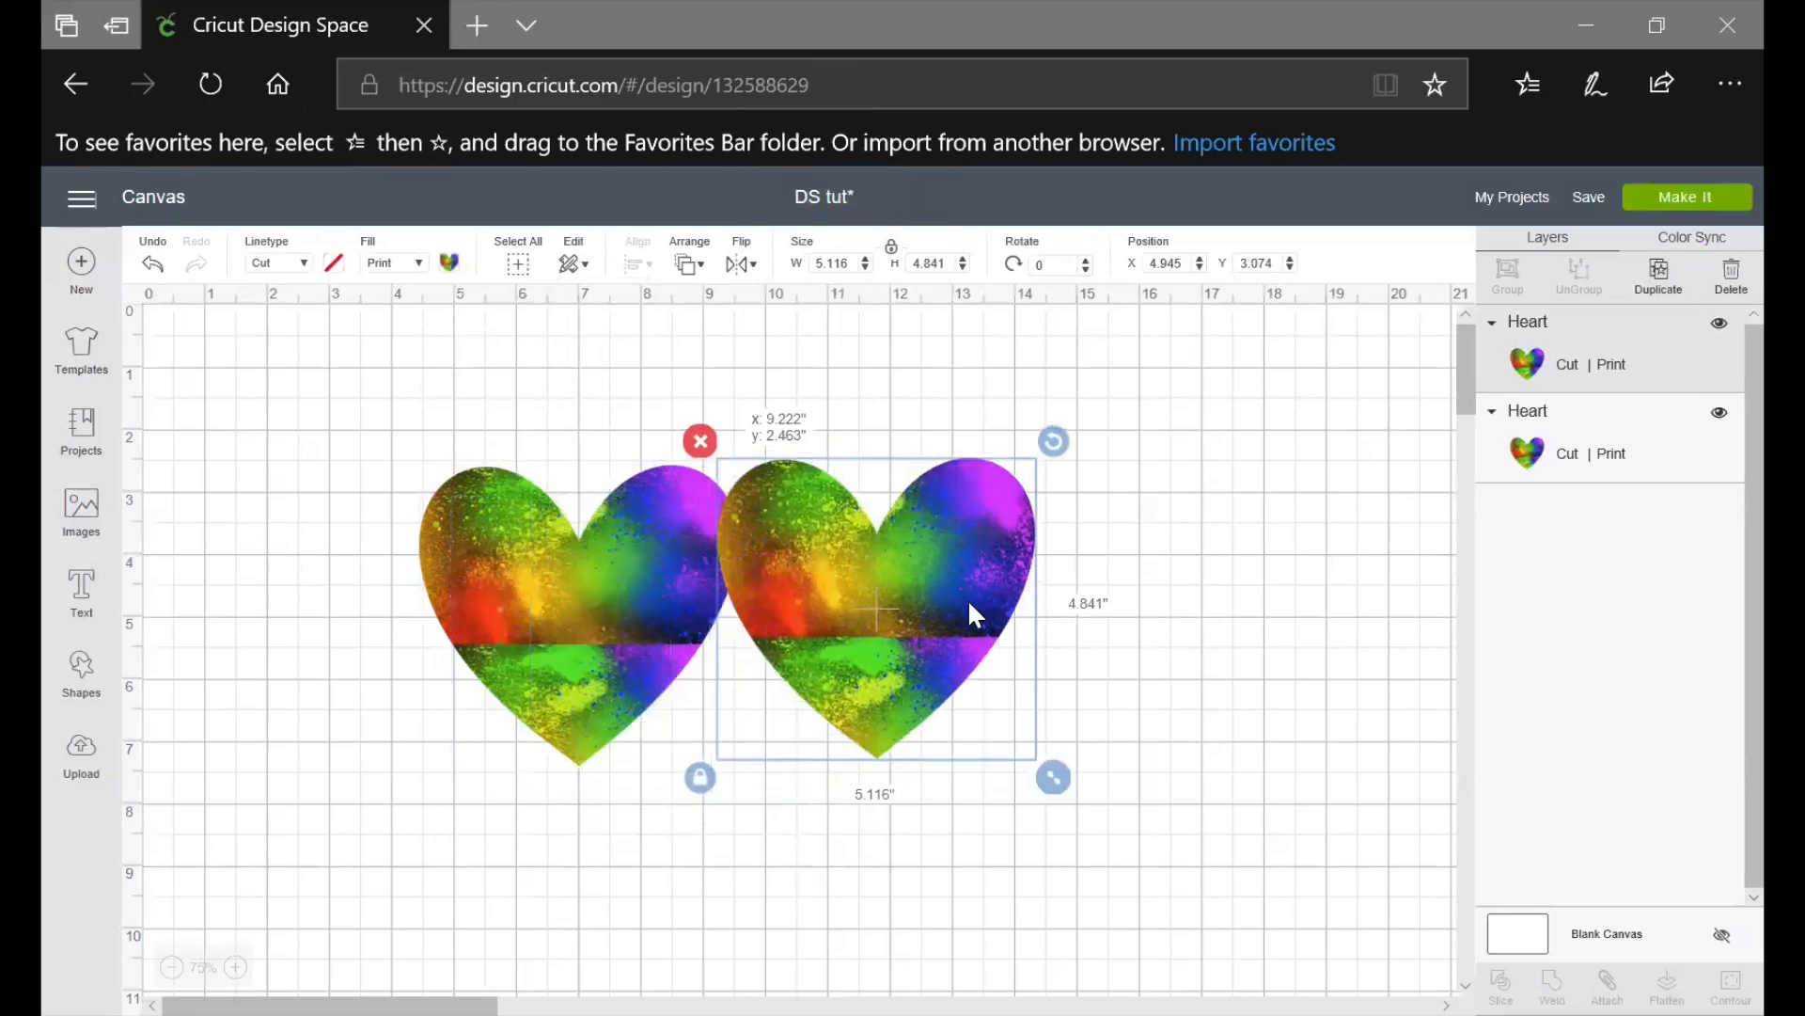
pyautogui.click(698, 438)
# Duplicate the heart and place the duplicate partly over the original at about X 6.111, Y 2.945
pyautogui.click(494, 592)
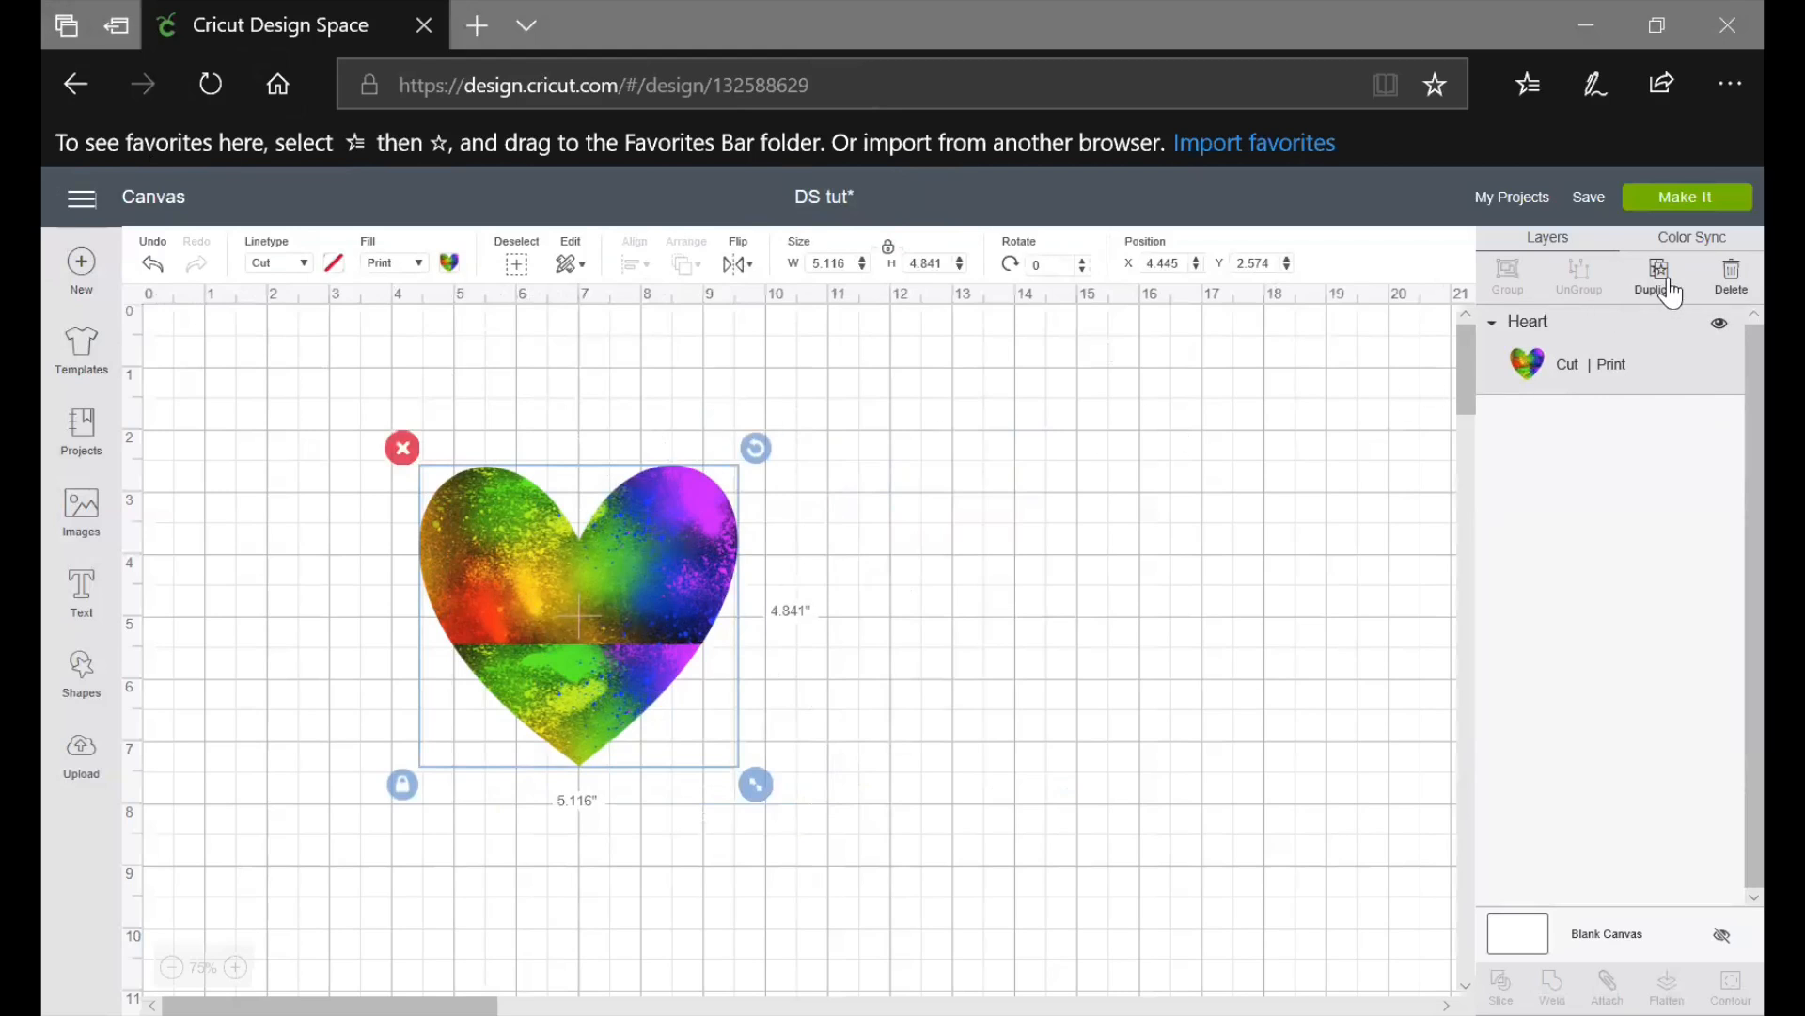
pyautogui.click(1627, 292)
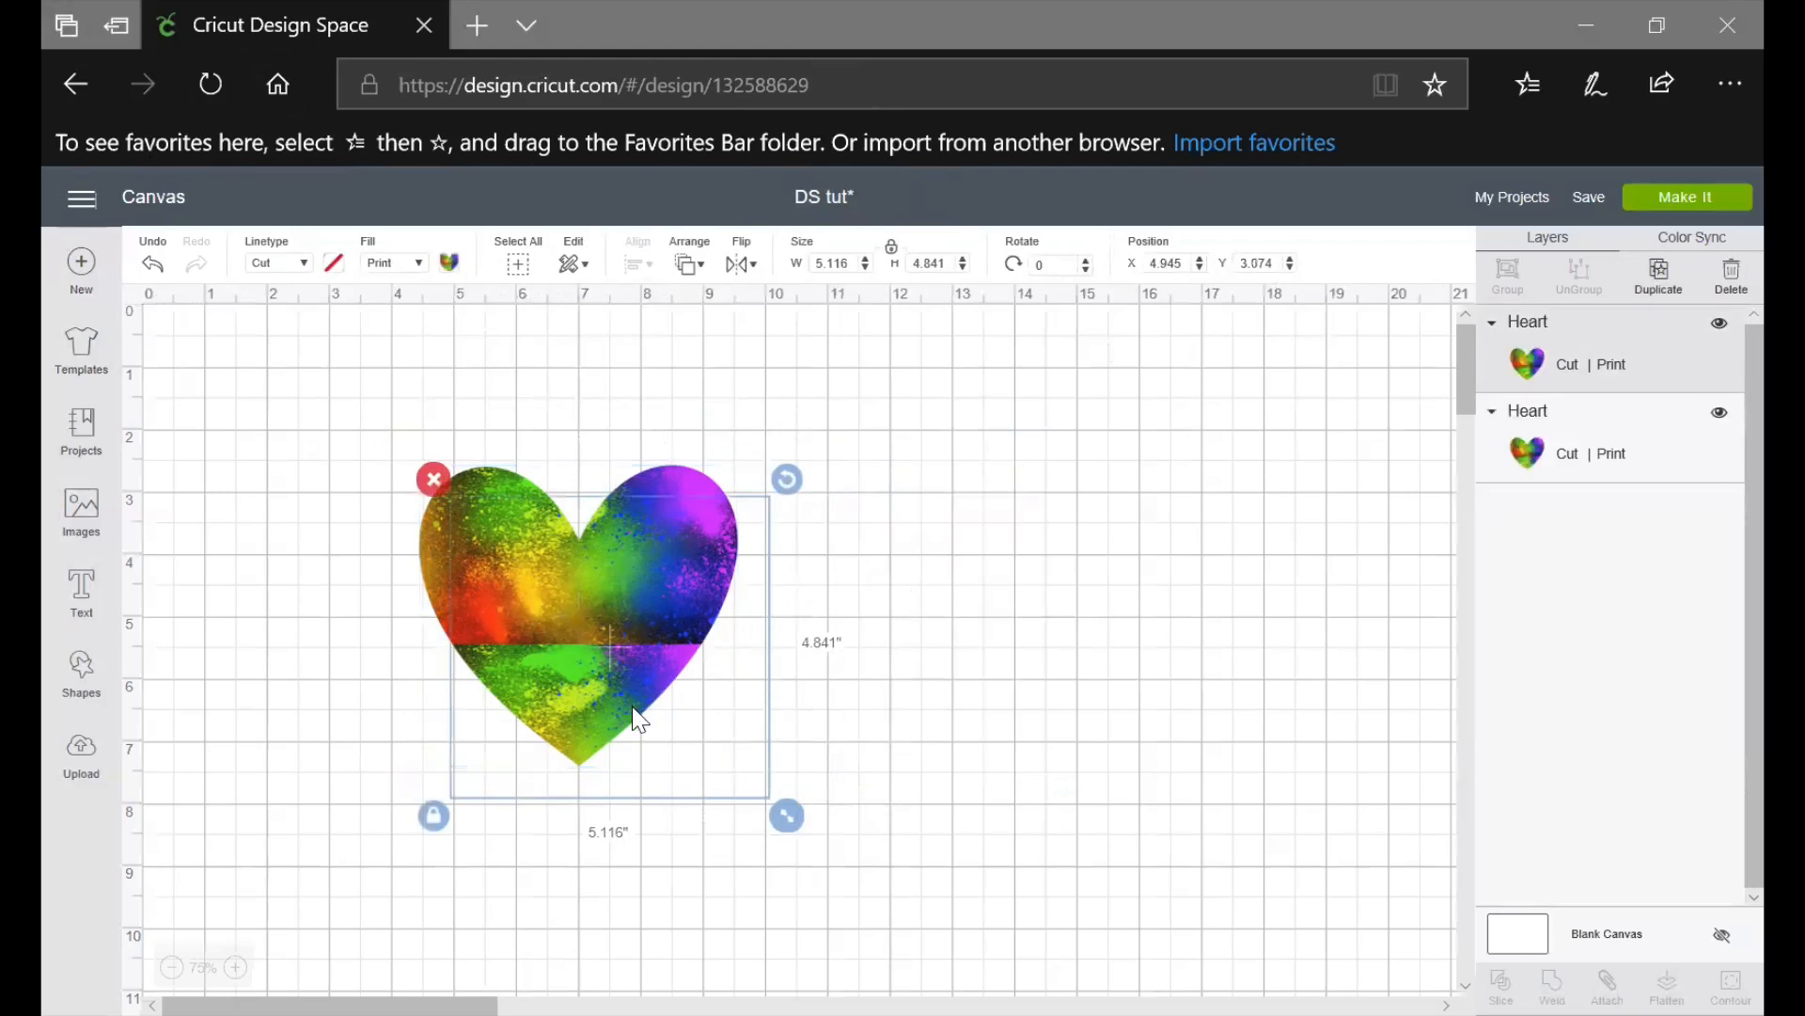
pyautogui.moveTo(703, 656); pyautogui.dragTo(777, 662)
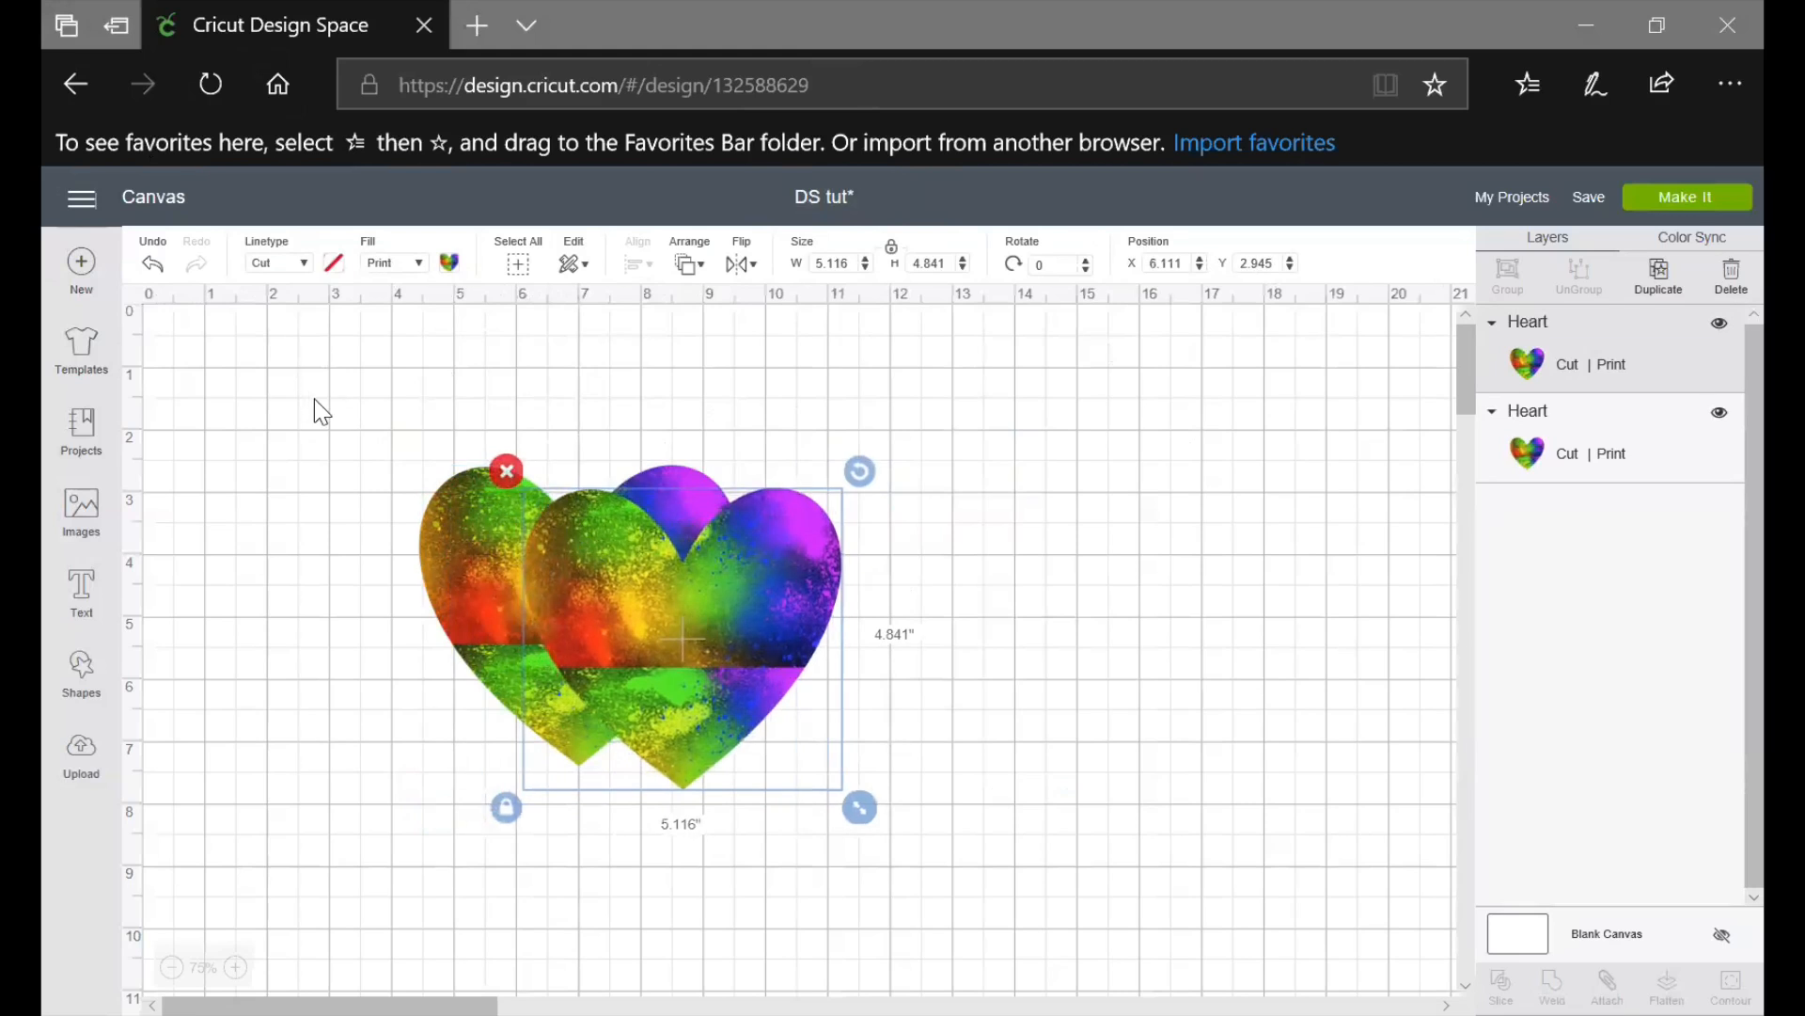
# Duplicate both overlapping hearts together and place the copied pair beside them at about X 11.796, Y 2.26
pyautogui.moveTo(314, 398); pyautogui.dragTo(897, 820)
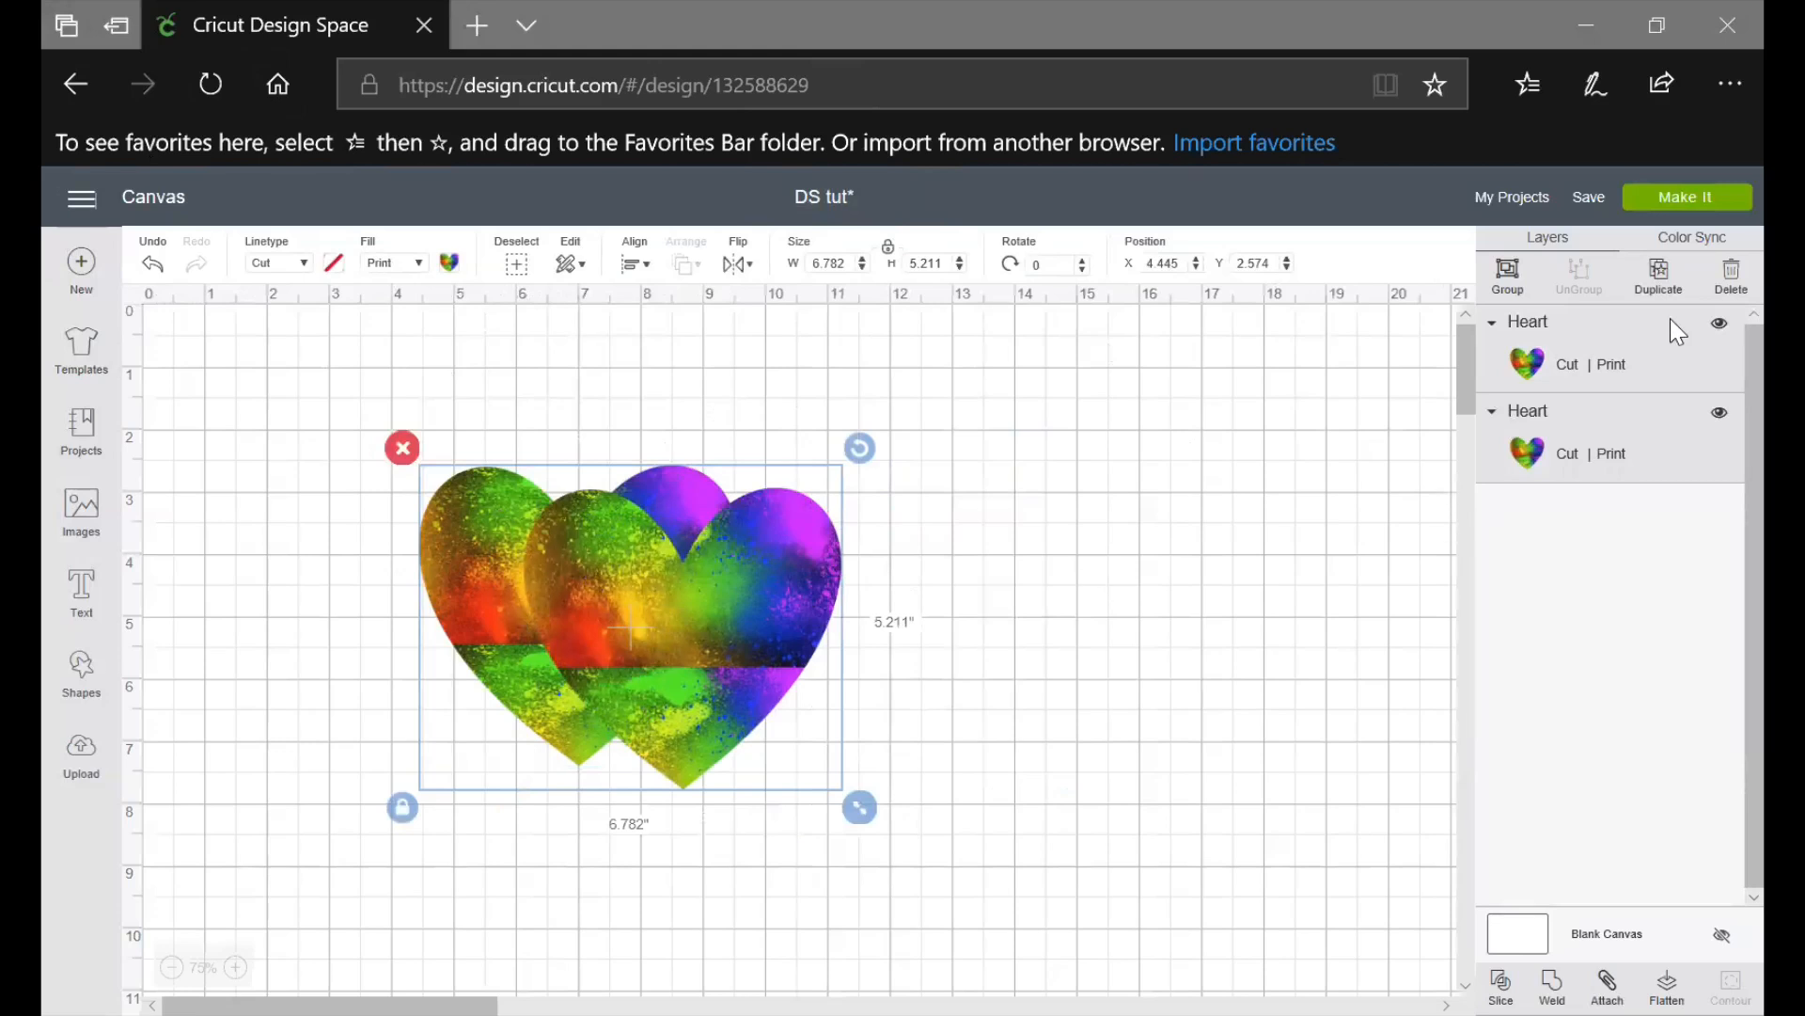
pyautogui.click(1660, 273)
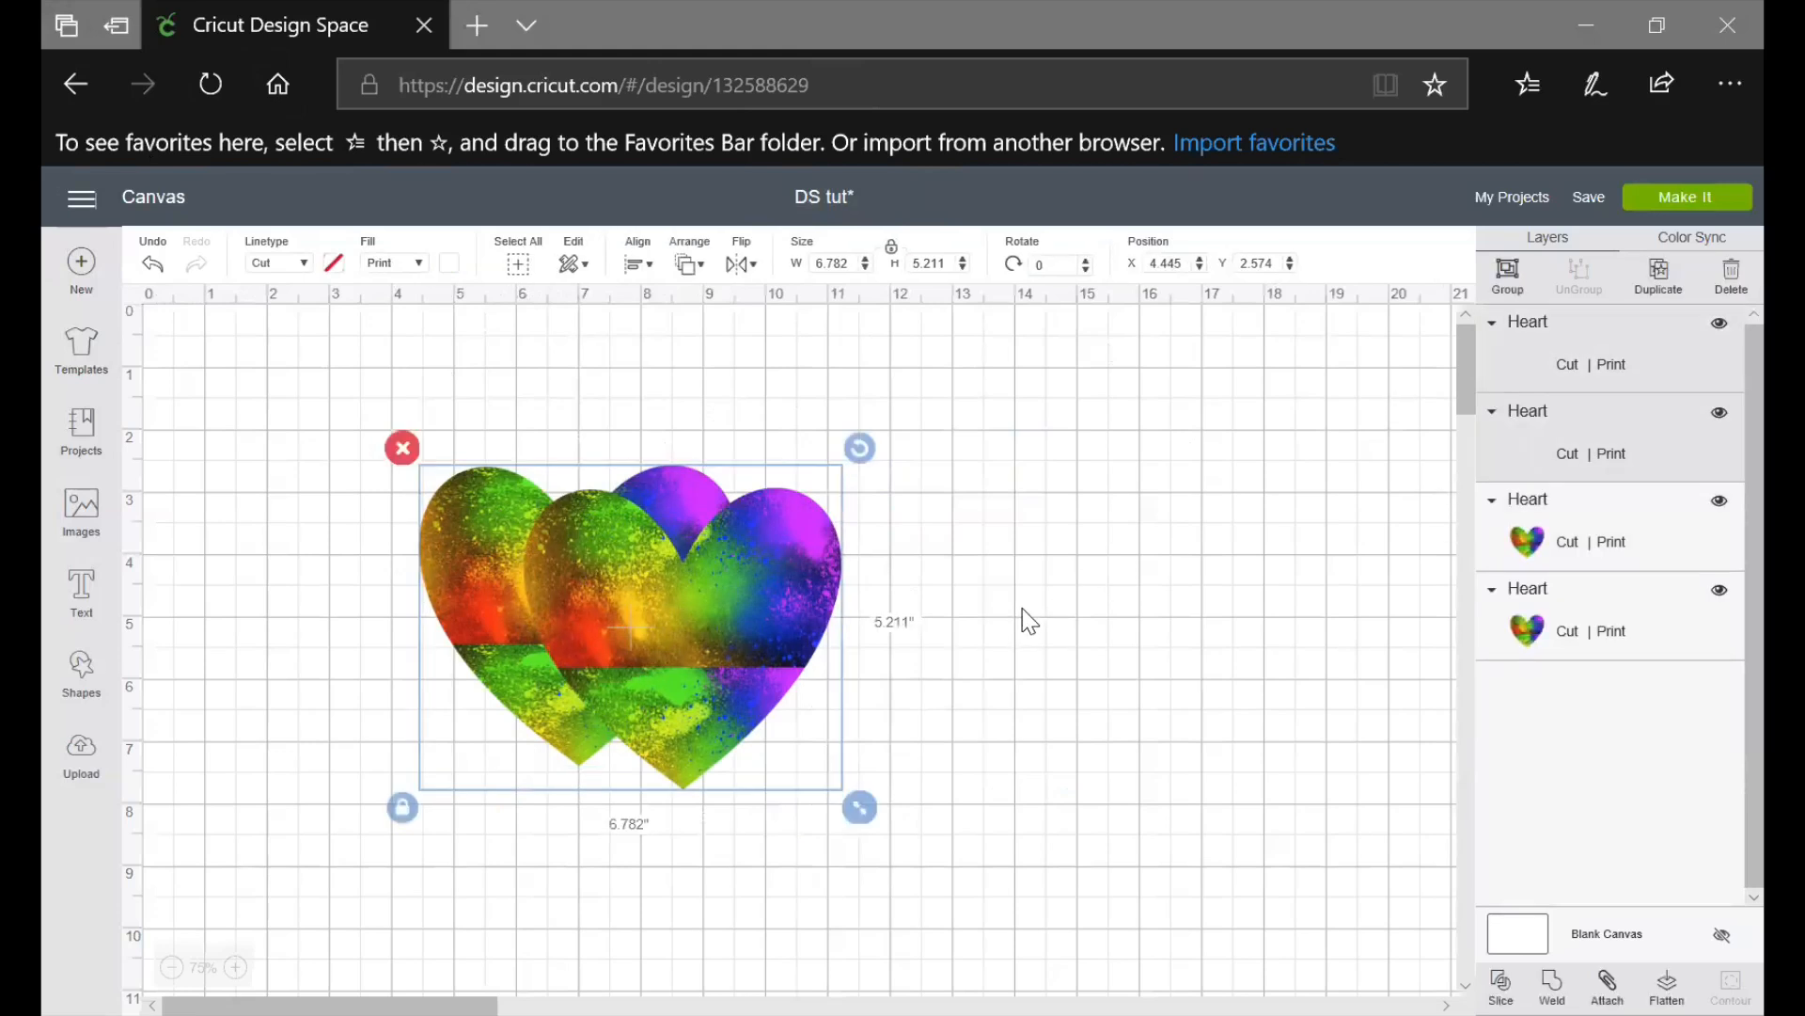
pyautogui.moveTo(859, 714); pyautogui.dragTo(1209, 666)
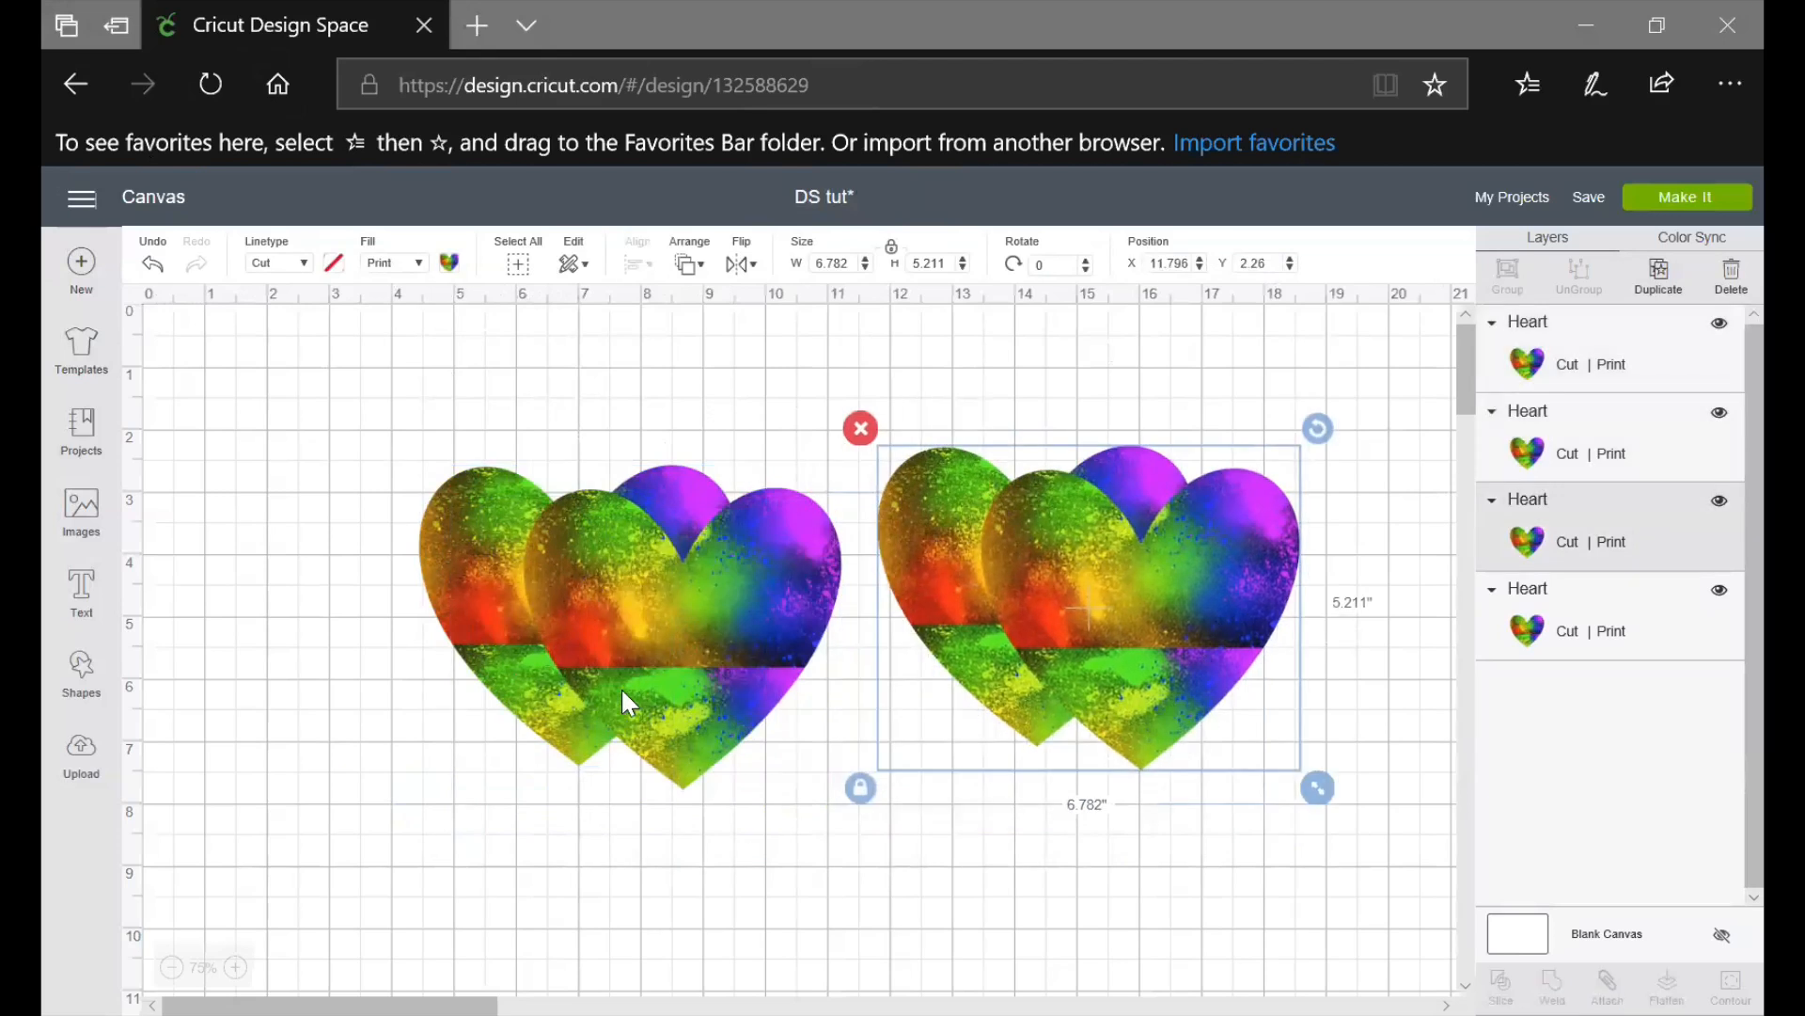
# Move the original pair's front heart down to about X 4.204, Y 3.908, and delete the copied pair of hearts
pyautogui.moveTo(621, 687); pyautogui.dragTo(526, 758)
pyautogui.click(1107, 588)
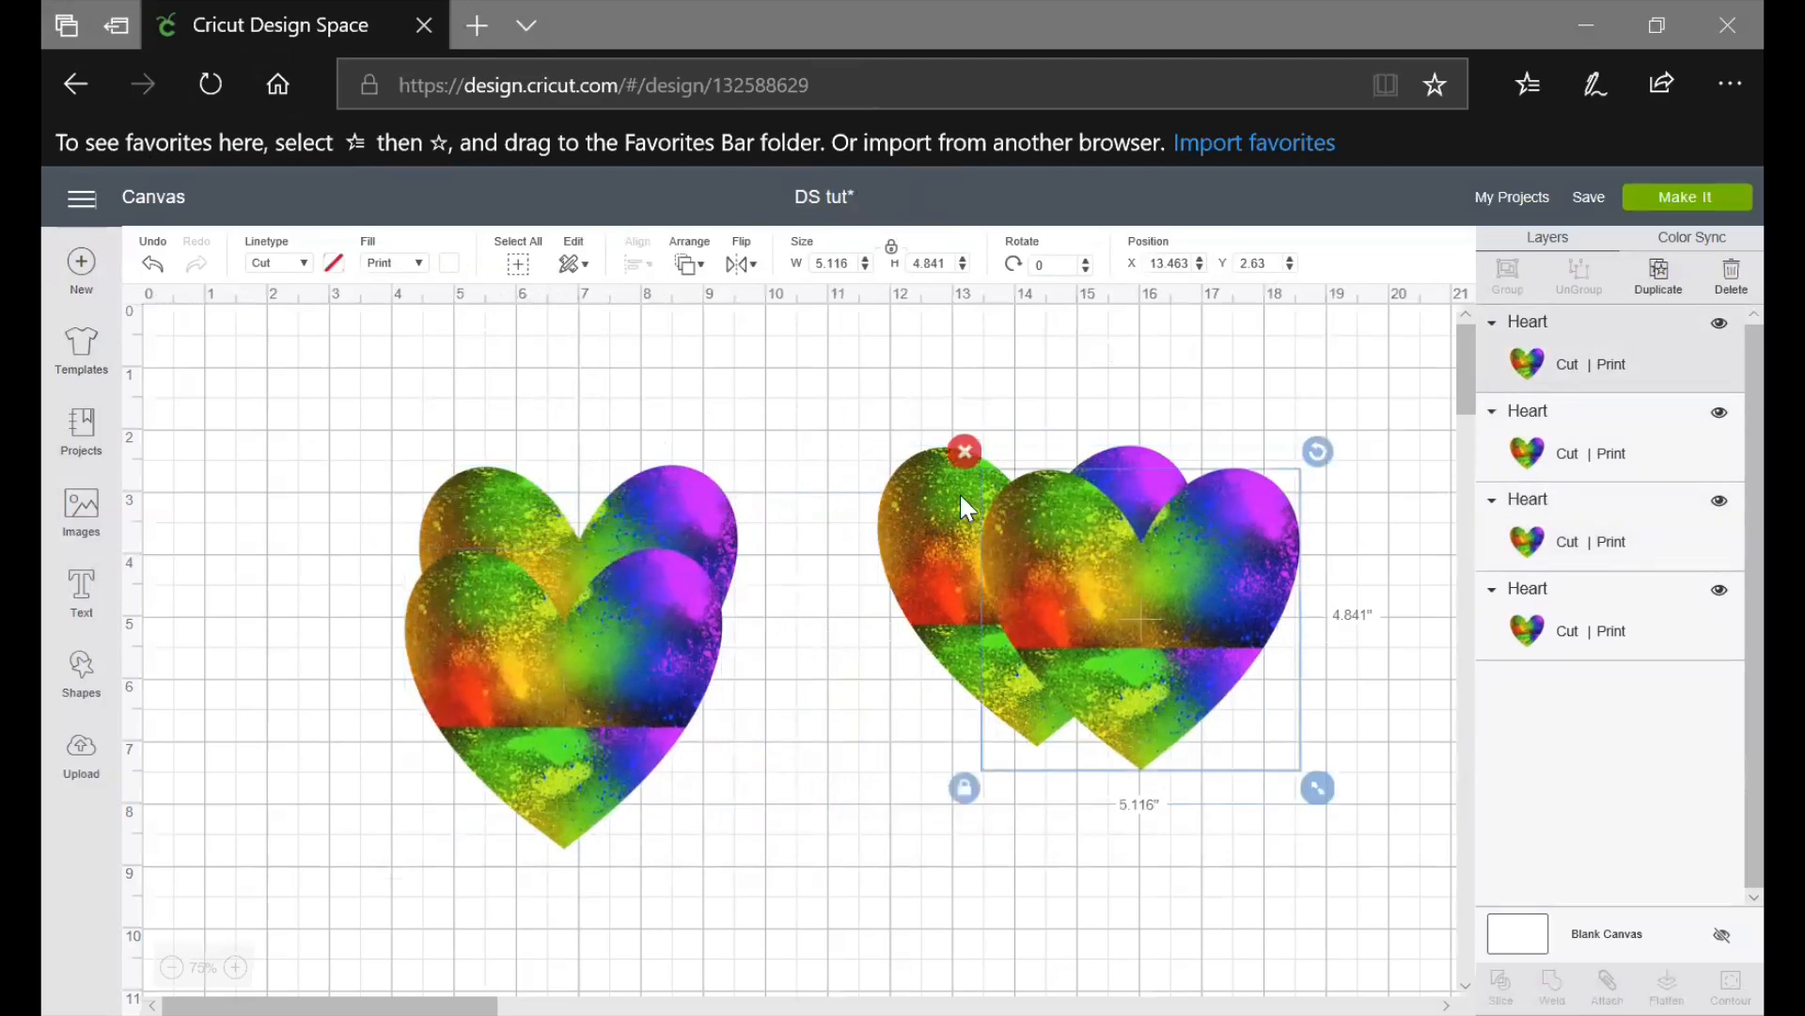
pyautogui.moveTo(847, 391); pyautogui.dragTo(1282, 843)
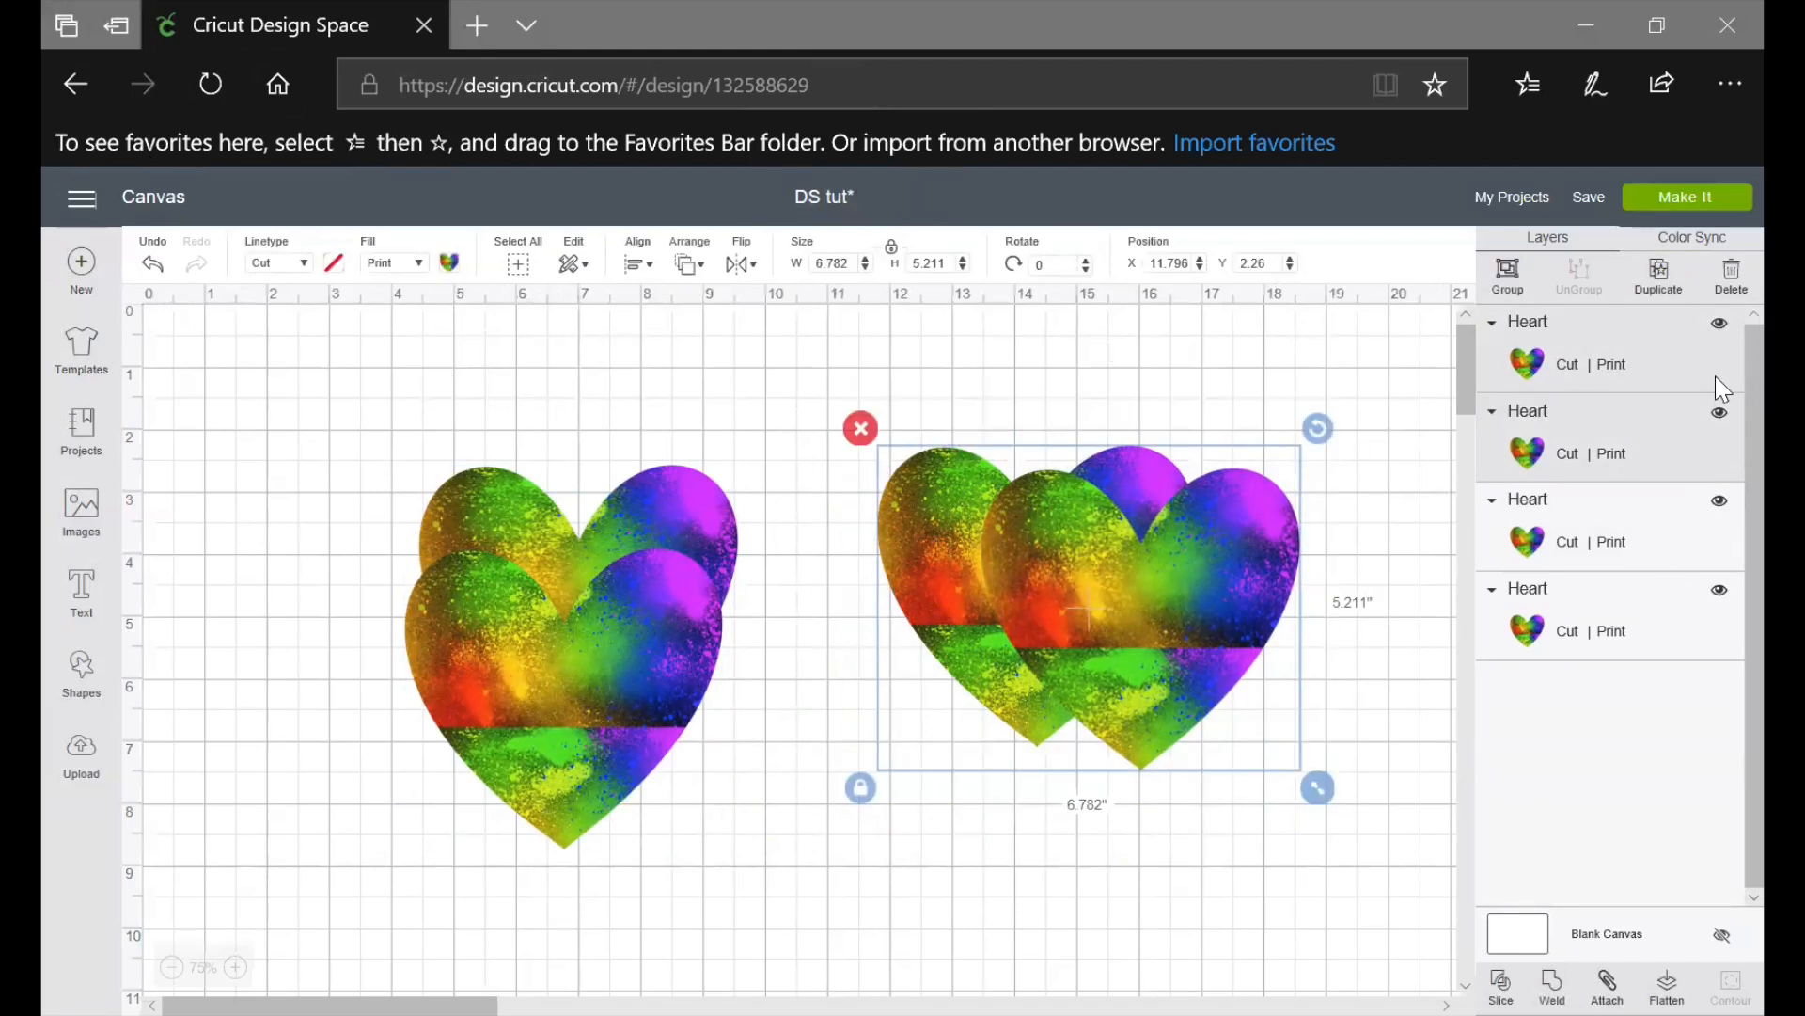
pyautogui.click(1731, 273)
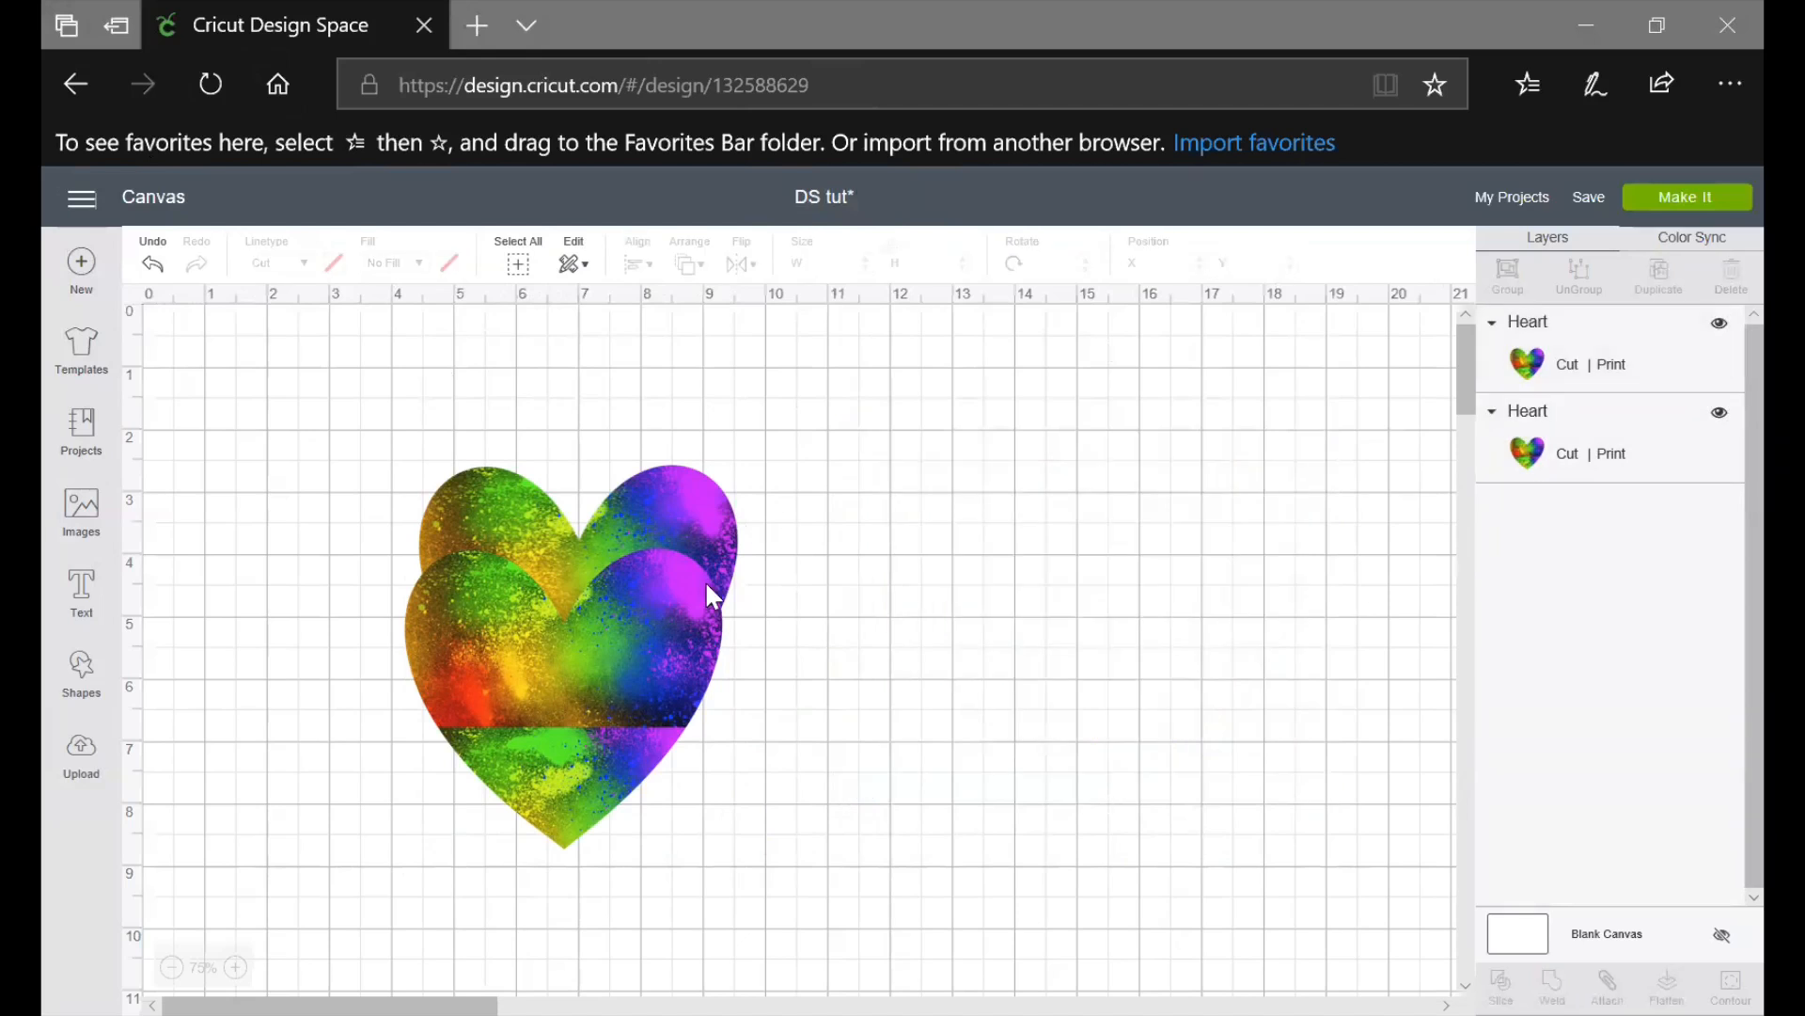
# Separate the two remaining hearts so they sit side by side, and delete the duplicate
pyautogui.moveTo(617, 629); pyautogui.dragTo(939, 534)
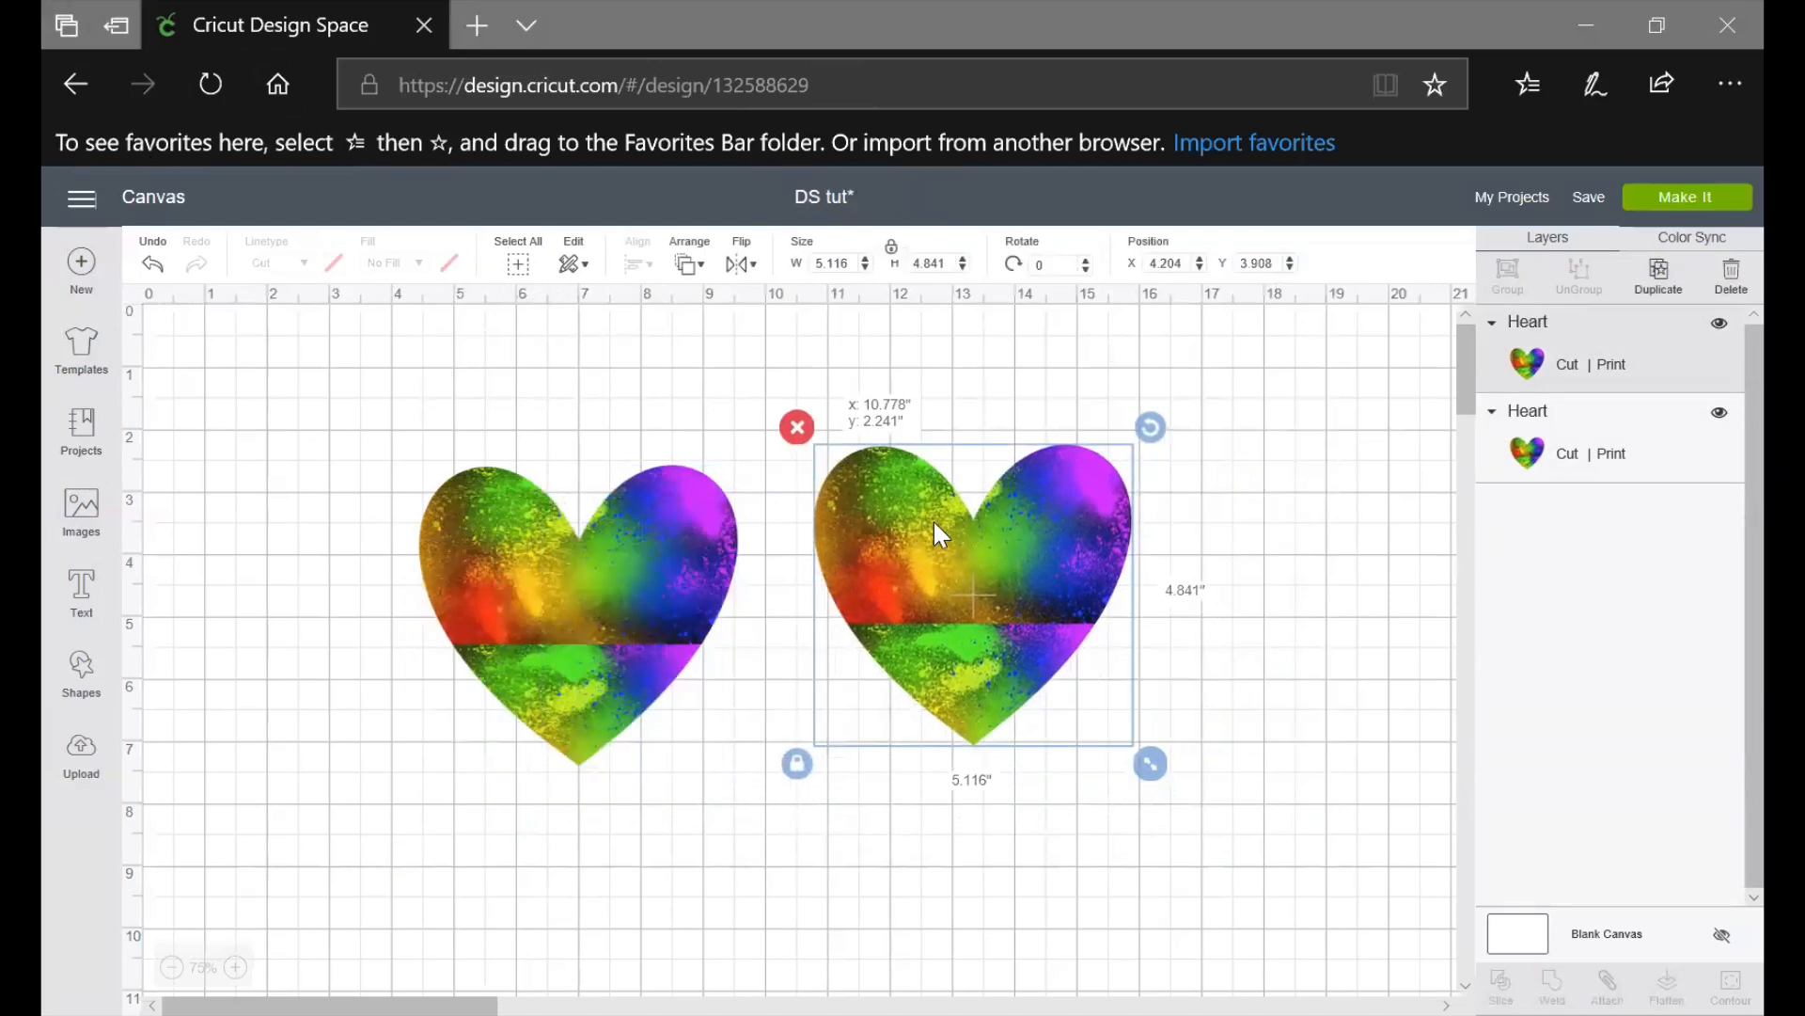
pyautogui.moveTo(620, 563)
pyautogui.mouseDown()
pyautogui.moveTo(575, 550)
pyautogui.moveTo(610, 553)
pyautogui.mouseUp()
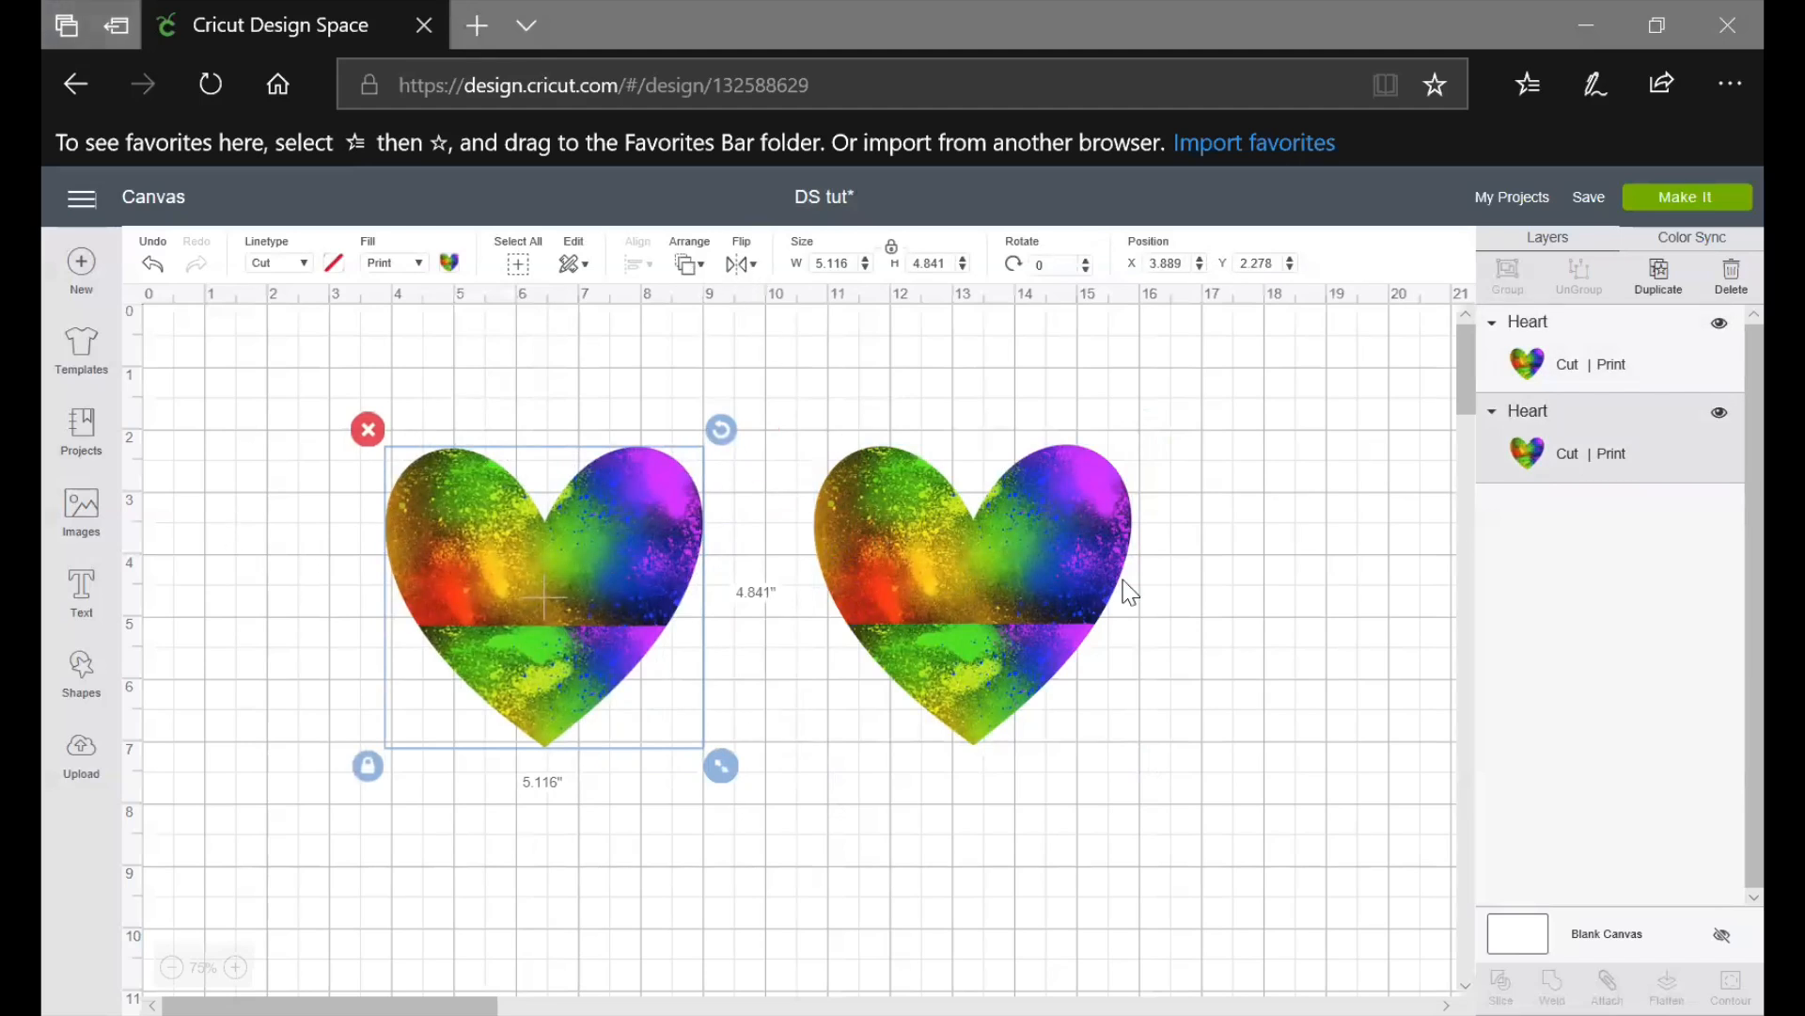
pyautogui.moveTo(1095, 595); pyautogui.dragTo(1039, 596)
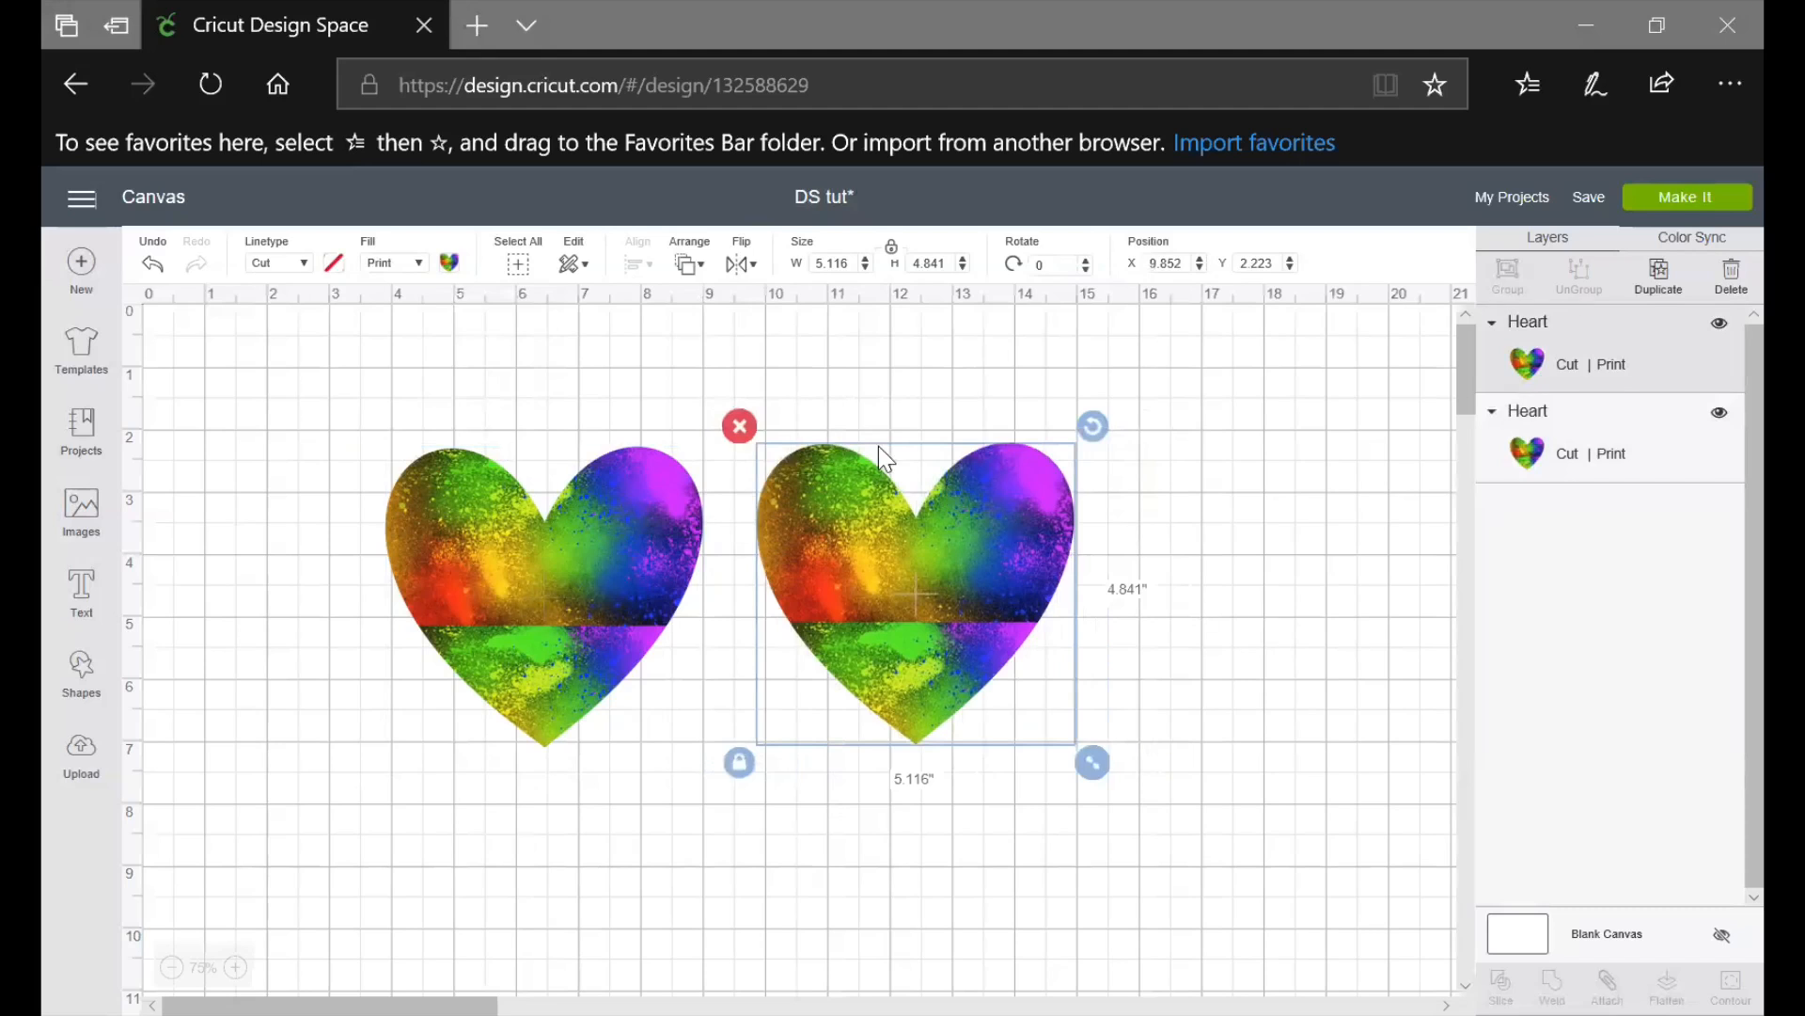
pyautogui.click(742, 429)
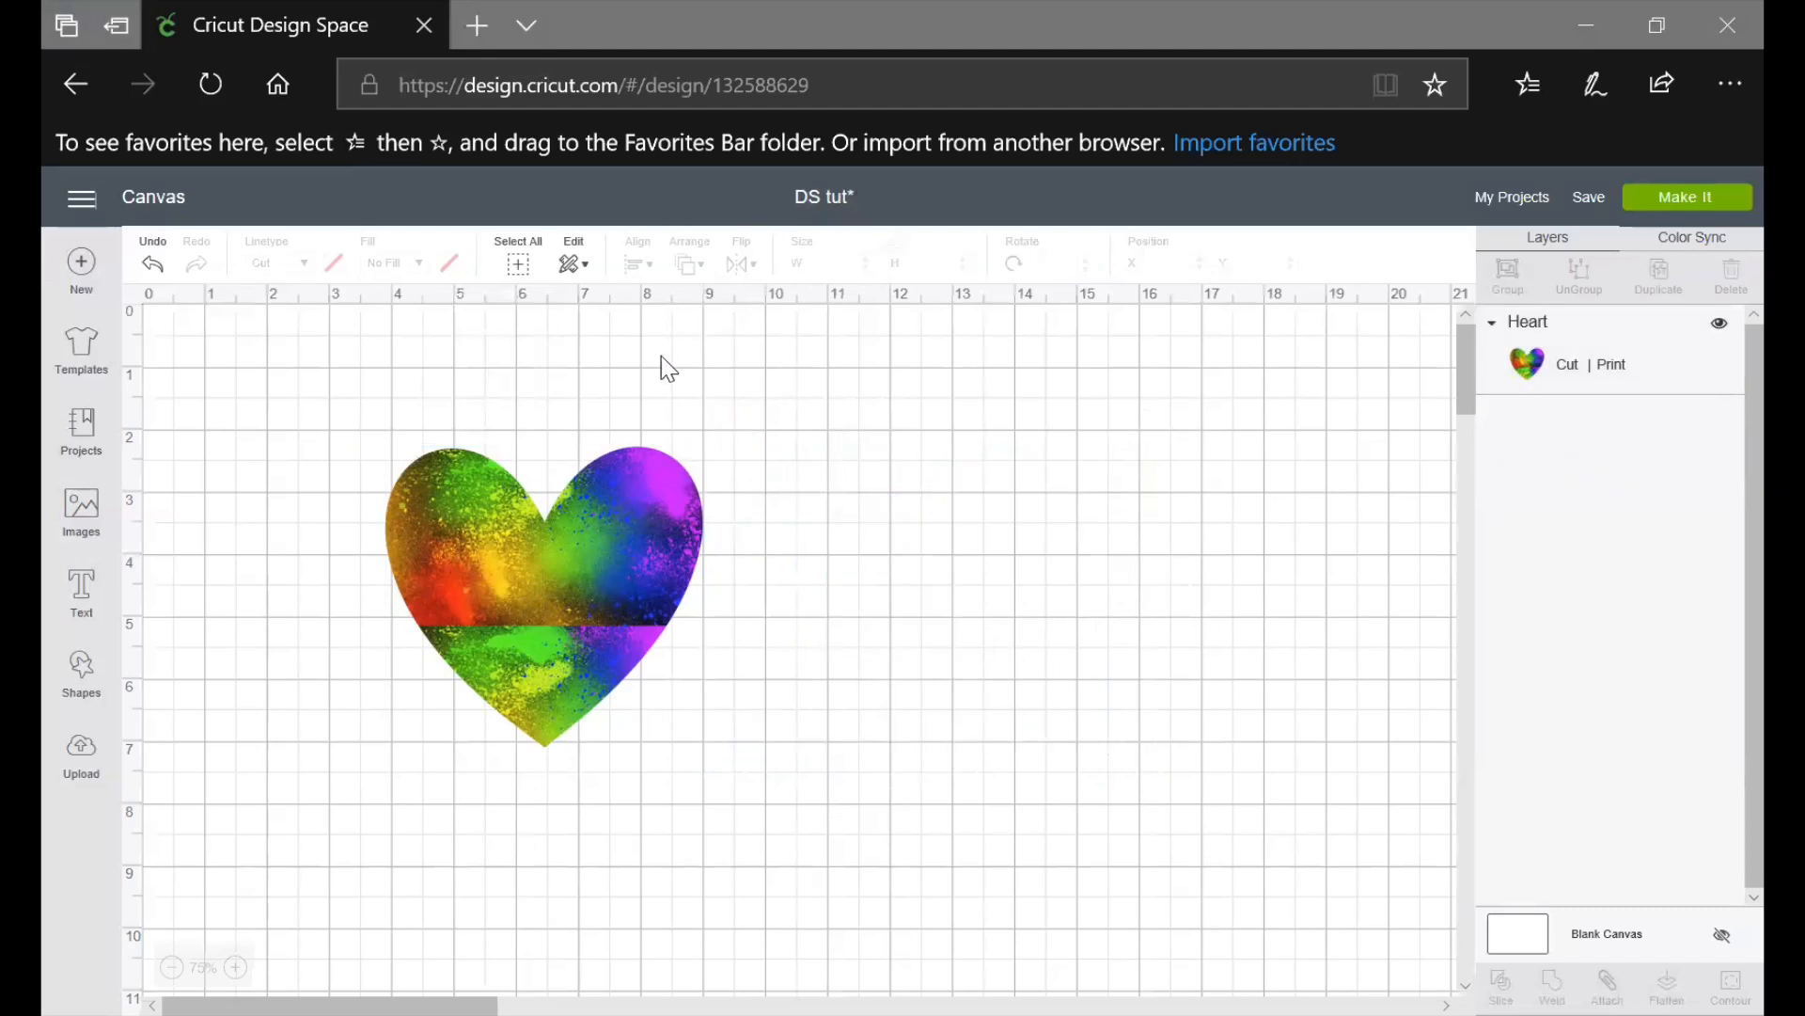
# Duplicate the heart and place the duplicate diagonally below the original at about X 9.463, Y 5.908
pyautogui.click(630, 486)
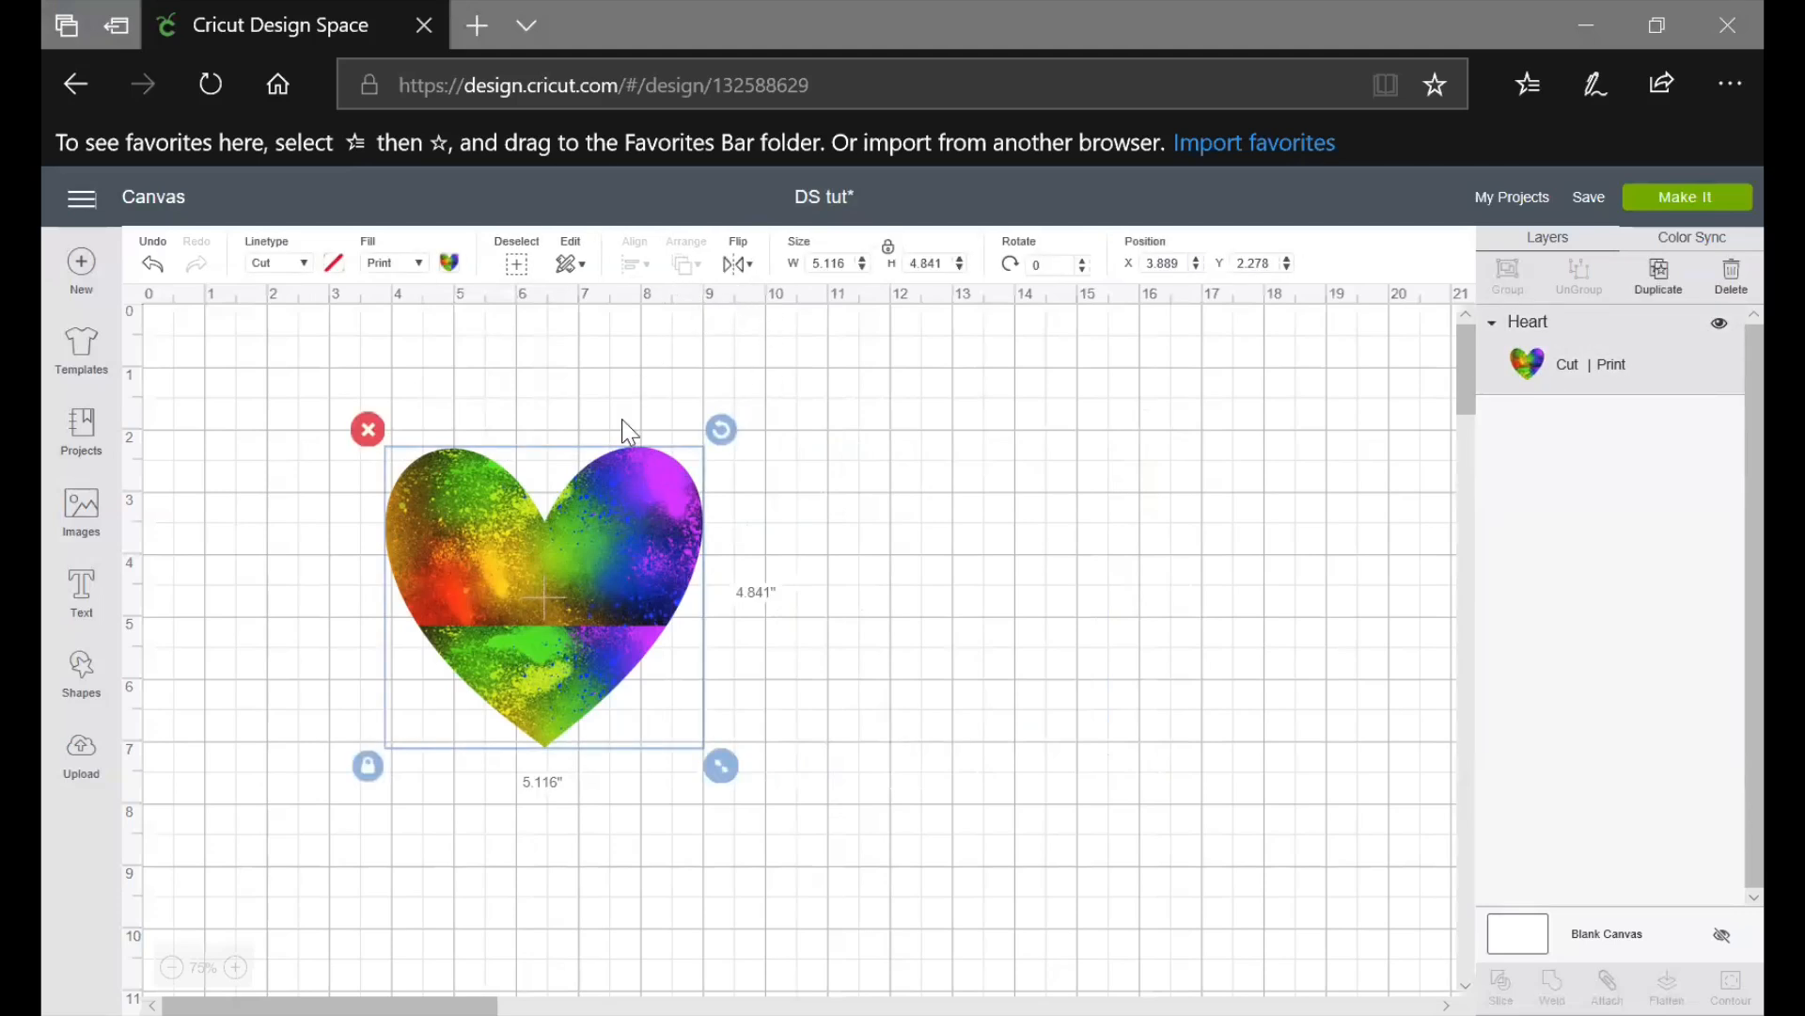
pyautogui.click(1659, 277)
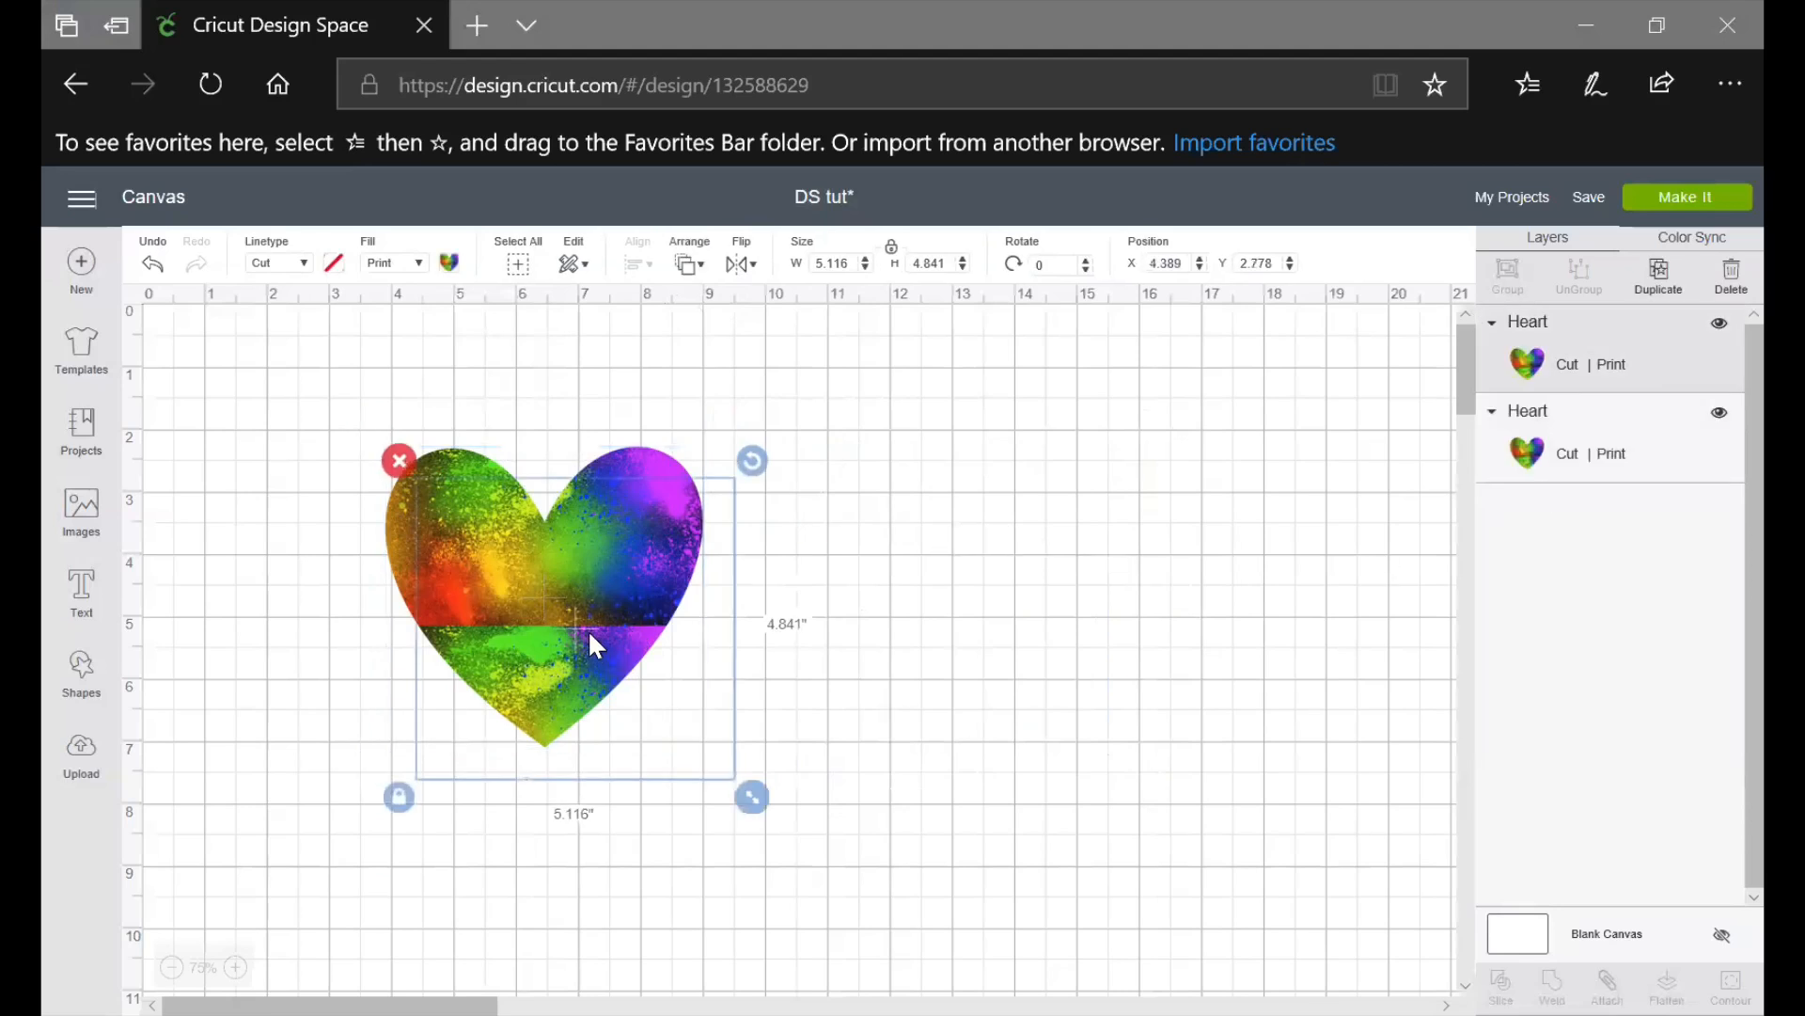
pyautogui.moveTo(693, 605); pyautogui.dragTo(987, 579)
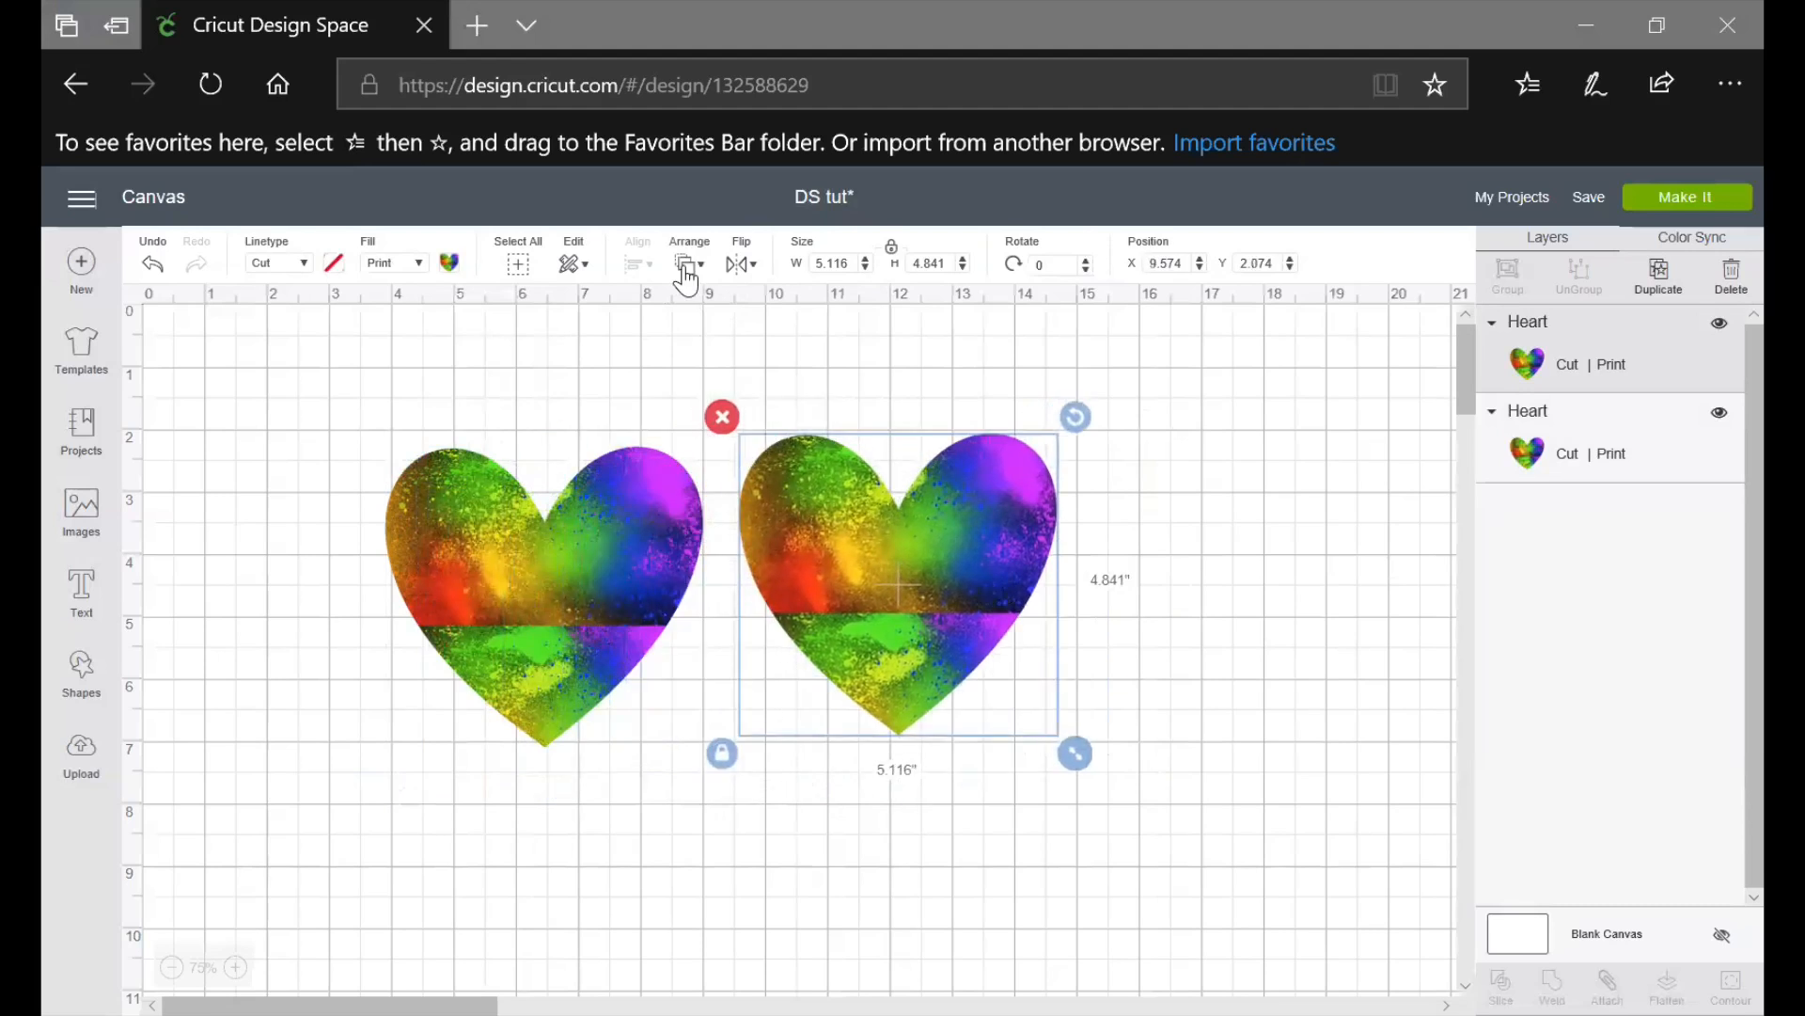
pyautogui.moveTo(881, 575); pyautogui.dragTo(867, 764)
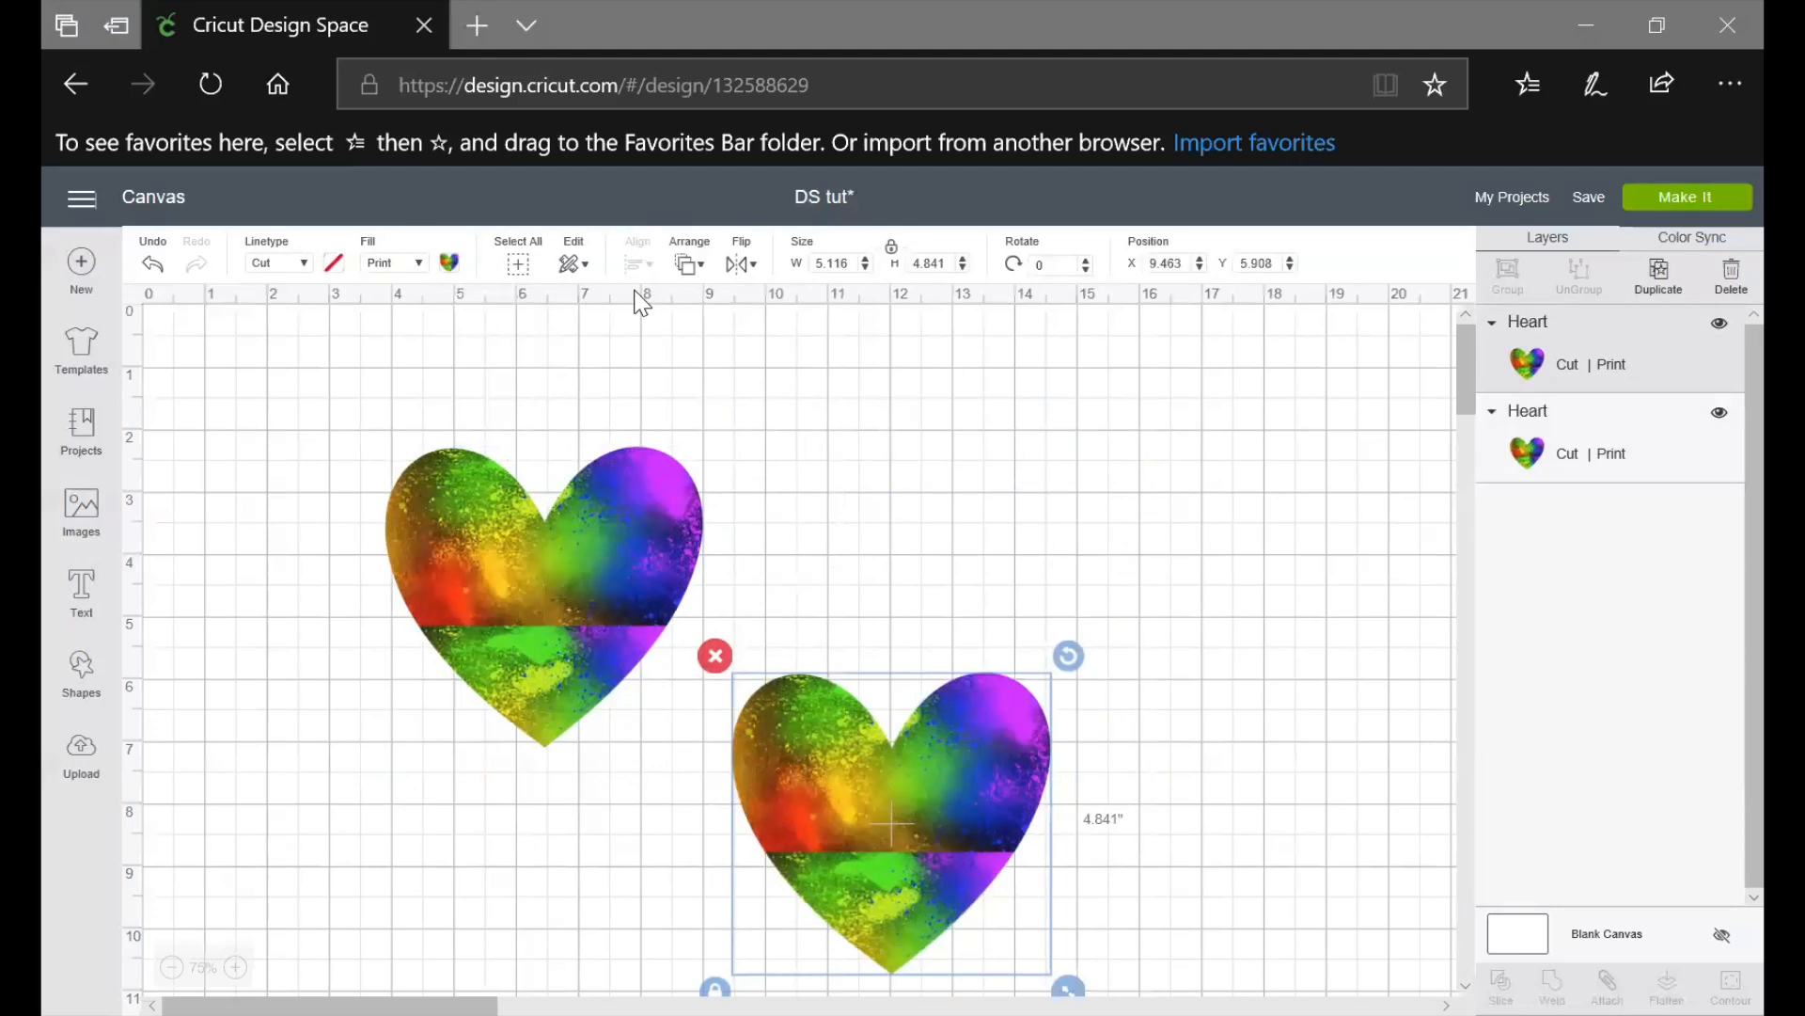
# Select both hearts, clear the selection, and remove the duplicate after moving it to about X 13.222, Y 2.574
pyautogui.moveTo(378, 430); pyautogui.dragTo(1107, 973)
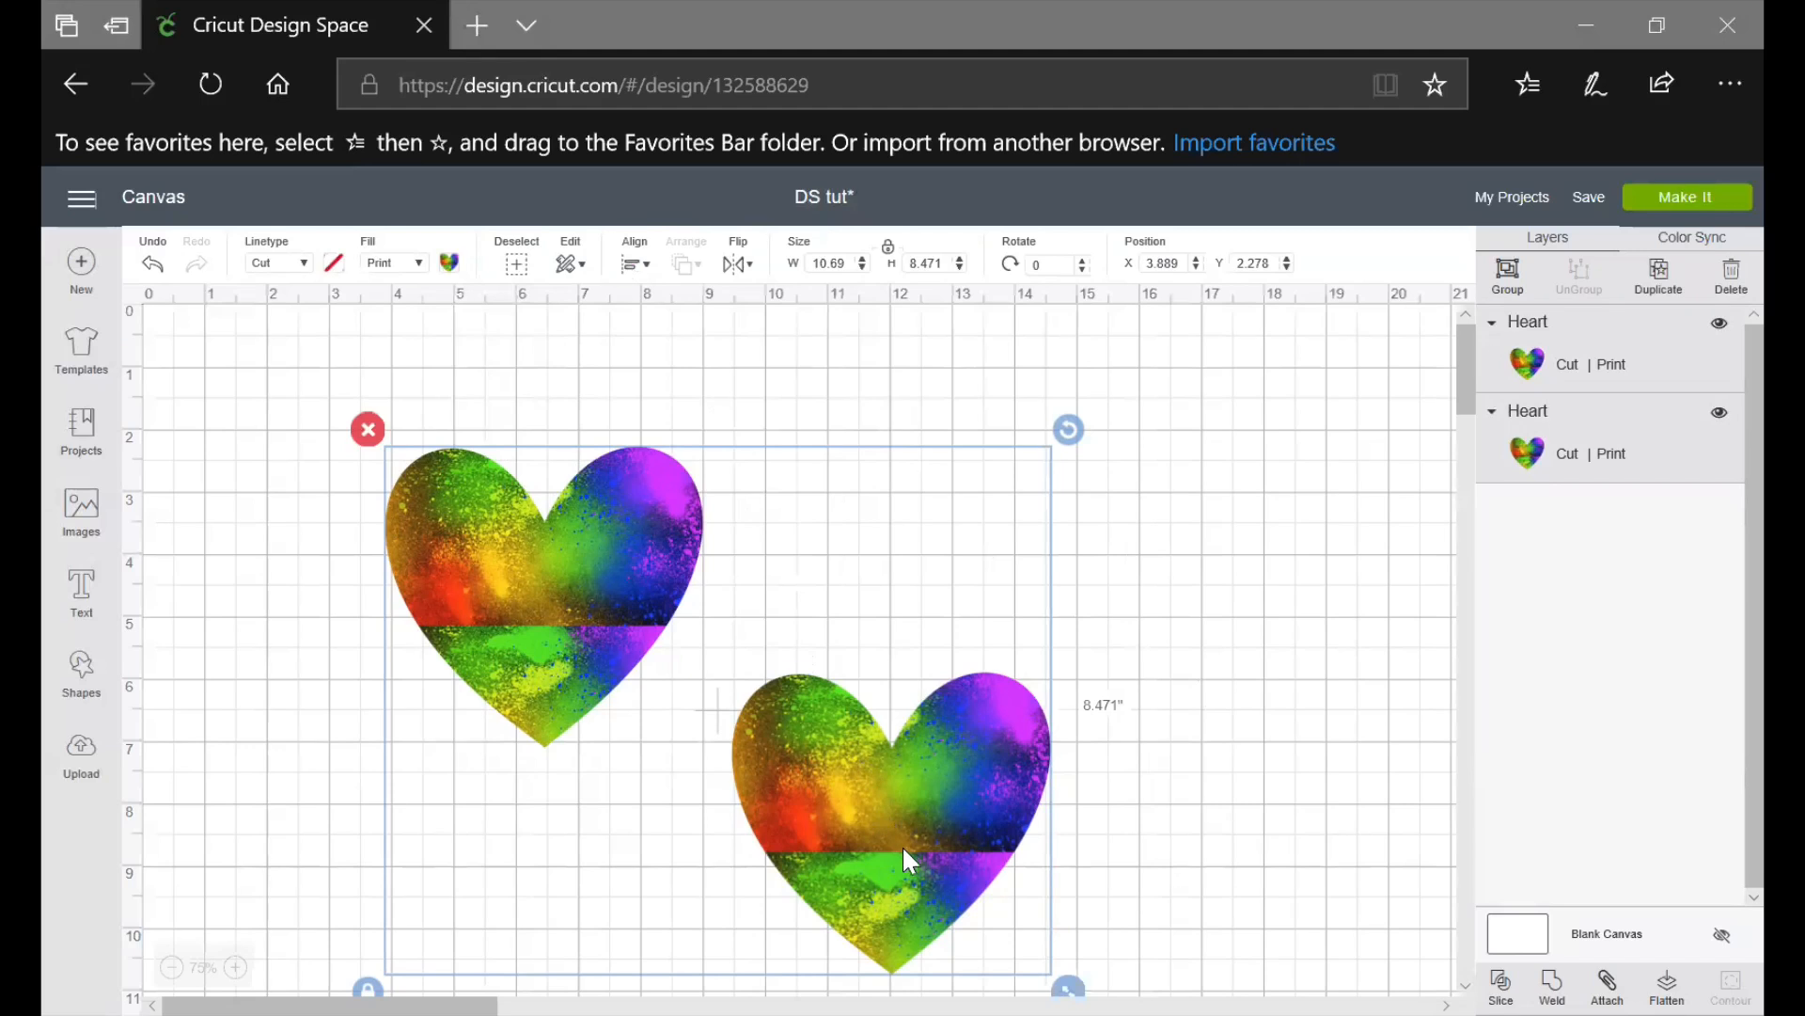
pyautogui.click(1157, 681)
pyautogui.moveTo(1000, 700); pyautogui.dragTo(1195, 608)
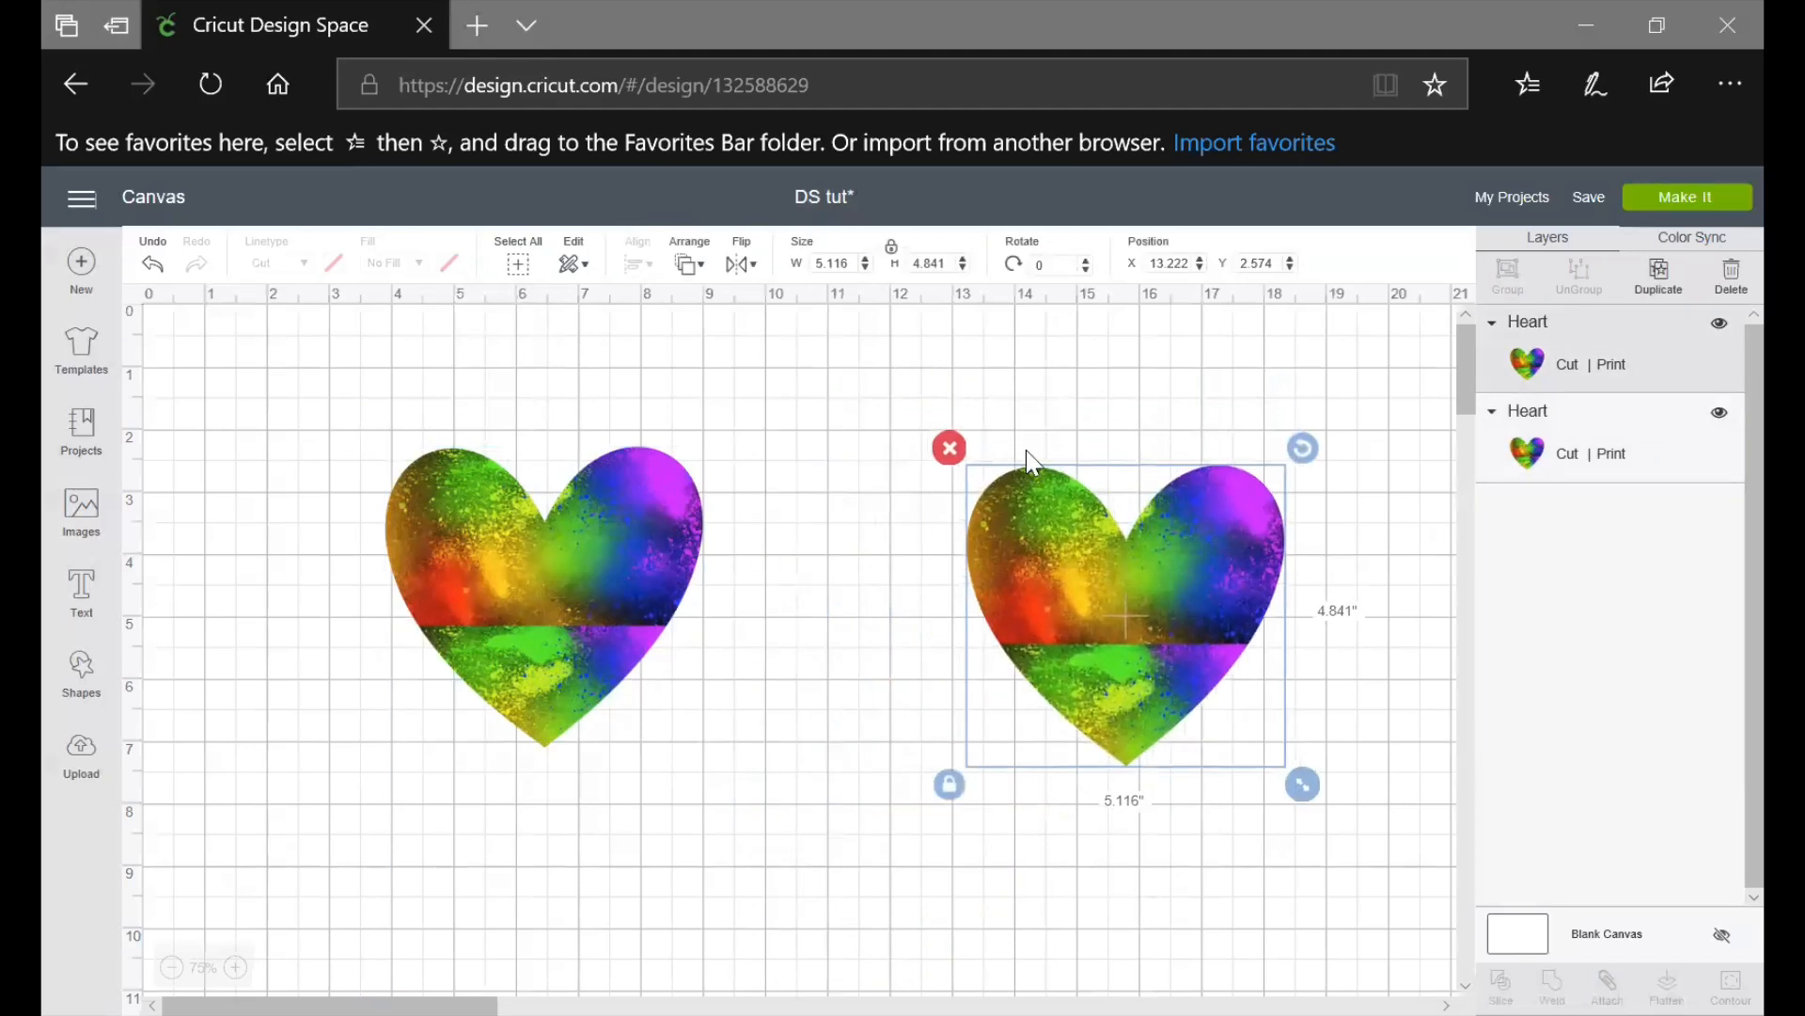
pyautogui.click(952, 449)
# Move the heart lower on the canvas and add the text "Gucci craftz" above it at about X 6.02, Y 2.356
pyautogui.moveTo(591, 611); pyautogui.dragTo(785, 784)
pyautogui.click(63, 607)
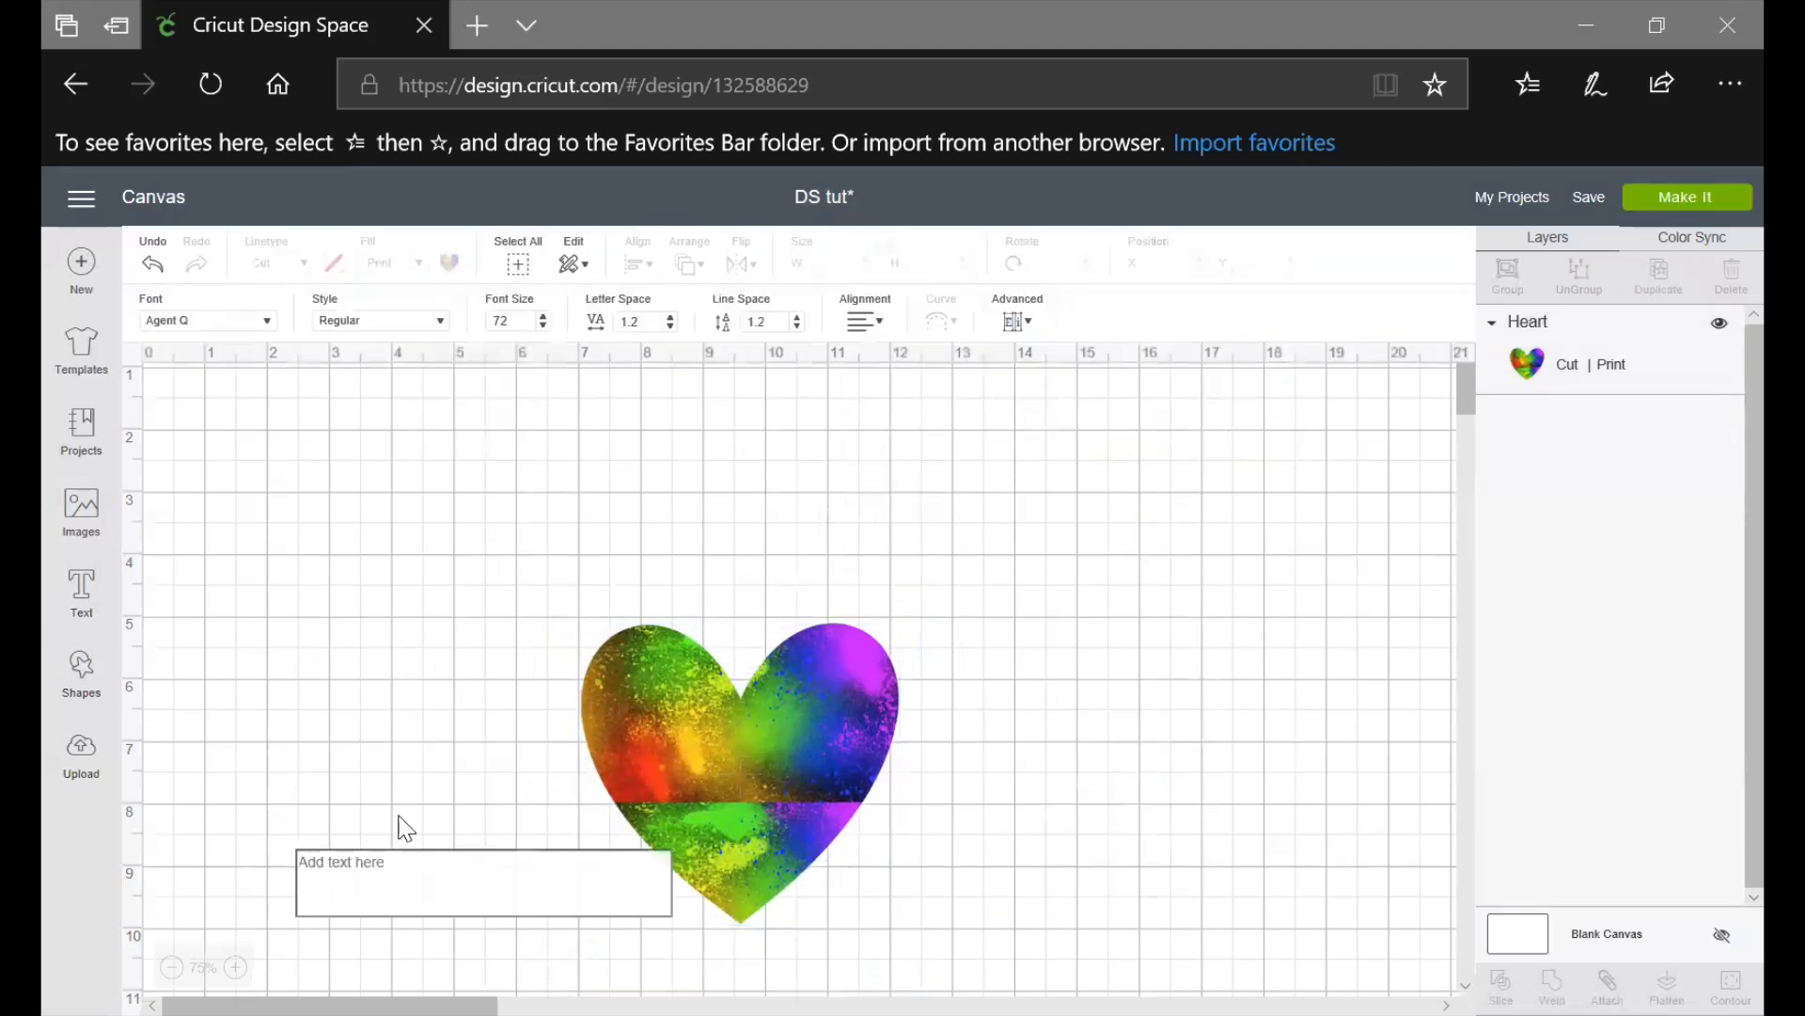
pyautogui.write('Gucci')
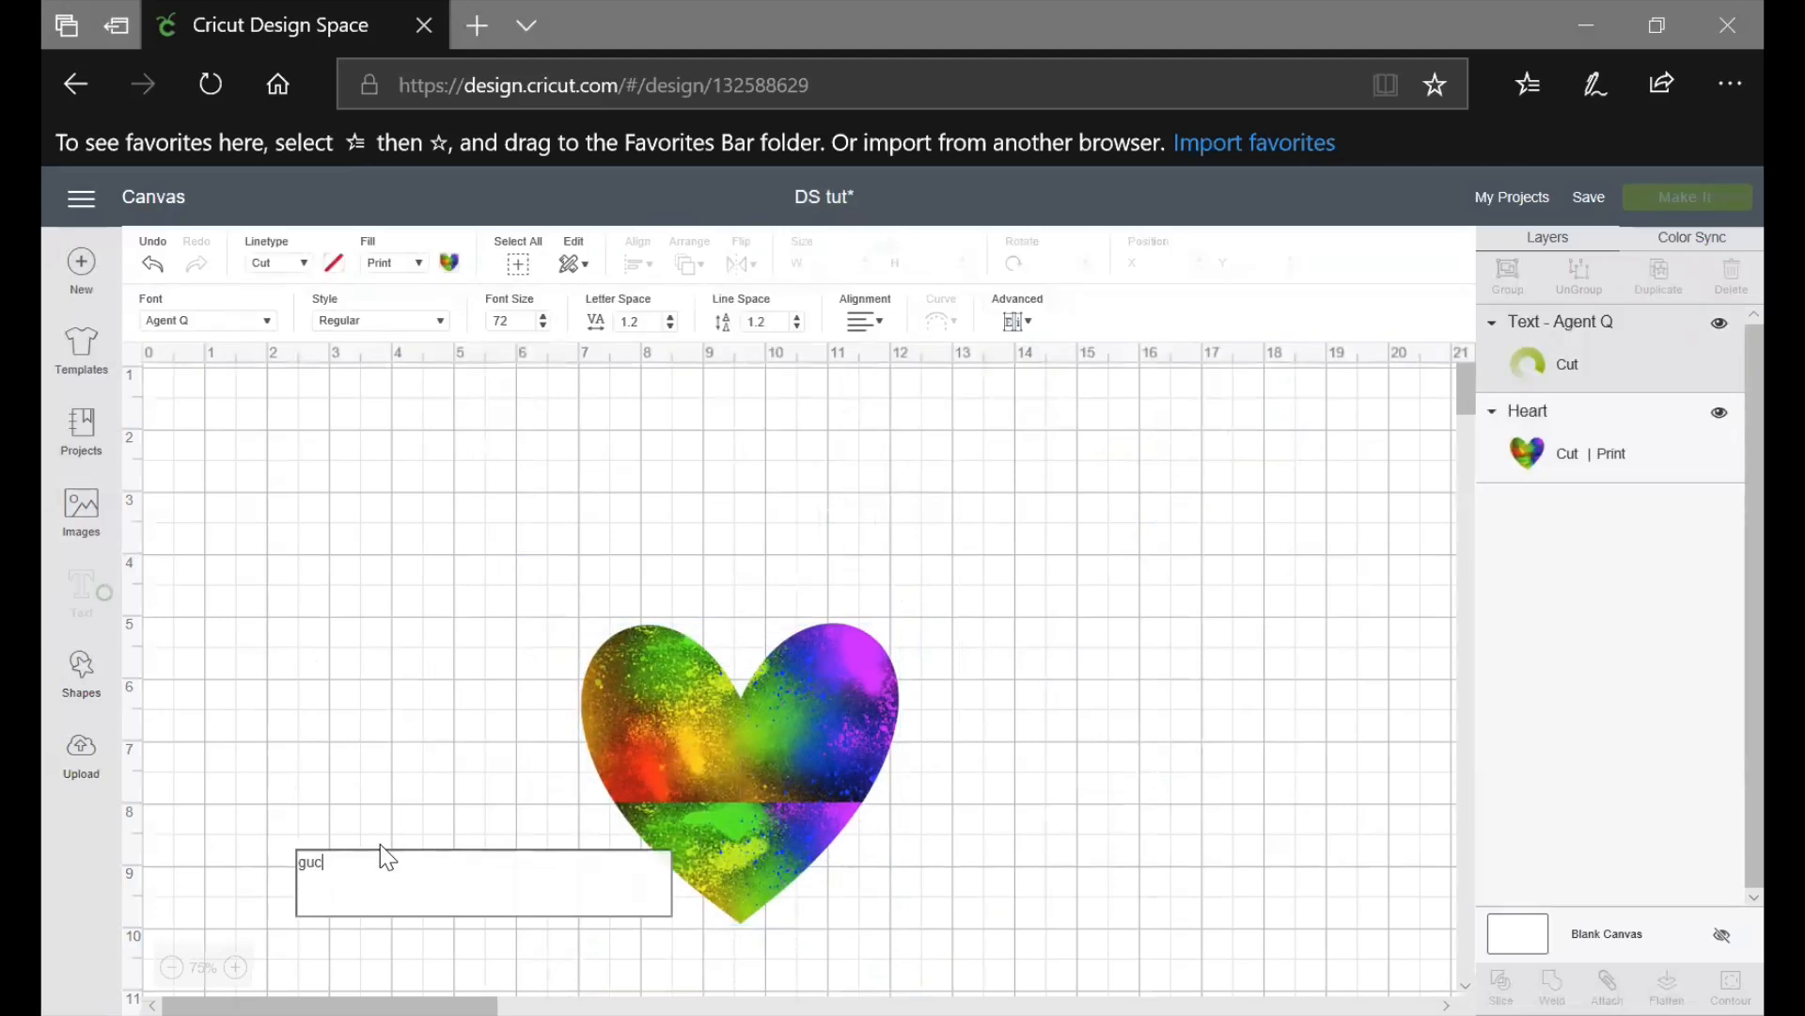
pyautogui.write(' craftz')
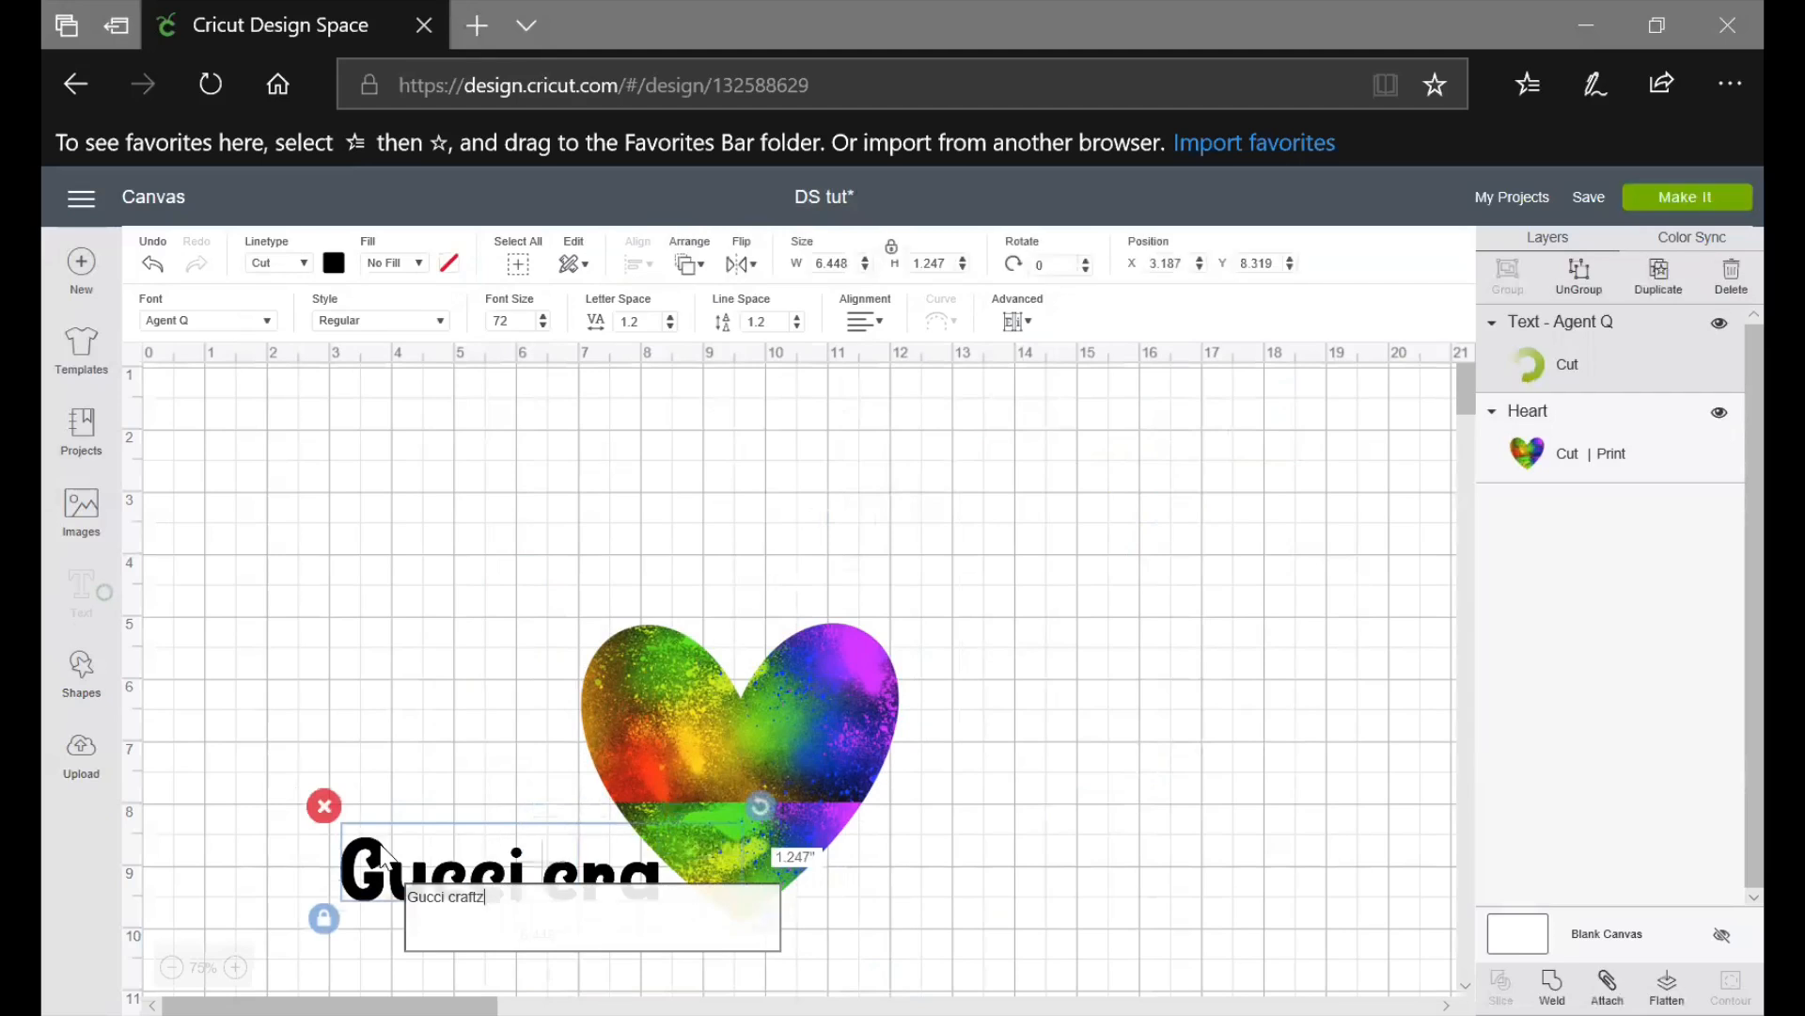
pyautogui.moveTo(602, 860); pyautogui.dragTo(736, 509)
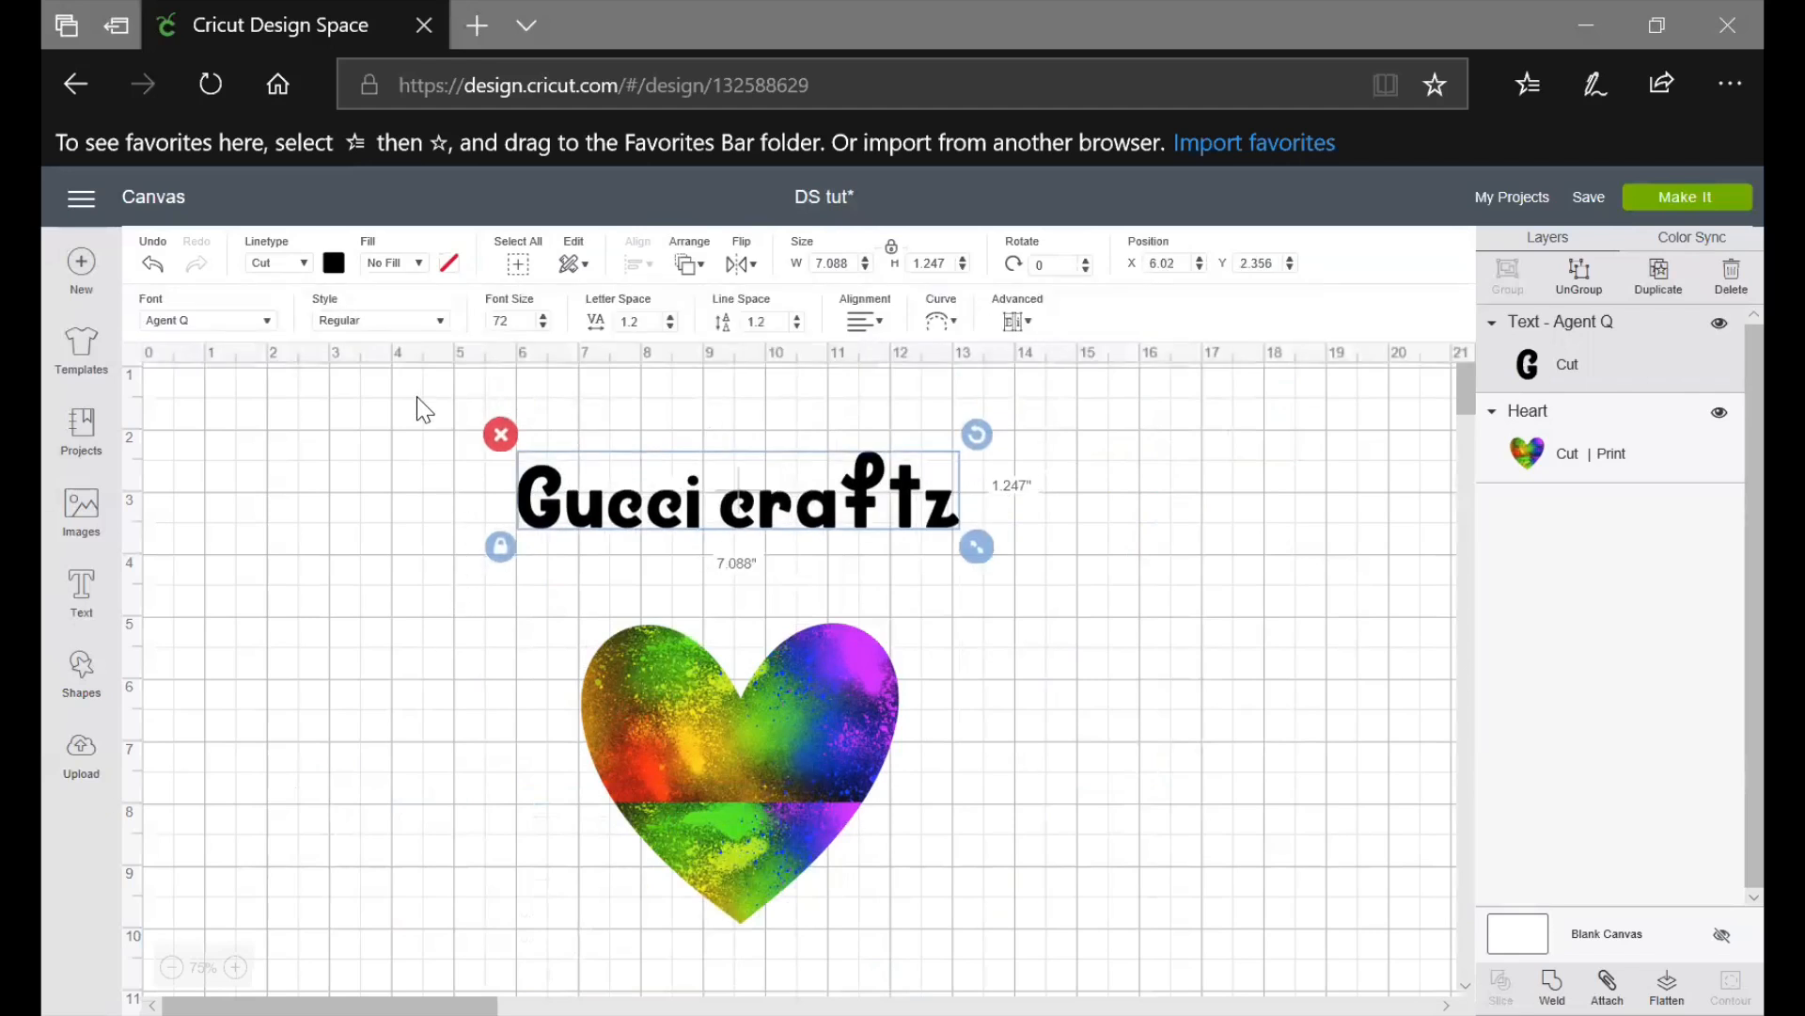
# Select the "Gucci craftz" text and the heart together and align their left edges
pyautogui.moveTo(417, 396); pyautogui.dragTo(1052, 959)
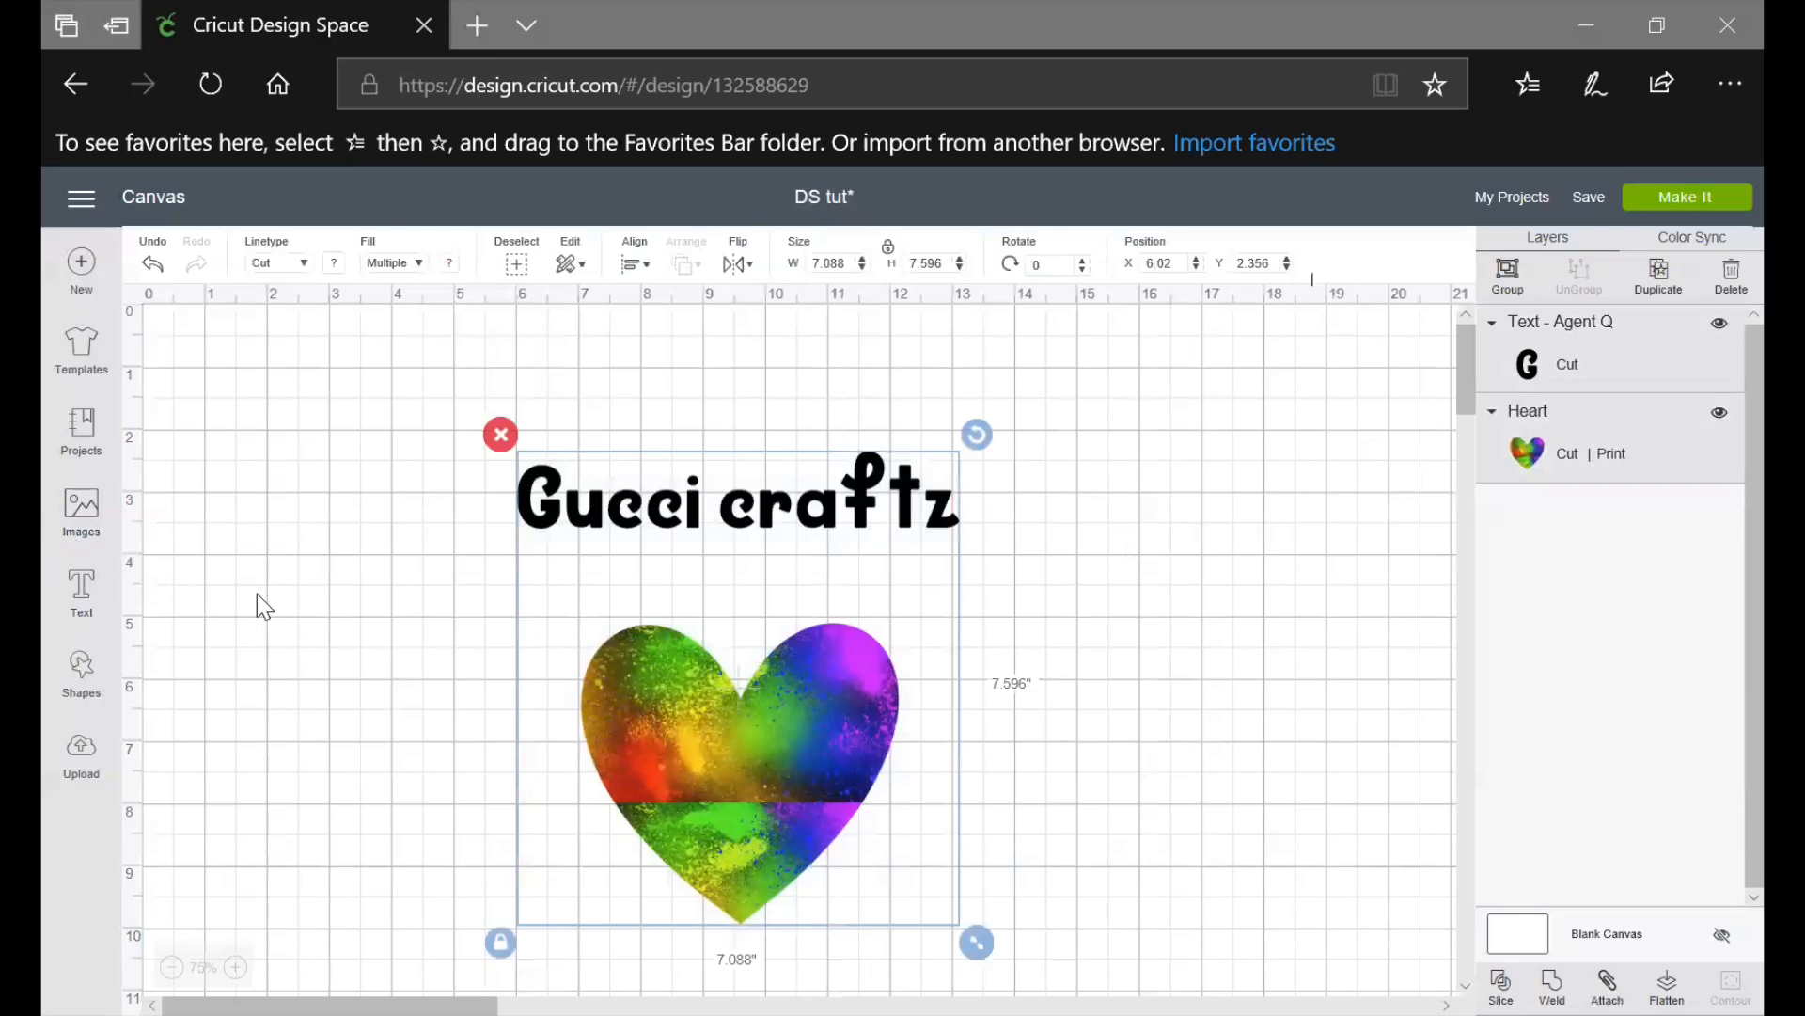
pyautogui.click(346, 663)
pyautogui.click(519, 267)
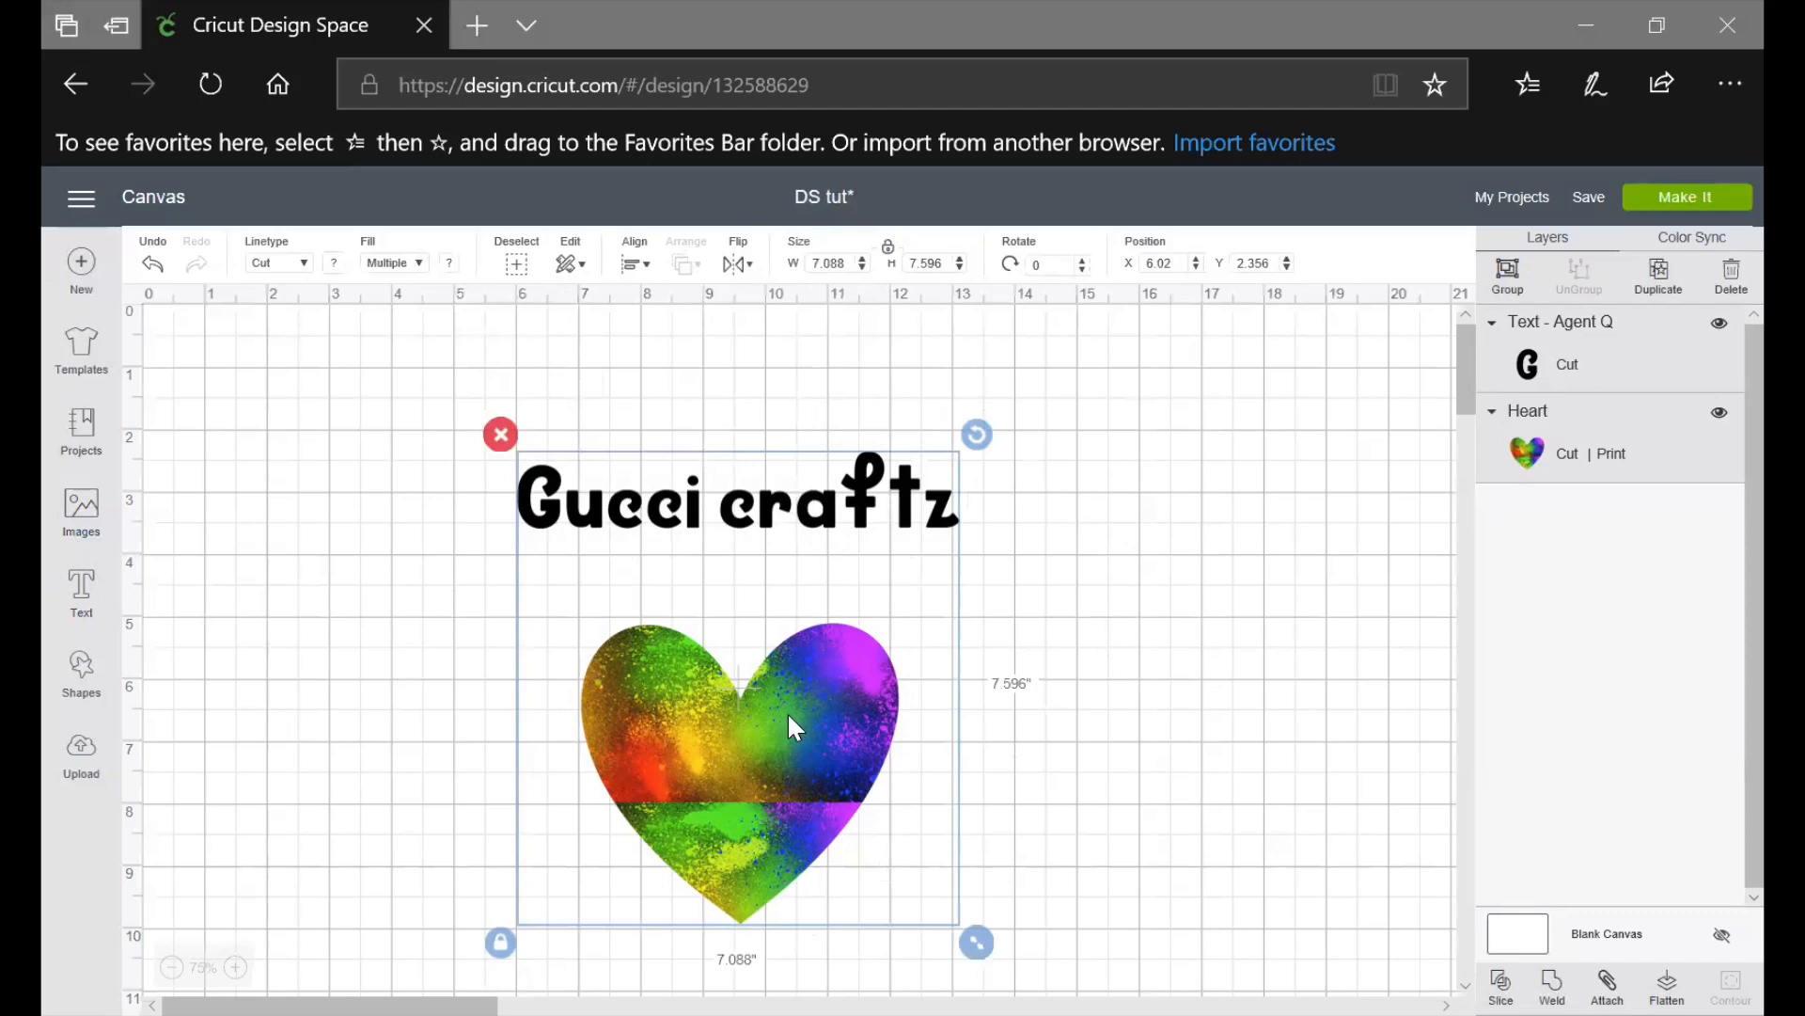
pyautogui.click(635, 265)
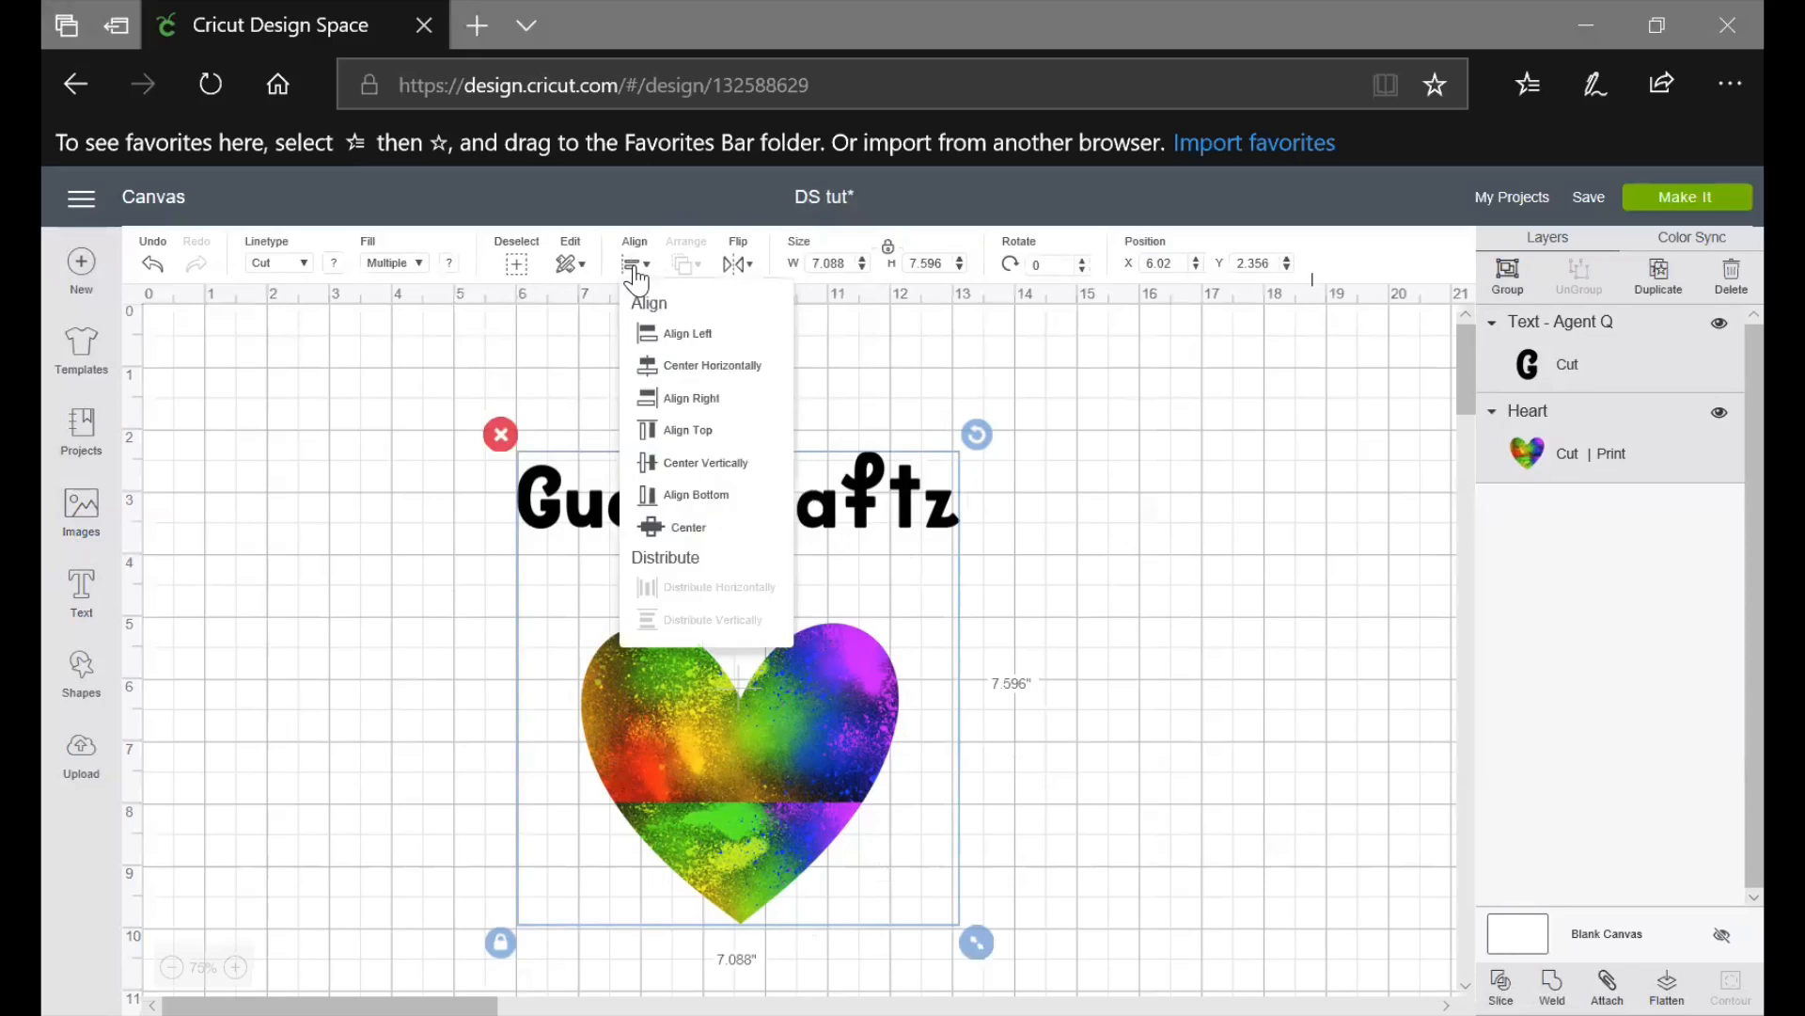
pyautogui.click(675, 344)
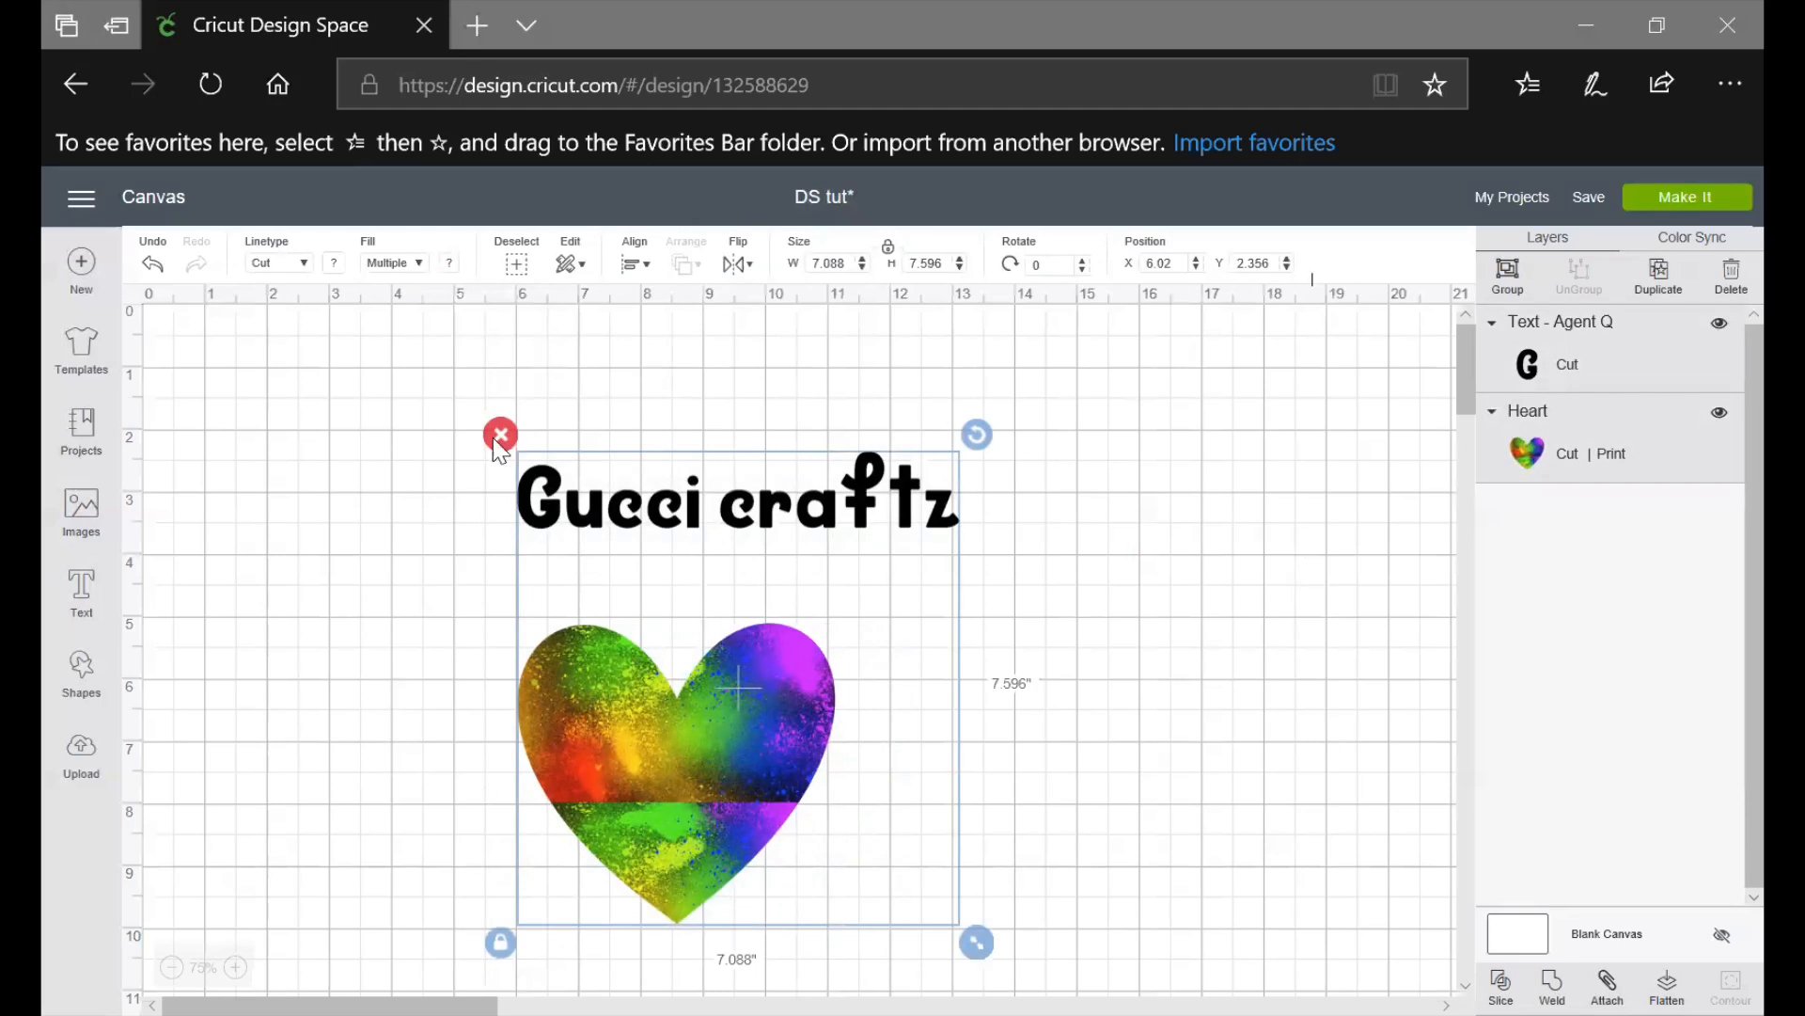
# Select the "Gucci craftz" text and the heart together, center them horizontally, and clear the selection
pyautogui.click(345, 384)
pyautogui.moveTo(373, 383); pyautogui.dragTo(1098, 935)
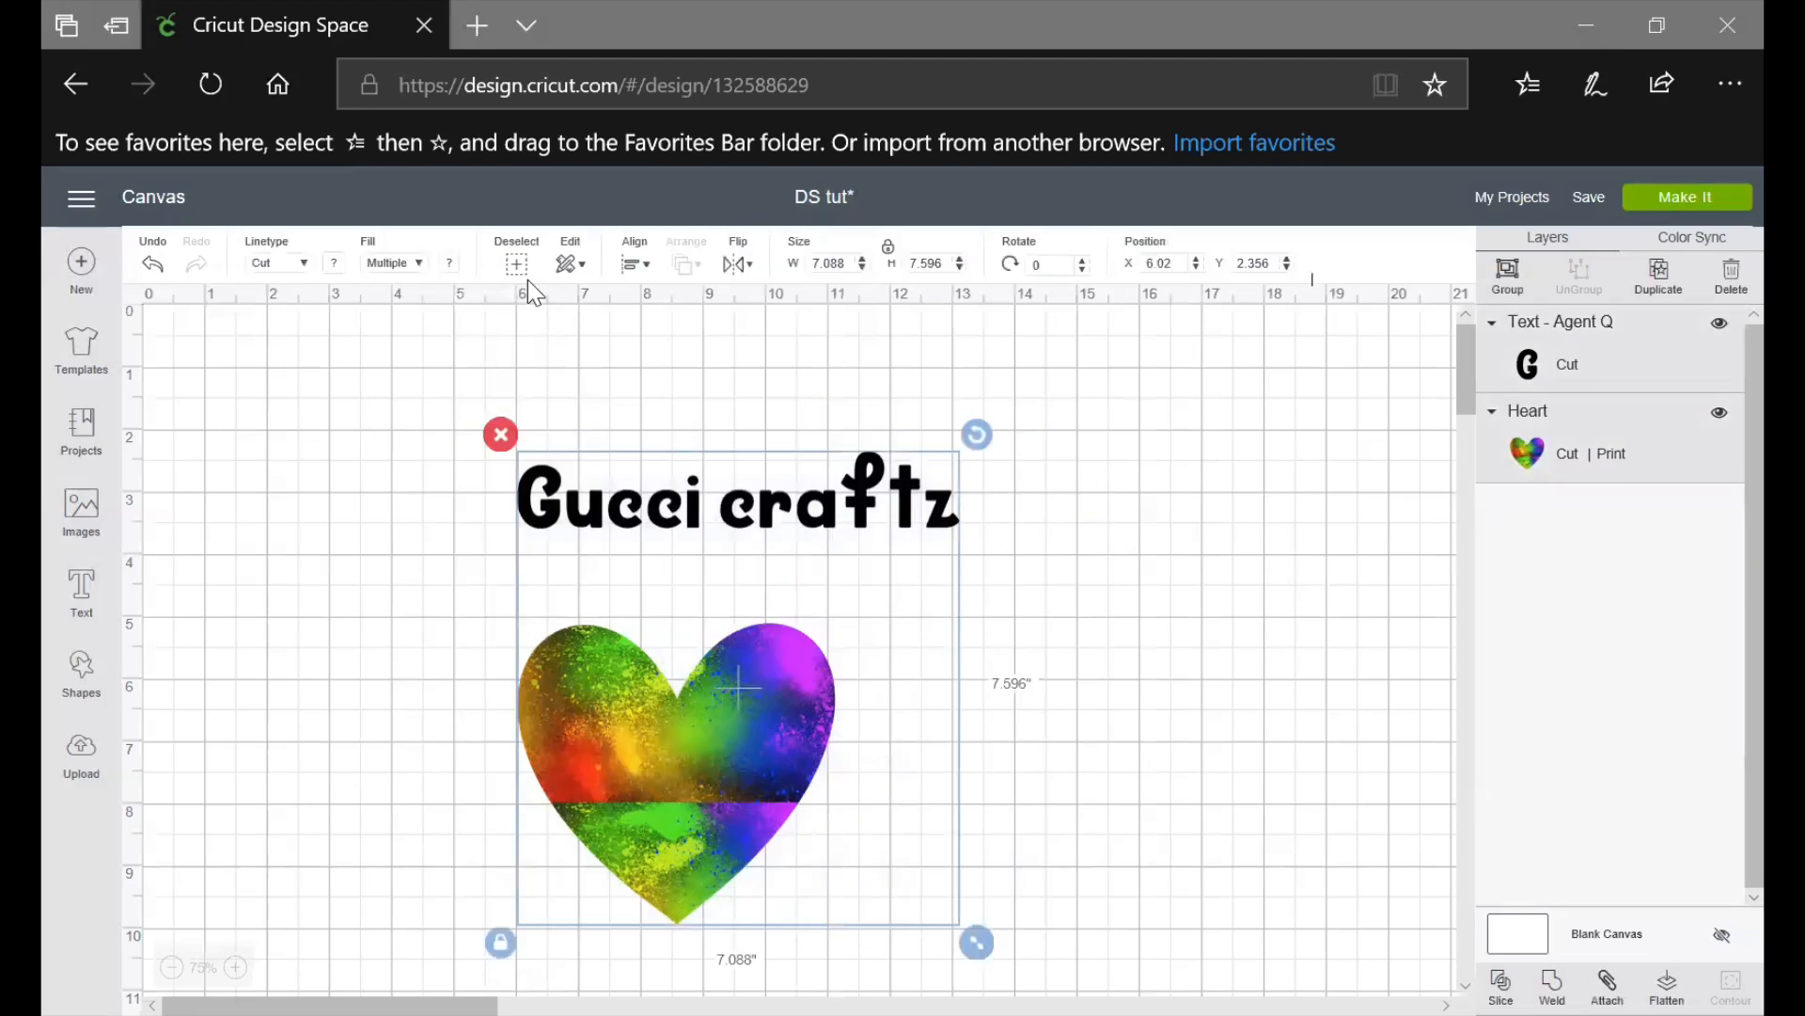
pyautogui.click(635, 263)
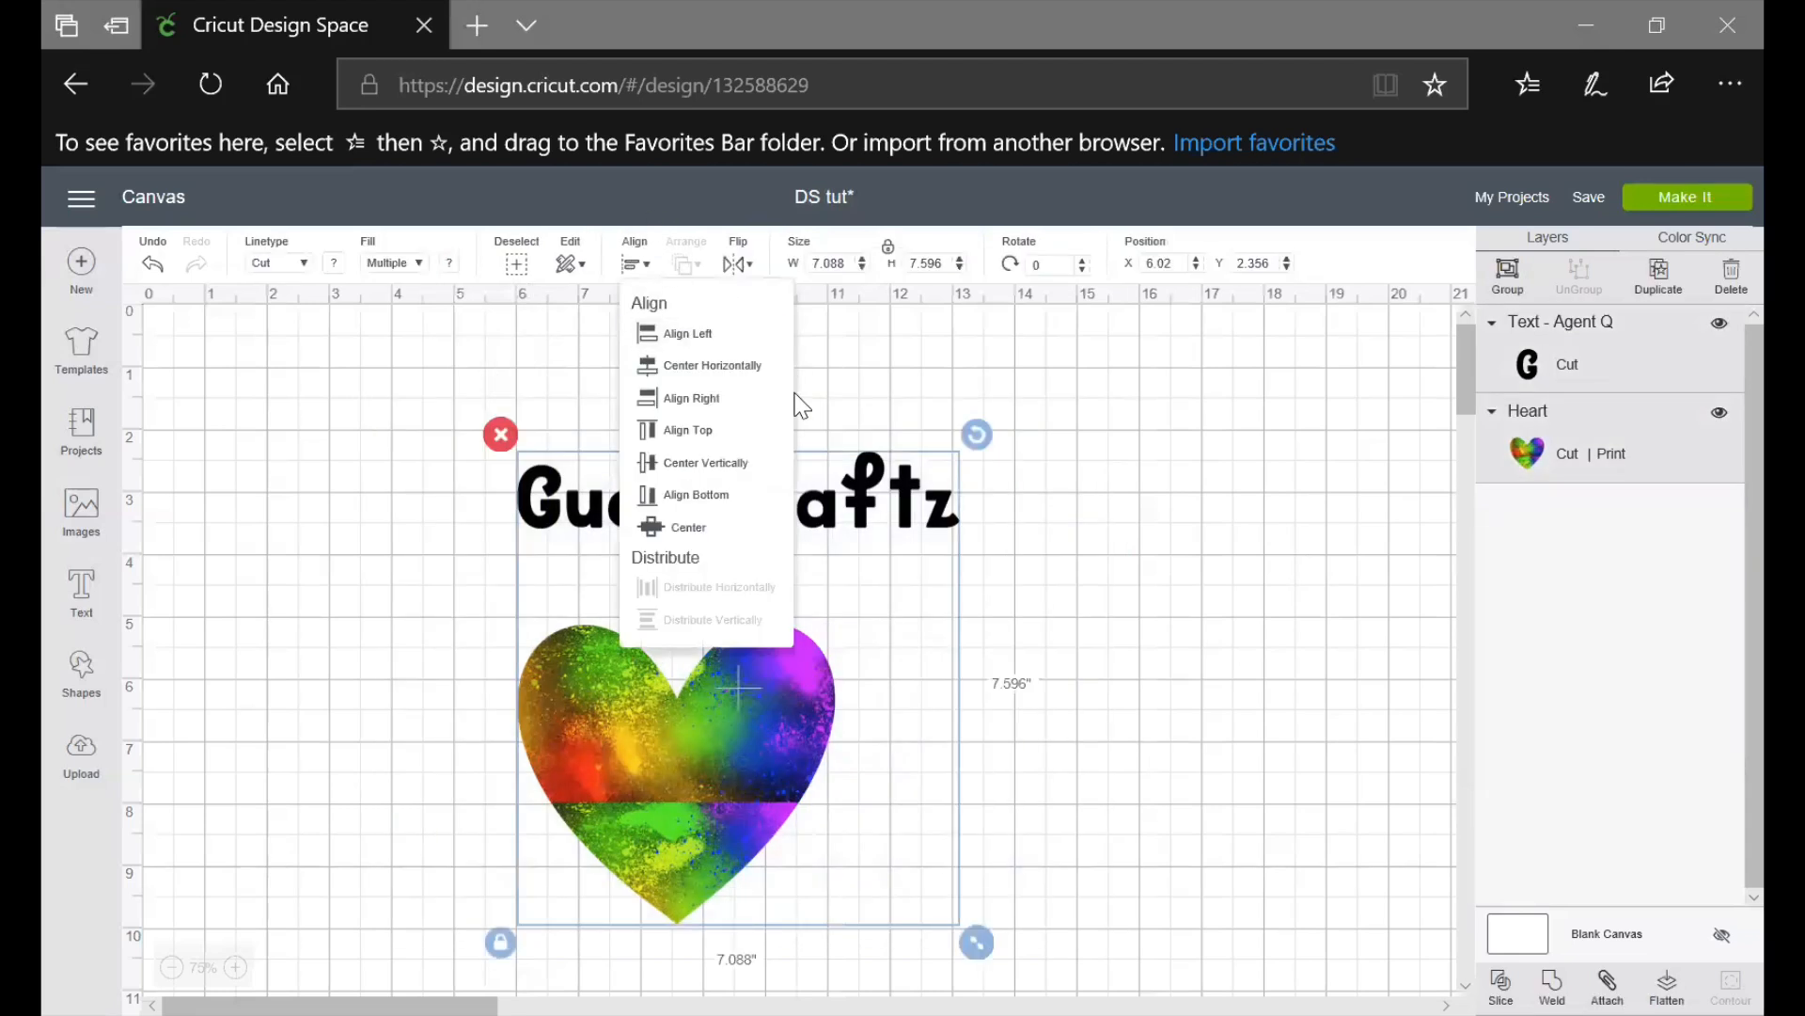
pyautogui.click(689, 369)
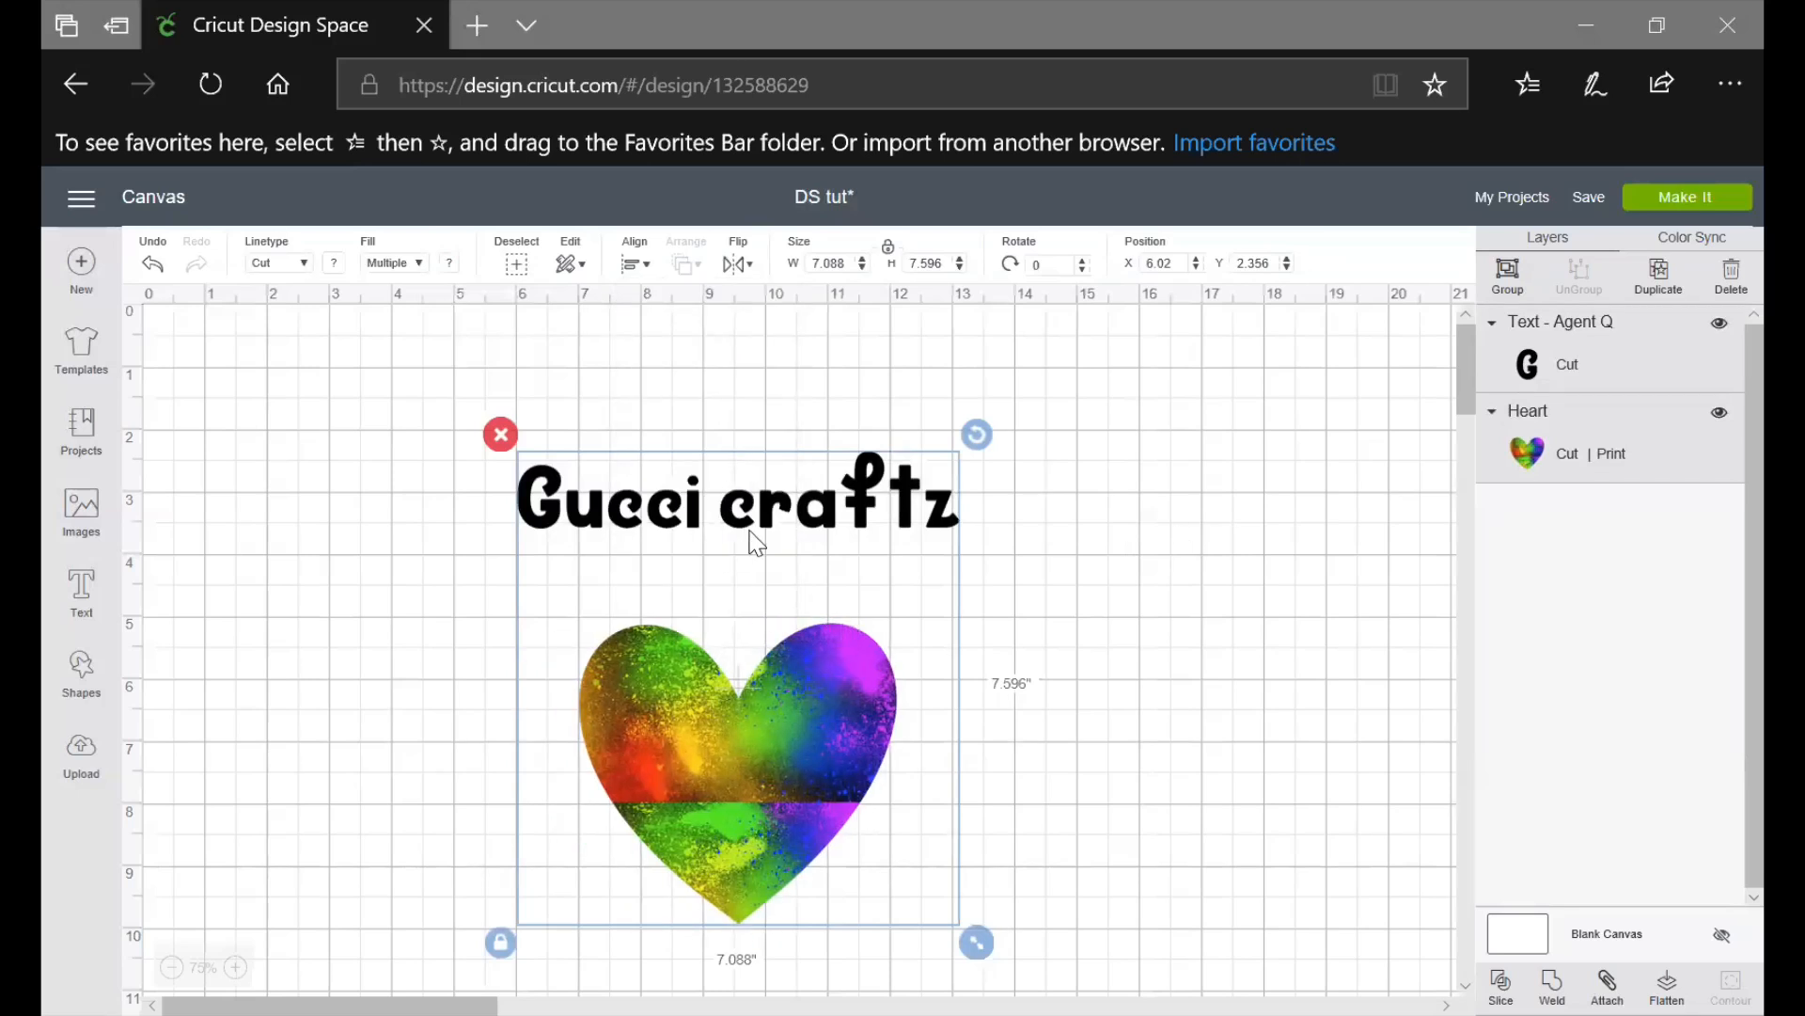
pyautogui.click(1143, 715)
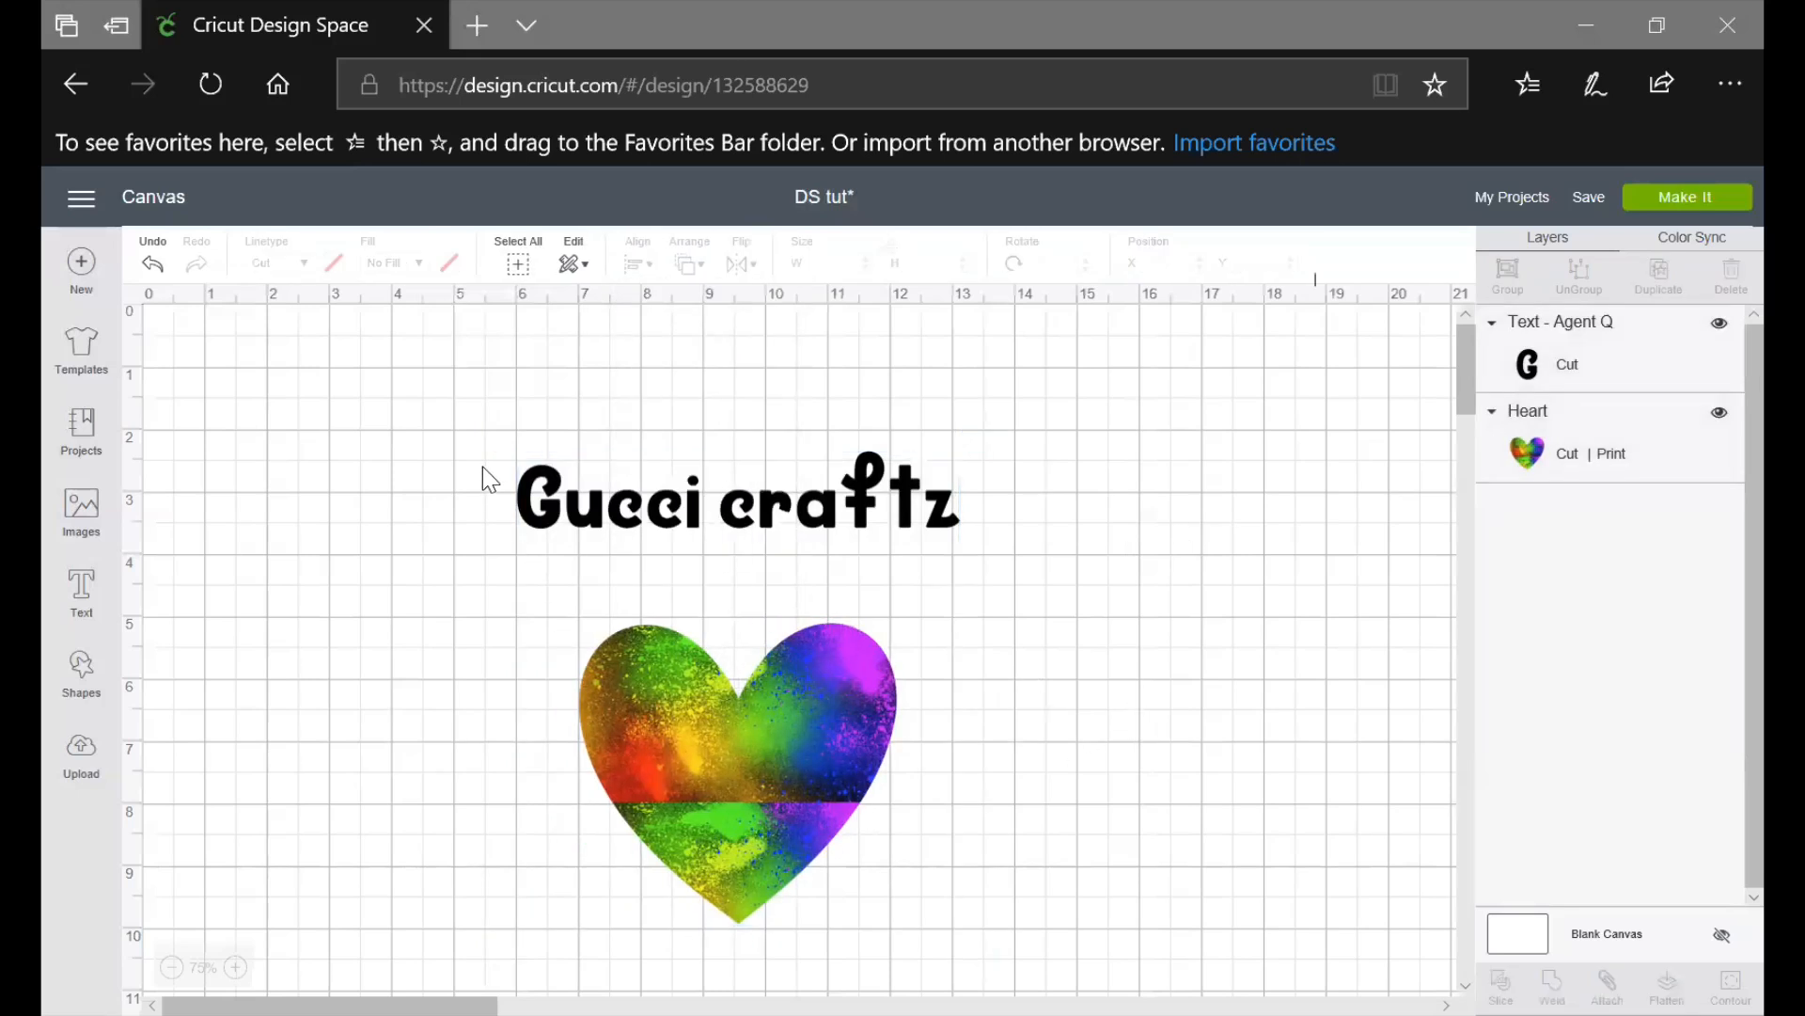
# Select the text and the heart, then align their right edges and their top edges
pyautogui.moveTo(461, 491); pyautogui.dragTo(1092, 955)
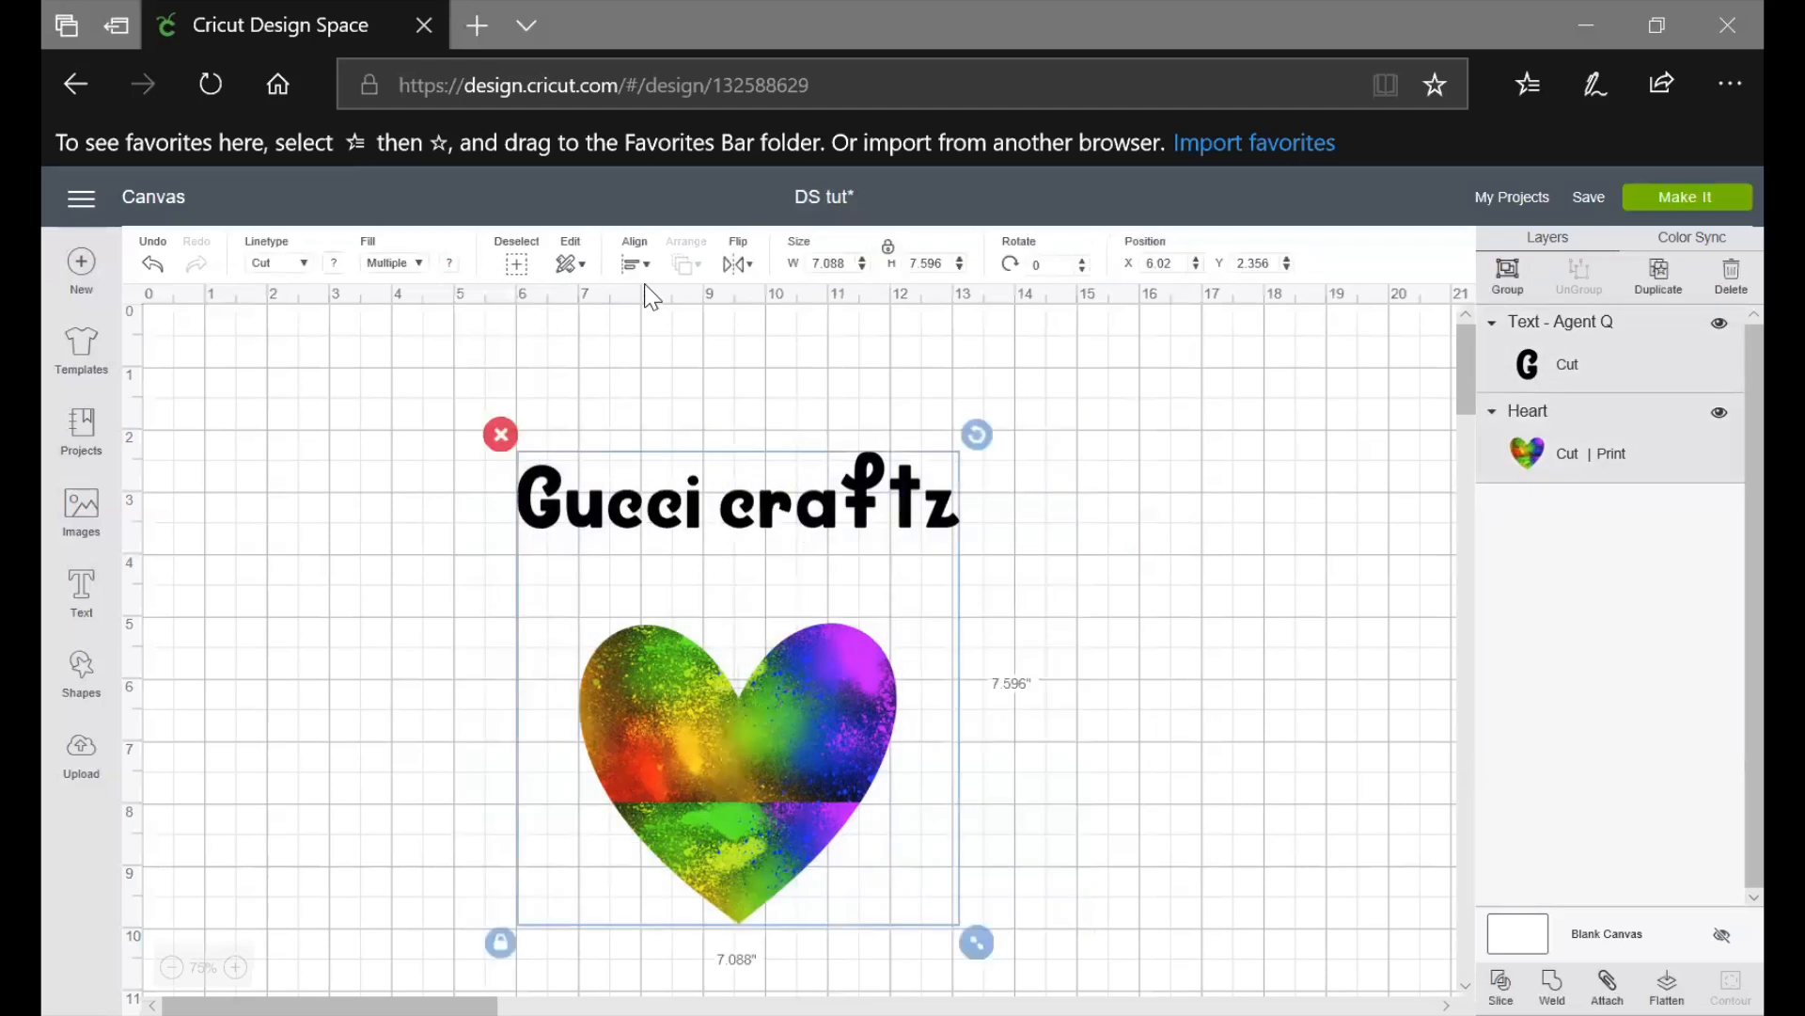
pyautogui.click(637, 266)
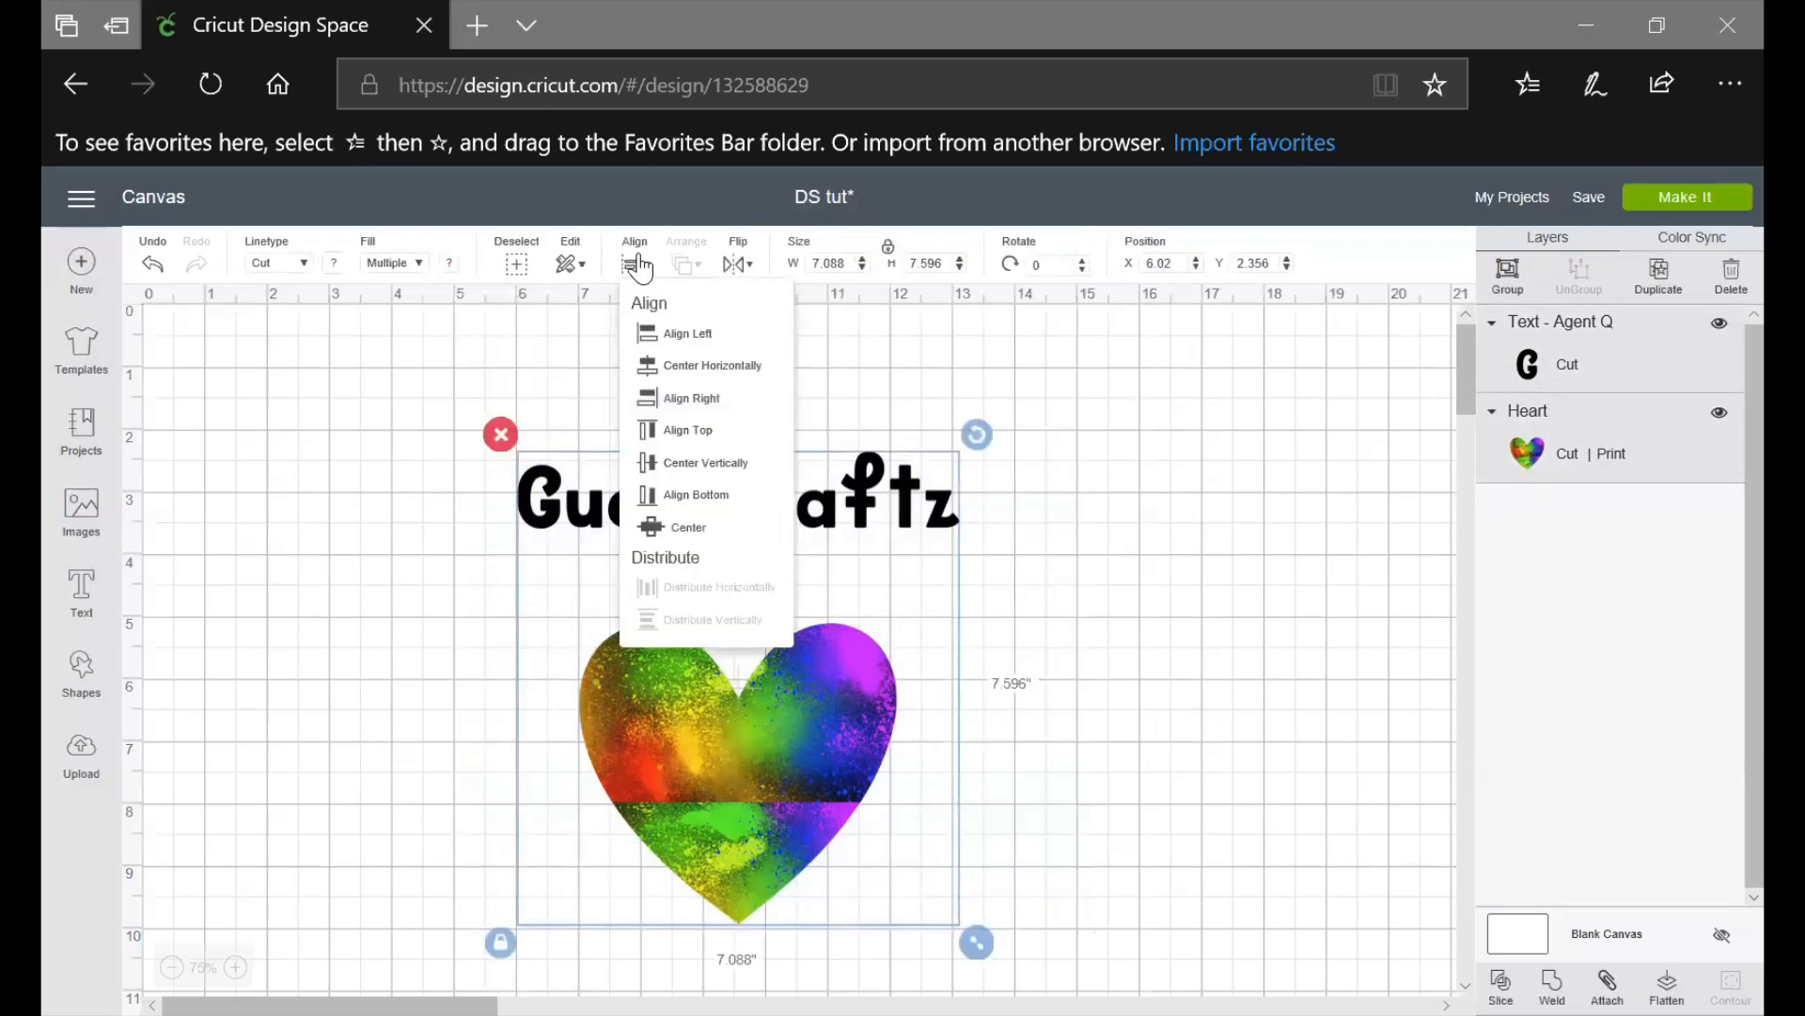
pyautogui.click(669, 414)
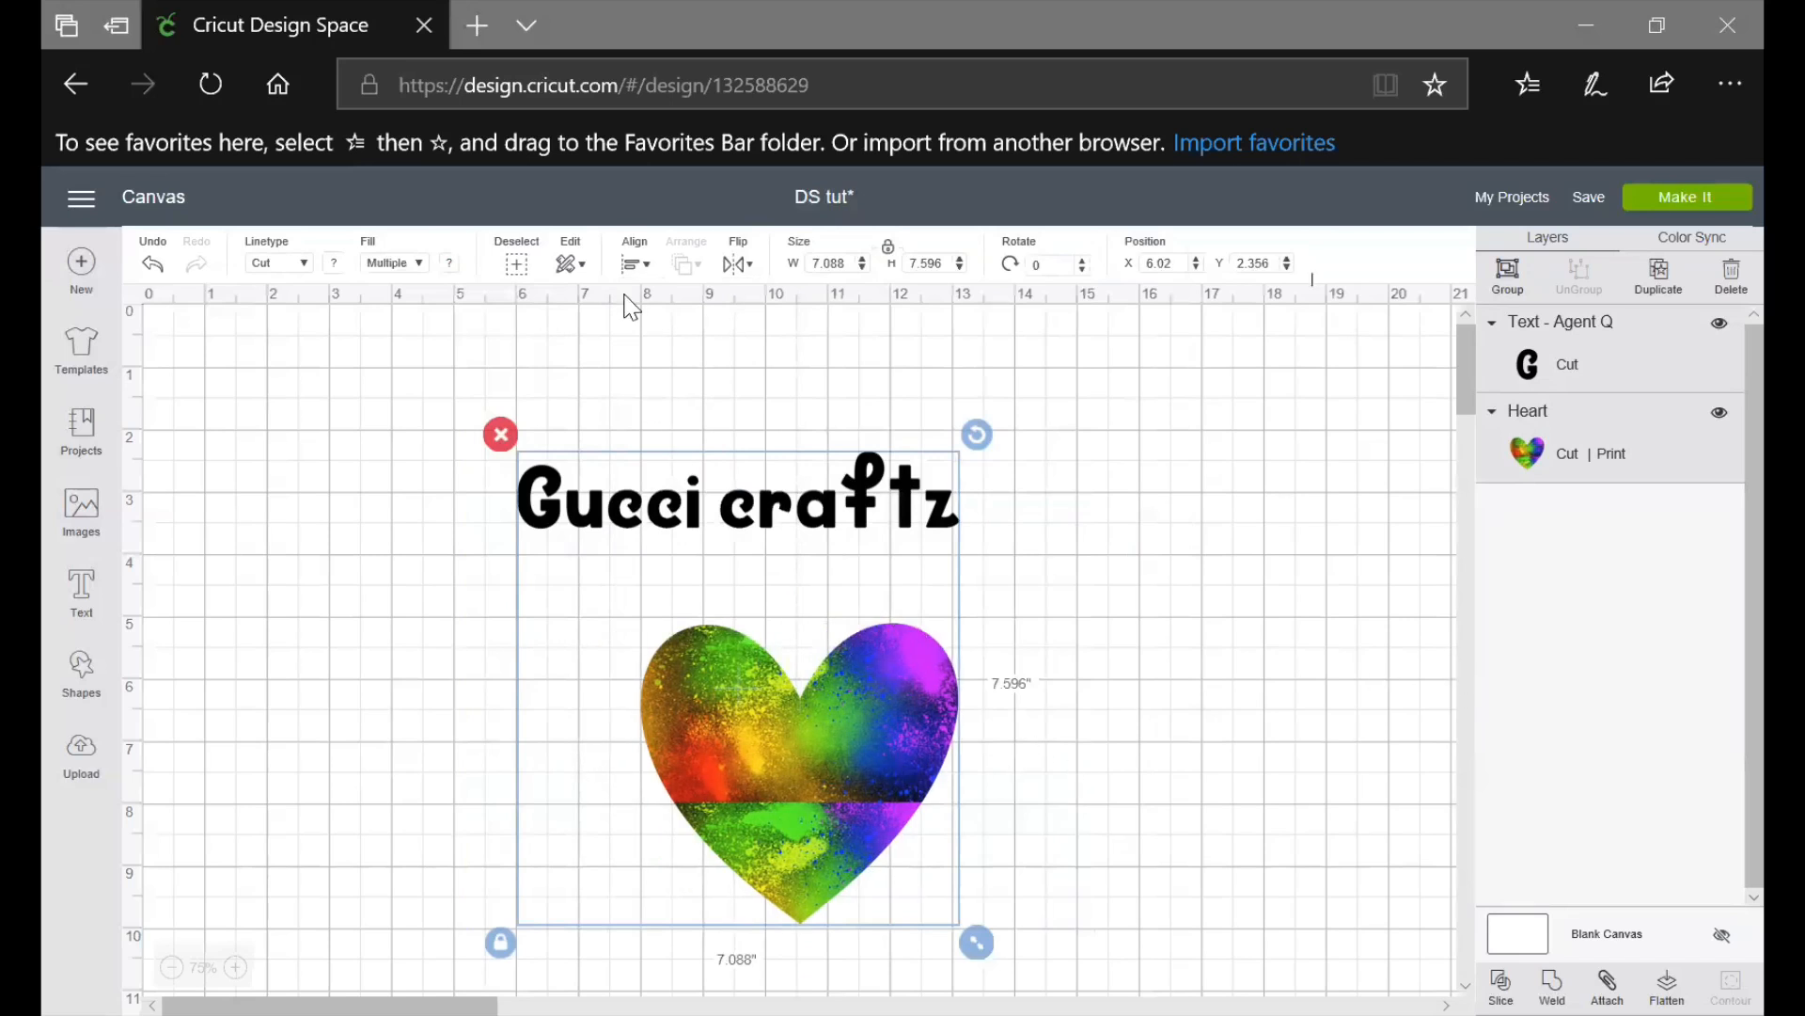
pyautogui.click(639, 268)
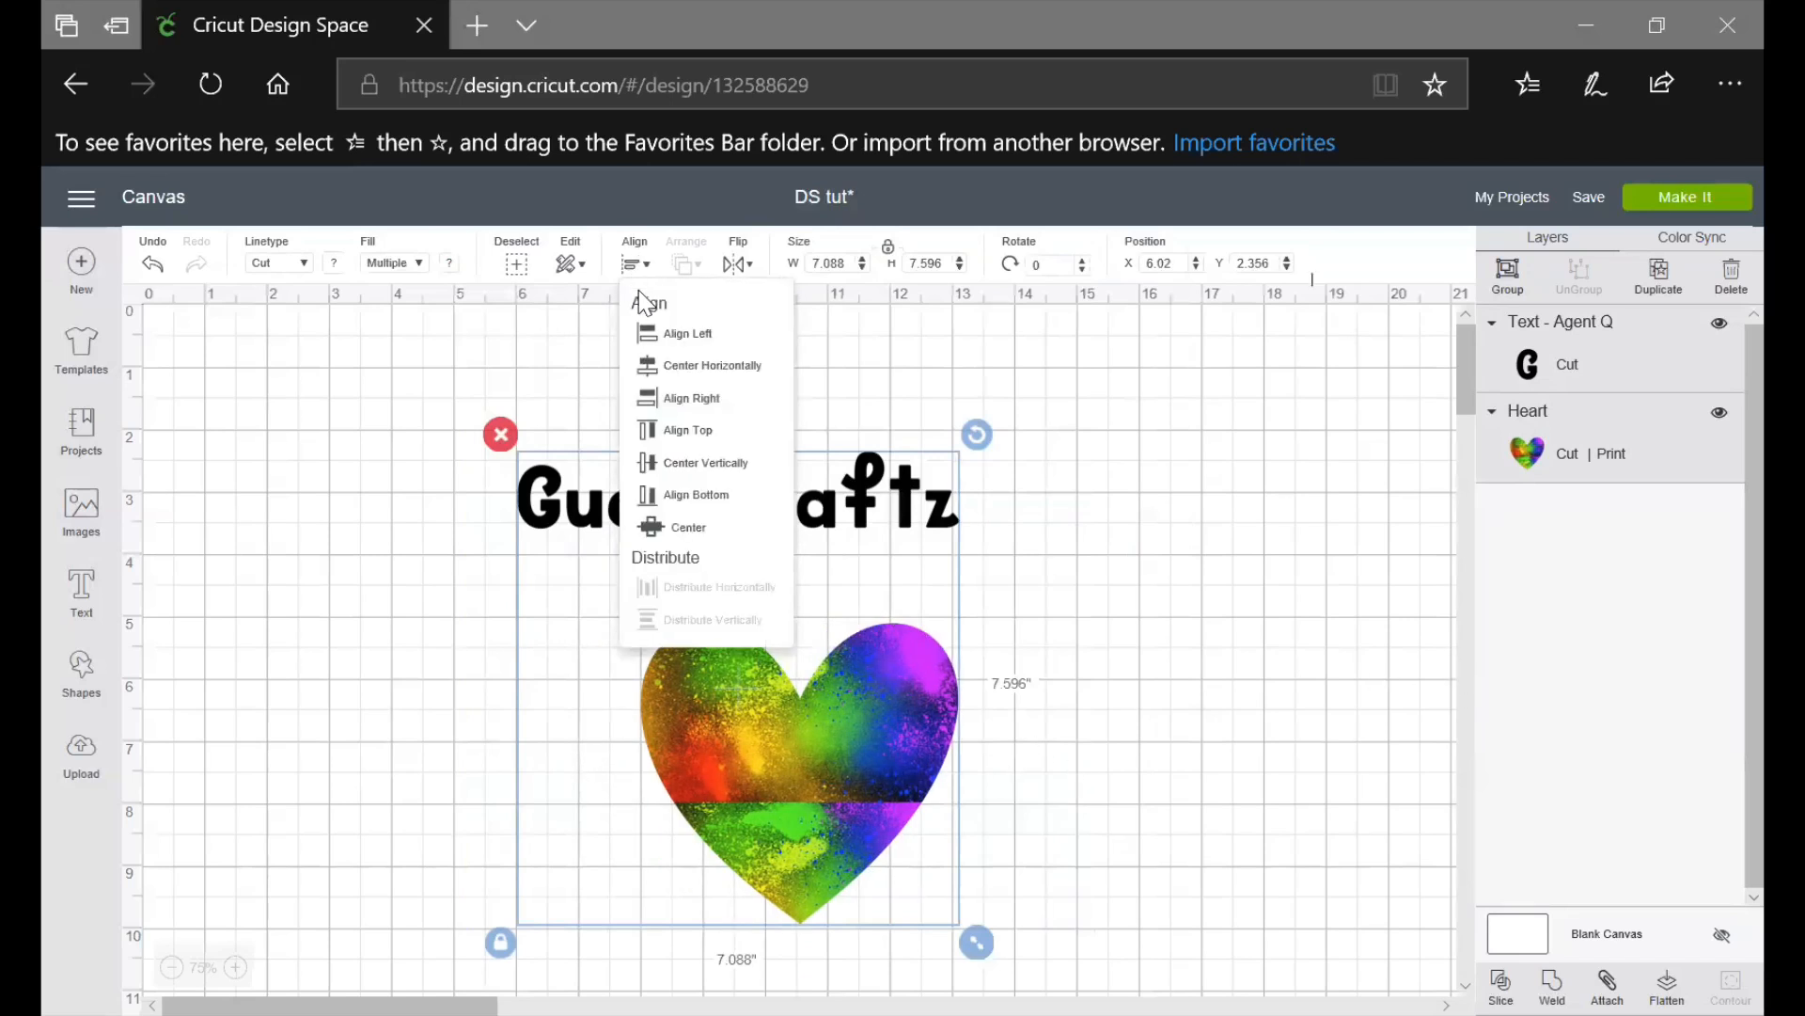
pyautogui.click(687, 433)
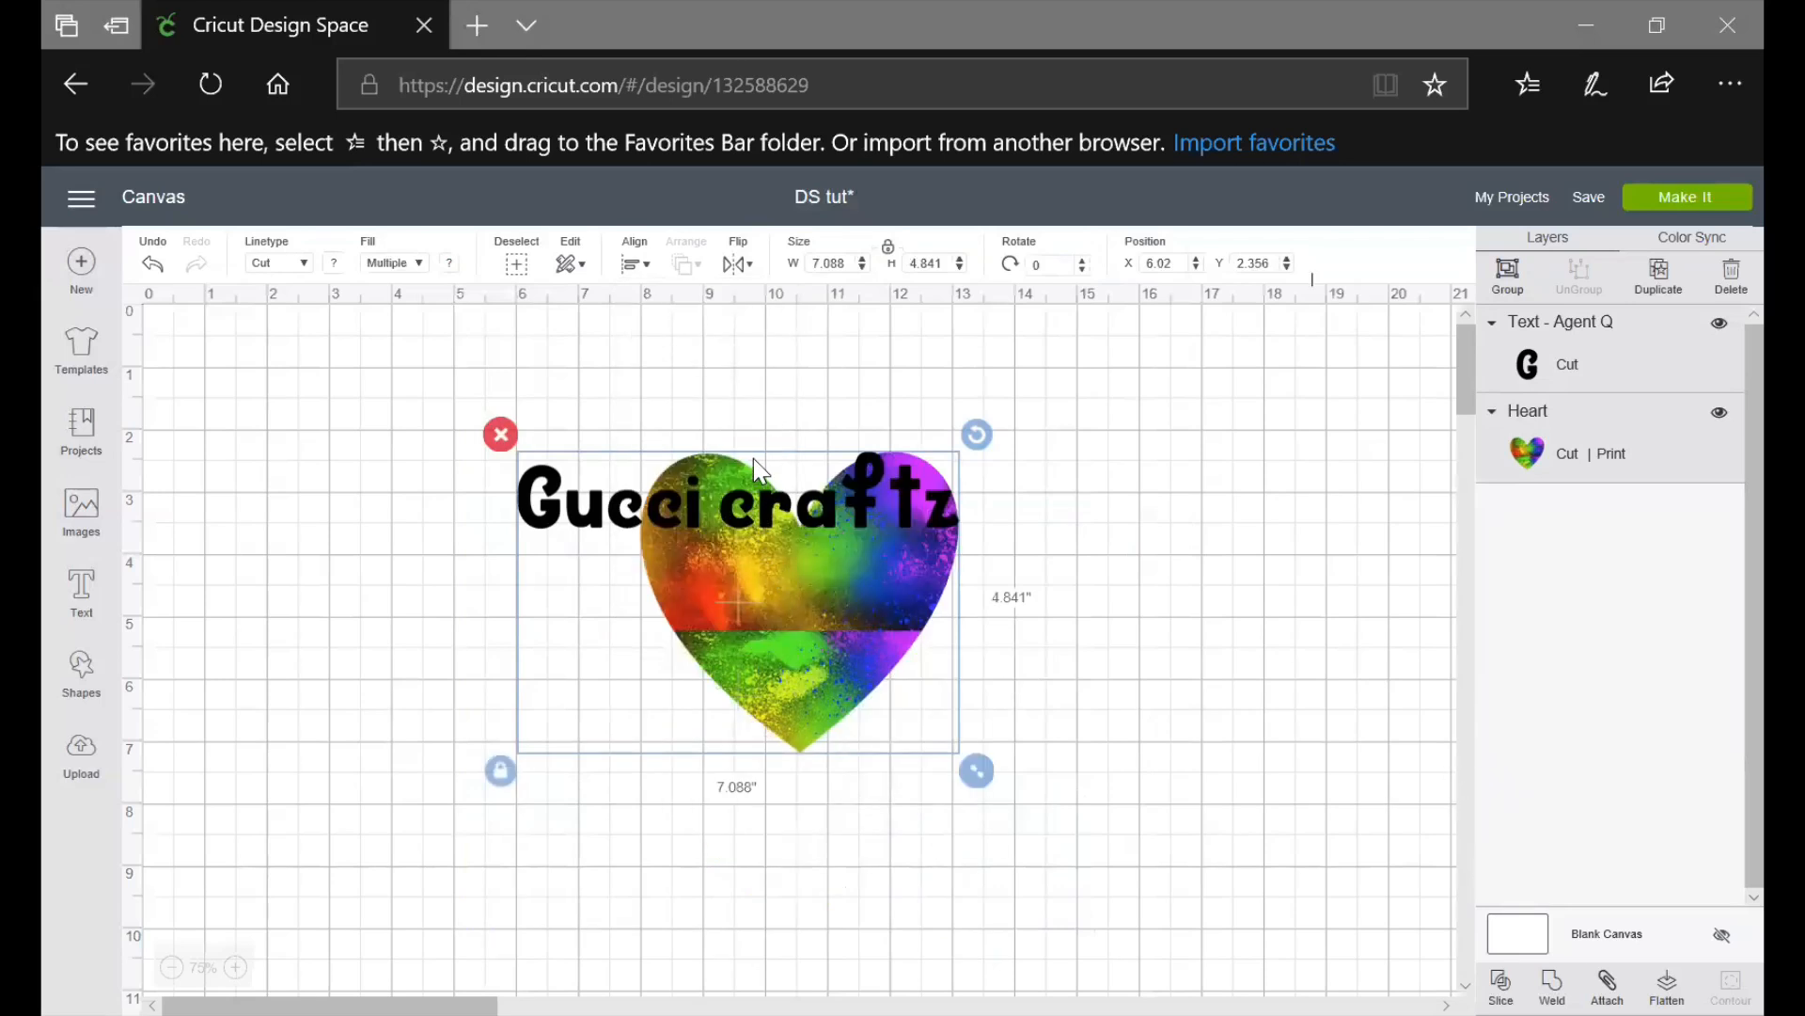
pyautogui.click(1126, 661)
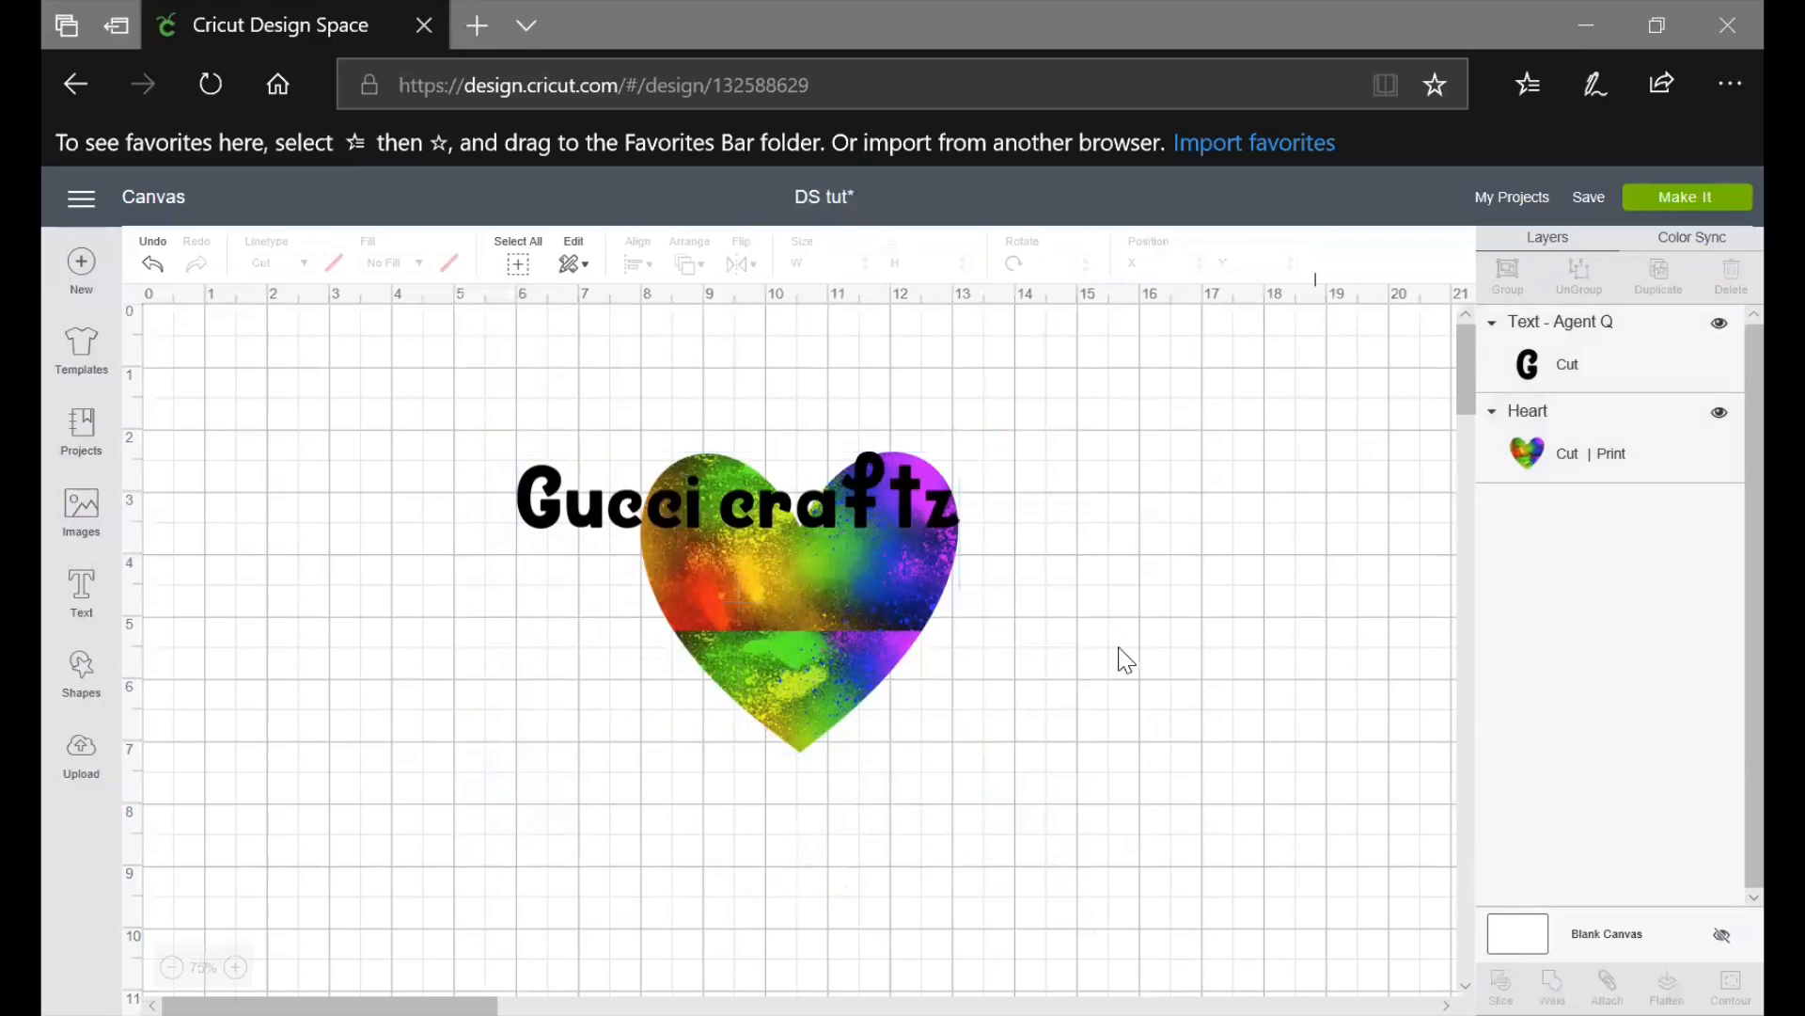
# Reselect the text and the heart together and center them vertically
pyautogui.click(651, 516)
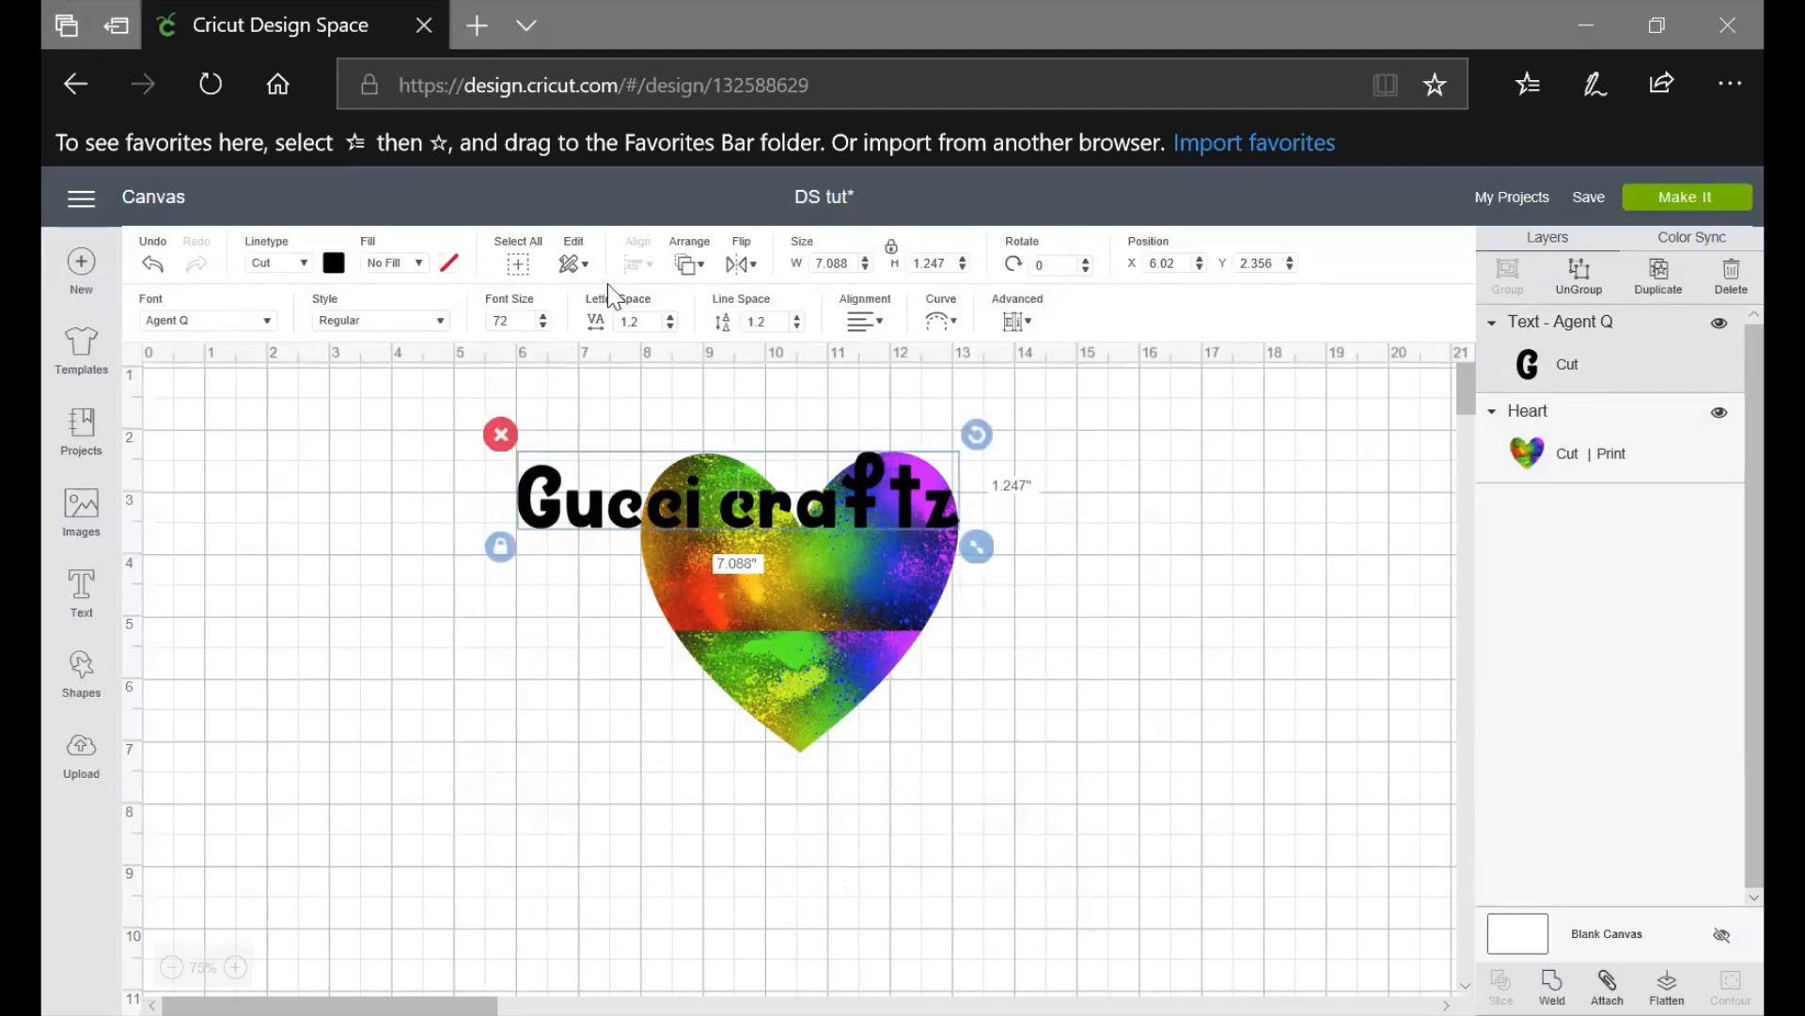
pyautogui.moveTo(440, 397); pyautogui.dragTo(1072, 874)
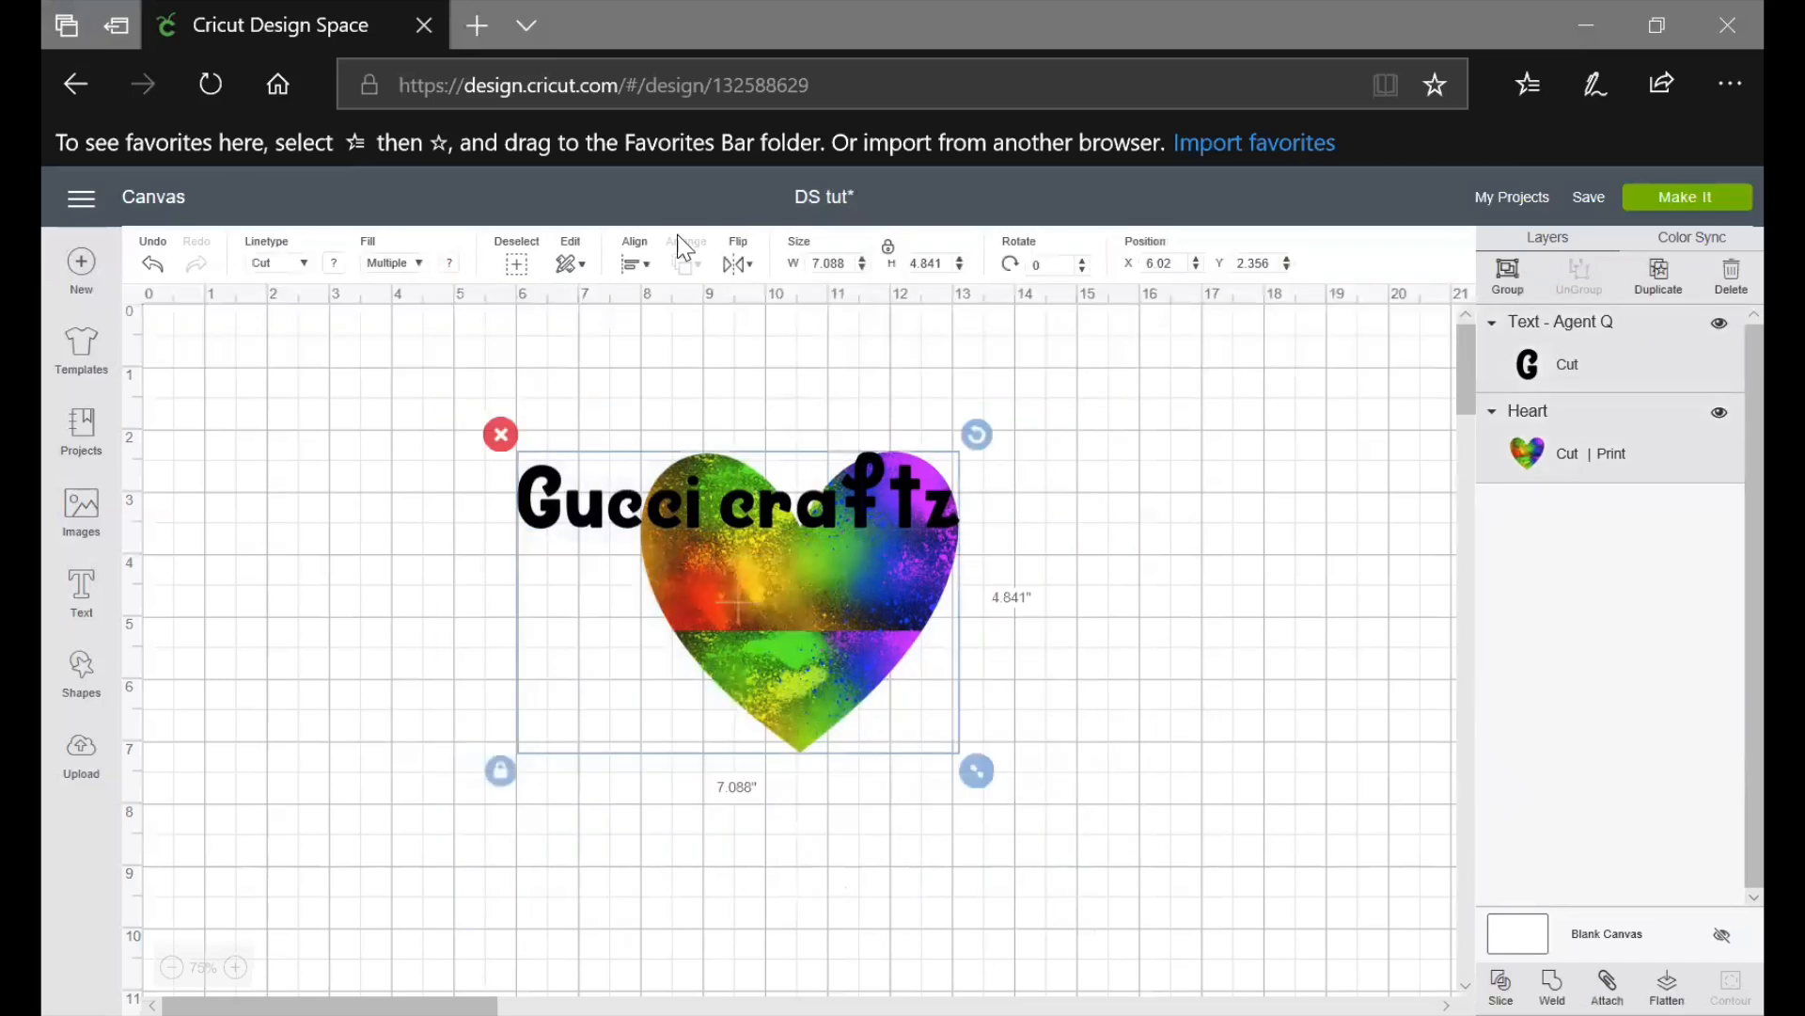
pyautogui.click(632, 264)
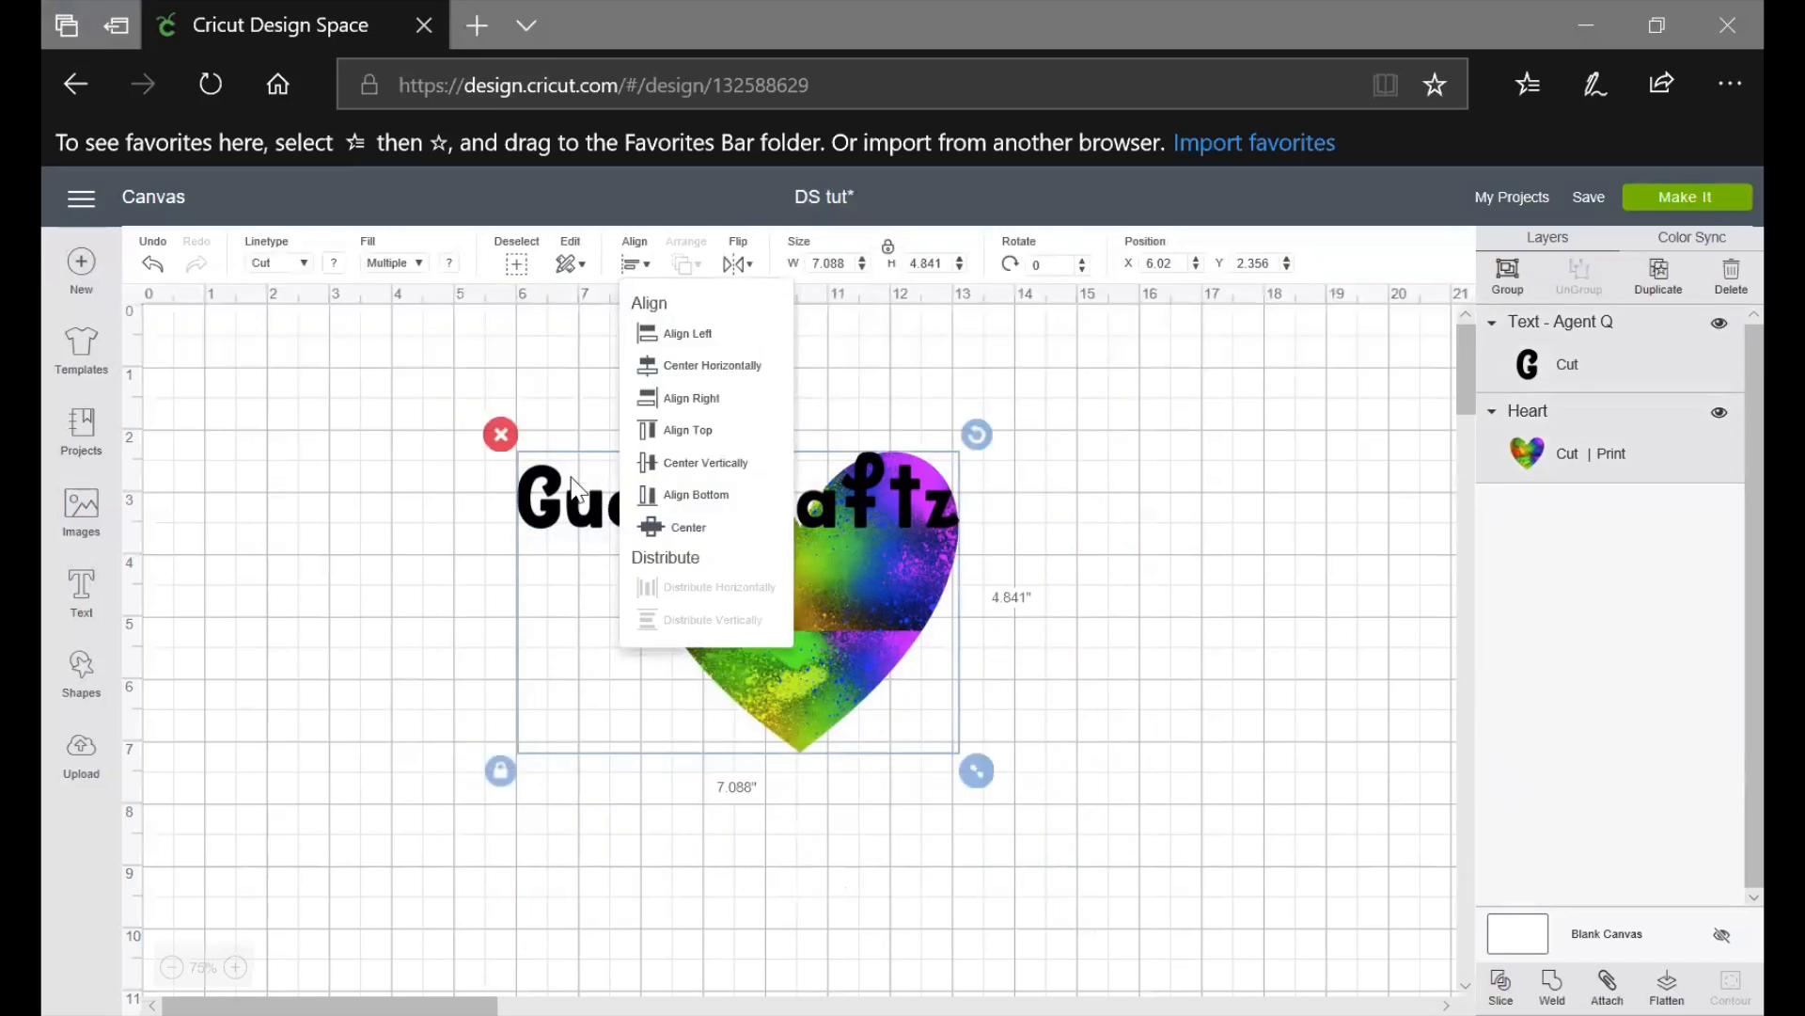
pyautogui.click(693, 470)
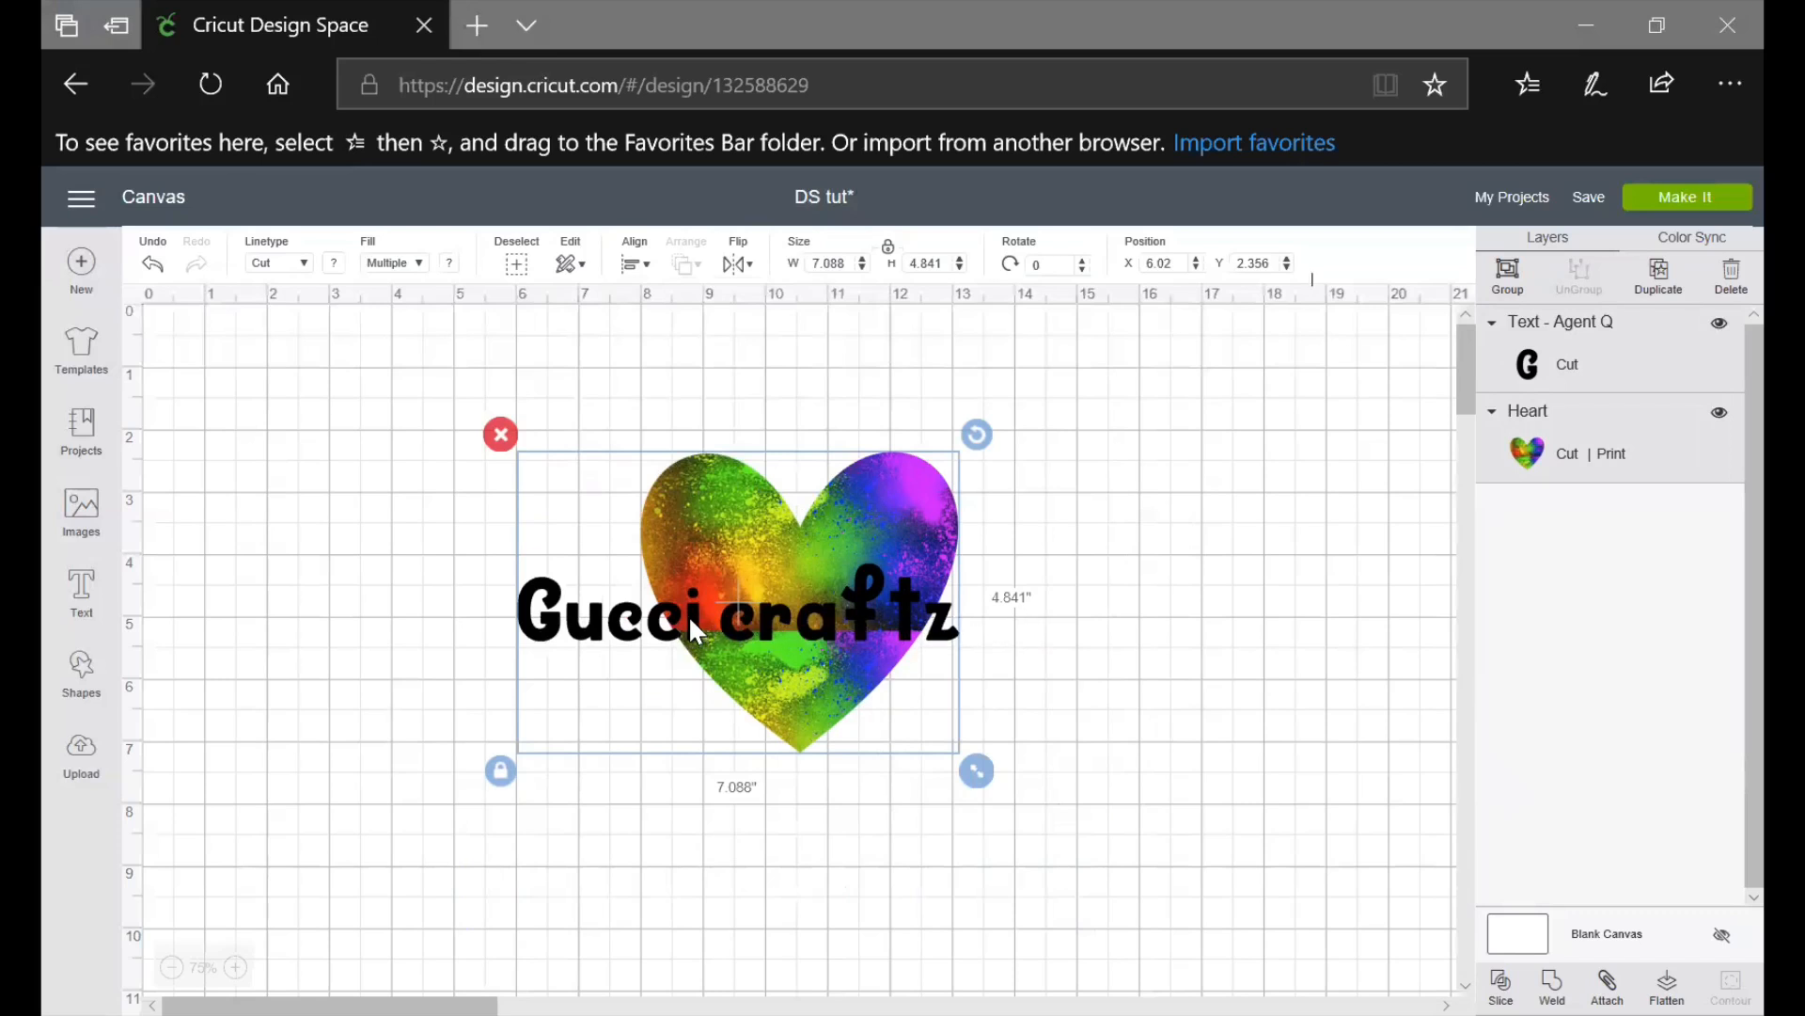
pyautogui.click(1132, 495)
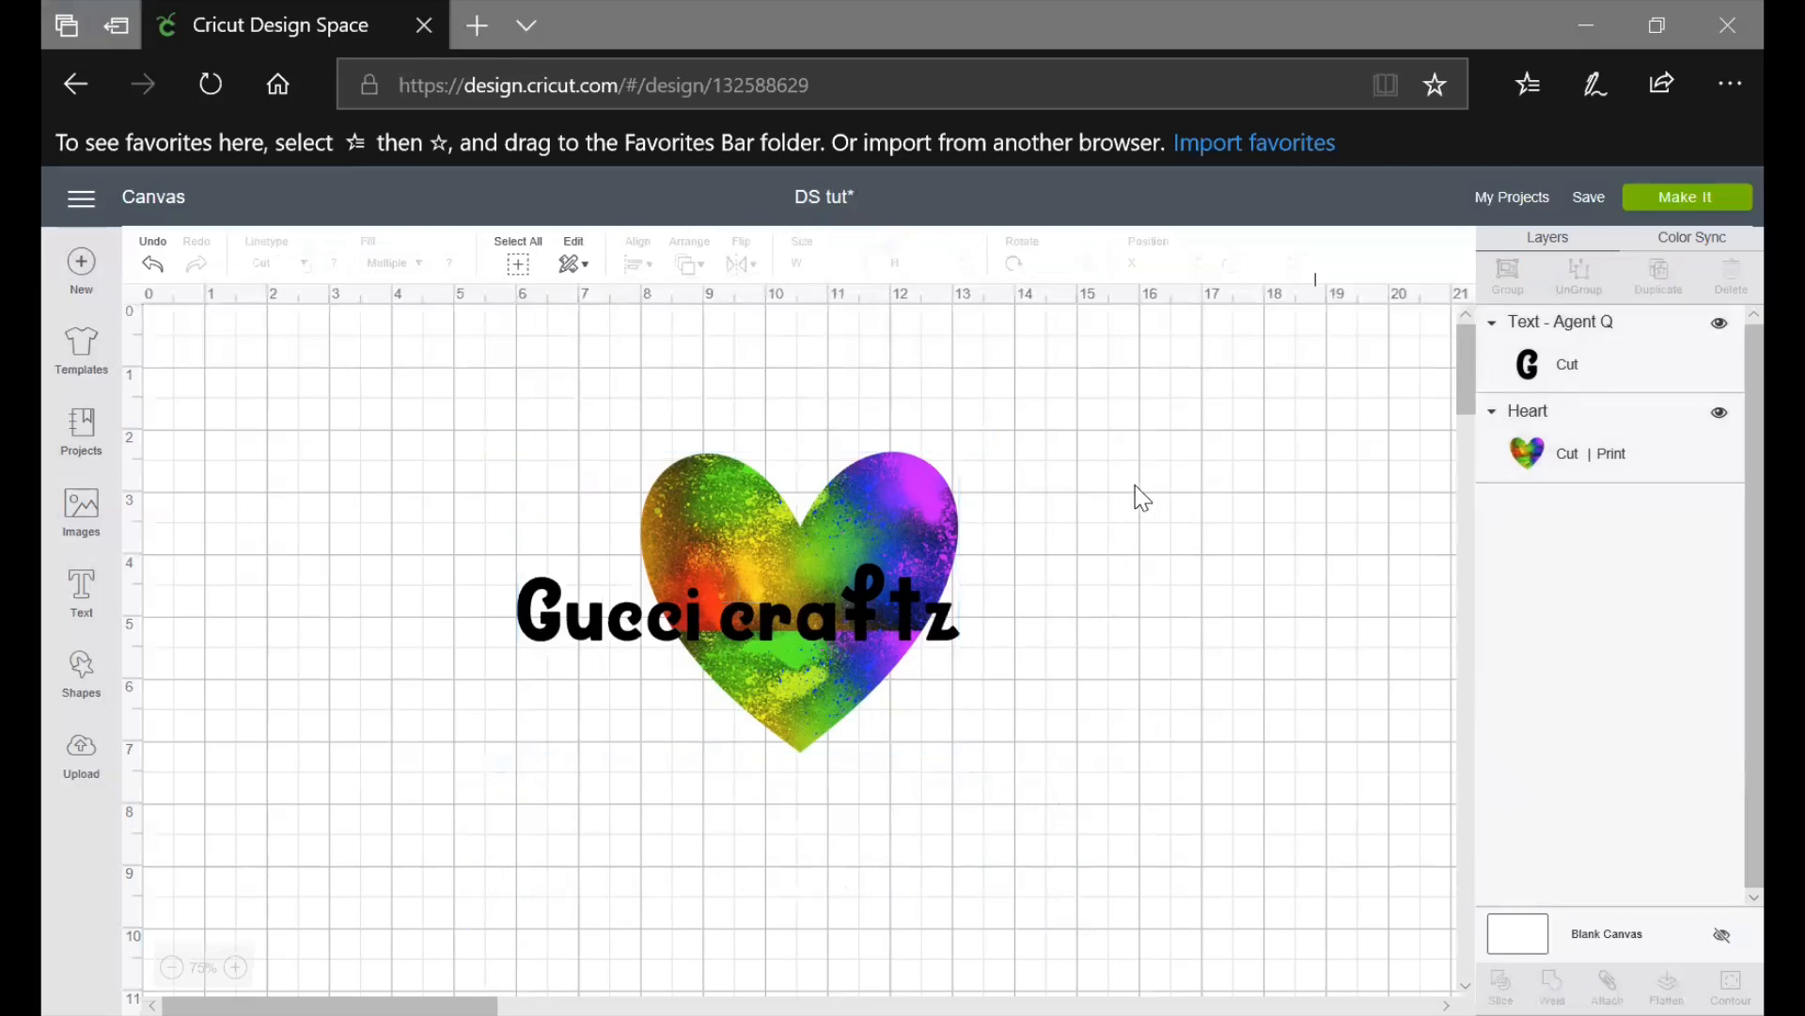
# Move the heart to about X 8.584, Y 2.394, then select it with the text and center both horizontally
pyautogui.moveTo(912, 506); pyautogui.dragTo(961, 513)
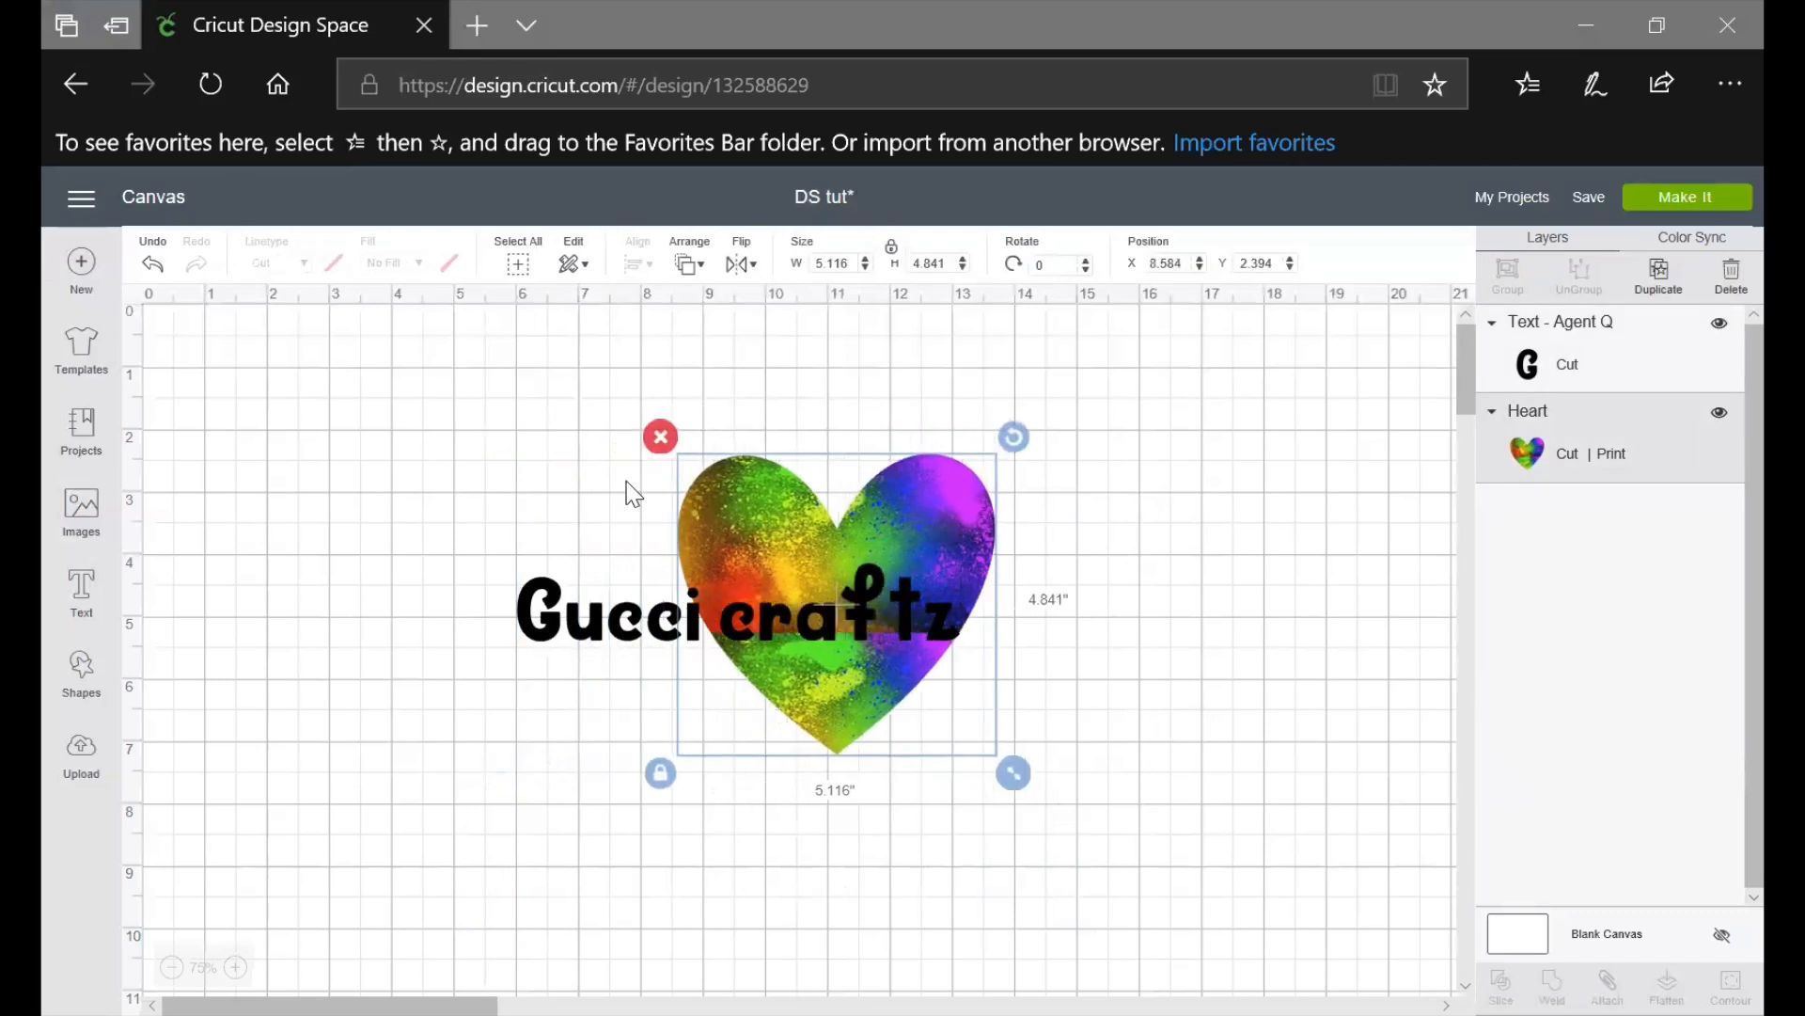
pyautogui.click(504, 492)
pyautogui.moveTo(417, 425); pyautogui.dragTo(1129, 786)
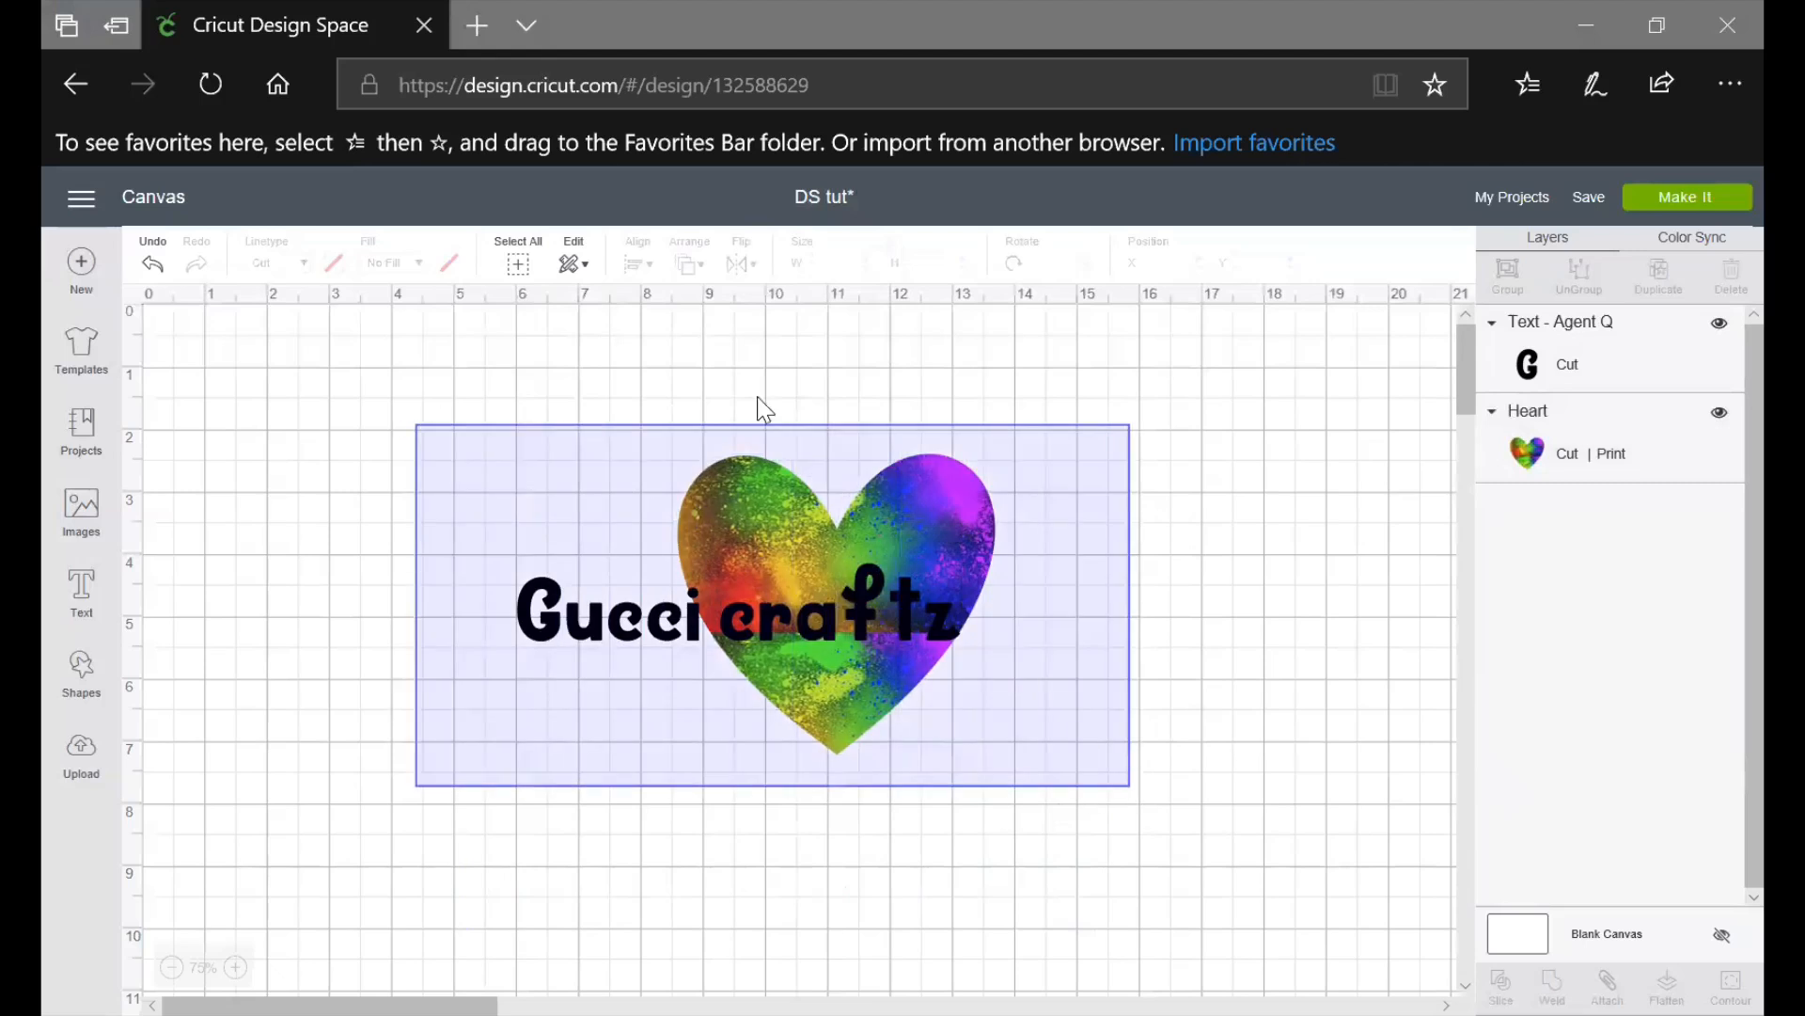
pyautogui.click(635, 265)
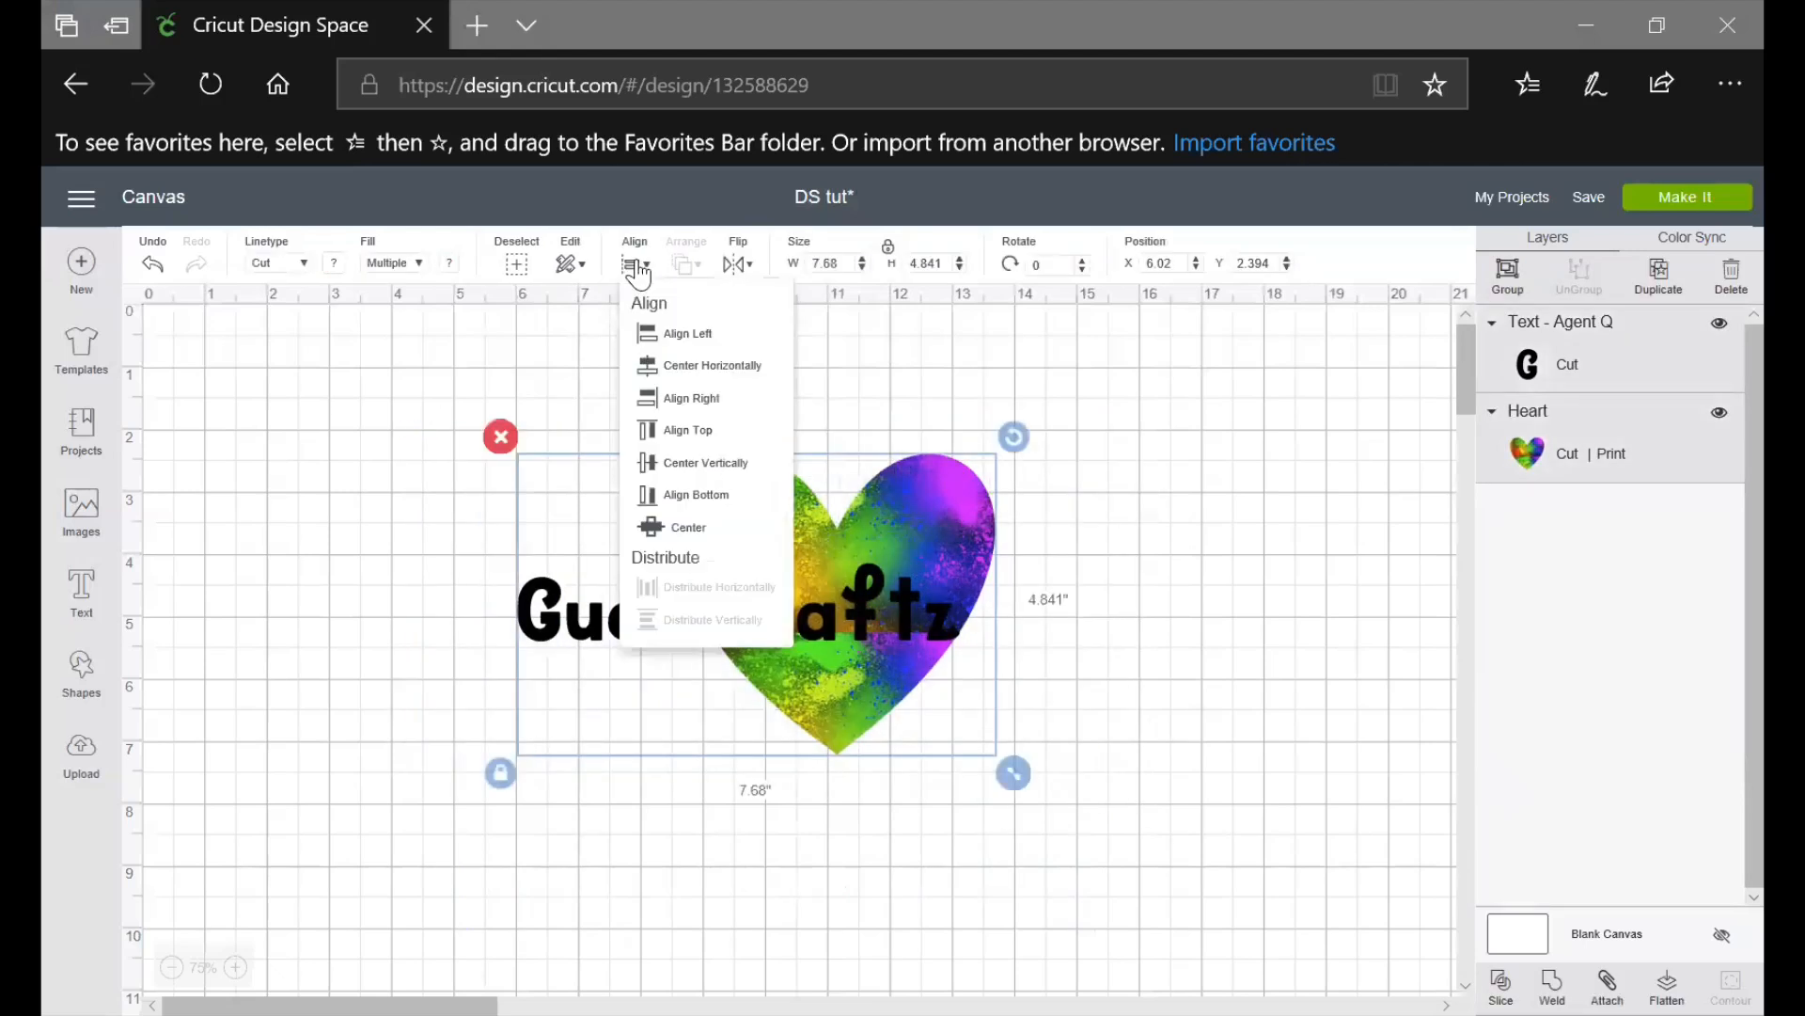
pyautogui.click(691, 365)
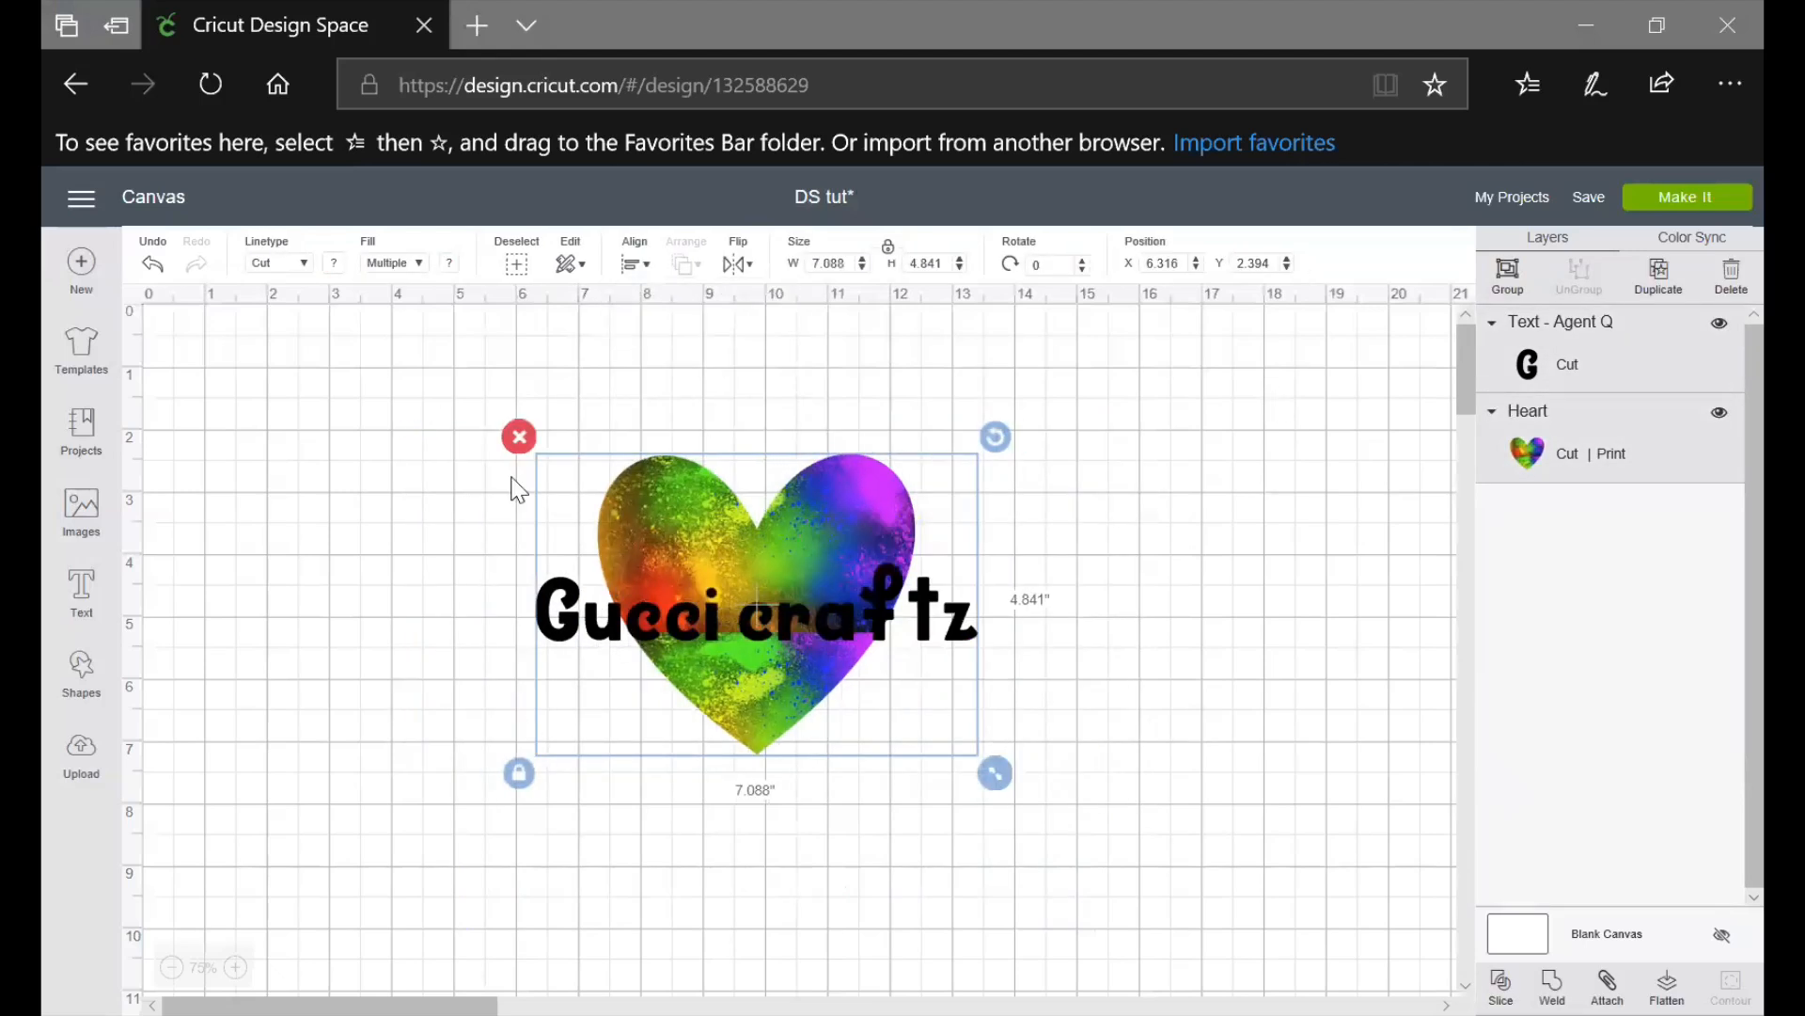
pyautogui.click(1218, 526)
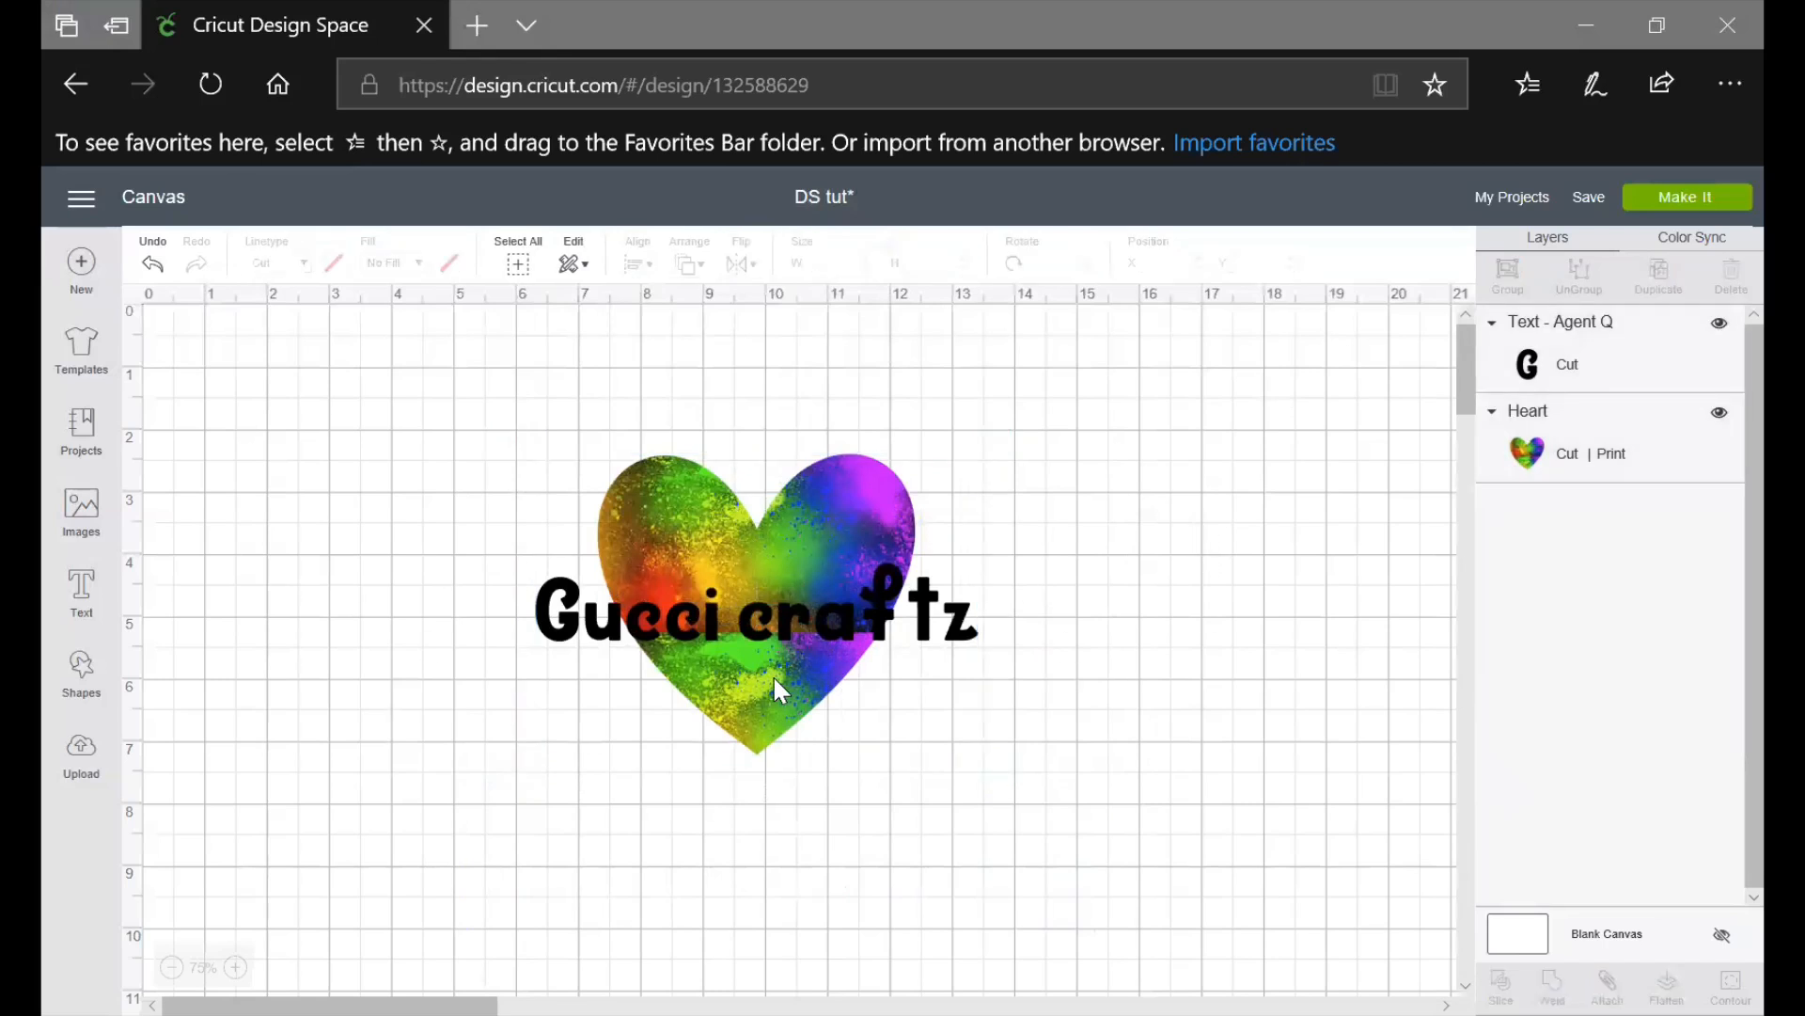
# Select the text and the heart, align their bottom edges, and then apply Center to both
pyautogui.moveTo(400, 374); pyautogui.dragTo(1020, 805)
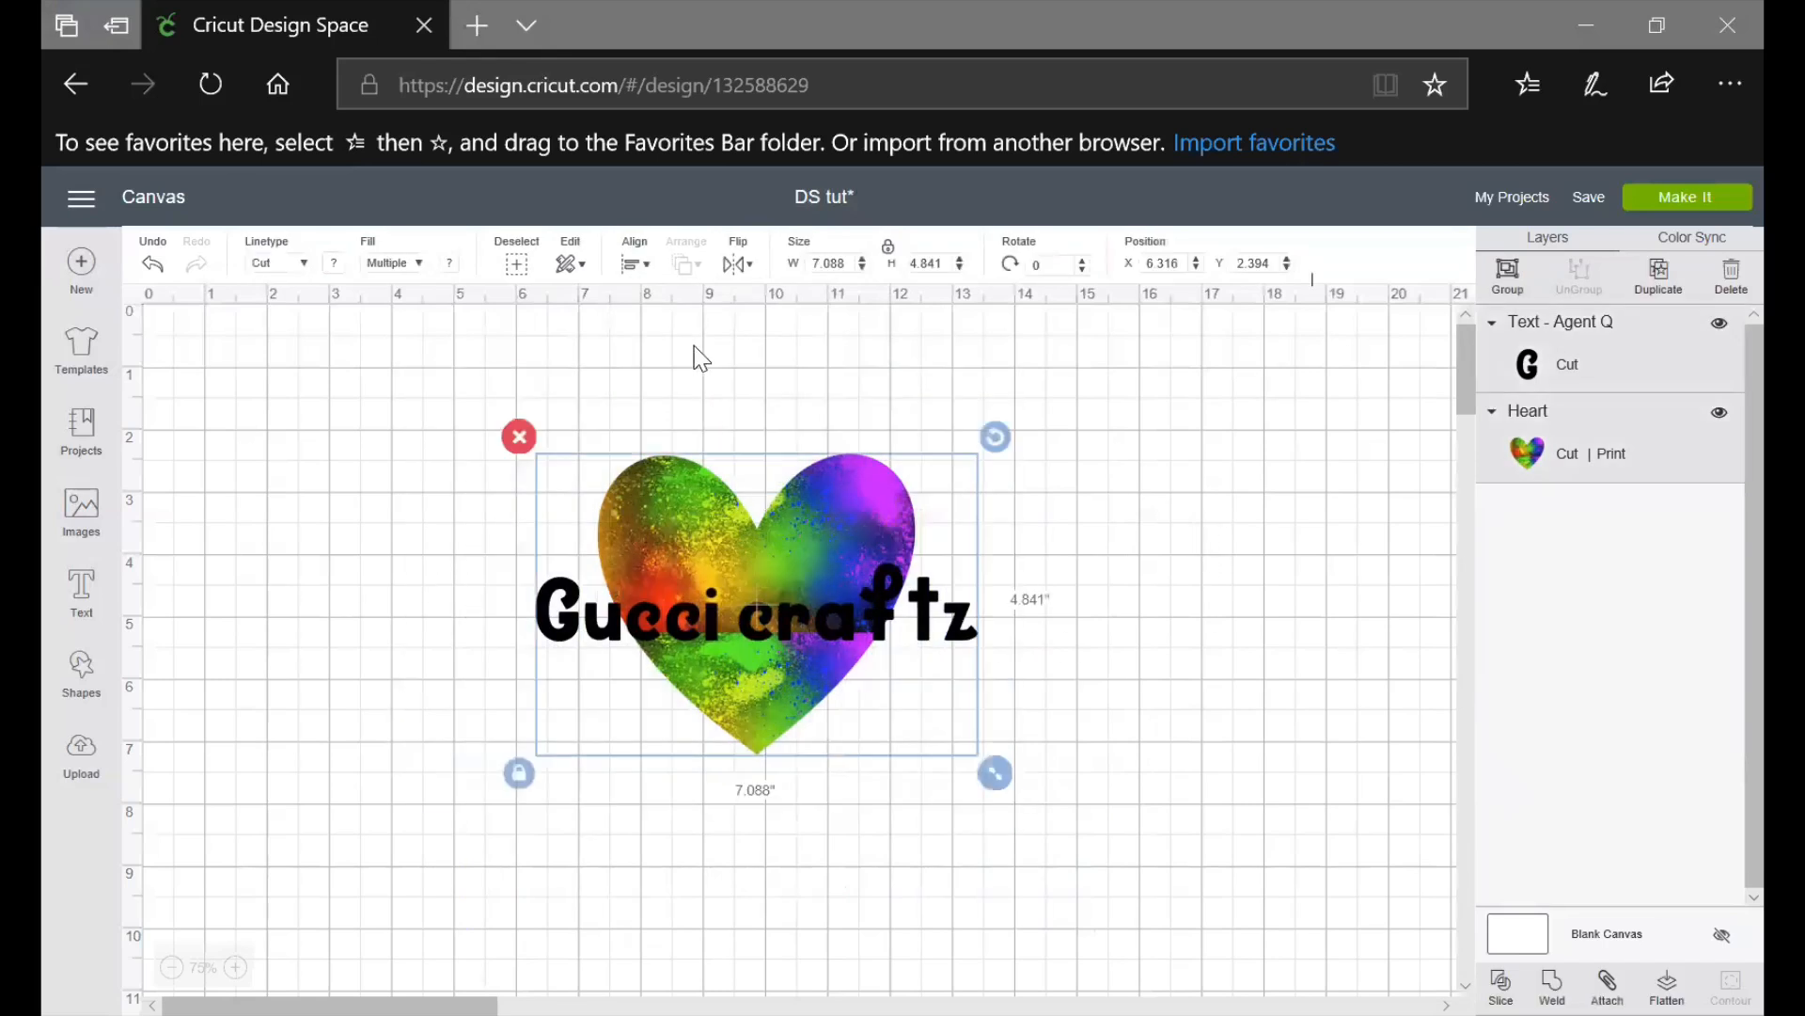
pyautogui.click(644, 267)
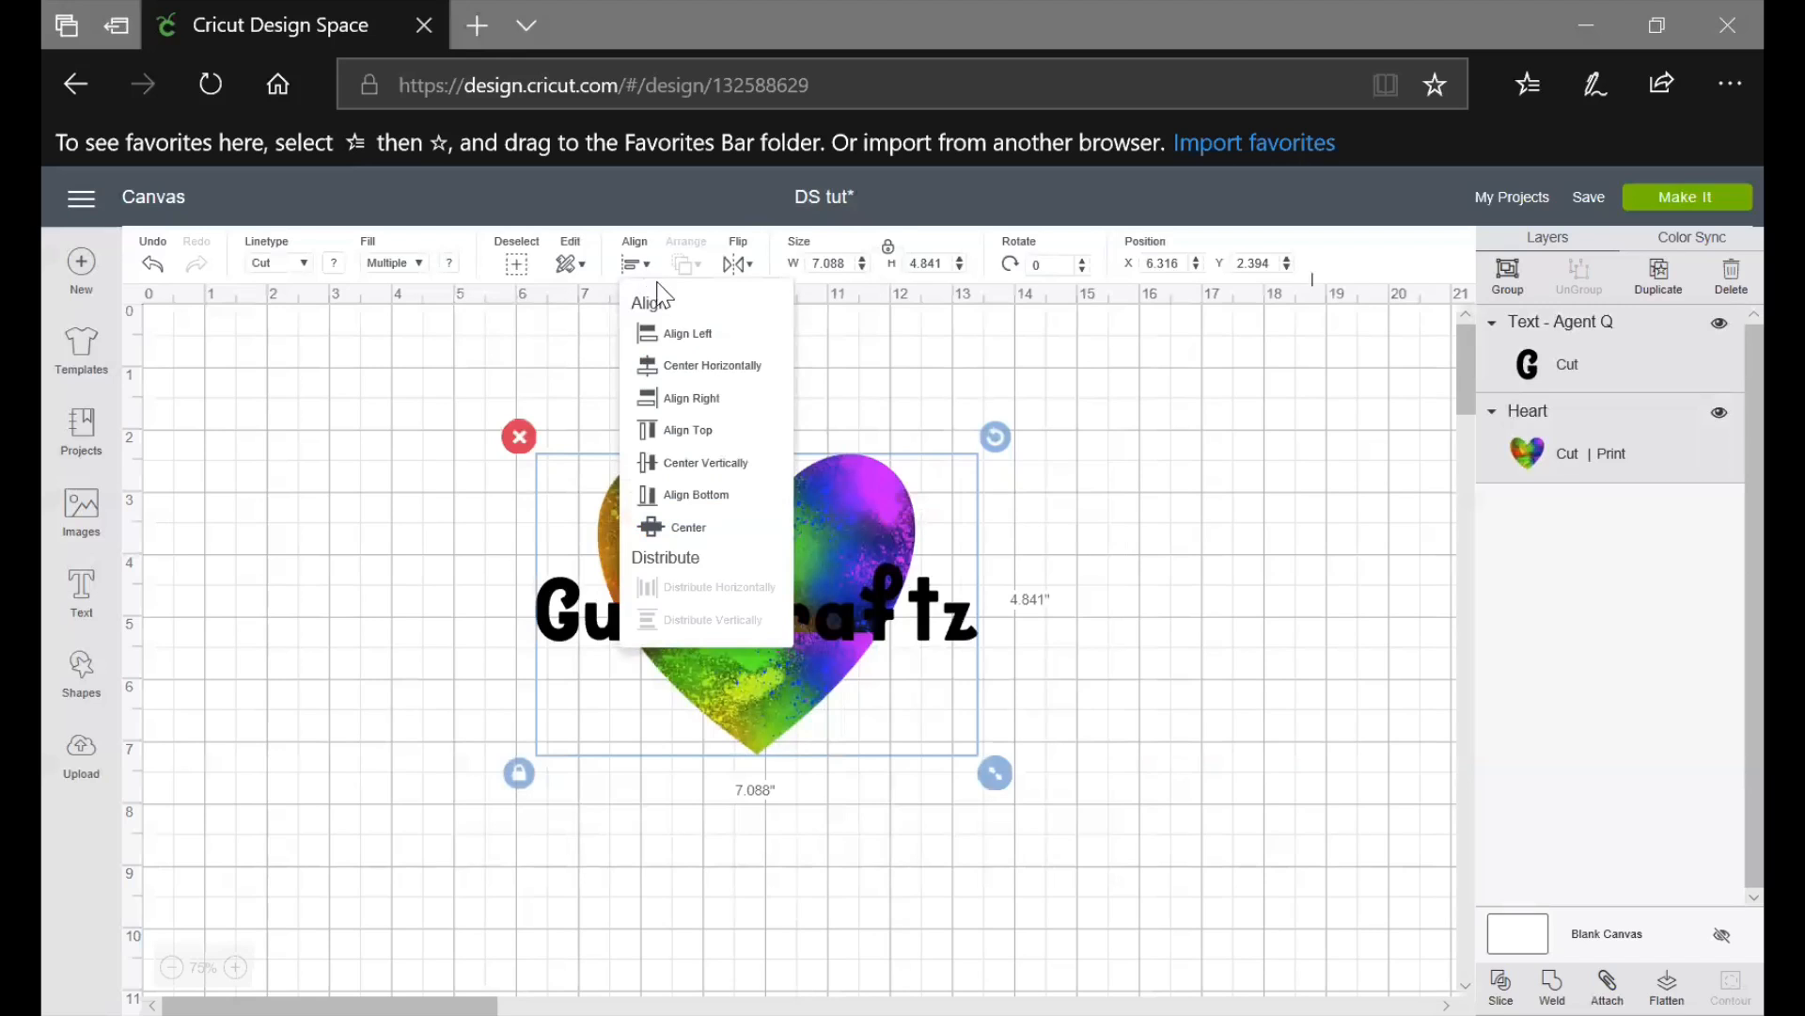
pyautogui.click(691, 498)
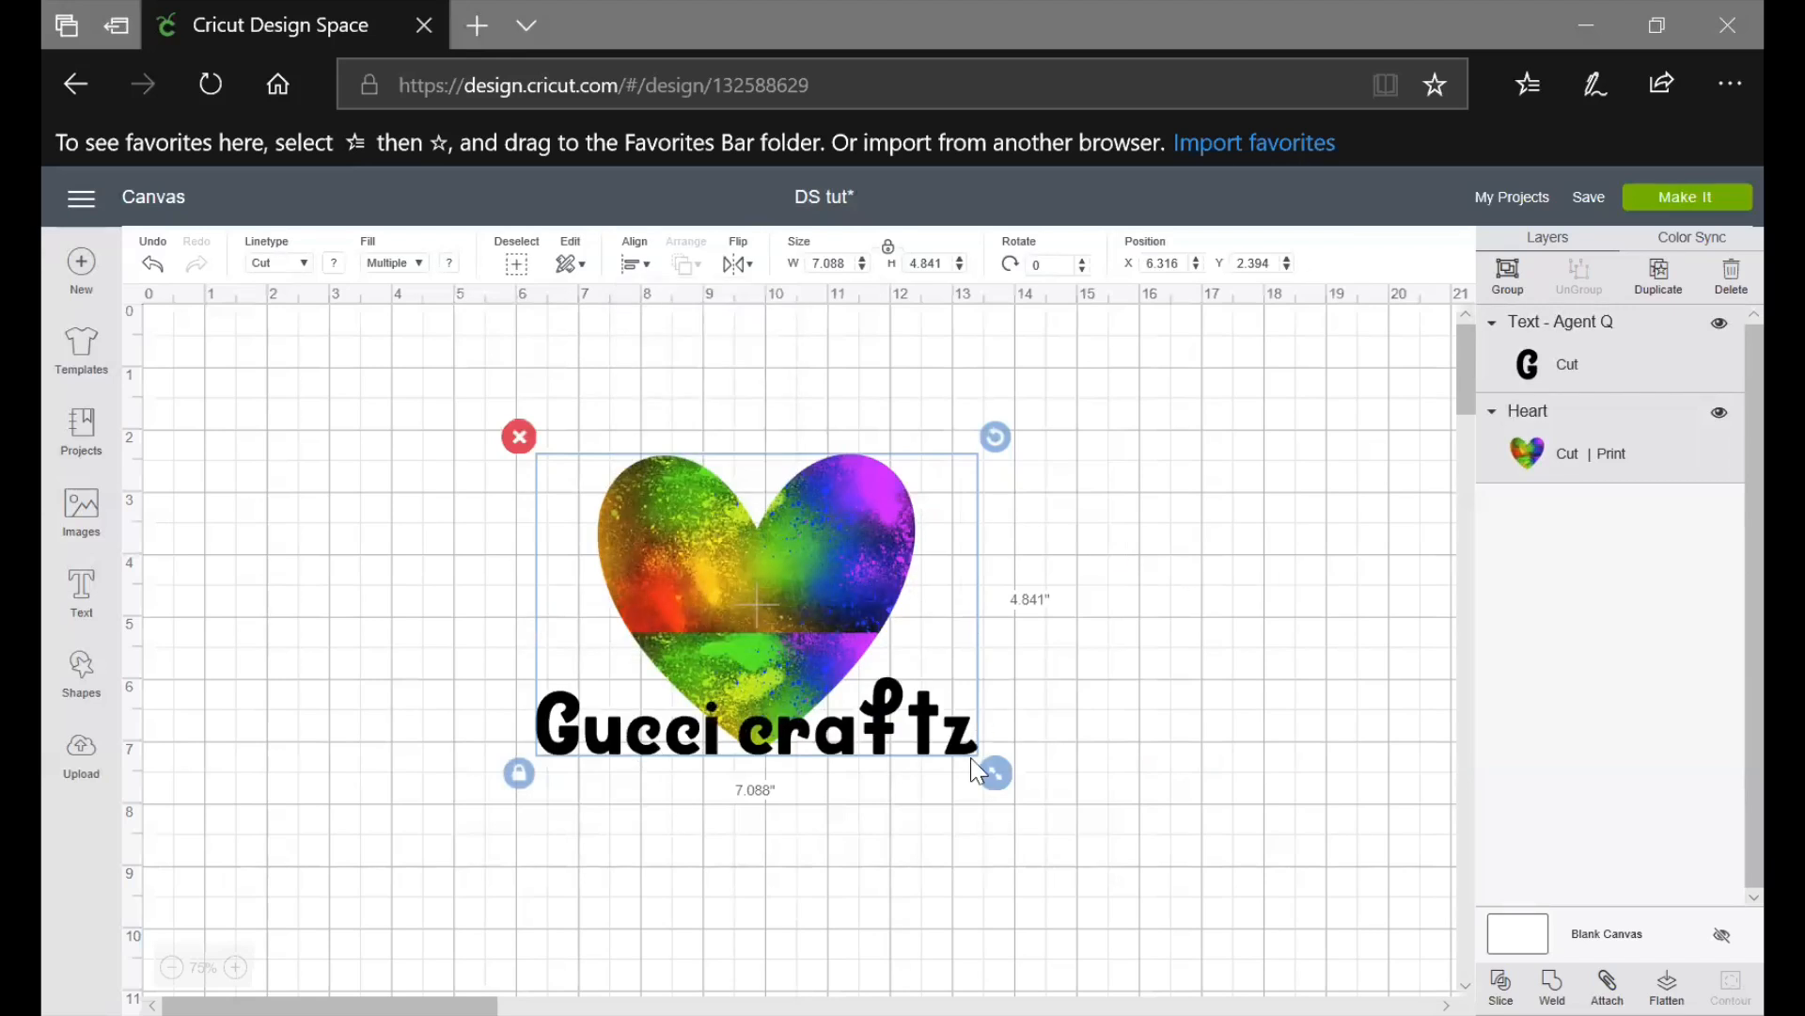
pyautogui.click(650, 265)
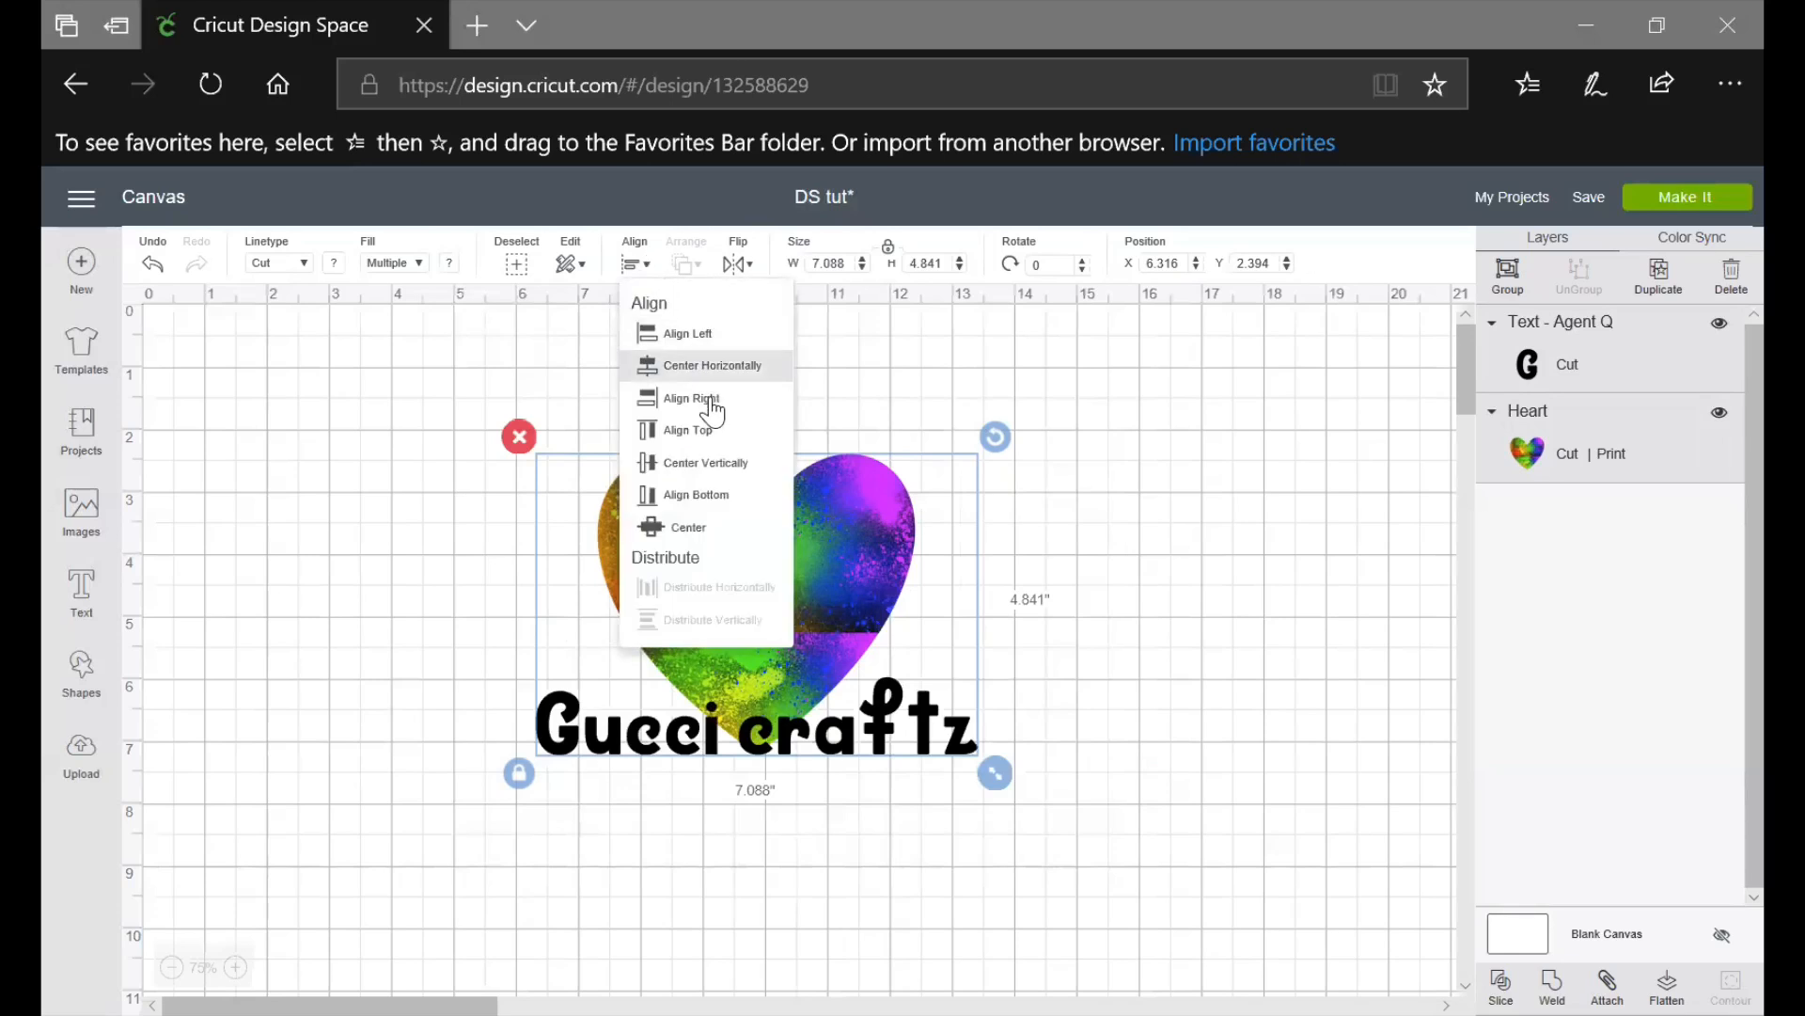
pyautogui.click(742, 533)
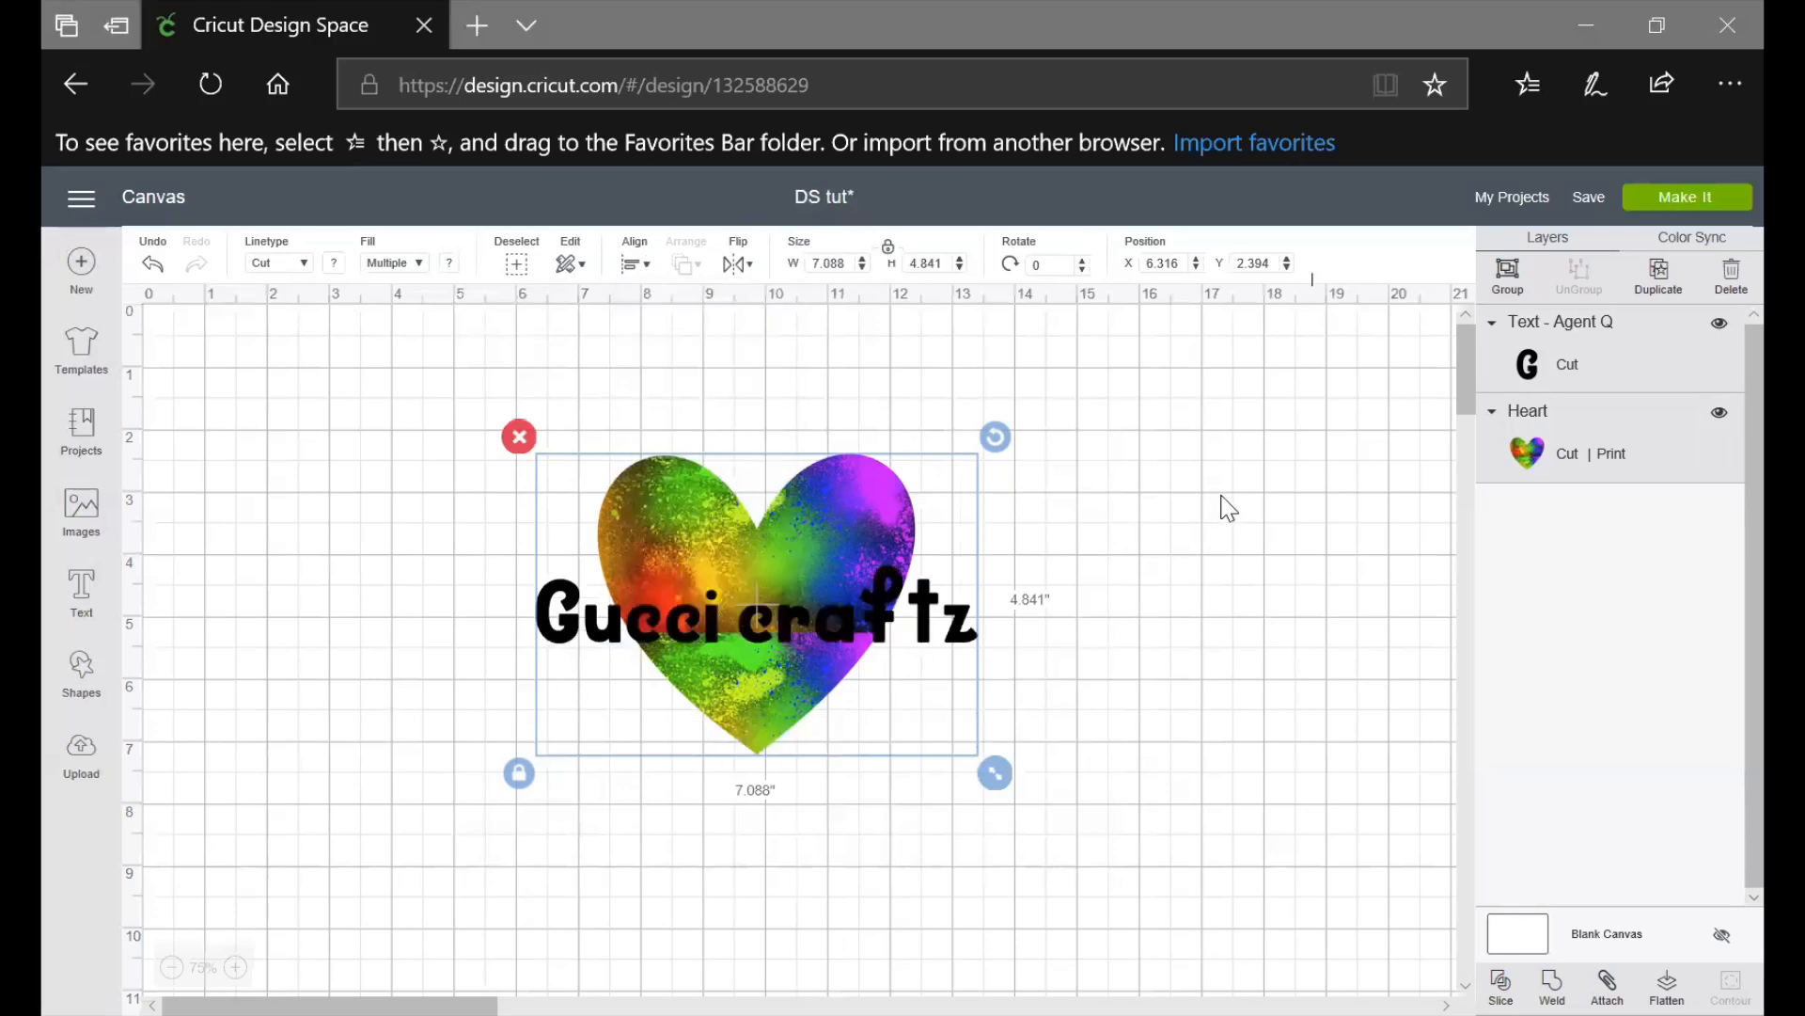
pyautogui.click(1222, 499)
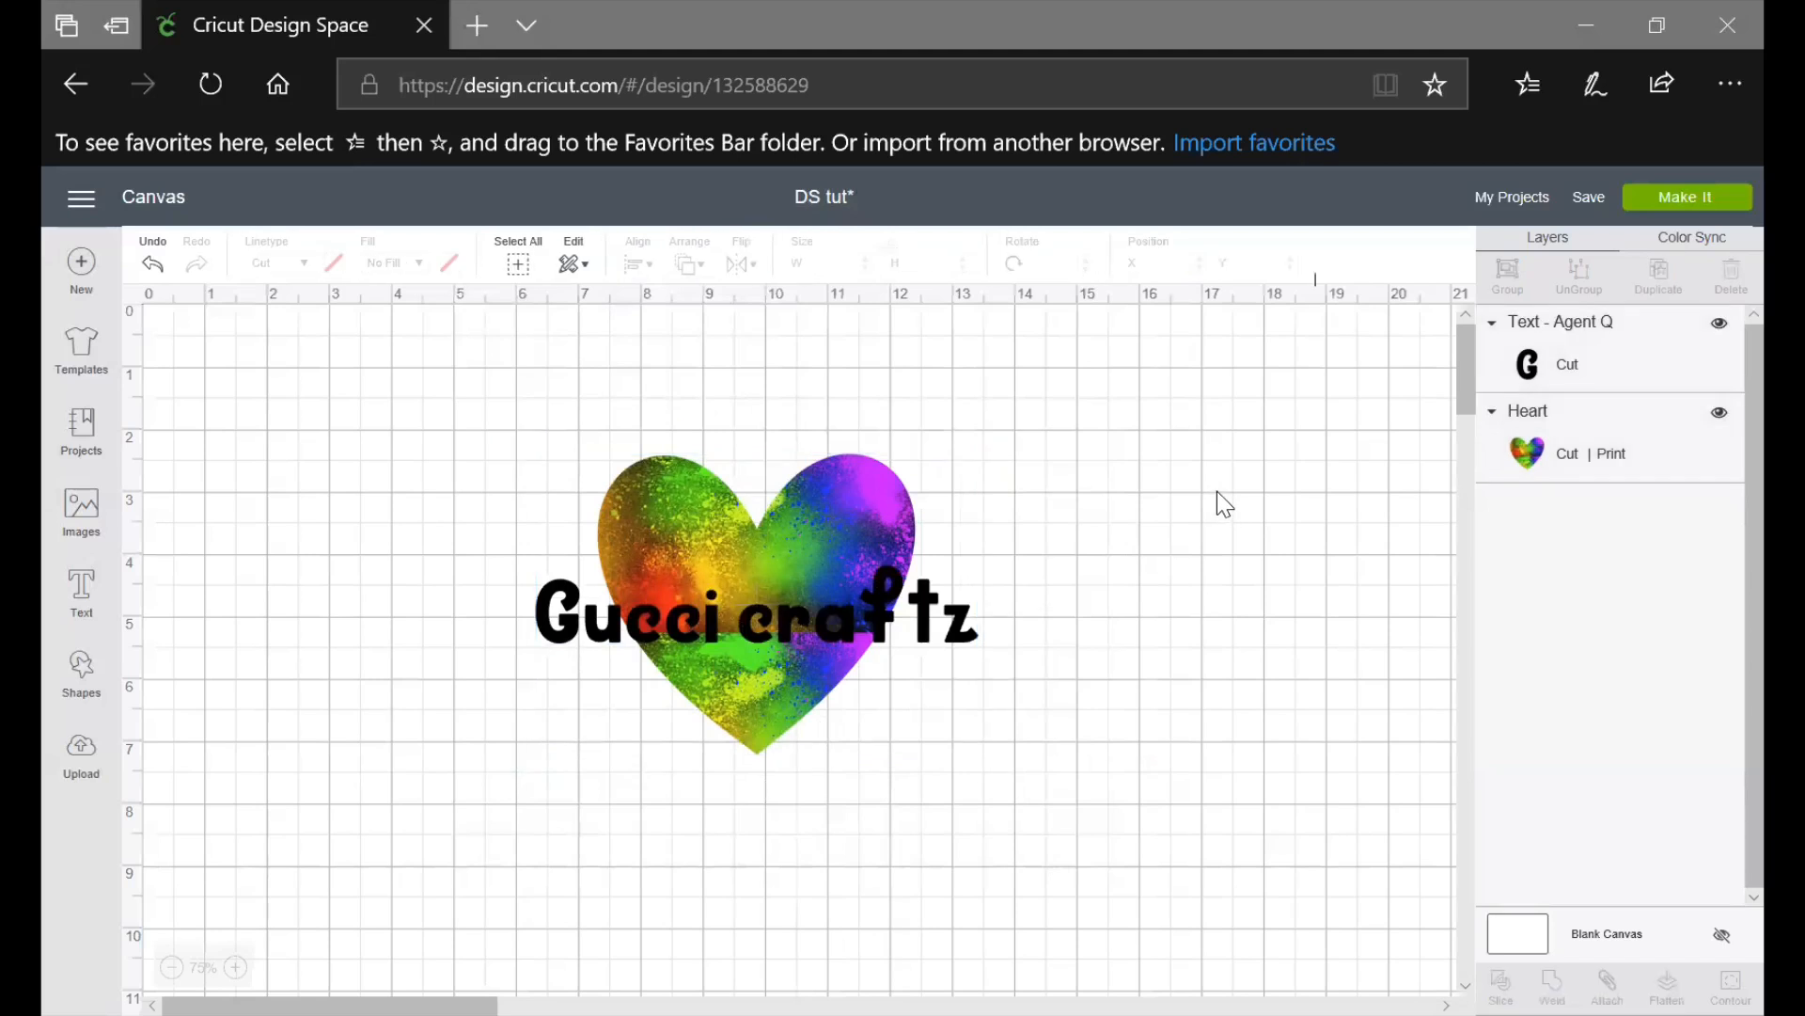
pyautogui.moveTo(338, 335); pyautogui.dragTo(1049, 821)
pyautogui.click(632, 270)
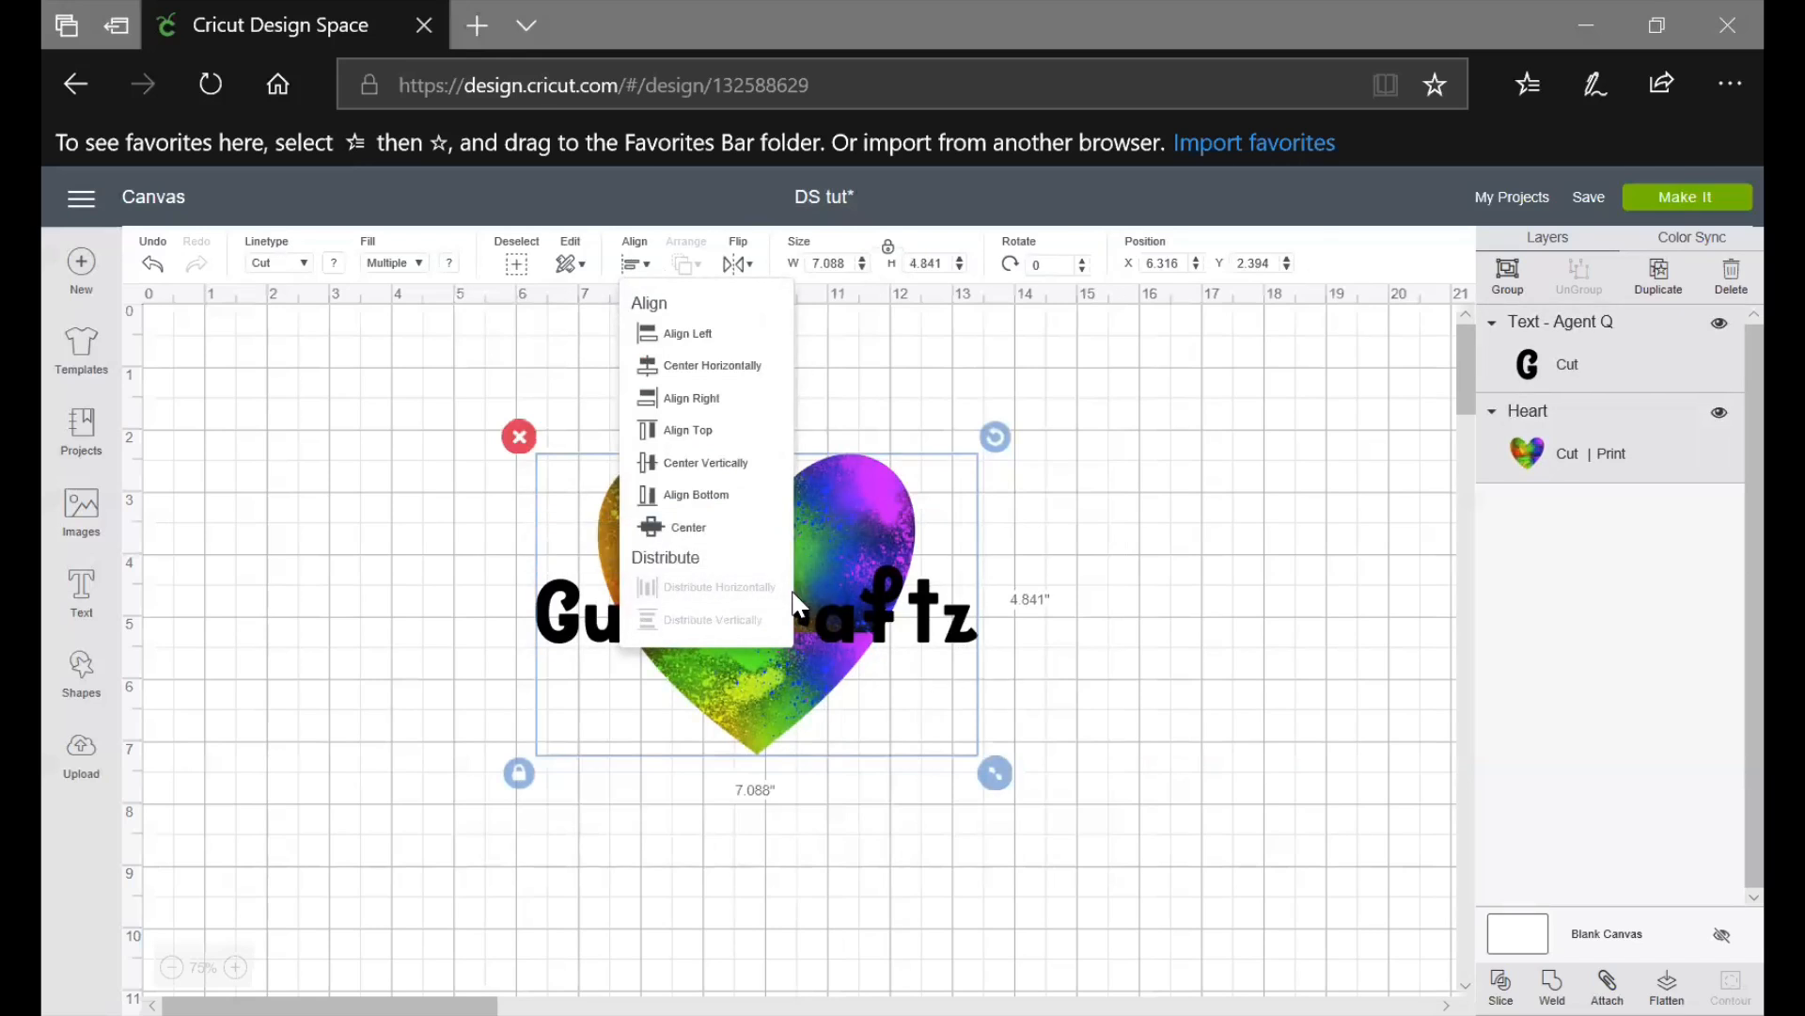
pyautogui.click(1115, 582)
# Duplicate the heart to about X 7.839, Y 3.208 and send the copy behind the other objects
pyautogui.click(764, 563)
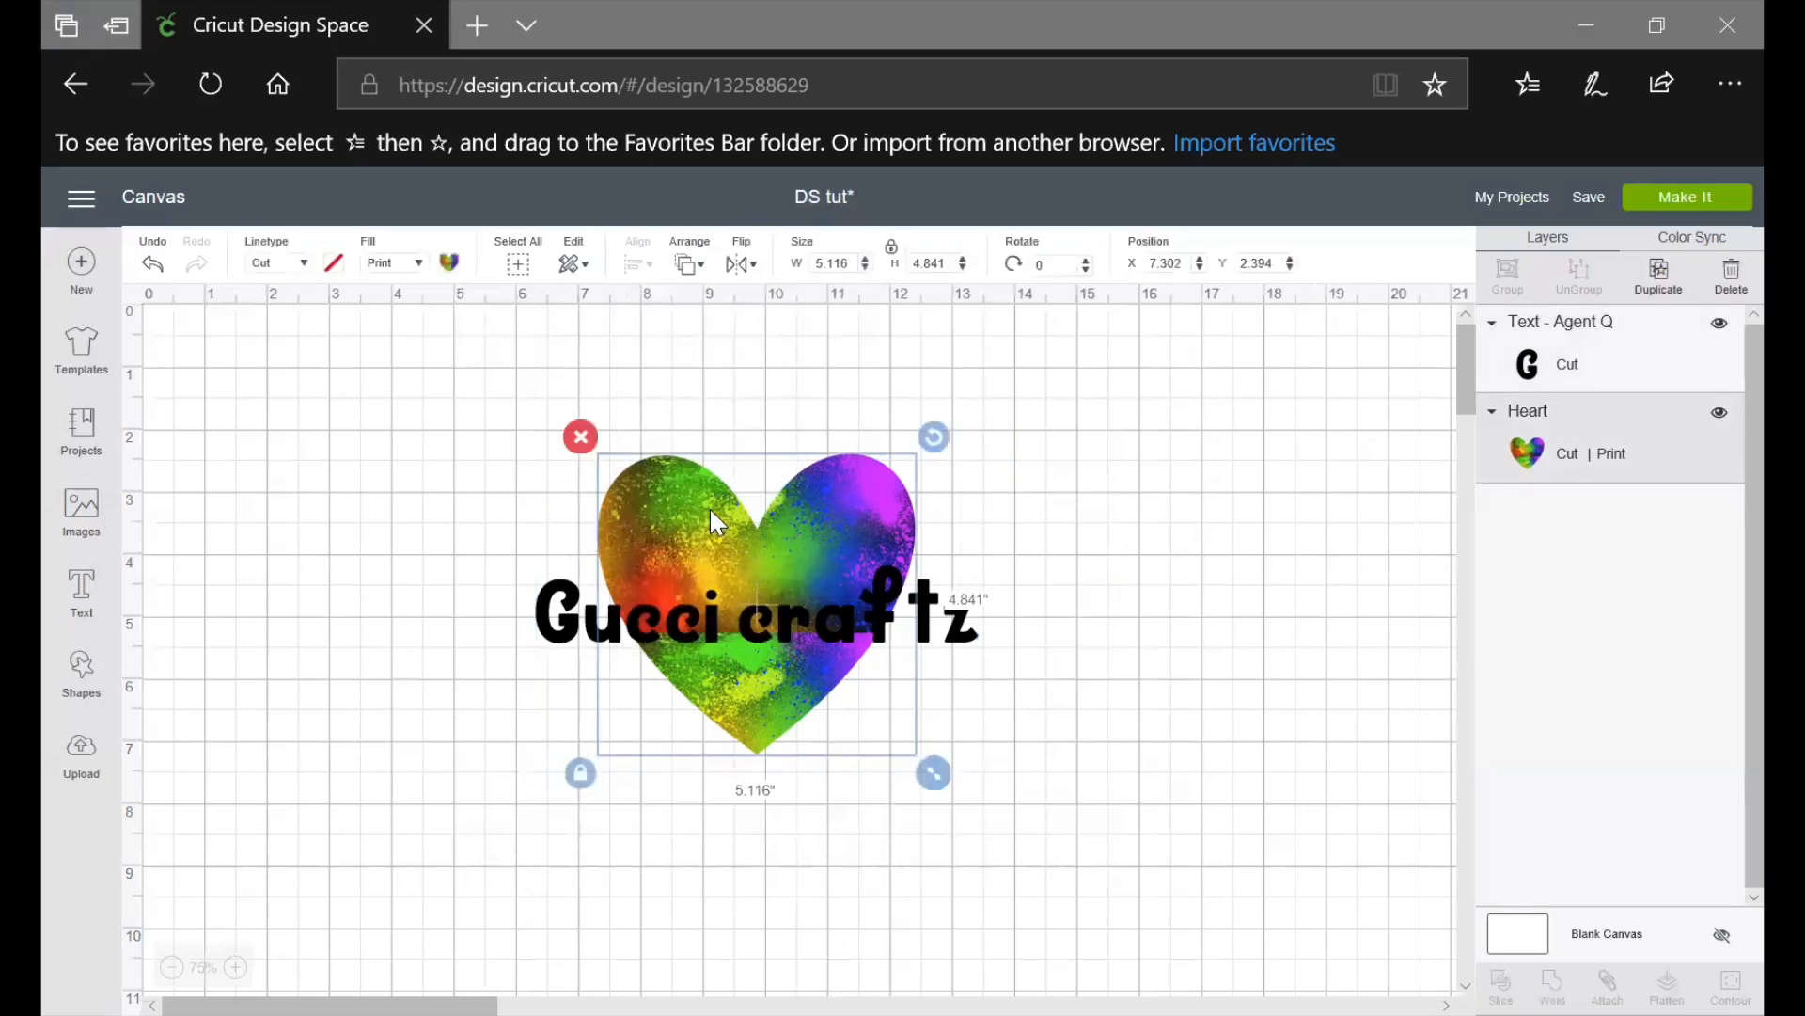
pyautogui.click(1659, 272)
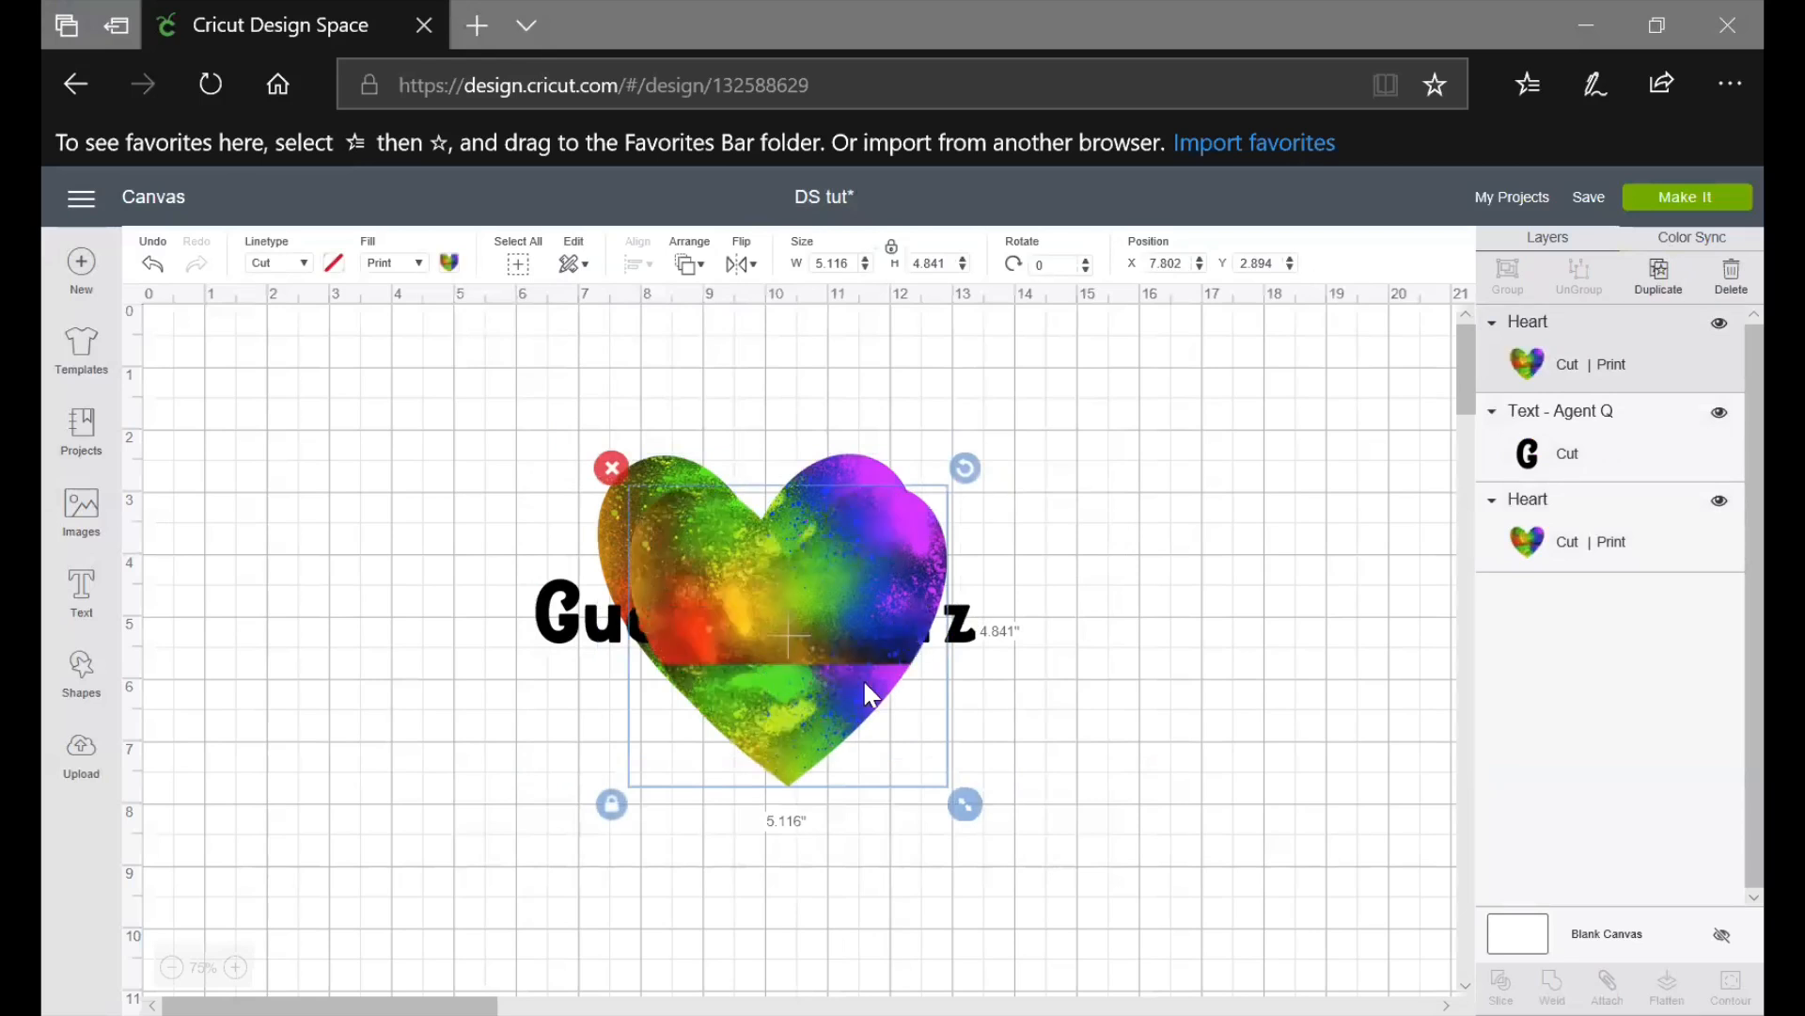
pyautogui.moveTo(867, 694); pyautogui.dragTo(741, 654)
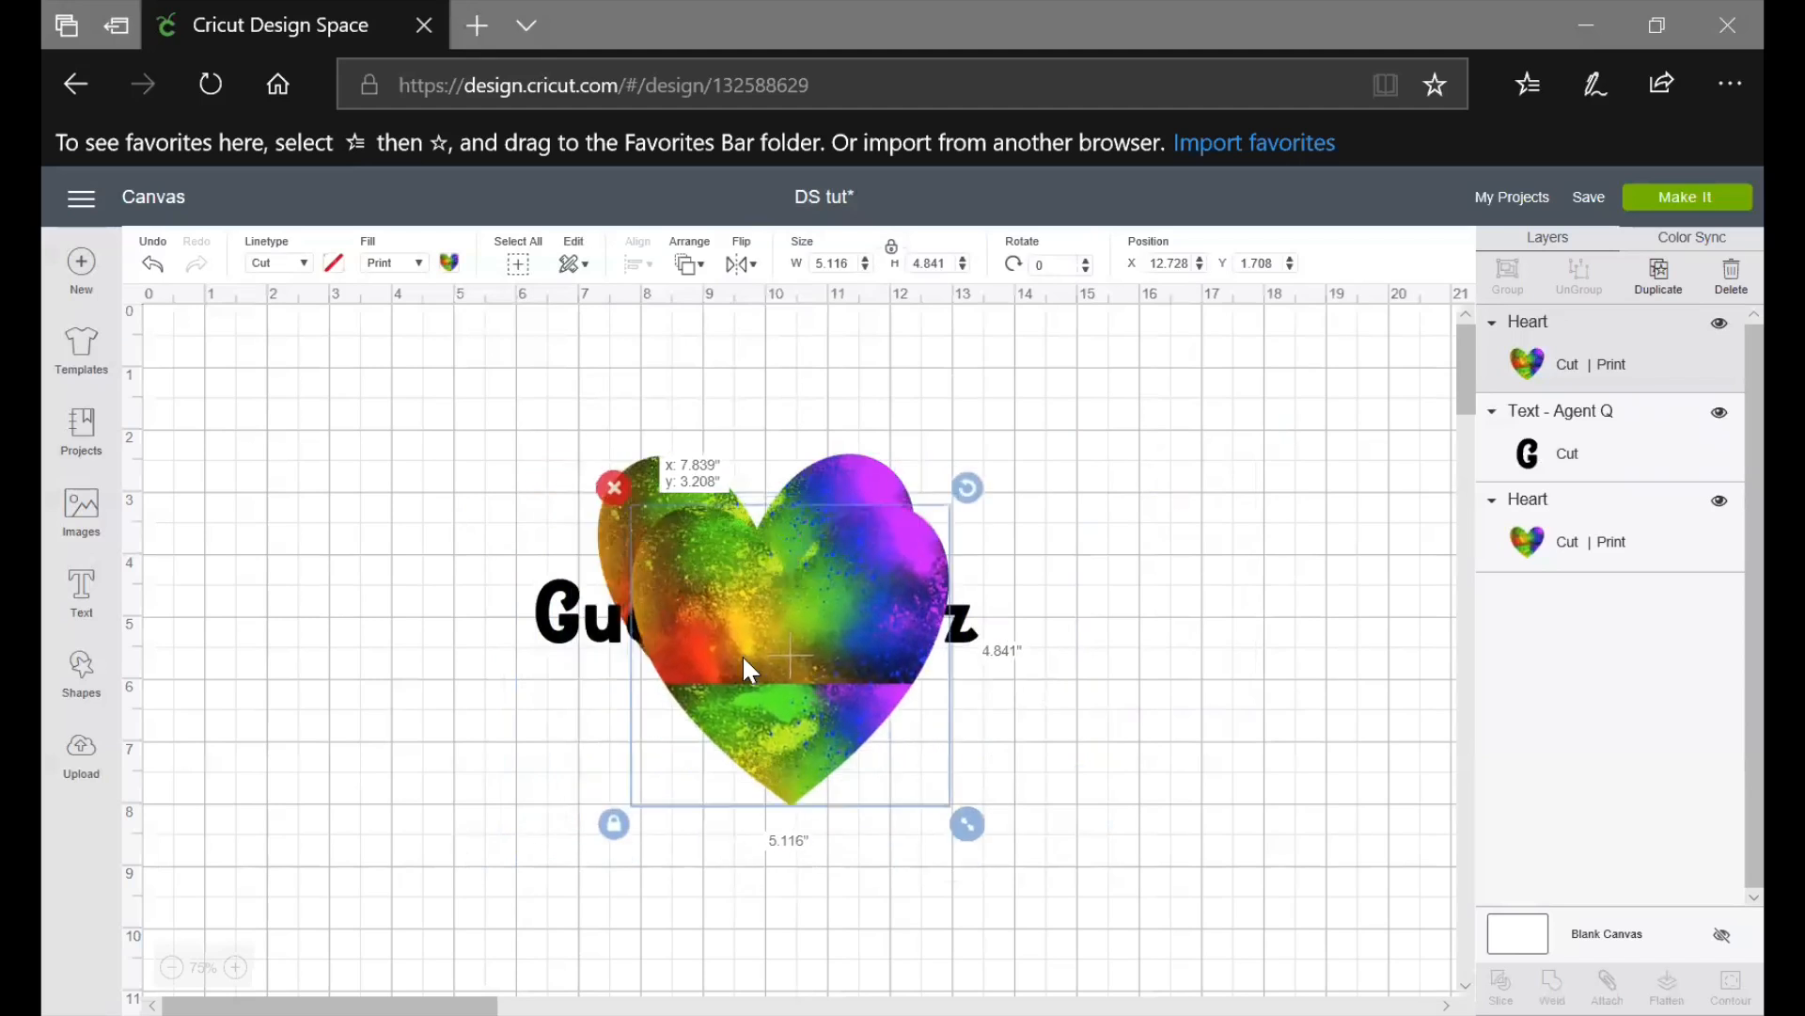
pyautogui.rightClick(820, 641)
pyautogui.click(843, 693)
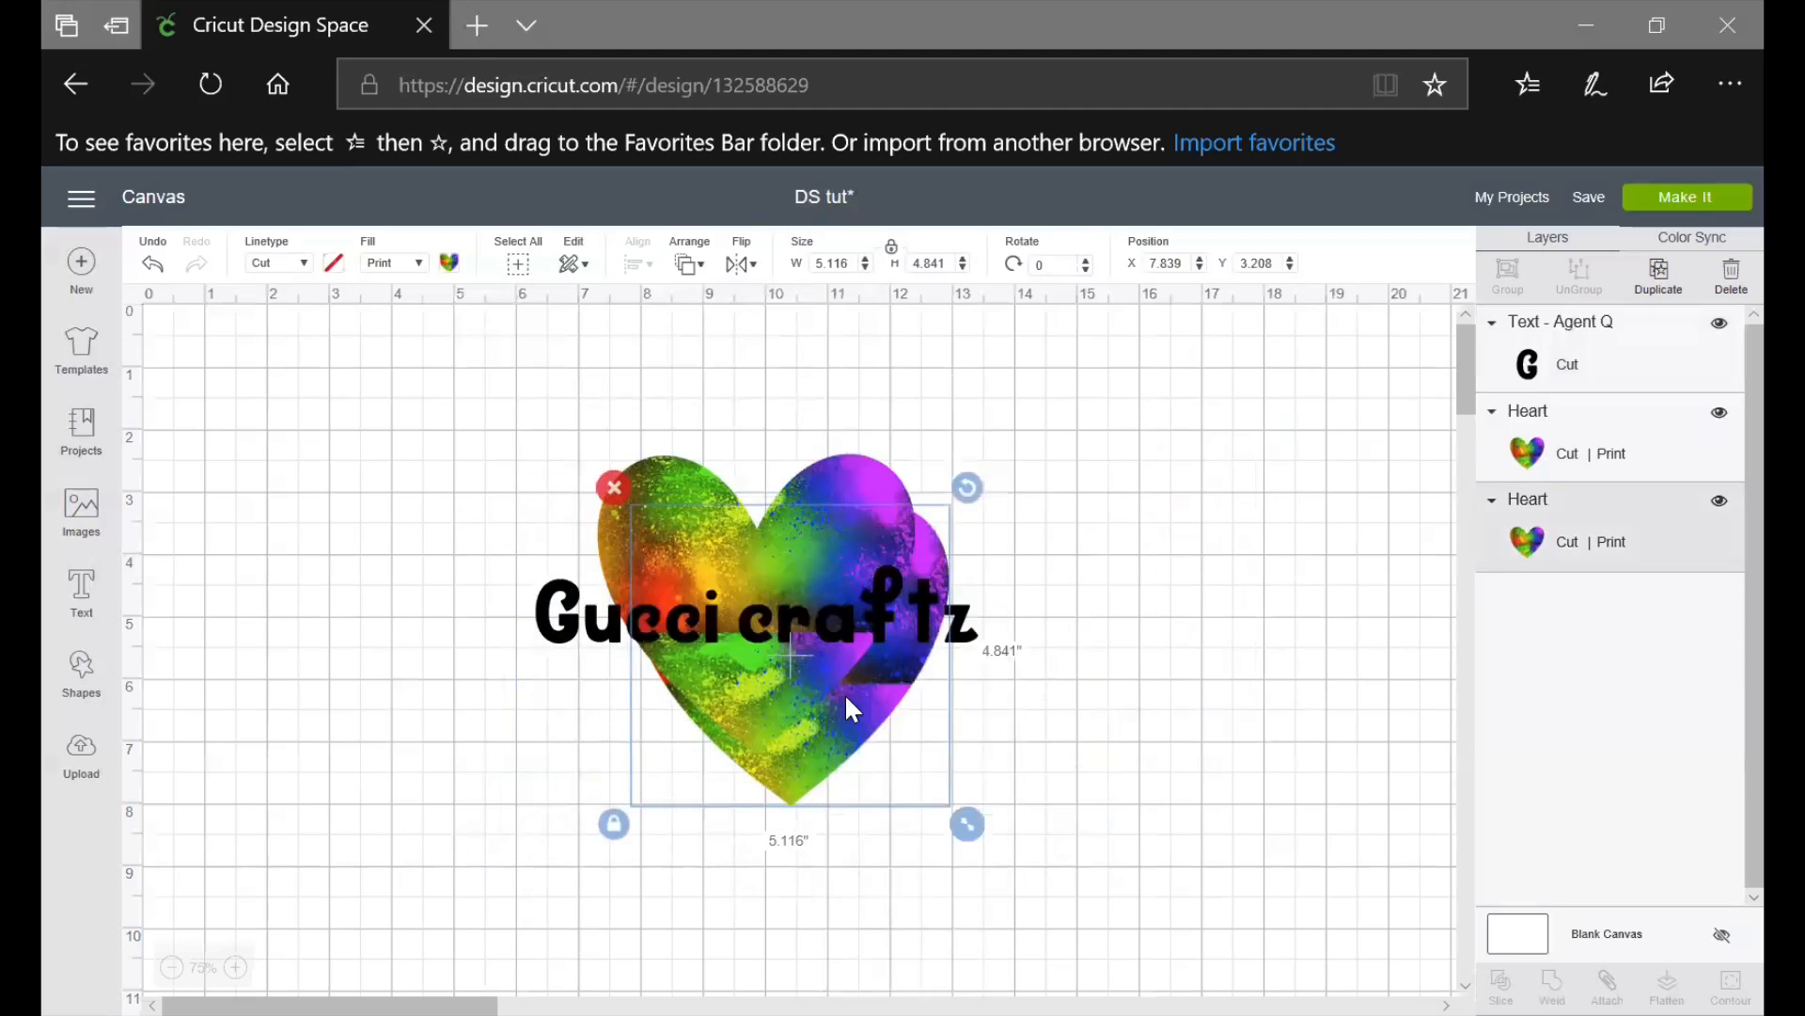
# Spread the two hearts apart under the text, spanning about 11.245" overall with the left heart at about X 5.043
pyautogui.moveTo(932, 564); pyautogui.dragTo(1121, 514)
pyautogui.moveTo(630, 534); pyautogui.dragTo(562, 525)
pyautogui.moveTo(1008, 550)
pyautogui.mouseDown()
pyautogui.moveTo(1043, 534)
pyautogui.moveTo(1027, 541)
pyautogui.mouseUp()
pyautogui.moveTo(576, 498); pyautogui.dragTo(533, 493)
# Select both hearts and the text together and distribute them horizontally
pyautogui.moveTo(367, 374); pyautogui.dragTo(1241, 854)
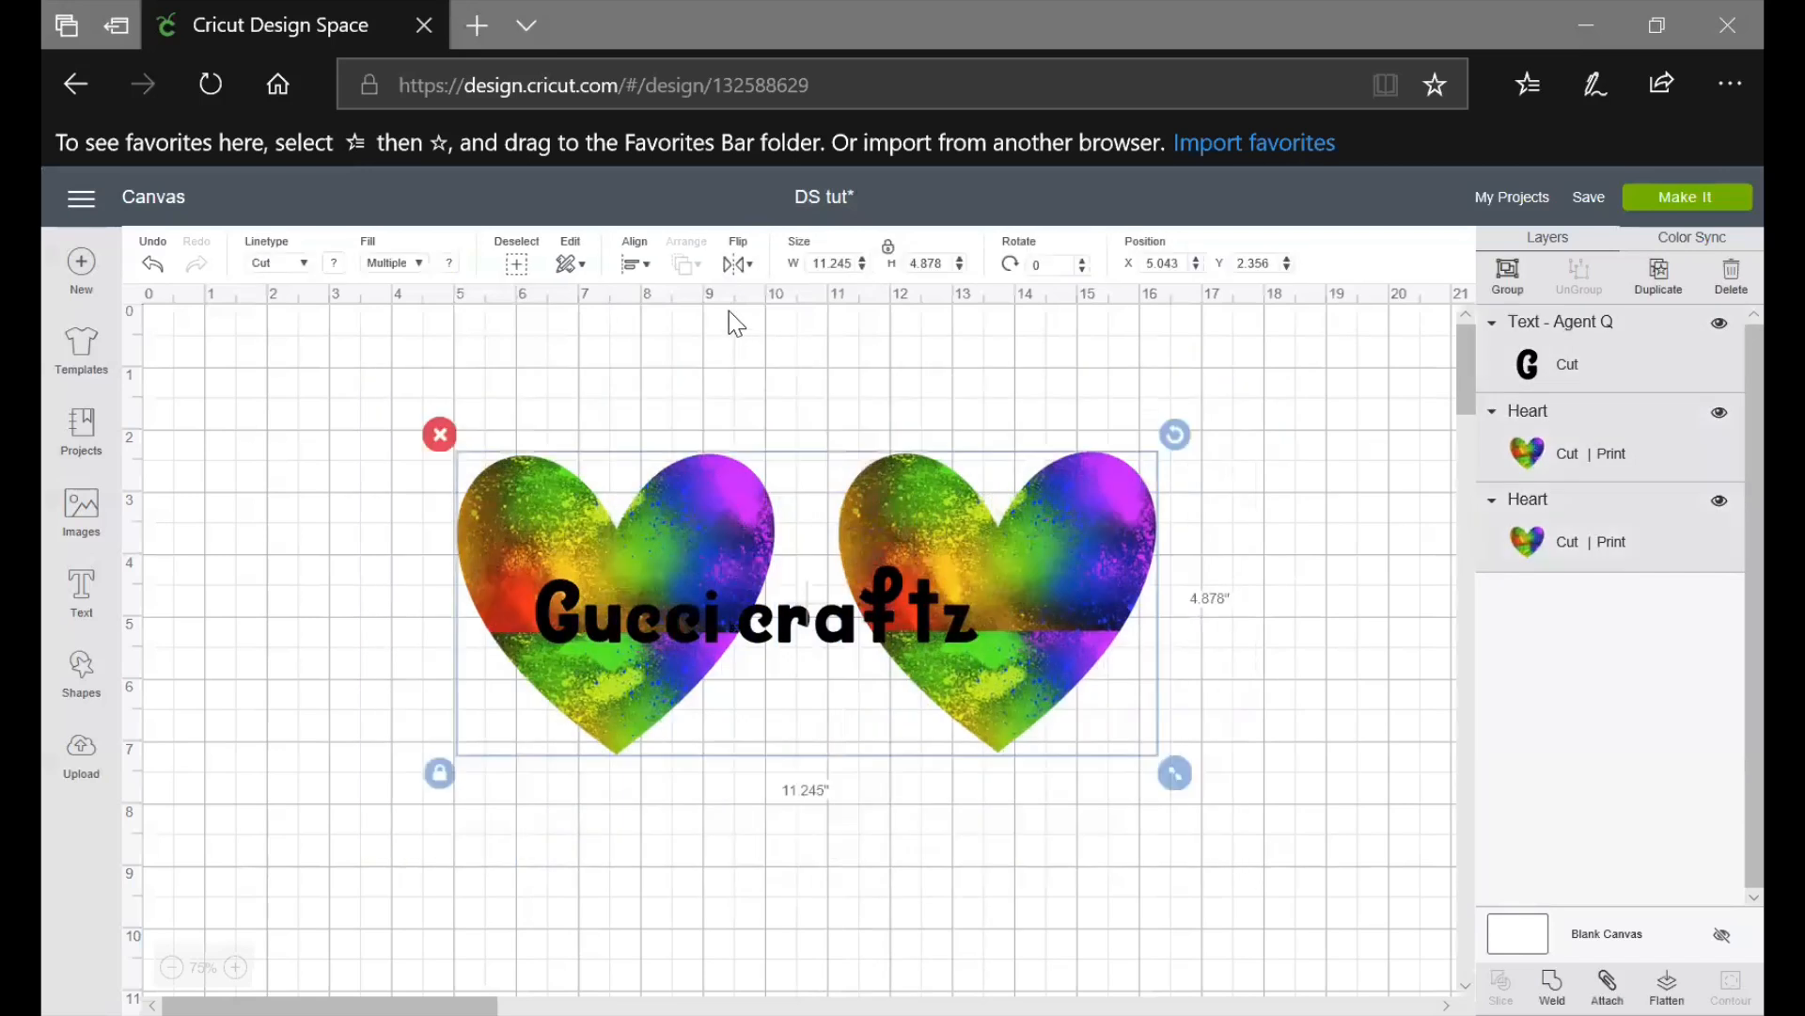
pyautogui.click(628, 264)
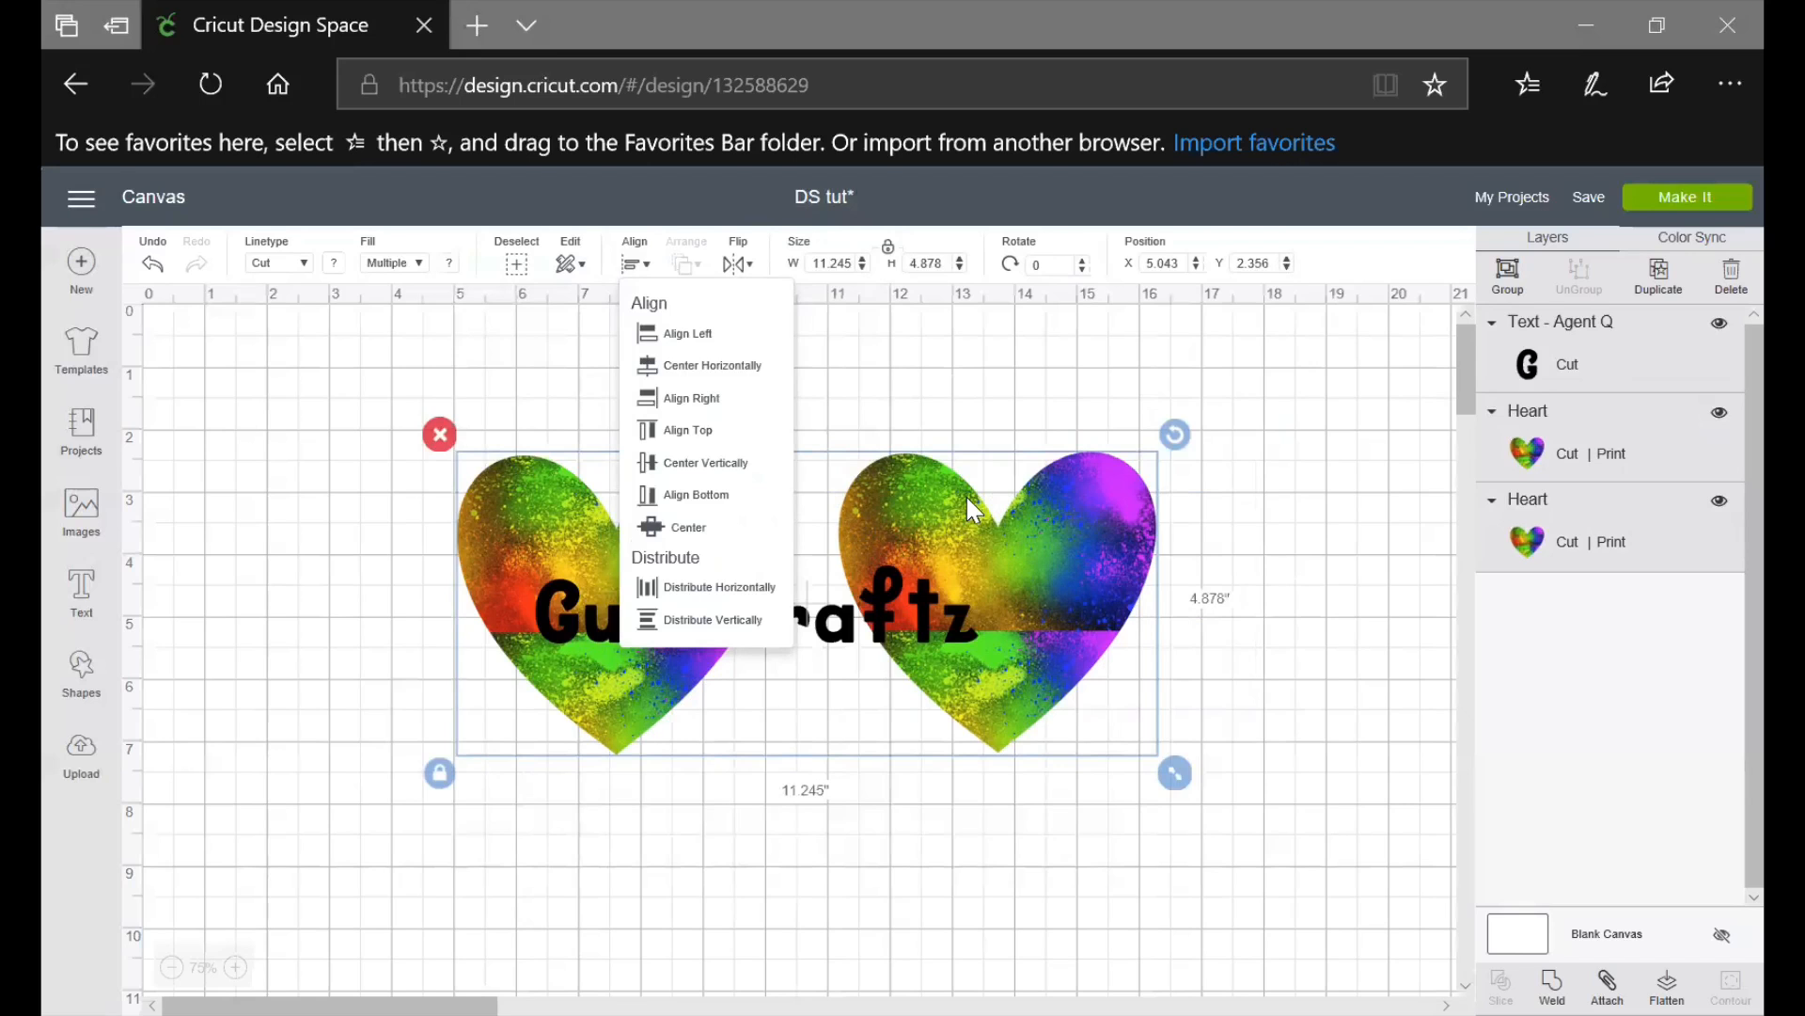
pyautogui.click(684, 589)
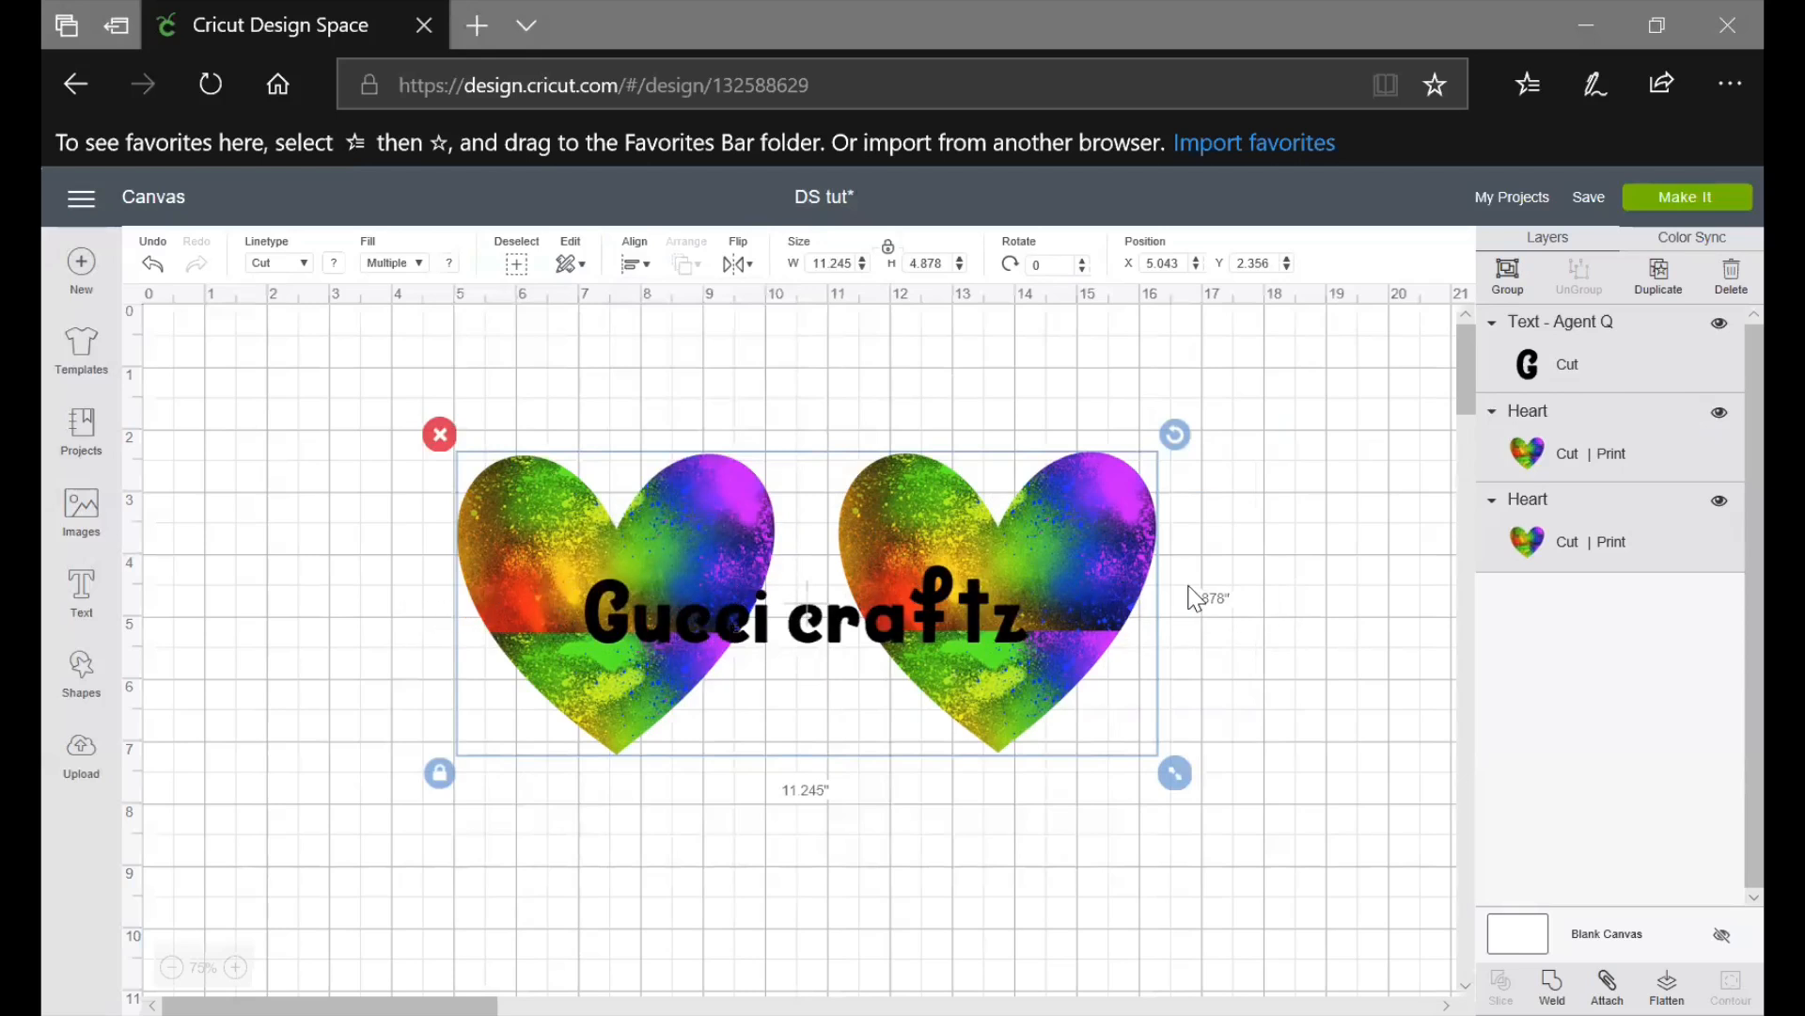
# Select both hearts and the "Gucci craftz" text together and distribute them vertically
pyautogui.click(1310, 701)
pyautogui.moveTo(354, 413); pyautogui.dragTo(1302, 795)
pyautogui.click(636, 263)
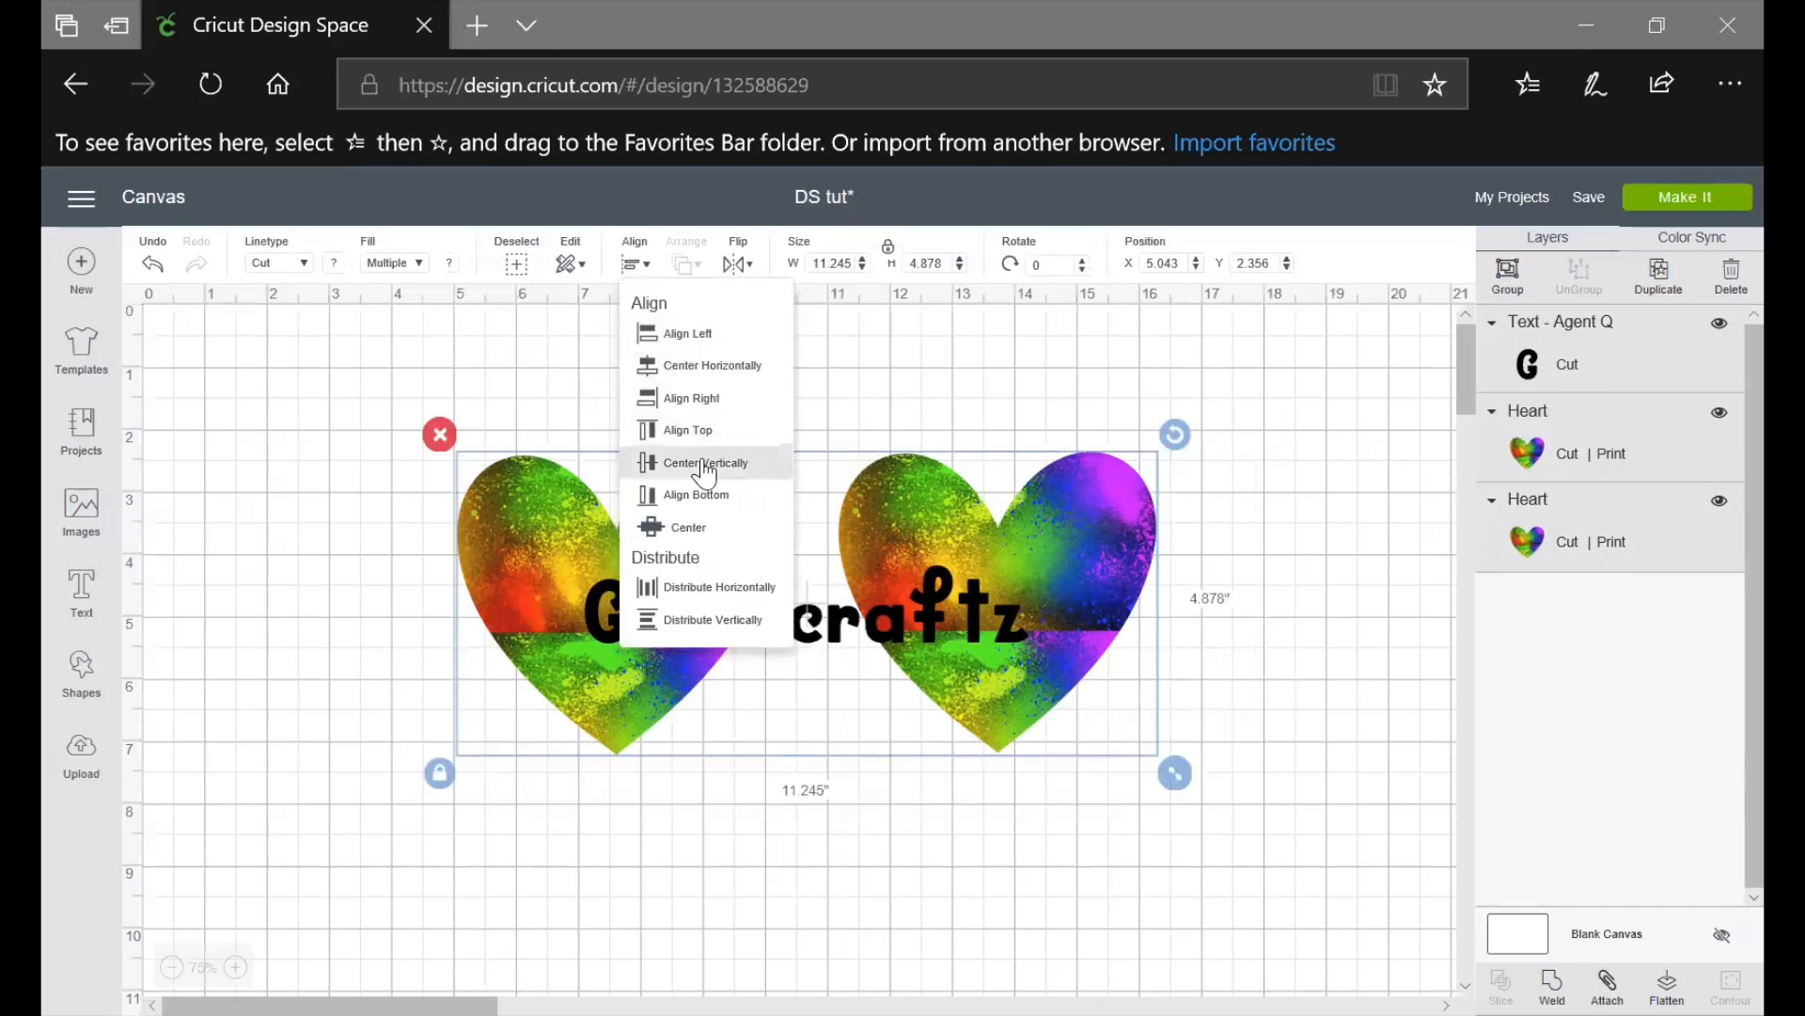
pyautogui.click(731, 620)
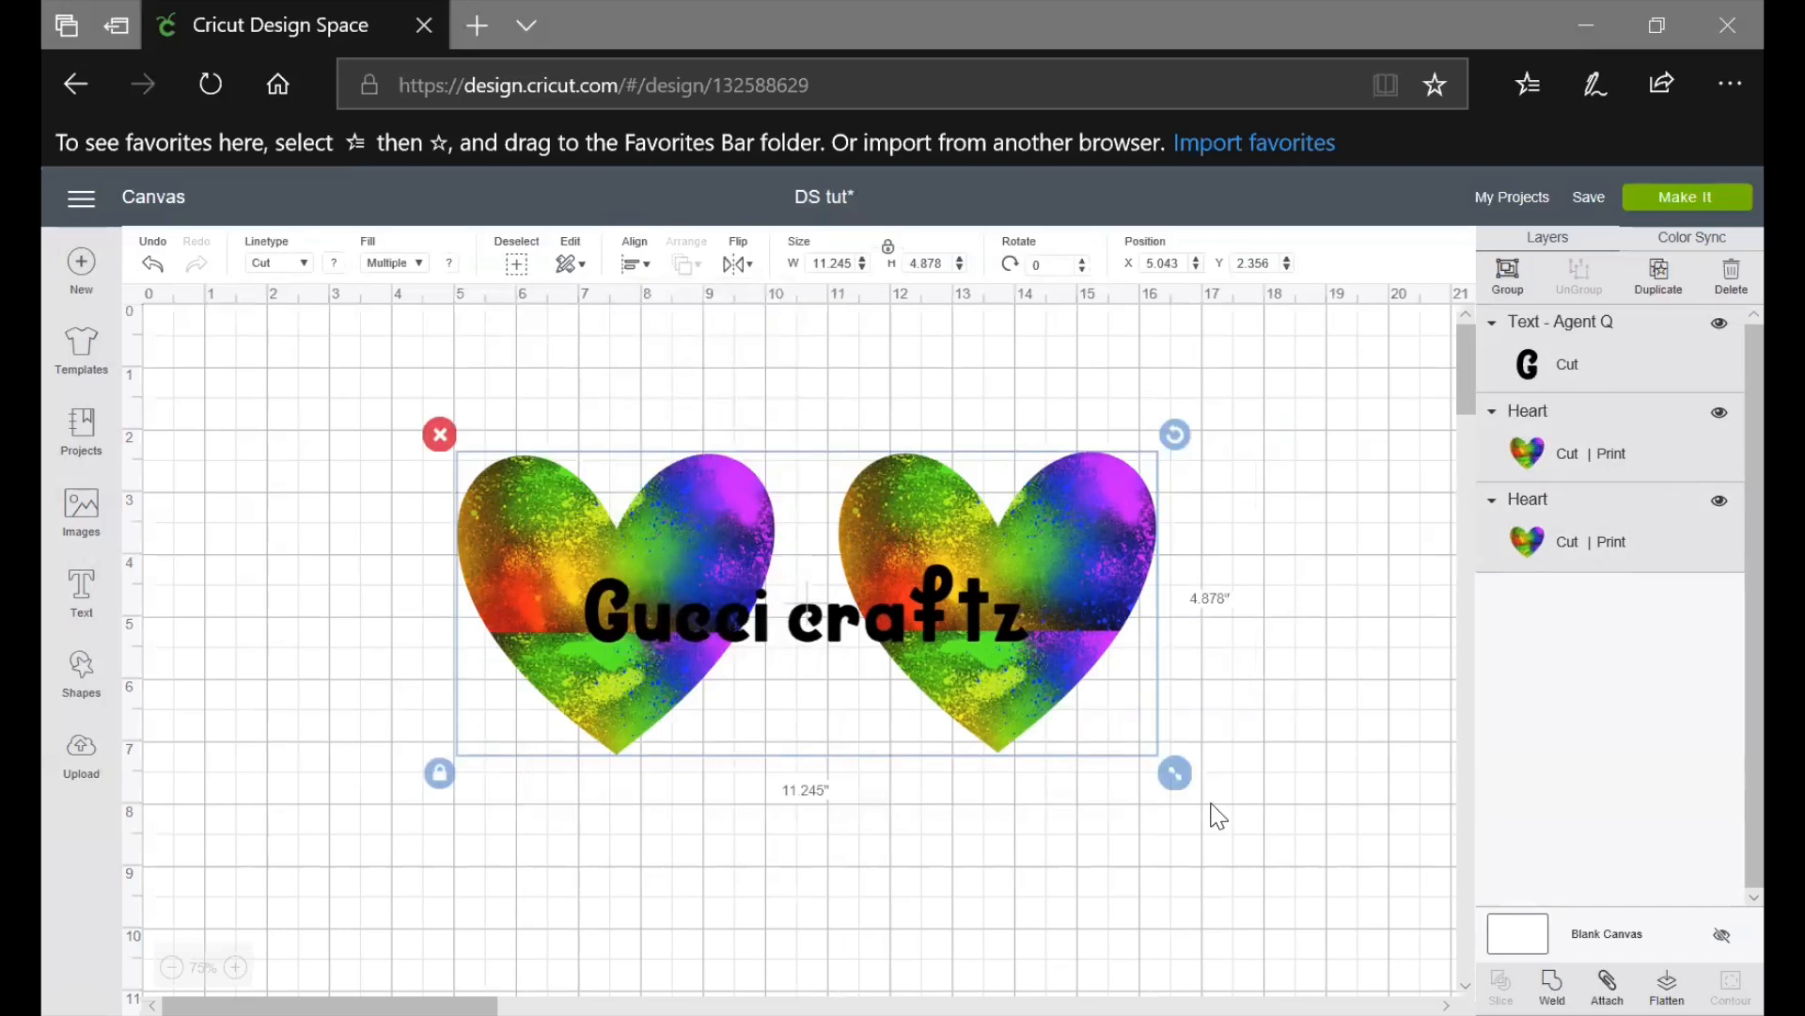
# Move the hearts to either side of the "Gucci craftz" text, spanning about 17.597" overall with the left heart at about X 2.376
pyautogui.moveTo(1072, 552); pyautogui.dragTo(1076, 543)
pyautogui.moveTo(1150, 575); pyautogui.dragTo(1015, 614)
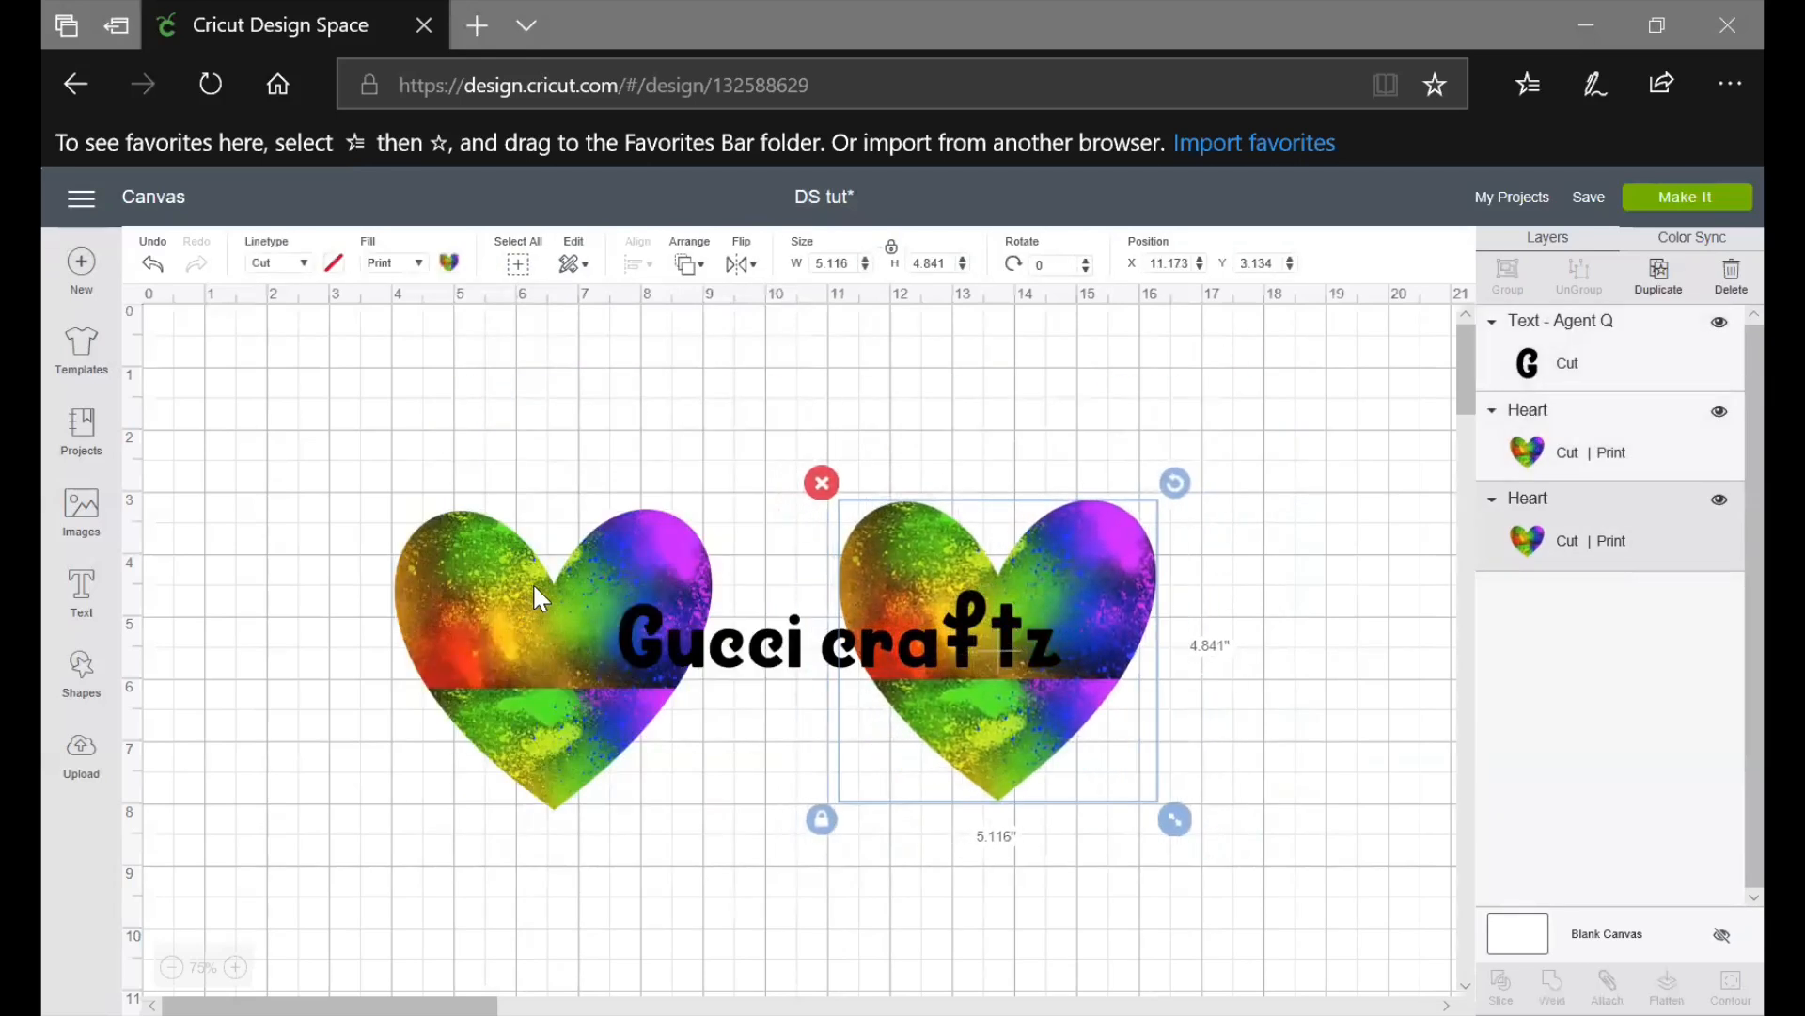
pyautogui.moveTo(539, 597); pyautogui.dragTo(432, 590)
pyautogui.moveTo(1120, 595); pyautogui.dragTo(1315, 592)
# Select both hearts and the text between them, distribute them horizontally, and clear the selection
pyautogui.moveTo(268, 452); pyautogui.dragTo(1422, 846)
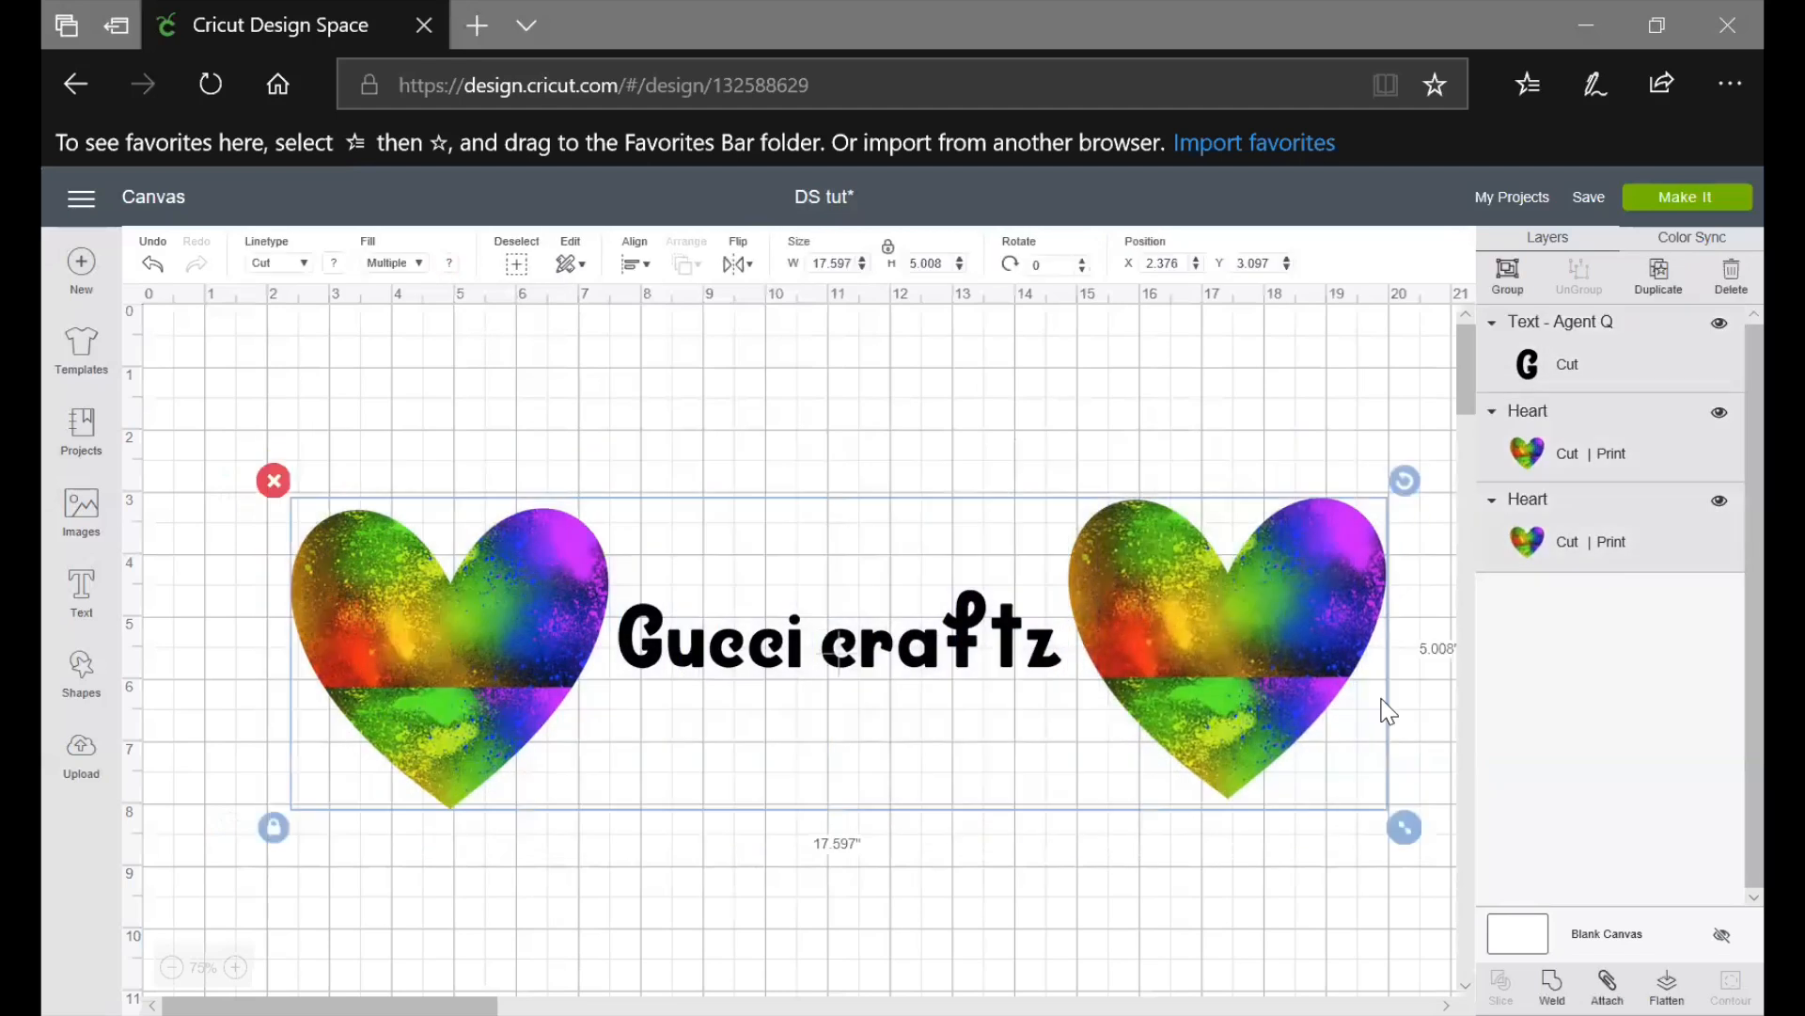
pyautogui.click(638, 272)
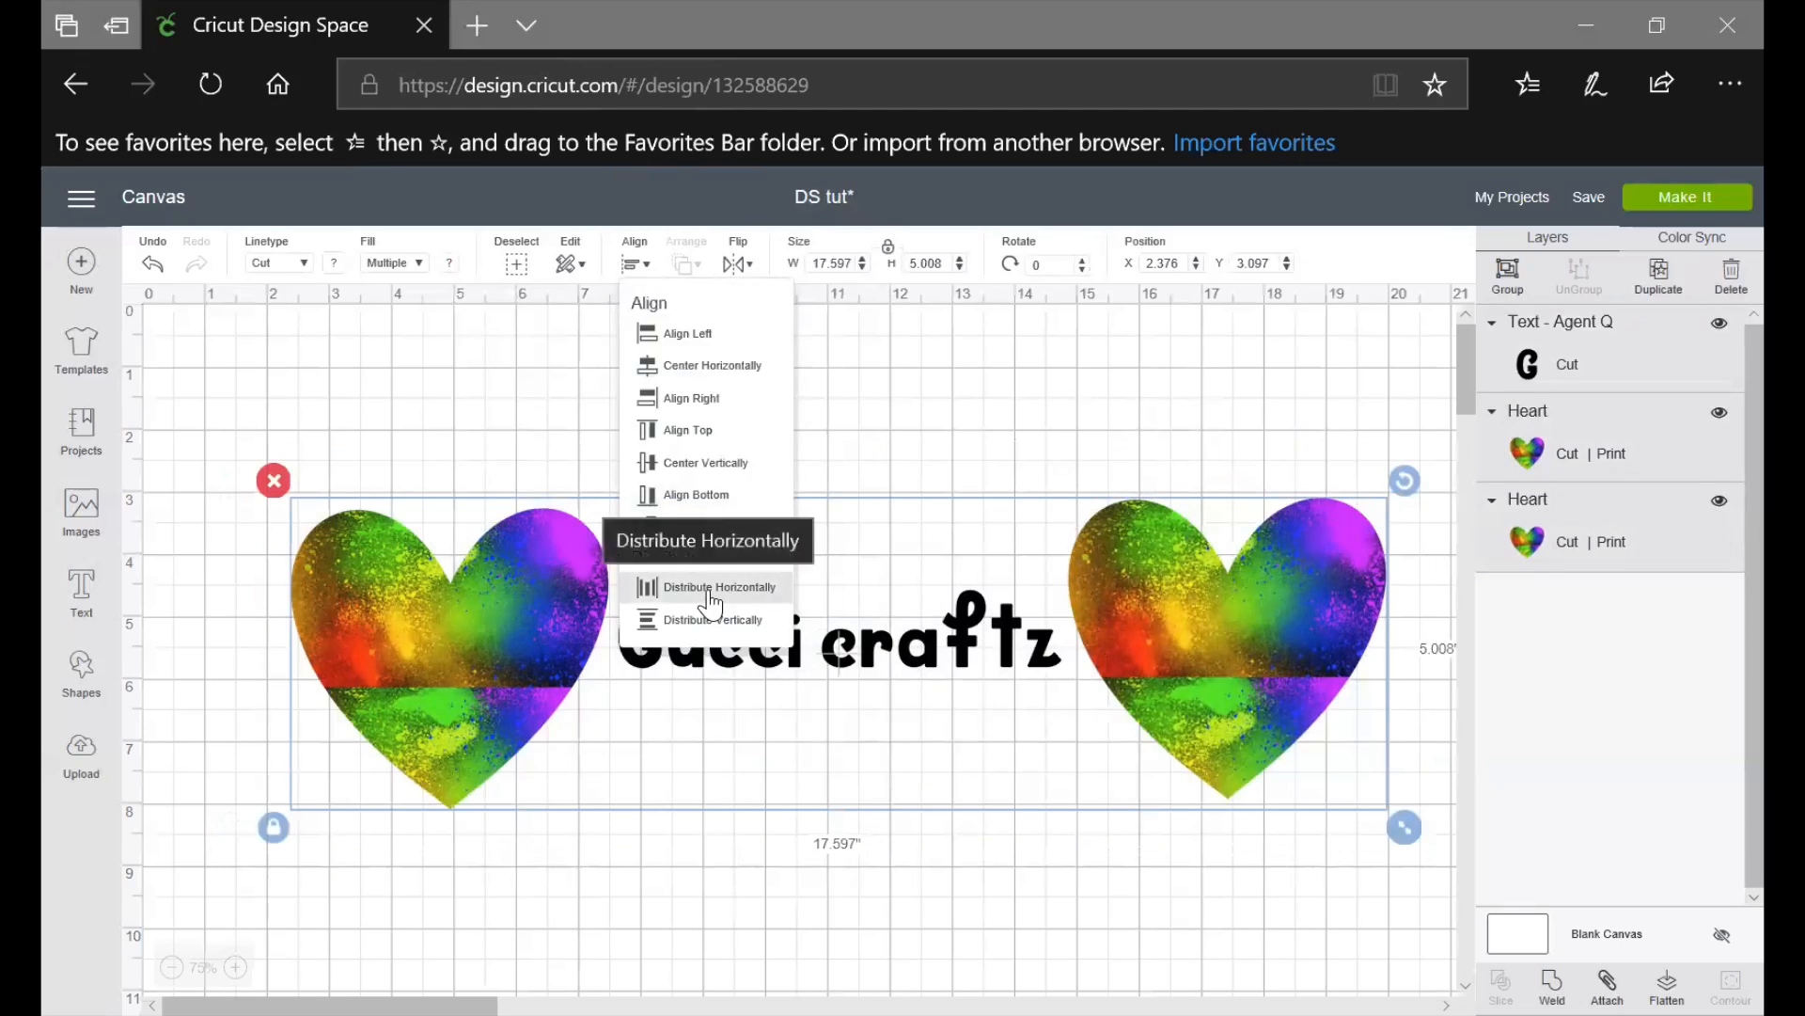
pyautogui.click(709, 590)
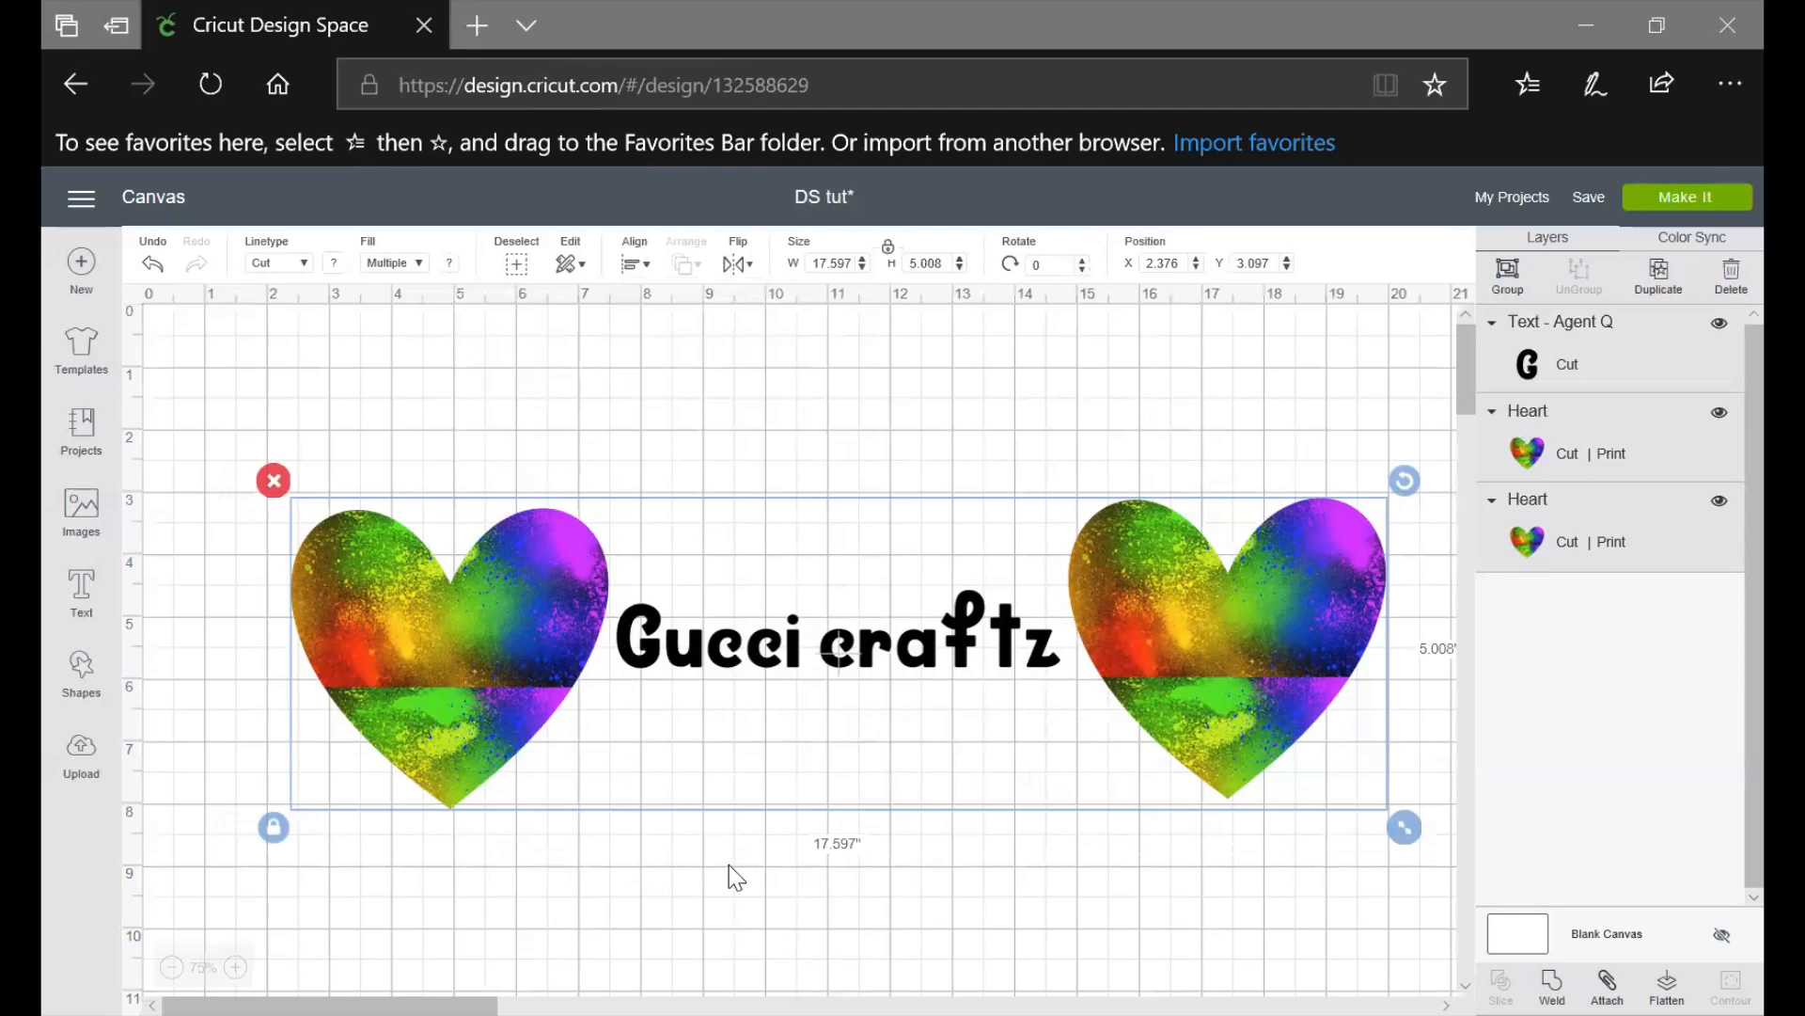
pyautogui.click(1160, 907)
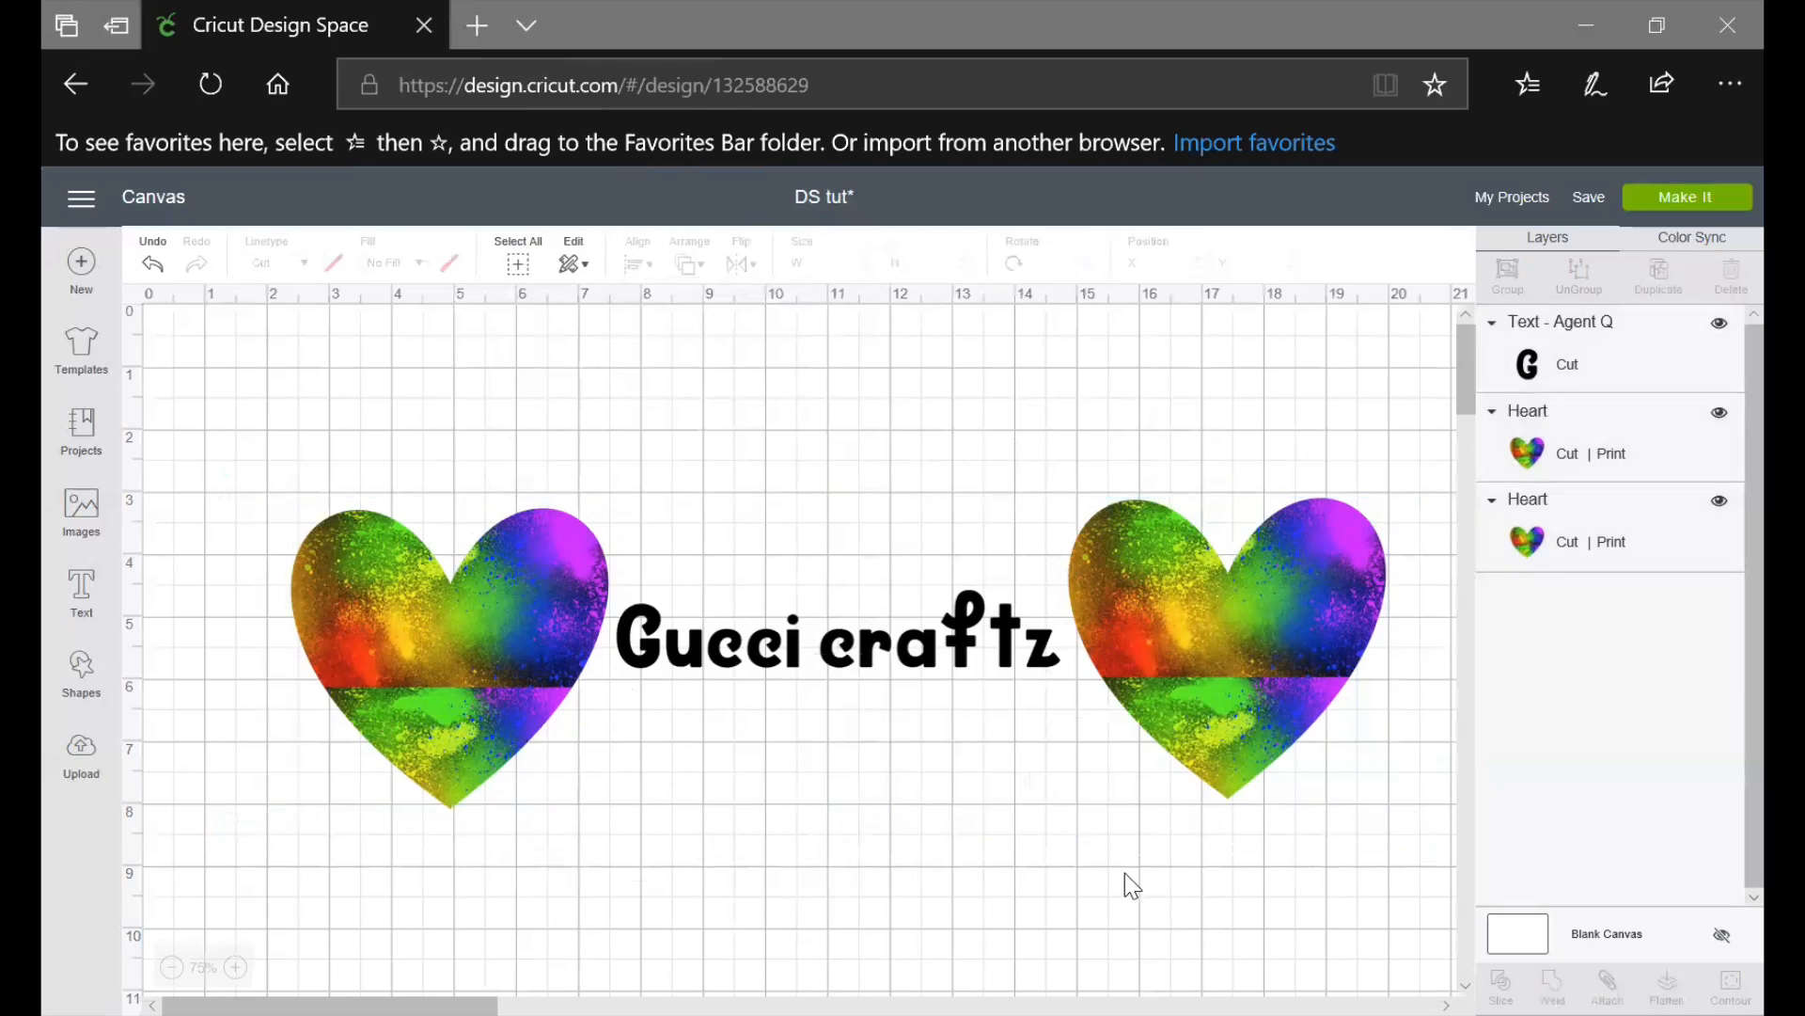
# Delete the right heart and arrange the text above the remaining heart, with the text at about X 7.224, Y 2.607
pyautogui.moveTo(1237, 757); pyautogui.dragTo(877, 939)
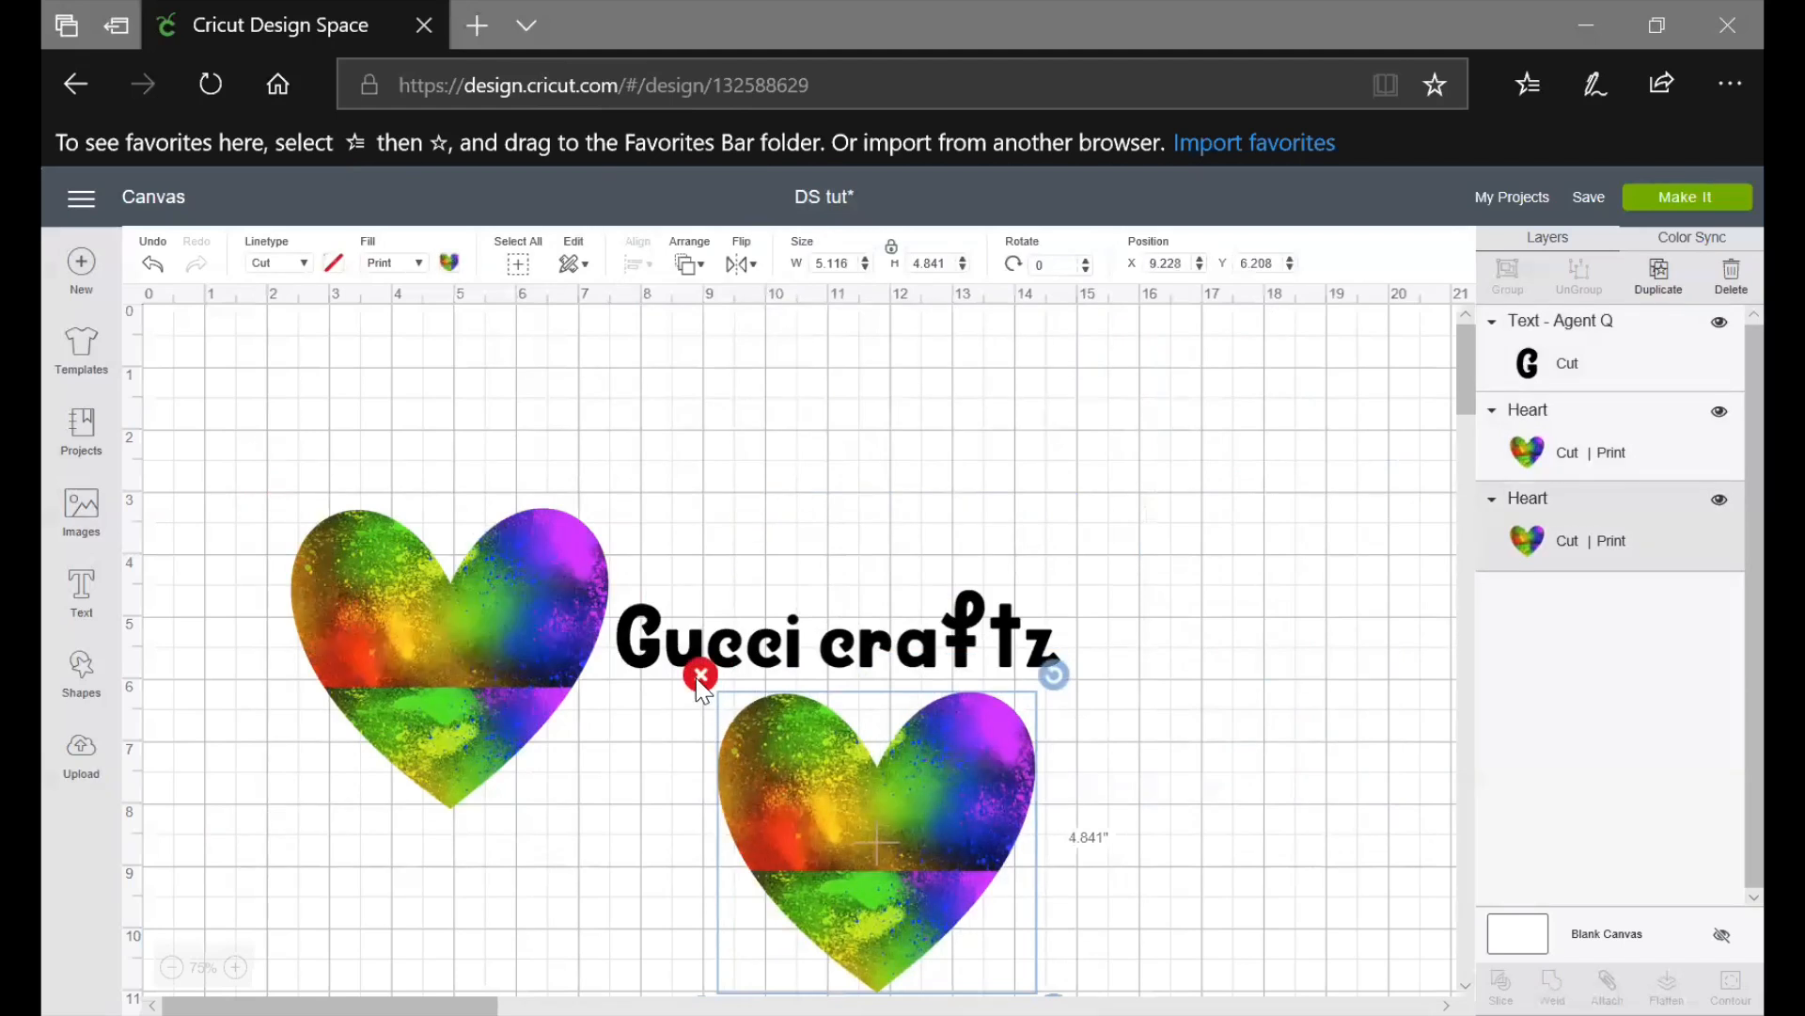
pyautogui.click(701, 674)
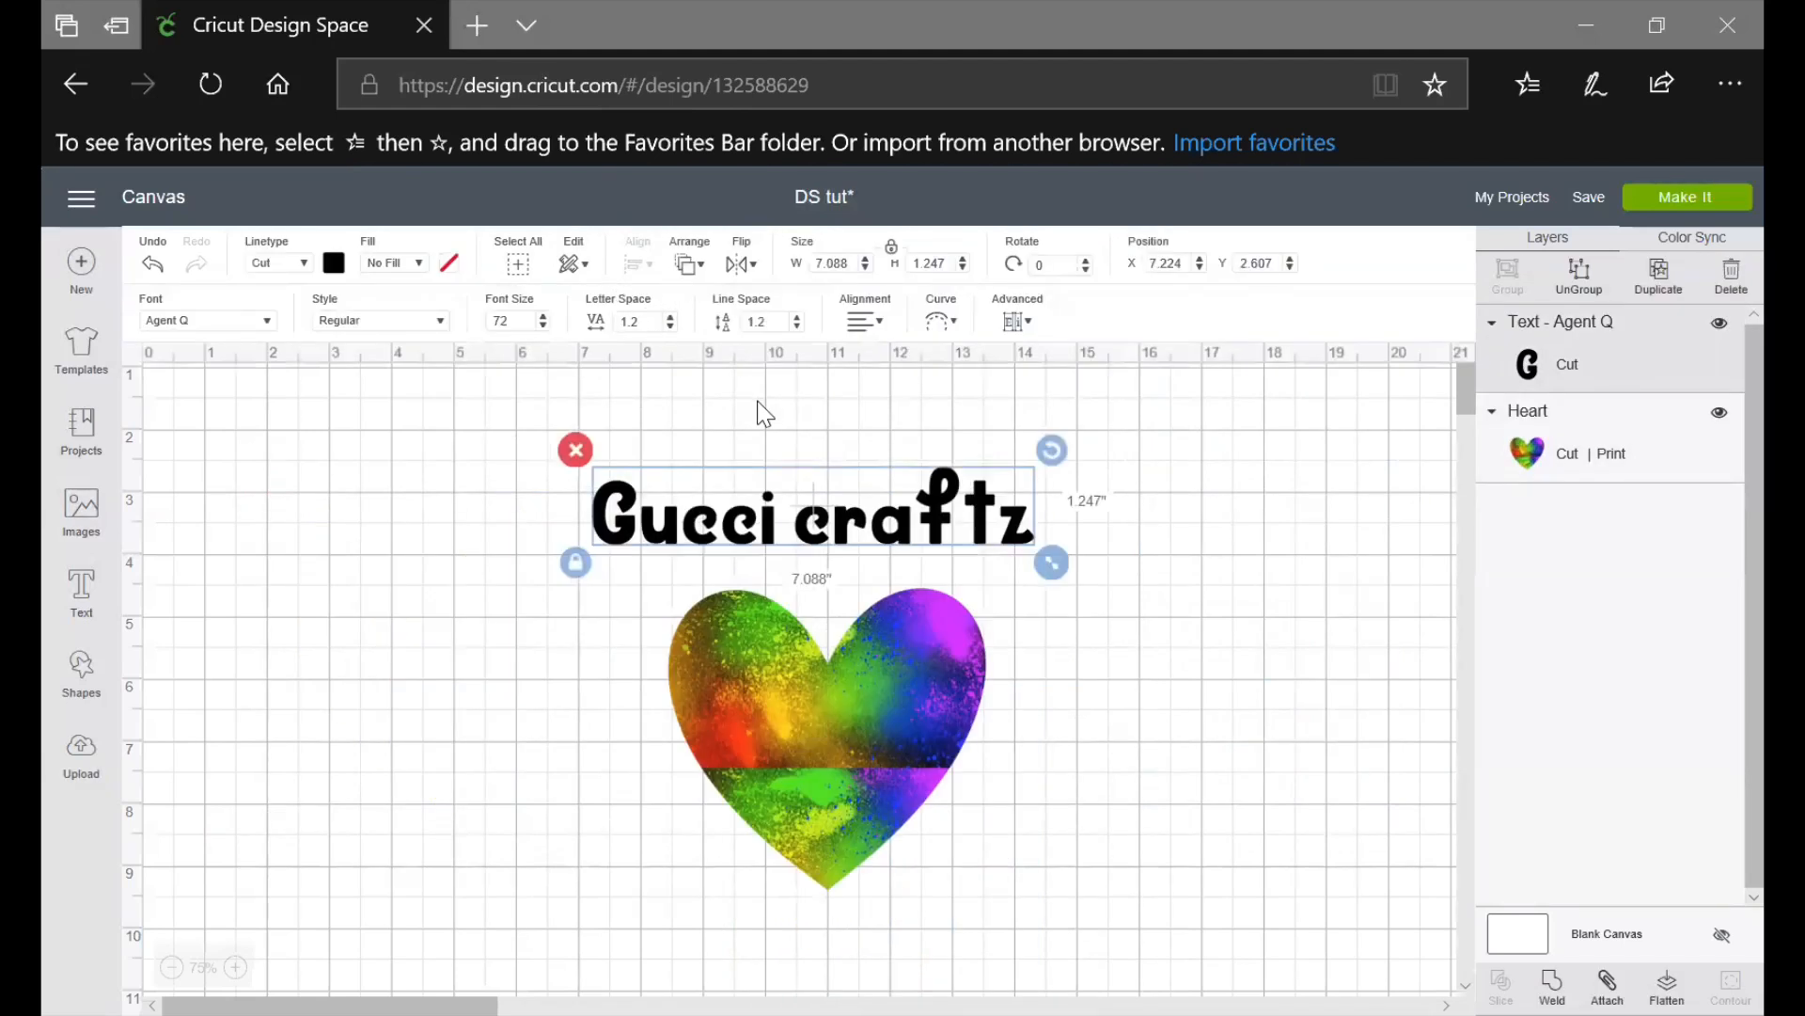
pyautogui.click(756, 616)
pyautogui.moveTo(515, 420); pyautogui.dragTo(1207, 907)
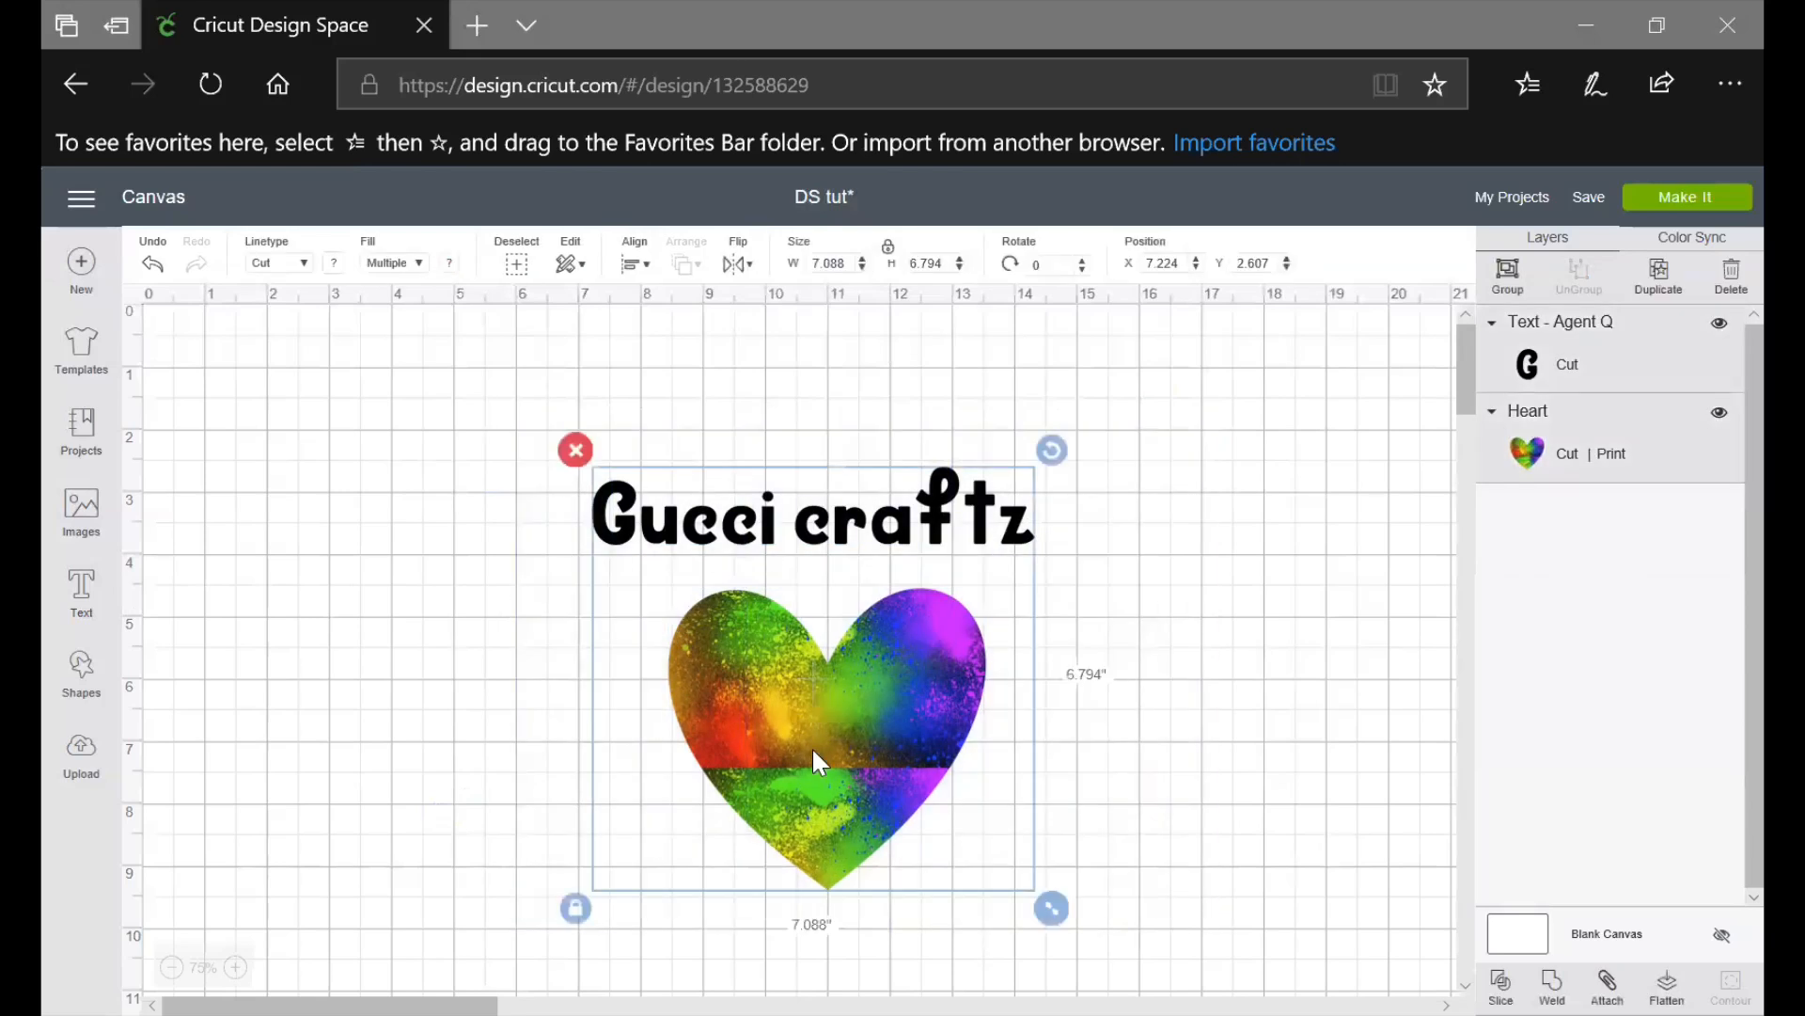
pyautogui.moveTo(516, 473); pyautogui.dragTo(1099, 868)
pyautogui.click(1177, 774)
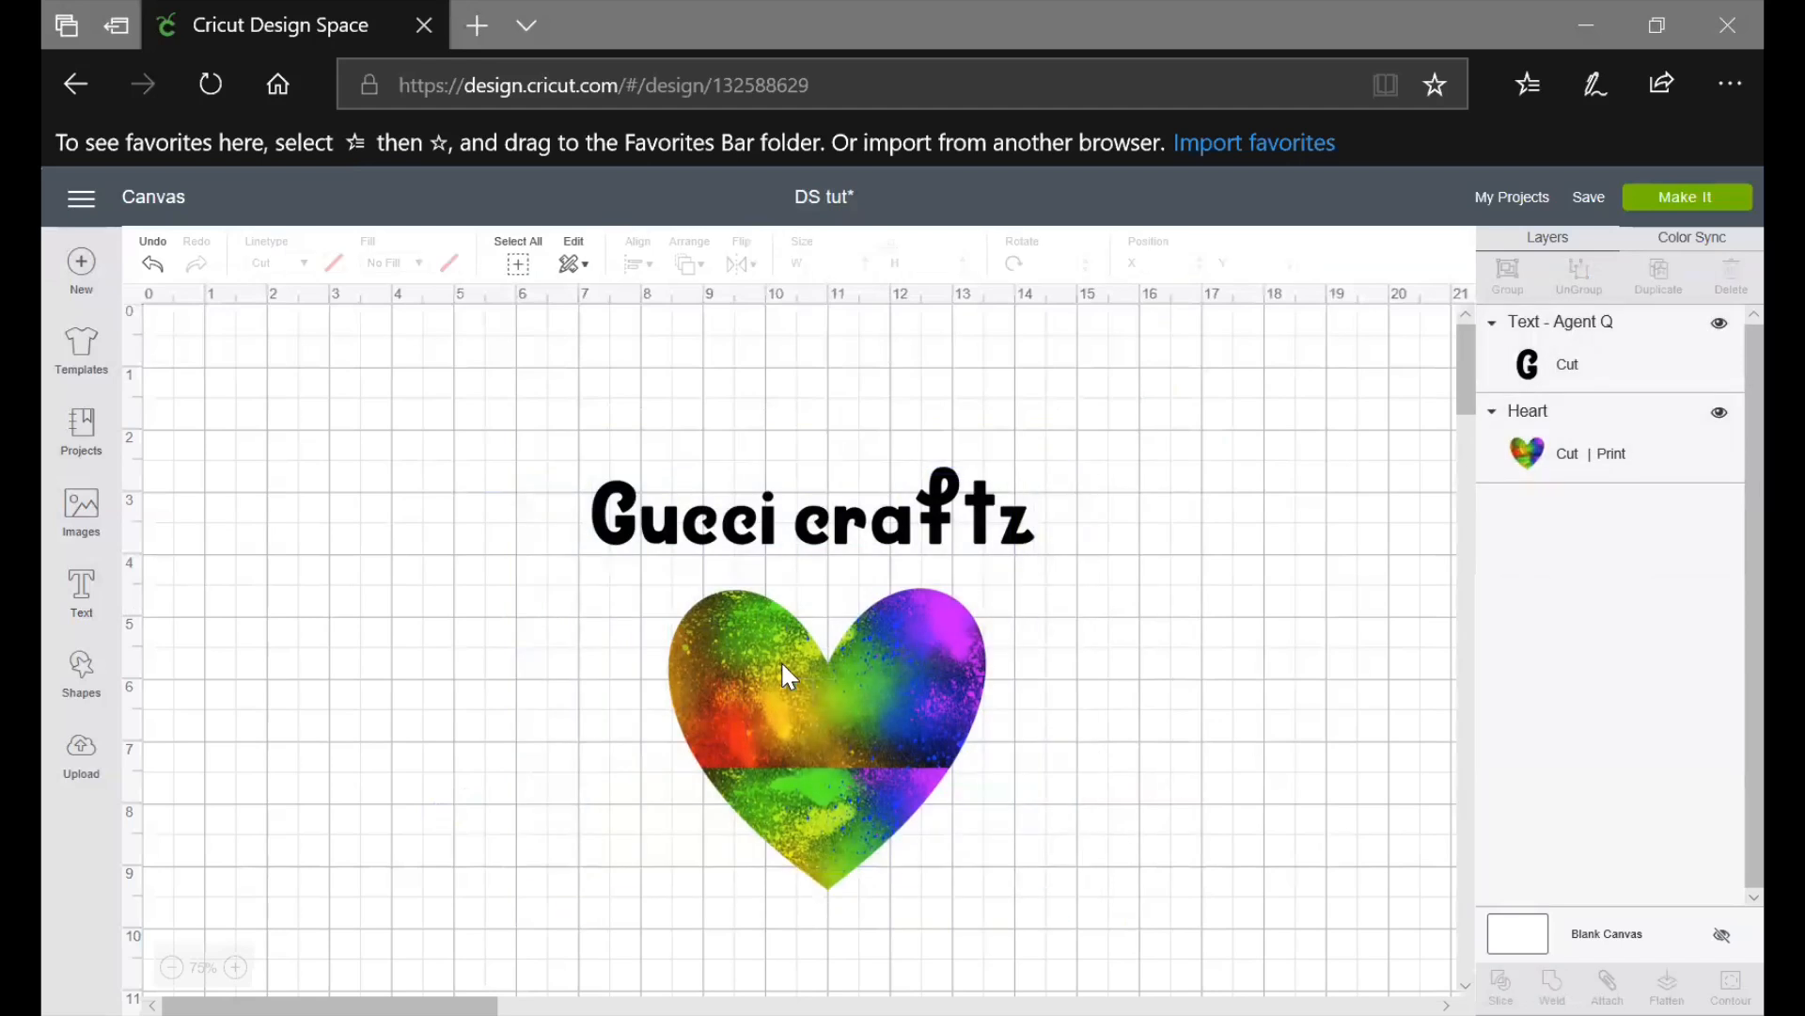
# Move the heart up so it overlaps the "Gucci craftz" text, at about X 7.969, Y 2.042
pyautogui.moveTo(837, 753); pyautogui.dragTo(805, 729)
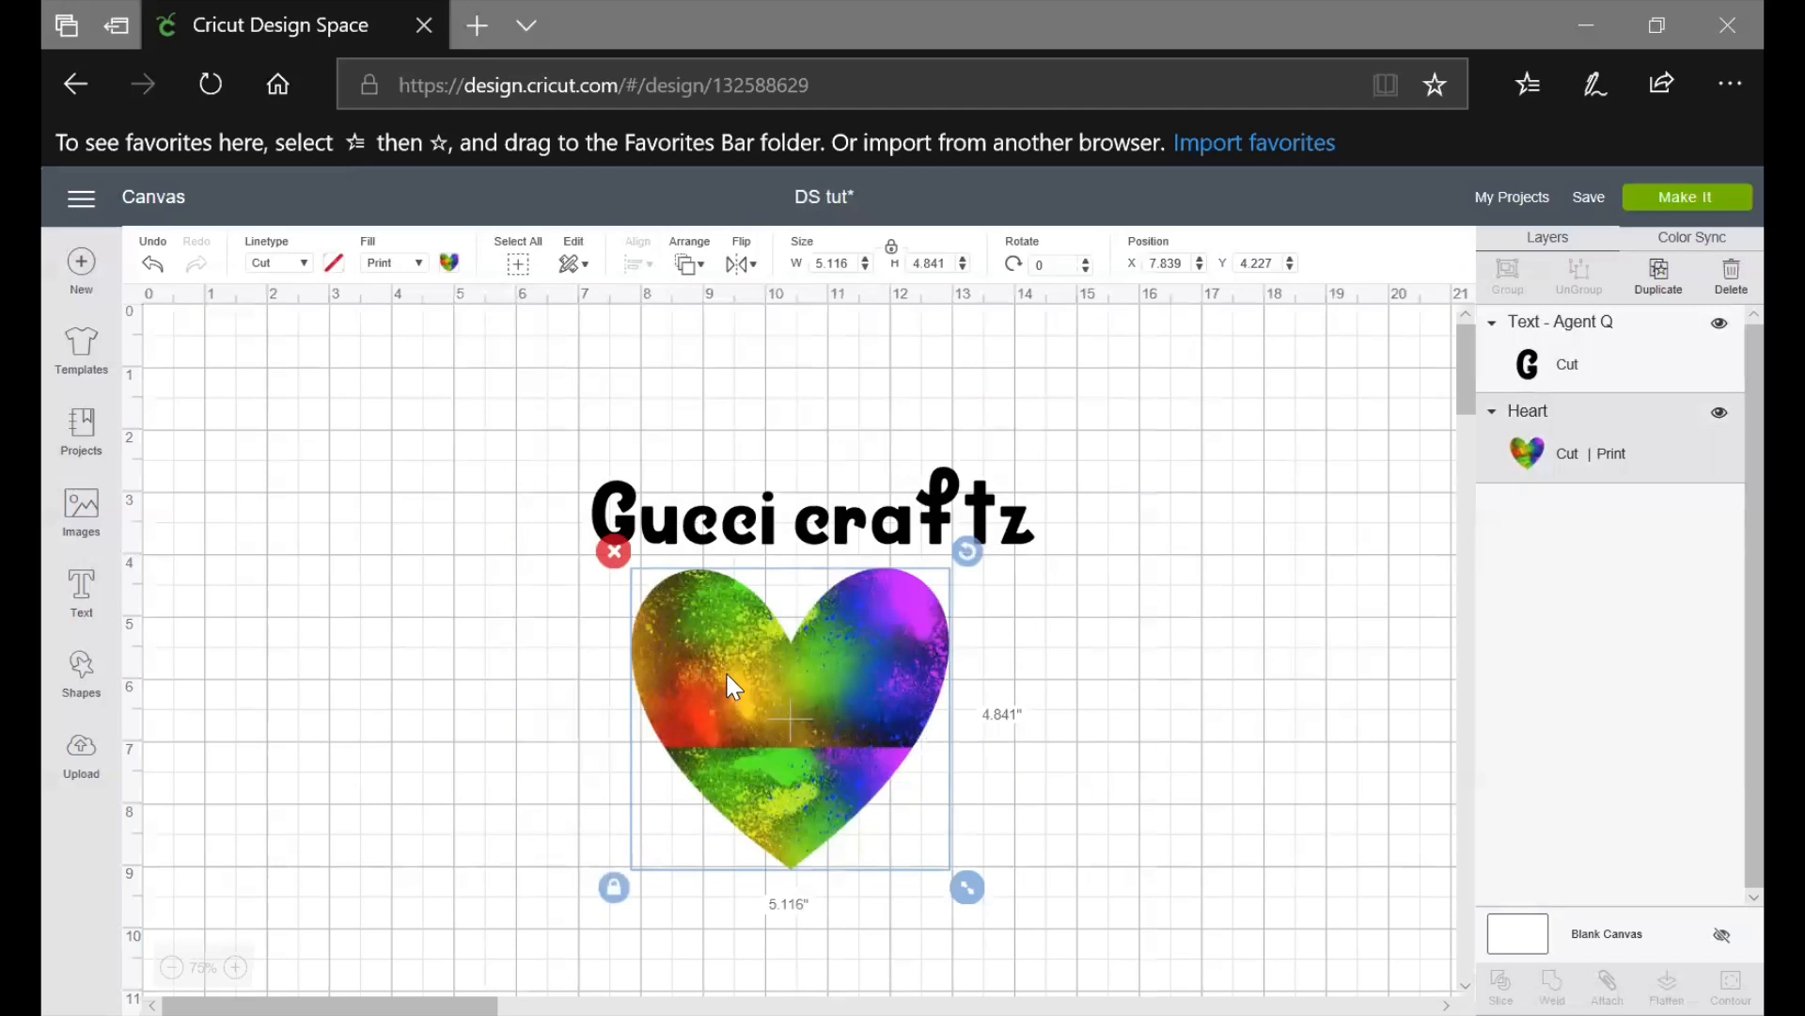
pyautogui.click(704, 281)
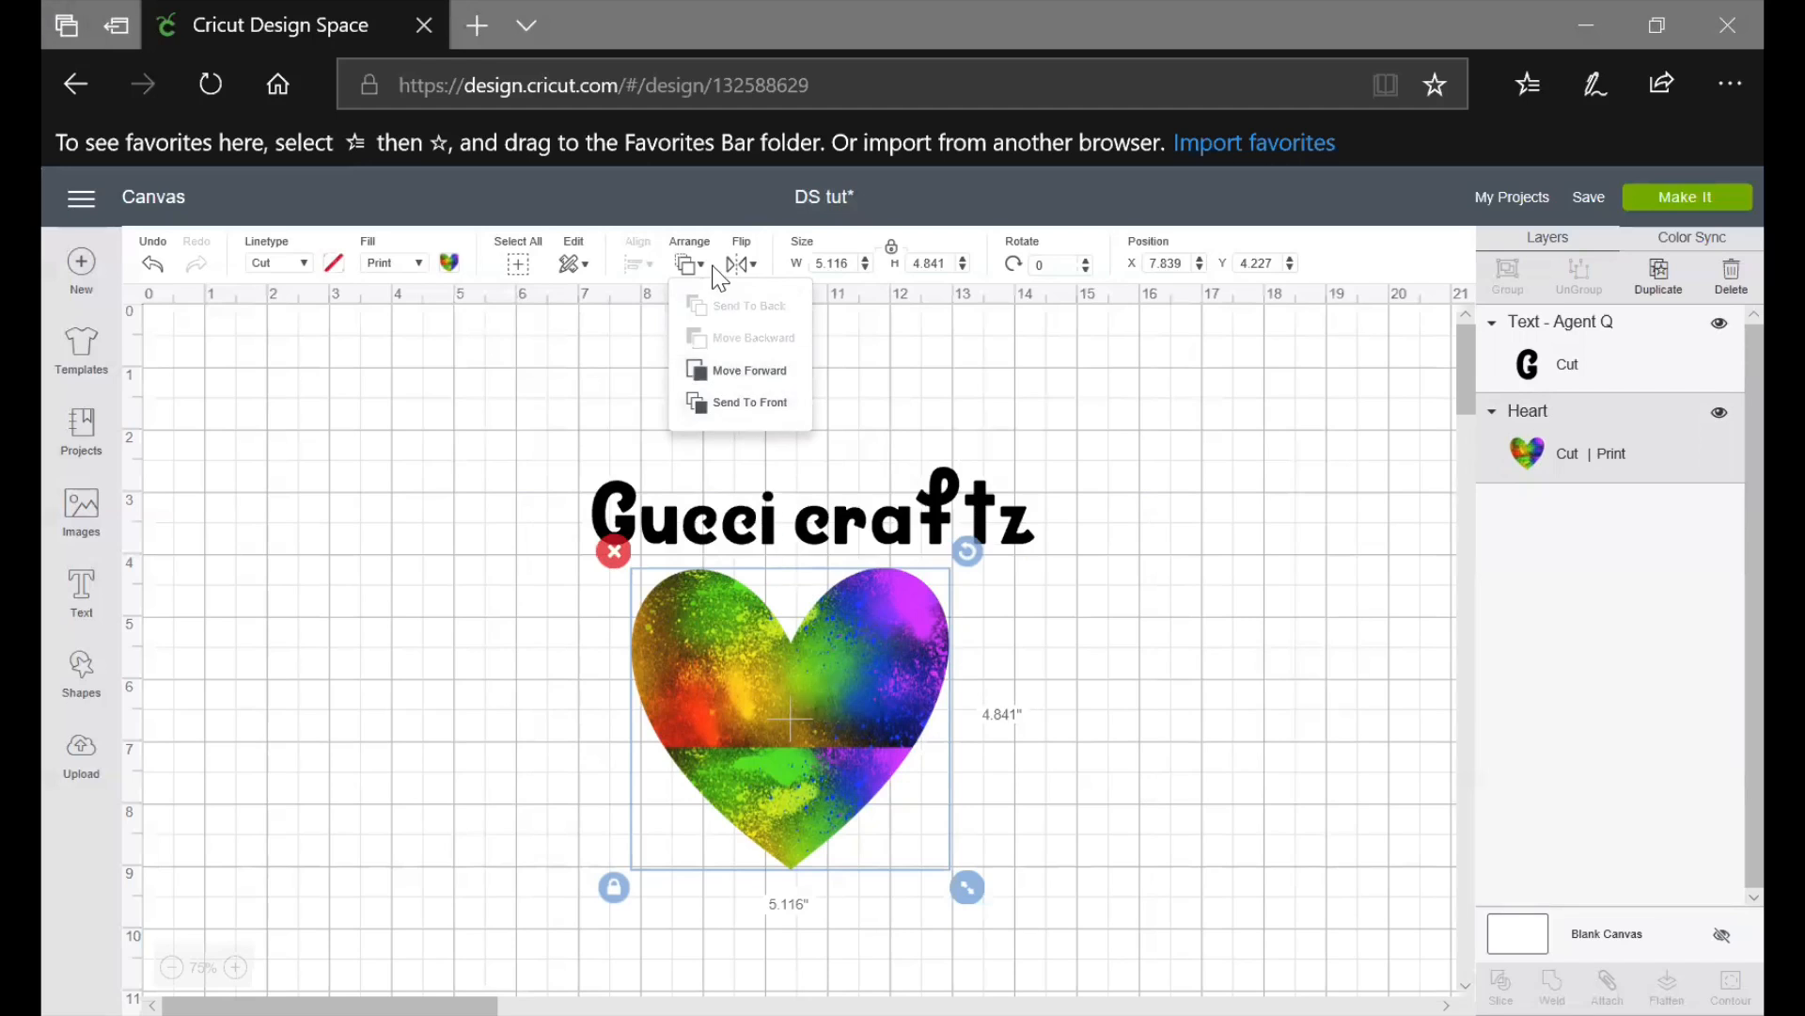
pyautogui.rightClick(861, 735)
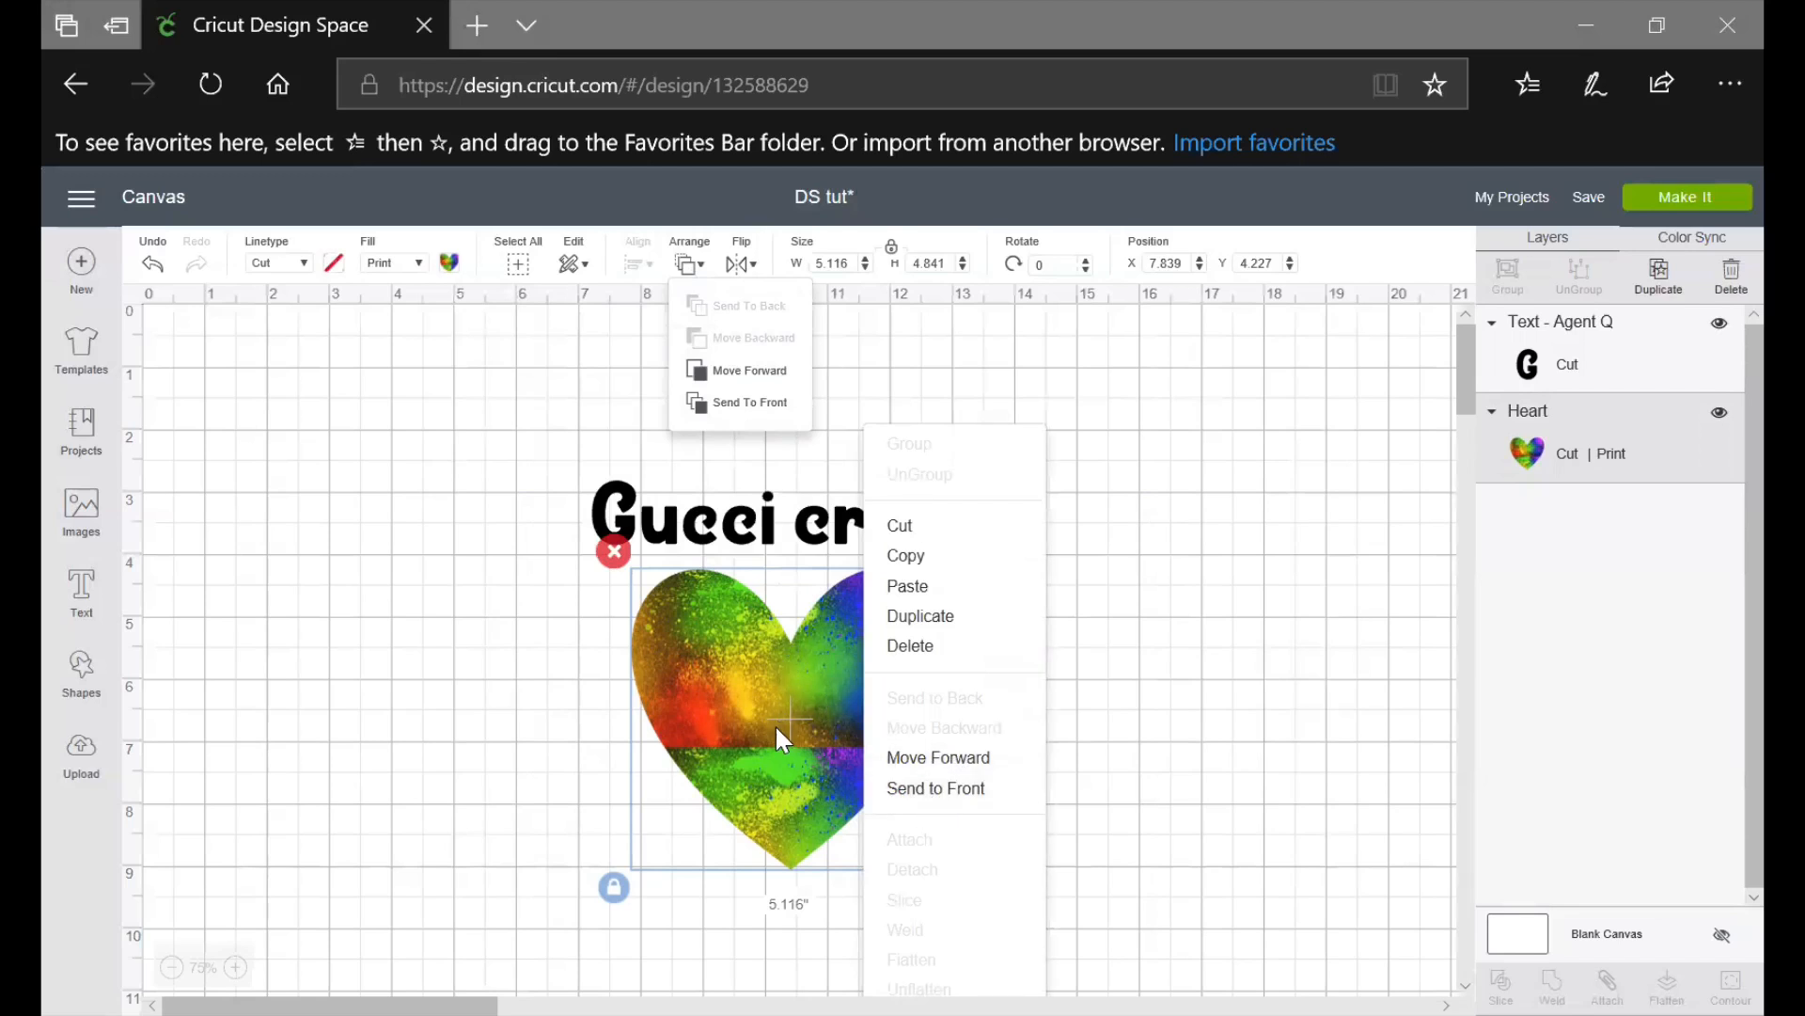
pyautogui.moveTo(767, 742); pyautogui.dragTo(772, 590)
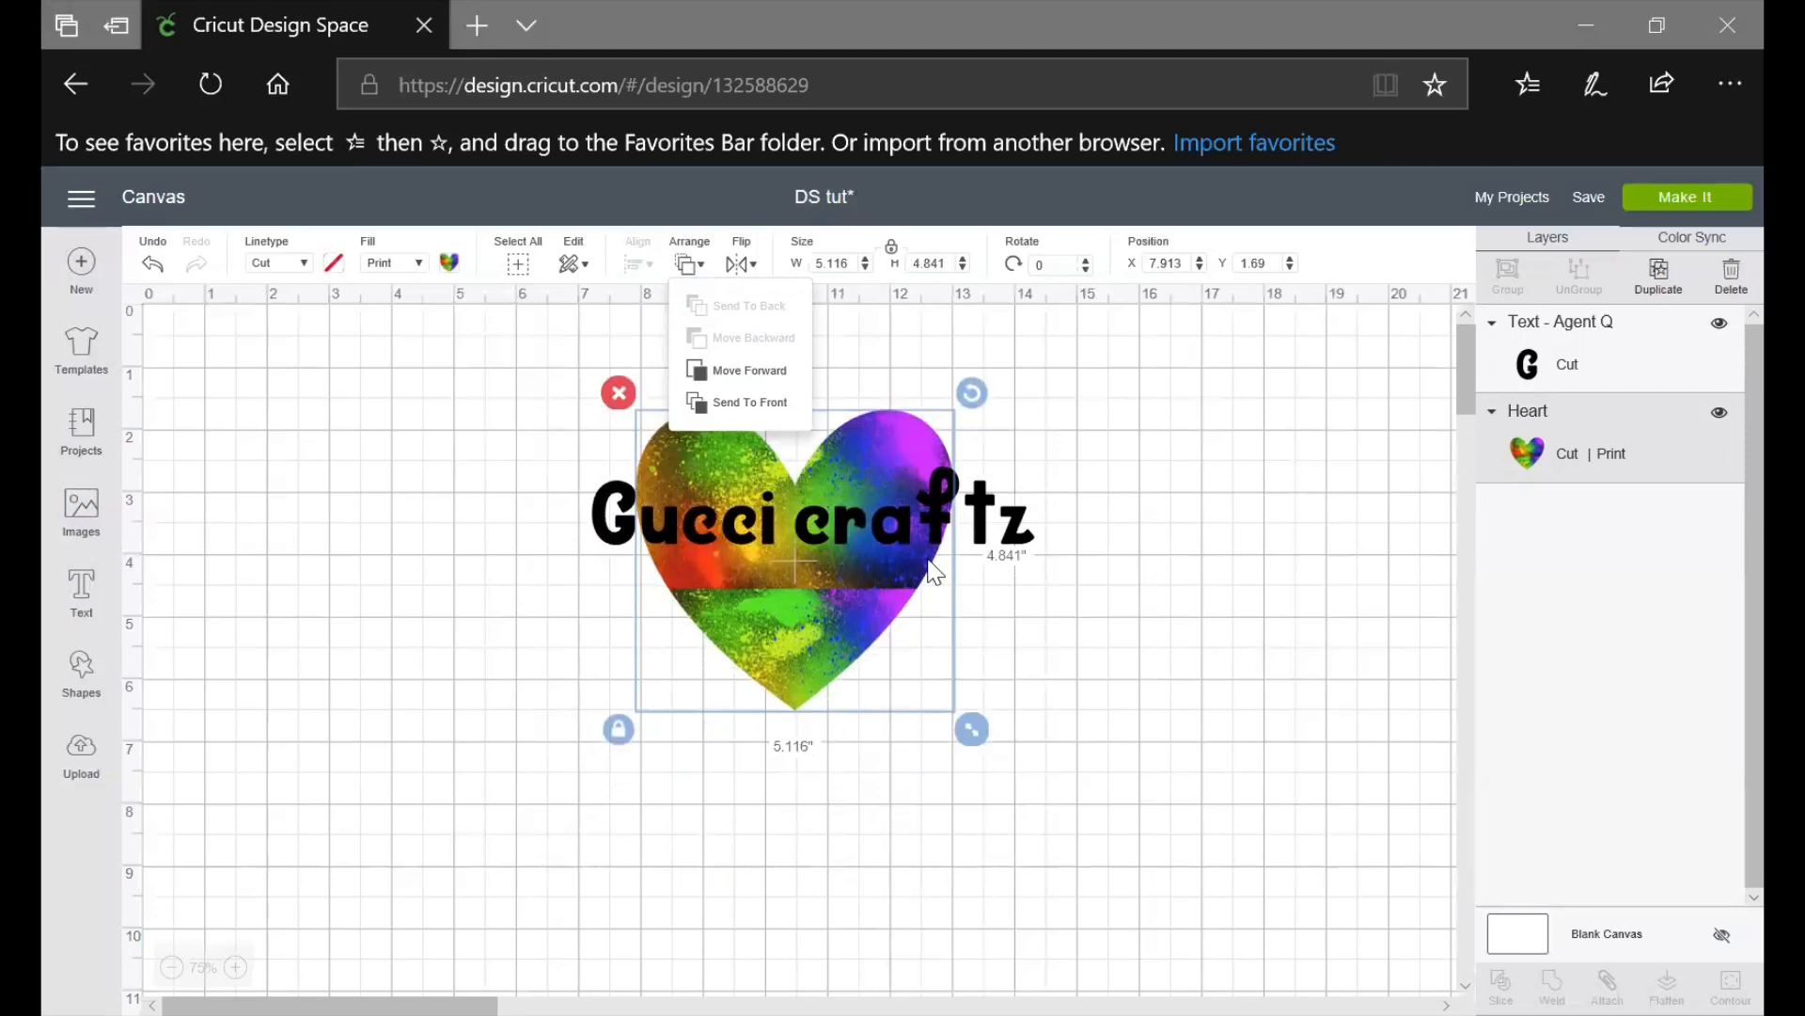
pyautogui.moveTo(831, 633)
pyautogui.mouseDown()
pyautogui.moveTo(843, 557)
pyautogui.moveTo(846, 656)
pyautogui.moveTo(847, 568)
pyautogui.moveTo(833, 637)
pyautogui.mouseUp()
# Bring the heart in front of the "Gucci craftz" text with Send To Front
pyautogui.rightClick(758, 549)
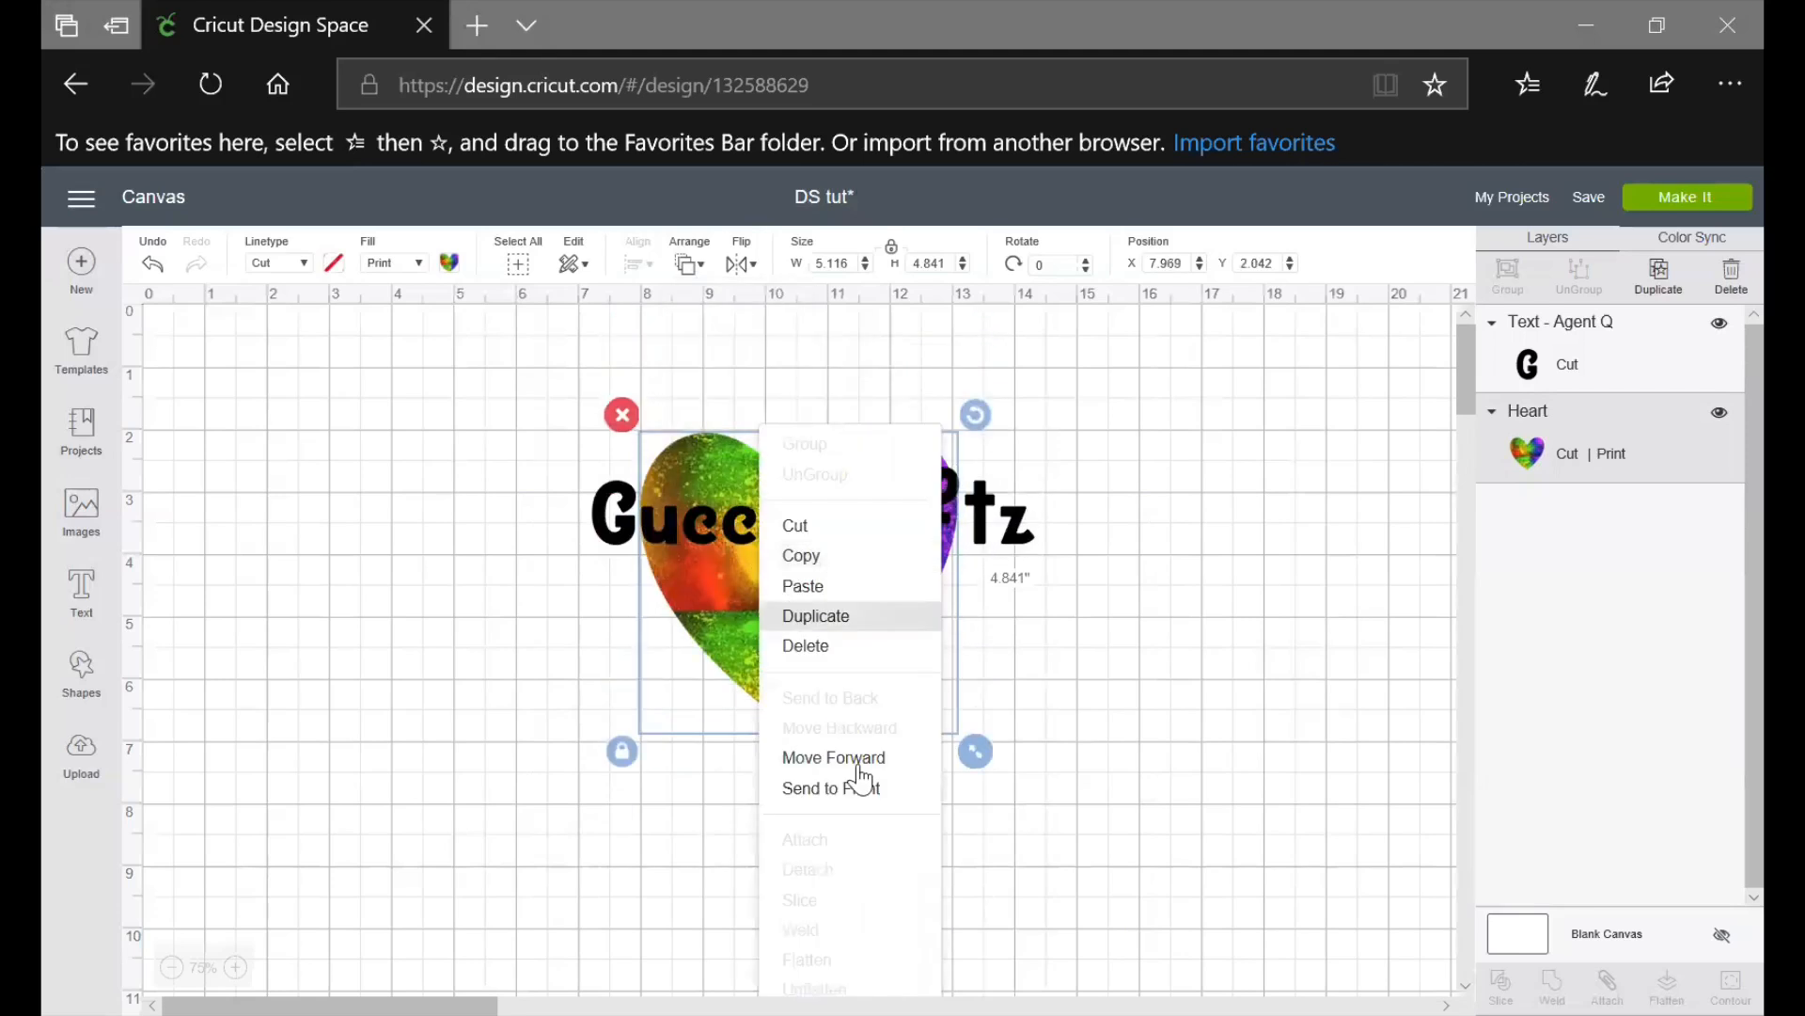
pyautogui.click(699, 261)
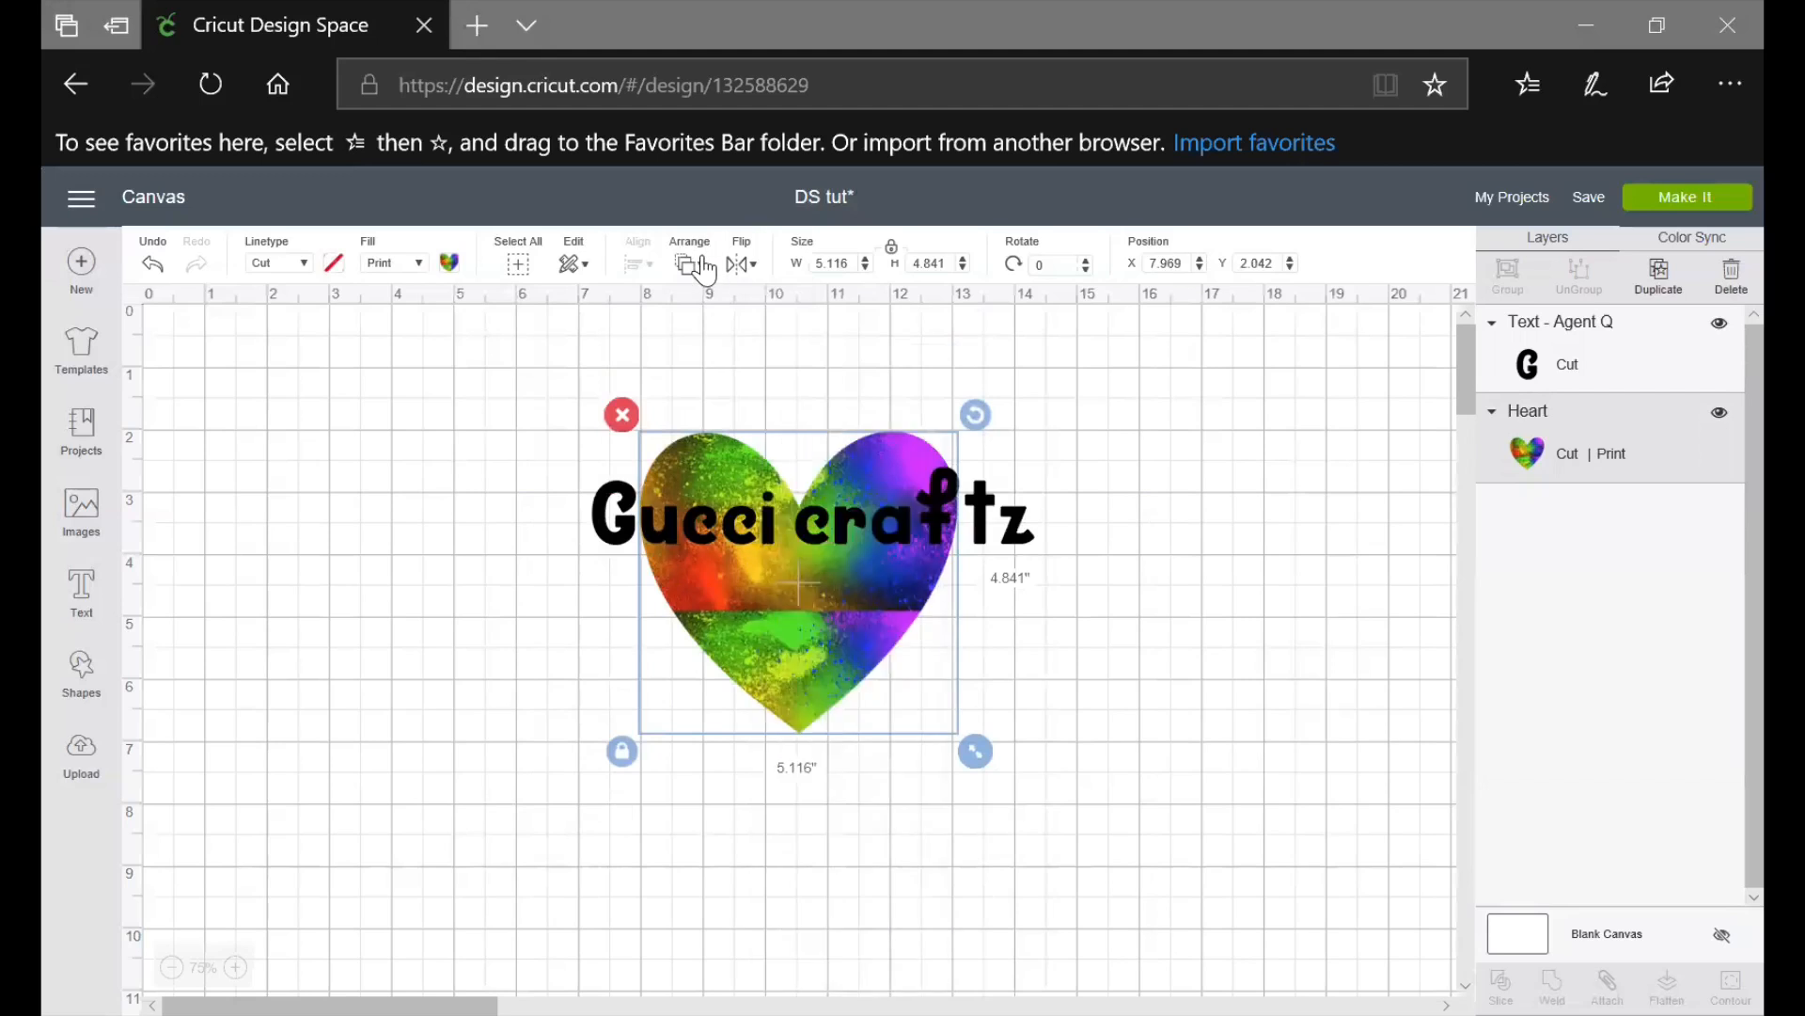
pyautogui.click(704, 271)
pyautogui.click(716, 407)
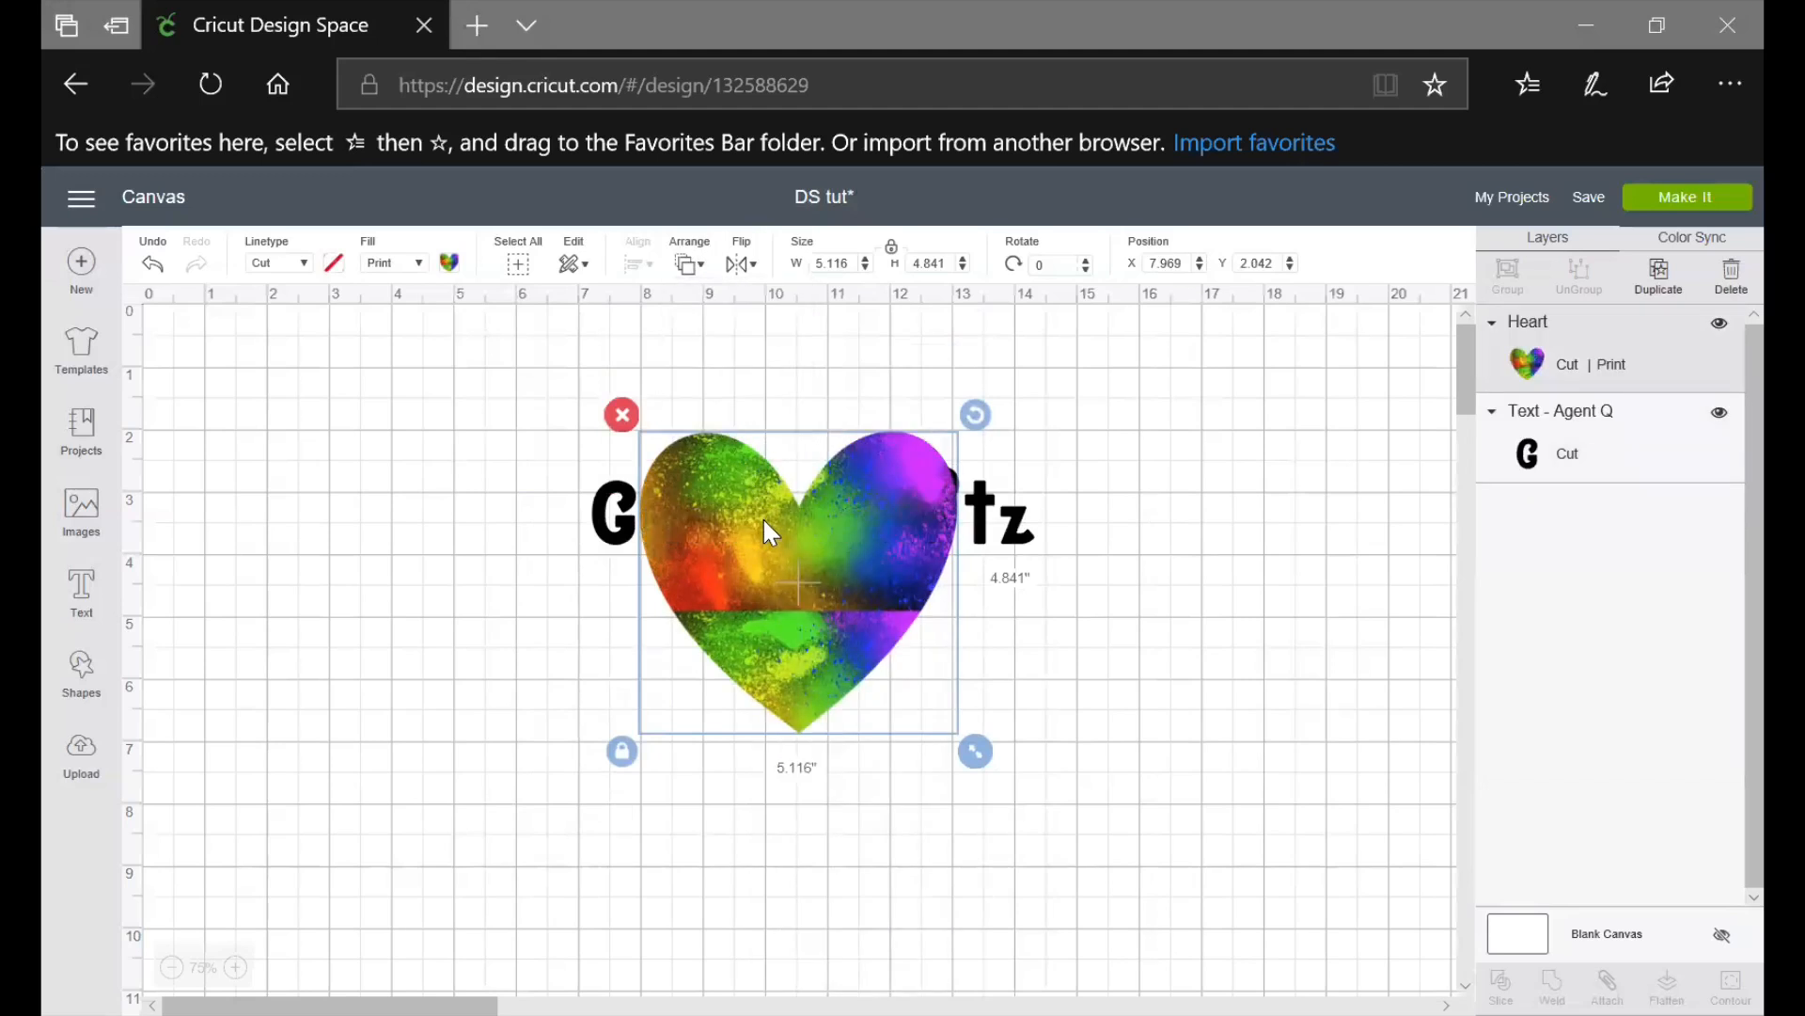
# Move the heart backward behind the text and forward again in front of it
pyautogui.click(687, 273)
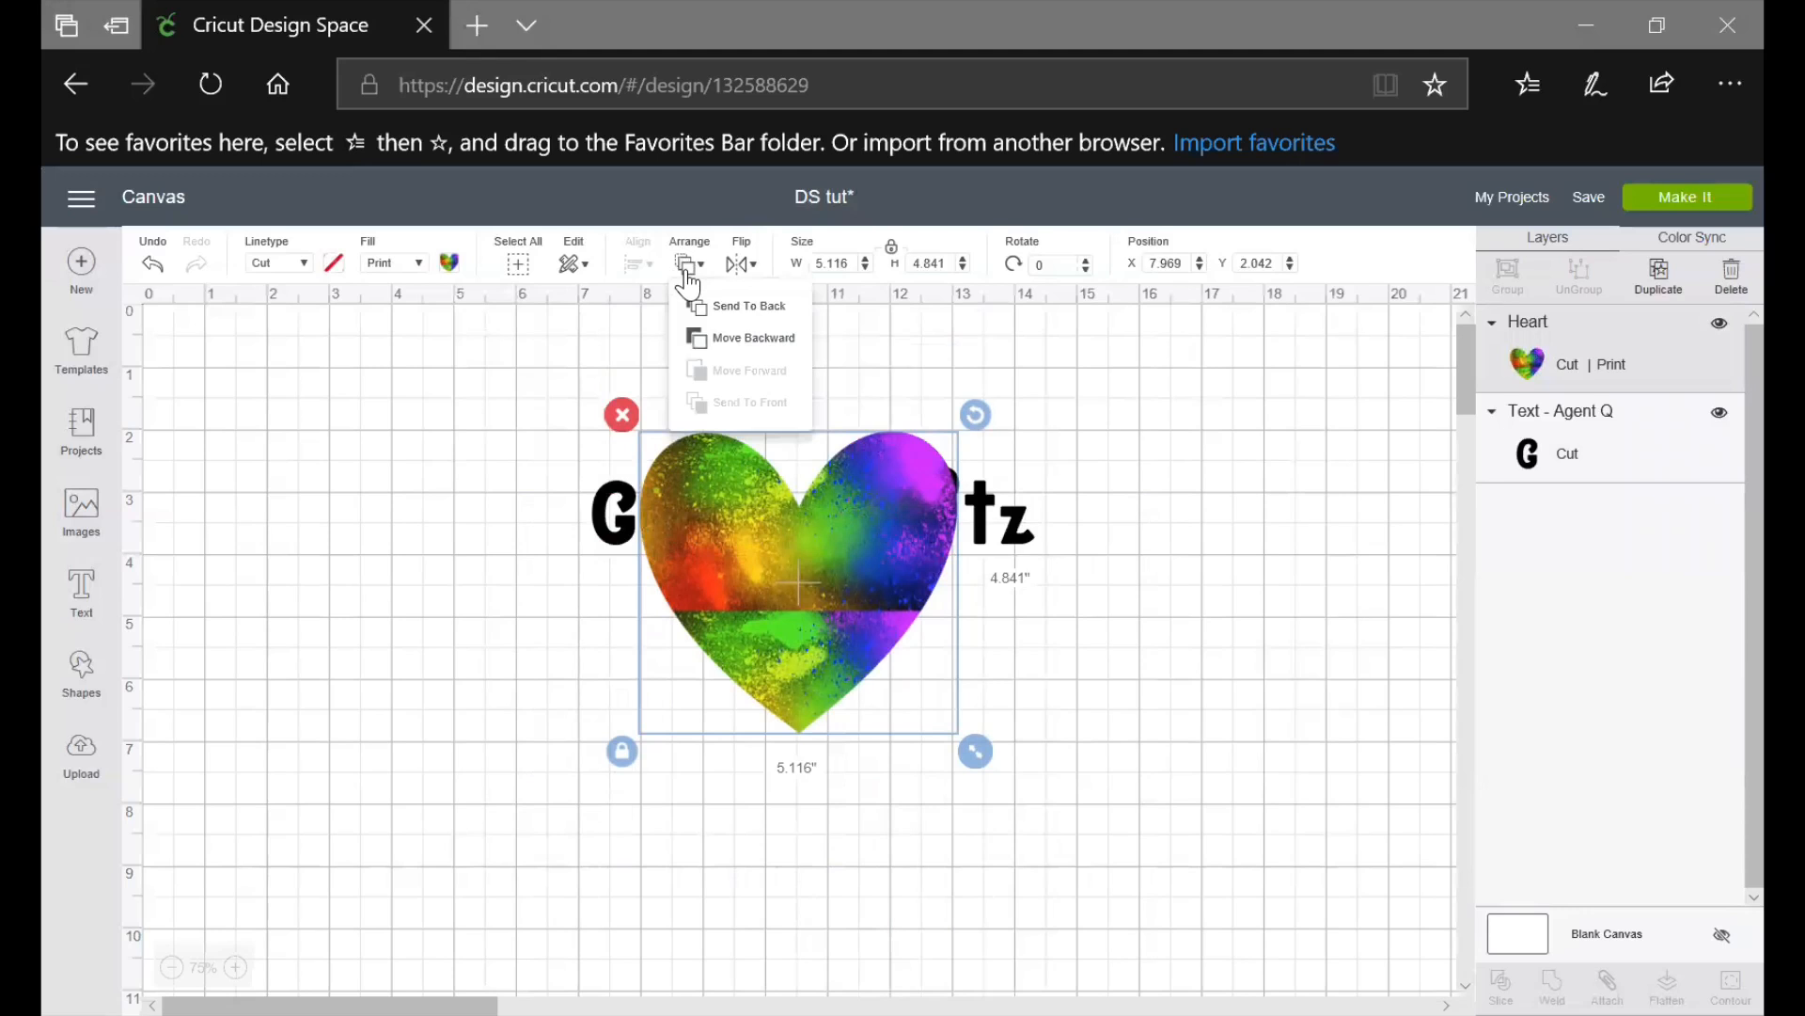
pyautogui.click(733, 338)
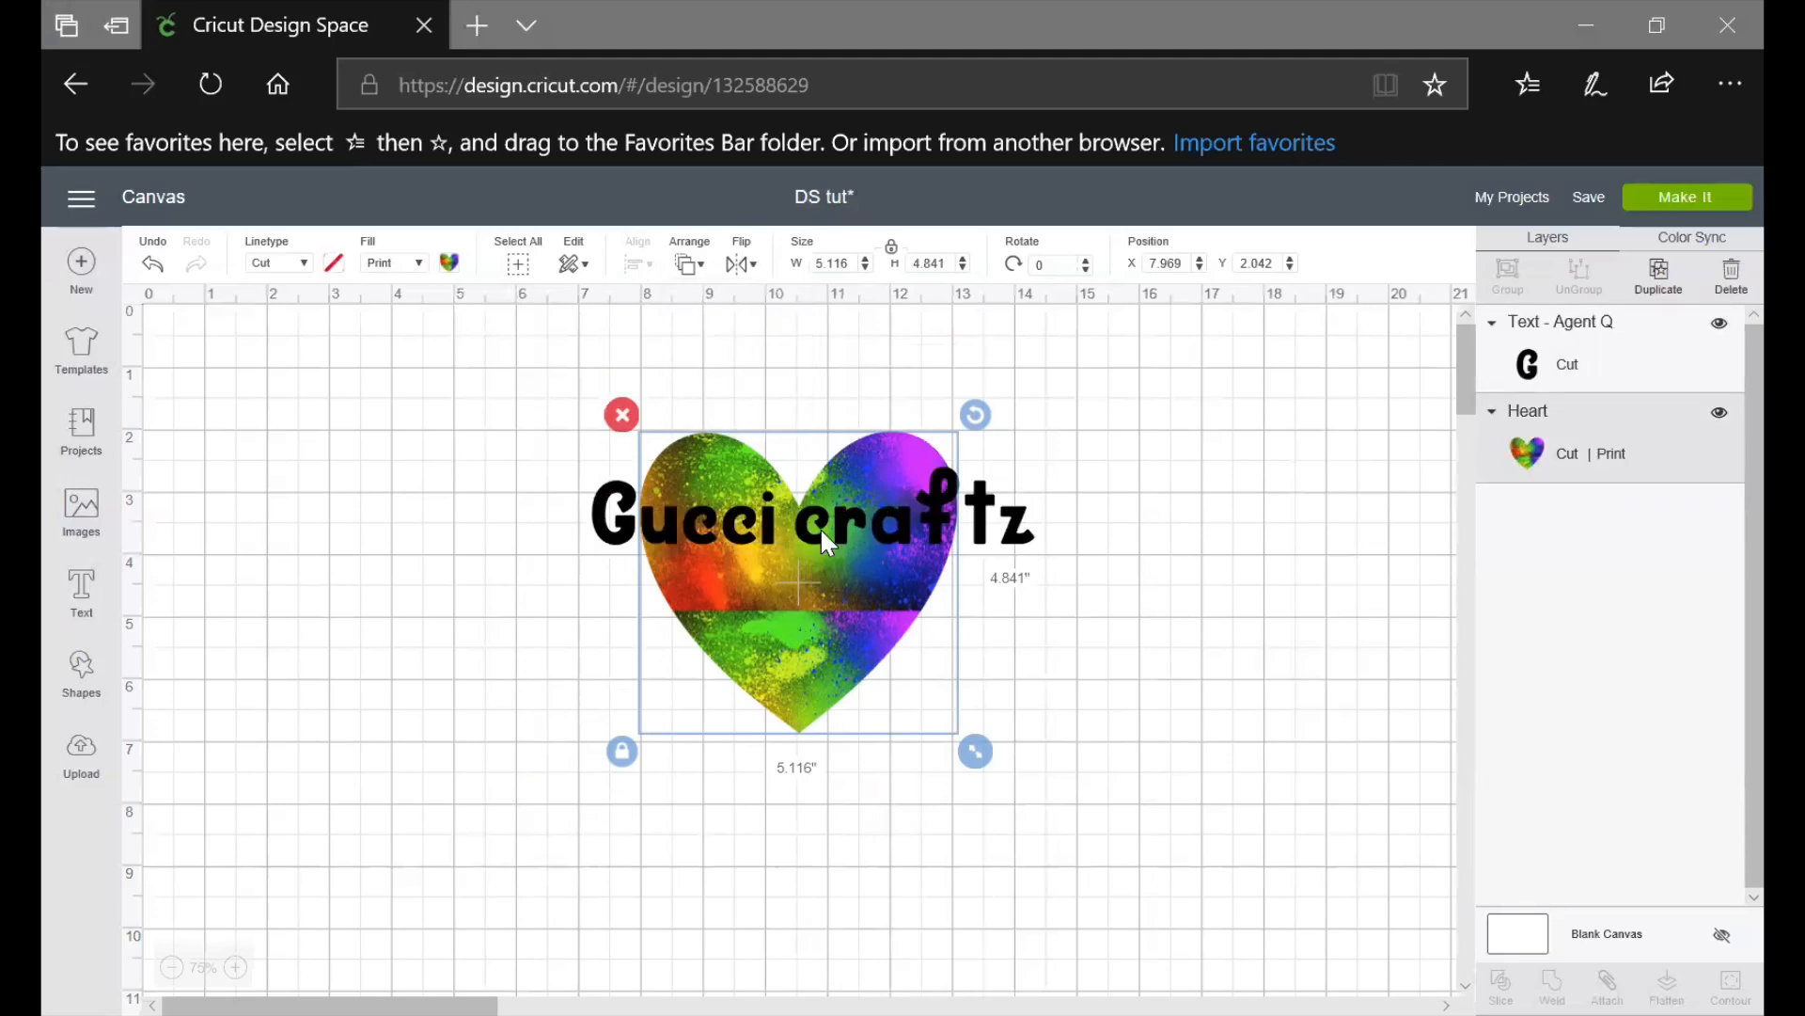
pyautogui.click(707, 268)
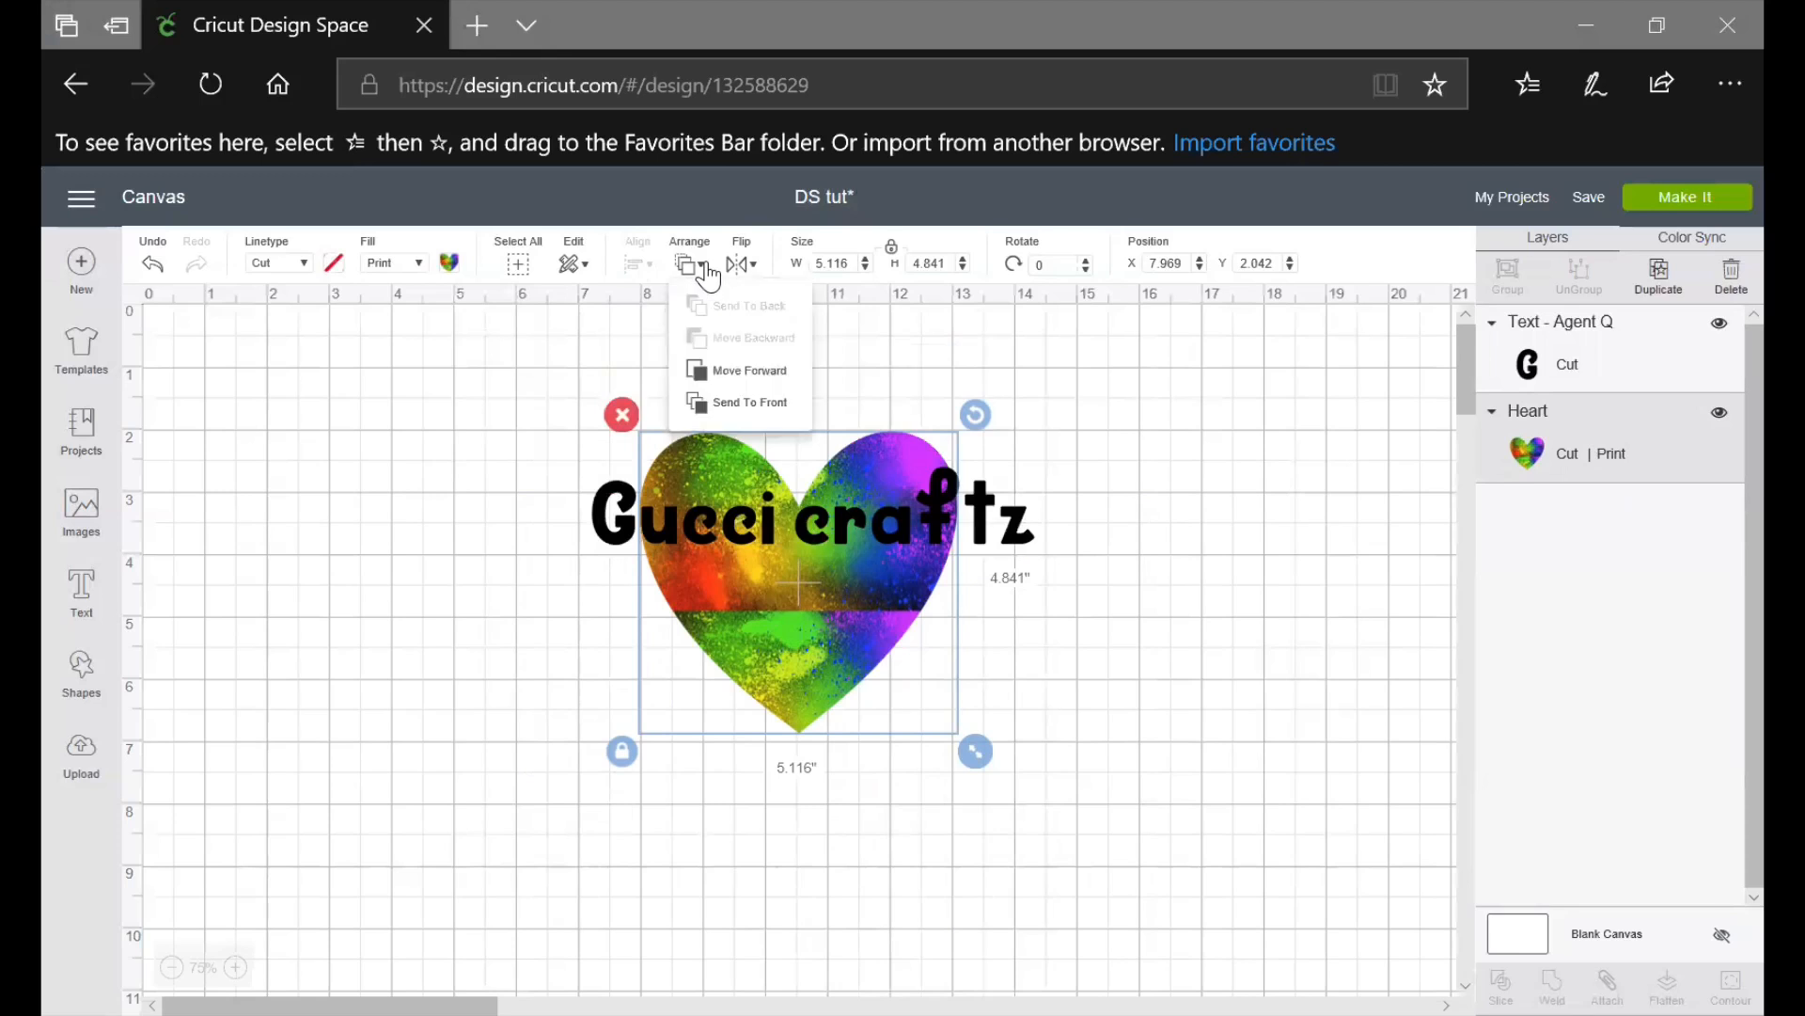
pyautogui.click(739, 372)
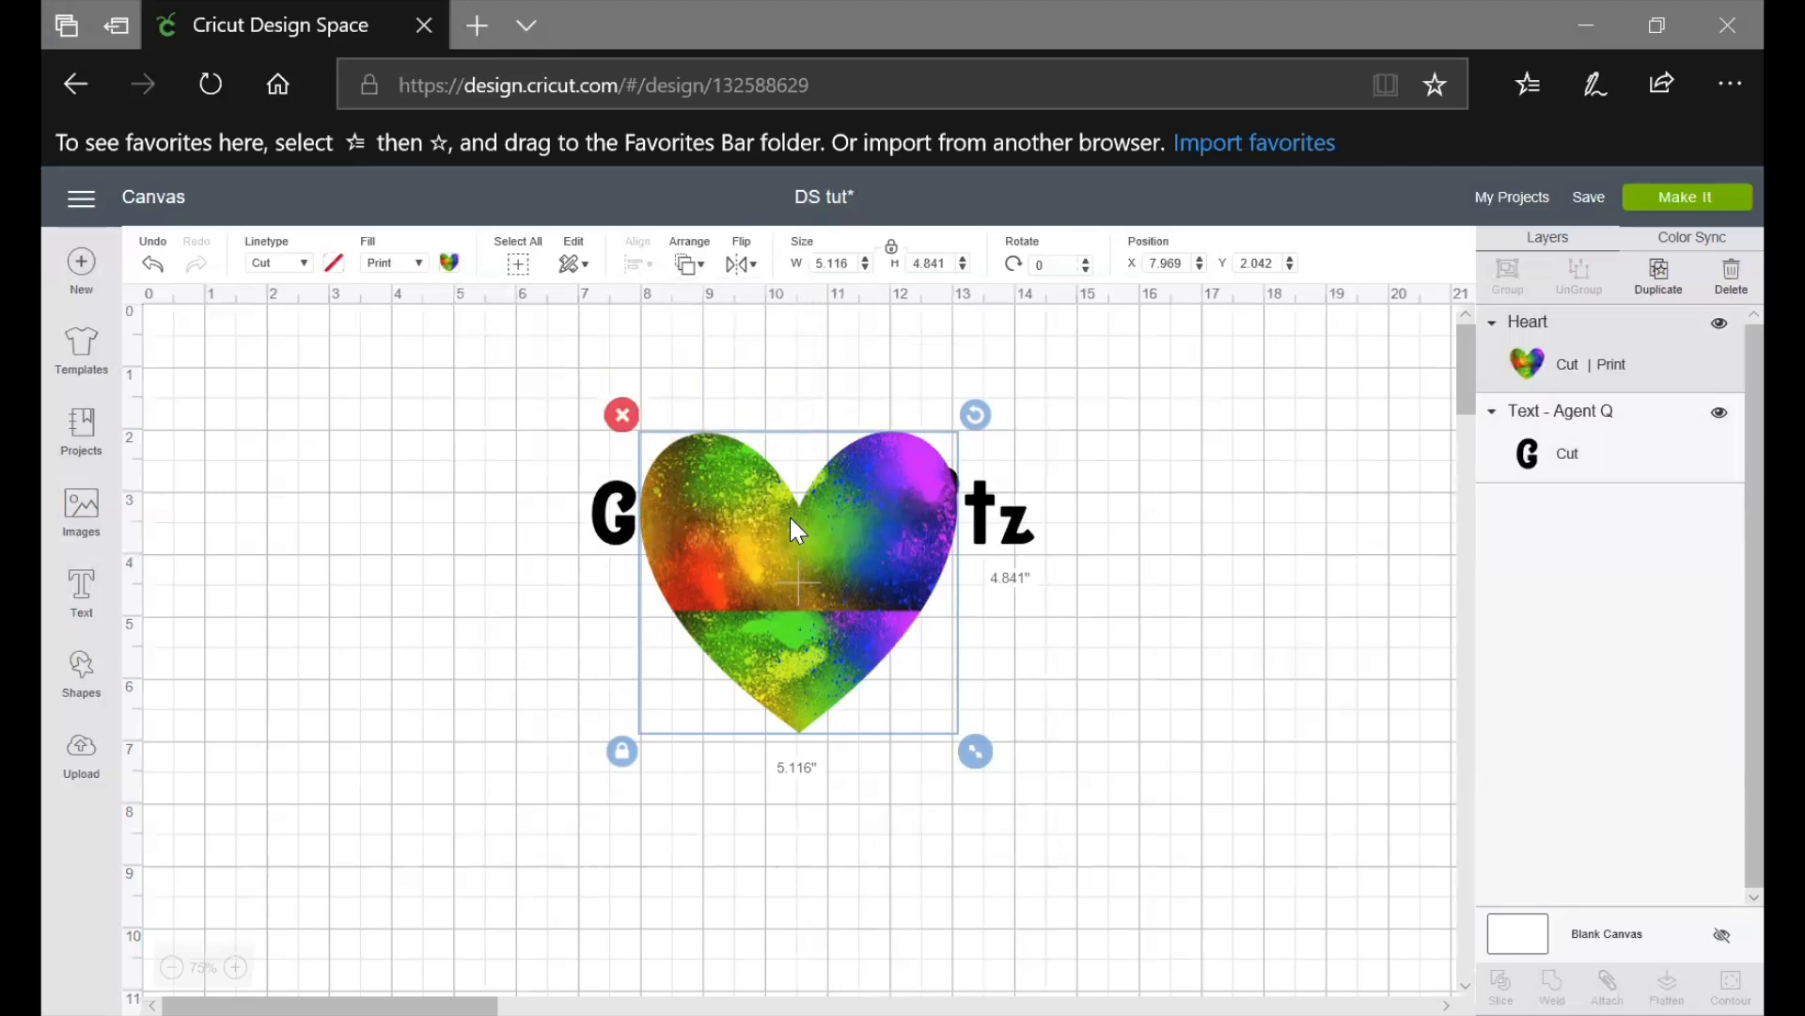
# Move the heart below the text to about X 7.876, Y 4.894 and flip it horizontally
pyautogui.moveTo(832, 574); pyautogui.dragTo(827, 751)
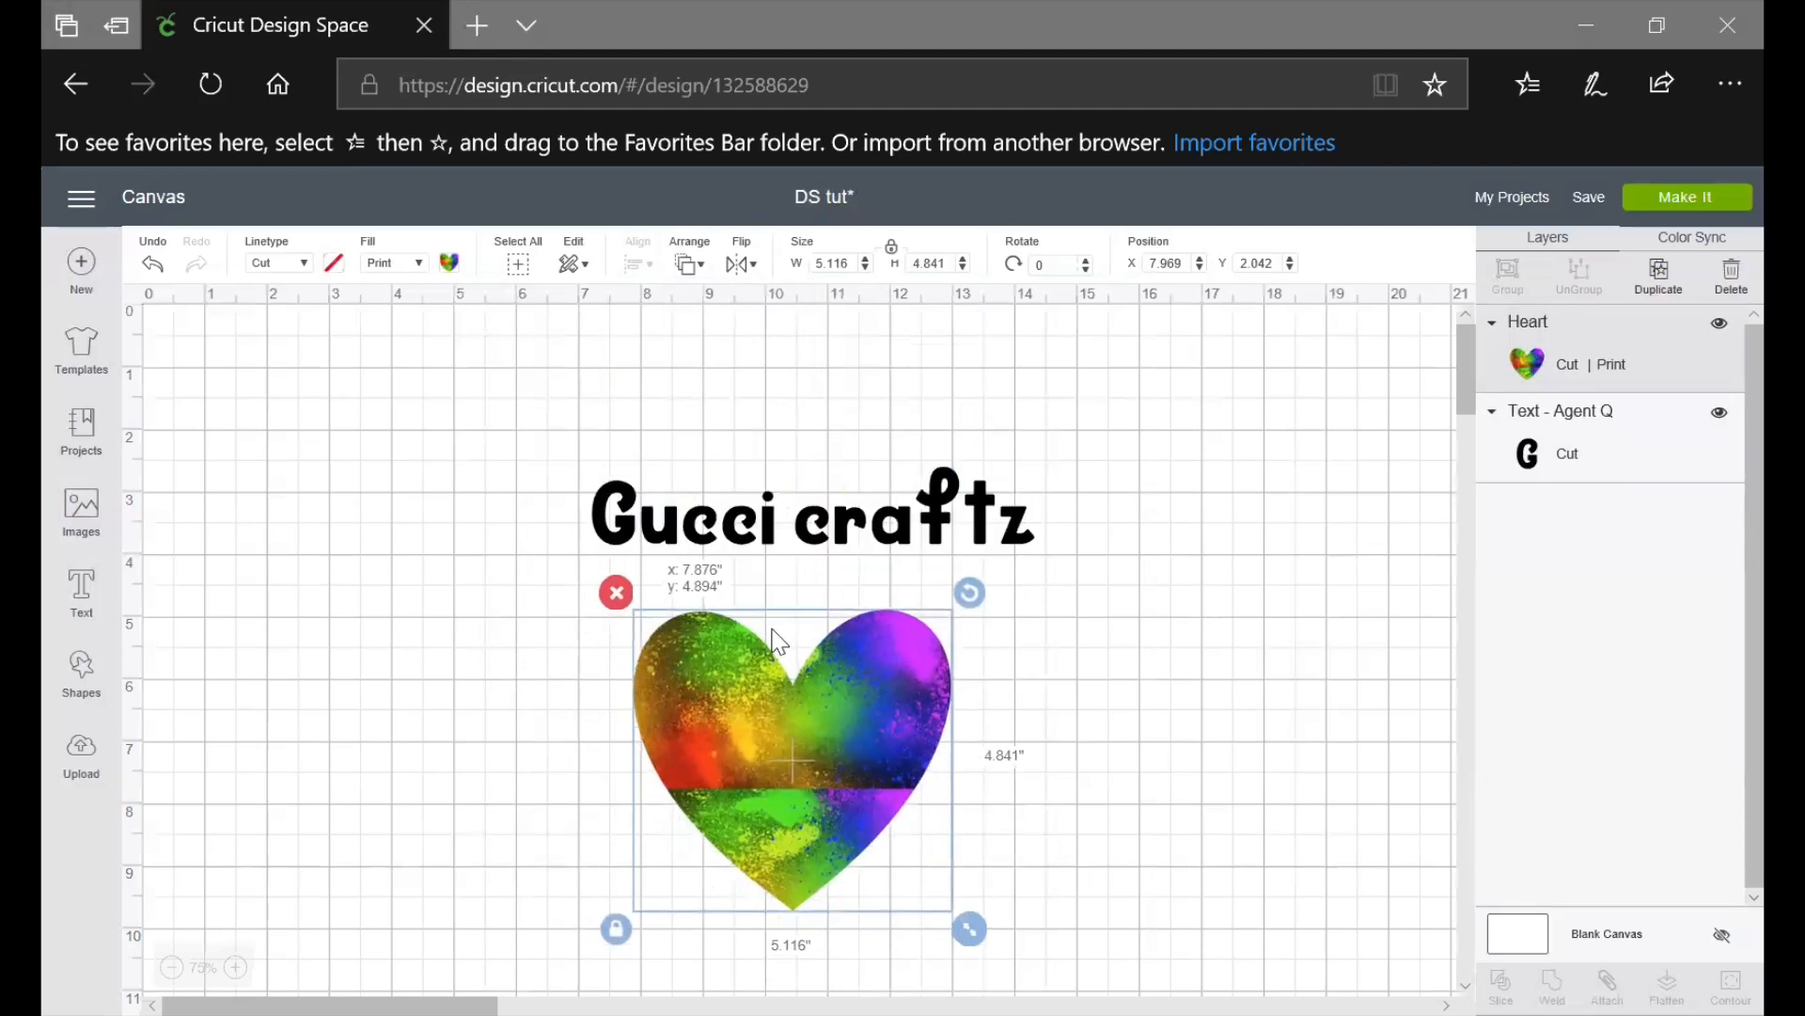
pyautogui.click(753, 267)
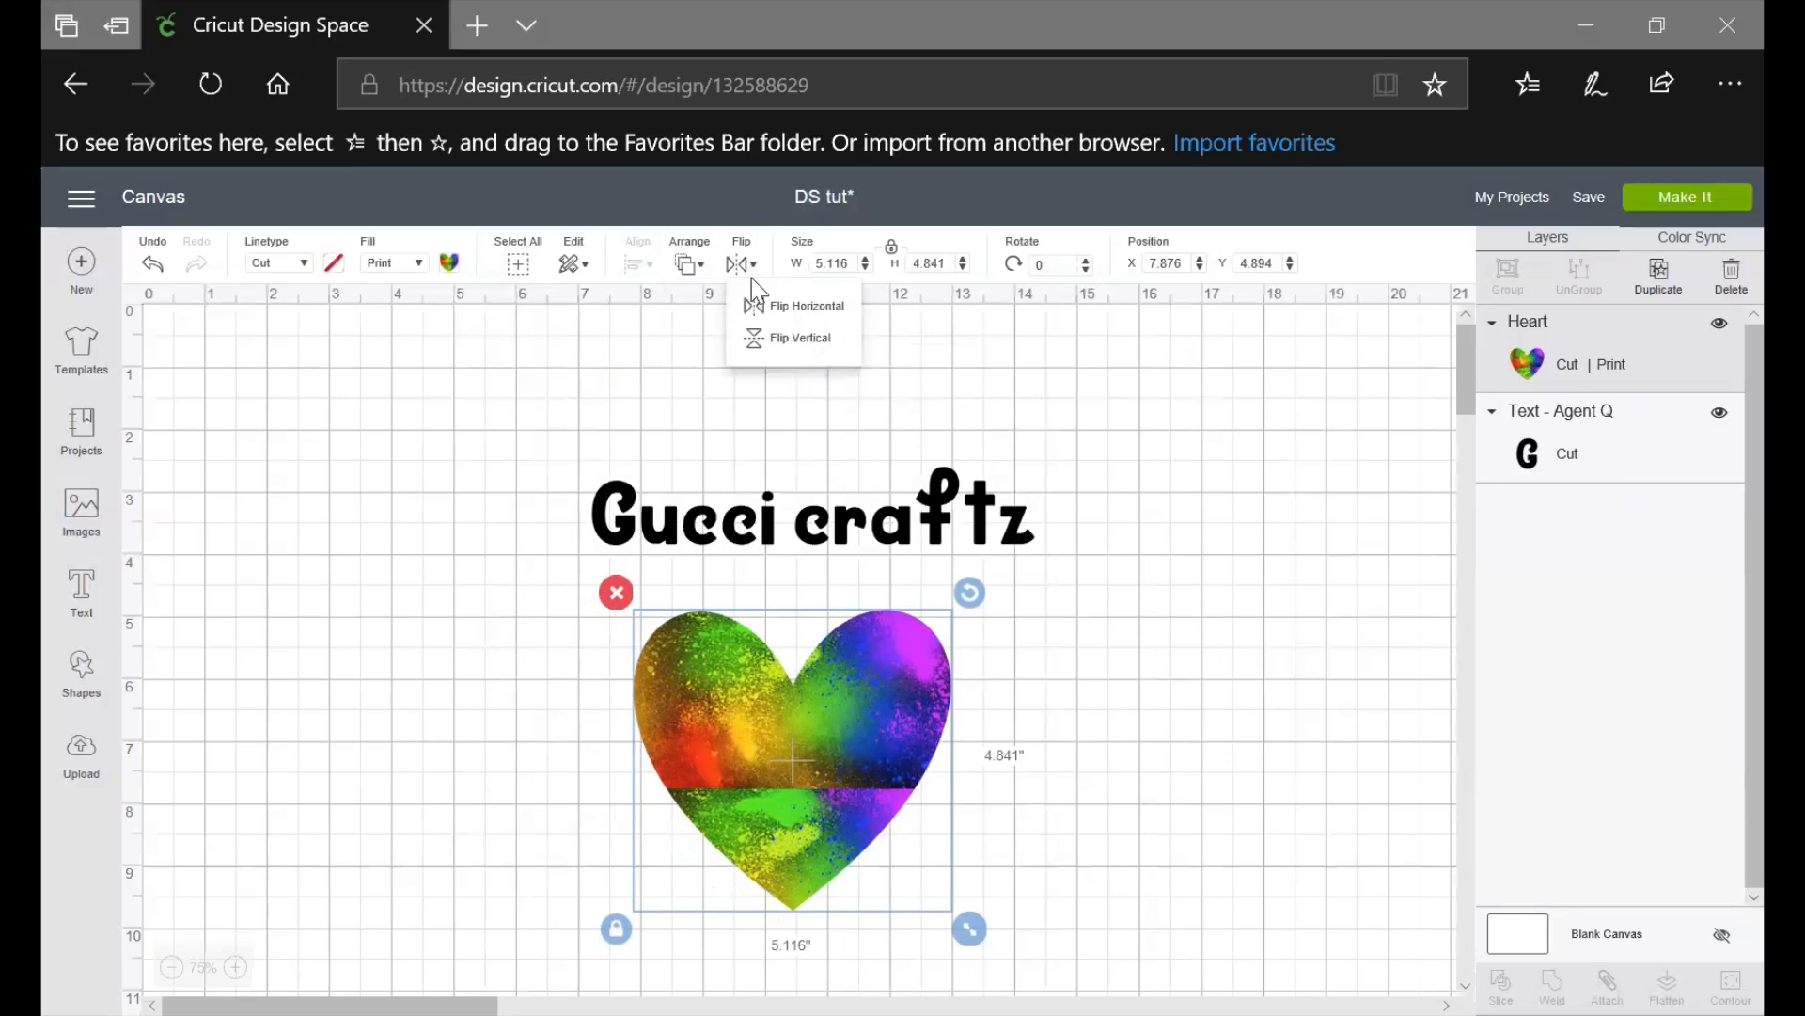
pyautogui.click(790, 315)
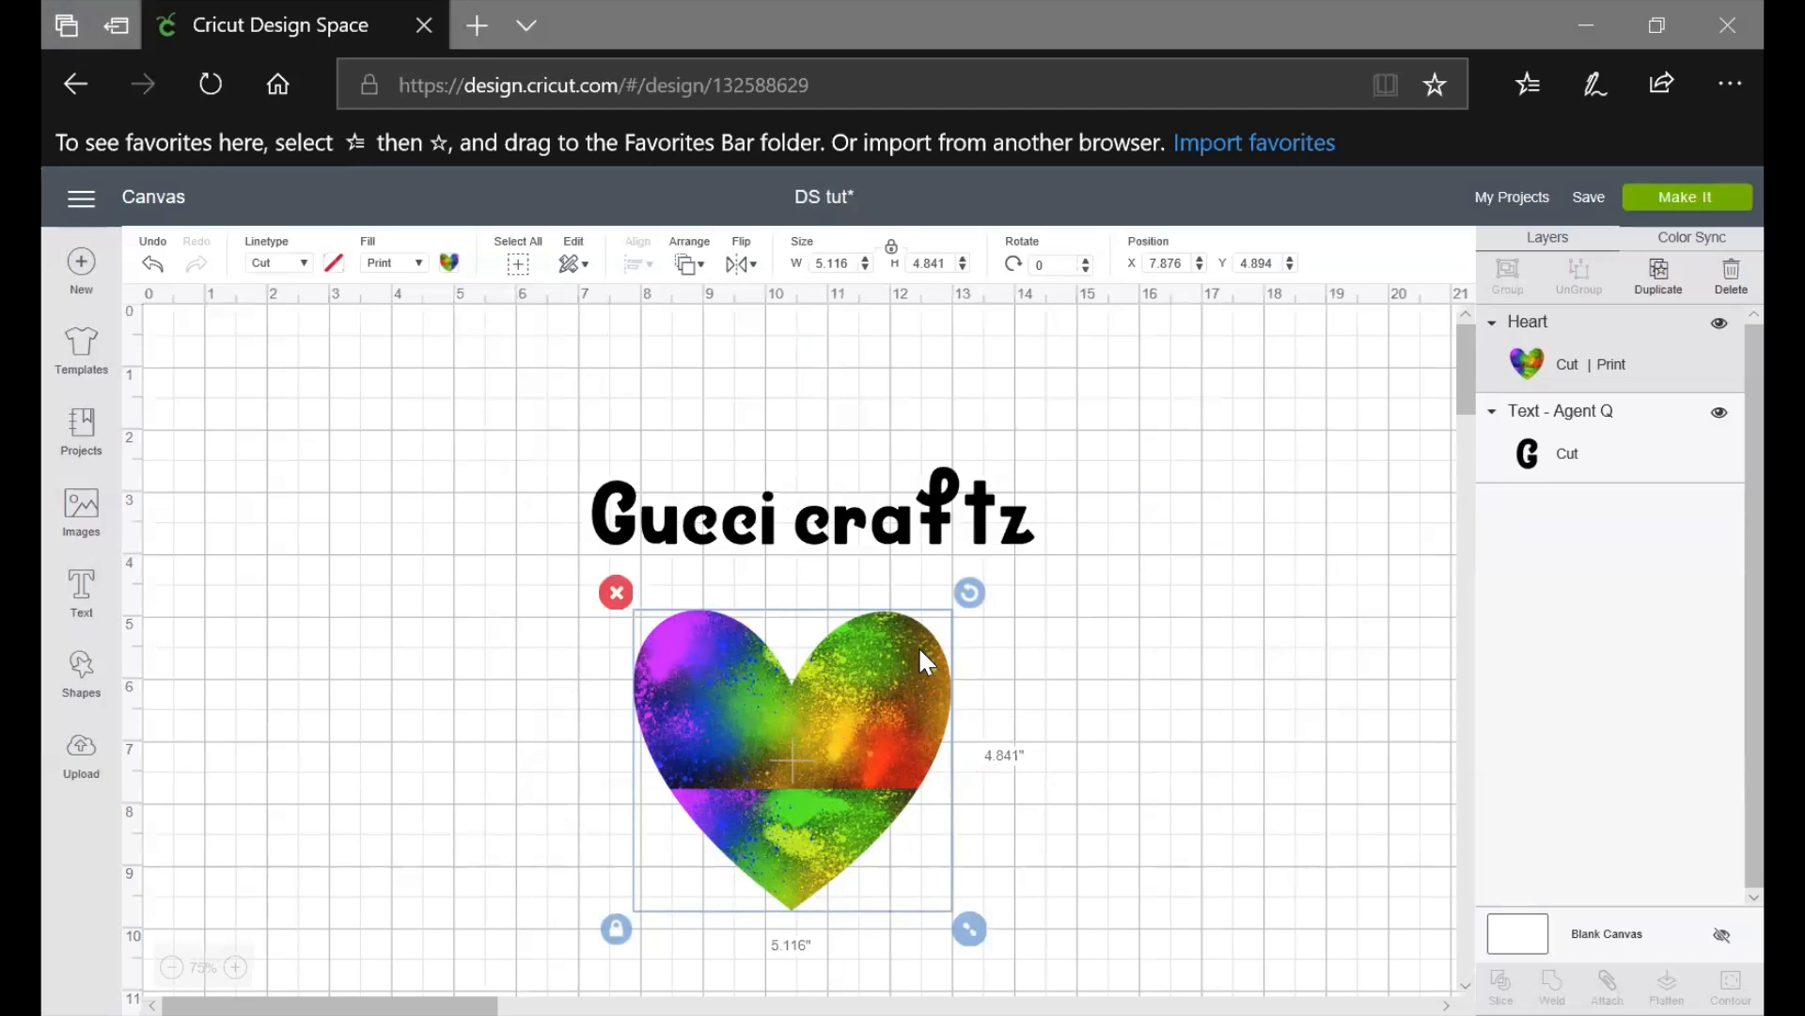
# Select the "Gucci craftz" text and flip it horizontally
pyautogui.click(710, 542)
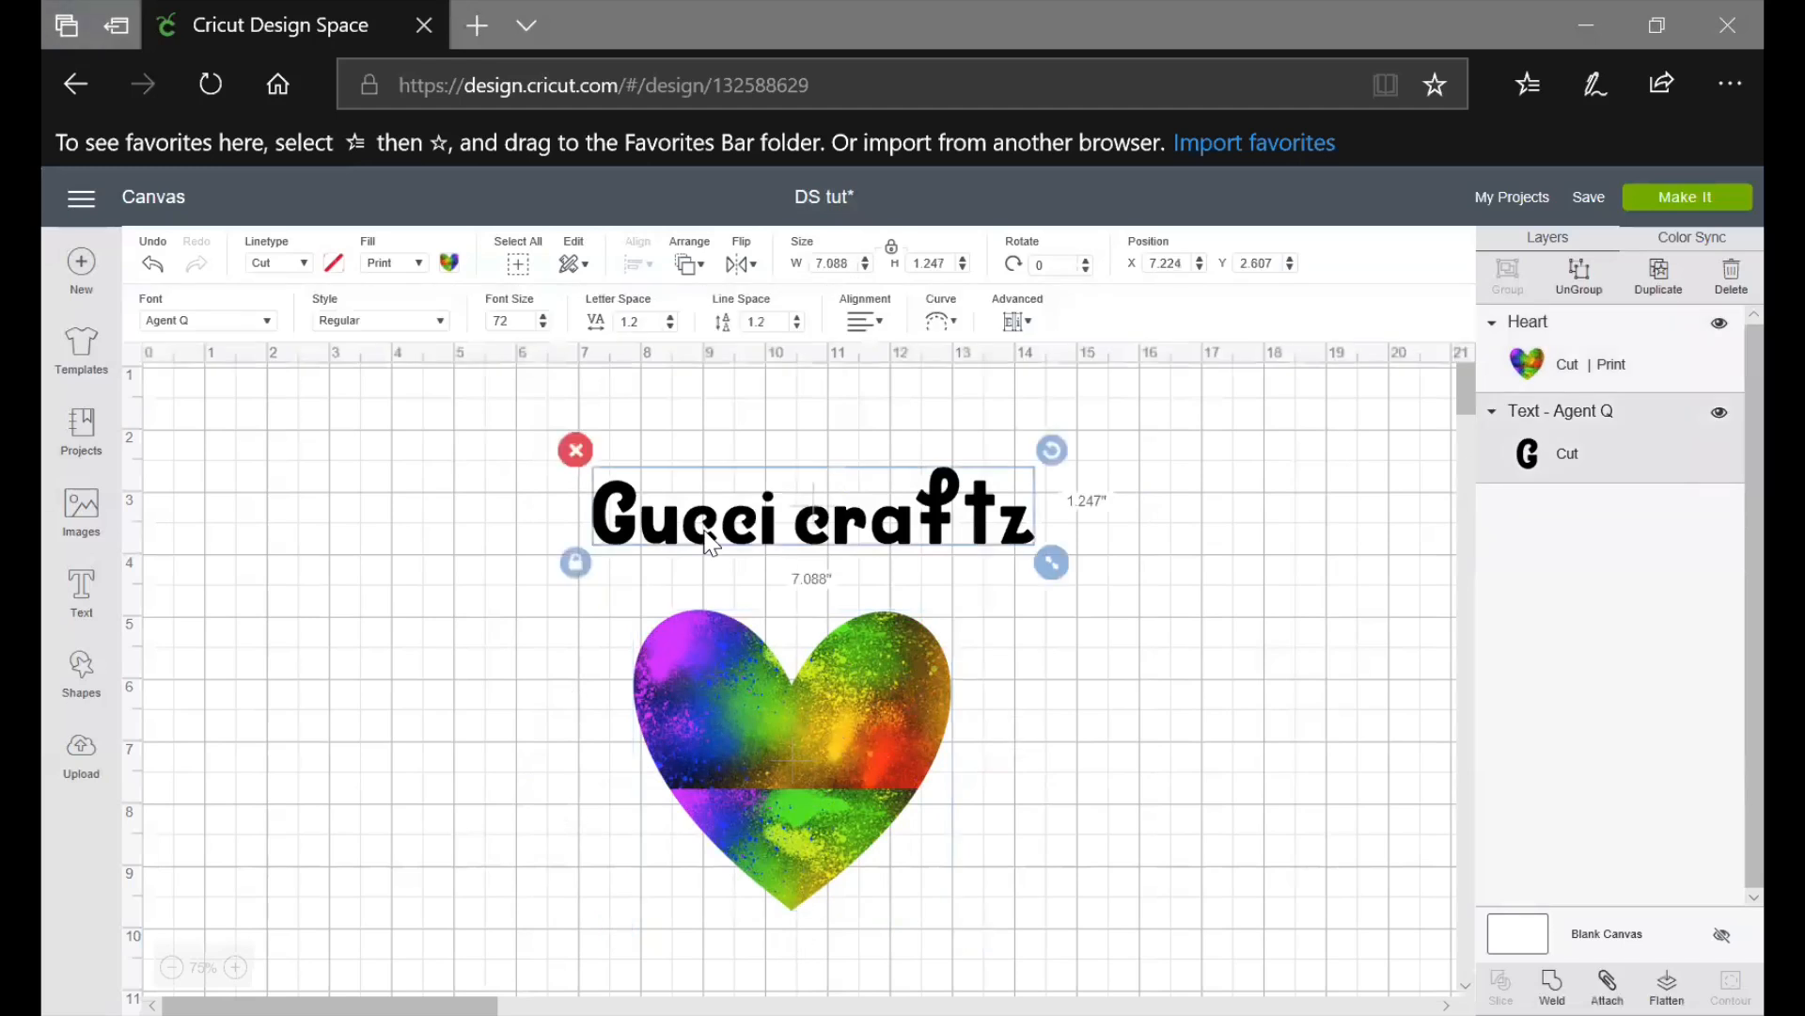
pyautogui.click(738, 266)
pyautogui.click(797, 306)
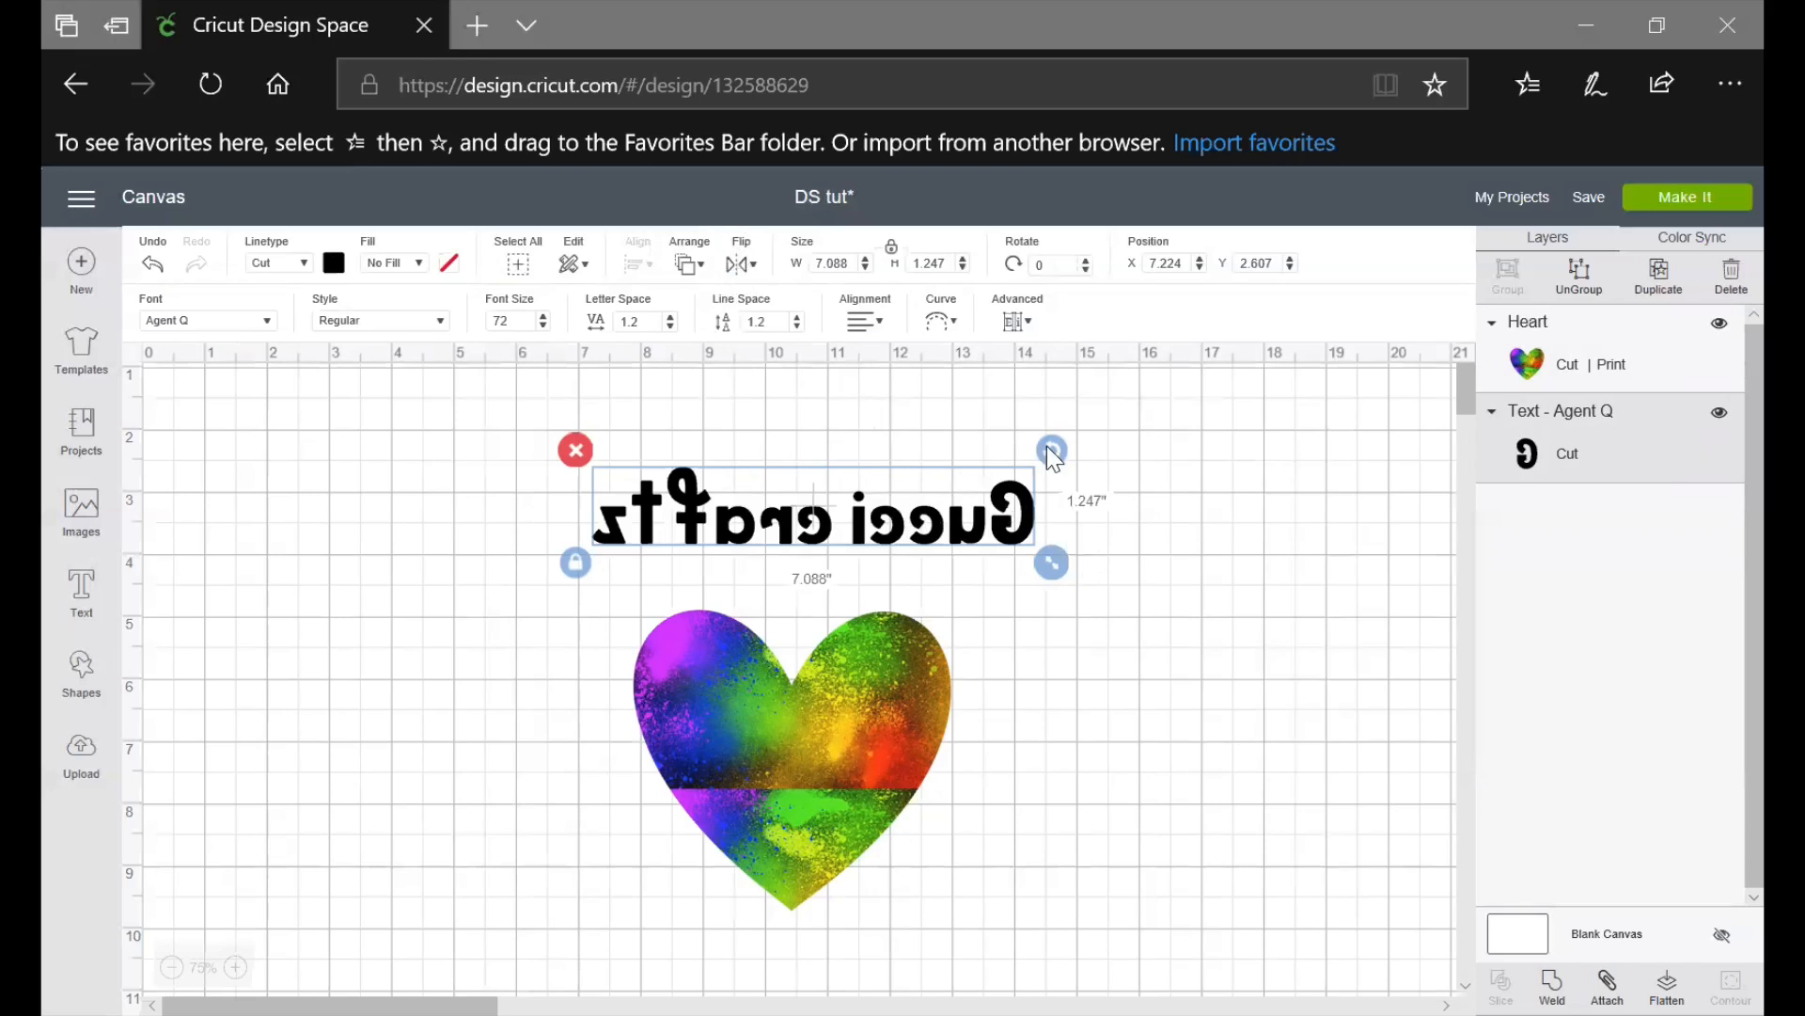
# Duplicate the mirrored text, place the copy above the original at about X 6.946, Y 1.293, and flip the copy horizontally
pyautogui.click(1660, 295)
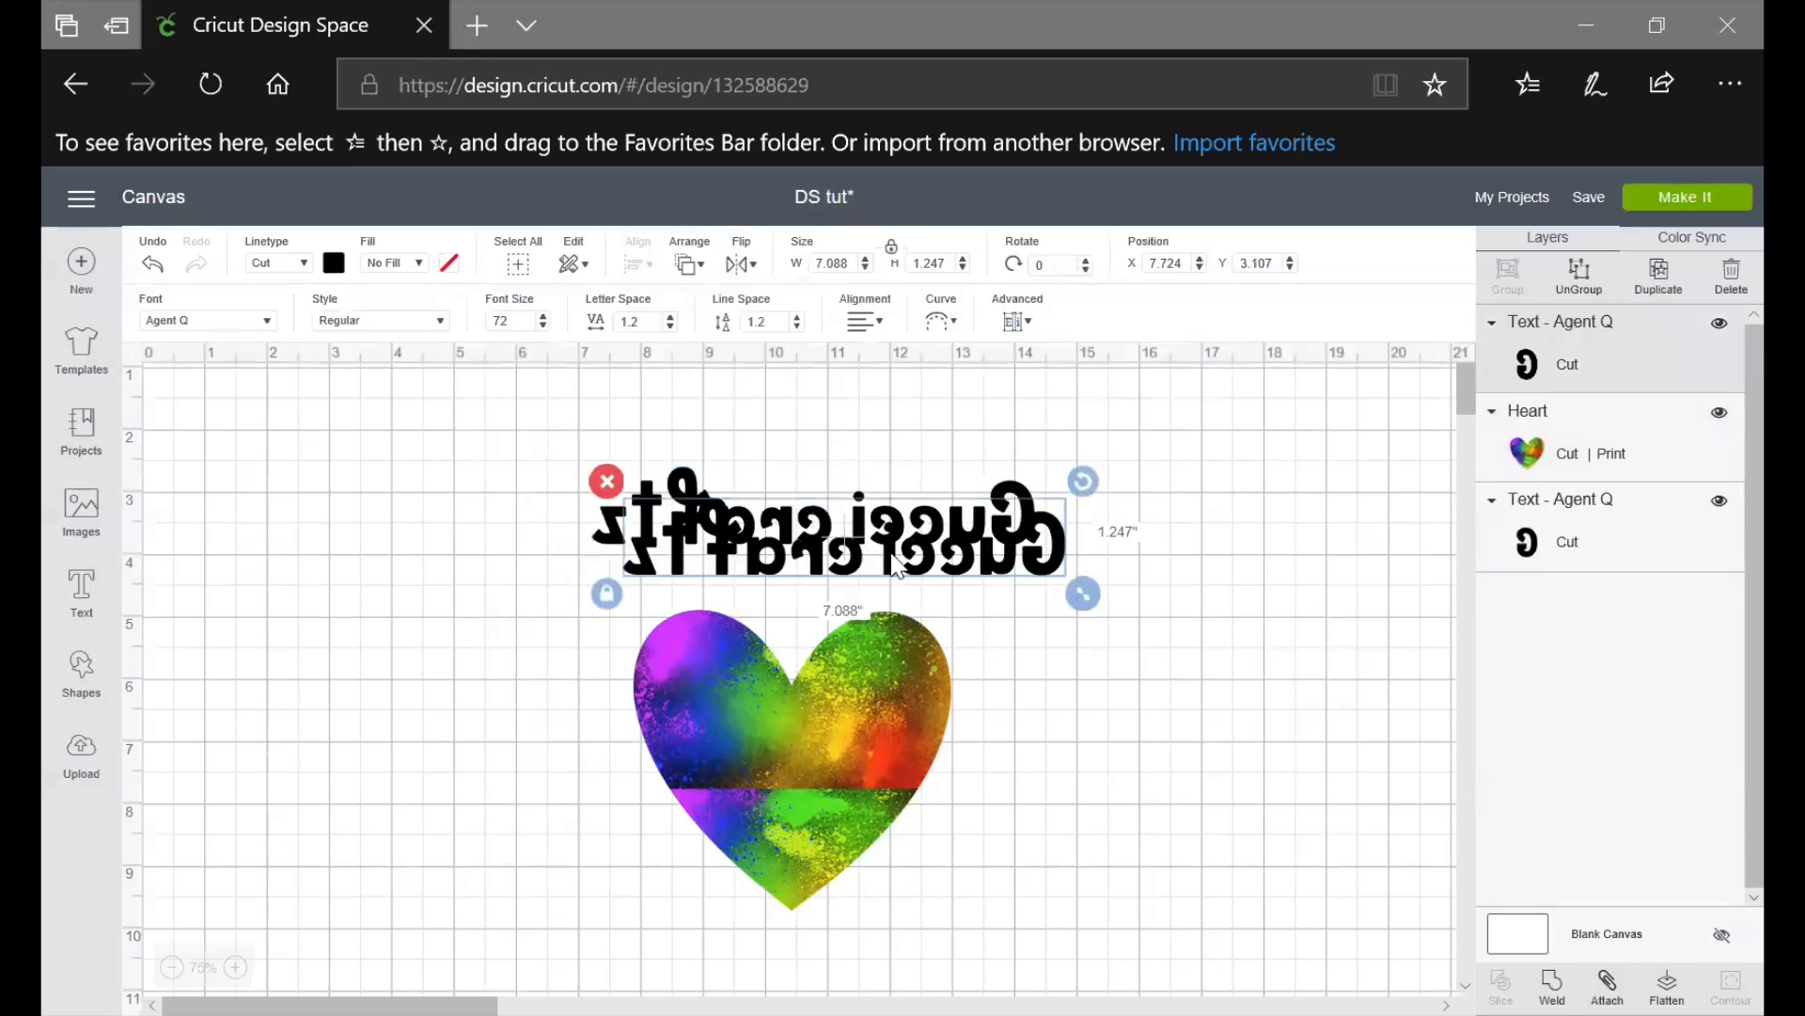
pyautogui.moveTo(877, 506); pyautogui.dragTo(829, 385)
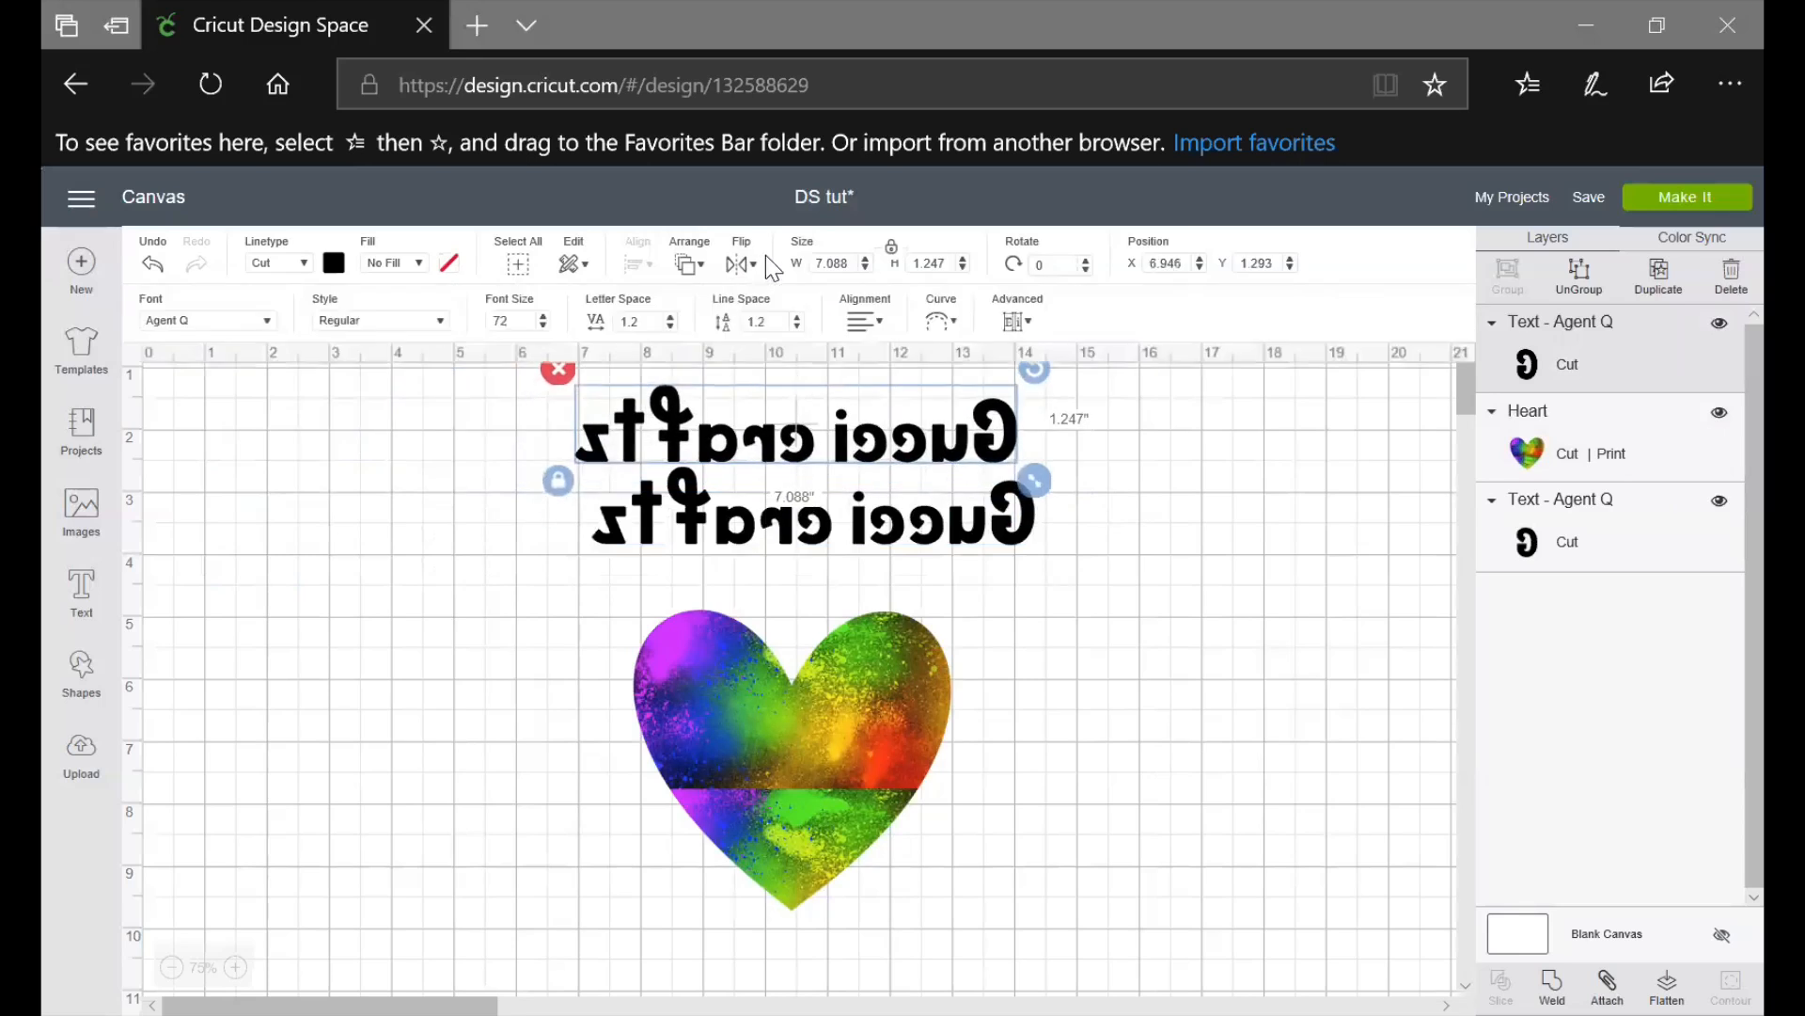
pyautogui.click(731, 265)
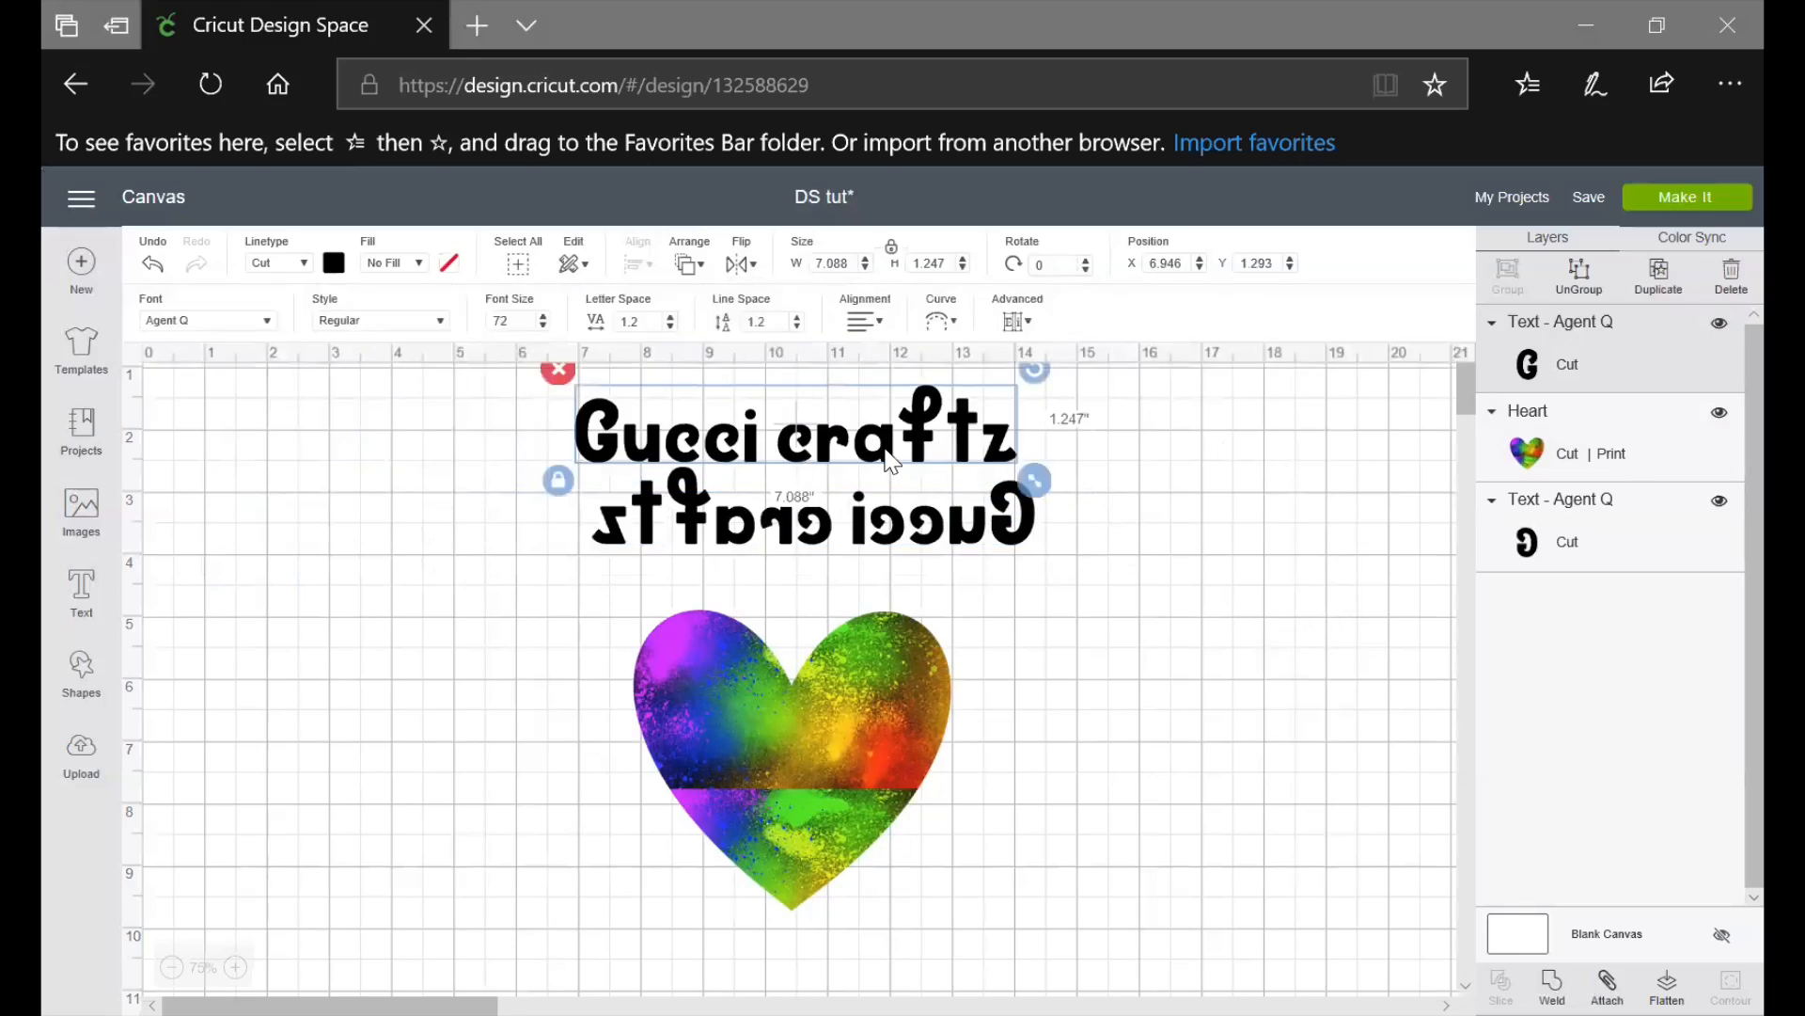
# Reposition the readable text to about X 7.483, the mirrored text to about X 7.446, Y 2.756, and the heart to about X 8.895, Y 5.338
pyautogui.moveTo(901, 450); pyautogui.dragTo(925, 459)
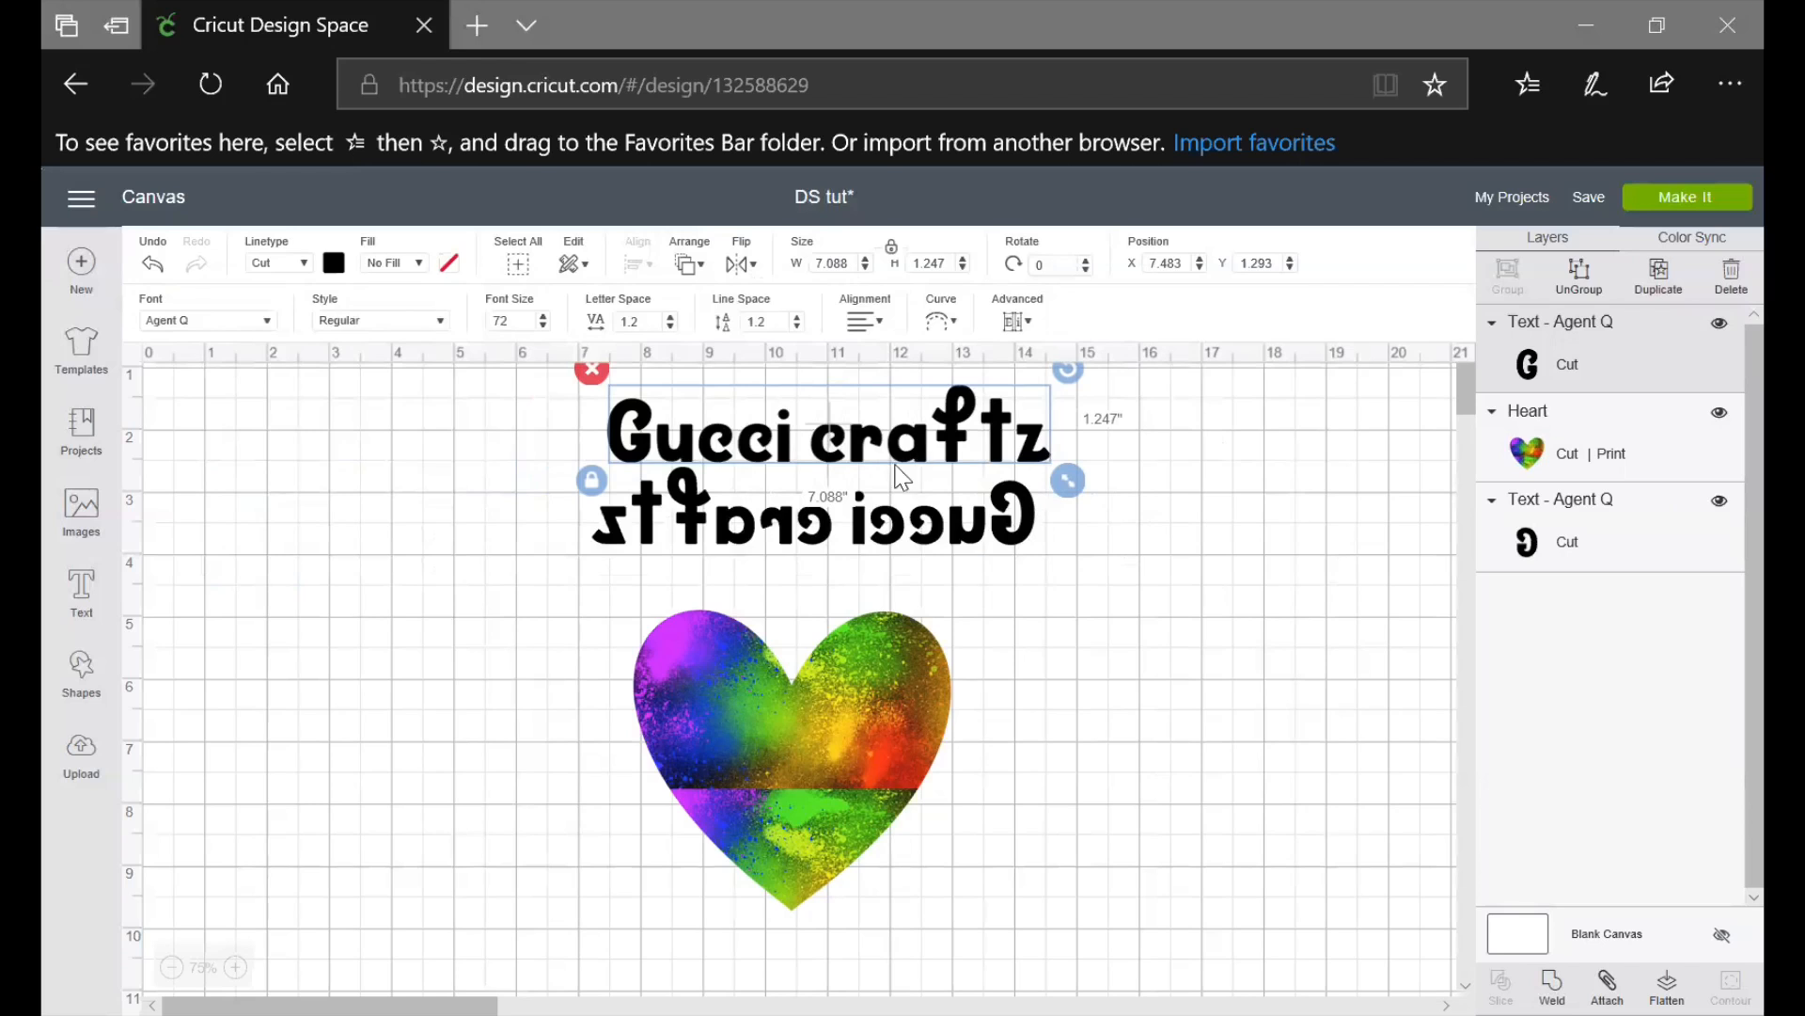
pyautogui.moveTo(808, 527); pyautogui.dragTo(823, 546)
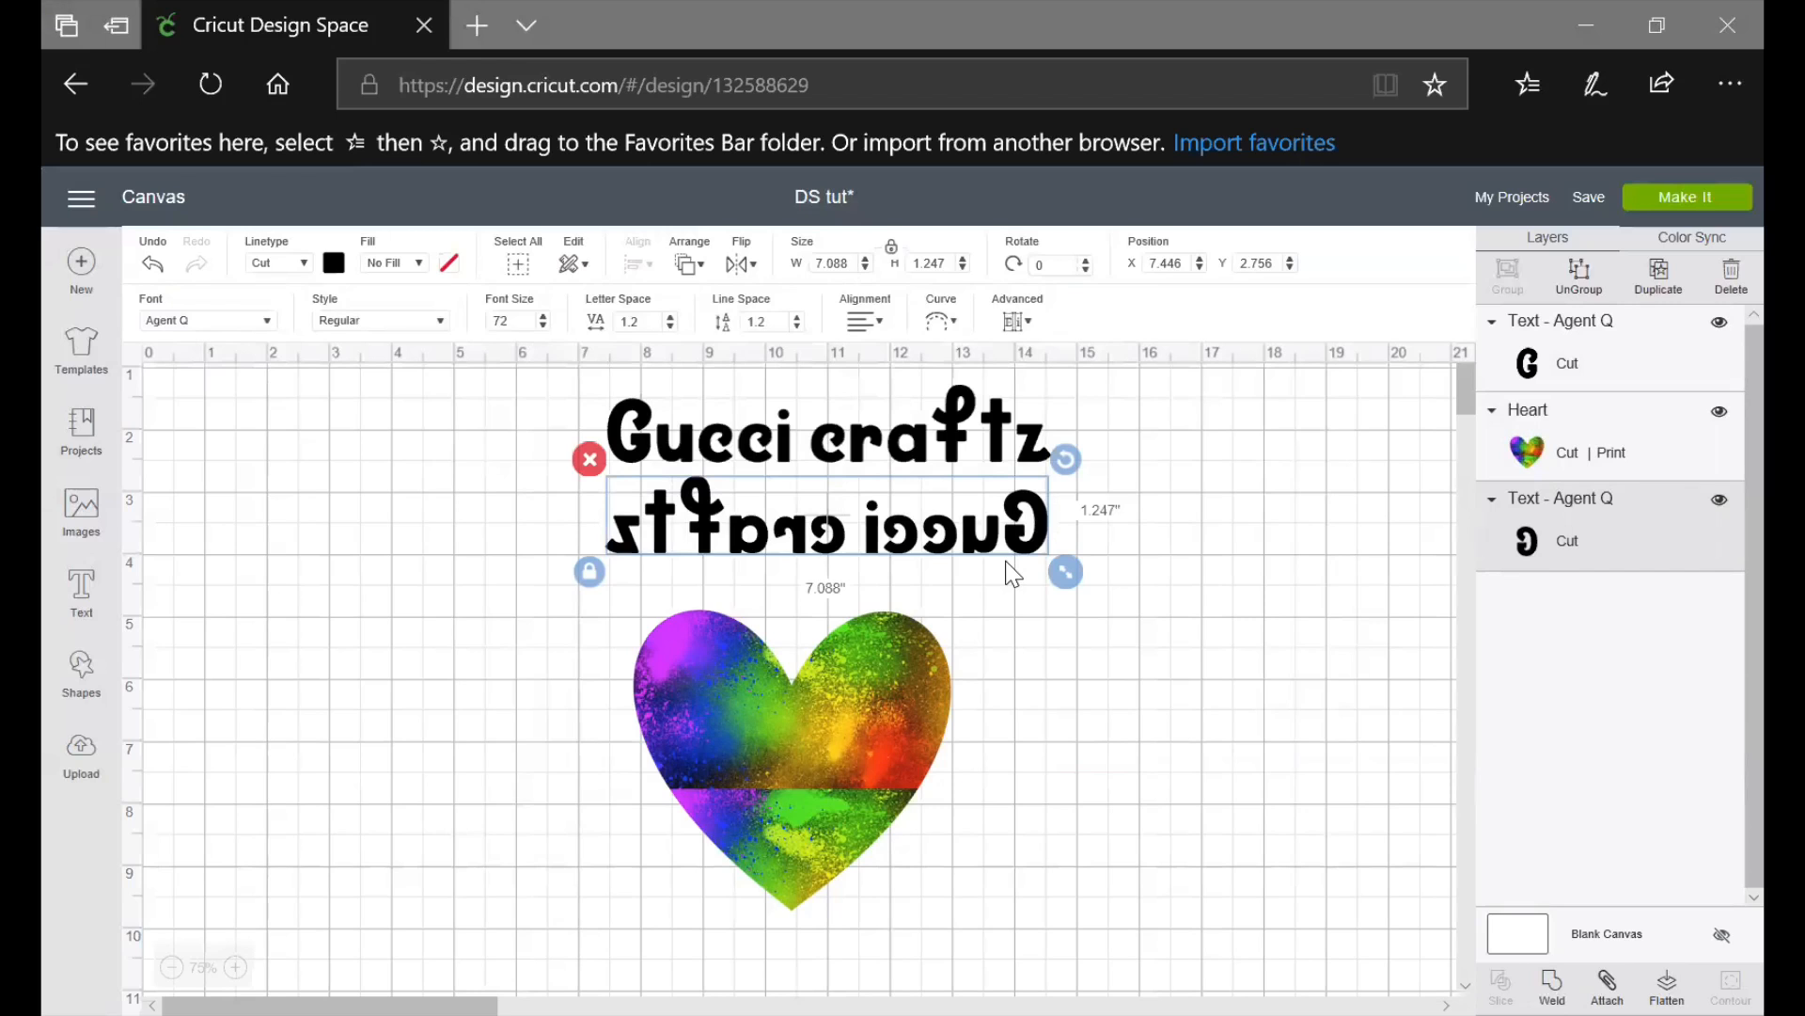
pyautogui.moveTo(789, 799); pyautogui.dragTo(854, 828)
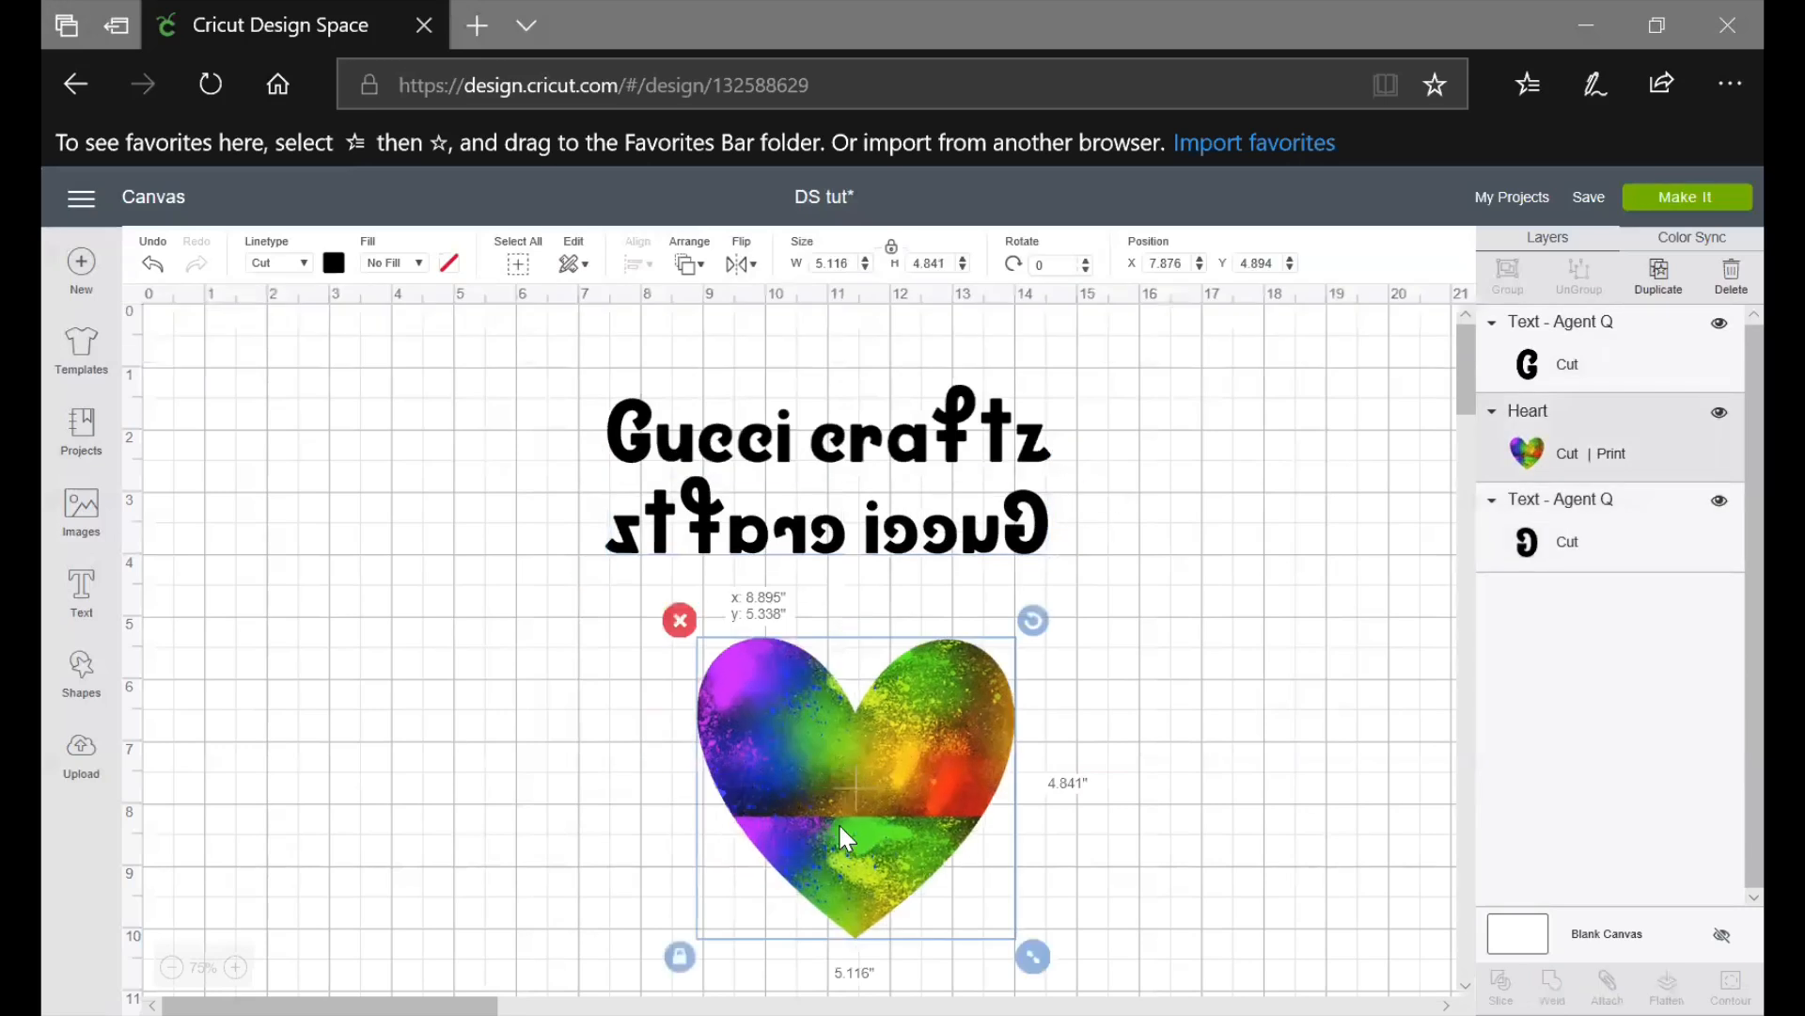
# Insert the uploaded portrait photo onto the canvas and place it at about X 3.389, Y 3.944
pyautogui.click(82, 756)
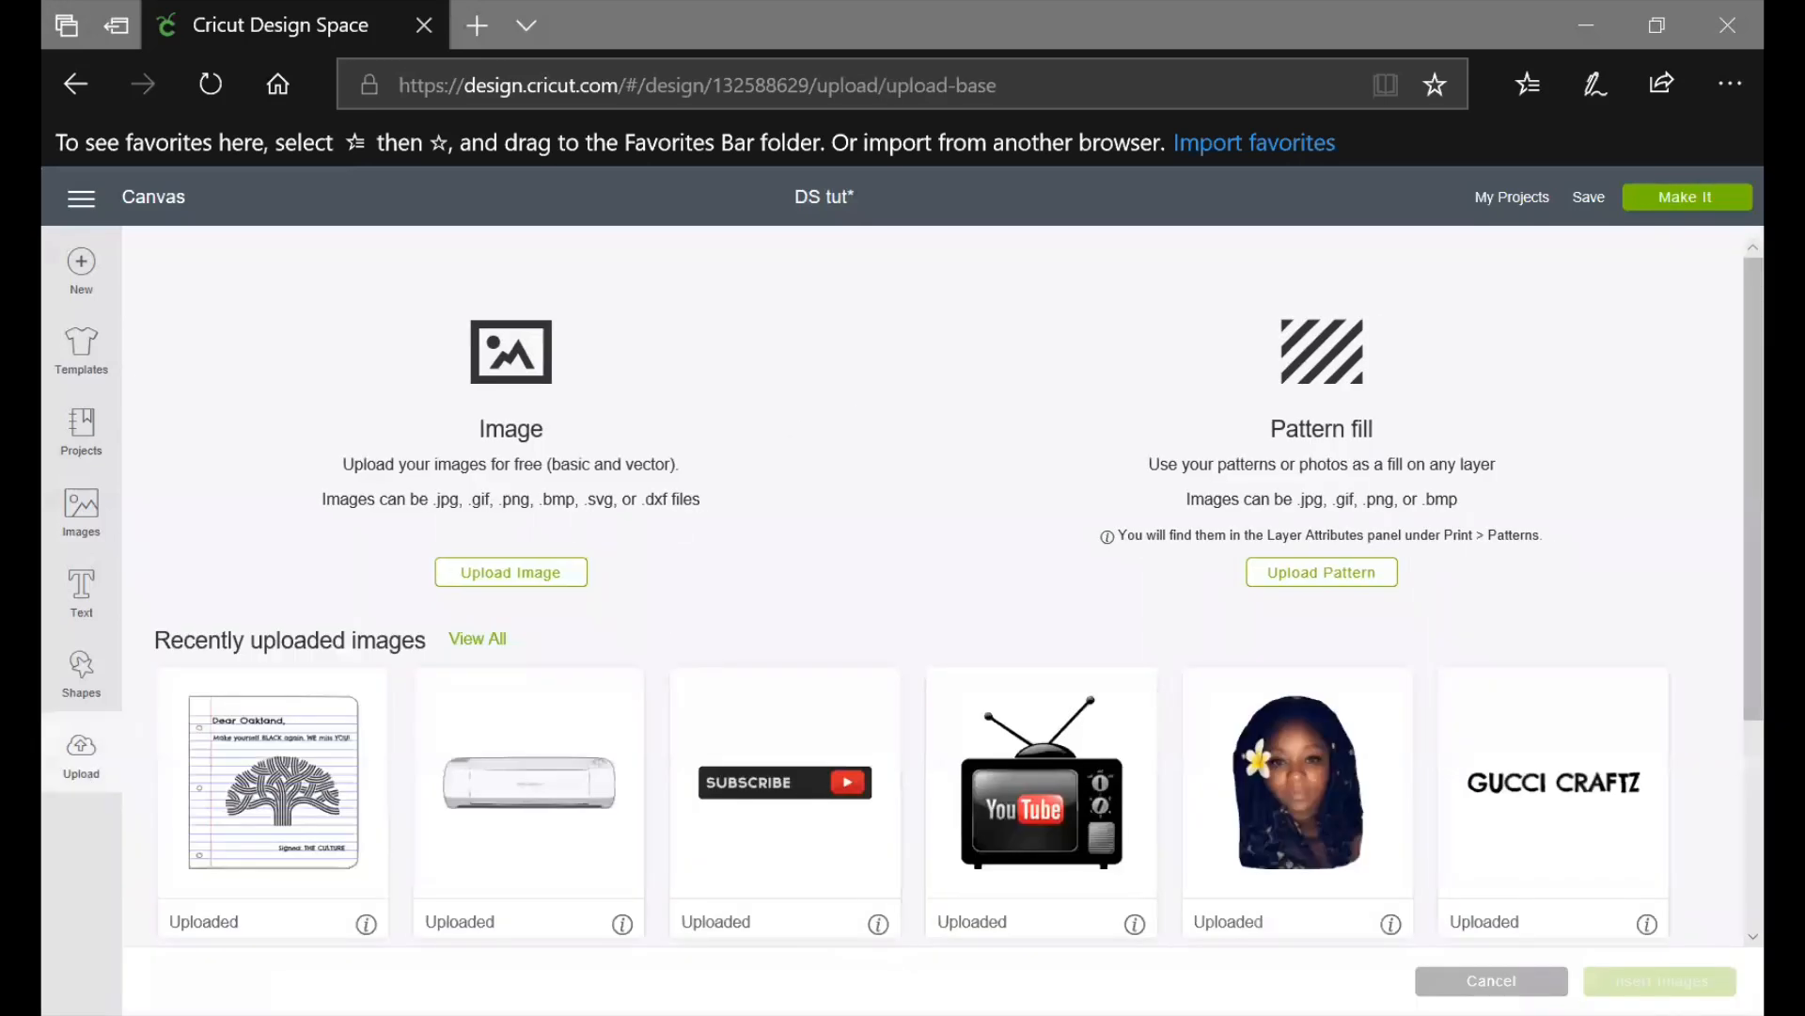
pyautogui.click(1309, 786)
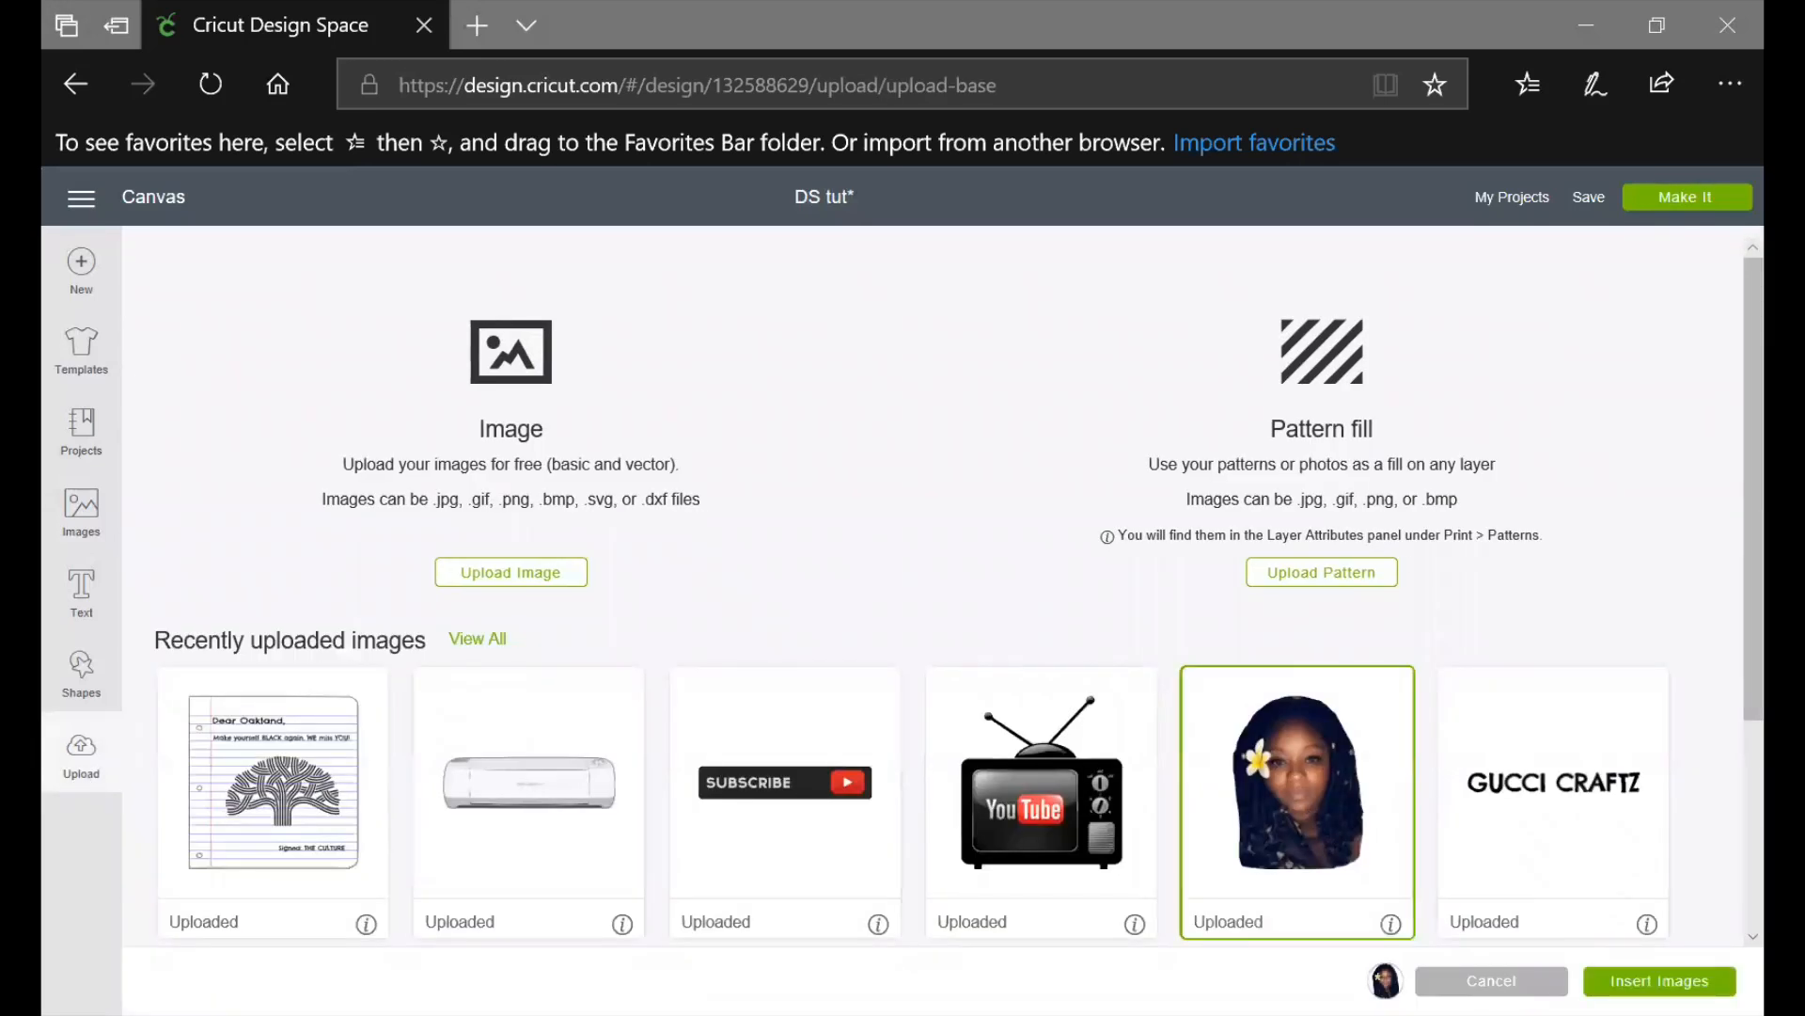
pyautogui.click(1660, 981)
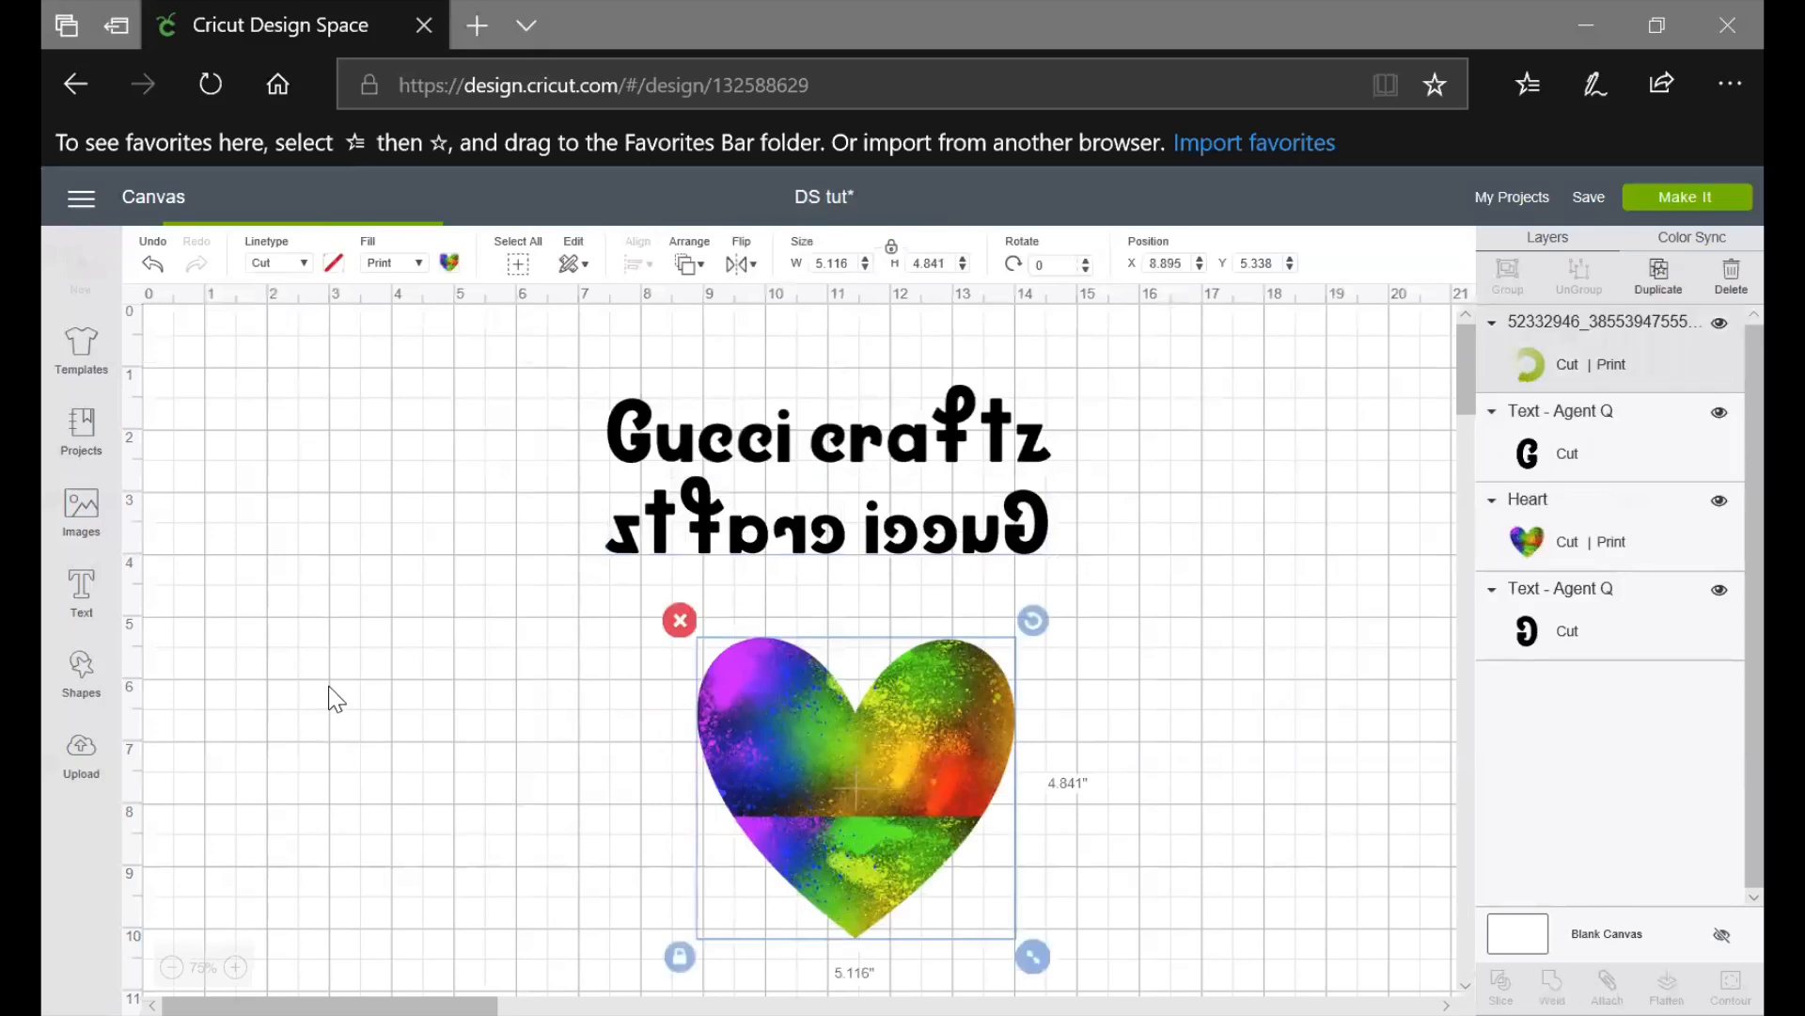
pyautogui.moveTo(335, 561); pyautogui.dragTo(574, 718)
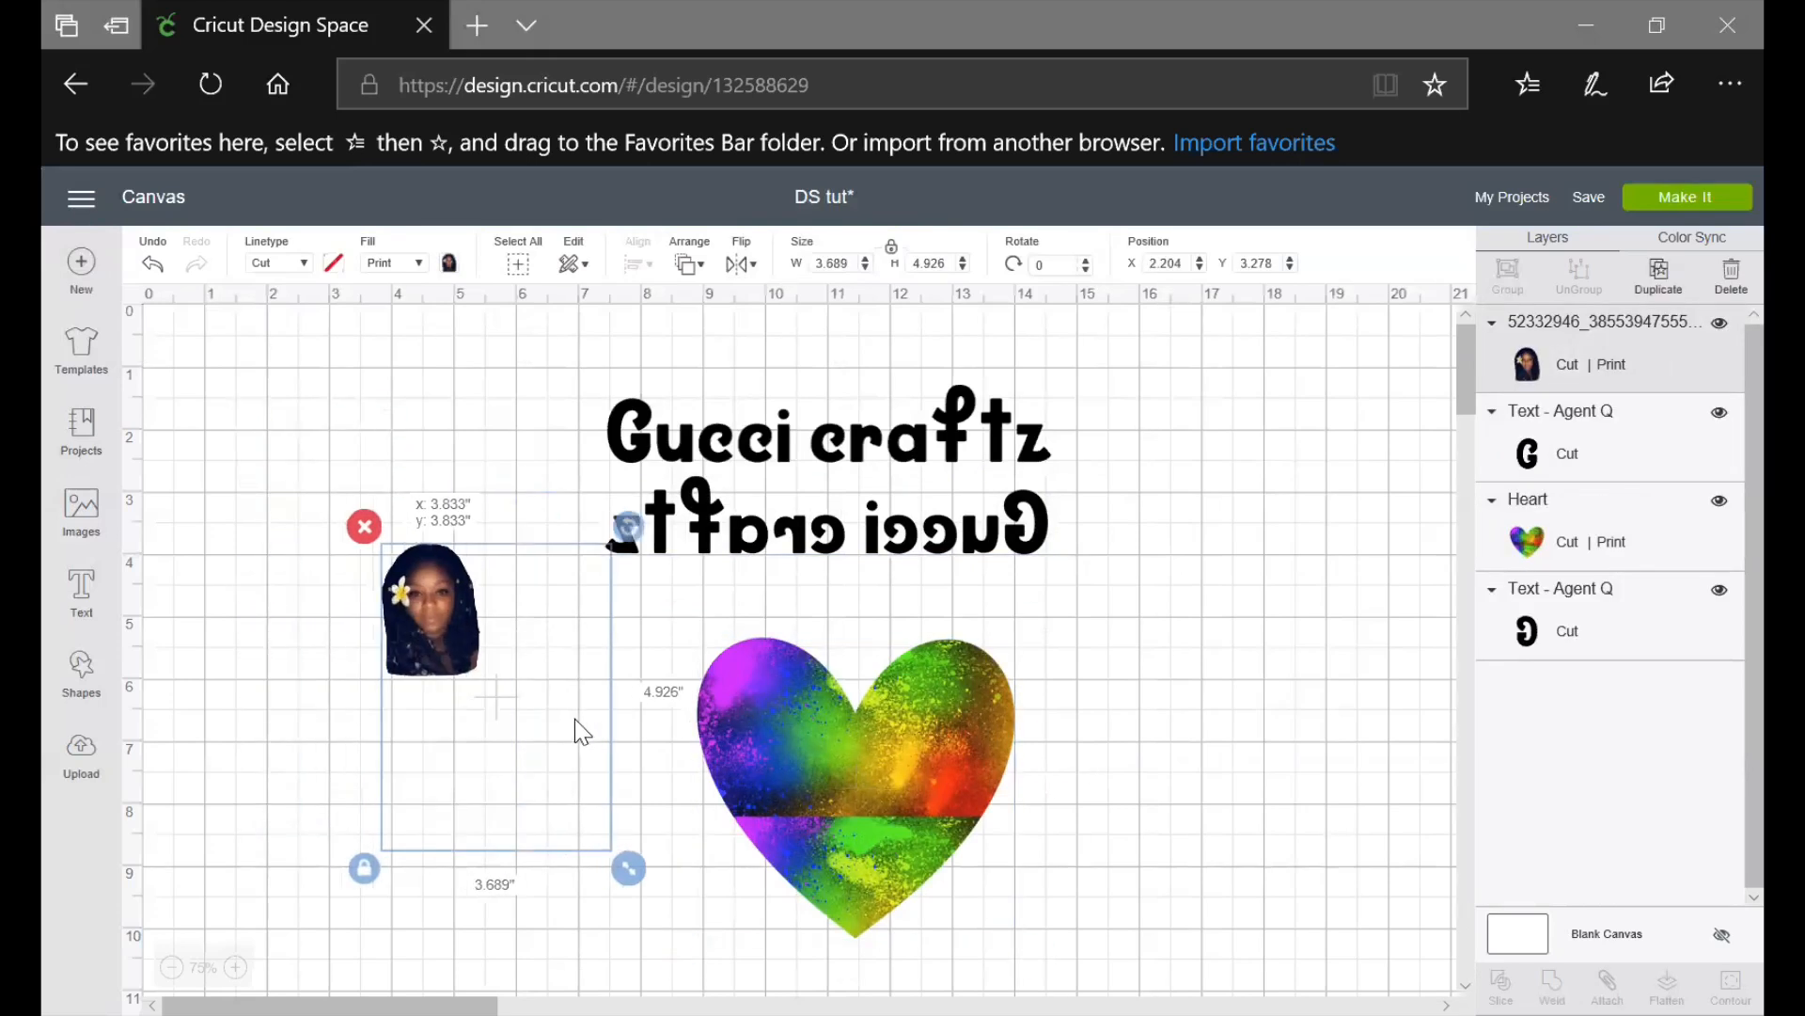
# Move the rainbow heart away from the portrait to about X 13.469, Y 5.468
pyautogui.moveTo(876, 763); pyautogui.dragTo(1162, 773)
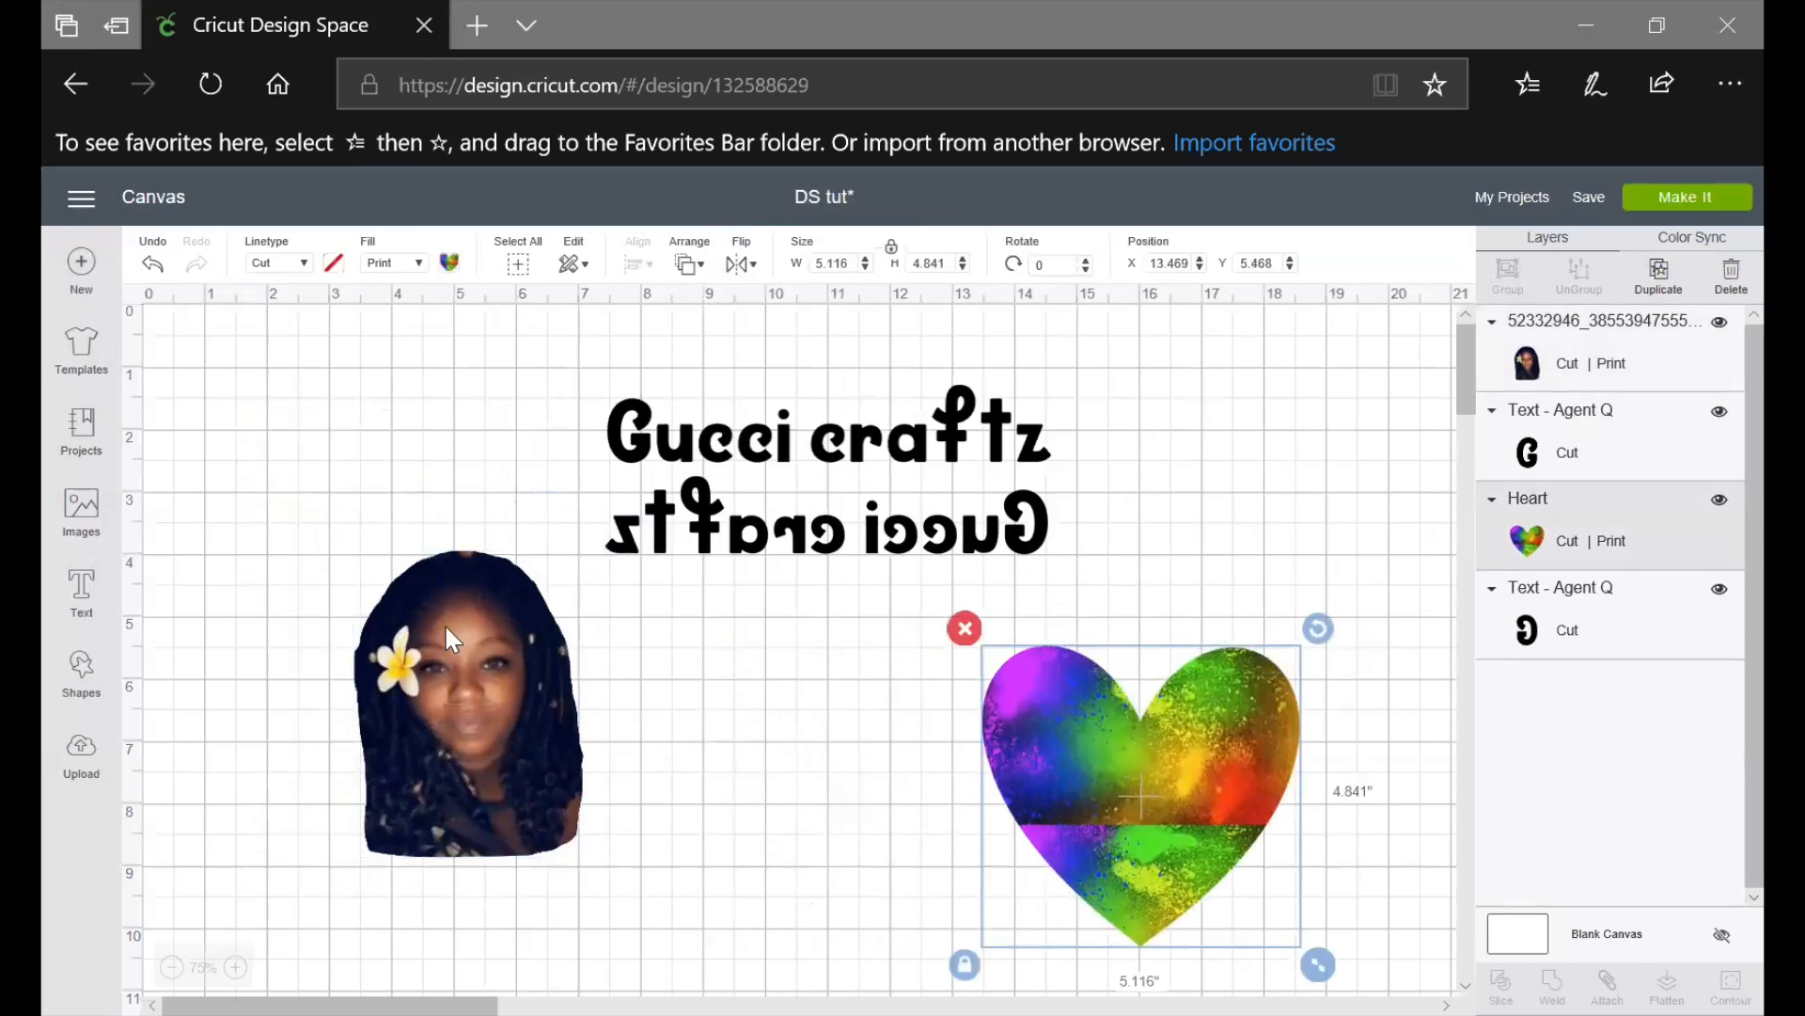
pyautogui.click(732, 275)
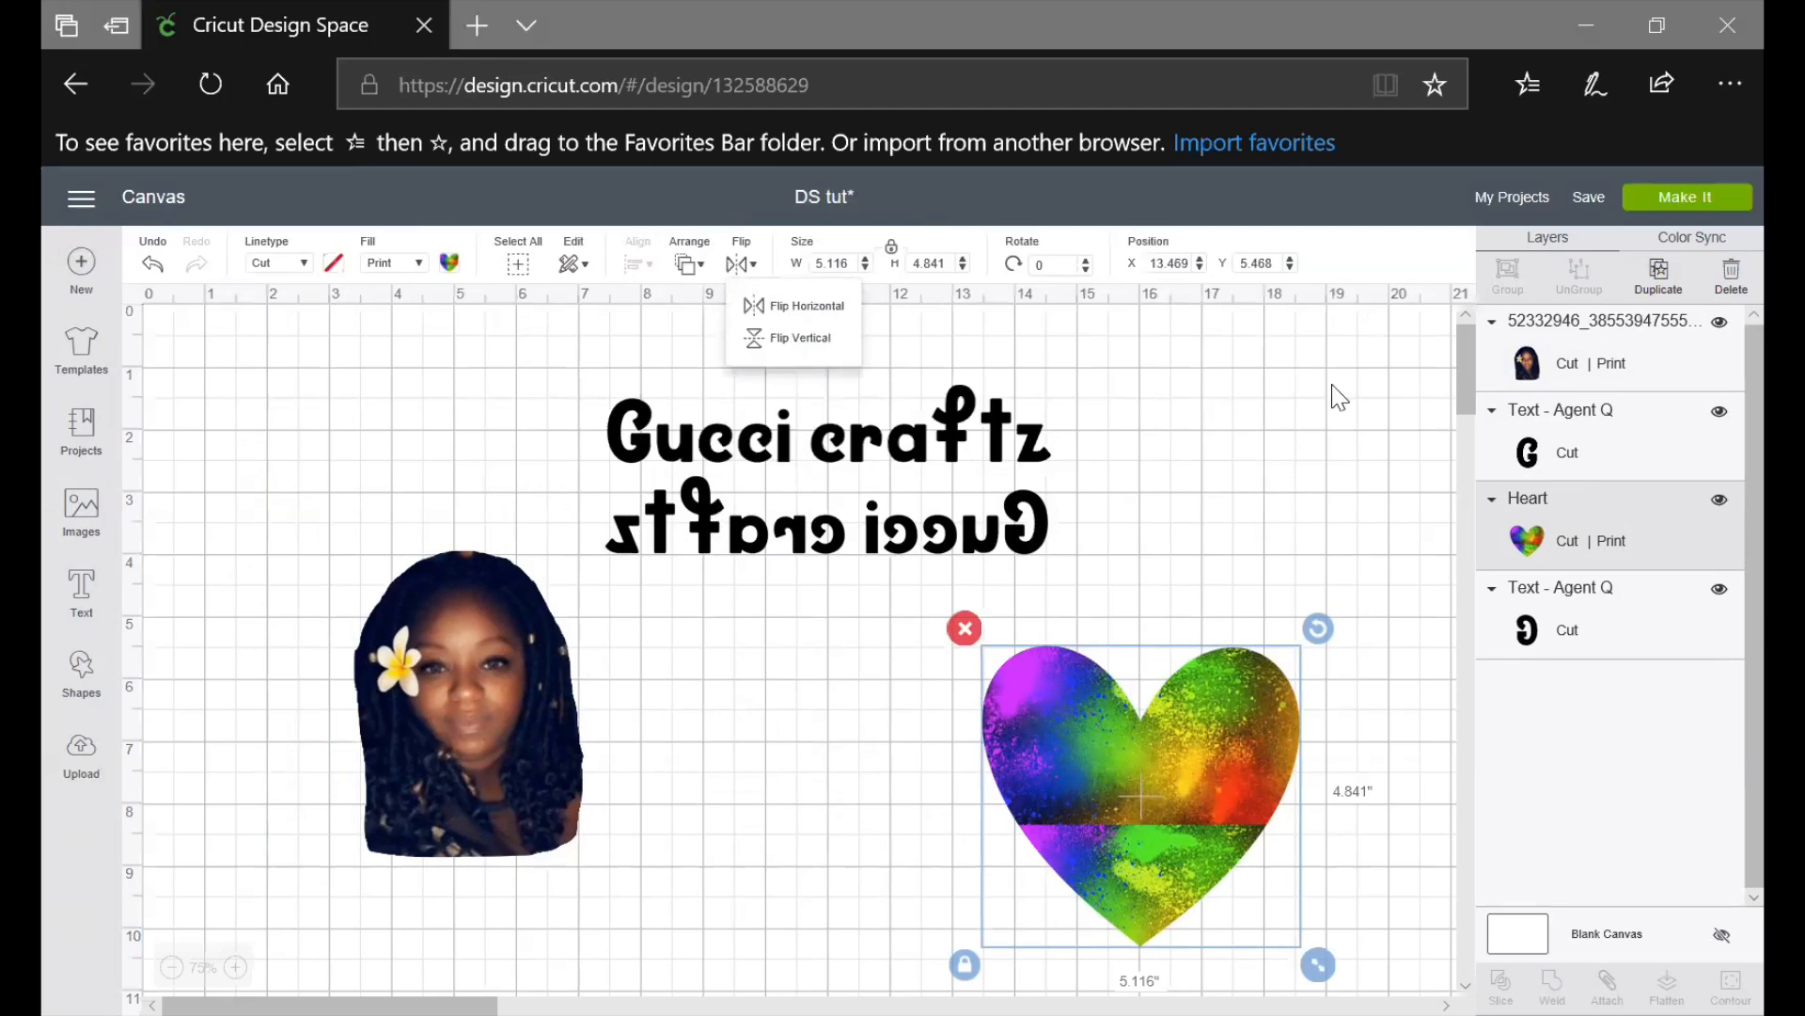
pyautogui.click(1382, 366)
# Duplicate the portrait, place the copy beside it at about X 7.87, Y 4.611, and flip the copy horizontally
pyautogui.click(418, 684)
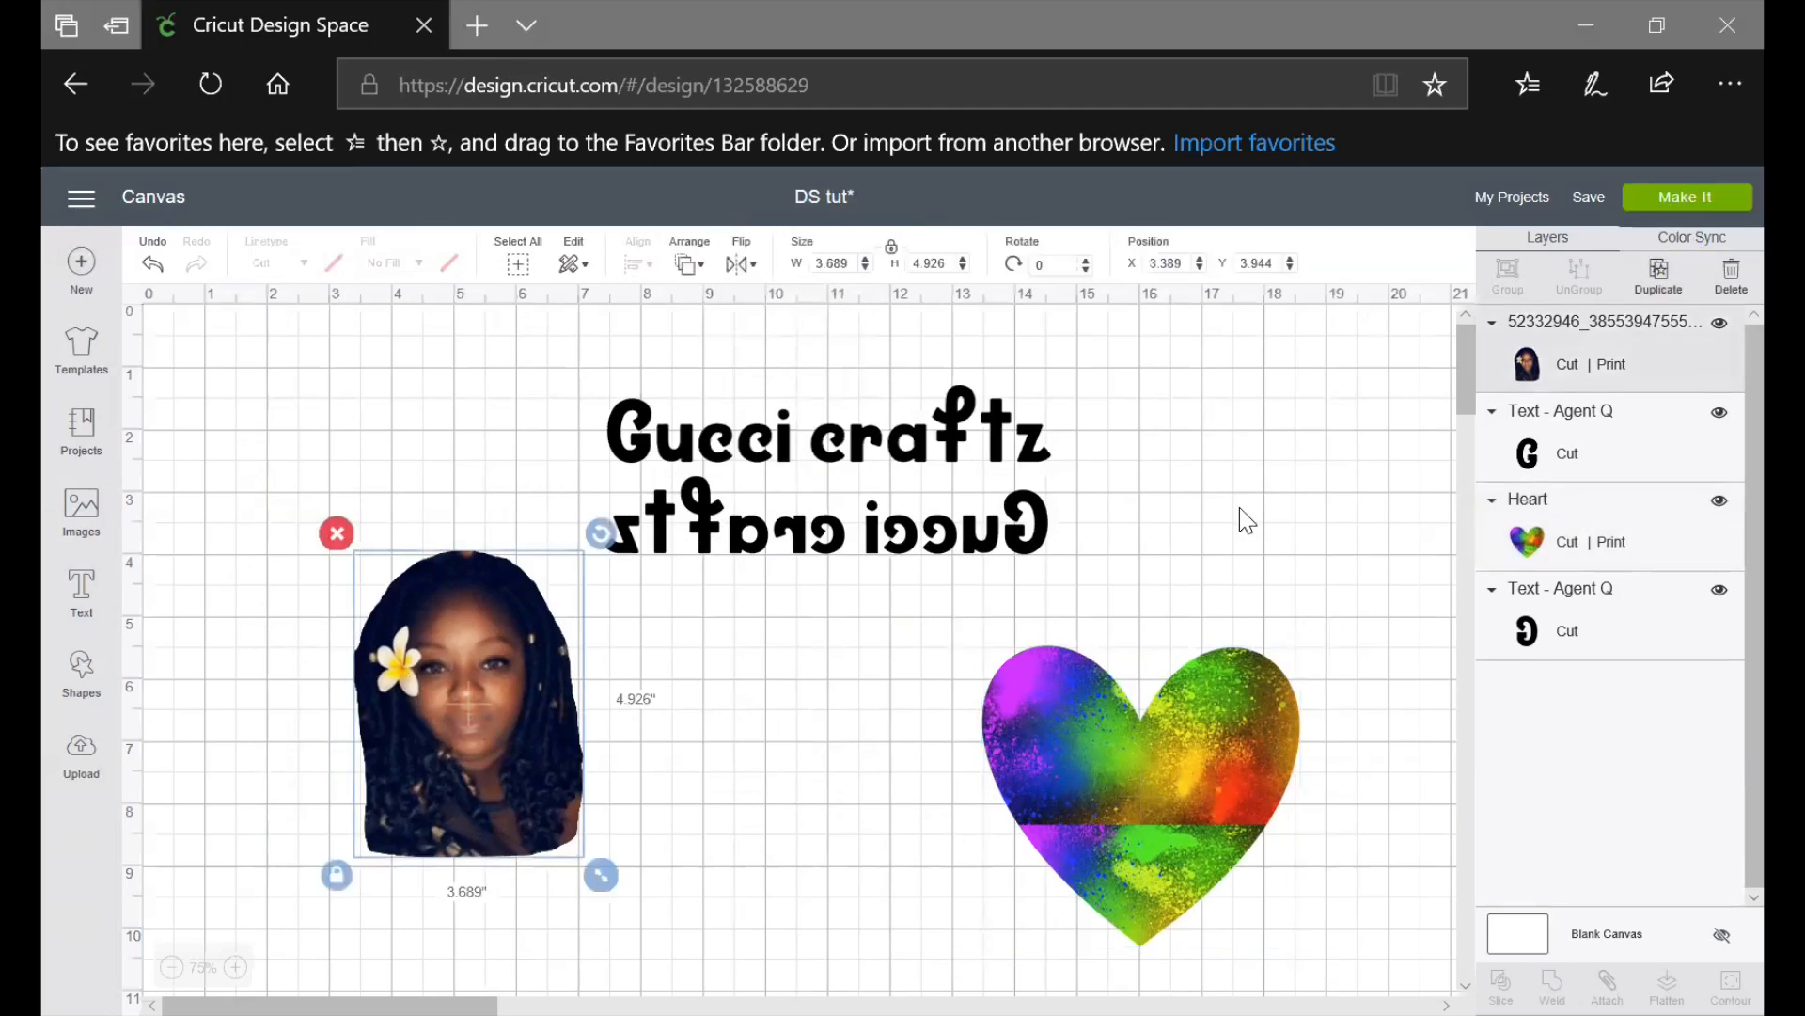
pyautogui.click(1659, 274)
pyautogui.moveTo(524, 745); pyautogui.dragTo(758, 779)
pyautogui.click(741, 264)
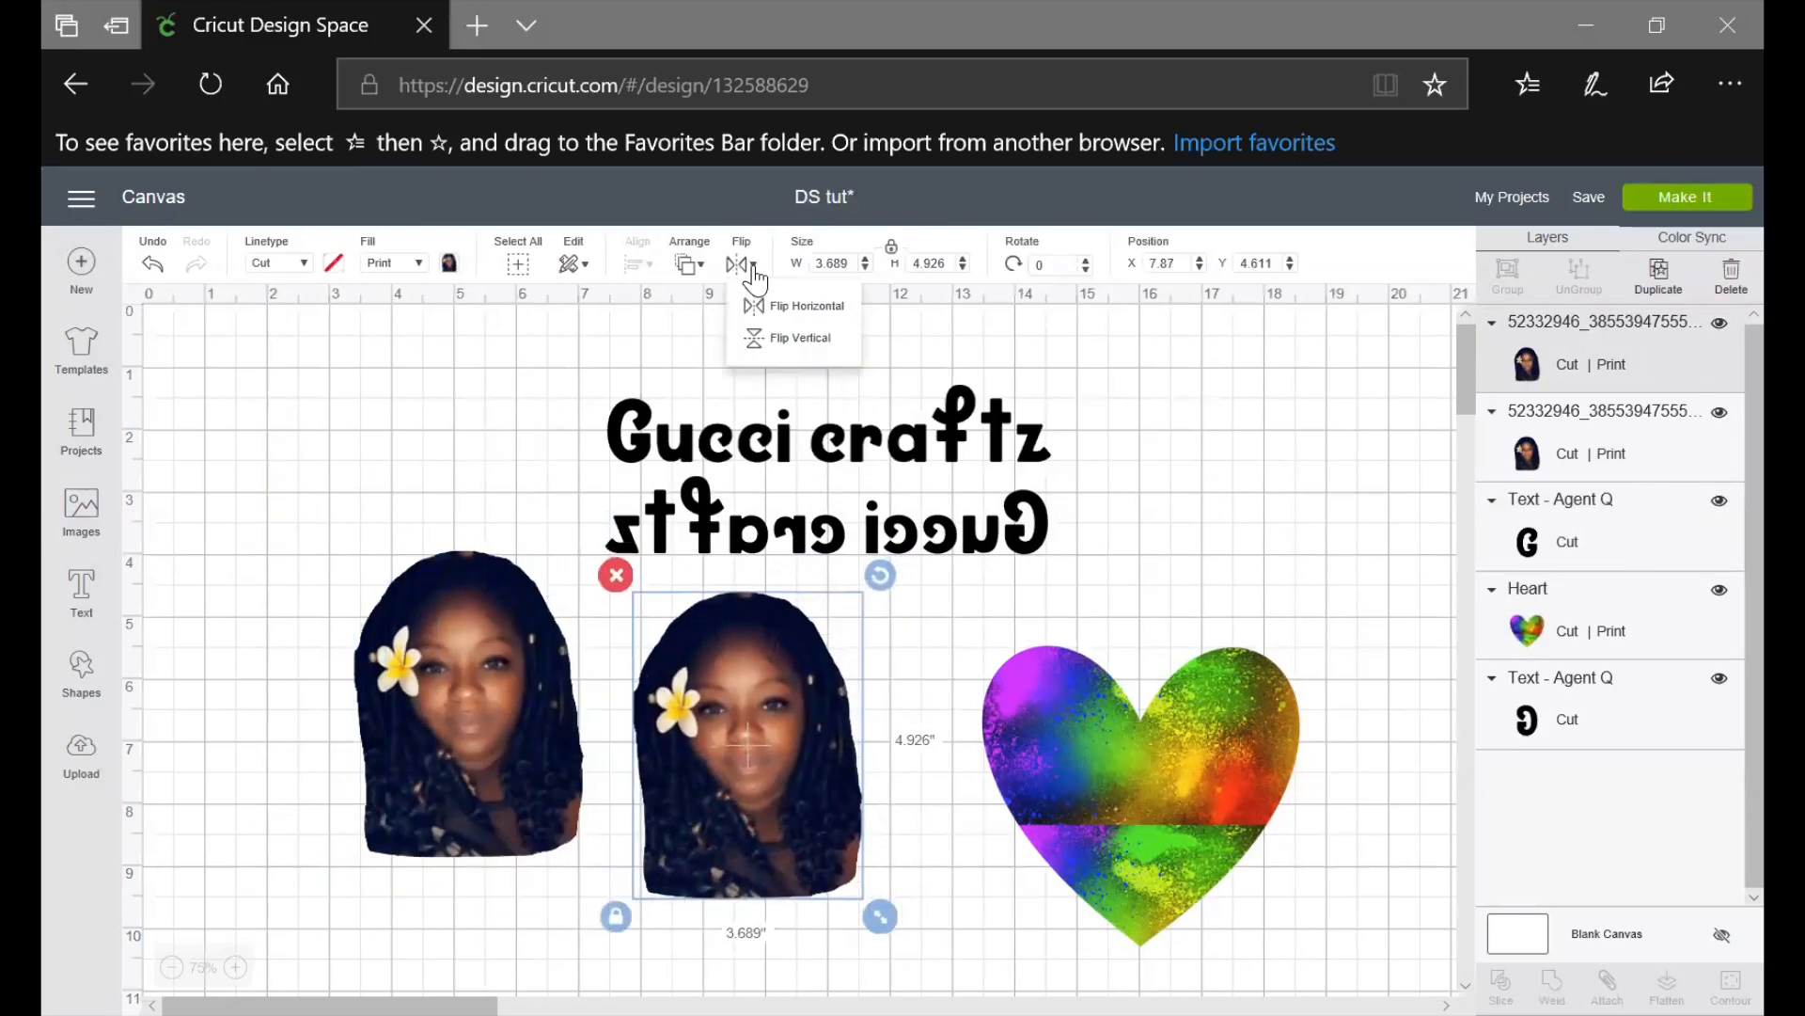
pyautogui.click(789, 306)
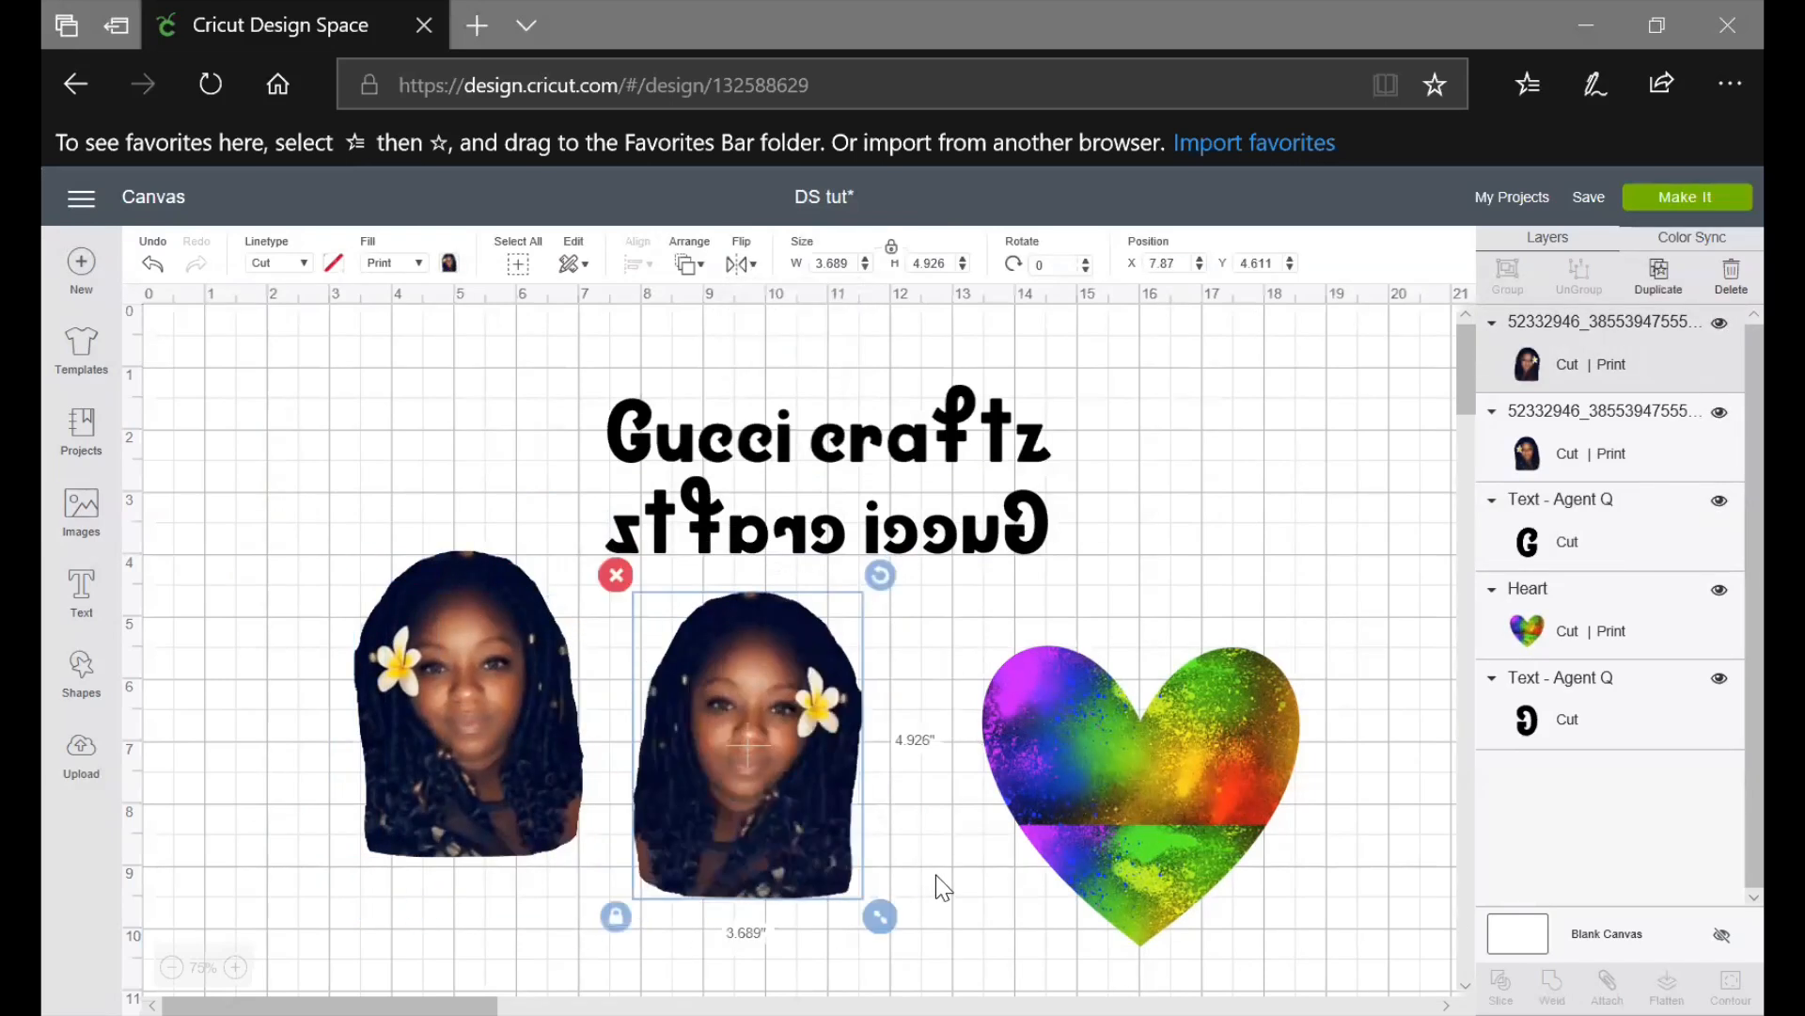
# Move the original portrait to about X 3.667, Y 4.537, and flip the mirrored copy vertically
pyautogui.moveTo(521, 769); pyautogui.dragTo(538, 809)
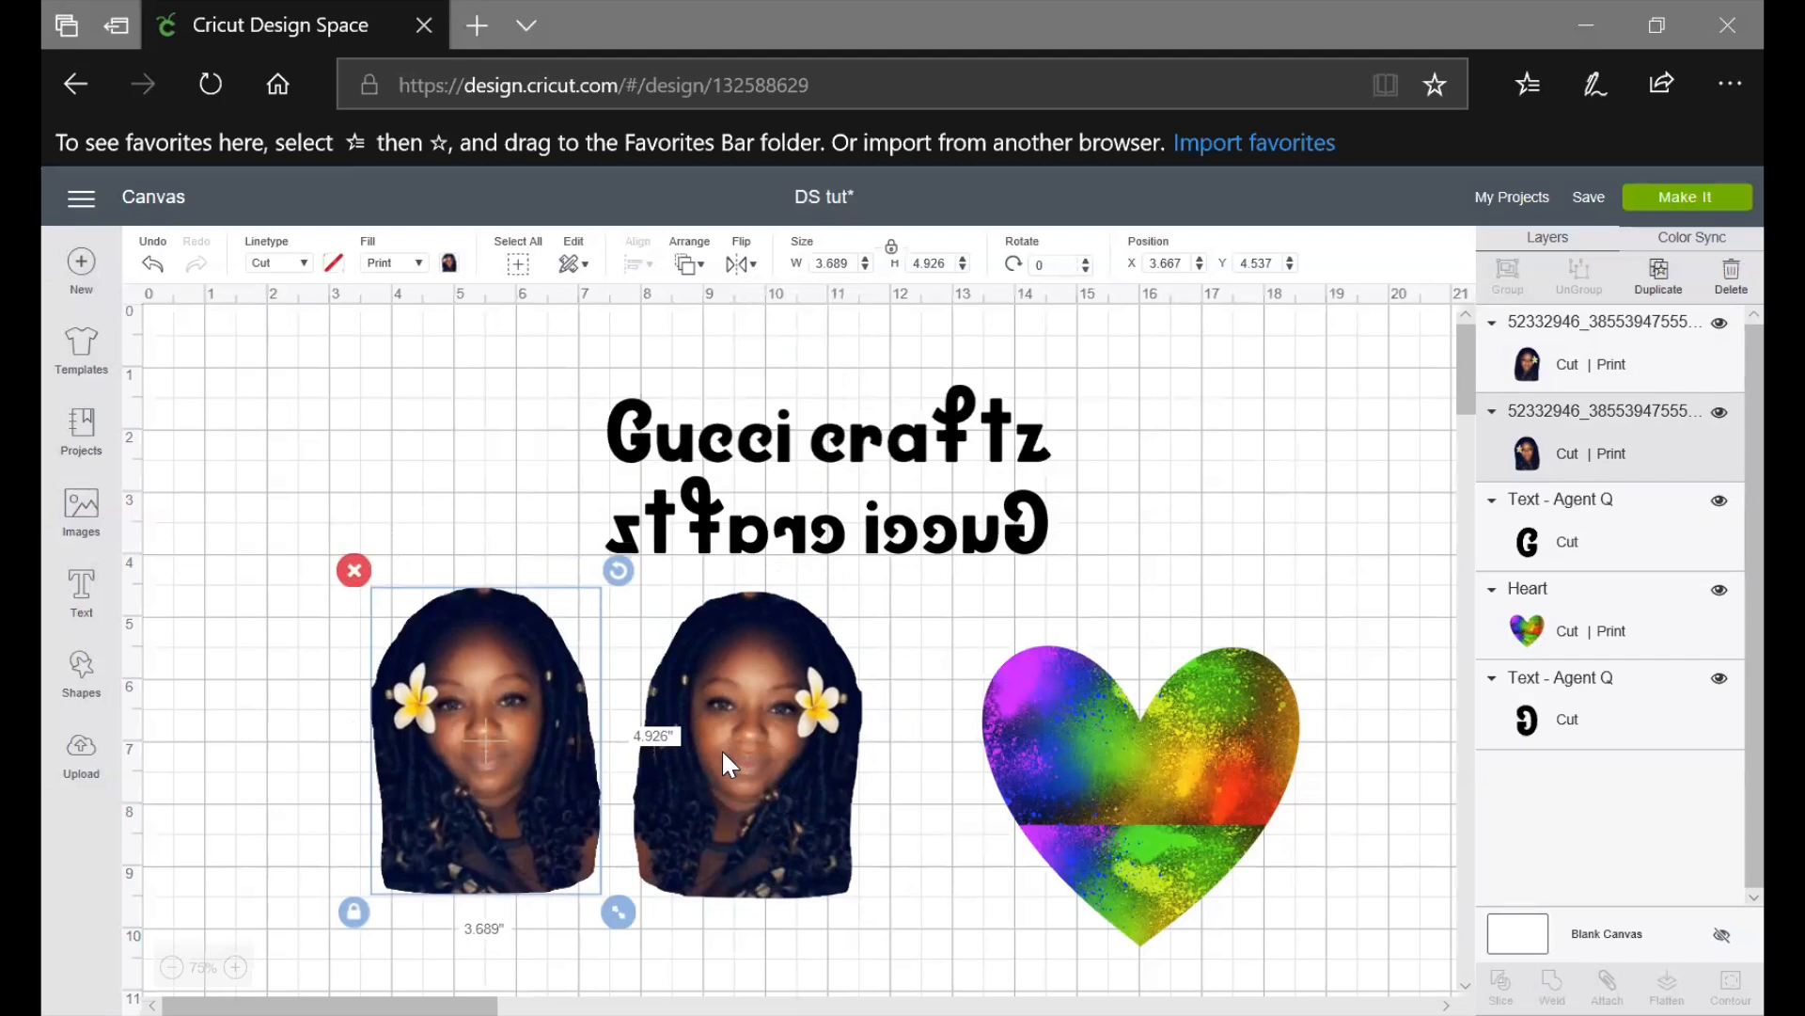
pyautogui.click(804, 755)
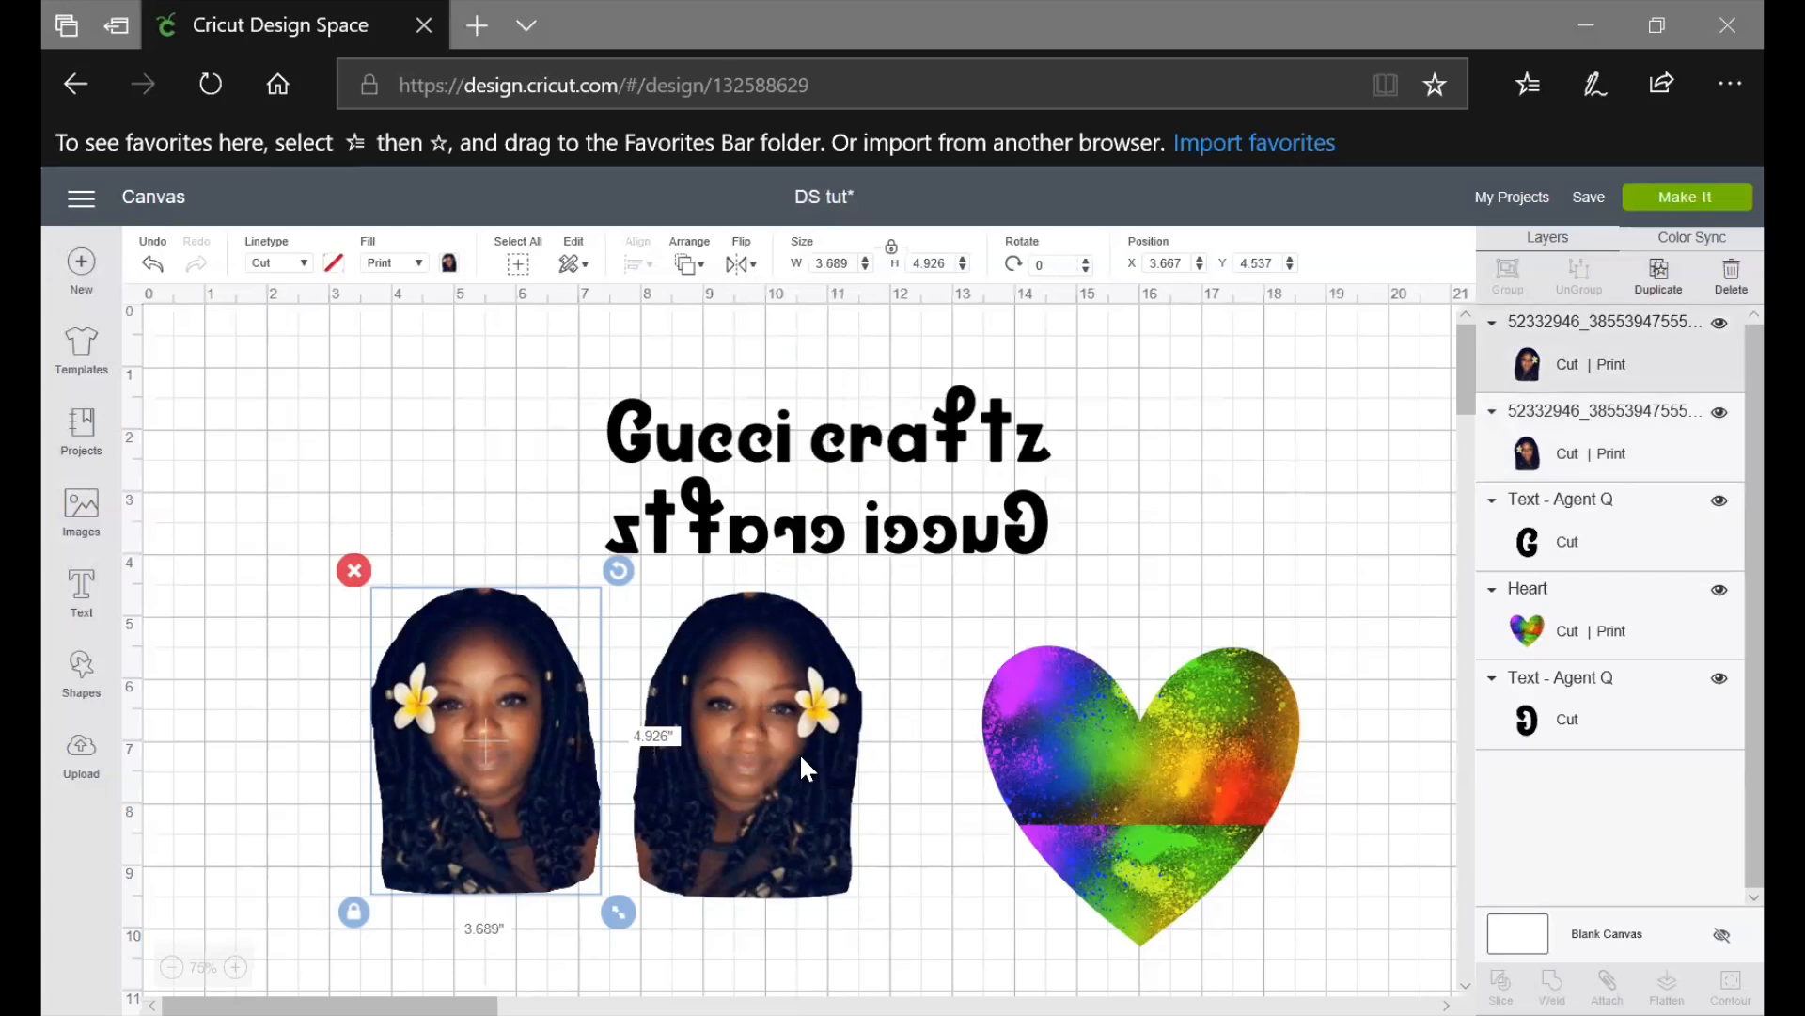
pyautogui.click(740, 264)
pyautogui.click(773, 338)
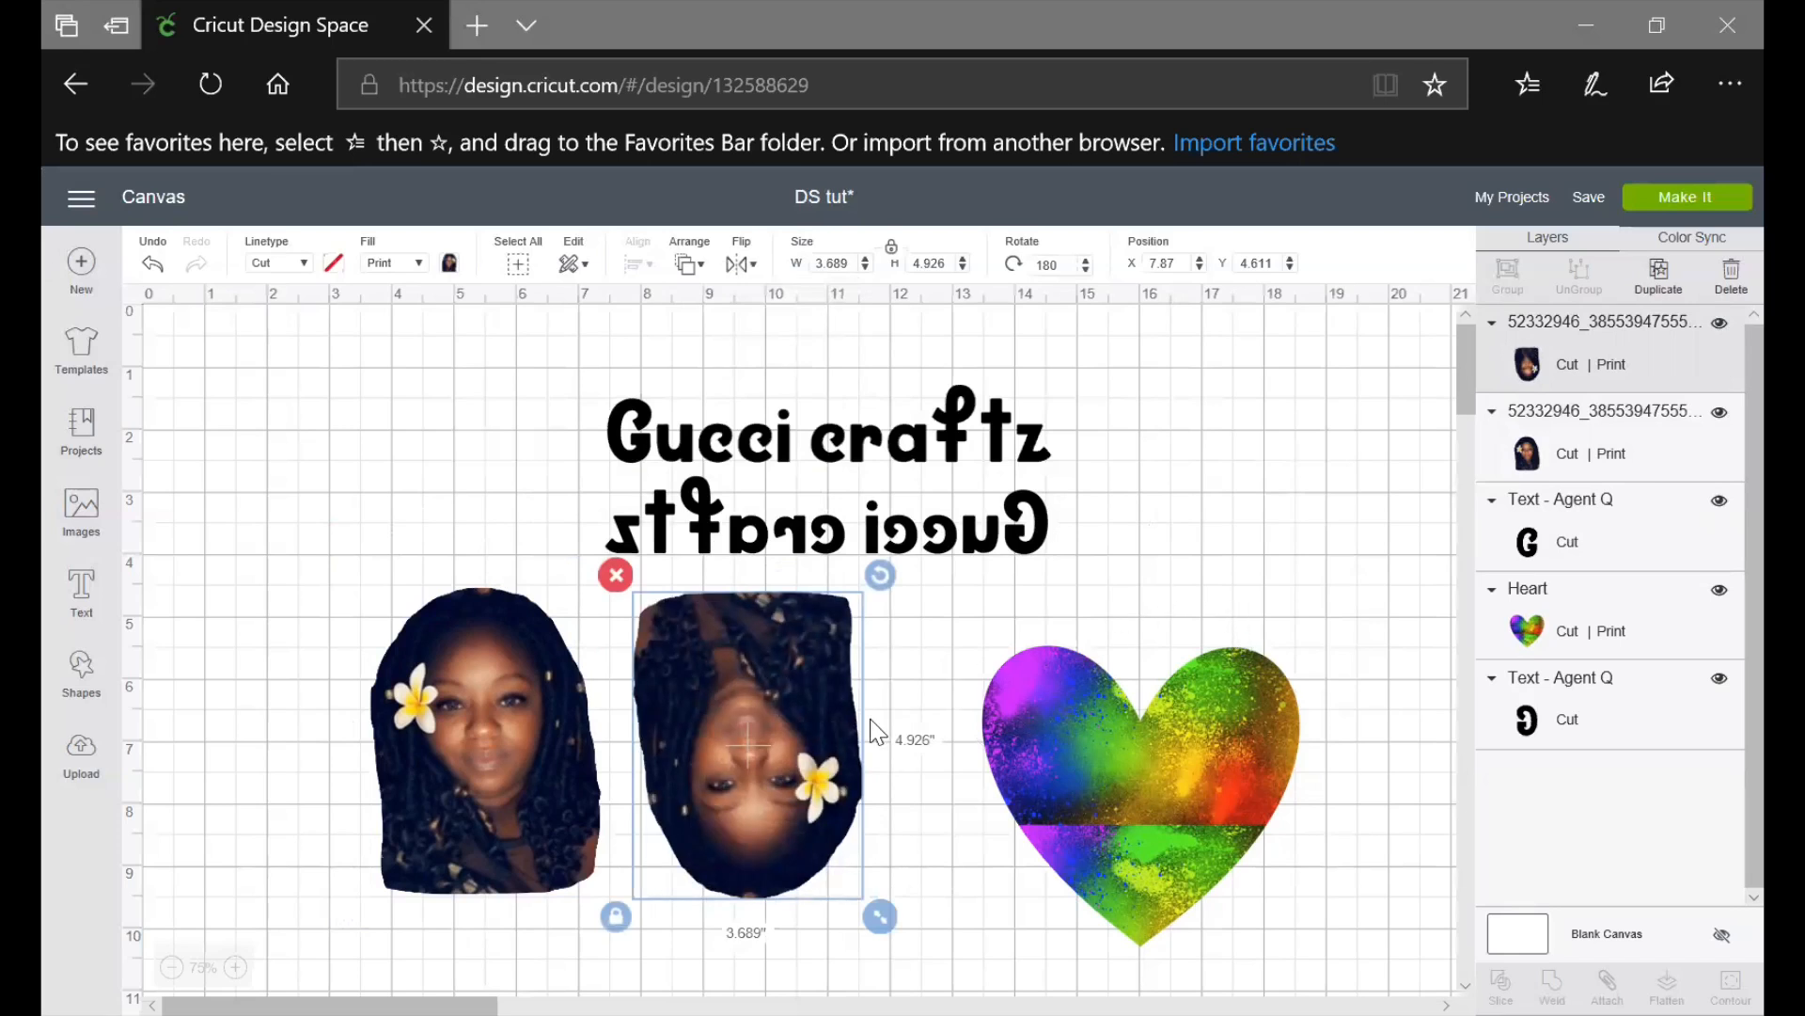
# Stack the portraits, with the upside-down copy at about X 6.778, Y 9.278 and the upright one above it at about X 6.648, Y 4.87
pyautogui.moveTo(774, 769); pyautogui.dragTo(760, 925)
pyautogui.scroll(-2, 843, 749)
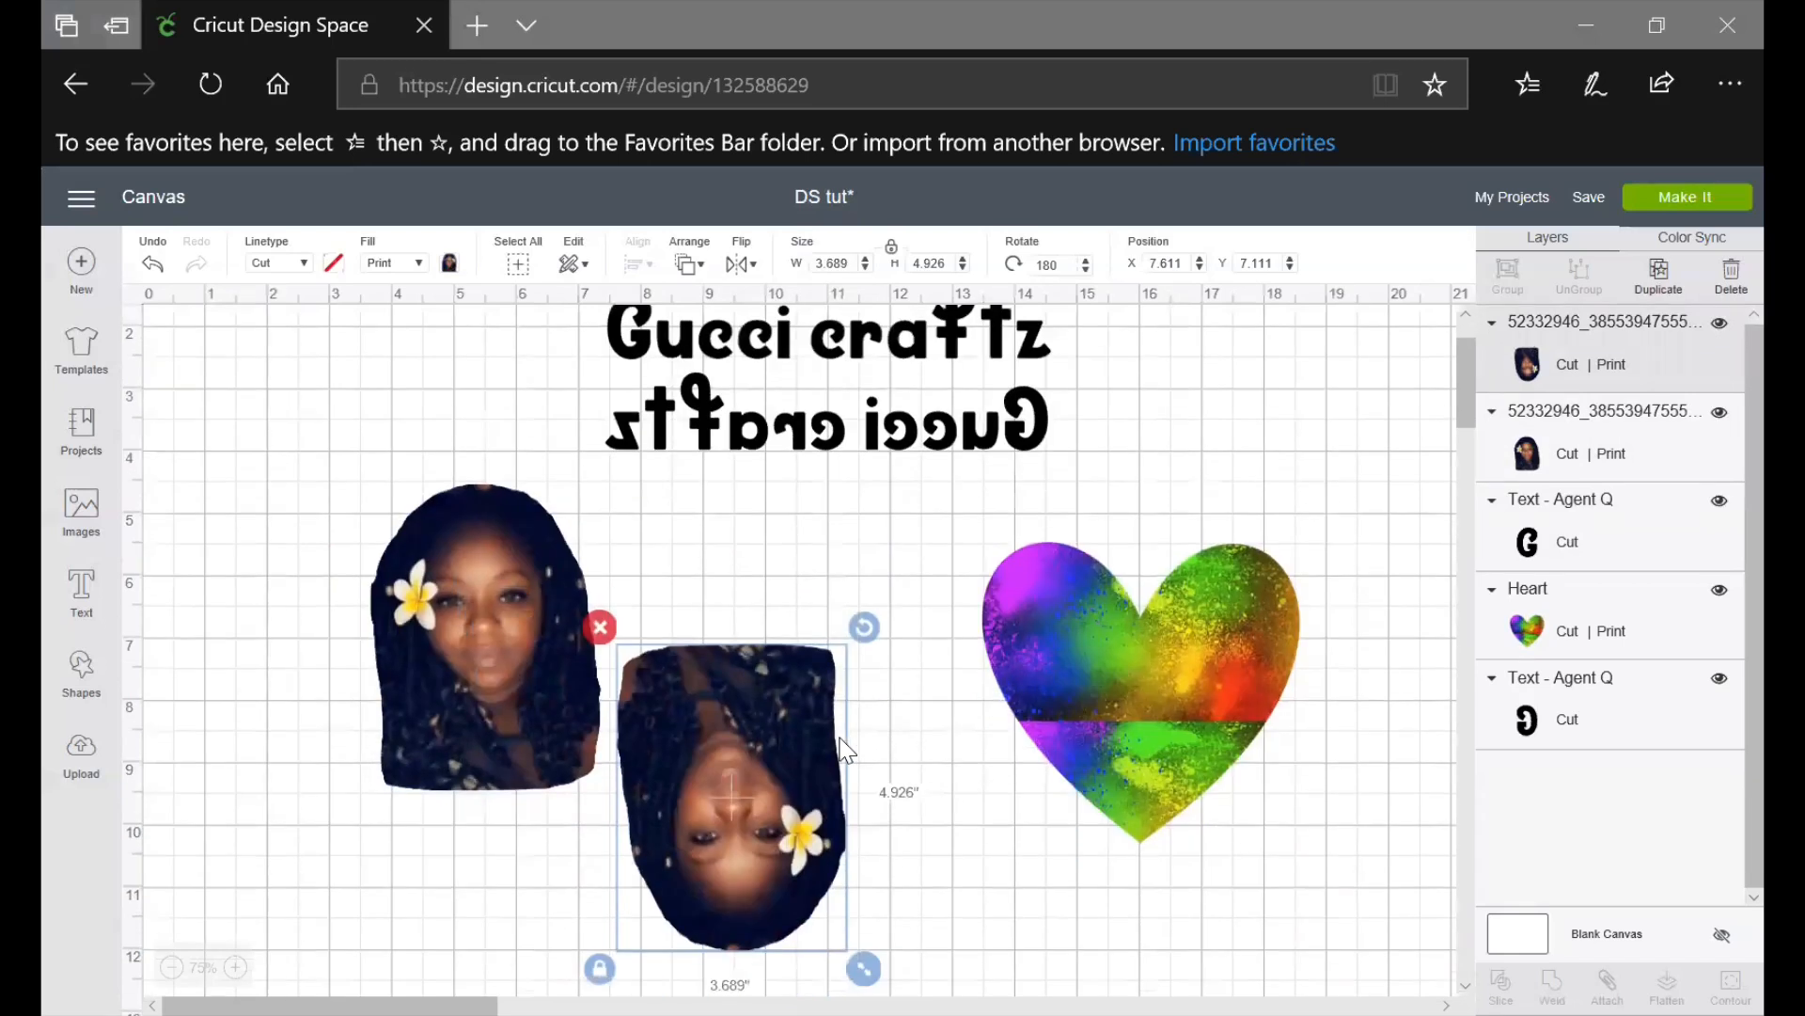
pyautogui.moveTo(811, 737); pyautogui.dragTo(758, 872)
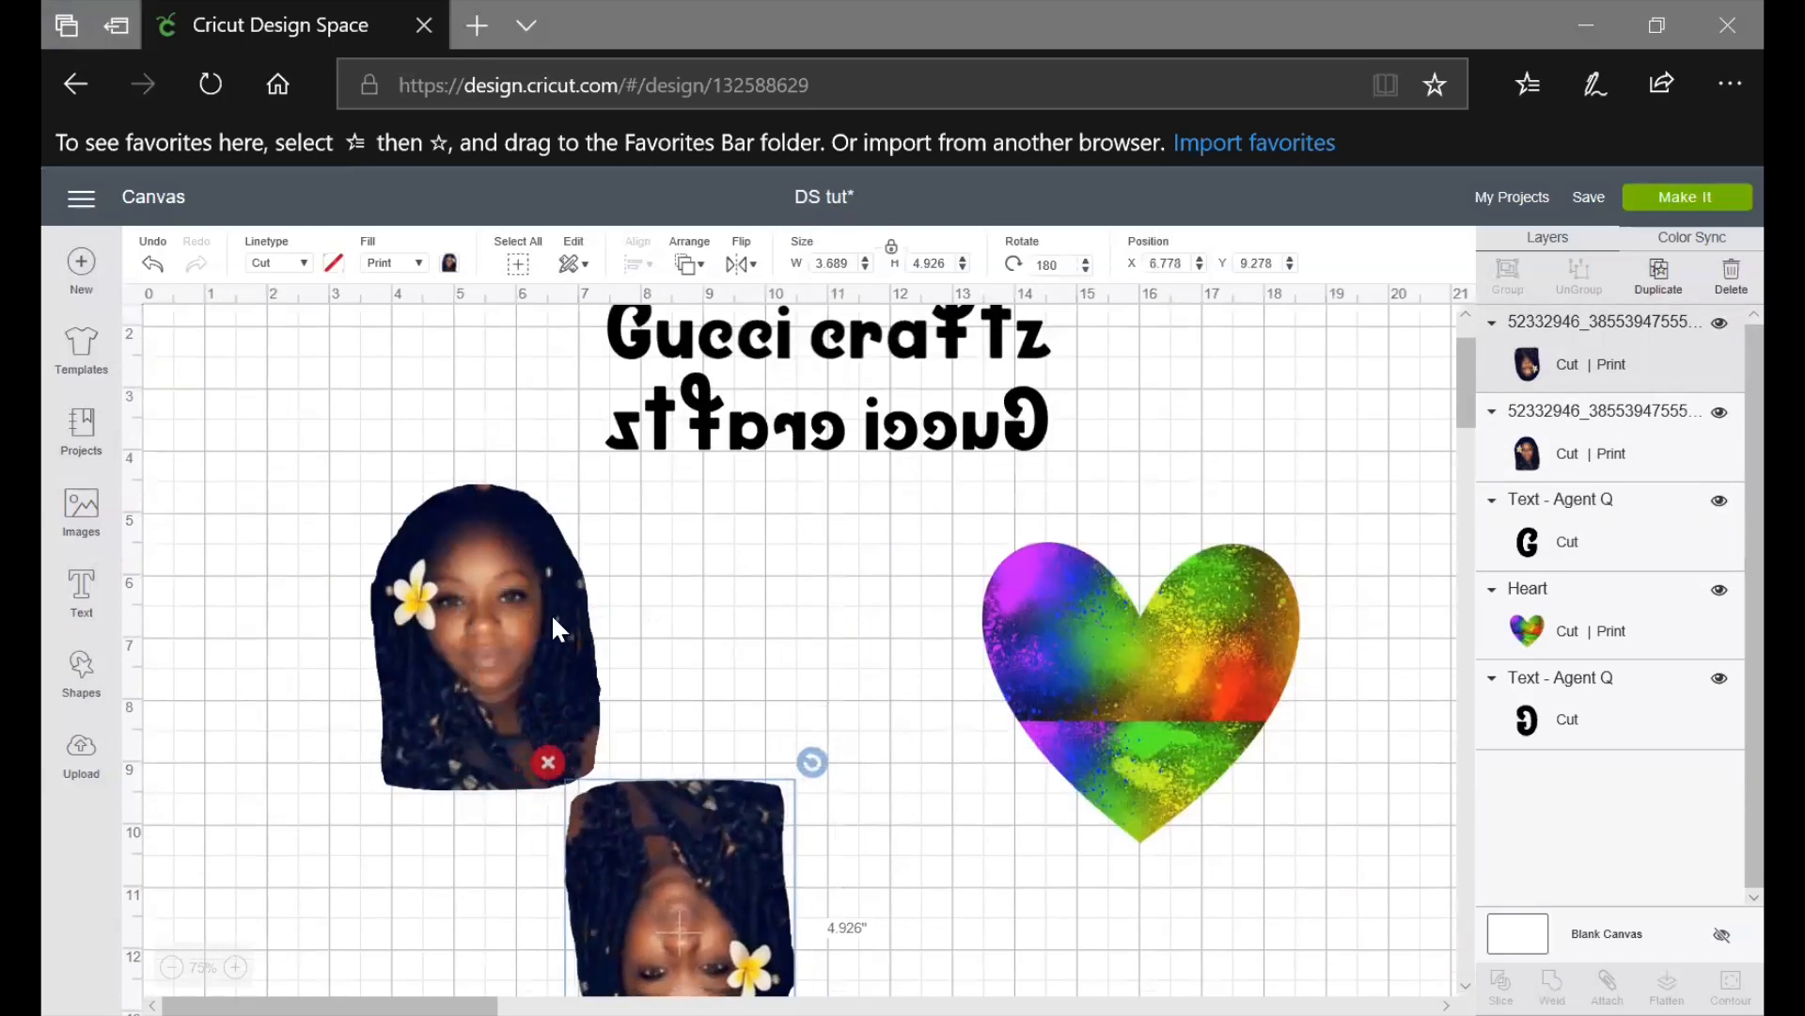
pyautogui.moveTo(553, 619); pyautogui.dragTo(730, 611)
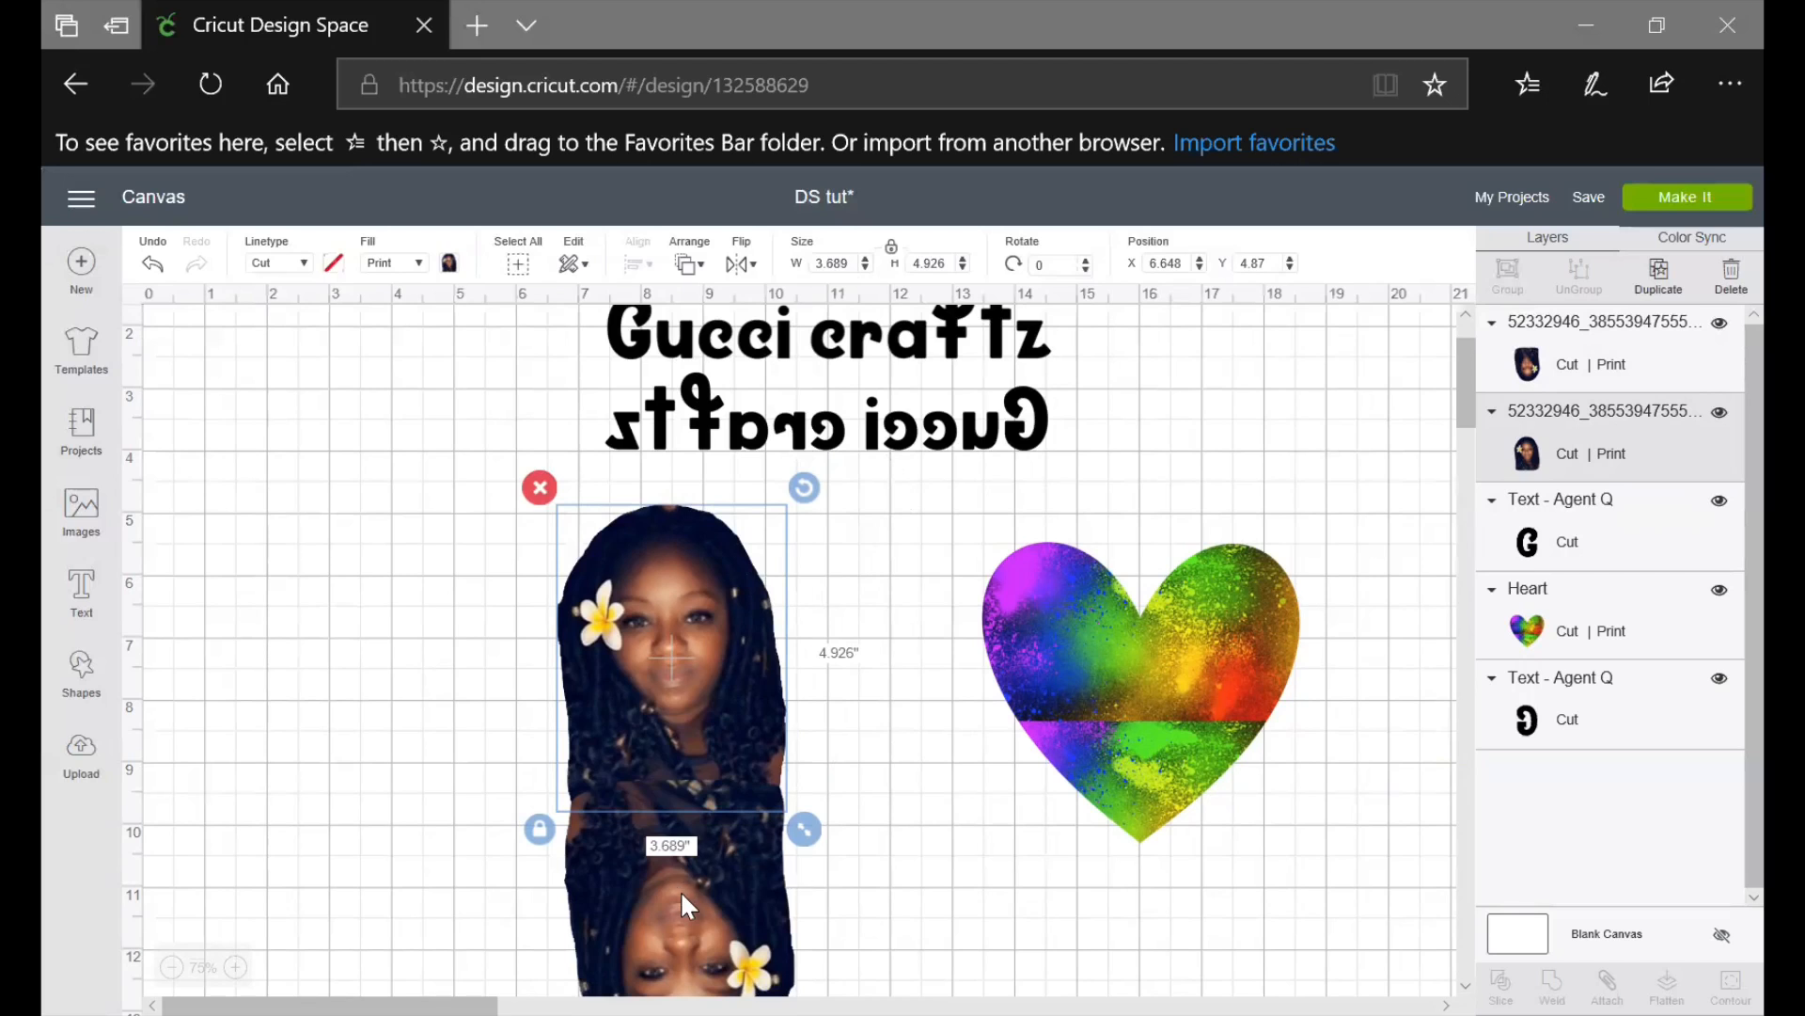
# Move the upside-down portrait copy beside the upright one at about X 3.426, Y 4.852, and delete the copy
pyautogui.moveTo(719, 908); pyautogui.dragTo(510, 631)
pyautogui.click(742, 264)
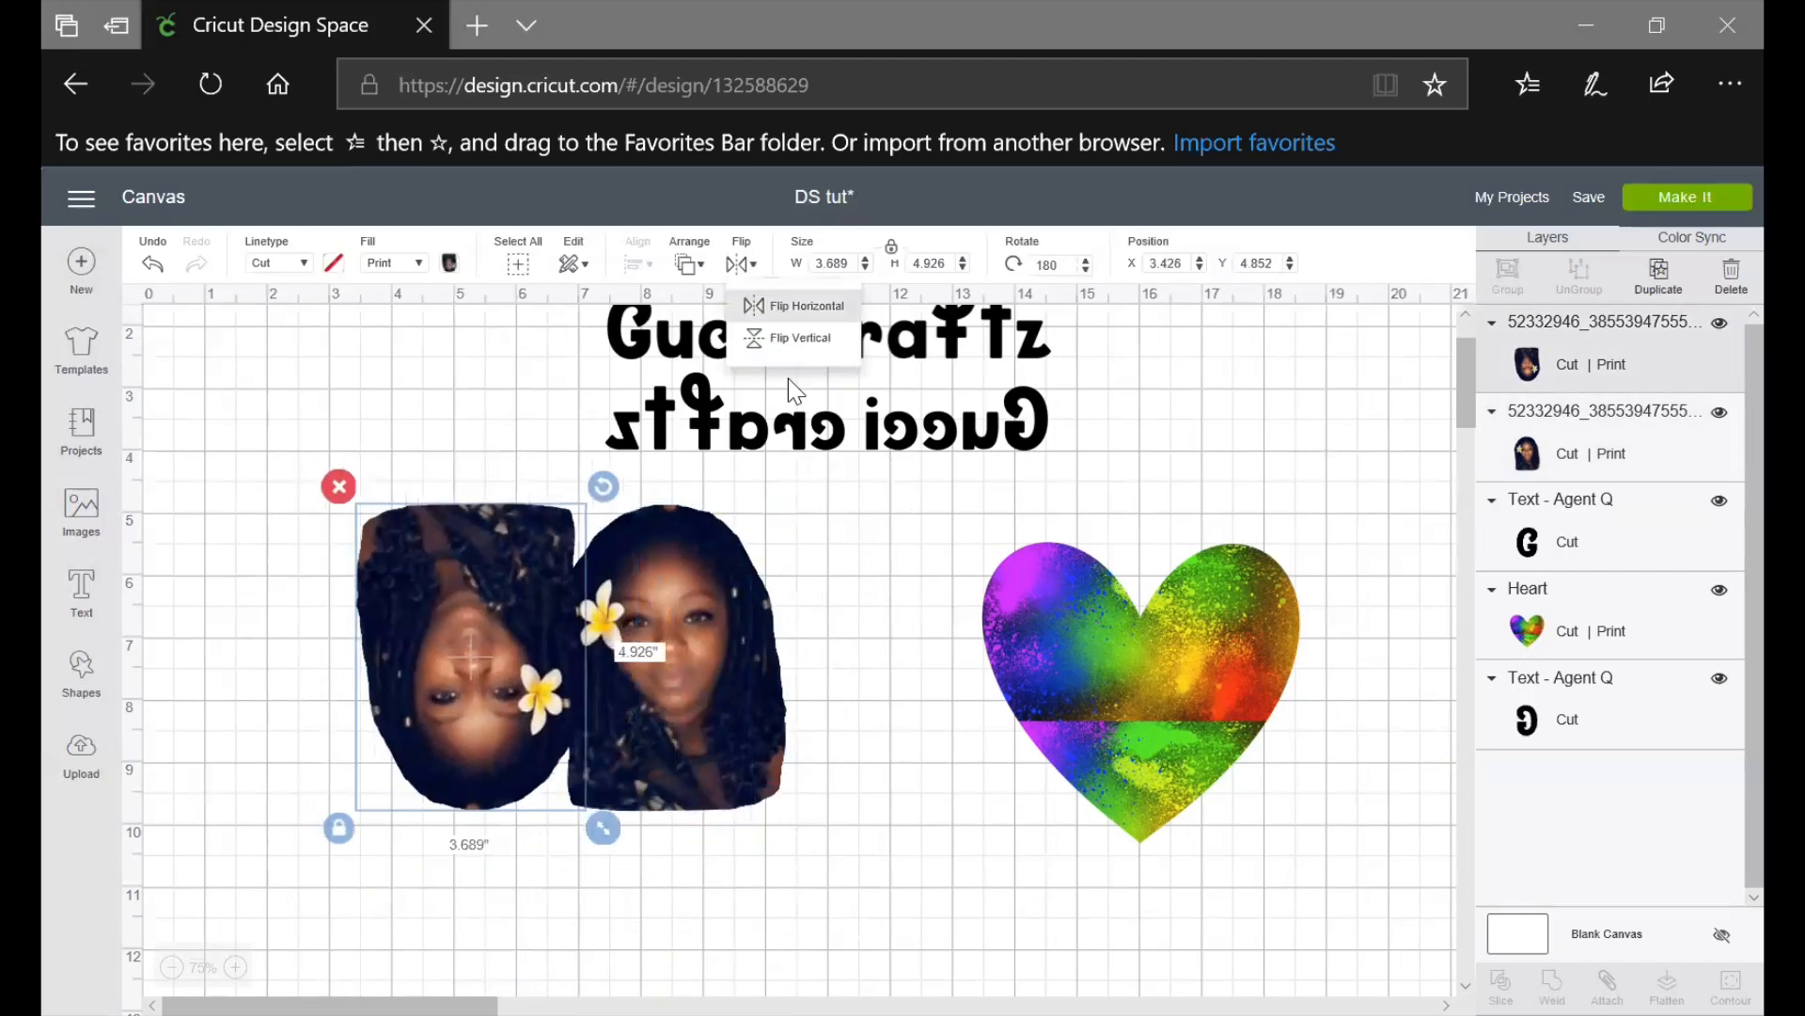
pyautogui.click(338, 487)
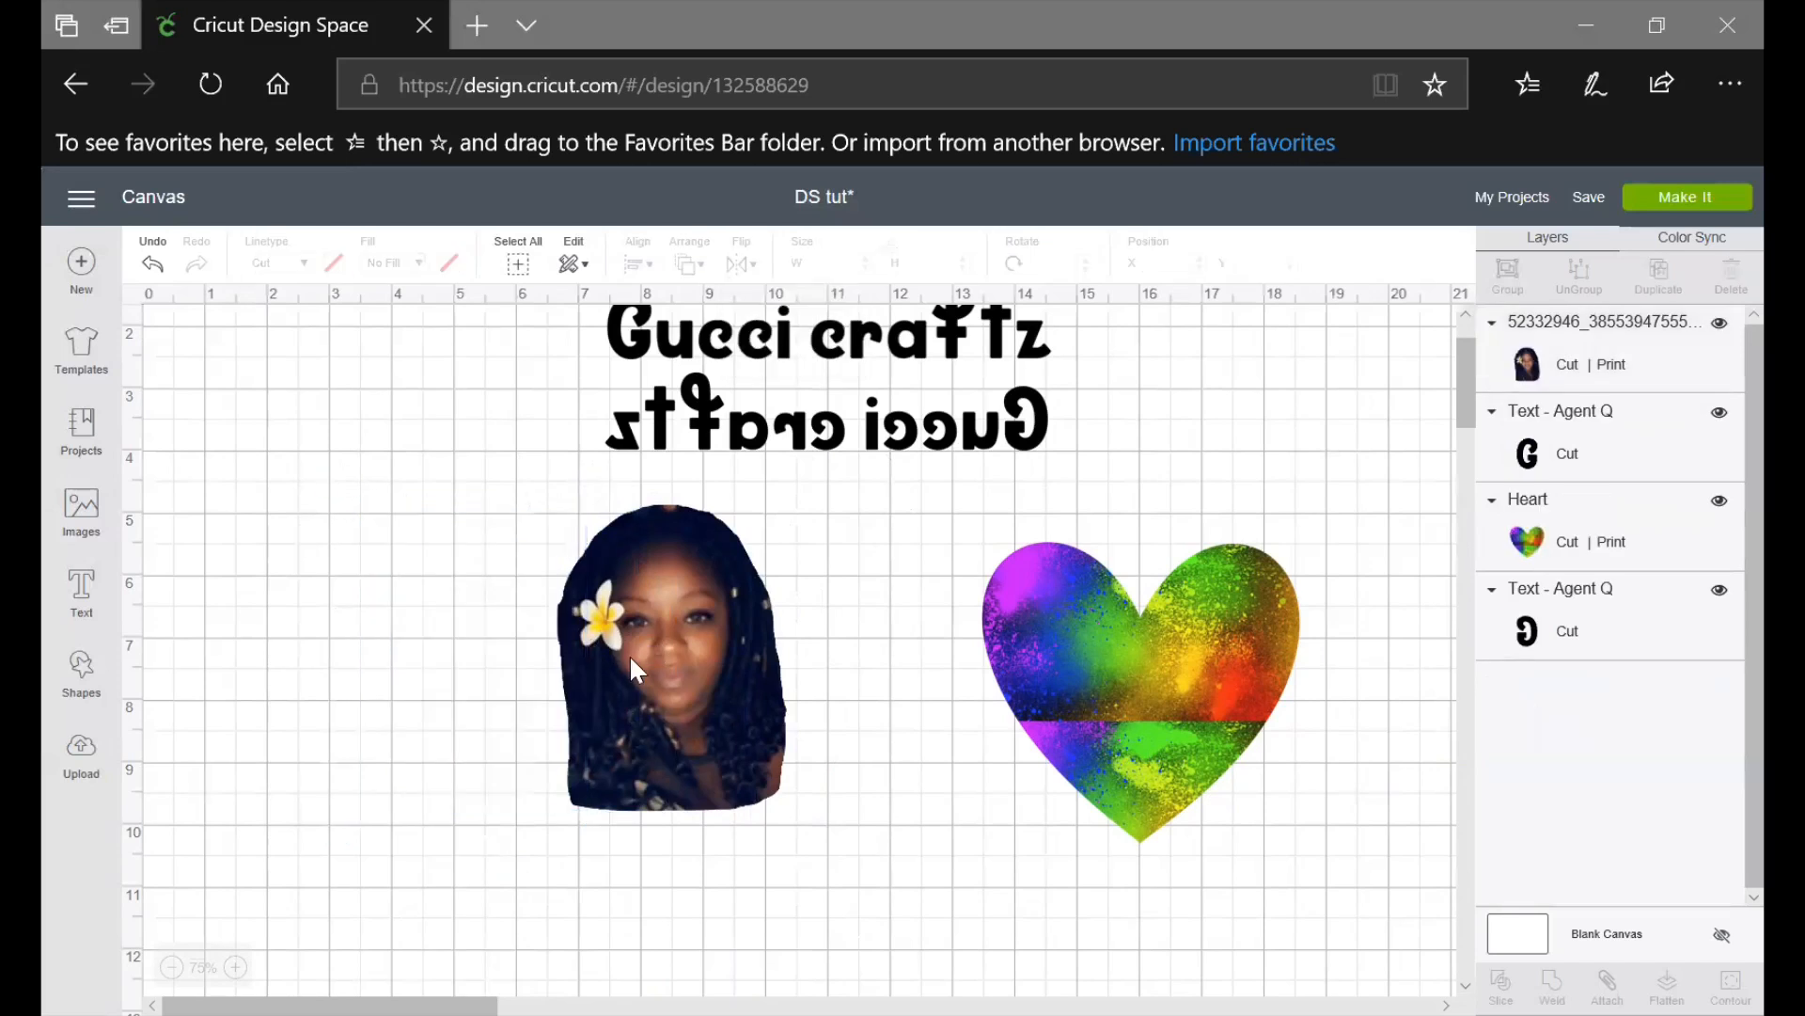
# Reposition the portrait to about X 2.13, Y 4.444, the mirrored text to about X 6.631, Y 4.089, and the heart to about X 7.858, Y 6.671
pyautogui.moveTo(643, 675); pyautogui.dragTo(290, 649)
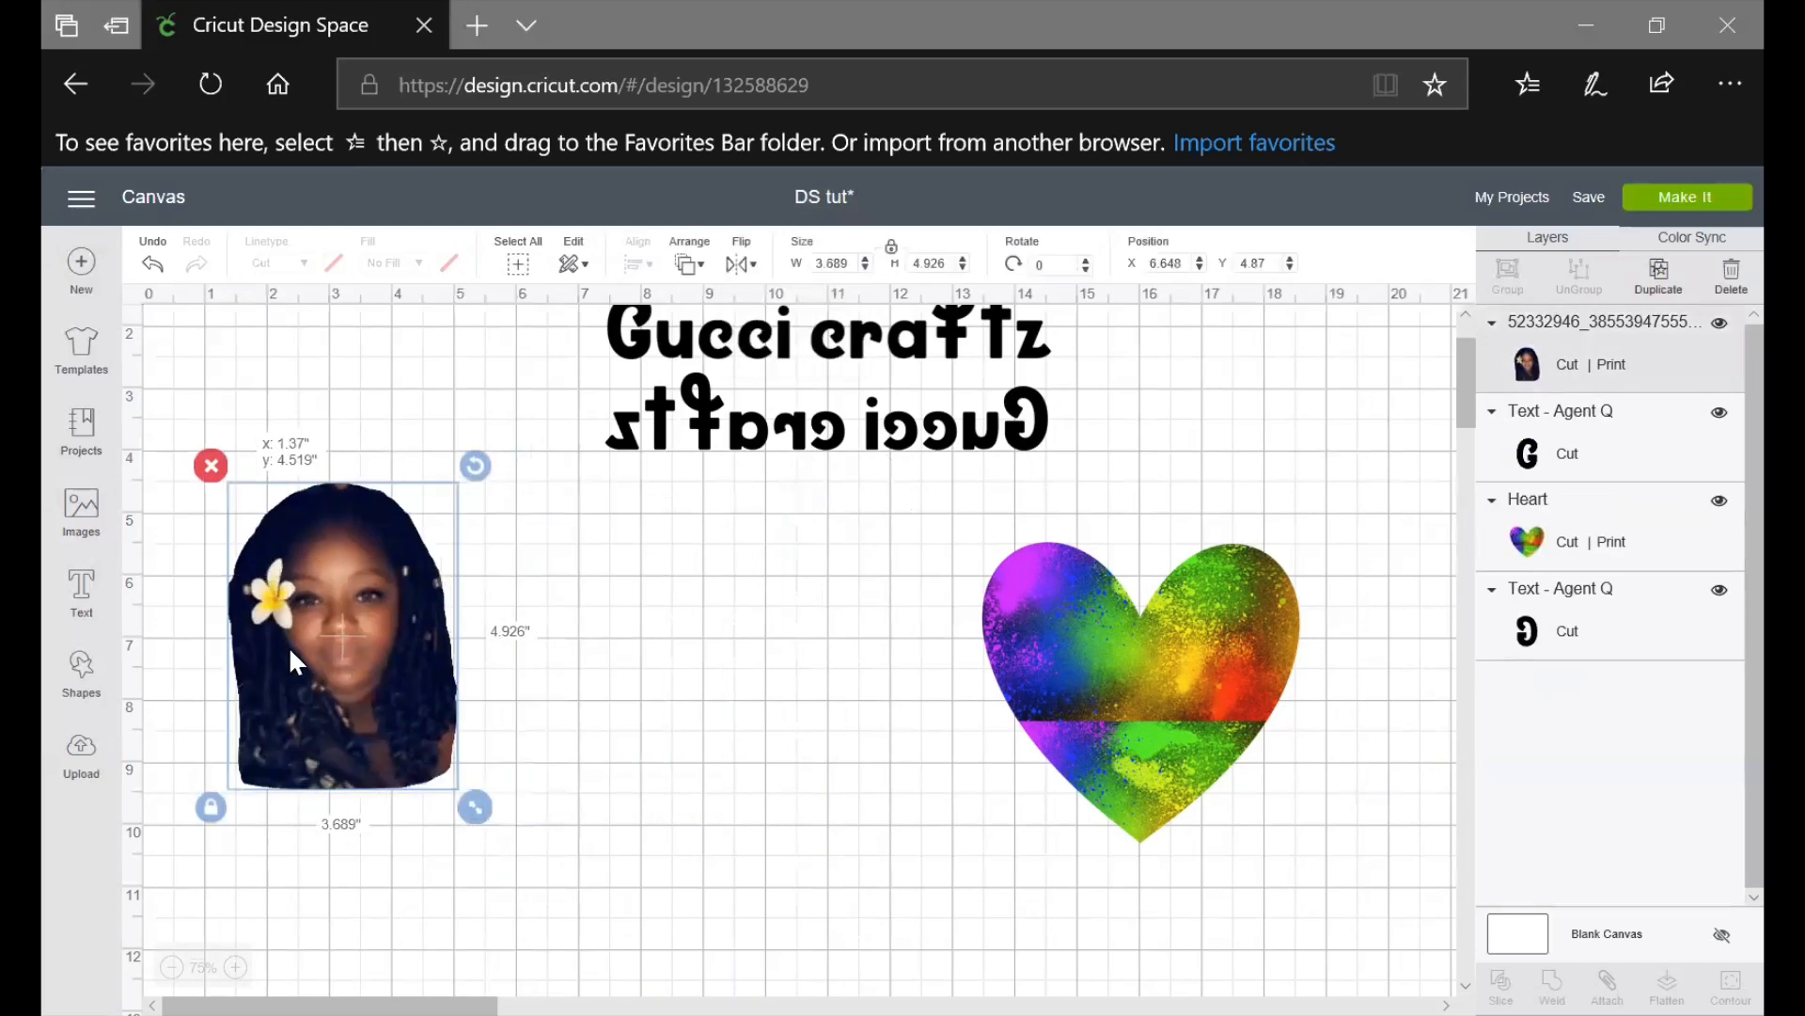
pyautogui.click(358, 645)
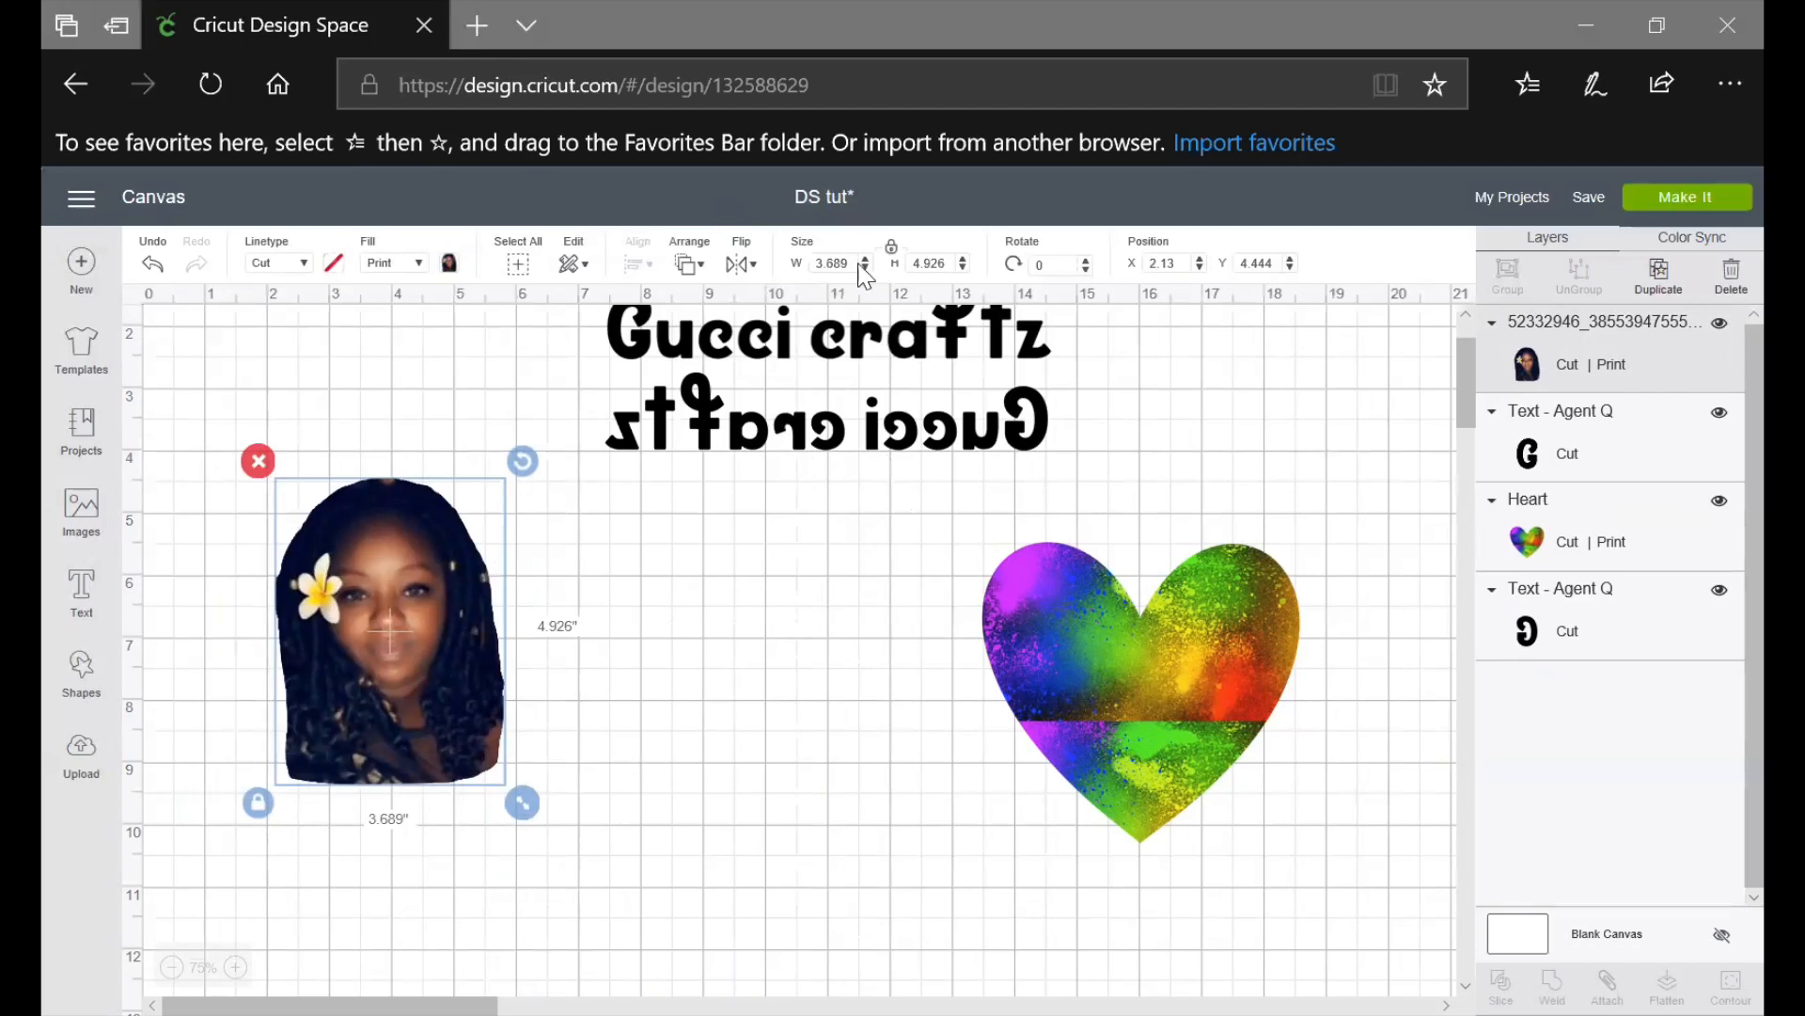
pyautogui.click(798, 413)
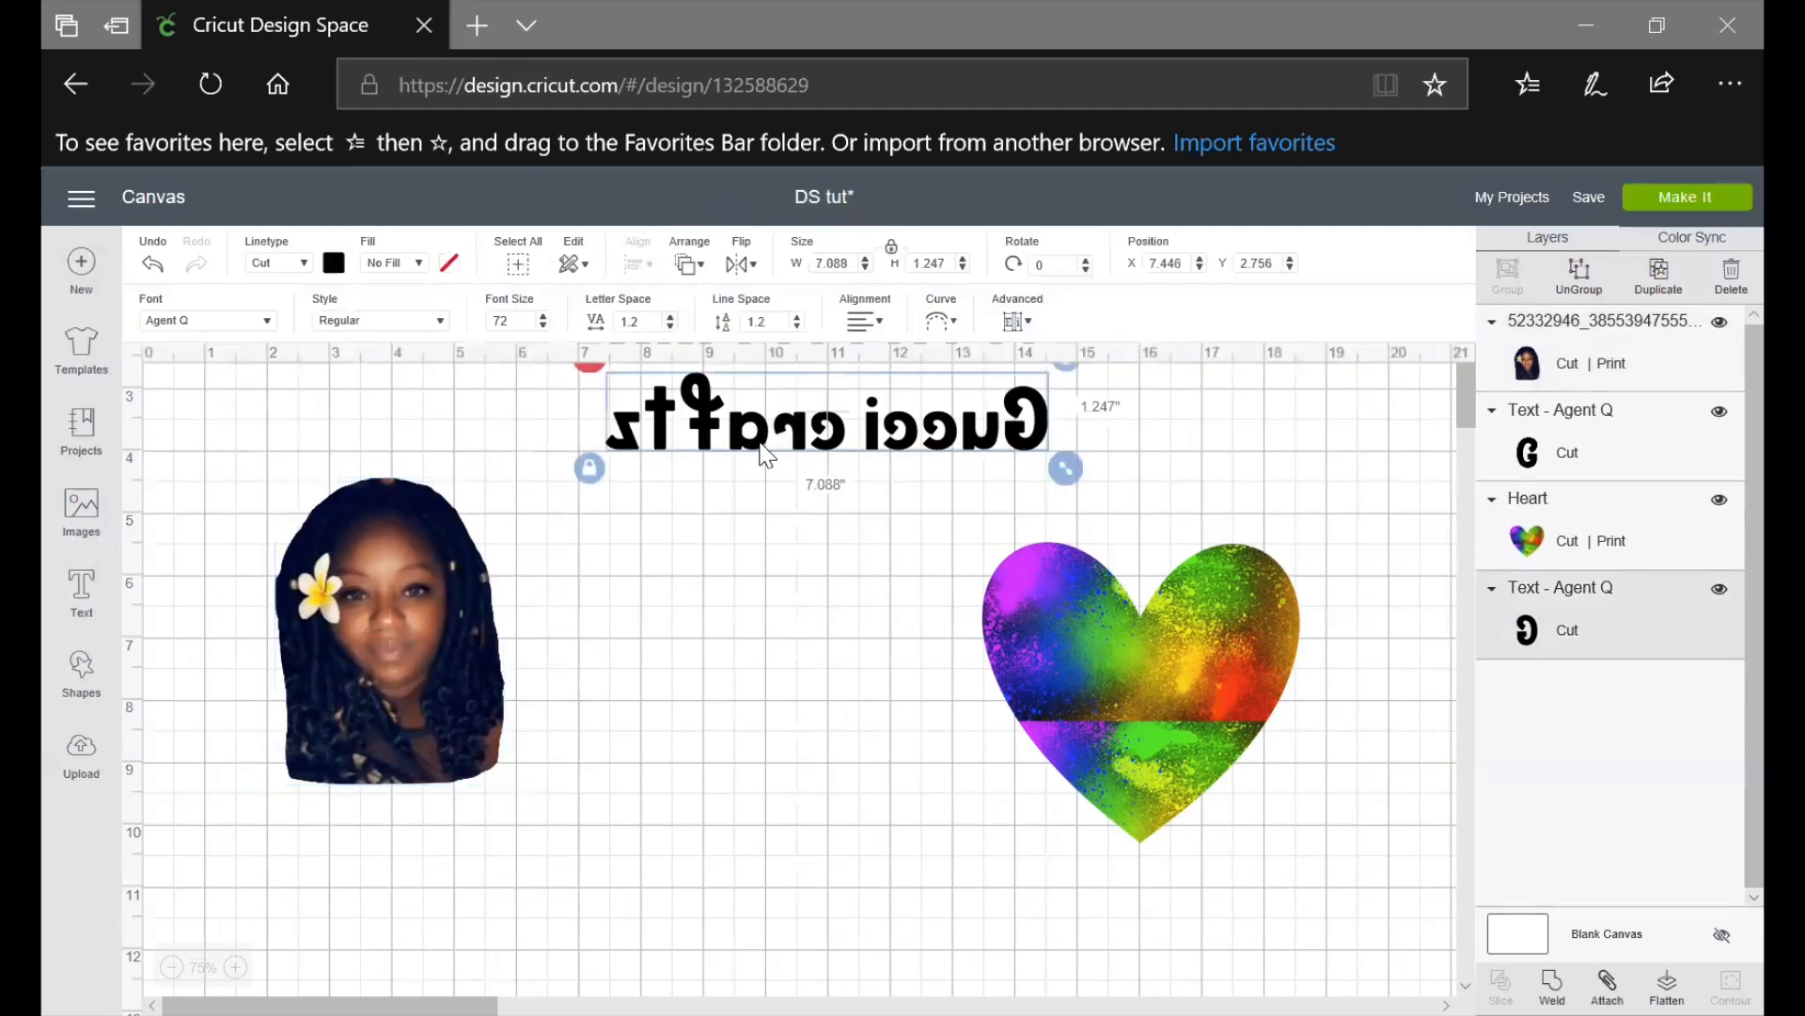
pyautogui.moveTo(760, 445); pyautogui.dragTo(709, 528)
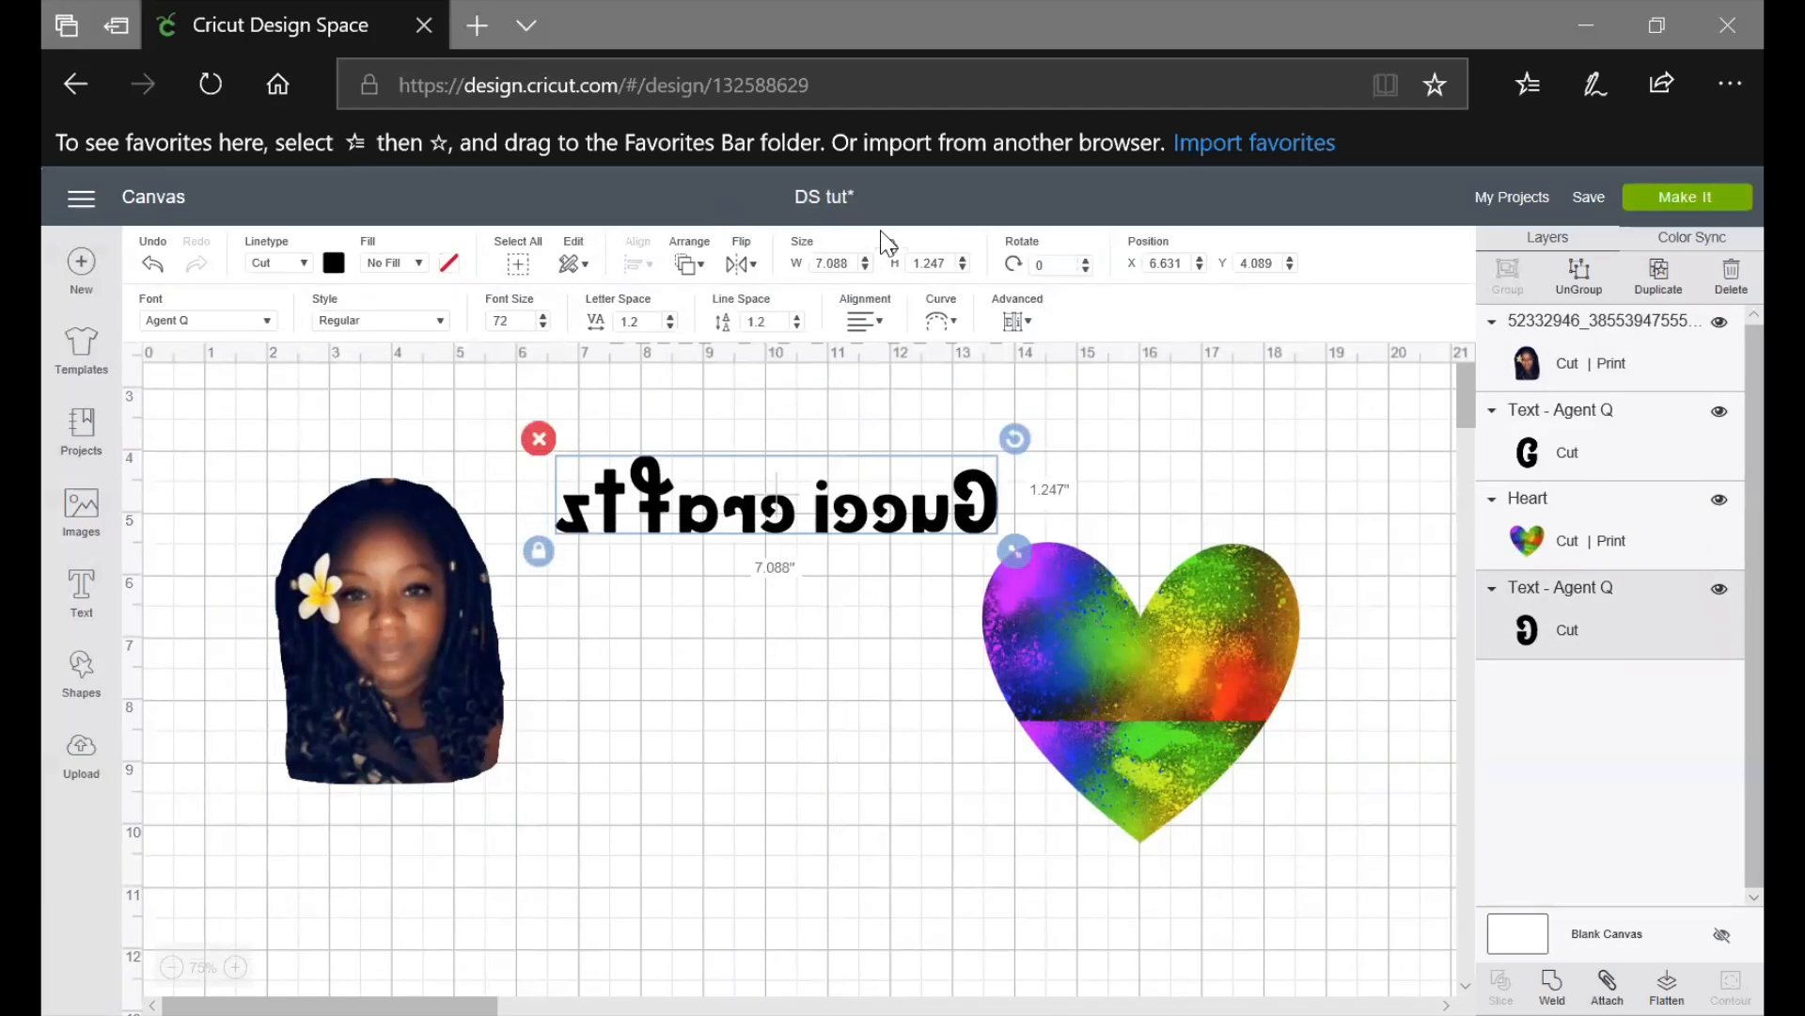
pyautogui.moveTo(1195, 689); pyautogui.dragTo(846, 764)
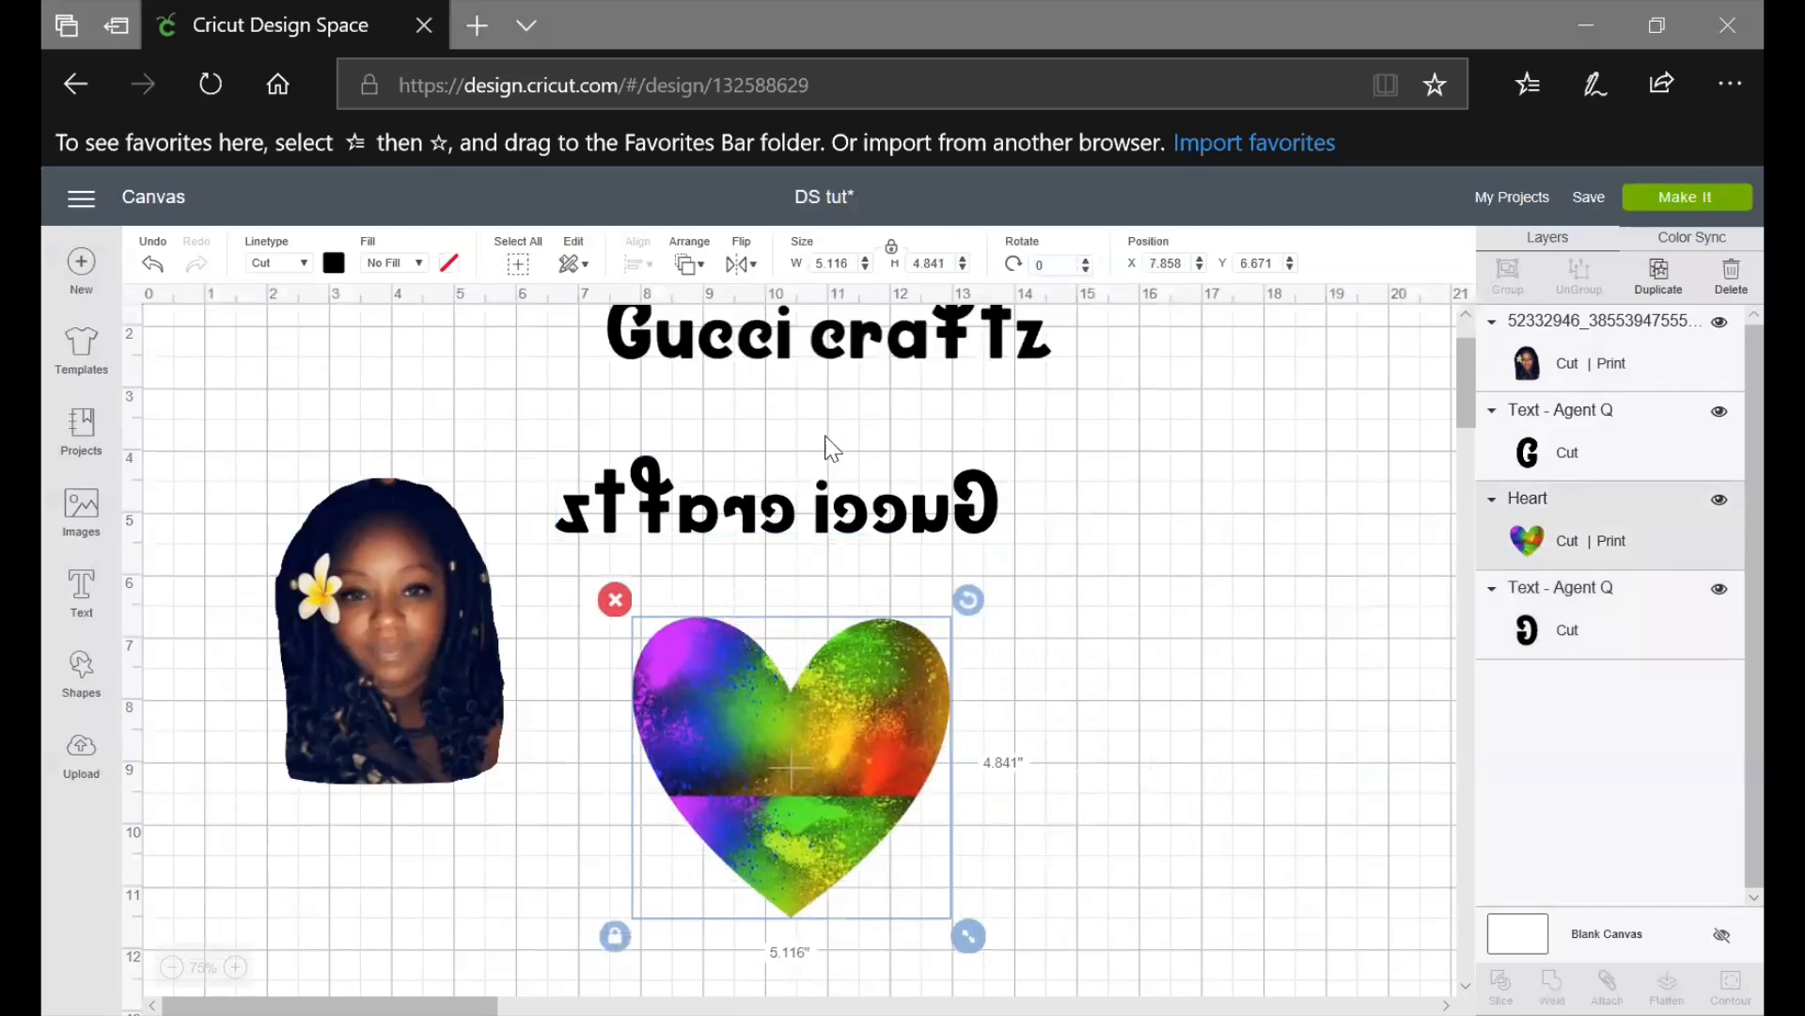
# Toggle the heart's proportion lock, leave it locked, and set the width to 3.5 inches
pyautogui.click(891, 256)
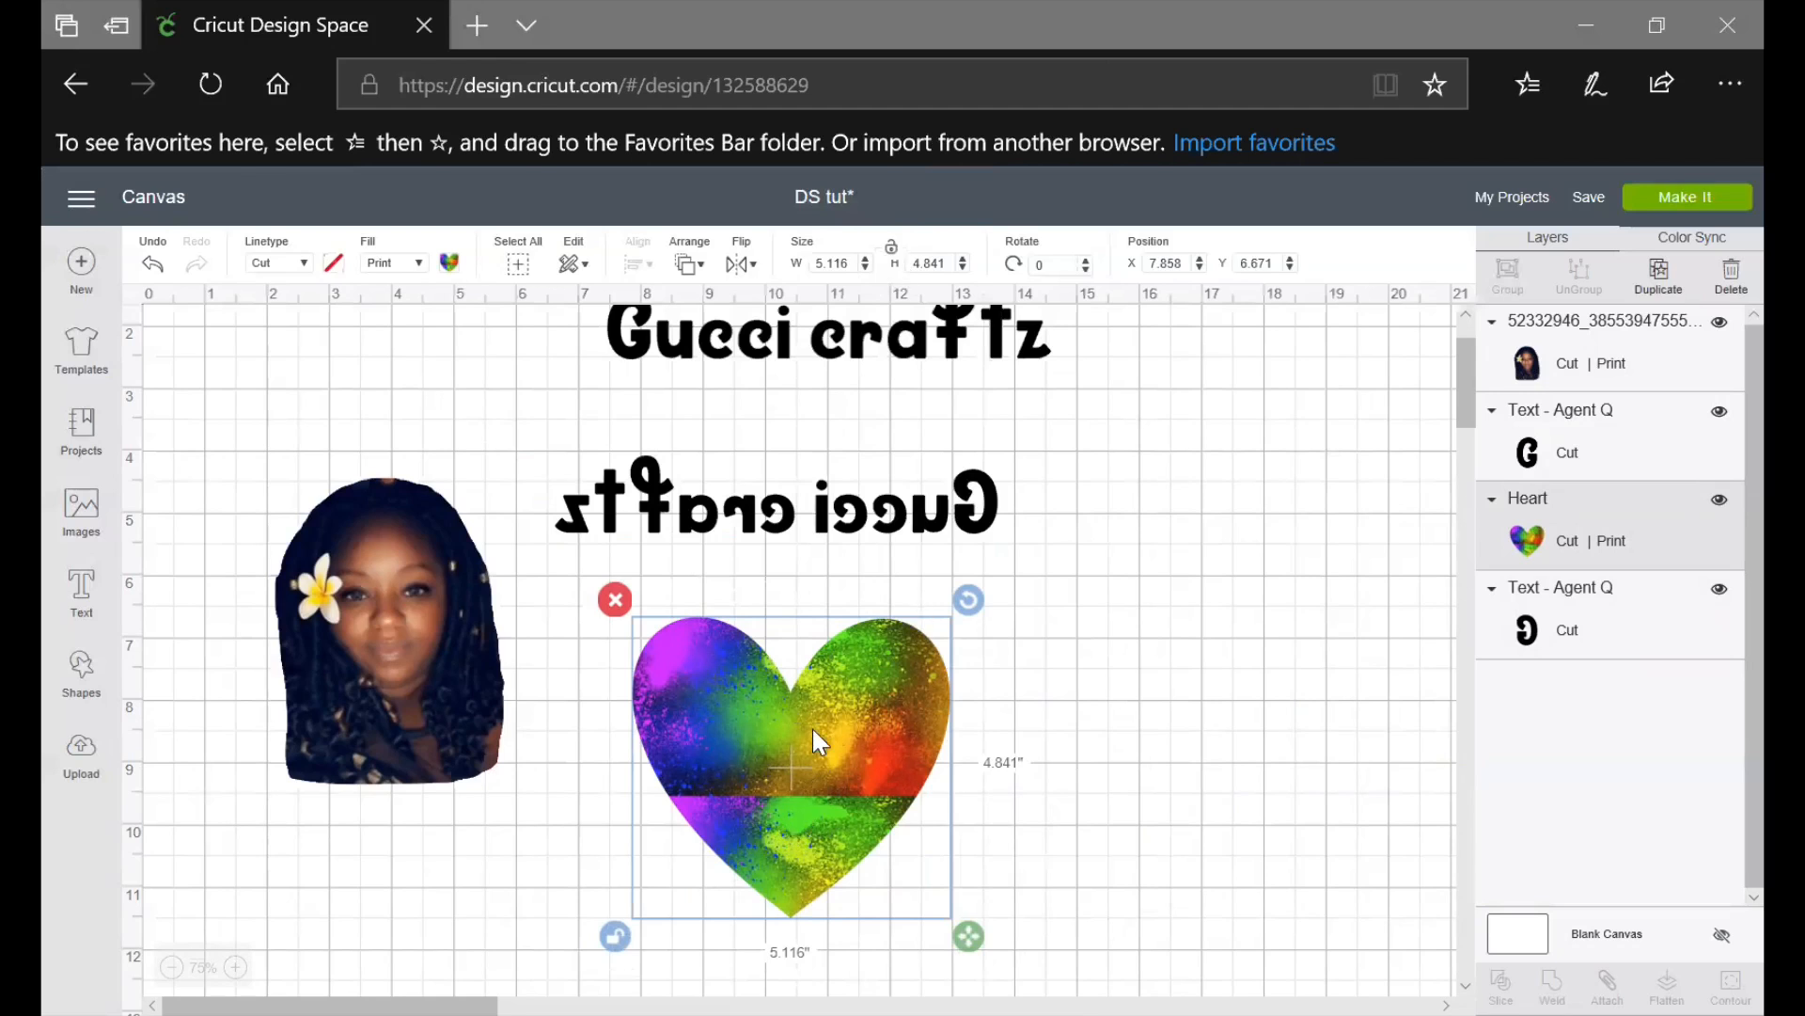
pyautogui.click(892, 251)
pyautogui.click(613, 938)
pyautogui.click(893, 249)
pyautogui.doubleClick(850, 265)
pyautogui.write('3.5')
pyautogui.press('Return')
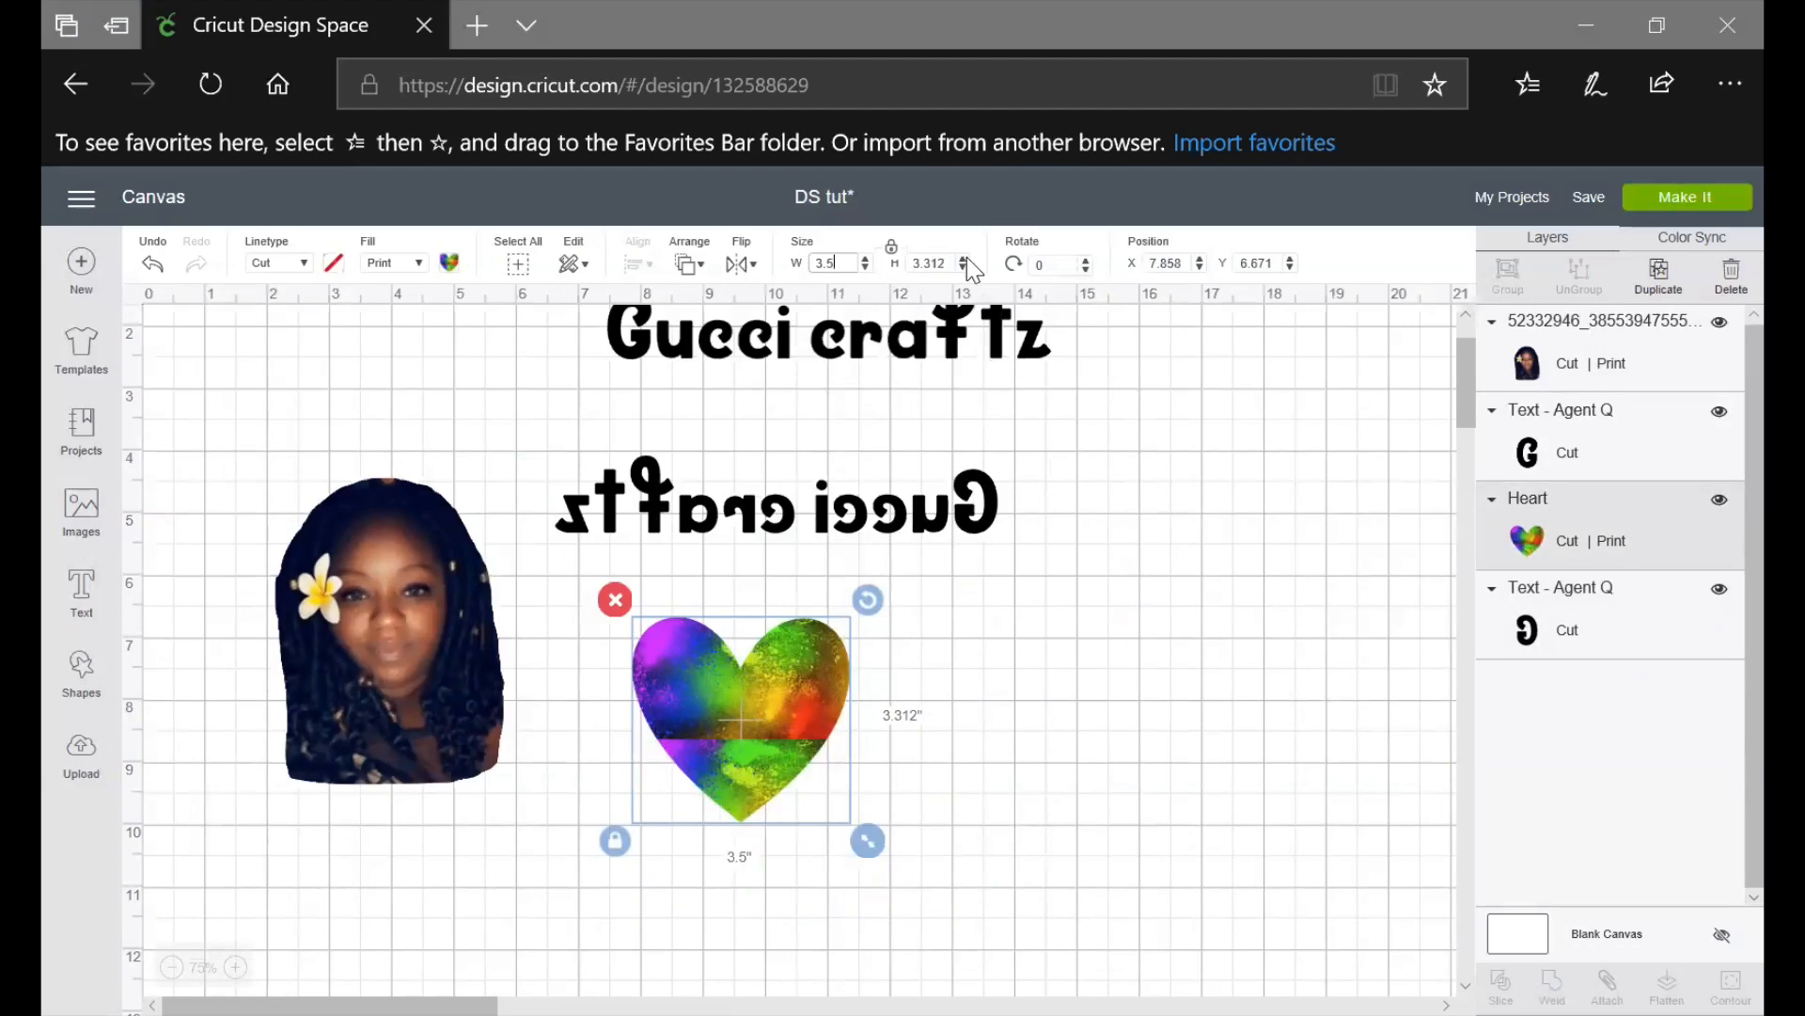
# Set the heart's height to 3.5 inches, unlock its proportions to set the width to 3.5 inches, and lock them again
pyautogui.click(931, 263)
pyautogui.press('Return')
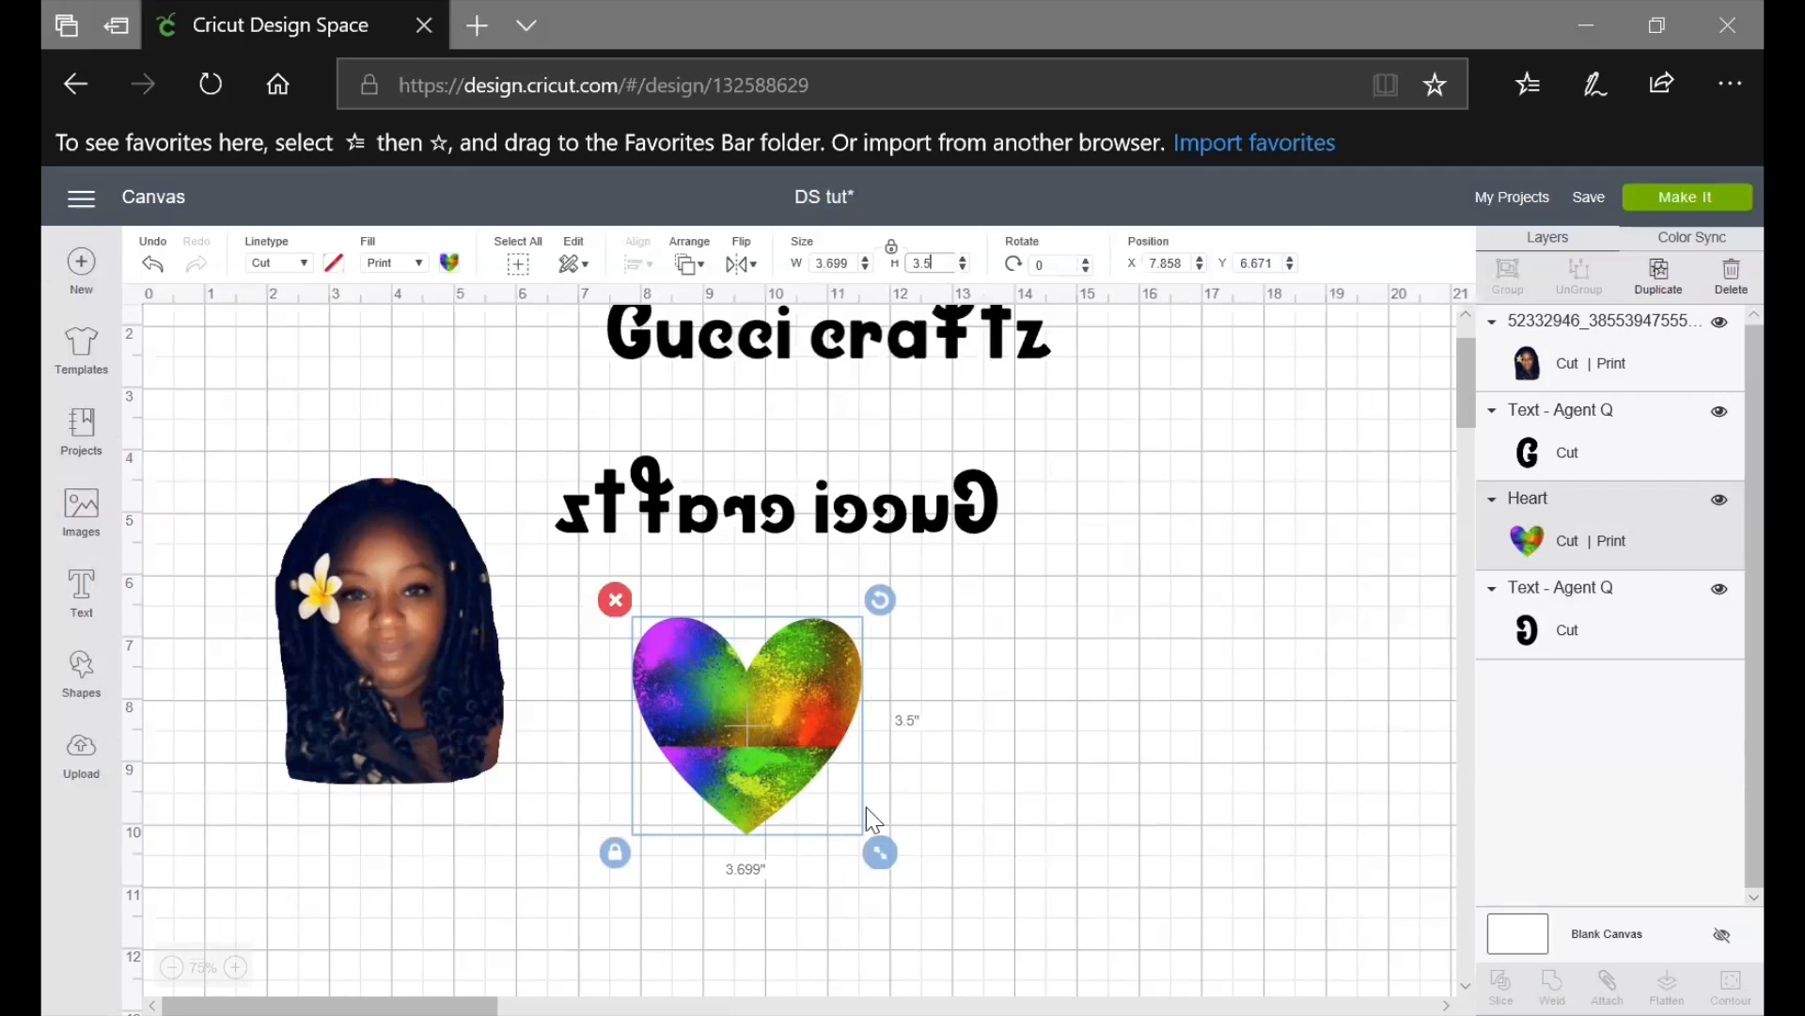
pyautogui.click(887, 268)
pyautogui.click(892, 248)
pyautogui.doubleClick(847, 264)
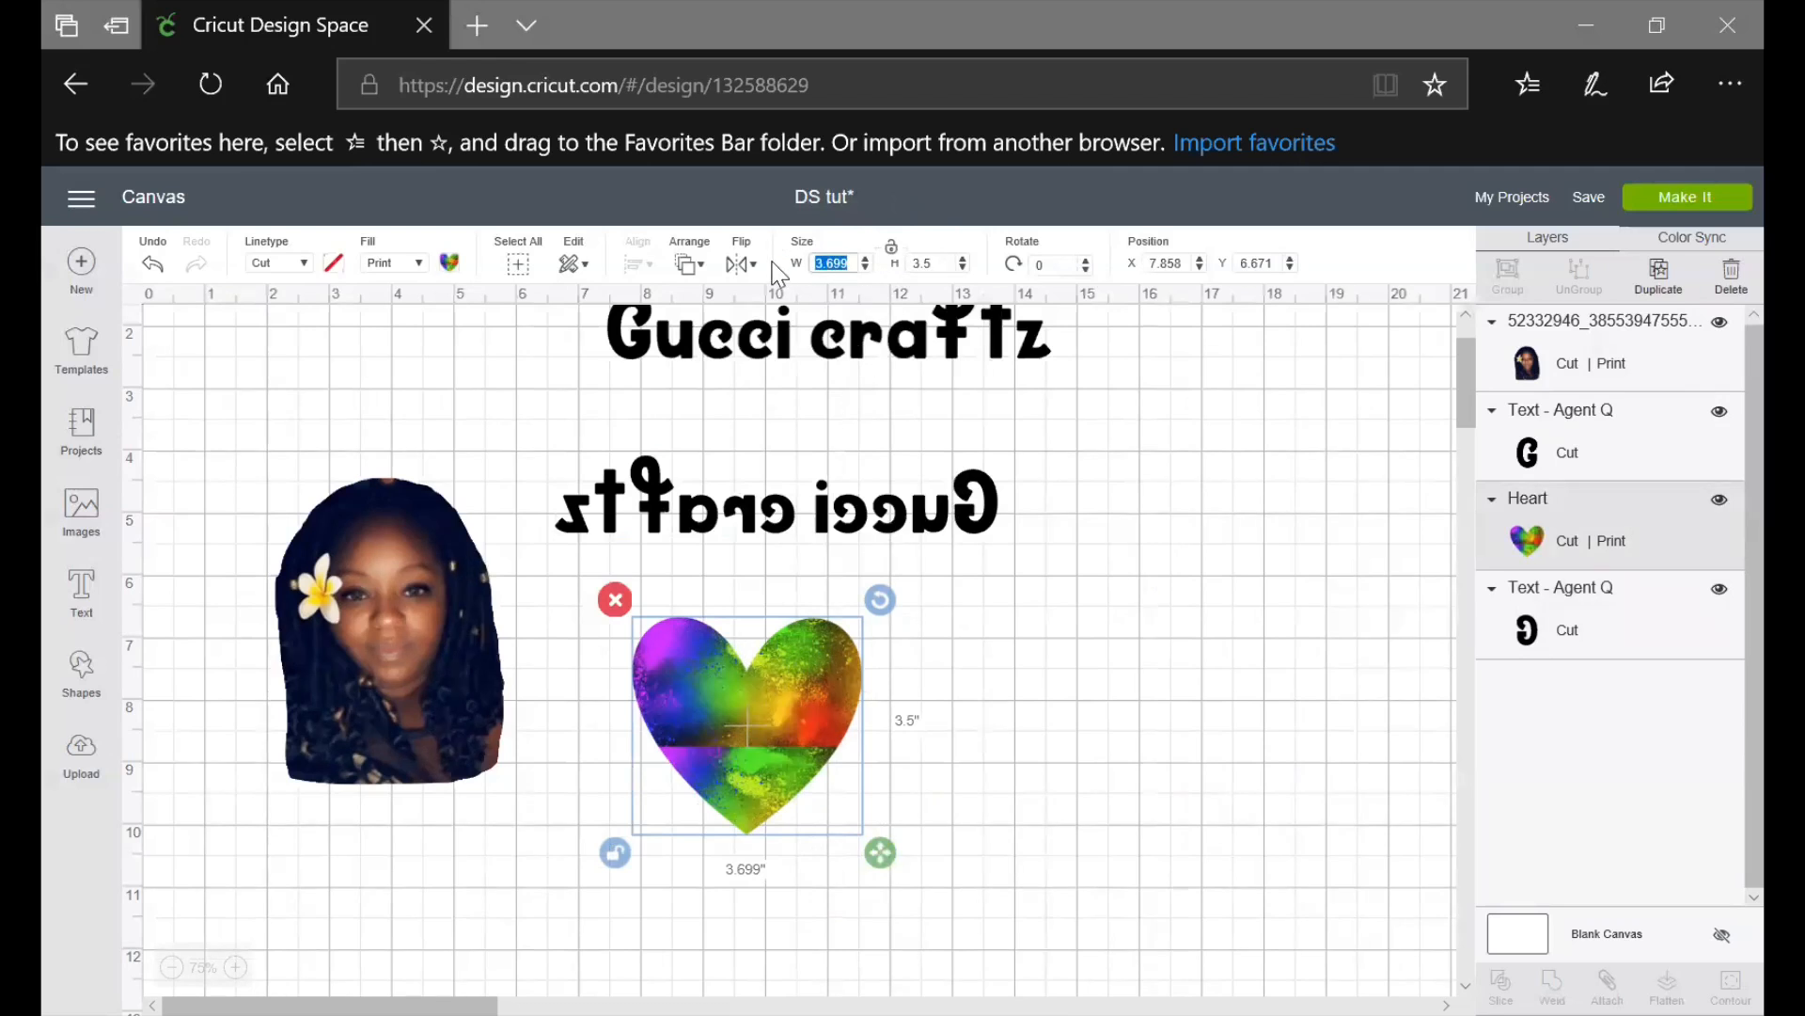
pyautogui.write('3.5')
pyautogui.click(891, 249)
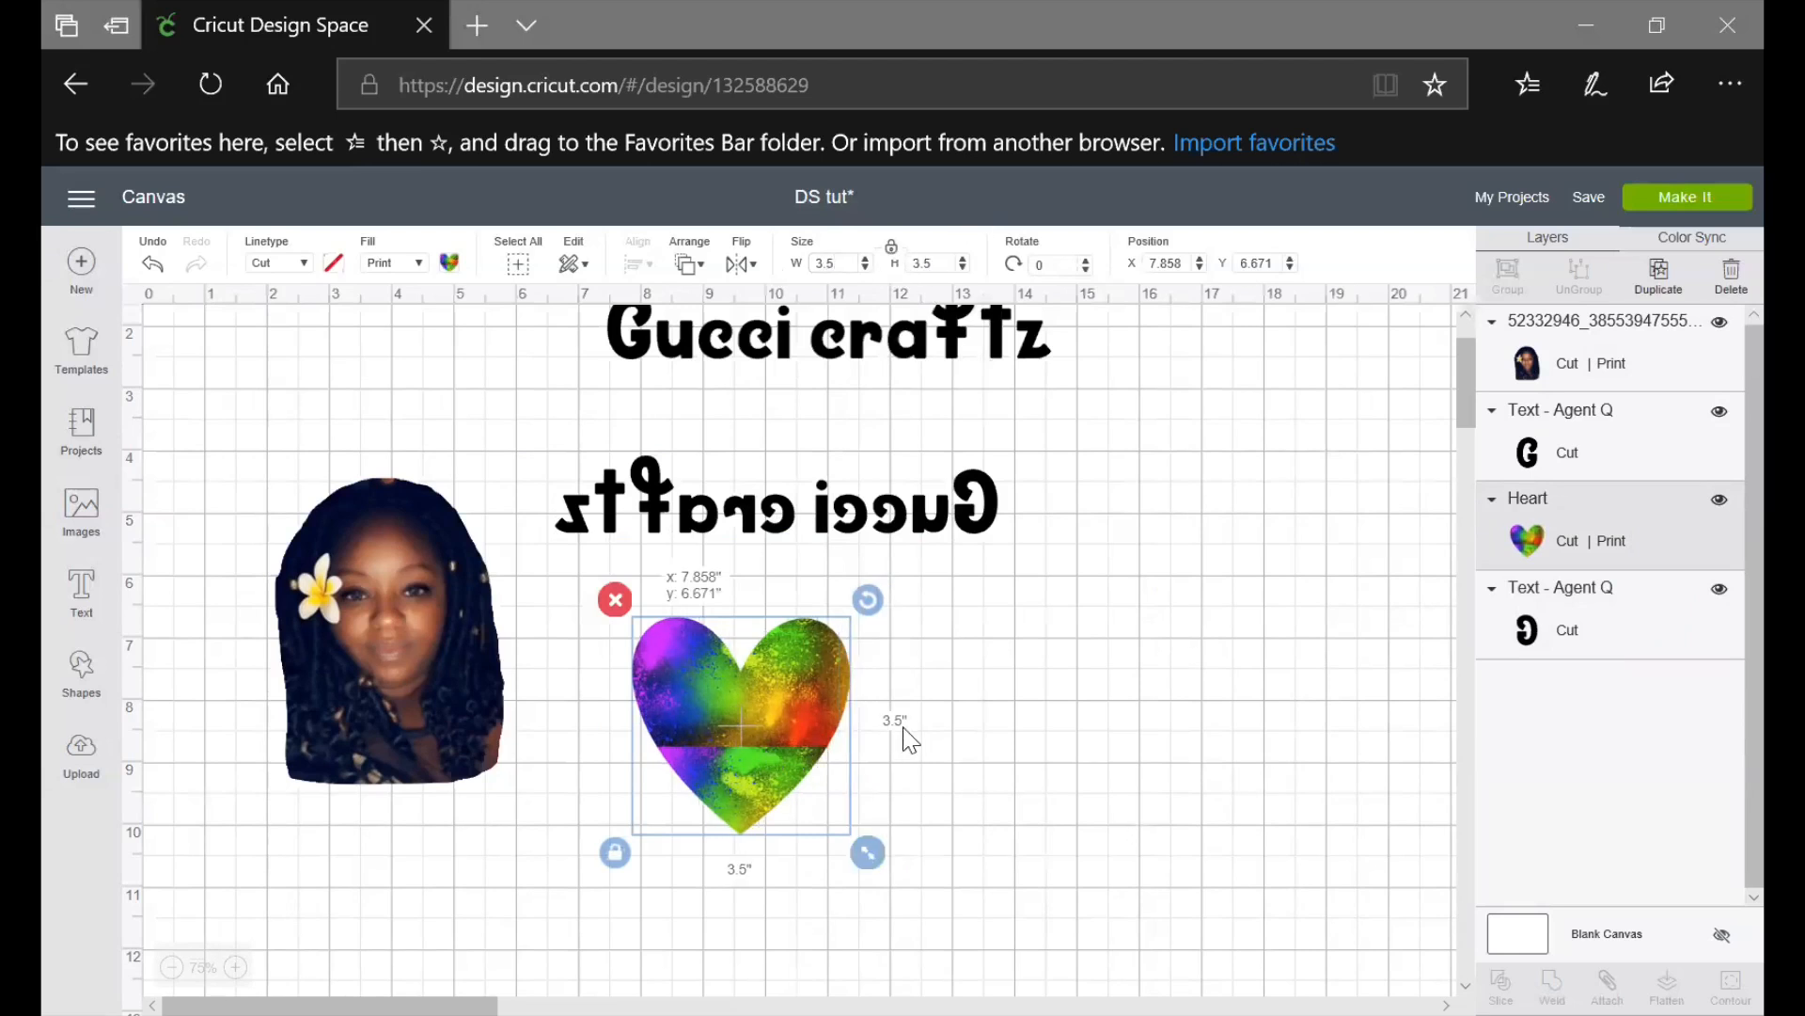
# Reposition the resized heart below the mirrored text at about X 8.228, Y 6.245
pyautogui.moveTo(766, 747); pyautogui.dragTo(909, 715)
pyautogui.click(1157, 762)
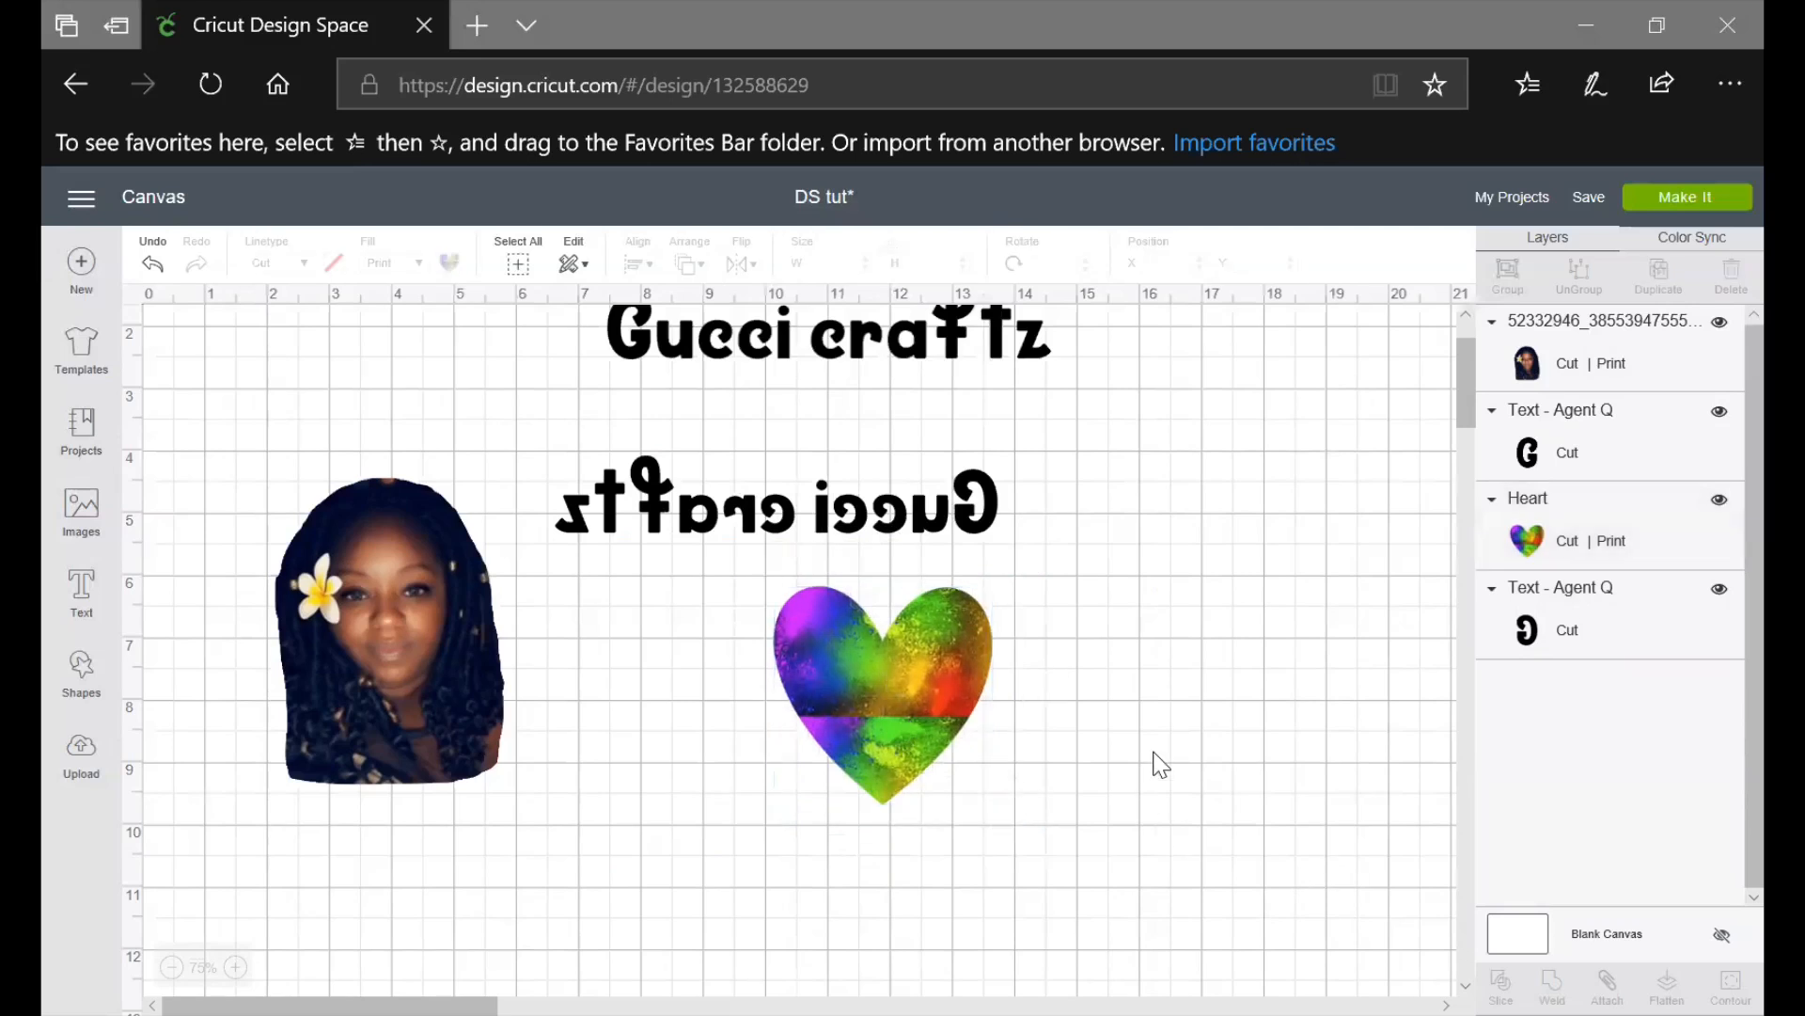
pyautogui.click(887, 666)
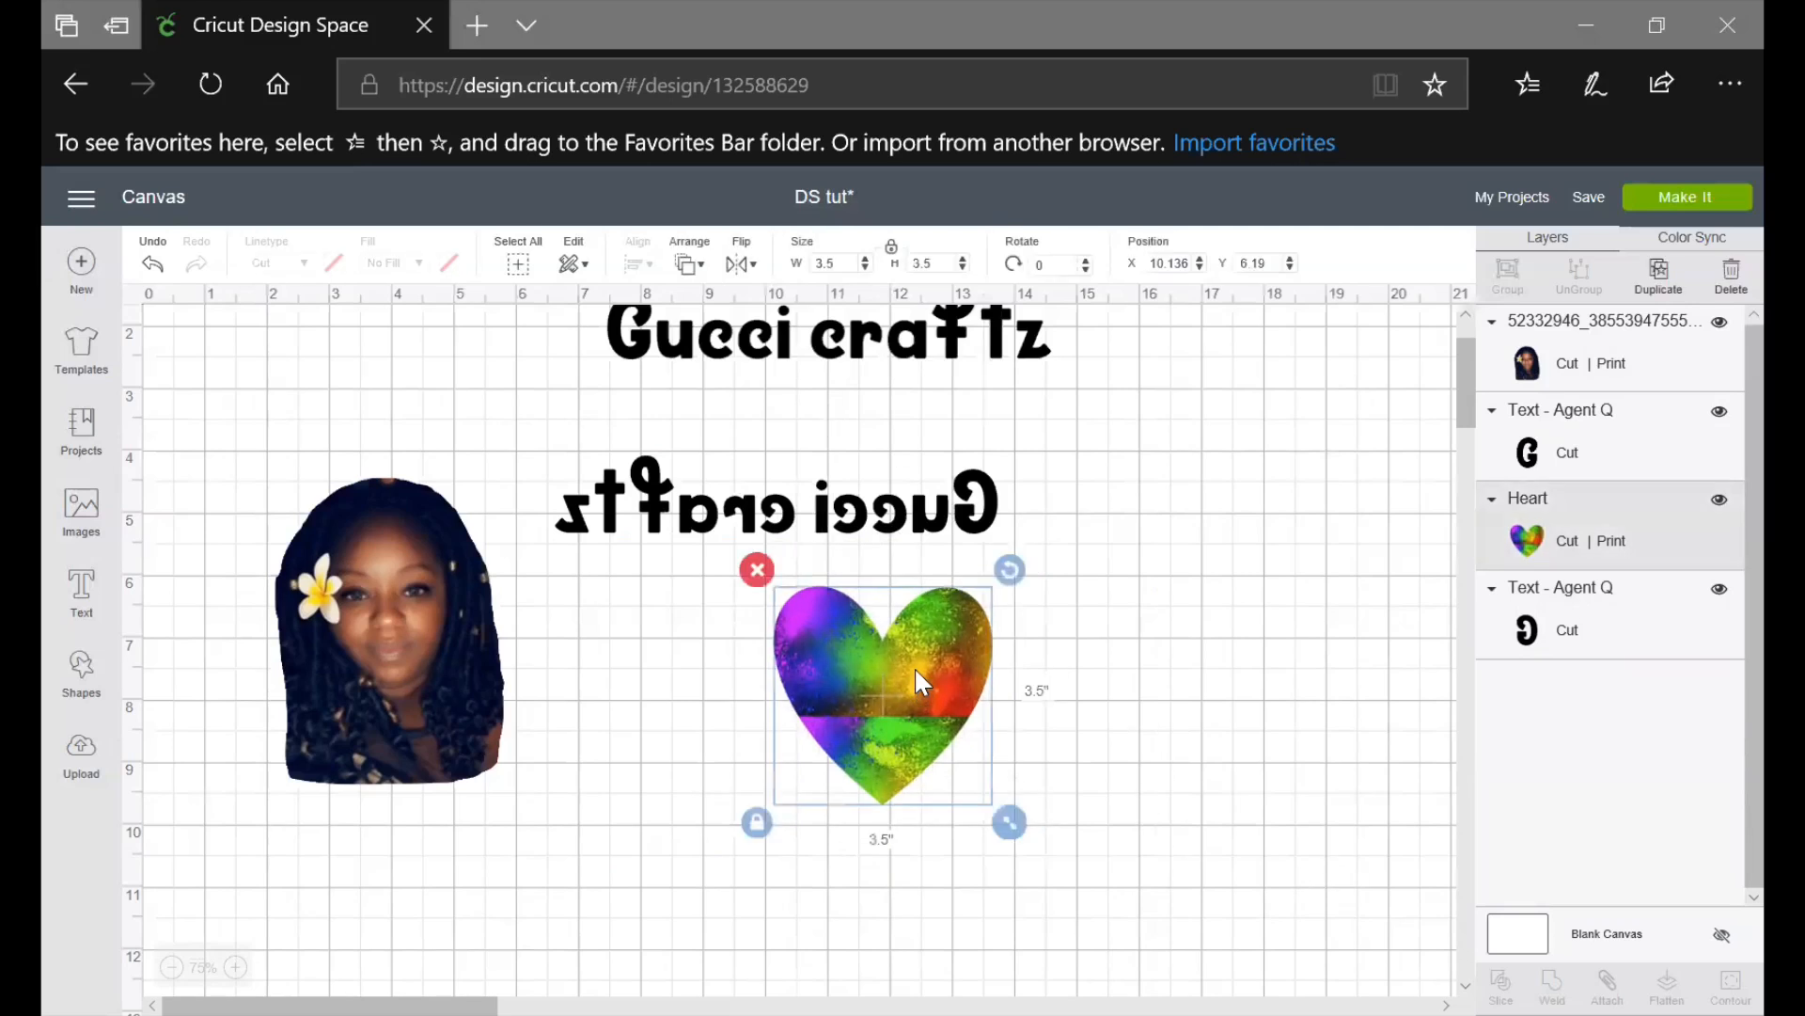
pyautogui.moveTo(887, 666); pyautogui.dragTo(795, 669)
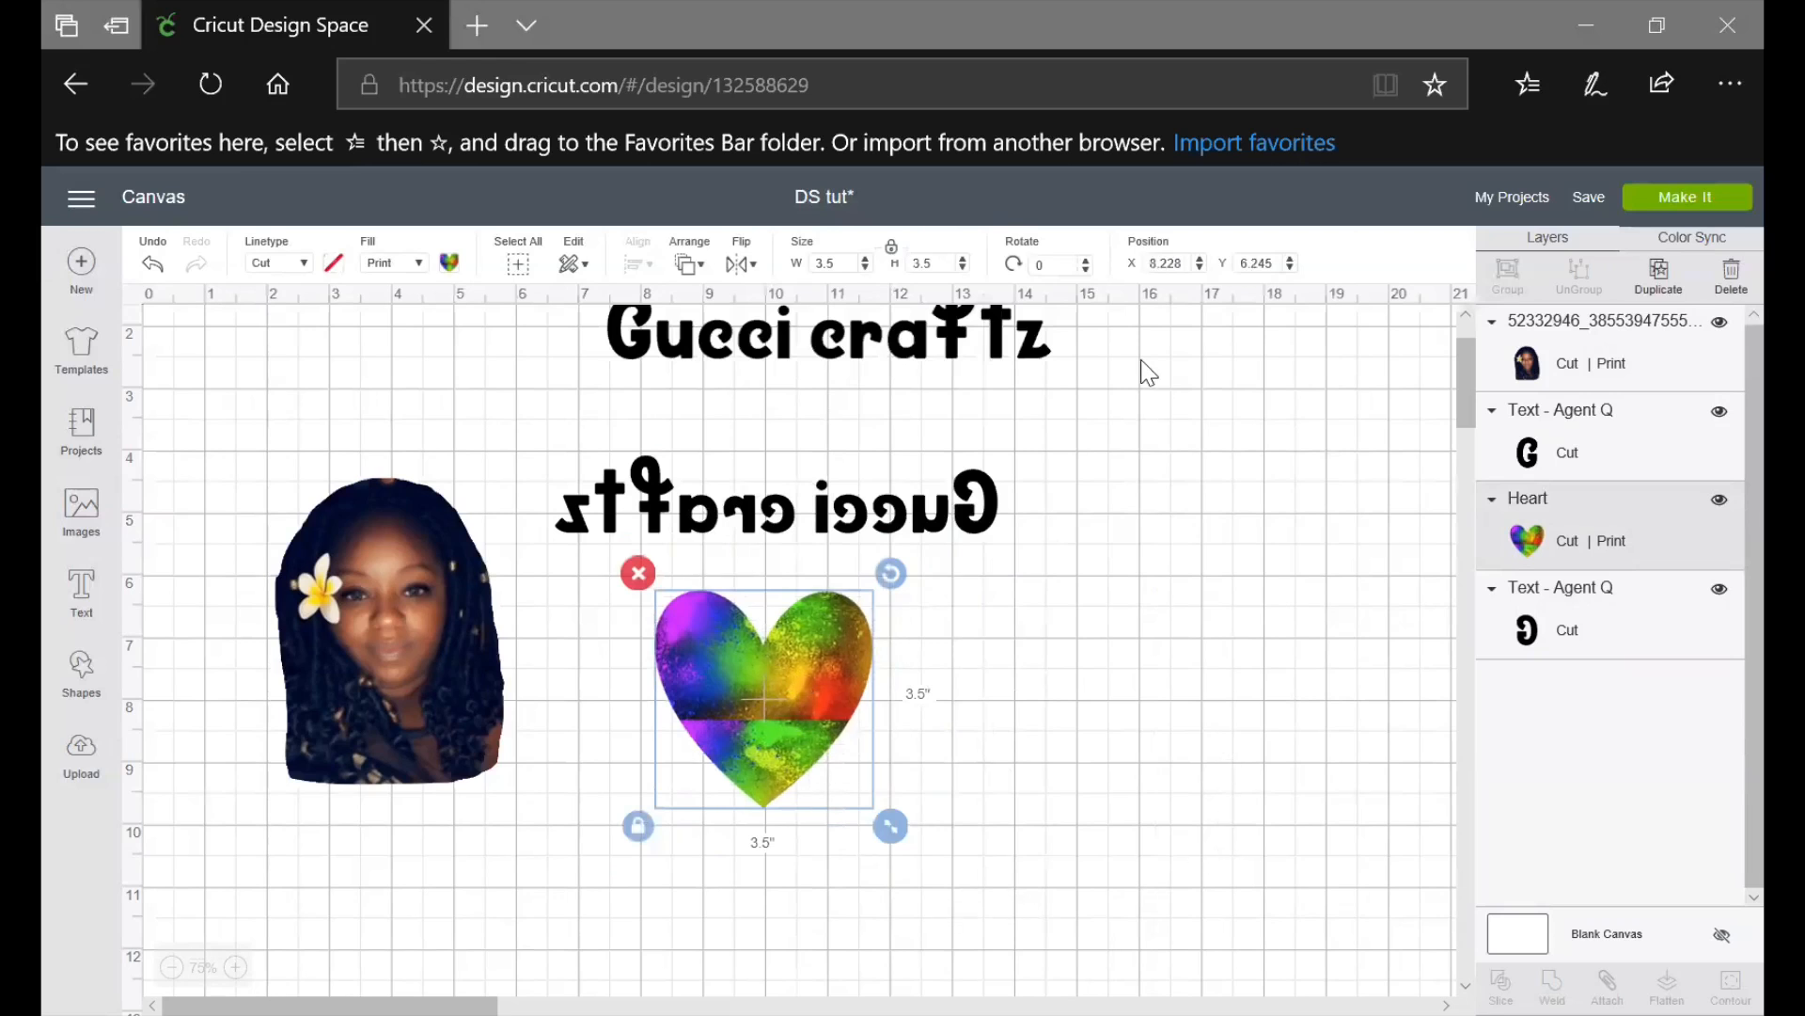
# Rotate the heart in one-degree increments, and turn it freehand to about 26.66°
pyautogui.click(1088, 268)
pyautogui.click(1088, 268)
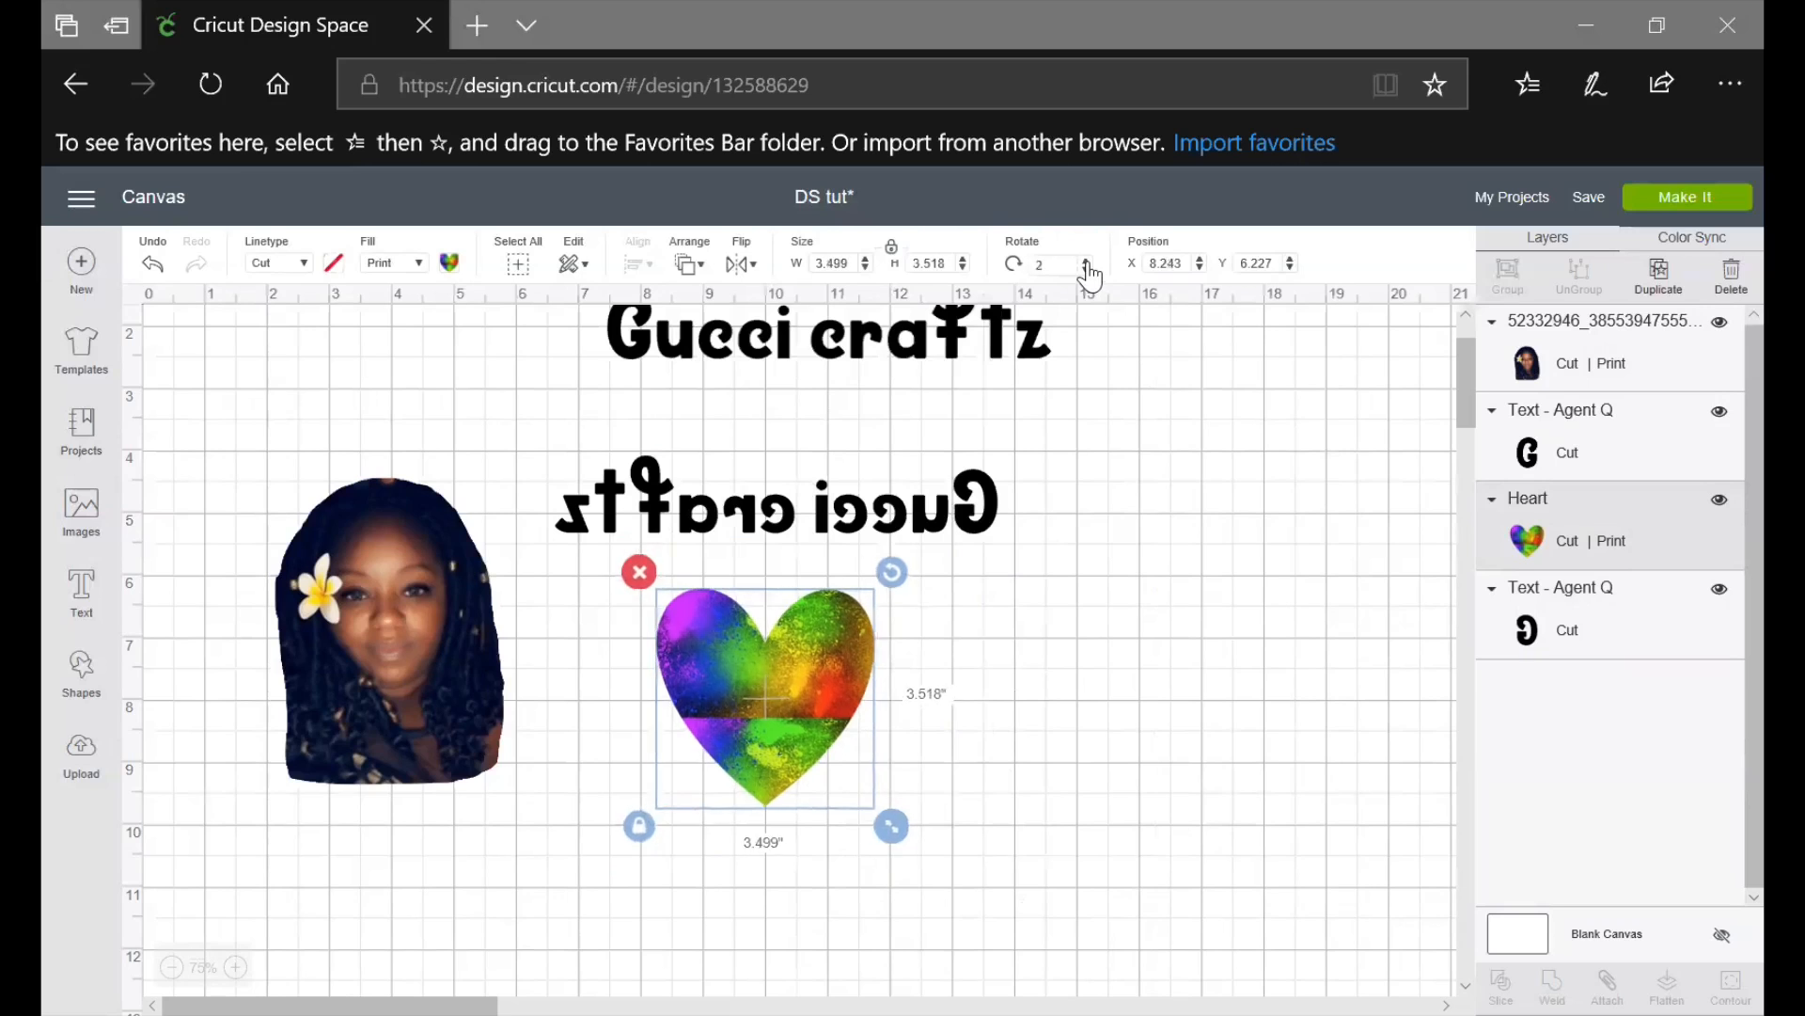
pyautogui.click(1088, 268)
pyautogui.click(1086, 271)
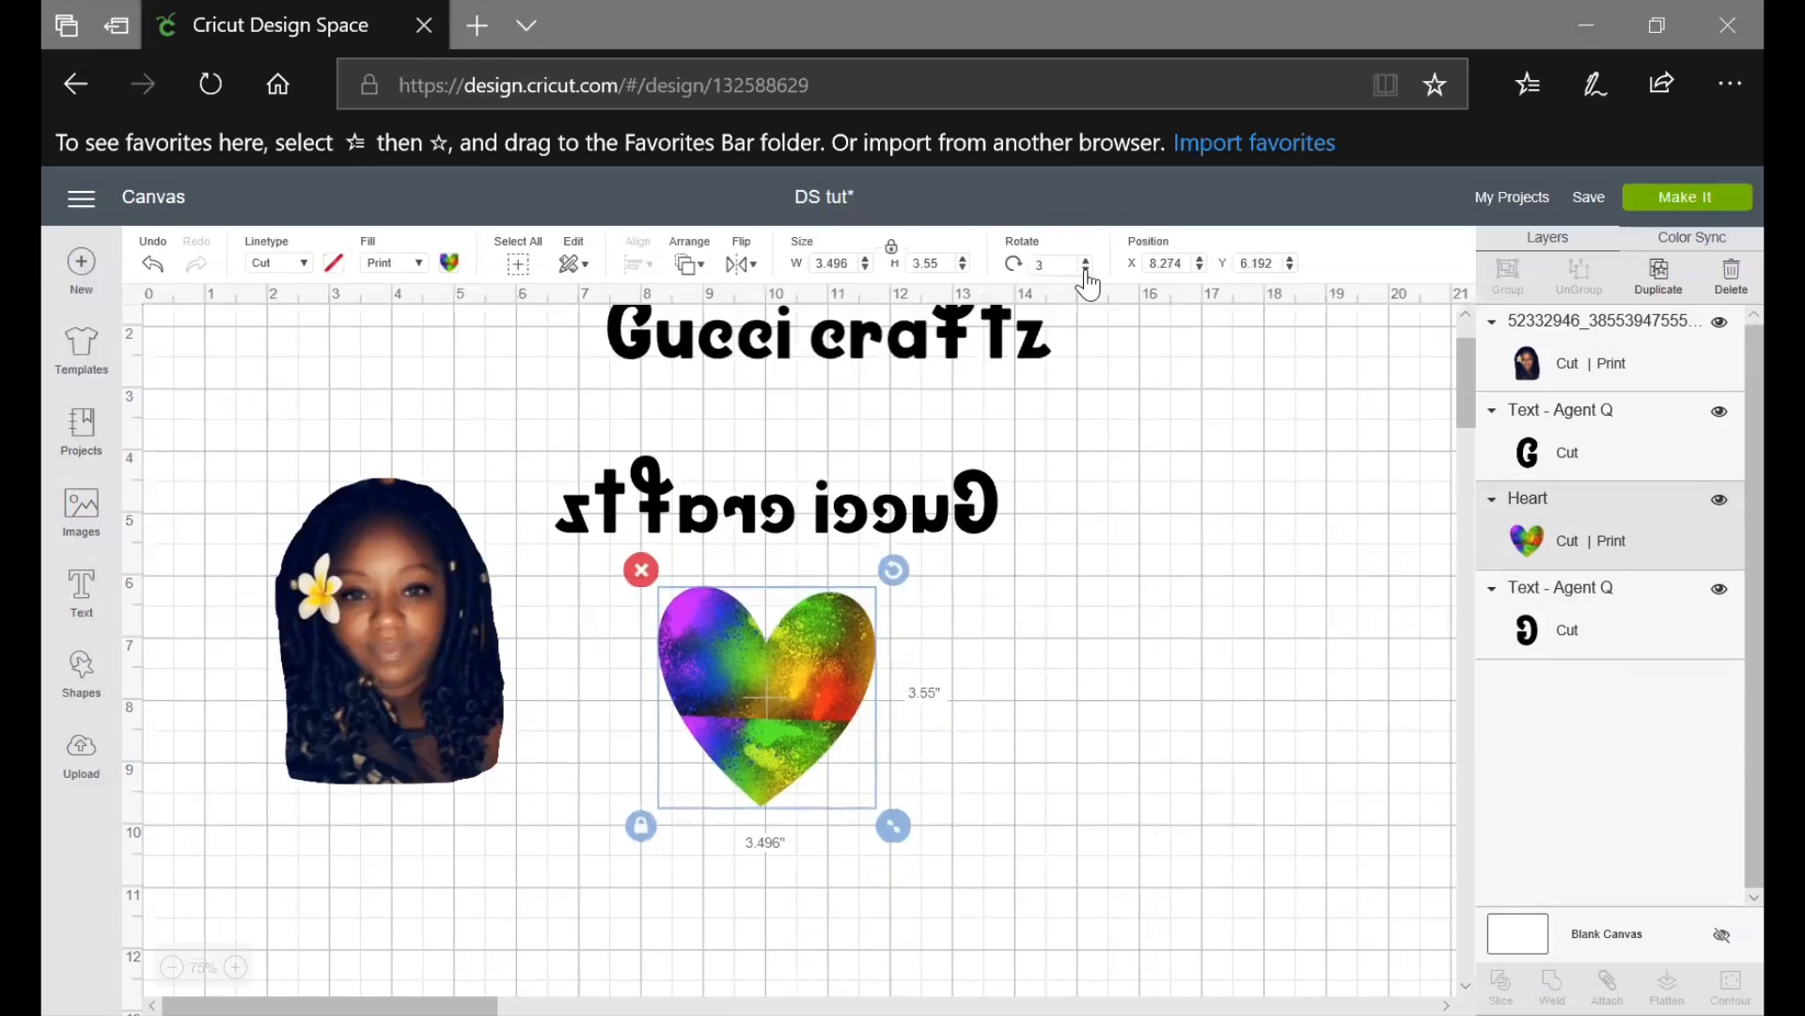
pyautogui.click(1086, 271)
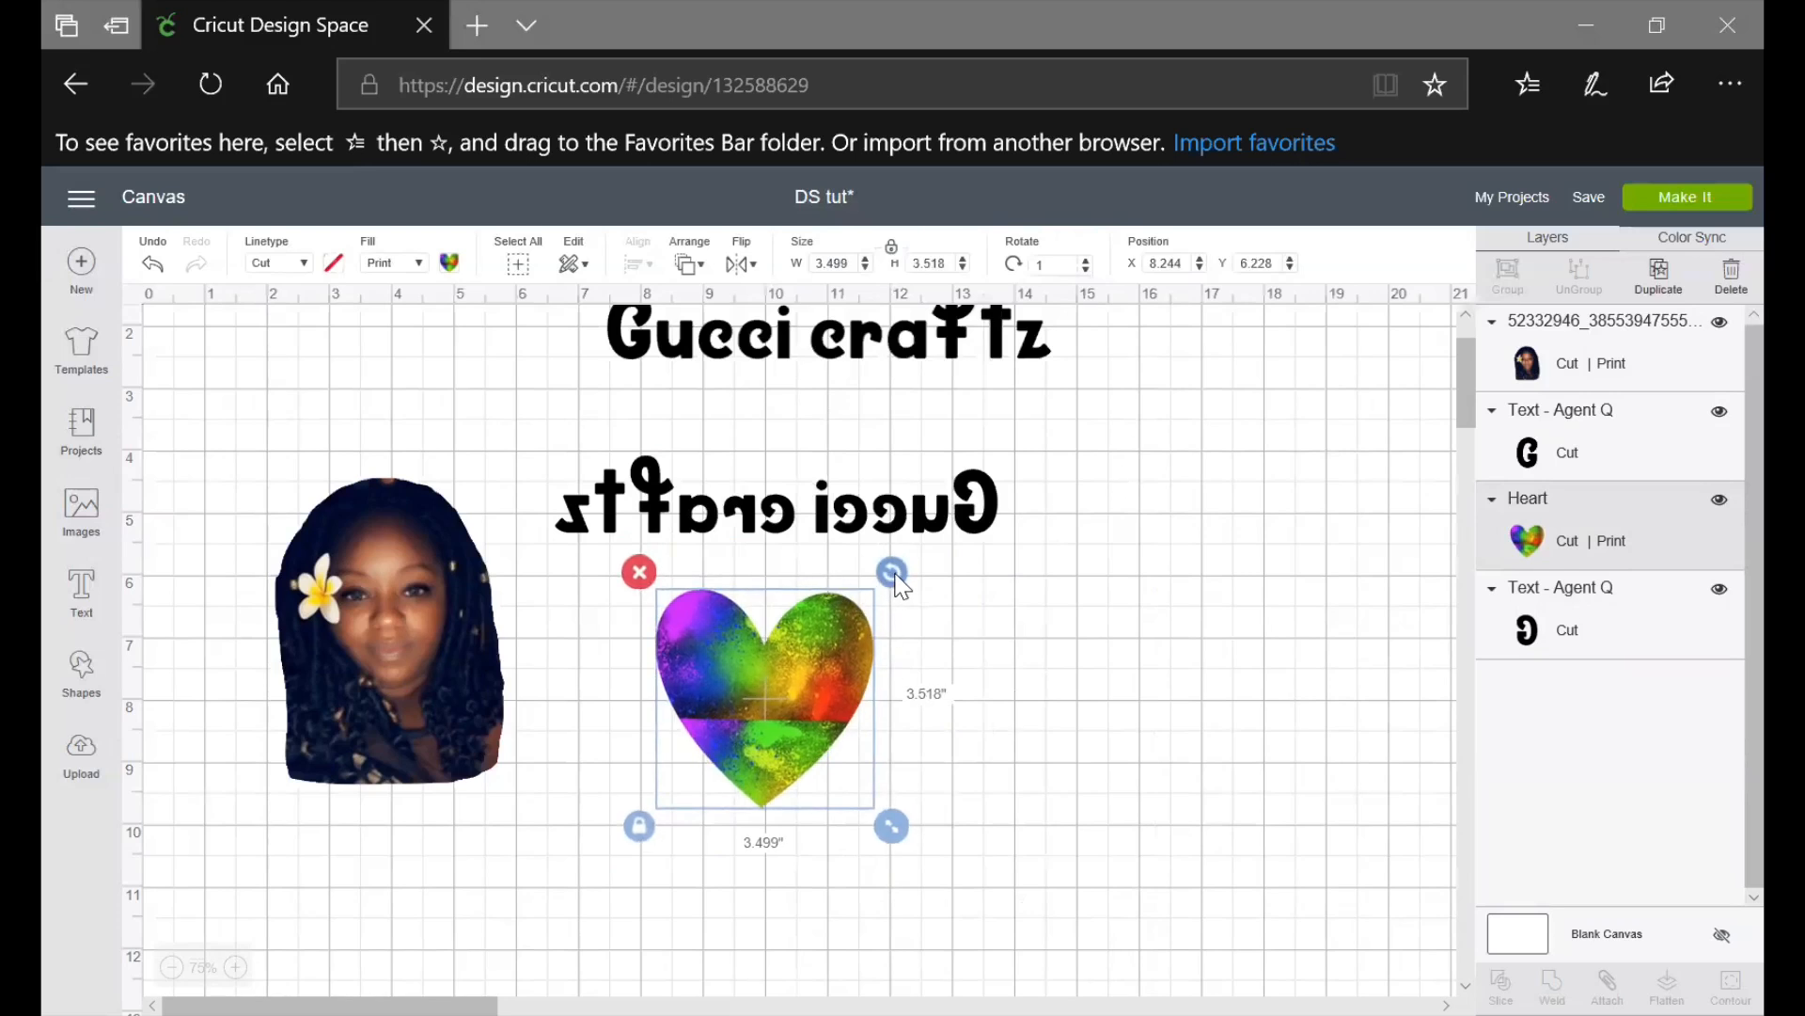
pyautogui.moveTo(901, 588)
pyautogui.mouseDown()
pyautogui.moveTo(941, 635)
pyautogui.moveTo(957, 776)
pyautogui.moveTo(958, 712)
pyautogui.moveTo(880, 562)
pyautogui.mouseUp()
pyautogui.moveTo(765, 604); pyautogui.dragTo(848, 668)
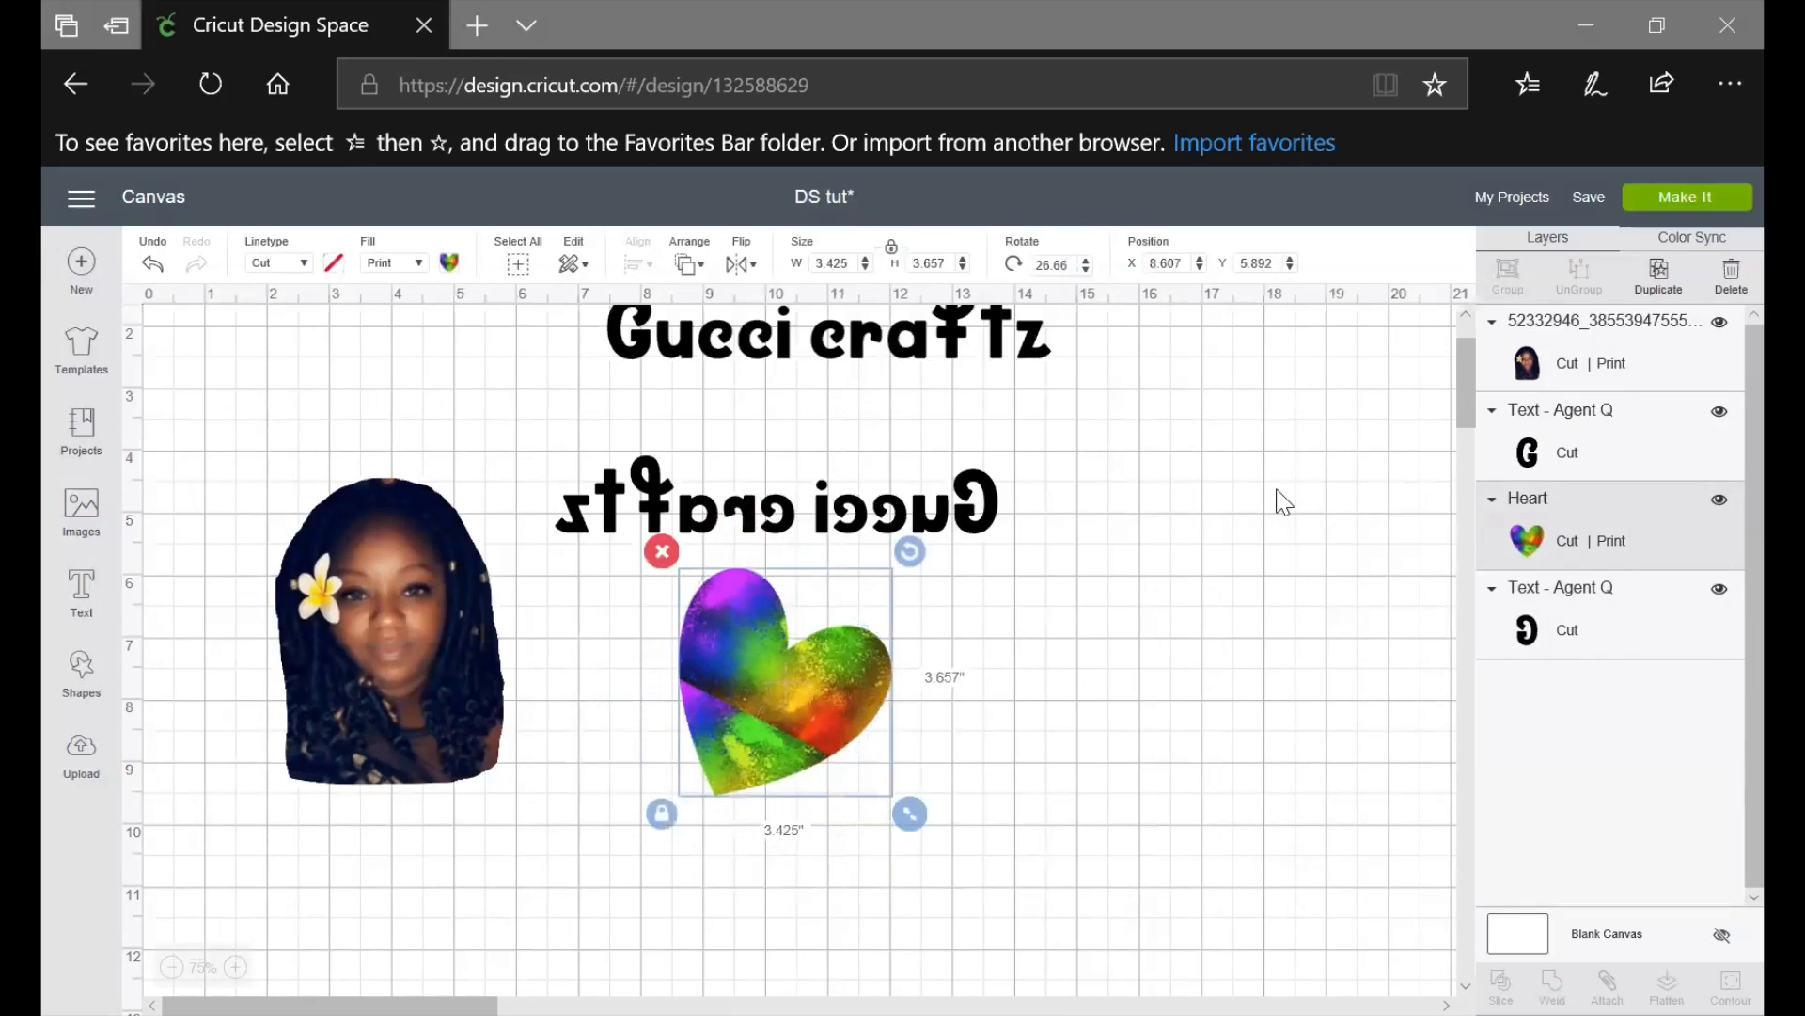
# Move the upright "Gucci craftz" text to about X 7.983, Y 8.478 over the heart, and rotate the moved heart to about 71.82°
pyautogui.moveTo(1033, 339); pyautogui.dragTo(1221, 907)
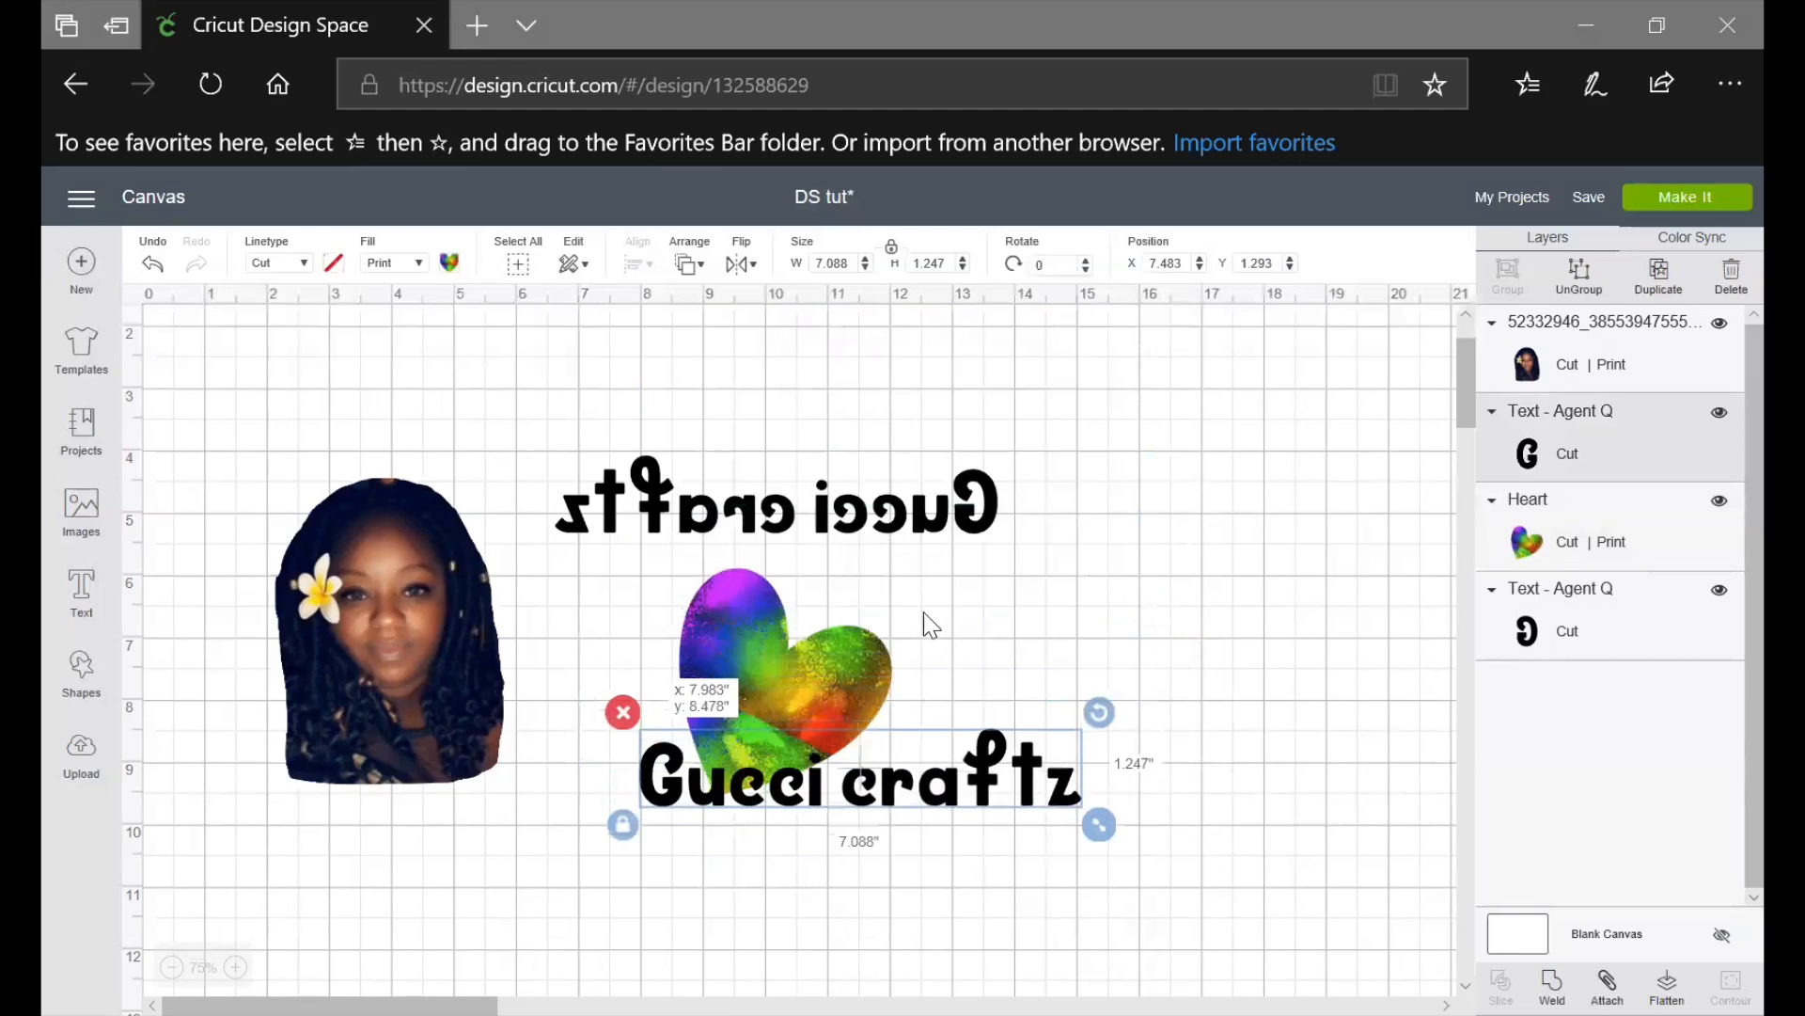
pyautogui.moveTo(865, 728); pyautogui.dragTo(955, 787)
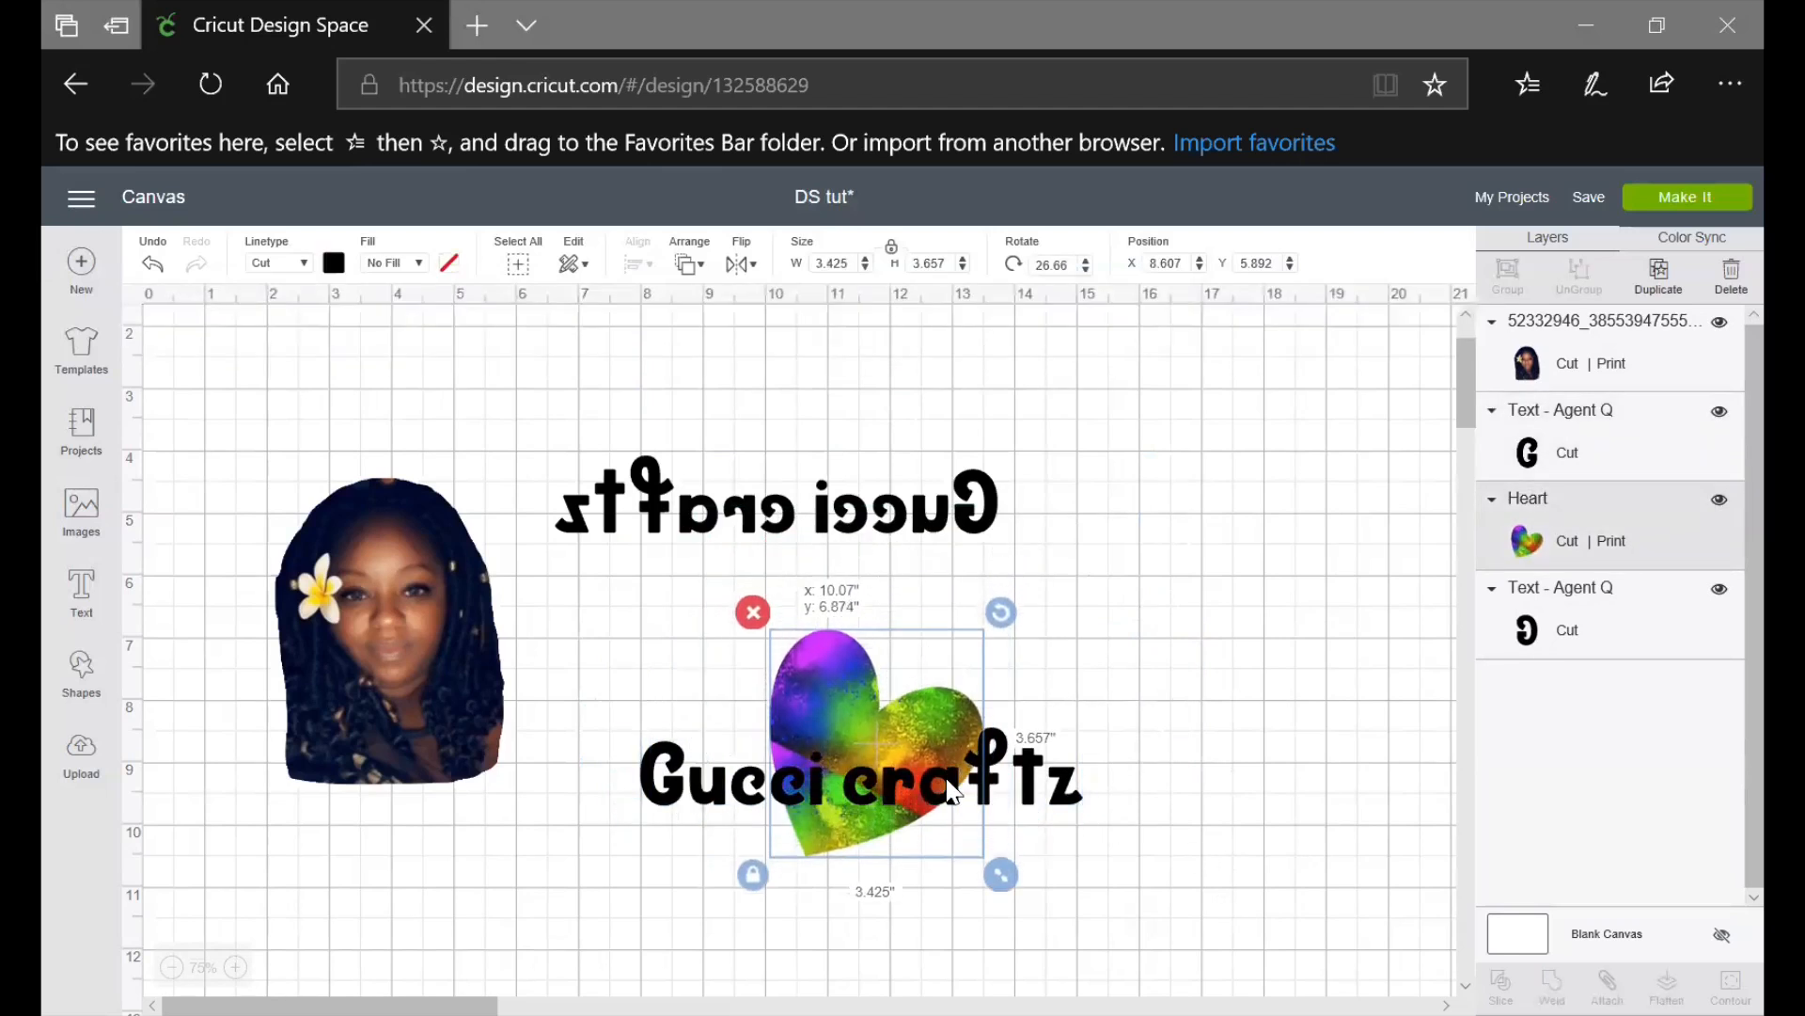
pyautogui.moveTo(1001, 608); pyautogui.dragTo(996, 738)
pyautogui.click(882, 710)
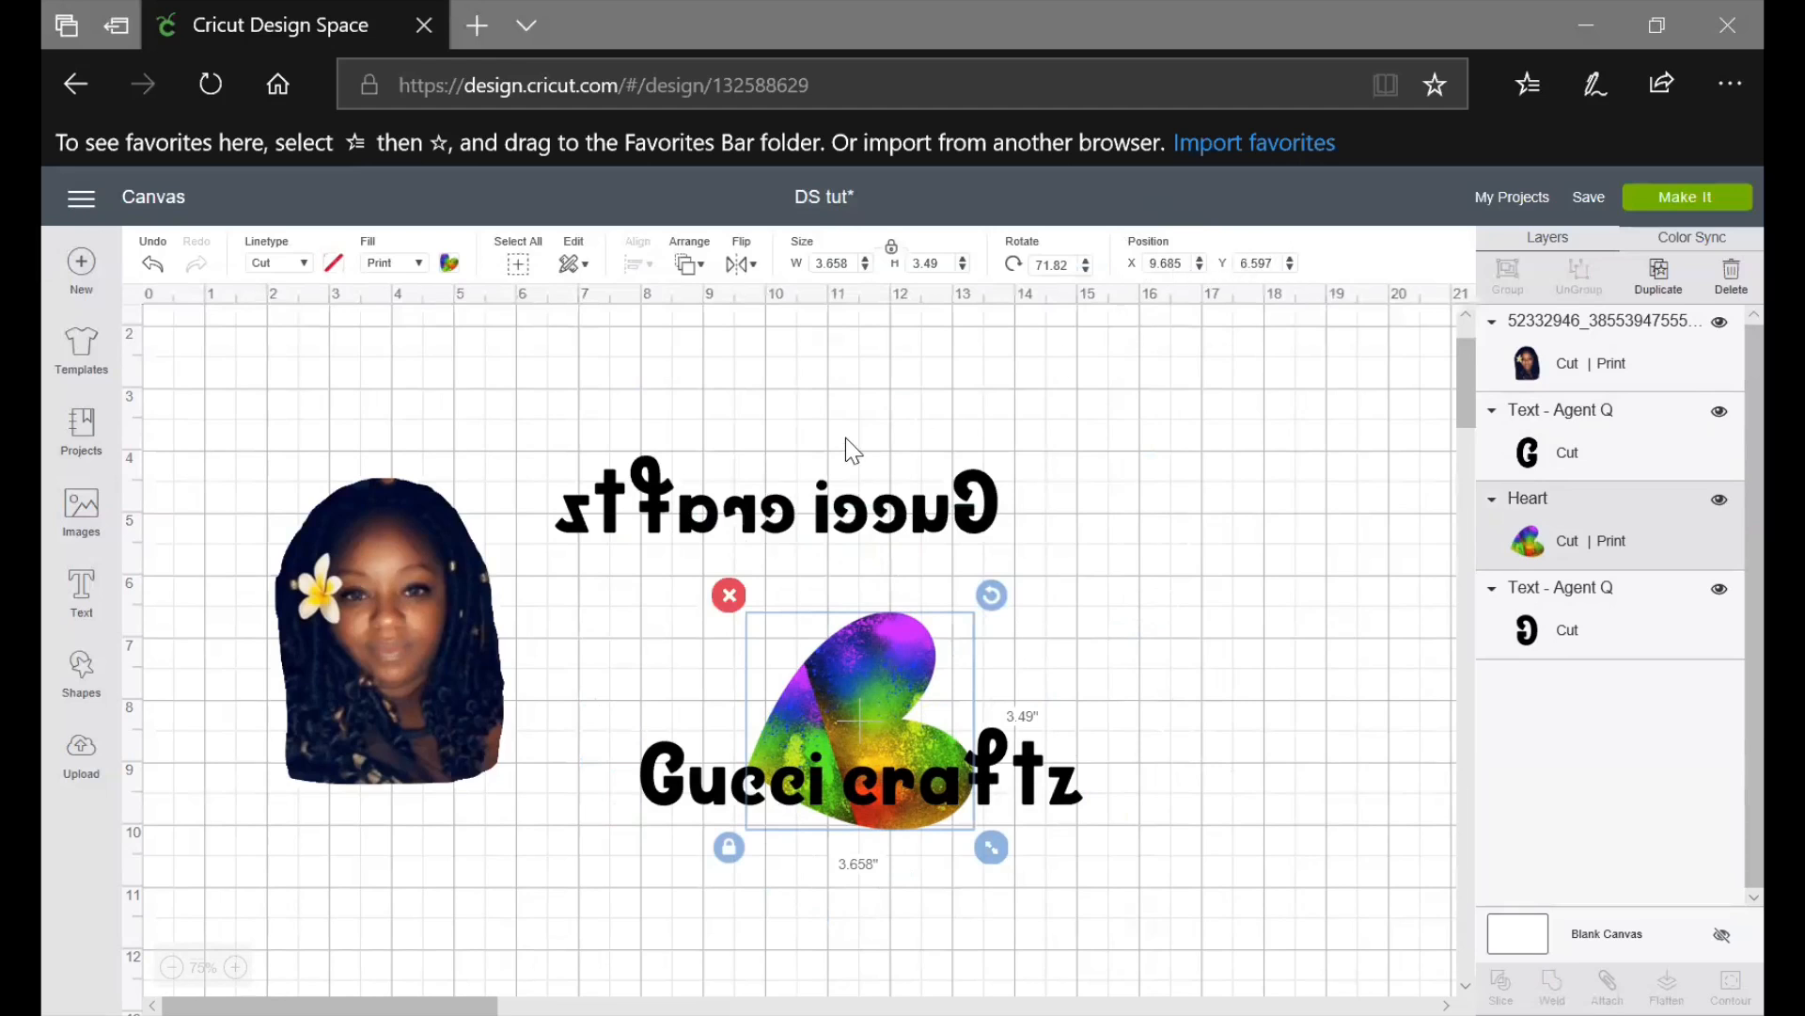
# Move the mirrored "Gucci craftz" text onto the heart at about X 10.298, Y 7.441
pyautogui.click(801, 522)
pyautogui.click(464, 686)
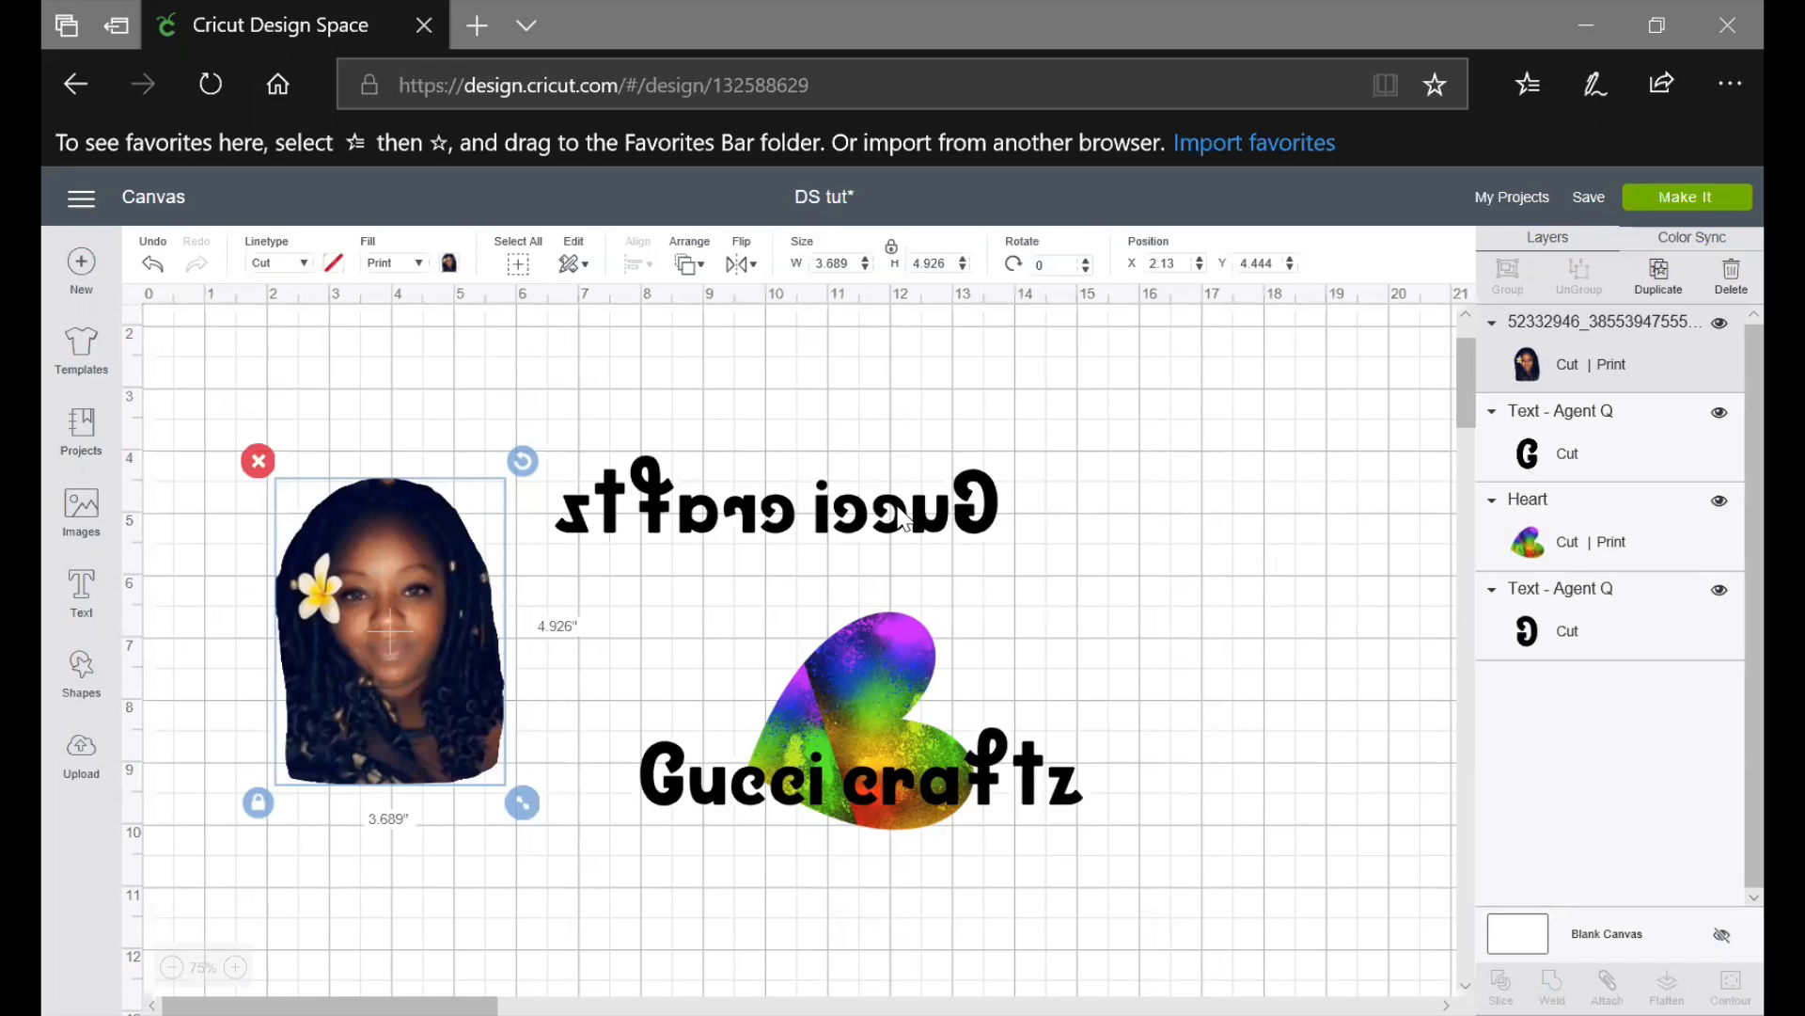
pyautogui.moveTo(921, 512); pyautogui.dragTo(1293, 753)
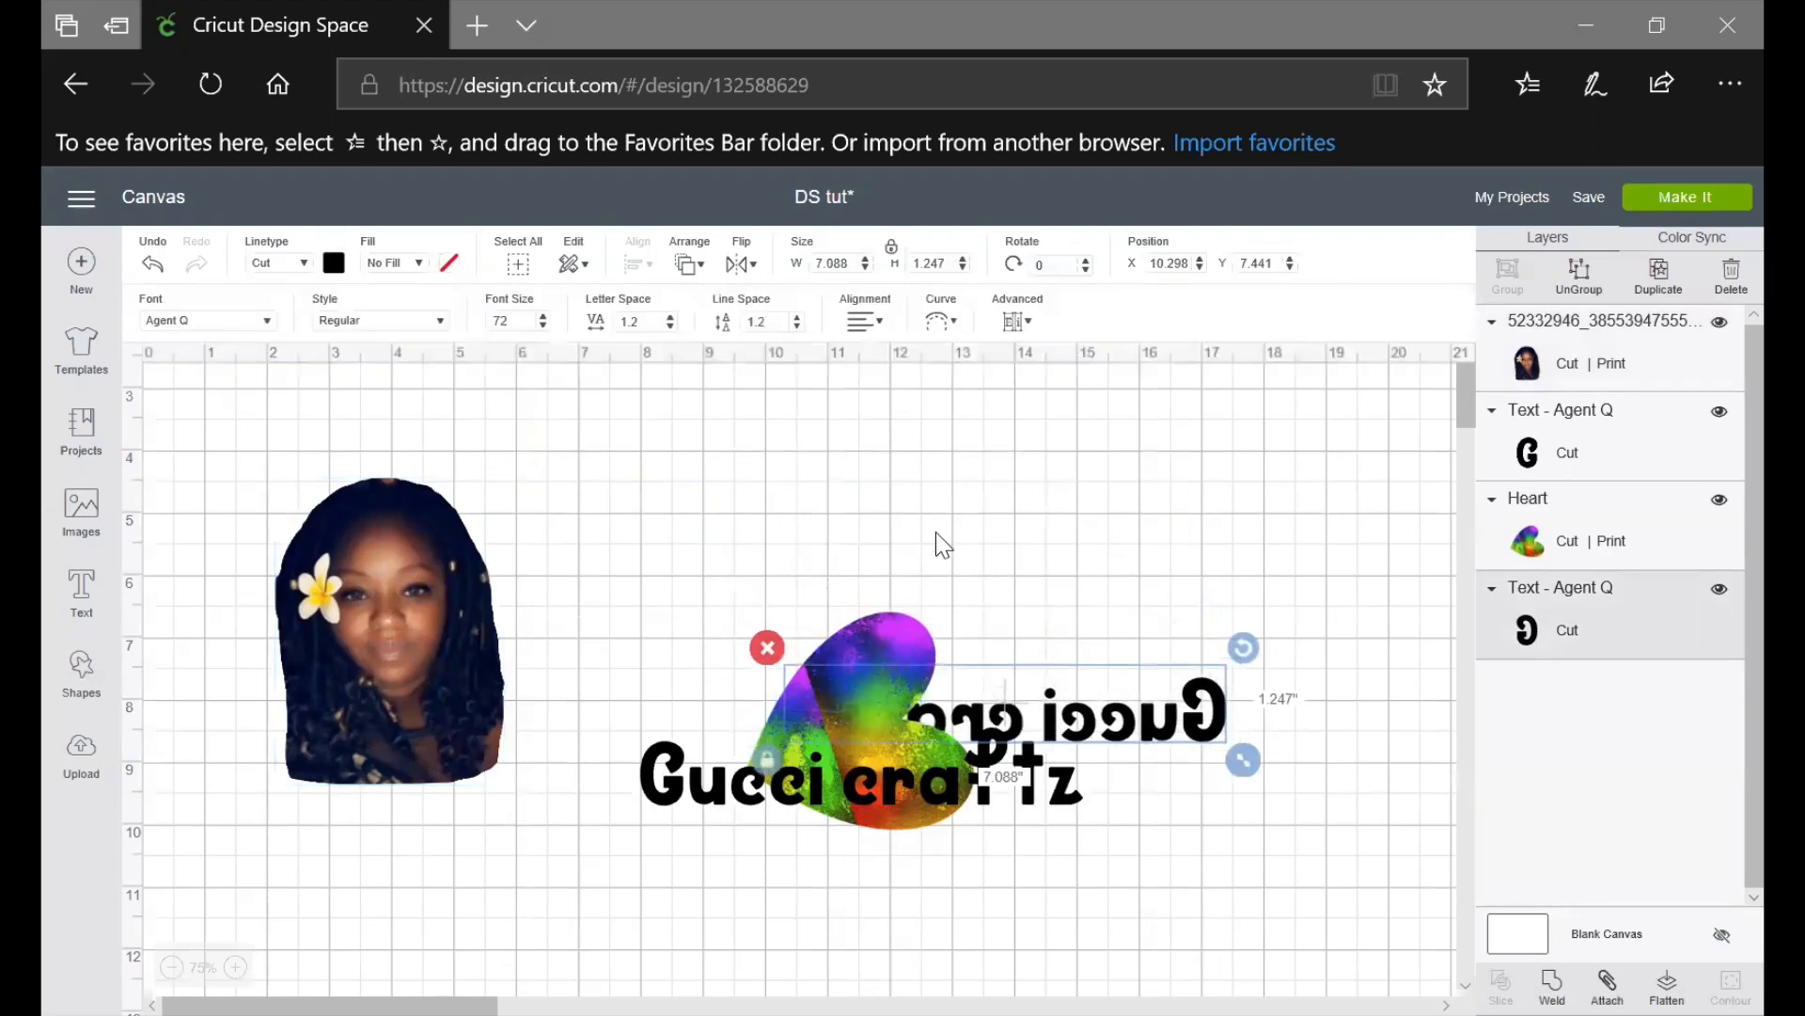
pyautogui.scroll(1, 211, 466)
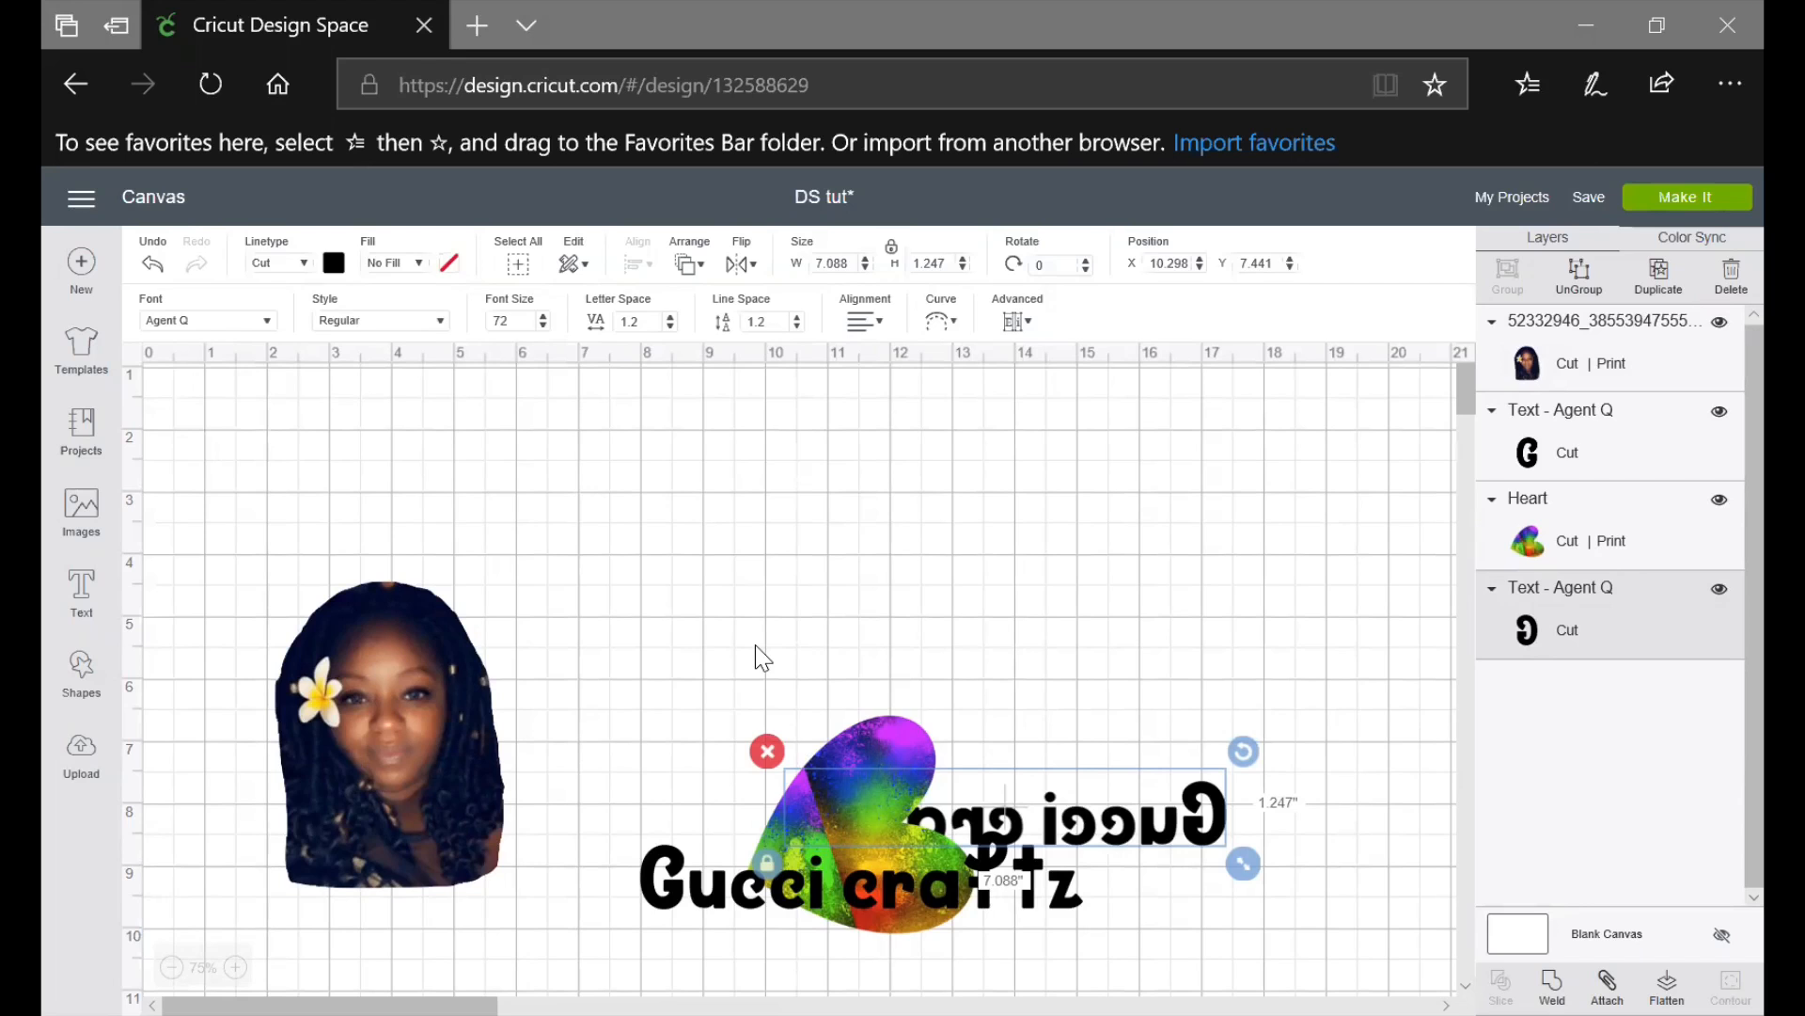
# Set the portrait photo's position to X 0 and Y 0
pyautogui.click(416, 753)
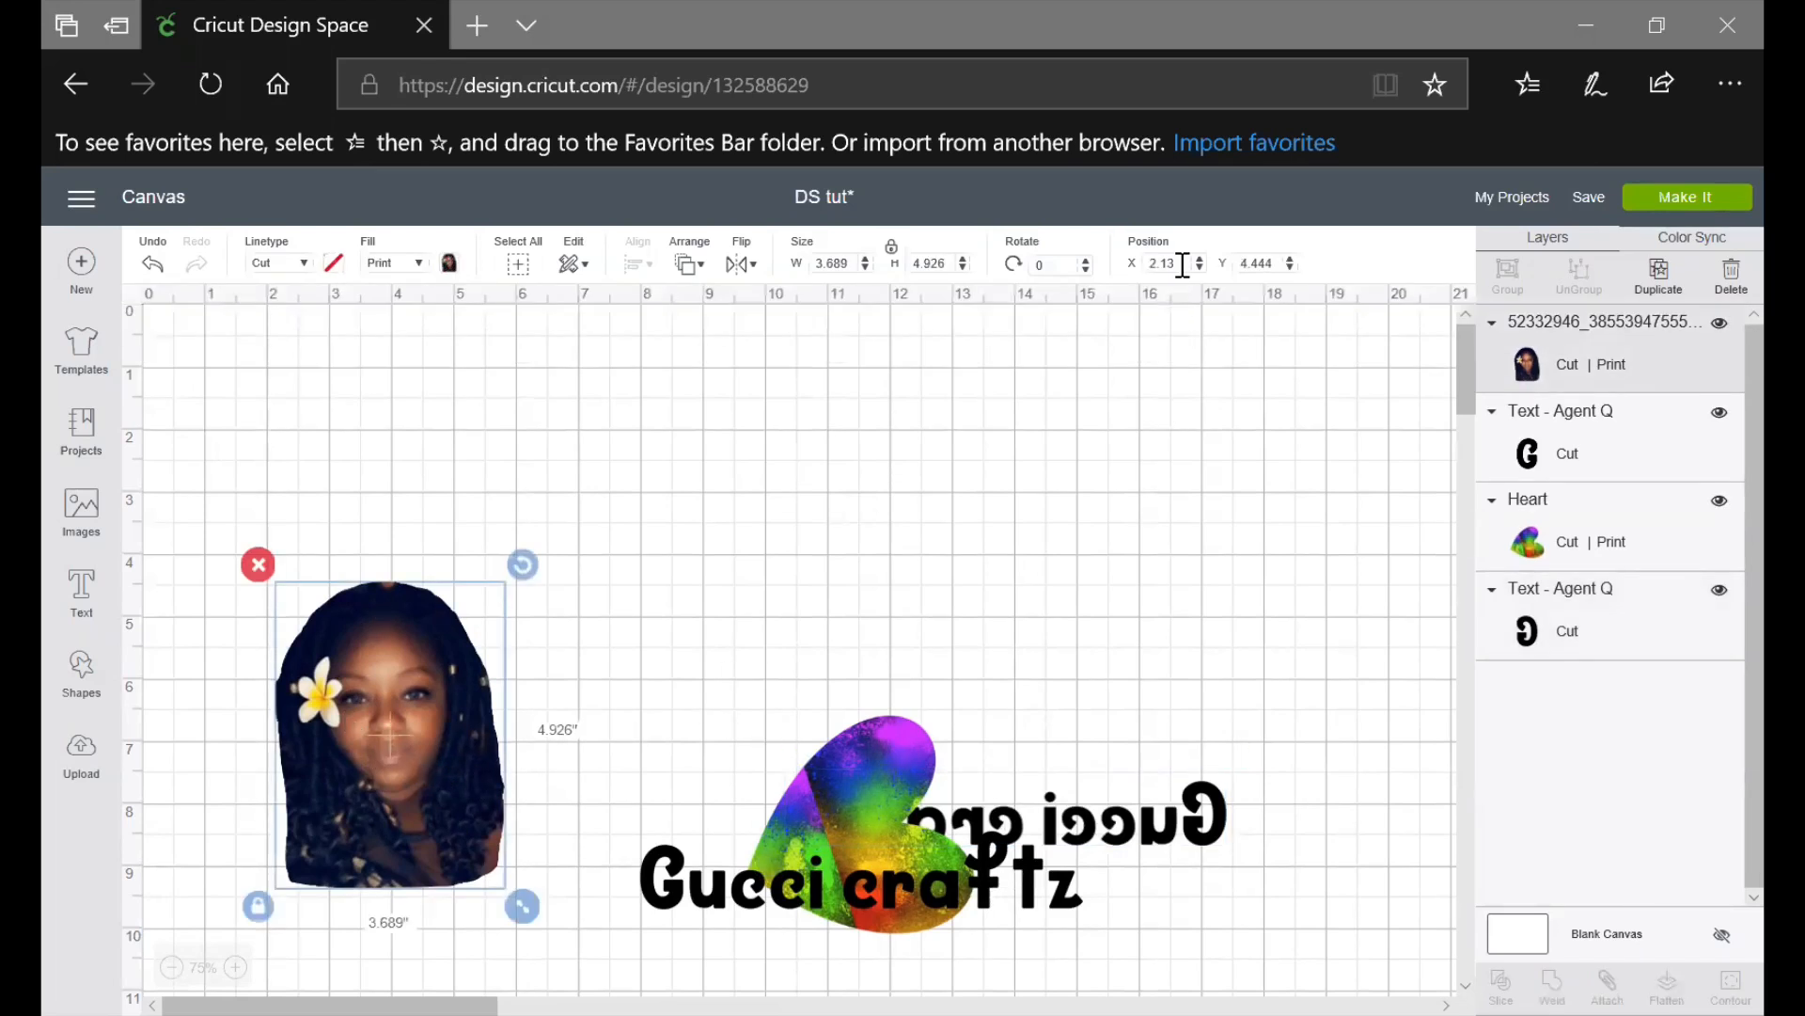
pyautogui.click(1149, 264)
pyautogui.write('0')
pyautogui.click(1281, 264)
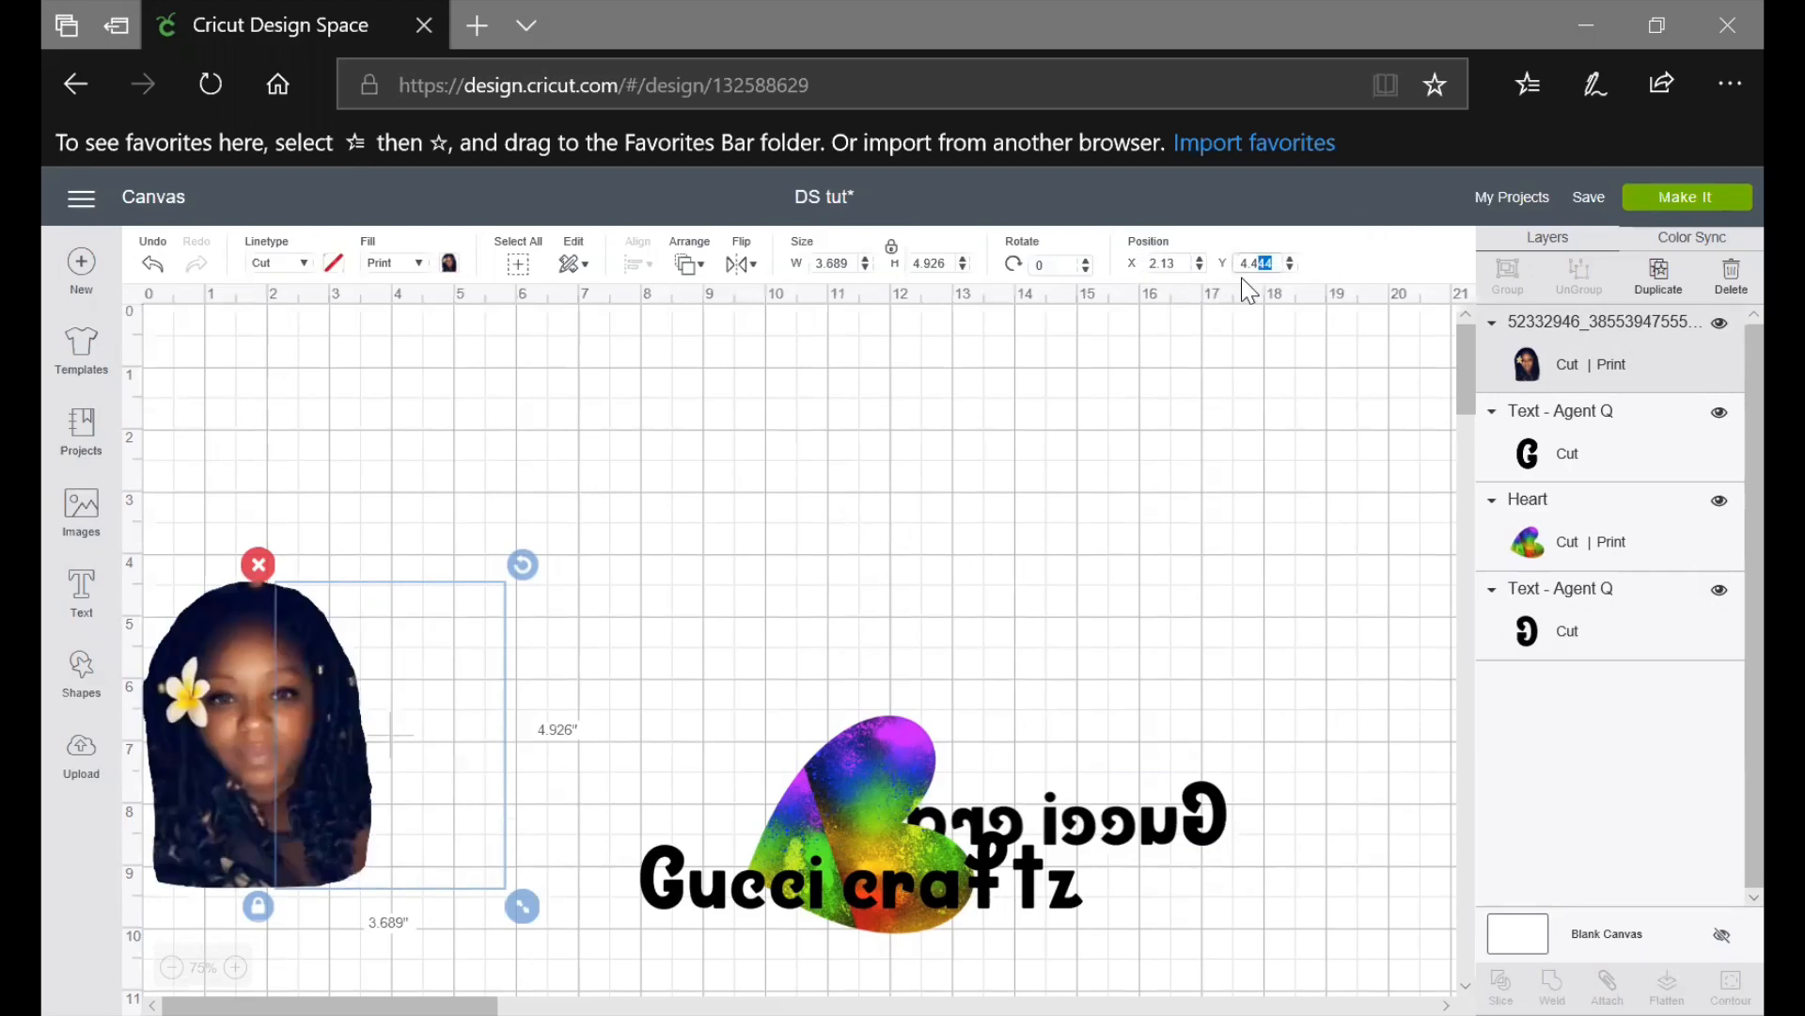
pyautogui.write('0')
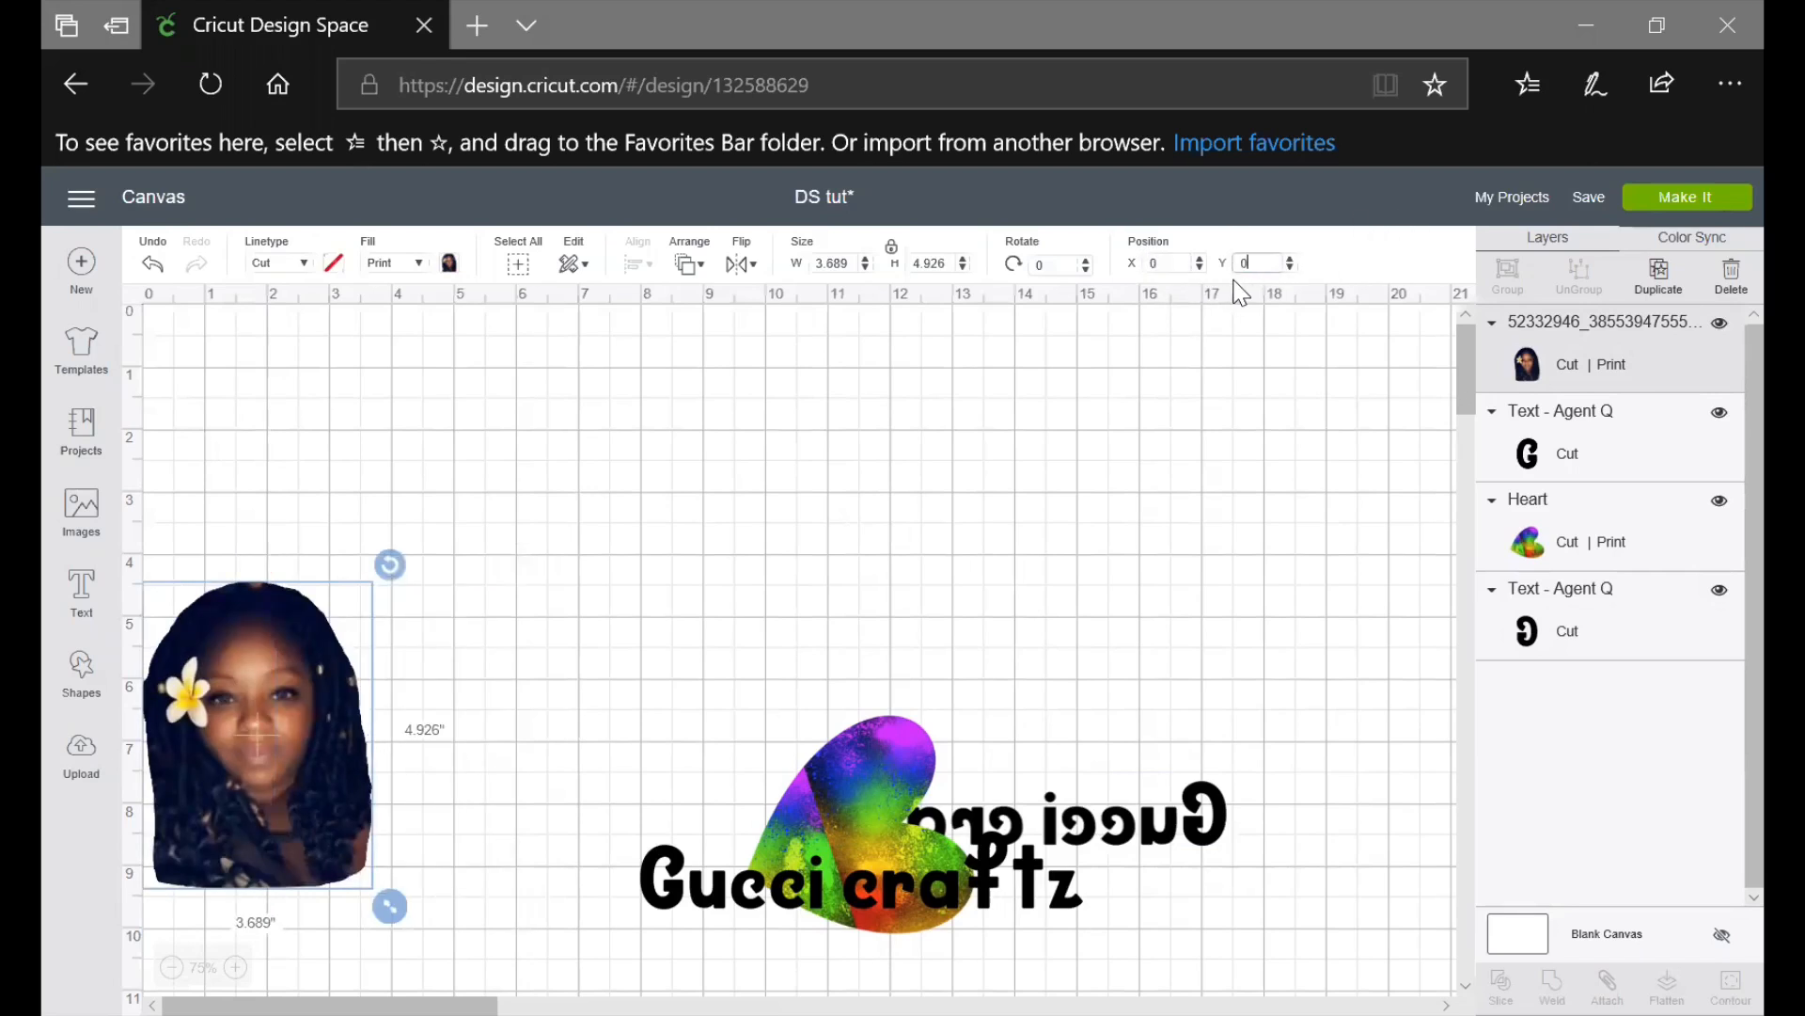
pyautogui.press('Return')
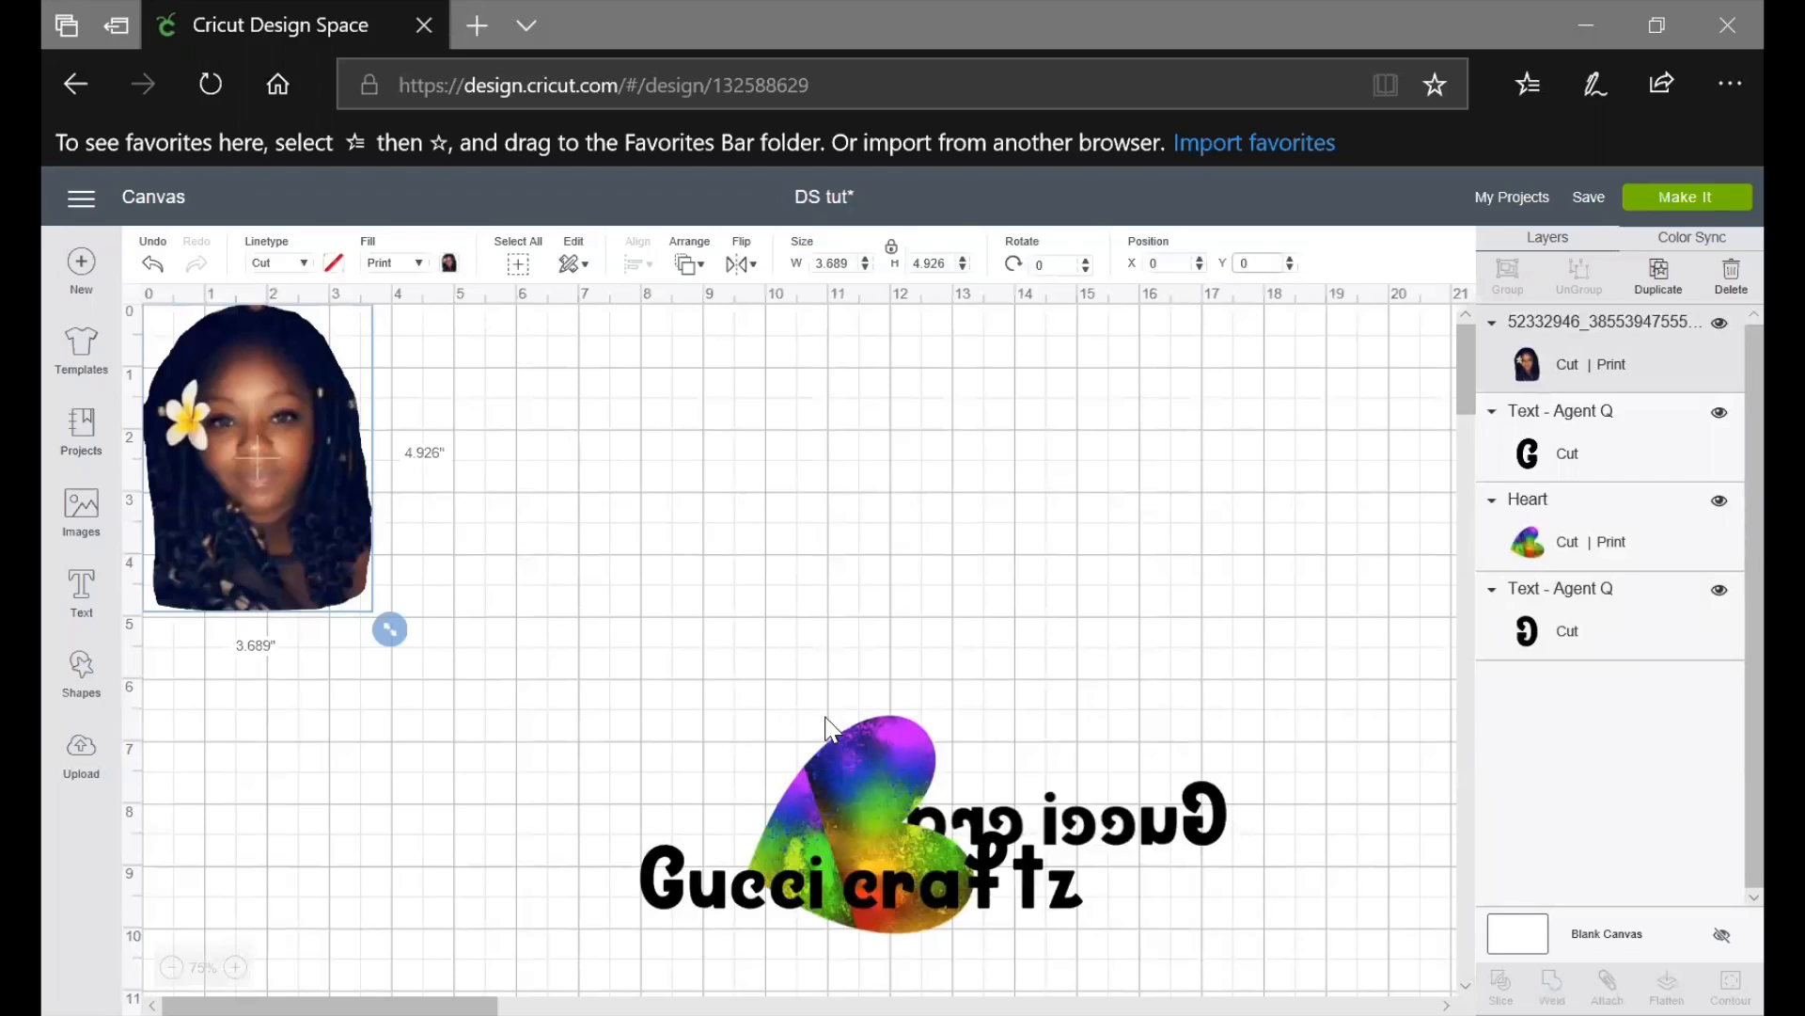
# Move the portrait to about X 5.444, Y 1.222, and place the heart beside it at about X 9.646, Y 2.151, rotated to 344.71°
pyautogui.moveTo(342, 467); pyautogui.dragTo(677, 539)
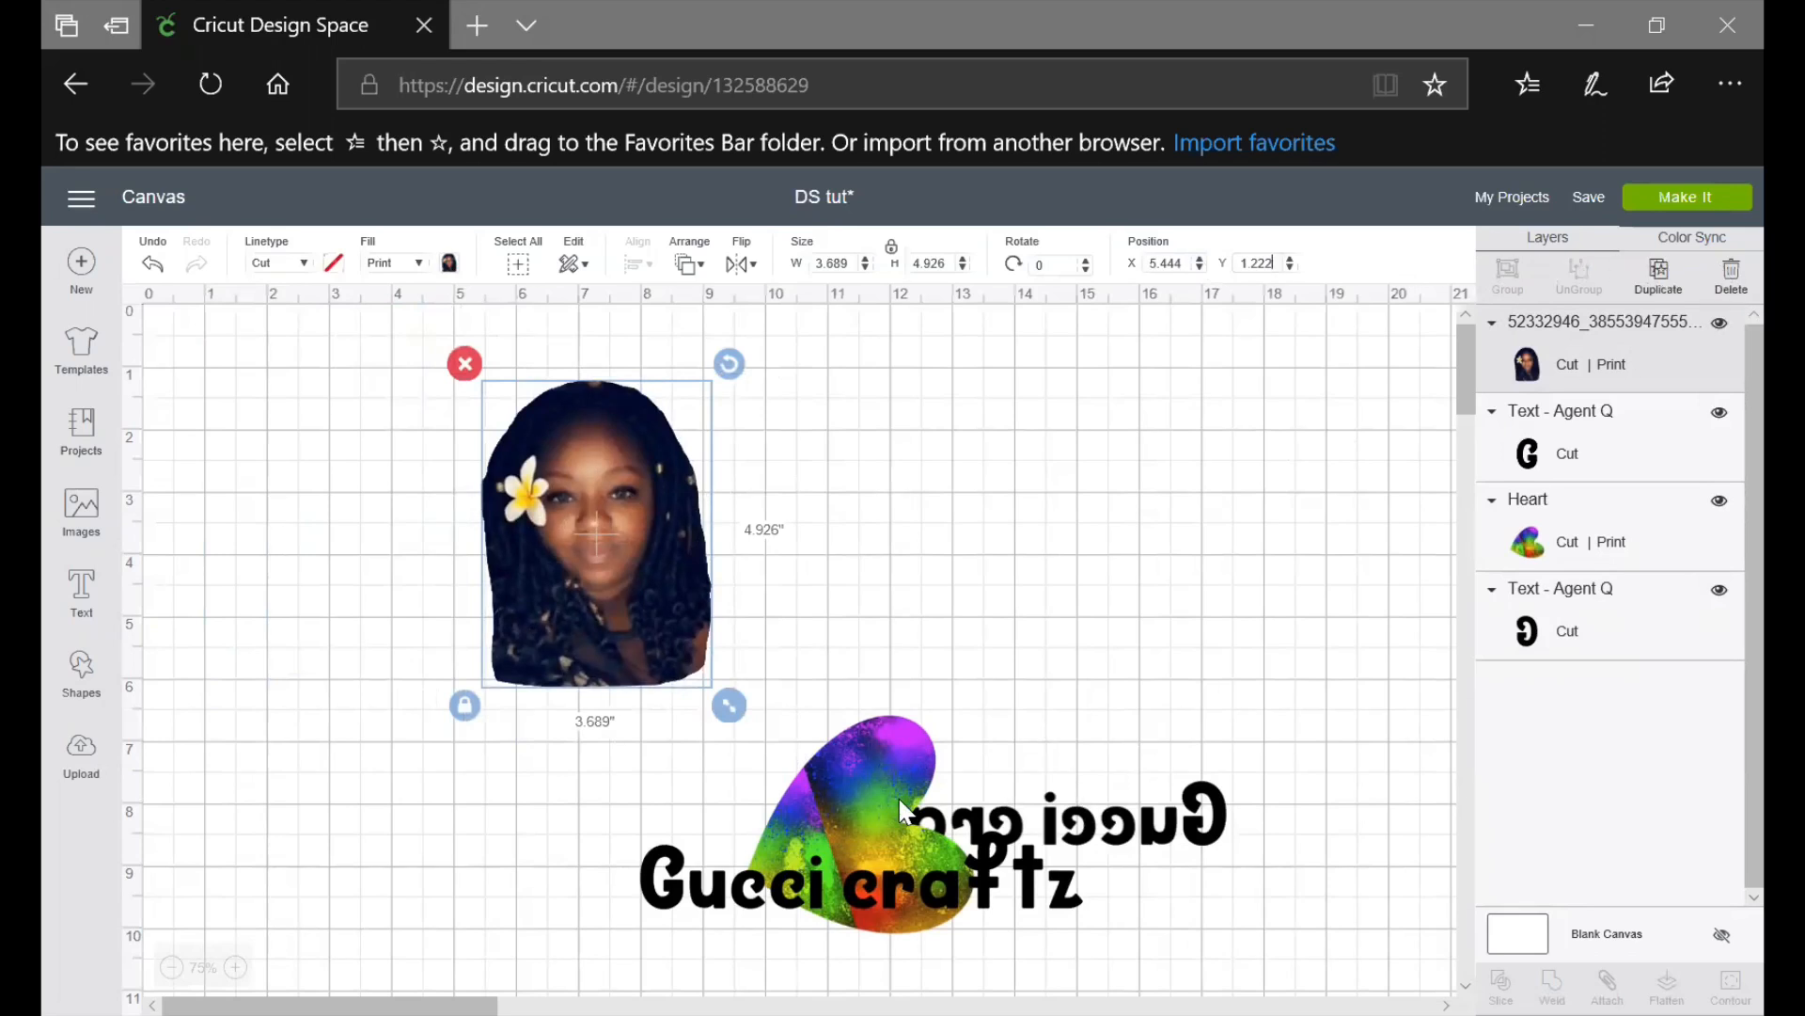
pyautogui.moveTo(887, 788); pyautogui.dragTo(973, 522)
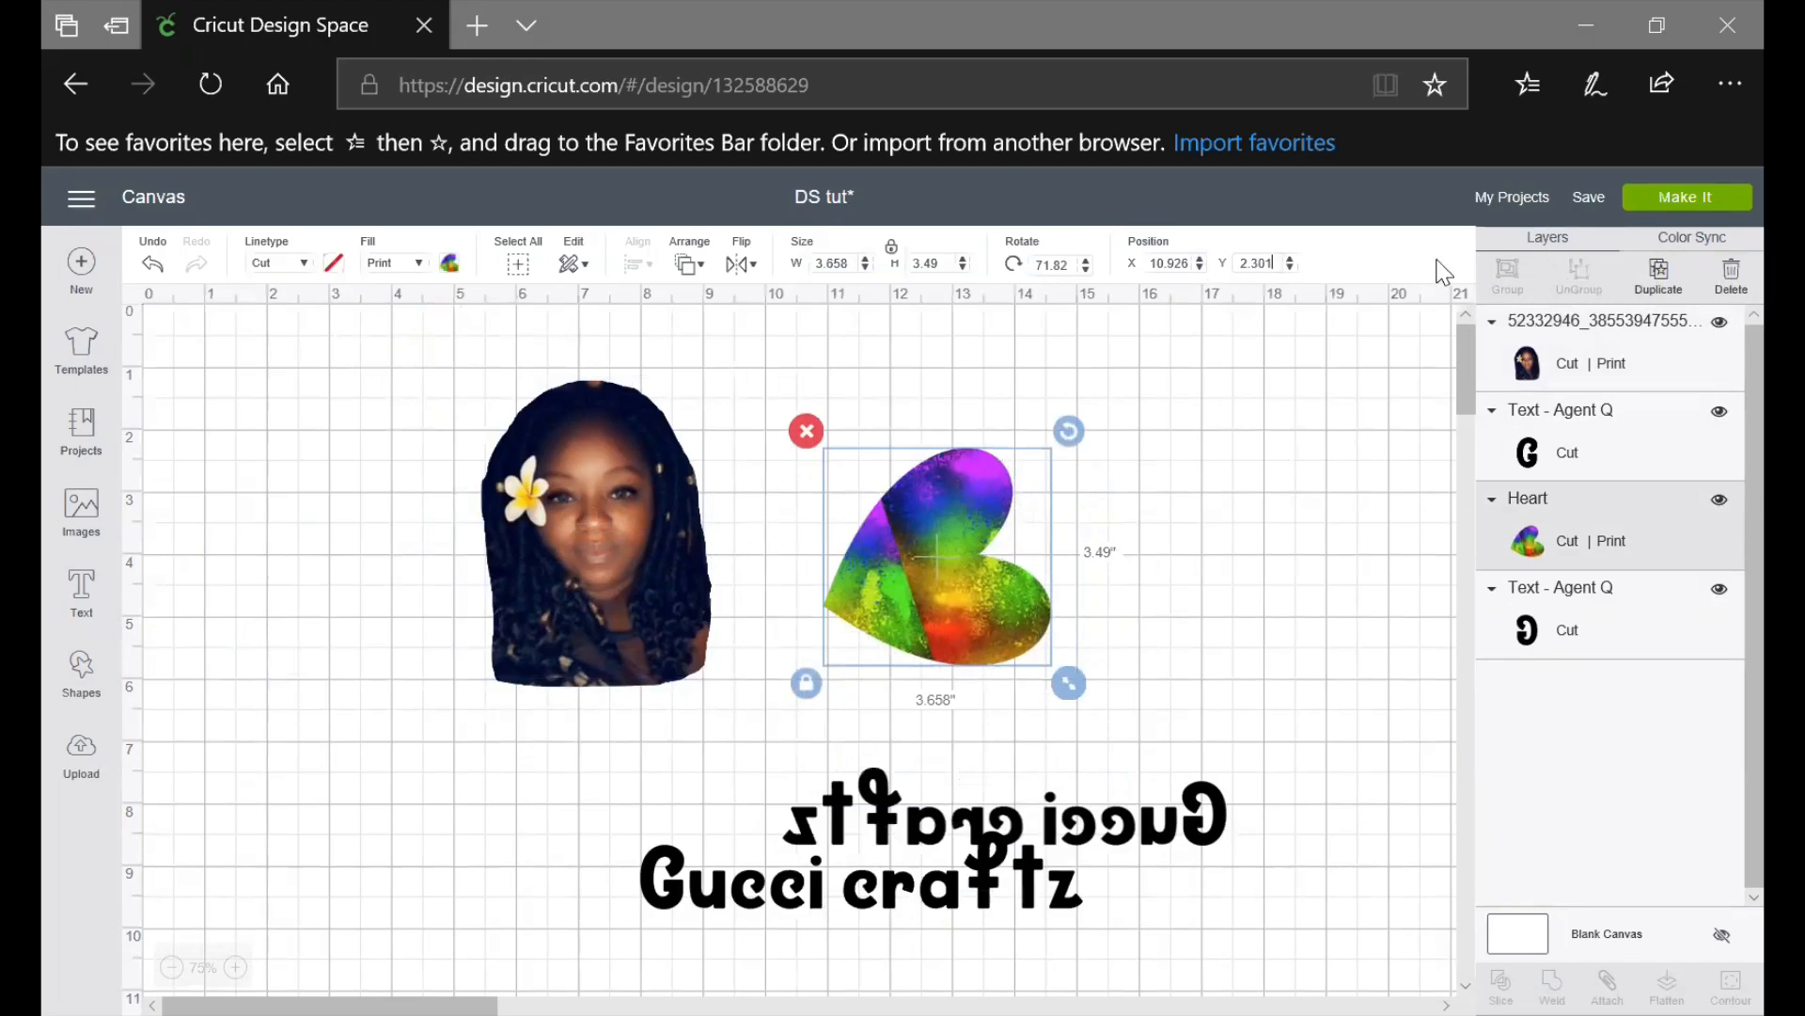
pyautogui.moveTo(1069, 432); pyautogui.dragTo(844, 446)
pyautogui.moveTo(1019, 525); pyautogui.dragTo(895, 566)
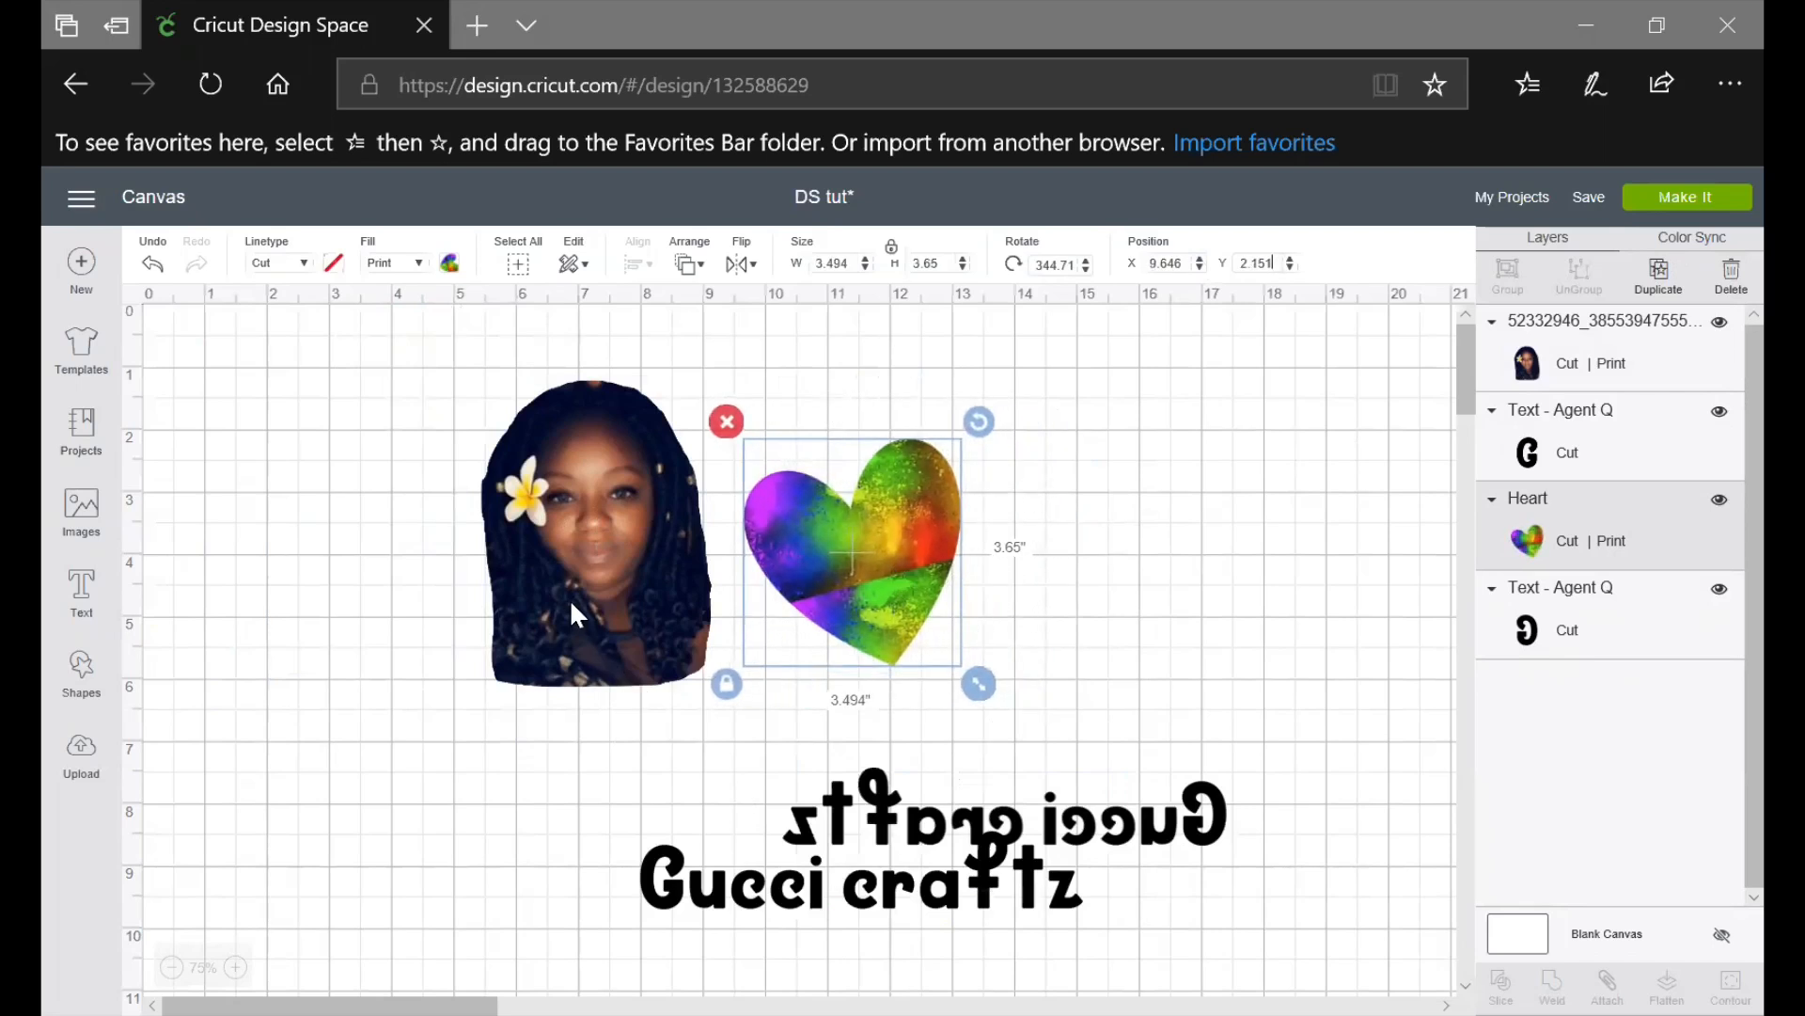
# Group the portrait with the heart, shift the group to about X 5.759, Y 1.111, and ungroup it
pyautogui.moveTo(568, 598); pyautogui.dragTo(590, 596)
pyautogui.moveTo(369, 361); pyautogui.dragTo(1105, 696)
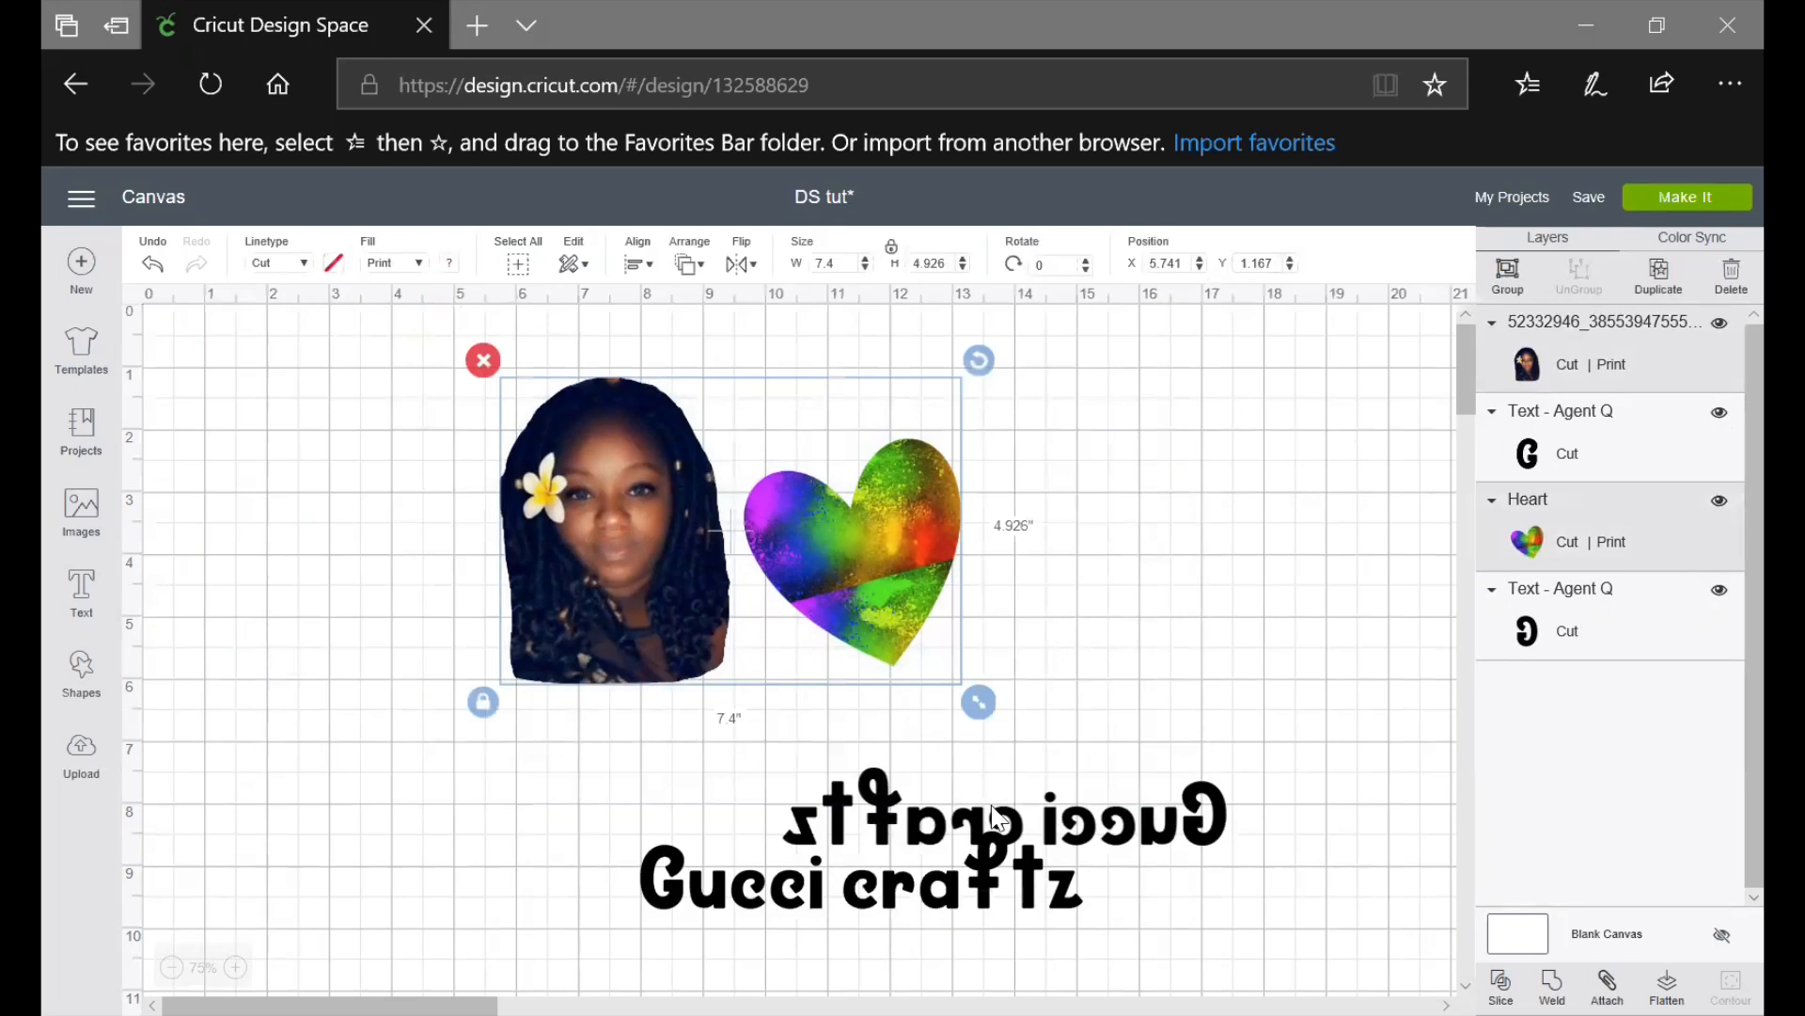
pyautogui.click(1507, 276)
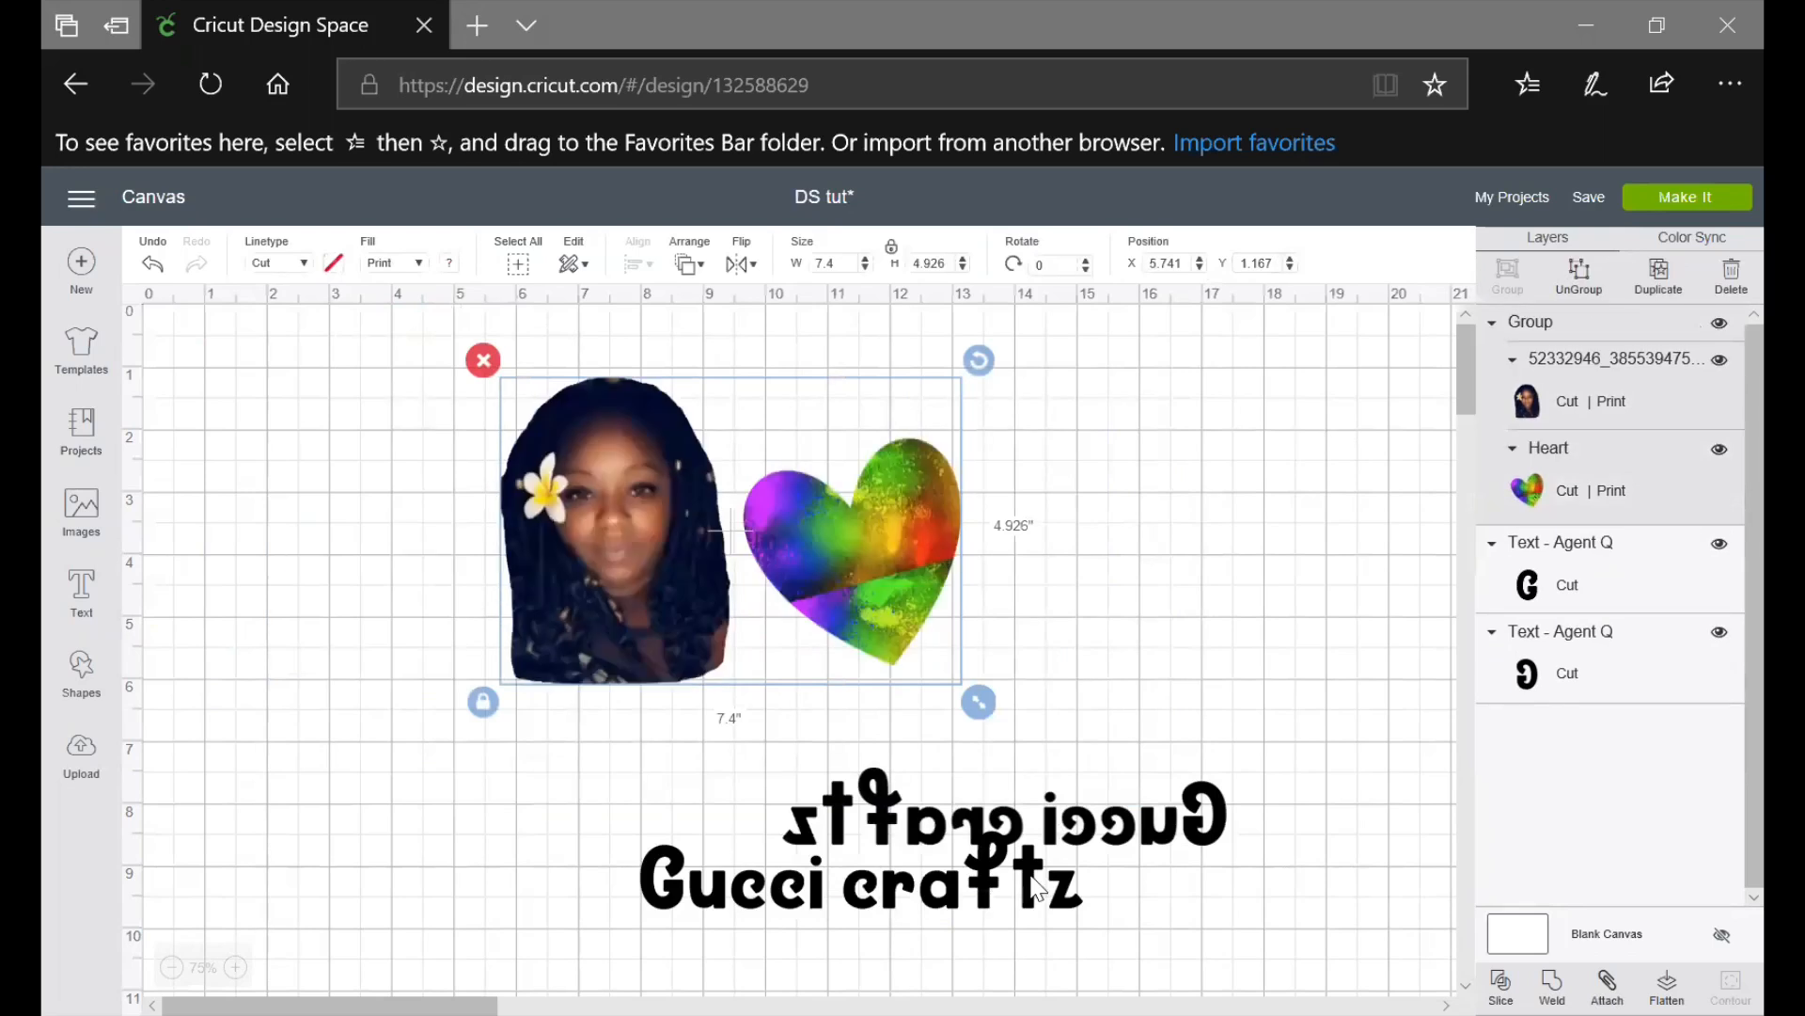
pyautogui.moveTo(894, 442); pyautogui.dragTo(643, 594)
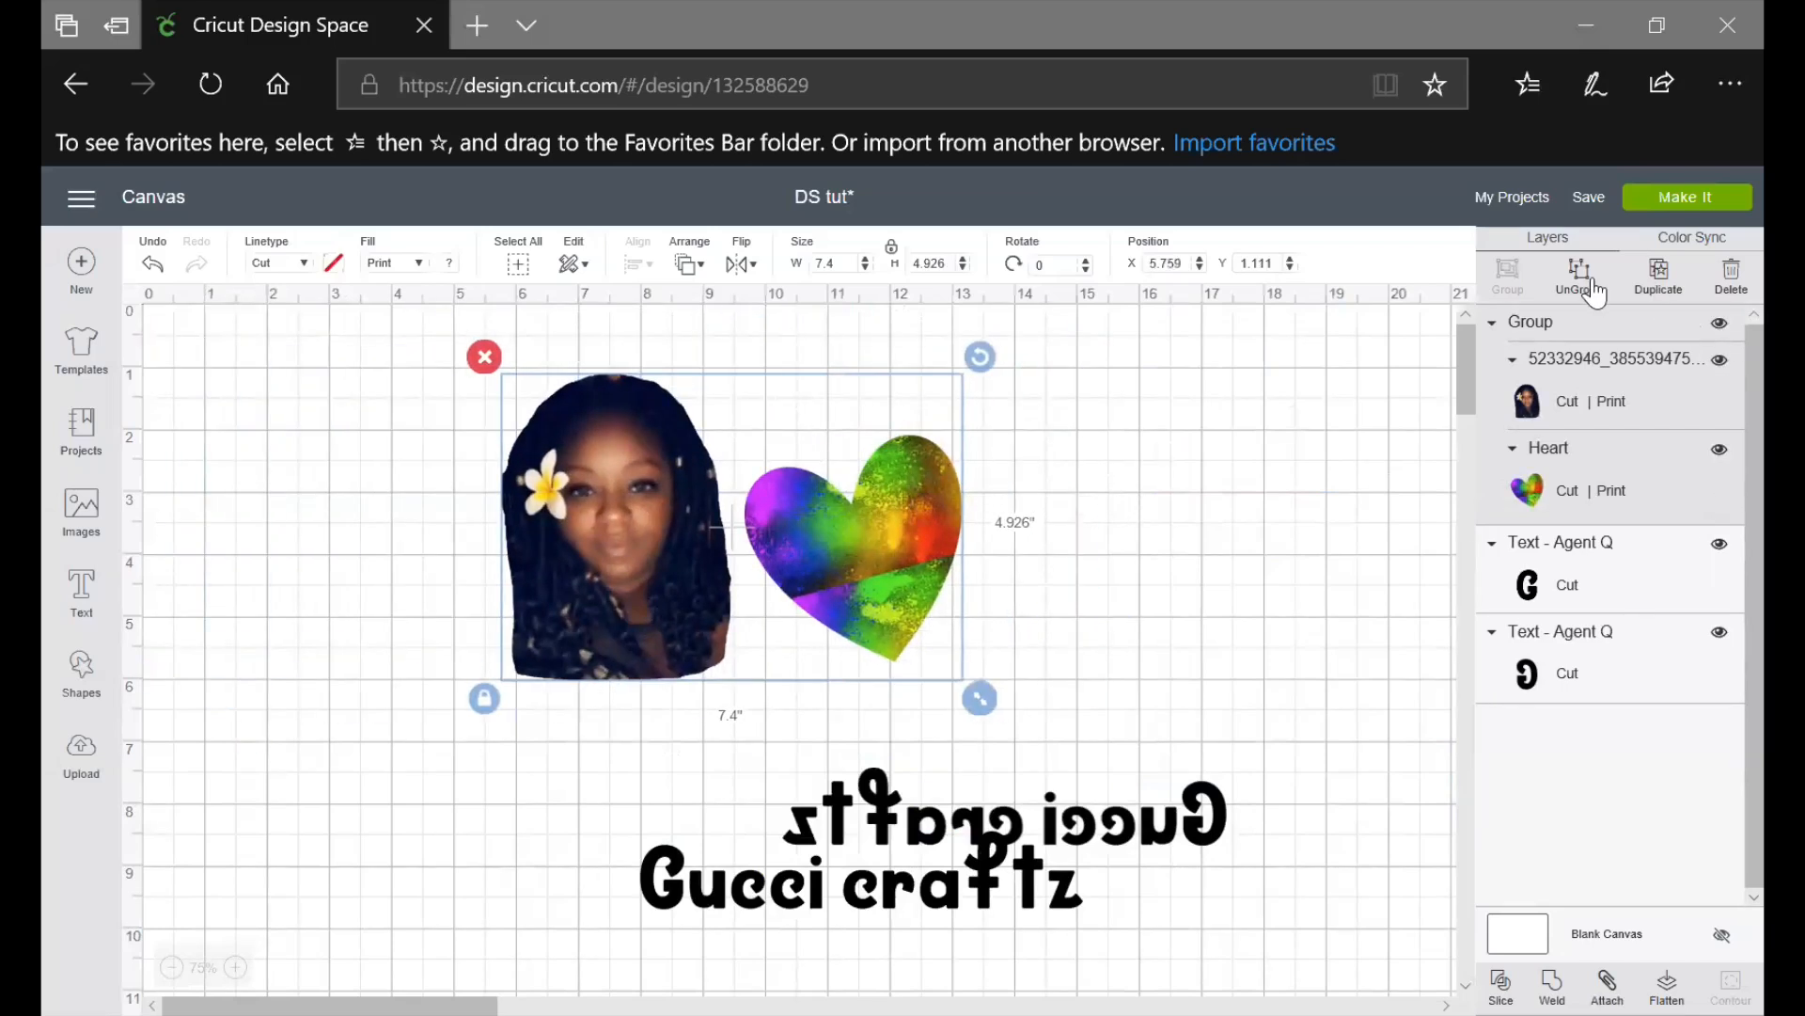
pyautogui.click(1591, 287)
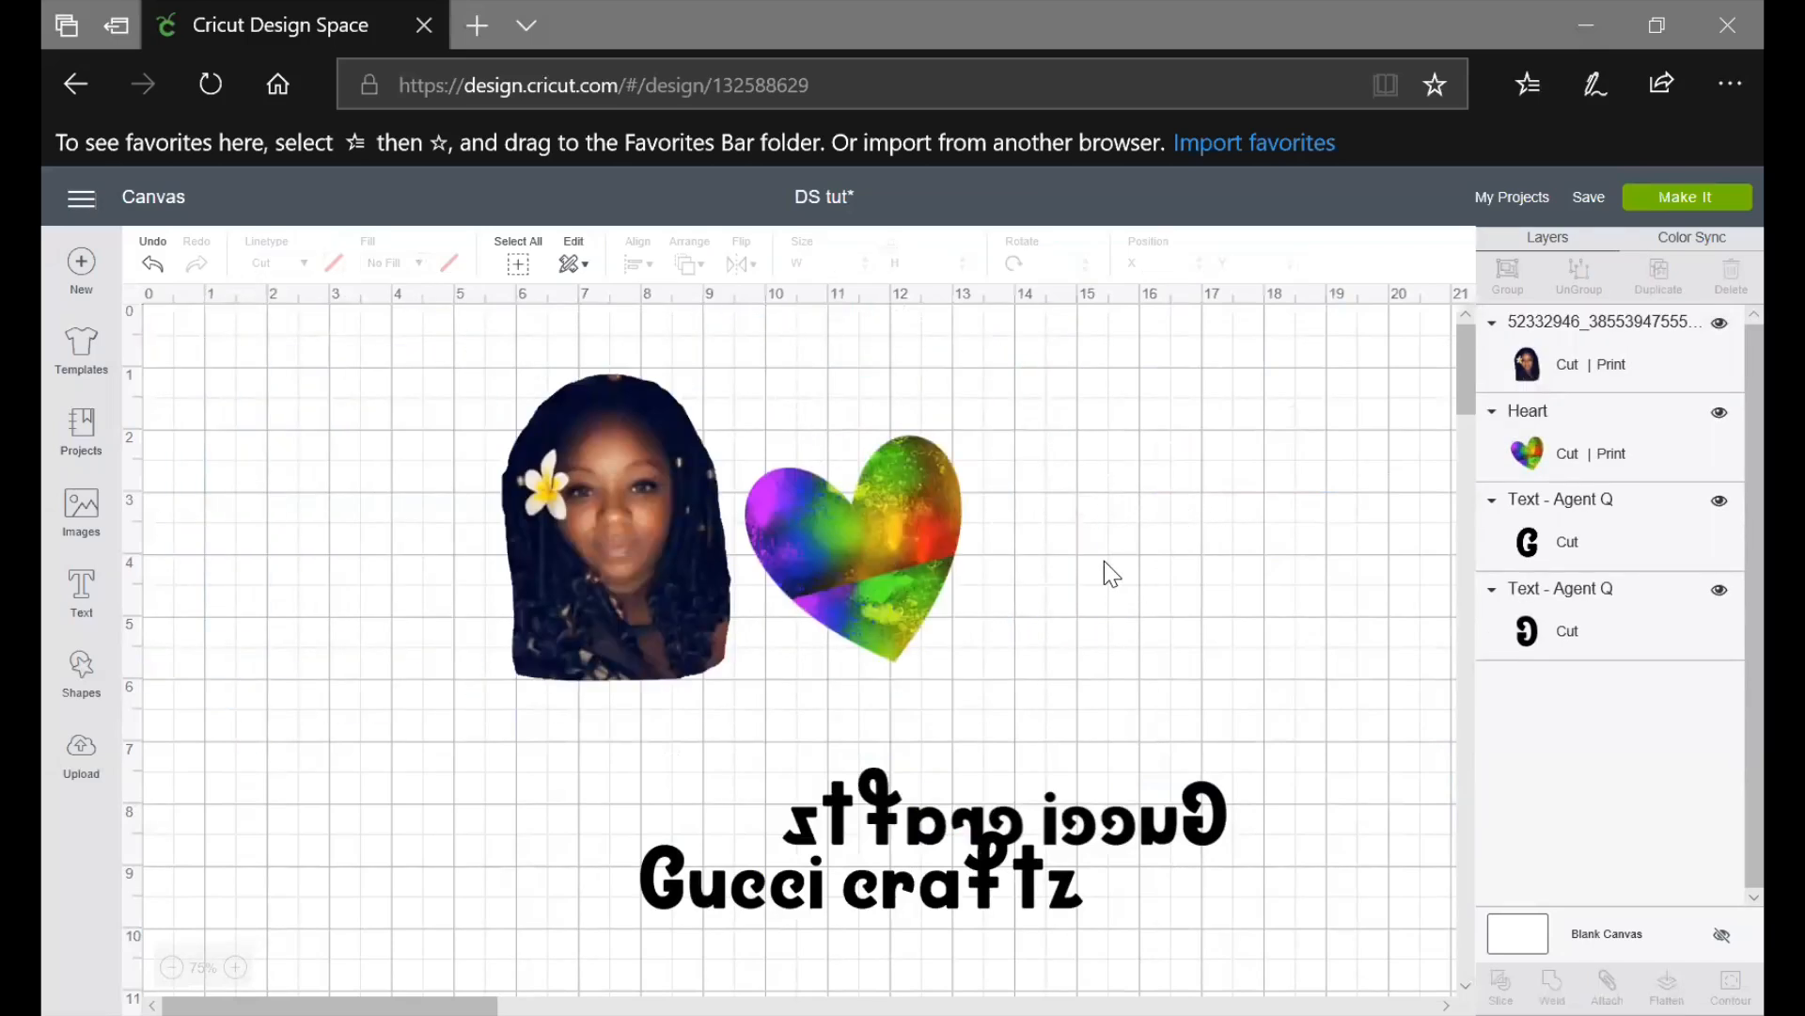
# Move the portrait down the canvas and the heart away to about X 17.479, Y 4.707
pyautogui.scroll(-2, 1103, 562)
pyautogui.scroll(2, 1100, 562)
pyautogui.moveTo(639, 672); pyautogui.dragTo(649, 850)
pyautogui.moveTo(873, 545); pyautogui.dragTo(1362, 708)
pyautogui.click(957, 847)
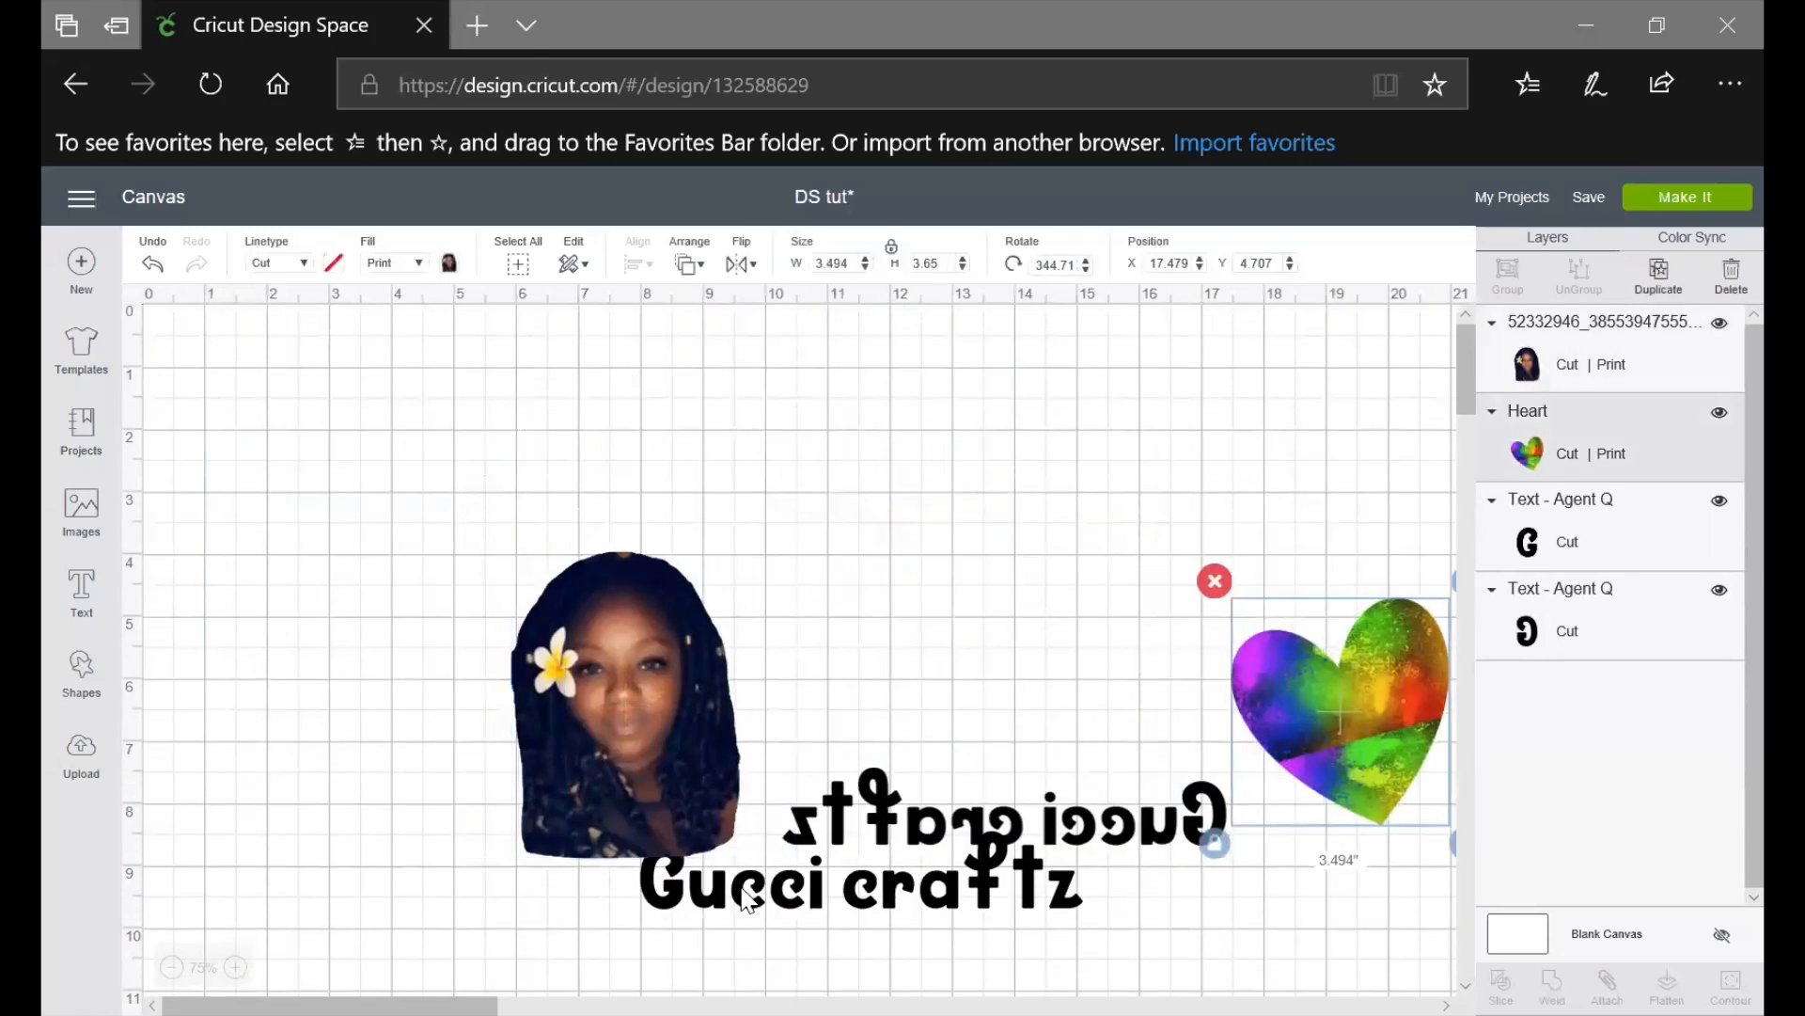
# Place the upright text above the portrait, which goes to about X 6.407, Y 3.13, and move the mirrored text away to about X 13.057, Y 9.885
pyautogui.moveTo(748, 898); pyautogui.dragTo(538, 337)
pyautogui.click(662, 724)
pyautogui.moveTo(662, 723); pyautogui.dragTo(682, 669)
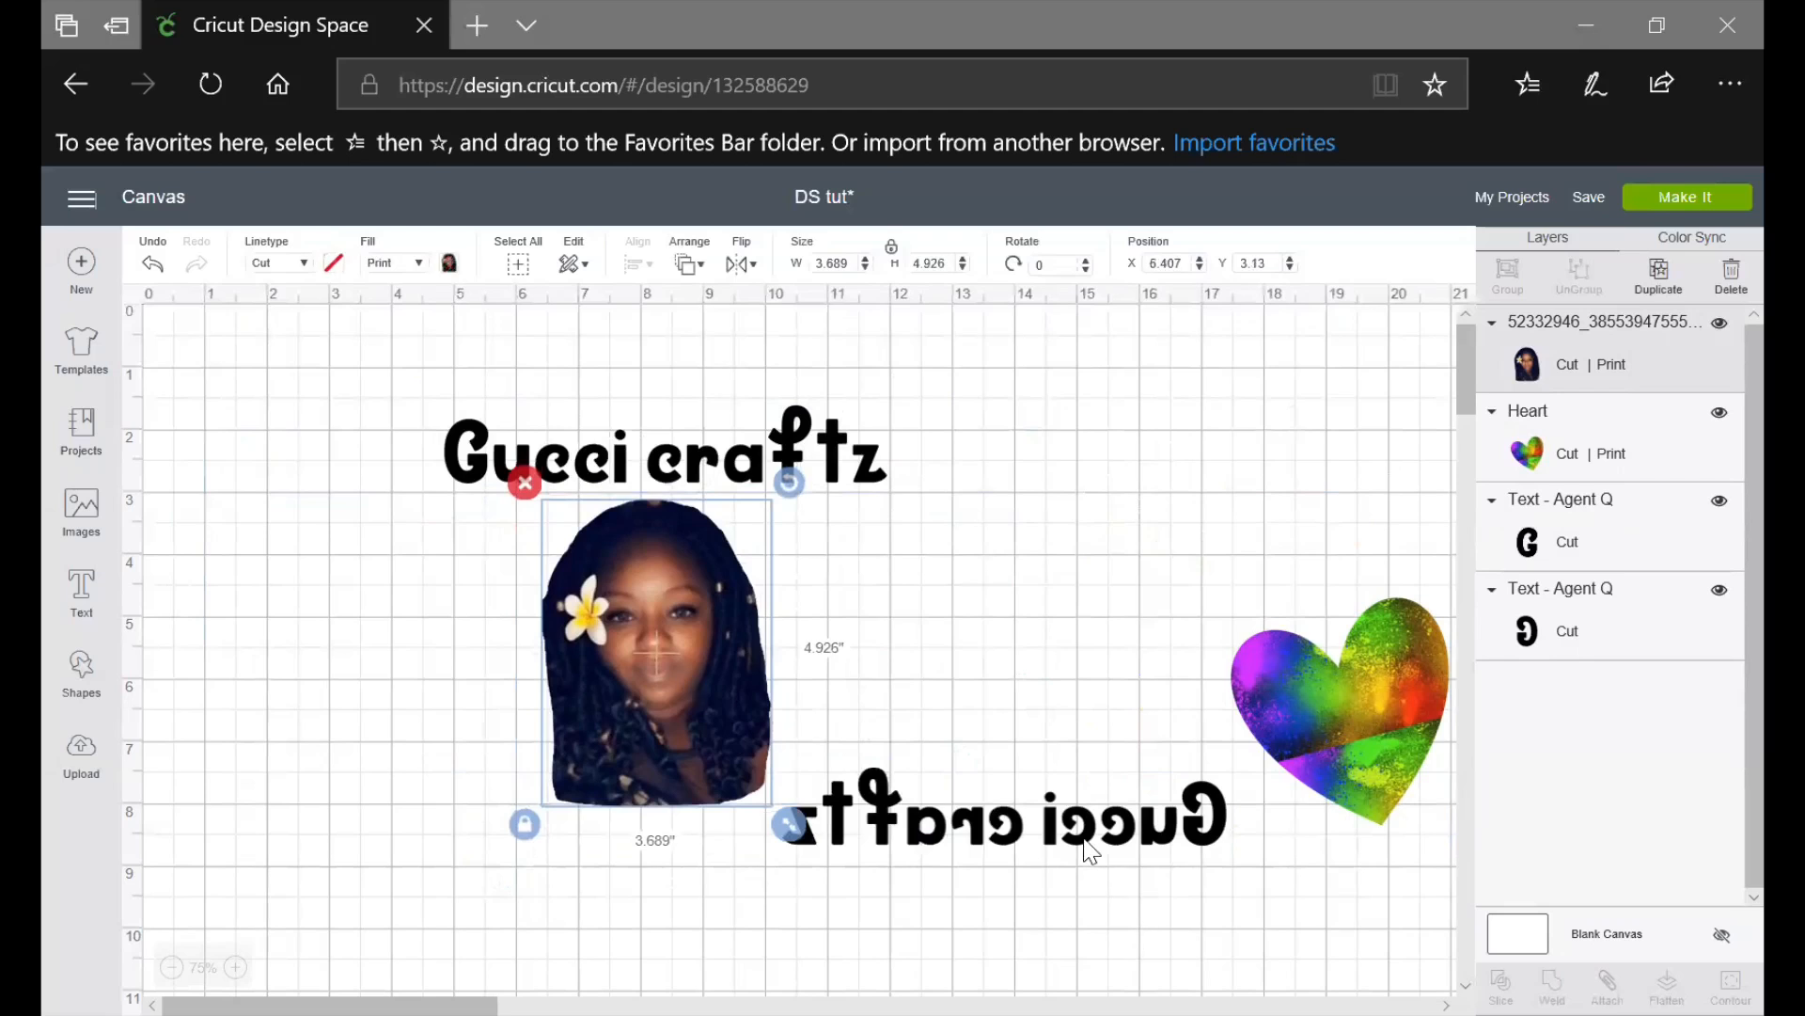
pyautogui.moveTo(1089, 851); pyautogui.dragTo(1263, 997)
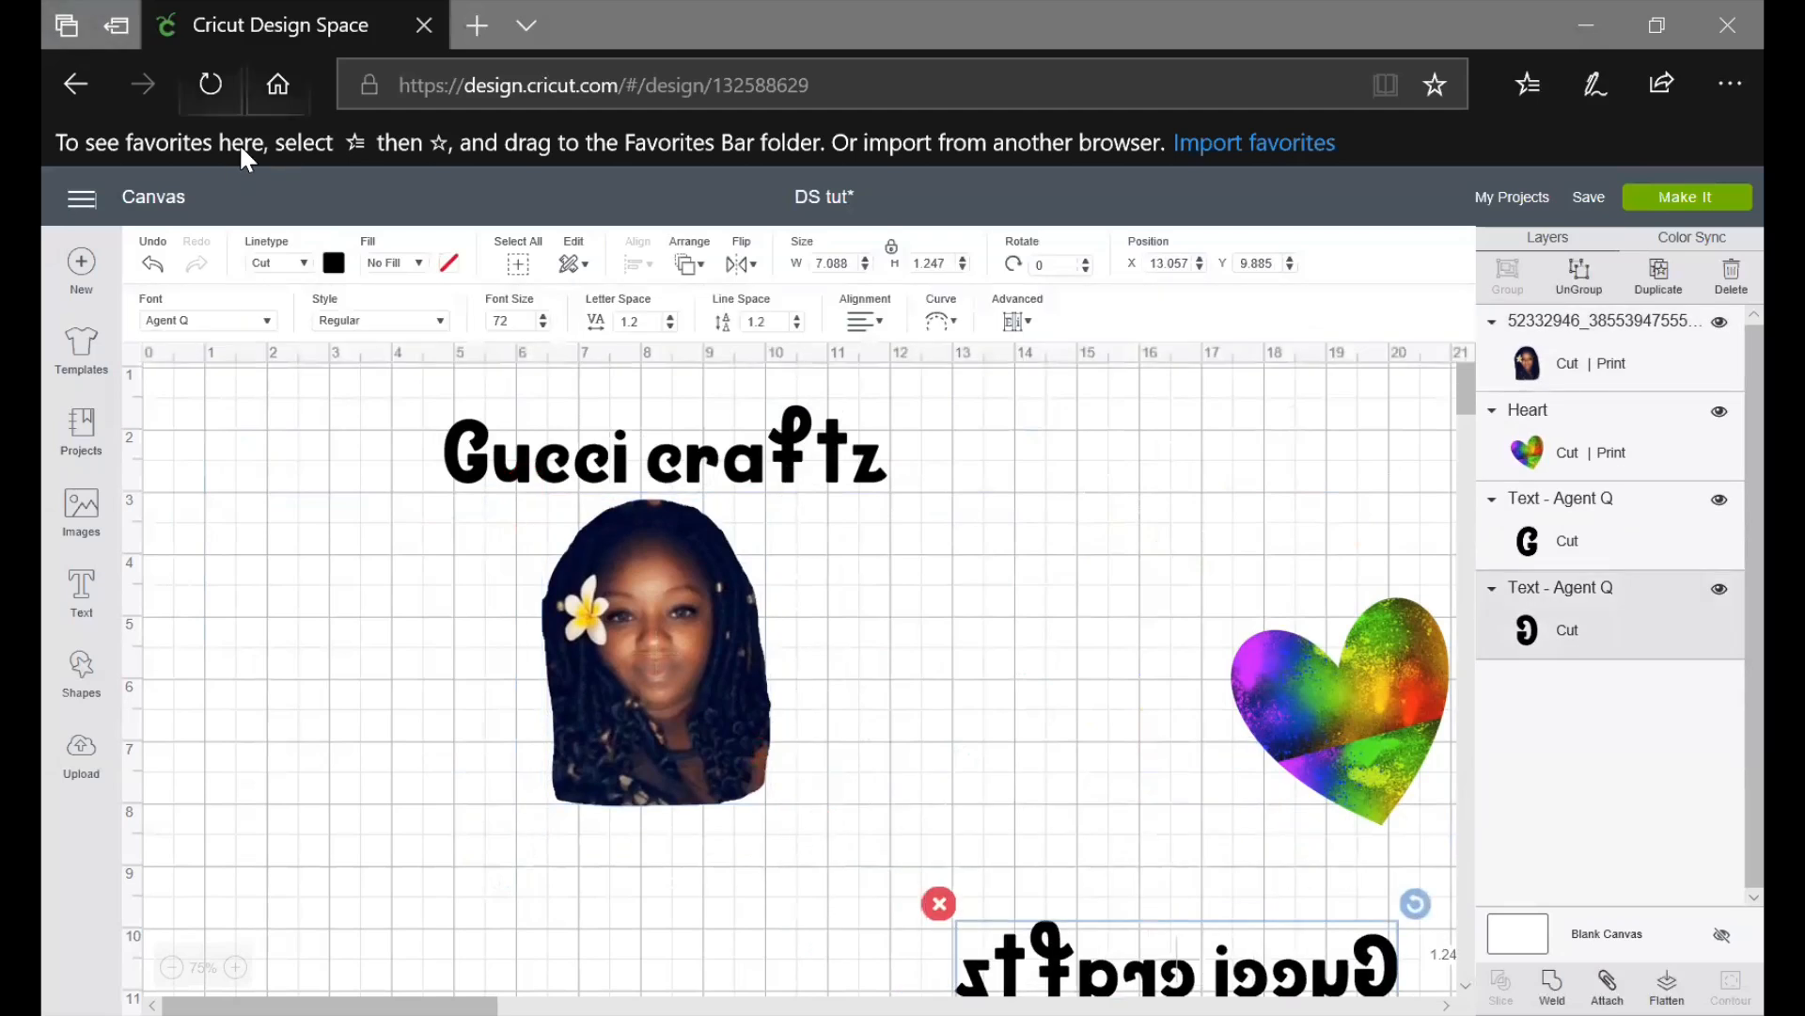
# Center the upright "Gucci craftz" text and the portrait horizontally with each other
pyautogui.moveTo(407, 393); pyautogui.dragTo(939, 830)
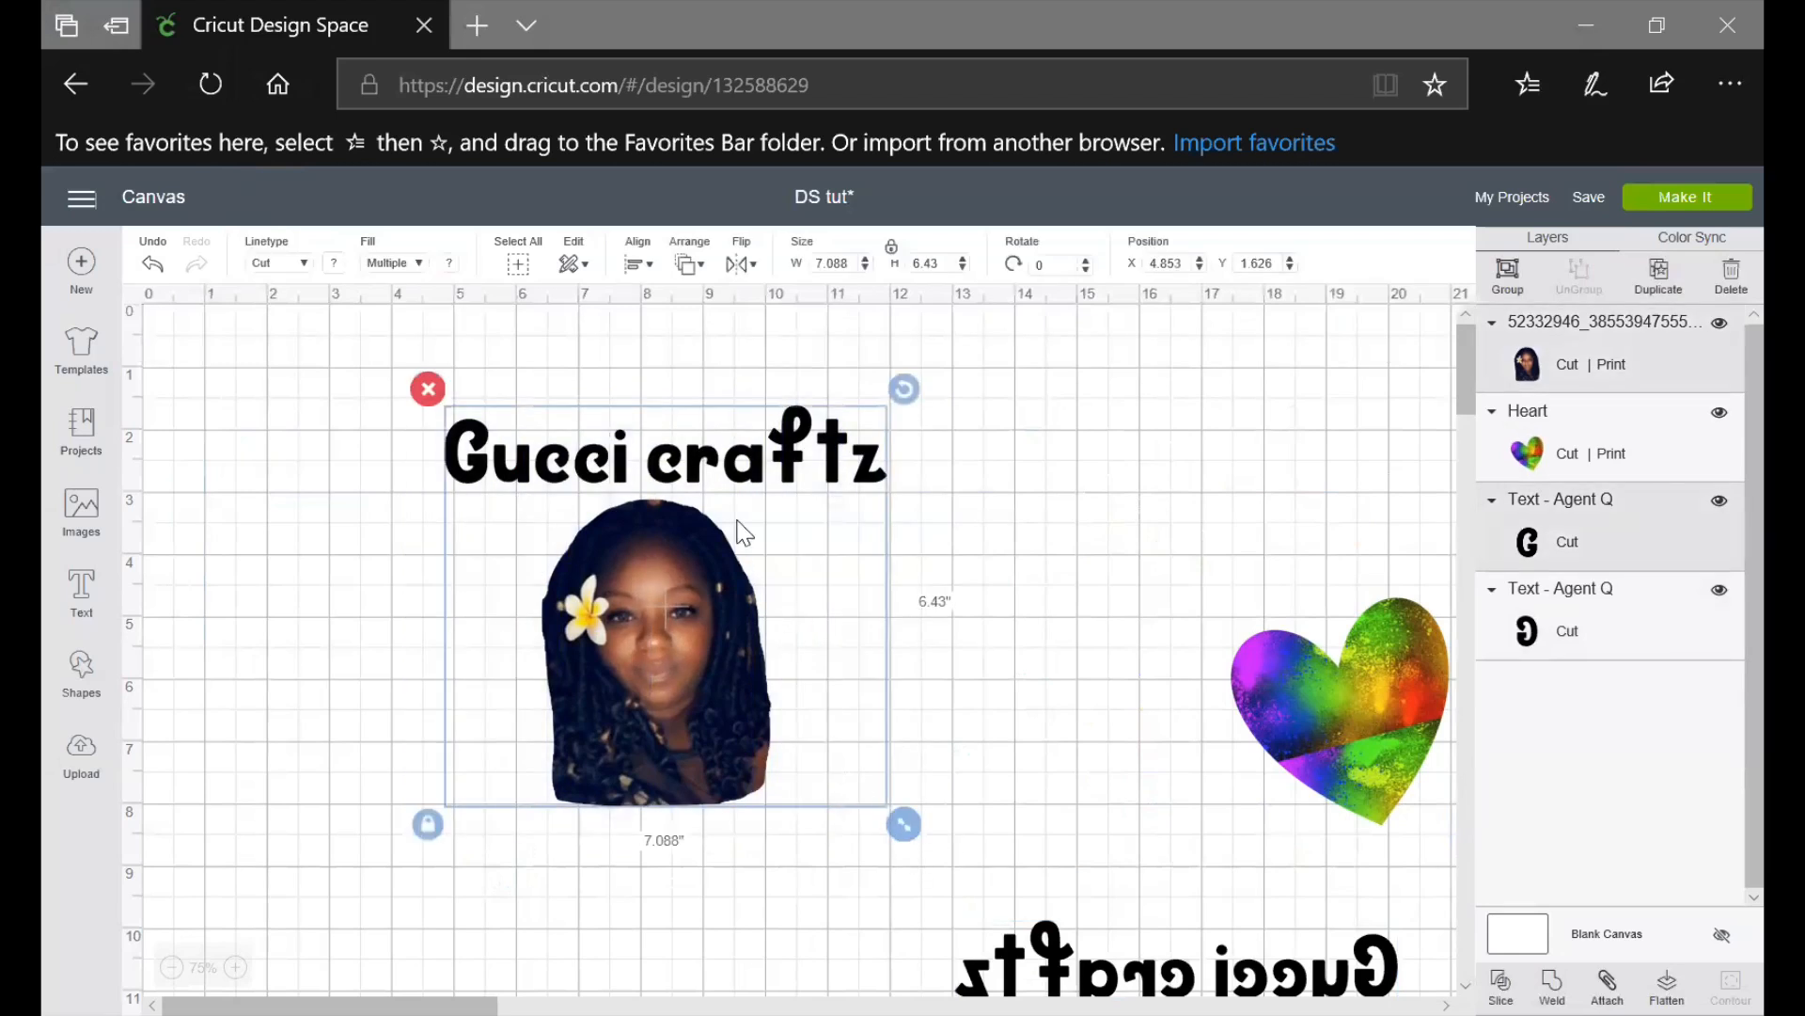
pyautogui.click(639, 265)
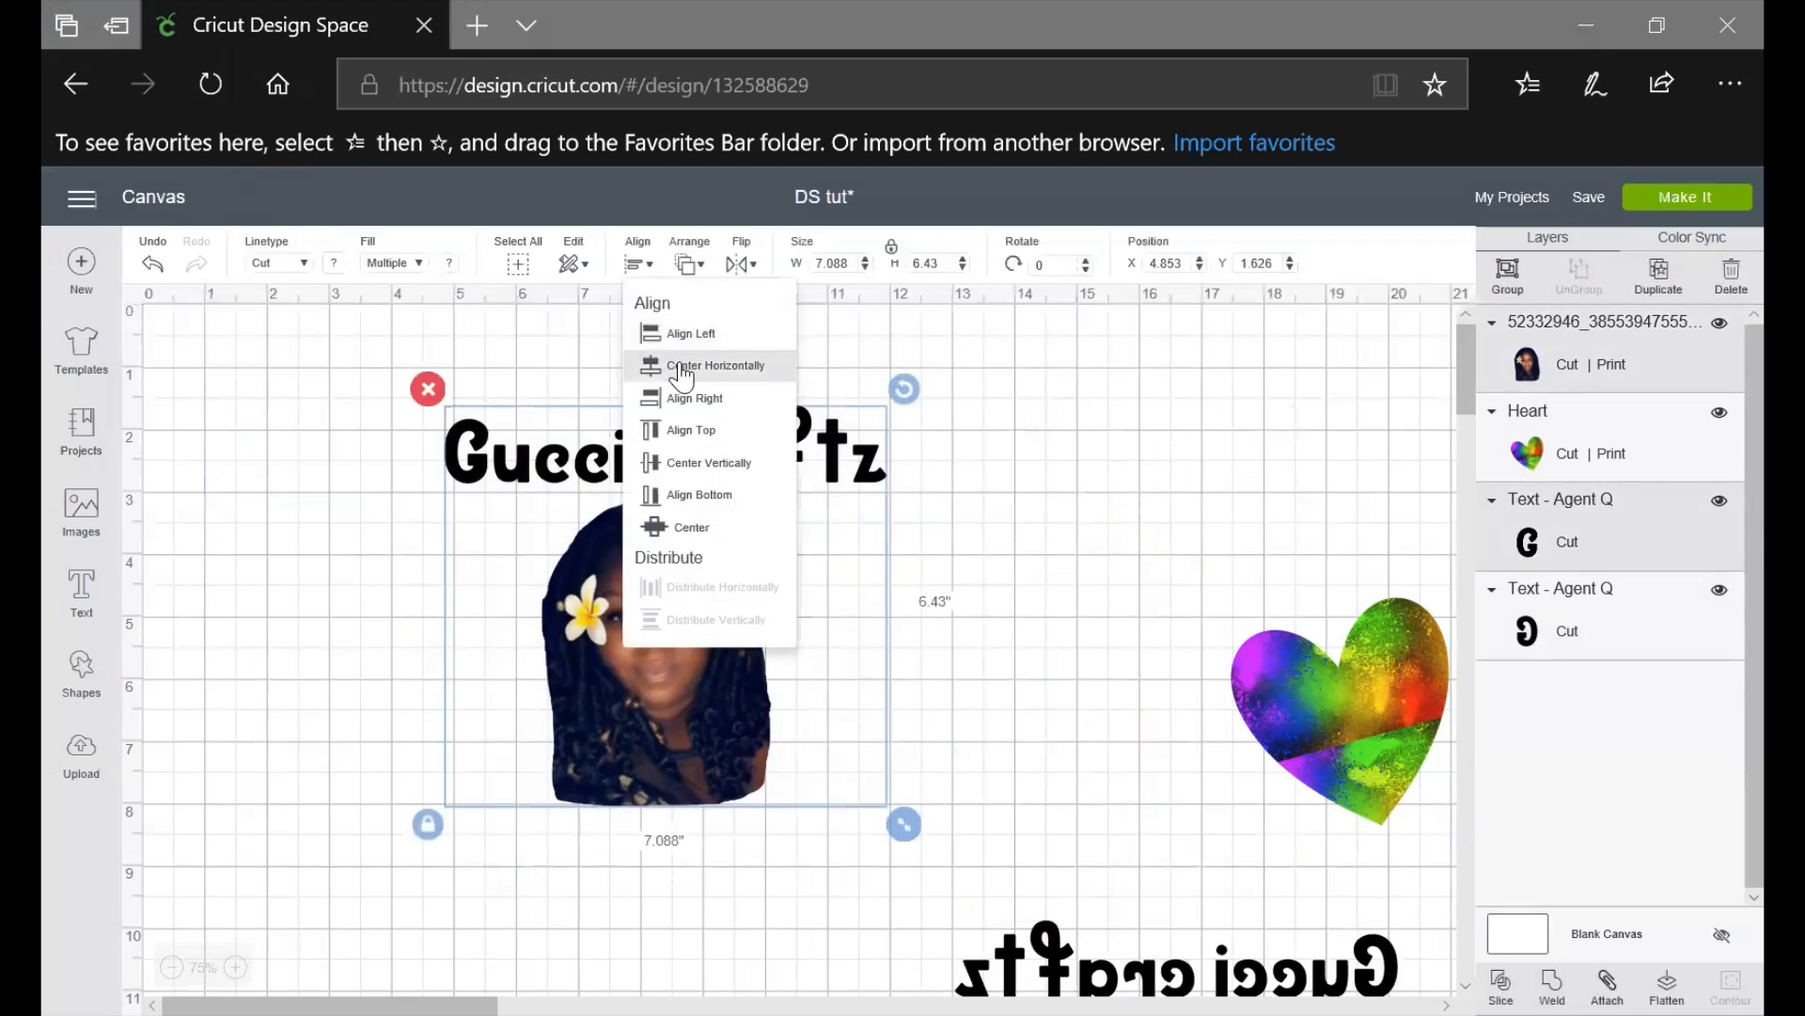
pyautogui.click(682, 364)
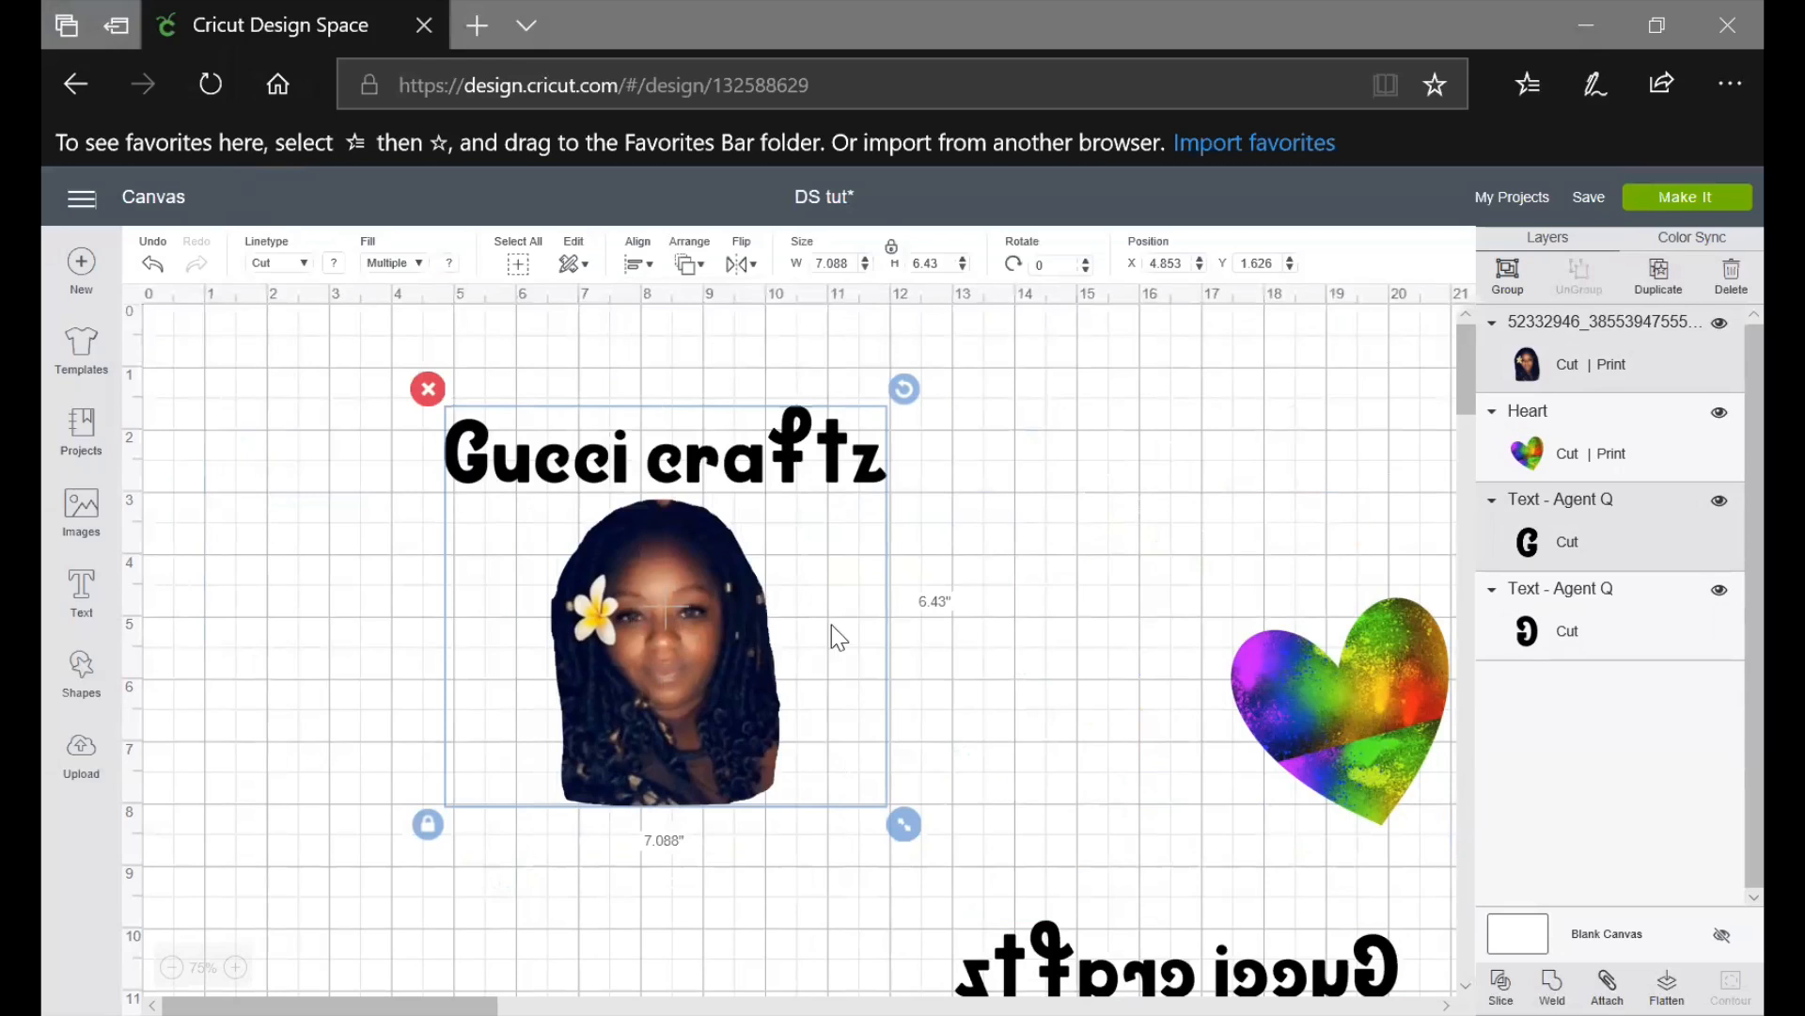
pyautogui.click(1058, 538)
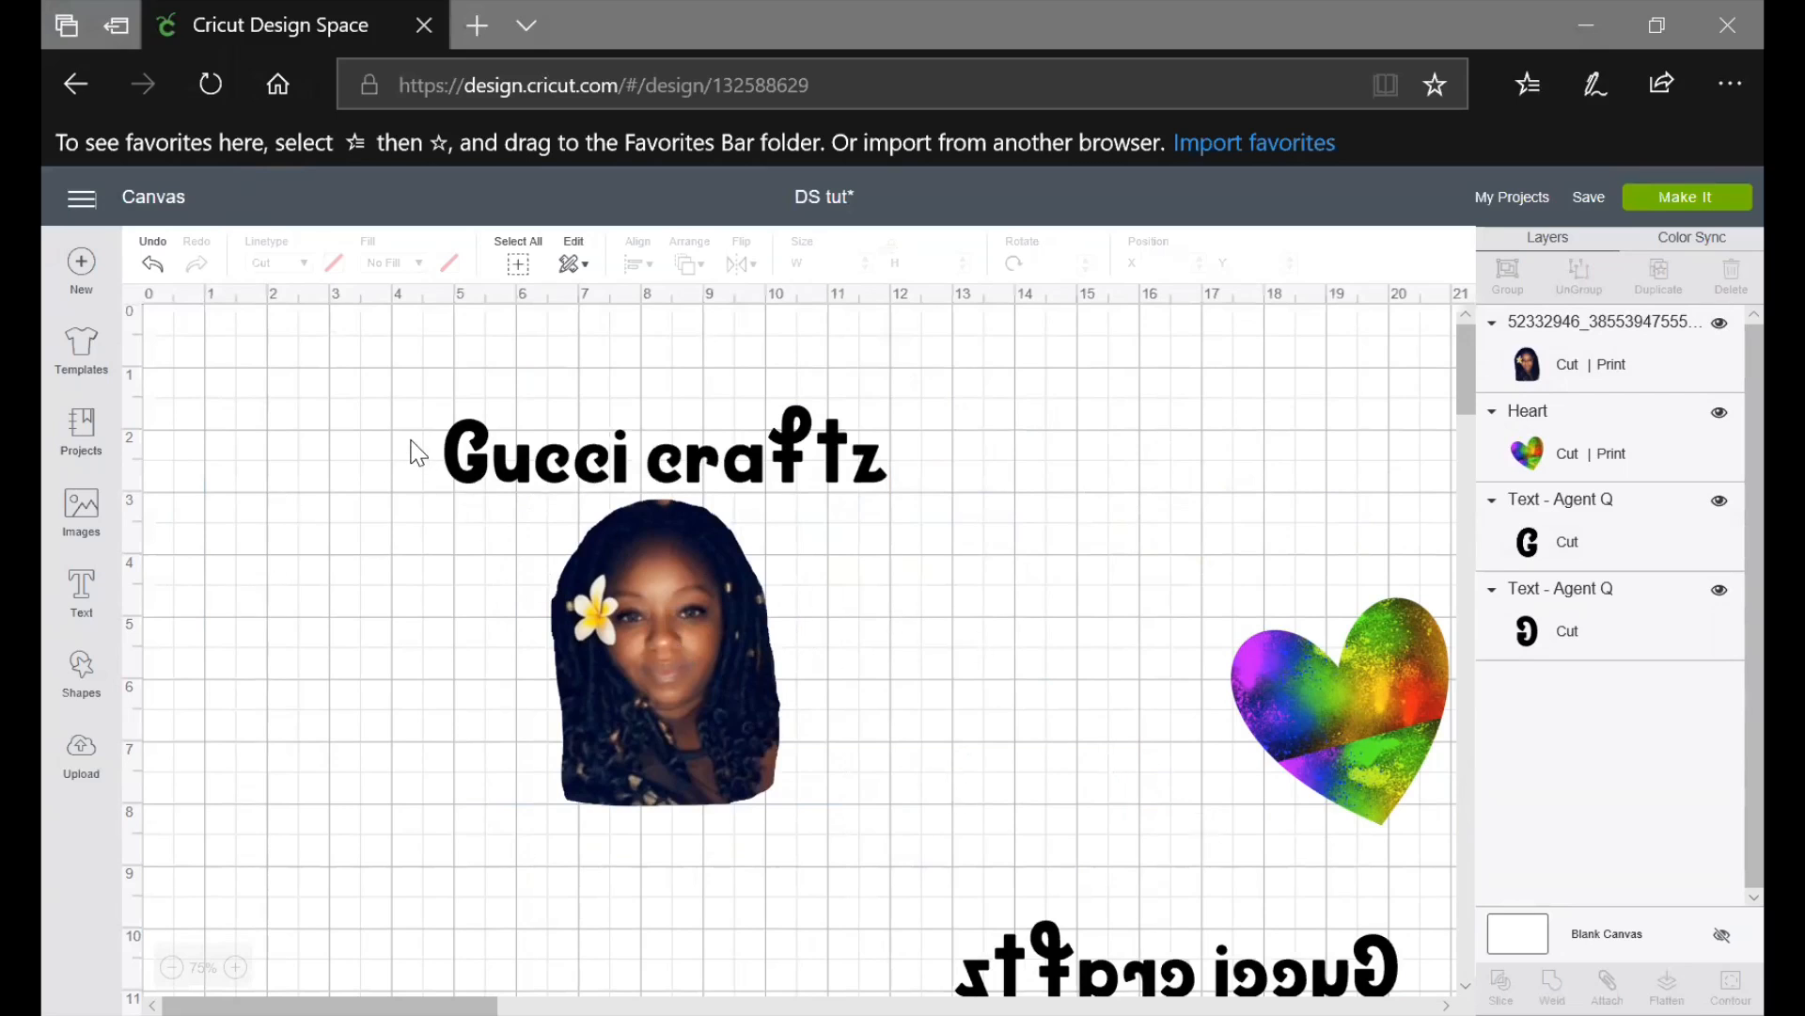
# Group the upright text with the portrait and move the group to about X 4.298, Y 1.333
pyautogui.moveTo(380, 402); pyautogui.dragTo(949, 867)
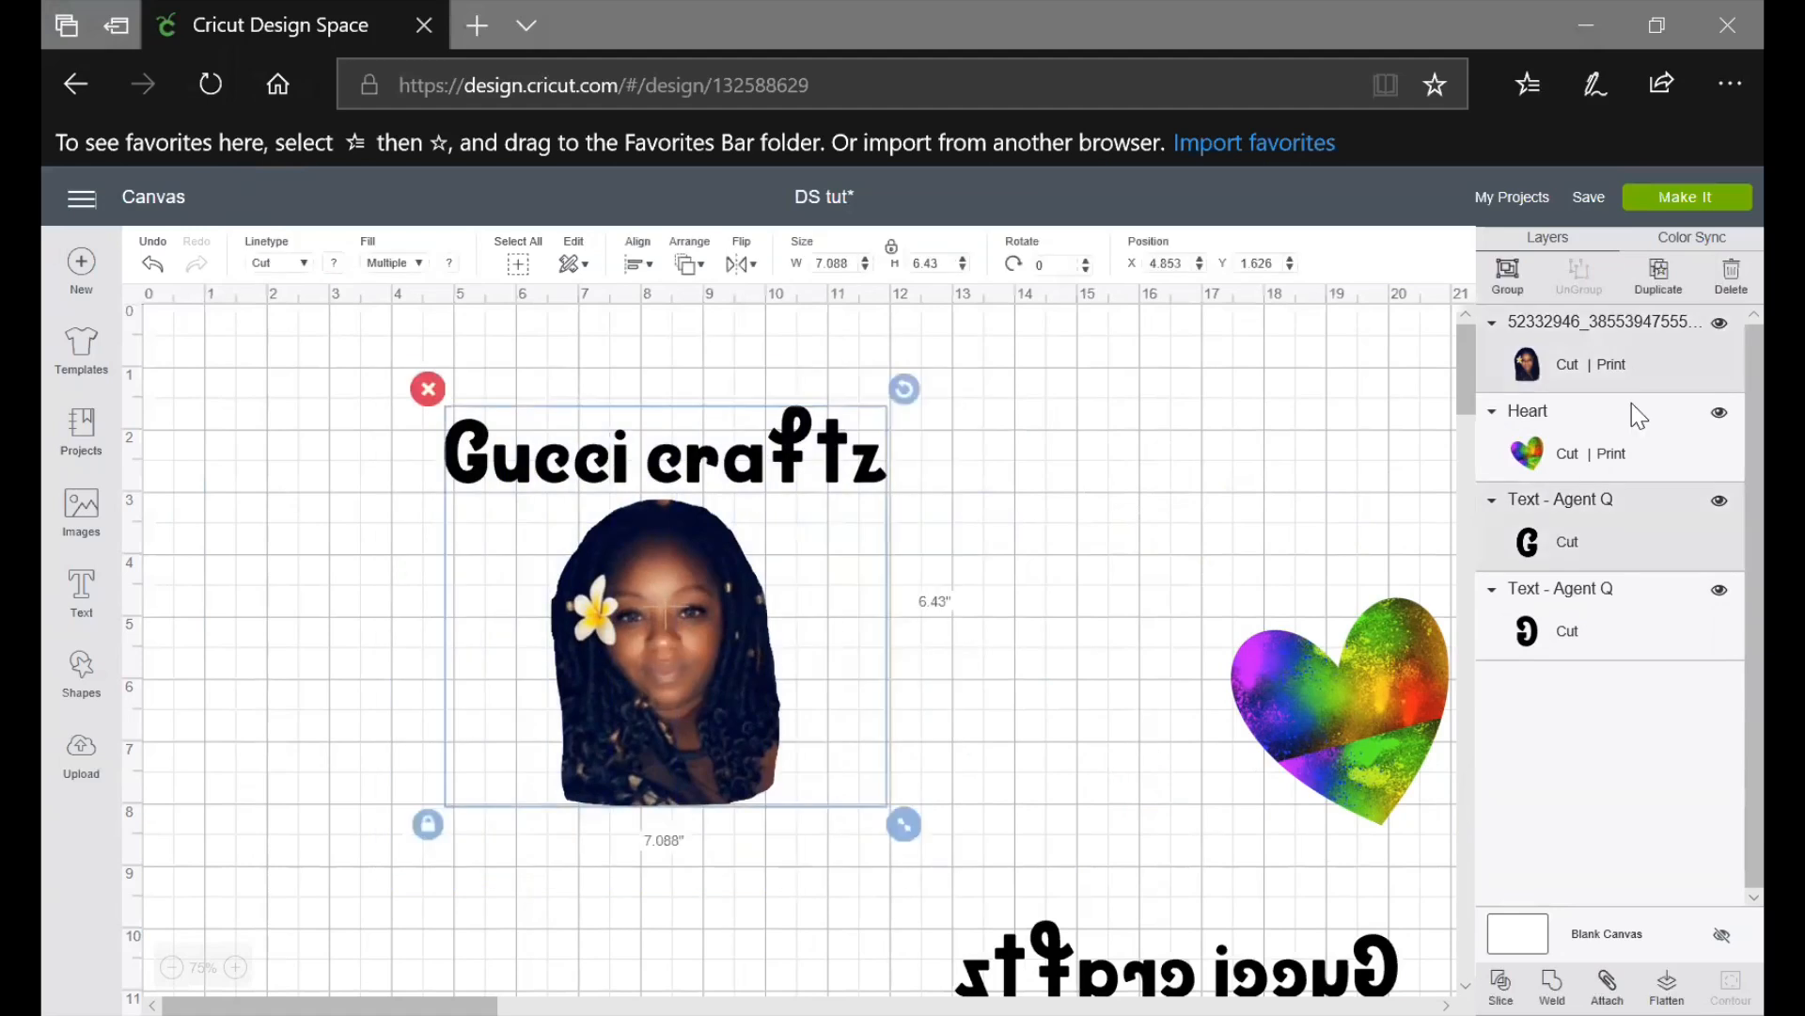
pyautogui.click(1507, 275)
pyautogui.click(1172, 518)
pyautogui.moveTo(645, 667); pyautogui.dragTo(568, 372)
pyautogui.moveTo(596, 536); pyautogui.dragTo(645, 596)
pyautogui.click(950, 519)
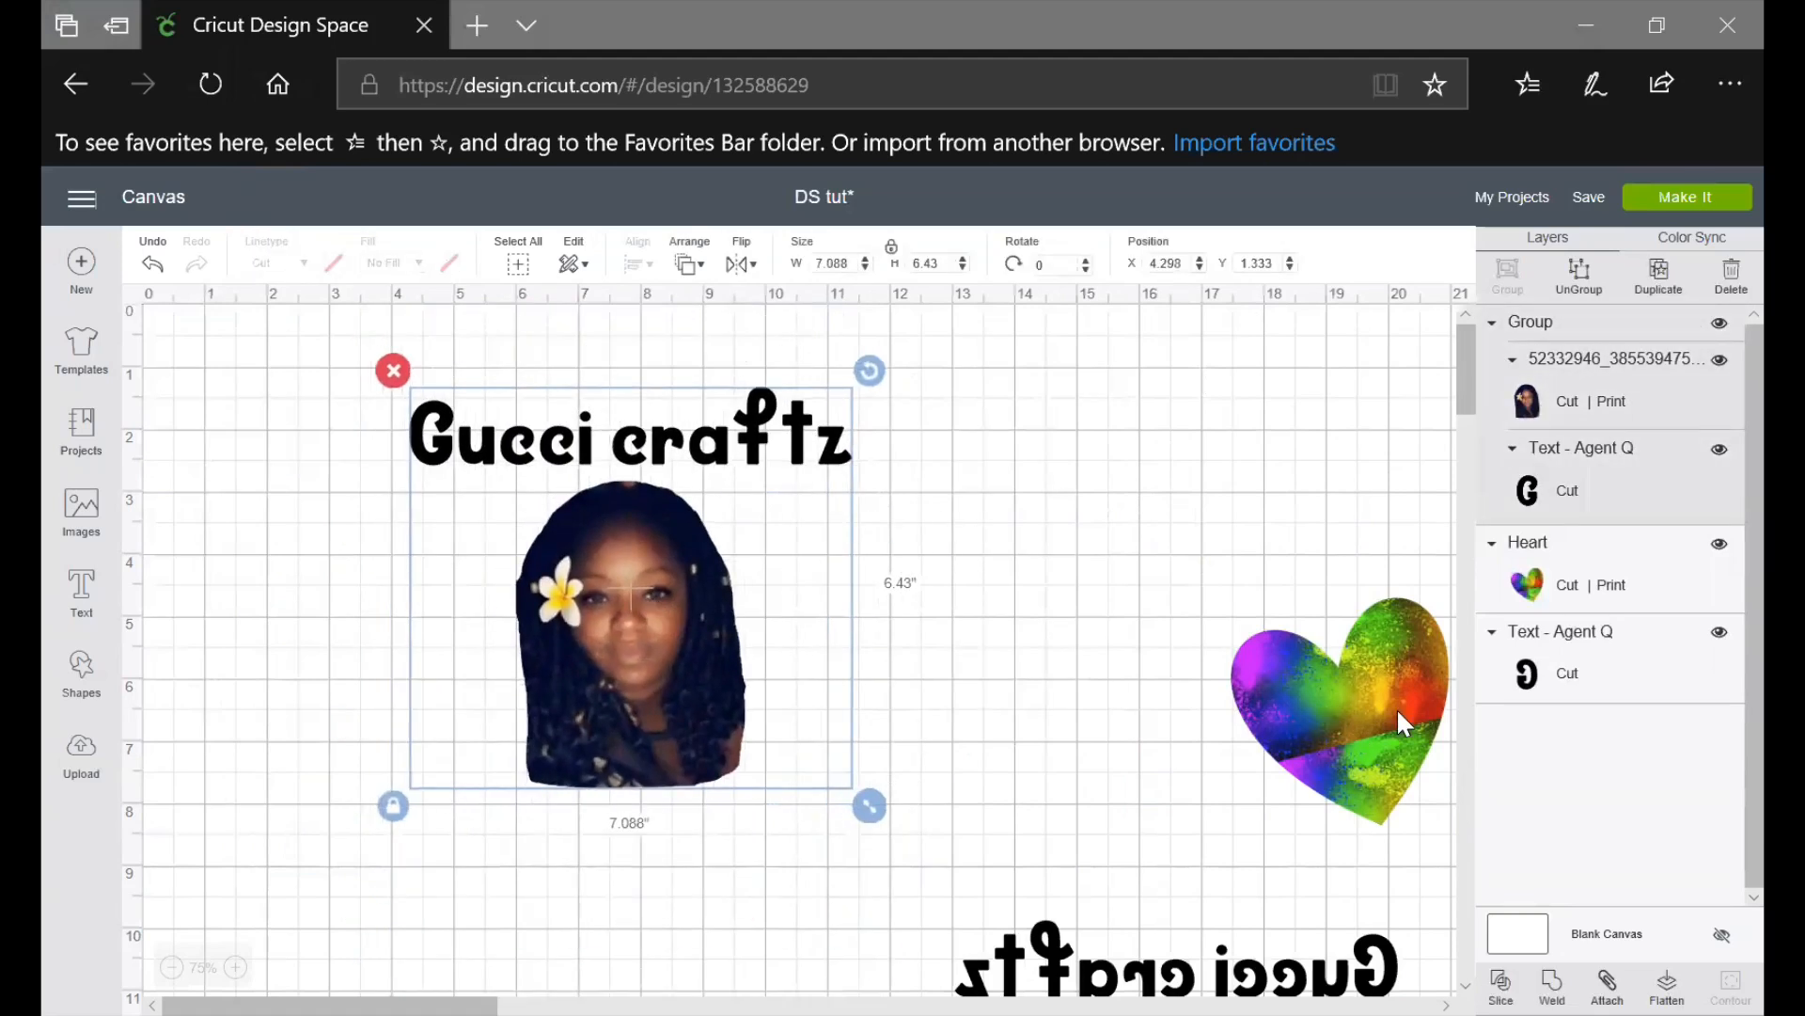
# Bring the heart beside the portrait, shrink it to about 1.835 by 1.961 inches, and rotate it to about 20.9°
pyautogui.moveTo(1396, 707); pyautogui.dragTo(963, 703)
pyautogui.moveTo(1062, 829); pyautogui.dragTo(955, 735)
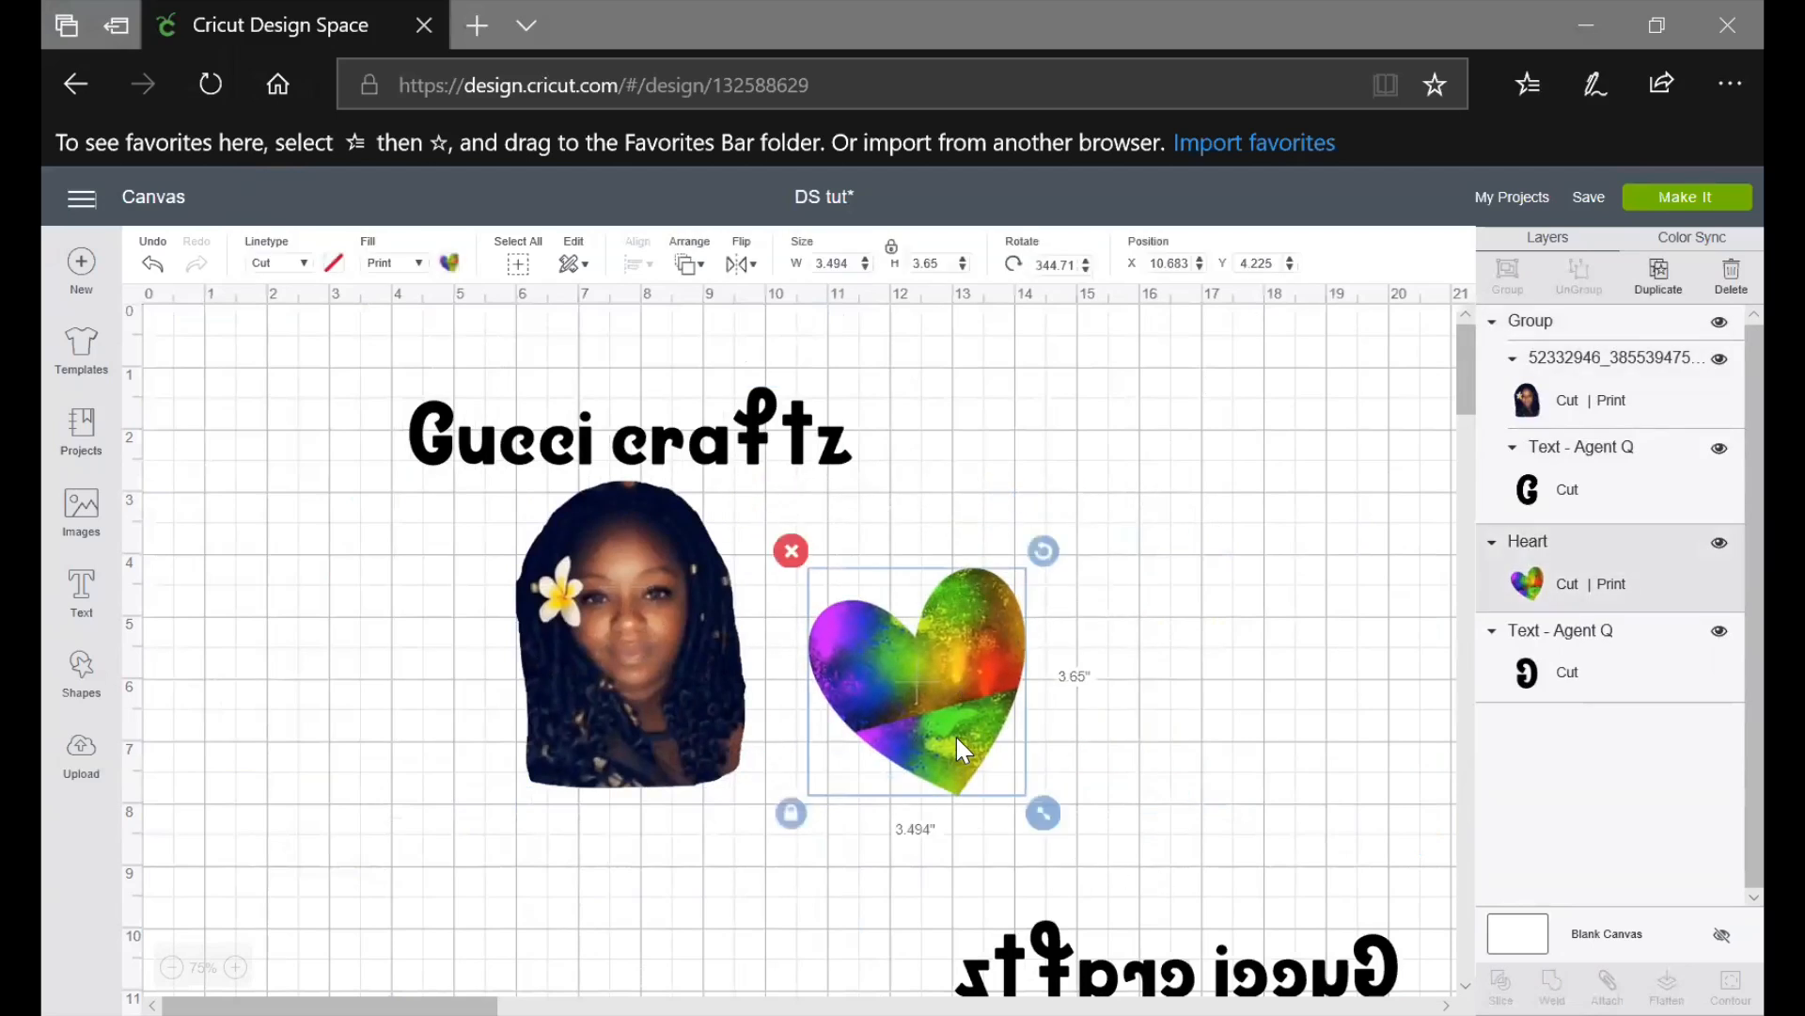
pyautogui.moveTo(1043, 812); pyautogui.dragTo(939, 707)
pyautogui.moveTo(939, 545); pyautogui.dragTo(442, 663)
# Duplicate the small heart, placing one on the portrait's left side at about X 3.602, Y 4.252, and flip that heart horizontally
pyautogui.click(1658, 278)
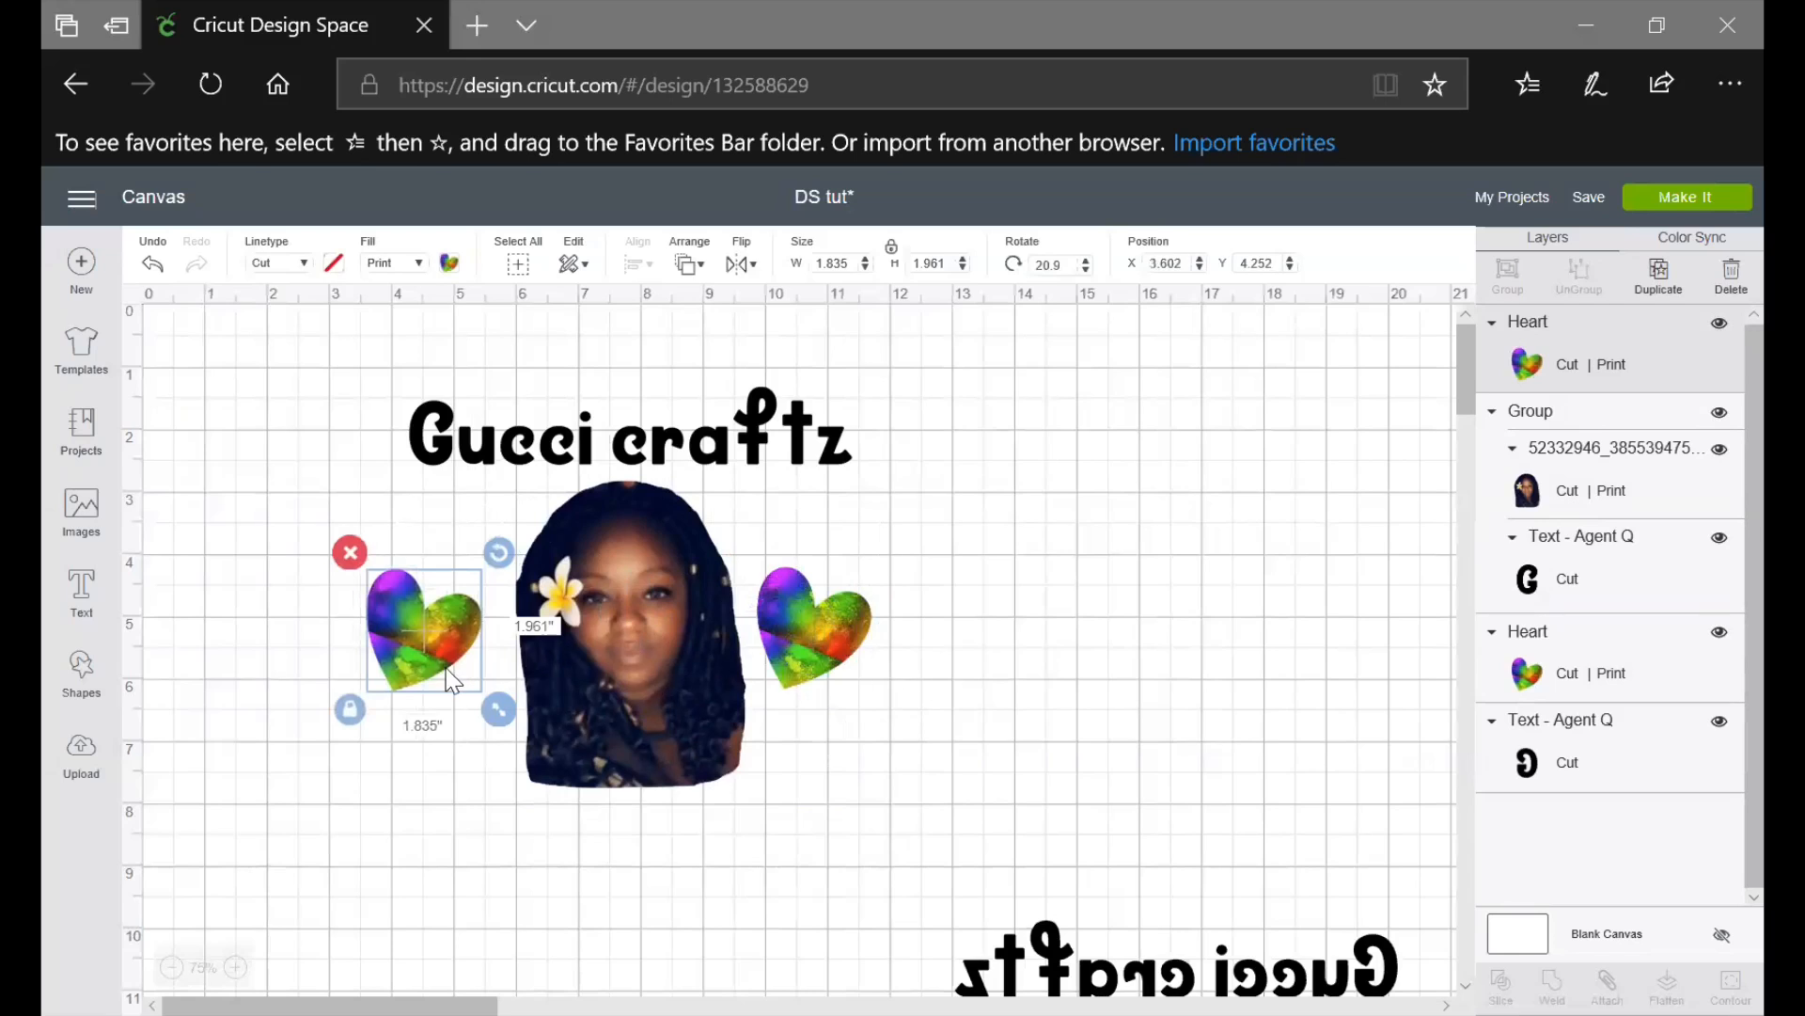
pyautogui.click(735, 268)
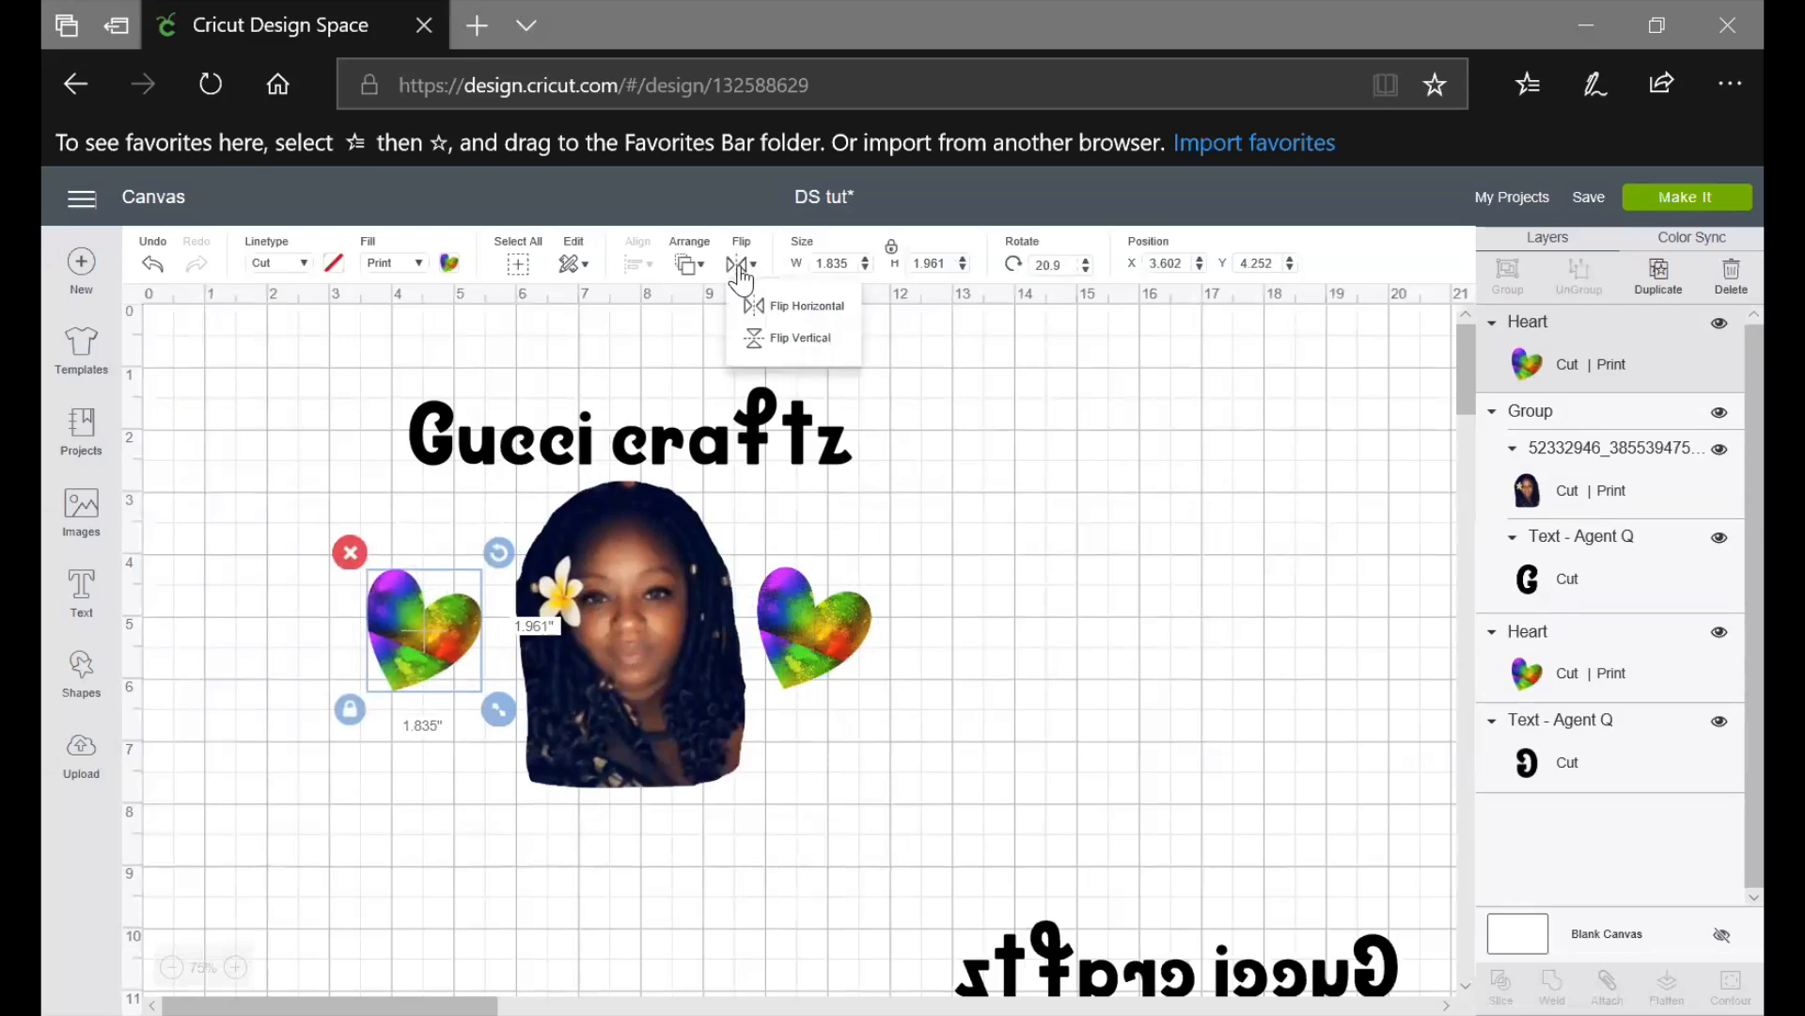
pyautogui.click(749, 313)
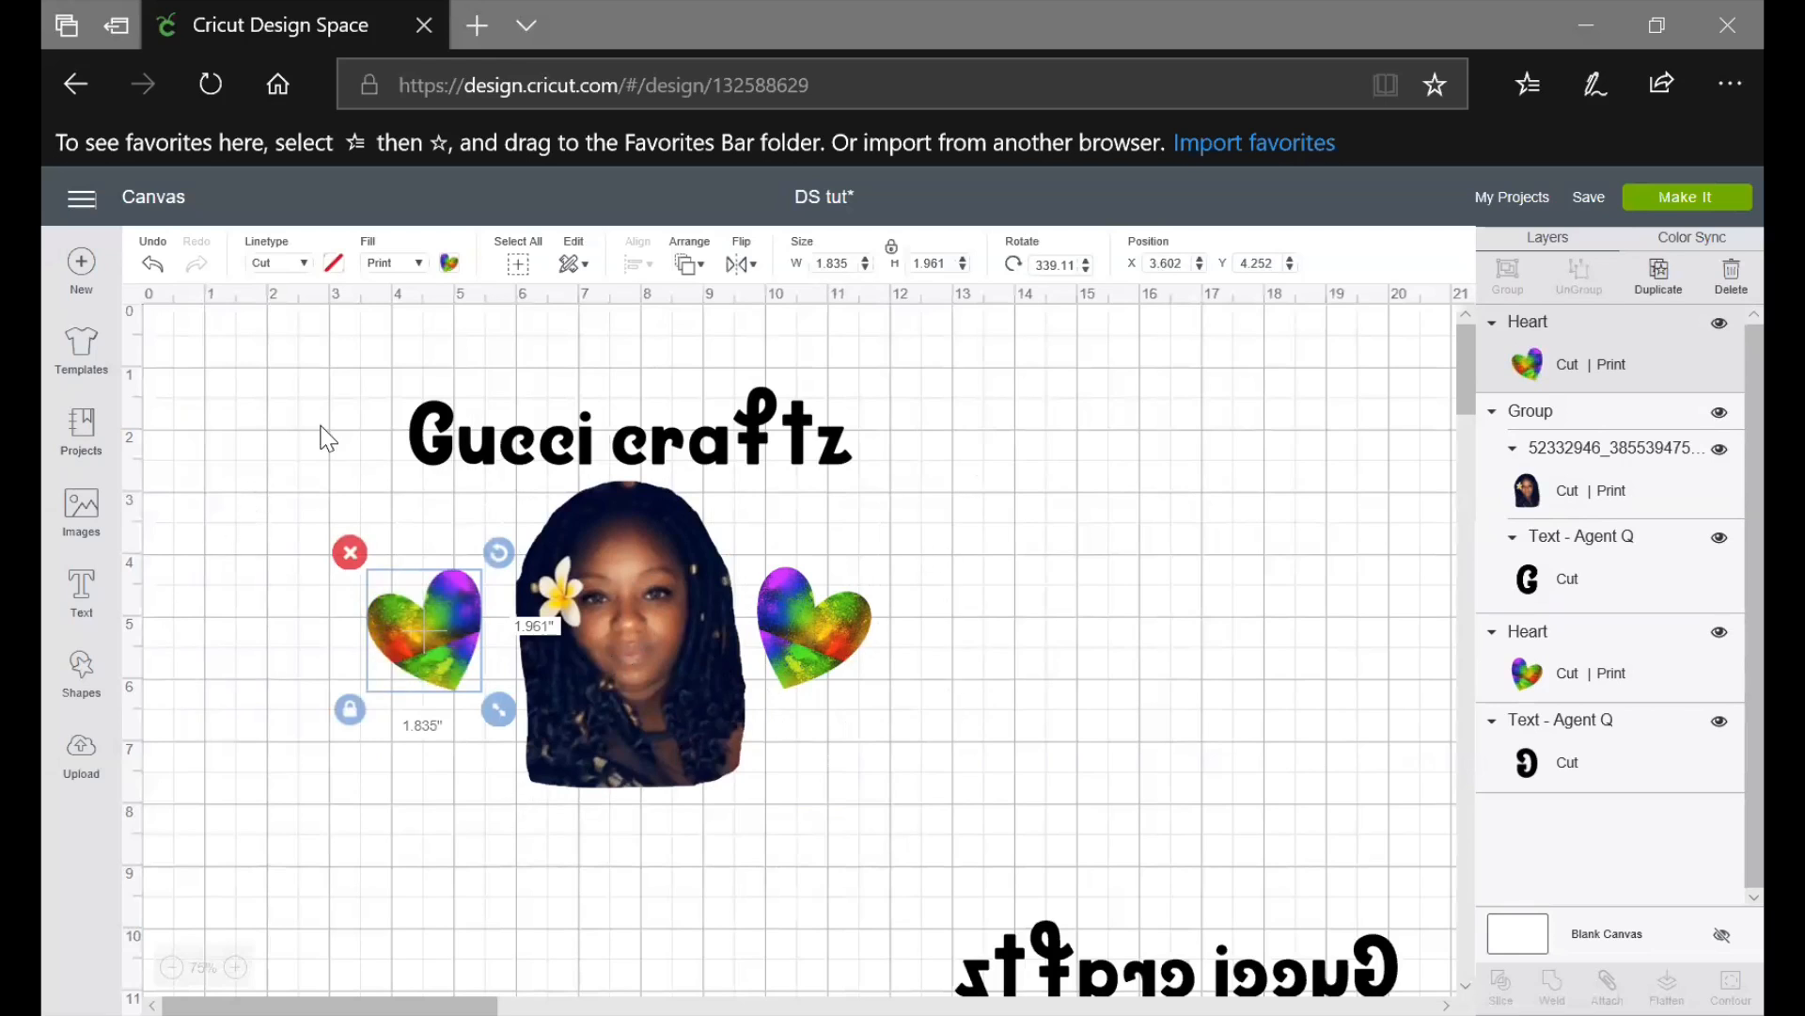
# Nudge the portrait's left heart to about X 3.676, Y 3.826 and its right heart to about X 9.972, Y 3.992
pyautogui.moveTo(403, 638); pyautogui.dragTo(402, 628)
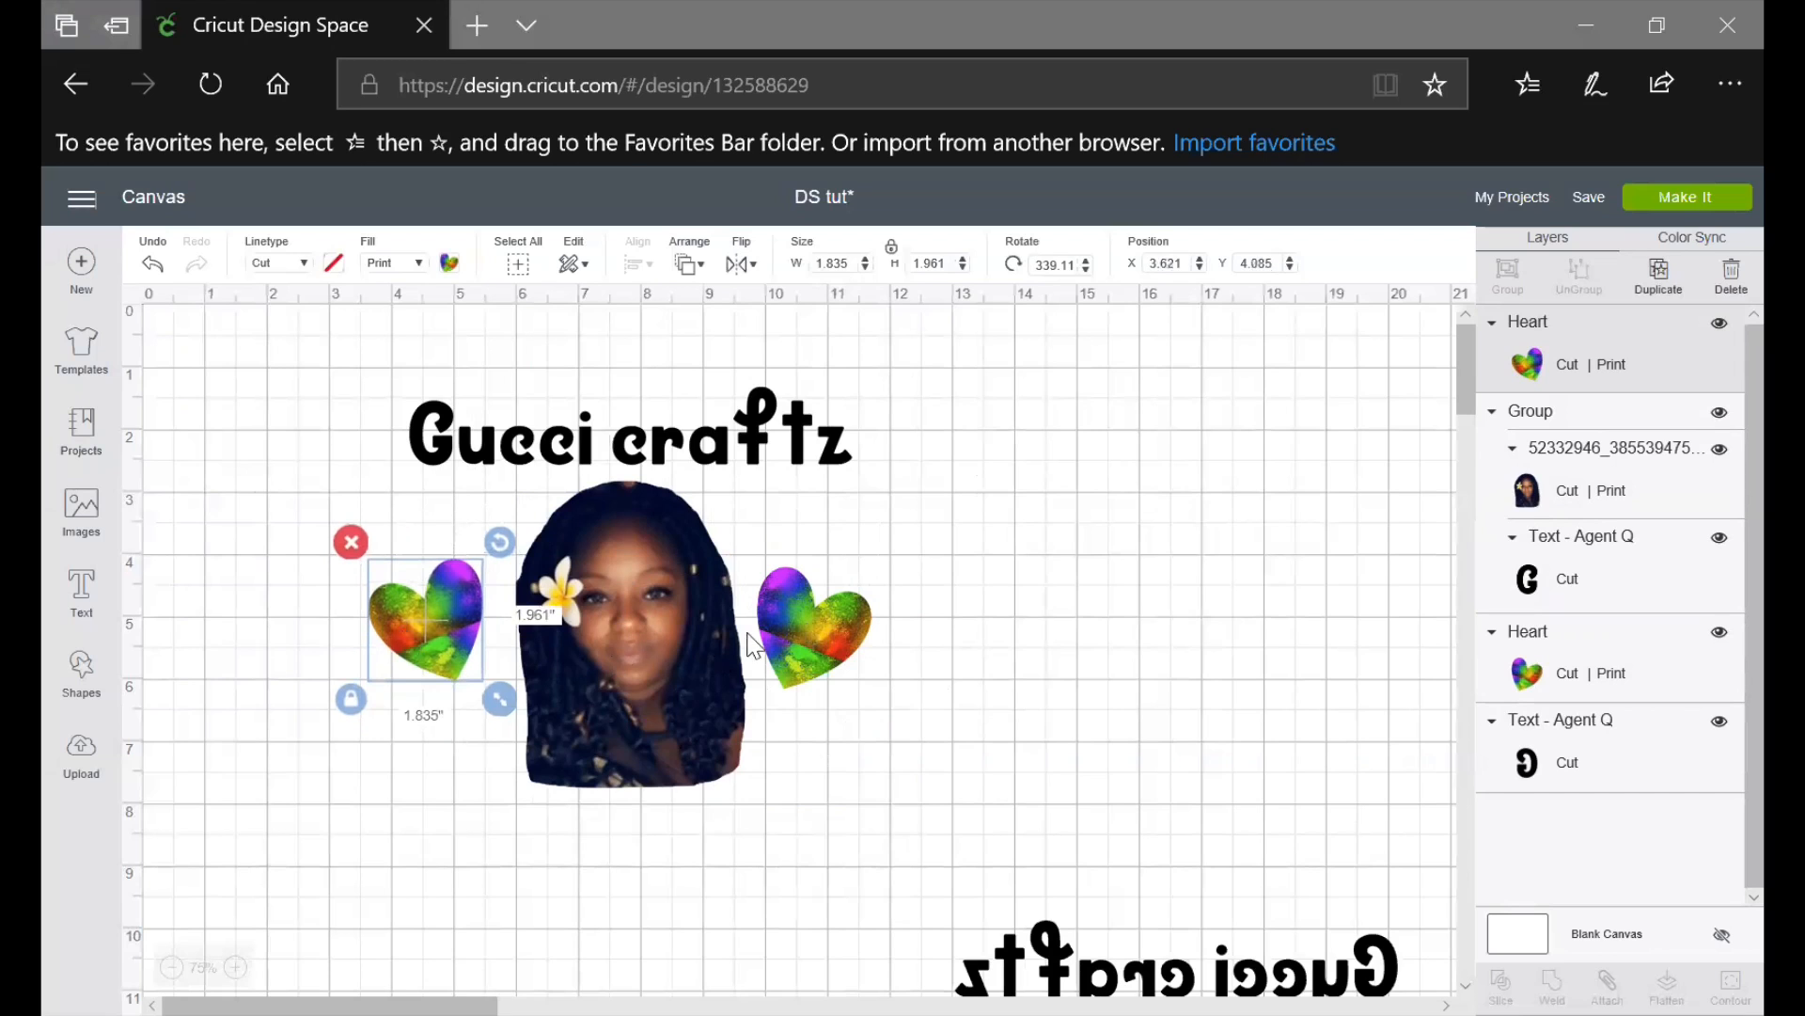
pyautogui.moveTo(804, 619); pyautogui.dragTo(810, 606)
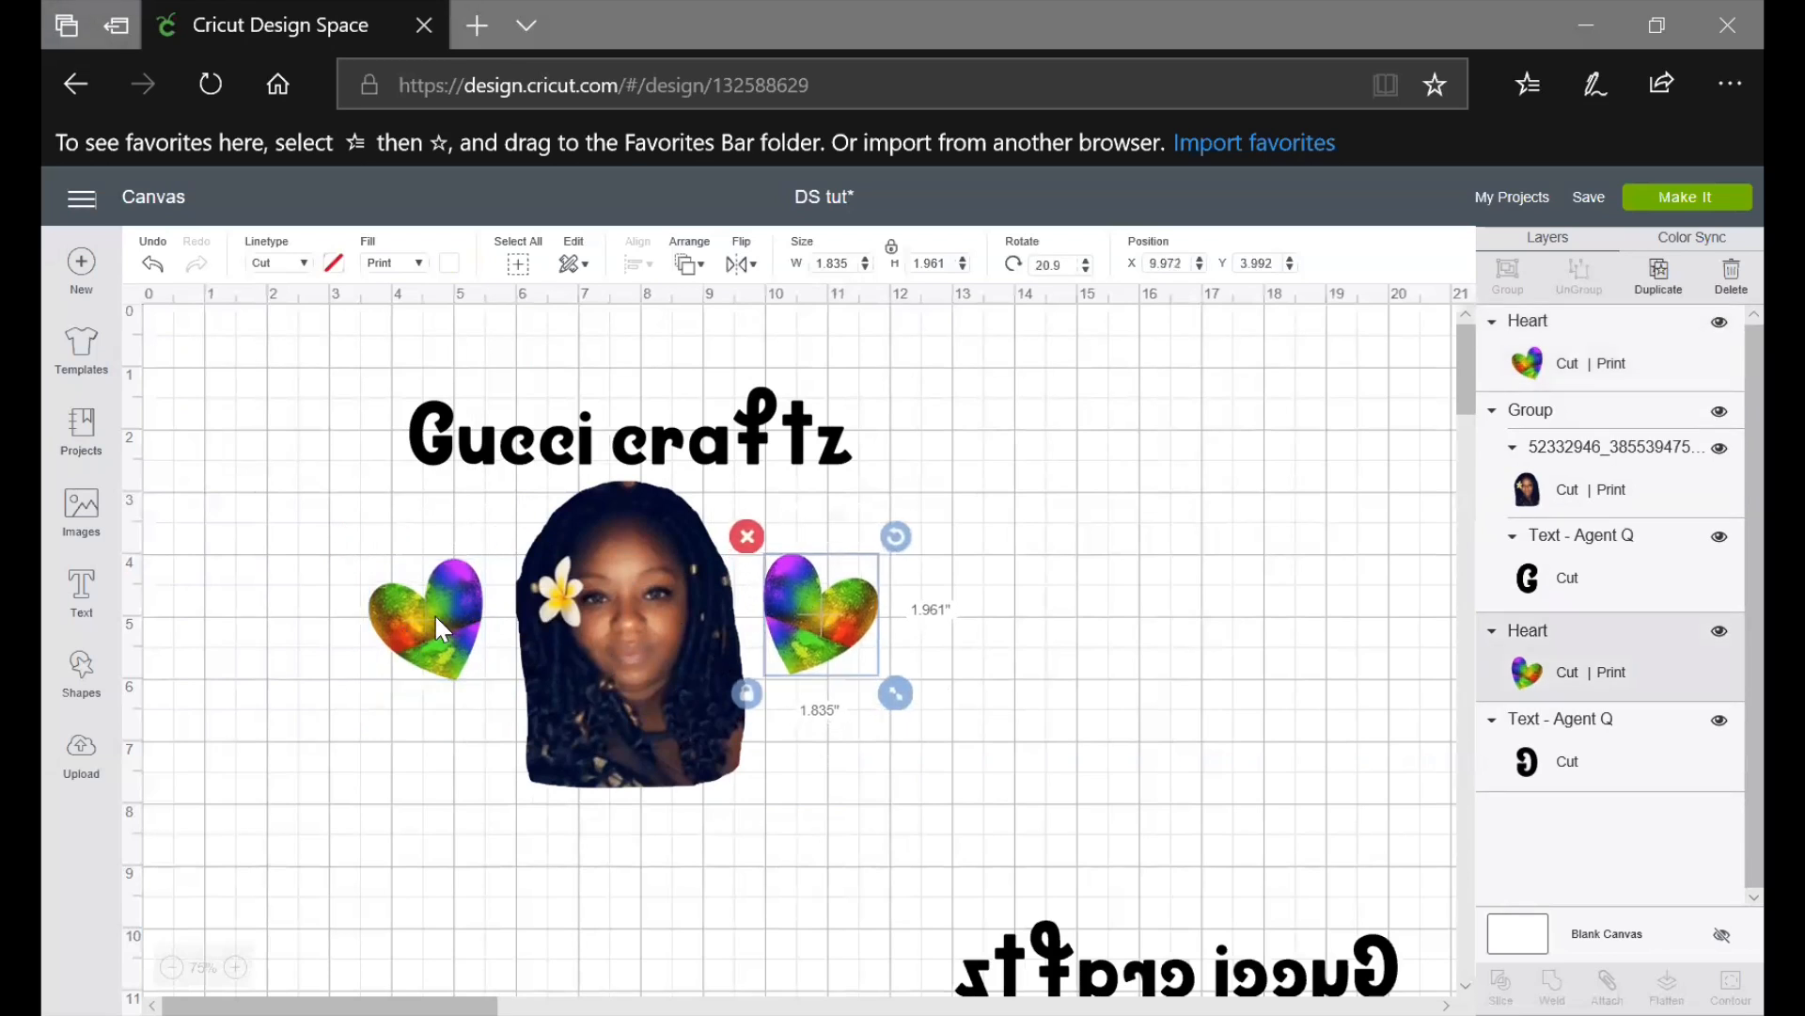
pyautogui.moveTo(434, 613); pyautogui.dragTo(436, 596)
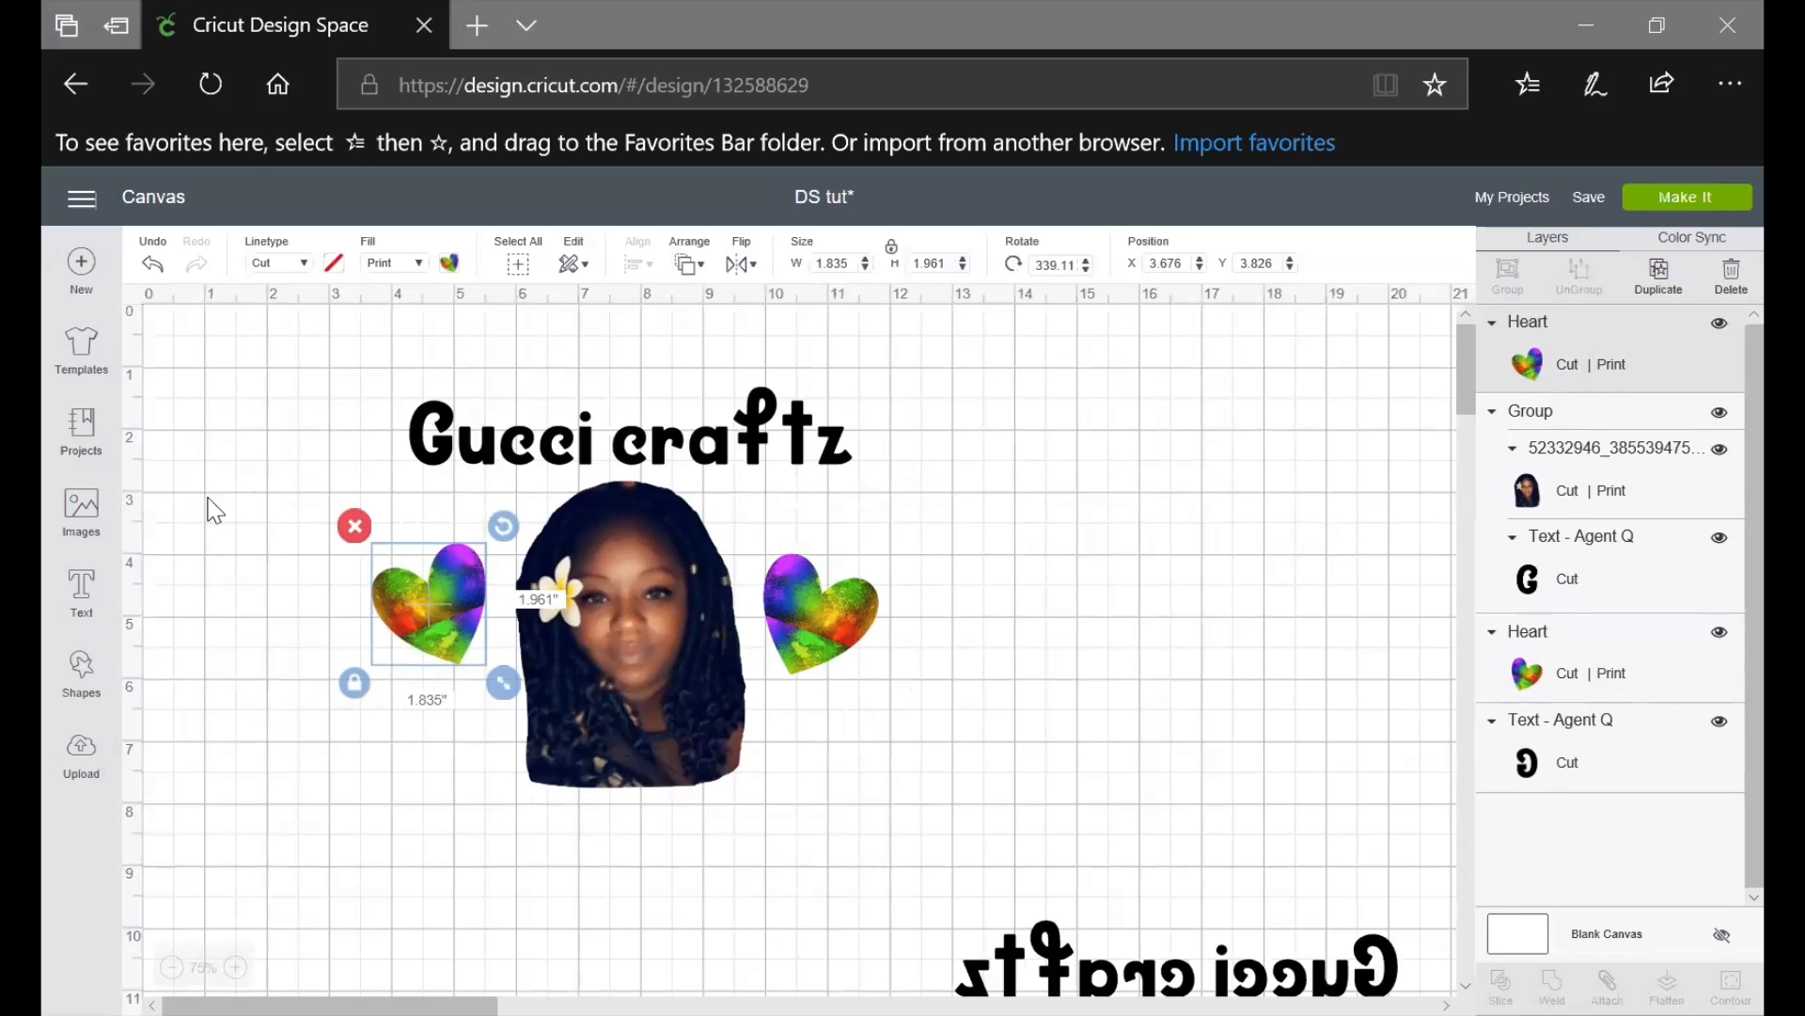
# Distribute the two hearts and the portrait group horizontally so the spacing between them is even
pyautogui.moveTo(274, 351); pyautogui.dragTo(941, 820)
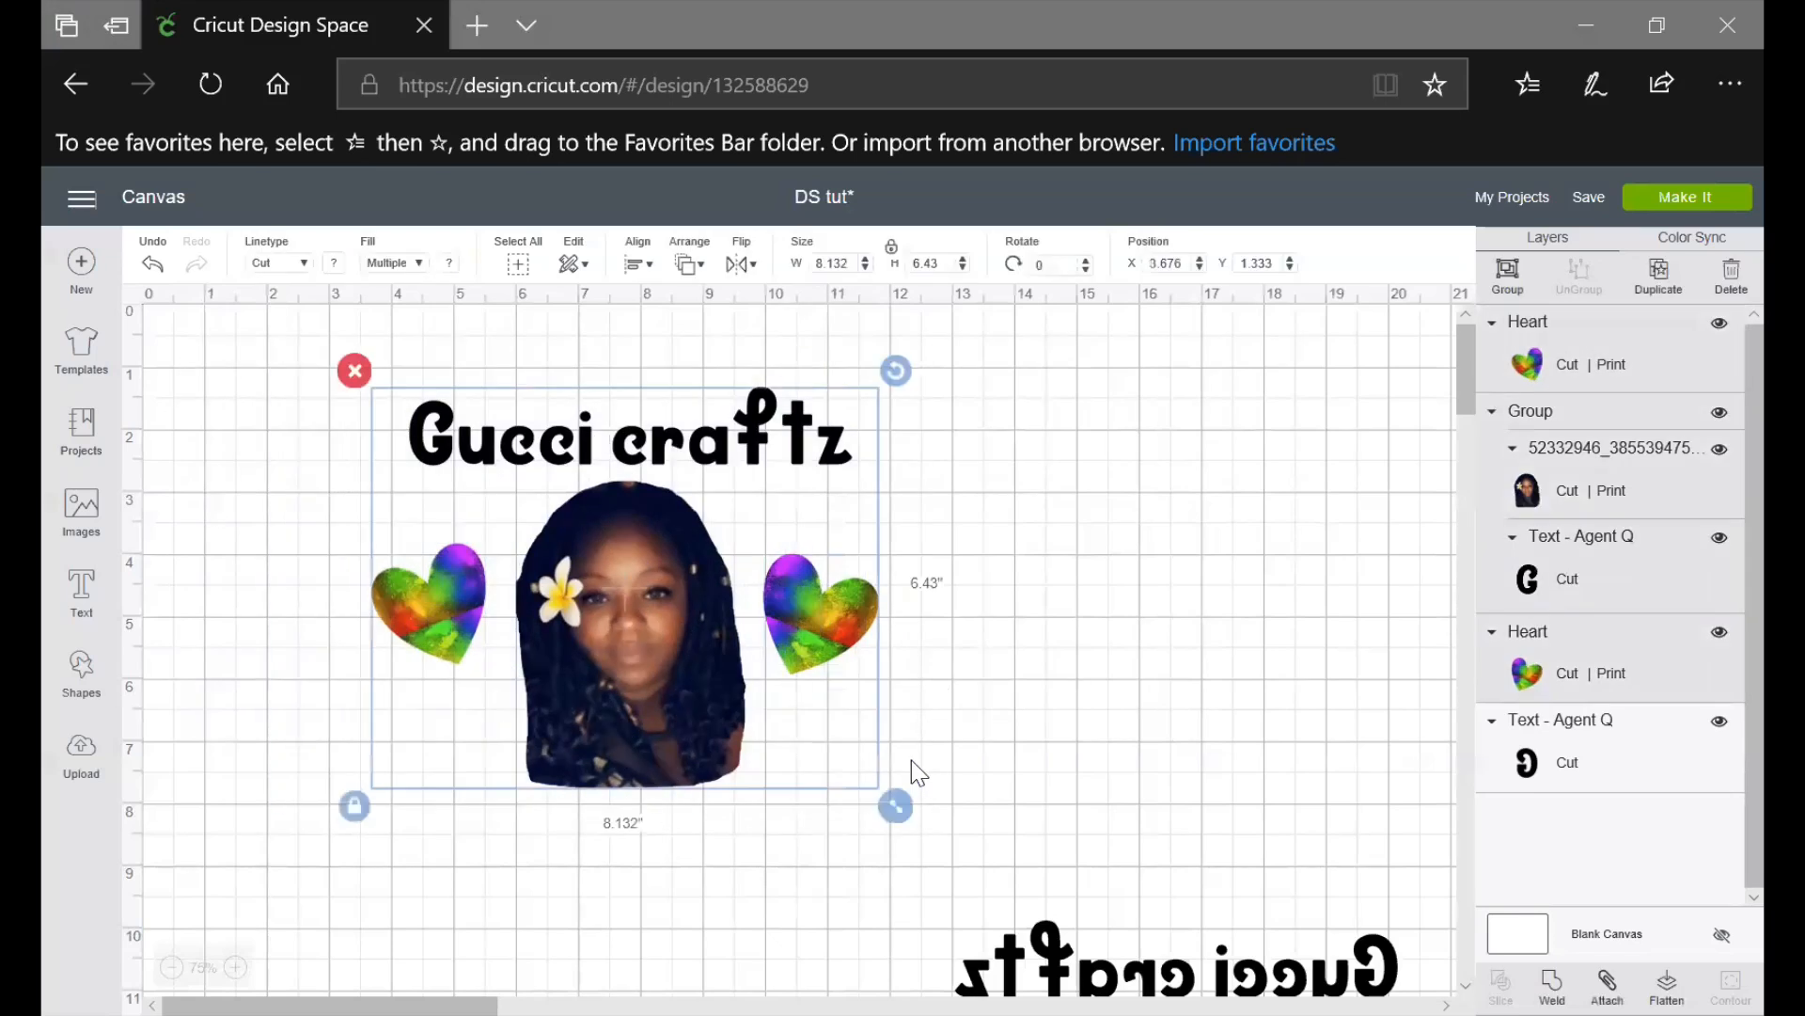
pyautogui.click(638, 264)
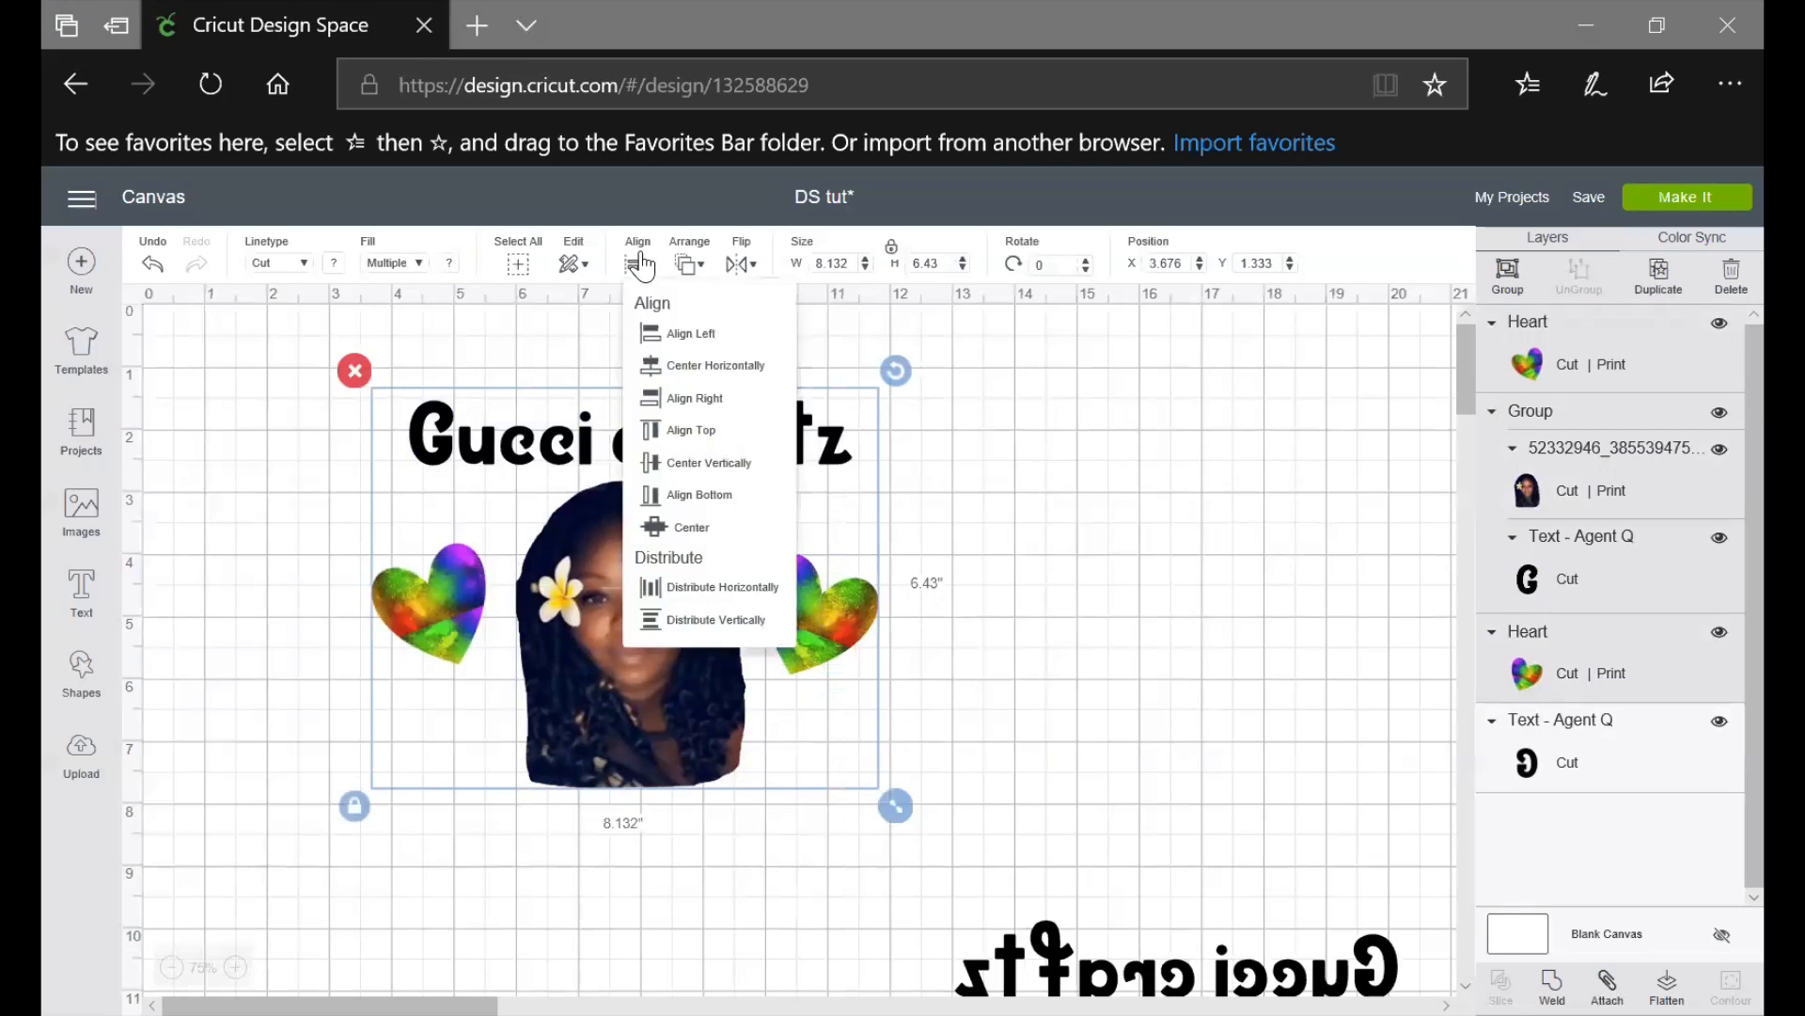
pyautogui.click(673, 587)
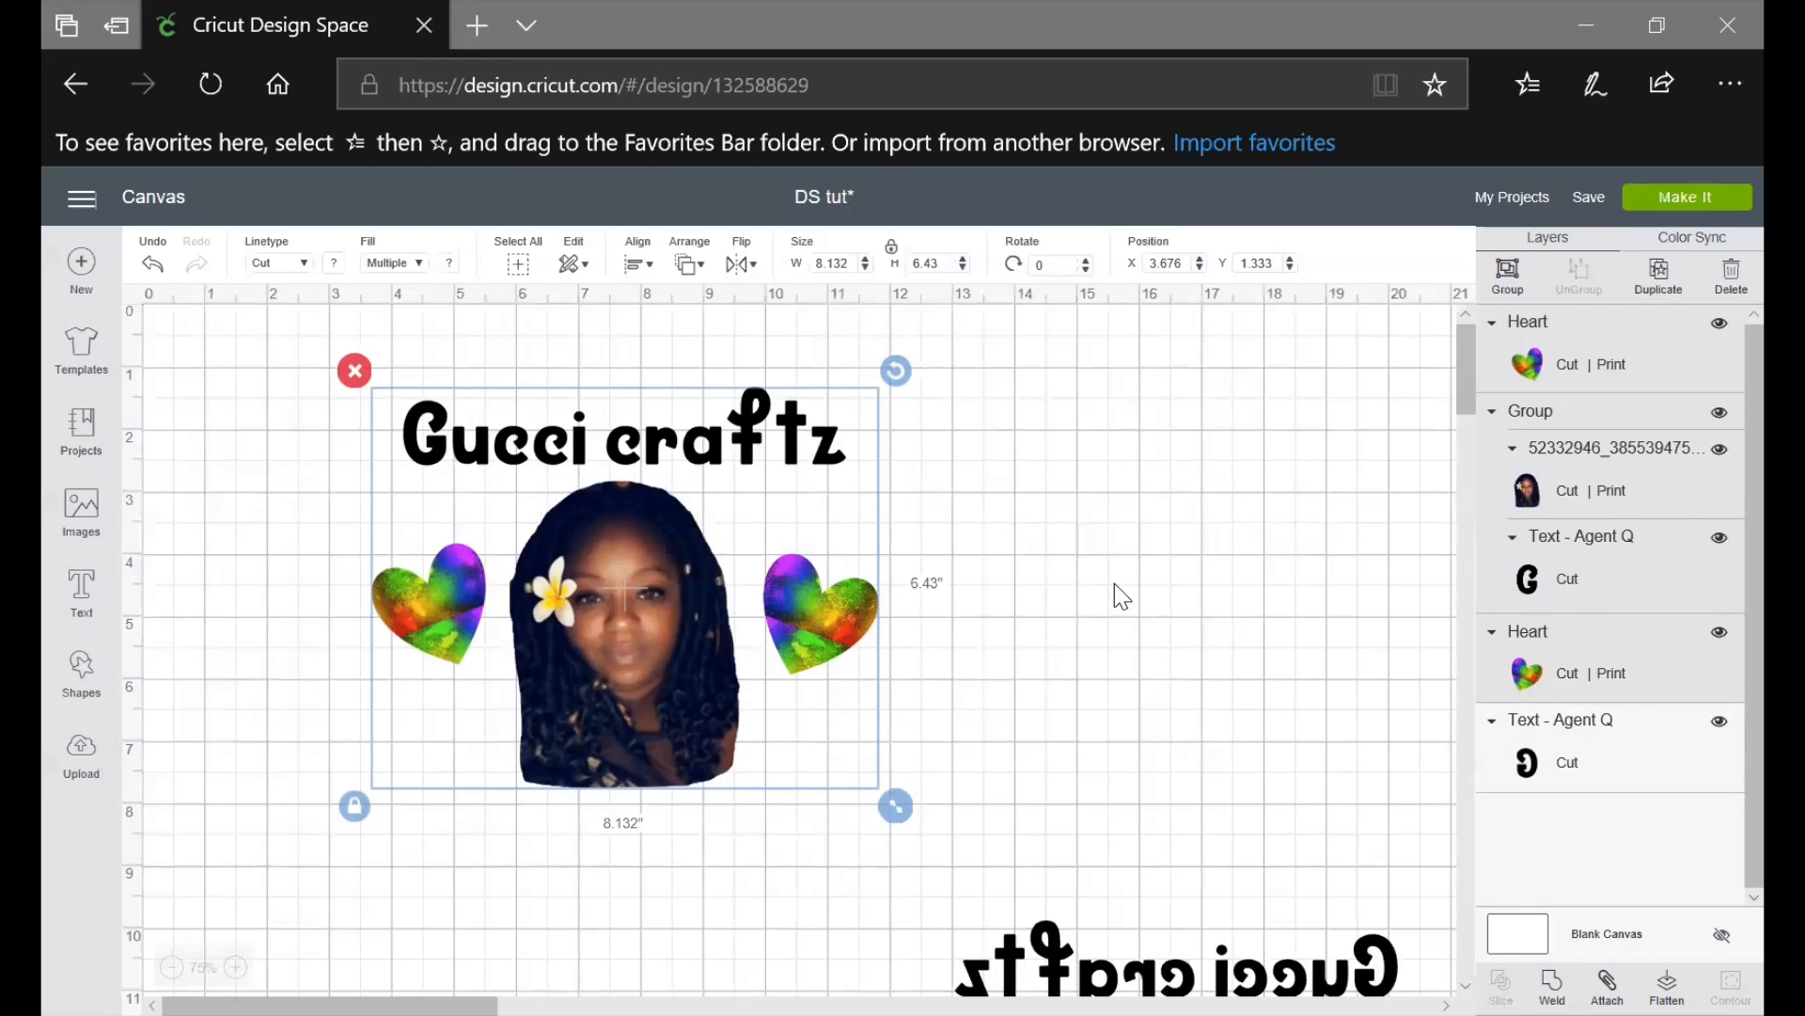
pyautogui.click(1114, 531)
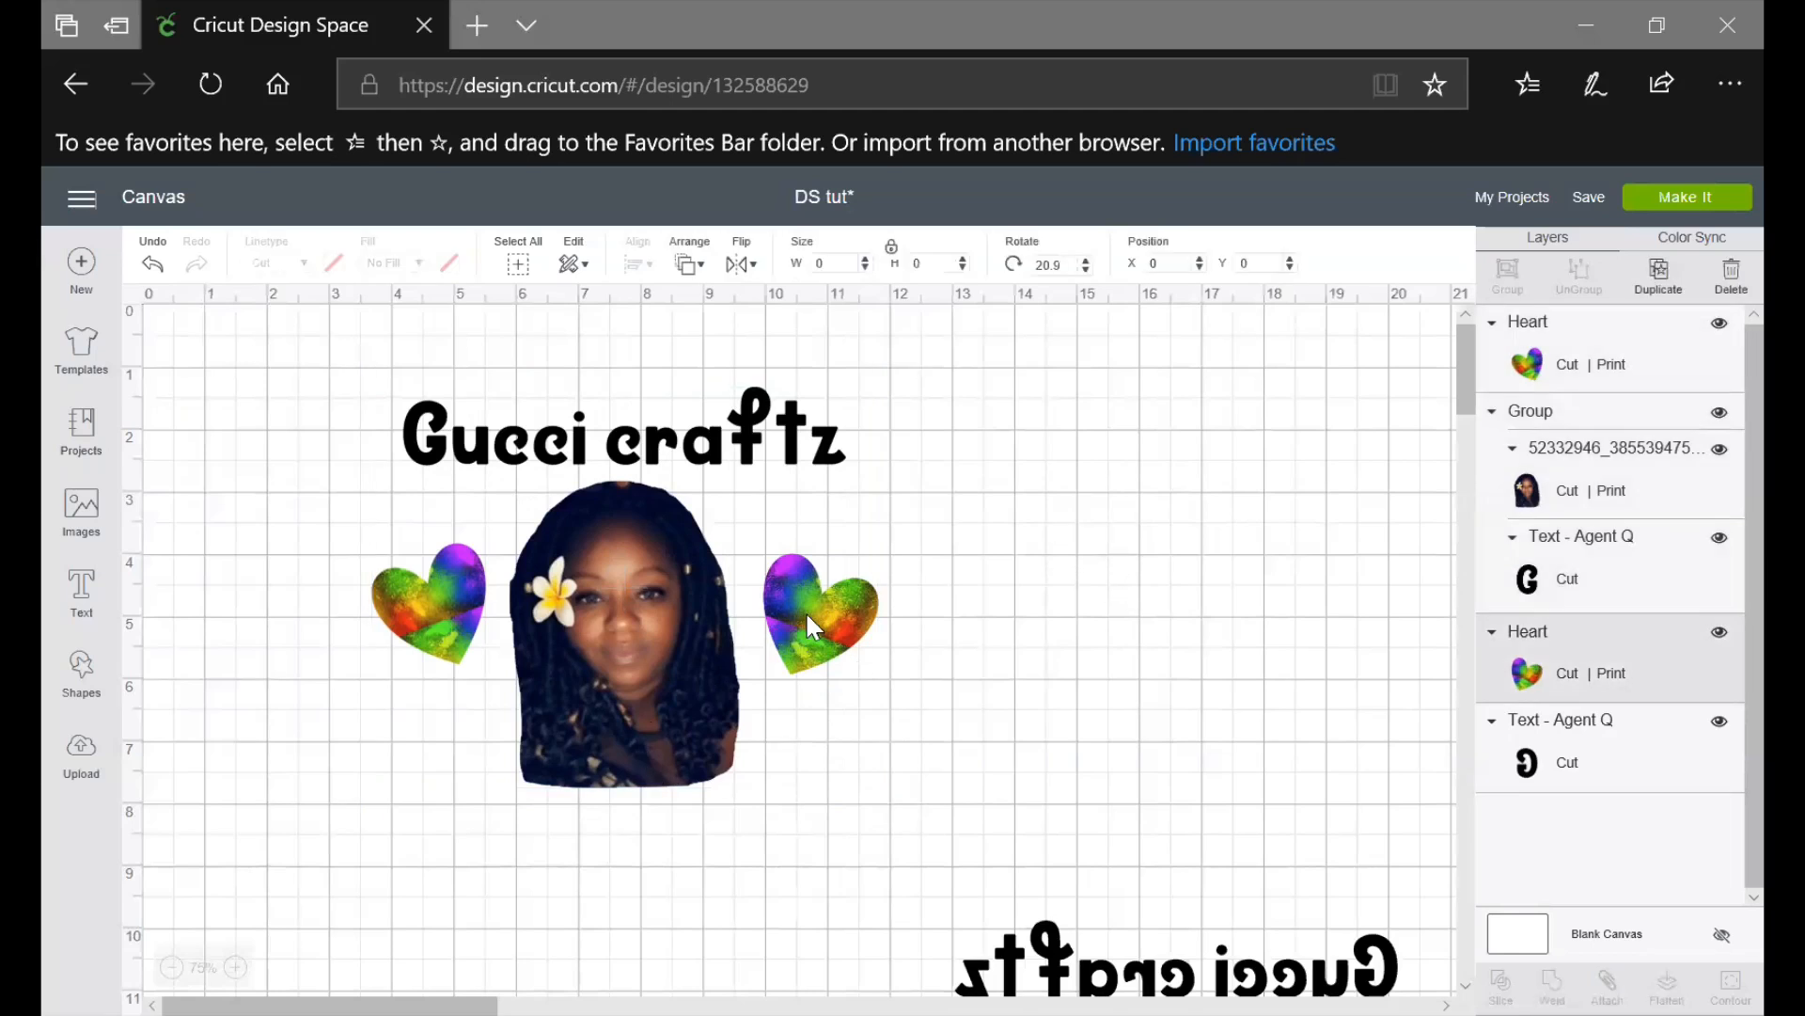
# Move both hearts outward from the portrait, the left one to about X 1.435, Y 3.789, and ungroup the portrait and text
pyautogui.moveTo(805, 611); pyautogui.dragTo(986, 597)
pyautogui.click(298, 599)
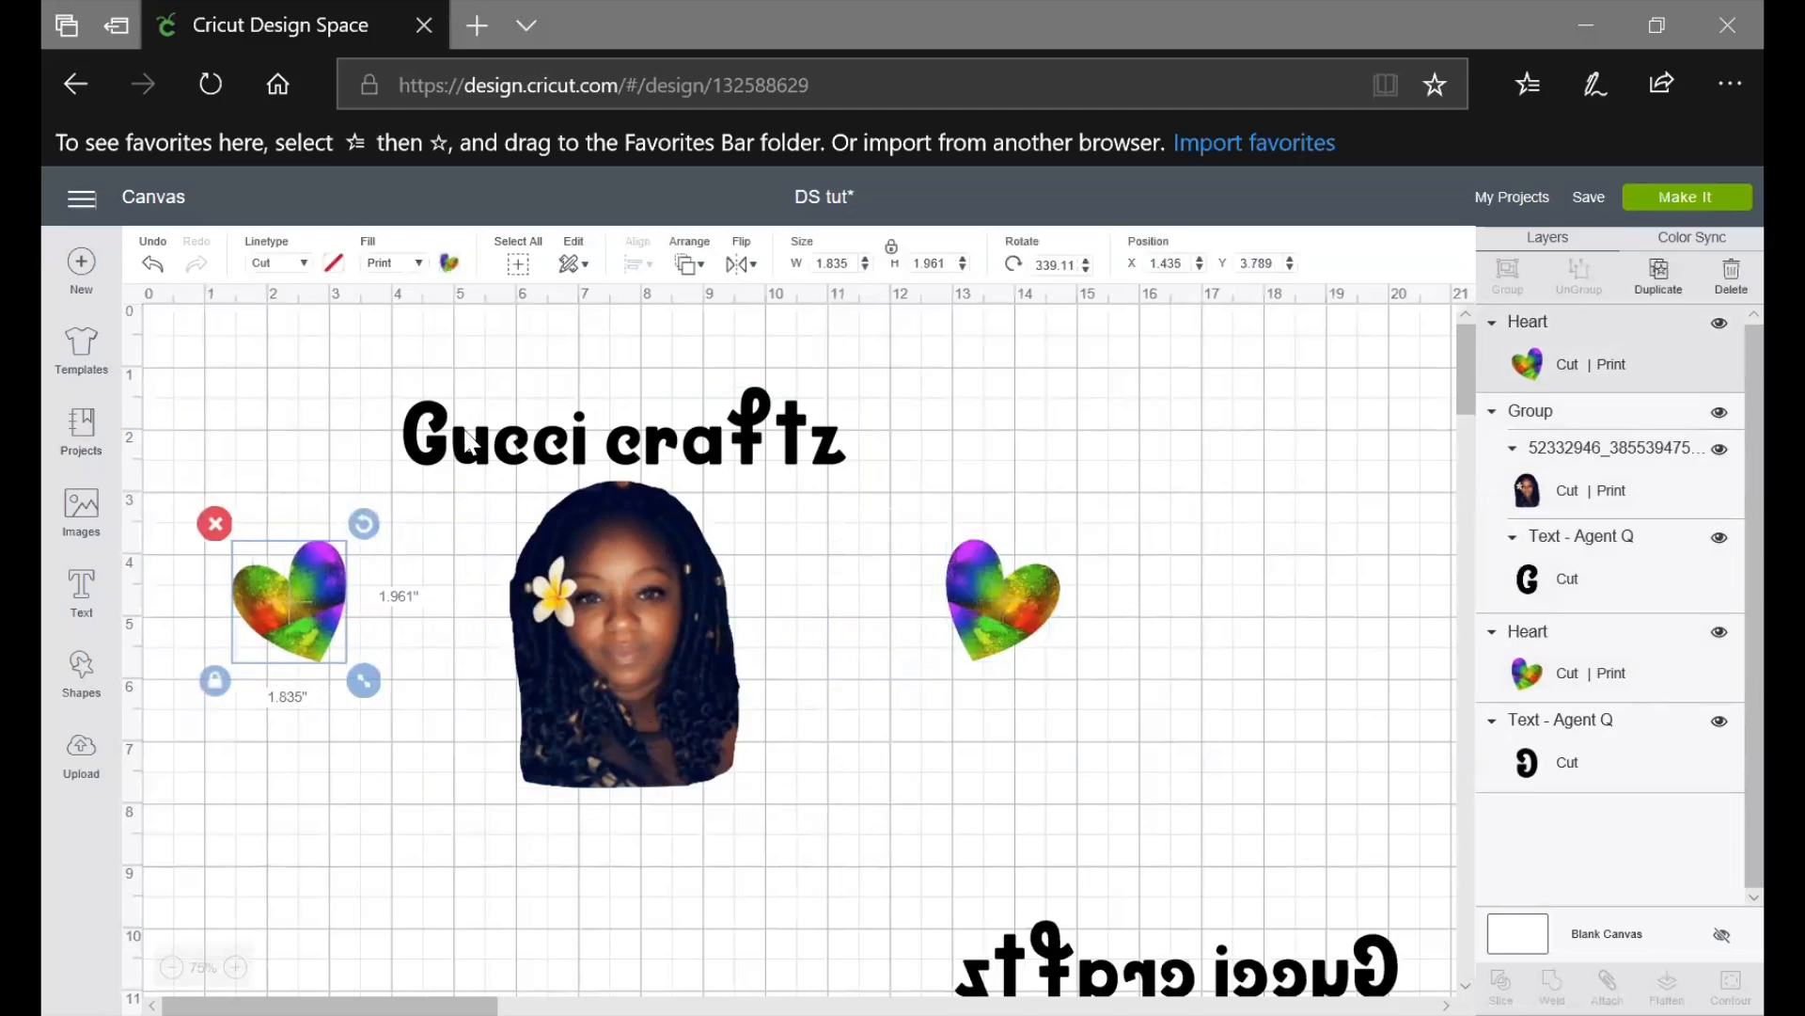
pyautogui.moveTo(399, 374); pyautogui.dragTo(824, 840)
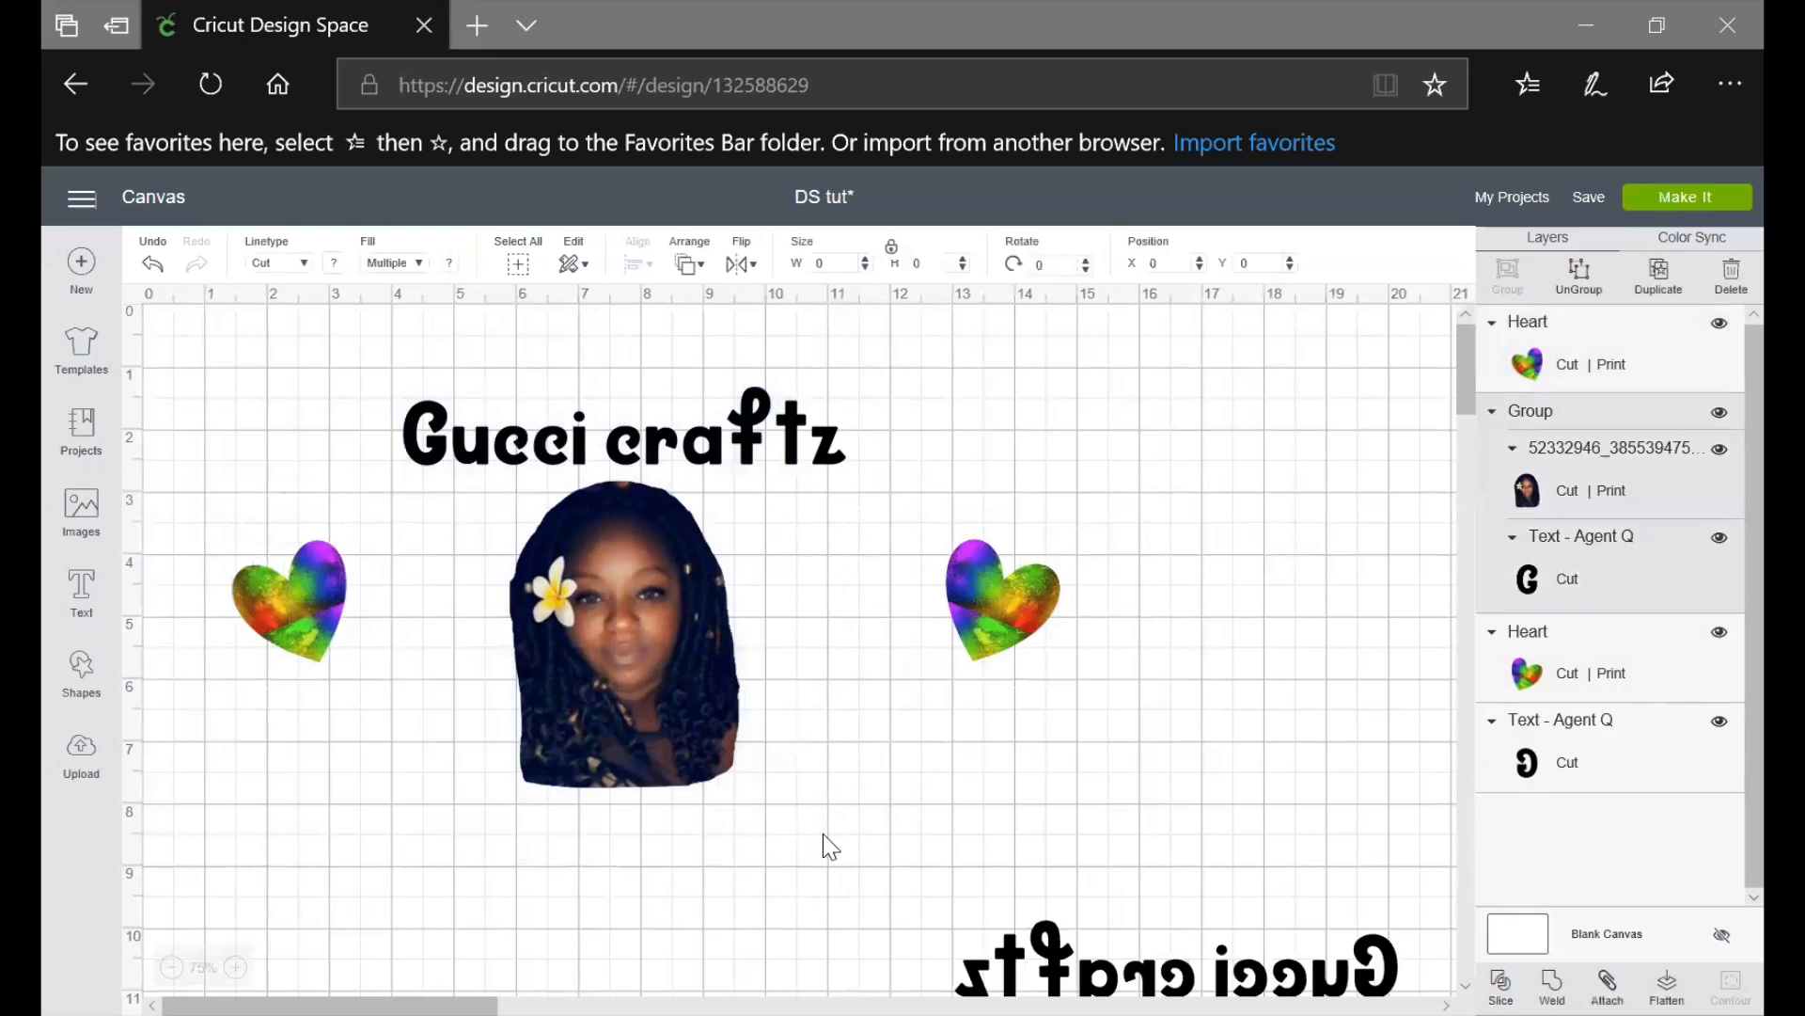
pyautogui.hotkey('ctrl', 'shift', 'g')
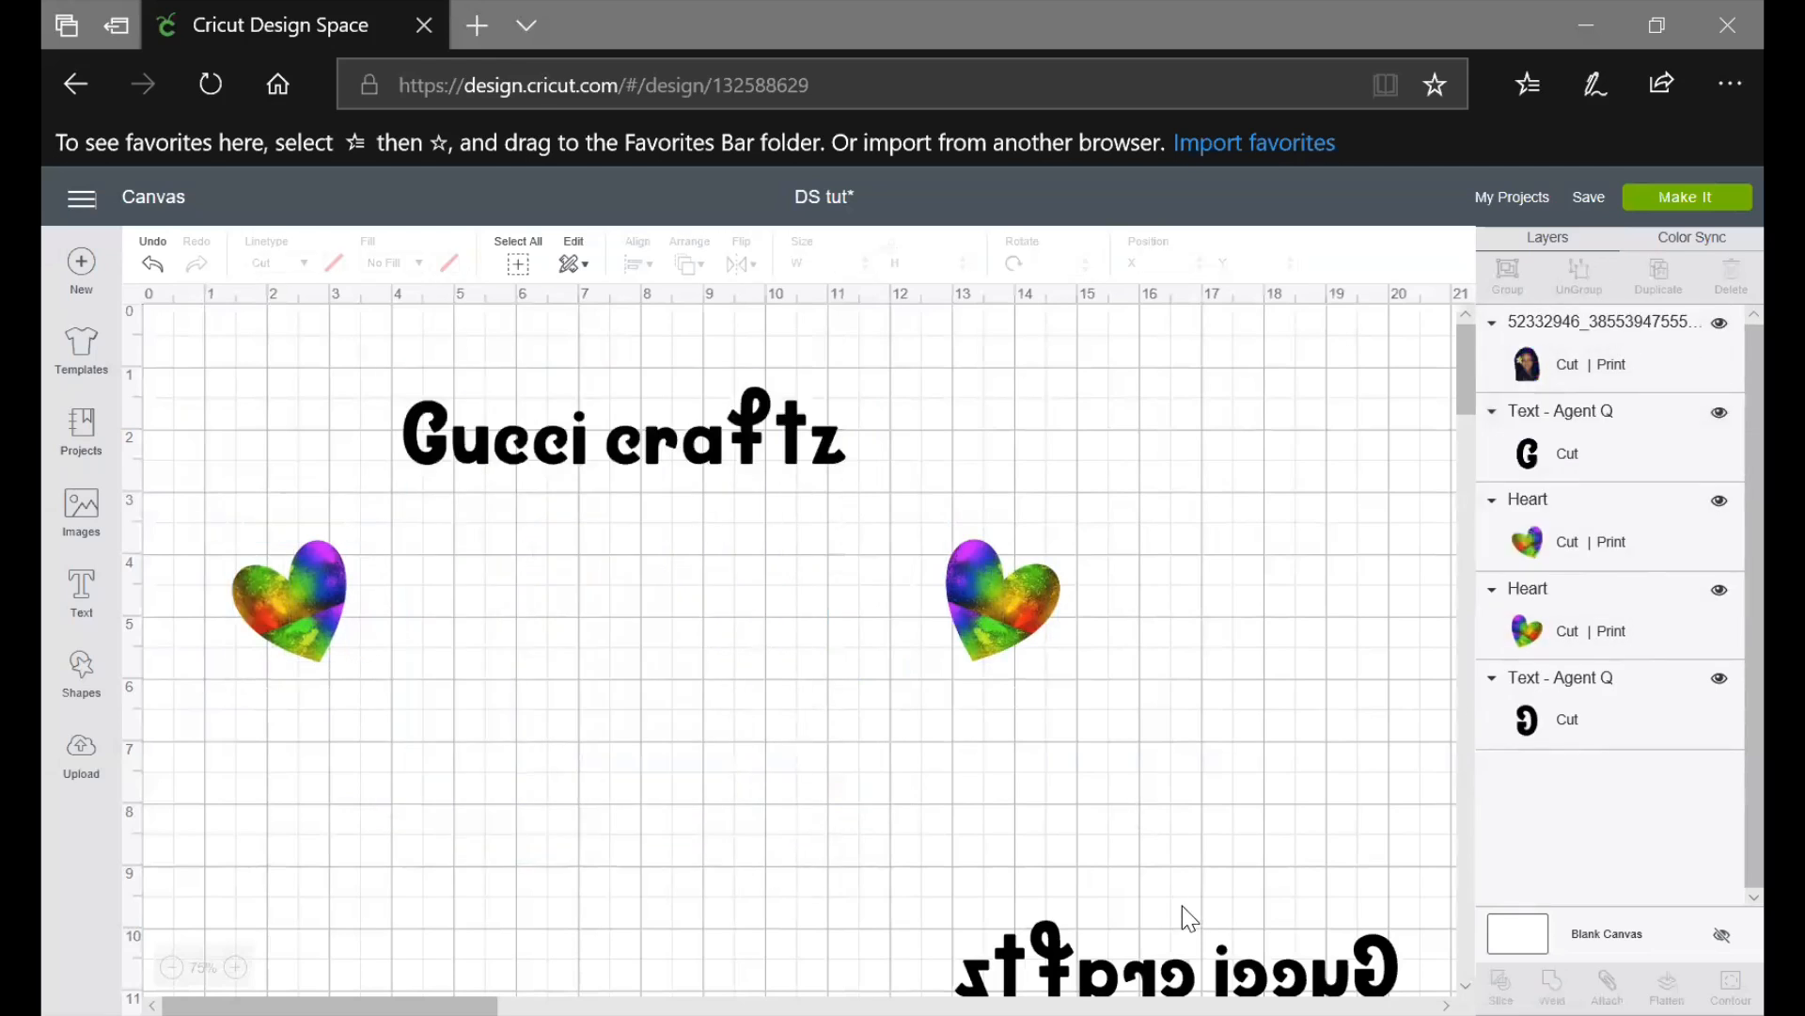
# Bring the hearts back beside the portrait and try distributing the ungrouped text, portrait and hearts horizontally
pyautogui.moveTo(1026, 621); pyautogui.dragTo(849, 624)
pyautogui.moveTo(291, 611); pyautogui.dragTo(414, 641)
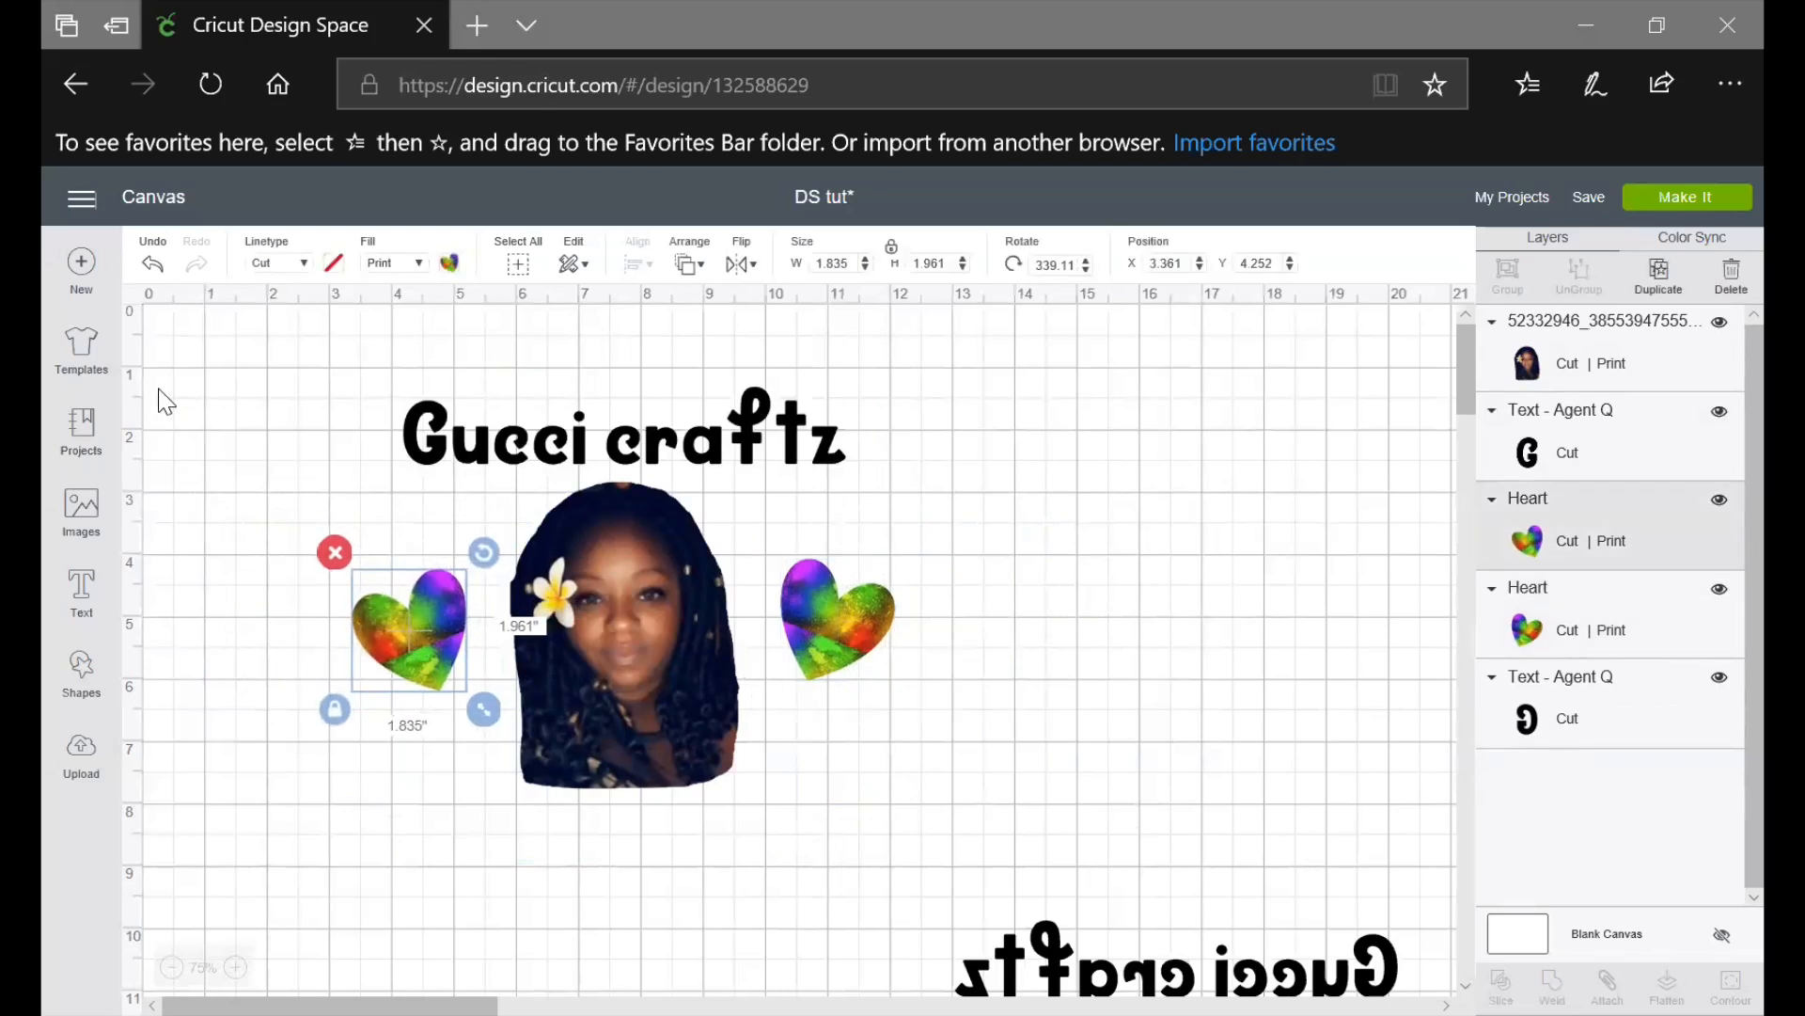
pyautogui.moveTo(259, 346); pyautogui.dragTo(986, 807)
pyautogui.click(639, 263)
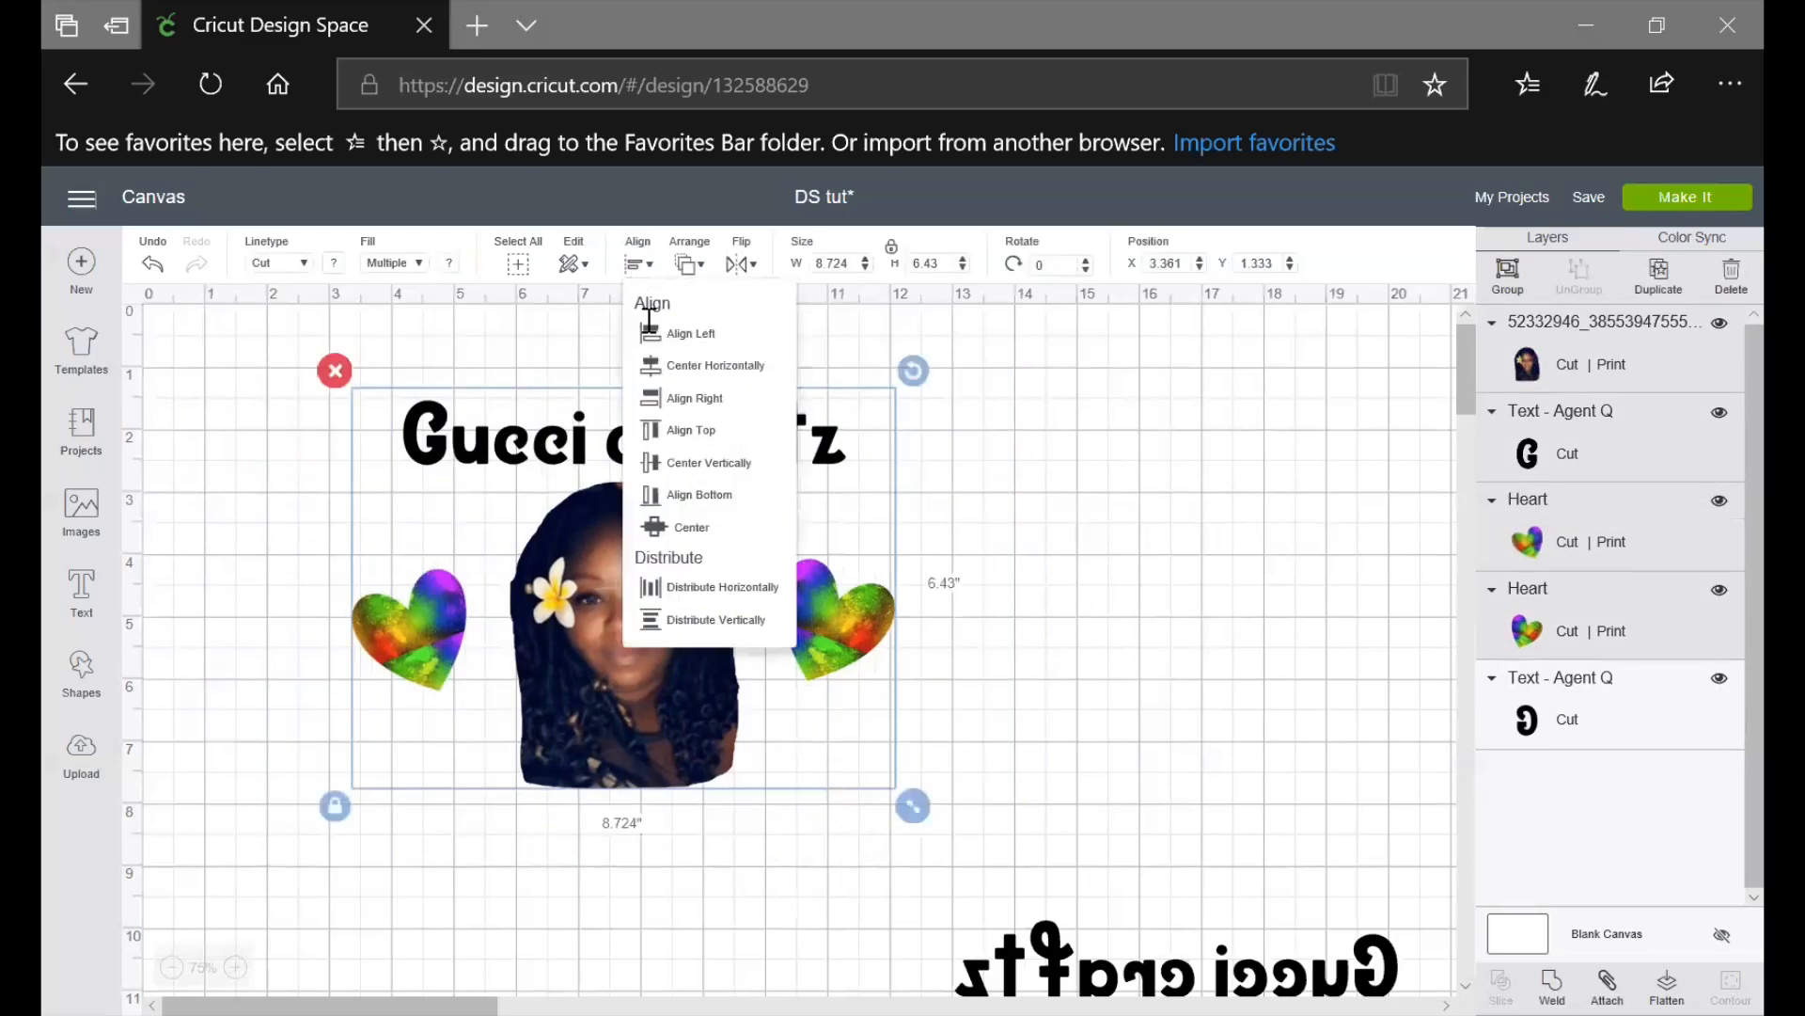
pyautogui.click(747, 595)
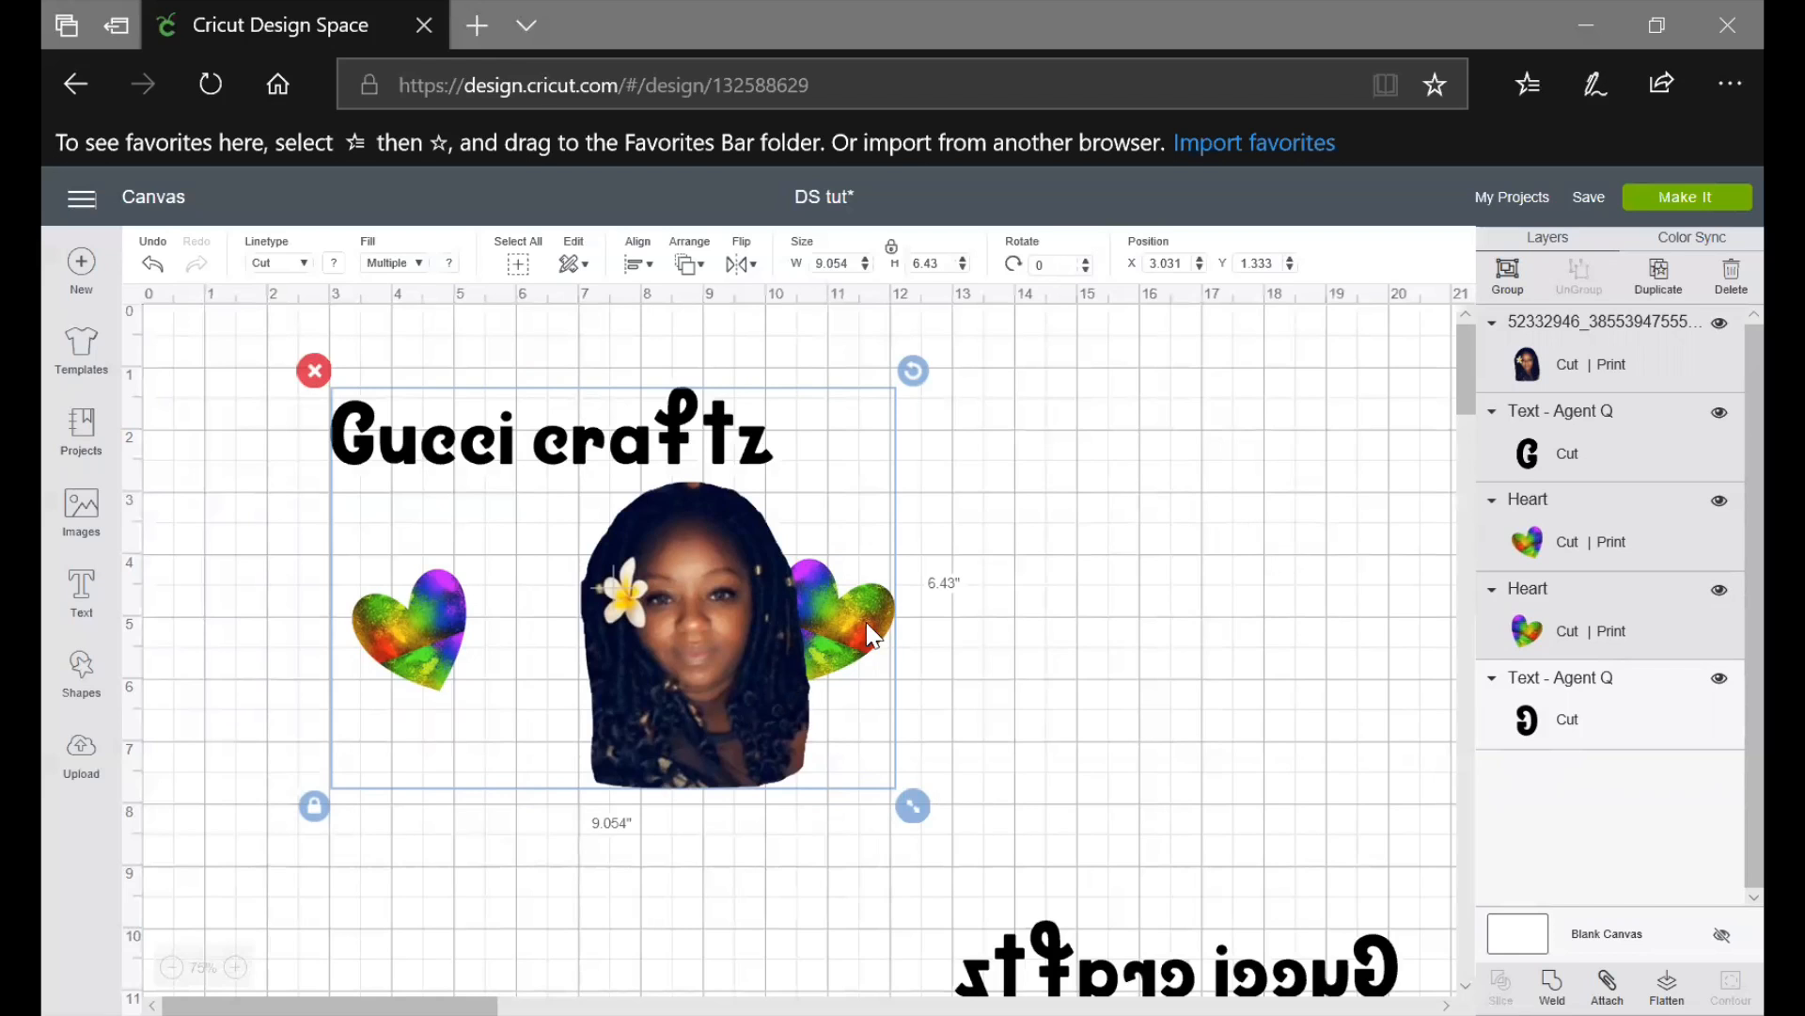
# Move both hearts clear of the design, one to about X 16.232, Y 4.066 and the other above it
pyautogui.click(919, 636)
pyautogui.moveTo(879, 630); pyautogui.dragTo(1238, 607)
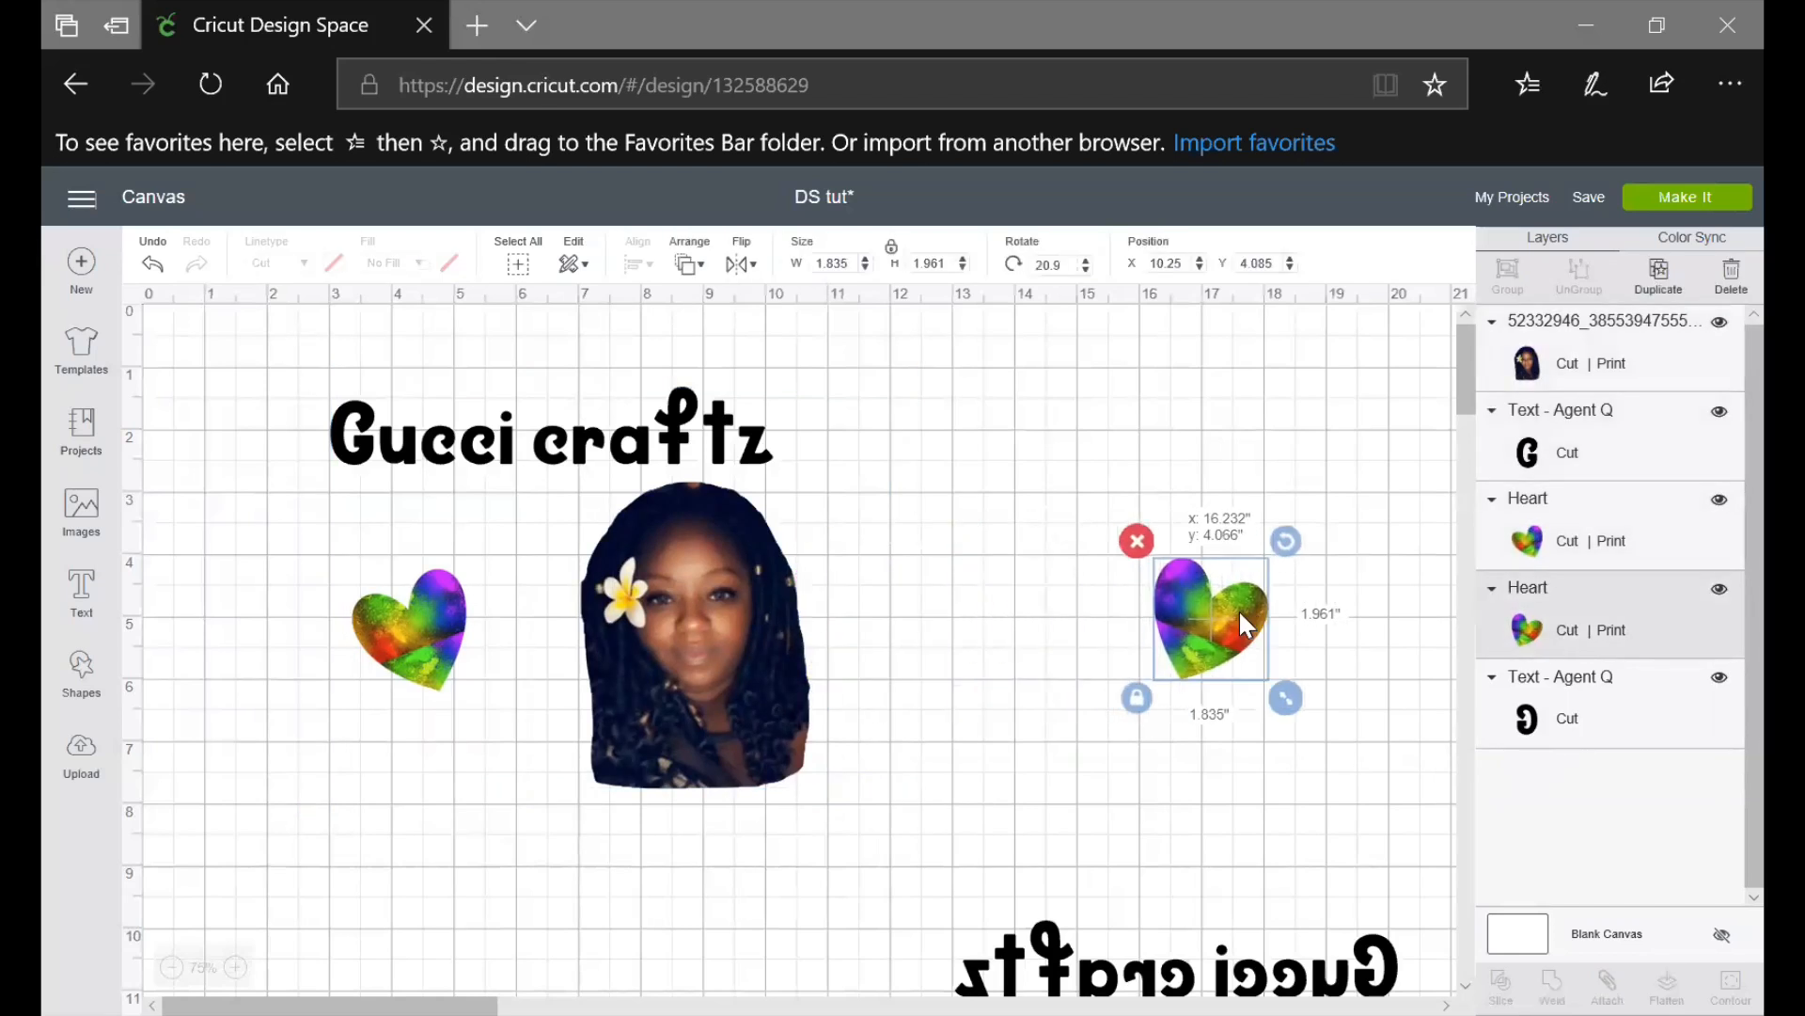
pyautogui.moveTo(385, 630); pyautogui.dragTo(1201, 486)
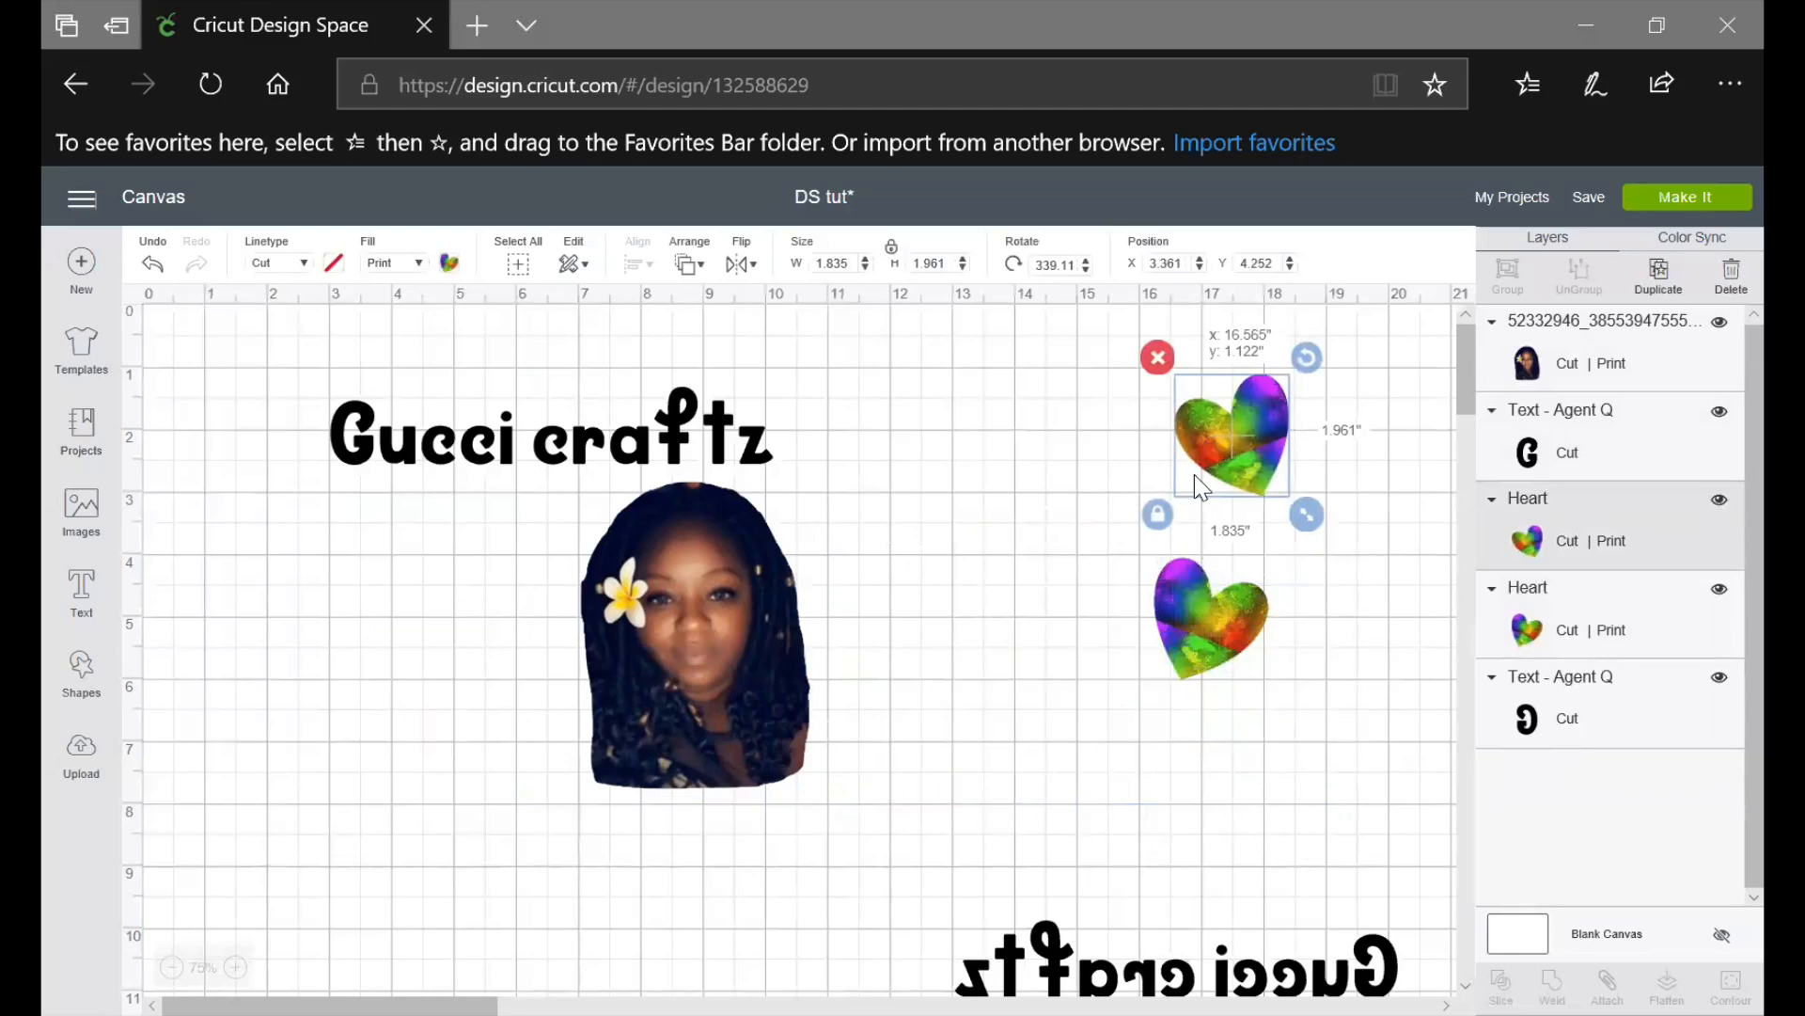
# Reposition the text above the portrait, center the two horizontally on each other, and group them
pyautogui.moveTo(533, 457); pyautogui.dragTo(647, 470)
pyautogui.moveTo(724, 671); pyautogui.dragTo(704, 676)
pyautogui.moveTo(390, 362); pyautogui.dragTo(974, 826)
pyautogui.click(638, 263)
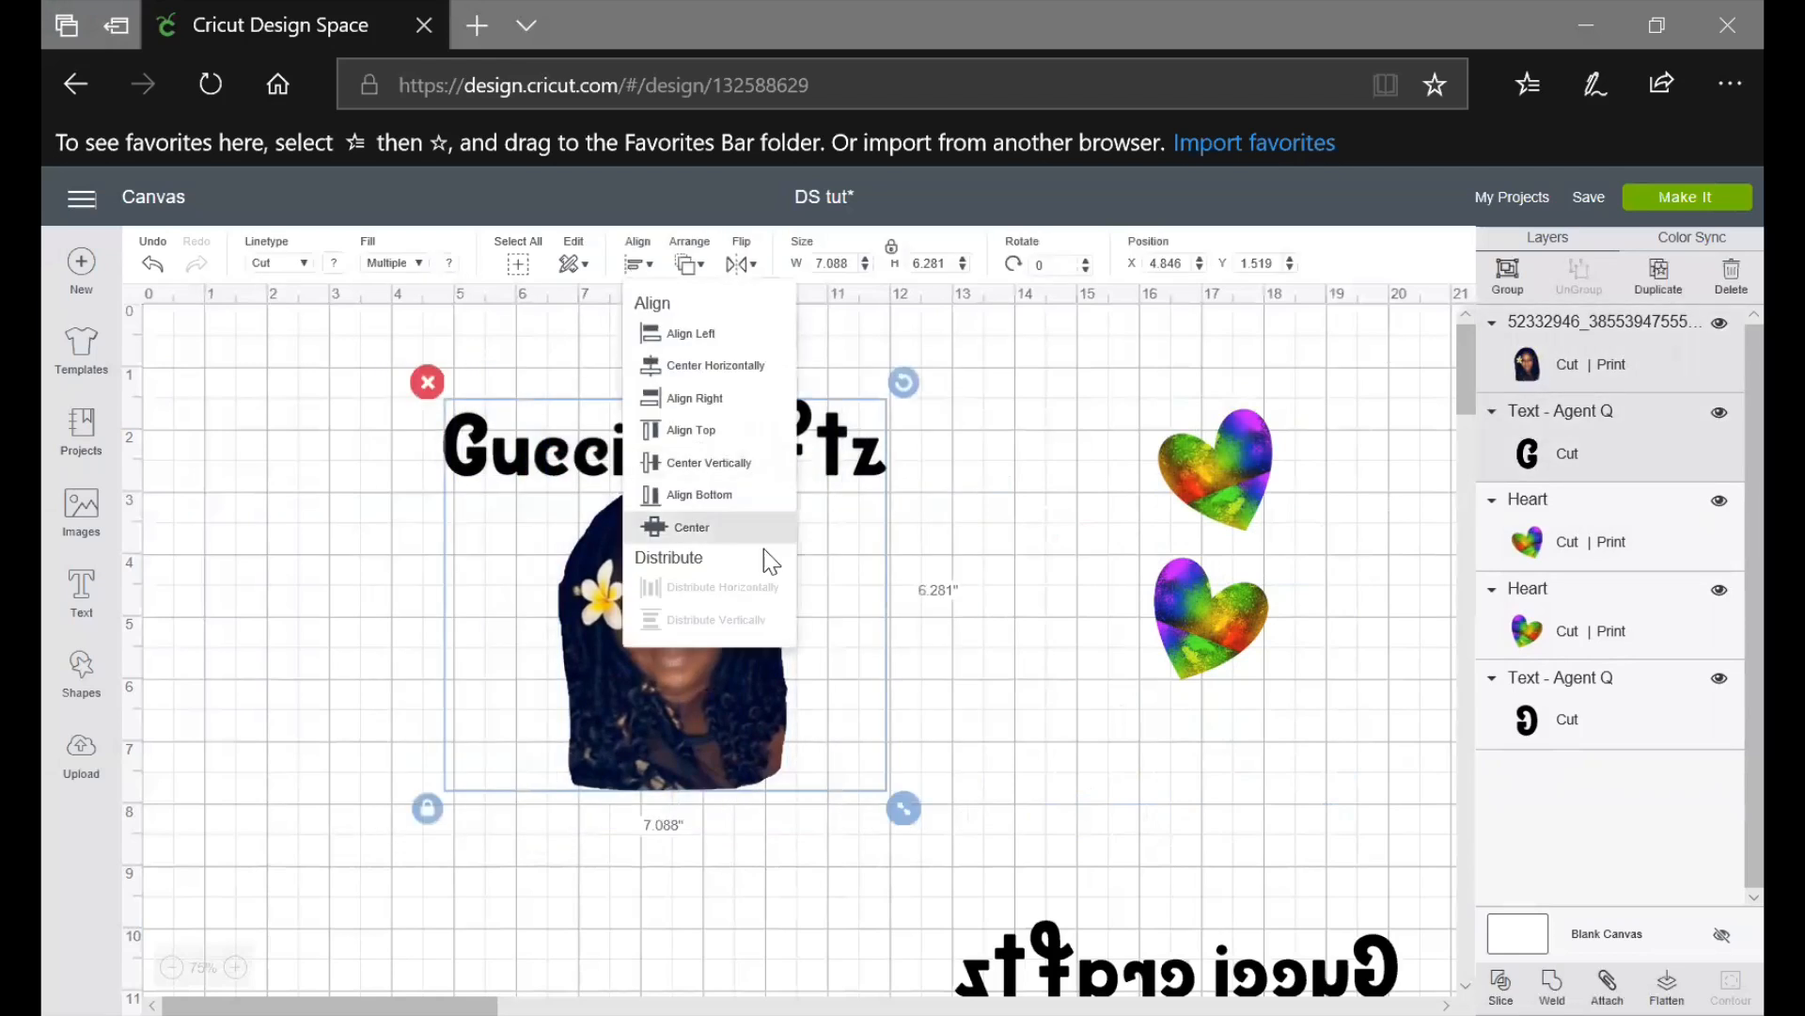
pyautogui.click(724, 365)
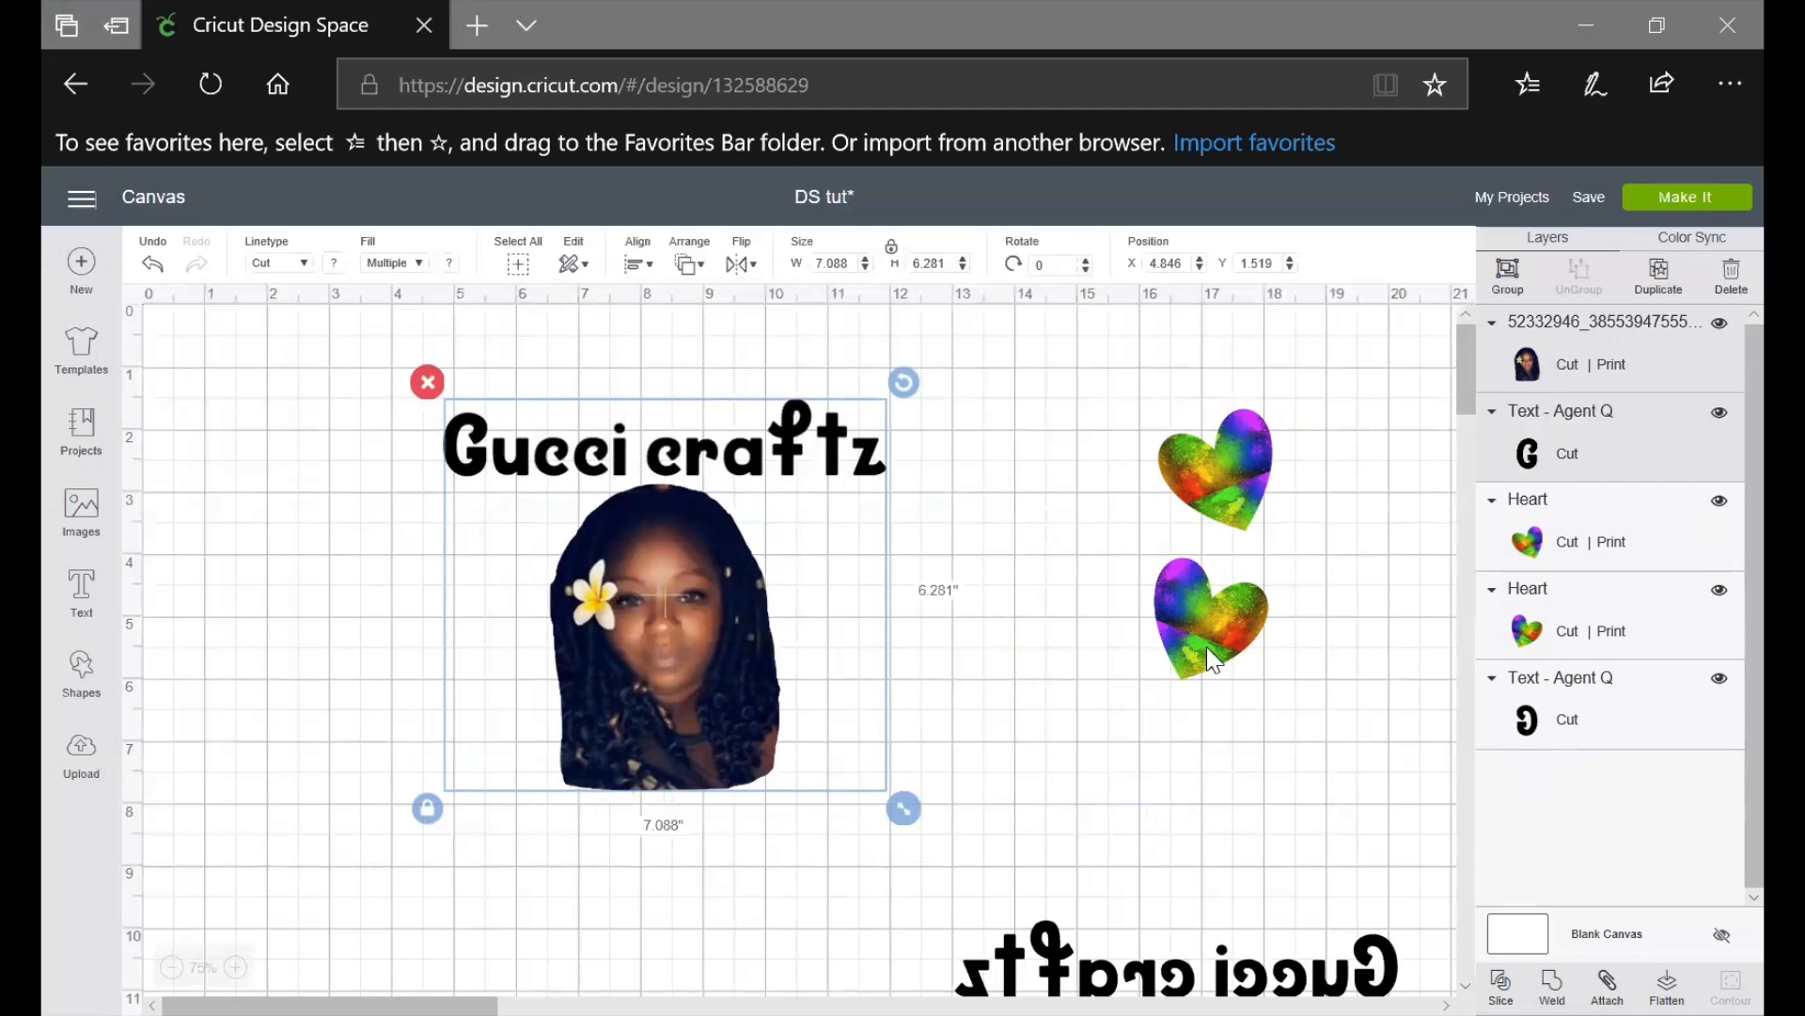
pyautogui.click(1508, 267)
# Place a heart on each side of the portrait, the right one at about X 10.676, Y 4.548, and distribute the pieces horizontally
pyautogui.moveTo(1213, 648); pyautogui.dragTo(860, 662)
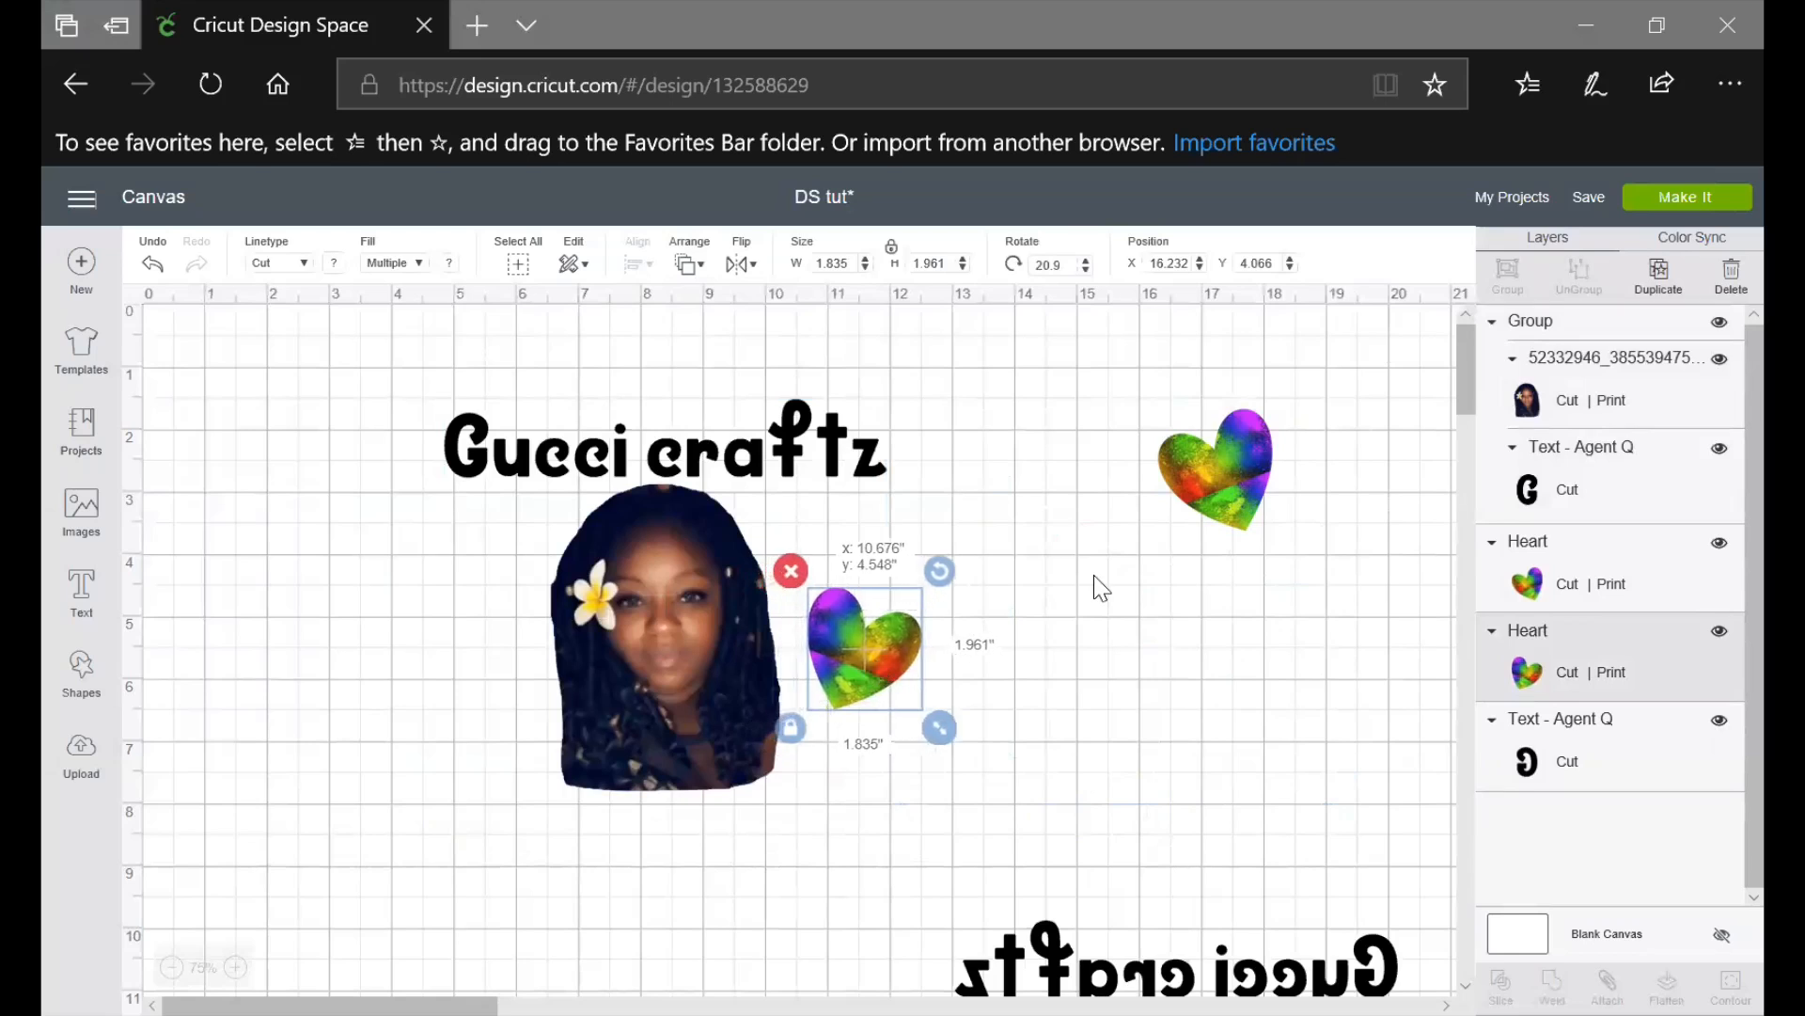
pyautogui.moveTo(1228, 449); pyautogui.dragTo(463, 638)
pyautogui.moveTo(348, 358); pyautogui.dragTo(1057, 856)
pyautogui.click(639, 263)
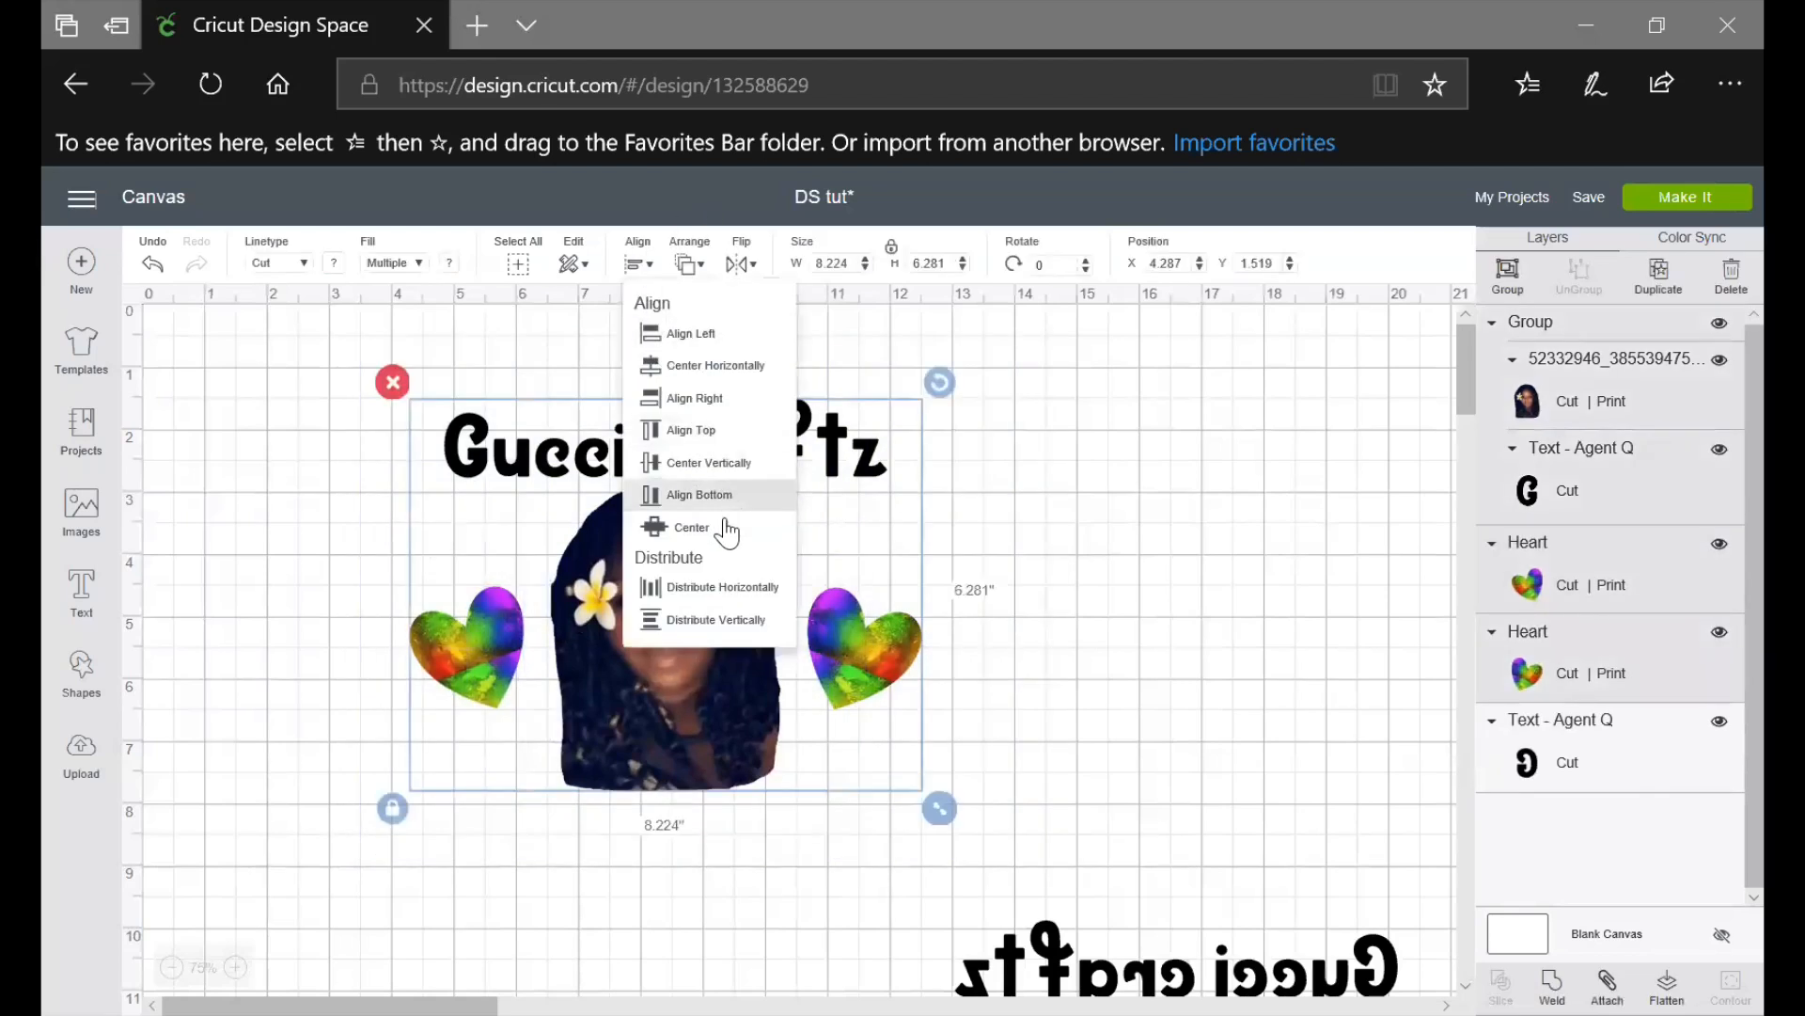
pyautogui.click(719, 587)
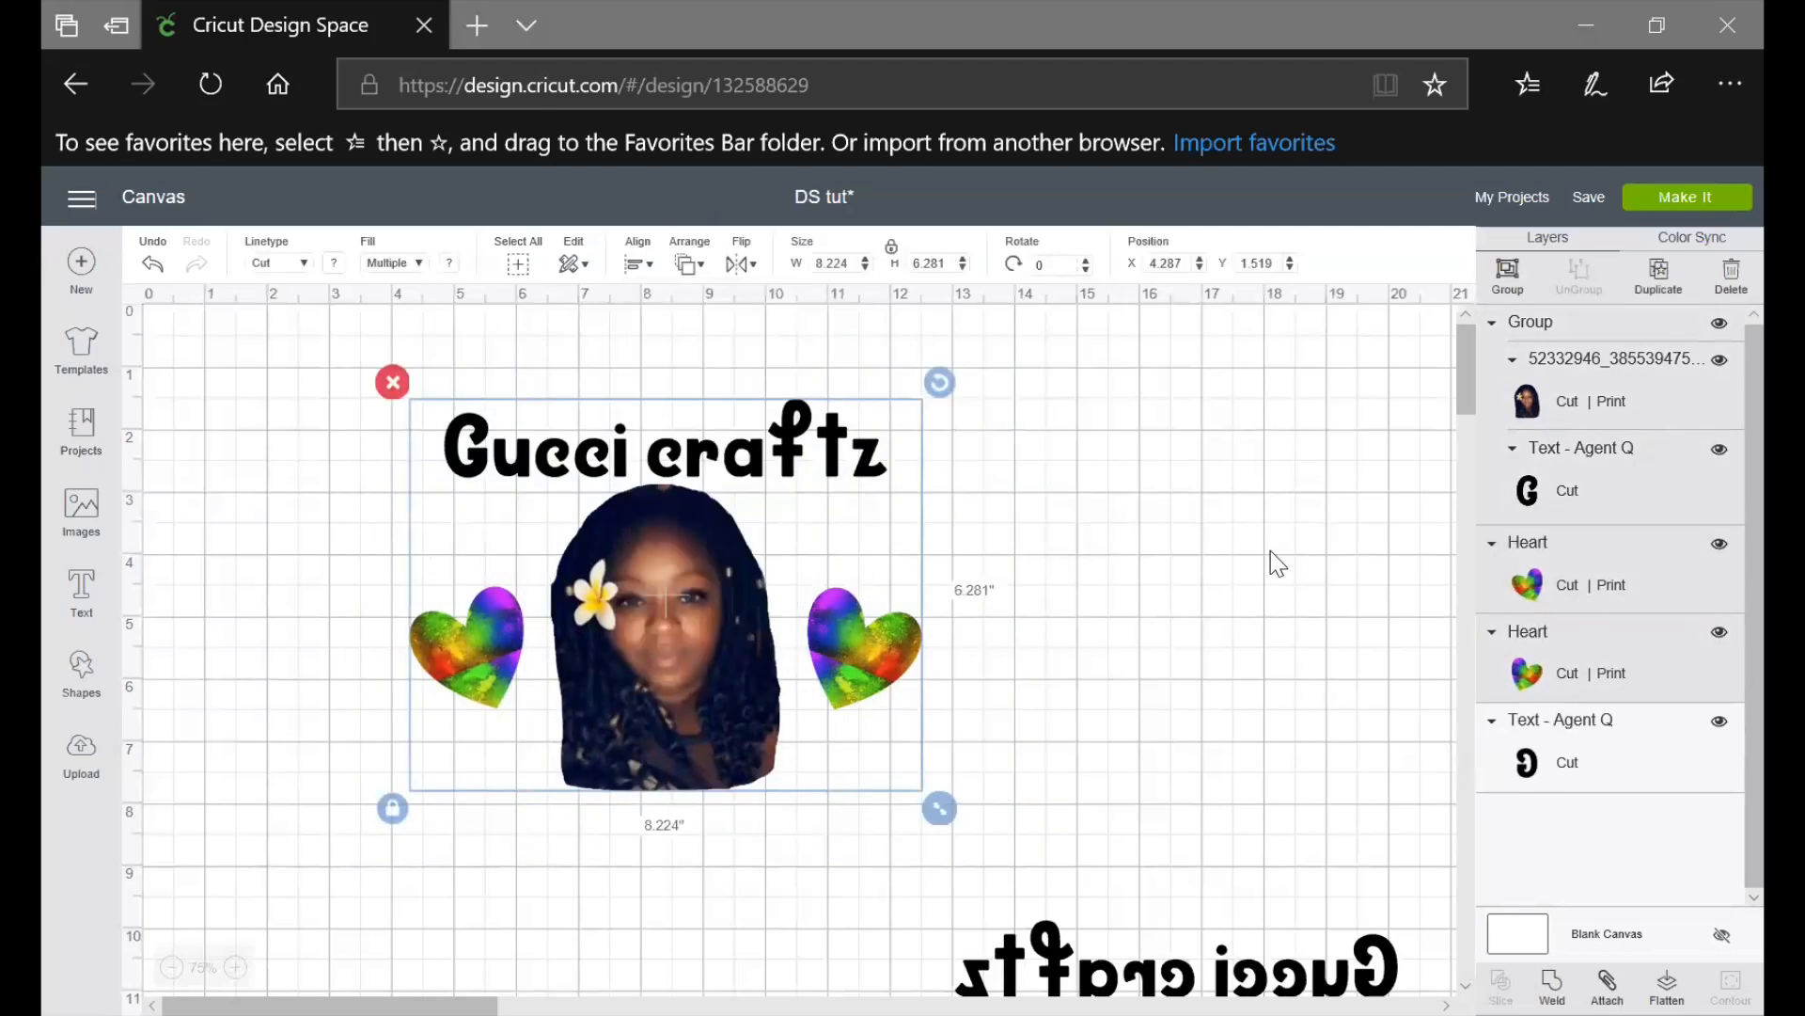
pyautogui.click(1217, 589)
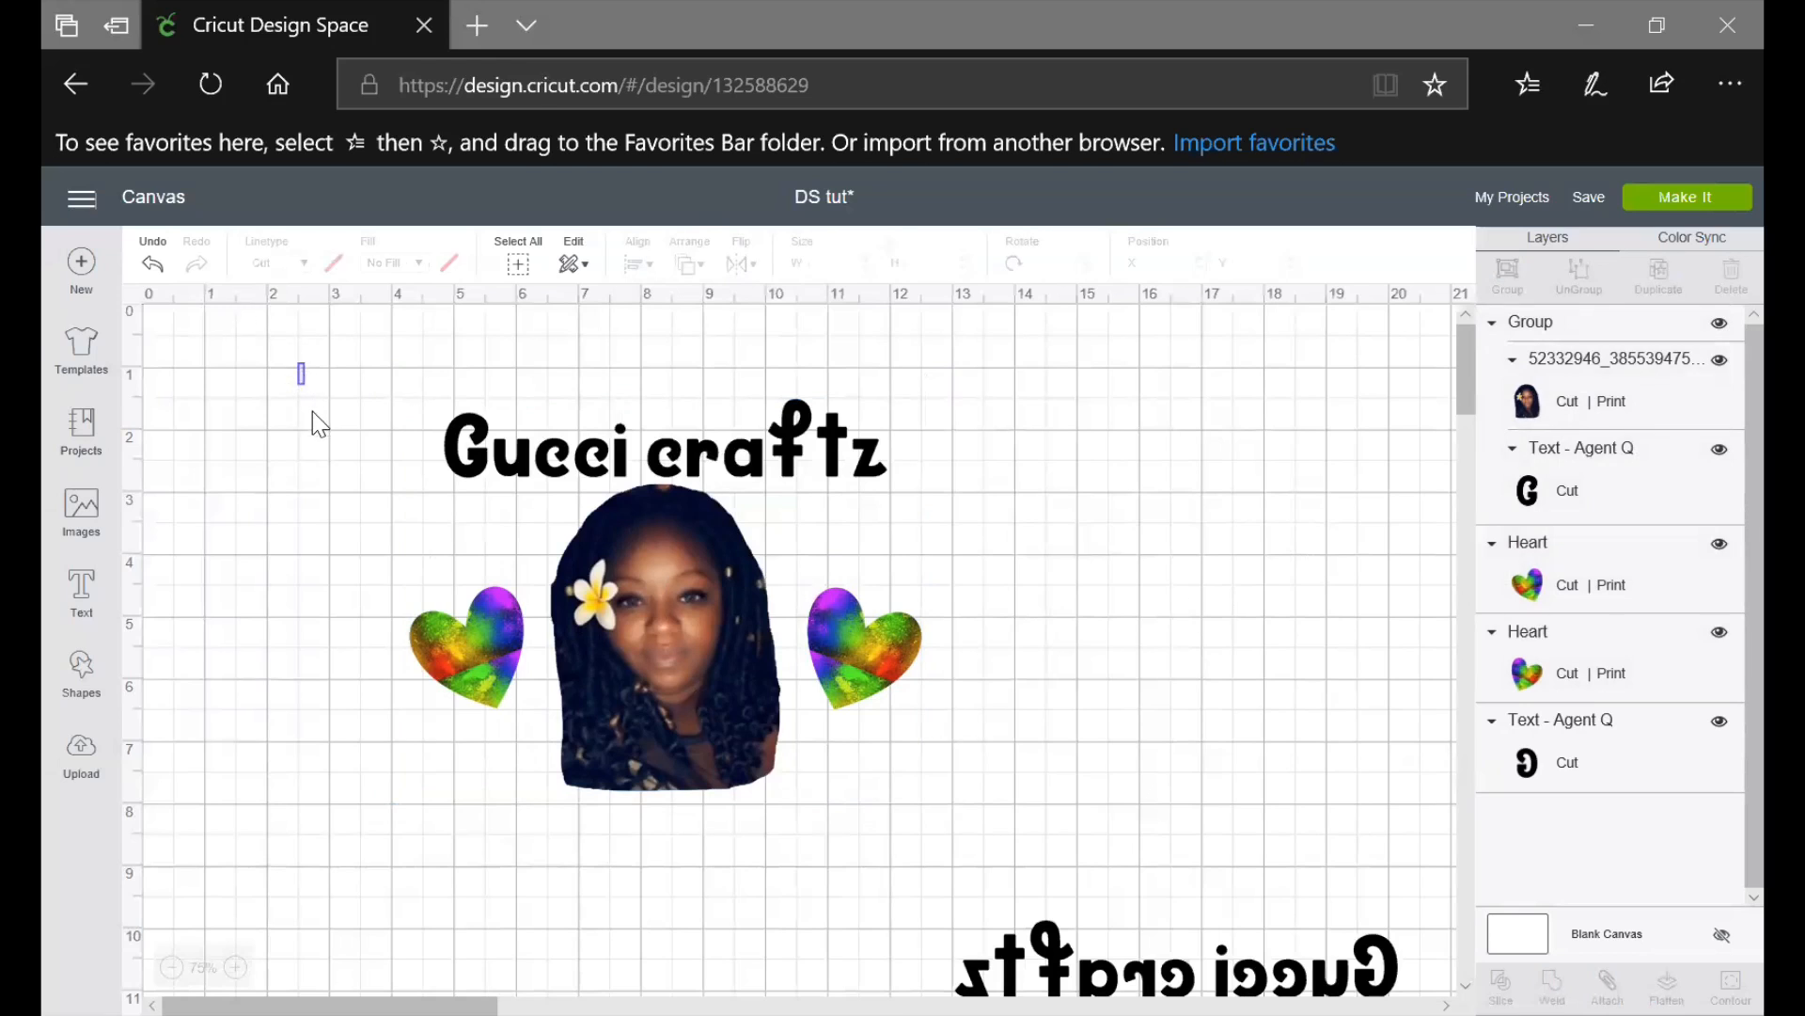
# Group the portrait group with both hearts and move the whole design to about X 3.584, Y 1
pyautogui.moveTo(312, 411); pyautogui.dragTo(1061, 876)
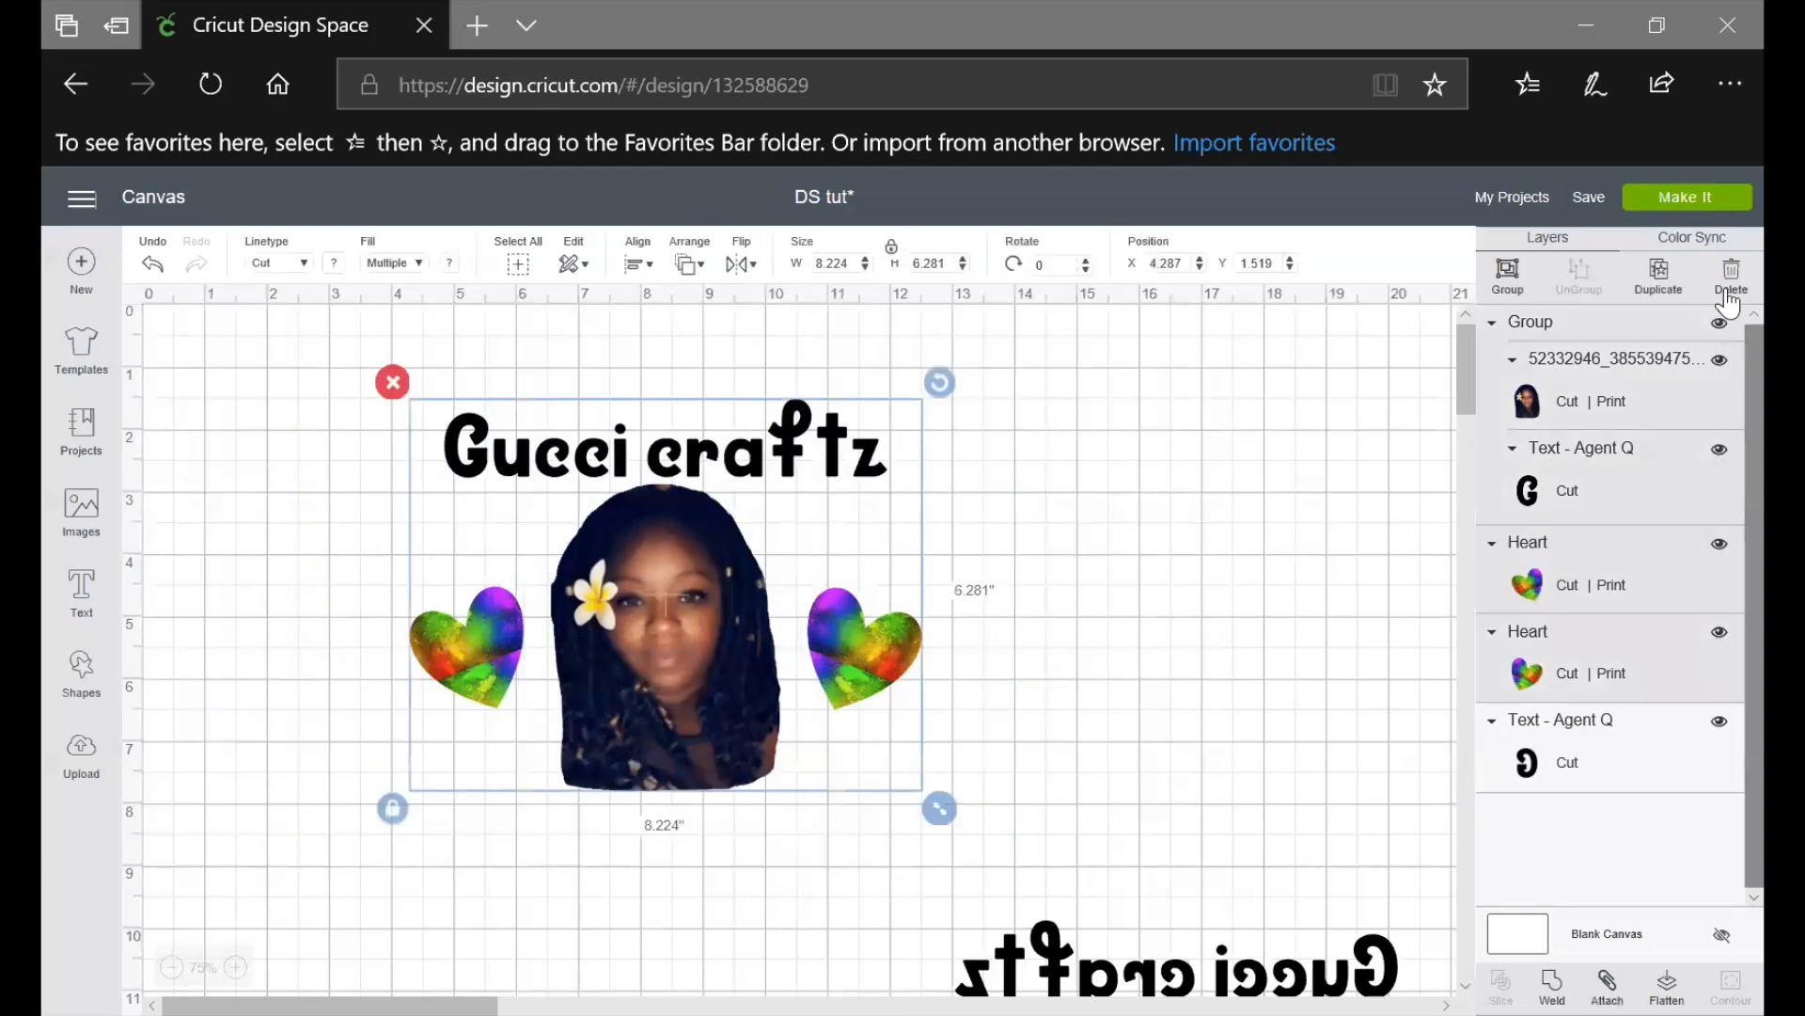
pyautogui.click(1508, 275)
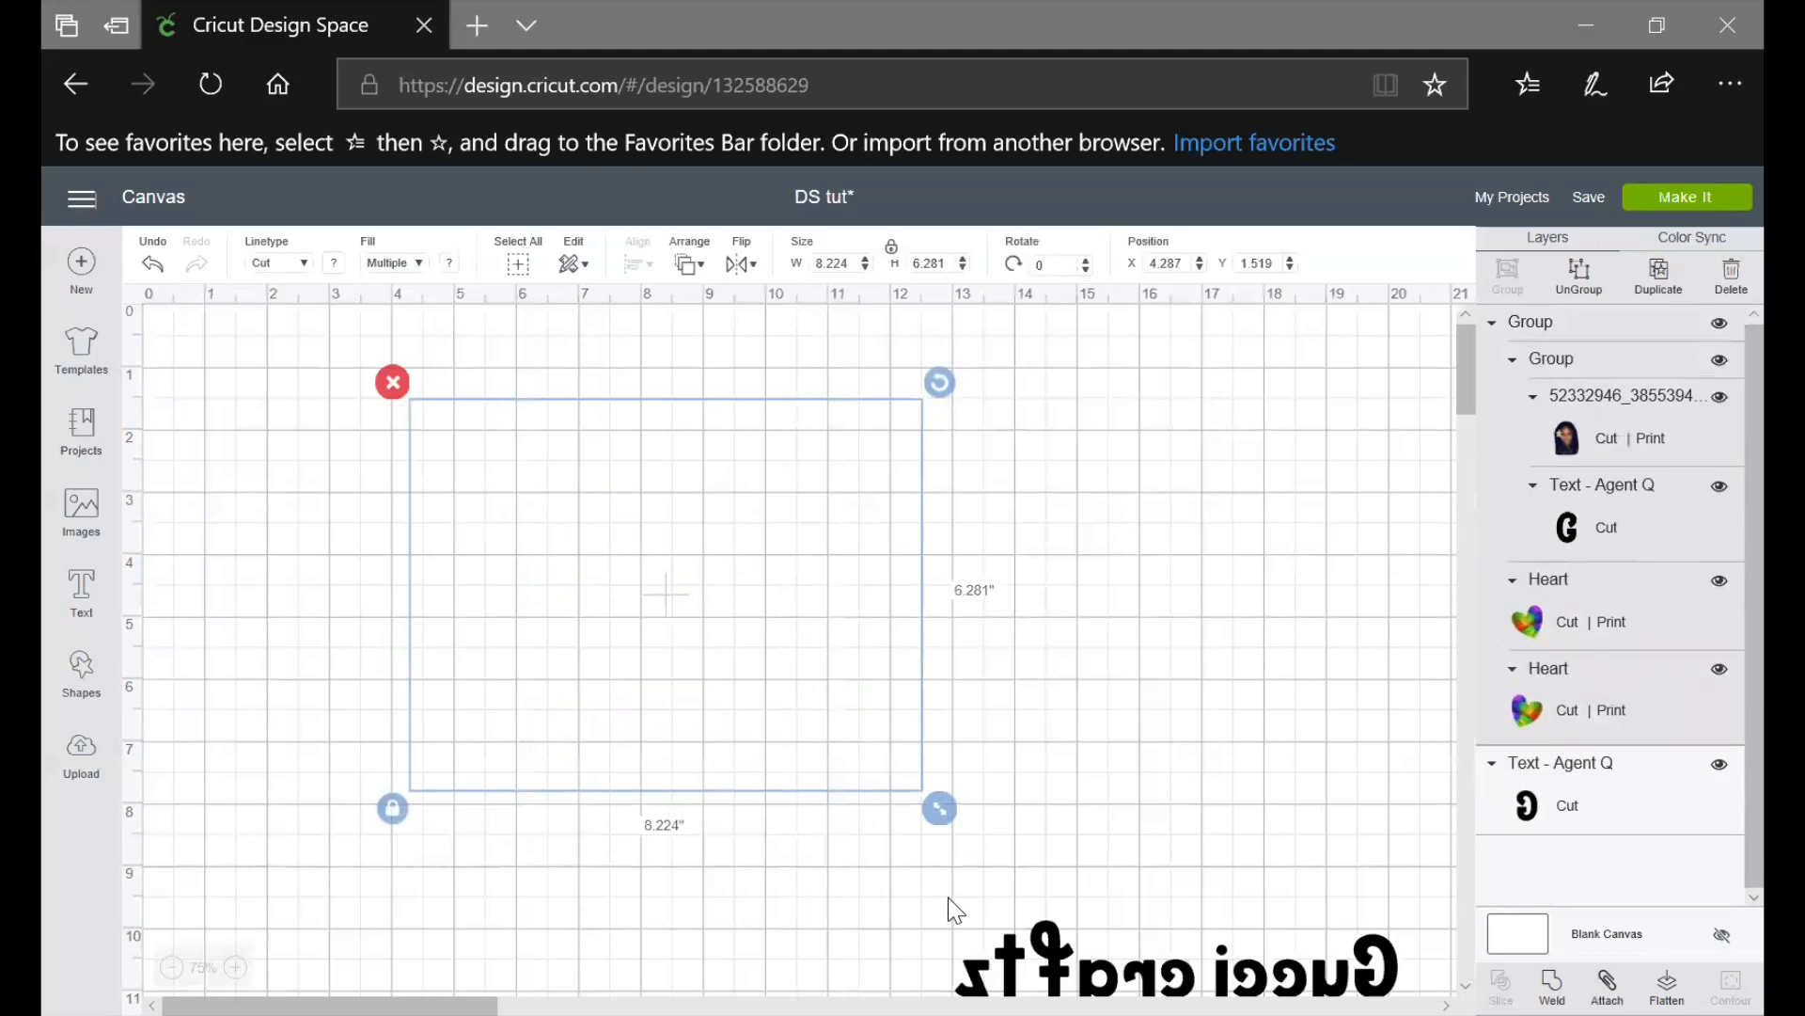
pyautogui.moveTo(756, 790); pyautogui.dragTo(711, 758)
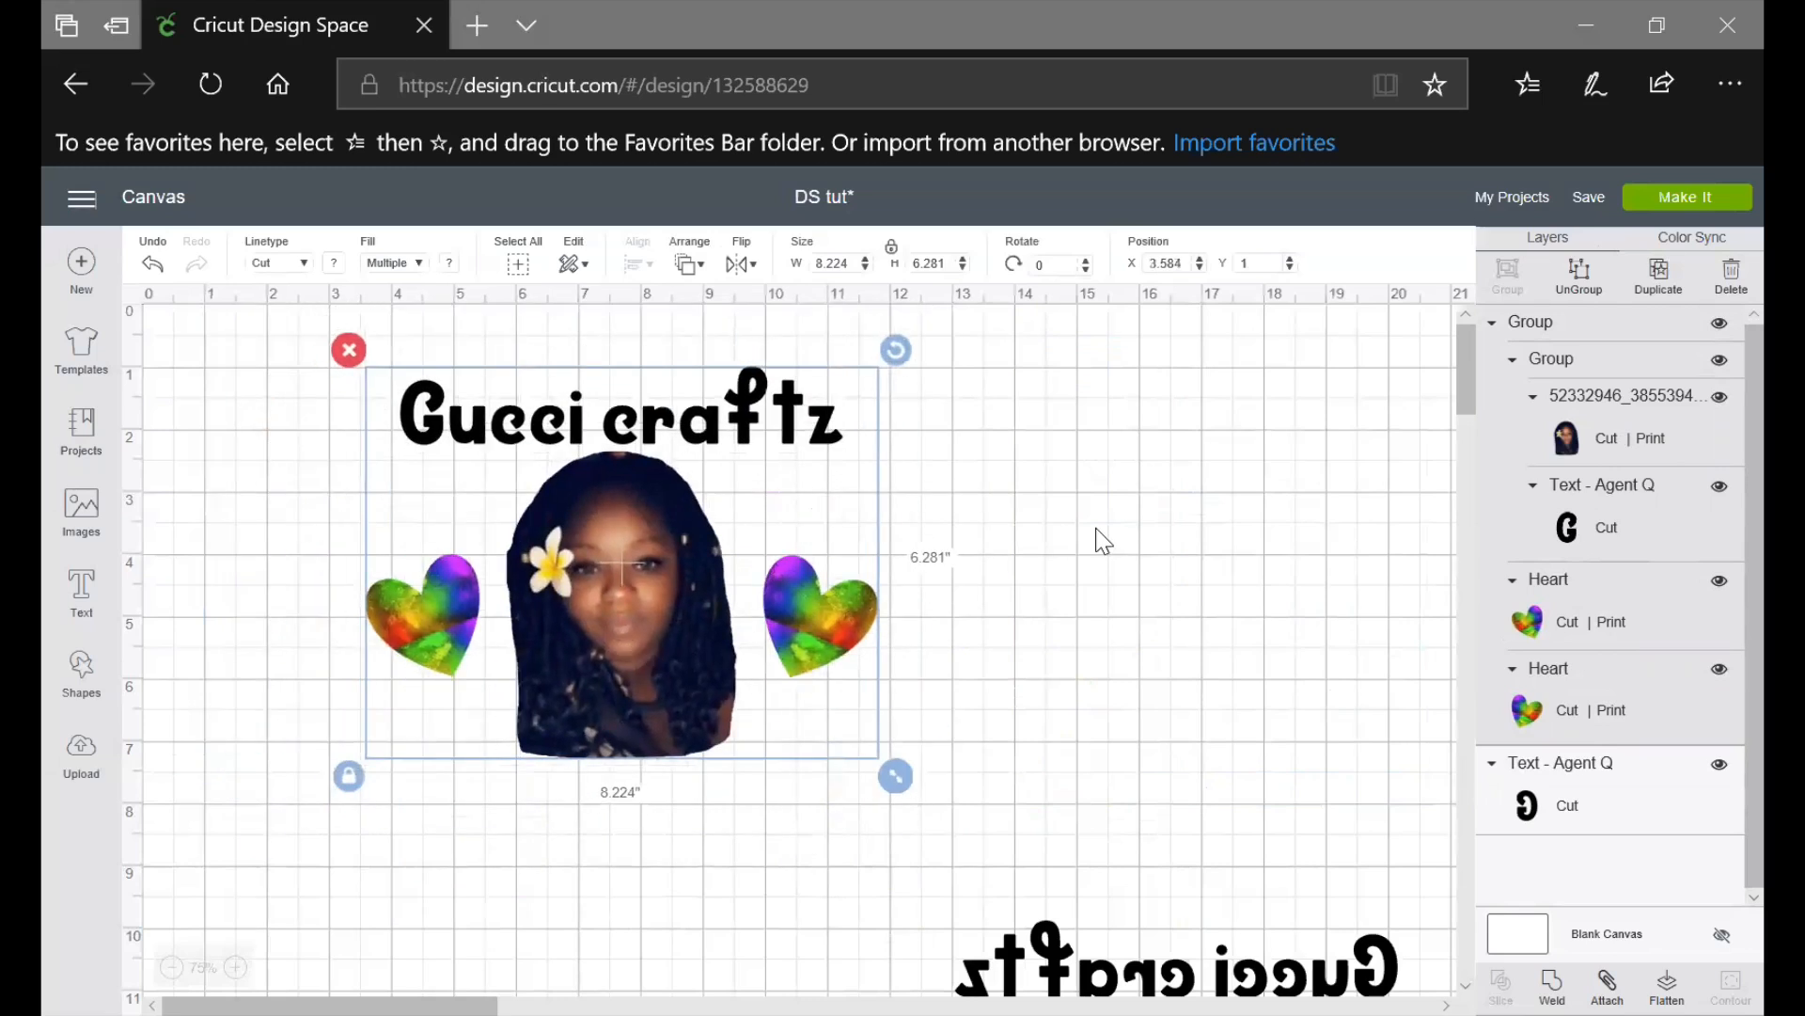
# Delete the mirrored "Gucci craftz" text below the design
pyautogui.click(1072, 526)
pyautogui.moveTo(1223, 952); pyautogui.dragTo(1185, 812)
pyautogui.press('Delete')
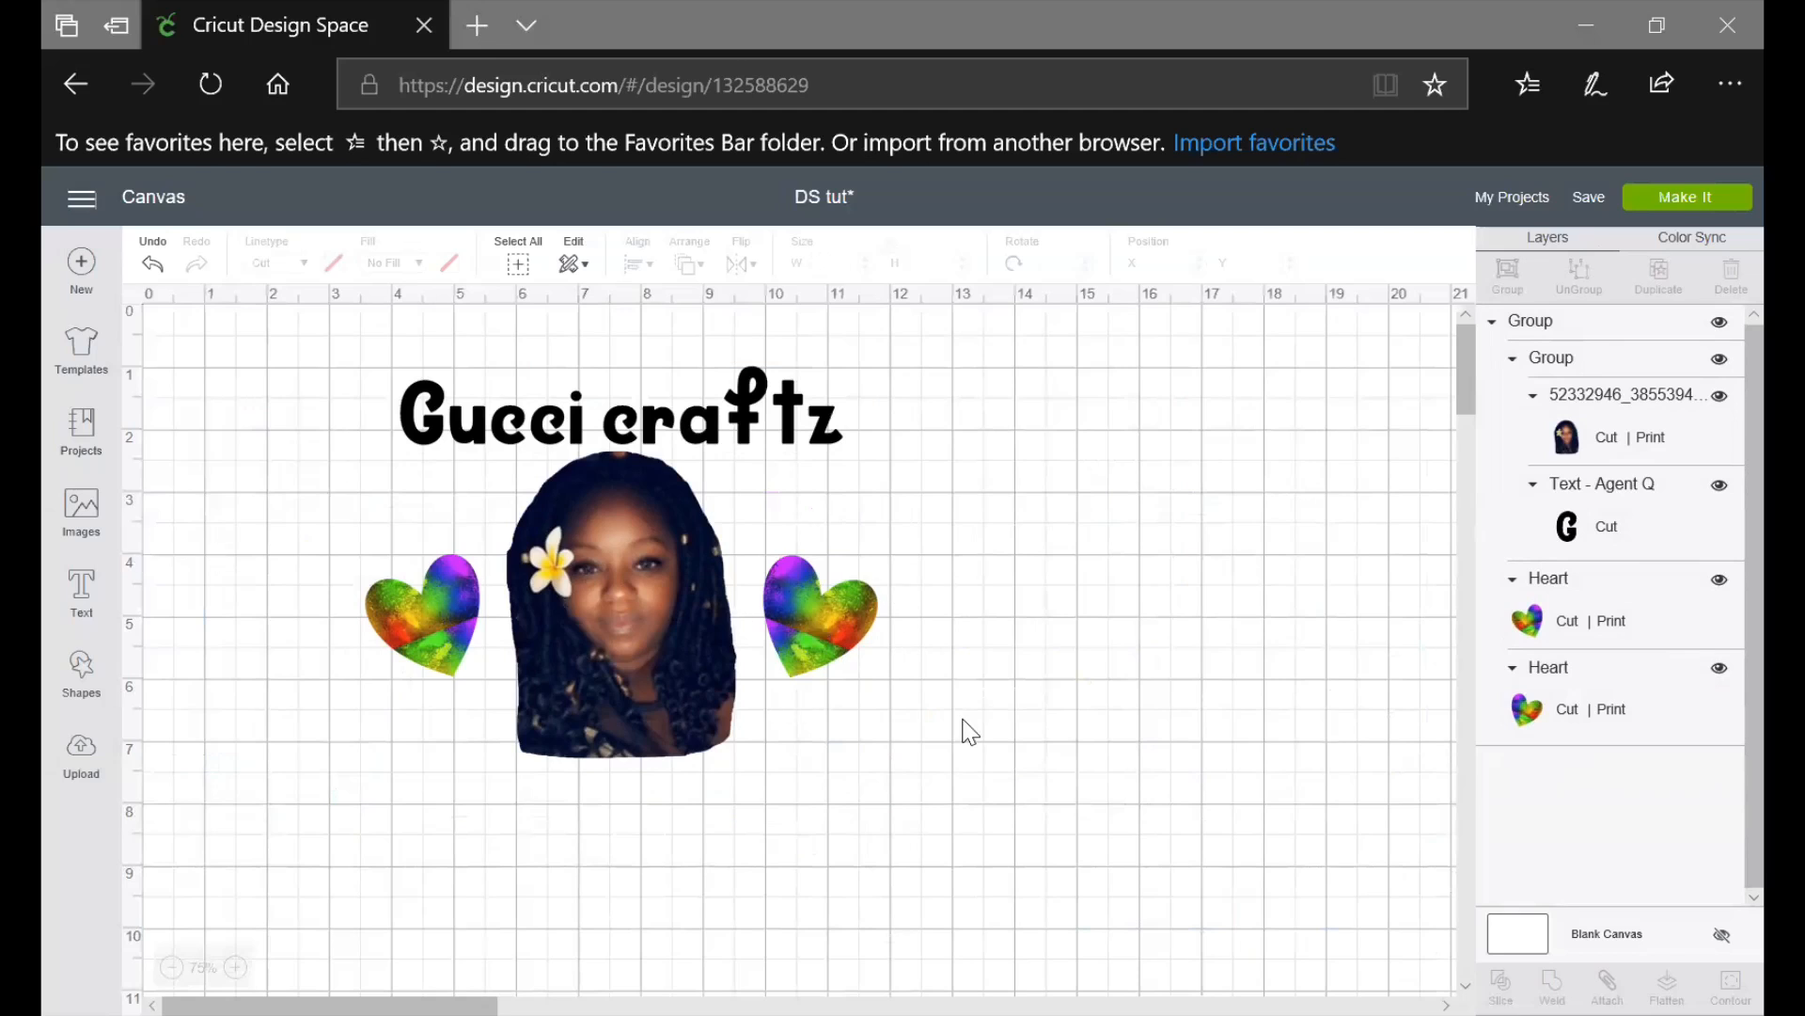
# Ungroup the full design and separate the hearts from the portrait group, moving that group to about X 7.856, Y 1.037
pyautogui.moveTo(297, 357); pyautogui.dragTo(999, 809)
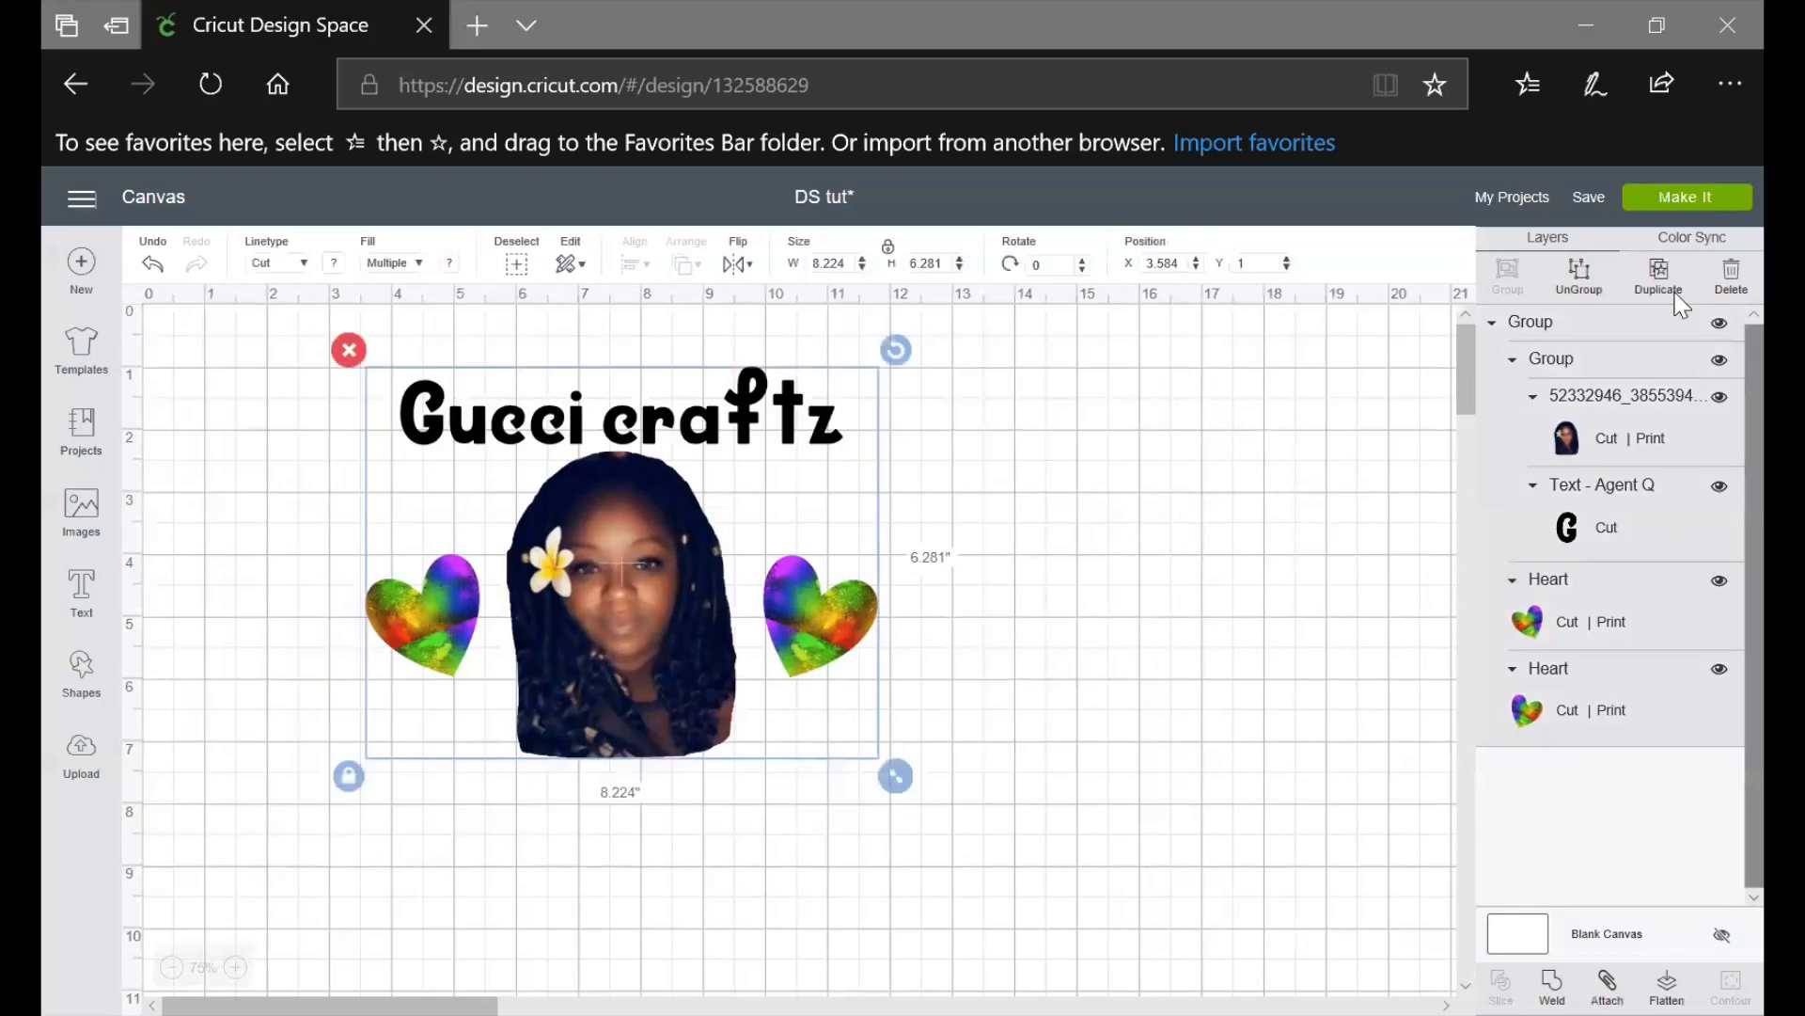
pyautogui.click(1595, 293)
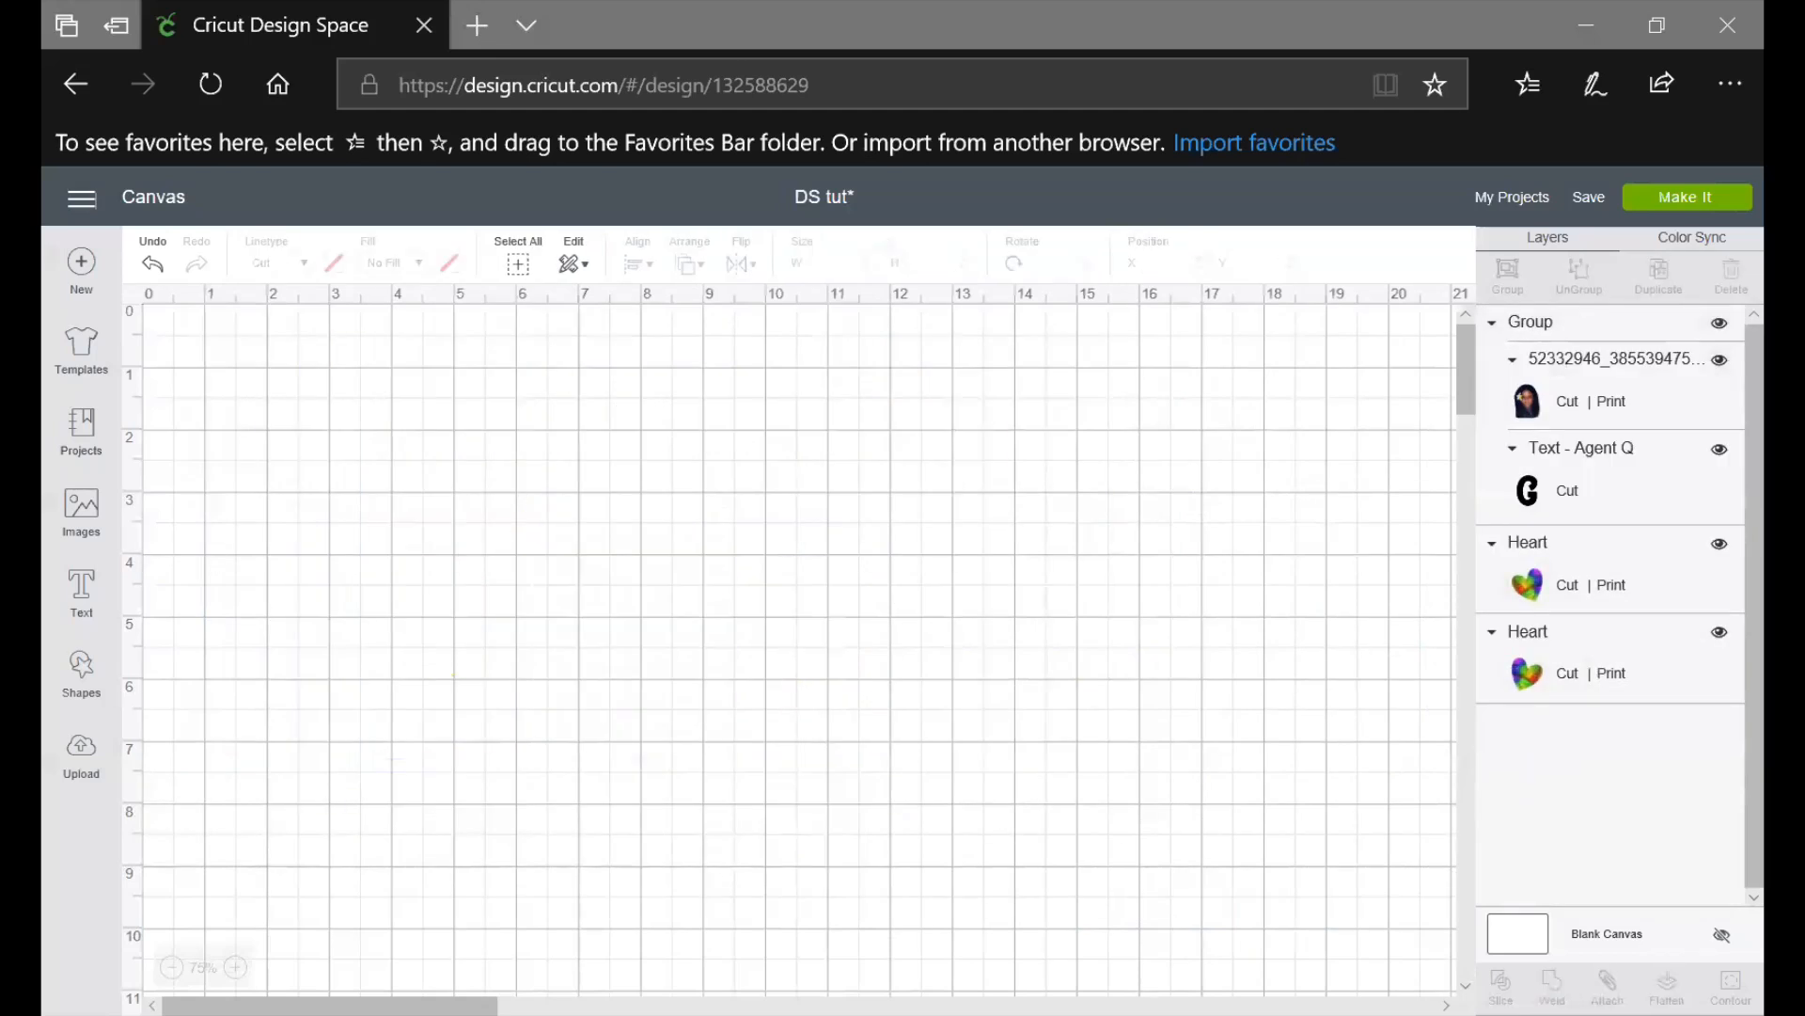
pyautogui.moveTo(697, 751); pyautogui.dragTo(1235, 748)
pyautogui.moveTo(795, 612); pyautogui.dragTo(280, 546)
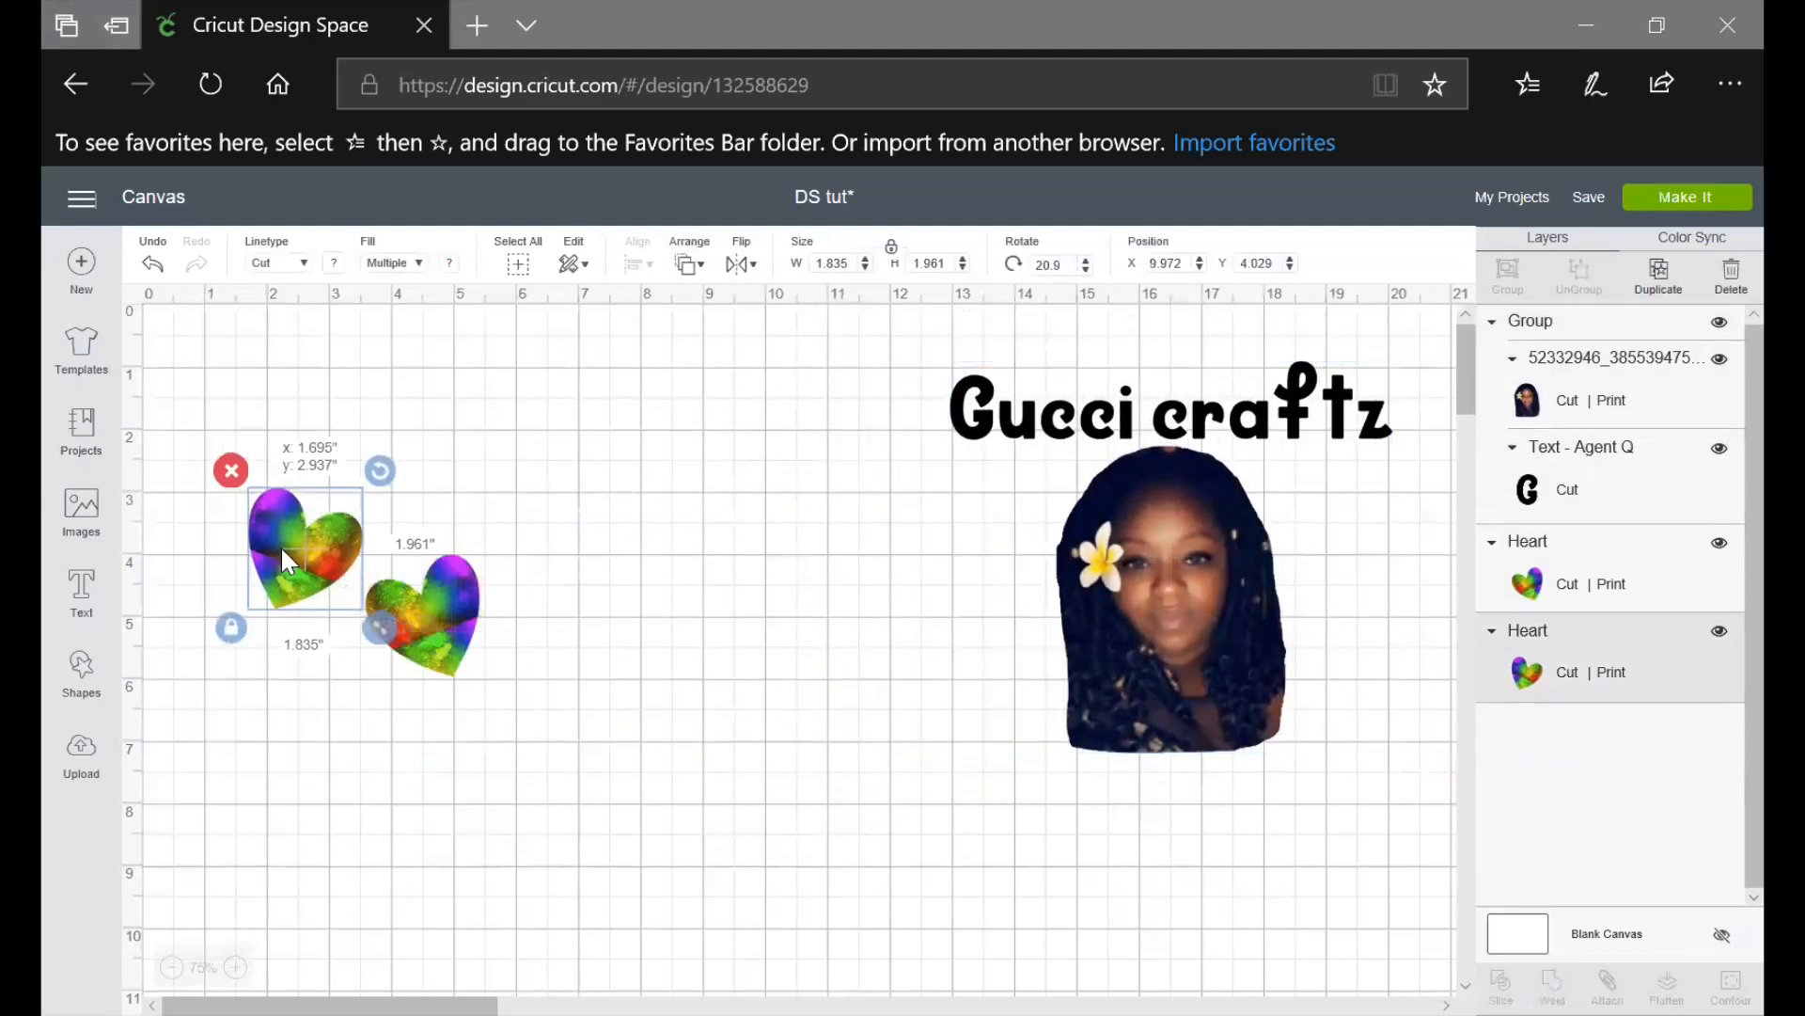
pyautogui.moveTo(1192, 610); pyautogui.dragTo(866, 621)
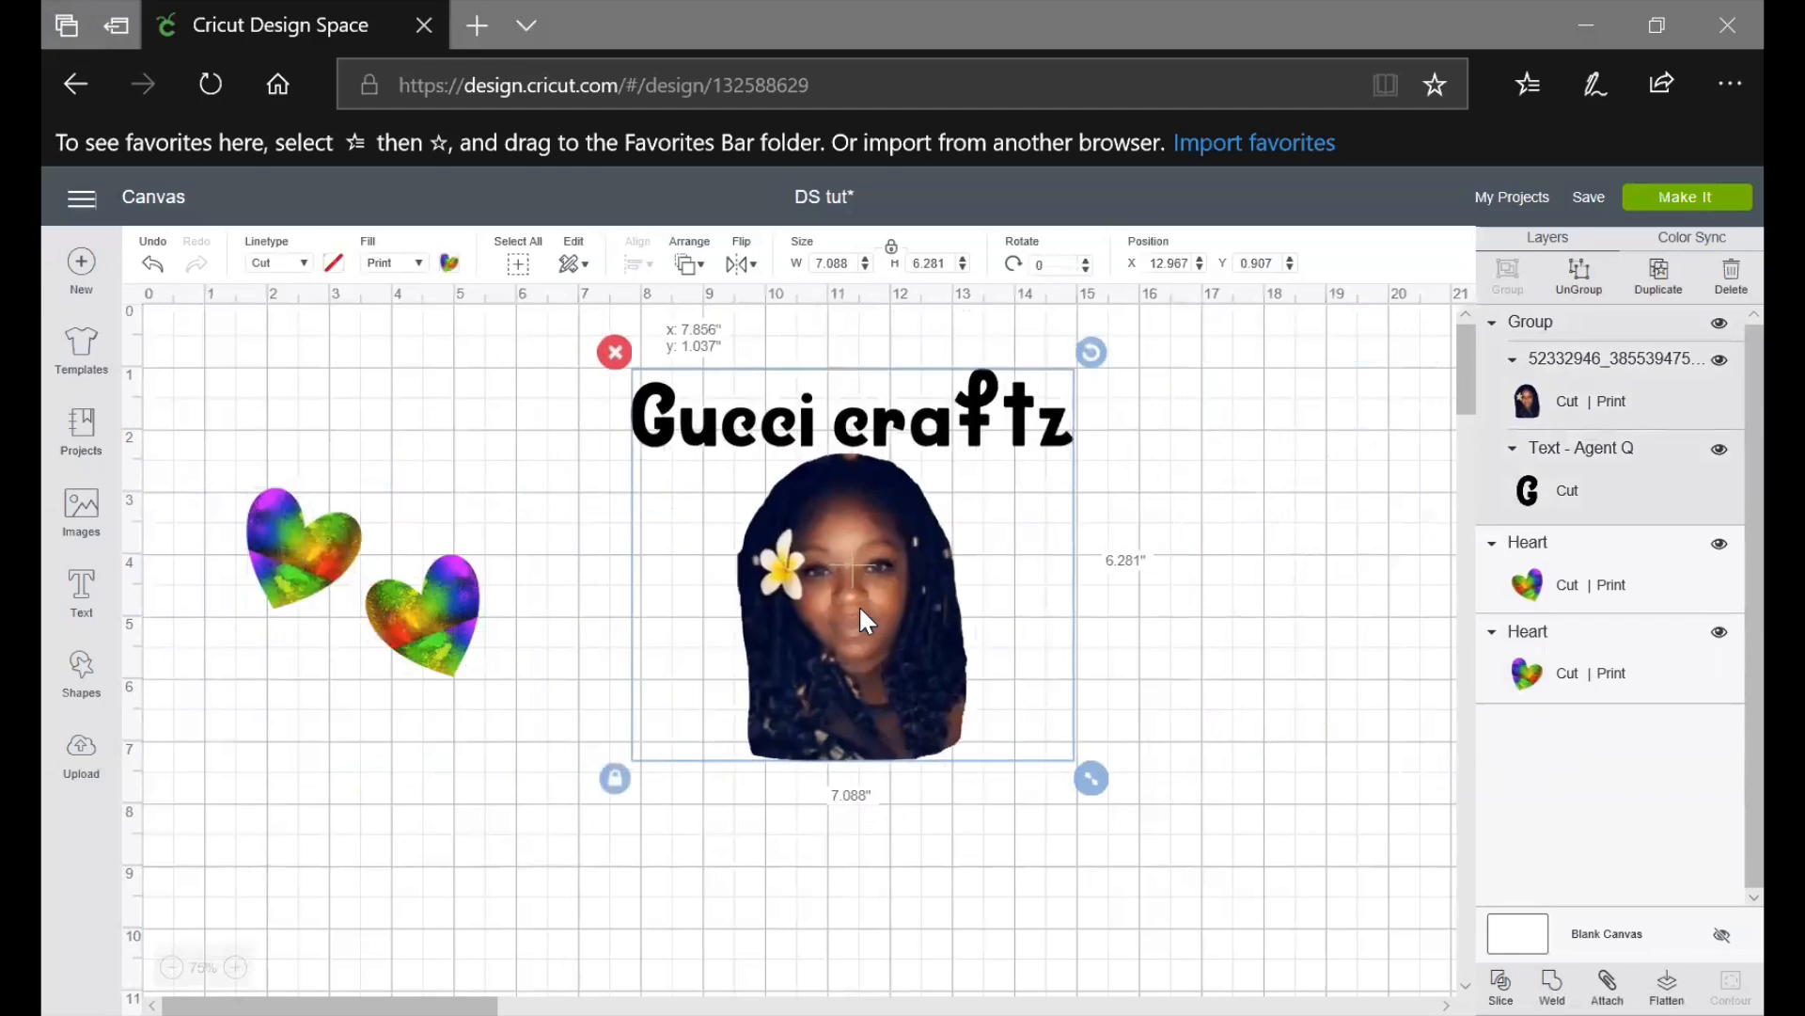
pyautogui.click(1263, 598)
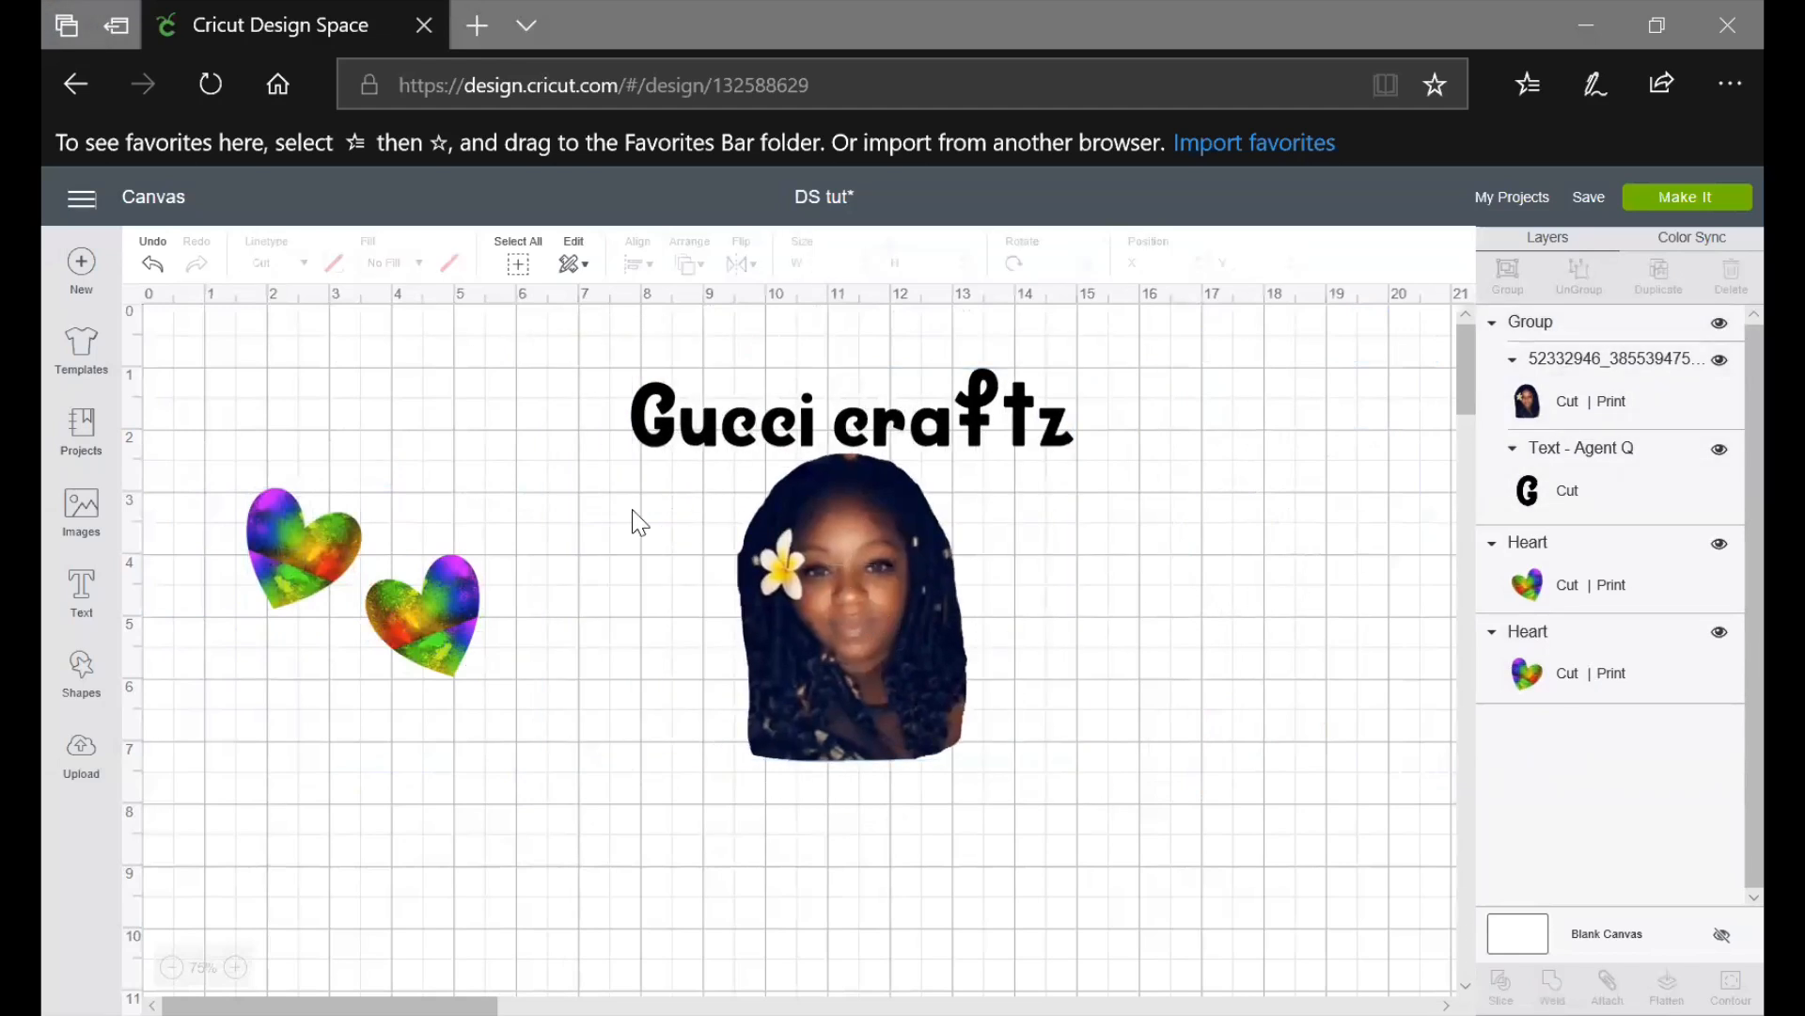
# Ungroup the portrait and text and rearrange the portrait beneath the text with a heart on each side
pyautogui.moveTo(596, 361); pyautogui.dragTo(1115, 813)
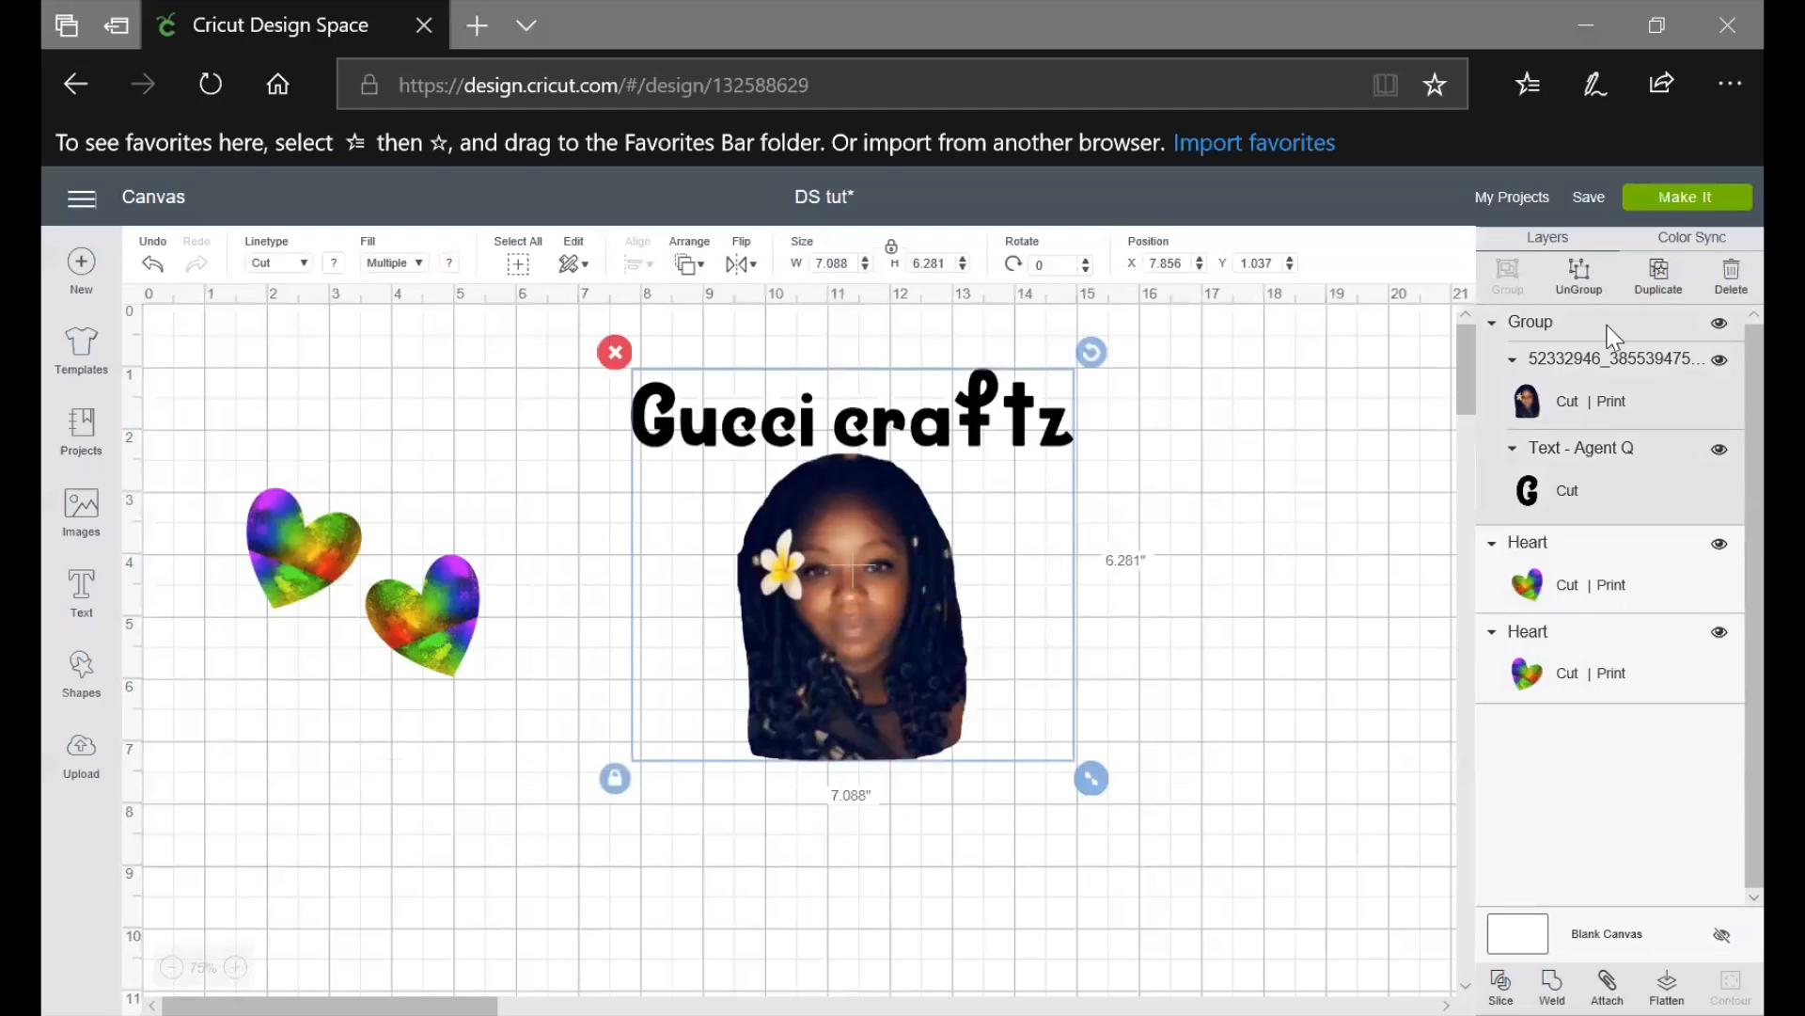
pyautogui.click(1580, 279)
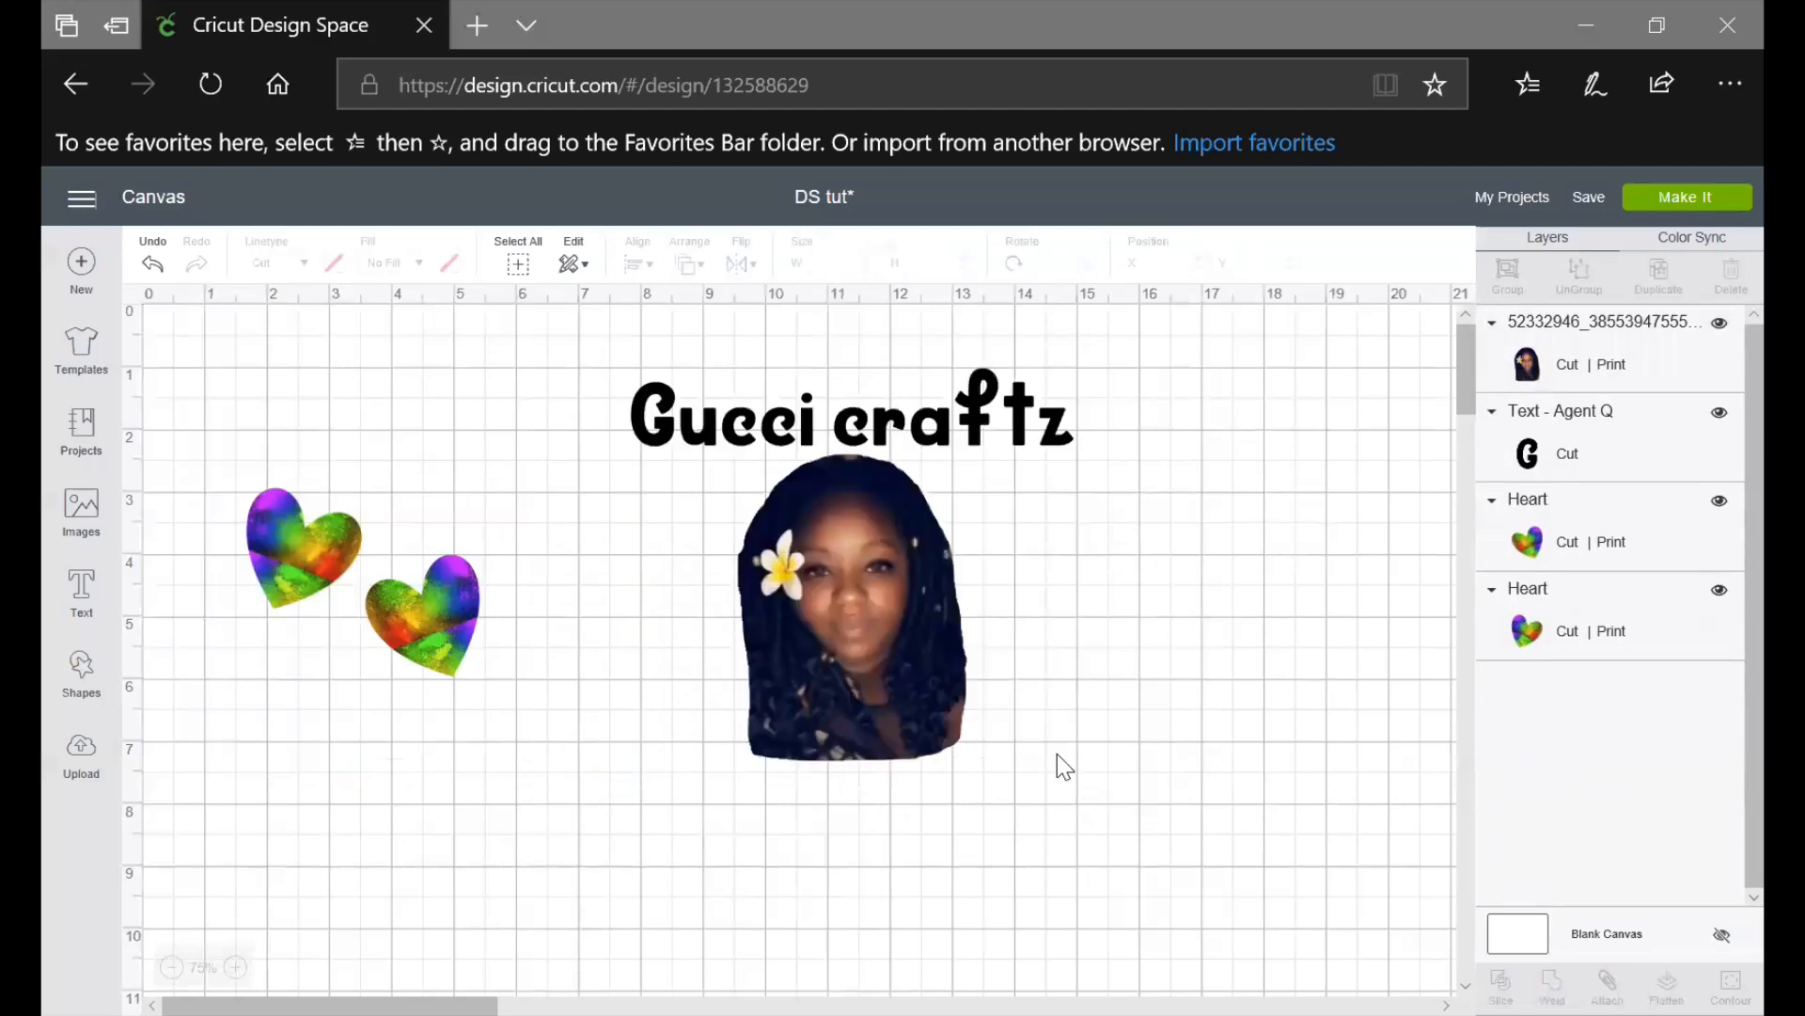
pyautogui.moveTo(875, 680); pyautogui.dragTo(870, 891)
pyautogui.click(1170, 692)
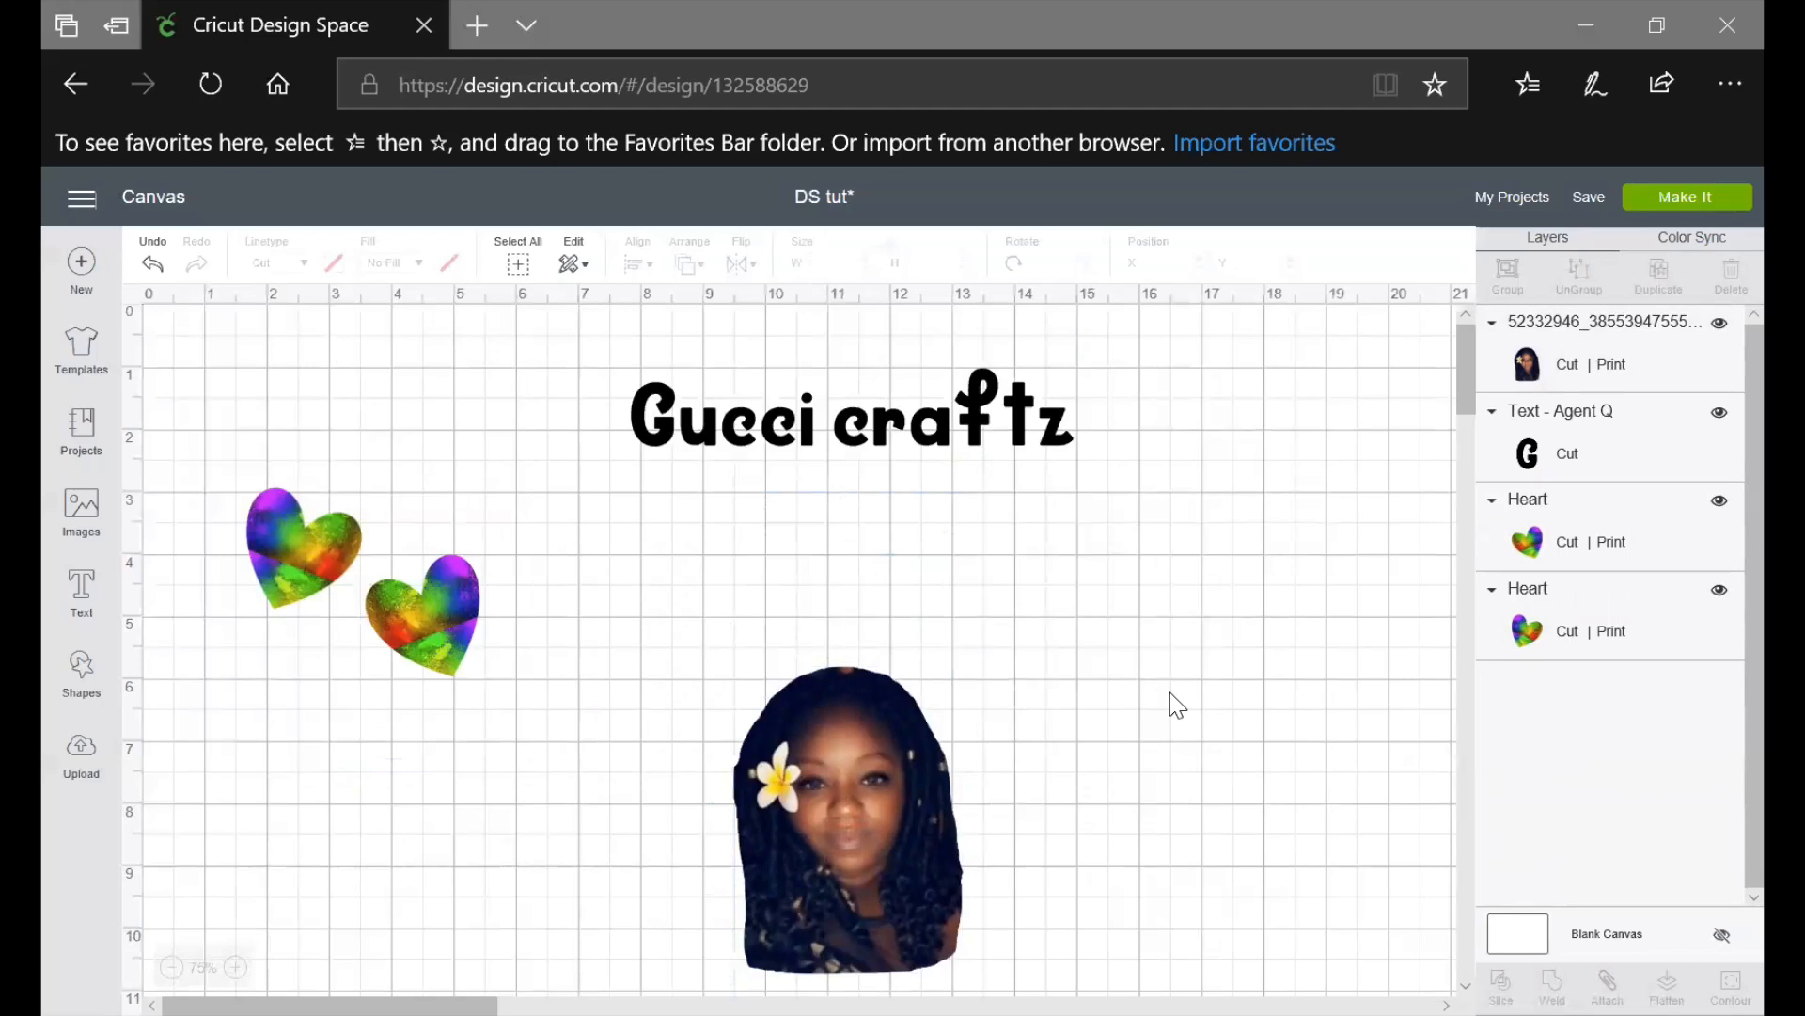
pyautogui.moveTo(870, 796); pyautogui.dragTo(882, 630)
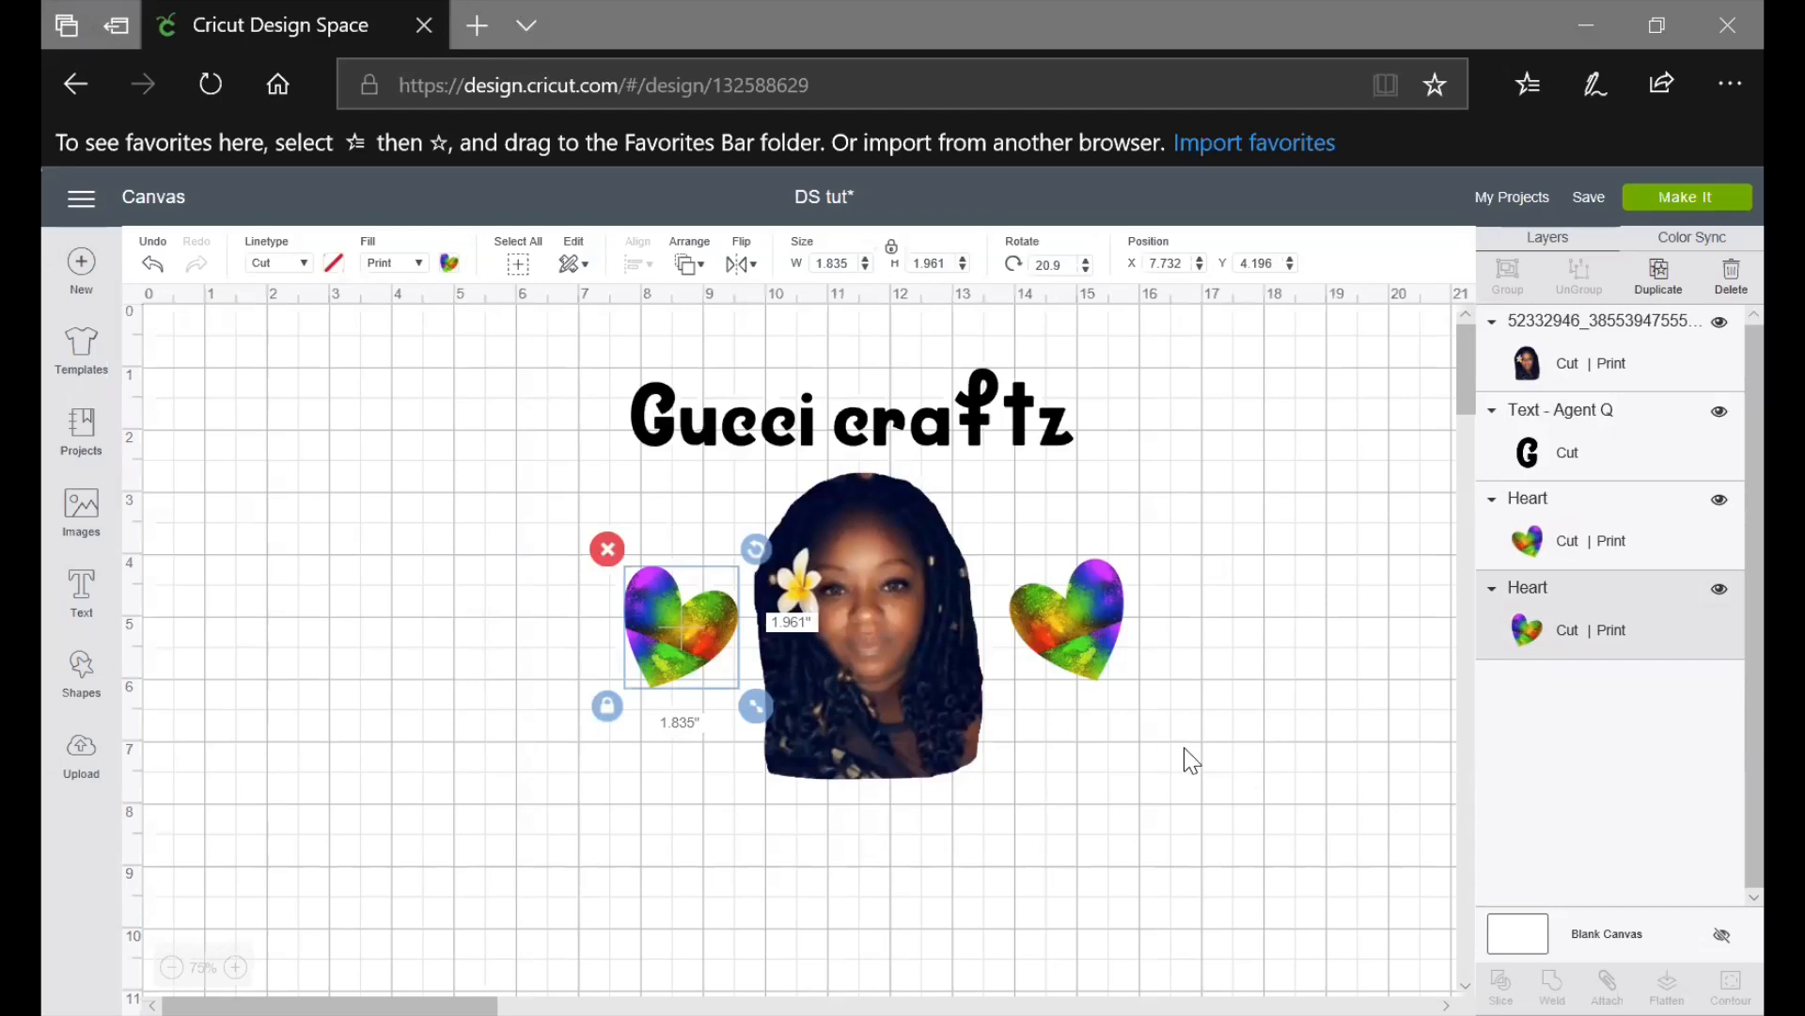
# Open Color Sync, try to sync the right heart into the black layer, return it to about X 14.417, Y 3.659, and select the text
pyautogui.click(1675, 249)
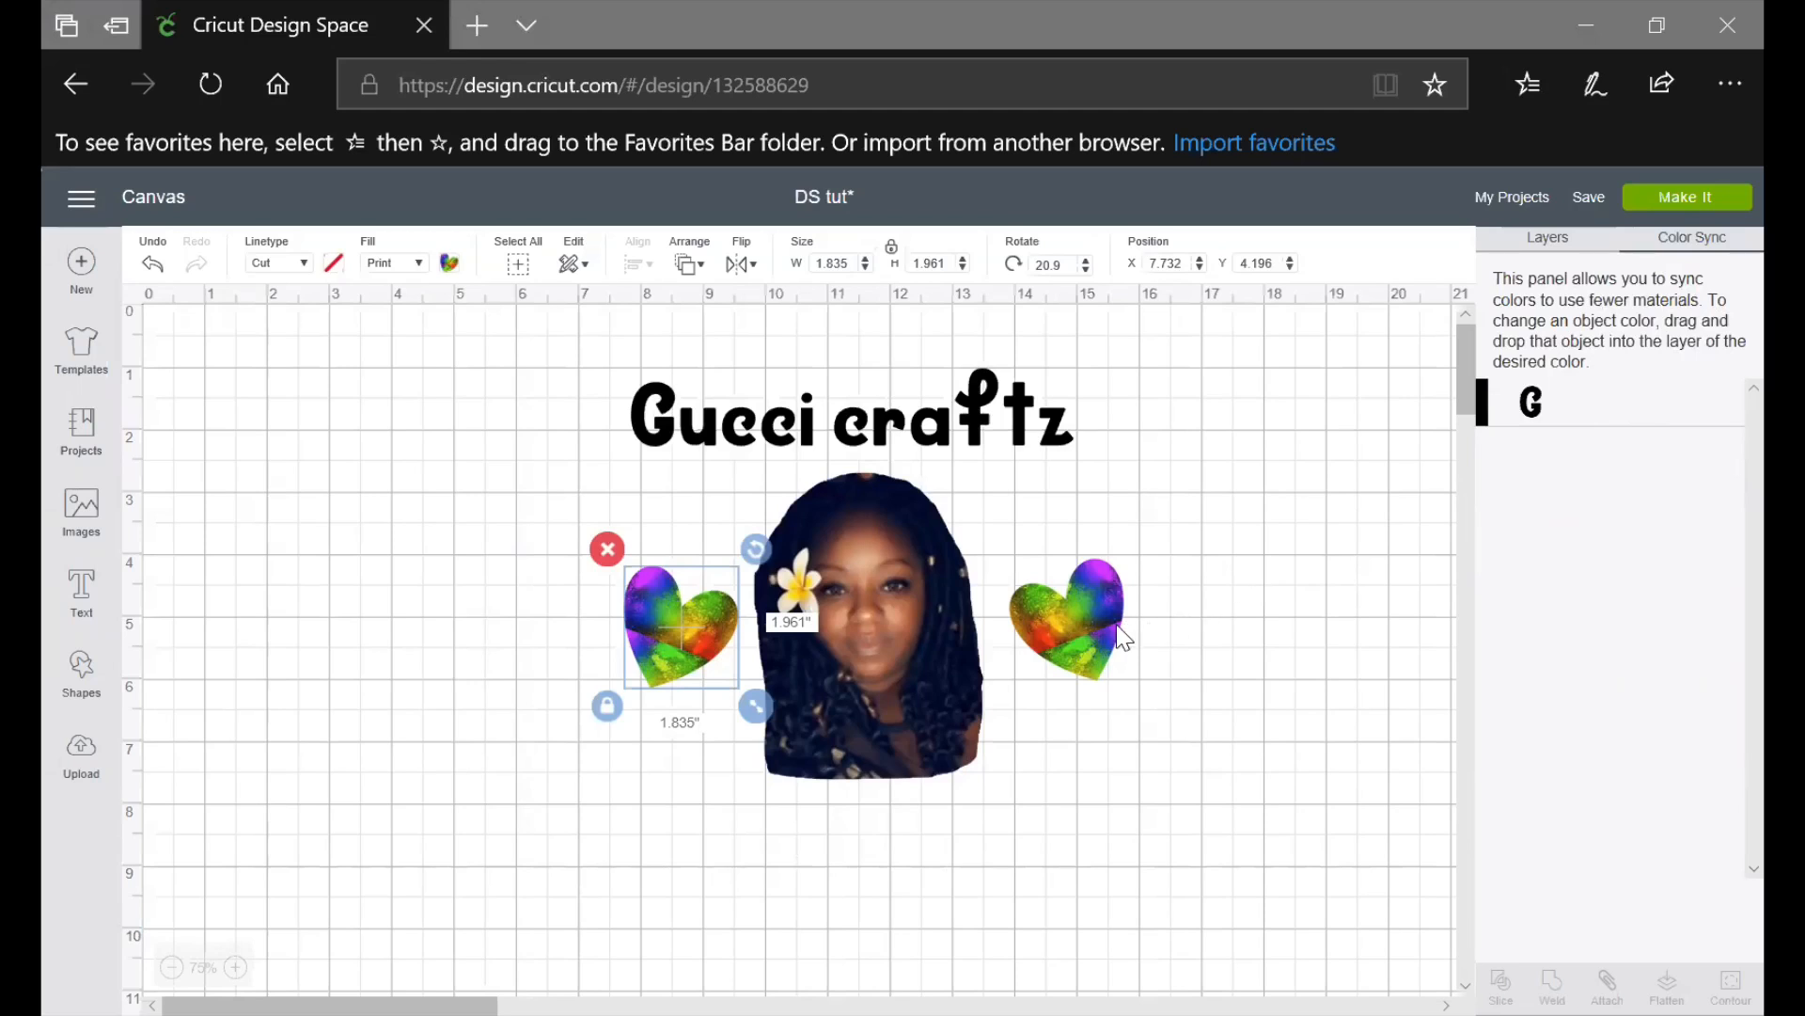
pyautogui.moveTo(1100, 636); pyautogui.dragTo(1668, 429)
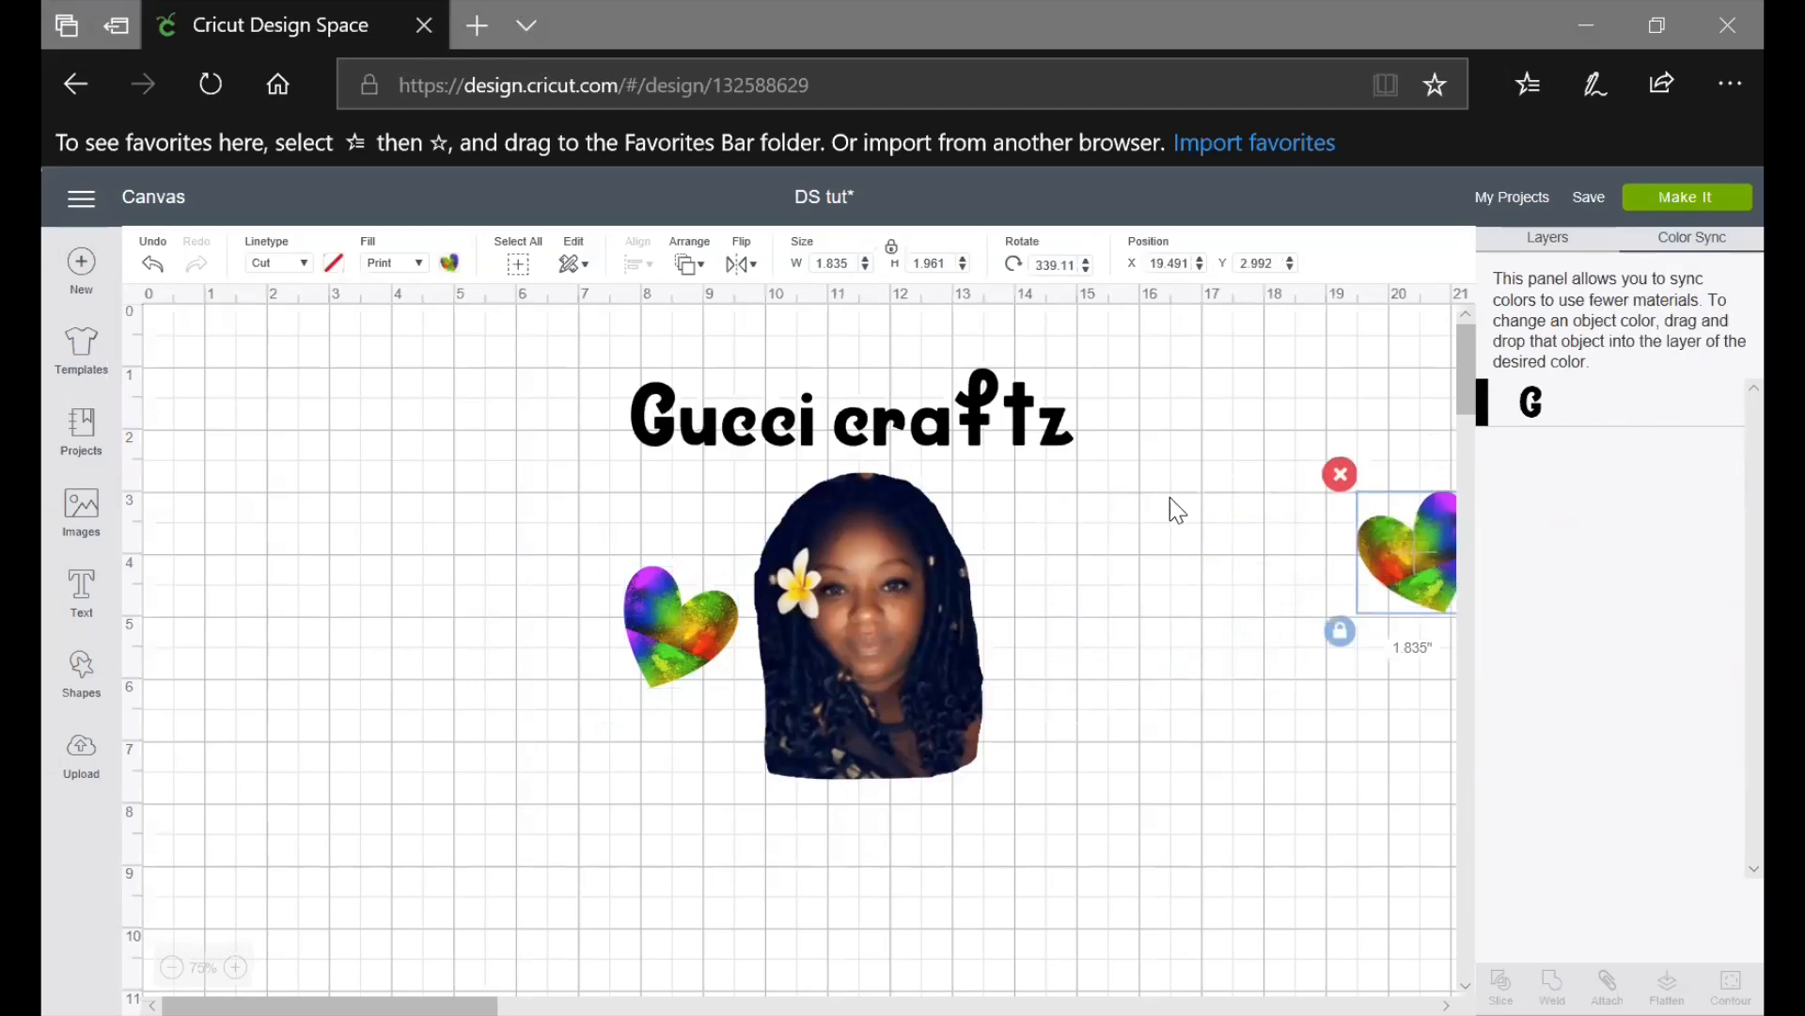
pyautogui.moveTo(1399, 557); pyautogui.dragTo(1100, 592)
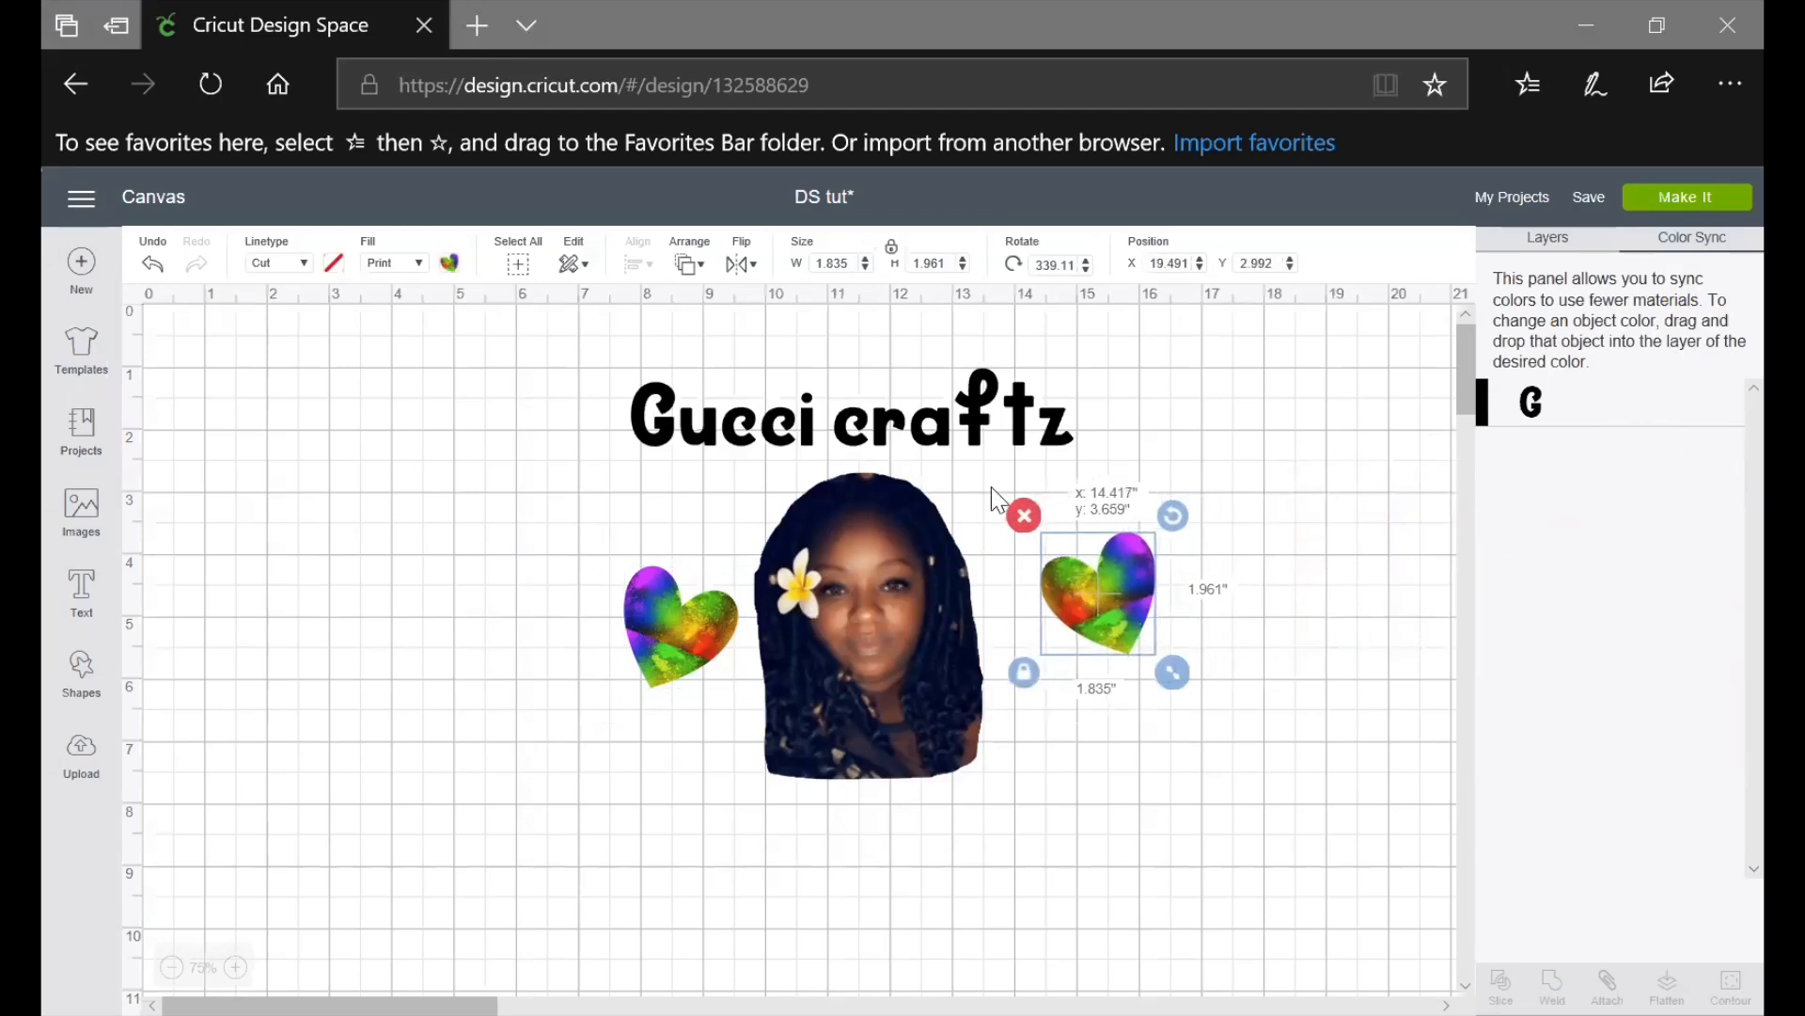
pyautogui.click(928, 428)
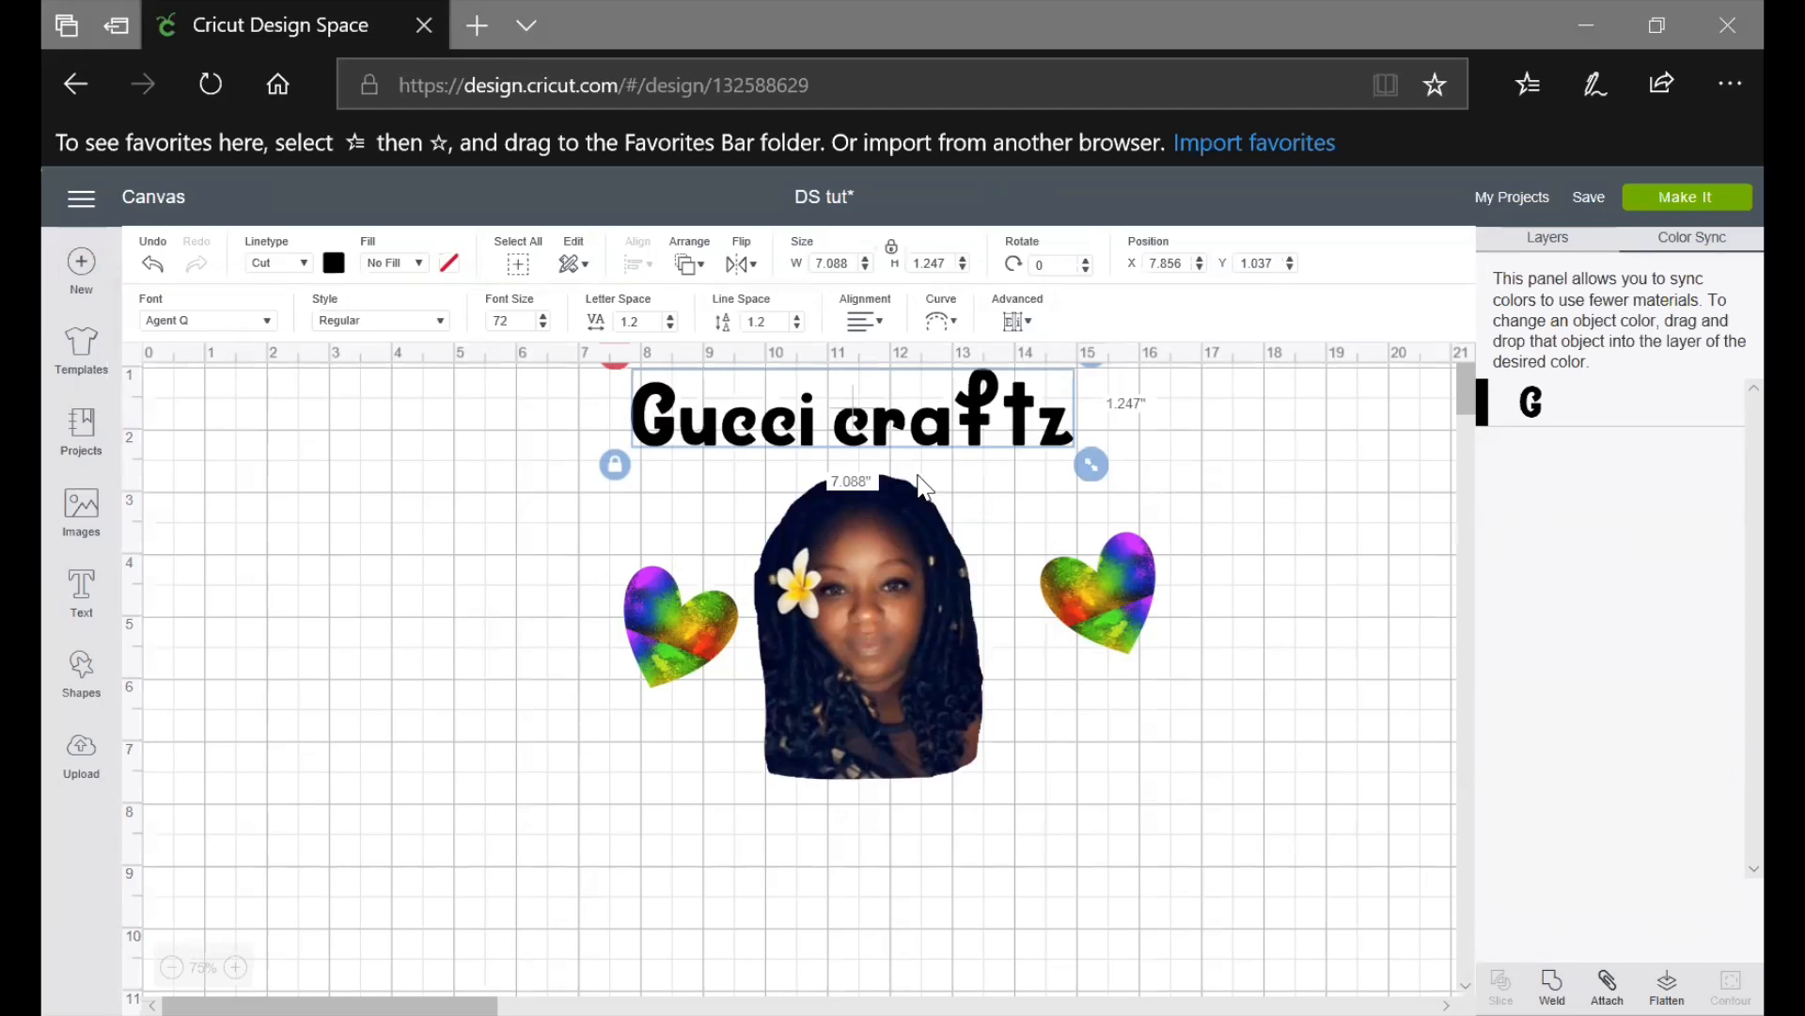
# Add the text "holla" on the canvas below and left of the portrait design
pyautogui.click(84, 587)
pyautogui.click(390, 868)
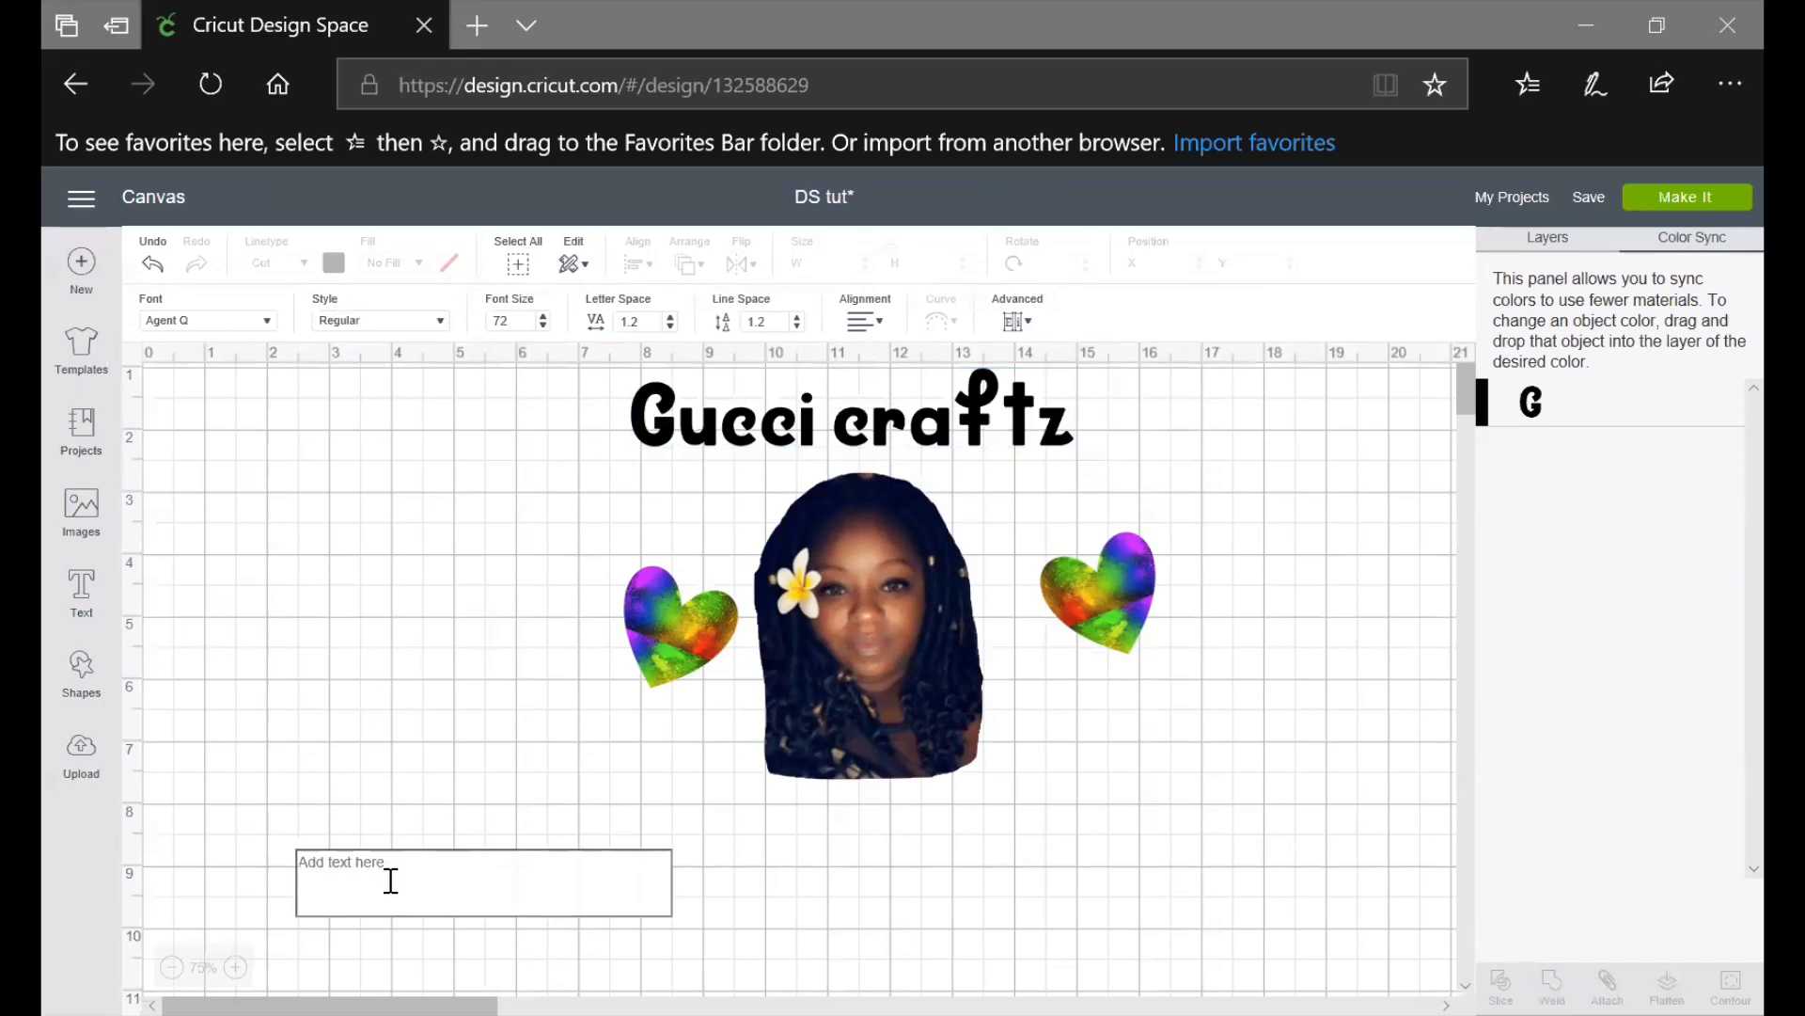
pyautogui.write('holla')
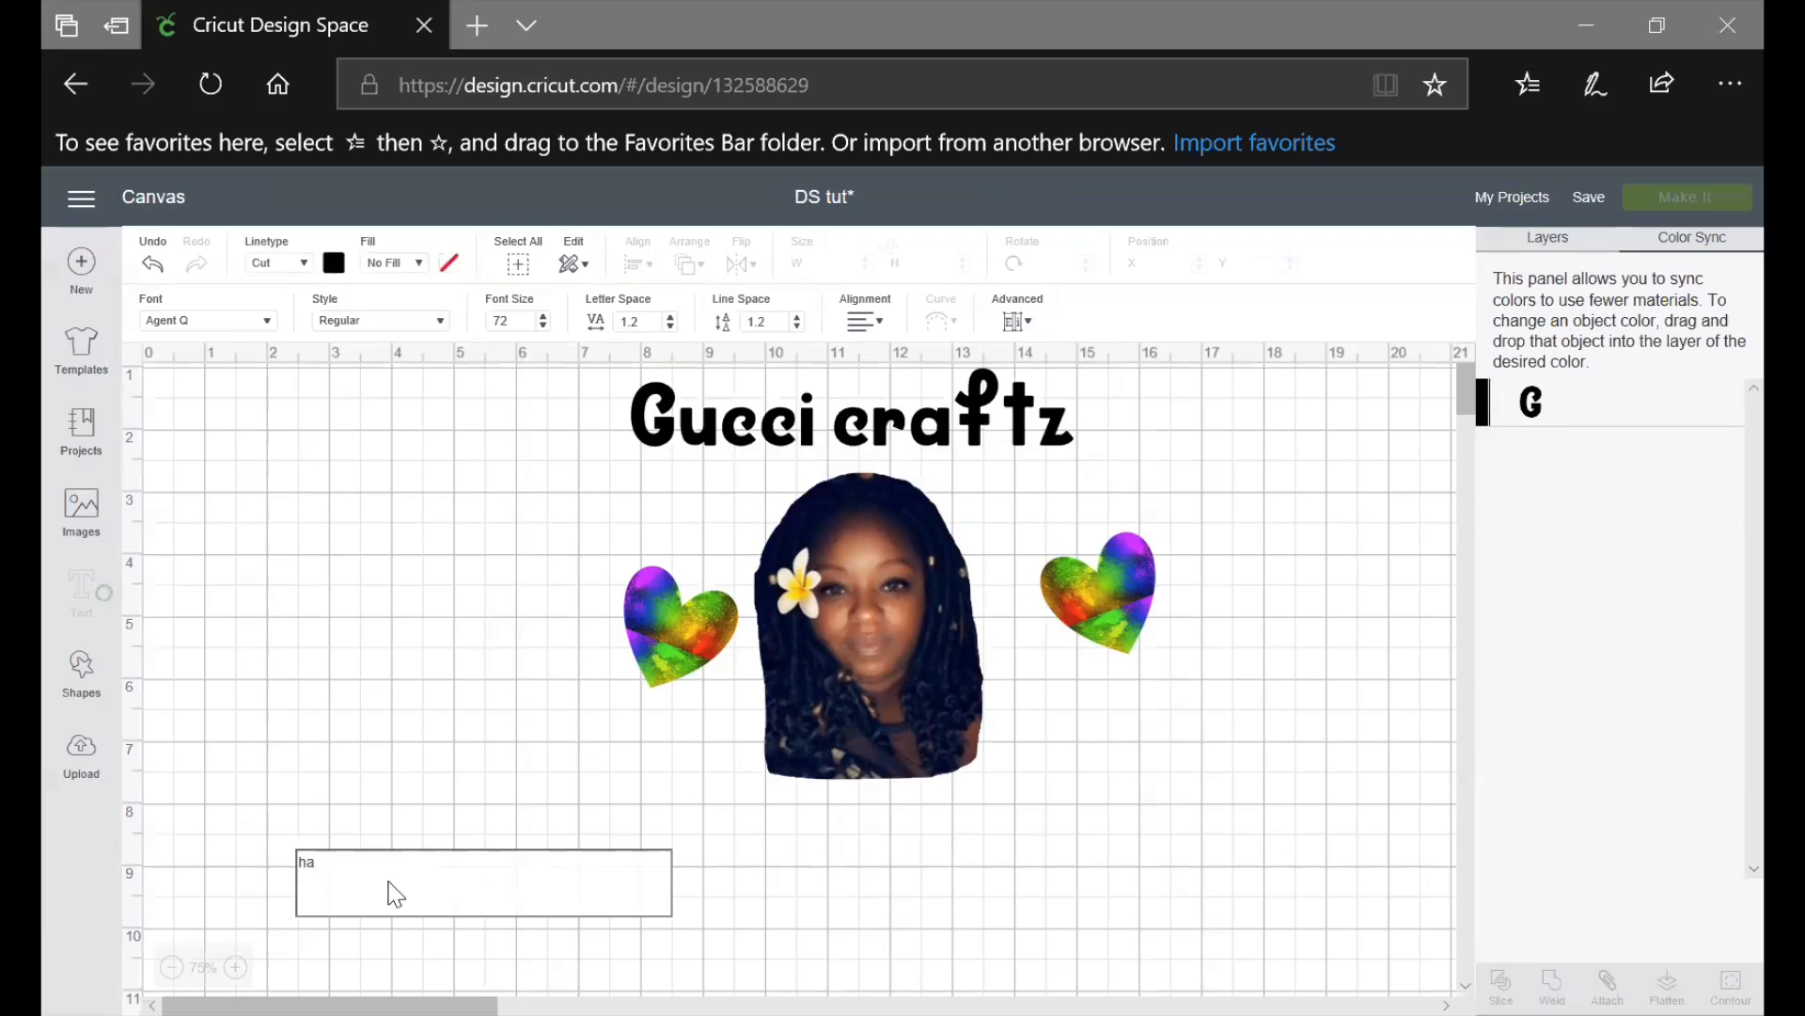
pyautogui.press('BackSpace')
pyautogui.write('olla')
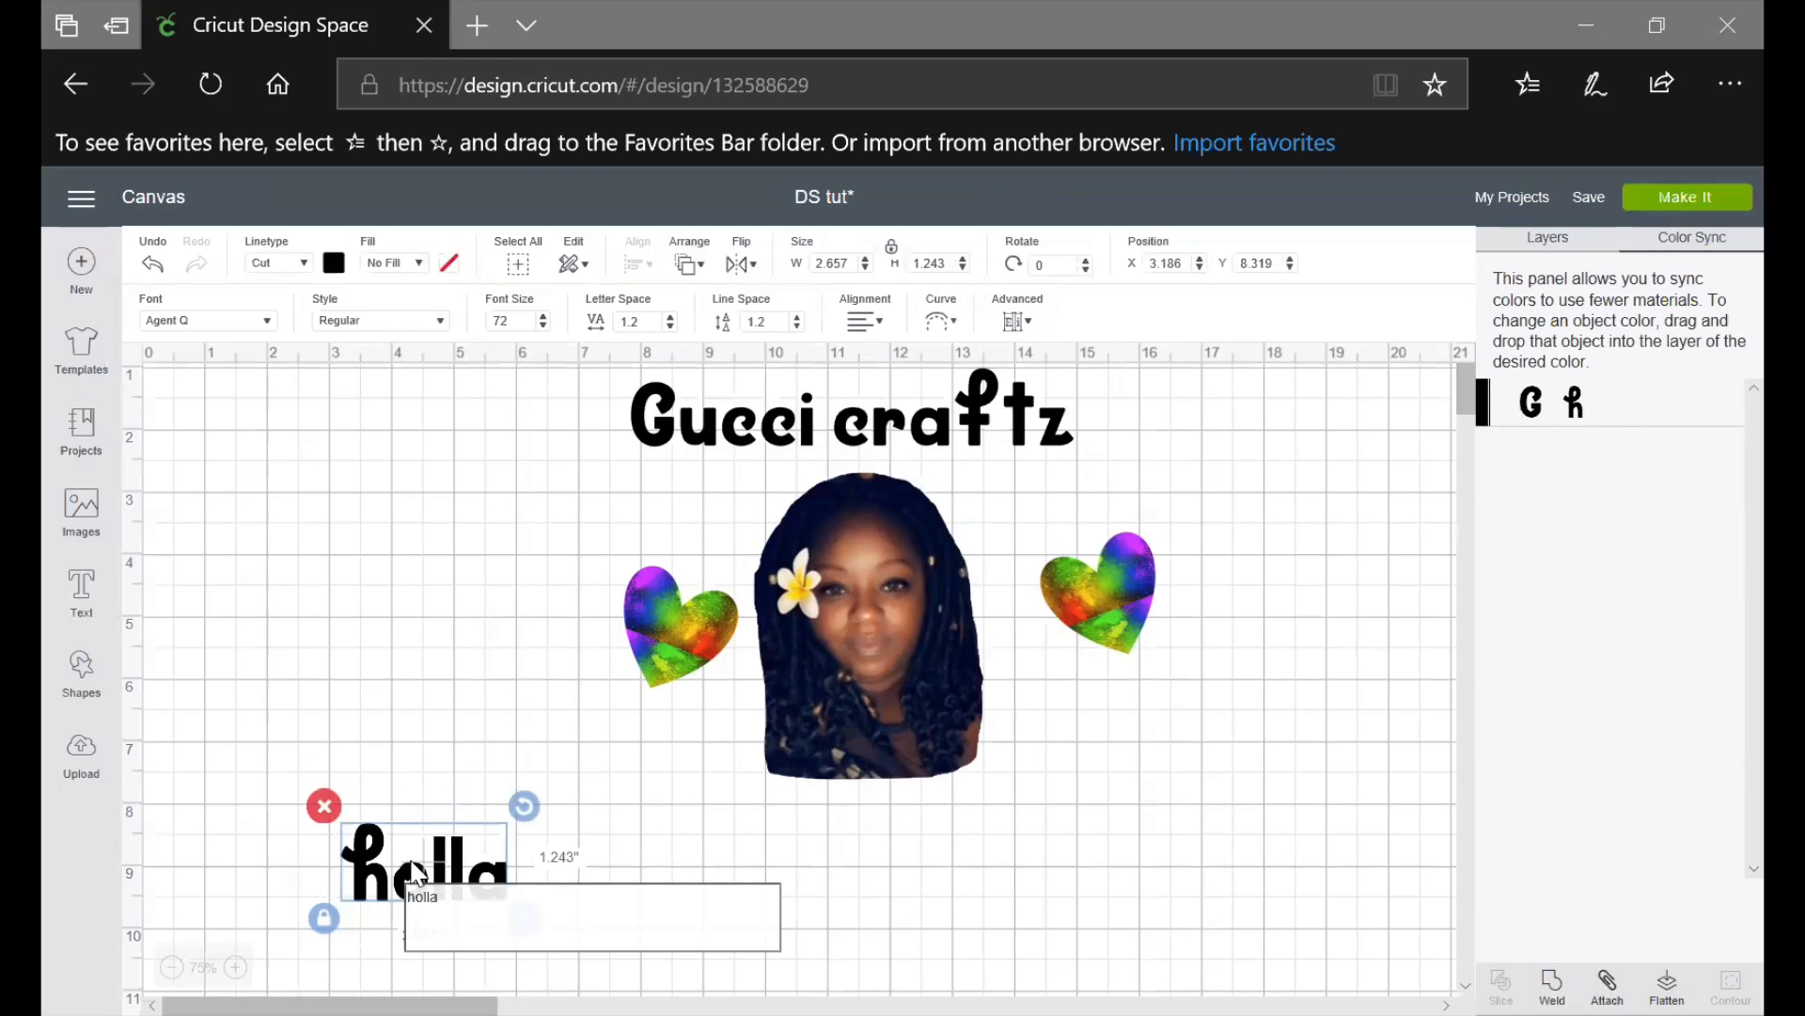
pyautogui.click(407, 761)
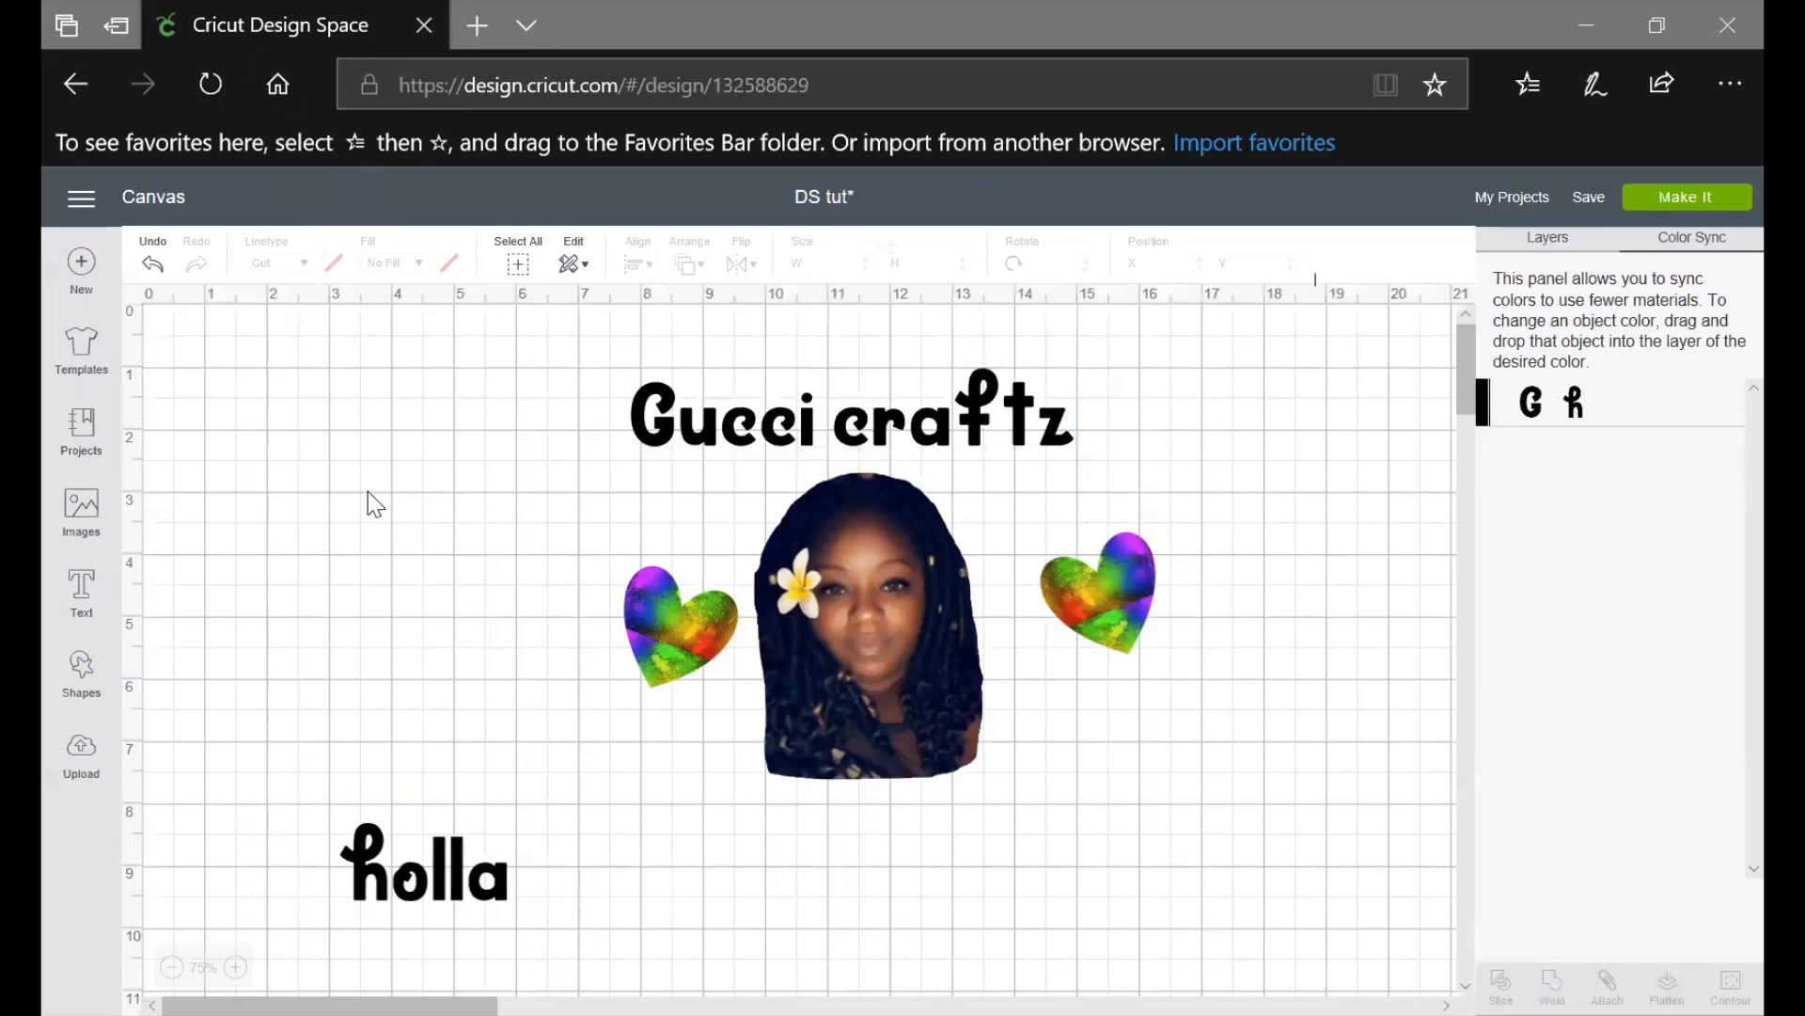
# Change the "holla" text's material color from the palette to bright red
pyautogui.click(405, 877)
pyautogui.click(336, 265)
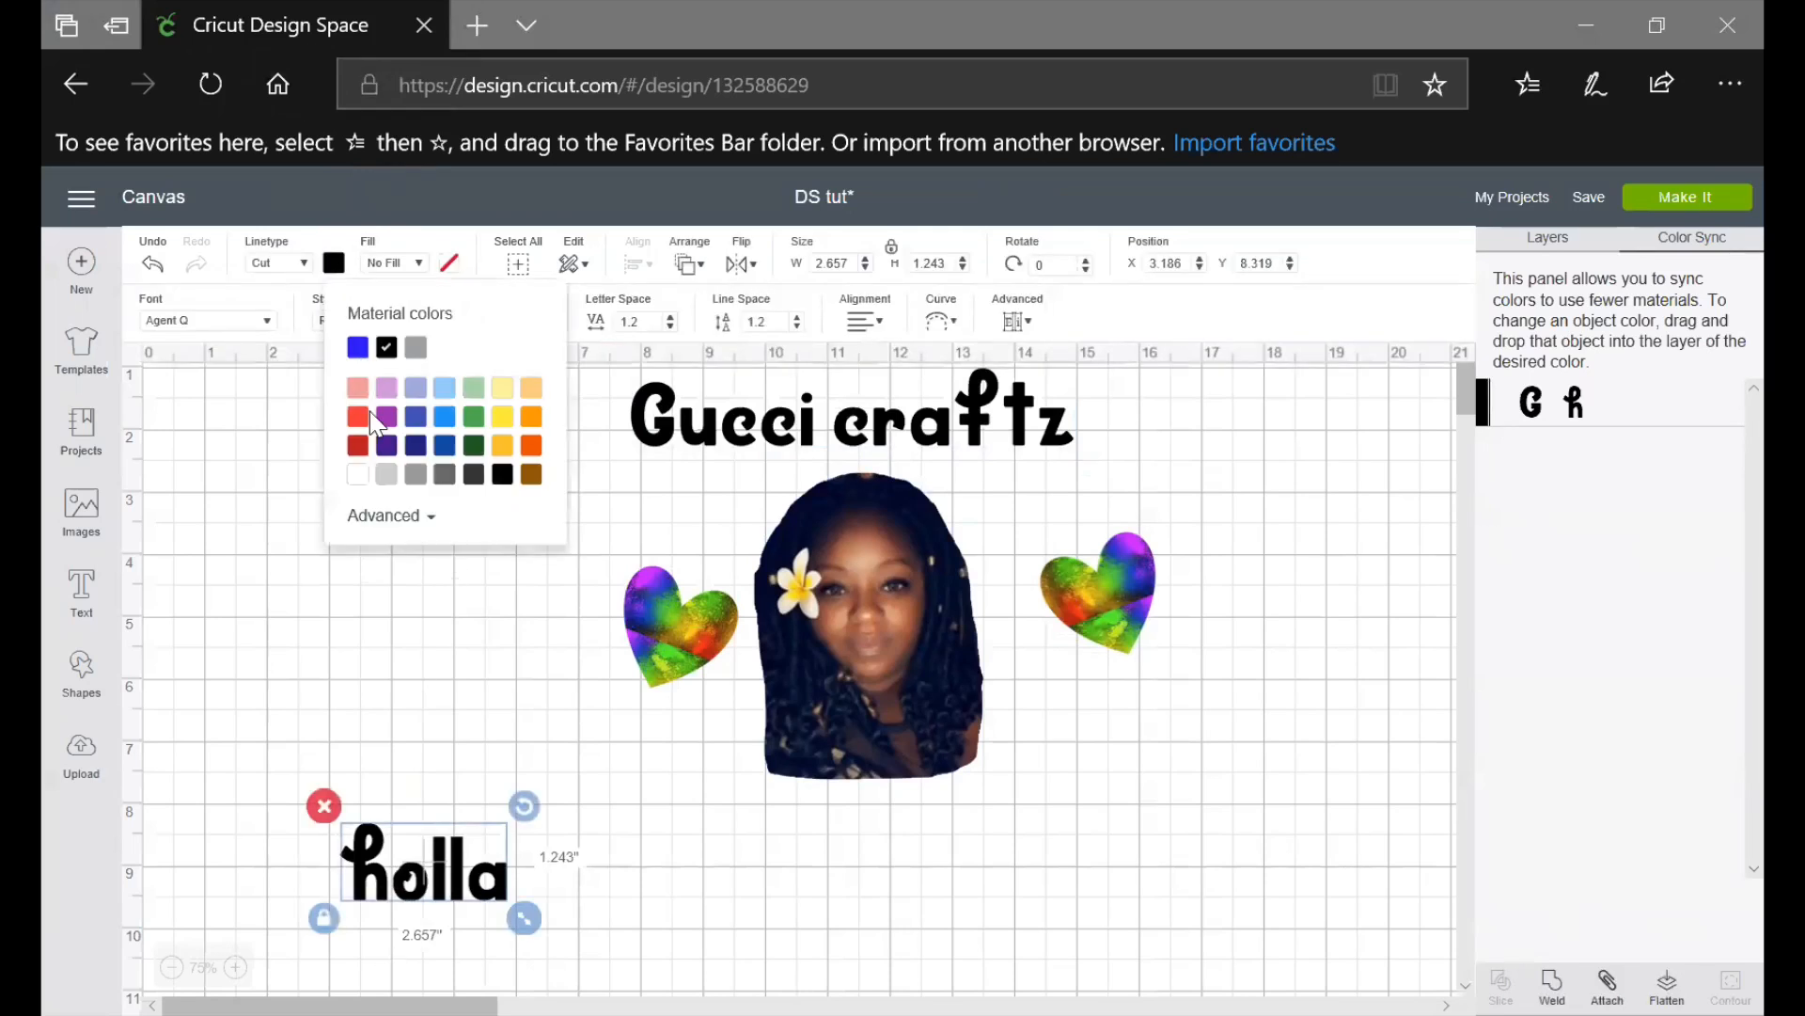
pyautogui.click(356, 418)
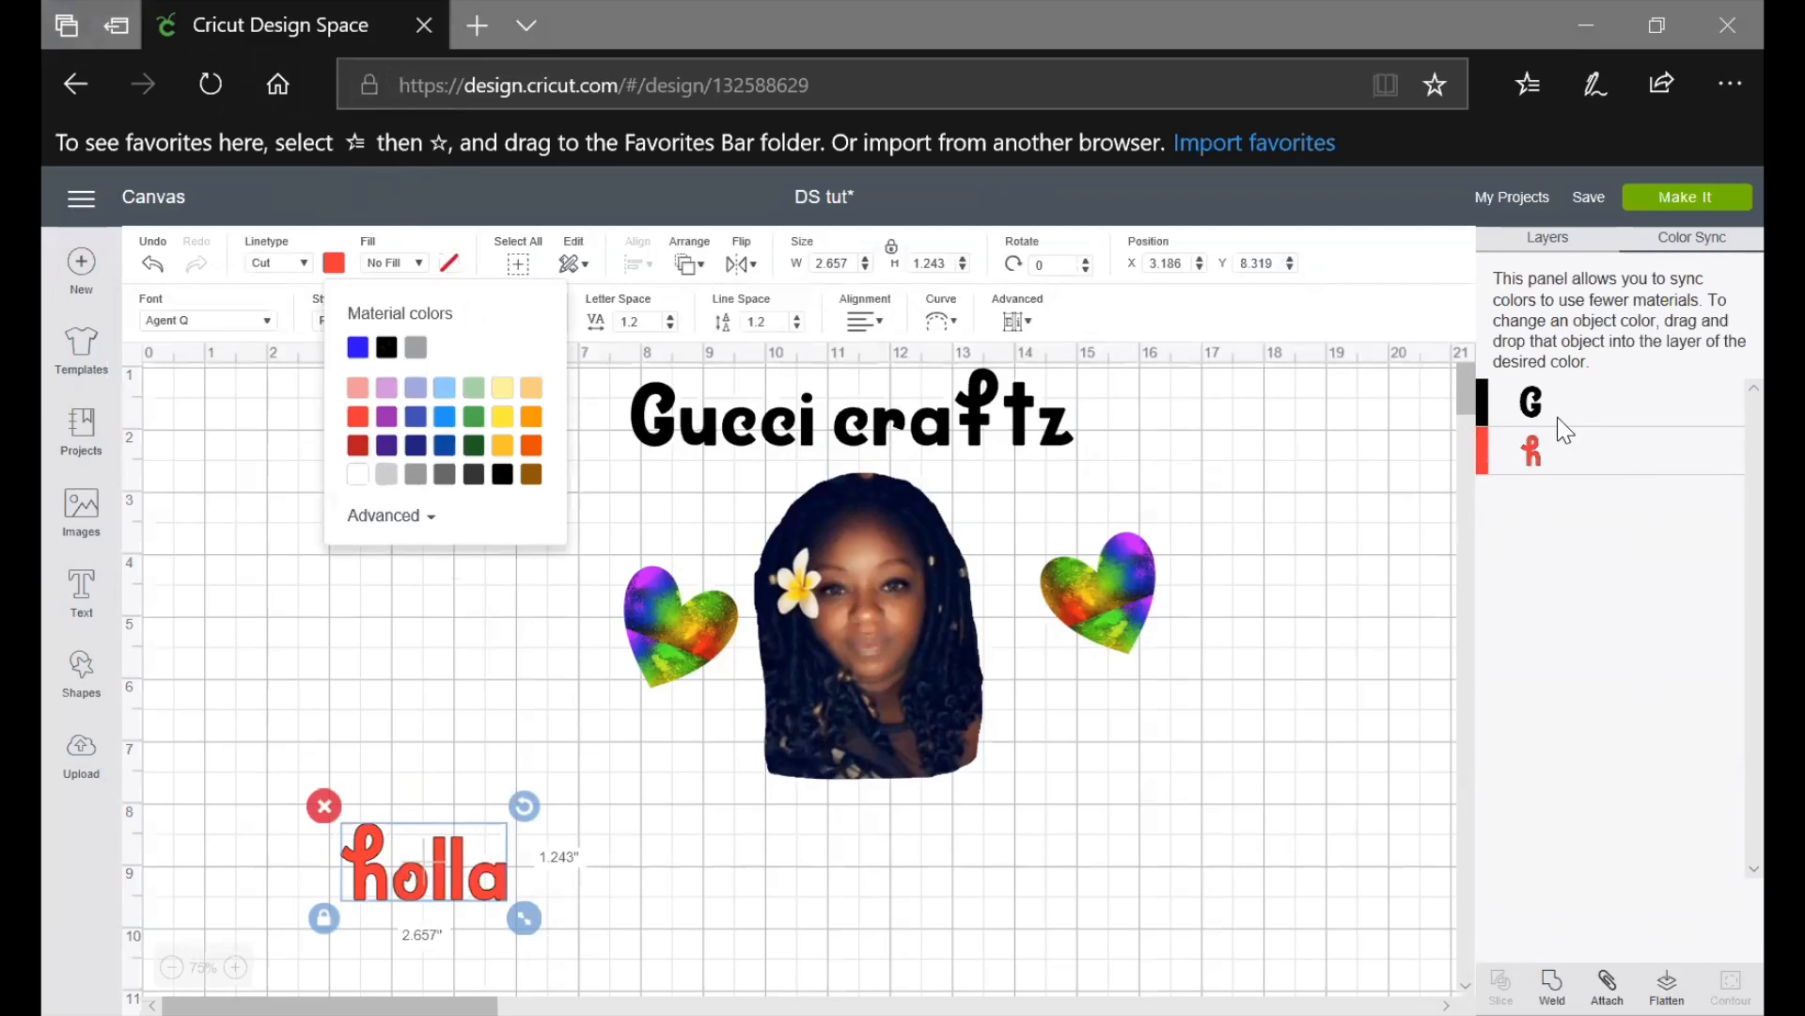
pyautogui.click(1181, 463)
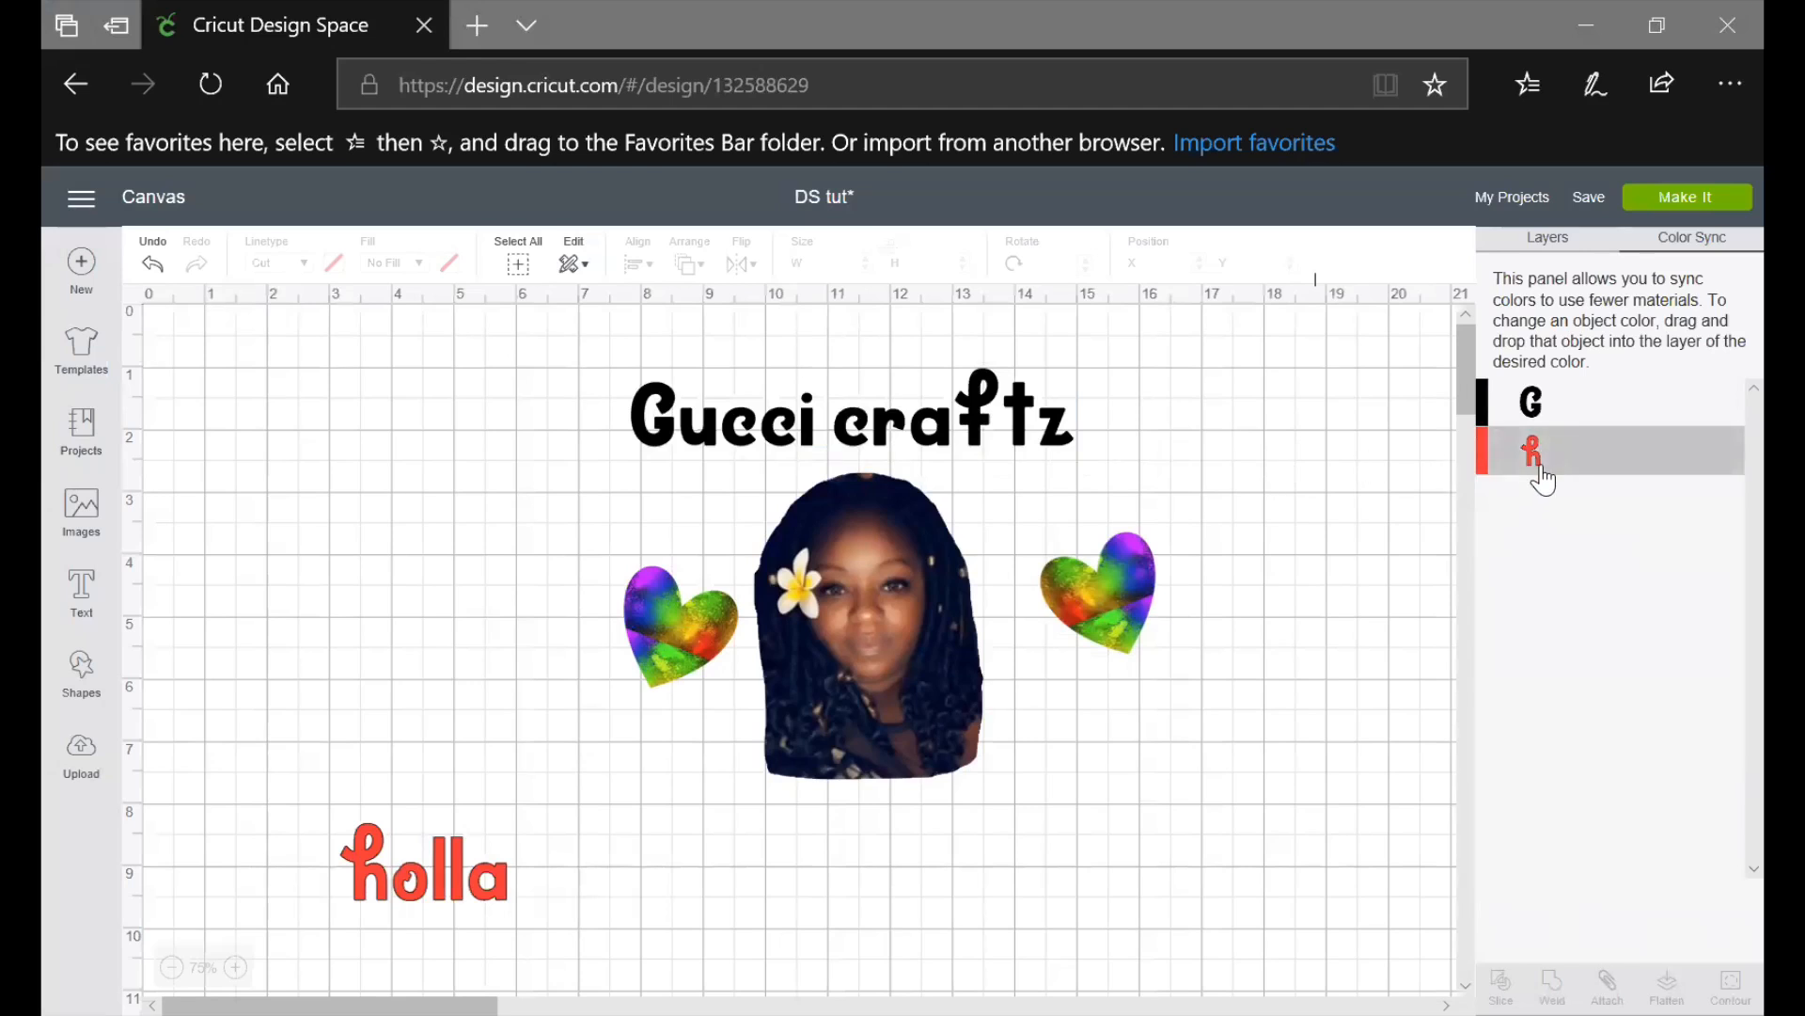
# Sync "Gucci craftz" into the red color layer and move "holla" beside it at about X 4.093, Y 1.727
pyautogui.moveTo(1531, 404); pyautogui.dragTo(1540, 468)
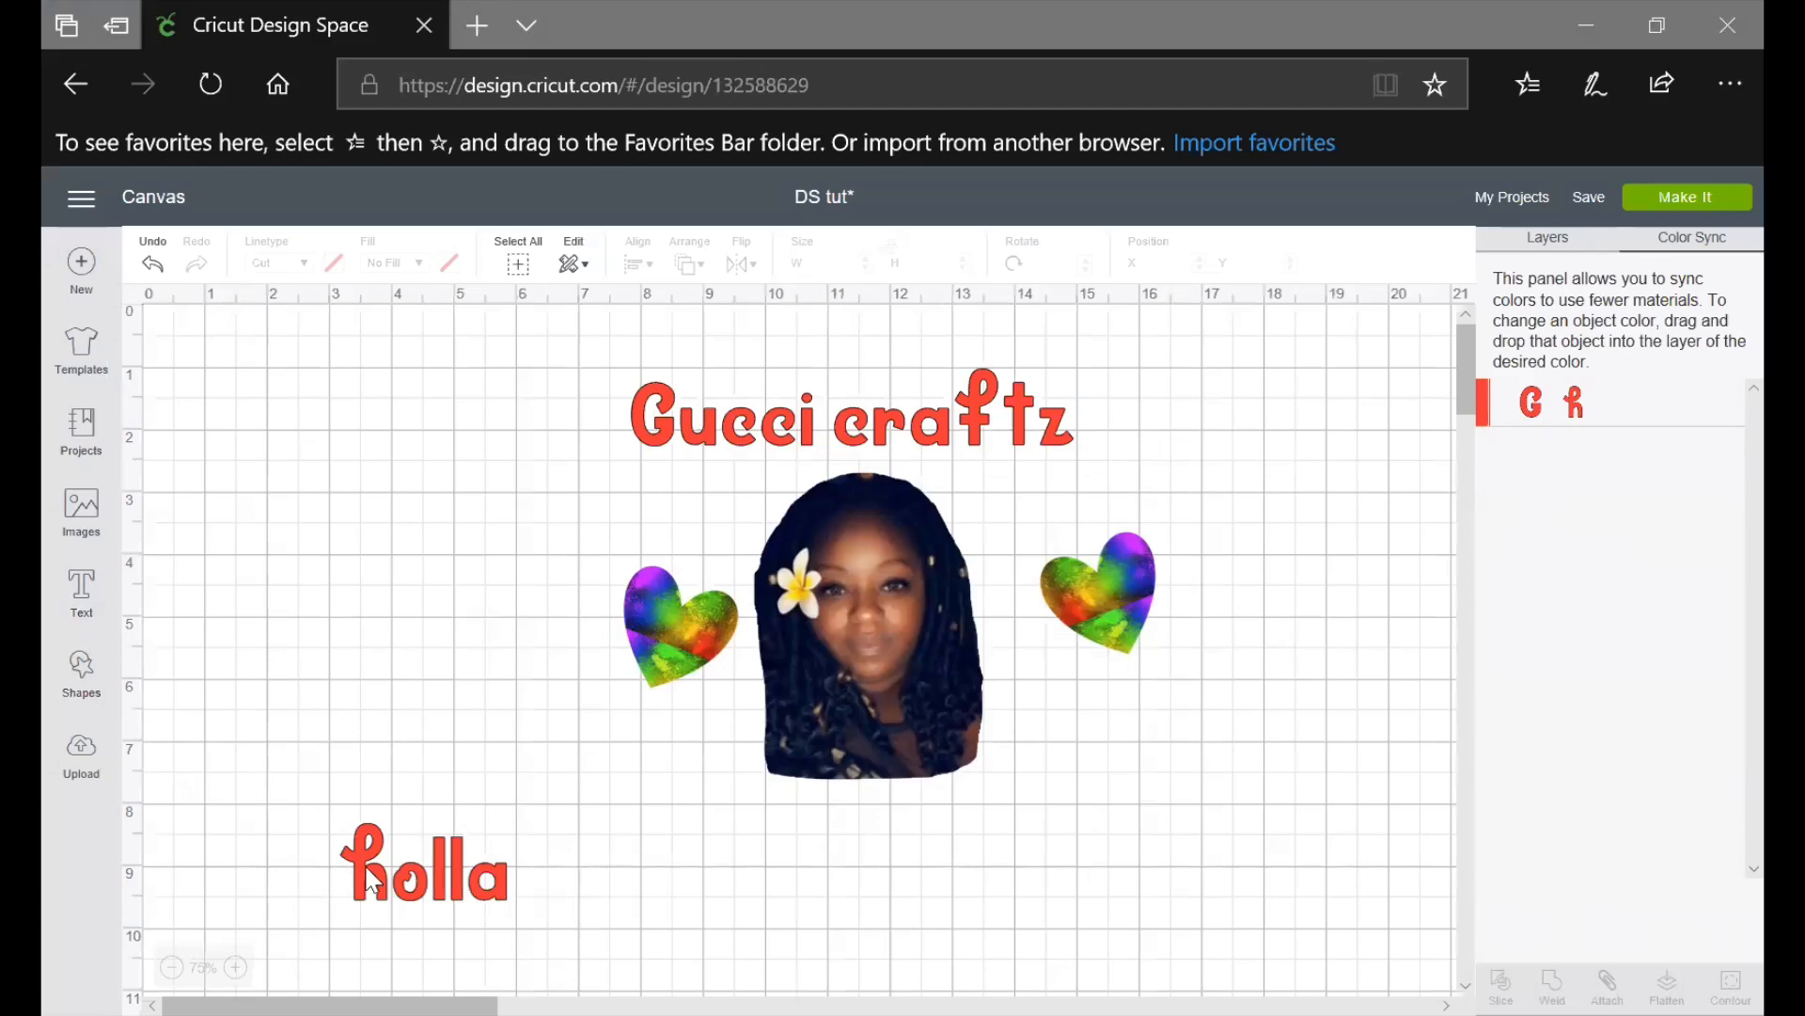
pyautogui.moveTo(372, 870); pyautogui.dragTo(425, 534)
pyautogui.moveTo(458, 305); pyautogui.dragTo(440, 353)
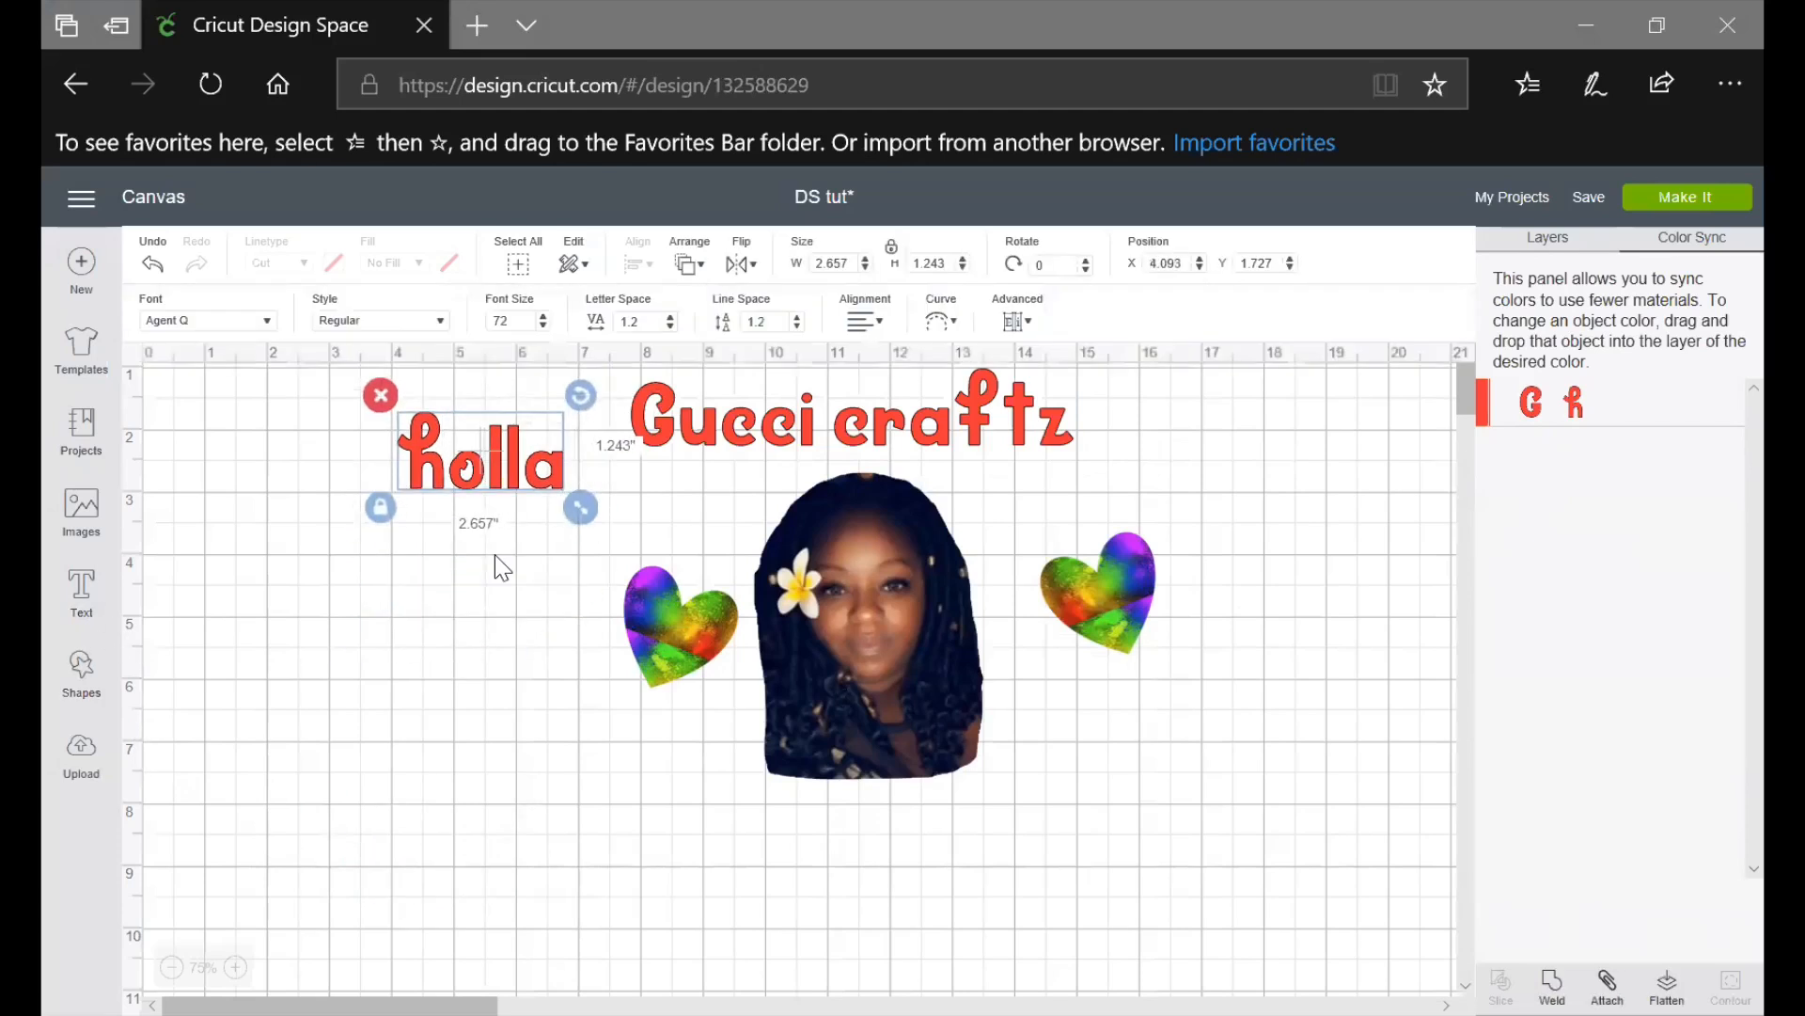
# Add the text "yasssss" on the canvas below and left of the portrait design
pyautogui.click(85, 590)
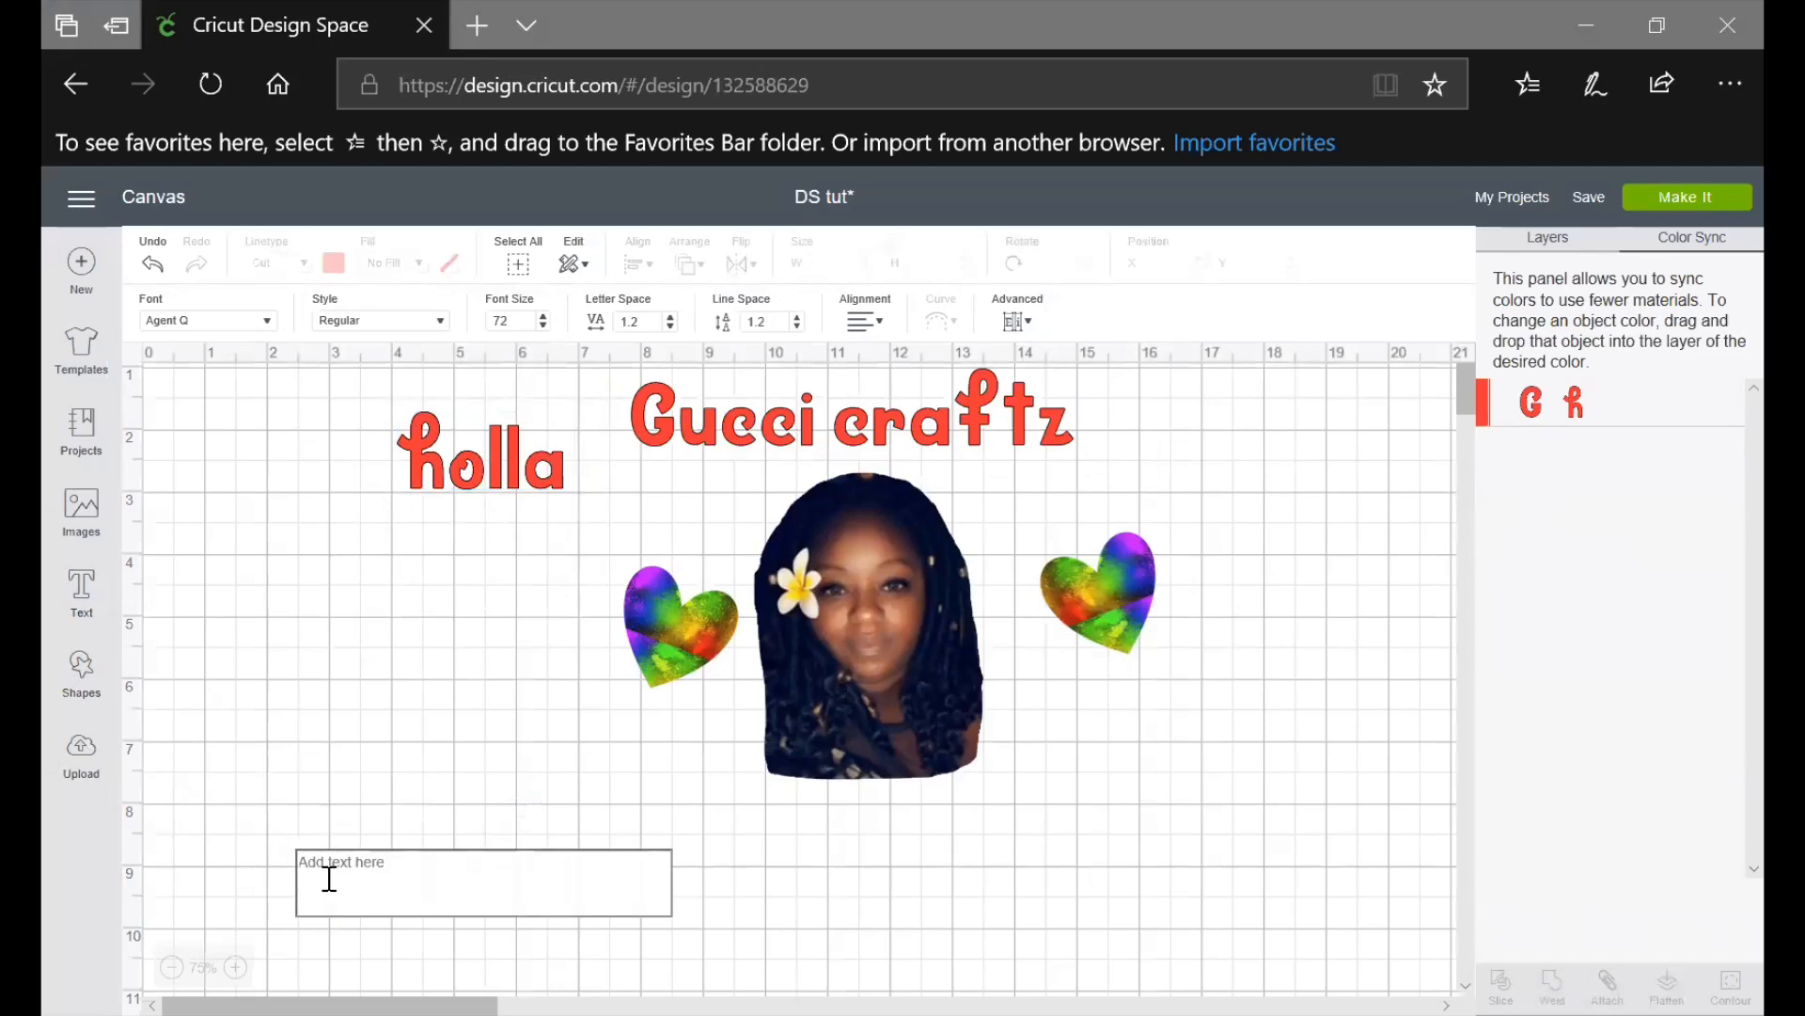
pyautogui.write('yas')
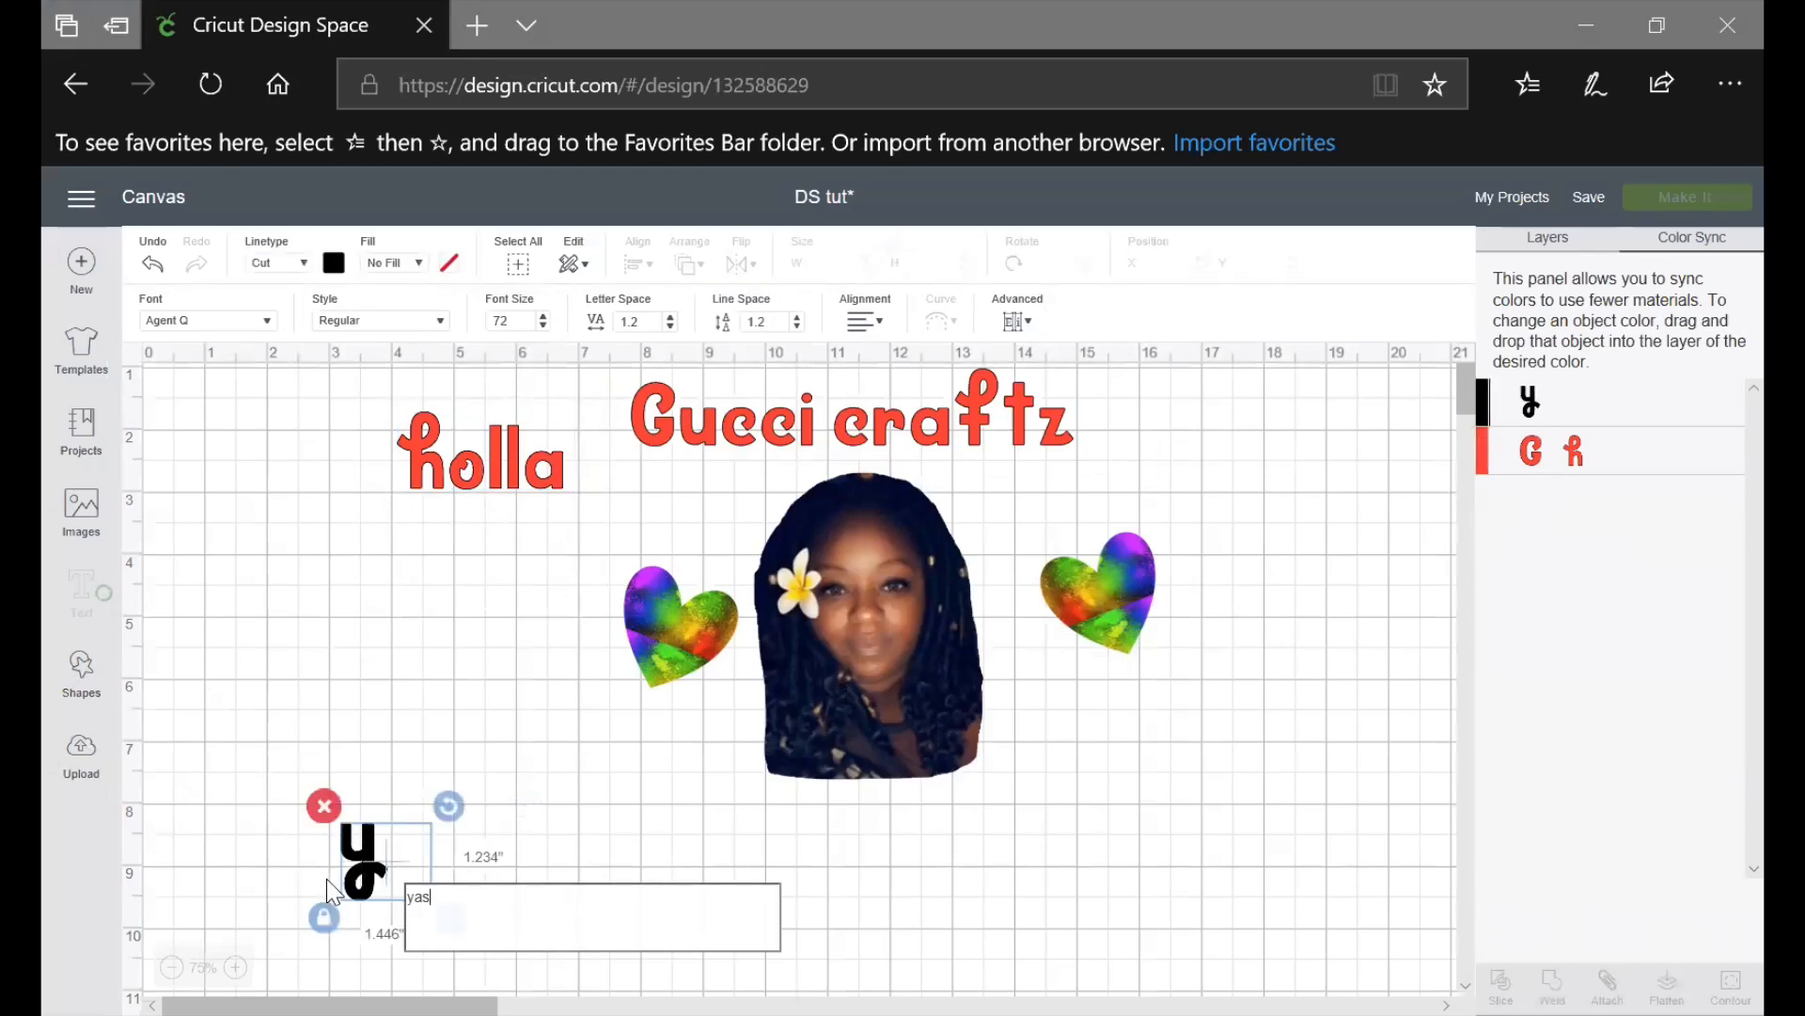
pyautogui.write('ssss')
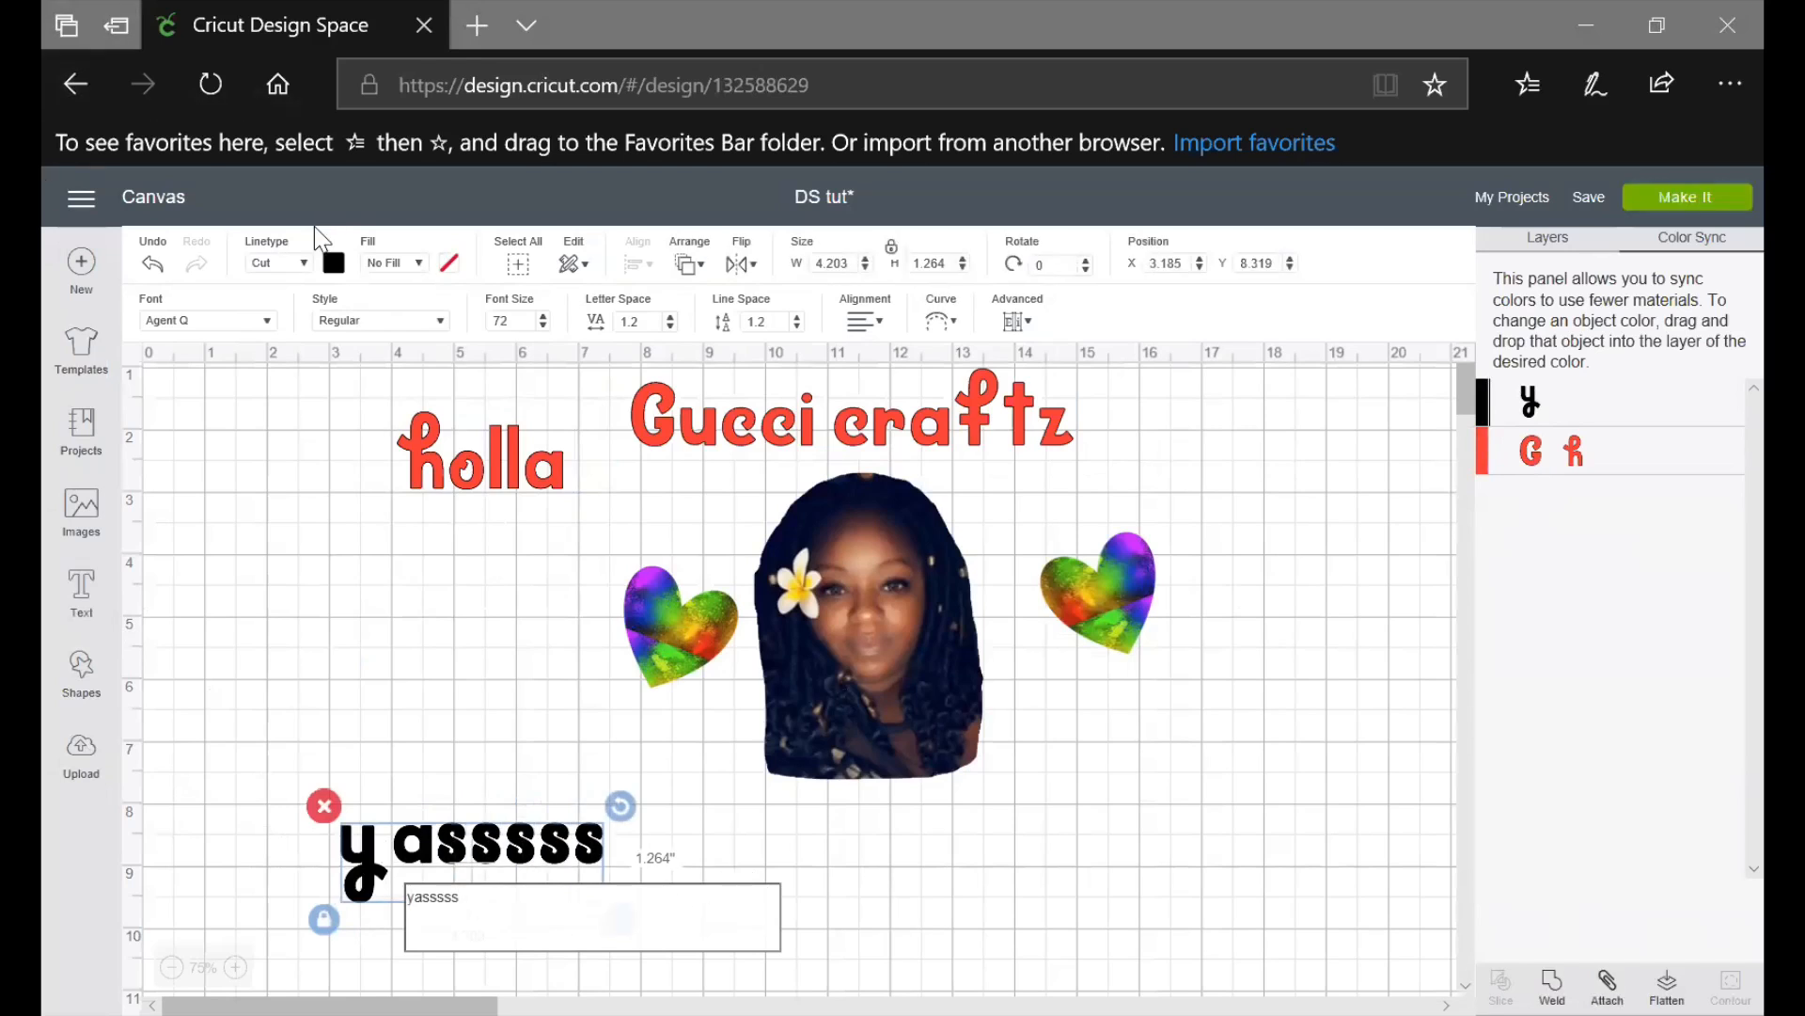
pyautogui.click(321, 266)
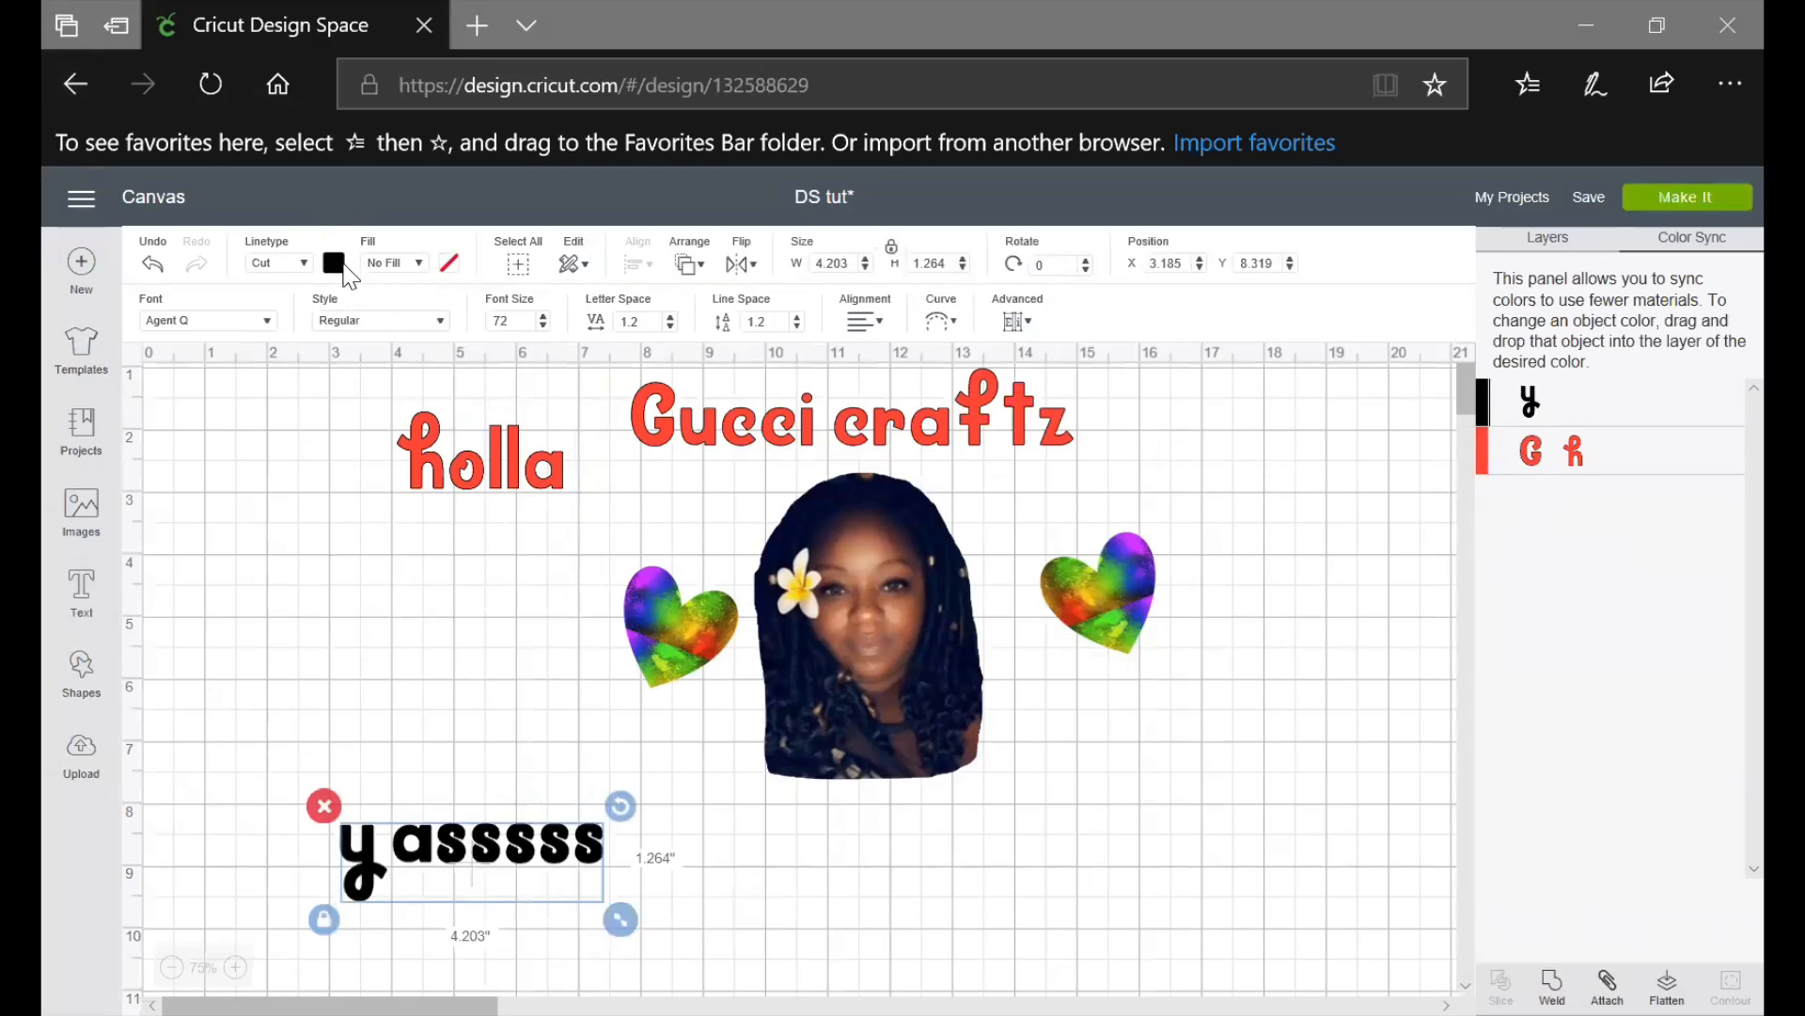
# Set the "yasssss" text's material color to blue and sync "holla" into the blue color layer
pyautogui.click(337, 267)
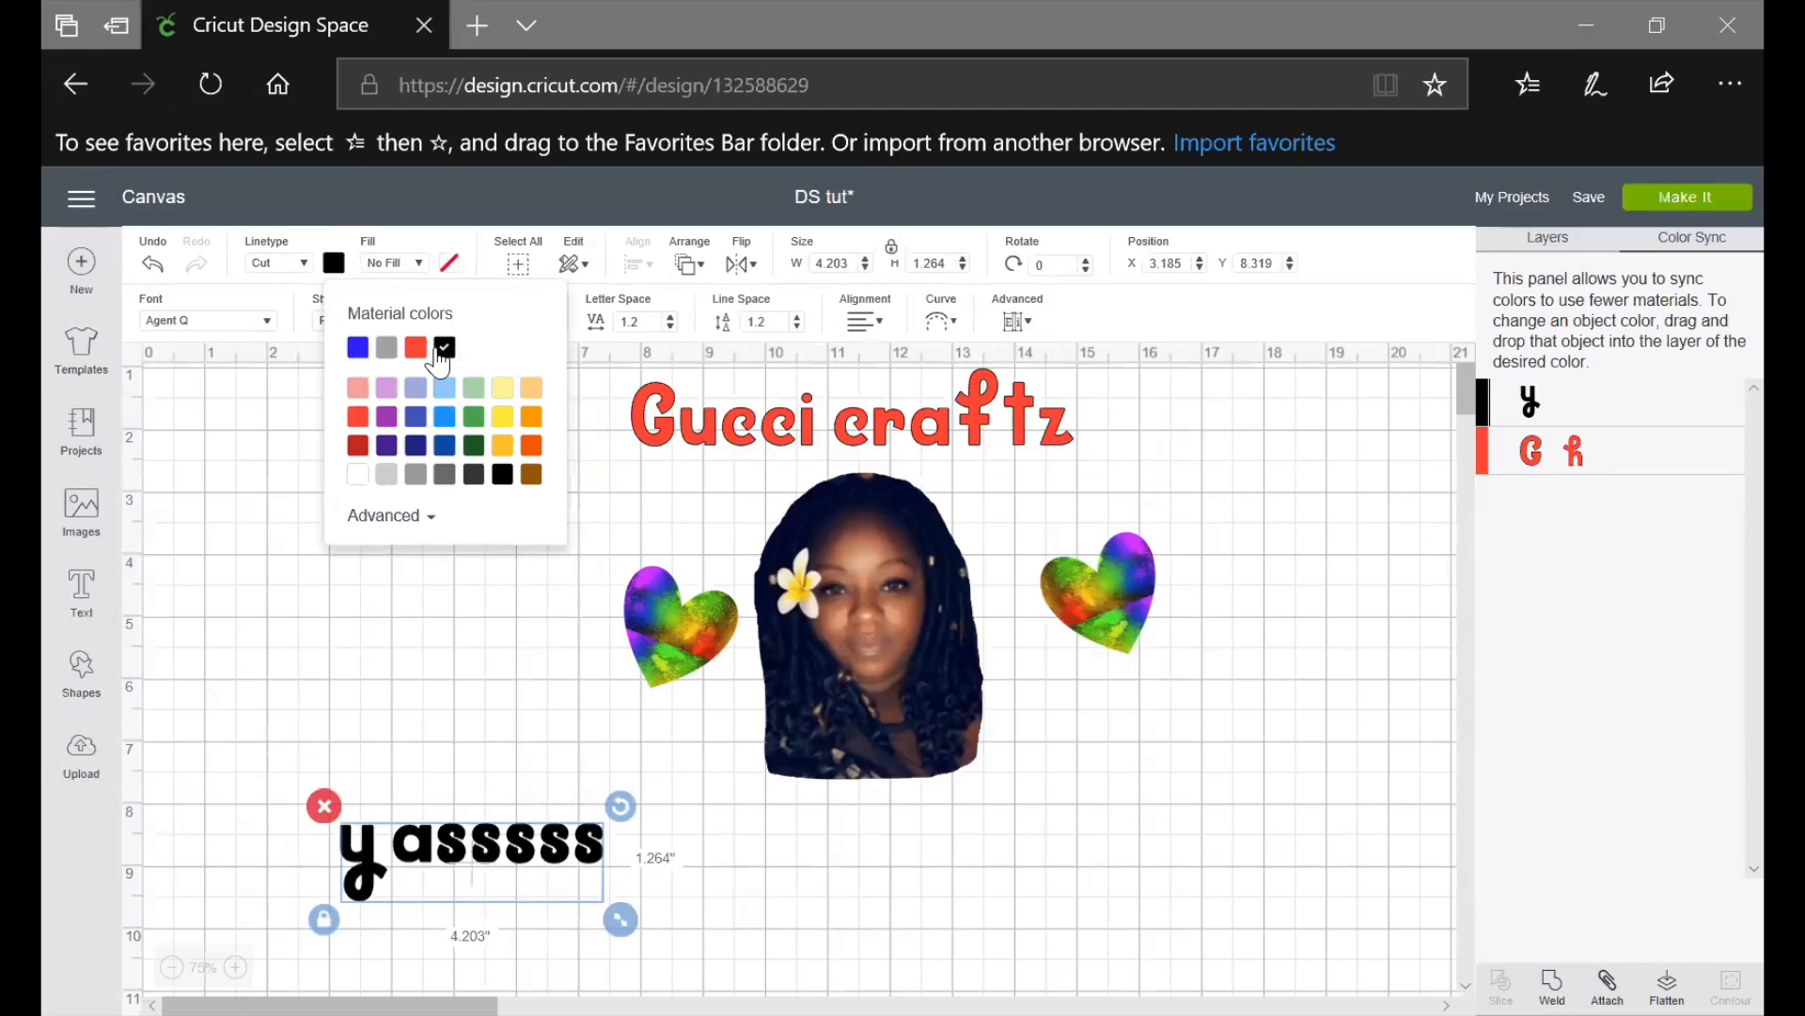
pyautogui.click(359, 349)
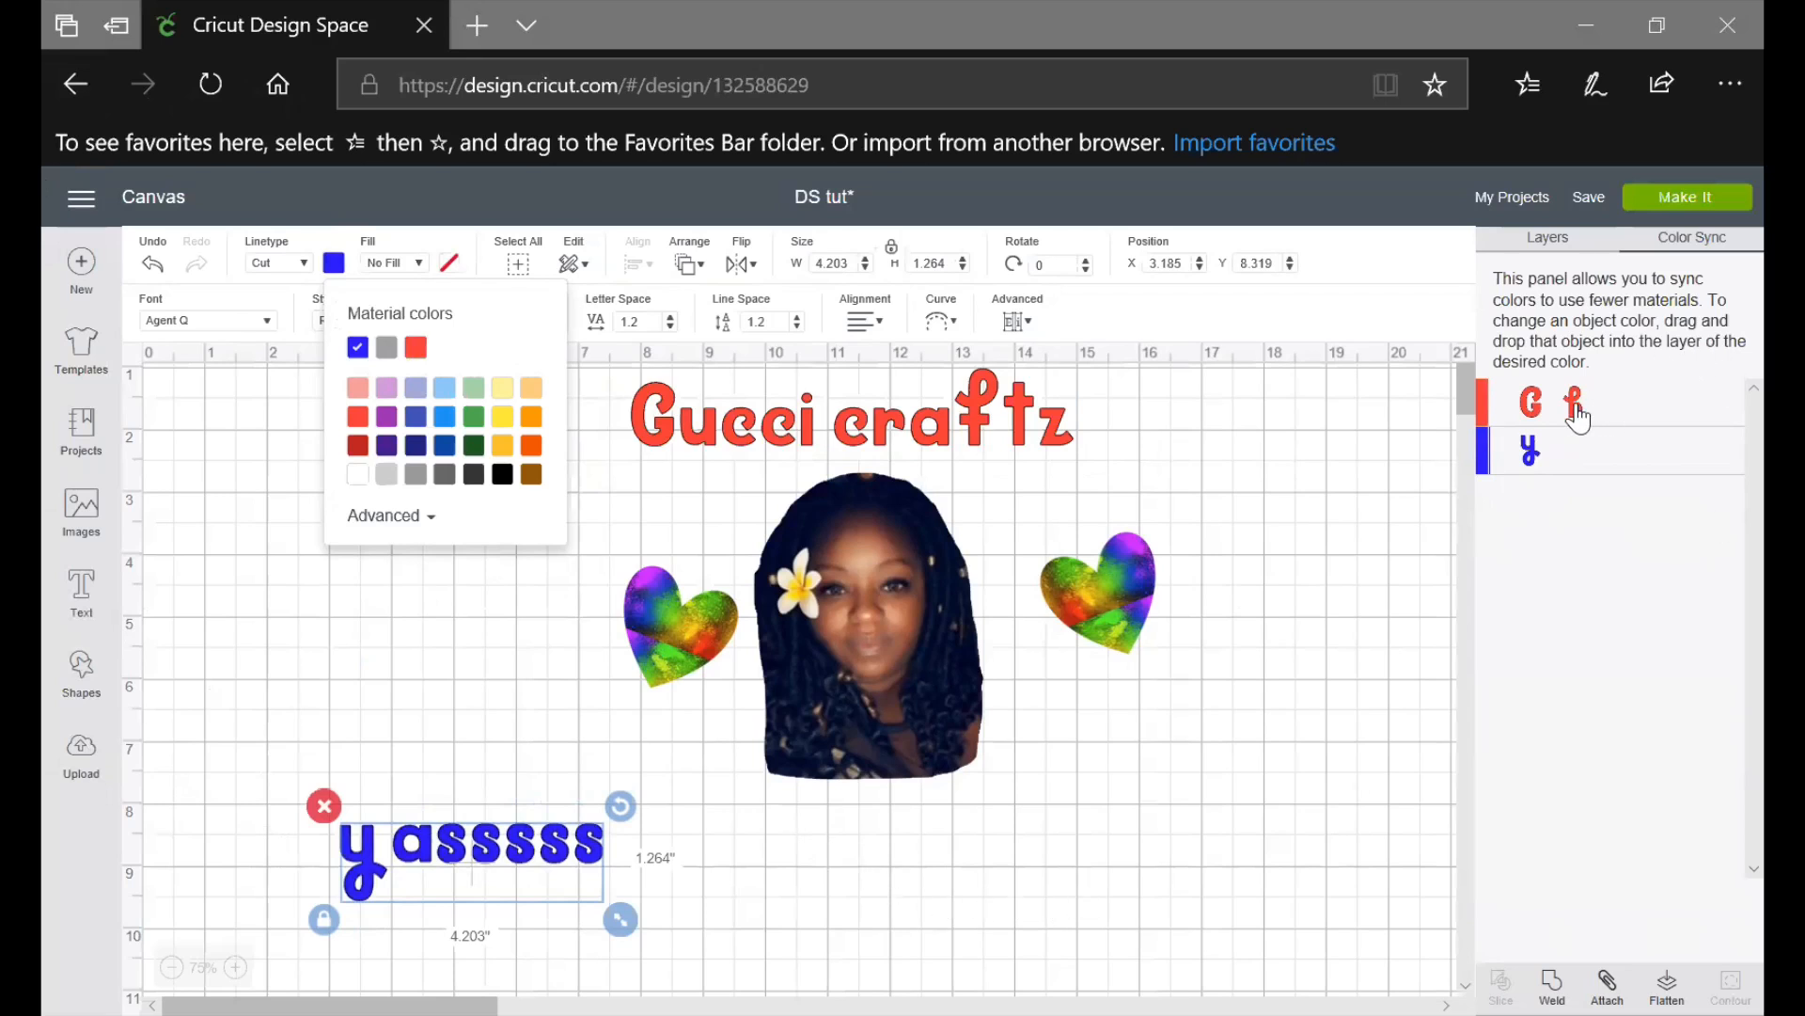
pyautogui.moveTo(1577, 414); pyautogui.dragTo(1541, 470)
pyautogui.click(320, 578)
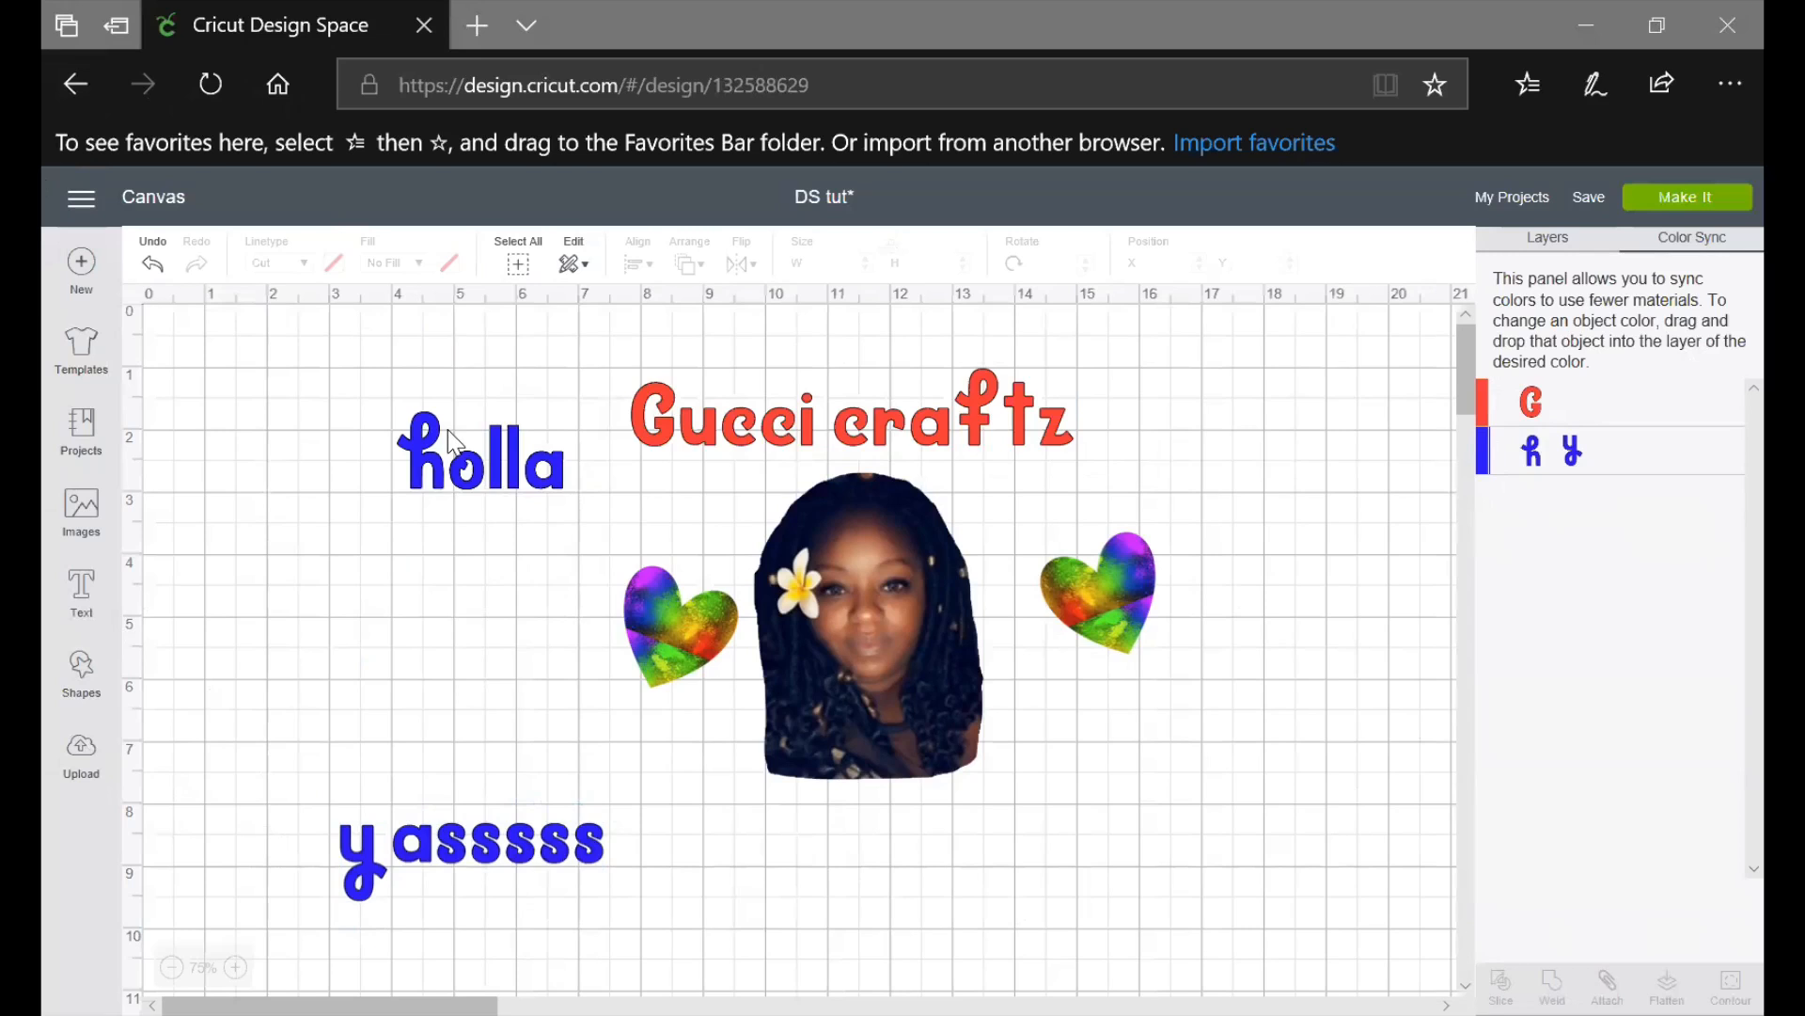
# Show the Layers list and recolor the "holla" text with the red material color already used in the project
pyautogui.click(1548, 238)
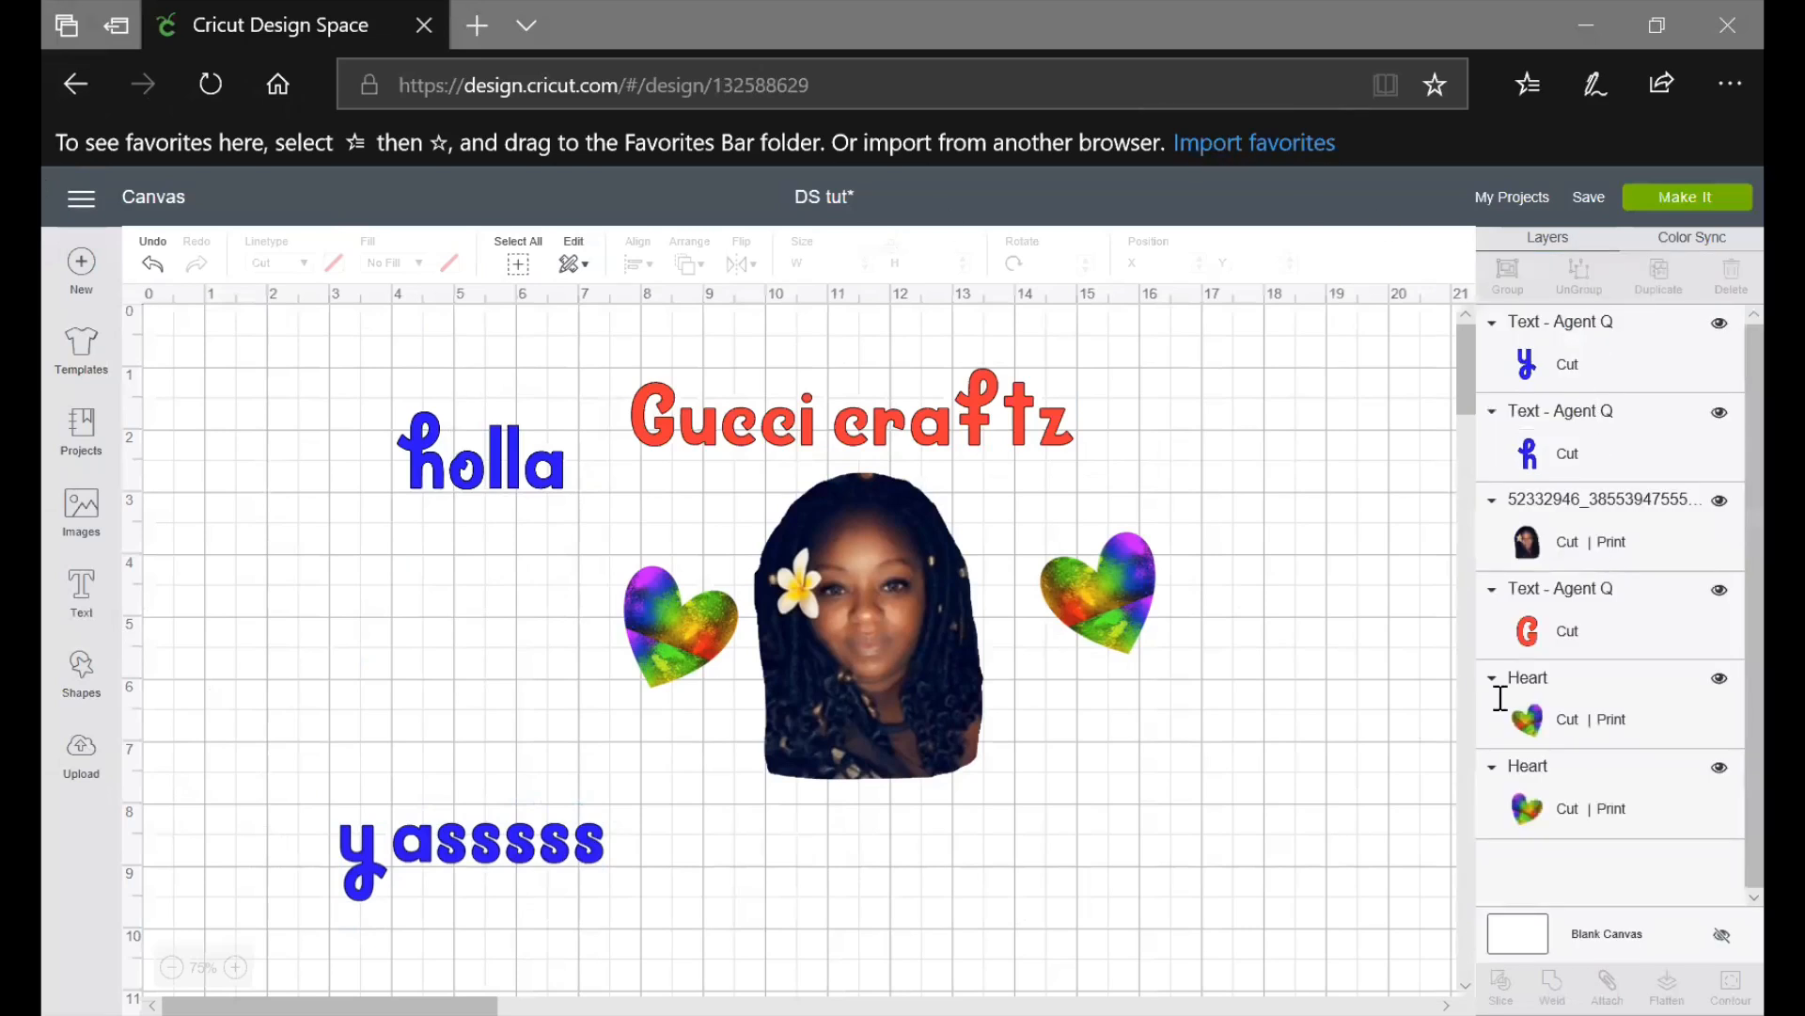
pyautogui.click(501, 478)
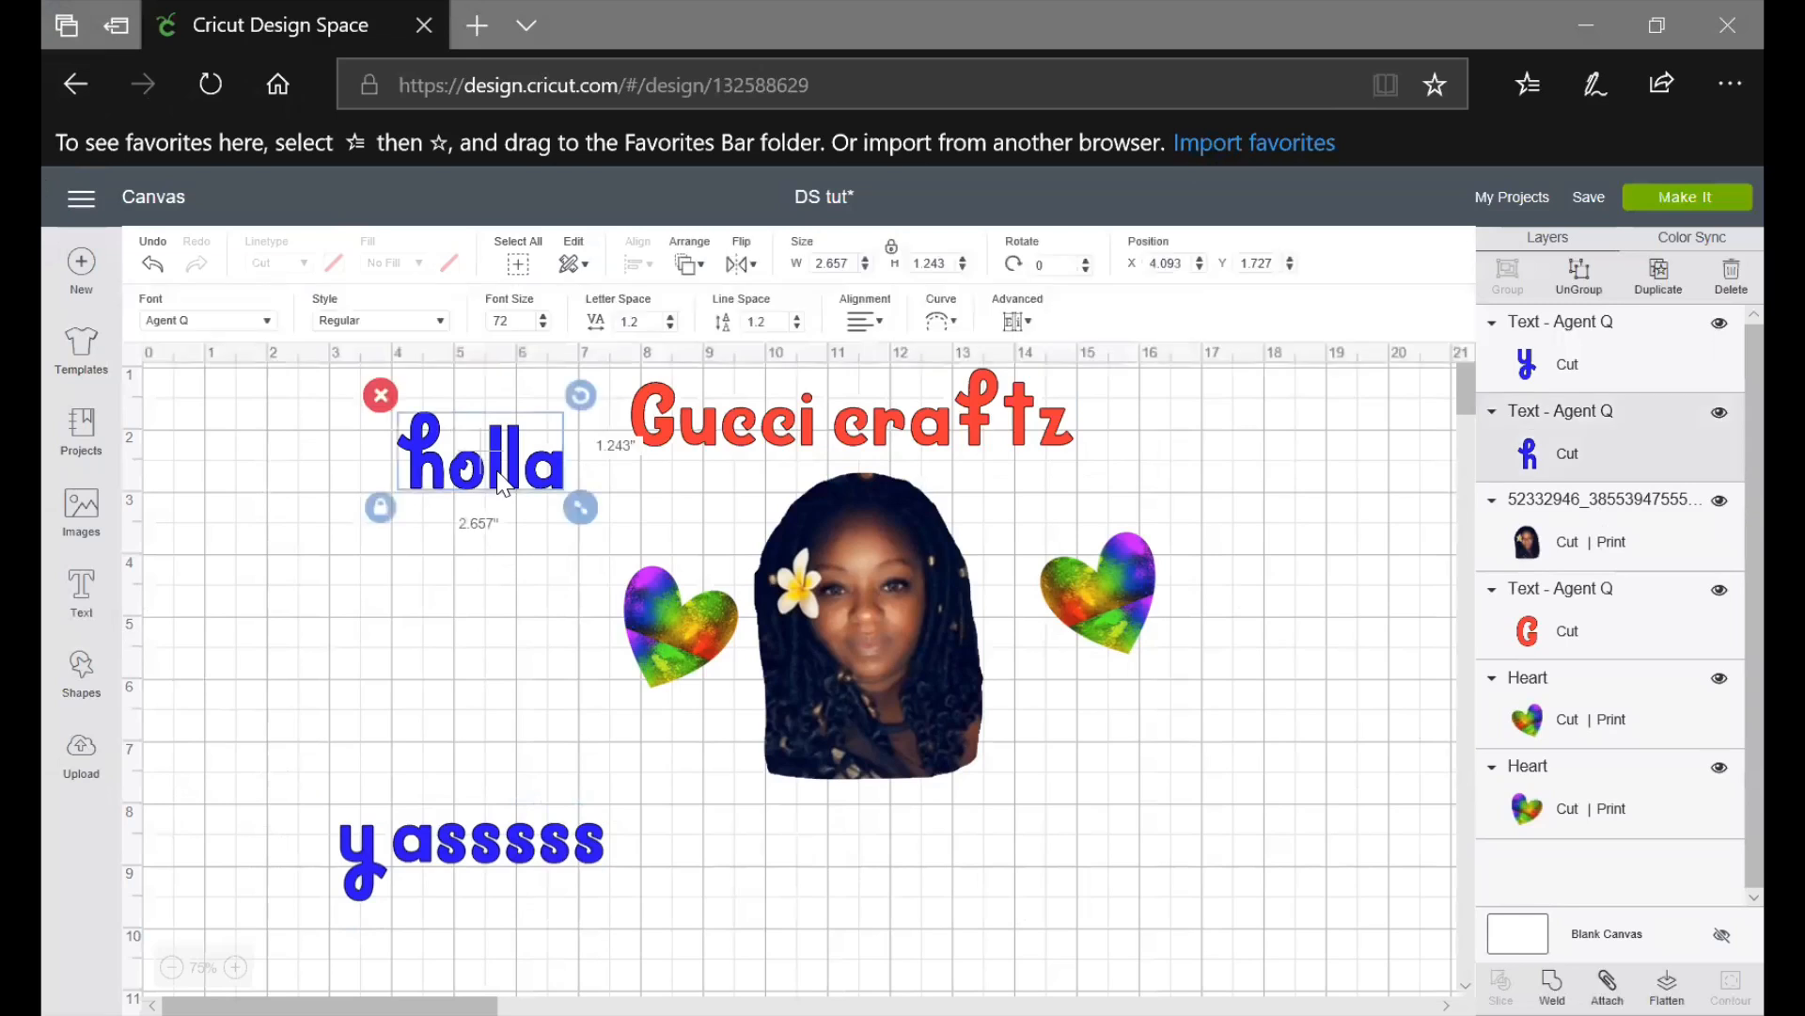
pyautogui.click(334, 263)
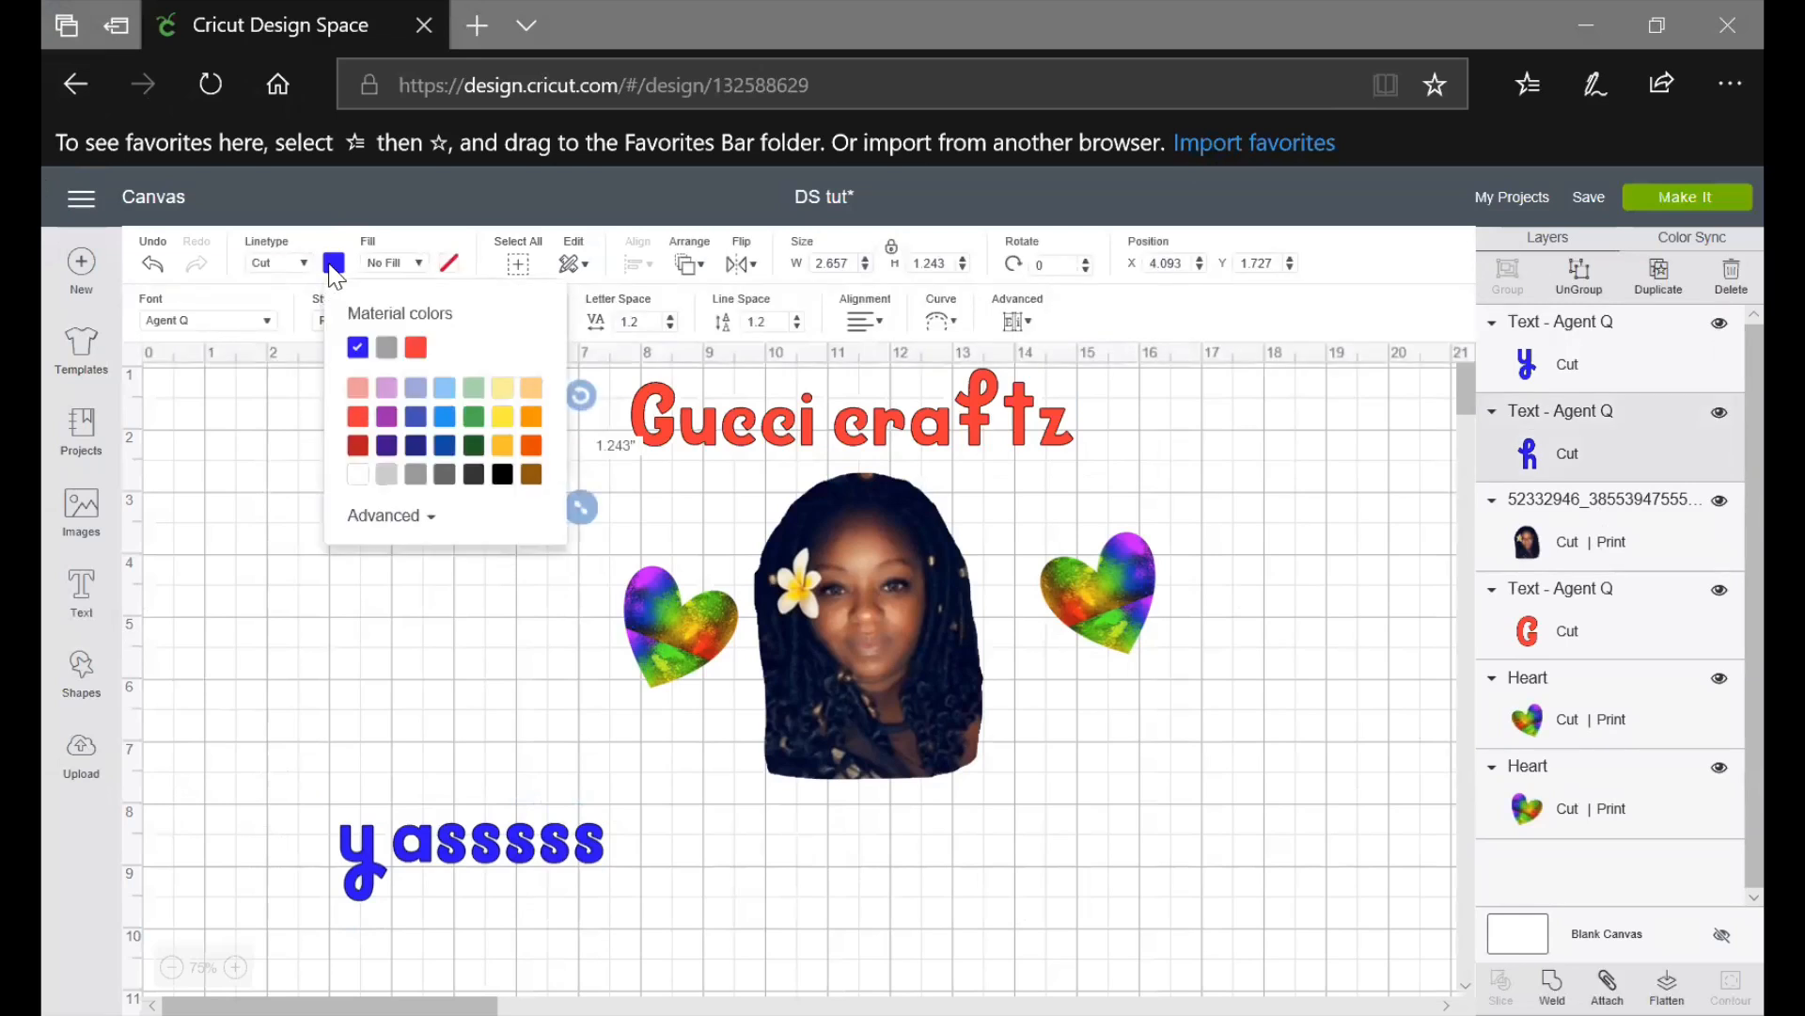
pyautogui.click(416, 350)
pyautogui.click(449, 590)
# Set the "holla" text's material color back to blue and deselect it
pyautogui.click(499, 487)
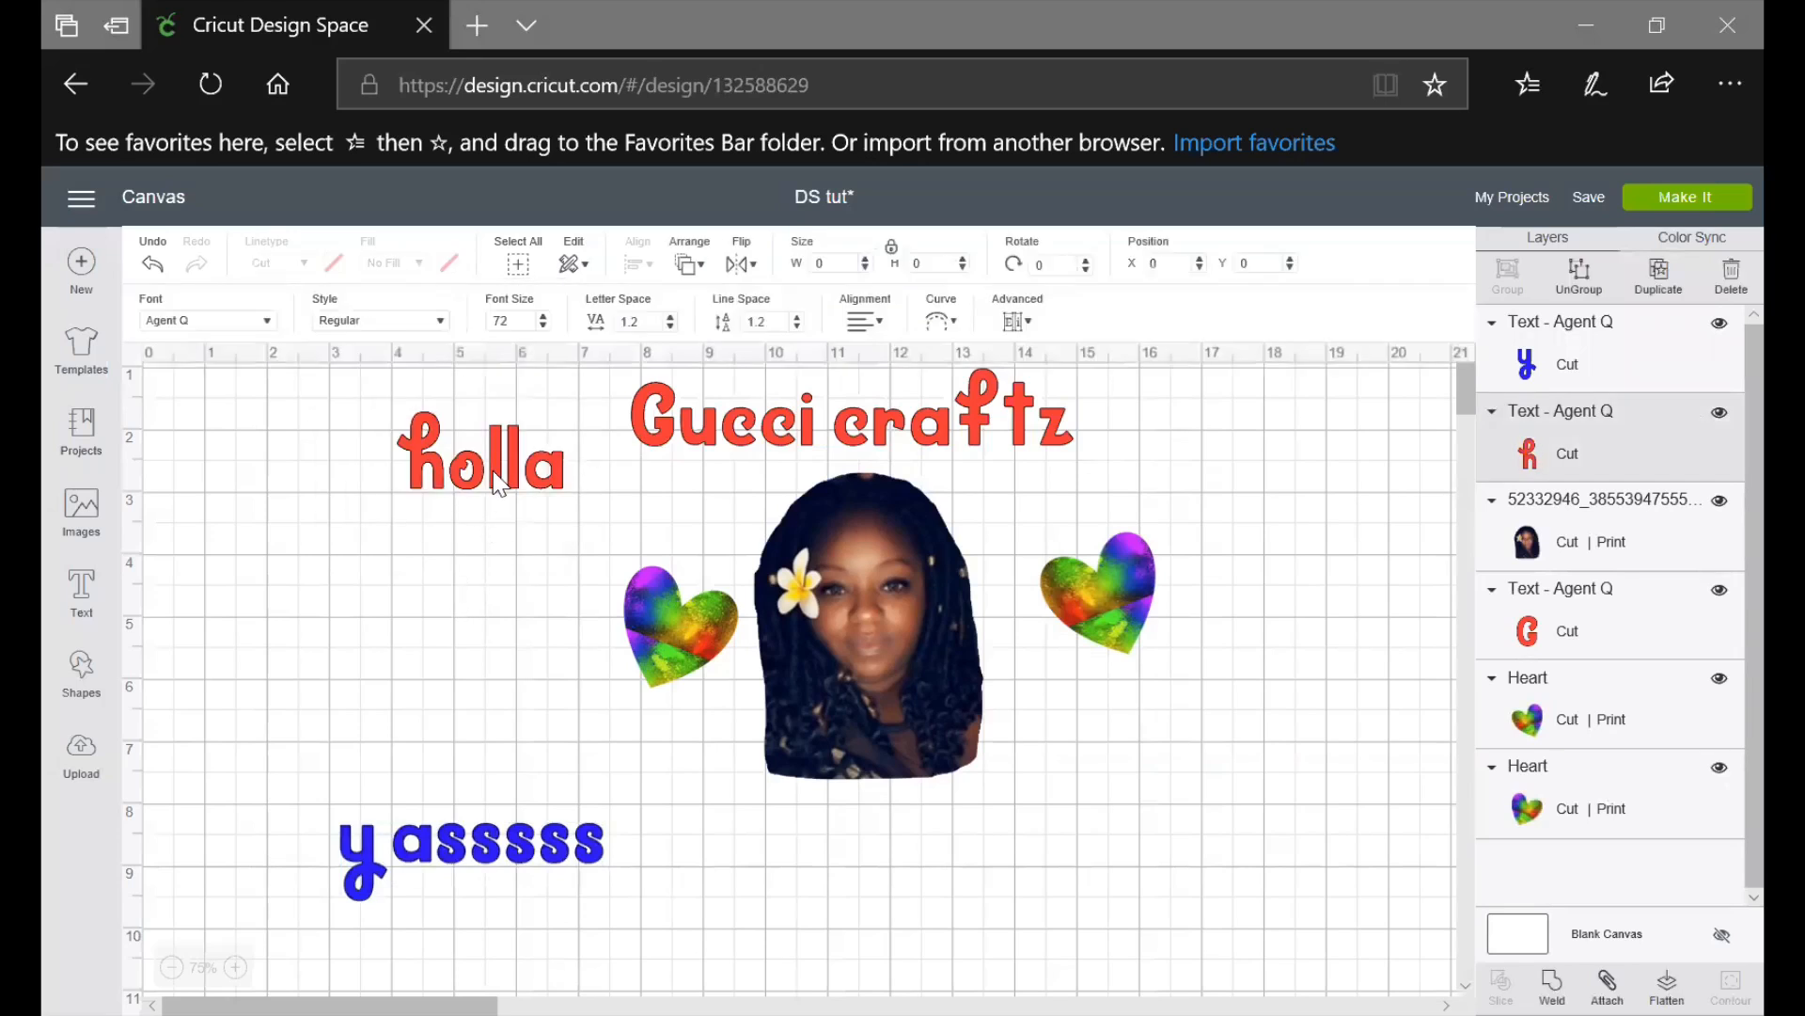
pyautogui.click(333, 263)
pyautogui.click(357, 348)
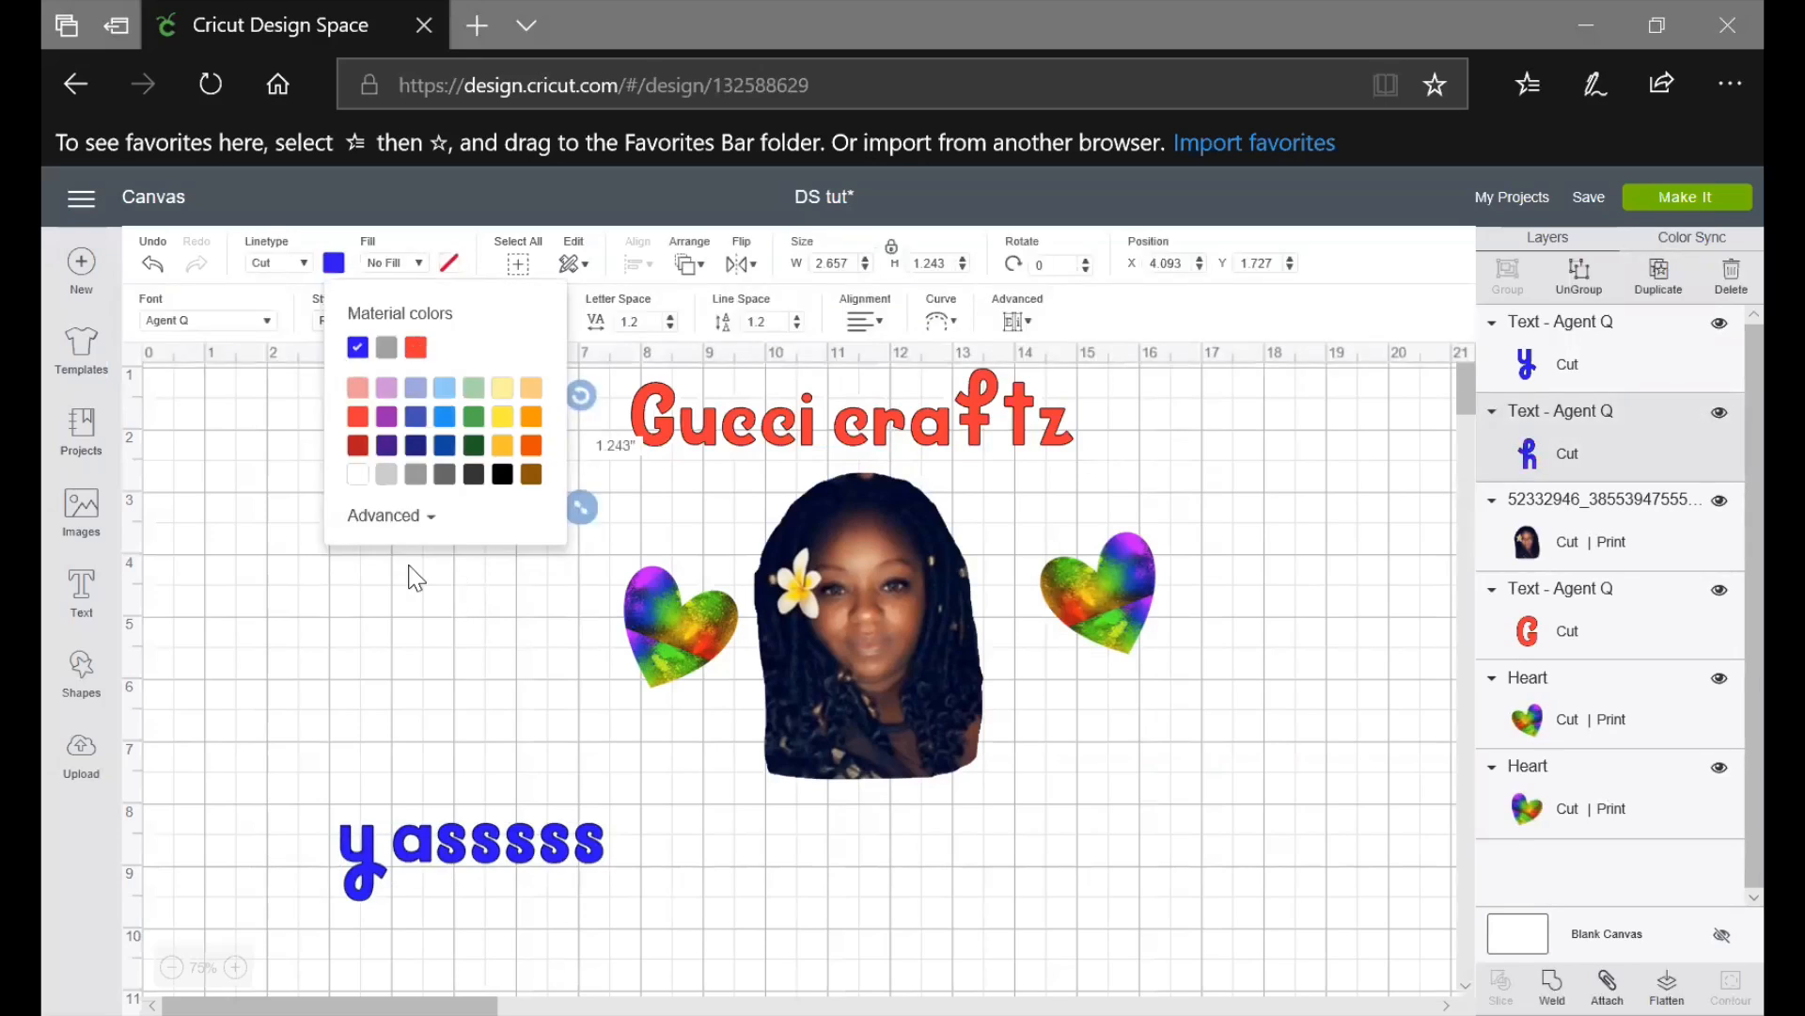
pyautogui.click(443, 645)
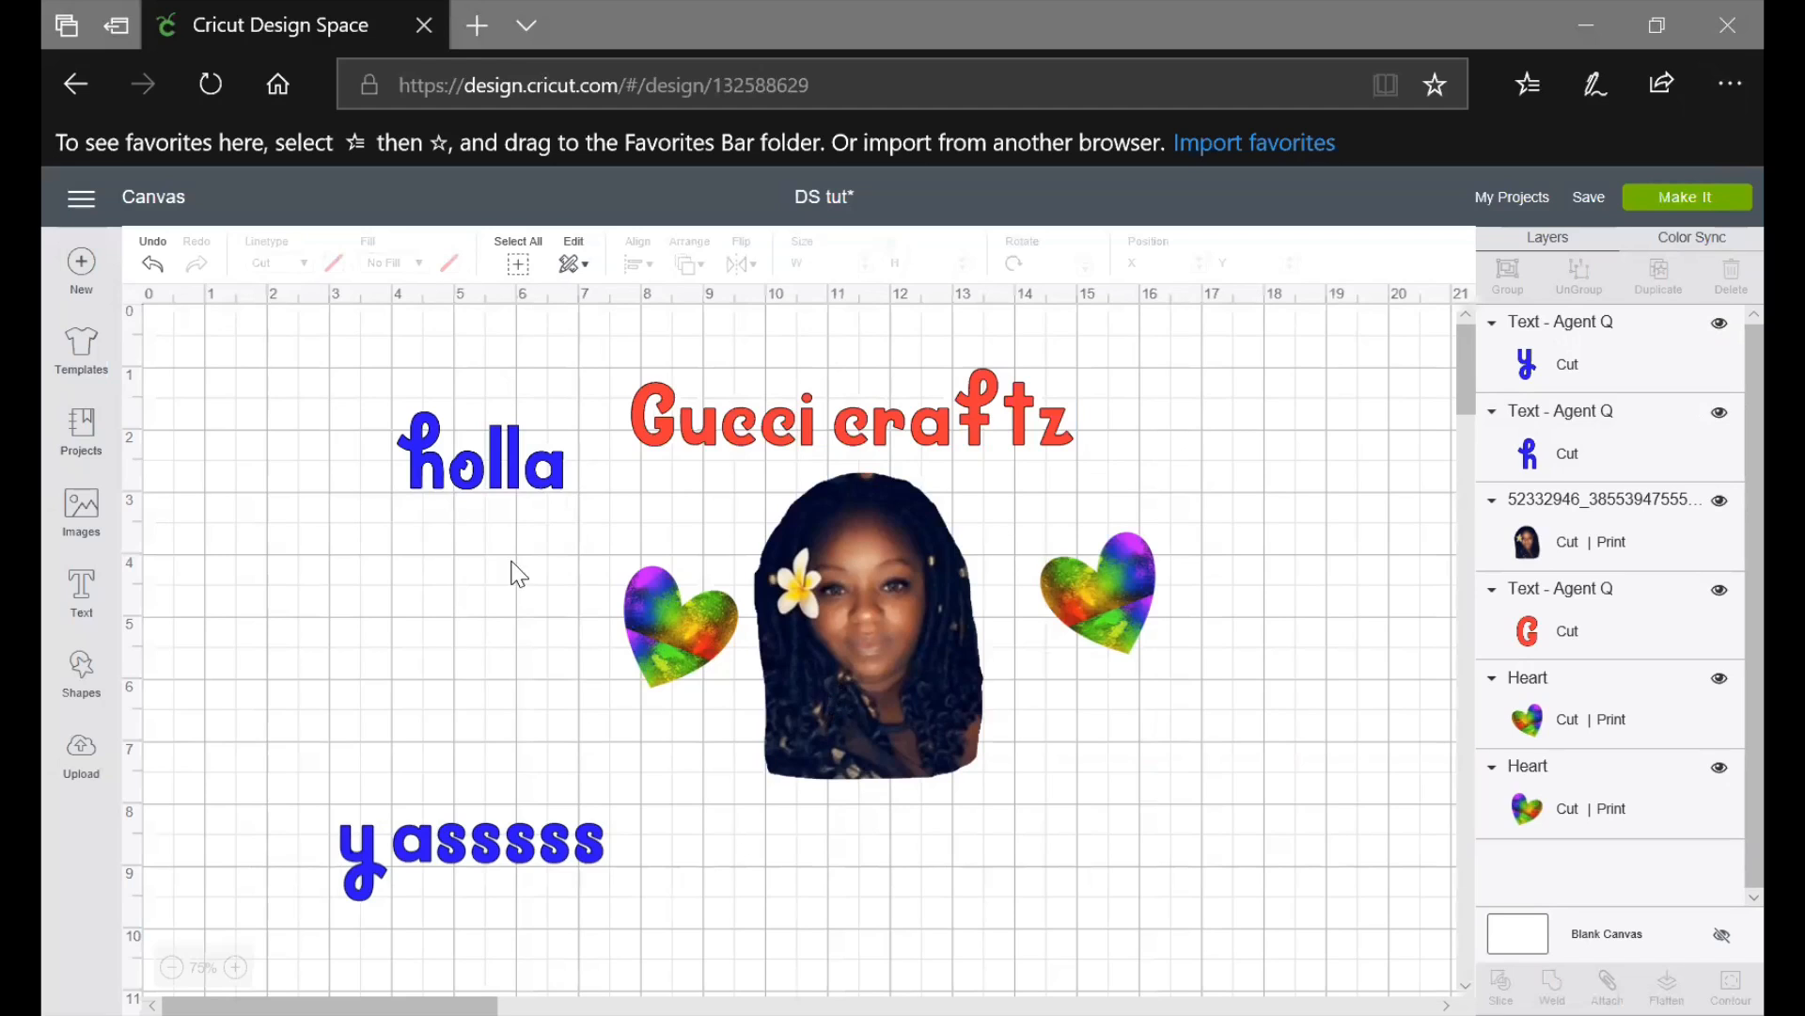
# Sync "yasssss" into the red color layer with Color Sync, and reselect "holla" with the Layers list shown
pyautogui.click(534, 479)
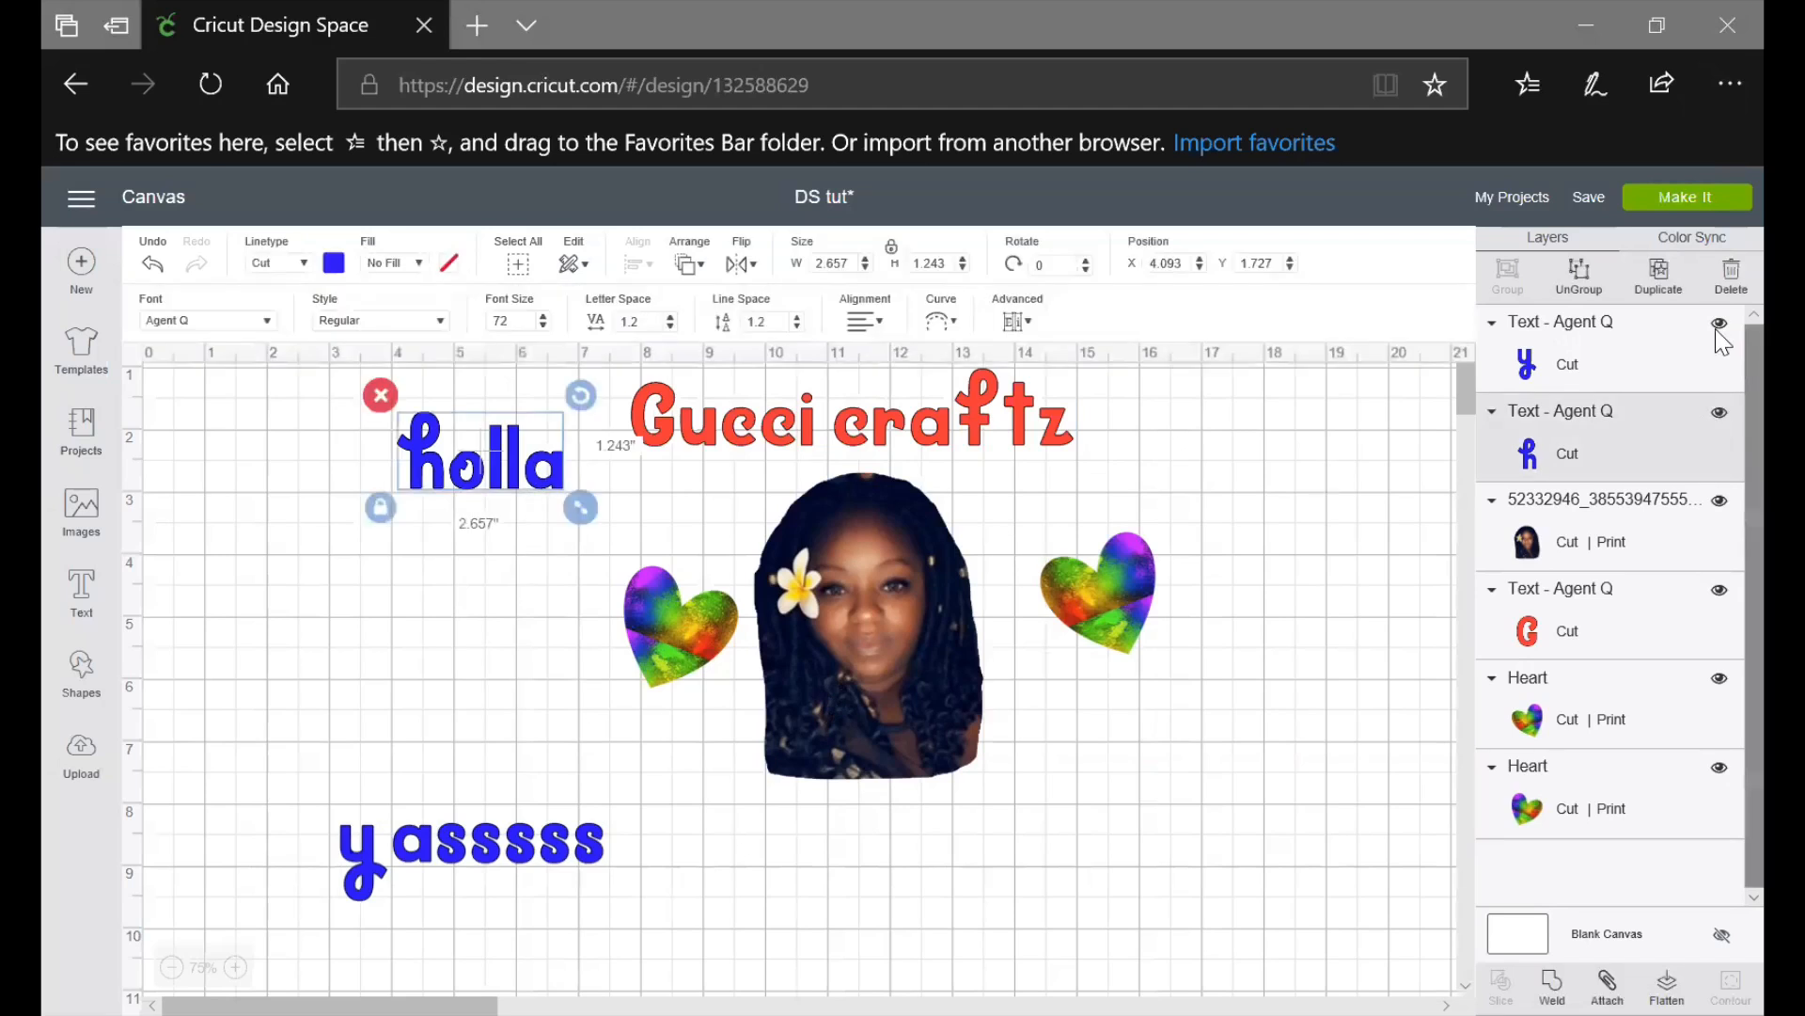
pyautogui.click(1713, 249)
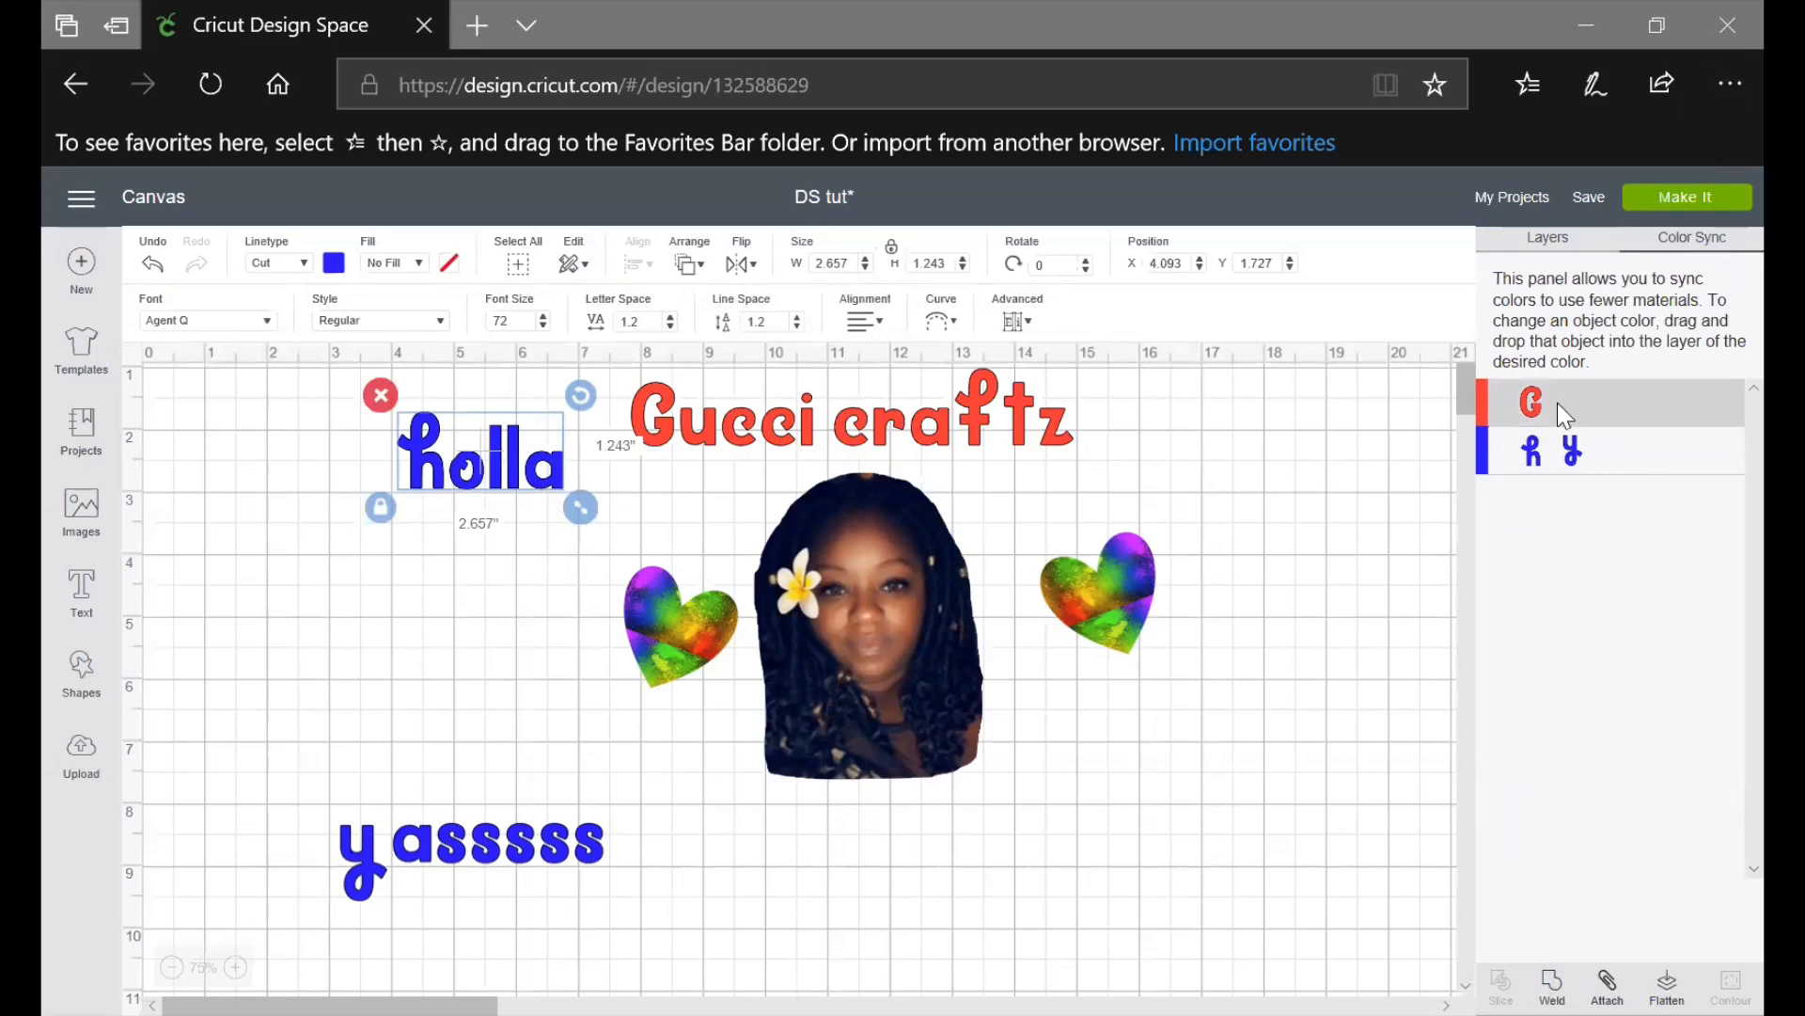
pyautogui.moveTo(1572, 452); pyautogui.dragTo(1558, 401)
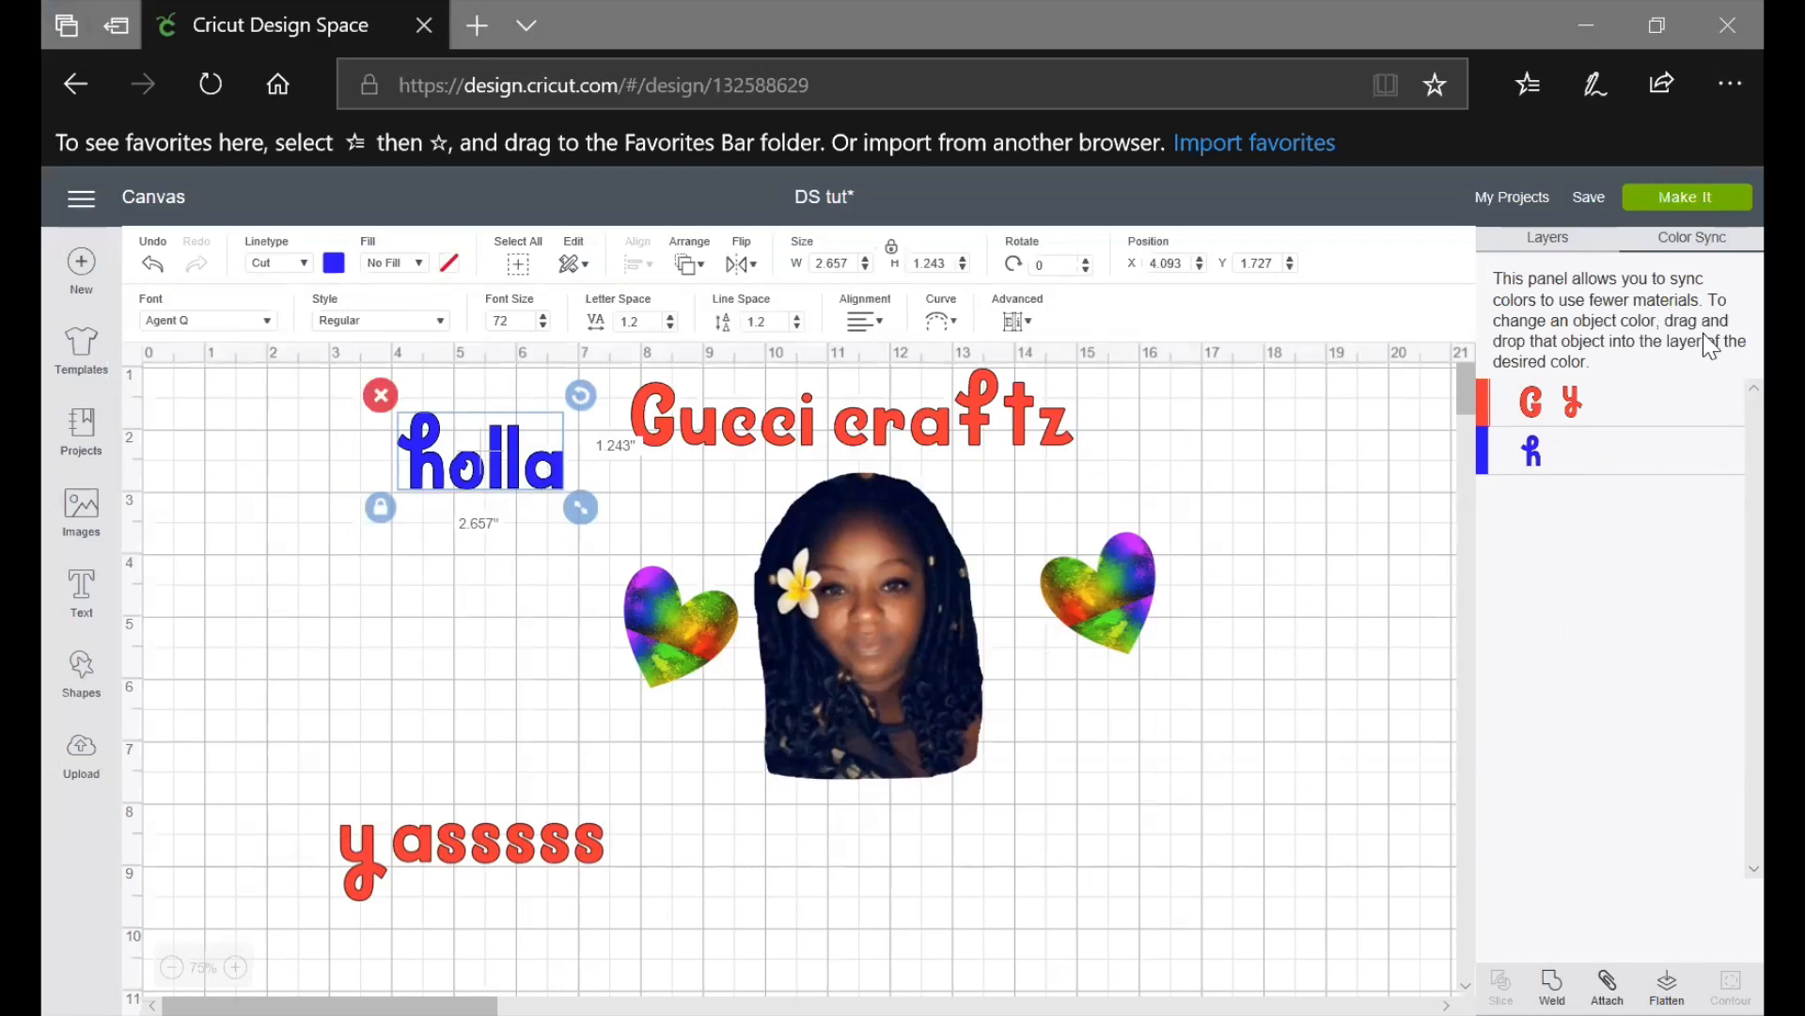
pyautogui.click(1556, 245)
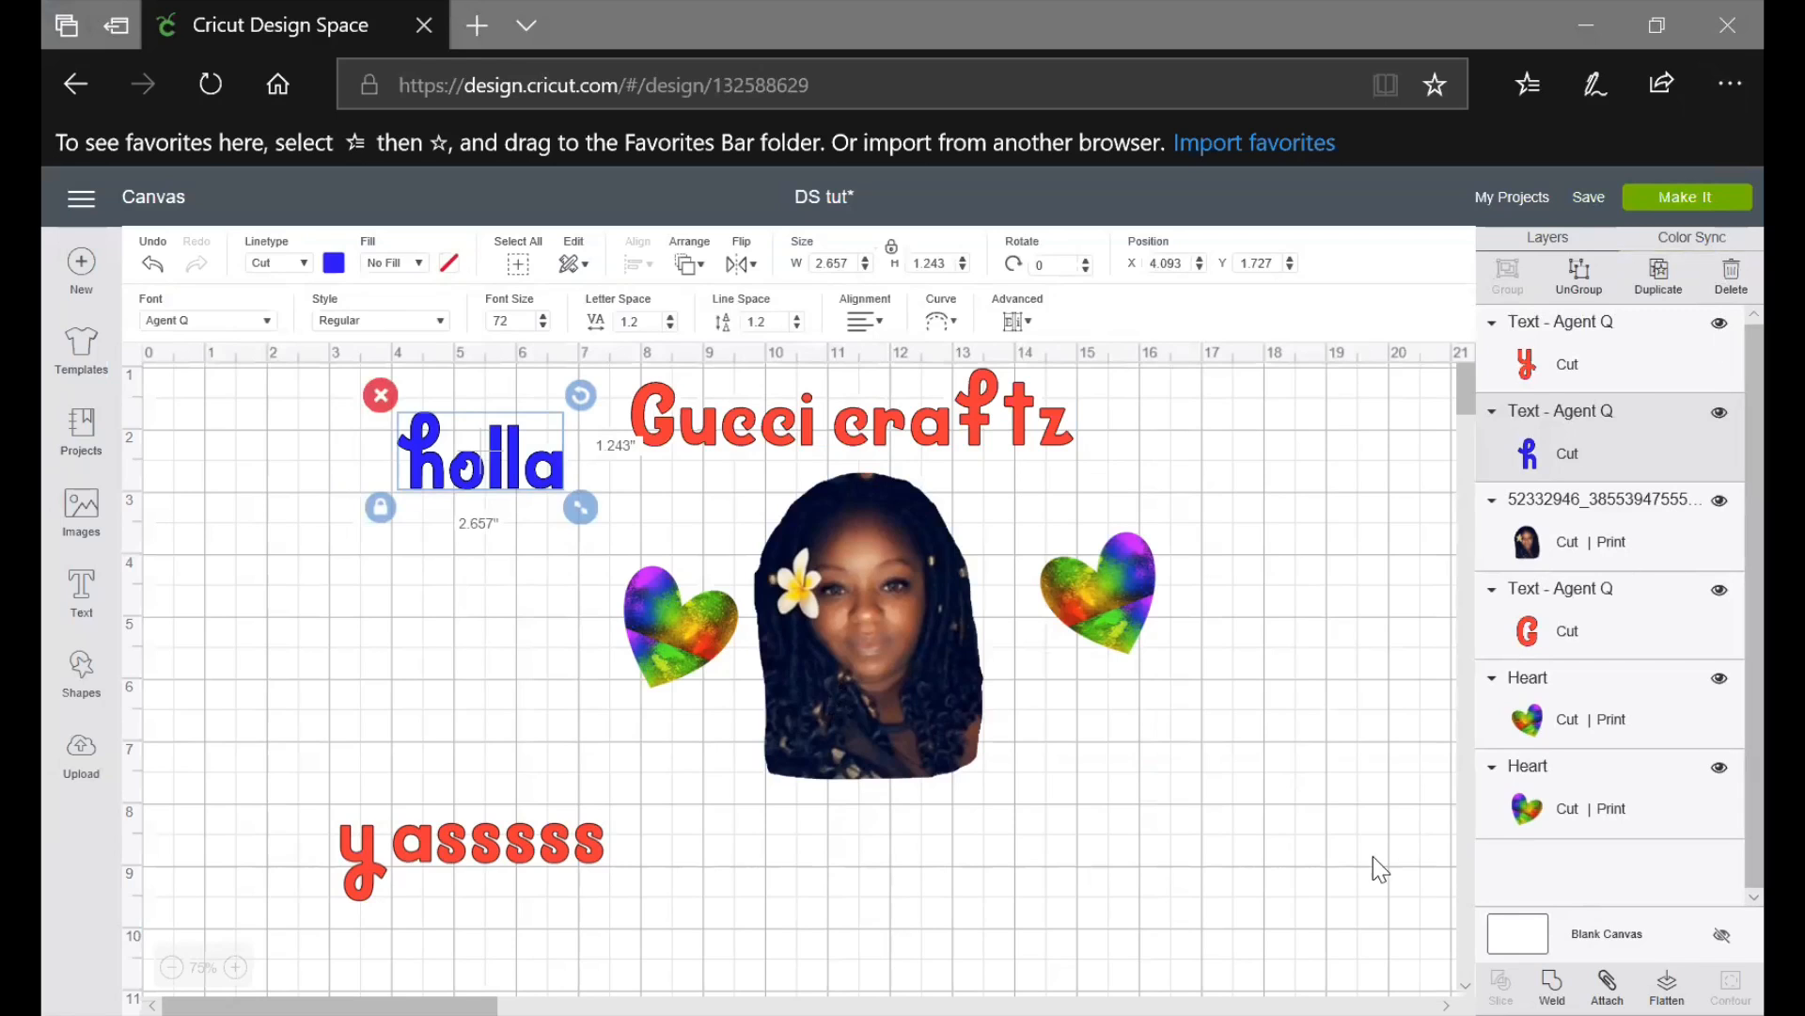
pyautogui.click(536, 677)
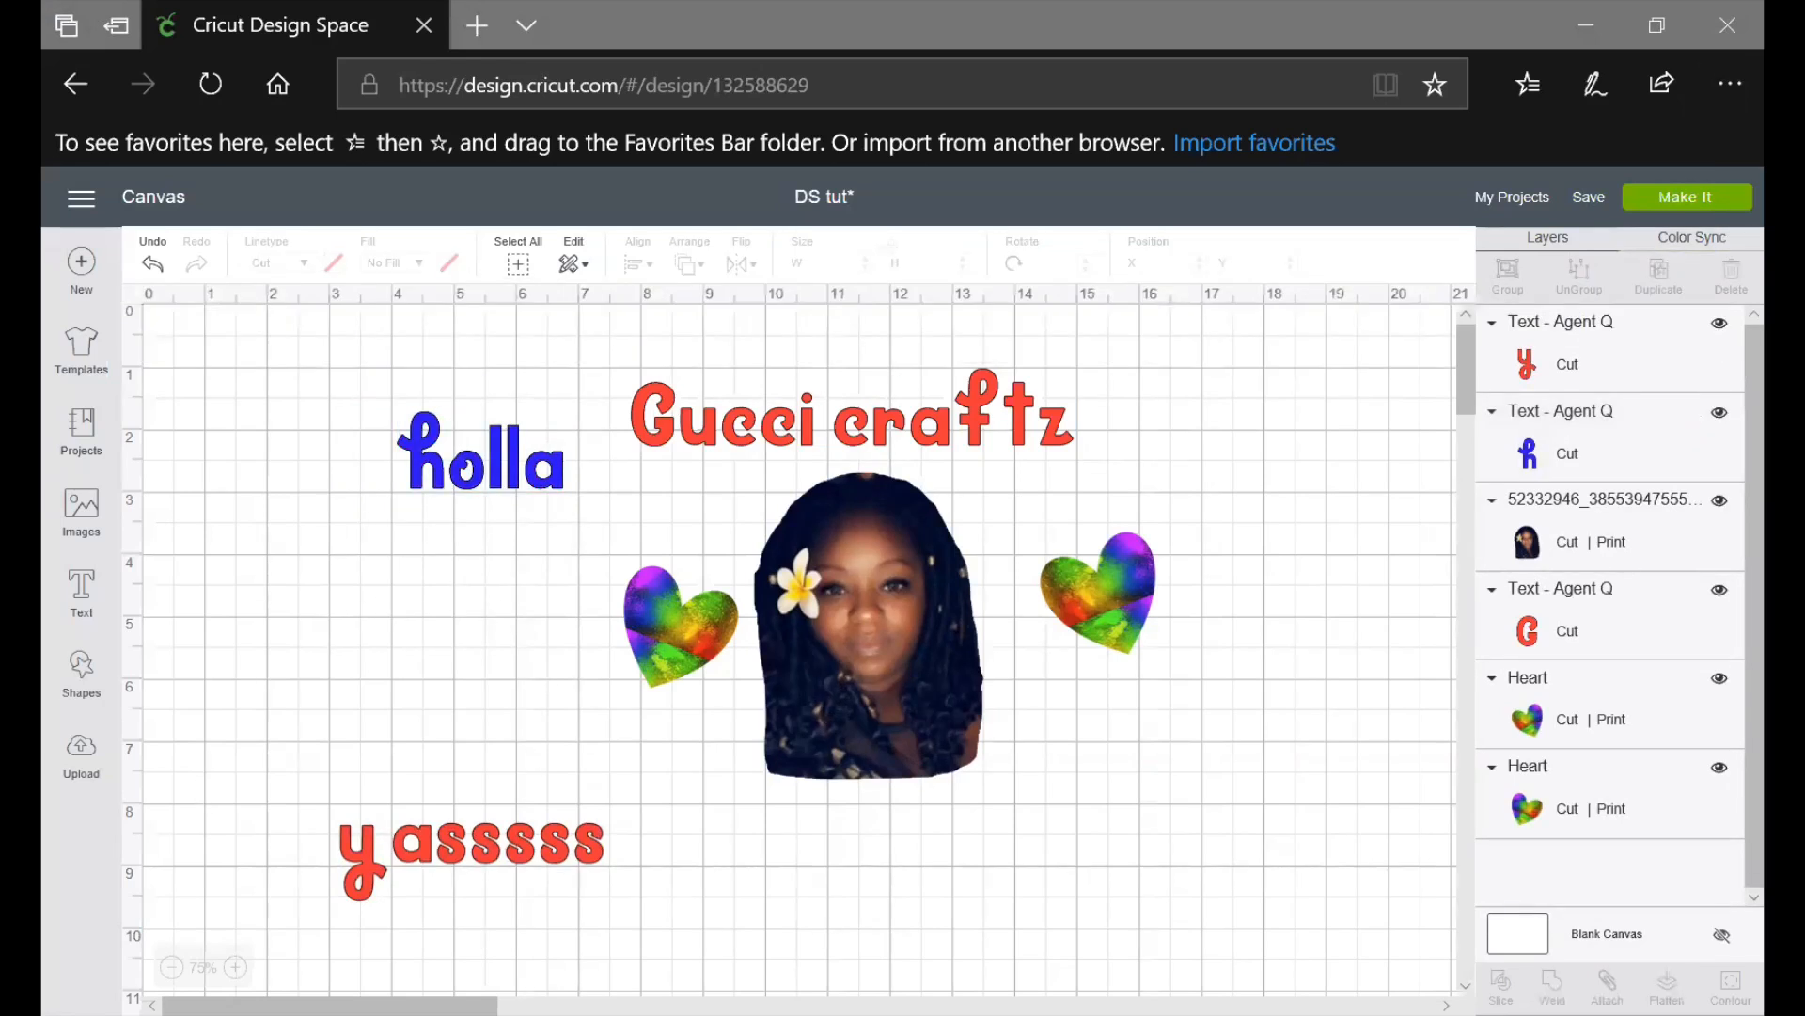
pyautogui.click(471, 484)
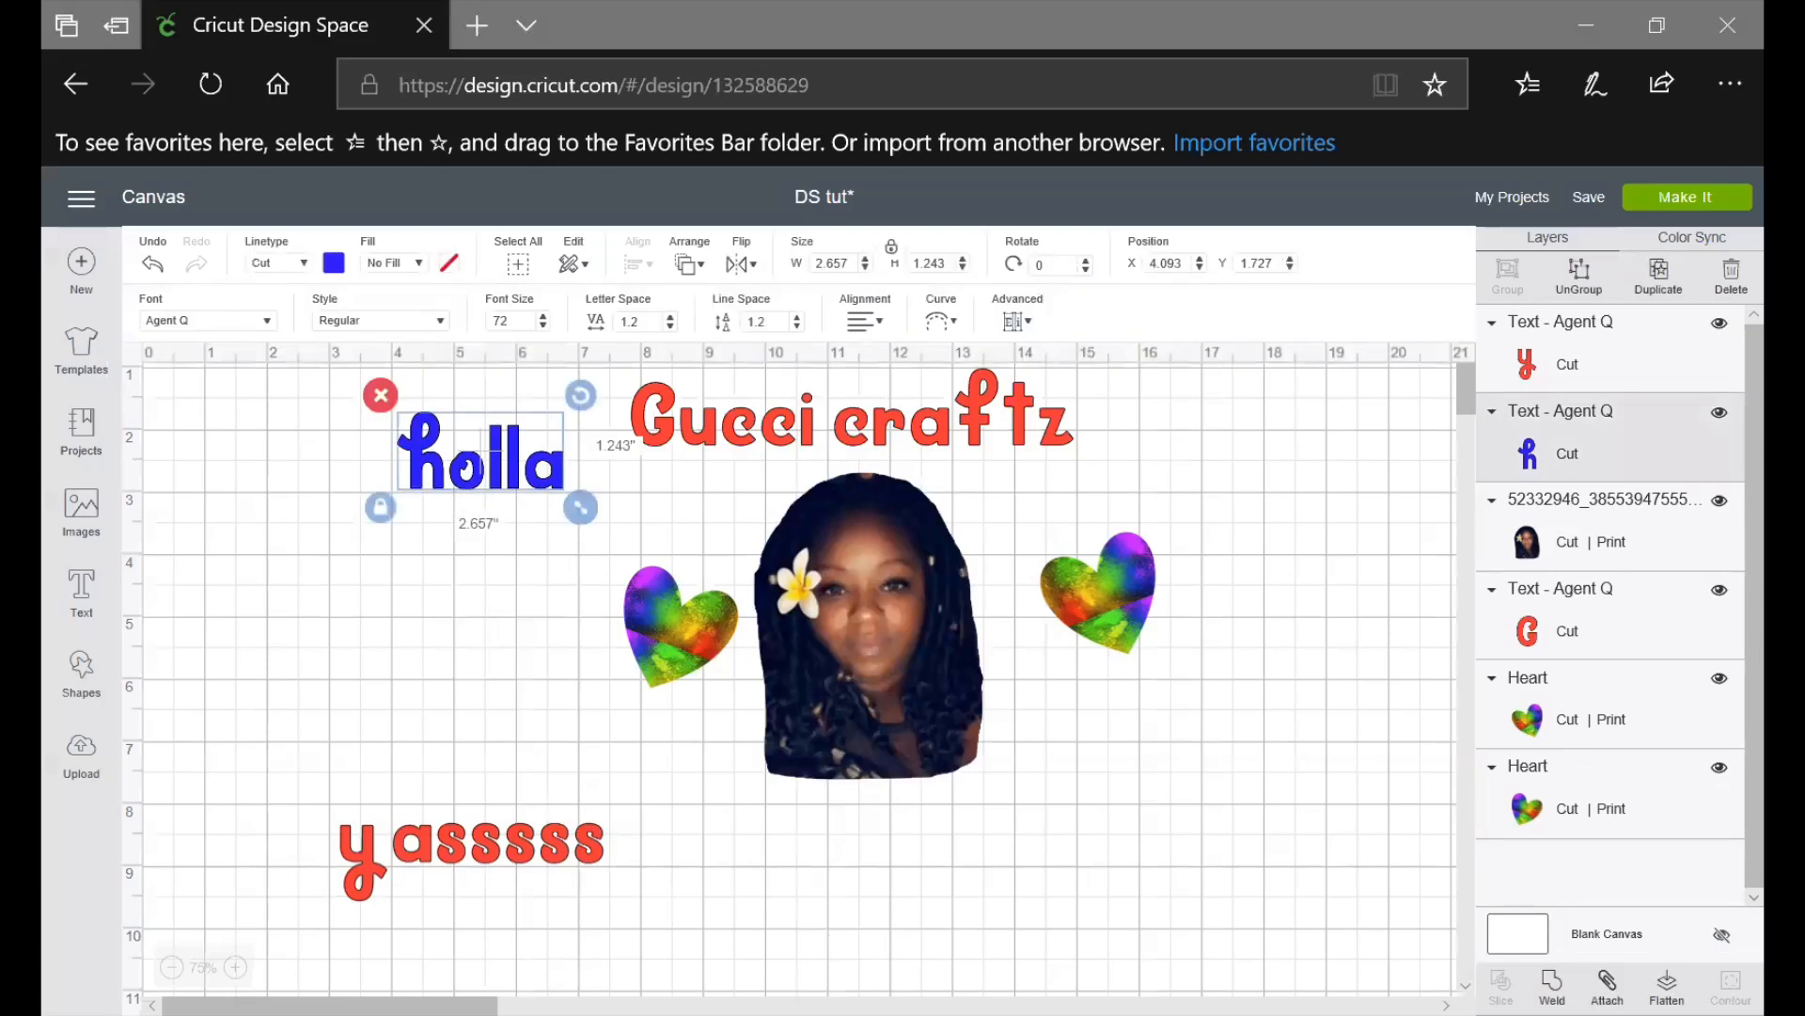